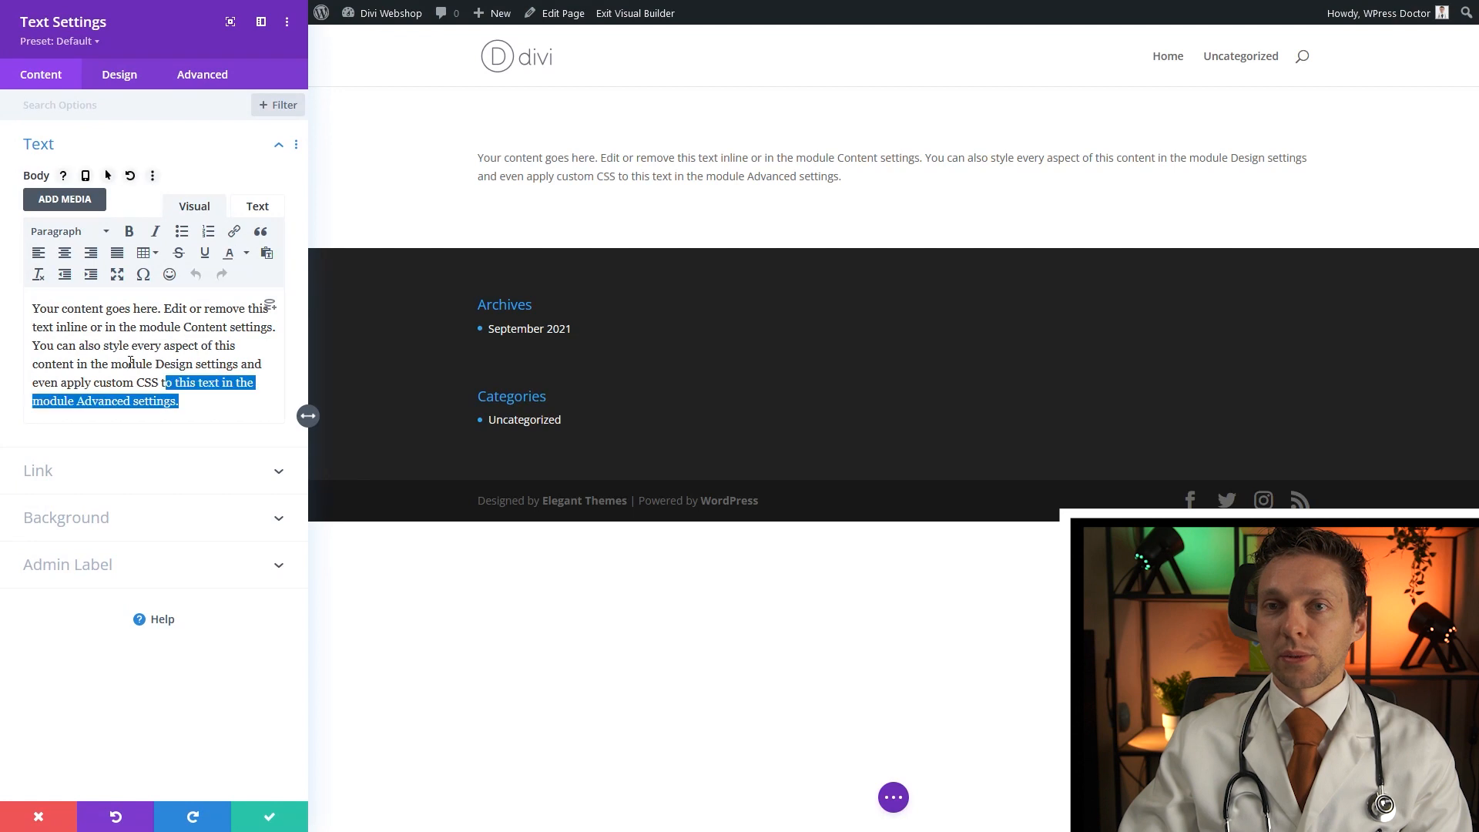
Replace the placeholder body text with 'Coming Soon'
{"action": "type", "text": "Coi"}
{"action": "key", "text": "BackSpace"}
{"action": "type", "text": "ming Soon"}
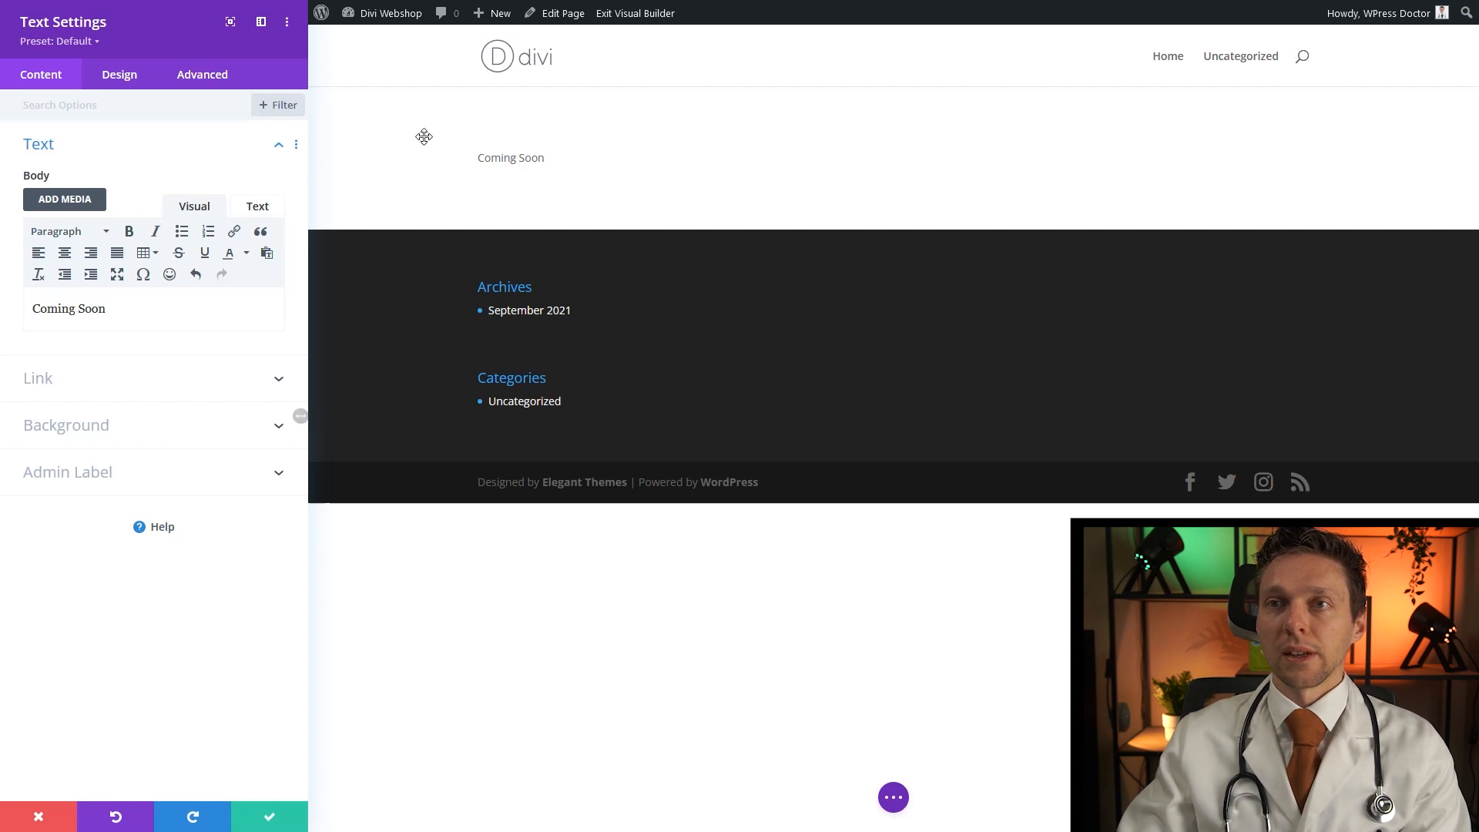
Style the Coming Soon text in Poppins at 60px, centre-aligned
{"action": "left_click", "coordinate": [478, 151]}
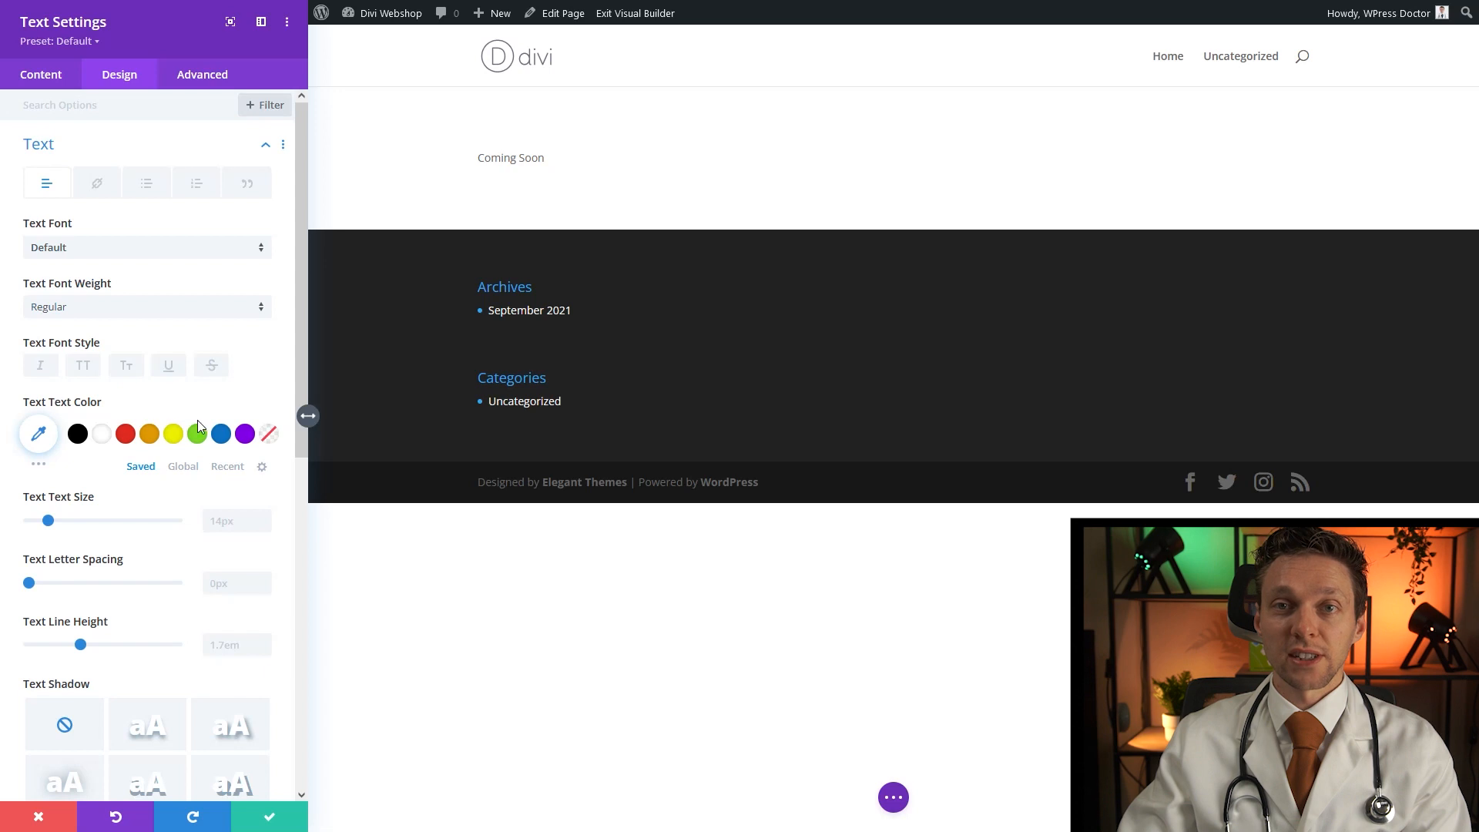
{"action": "left_click", "coordinate": [107, 248]}
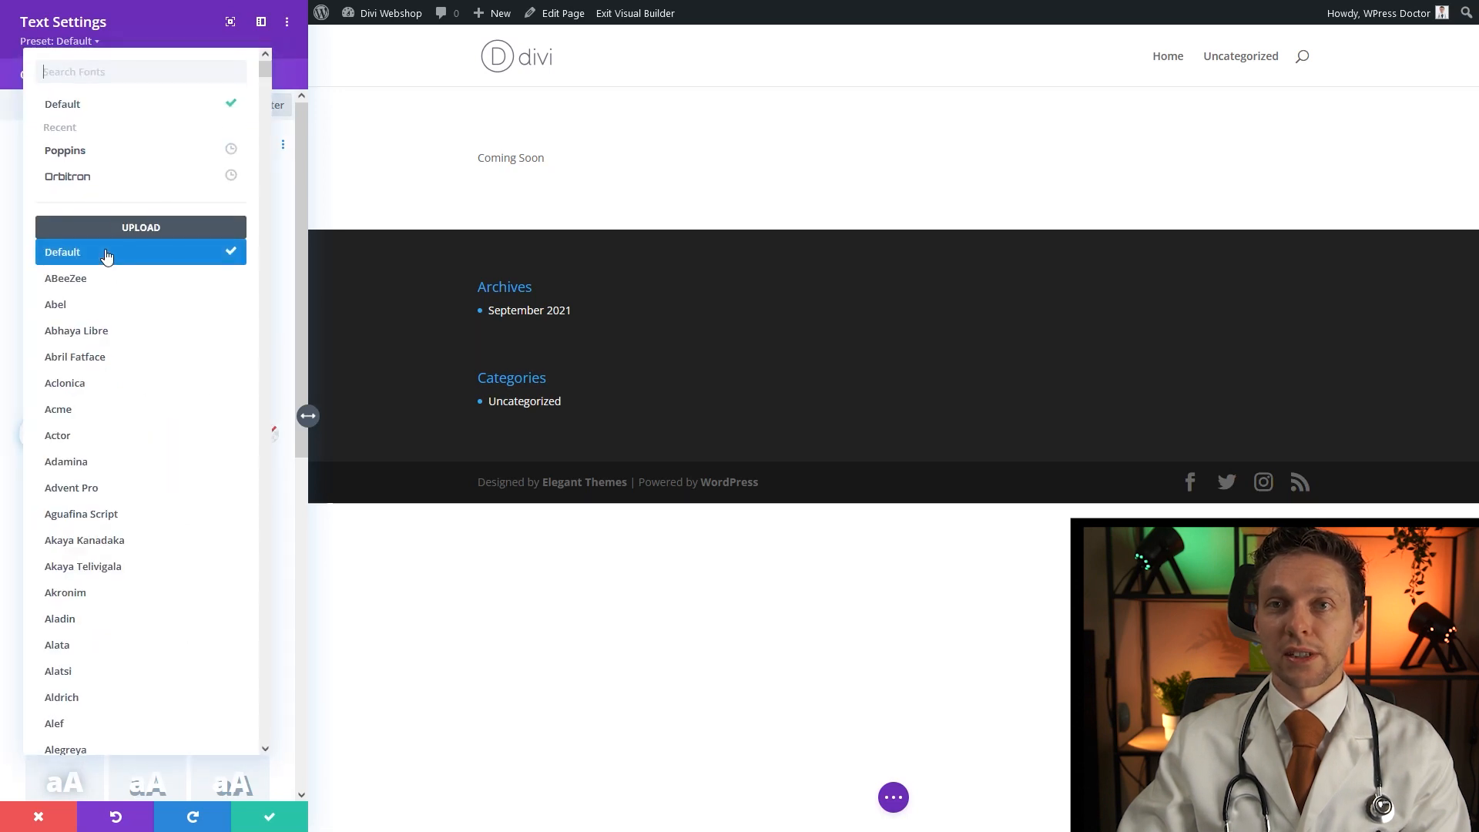
{"action": "left_click", "coordinate": [98, 61]}
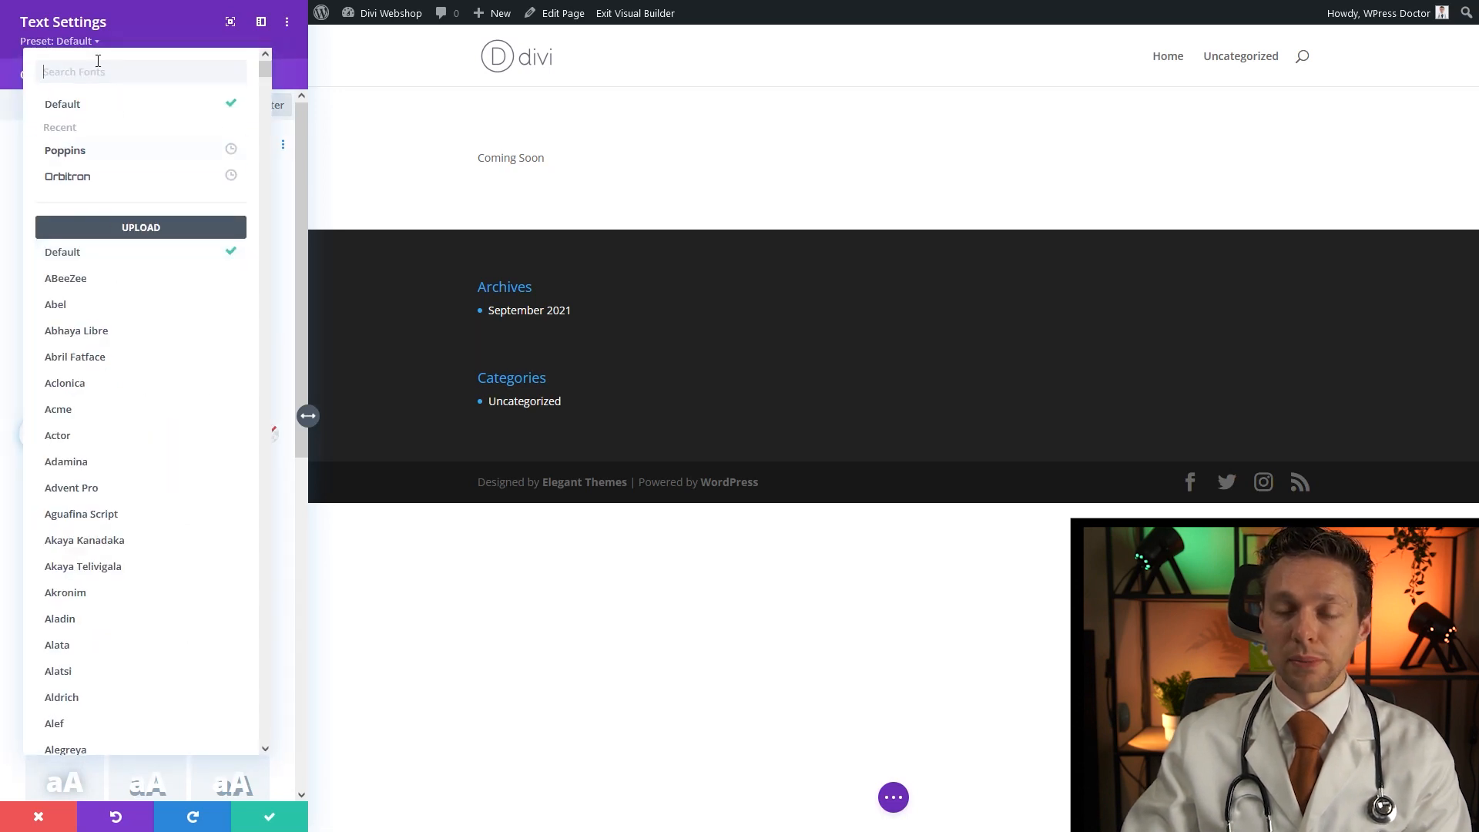
{"action": "type", "text": "poppins"}
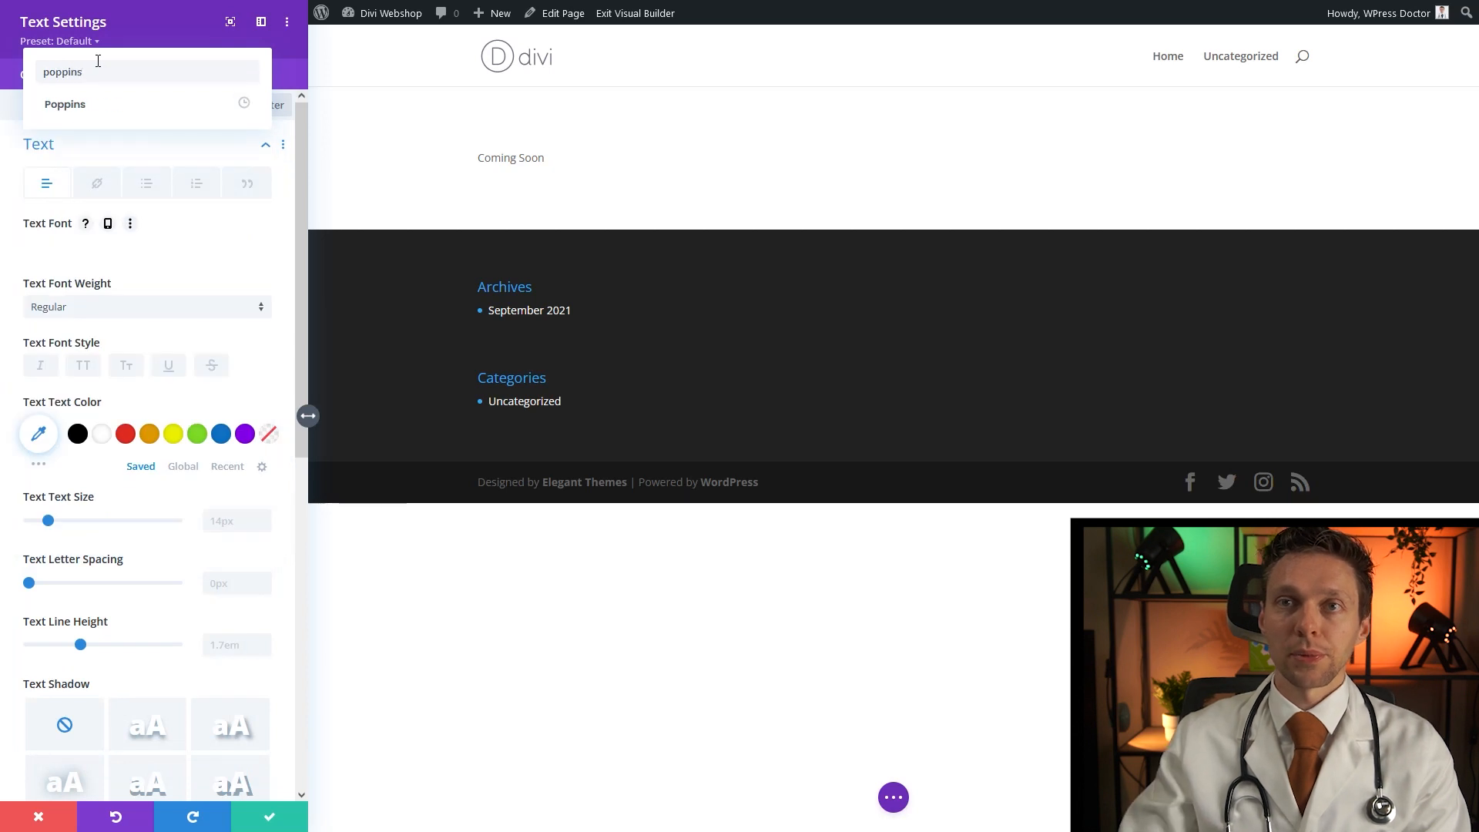
{"action": "left_click", "coordinate": [66, 102]}
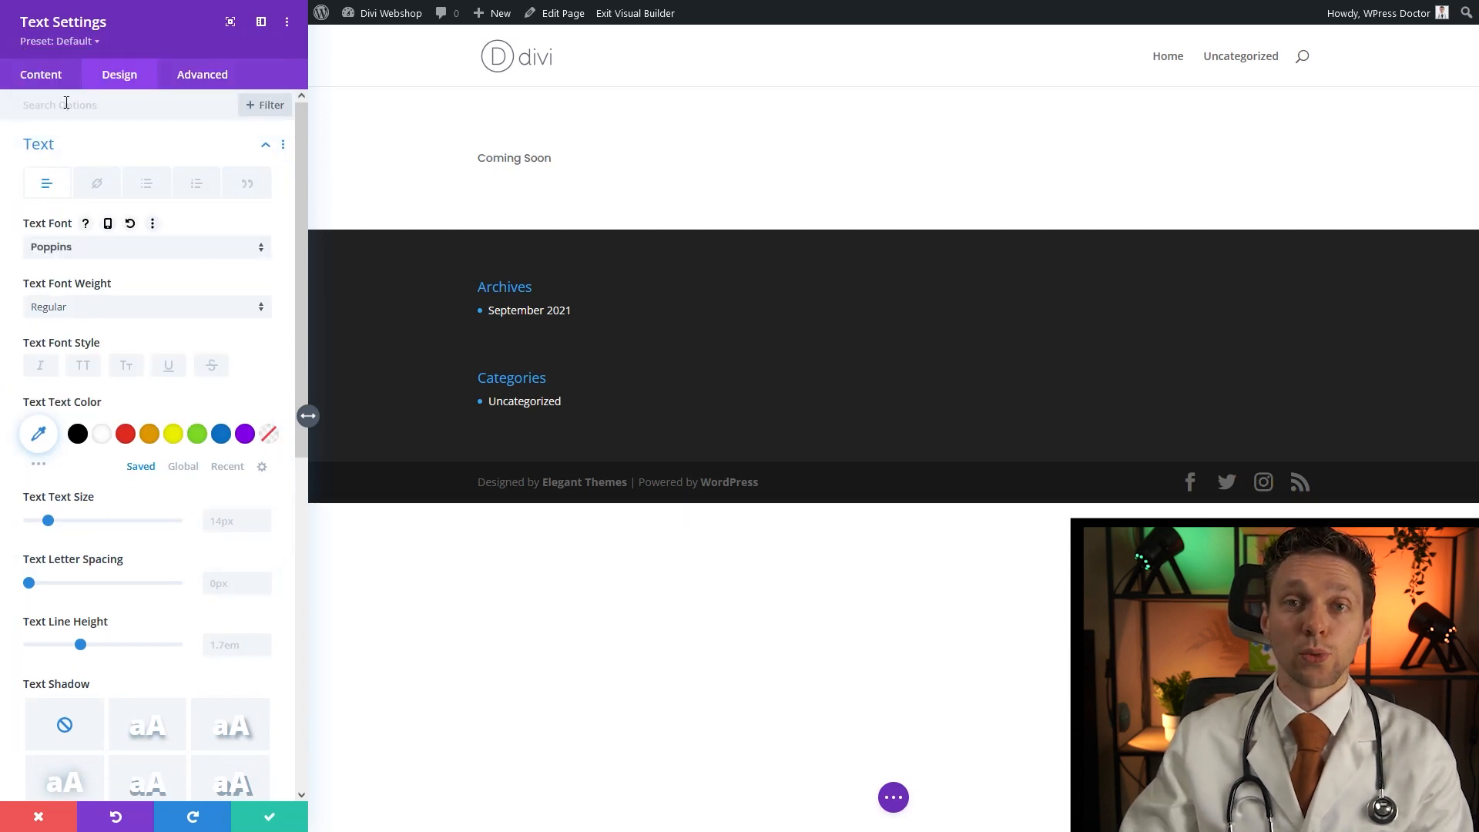
{"action": "left_click", "coordinate": [235, 519]}
{"action": "type", "text": "60"}
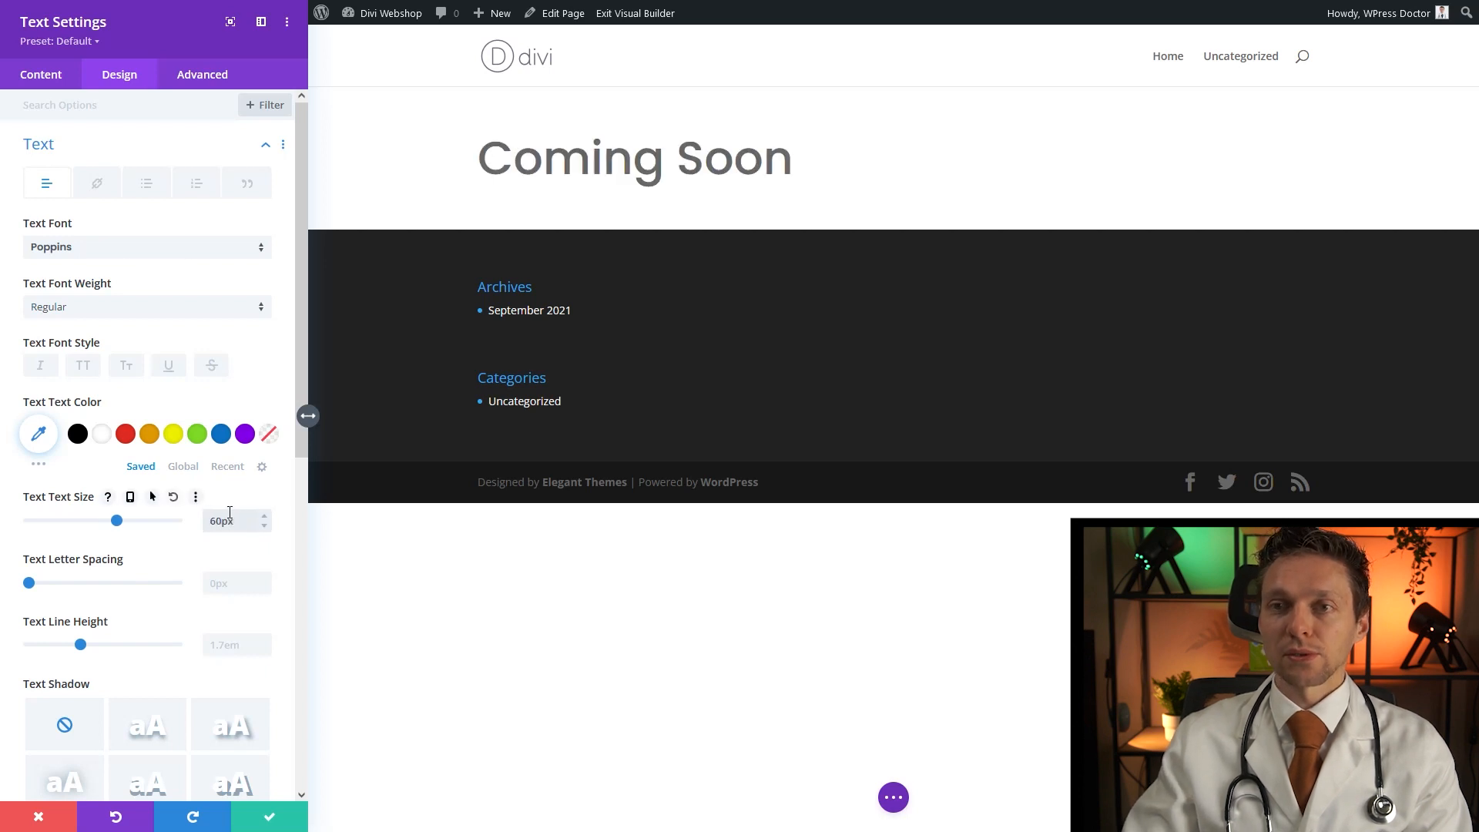
{"action": "middle_click", "coordinate": [242, 485]}
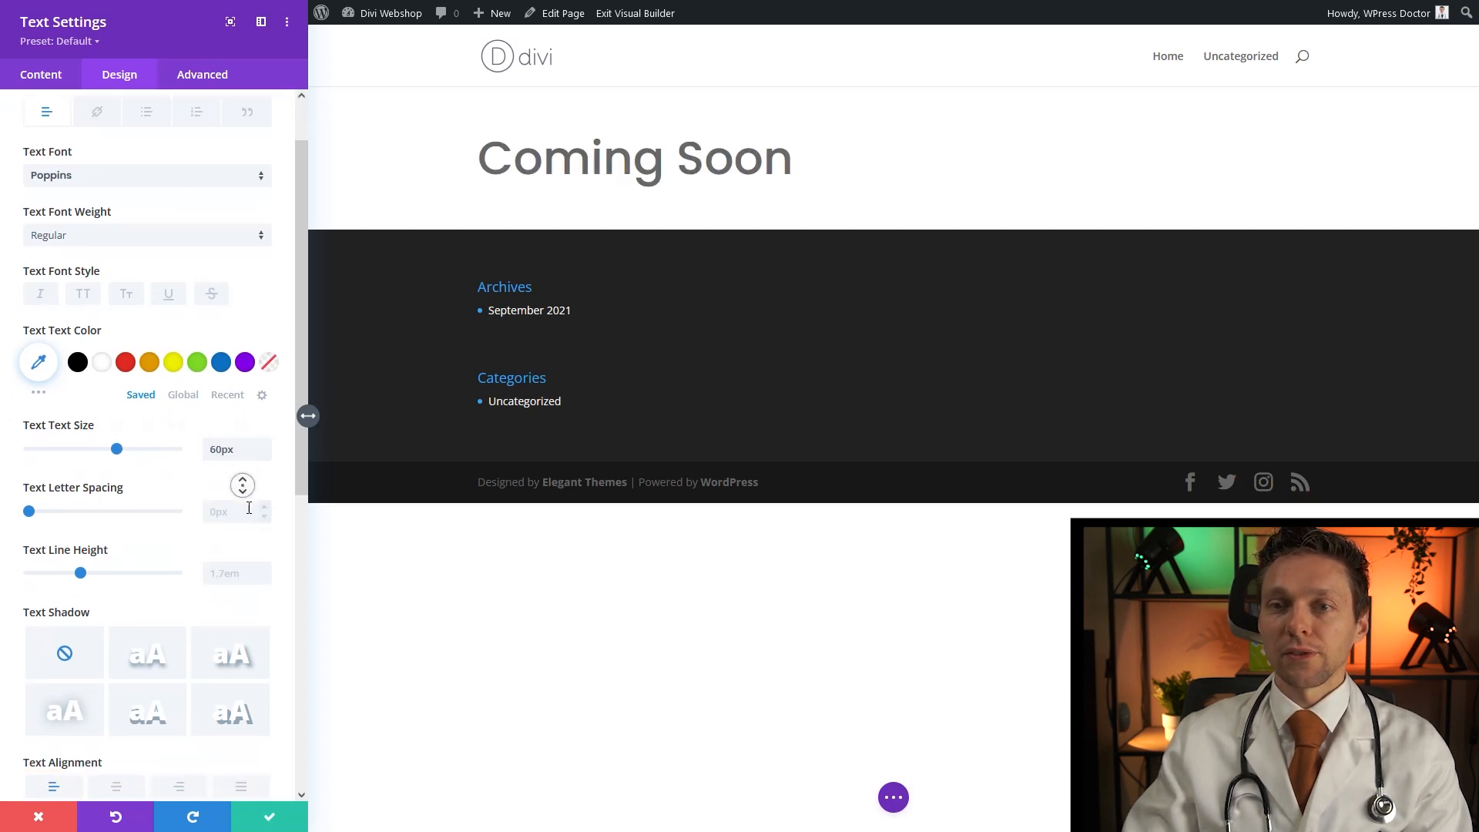
{"action": "middle_click", "coordinate": [248, 508]}
{"action": "left_click", "coordinate": [114, 694]}
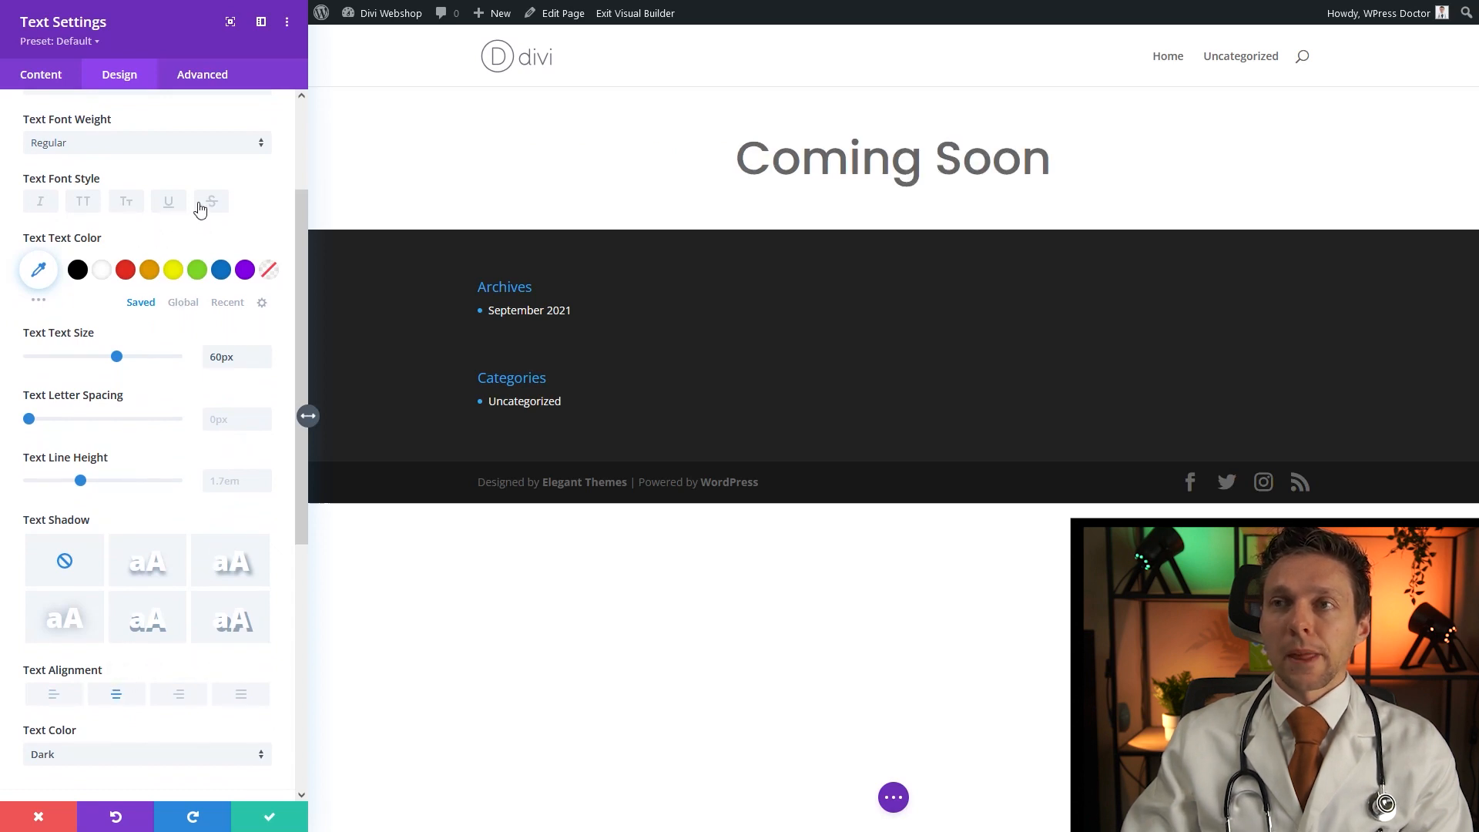
{"action": "scroll", "coordinate": [262, 169], "scroll_direction": "up", "scroll_amount": 3}
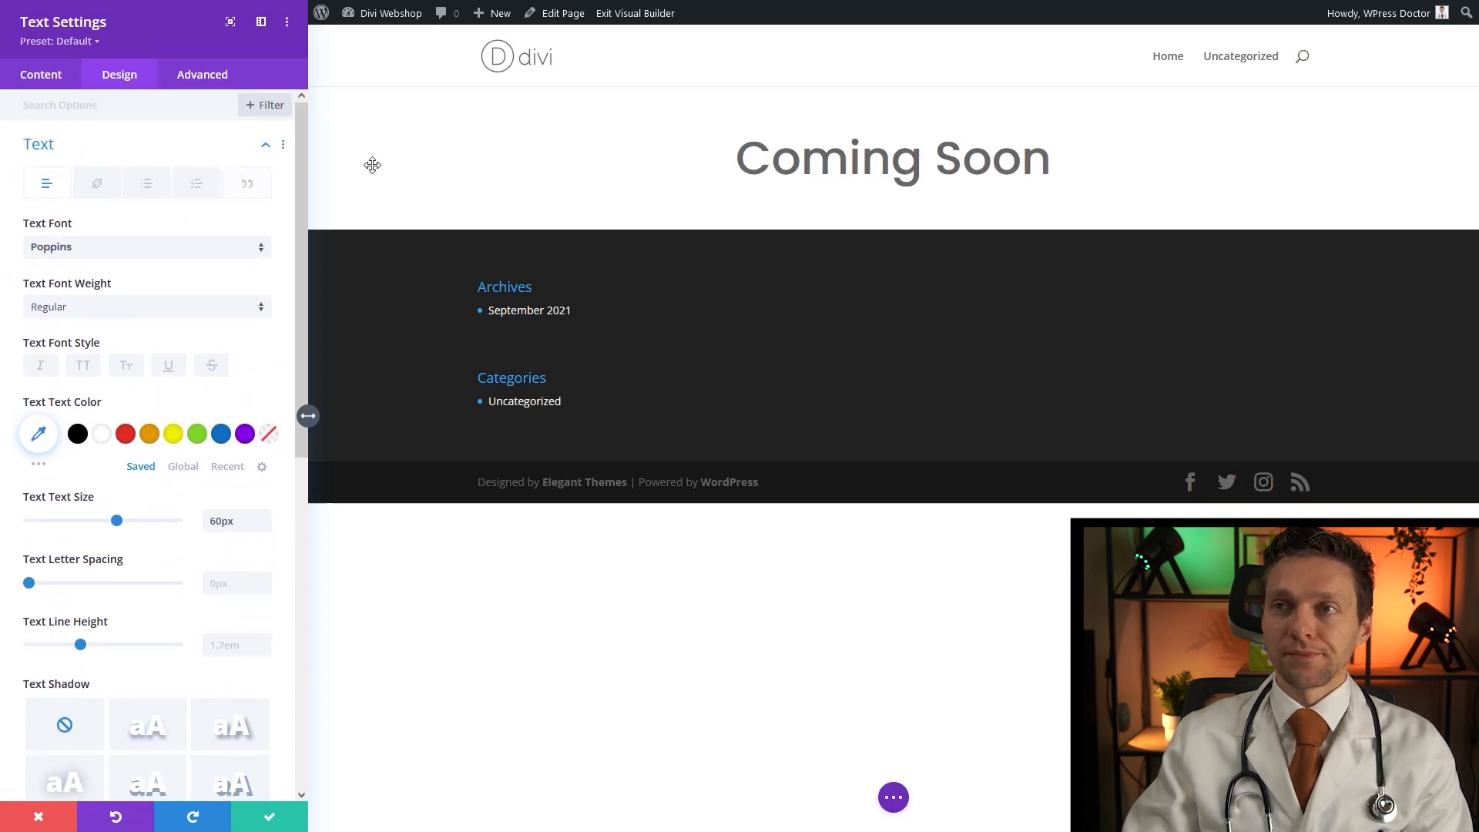
{"action": "left_click", "coordinate": [43, 77]}
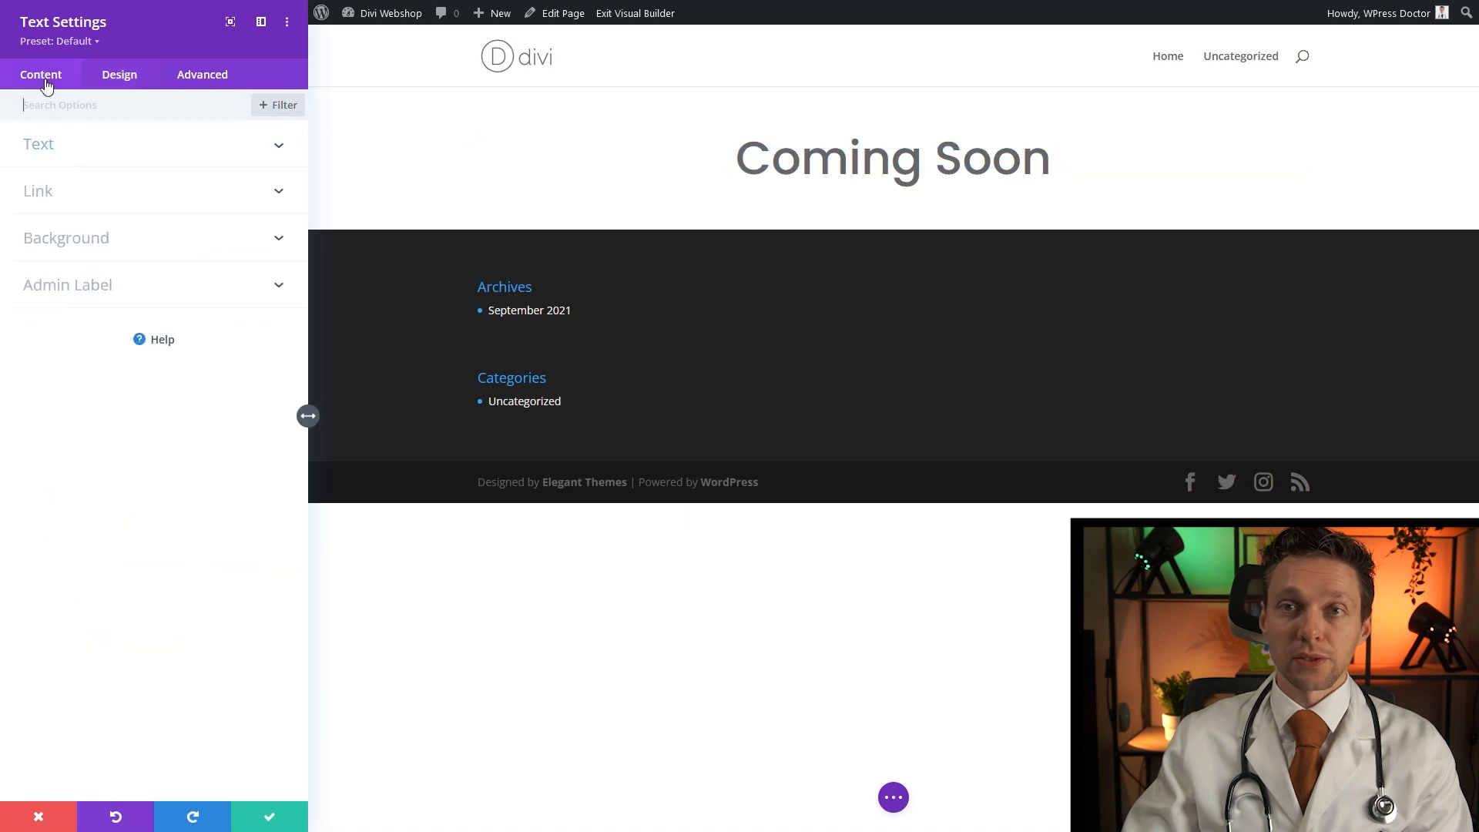
Format the Coming Soon text as a Heading 1
{"action": "left_click", "coordinate": [54, 149]}
{"action": "left_click_drag", "start_coordinate": [119, 309], "coordinate": [11, 311]}
{"action": "left_click", "coordinate": [101, 231]}
{"action": "left_click", "coordinate": [108, 299]}
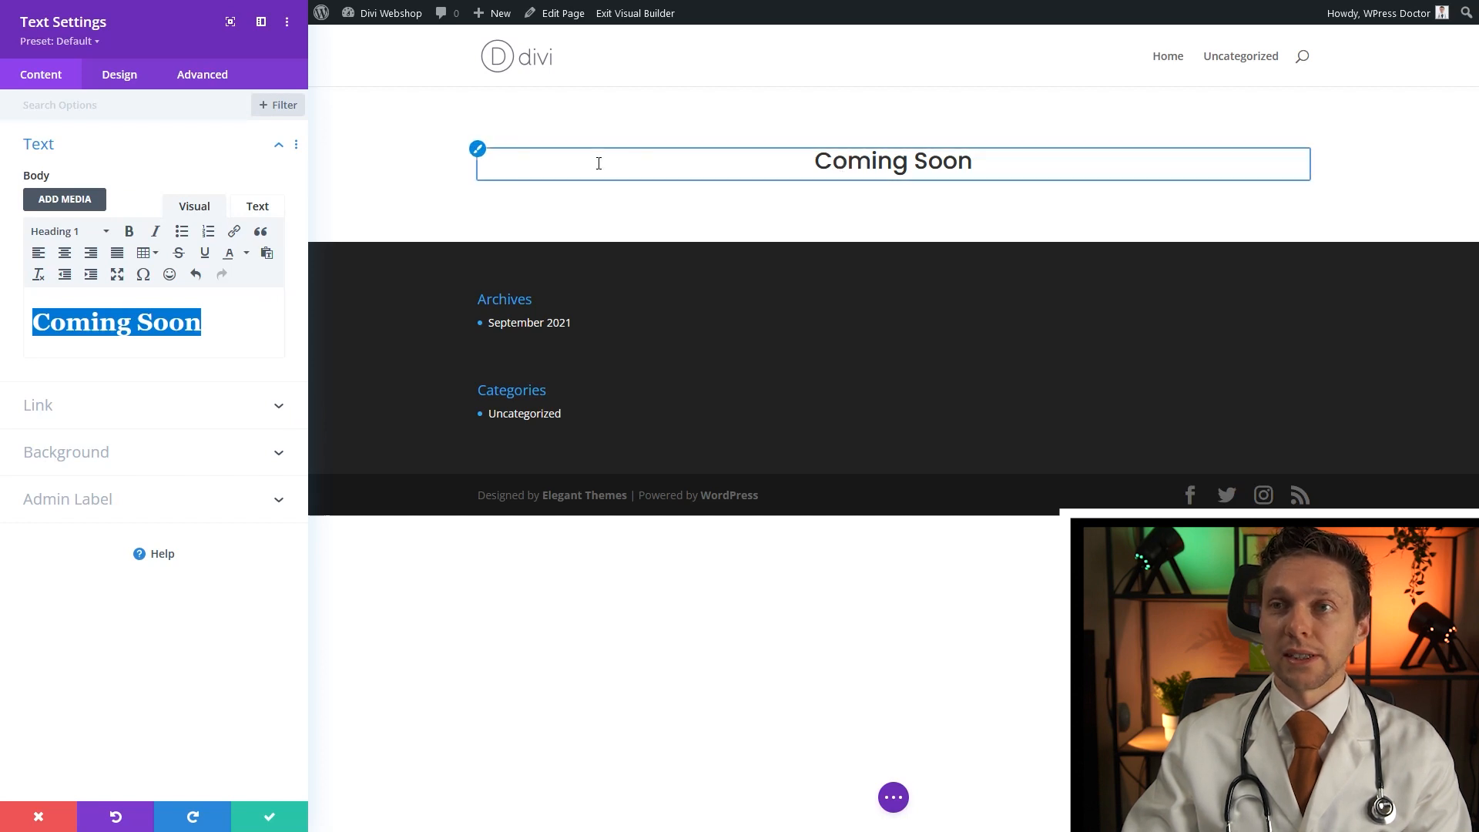
Set the heading text size to 60px and save the text module
{"action": "left_click", "coordinate": [478, 150]}
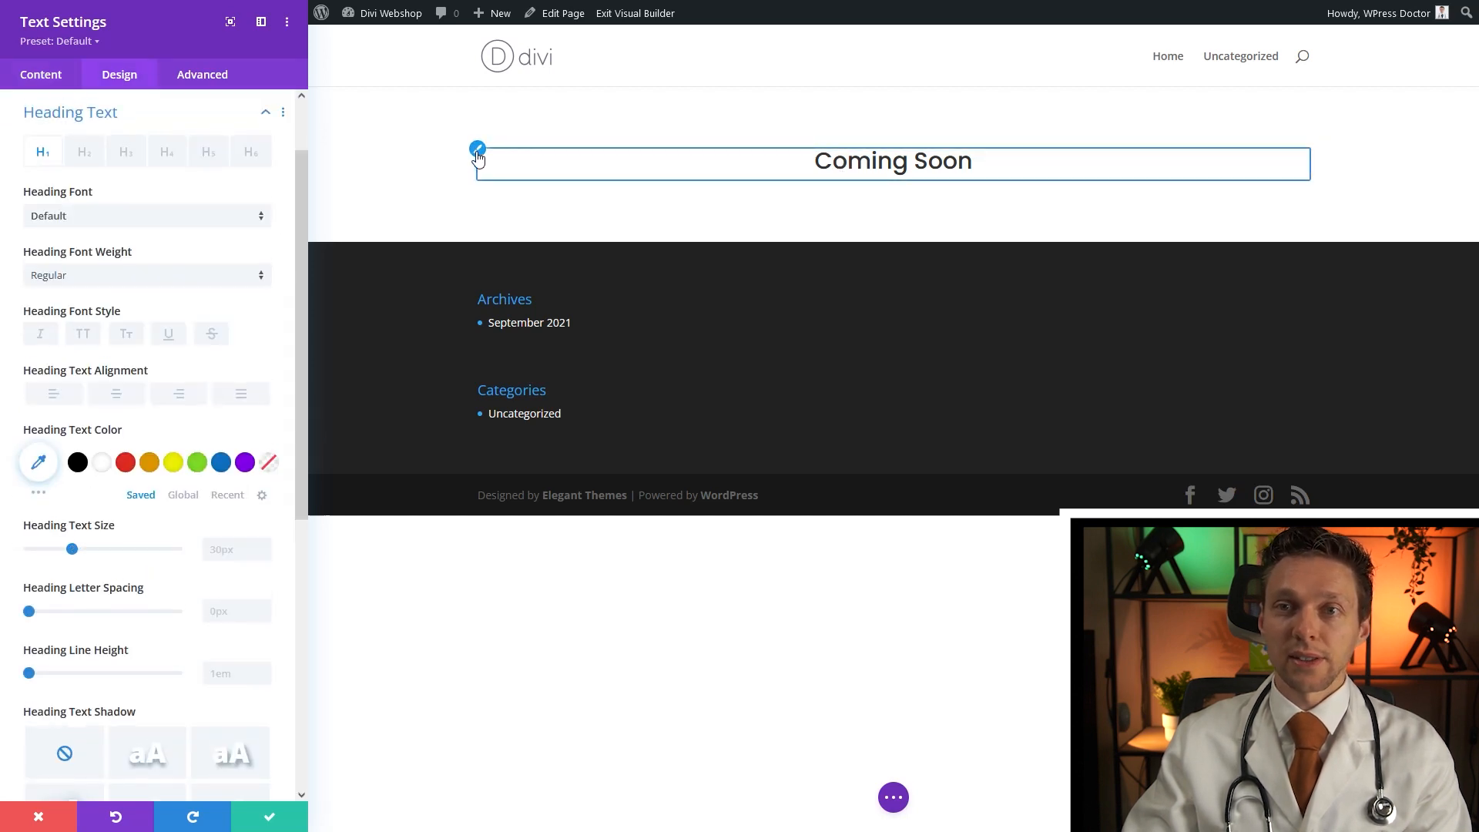
{"action": "left_click", "coordinate": [225, 543]}
{"action": "type", "text": "60px"}
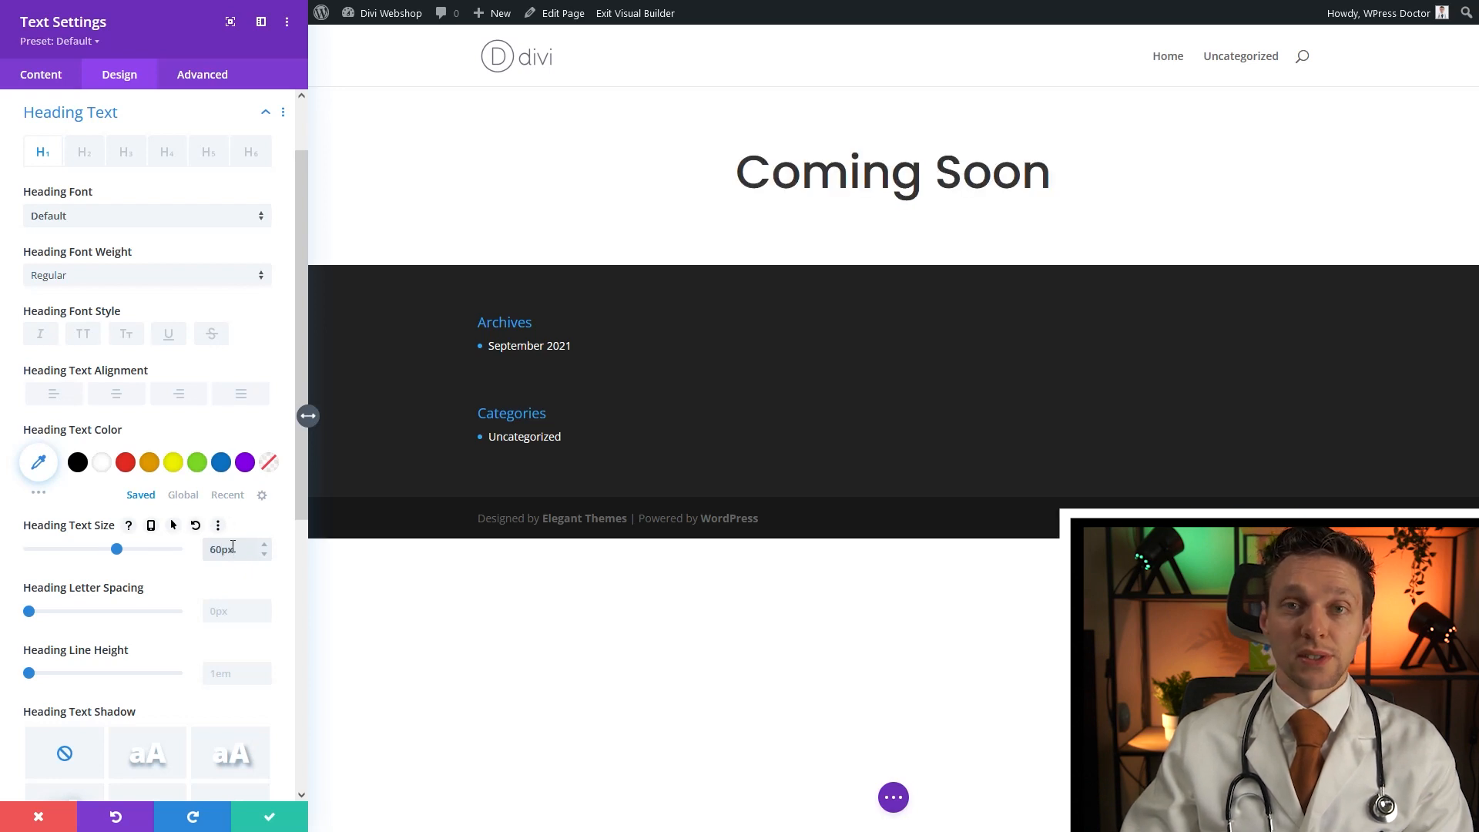
{"action": "left_click", "coordinate": [252, 821]}
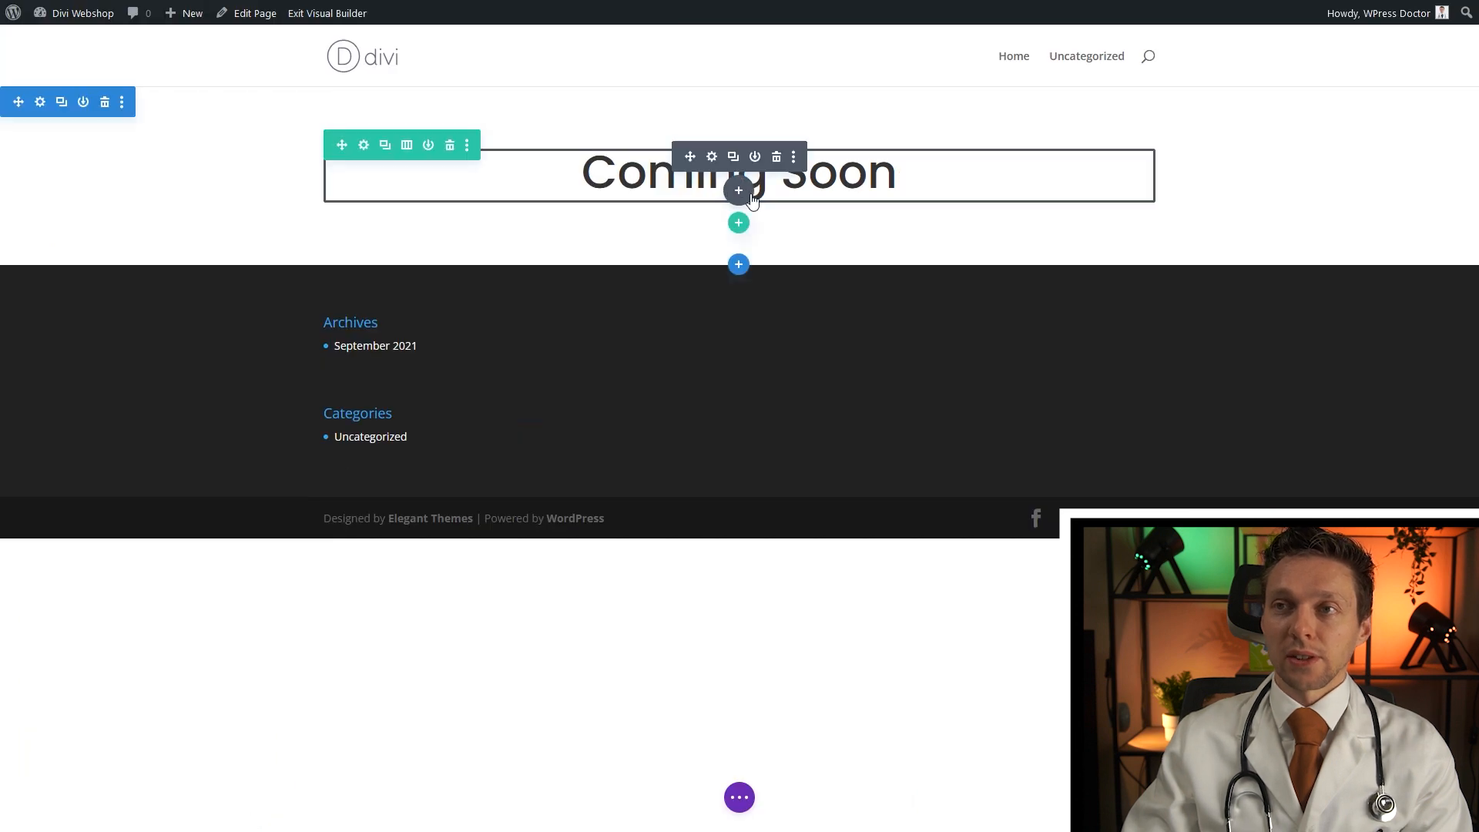
Insert a new Text module below the Coming Soon heading
{"action": "left_click", "coordinate": [738, 197]}
{"action": "type", "text": "text"}
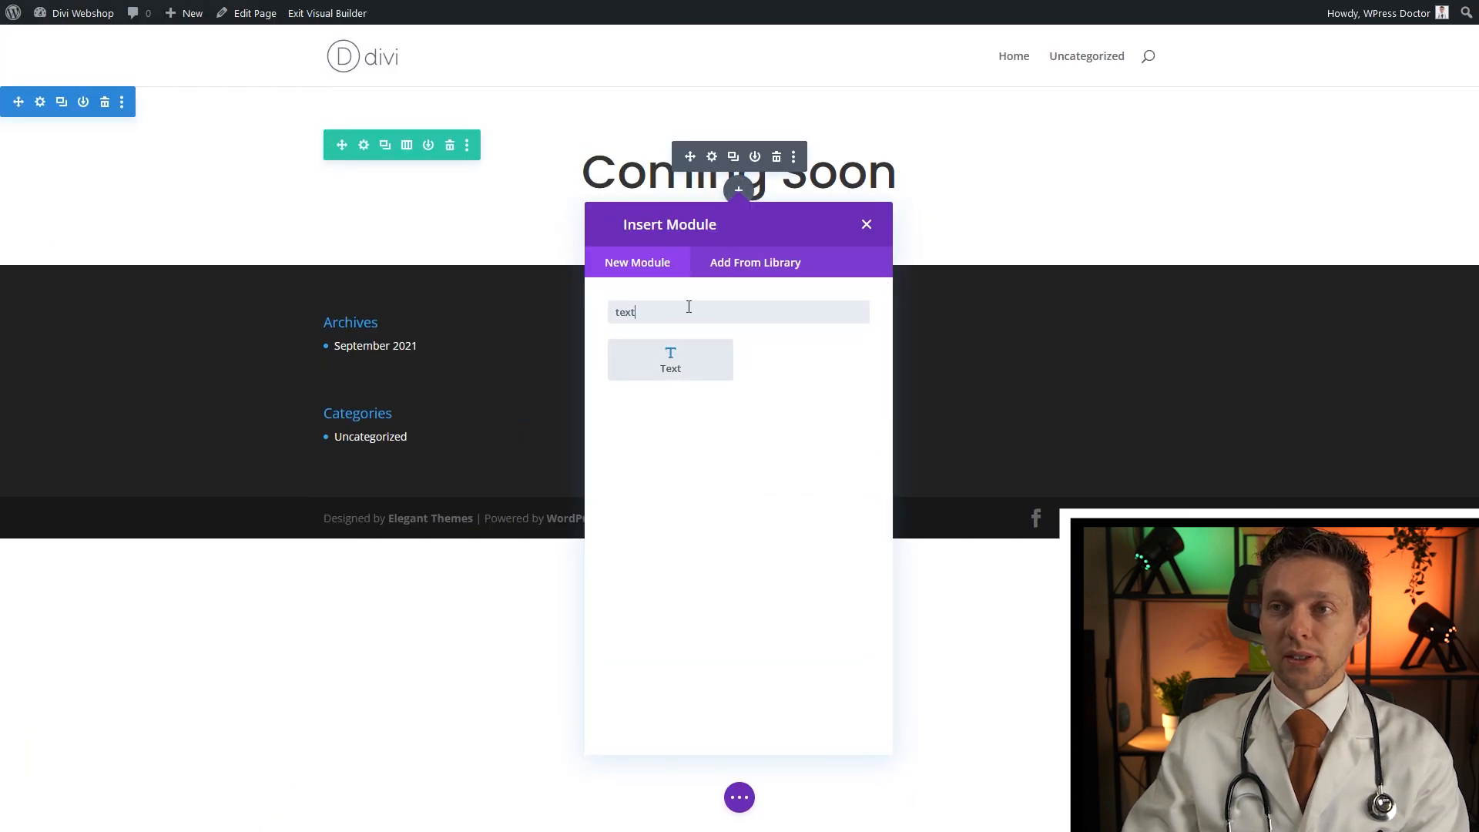
{"action": "left_click", "coordinate": [660, 358]}
Replace its placeholder with 'Our websie is being build right now with the lovely people of our business.'
{"action": "triple_click", "coordinate": [134, 368]}
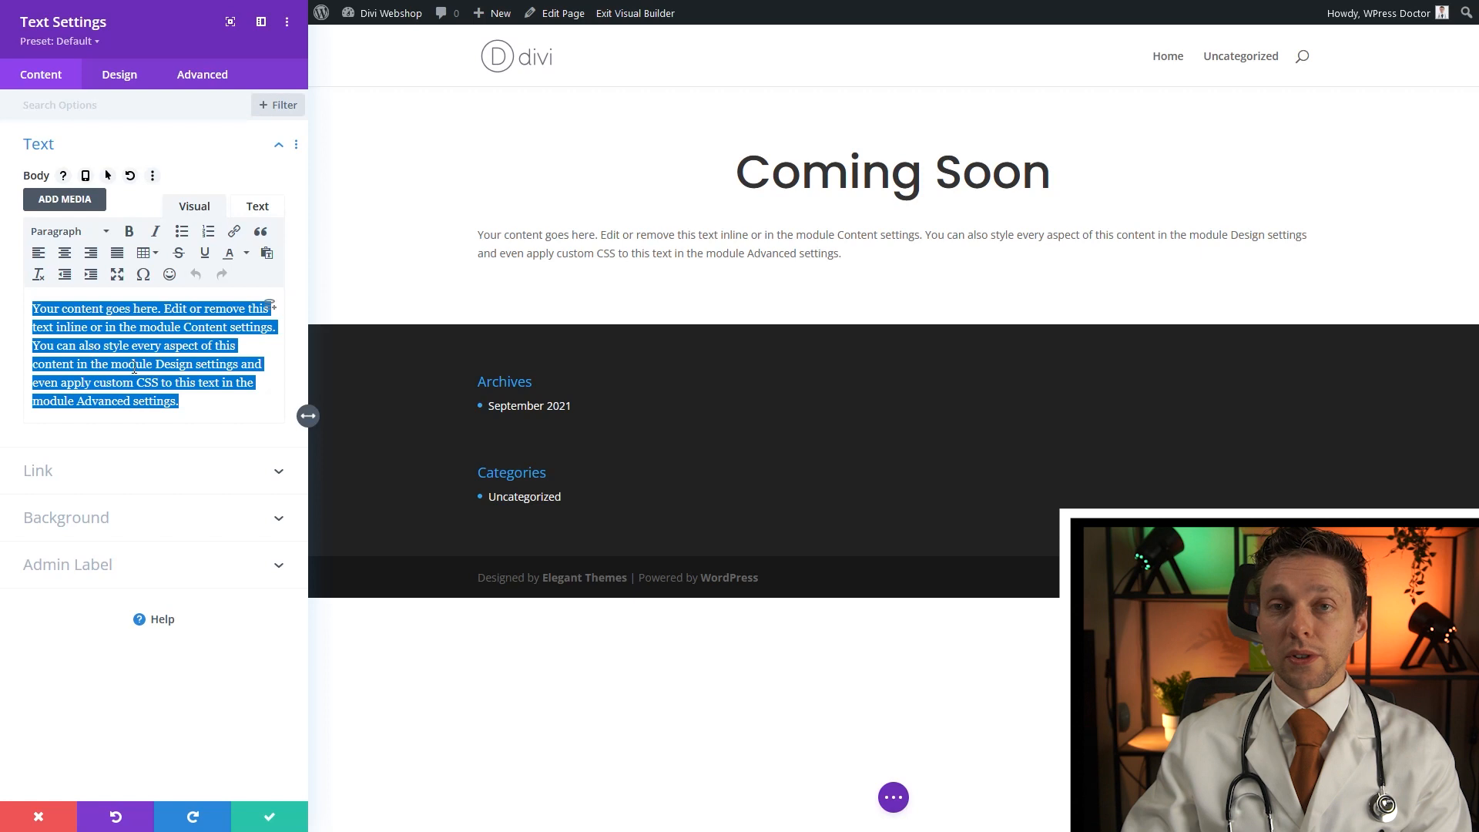
{"action": "type", "text": "Ou"}
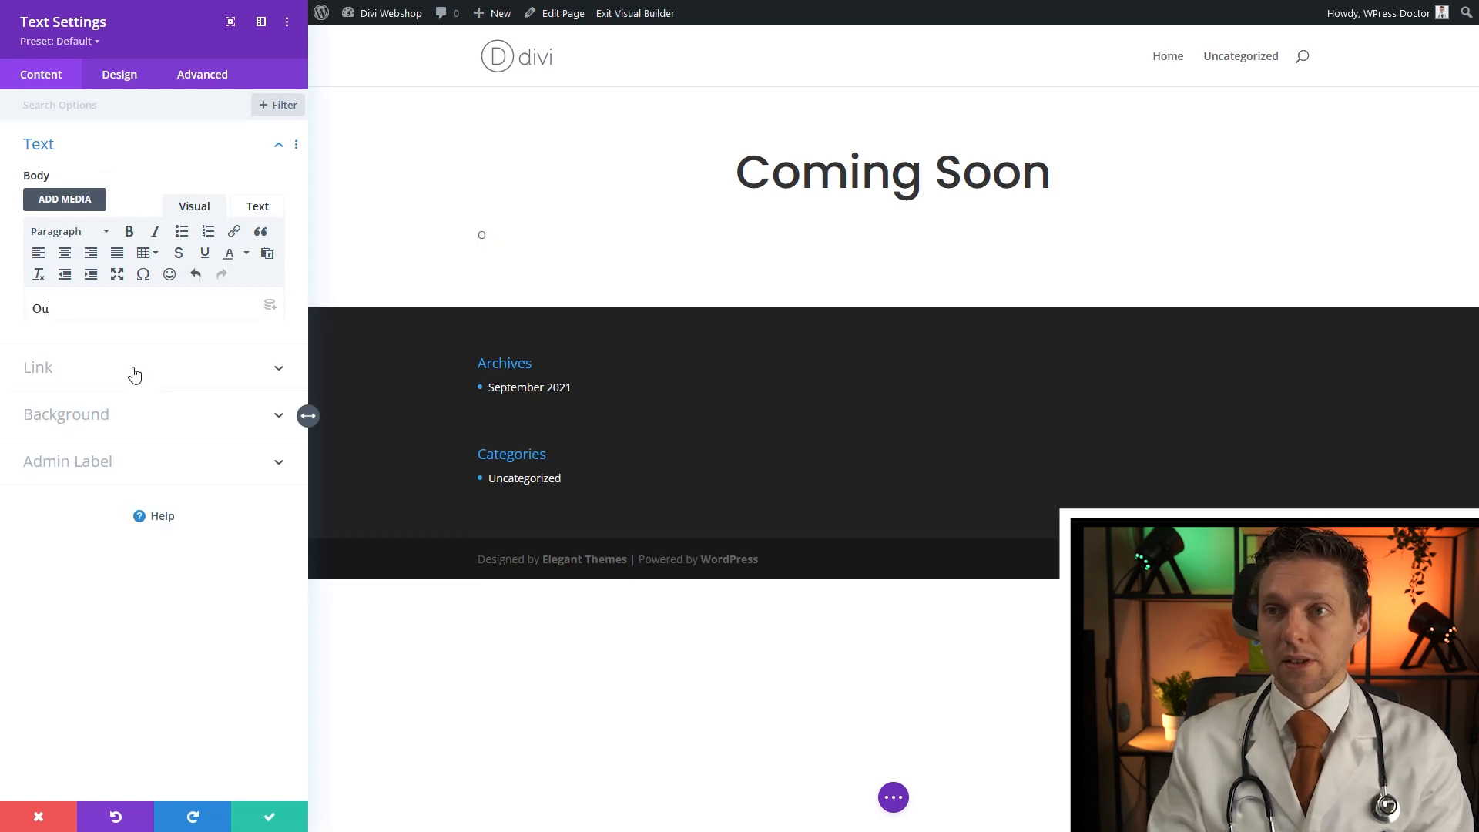
{"action": "type", "text": "r websitre i"}
{"action": "key", "text": "BackSpace"}
{"action": "key", "text": "BackSpace"}
{"action": "type", "text": "eing build right now"}
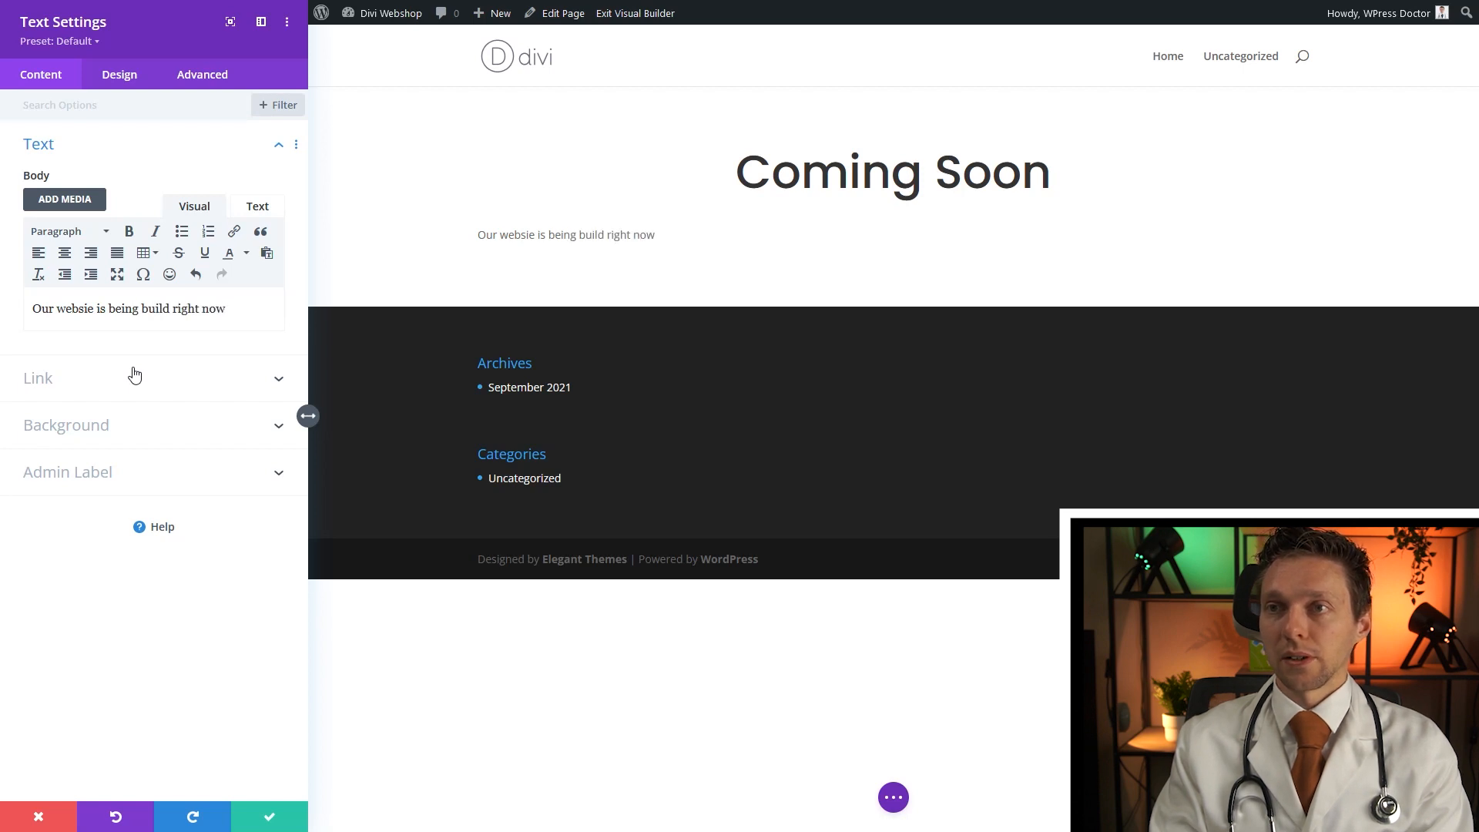
{"action": "type", "text": " with the"}
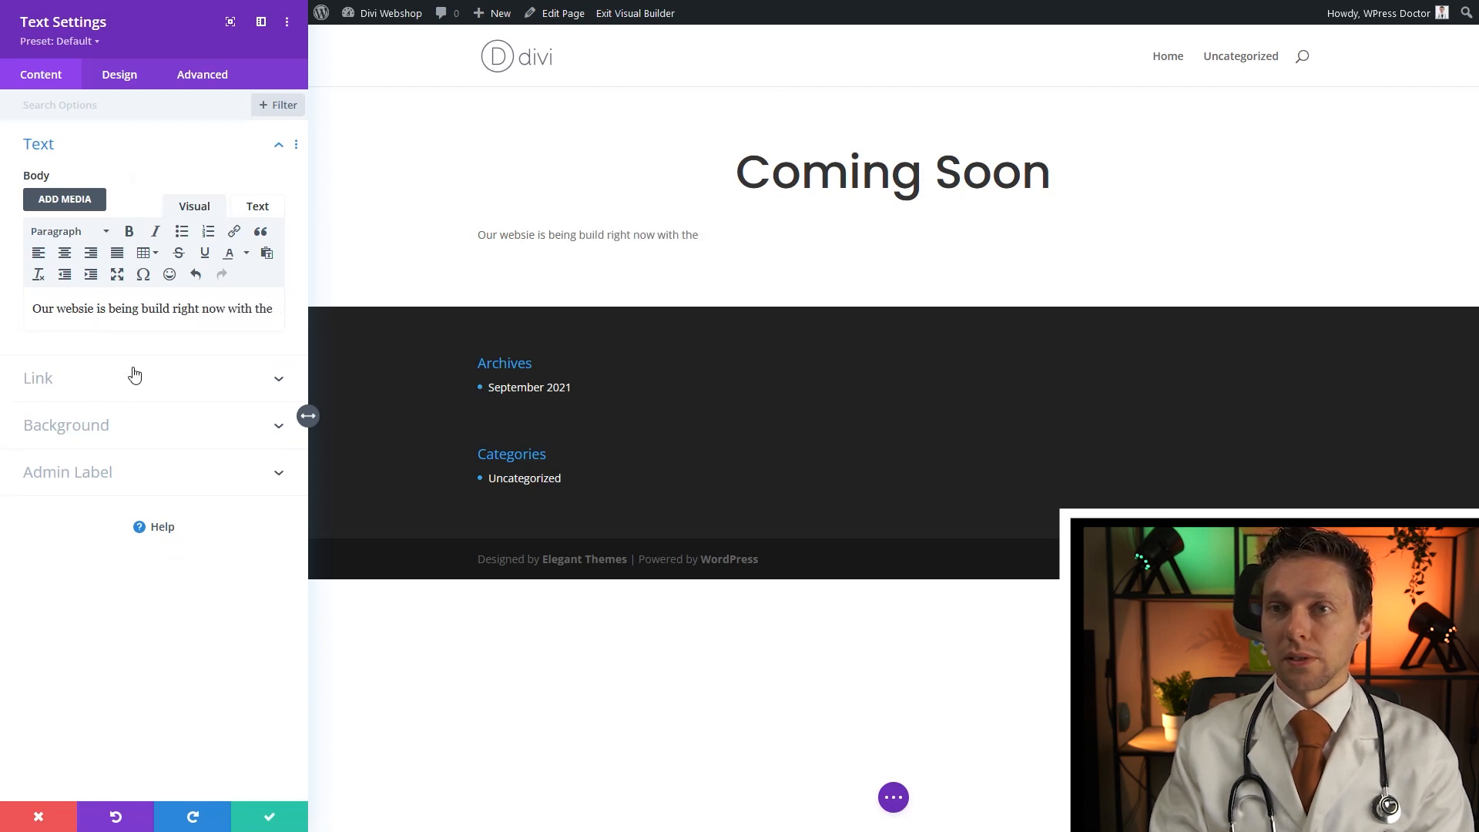
{"action": "type", "text": " lovely people of our"}
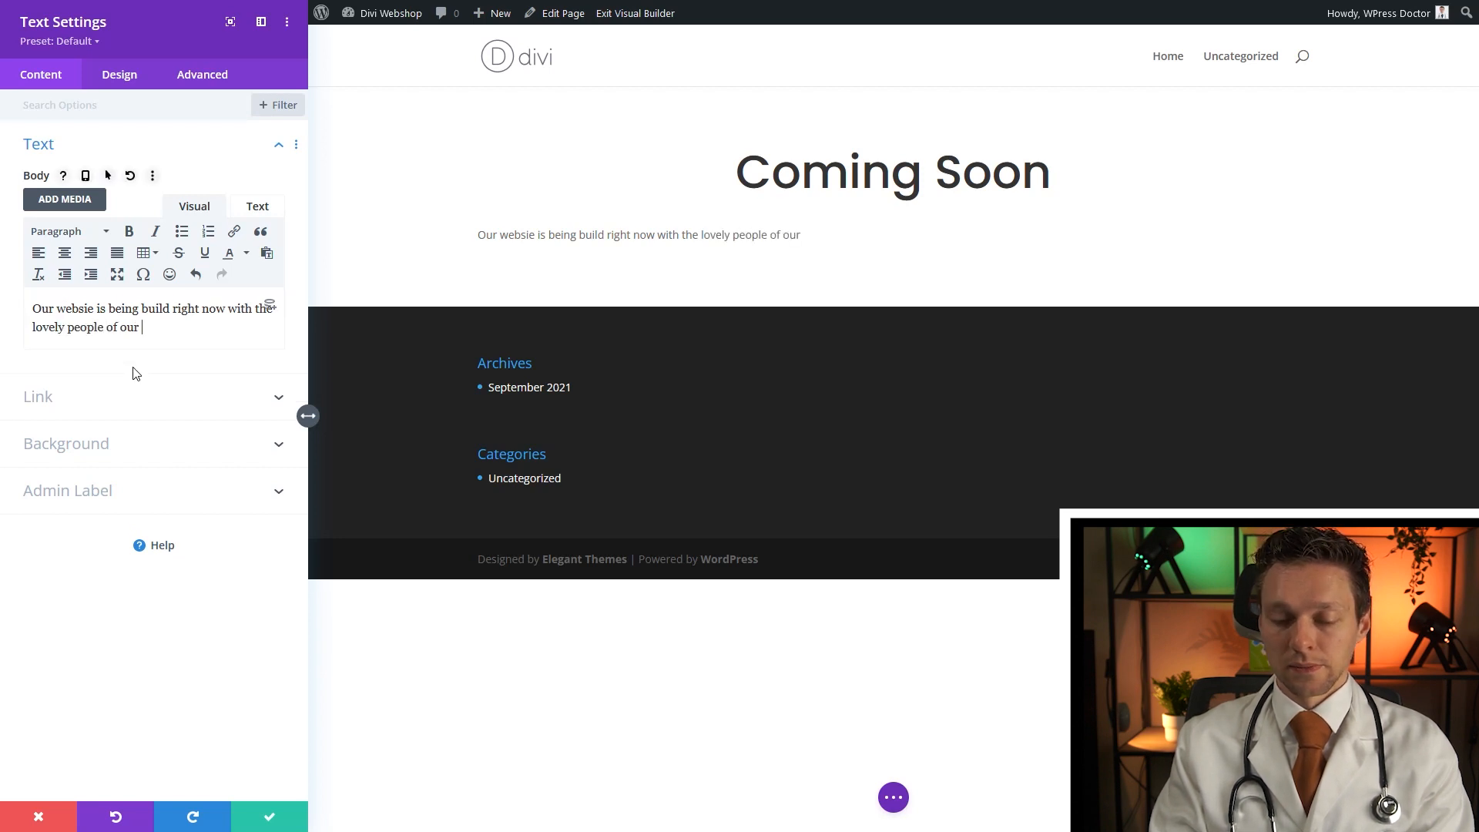
{"action": "type", "text": " business."}
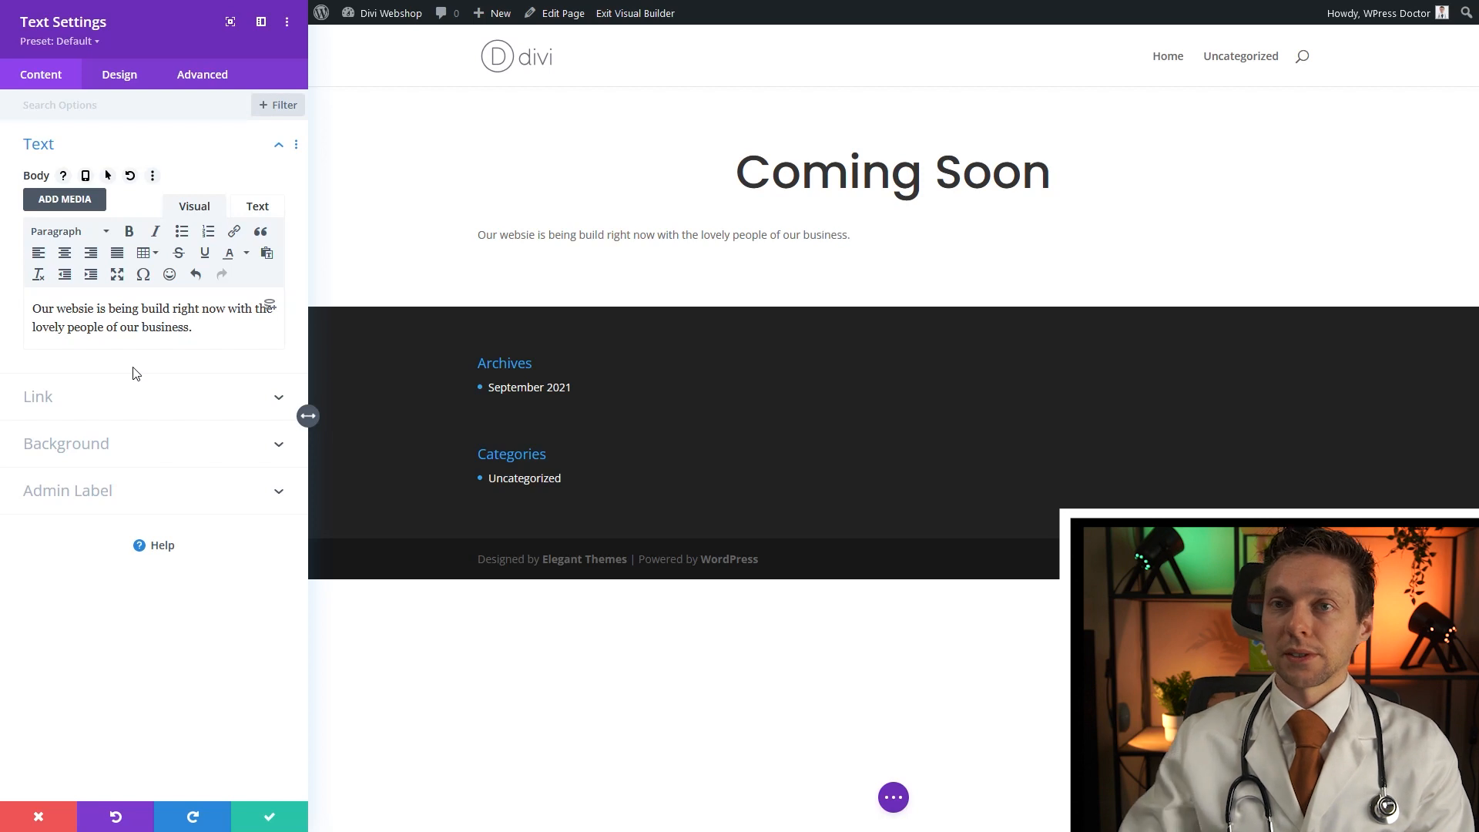
{"action": "left_click", "coordinate": [478, 233]}
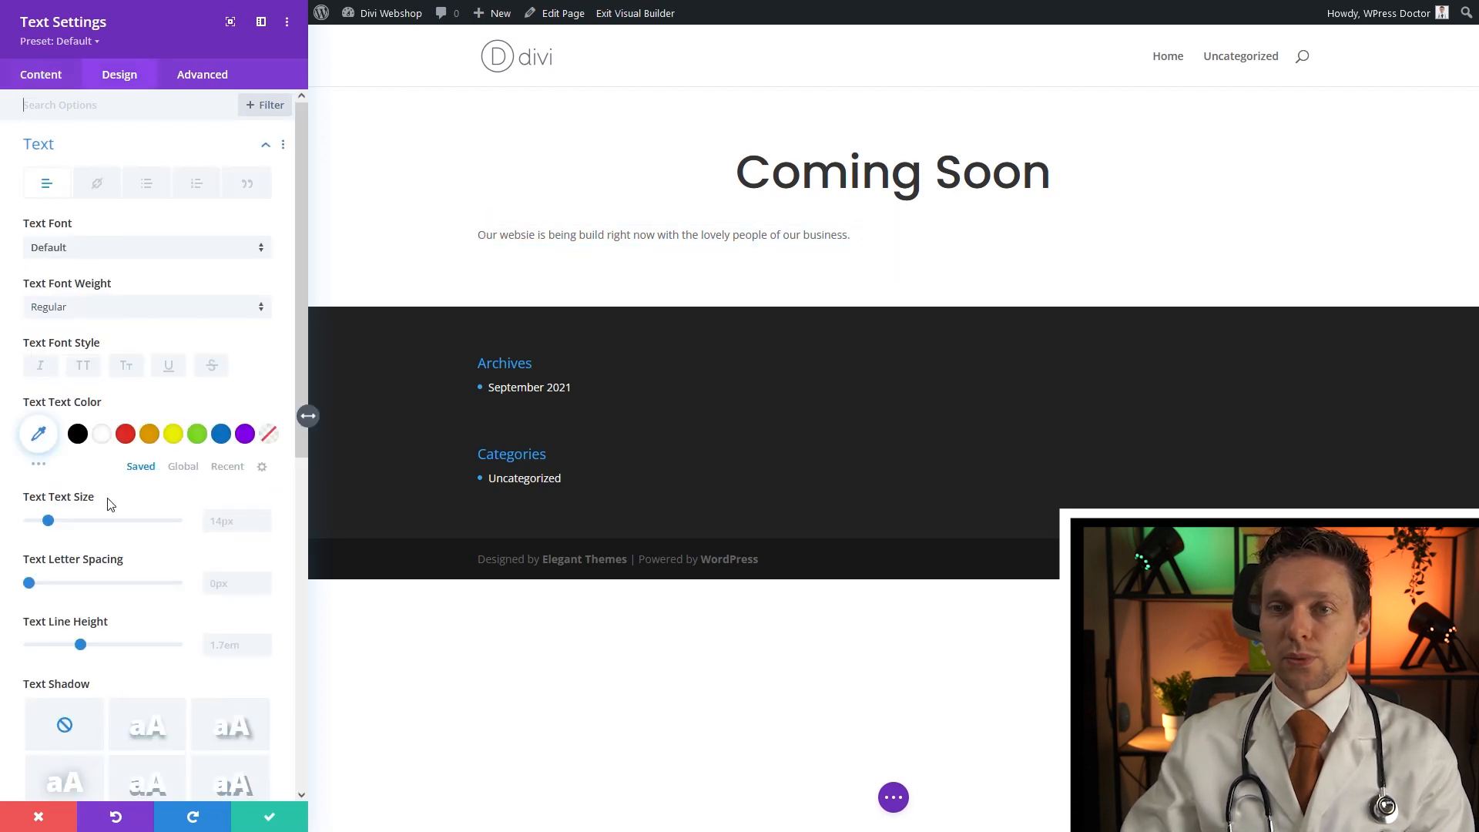
Centre the subtitle paragraph, set its text size to 18px, and save the module
{"action": "scroll", "coordinate": [146, 610], "scroll_direction": "down", "scroll_amount": 4}
{"action": "left_click", "coordinate": [116, 585]}
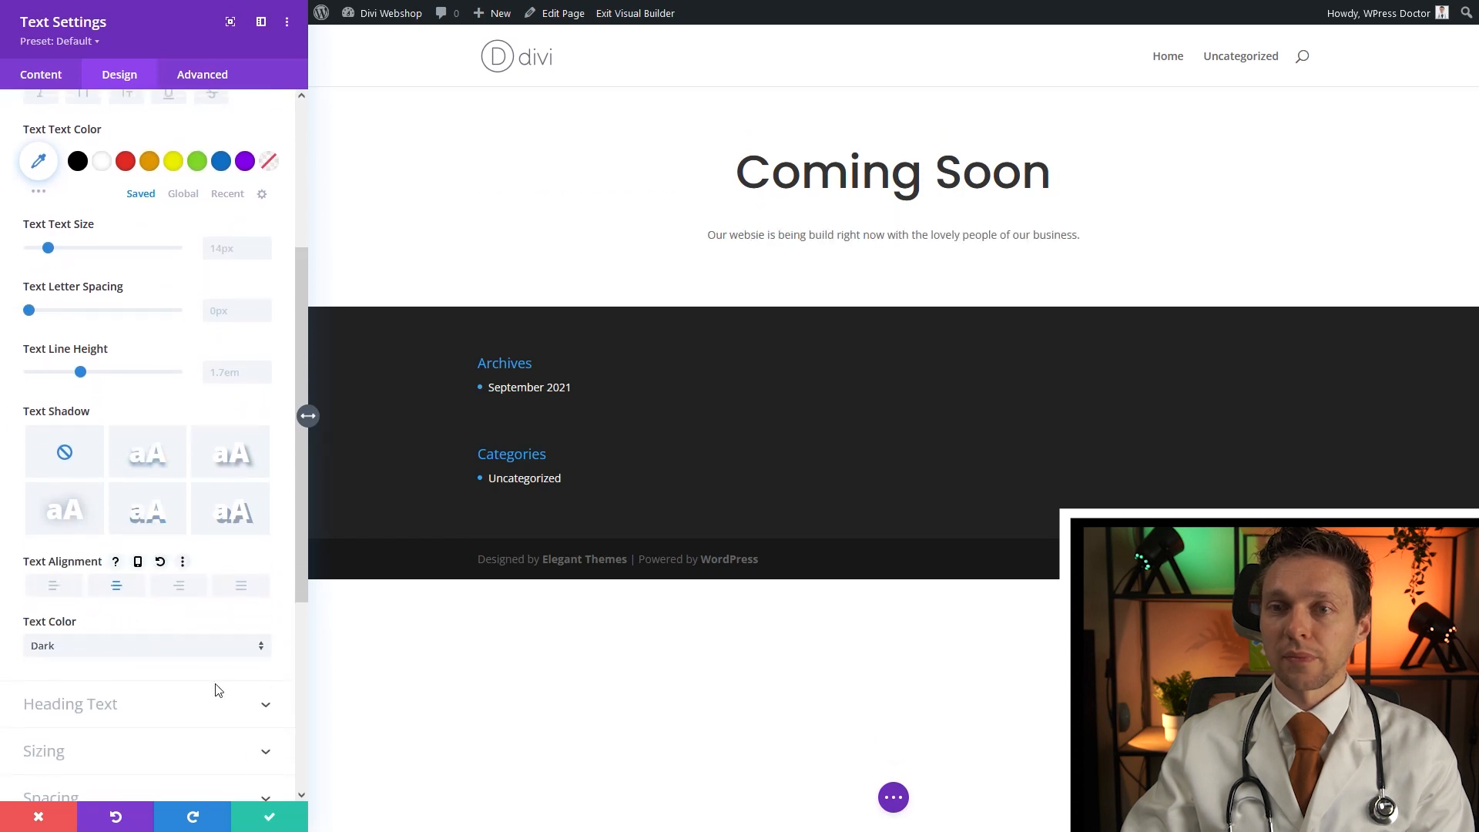
{"action": "left_click", "coordinate": [246, 253]}
{"action": "type", "text": "18px"}
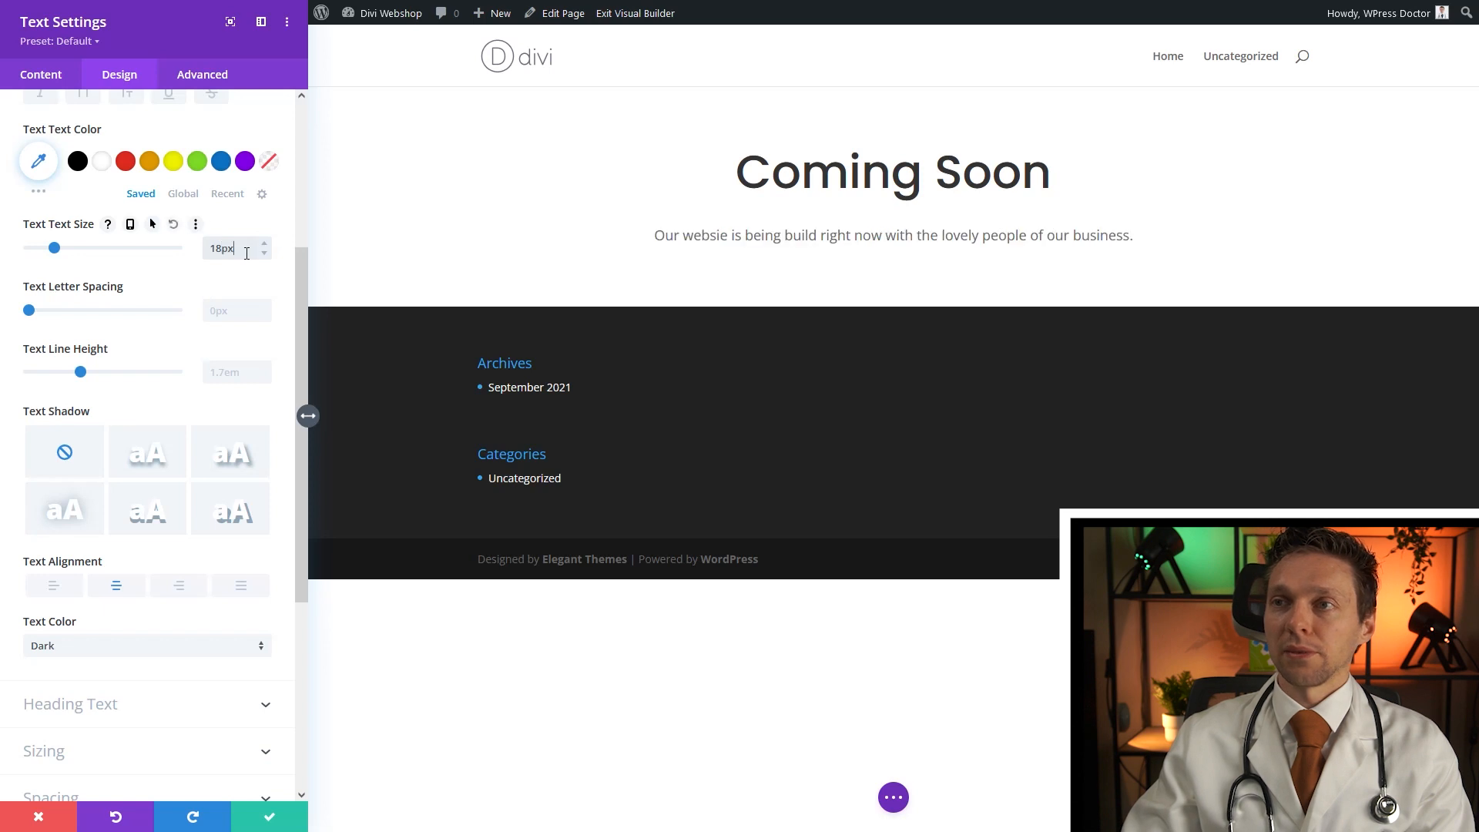
{"action": "left_click", "coordinate": [271, 818]}
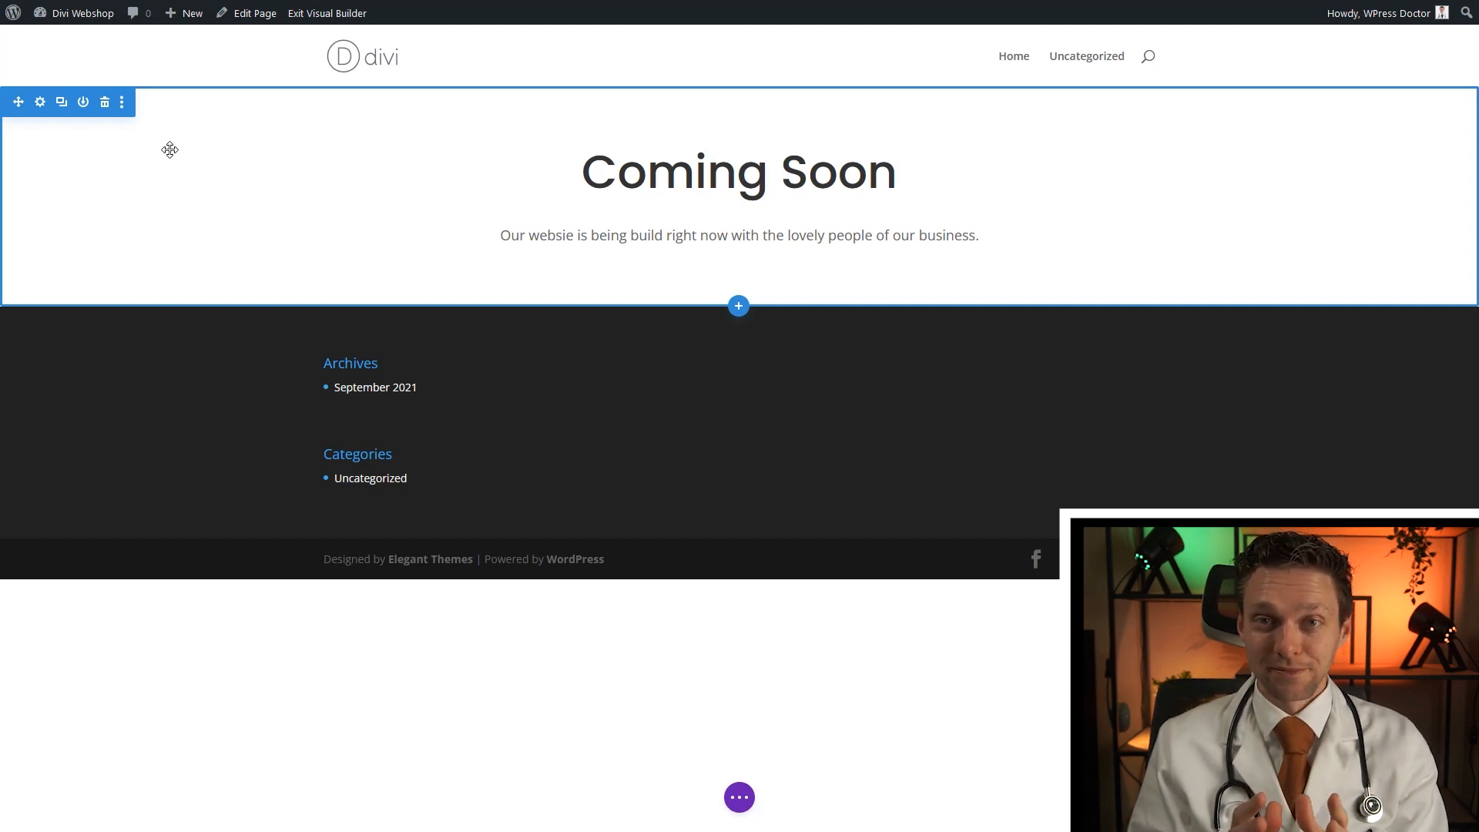
Upload Skyscrapers.mp4 and set it as the section's MP4 background video
{"action": "left_click", "coordinate": [40, 102]}
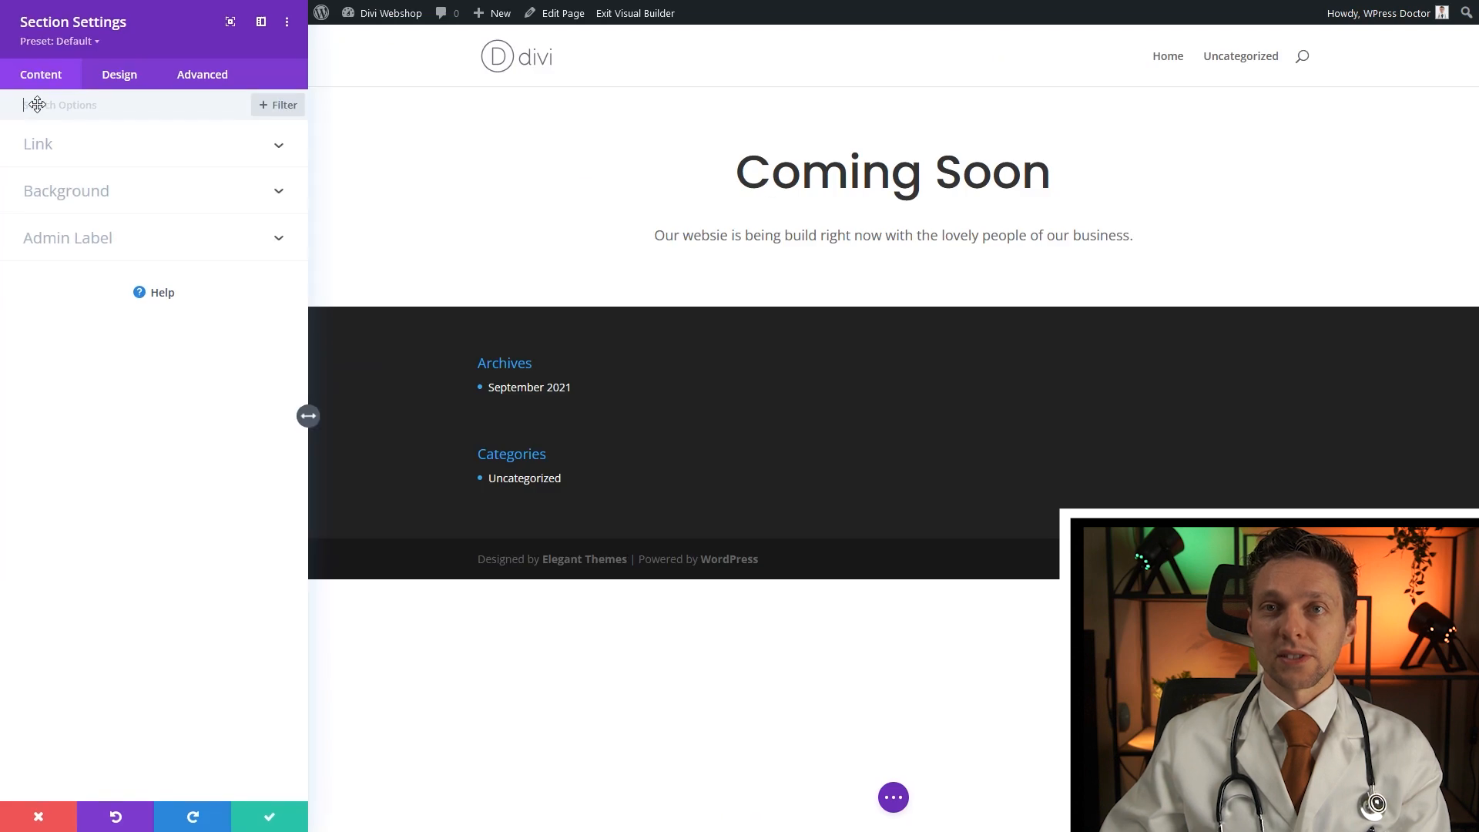
{"action": "left_click", "coordinate": [103, 205]}
{"action": "left_click", "coordinate": [255, 263]}
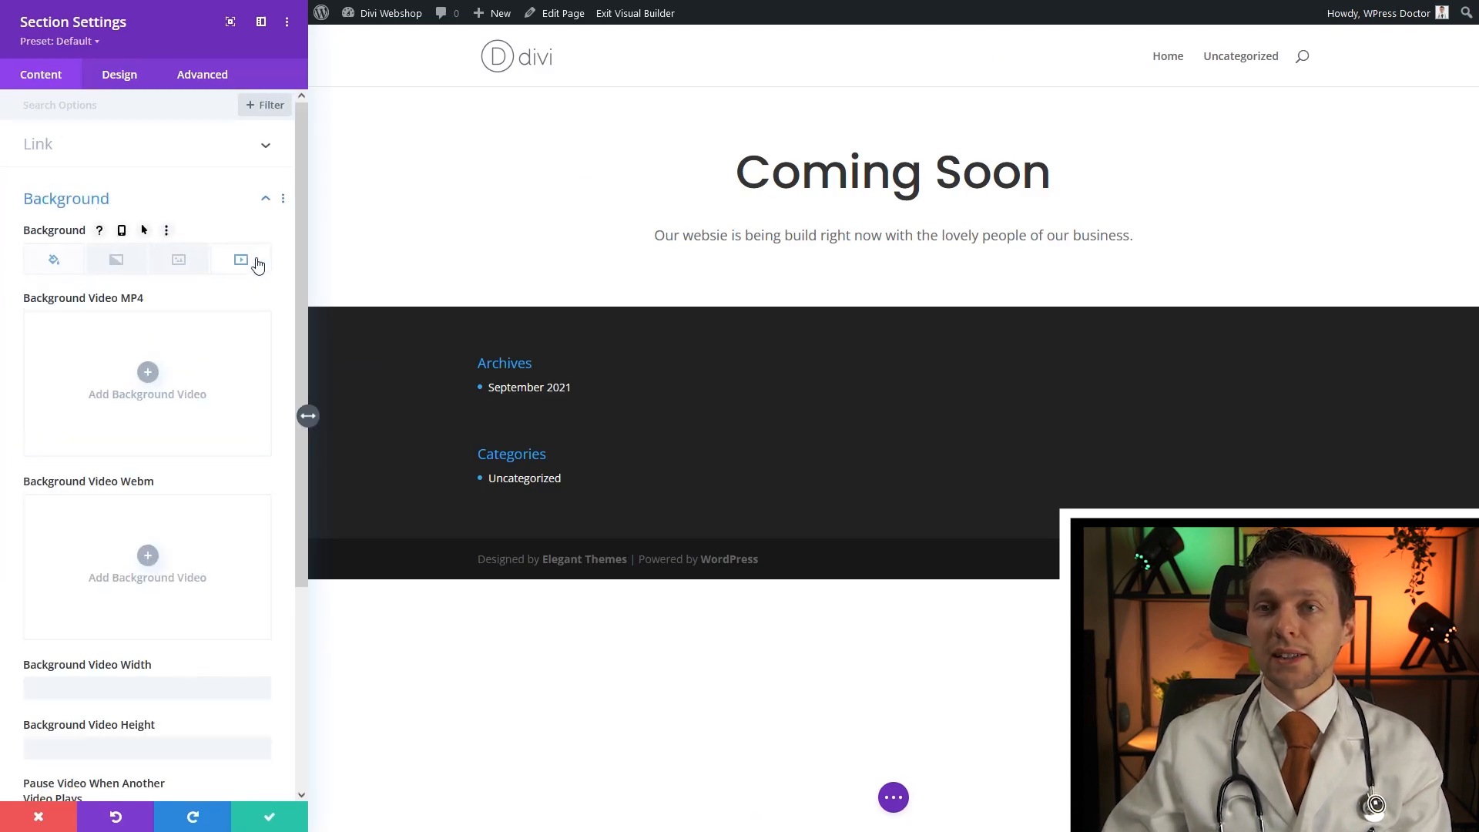
{"action": "left_click", "coordinate": [148, 374]}
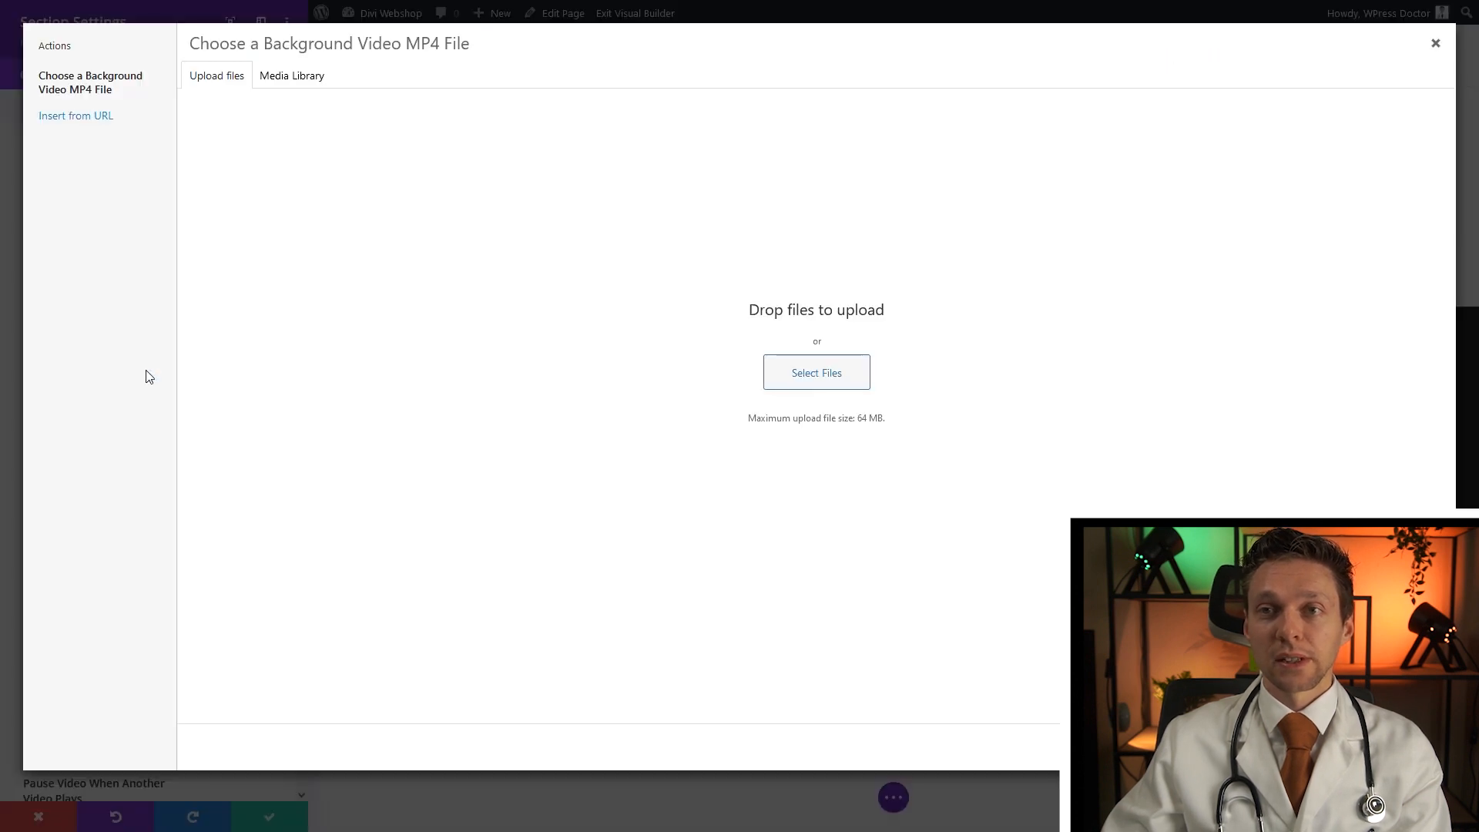
{"action": "left_click", "coordinate": [828, 379]}
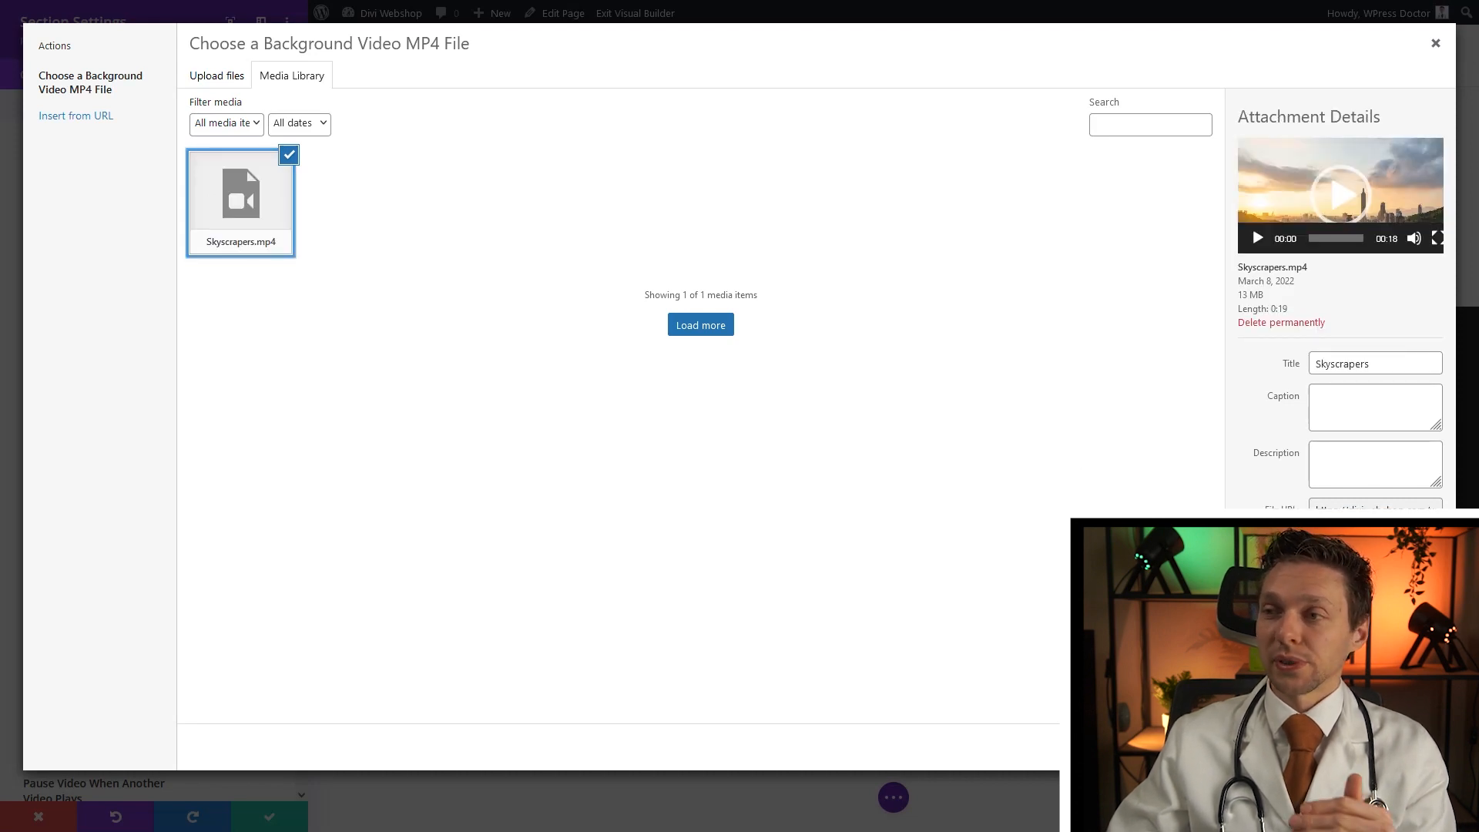
{"action": "left_click", "coordinate": [1379, 748]}
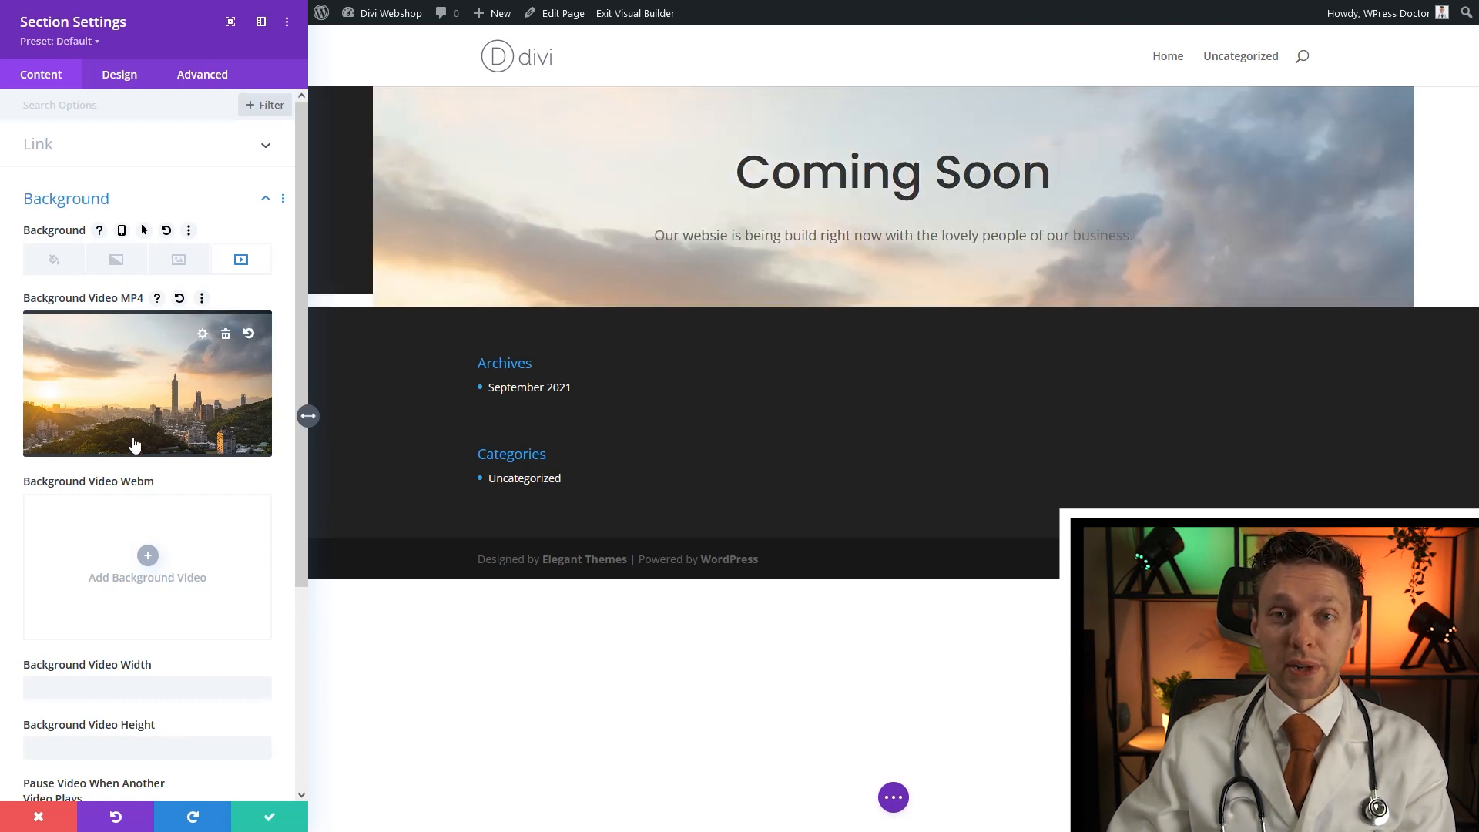
Set the background video width to 1920px and height to 1080px
{"action": "middle_click", "coordinate": [258, 475]}
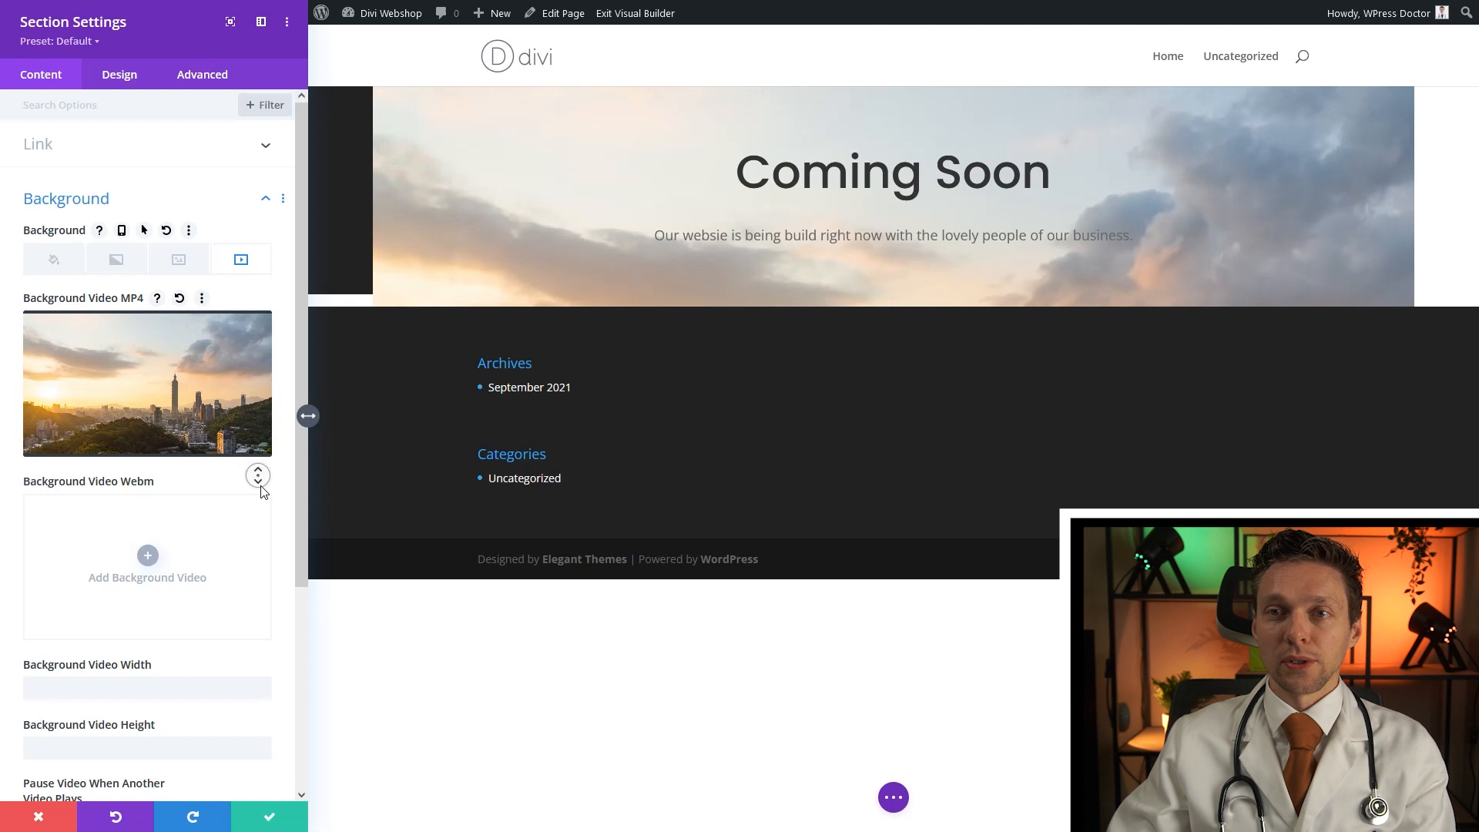
{"action": "left_click", "coordinate": [252, 508]}
{"action": "left_click", "coordinate": [174, 466]}
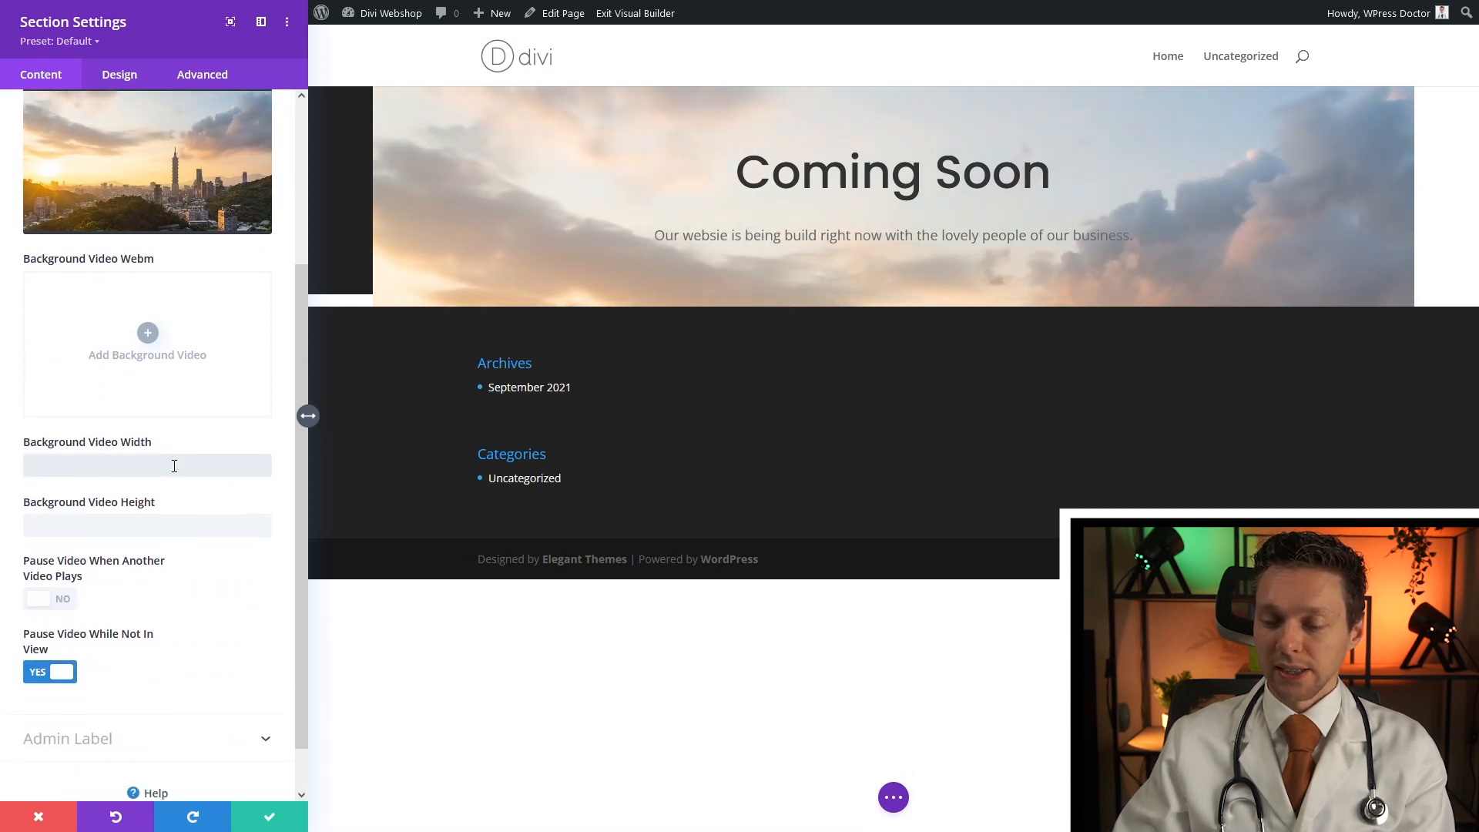
{"action": "type", "text": "1920"}
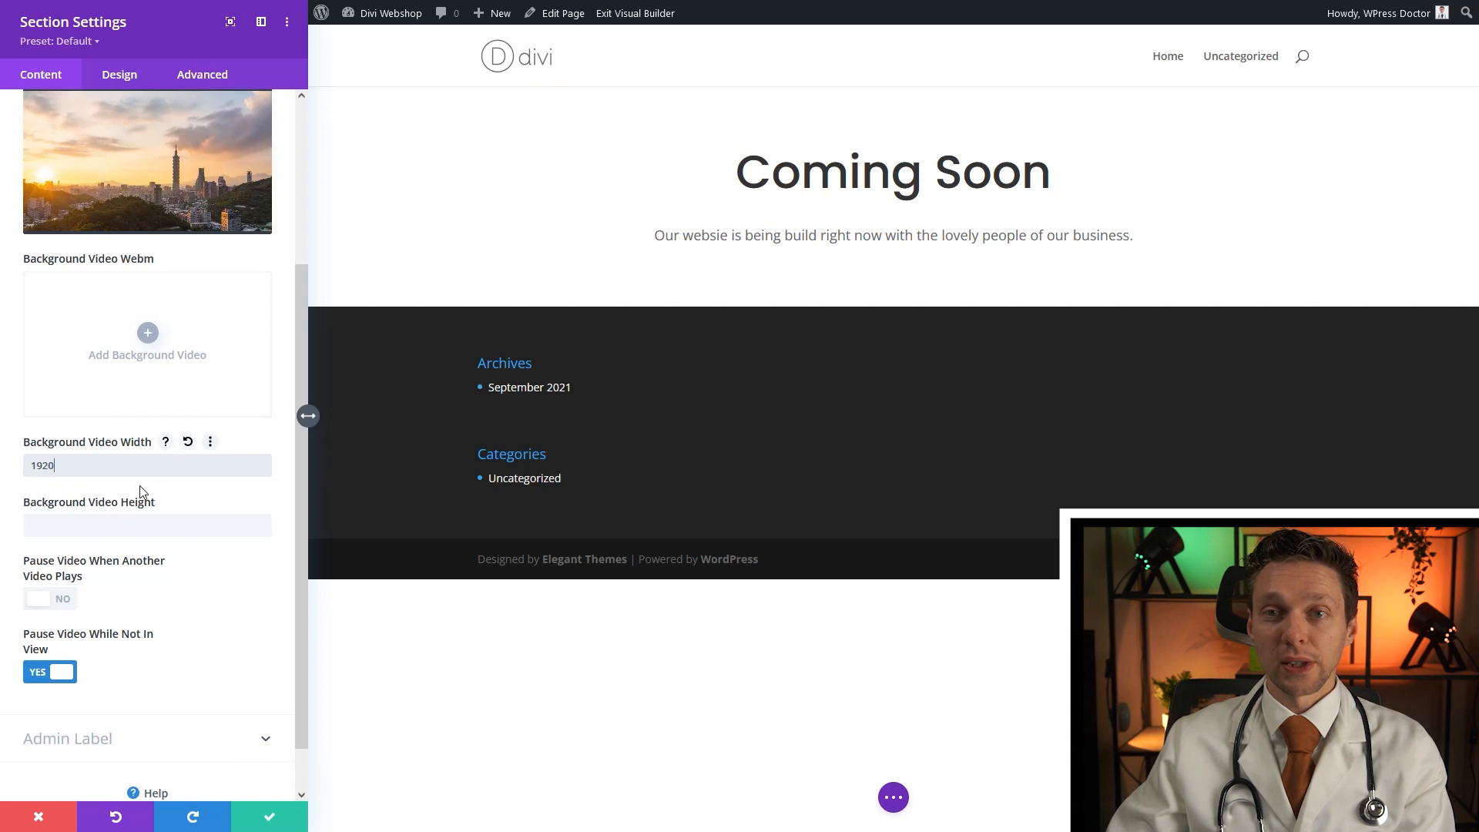
{"action": "left_click", "coordinate": [118, 532]}
{"action": "type", "text": "1080"}
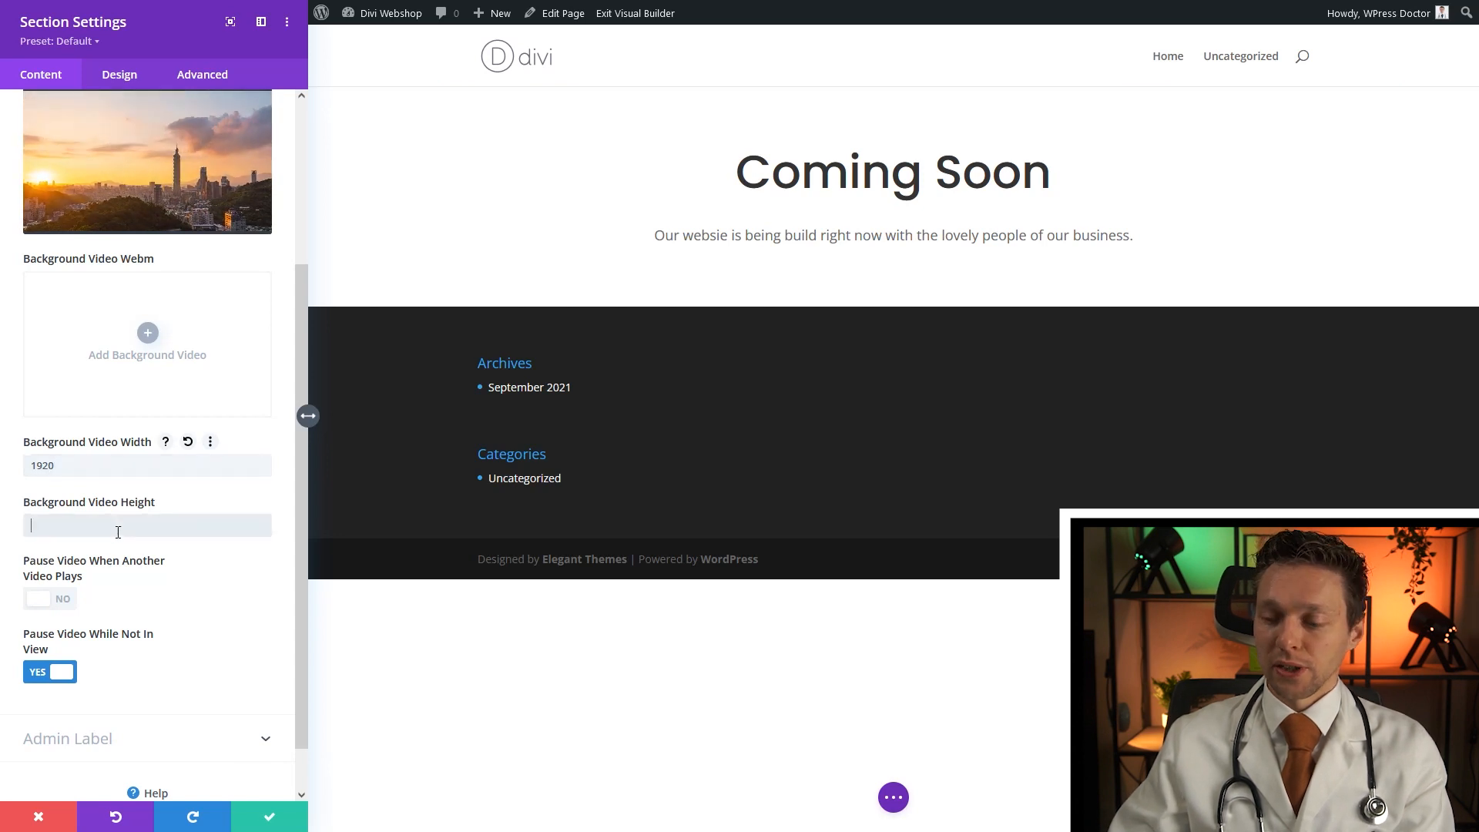
{"action": "left_click", "coordinate": [94, 459]}
{"action": "type", "text": "px"}
{"action": "left_click", "coordinate": [82, 531]}
{"action": "type", "text": "x"}
{"action": "key", "text": "BackSpace"}
{"action": "type", "text": "px"}
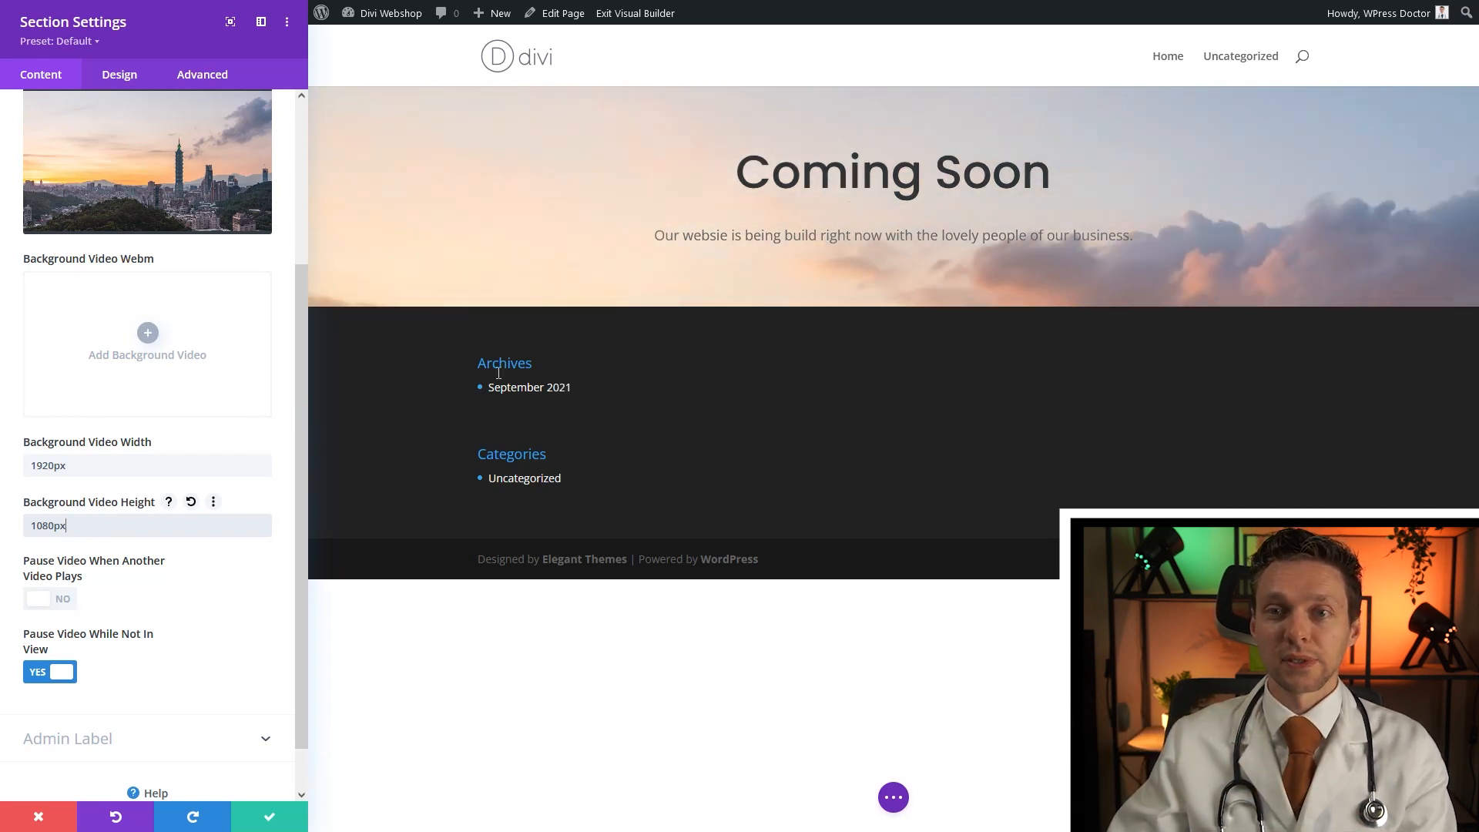
{"action": "scroll", "coordinate": [235, 396], "scroll_direction": "up", "scroll_amount": 3}
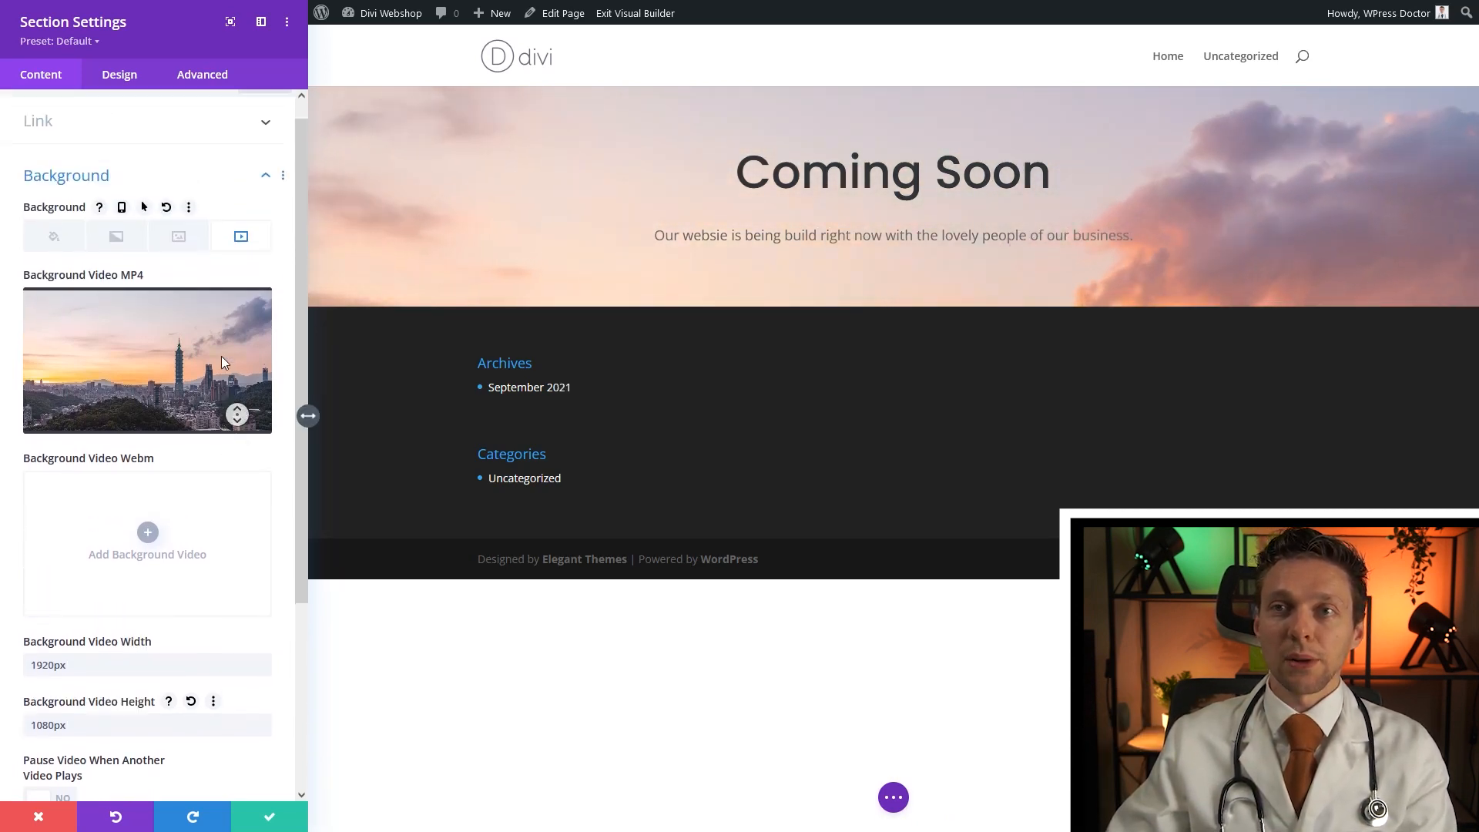
{"action": "left_click", "coordinate": [122, 89]}
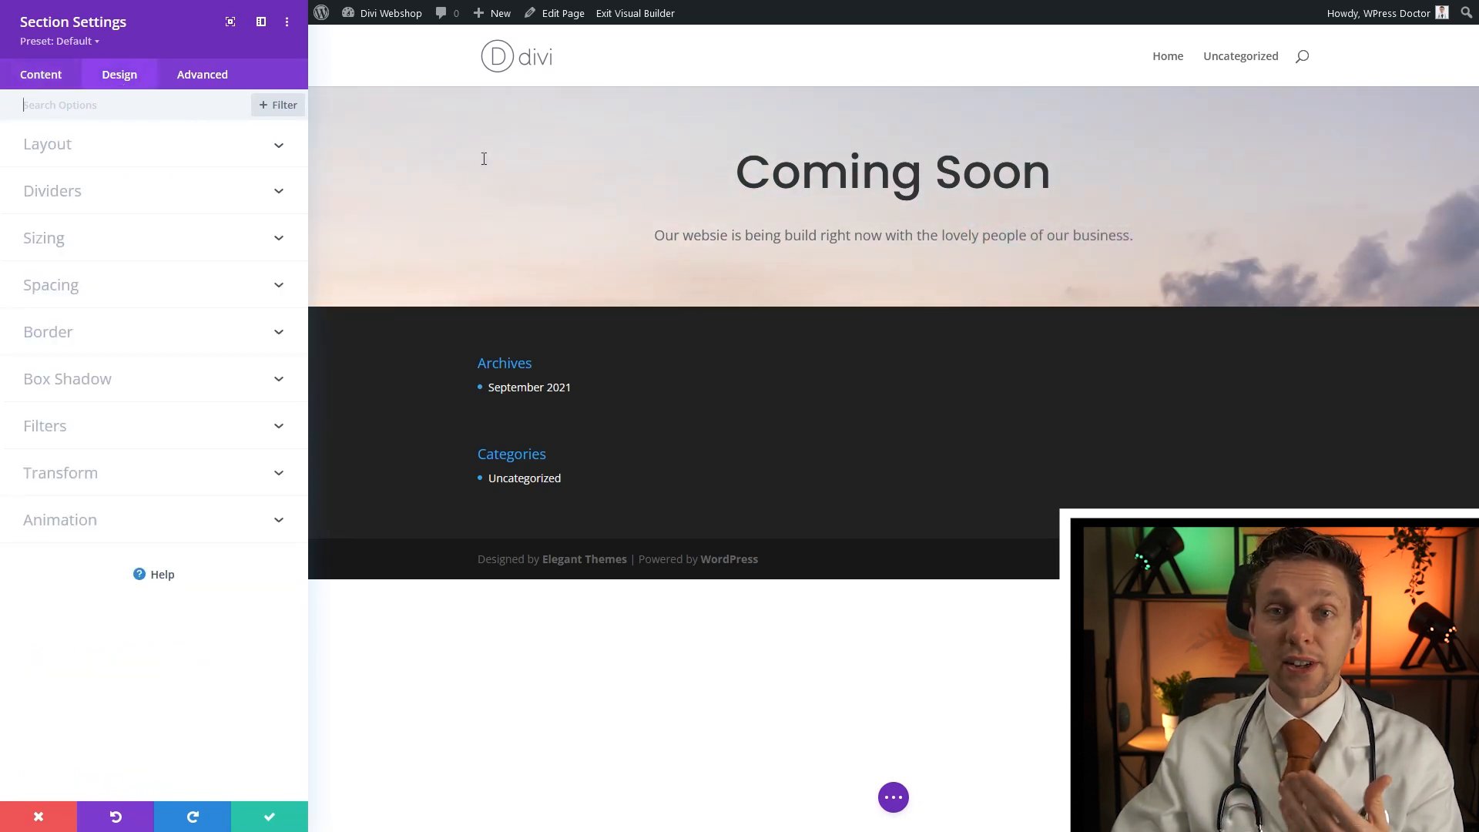
Set the section height to 100vh and save the section settings
{"action": "left_click", "coordinate": [66, 246]}
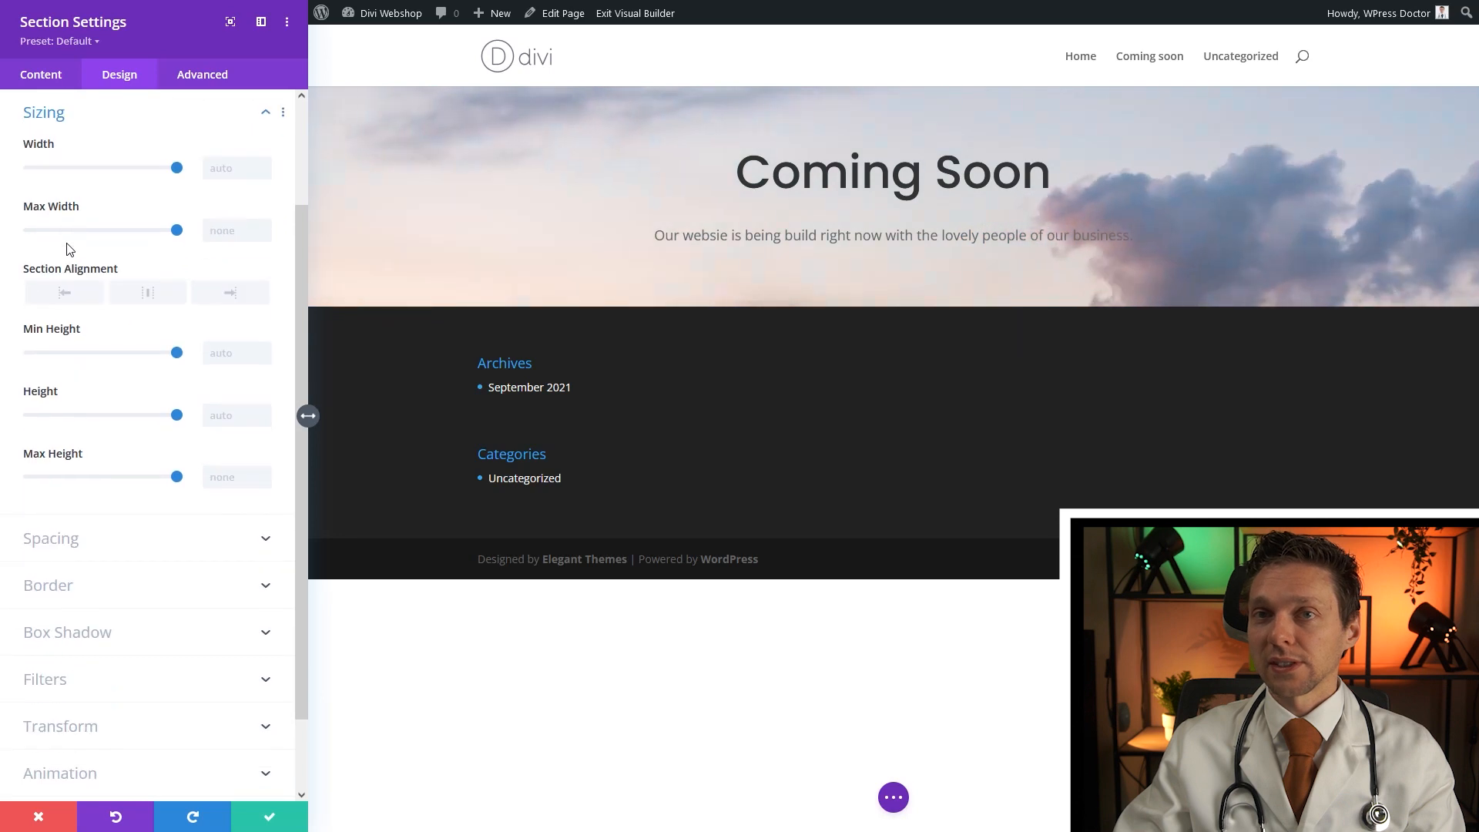
{"action": "left_click", "coordinate": [238, 414]}
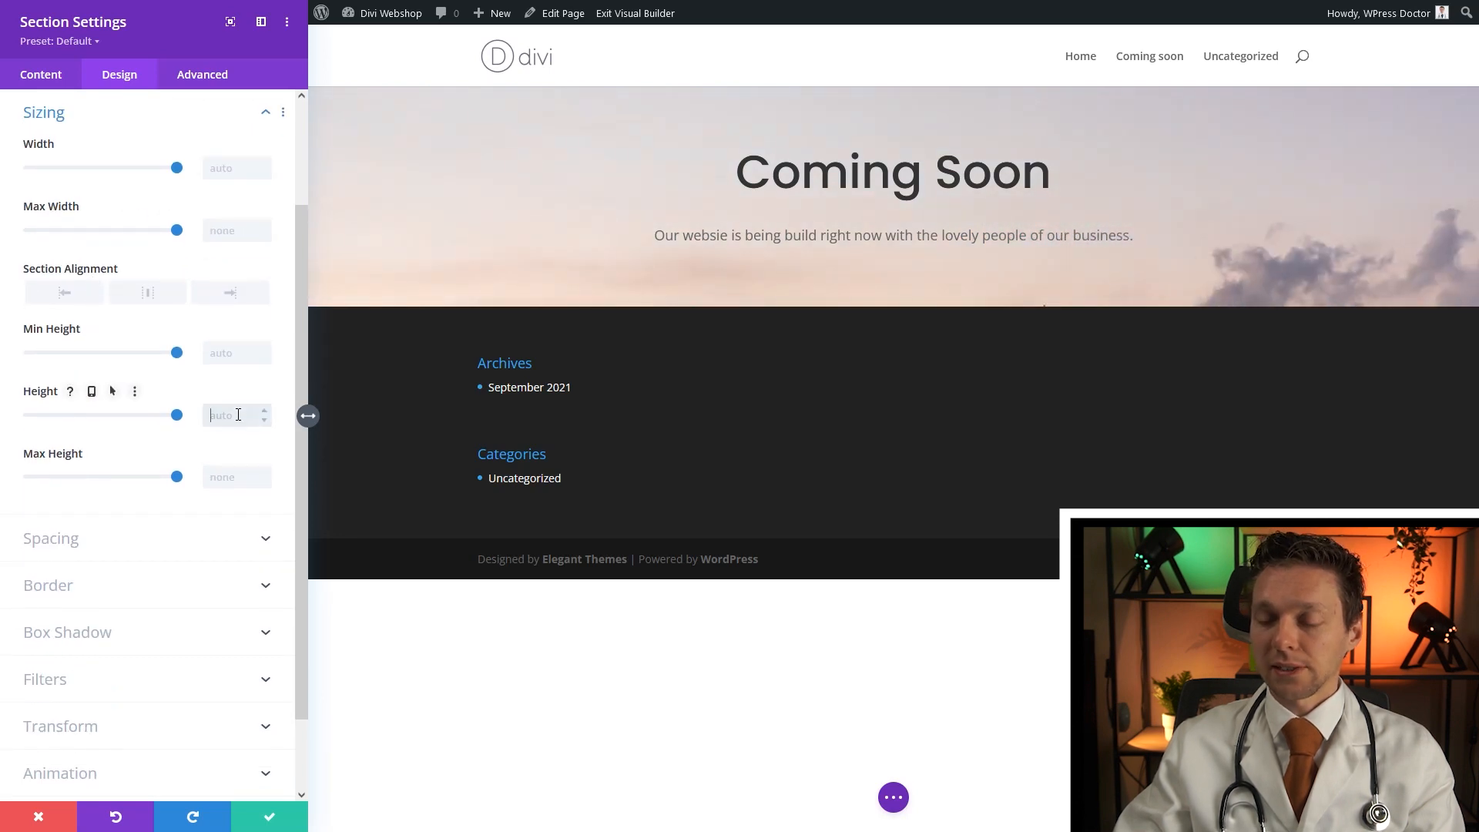
{"action": "type", "text": "100vh"}
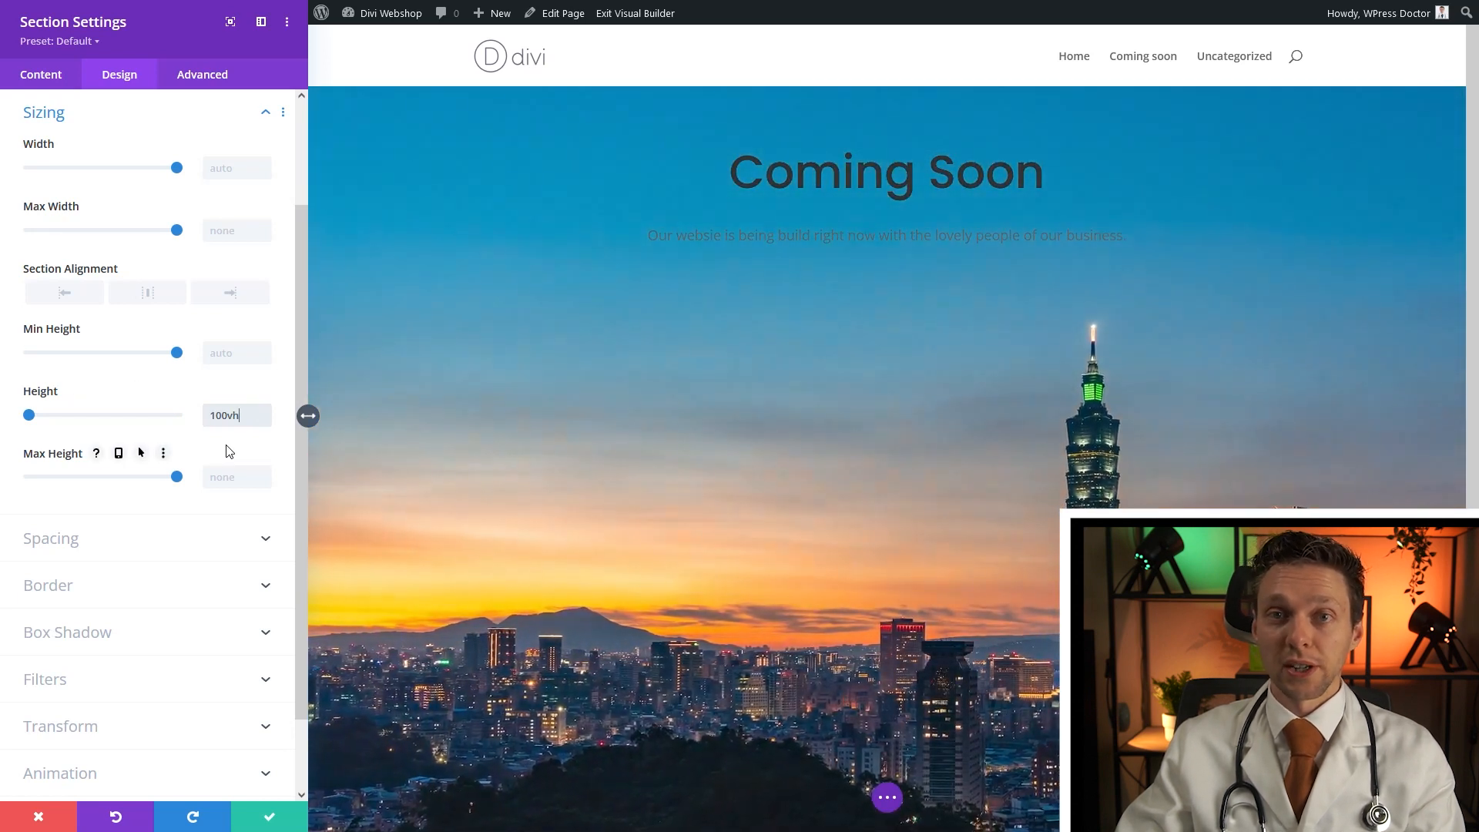
{"action": "left_click", "coordinate": [279, 813]}
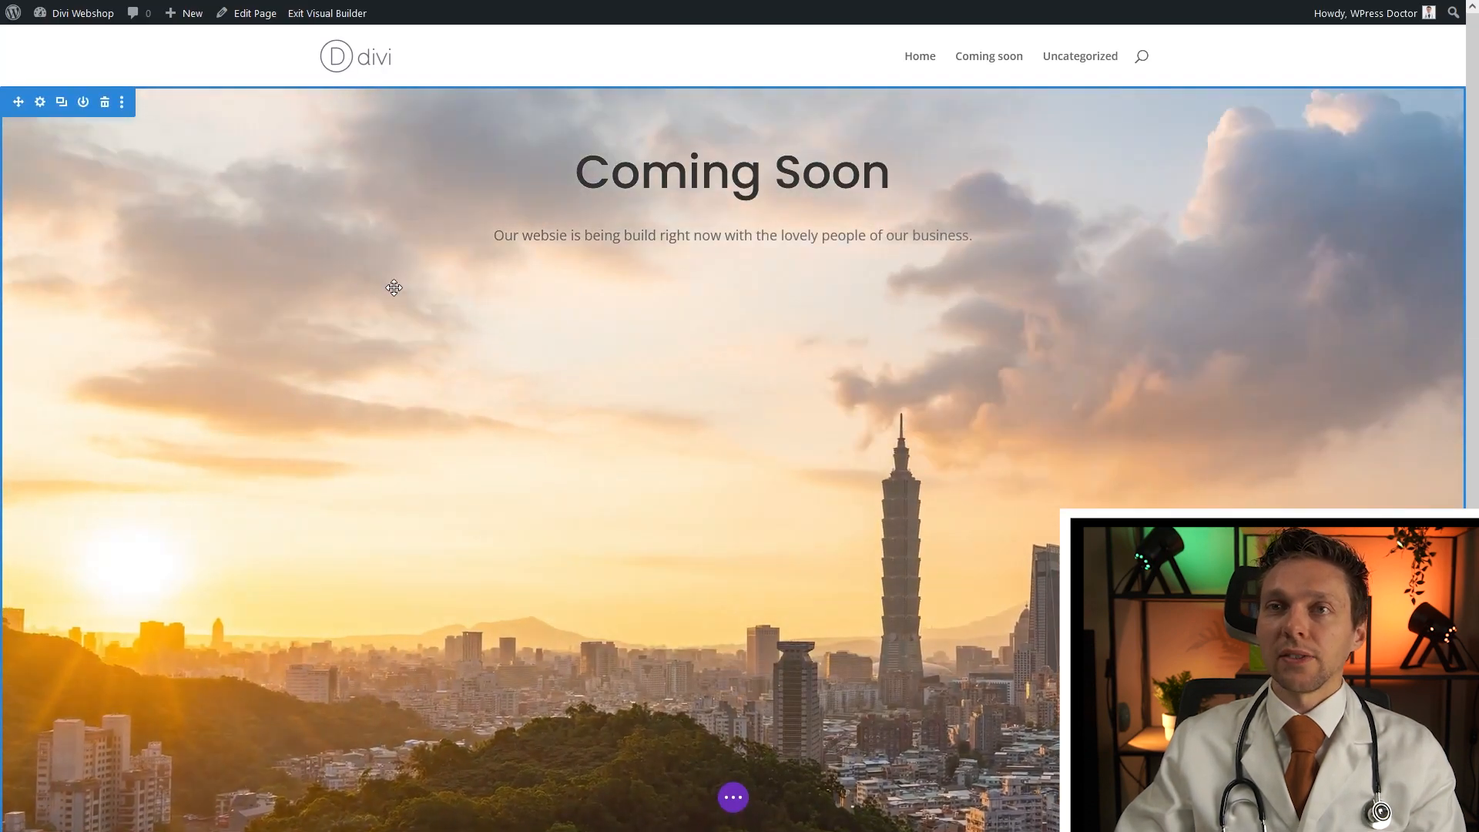
Save the page and head to the WordPress Dashboard
{"action": "middle_click", "coordinate": [560, 326]}
{"action": "scroll", "coordinate": [560, 326], "scroll_direction": "down", "scroll_amount": 5}
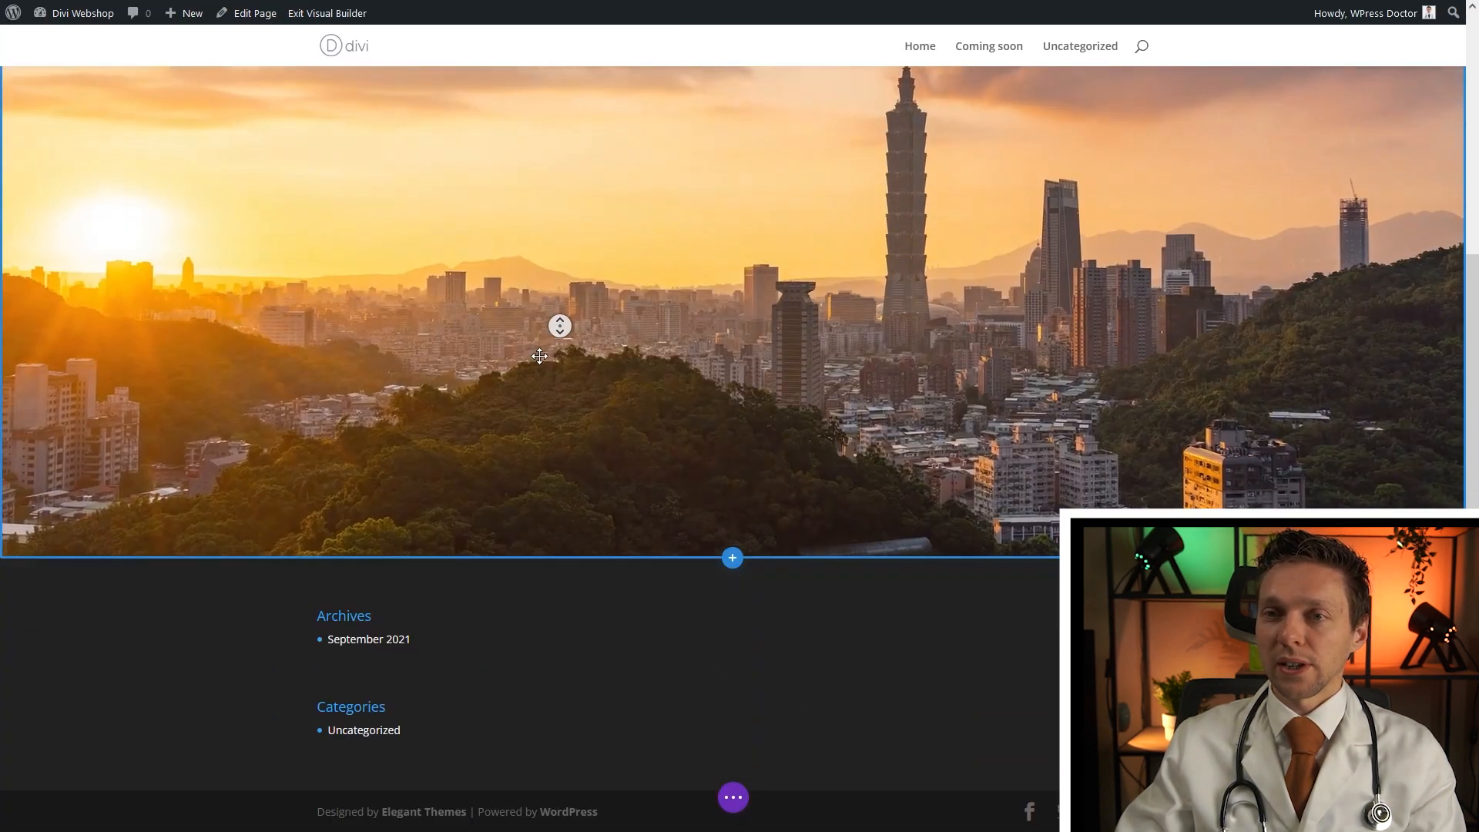
{"action": "middle_click", "coordinate": [548, 335]}
{"action": "middle_click", "coordinate": [547, 335]}
{"action": "scroll", "coordinate": [547, 292], "scroll_direction": "up", "scroll_amount": 5}
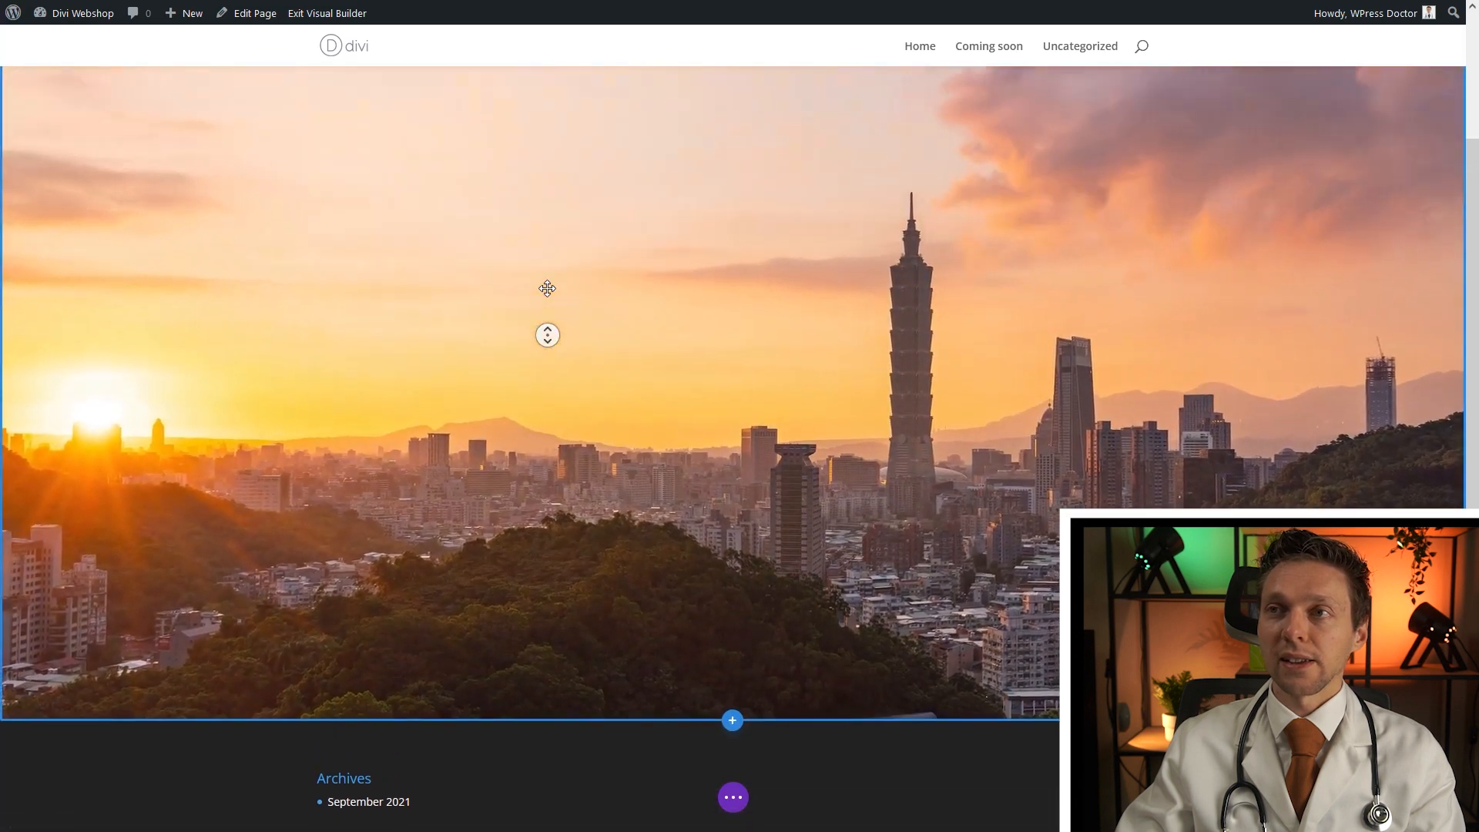
{"action": "middle_click", "coordinate": [546, 293]}
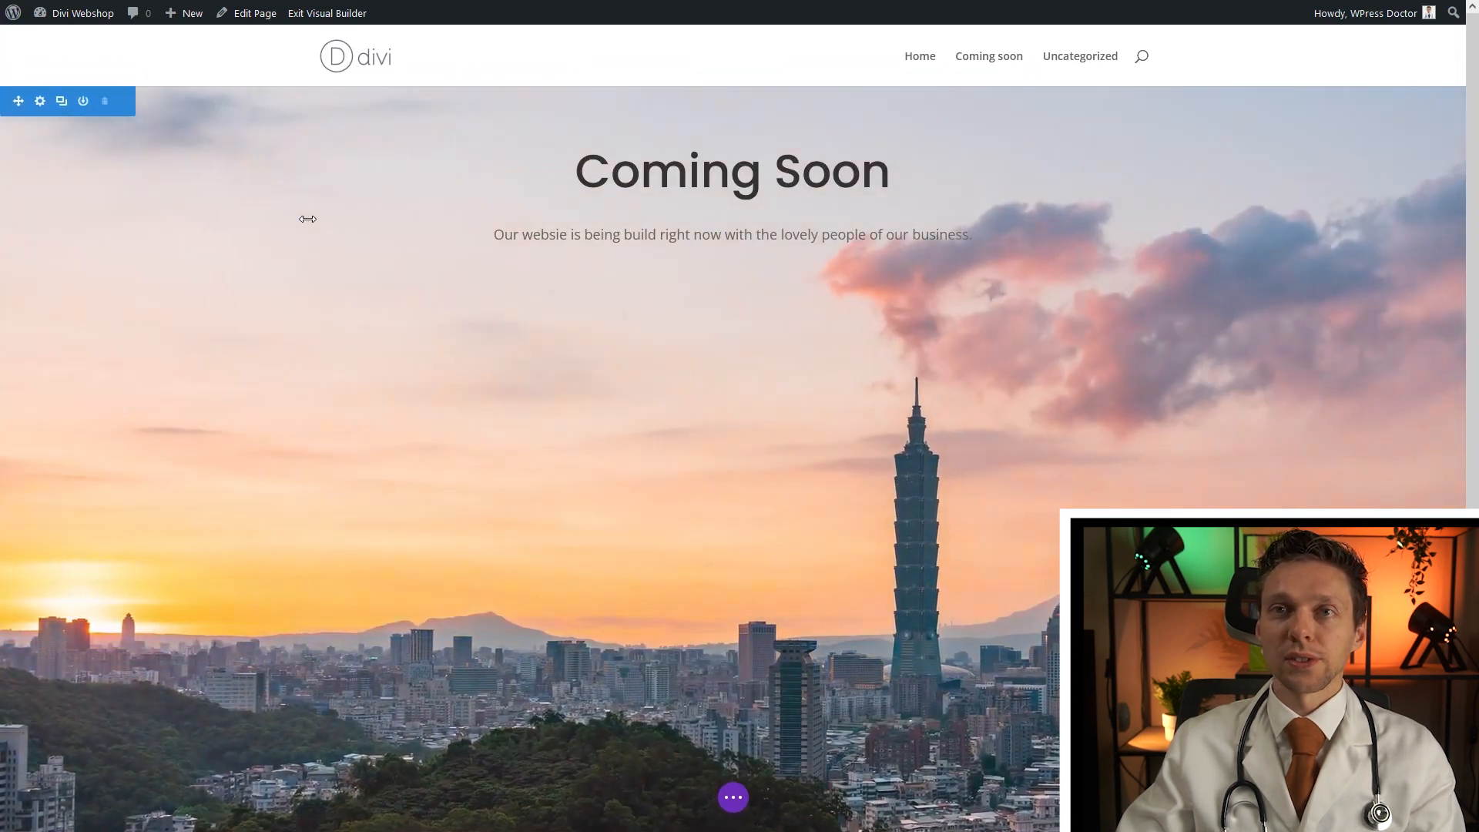
{"action": "key", "text": "ctrl+s"}
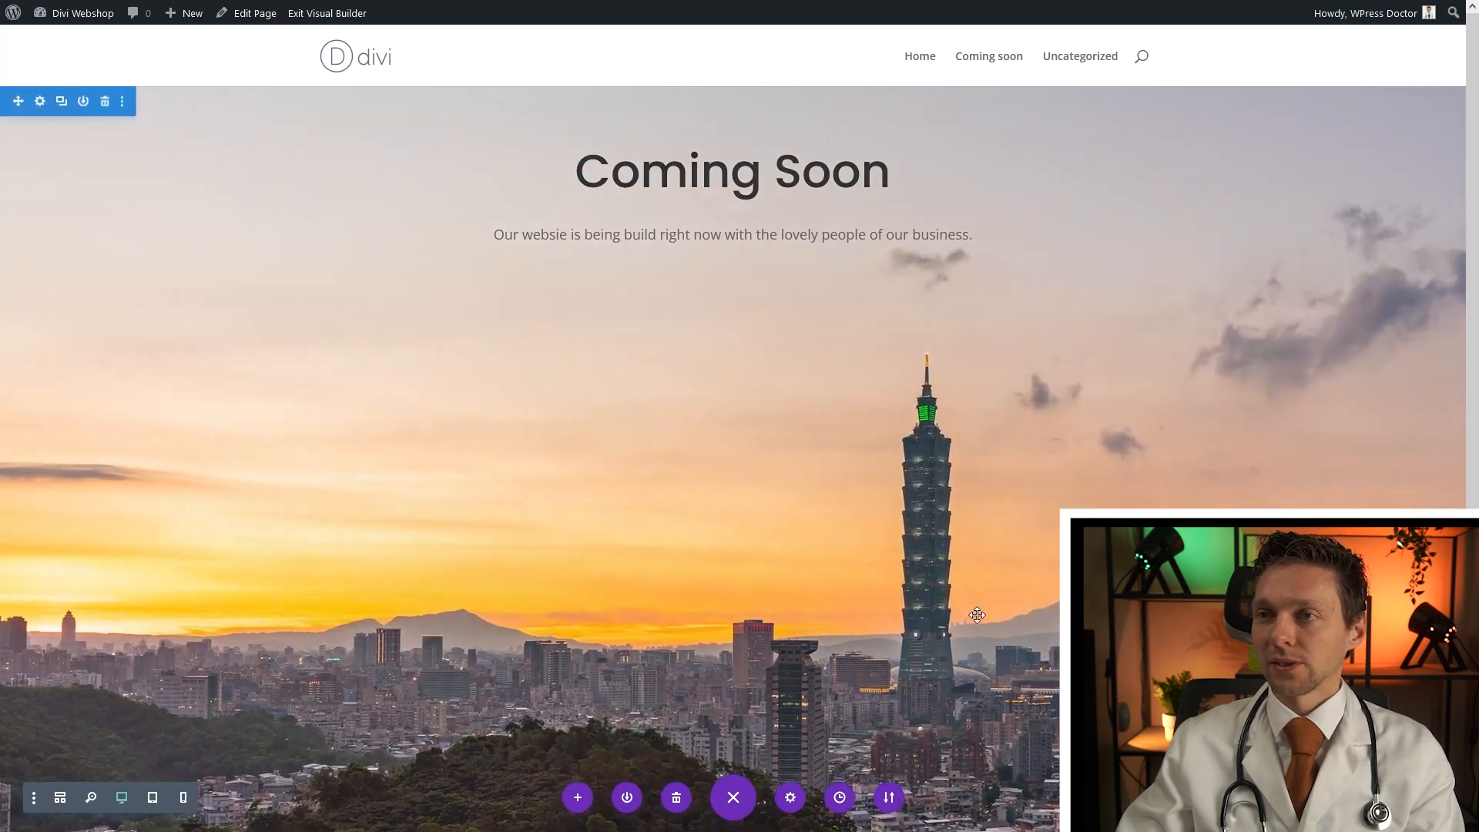
{"action": "mouse_move", "coordinate": [81, 13]}
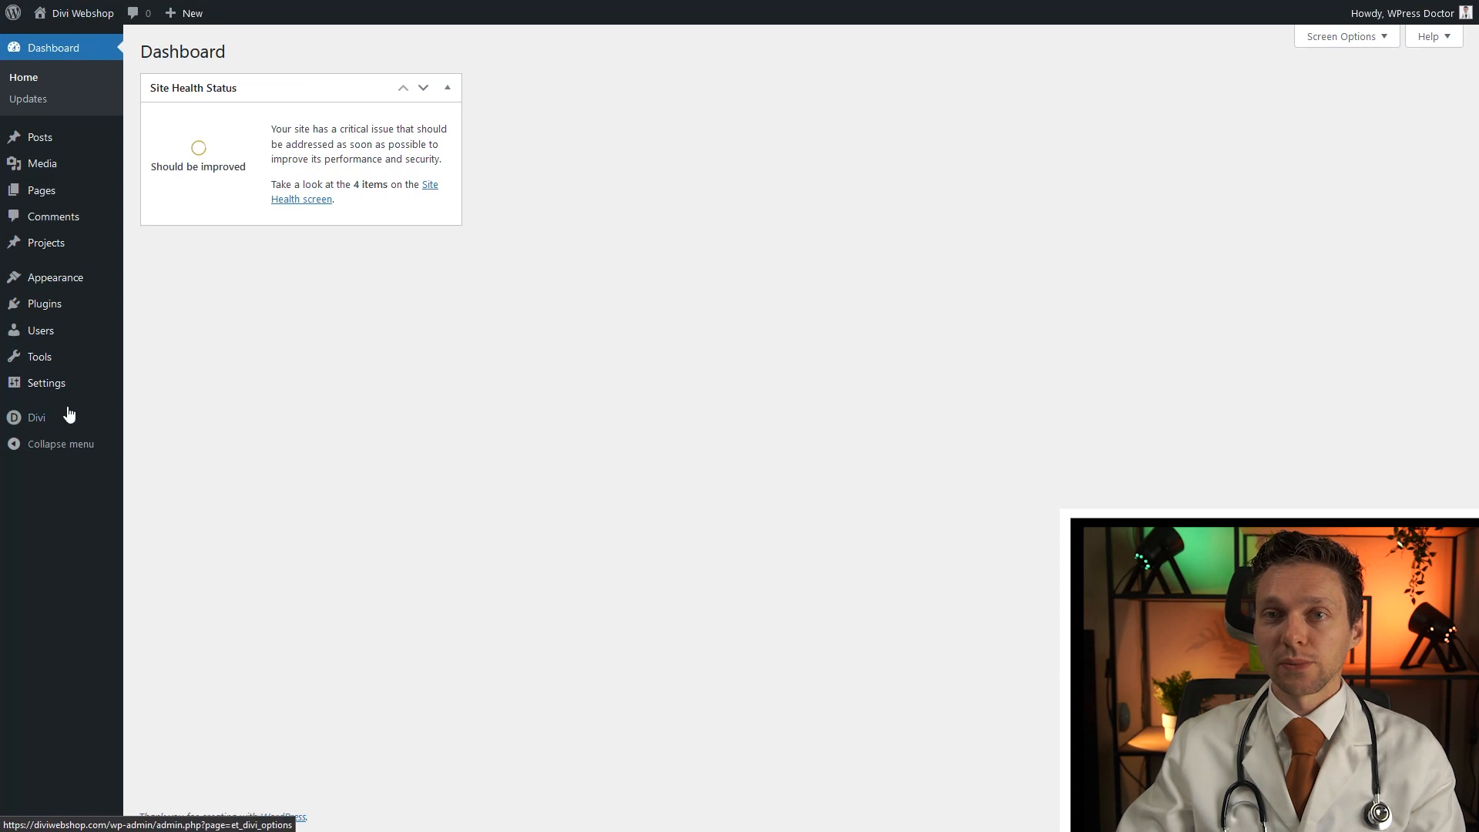
Create a Divi Theme Builder template assigned only to the Coming soon page, then go to Pages
{"action": "mouse_move", "coordinate": [59, 417]}
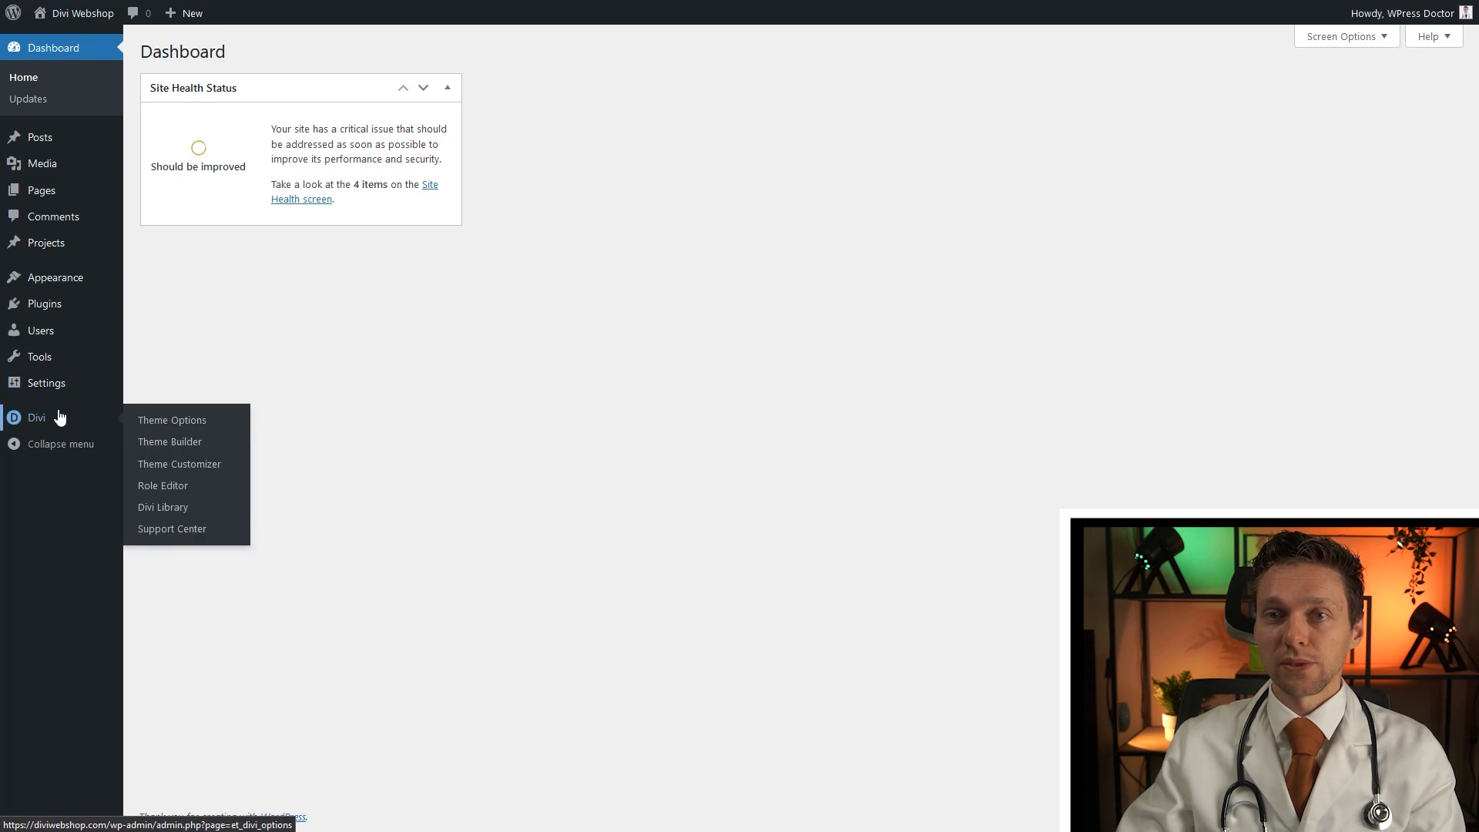
{"action": "left_click", "coordinate": [169, 443]}
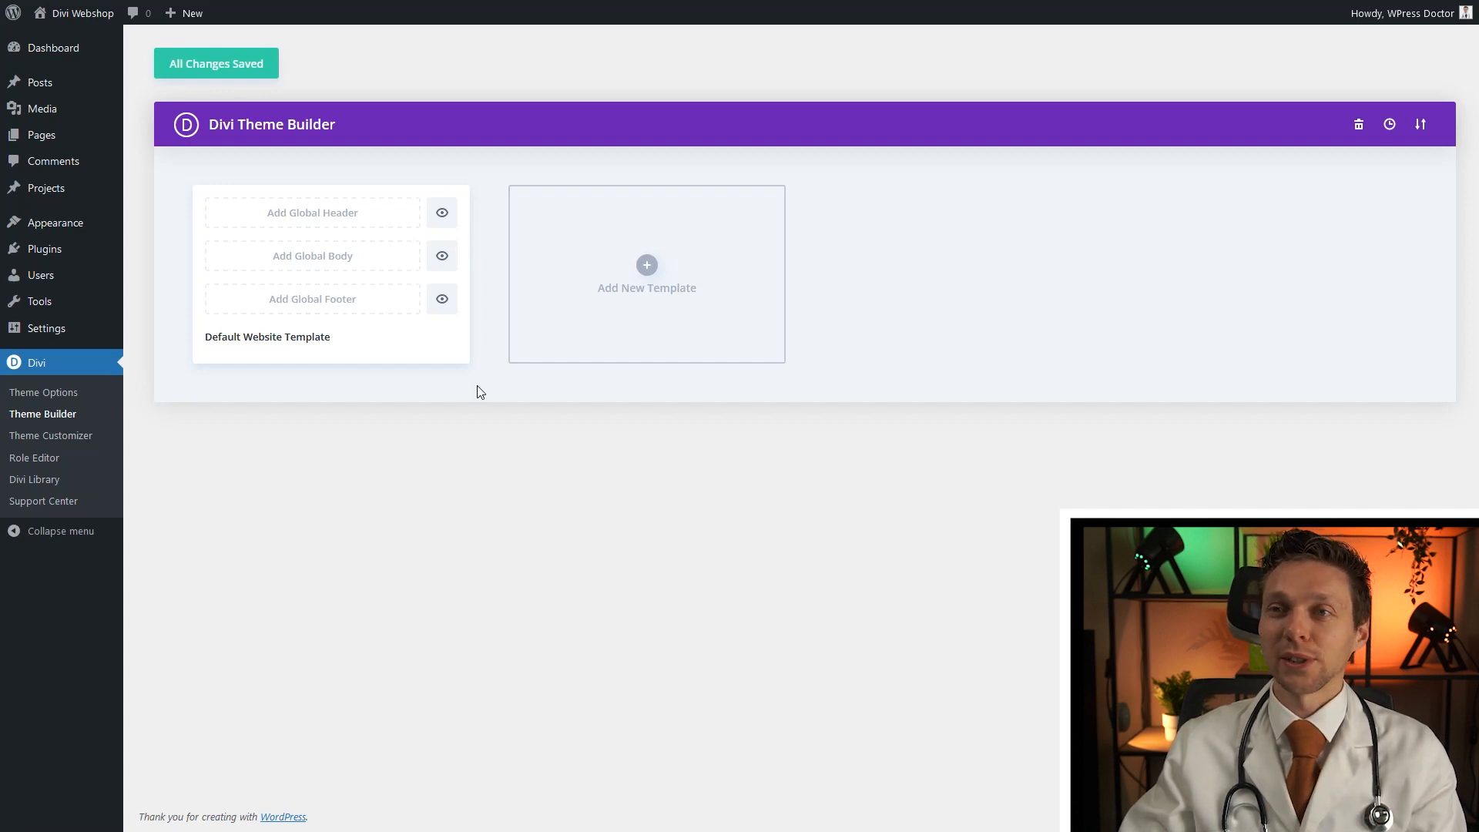
{"action": "left_click", "coordinate": [647, 266]}
{"action": "mouse_move", "coordinate": [584, 222]}
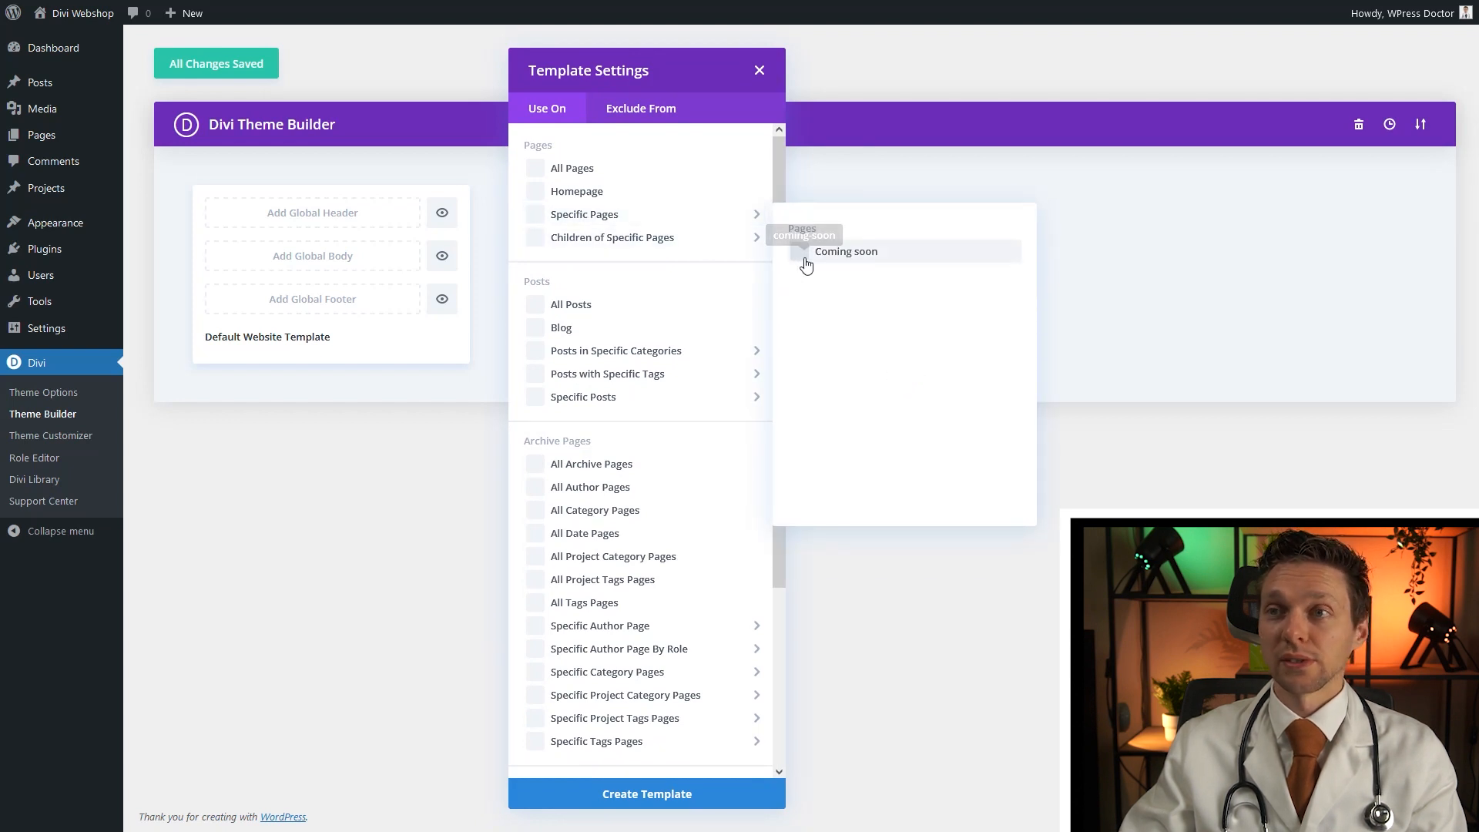
{"action": "left_click", "coordinate": [805, 262]}
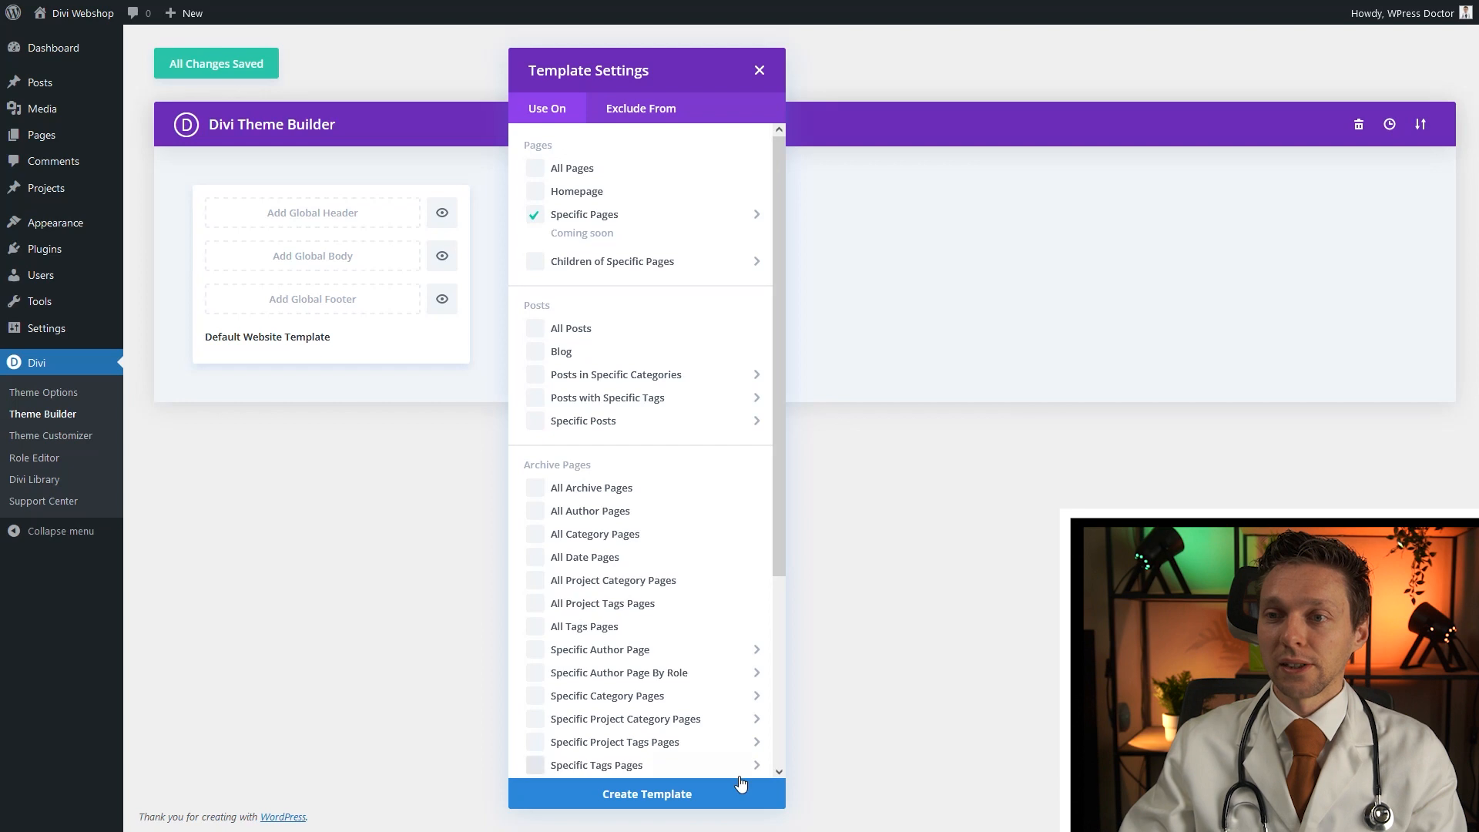
{"action": "left_click", "coordinate": [657, 796]}
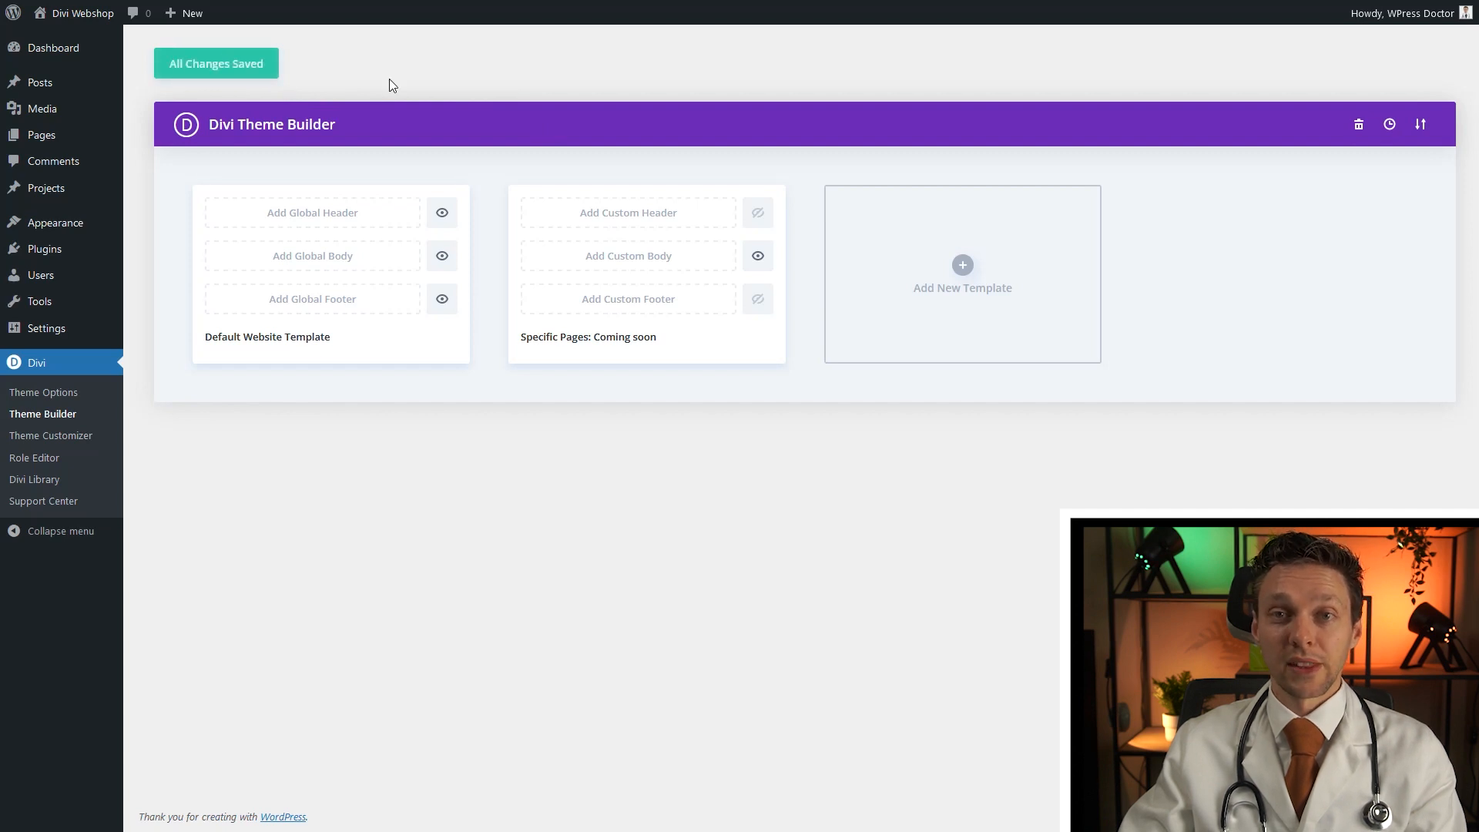
{"action": "mouse_move", "coordinate": [65, 146]}
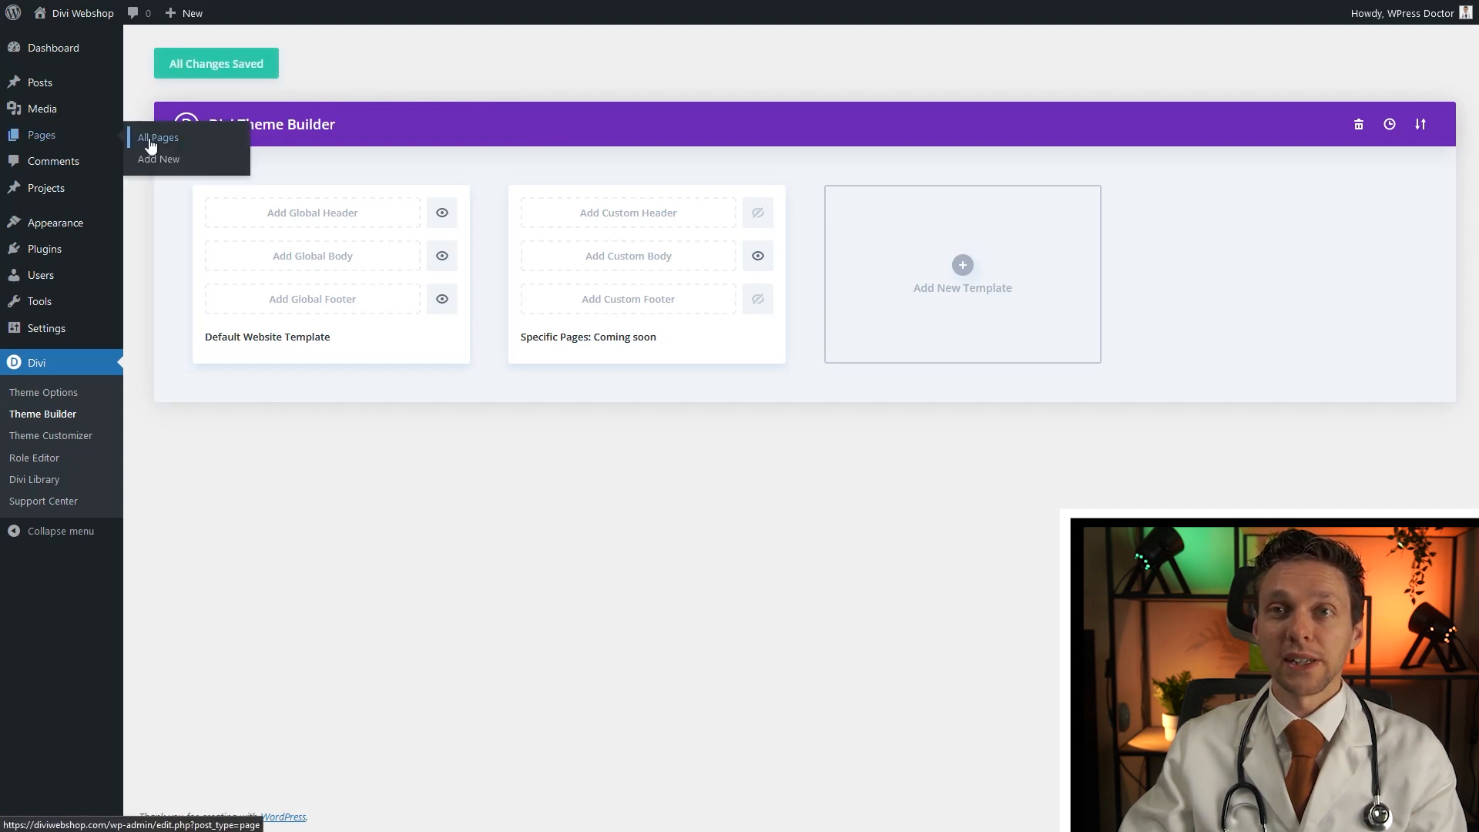
{"action": "left_click", "coordinate": [149, 141]}
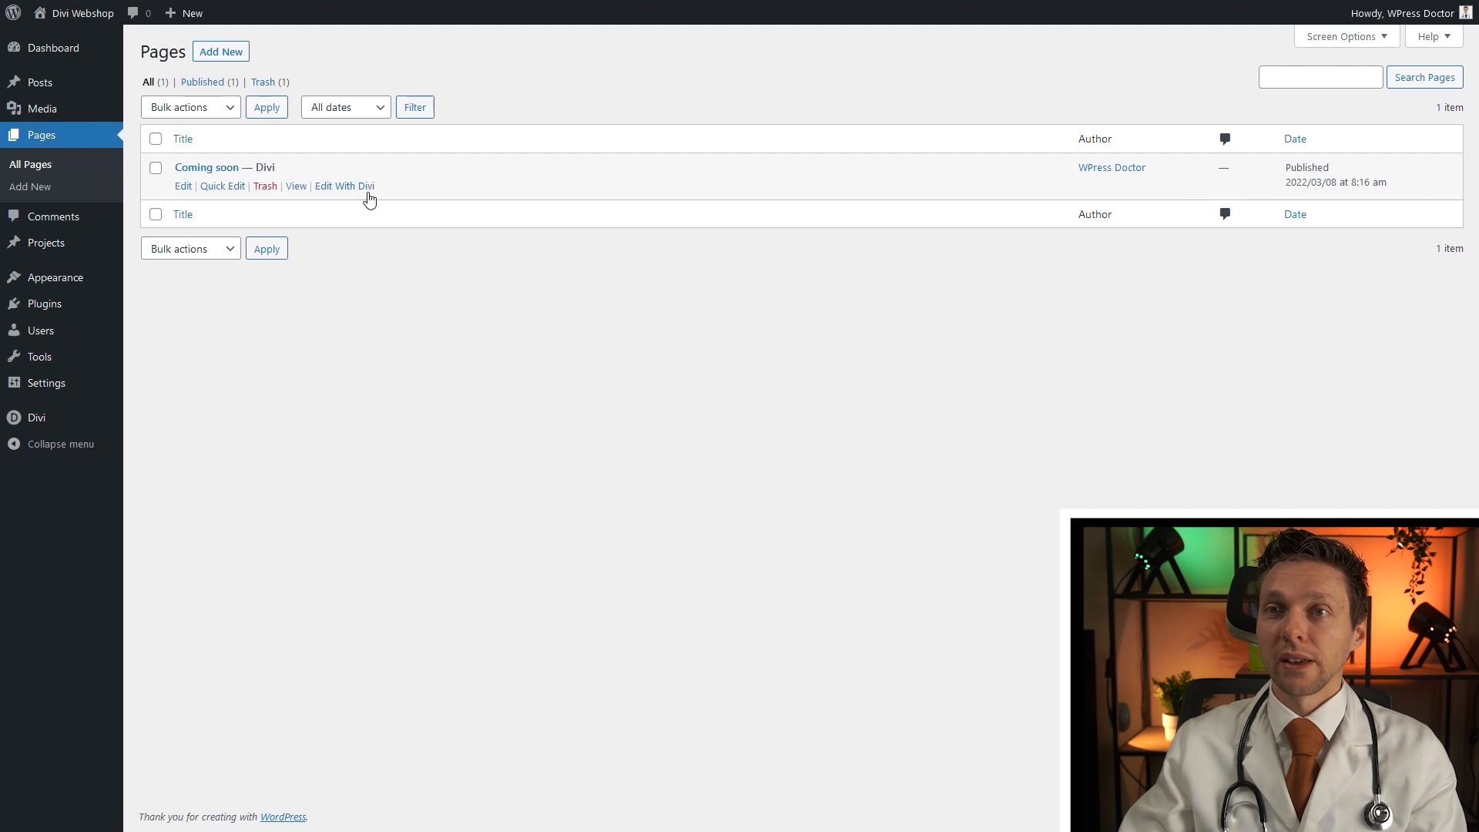
Open the Coming soon page in Divi and give the heading row a 20% top padding
{"action": "left_click", "coordinate": [367, 189]}
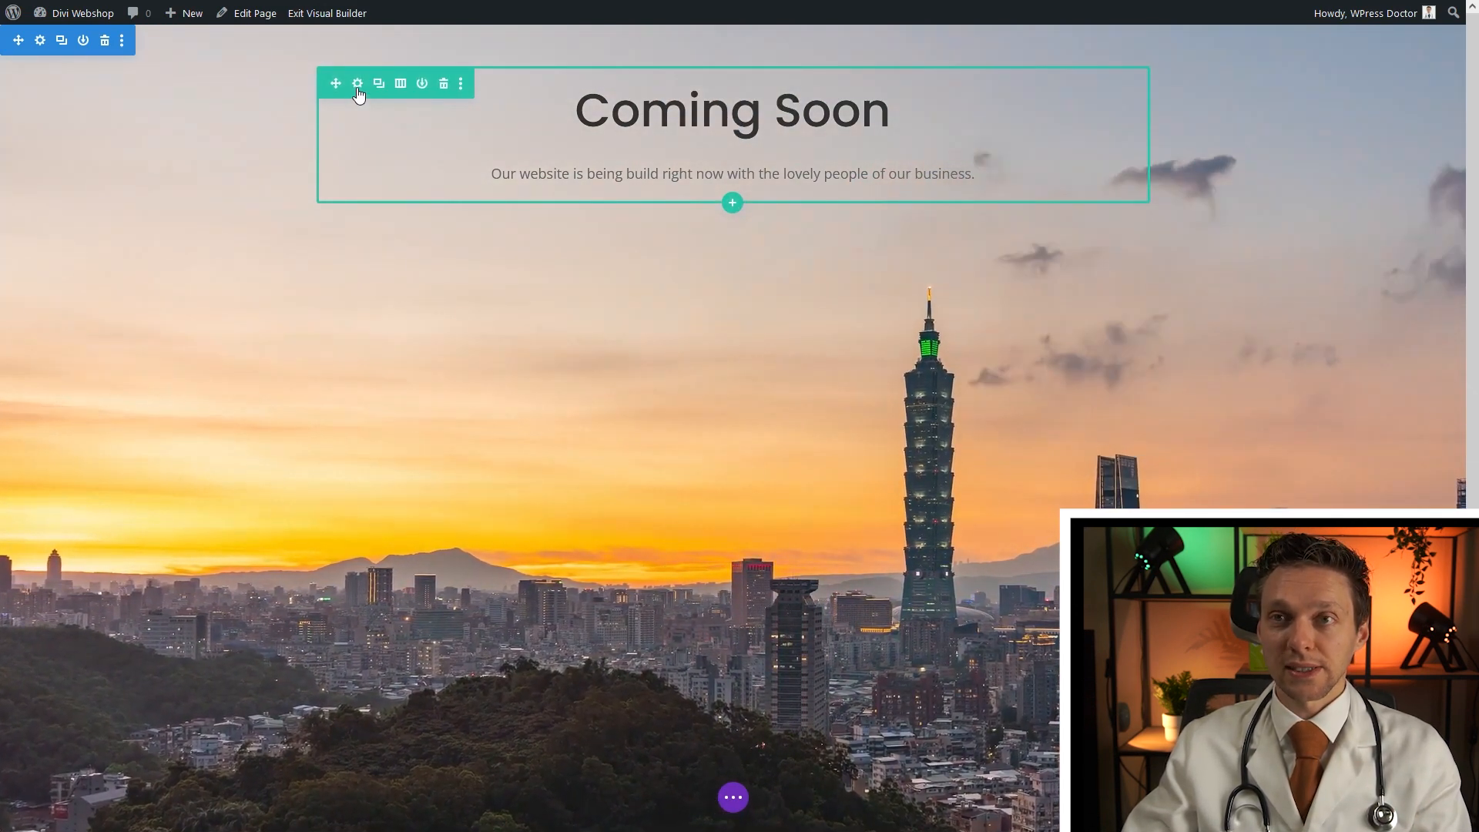
{"action": "left_click", "coordinate": [357, 86]}
{"action": "left_click", "coordinate": [127, 83]}
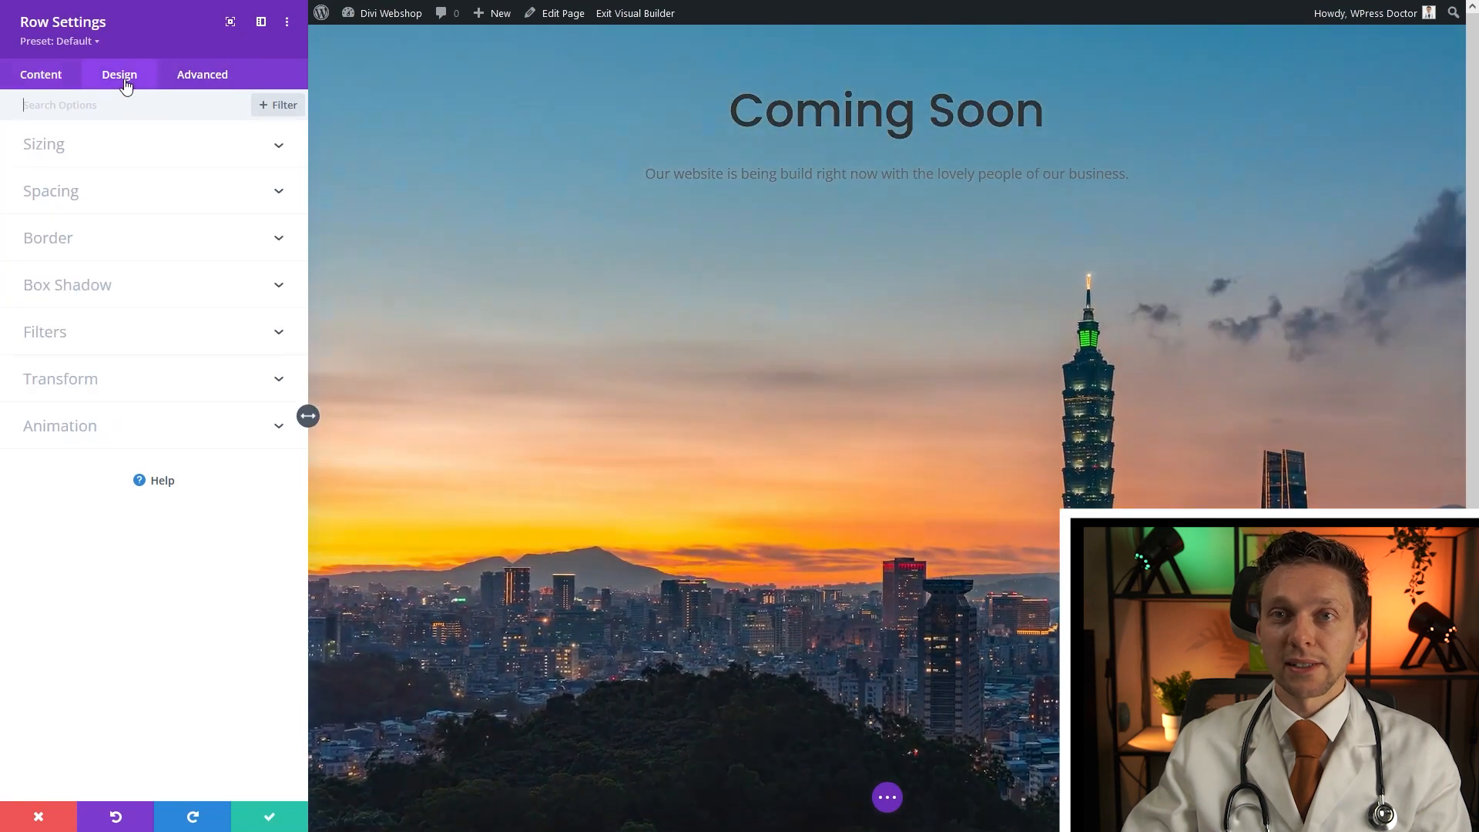
{"action": "left_click", "coordinate": [61, 199]}
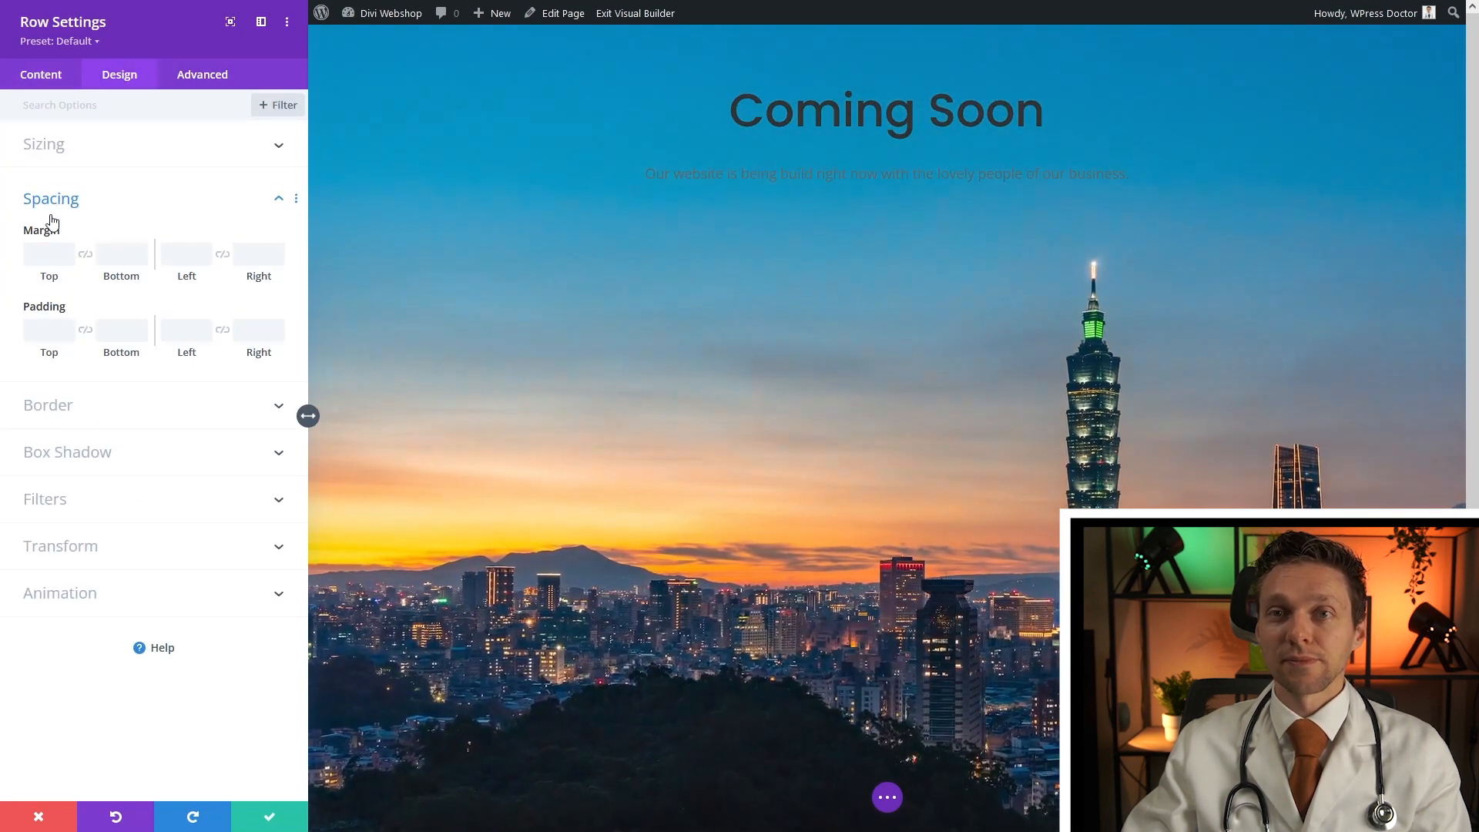
{"action": "left_click", "coordinate": [46, 333]}
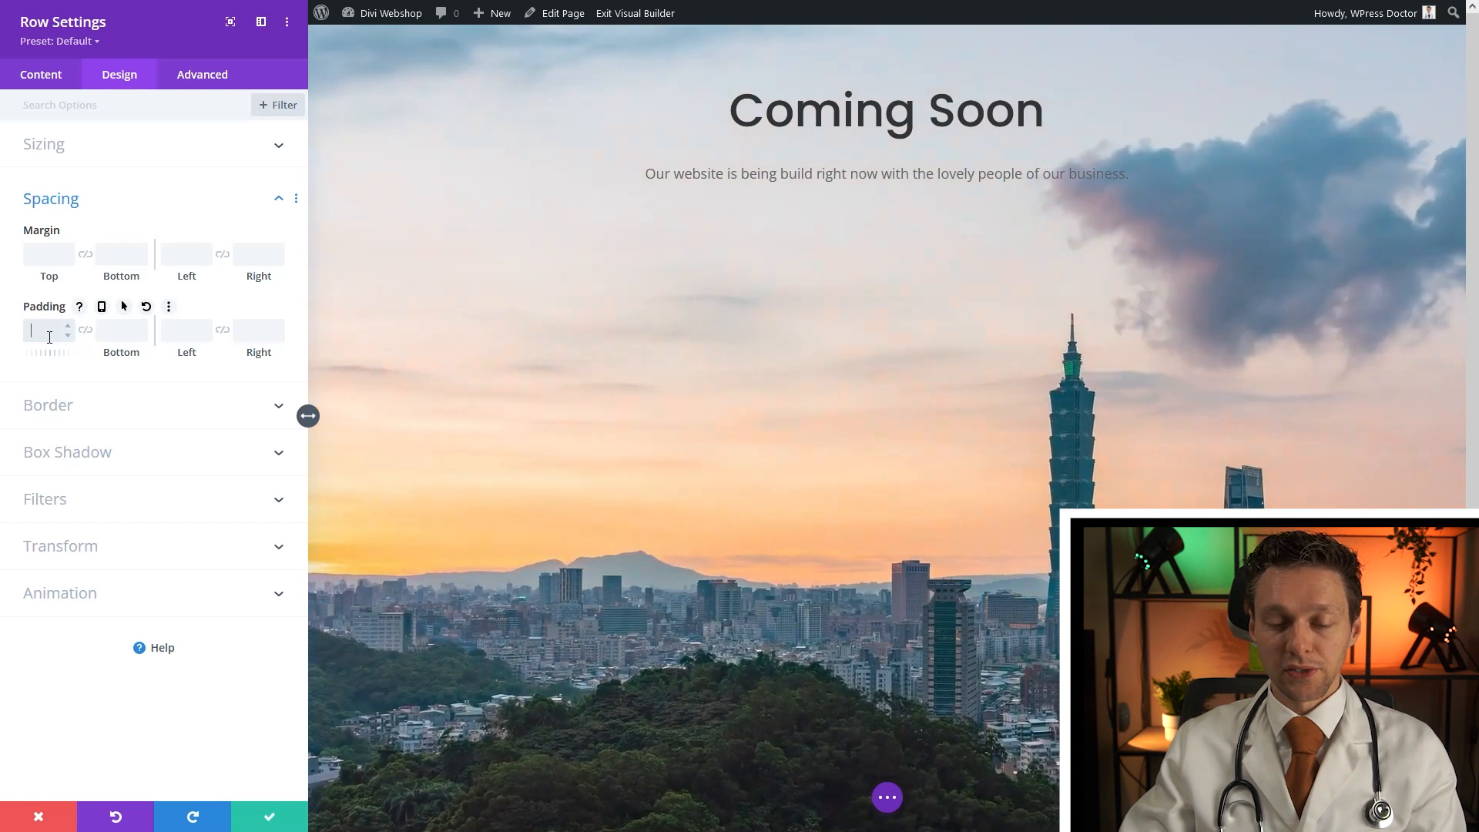
{"action": "type", "text": "20"}
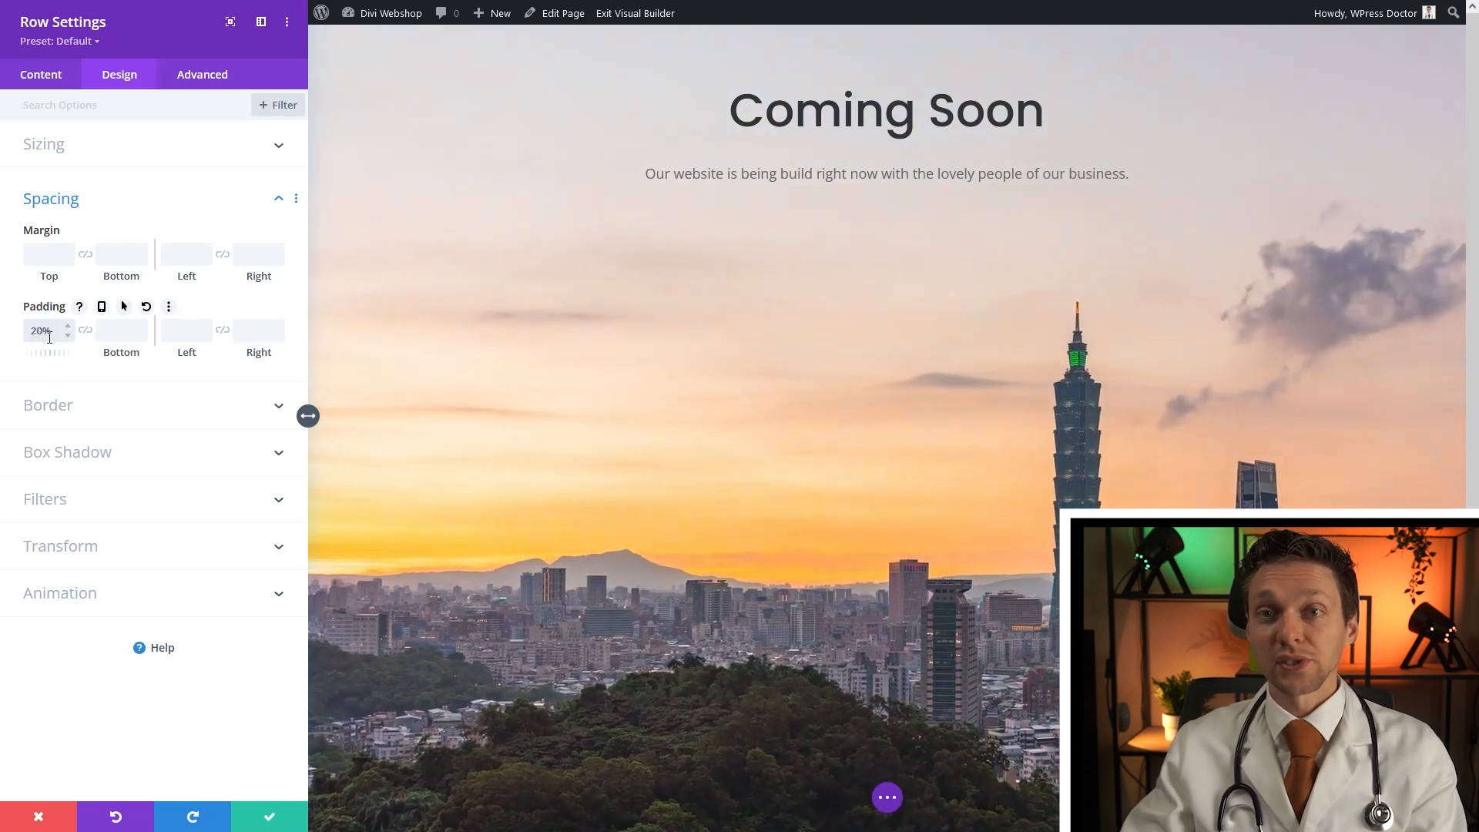
{"action": "left_click", "coordinate": [271, 819]}
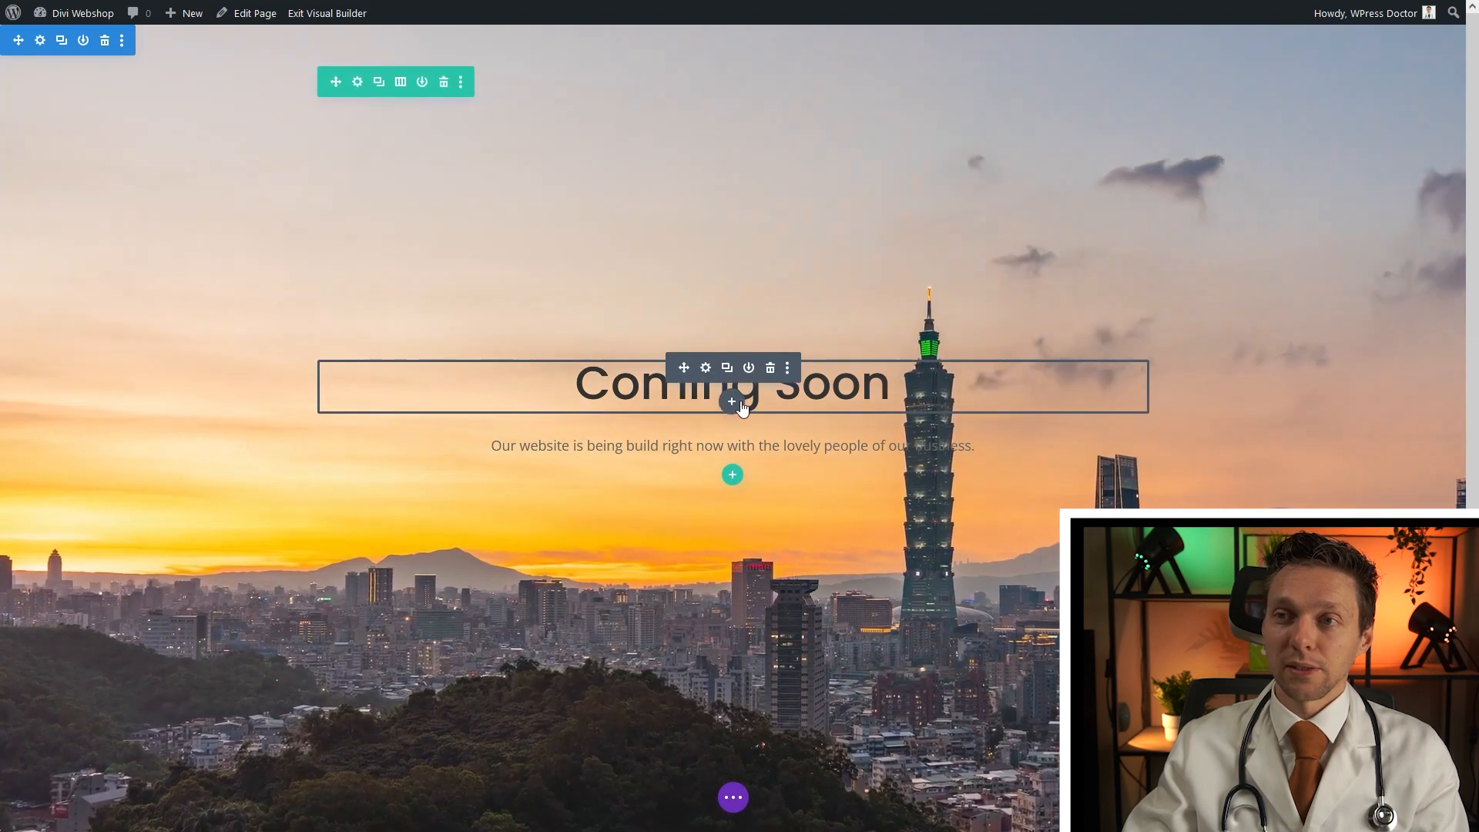
{"action": "left_click", "coordinate": [729, 407]}
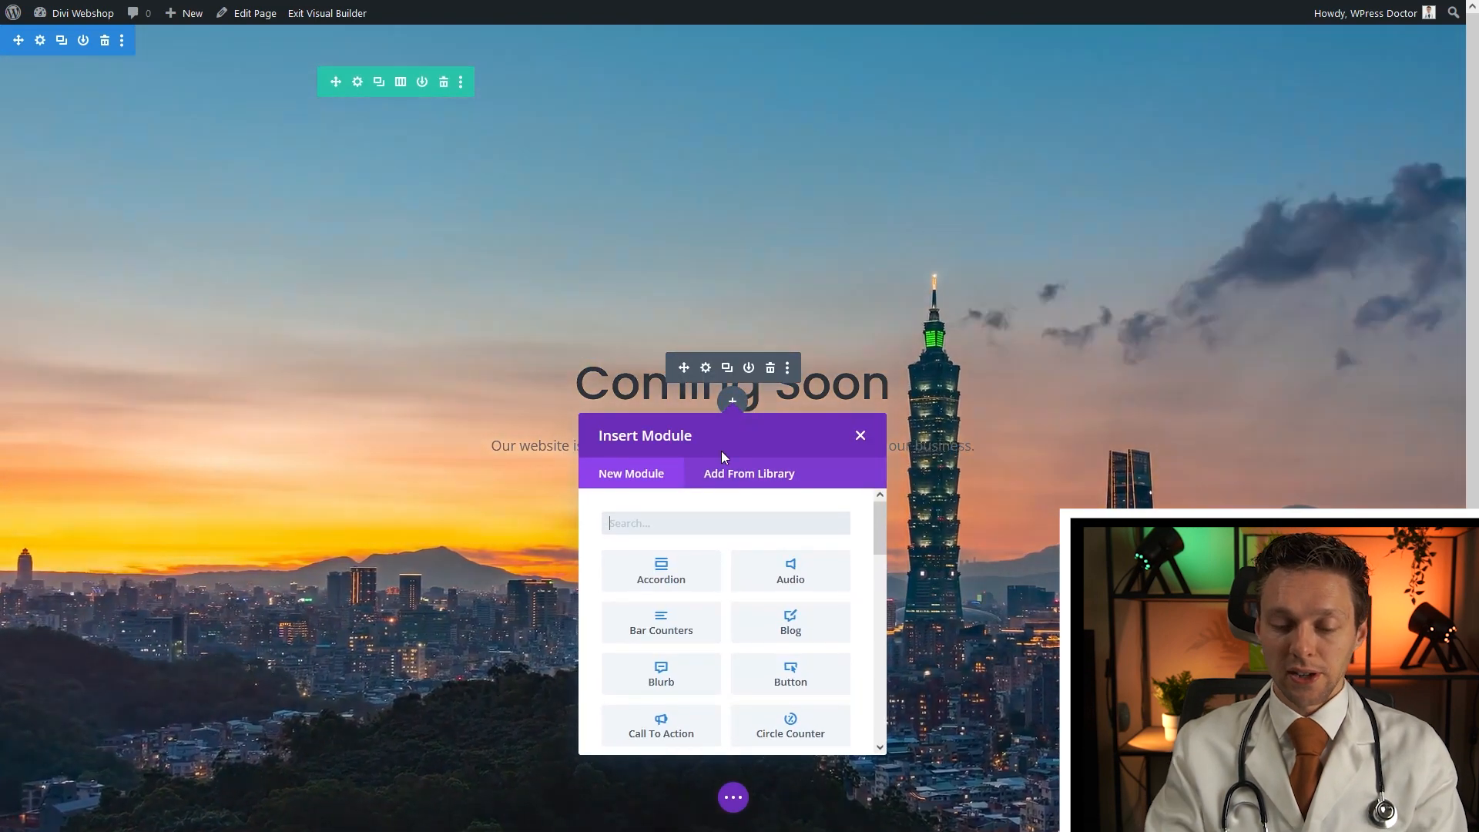
Insert a Social Media Follow module and add Instagram as a third network
{"action": "type", "text": "social"}
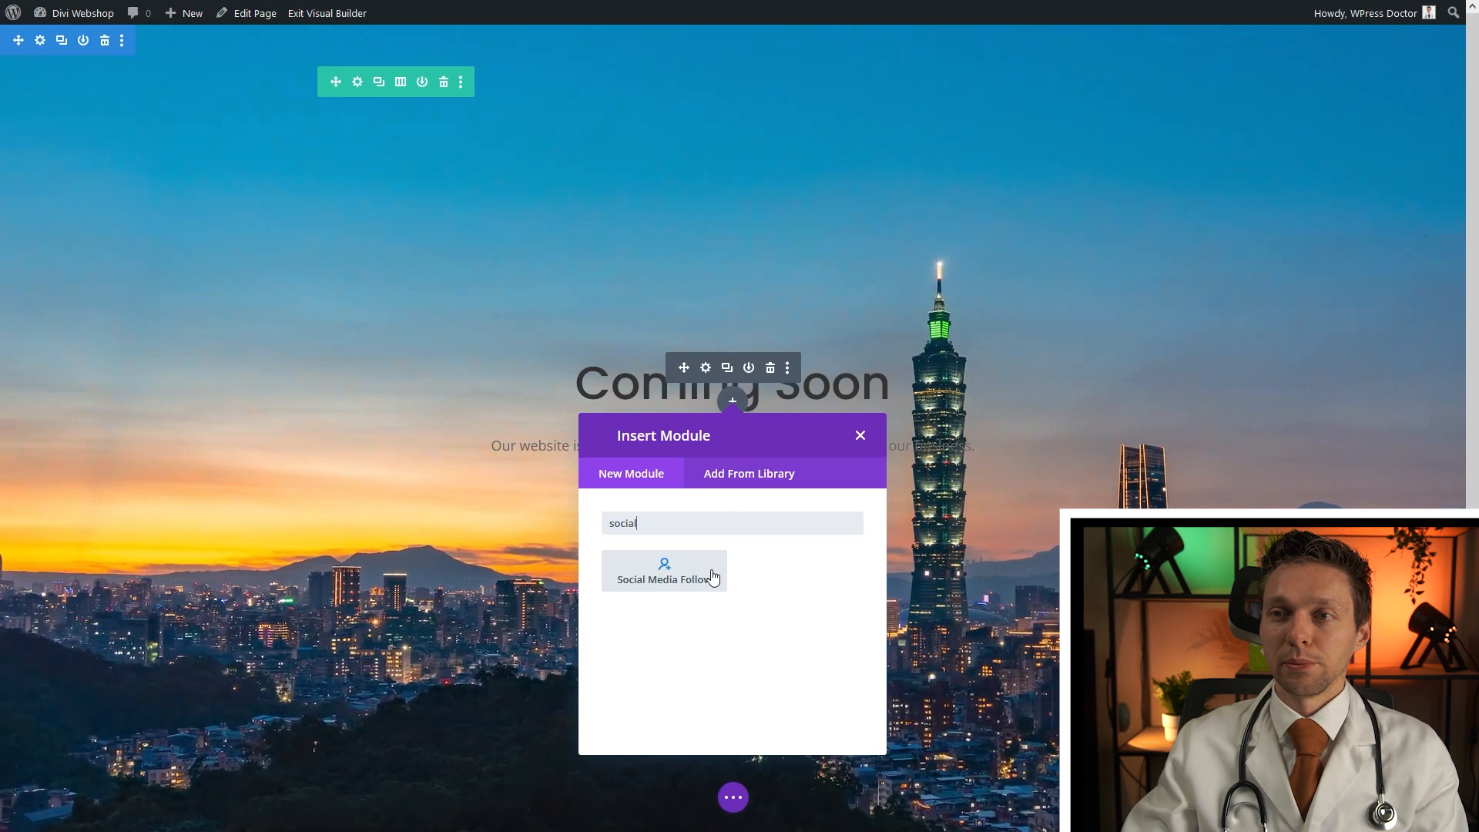
{"action": "left_click", "coordinate": [668, 583]}
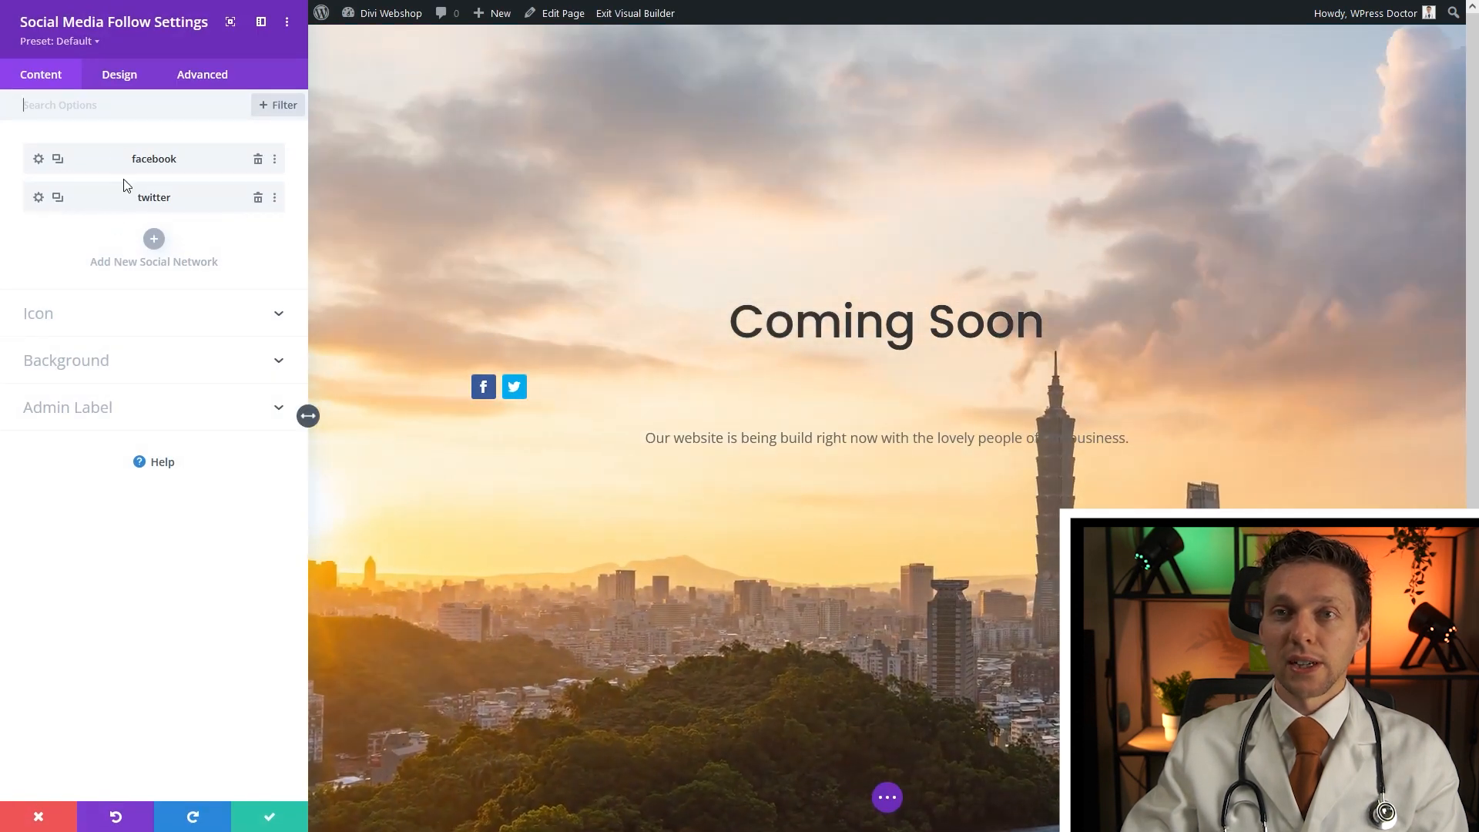
{"action": "left_click", "coordinate": [154, 240]}
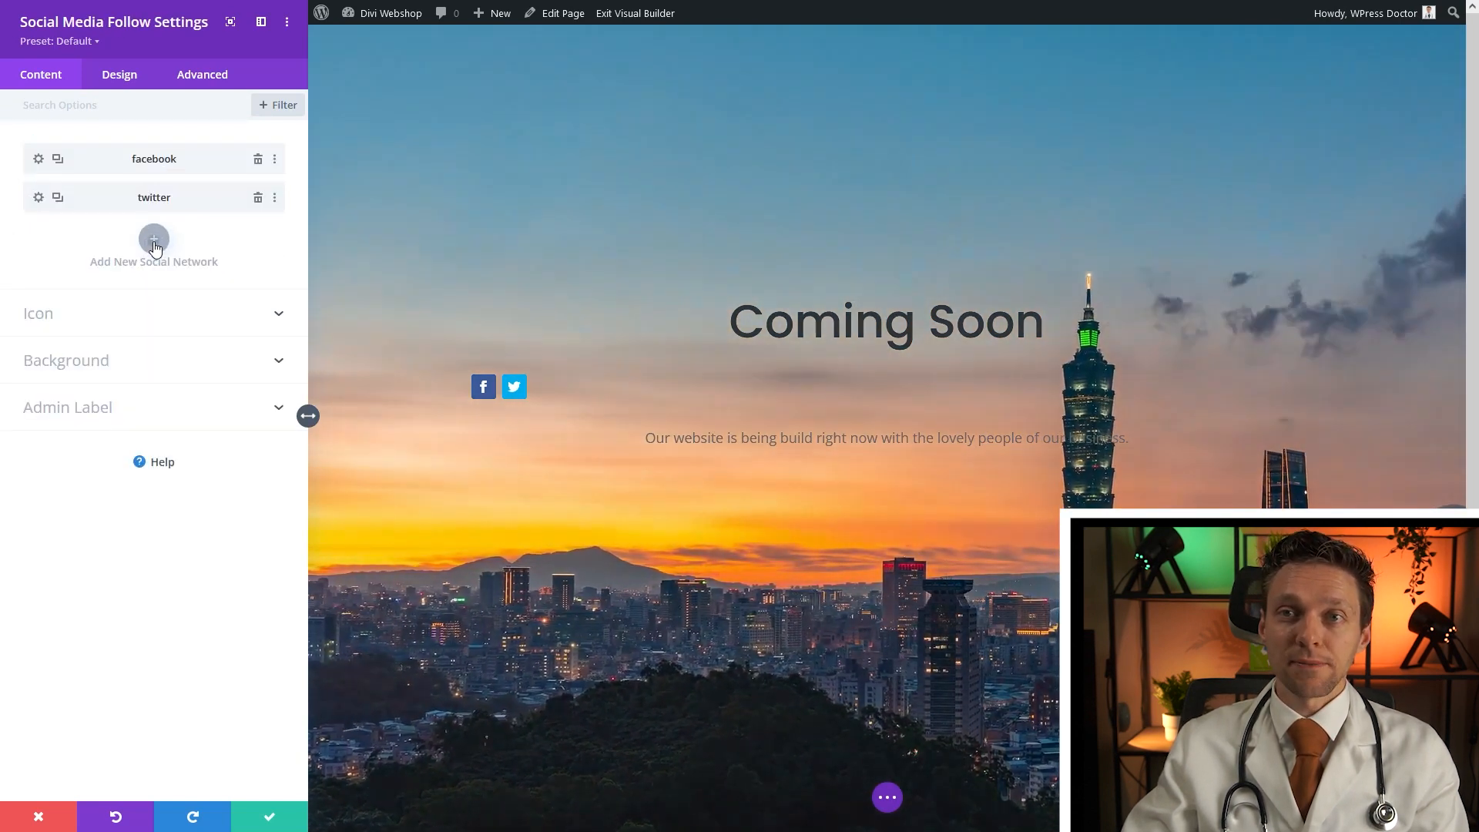
{"action": "left_click", "coordinate": [154, 241]}
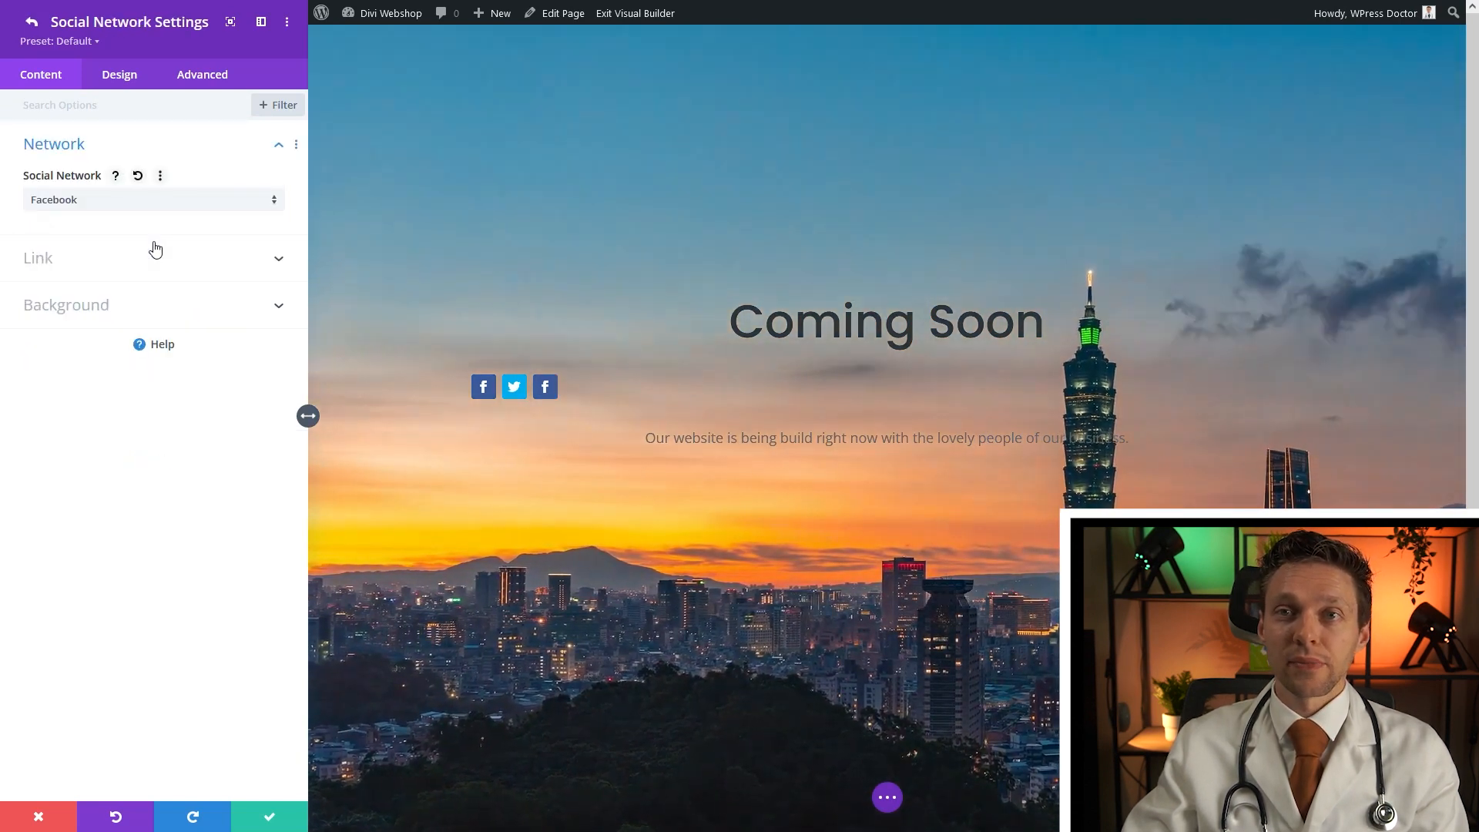
{"action": "left_click", "coordinate": [138, 201]}
{"action": "left_click", "coordinate": [69, 339]}
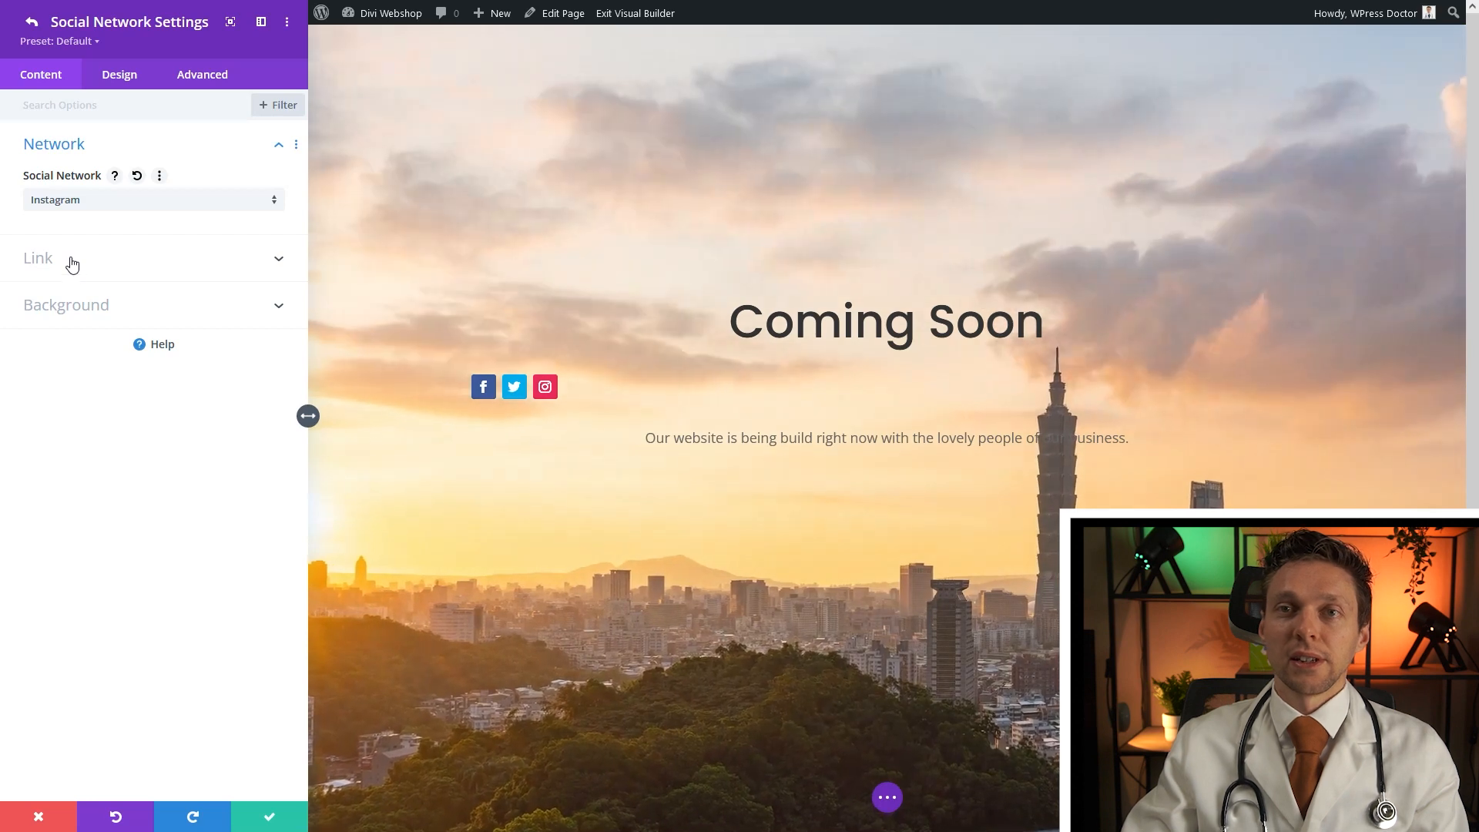
Enter the Instagram profile link and save the Instagram network
{"action": "left_click", "coordinate": [75, 261]}
{"action": "left_click", "coordinate": [88, 260]}
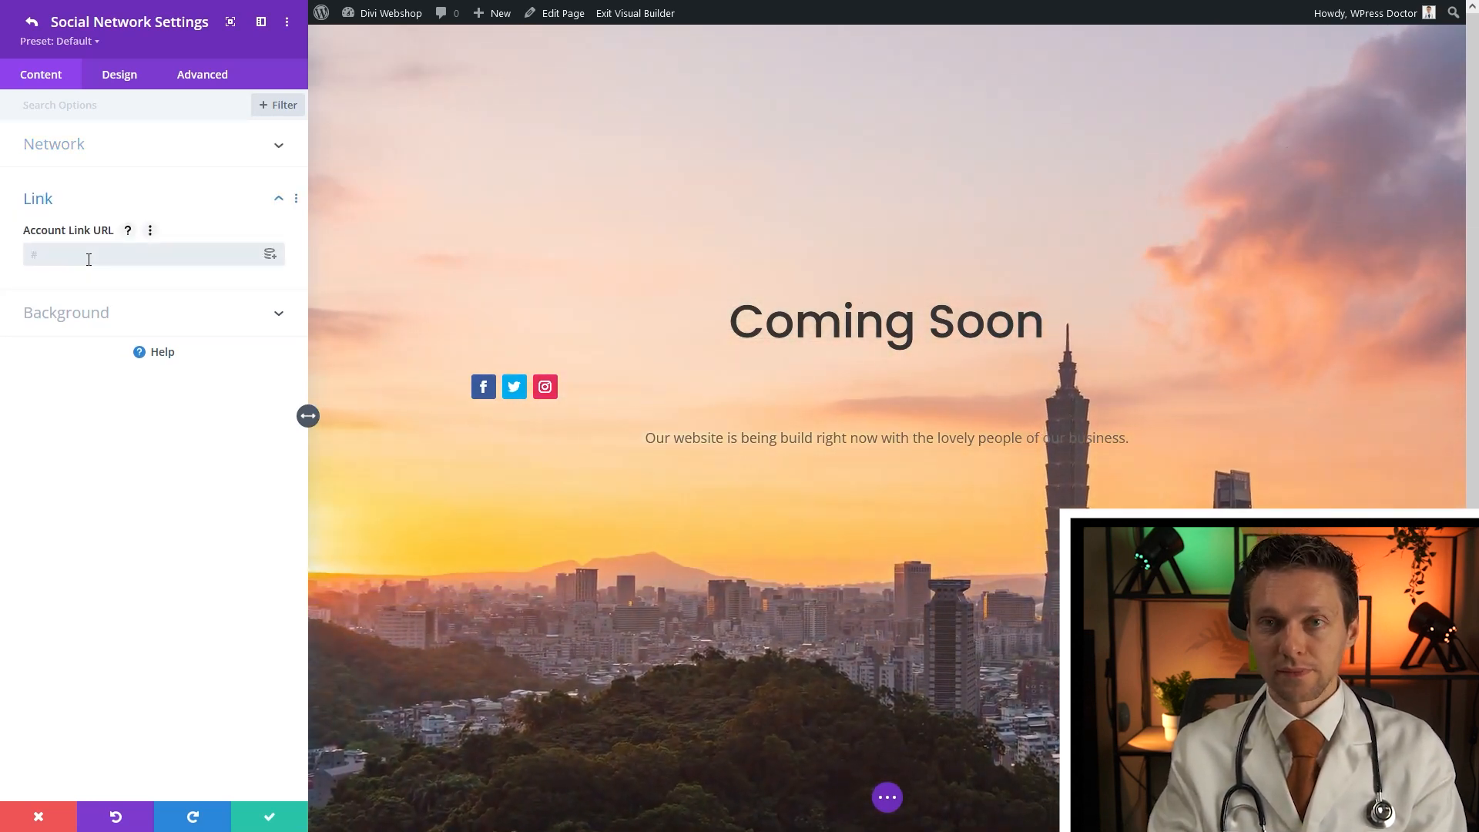
{"action": "type", "text": "in"}
{"action": "key", "text": "BackSpace"}
{"action": "key", "text": "BackSpace"}
{"action": "type", "text": "https:"}
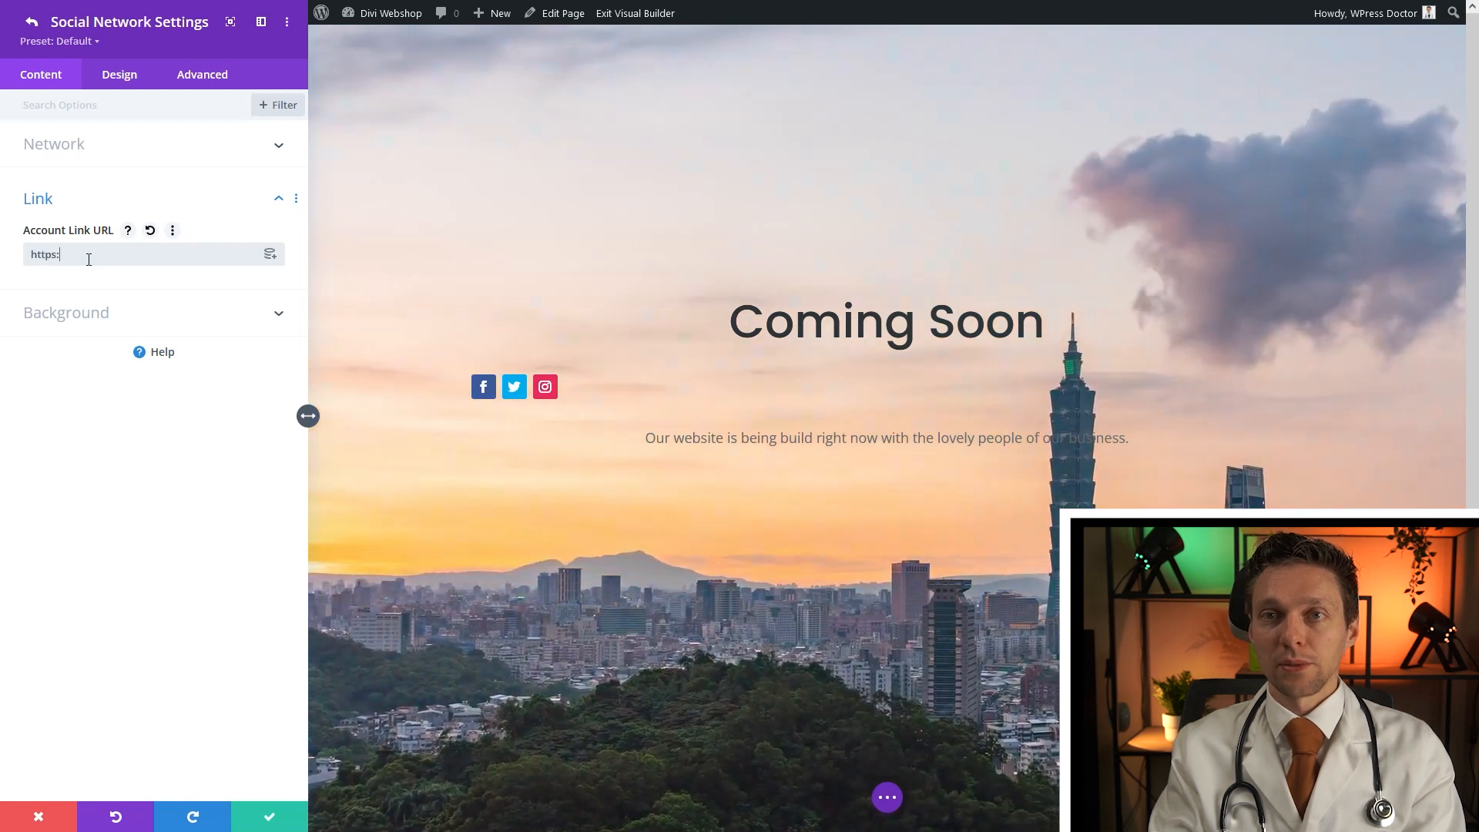
{"action": "type", "text": "//instagram.com/wpressdoctor/"}
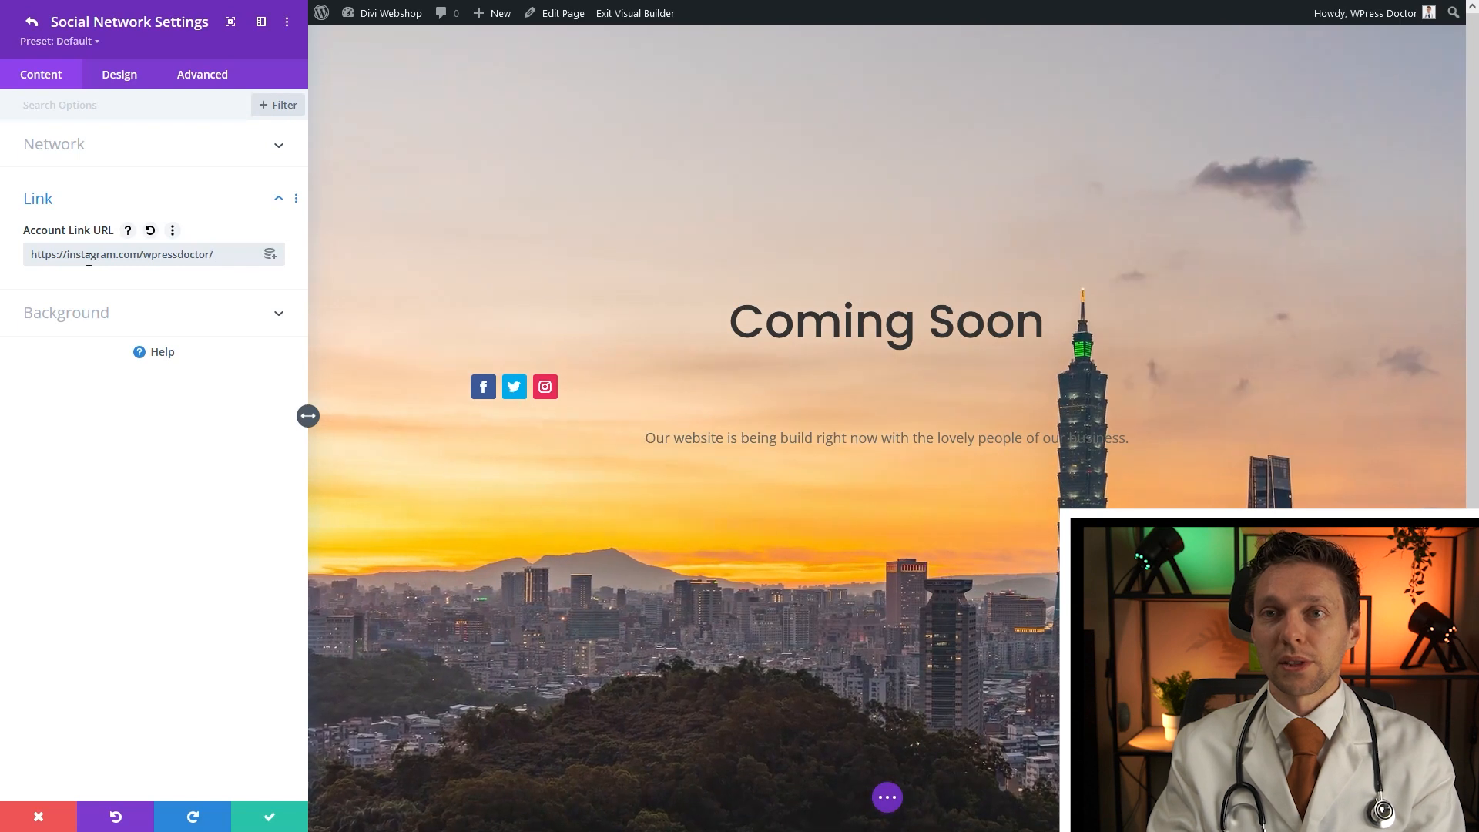
{"action": "left_click", "coordinate": [266, 810]}
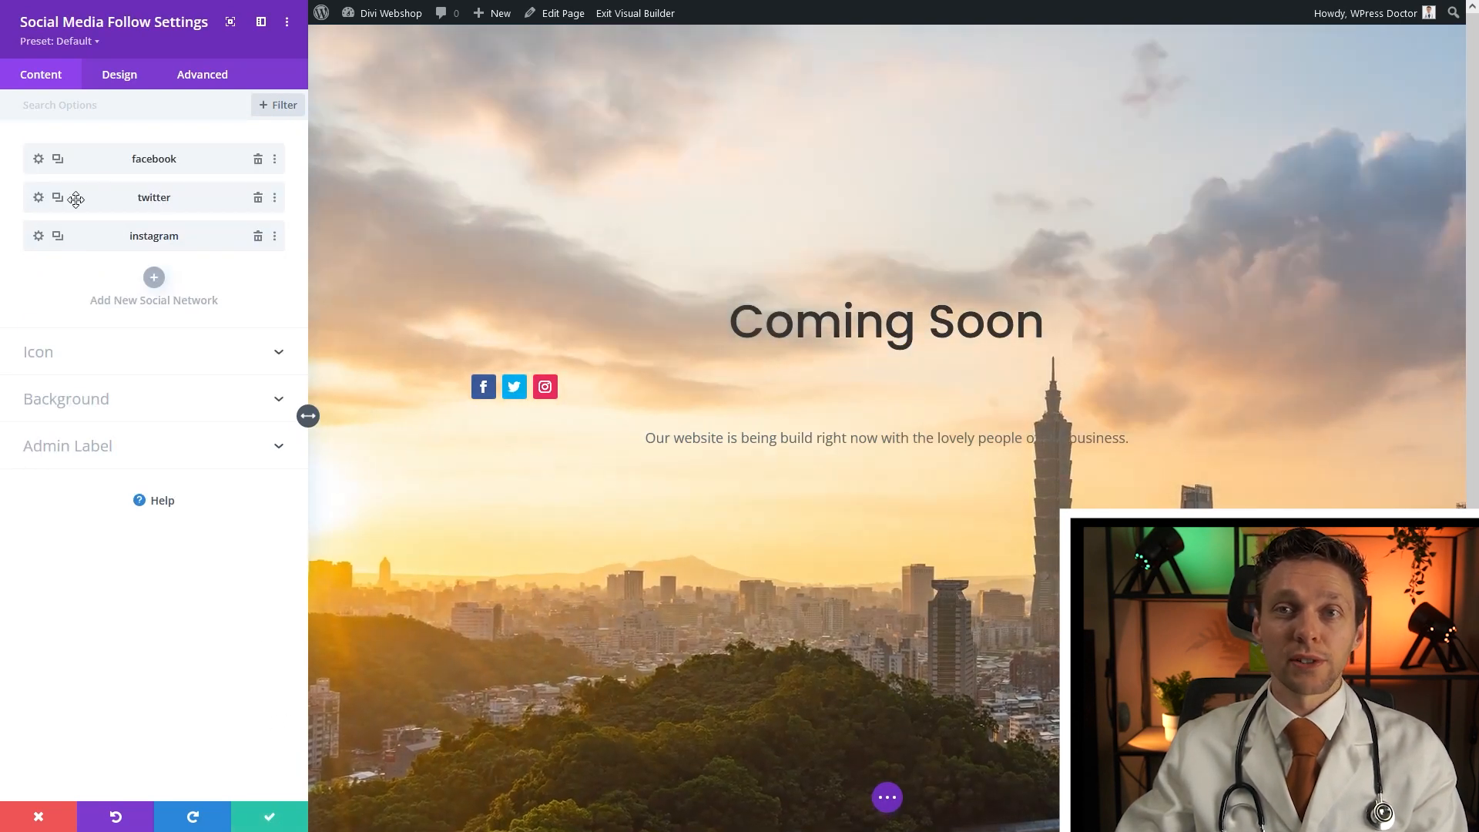
Enter the Twitter account's profile URL for the Twitter network
{"action": "left_click", "coordinate": [38, 199]}
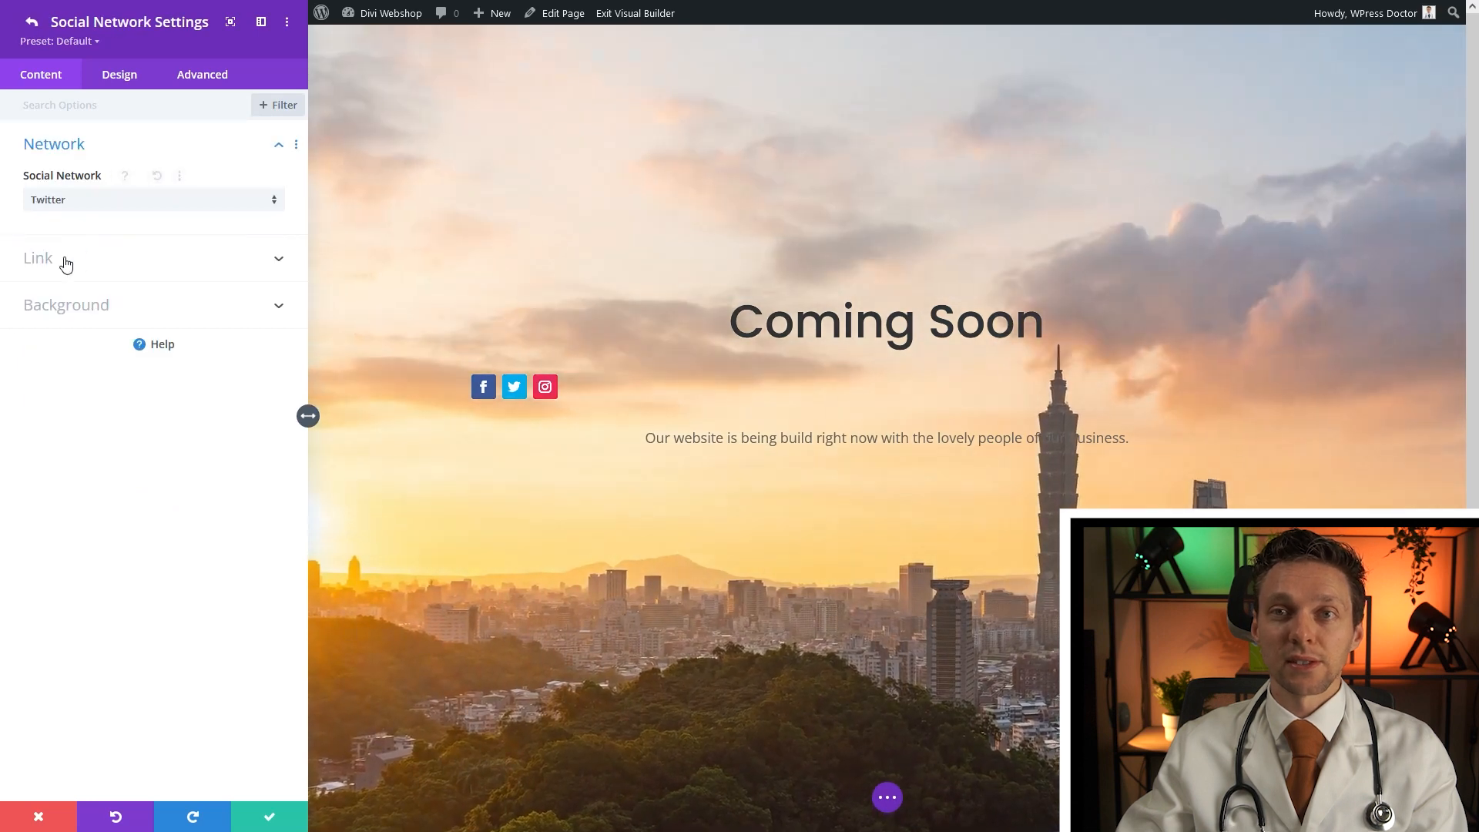
{"action": "left_click", "coordinate": [62, 256]}
{"action": "type", "text": "h"}
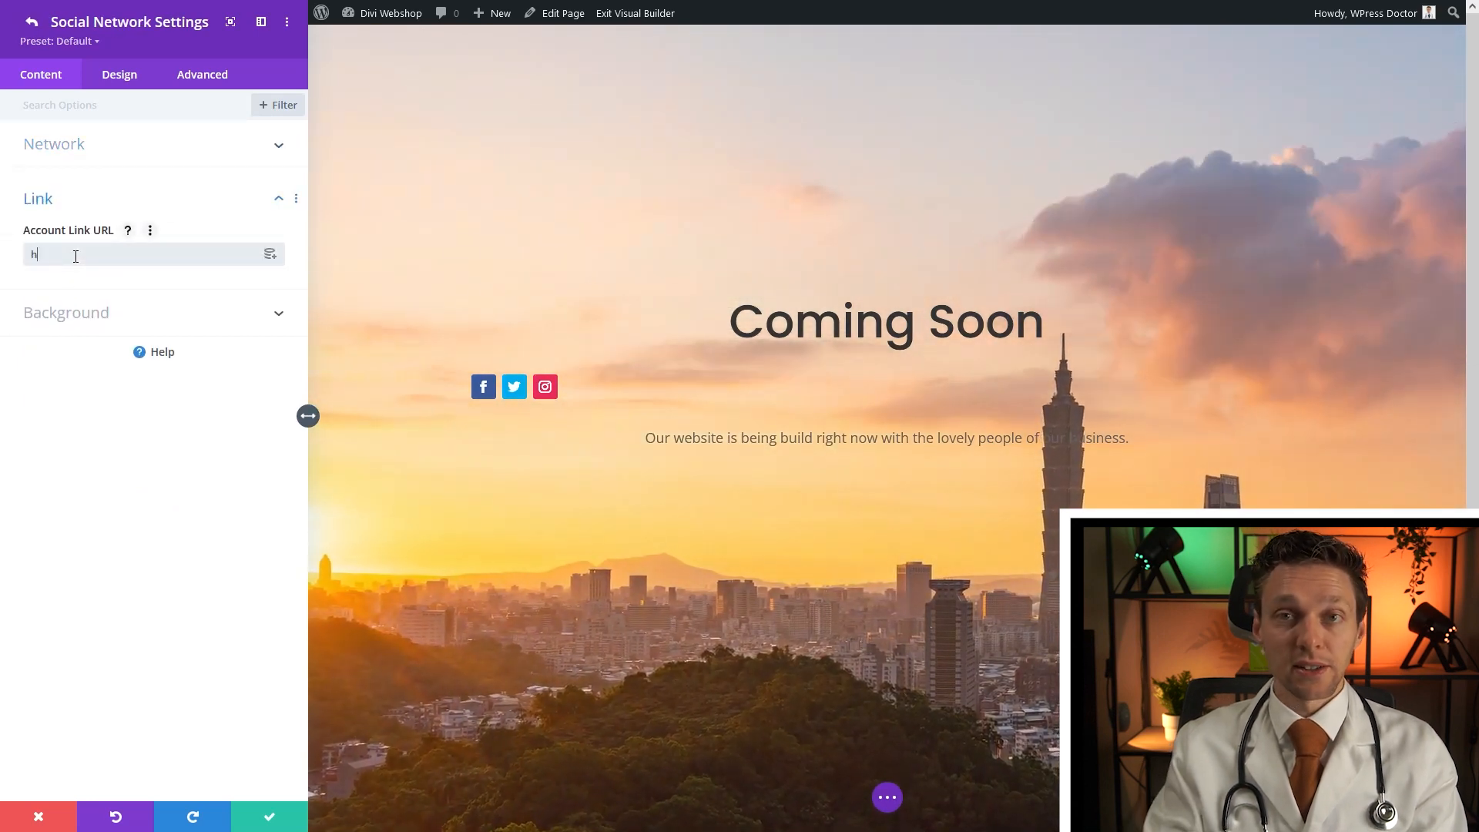
{"action": "type", "text": "ttps://twitte"}
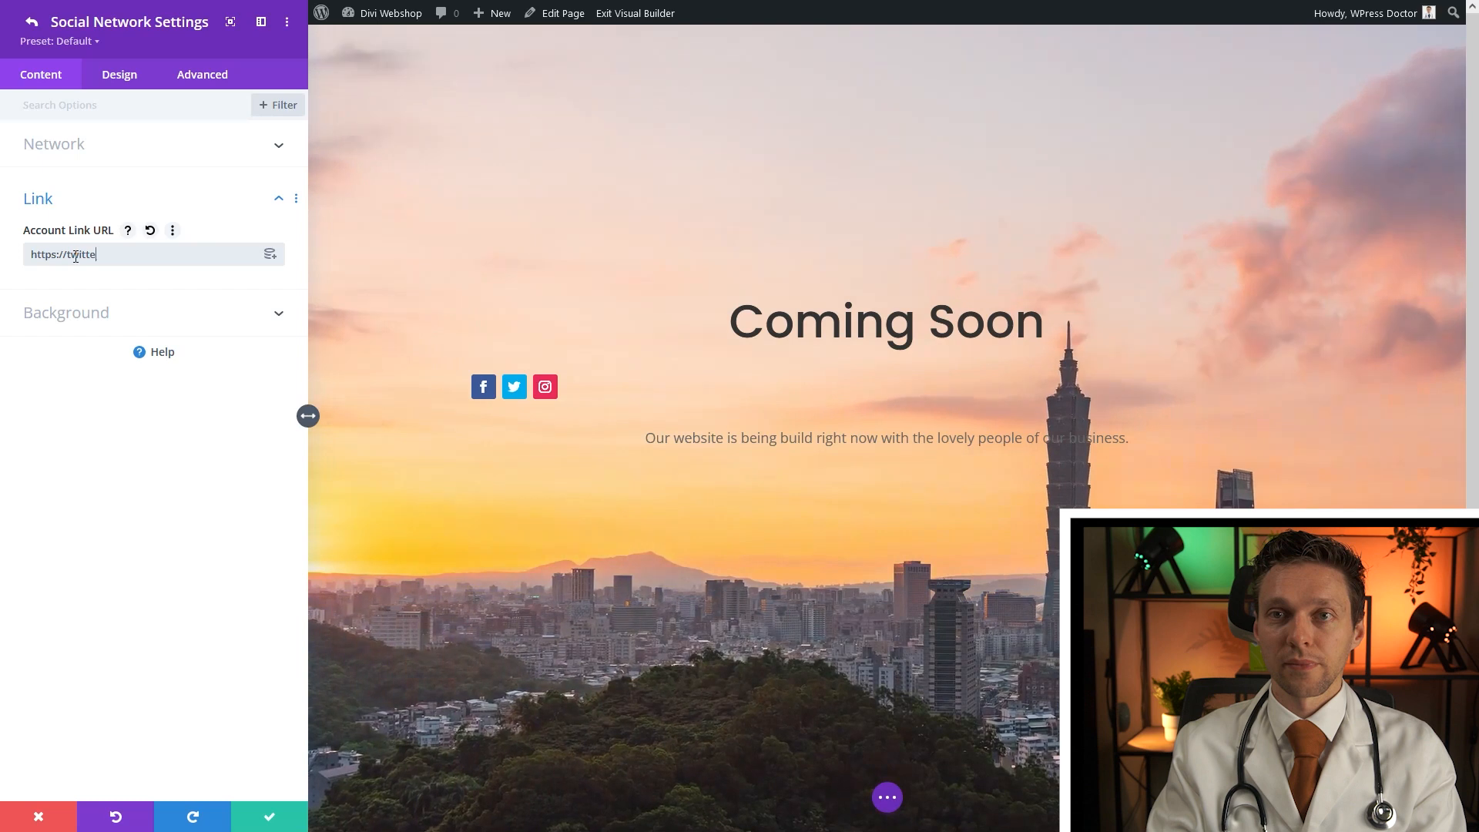
{"action": "type", "text": "r.com/wpressdoctor/"}
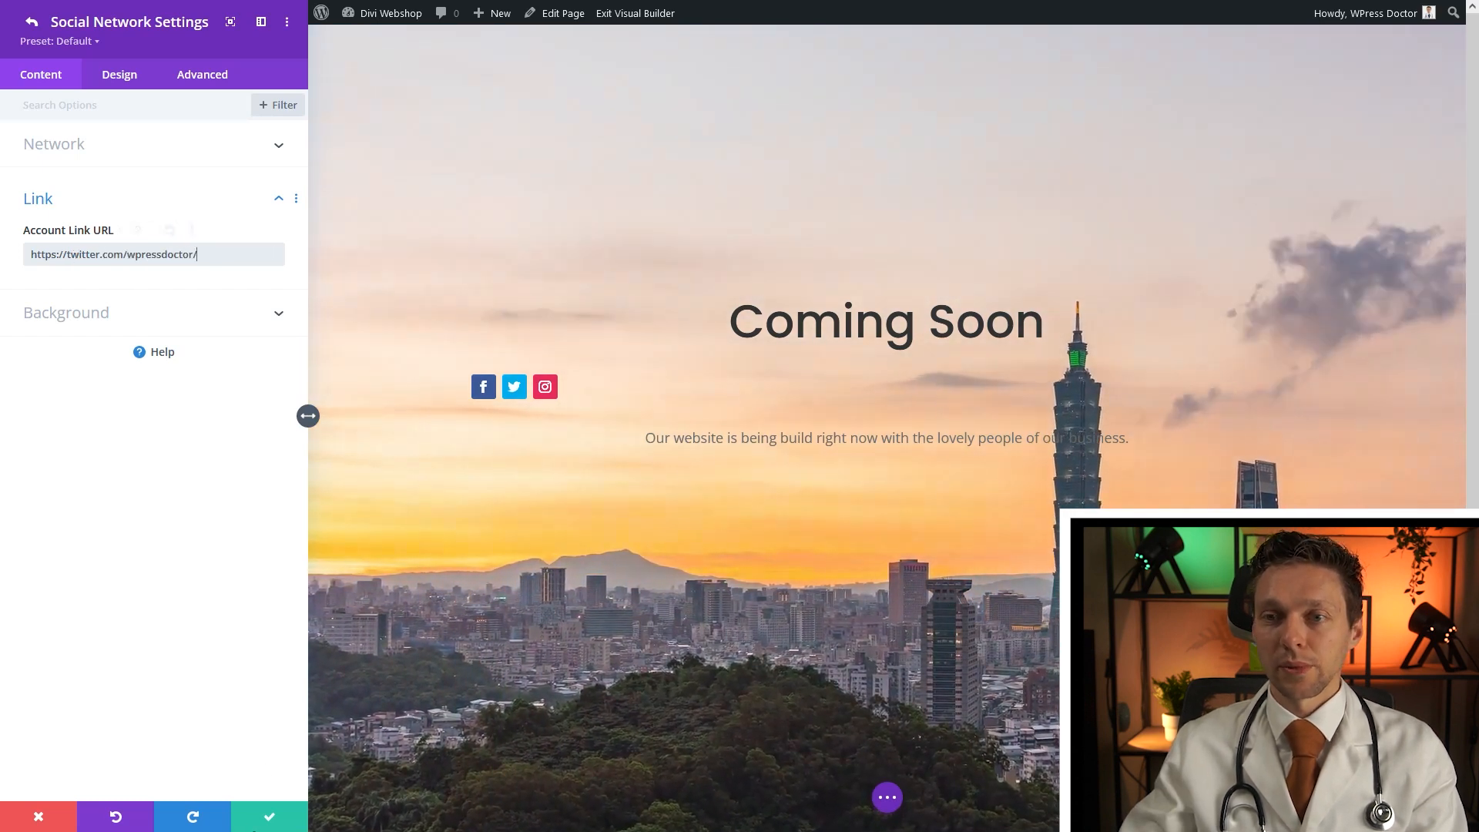
{"action": "left_click", "coordinate": [256, 822]}
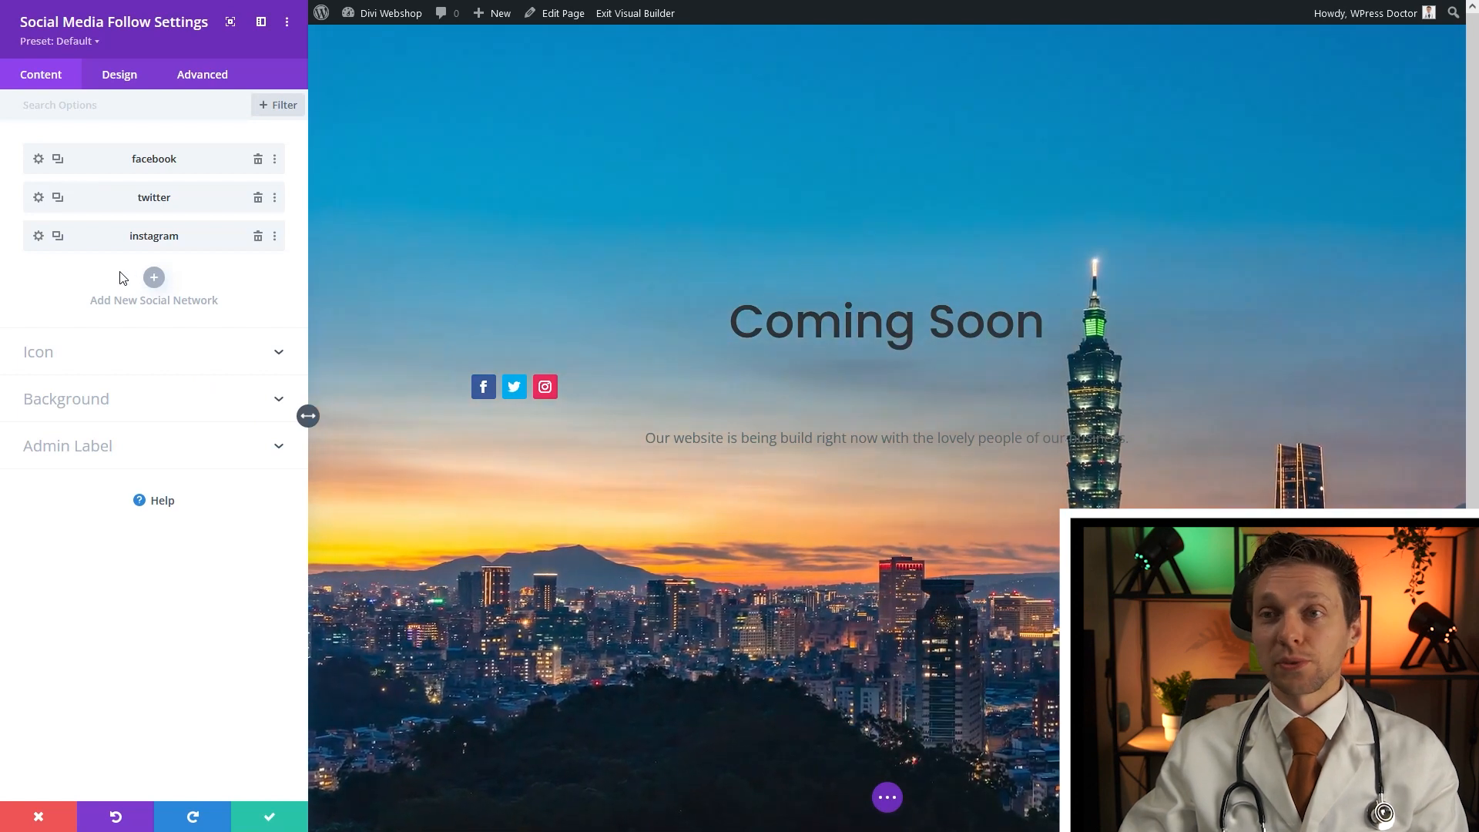
{"action": "left_click", "coordinate": [123, 77]}
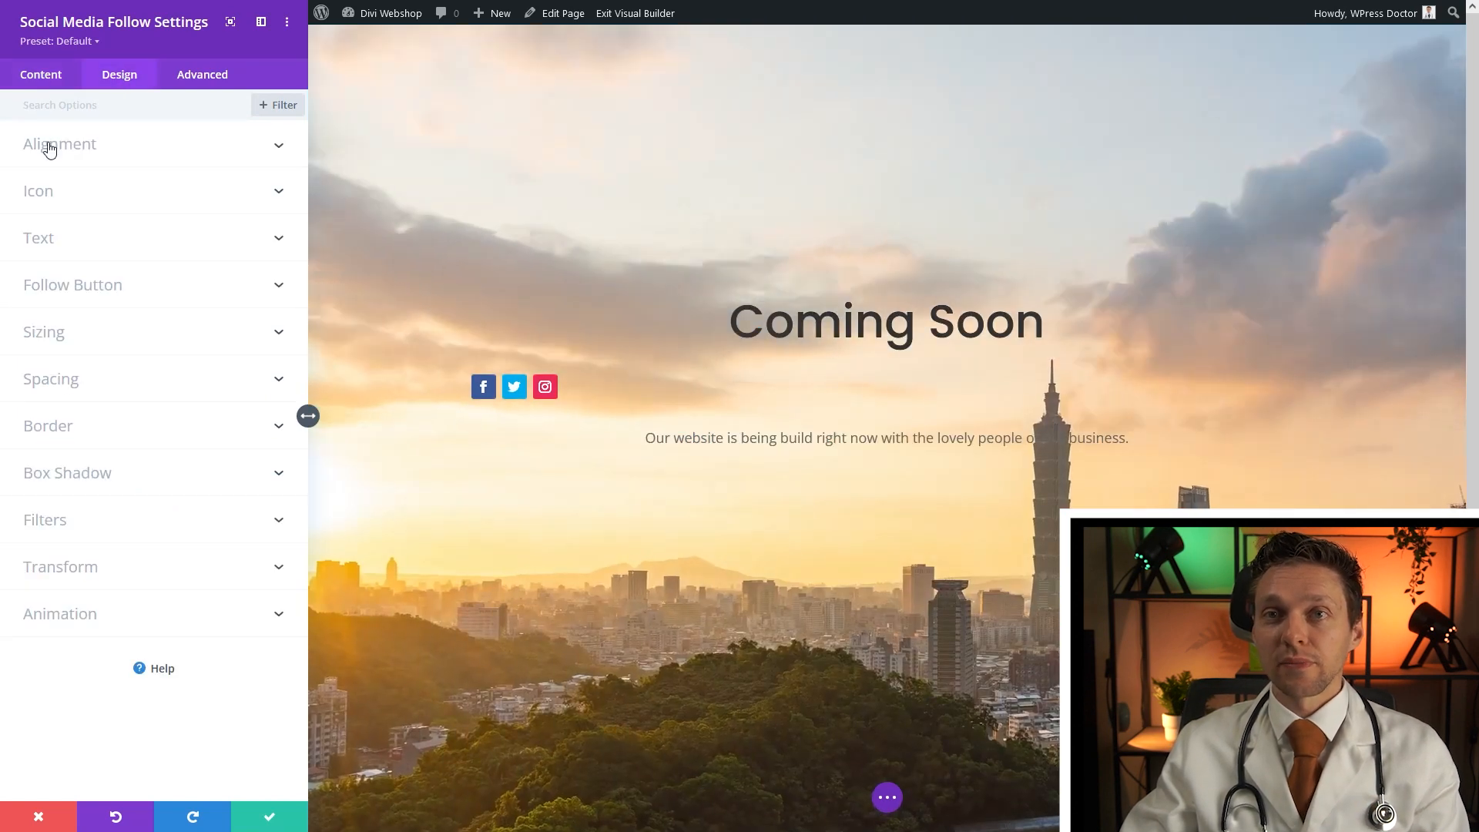
Centre the Facebook, Twitter and Instagram icons, save, and move them below the subtitle paragraph
{"action": "left_click", "coordinate": [61, 149]}
{"action": "left_click", "coordinate": [154, 199]}
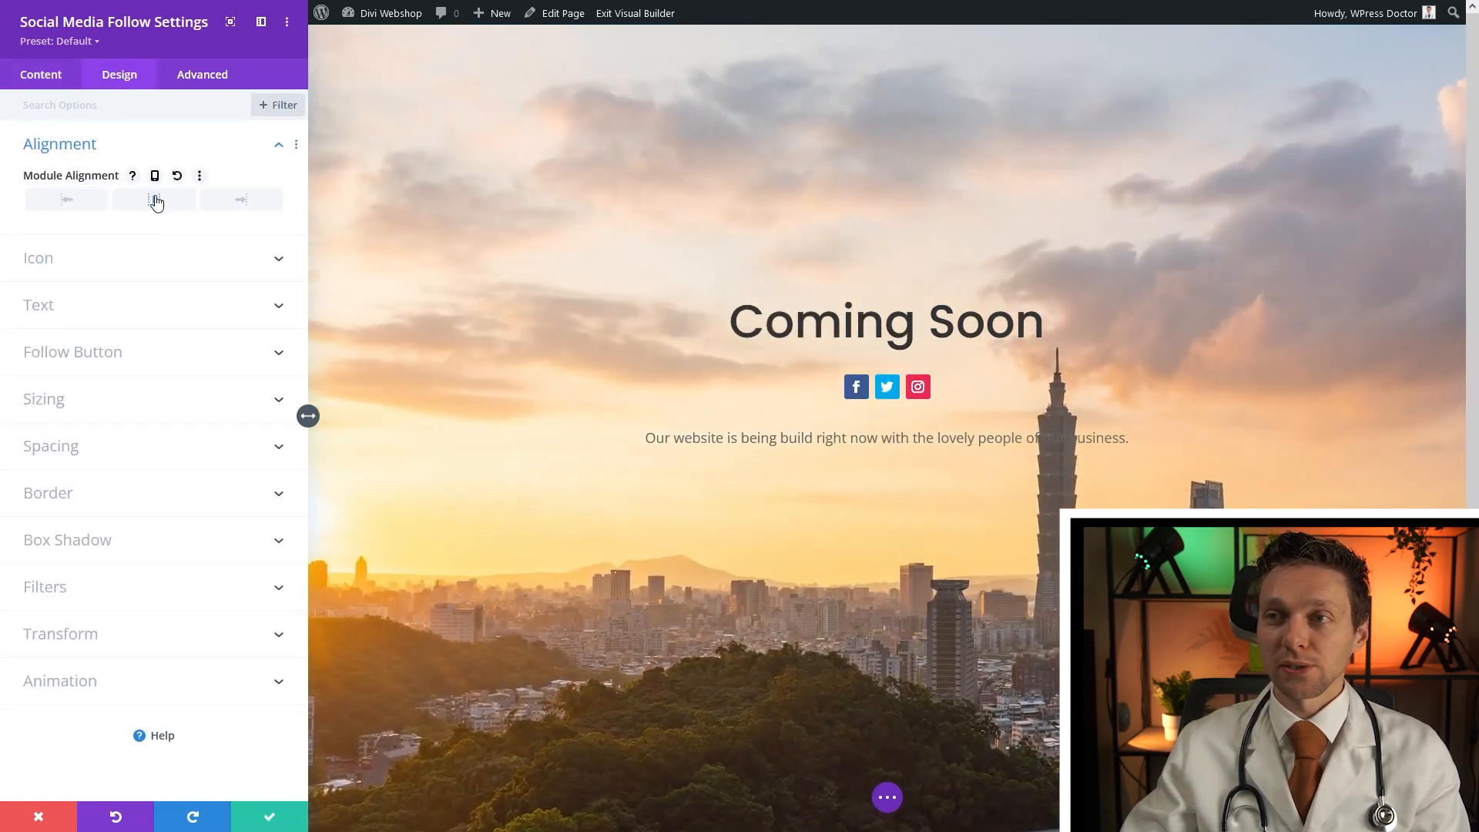
{"action": "left_click", "coordinate": [267, 821]}
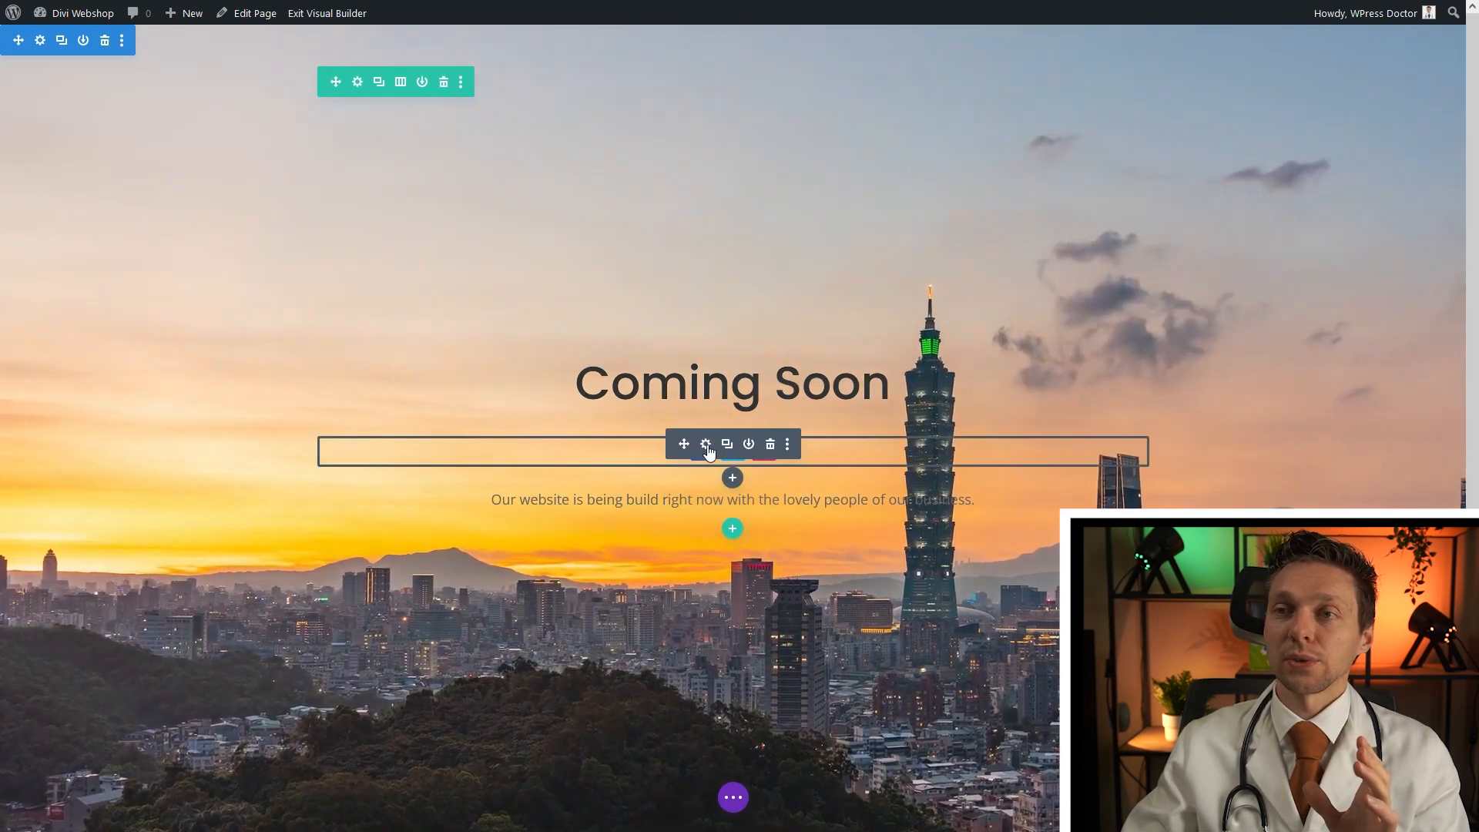
{"action": "left_click_drag", "start_coordinate": [685, 444], "coordinate": [650, 474]}
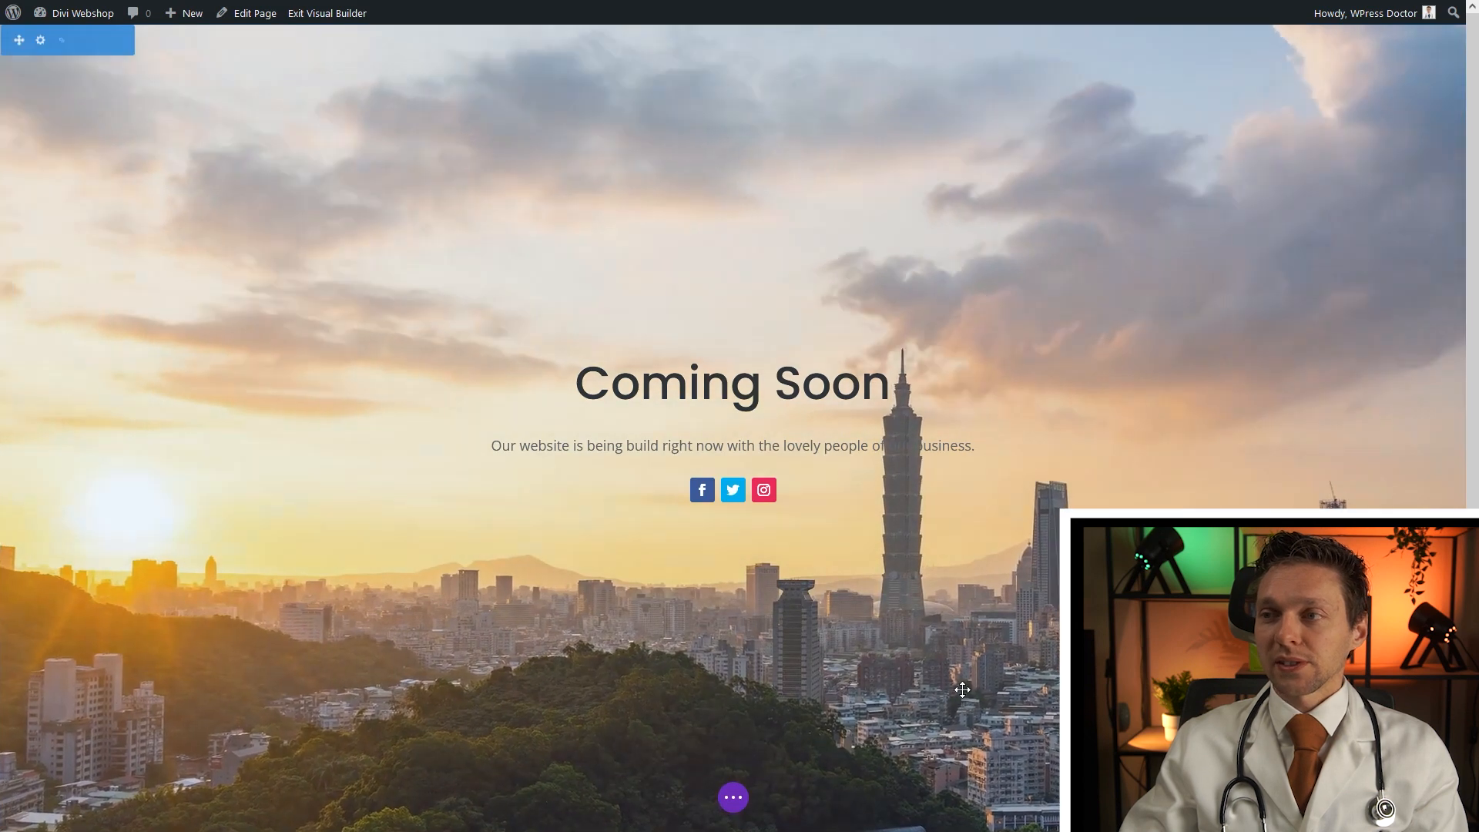
{"action": "left_click", "coordinate": [733, 797]}
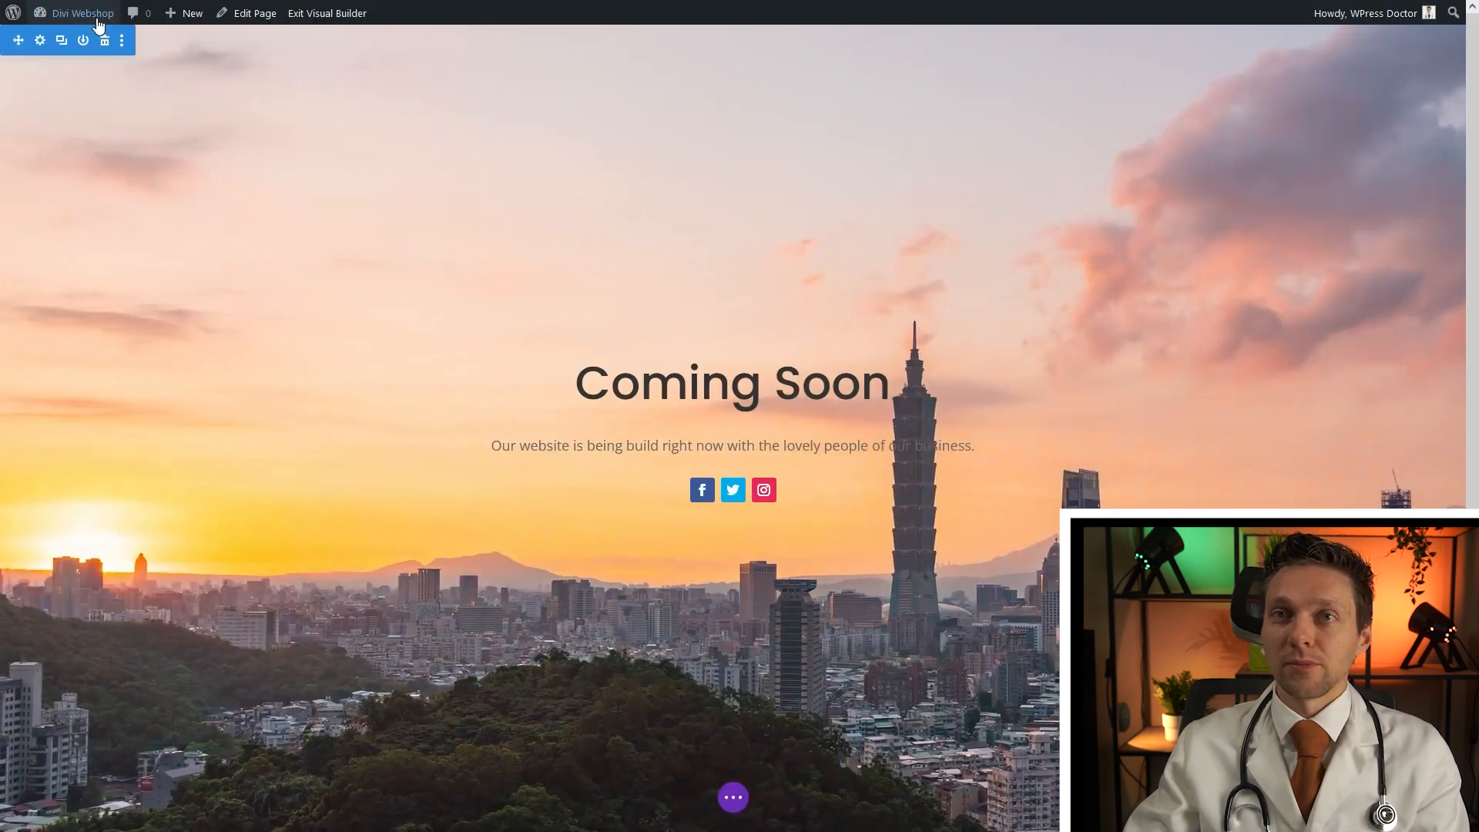
In Reading Settings, set the static homepage to the 'Coming soon' page and save
{"action": "mouse_move", "coordinate": [73, 14]}
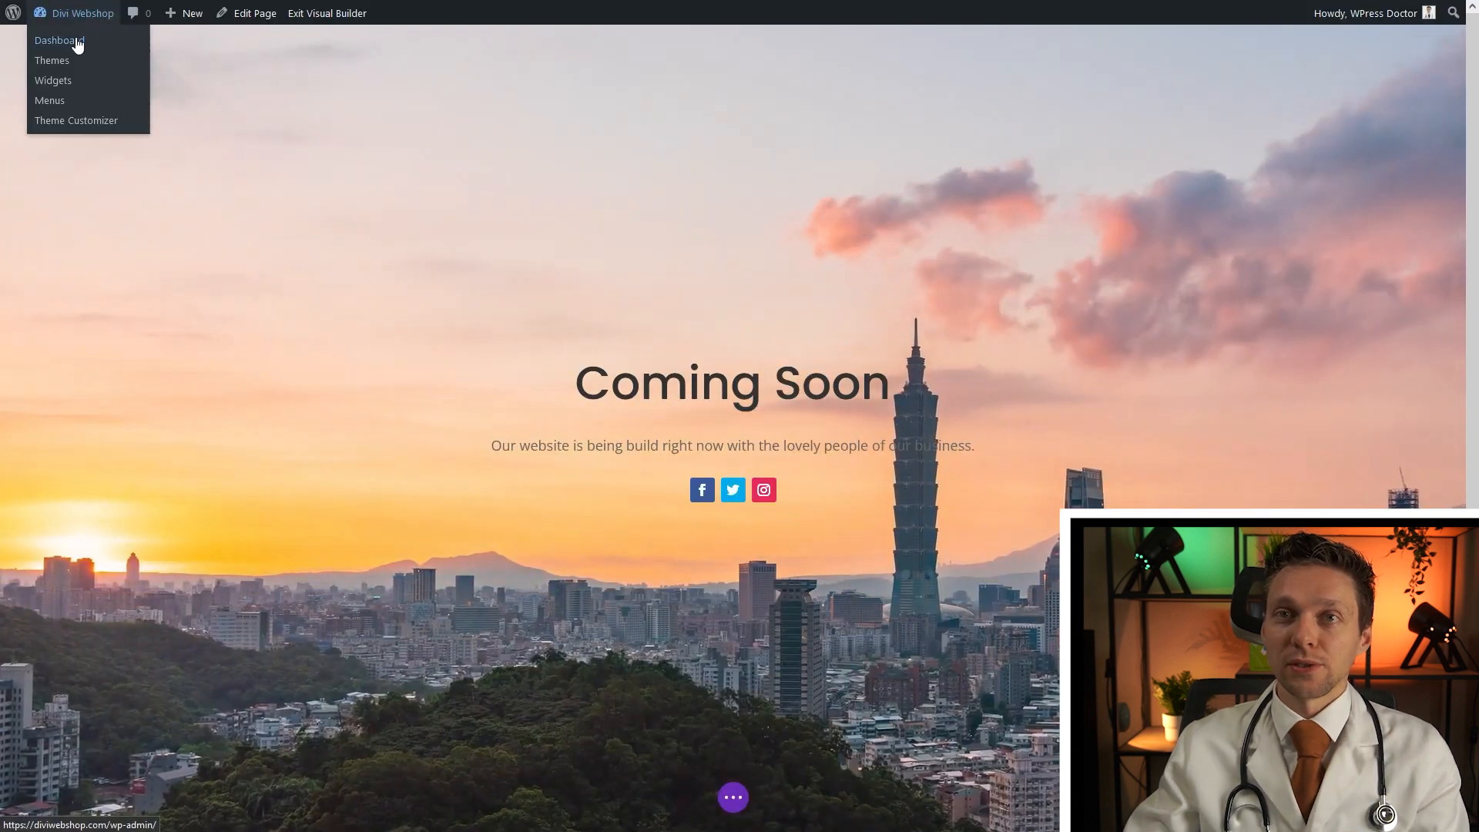
{"action": "left_click", "coordinate": [72, 44]}
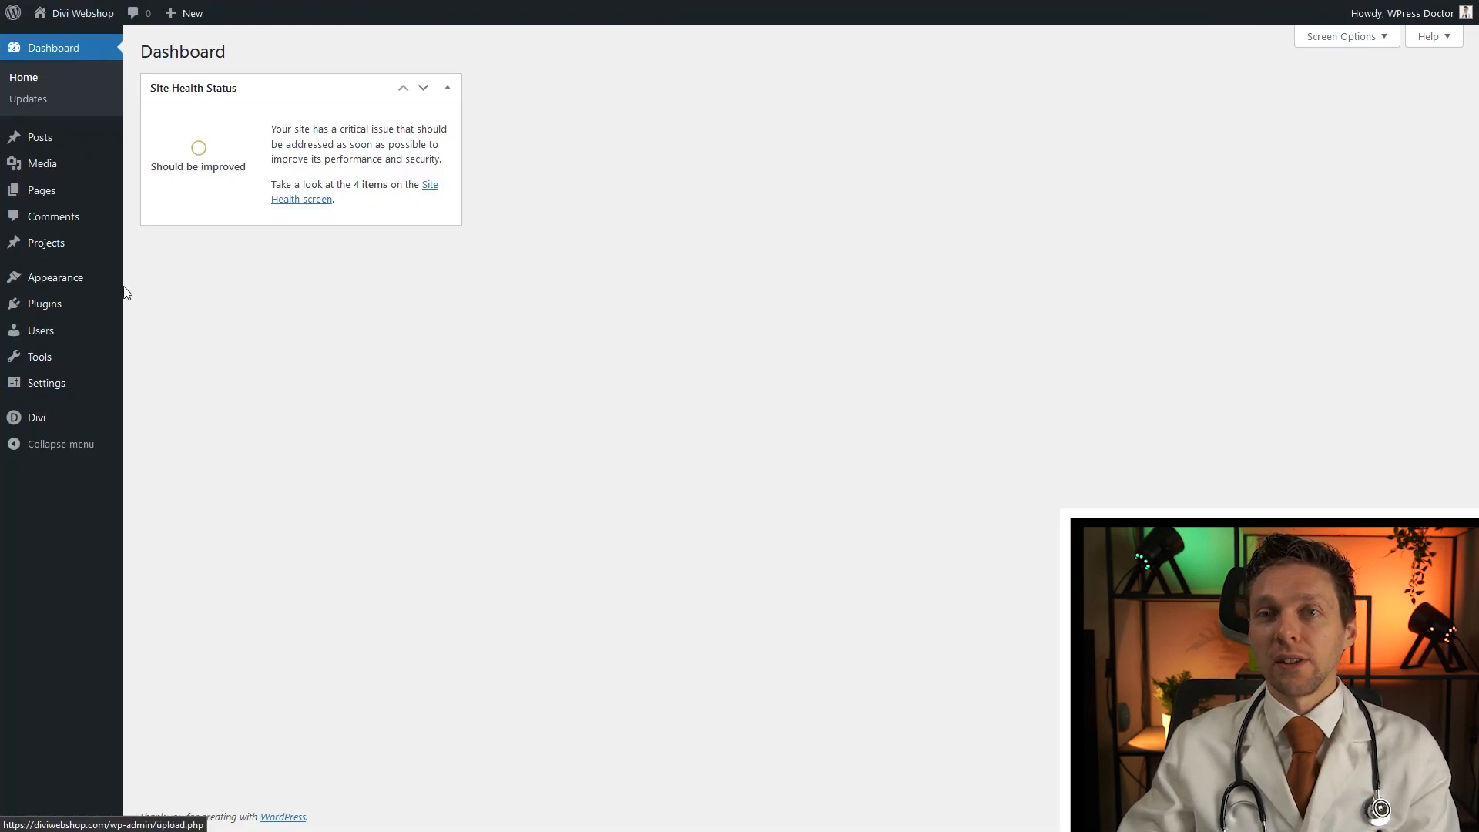
{"action": "mouse_move", "coordinate": [52, 390]}
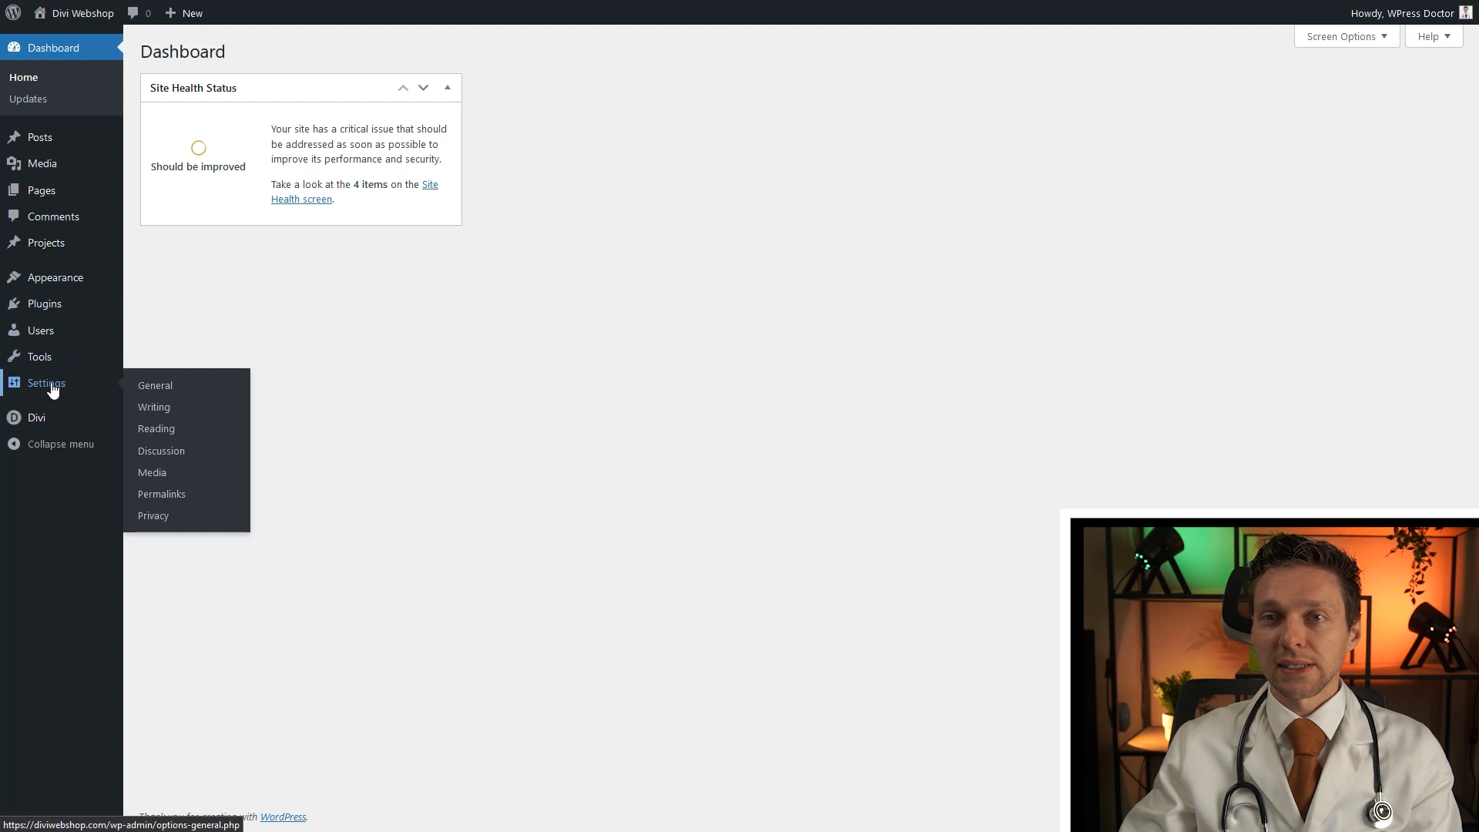
{"action": "left_click", "coordinate": [167, 433]}
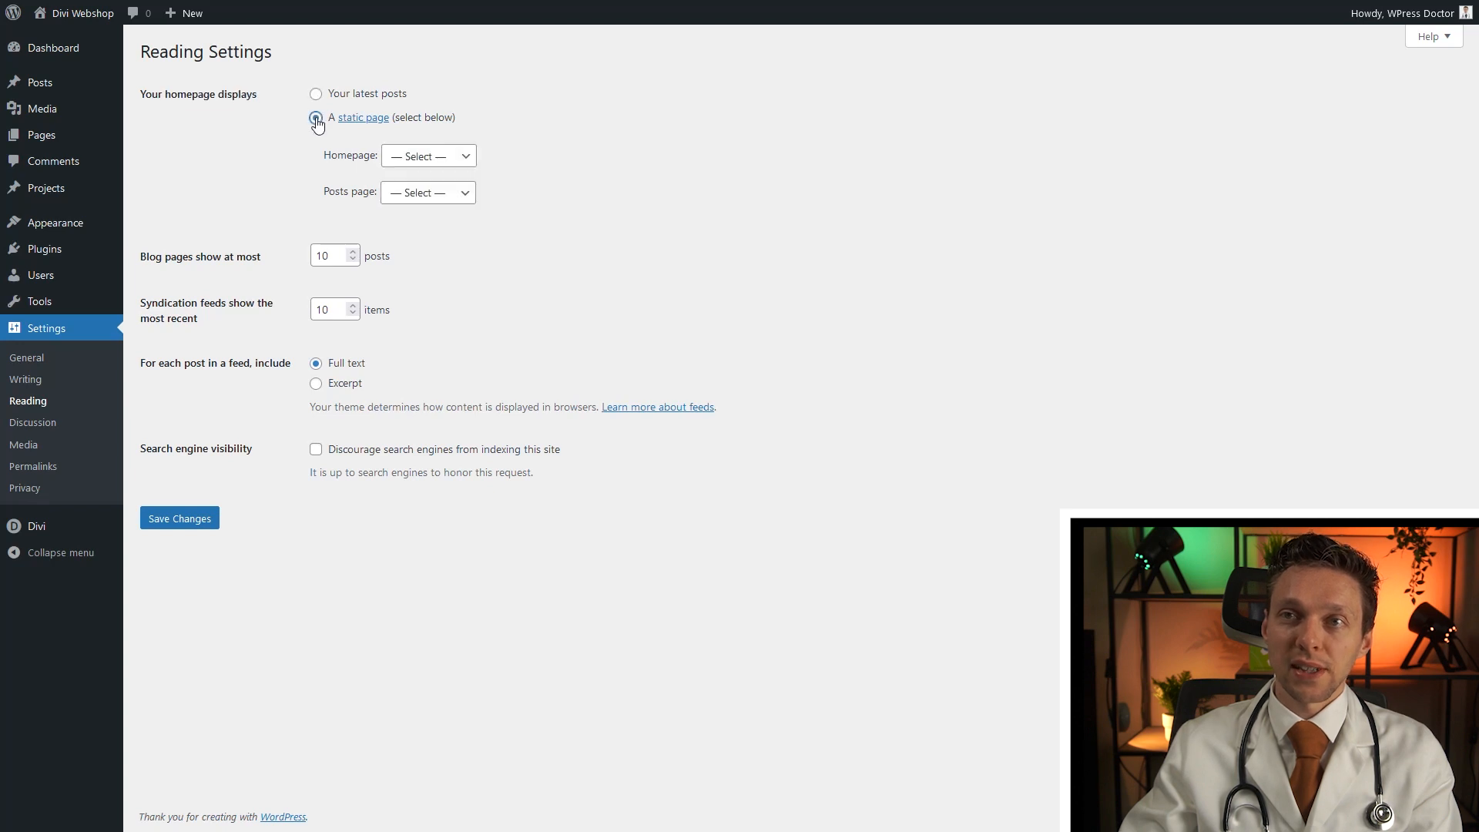
{"action": "left_click", "coordinate": [446, 165]}
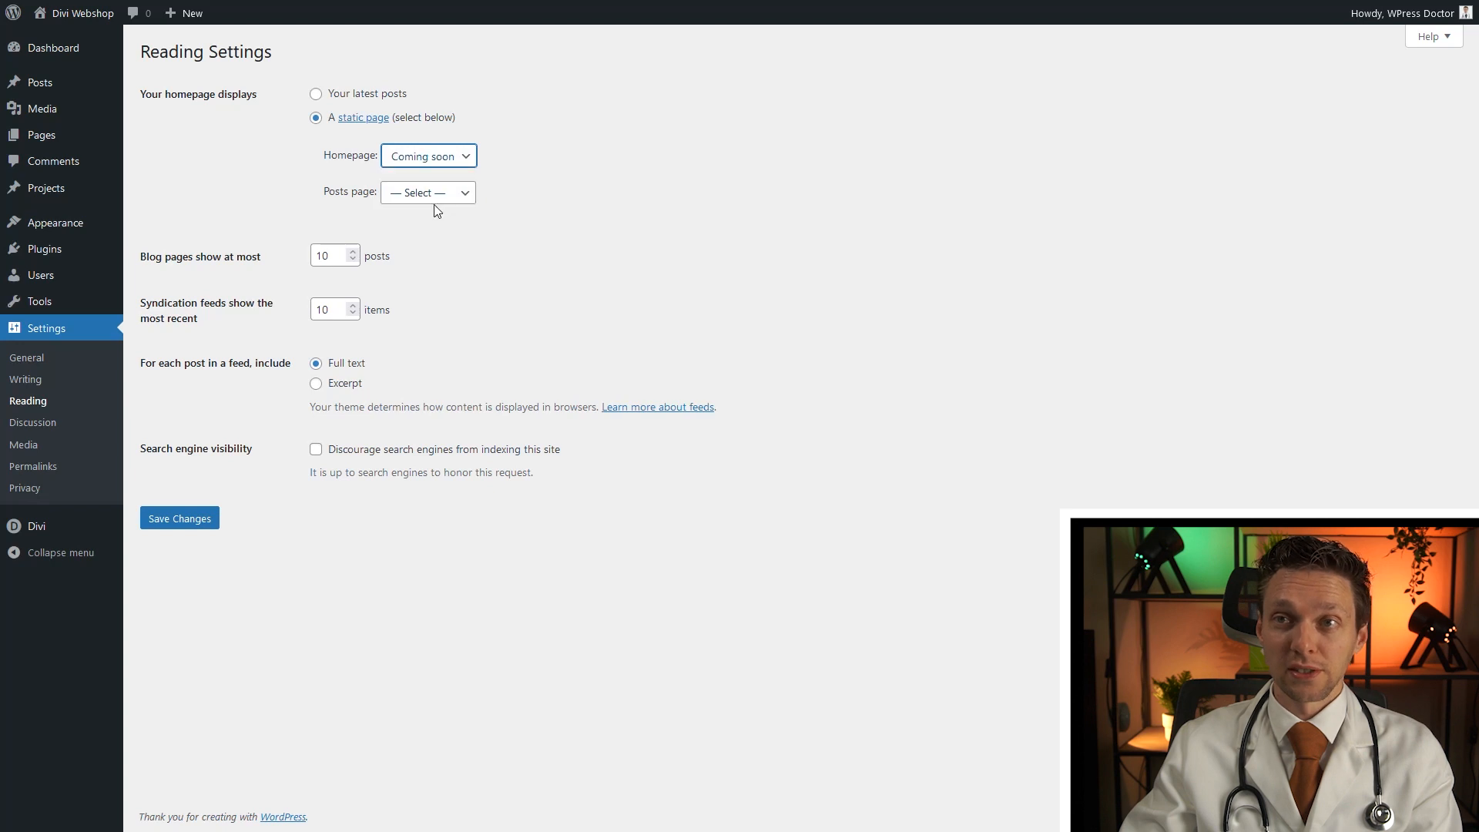
{"action": "left_click", "coordinate": [190, 521]}
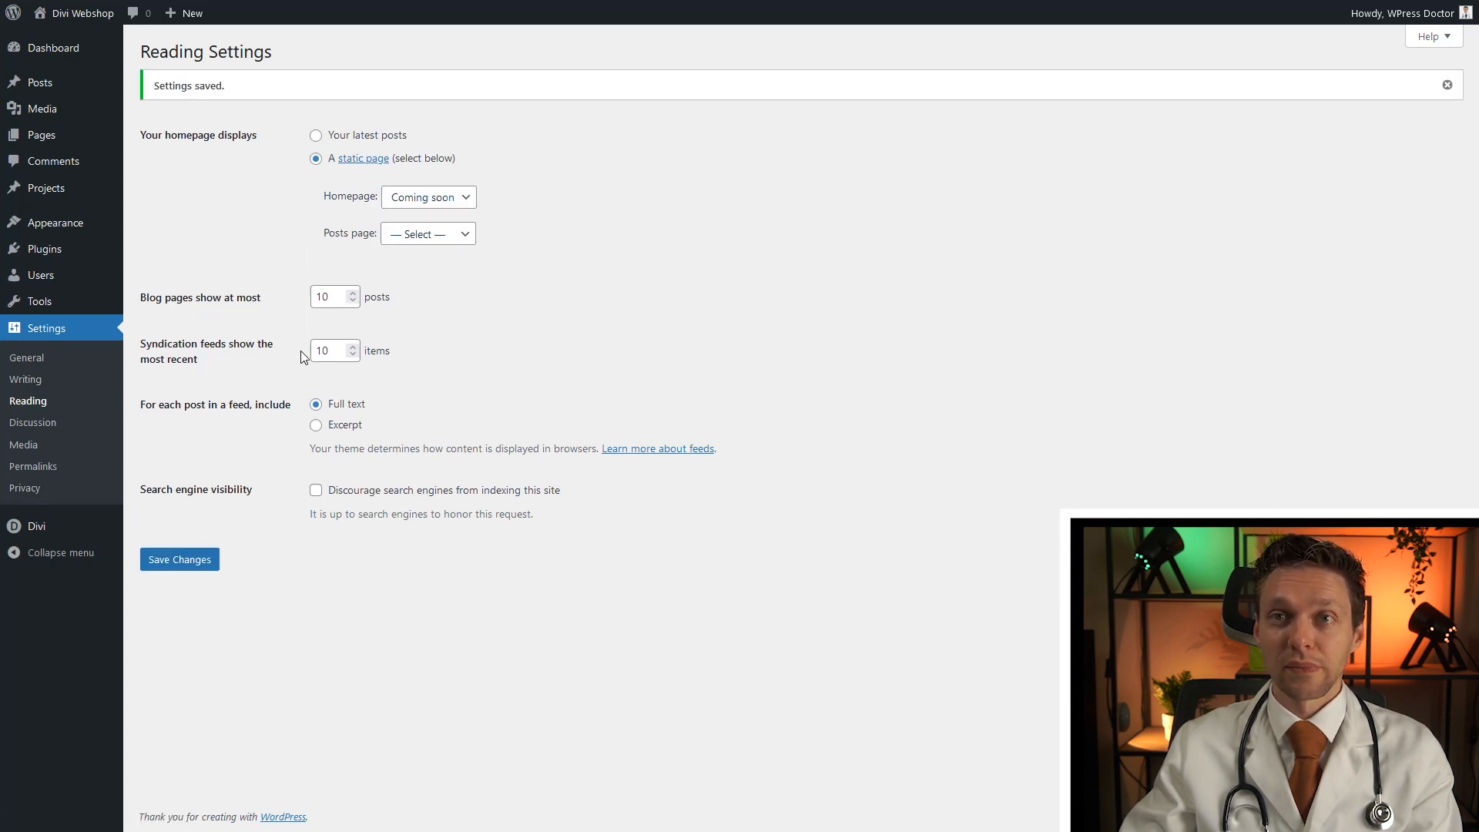
Open the live site in a private window, then delete the Coming Soon section in the builder
{"action": "mouse_move", "coordinate": [82, 25]}
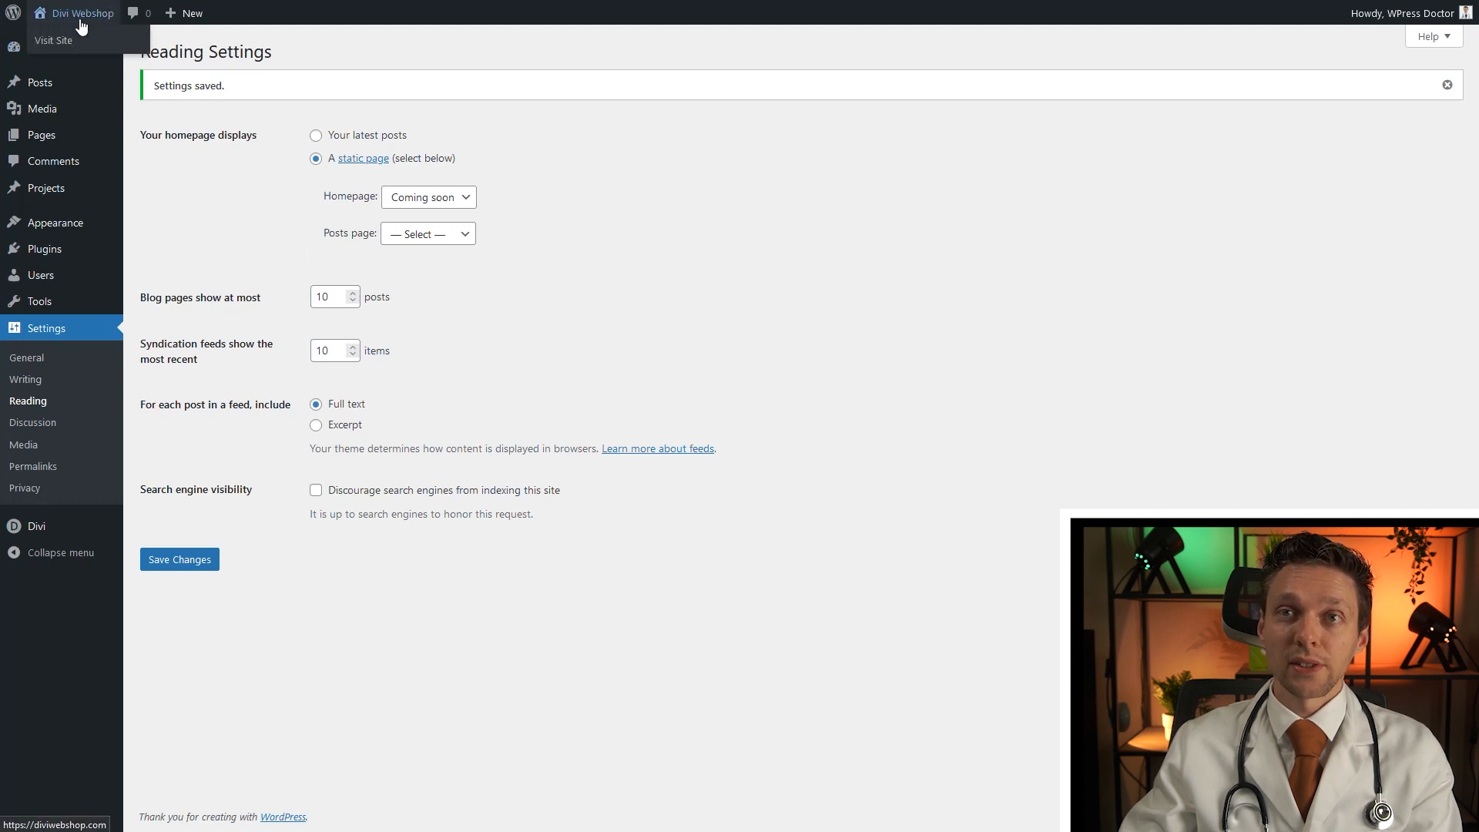
{"action": "right_click", "coordinate": [53, 44]}
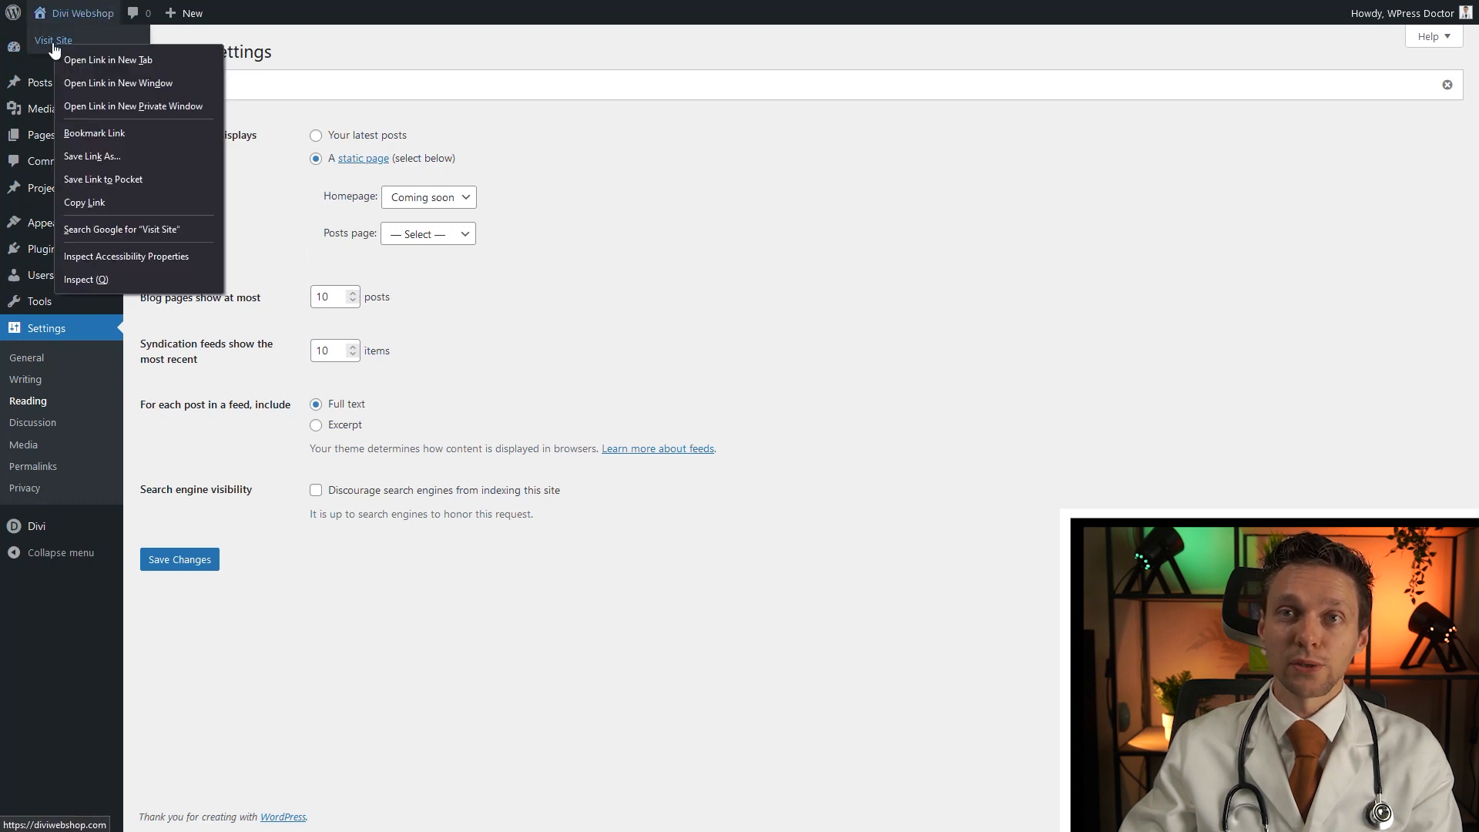
{"action": "left_click", "coordinate": [117, 113]}
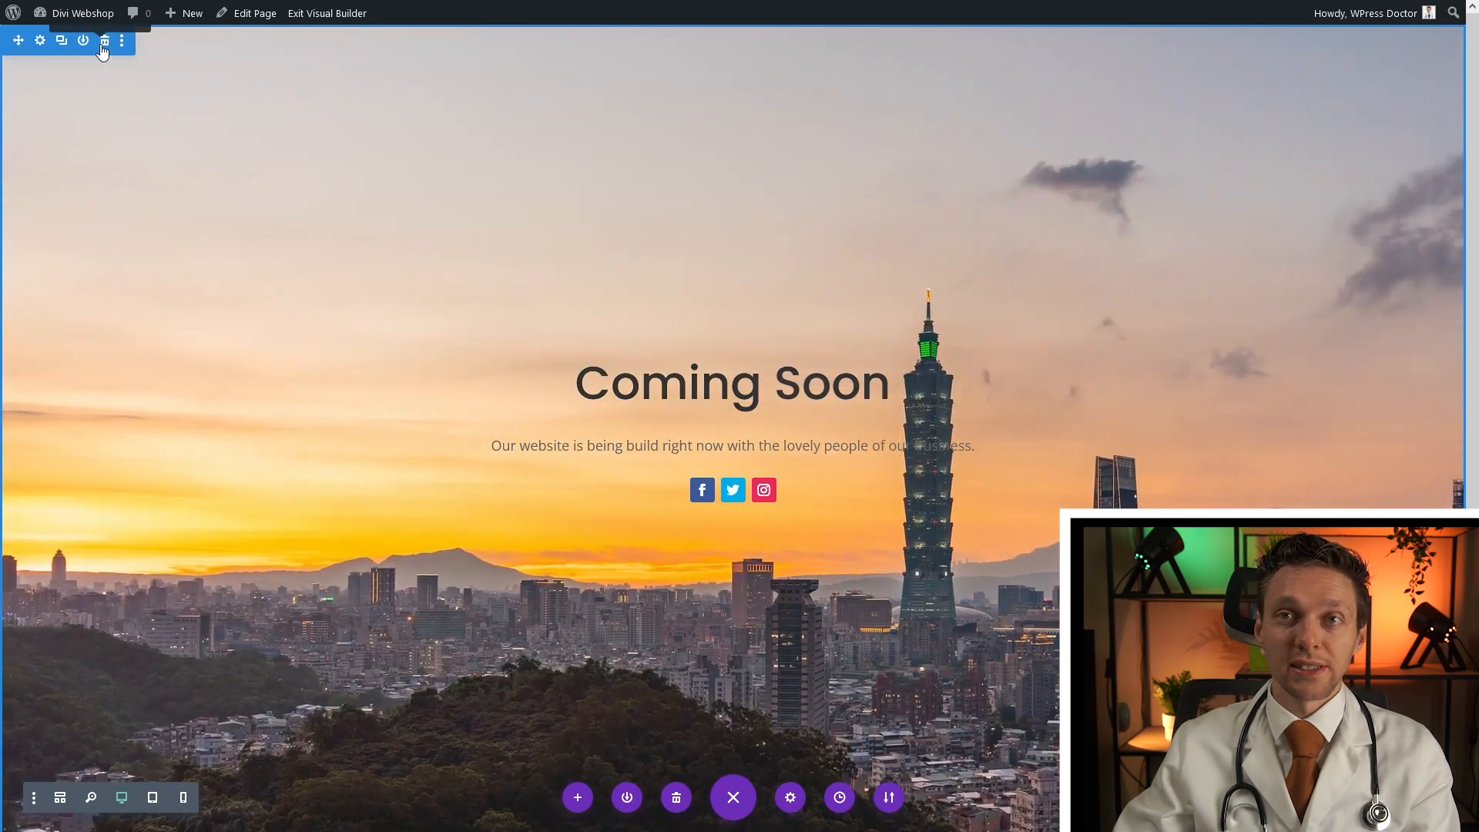
{"action": "left_click", "coordinate": [105, 41]}
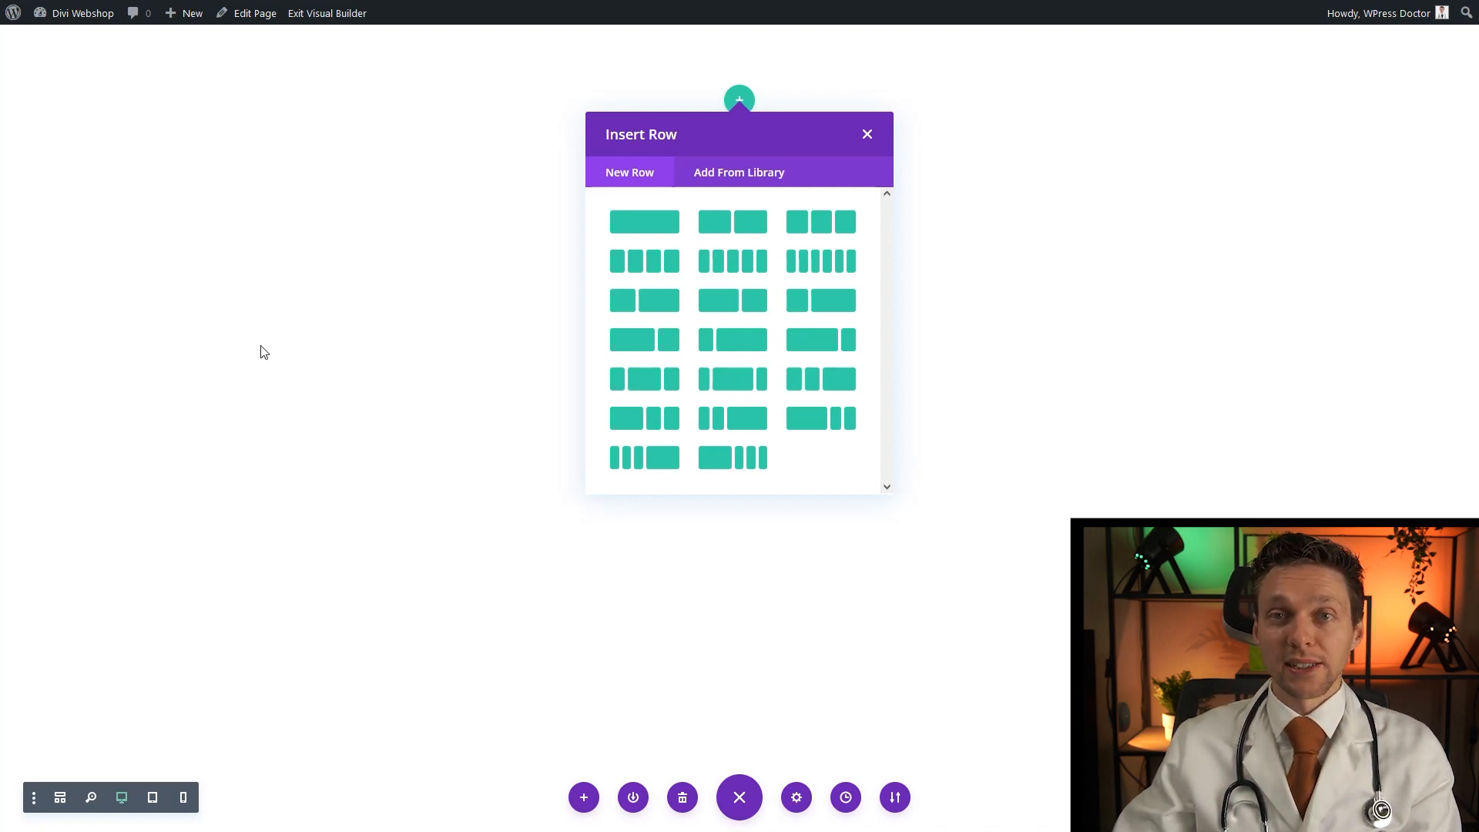
Insert a one-column row with a Countdown Timer, clearing its placeholder title and teal background colour
{"action": "left_click", "coordinate": [661, 231]}
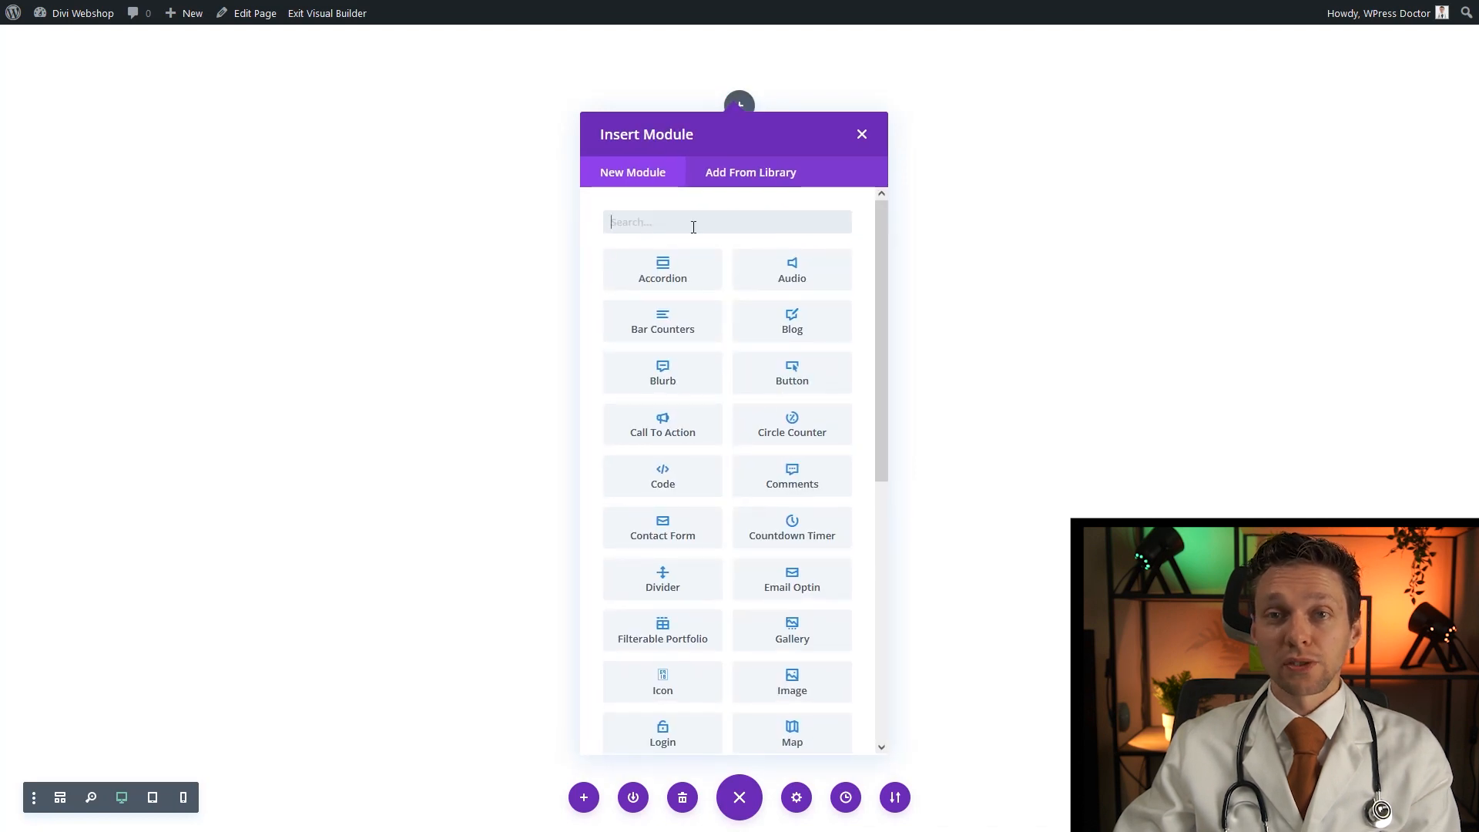
{"action": "type", "text": "countdown"}
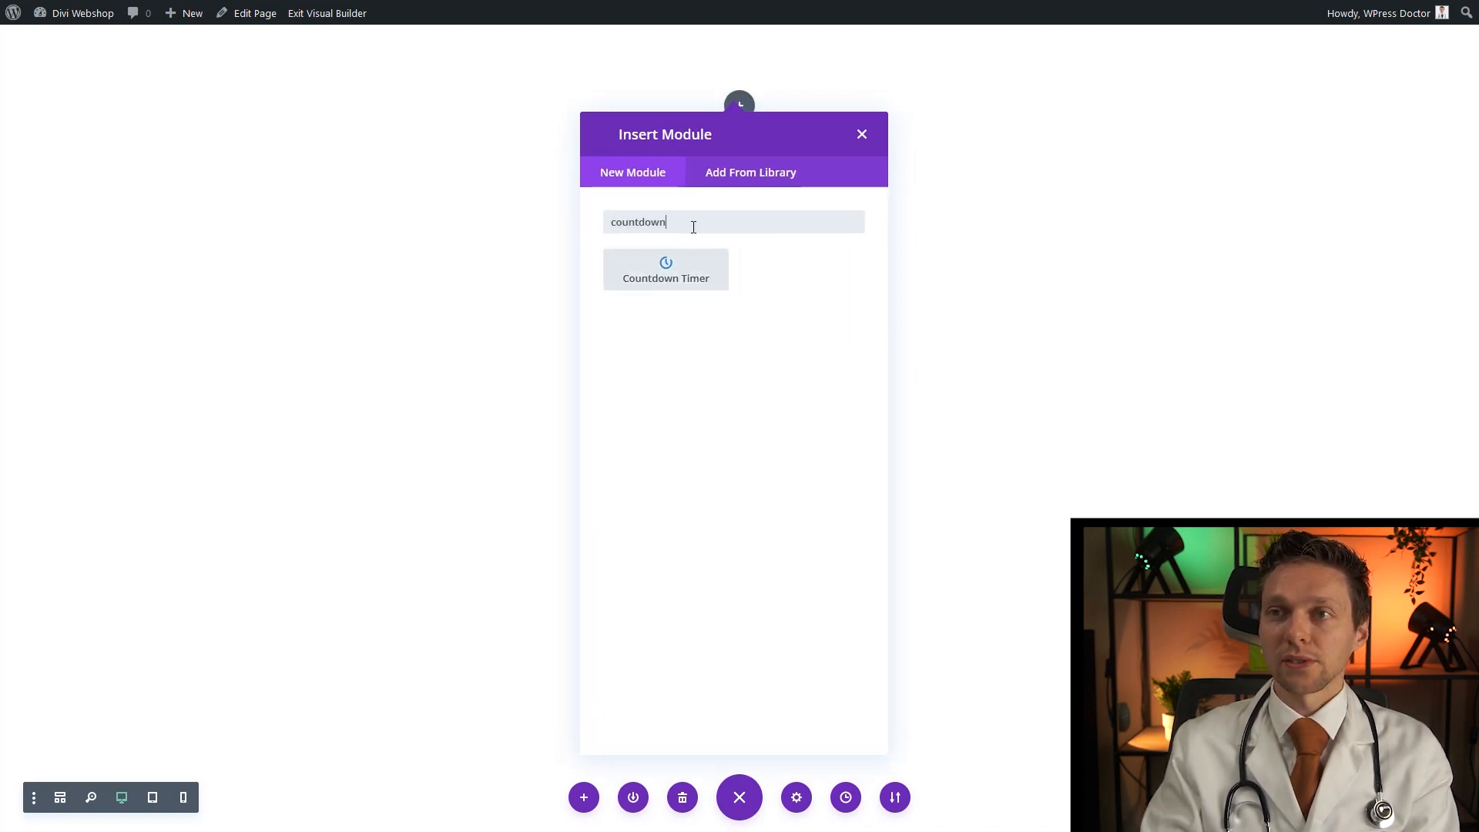
{"action": "left_click", "coordinate": [672, 290]}
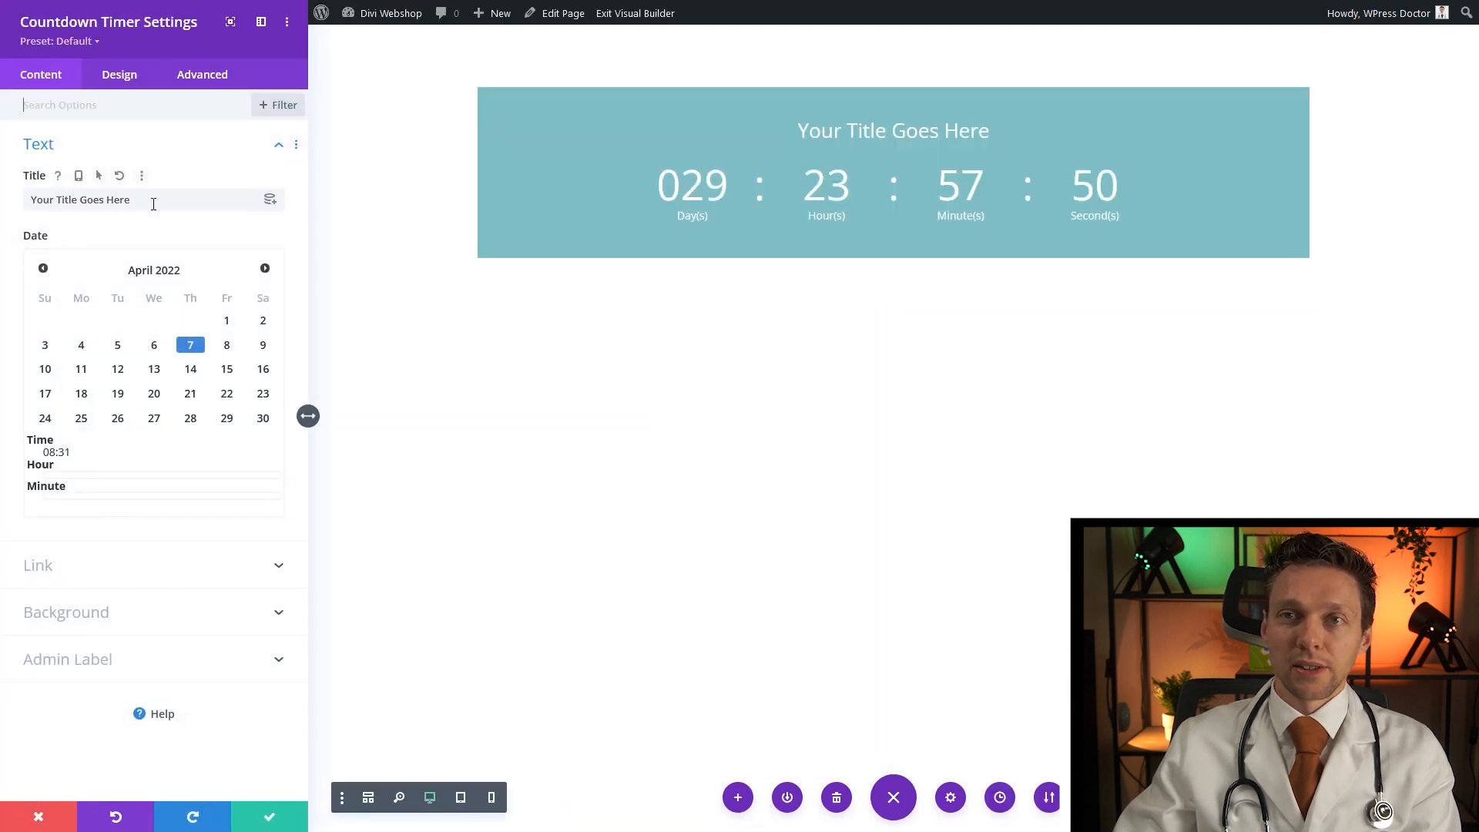
{"action": "left_click_drag", "start_coordinate": [132, 201], "coordinate": [20, 212]}
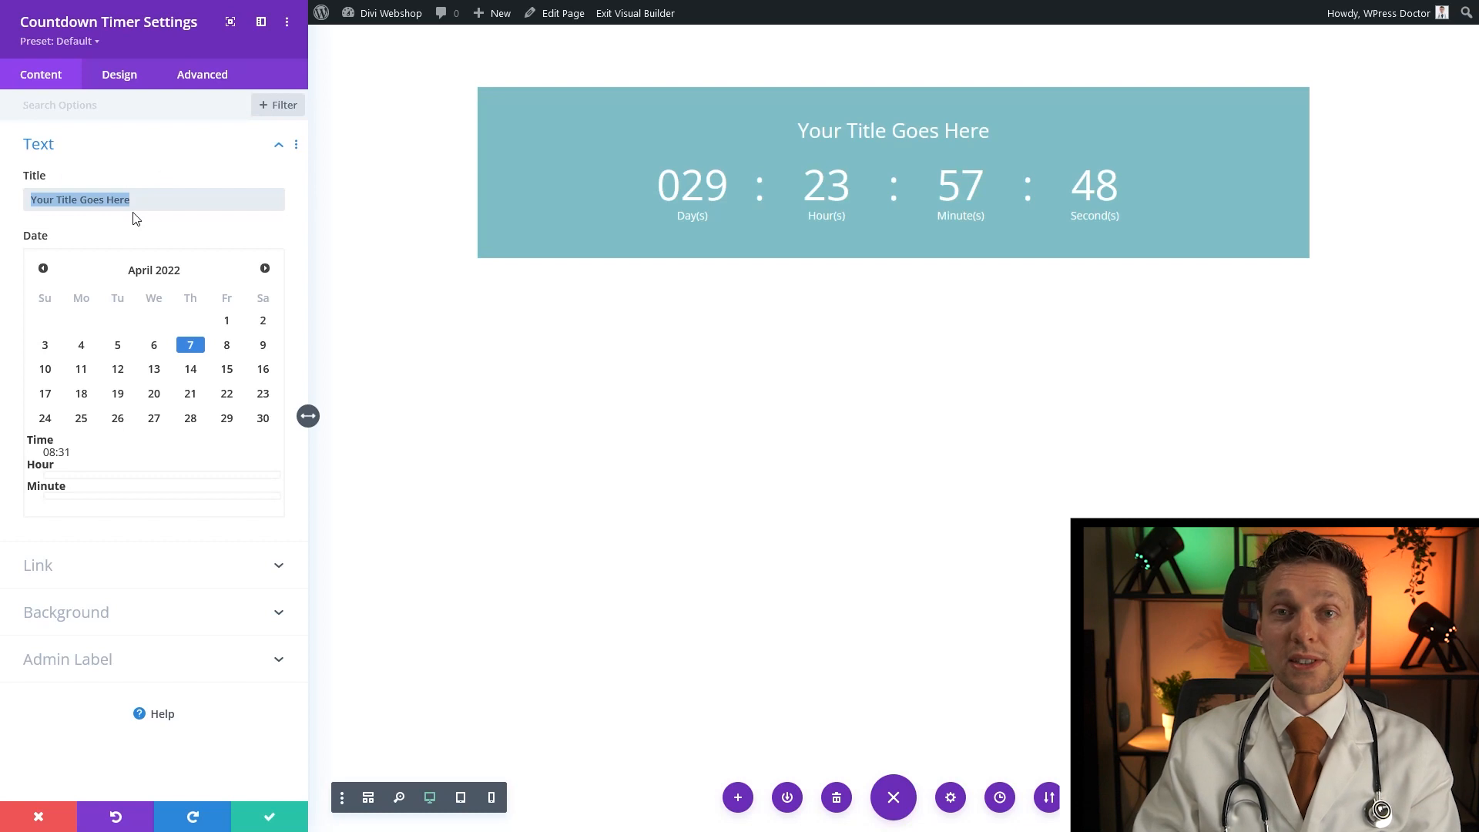
{"action": "key", "text": "BackSpace"}
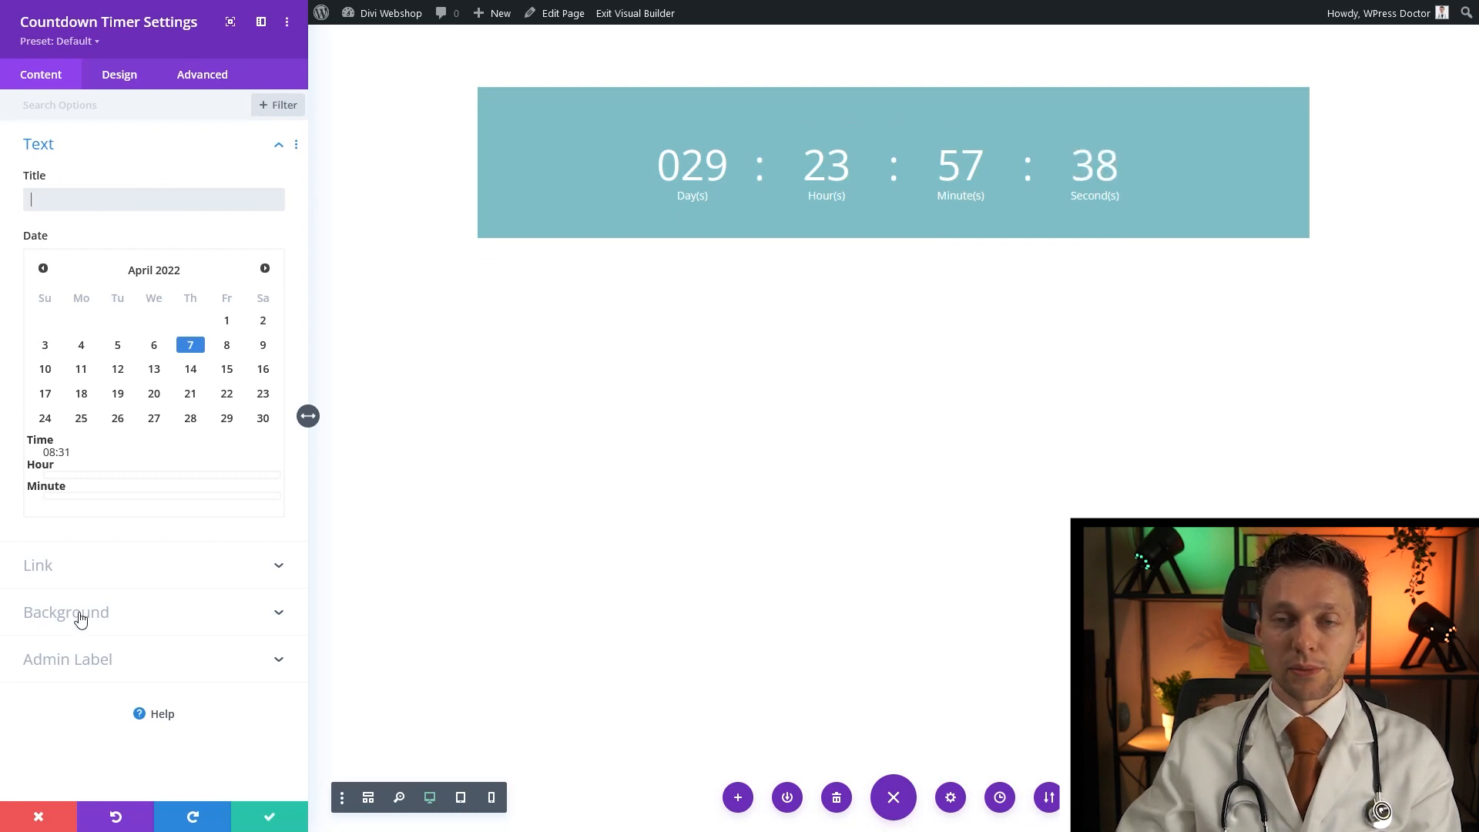
{"action": "left_click", "coordinate": [80, 613]}
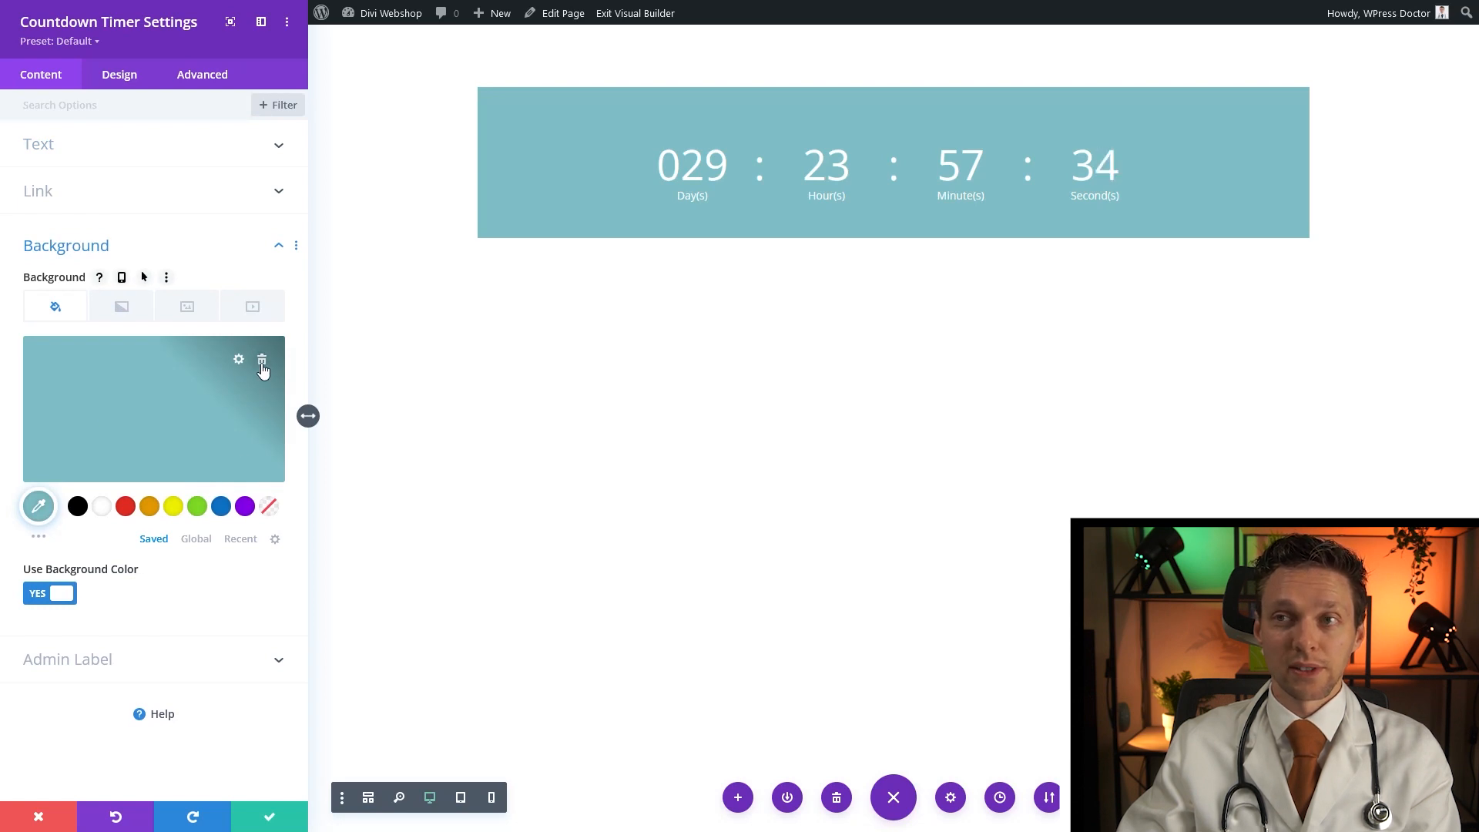
{"action": "left_click", "coordinate": [261, 362]}
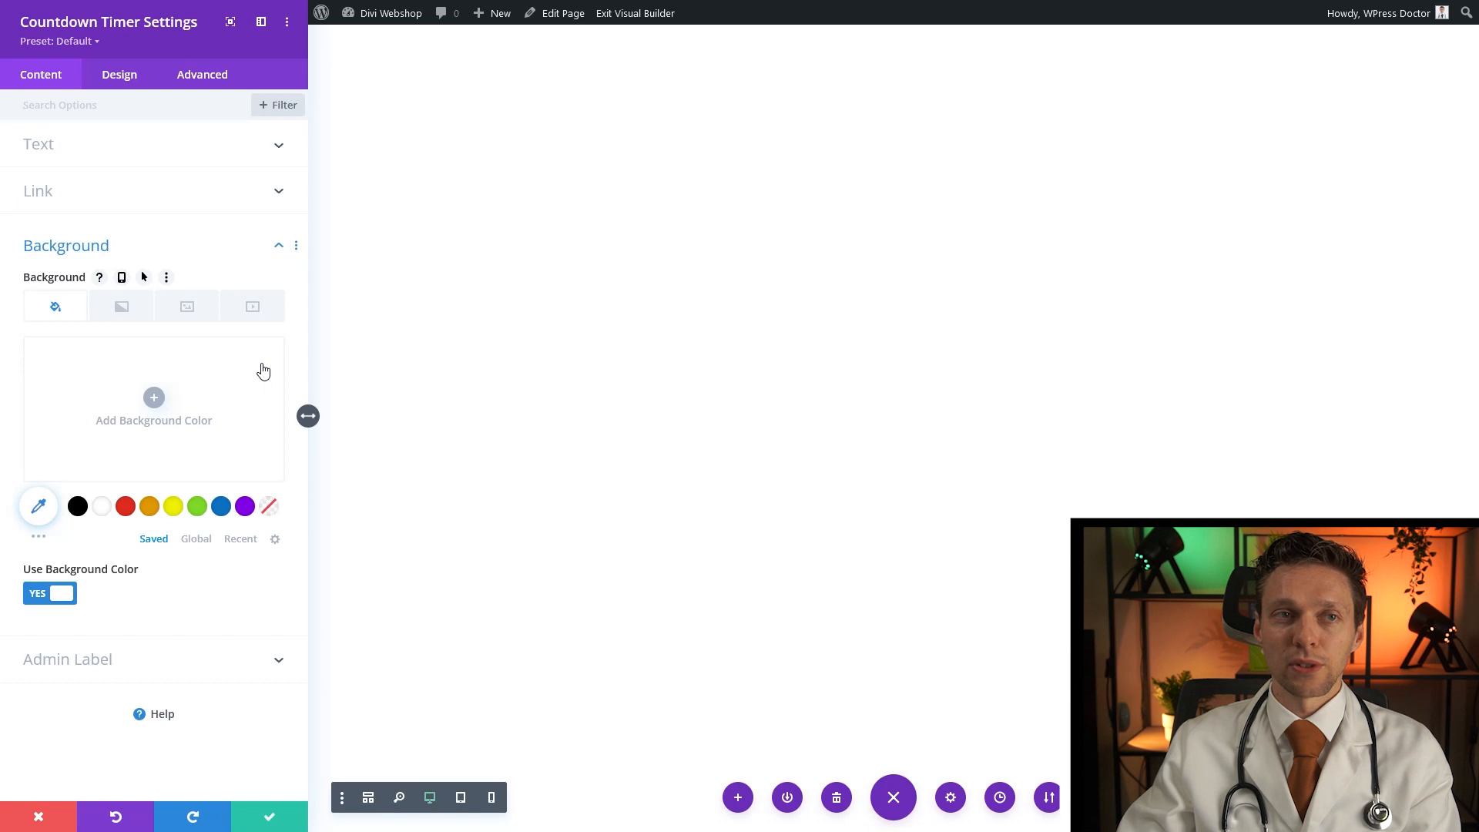
{"action": "left_click", "coordinate": [270, 818]}
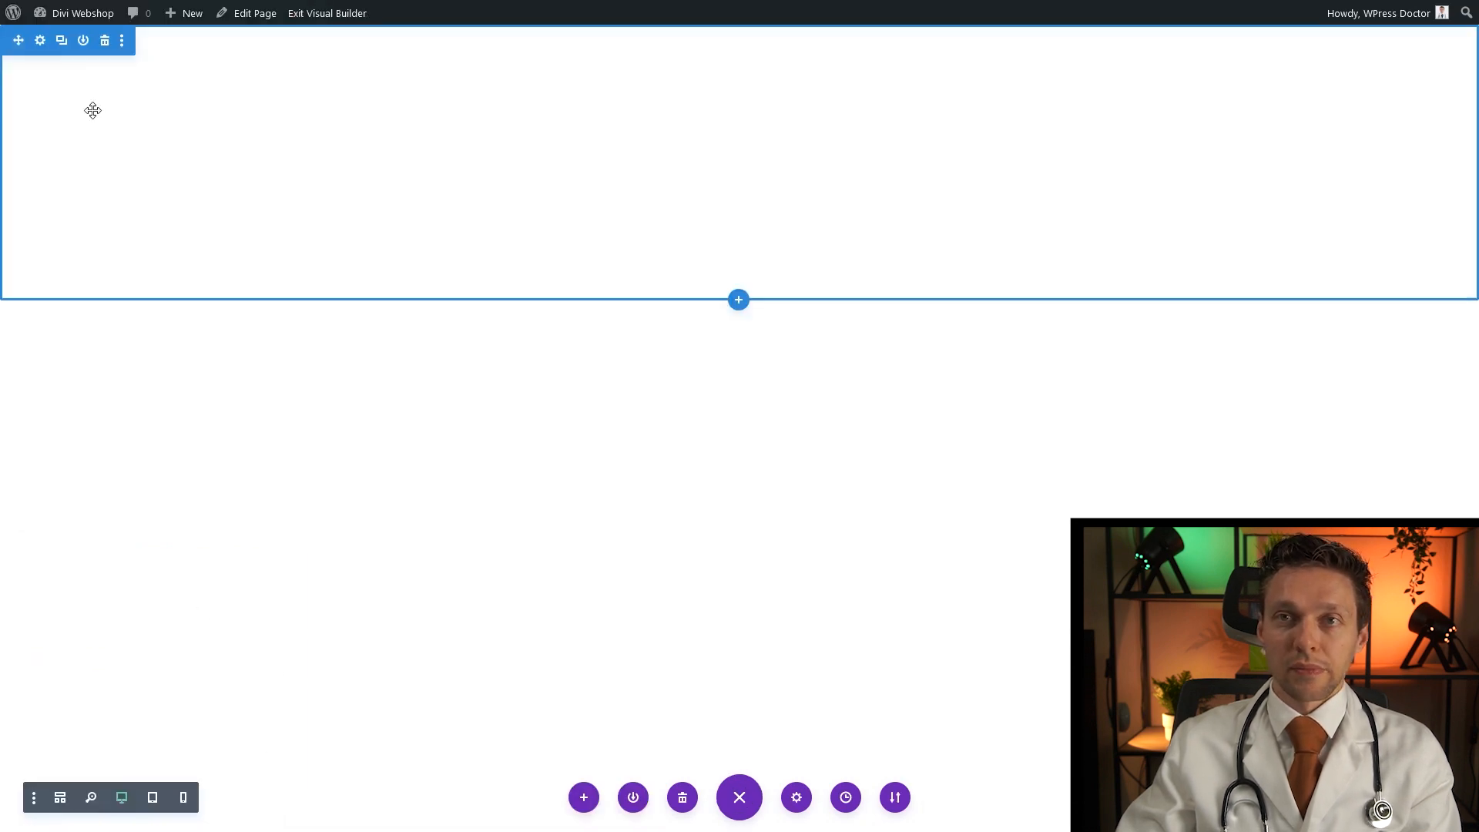
Upload the old map and compass image as the section's background image
{"action": "left_click", "coordinate": [39, 43]}
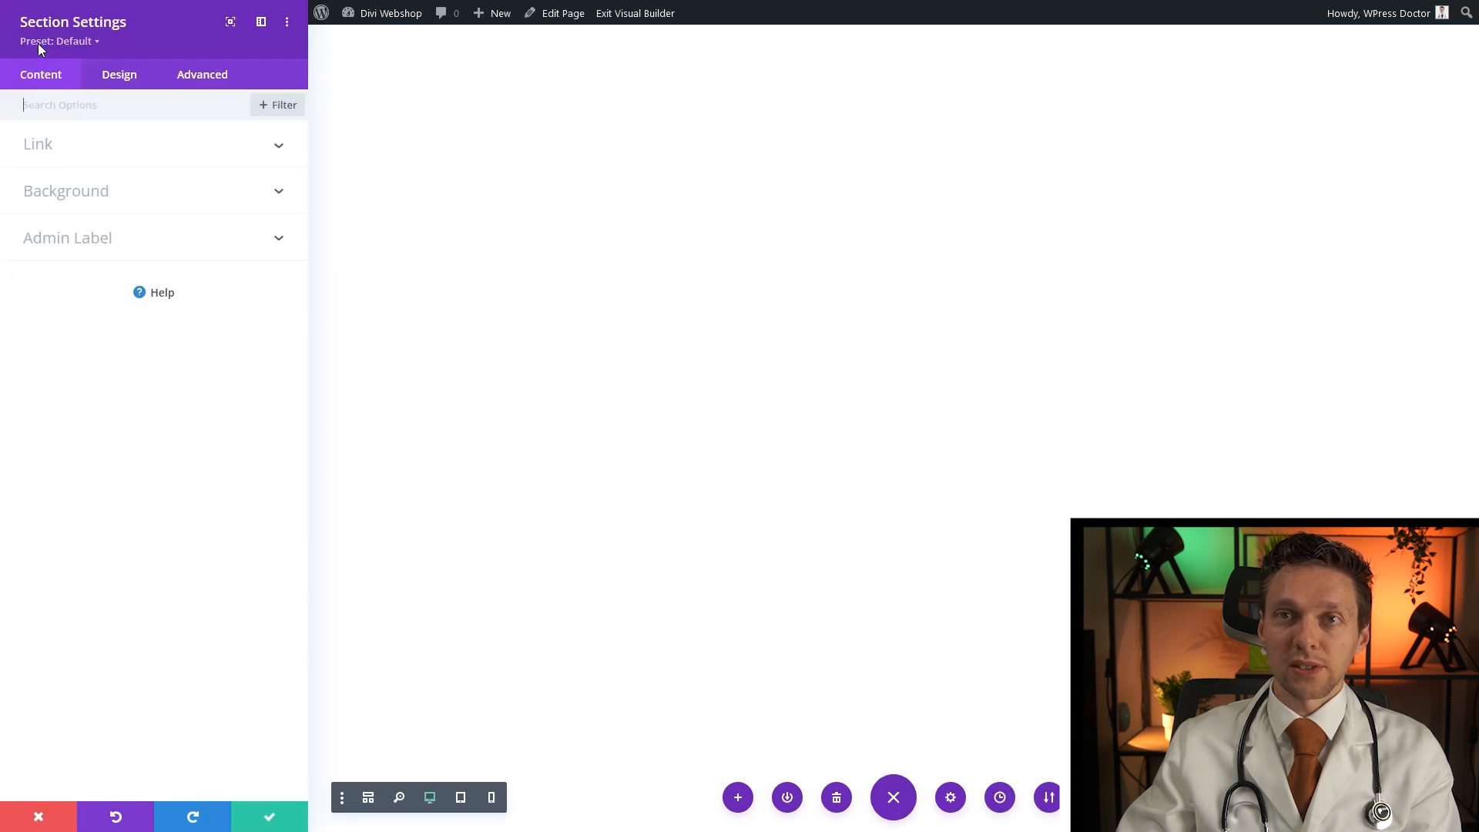
{"action": "left_click", "coordinate": [73, 202]}
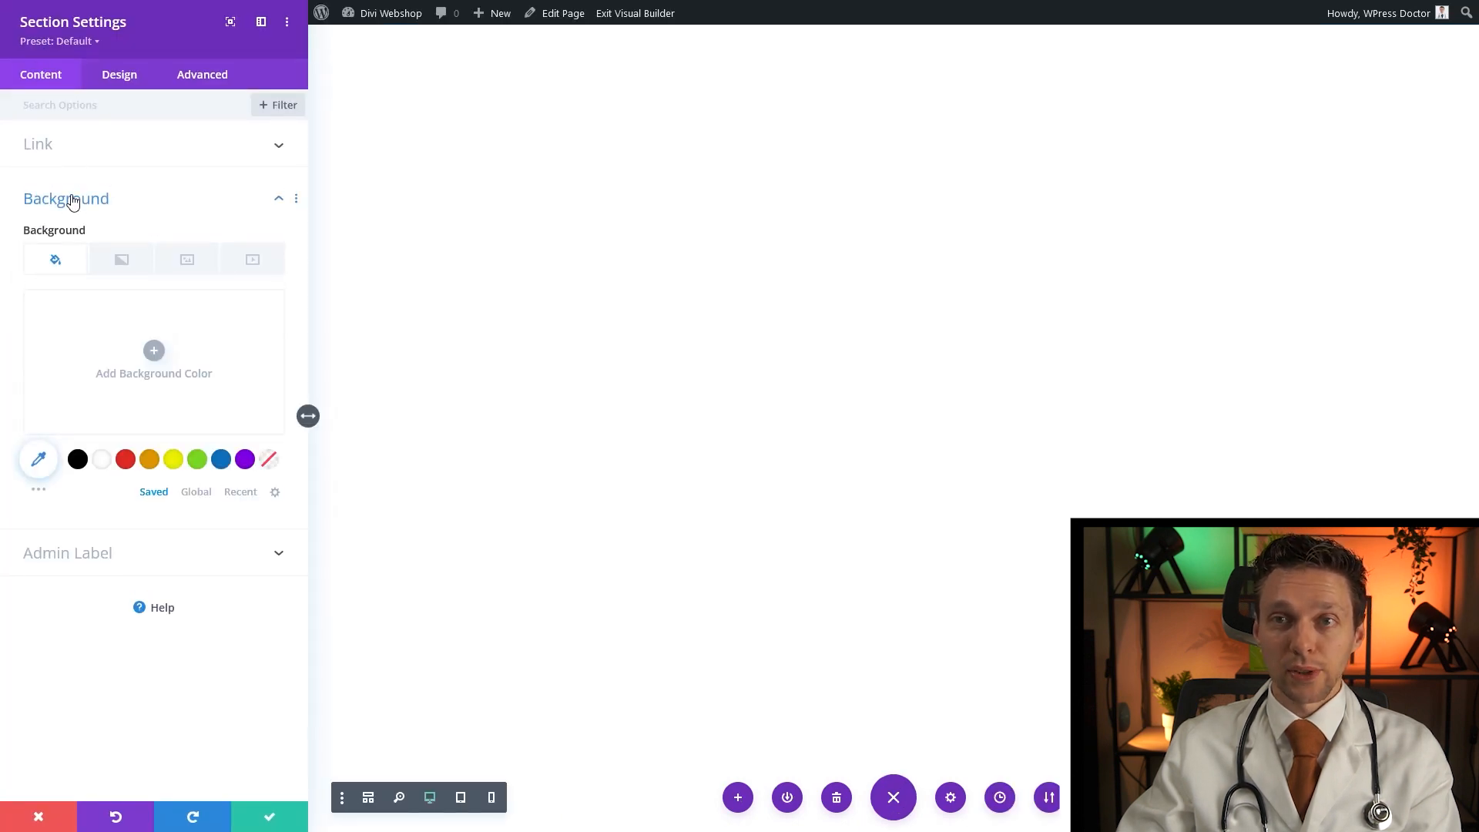
{"action": "left_click", "coordinate": [185, 262]}
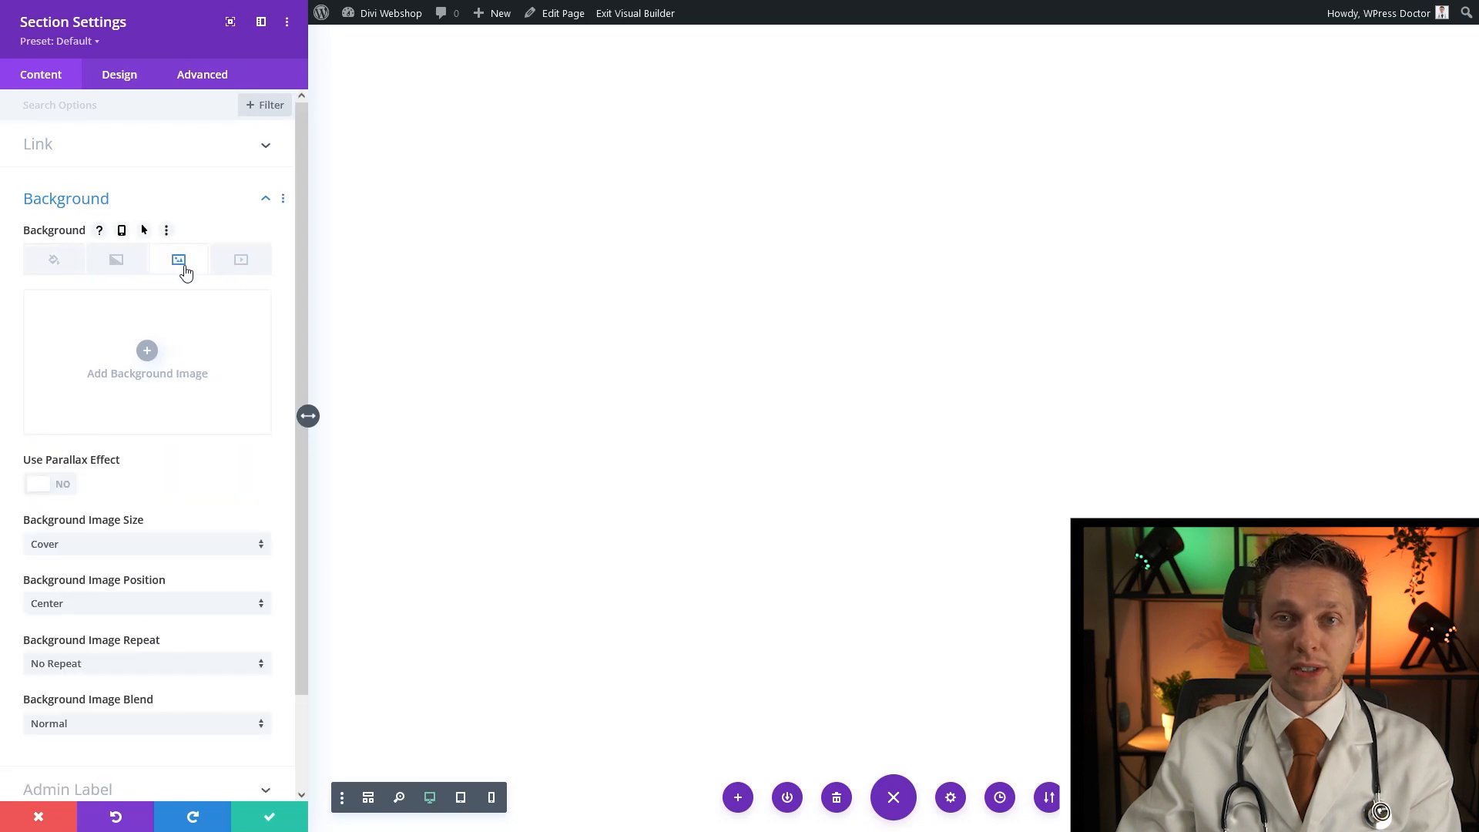
{"action": "left_click", "coordinate": [147, 358]}
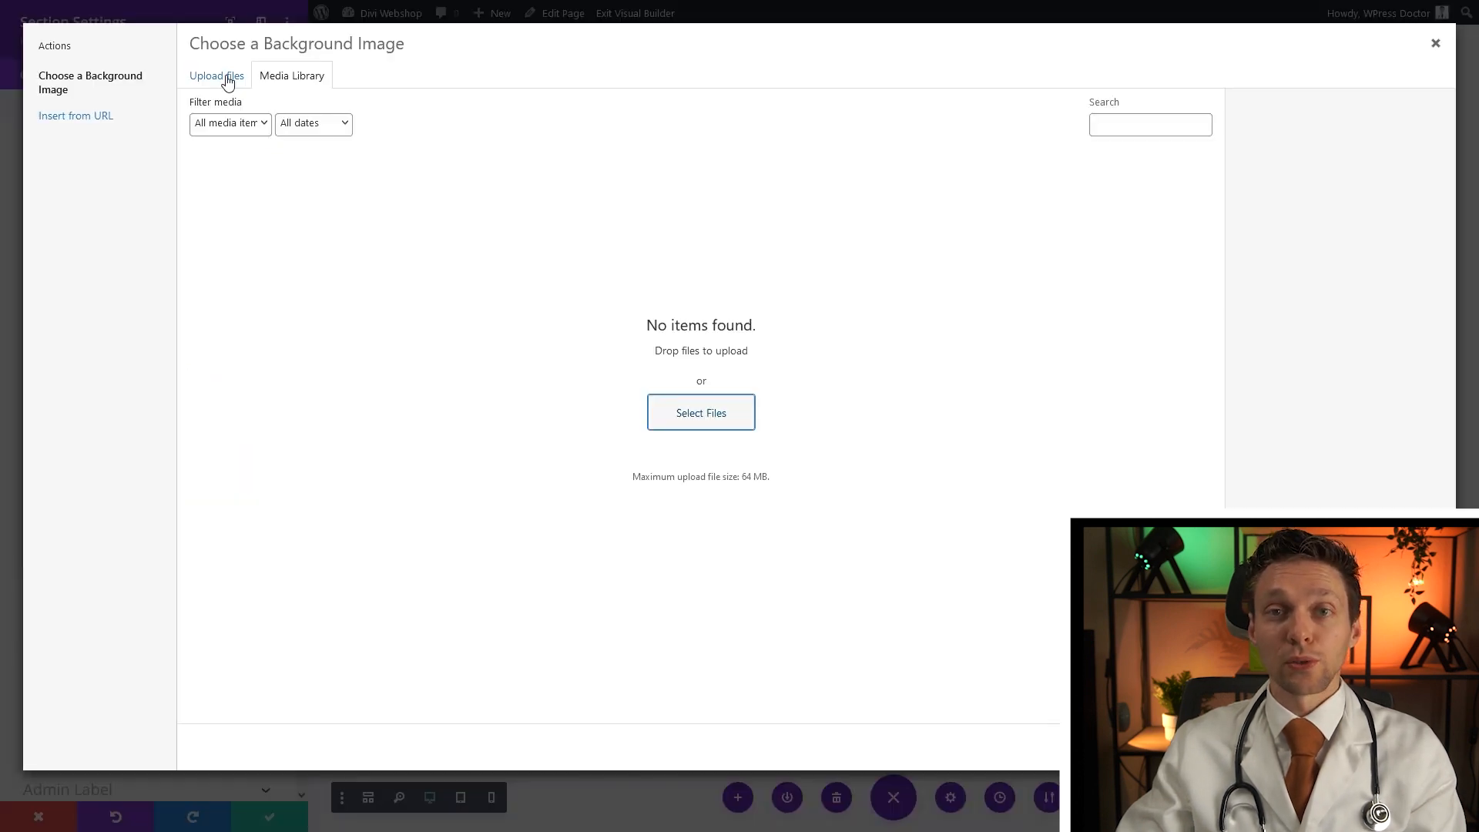
{"action": "left_click", "coordinate": [226, 76]}
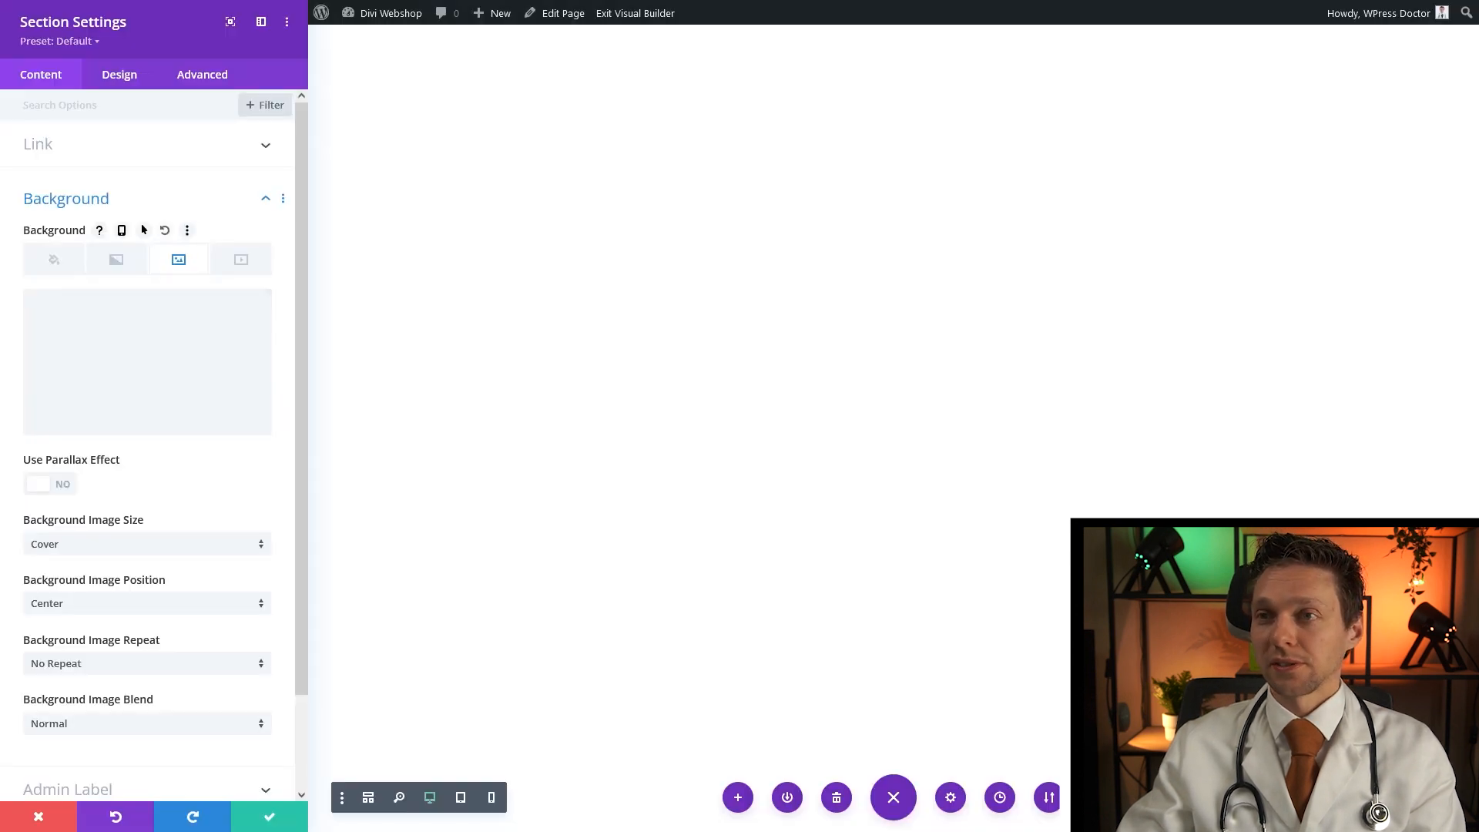
{"action": "left_click", "coordinate": [101, 202]}
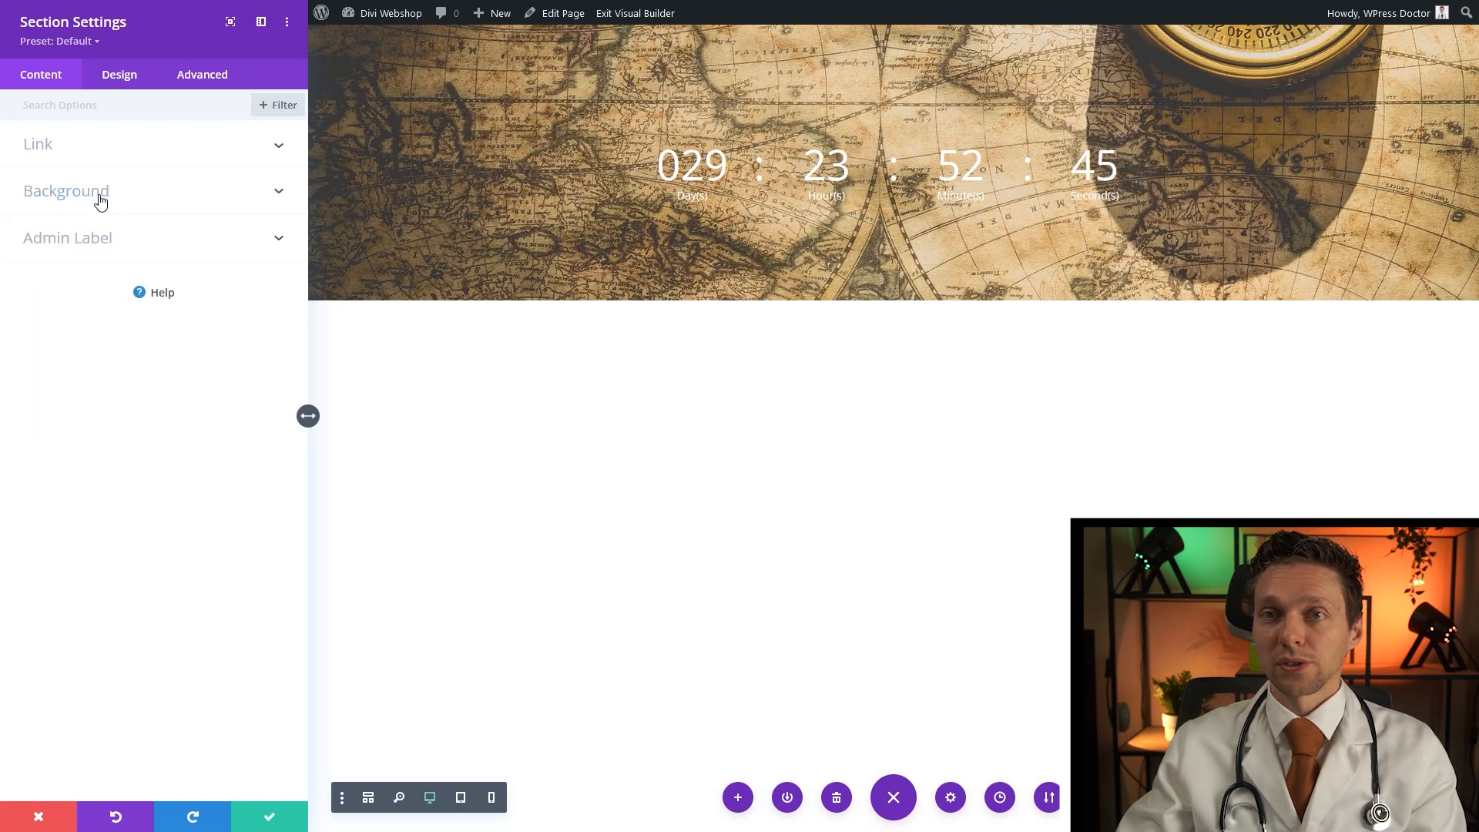
Set the section height to 100vh and save the section settings
{"action": "left_click", "coordinate": [118, 78]}
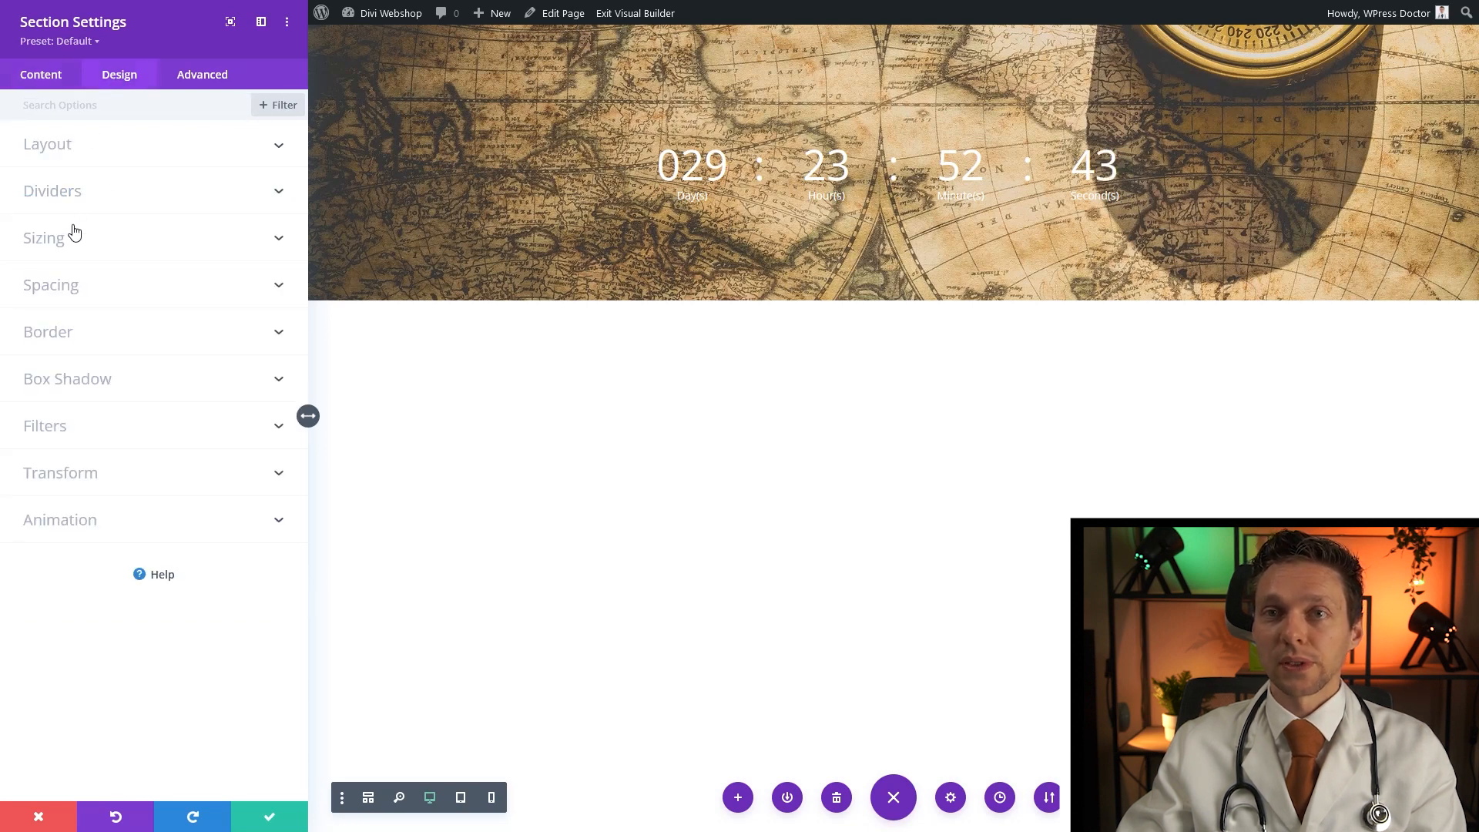
{"action": "left_click", "coordinate": [56, 243]}
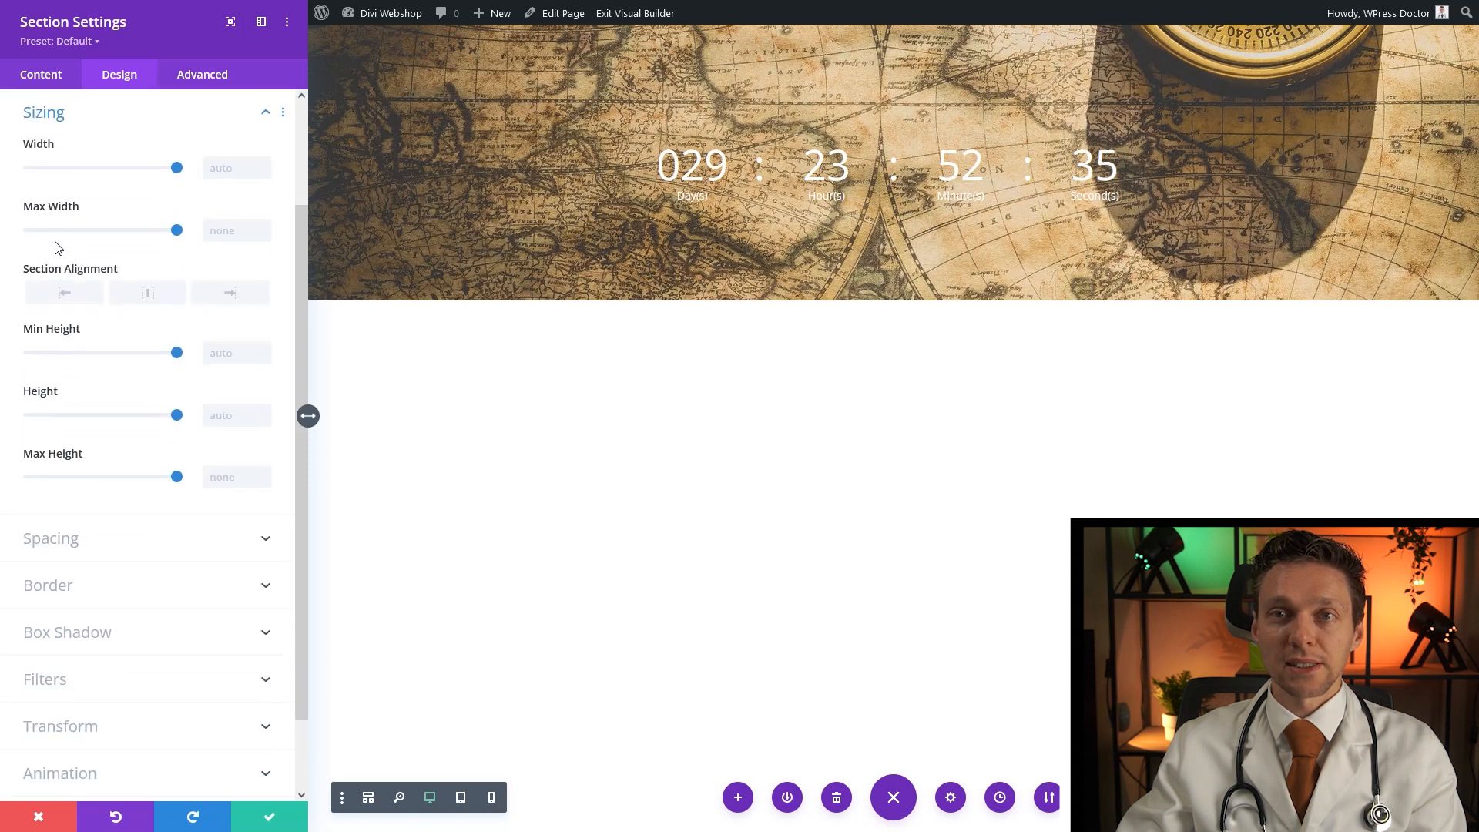
{"action": "left_click", "coordinate": [229, 415]}
{"action": "type", "text": "100vh"}
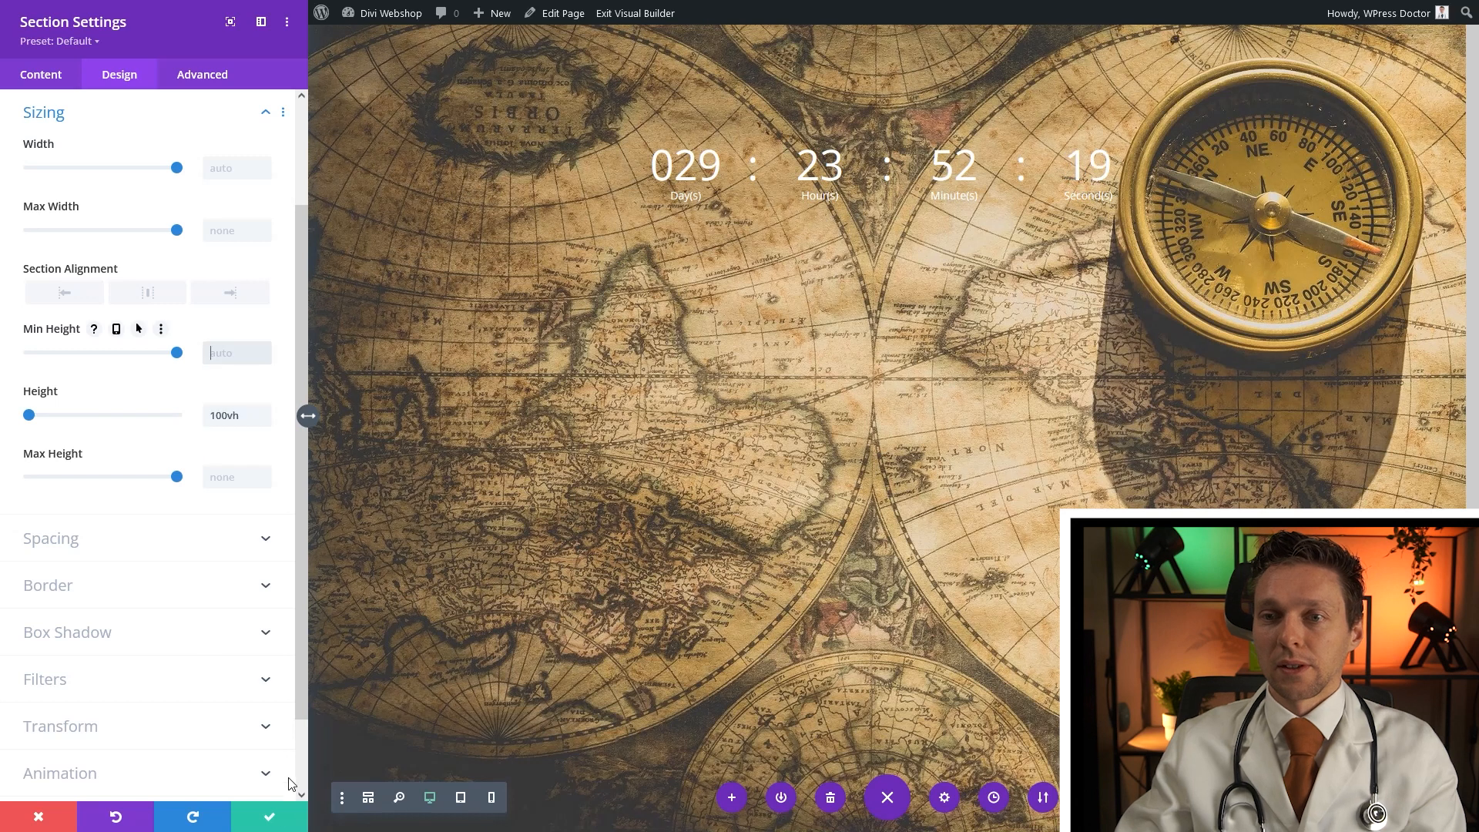
{"action": "left_click", "coordinate": [270, 818]}
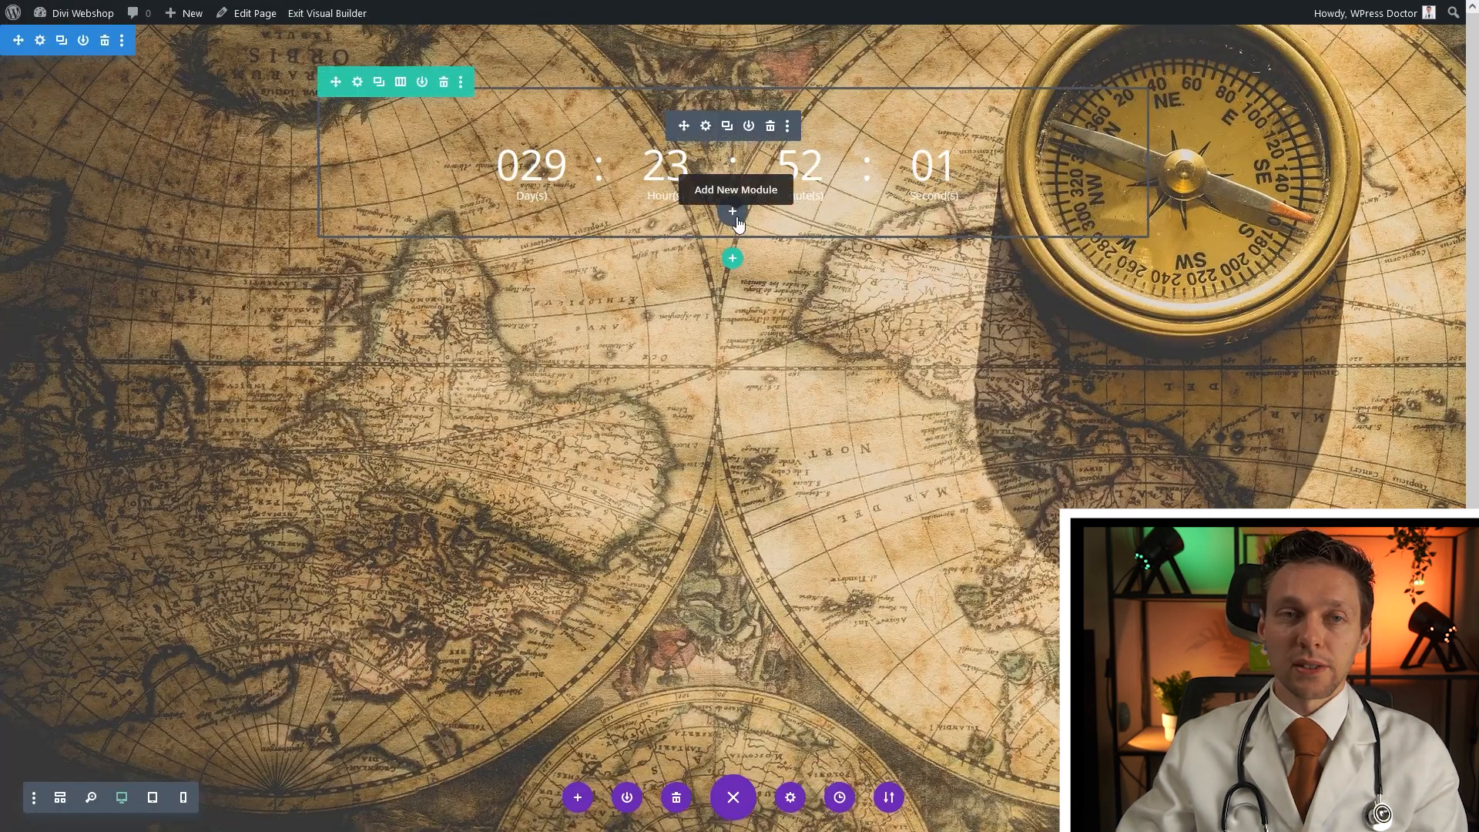
Add a Divider module below the timer with a white, double-style line
{"action": "left_click", "coordinate": [736, 220]}
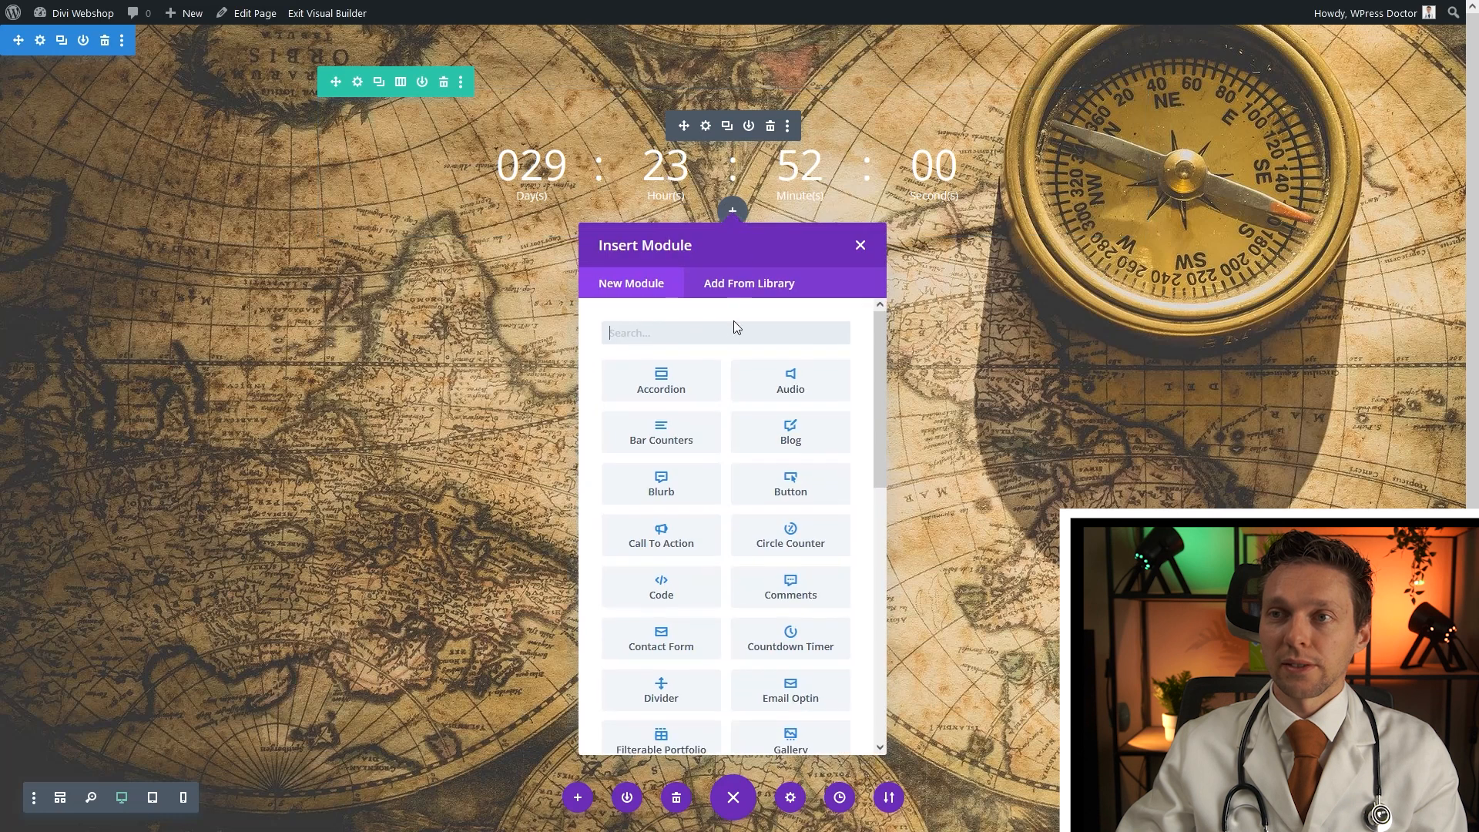
{"action": "type", "text": "divider"}
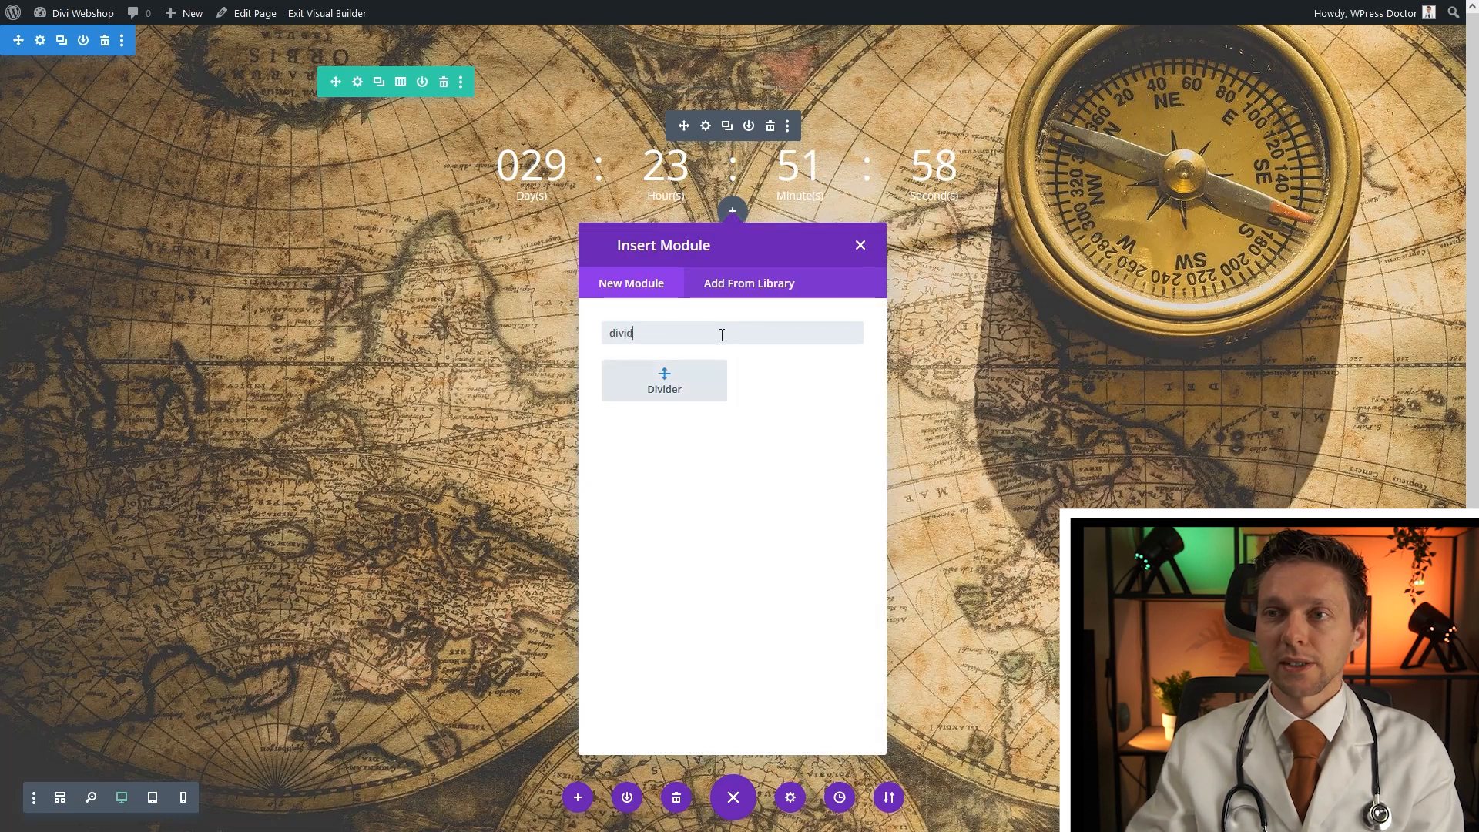
{"action": "left_click", "coordinate": [684, 389]}
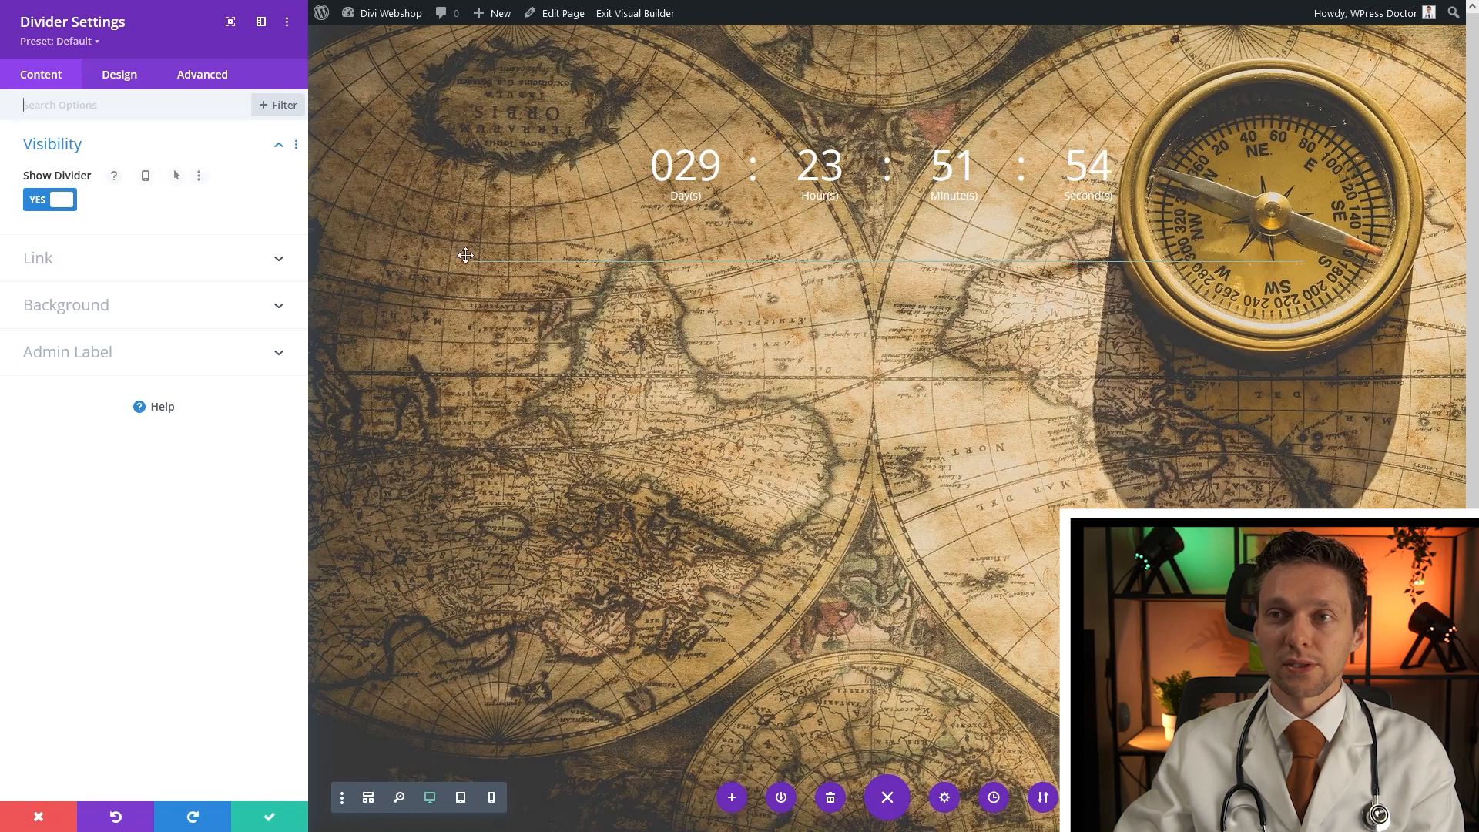
{"action": "left_click", "coordinate": [120, 77]}
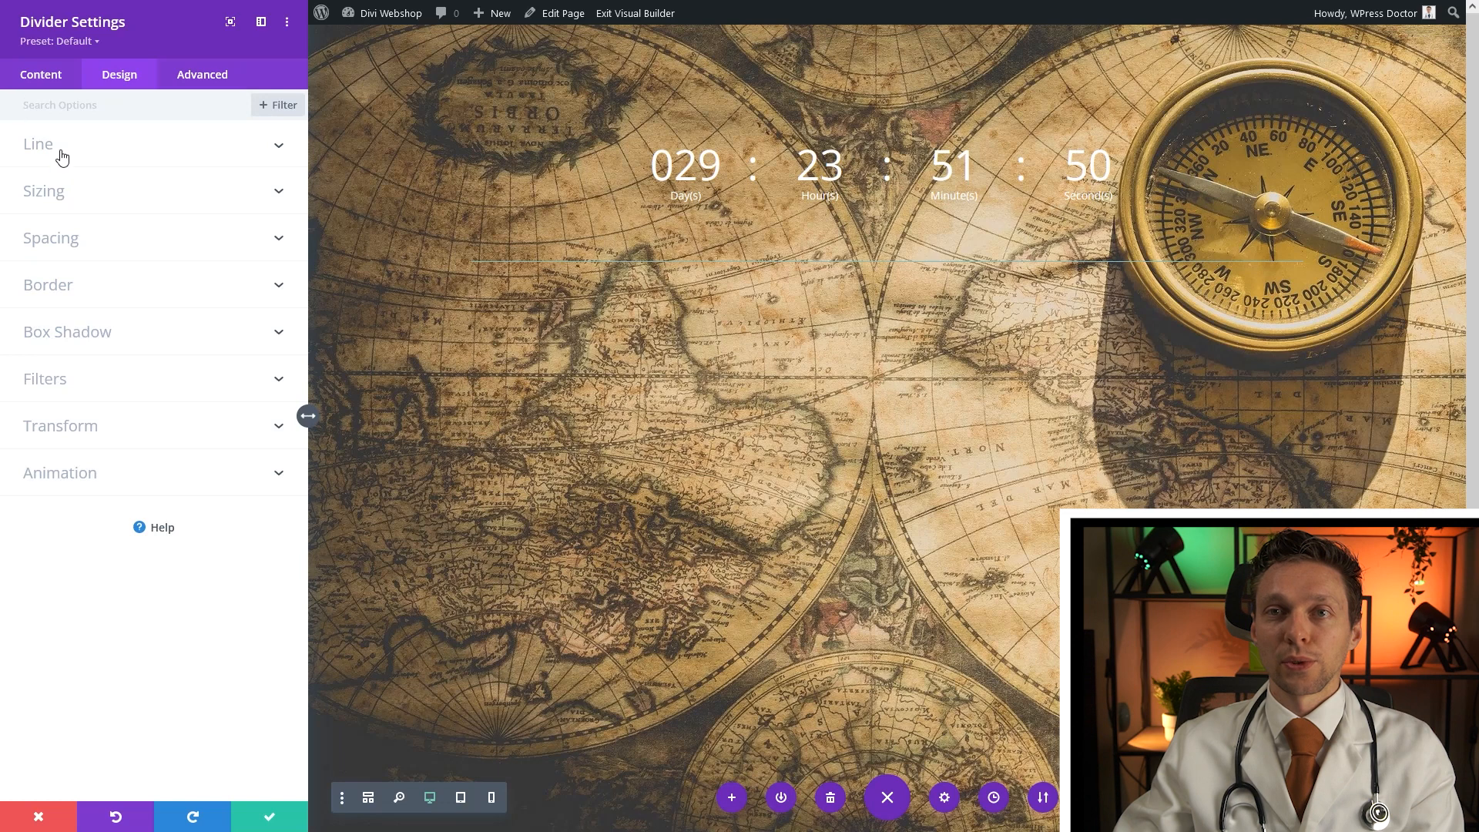
{"action": "left_click", "coordinate": [61, 154]}
{"action": "left_click", "coordinate": [102, 221]}
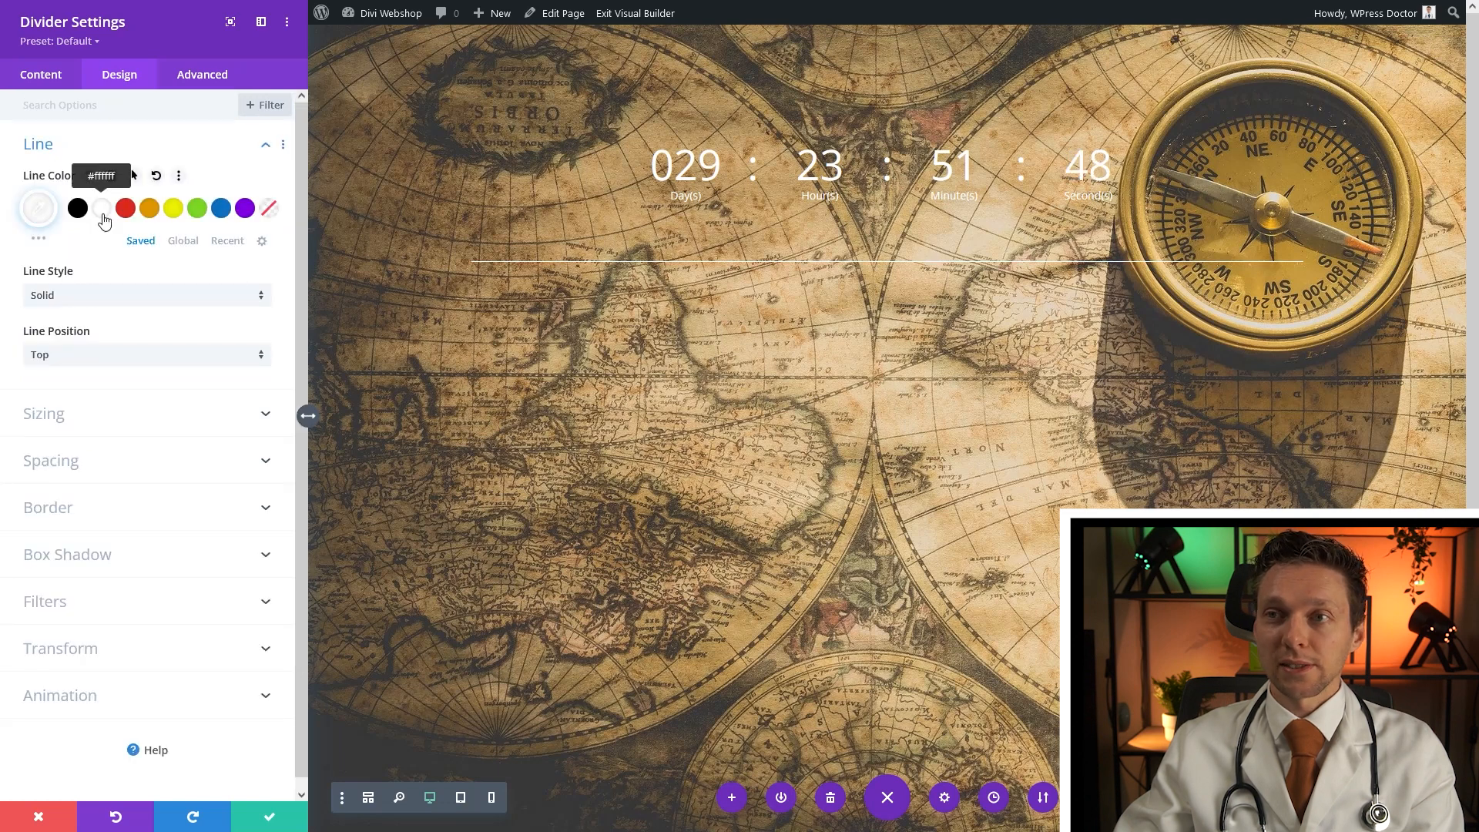
{"action": "left_click", "coordinate": [108, 297]}
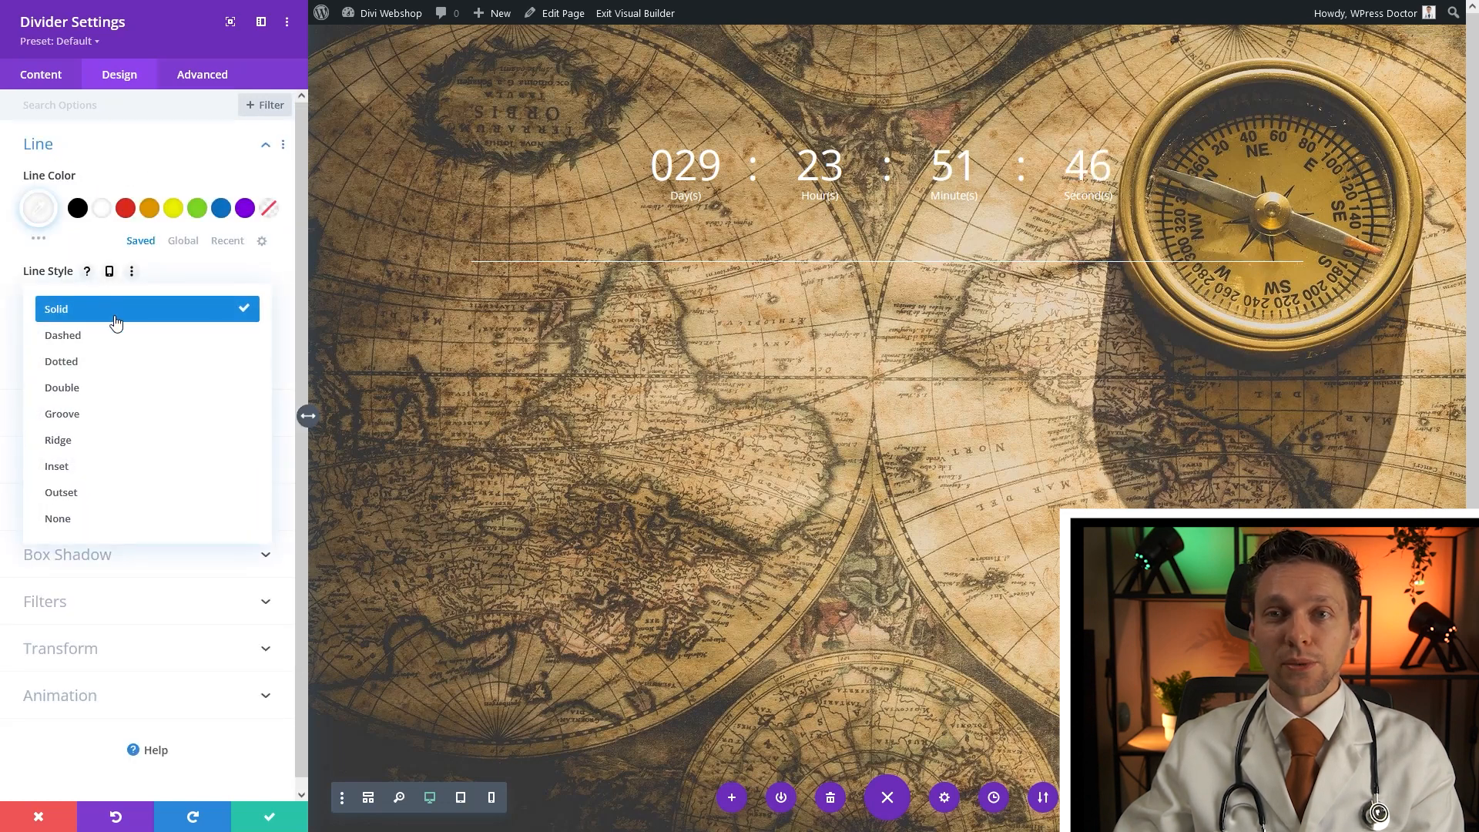
{"action": "left_click", "coordinate": [102, 387]}
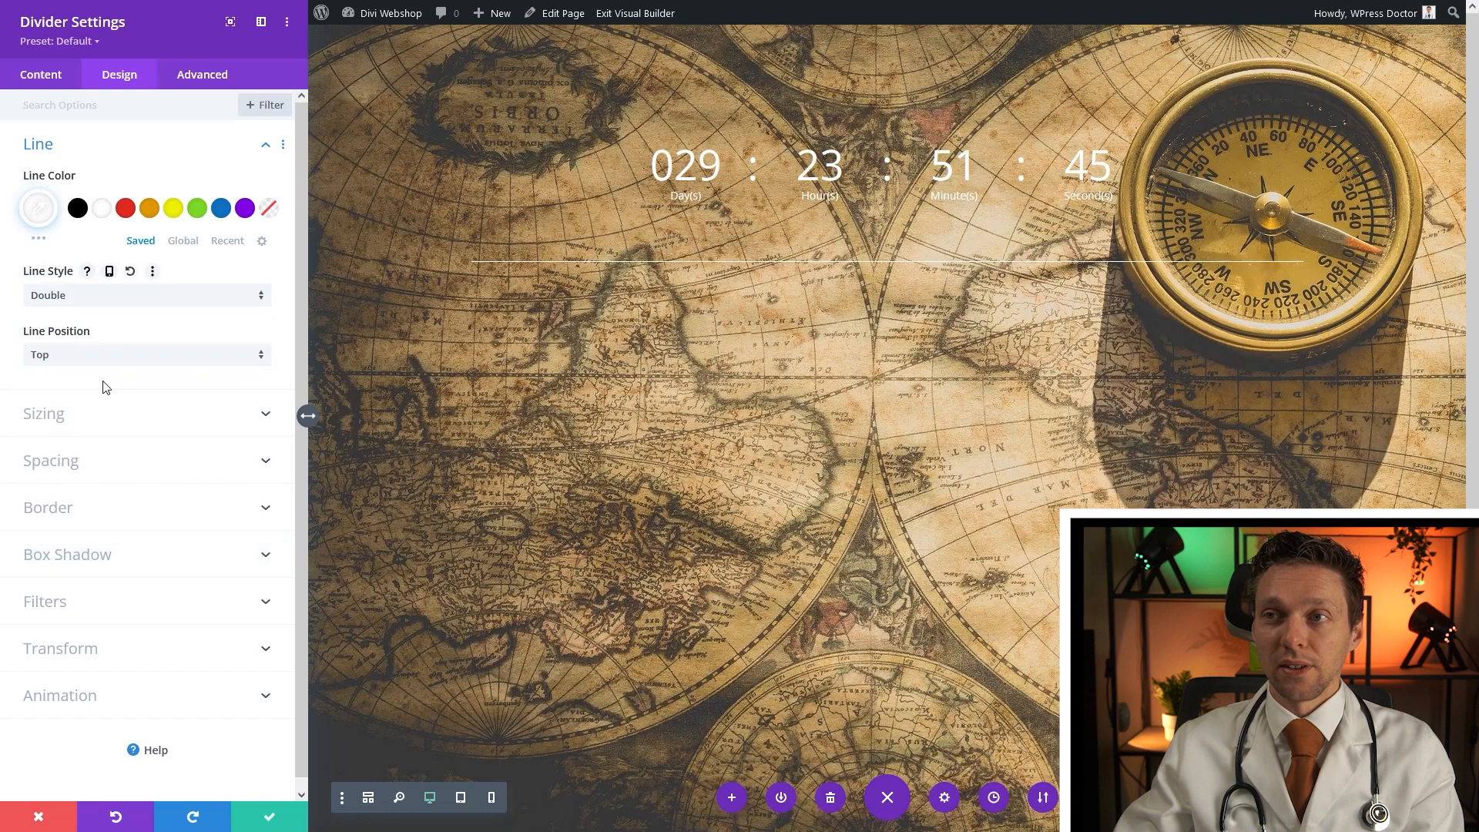
Increase the divider weight to 10px and save the divider settings
{"action": "left_click", "coordinate": [63, 419]}
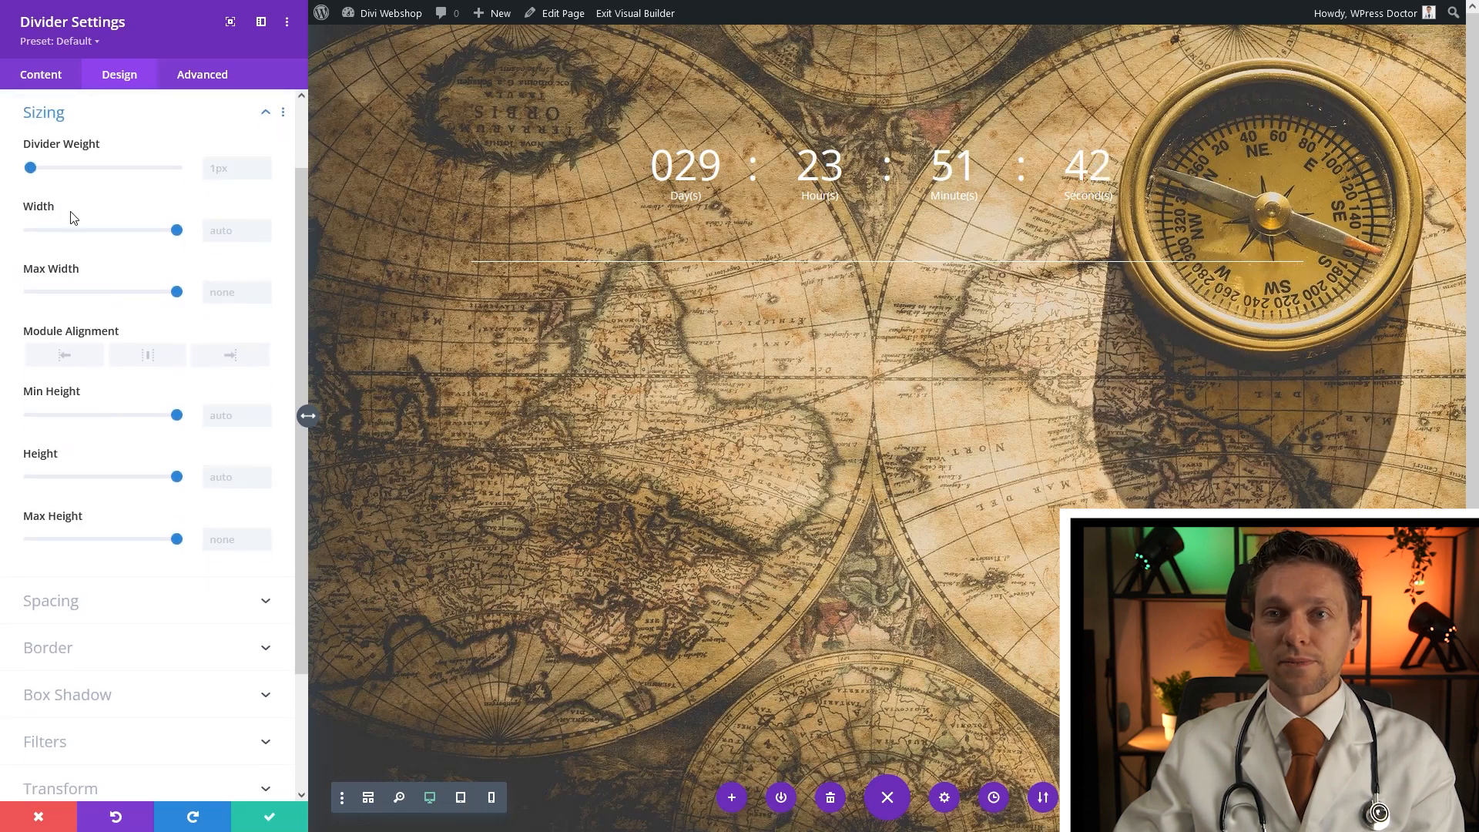
{"action": "left_click", "coordinate": [266, 164]}
{"action": "left_click", "coordinate": [266, 165]}
{"action": "left_click", "coordinate": [266, 165]}
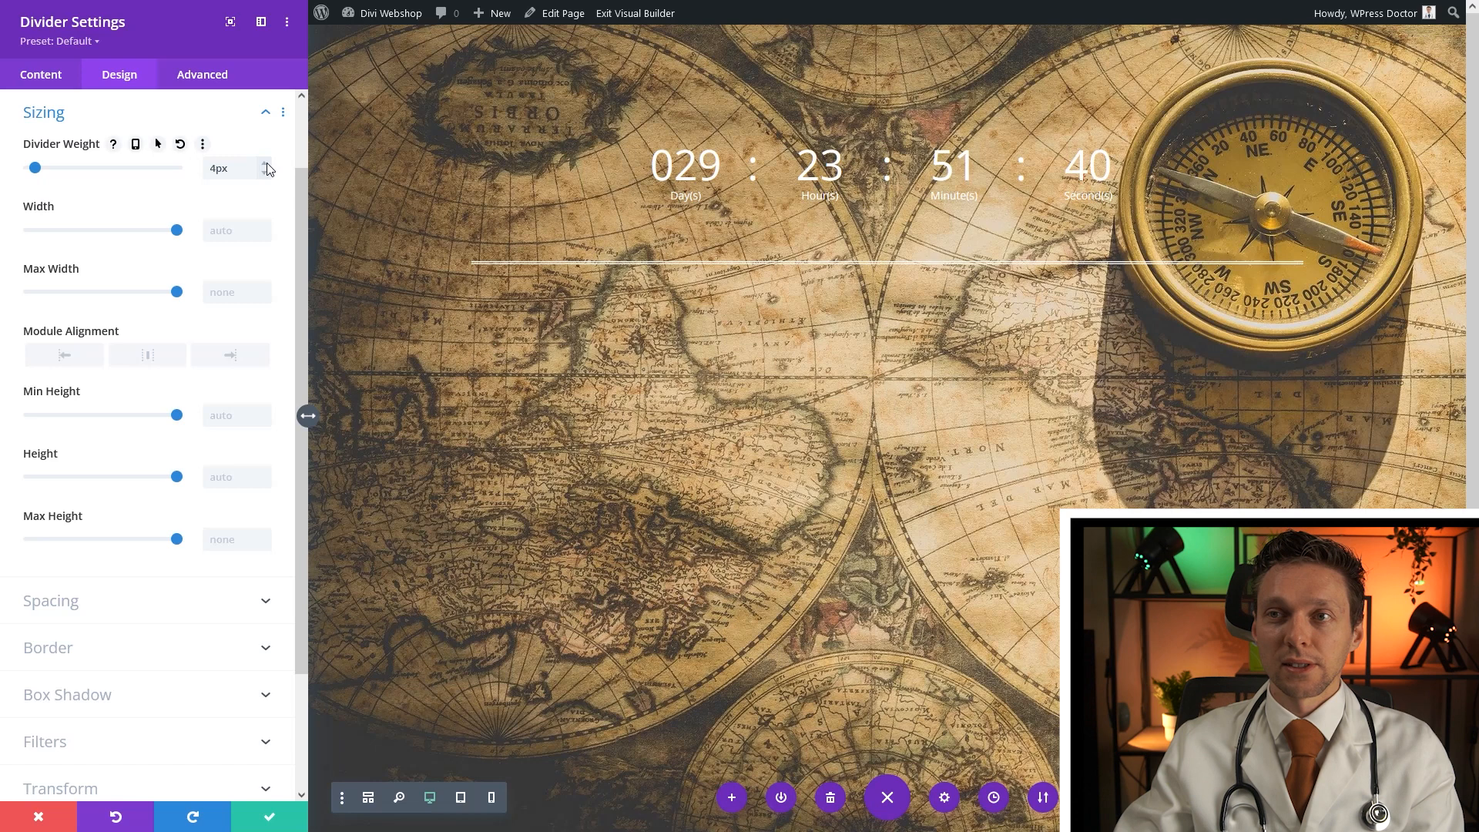
{"action": "left_click", "coordinate": [266, 165]}
{"action": "left_click", "coordinate": [266, 164]}
{"action": "left_click", "coordinate": [267, 165]}
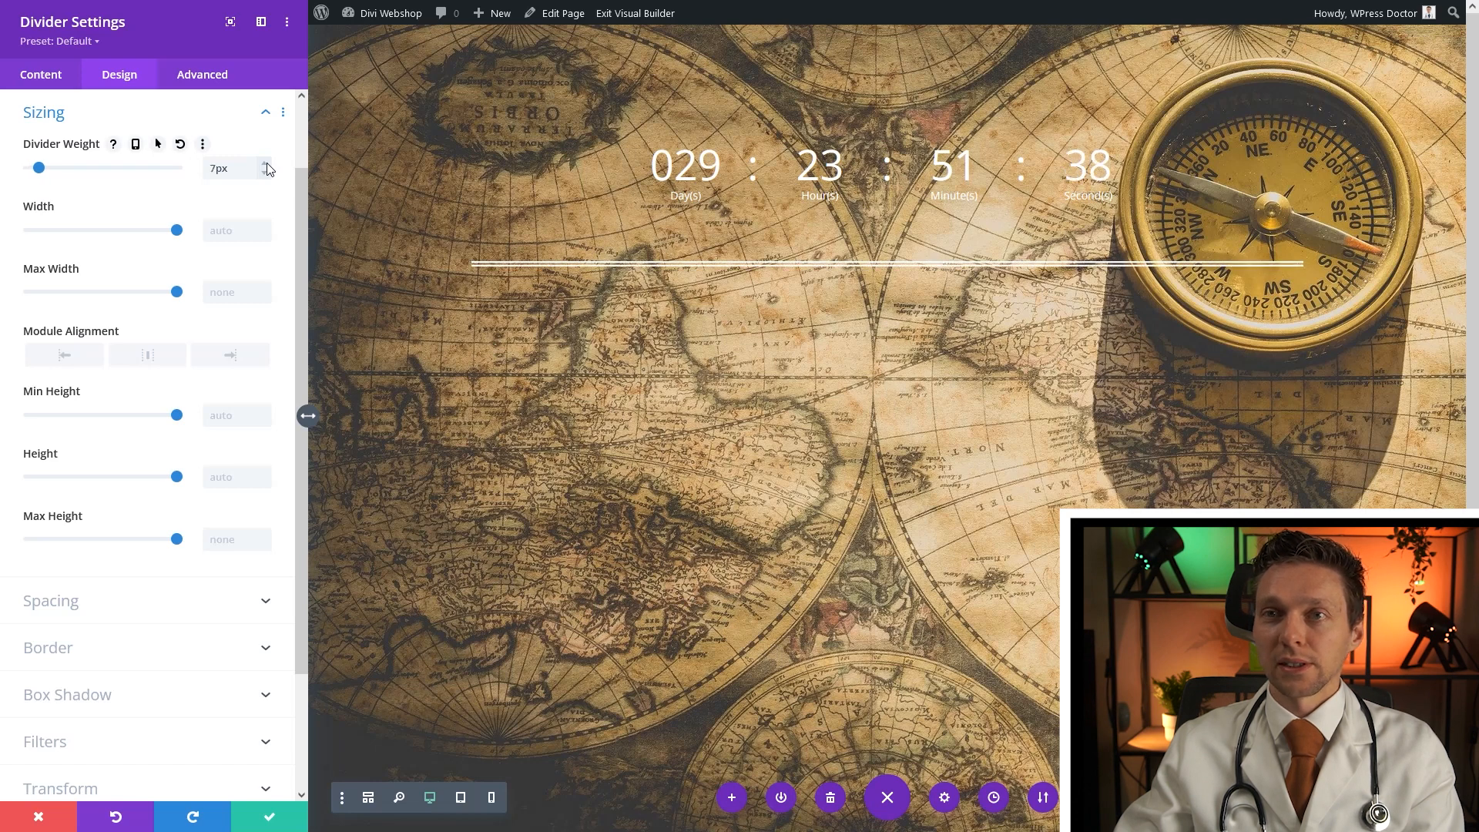
{"action": "left_click", "coordinate": [267, 165]}
{"action": "left_click", "coordinate": [267, 165]}
{"action": "left_click", "coordinate": [266, 165]}
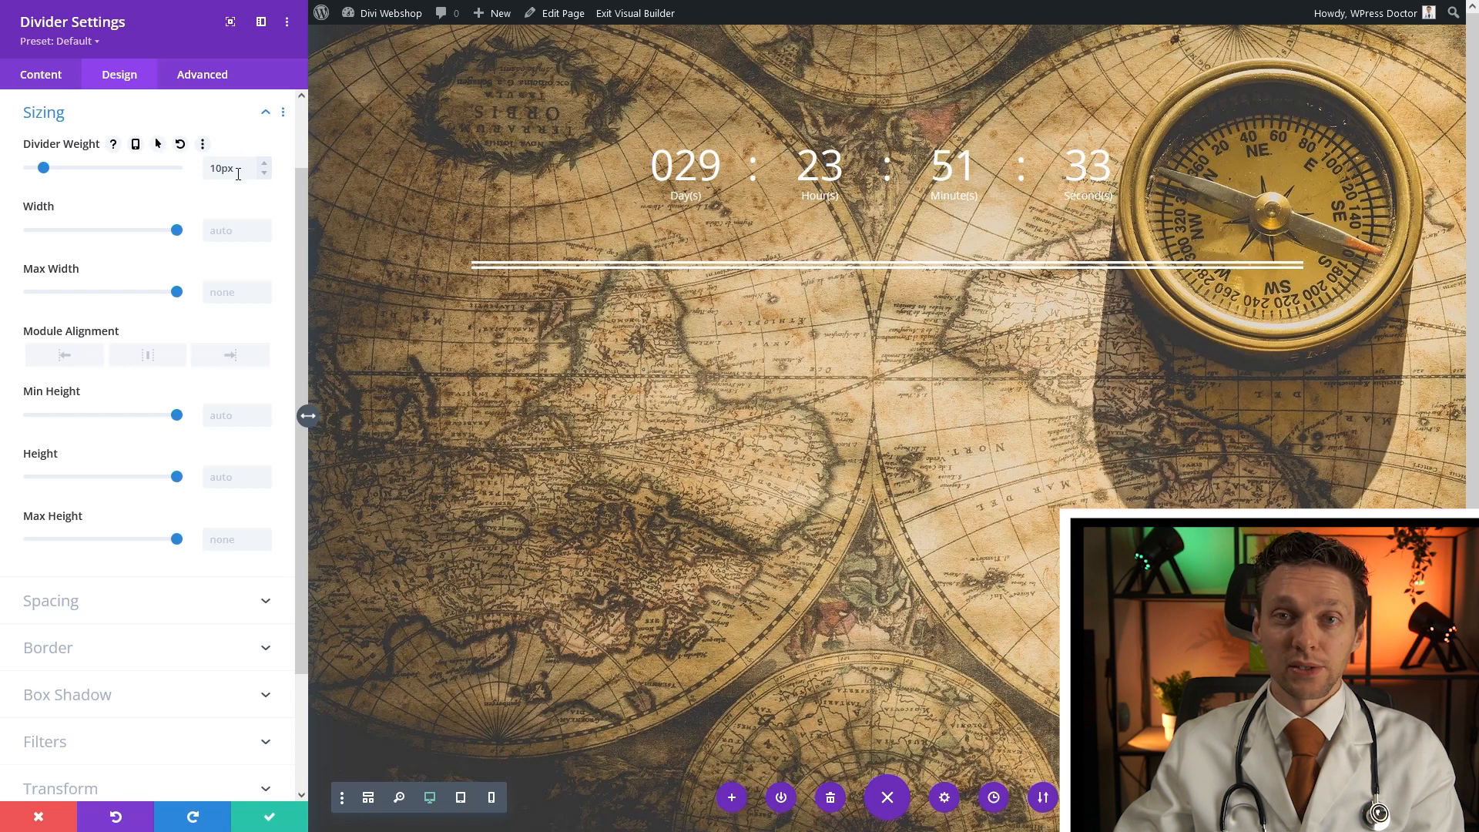
{"action": "left_click", "coordinate": [268, 819]}
Duplicate the divider and add a Text module between them that reads 'Coming Soon'
{"action": "mouse_move", "coordinate": [727, 276]}
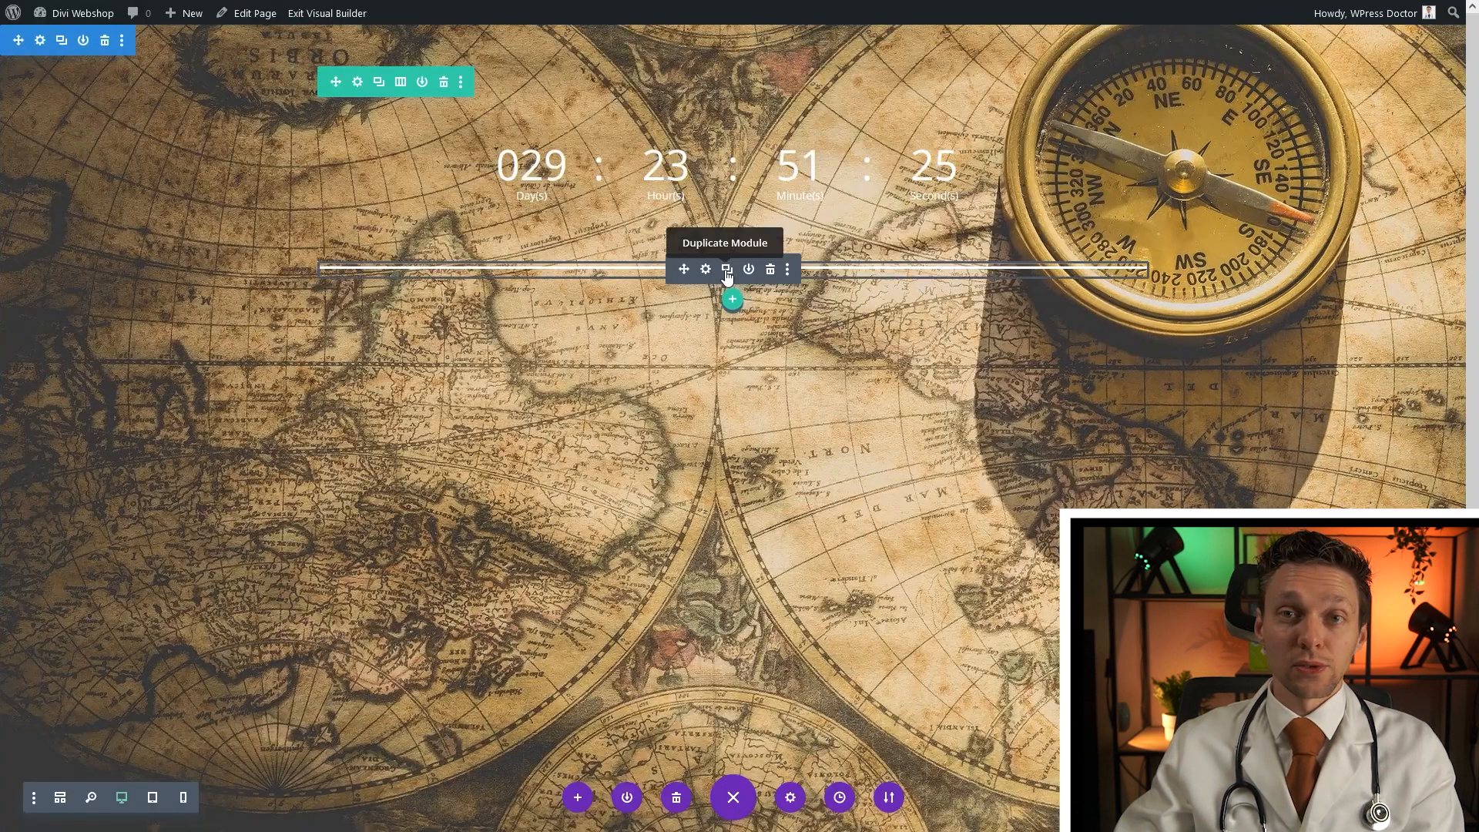
{"action": "left_click", "coordinate": [726, 271]}
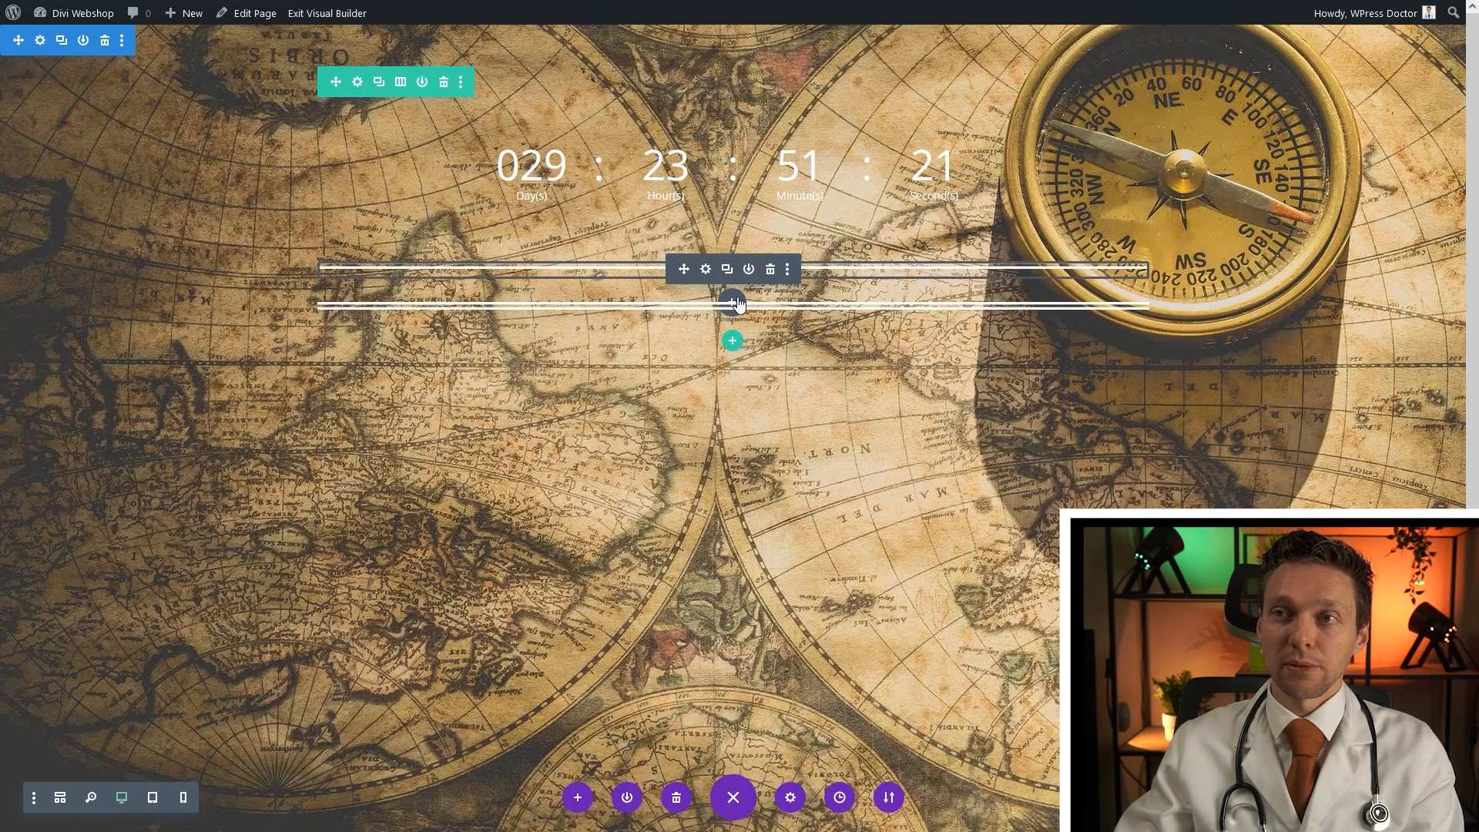
{"action": "left_click", "coordinate": [733, 304]}
{"action": "type", "text": "t"}
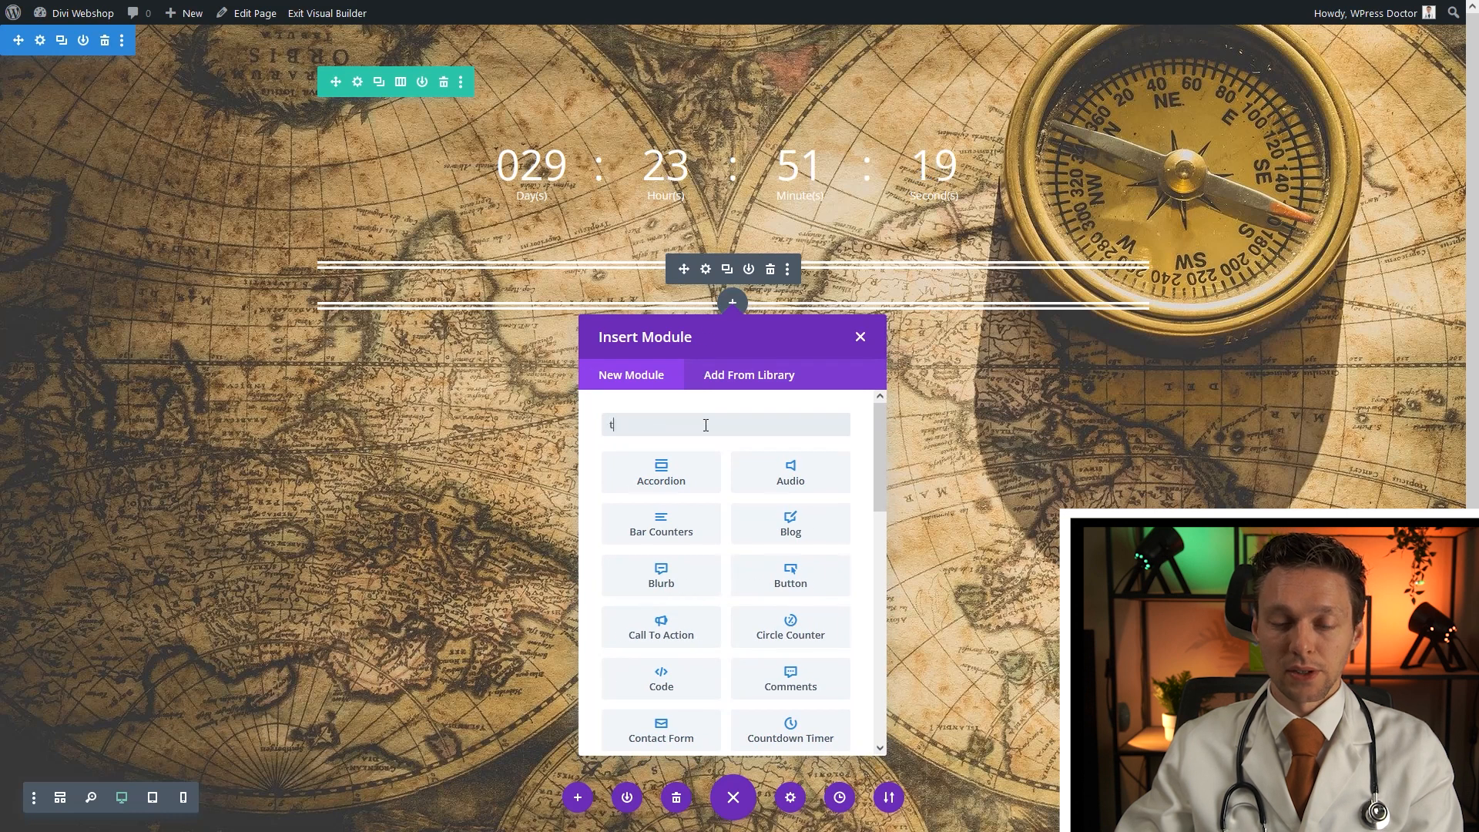
{"action": "type", "text": "ext"}
{"action": "left_click", "coordinate": [668, 489]}
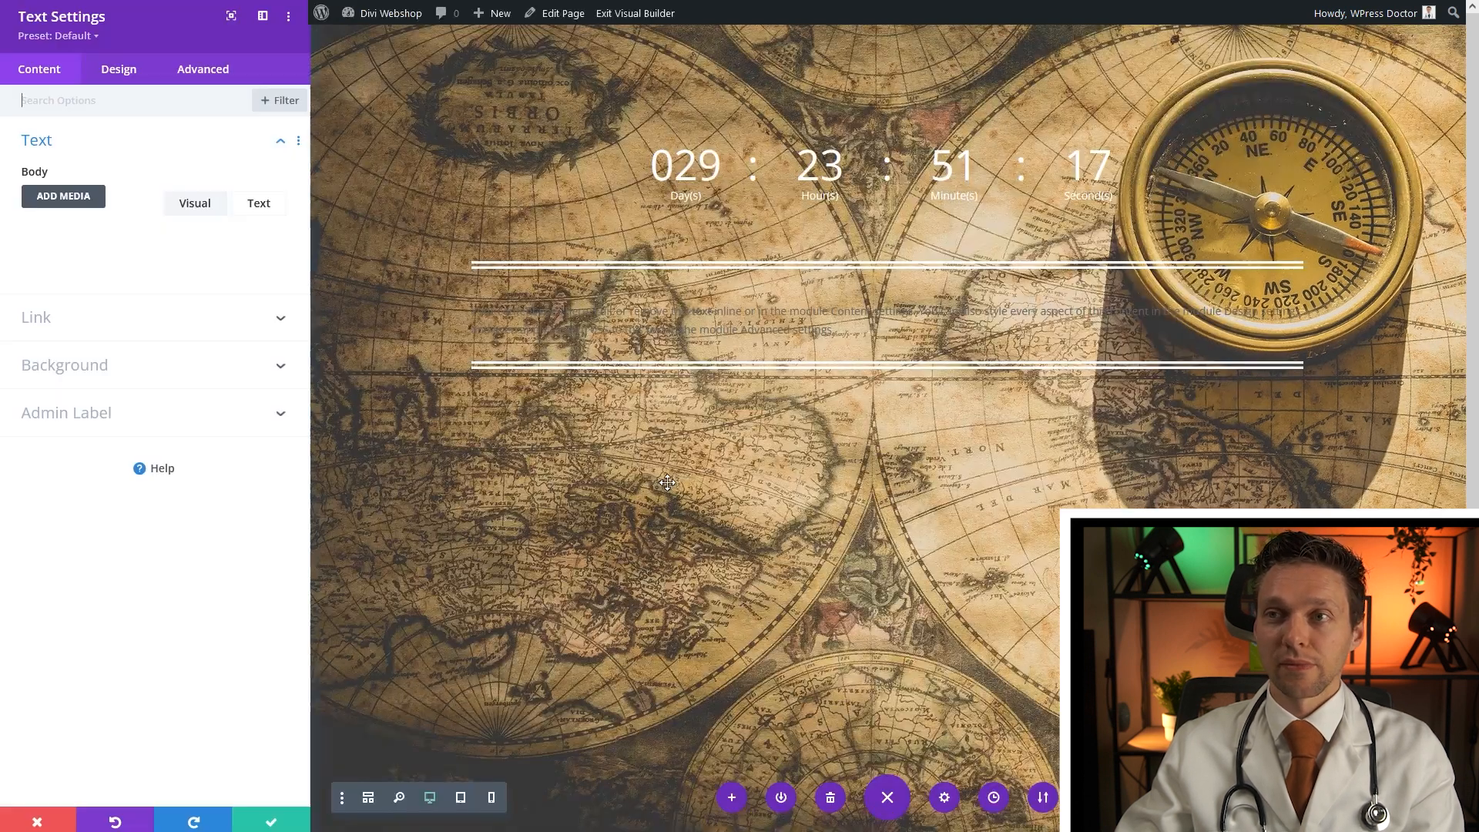
{"action": "triple_click", "coordinate": [182, 375]}
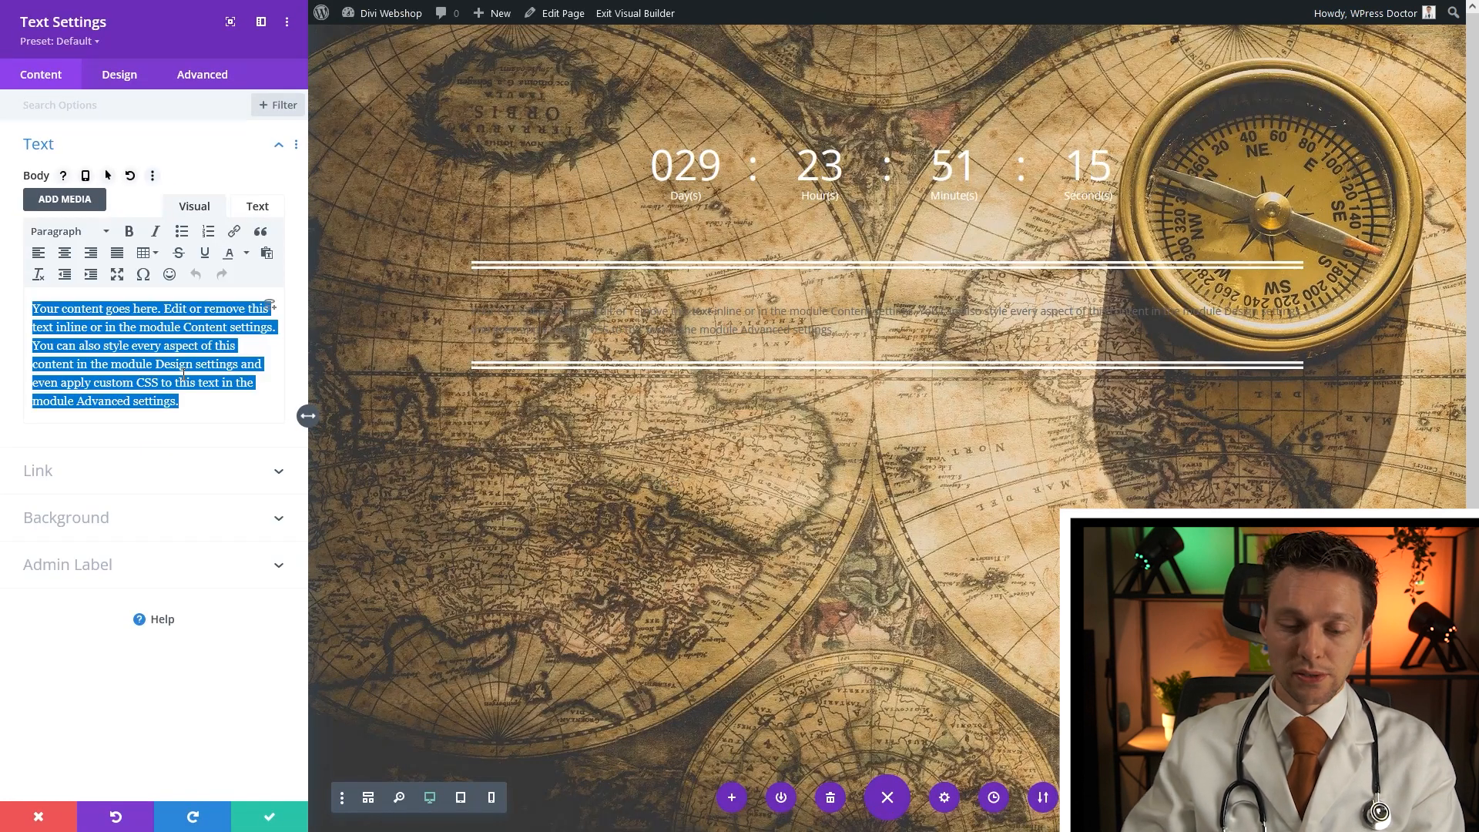
{"action": "type", "text": "Coming Soon"}
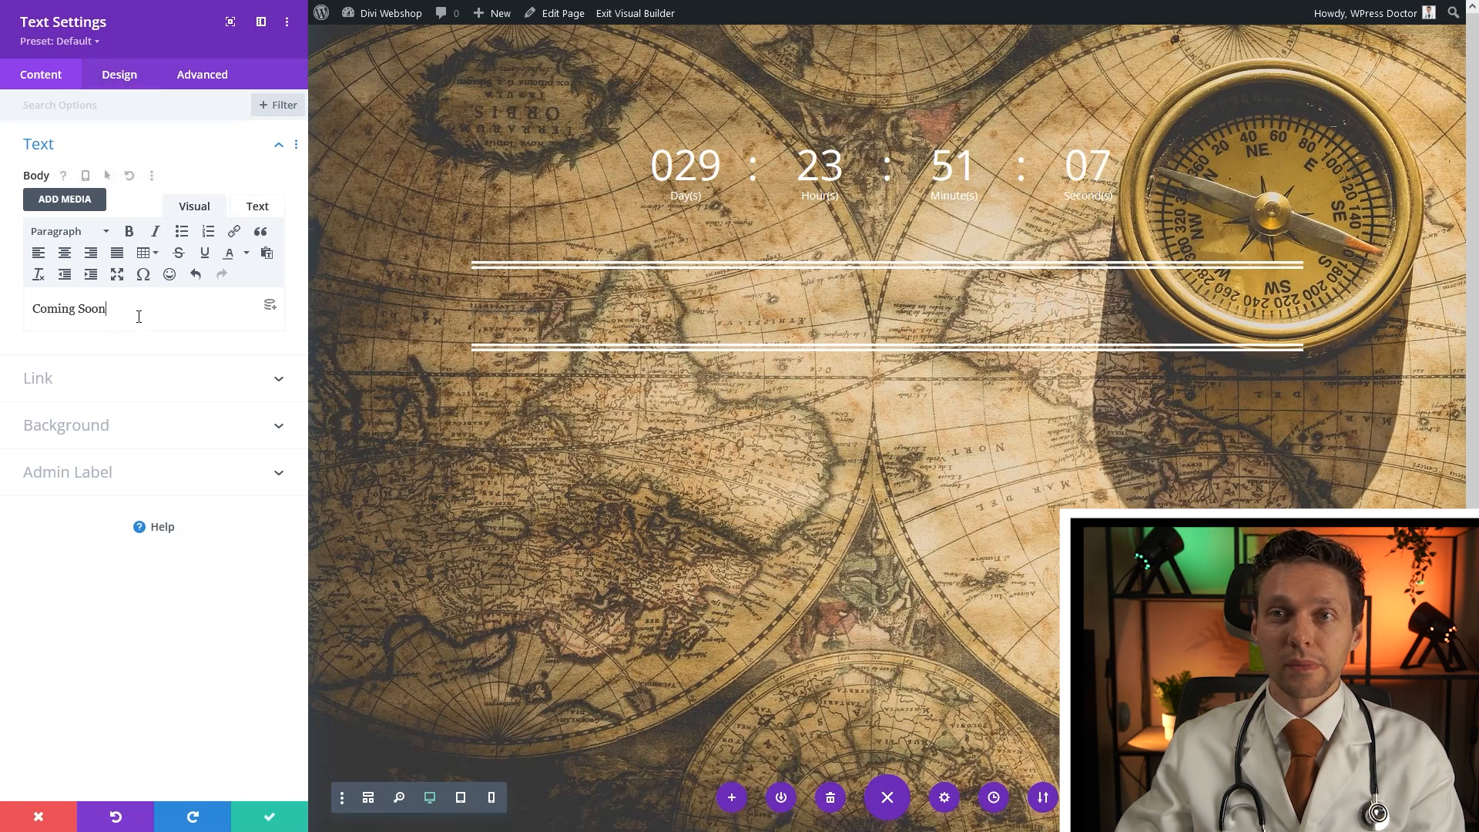
{"action": "left_click", "coordinate": [119, 76]}
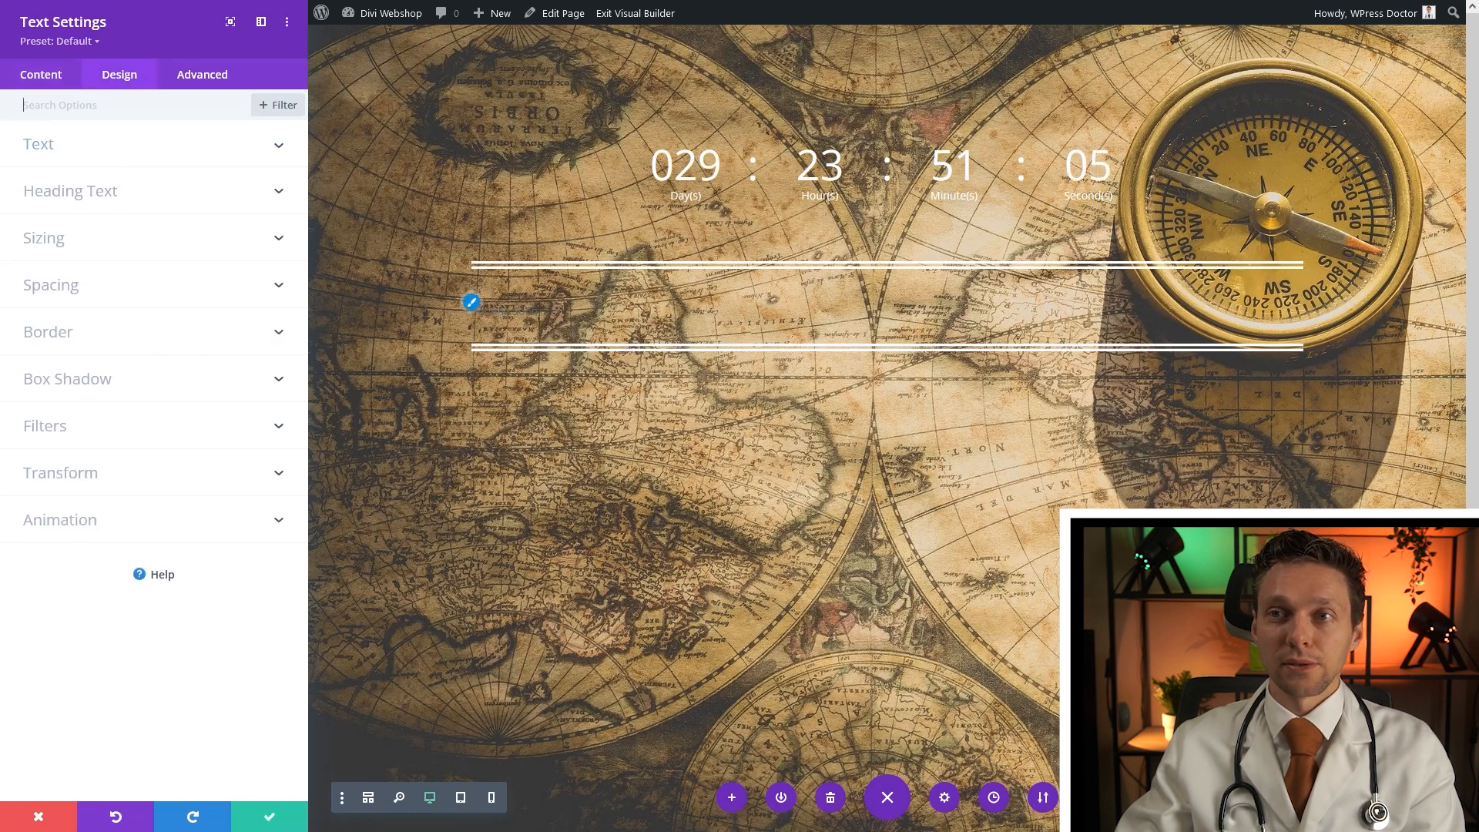
Make the Coming Soon text white, 60px in size, and centre-aligned
{"action": "left_click", "coordinate": [470, 302]}
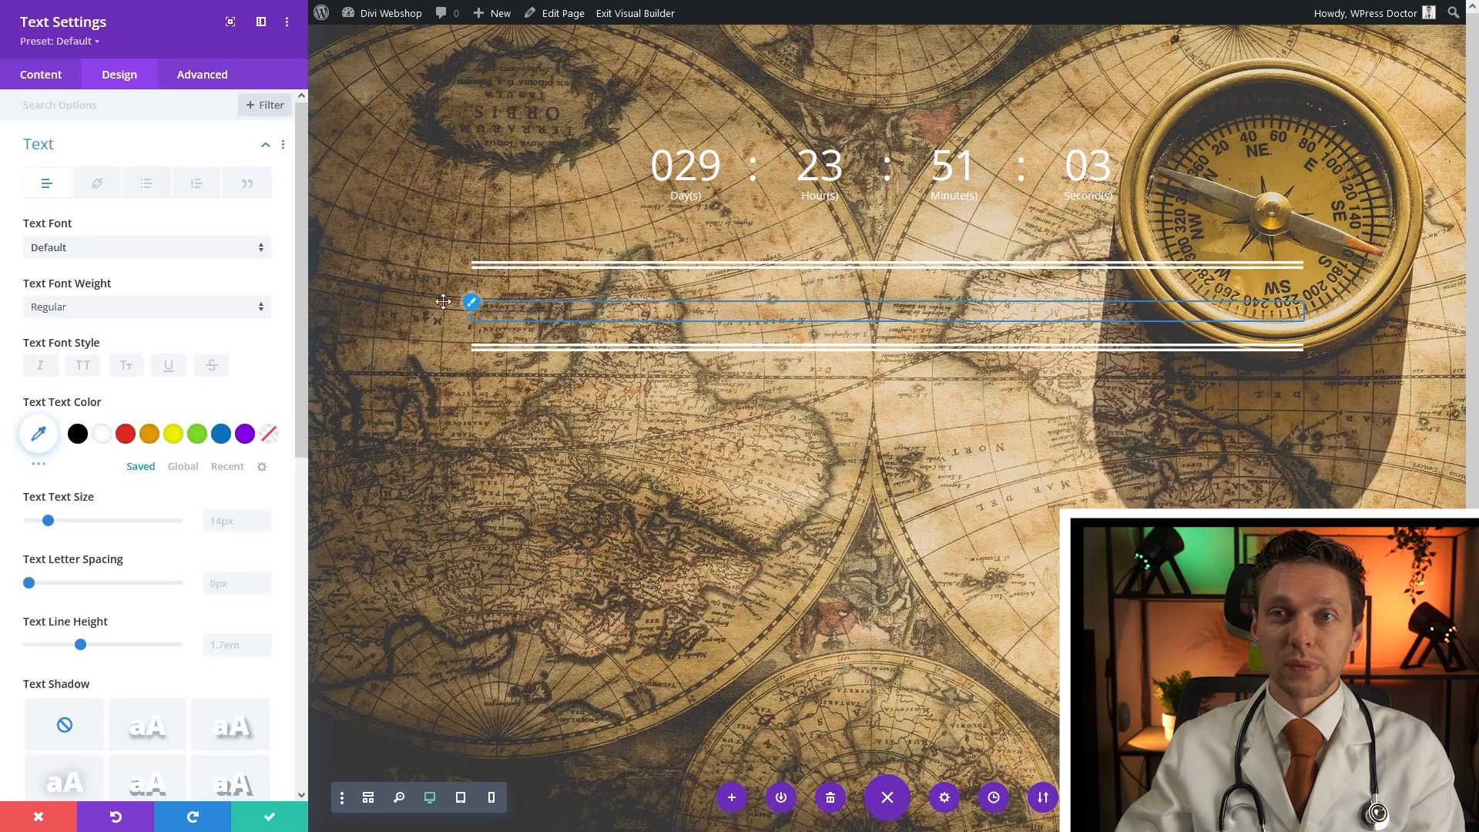
{"action": "left_click", "coordinate": [103, 434]}
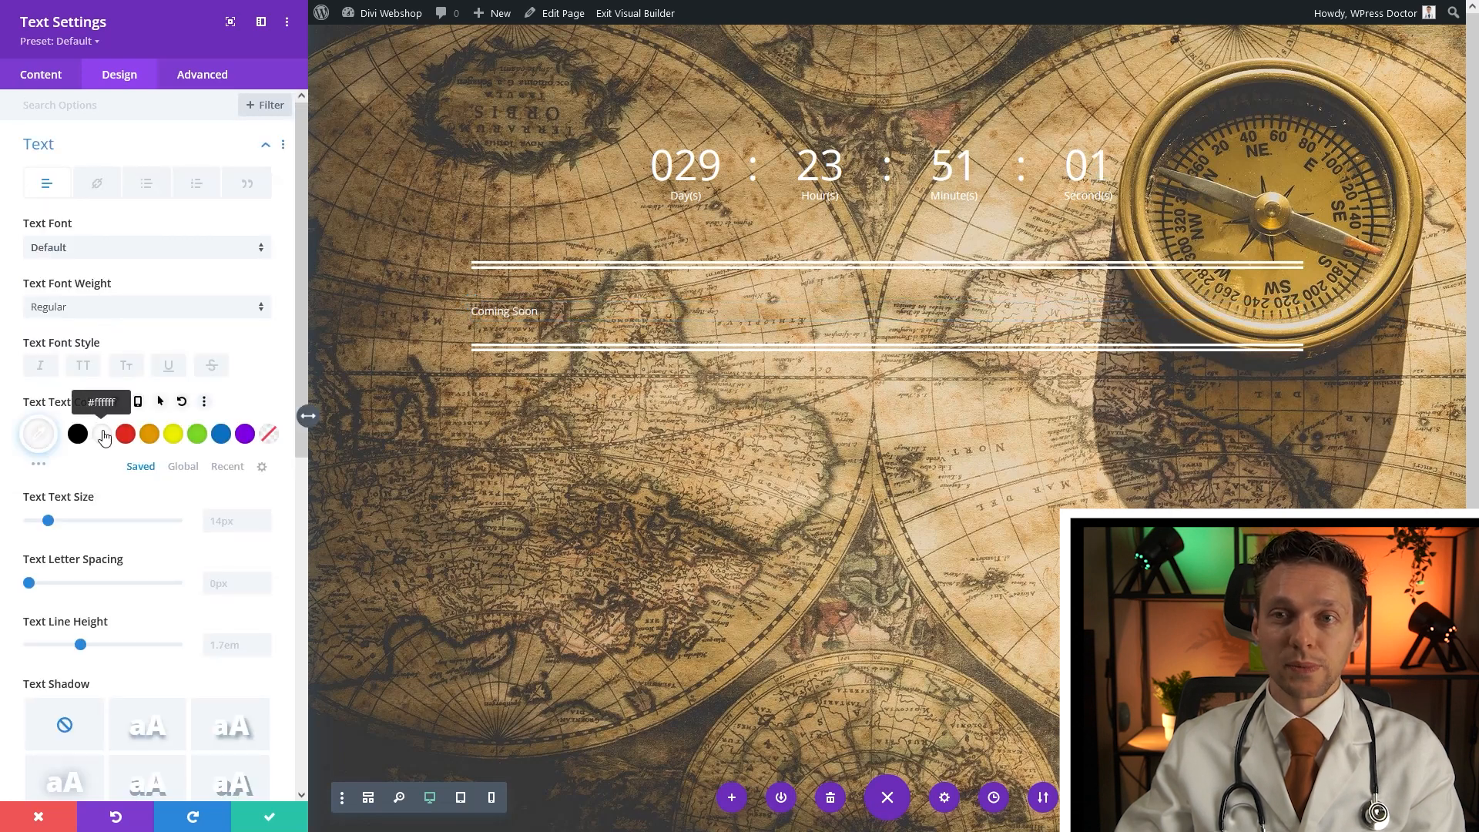
{"action": "left_click", "coordinate": [262, 518]}
{"action": "type", "text": "60"}
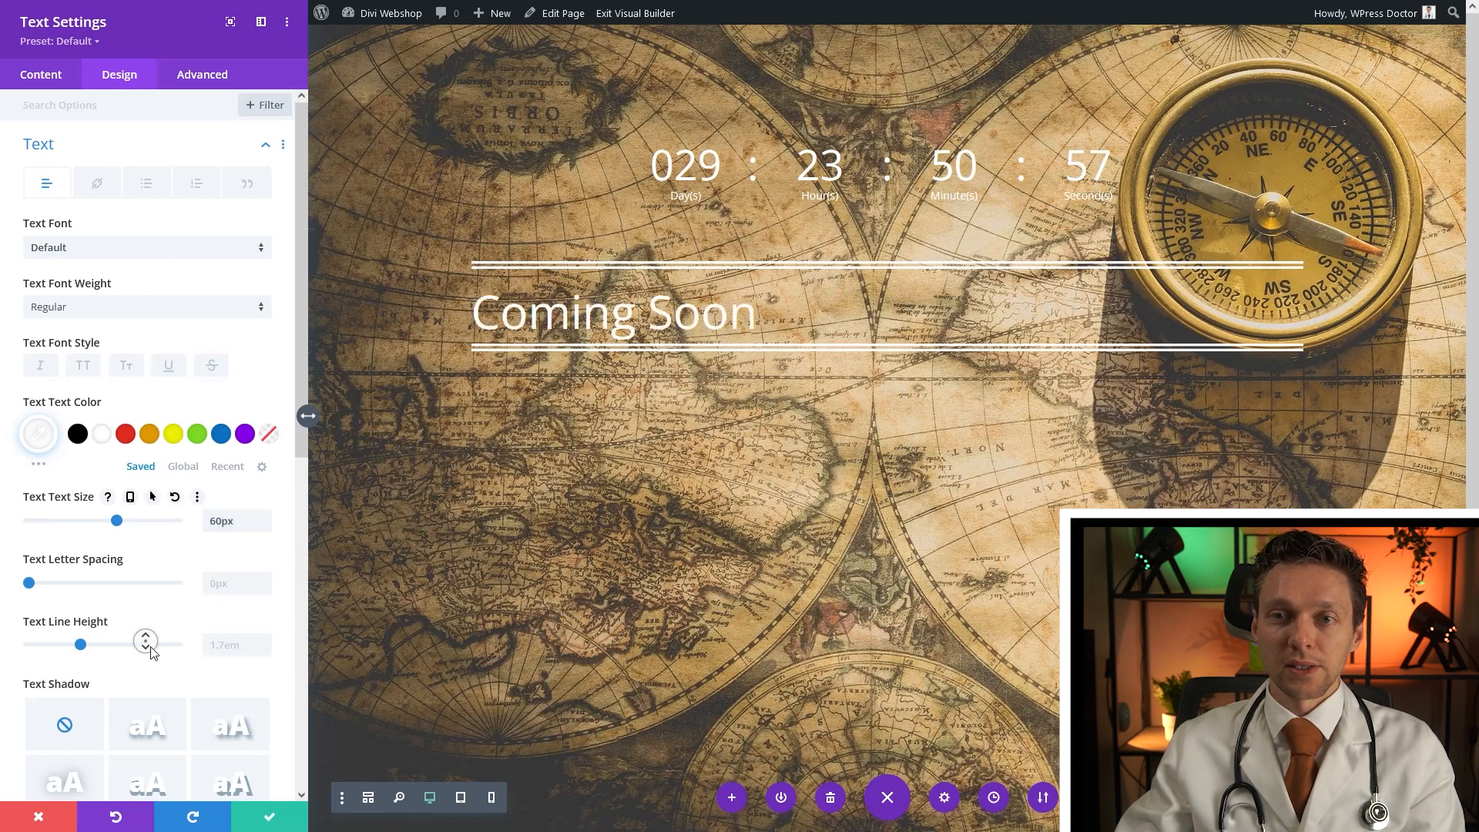
{"action": "scroll", "coordinate": [145, 639], "scroll_direction": "down", "scroll_amount": 5}
{"action": "left_click", "coordinate": [109, 673]}
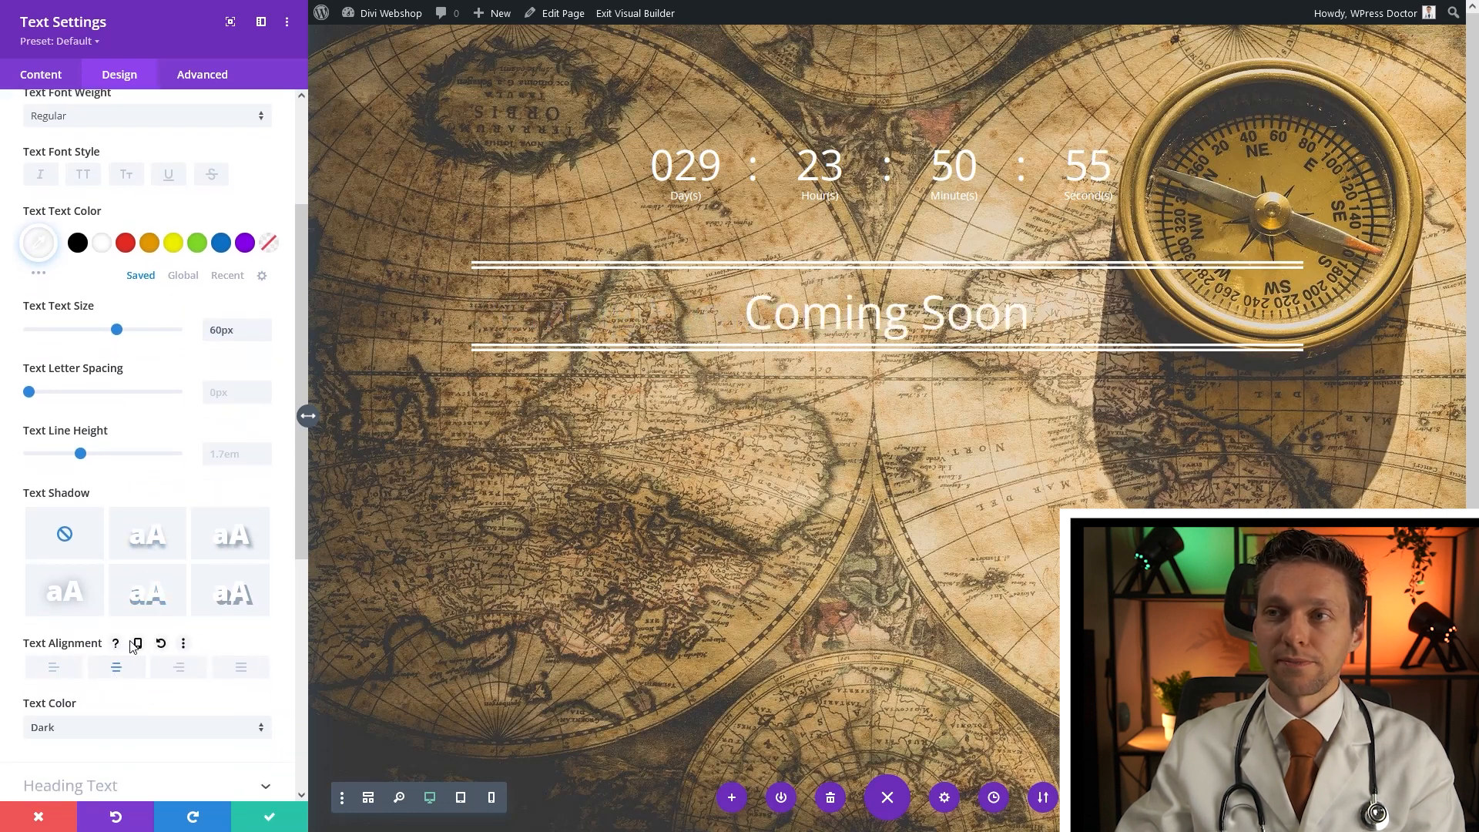
{"action": "scroll", "coordinate": [160, 201], "scroll_direction": "up", "scroll_amount": 3}
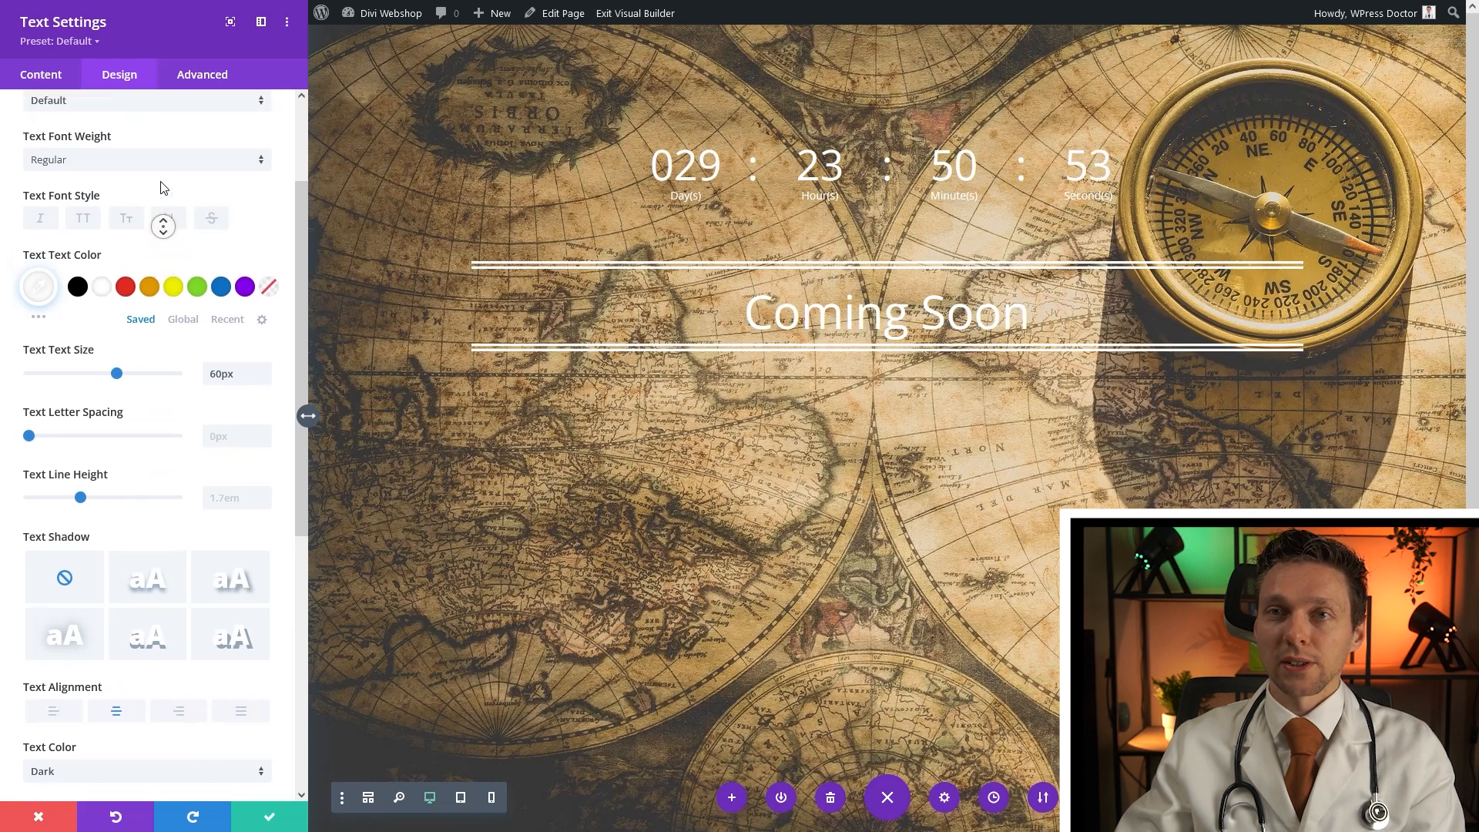
Switch the text to the Nunito font and make it uppercase
{"action": "left_click", "coordinate": [106, 248]}
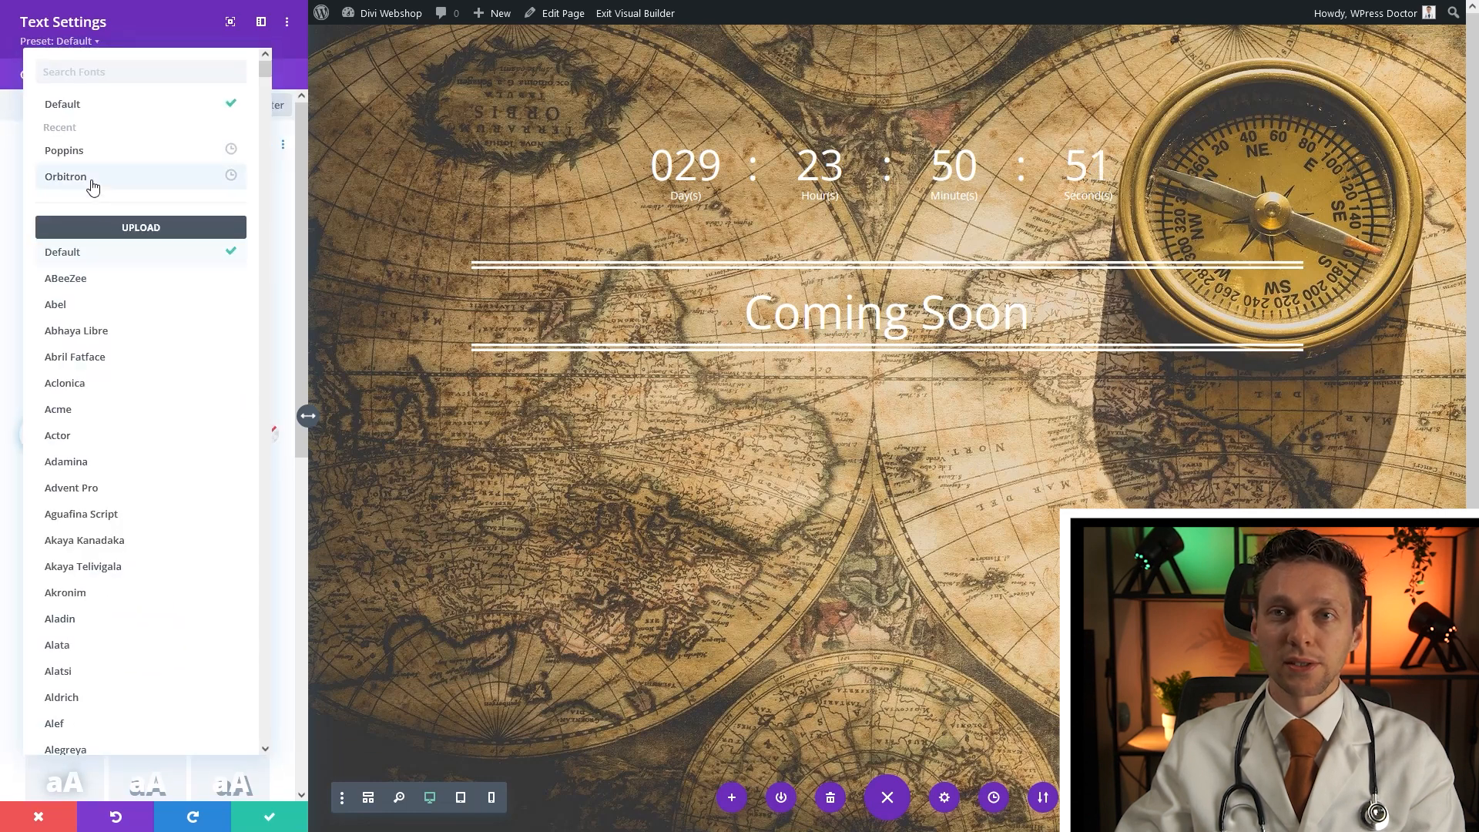
{"action": "left_click", "coordinate": [75, 76]}
{"action": "type", "text": "nun"}
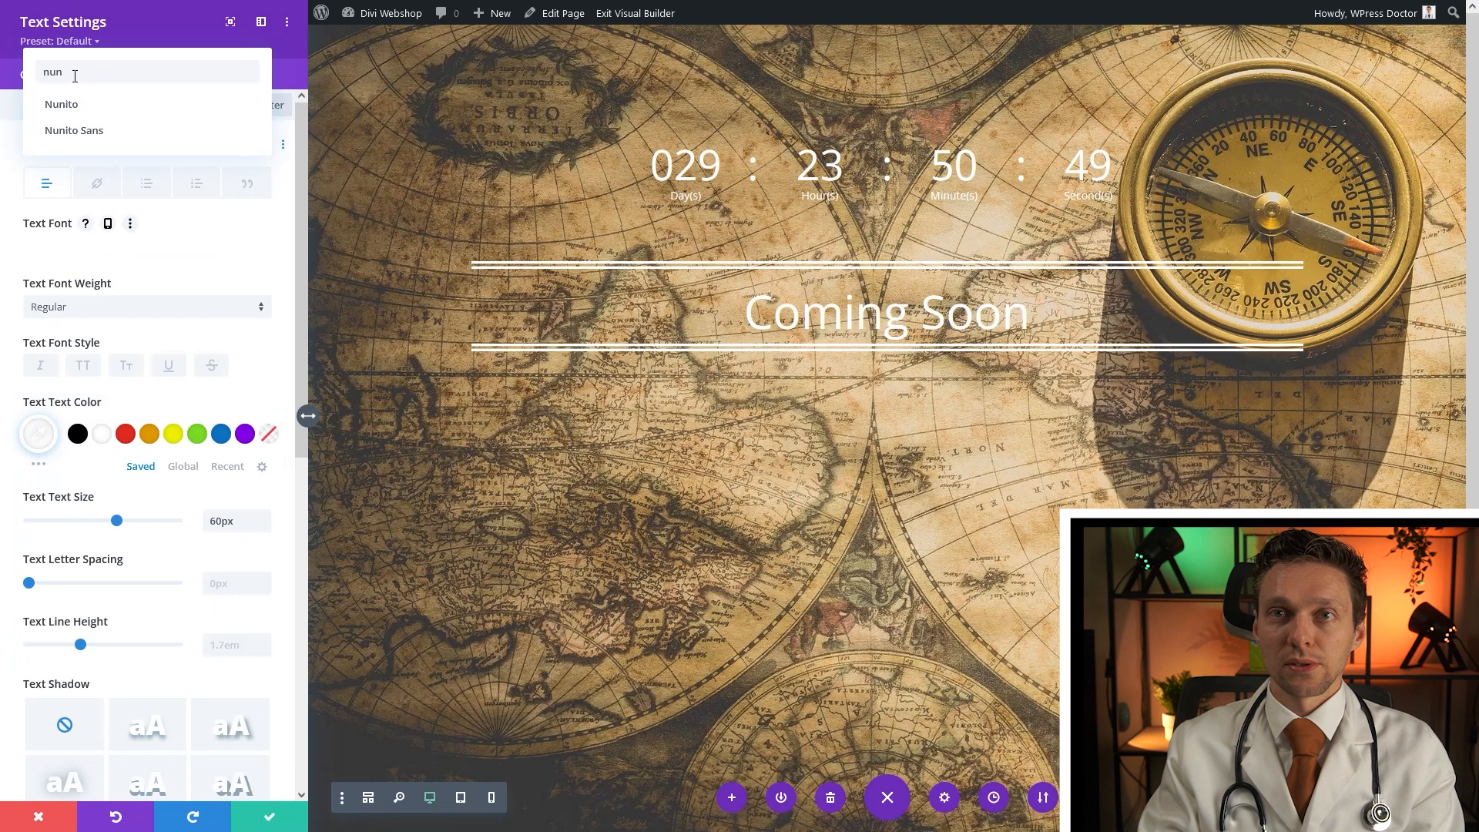
{"action": "left_click", "coordinate": [95, 107]}
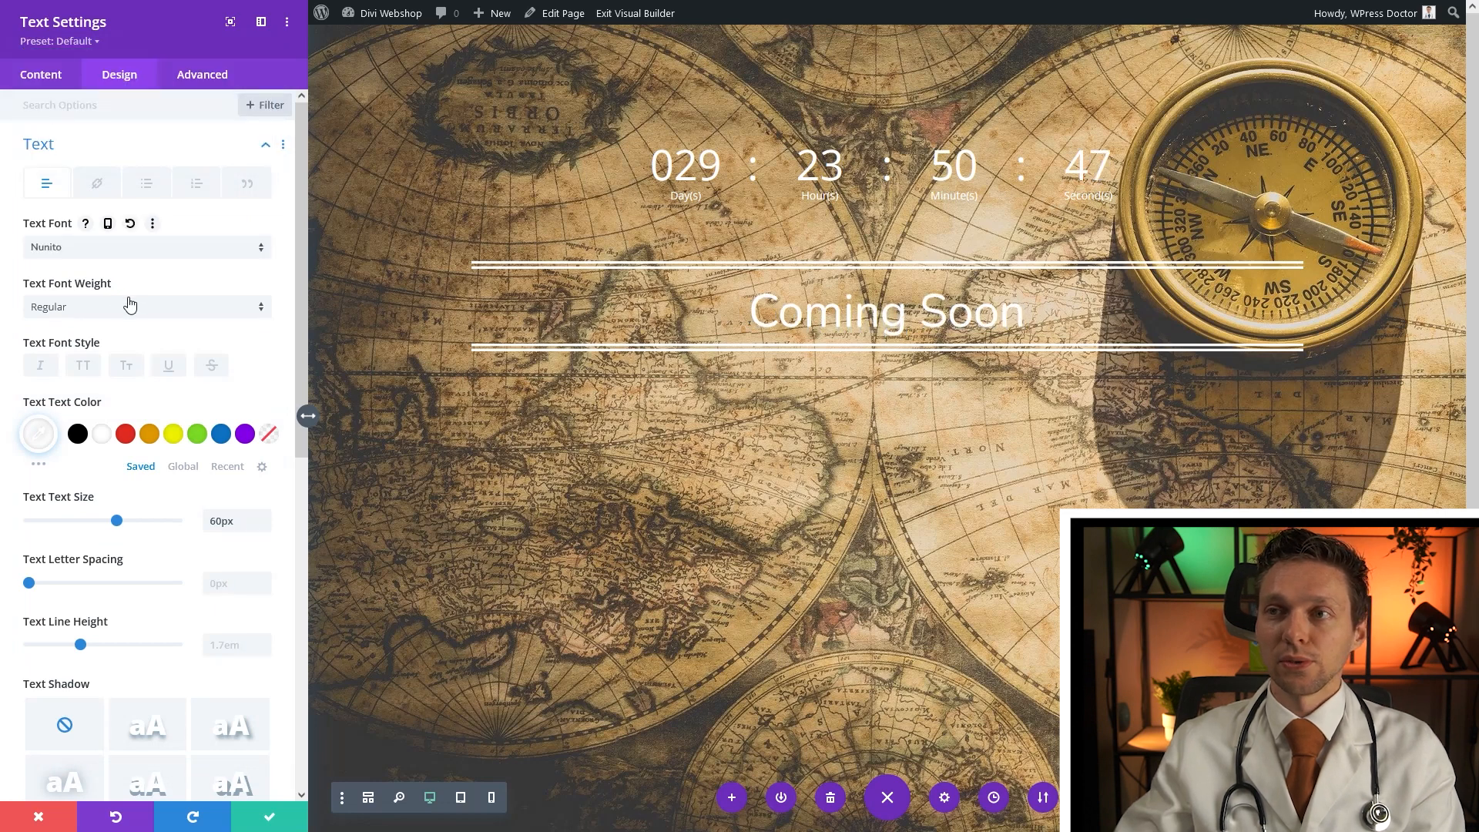
{"action": "left_click", "coordinate": [83, 367]}
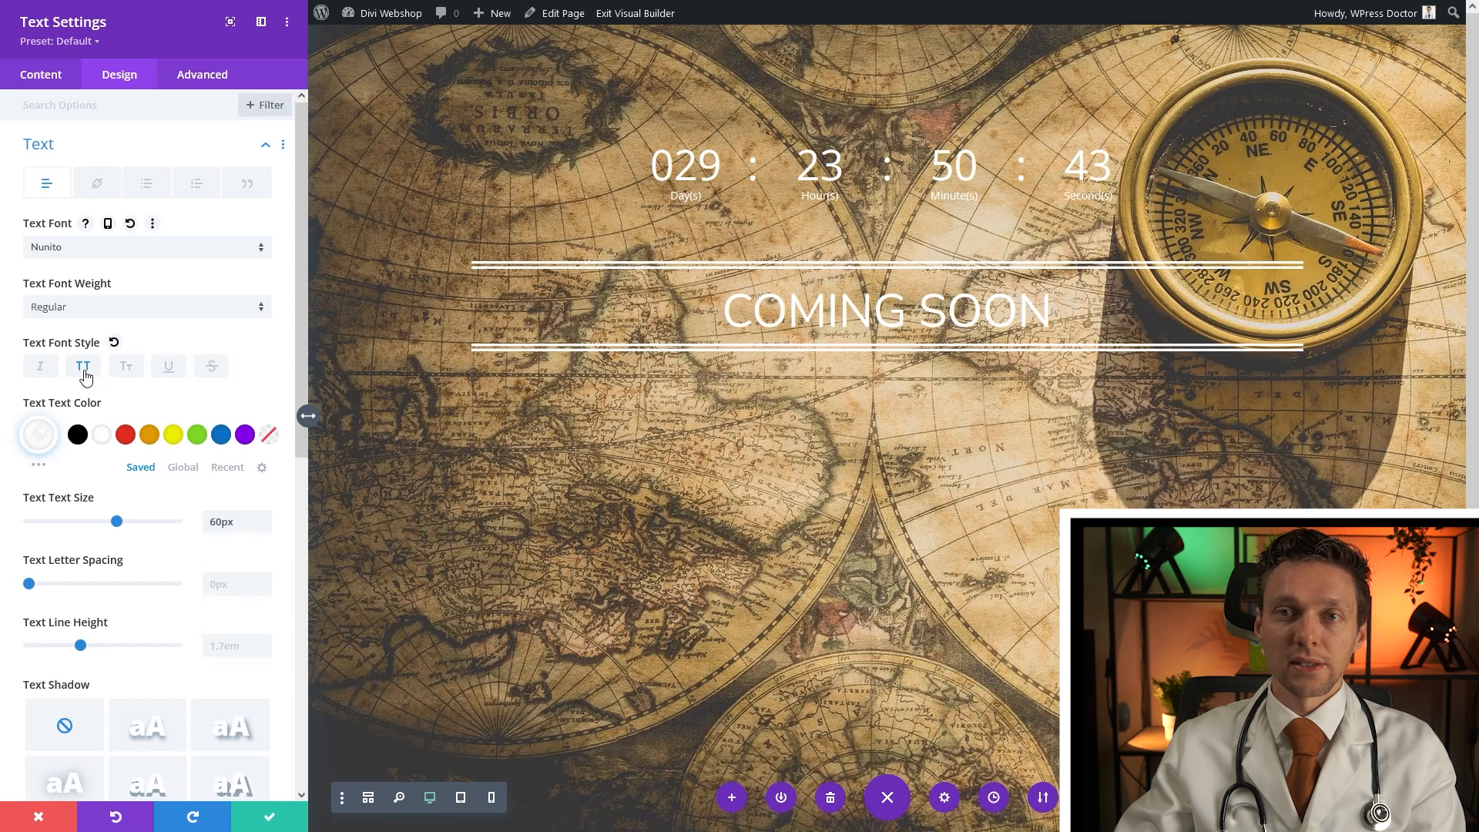
Give the Coming Soon text module 1vw of bottom padding and save it
{"action": "left_click", "coordinate": [271, 817]}
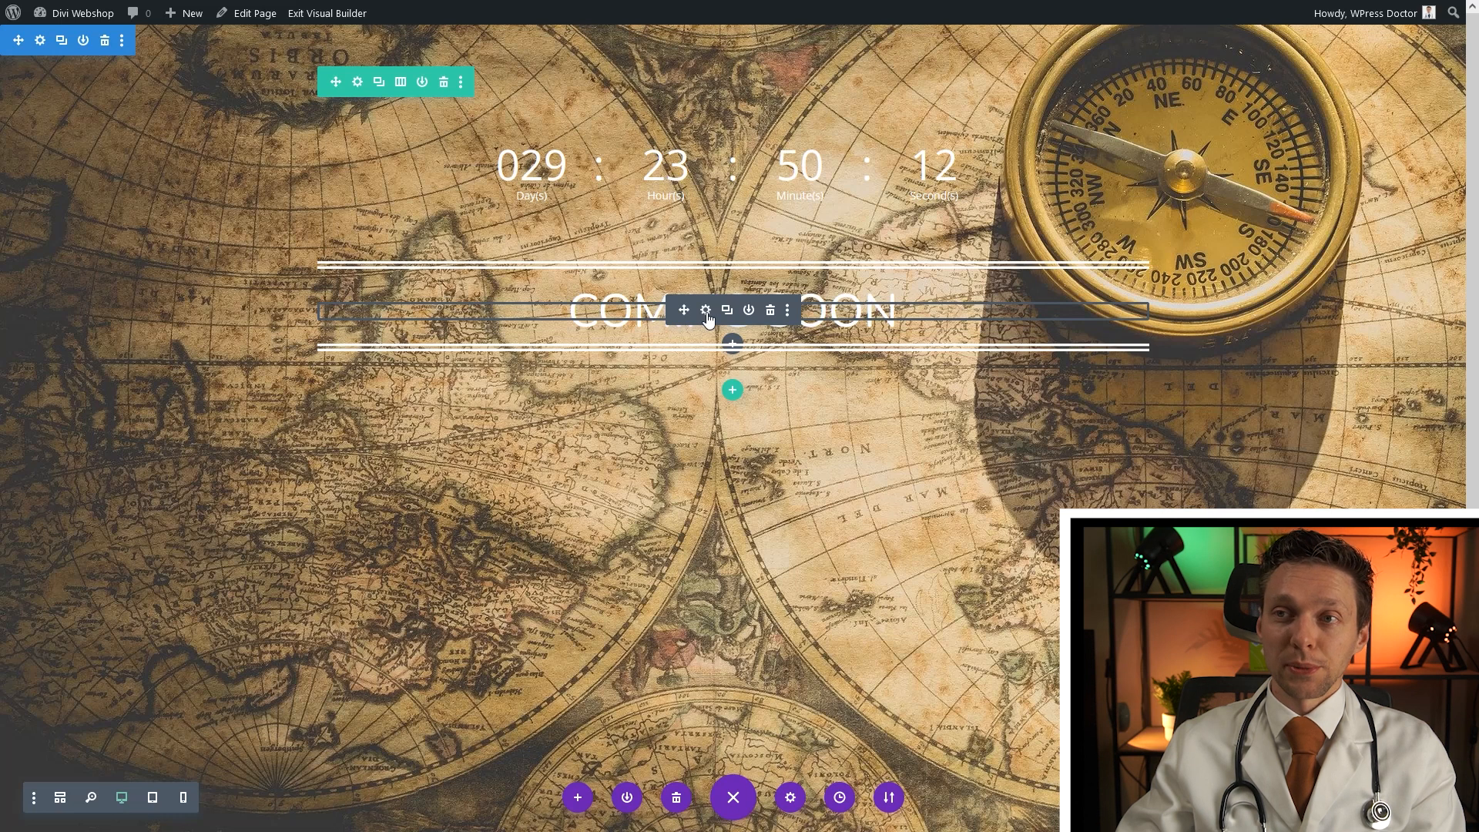
{"action": "left_click", "coordinate": [706, 311]}
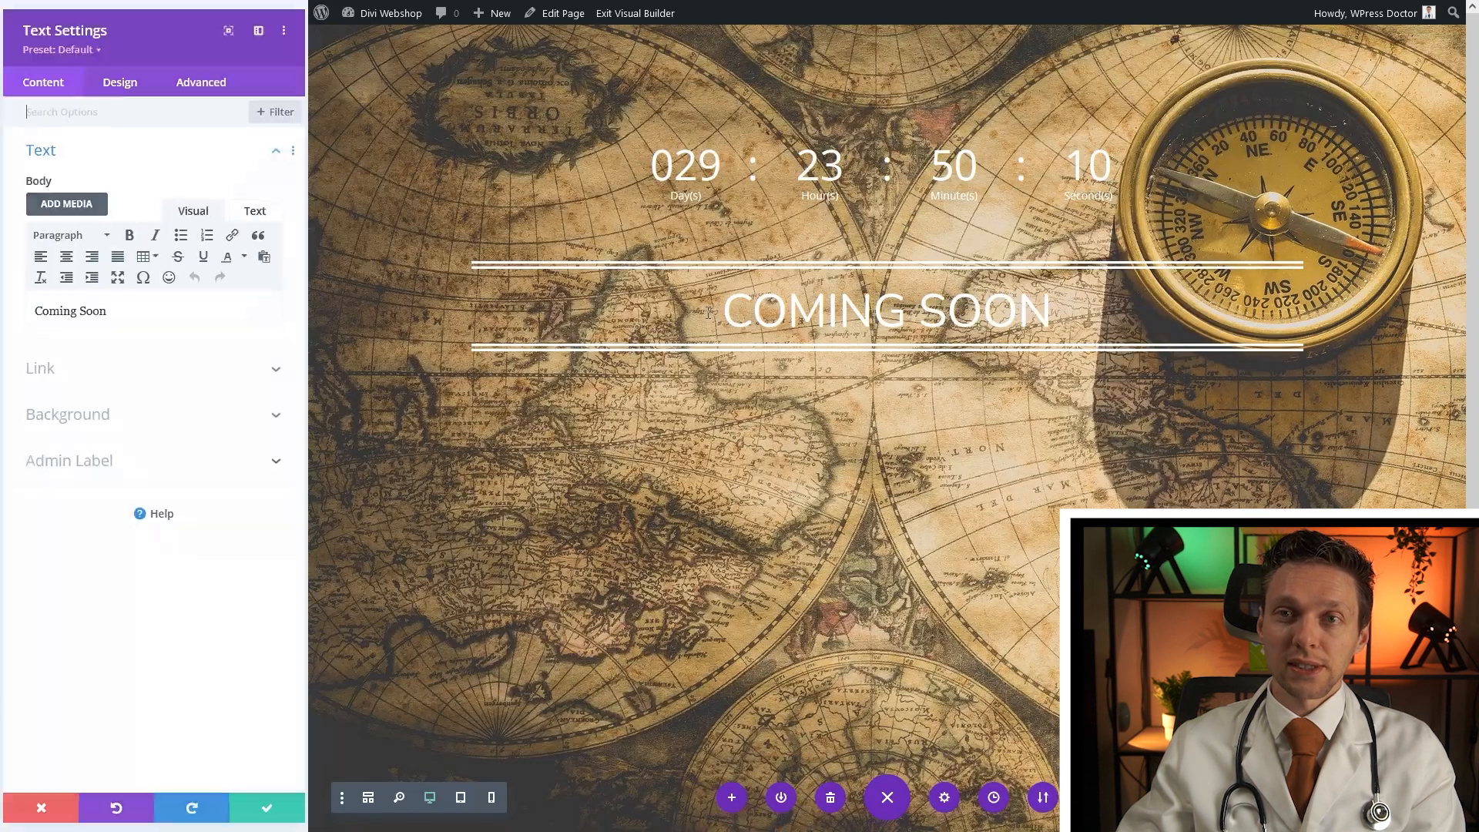
{"action": "left_click", "coordinate": [121, 80]}
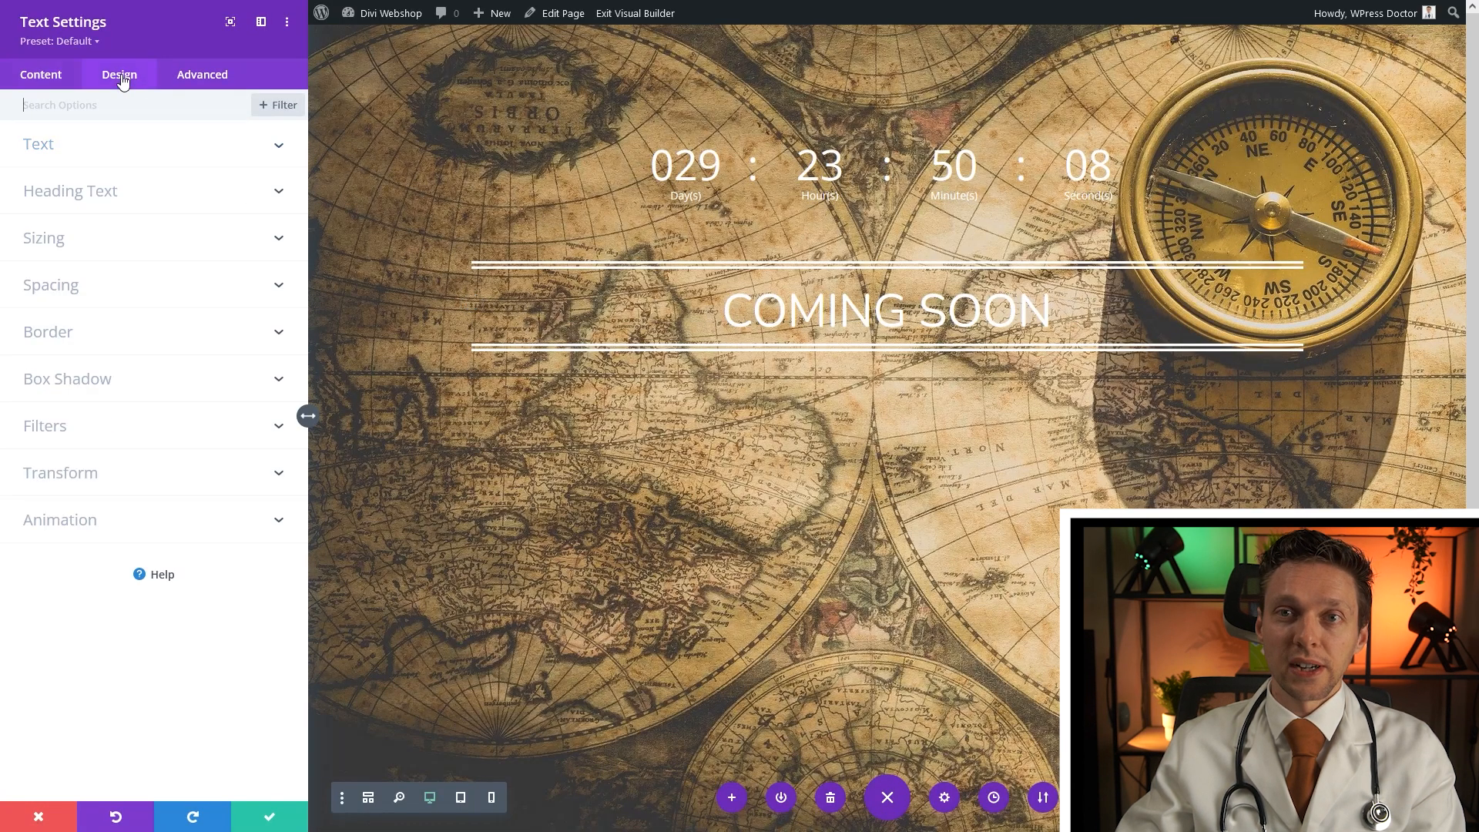
{"action": "left_click", "coordinate": [70, 292]}
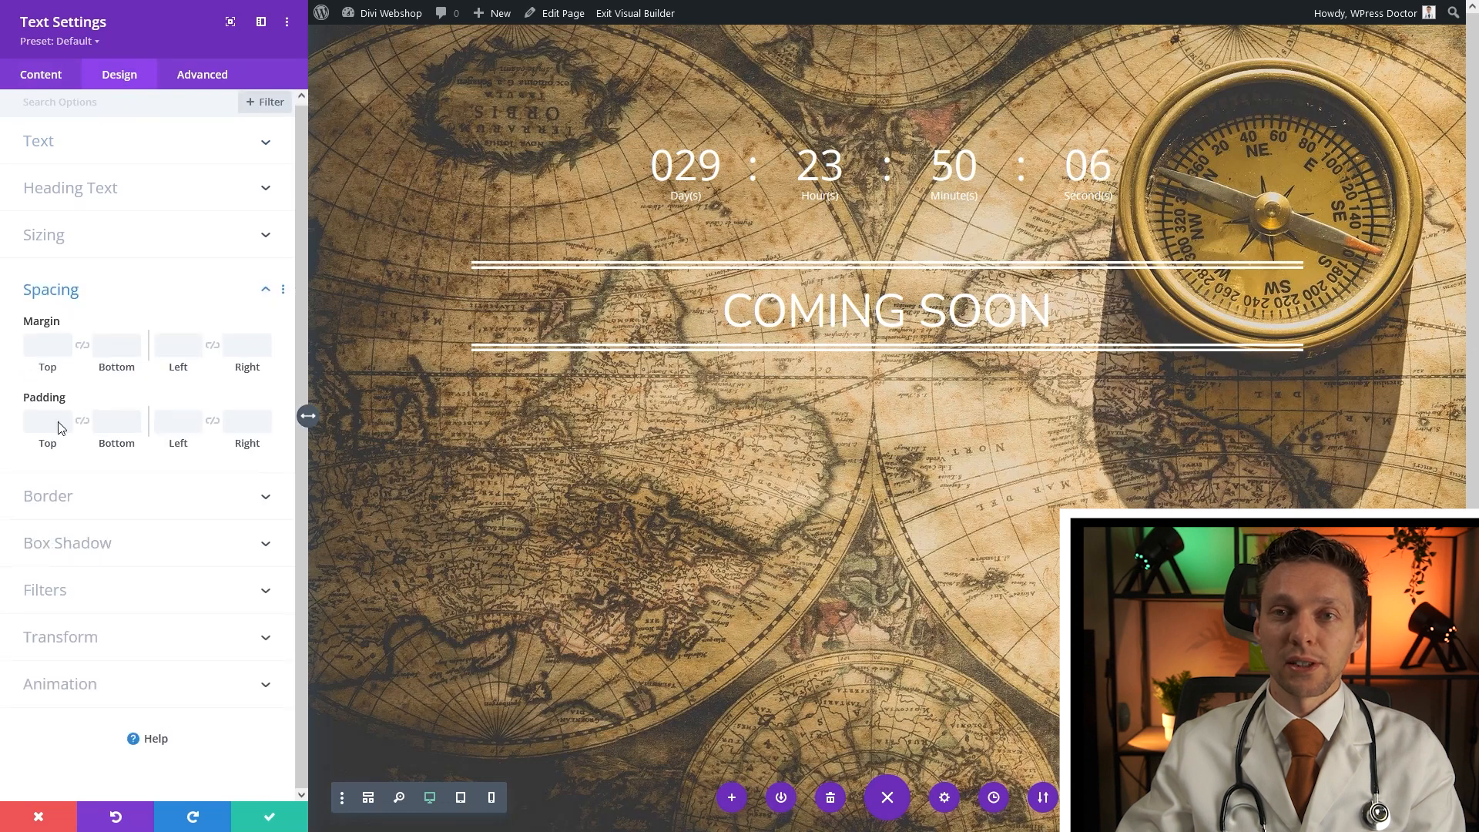
{"action": "left_click", "coordinate": [121, 421]}
{"action": "type", "text": "1vw"}
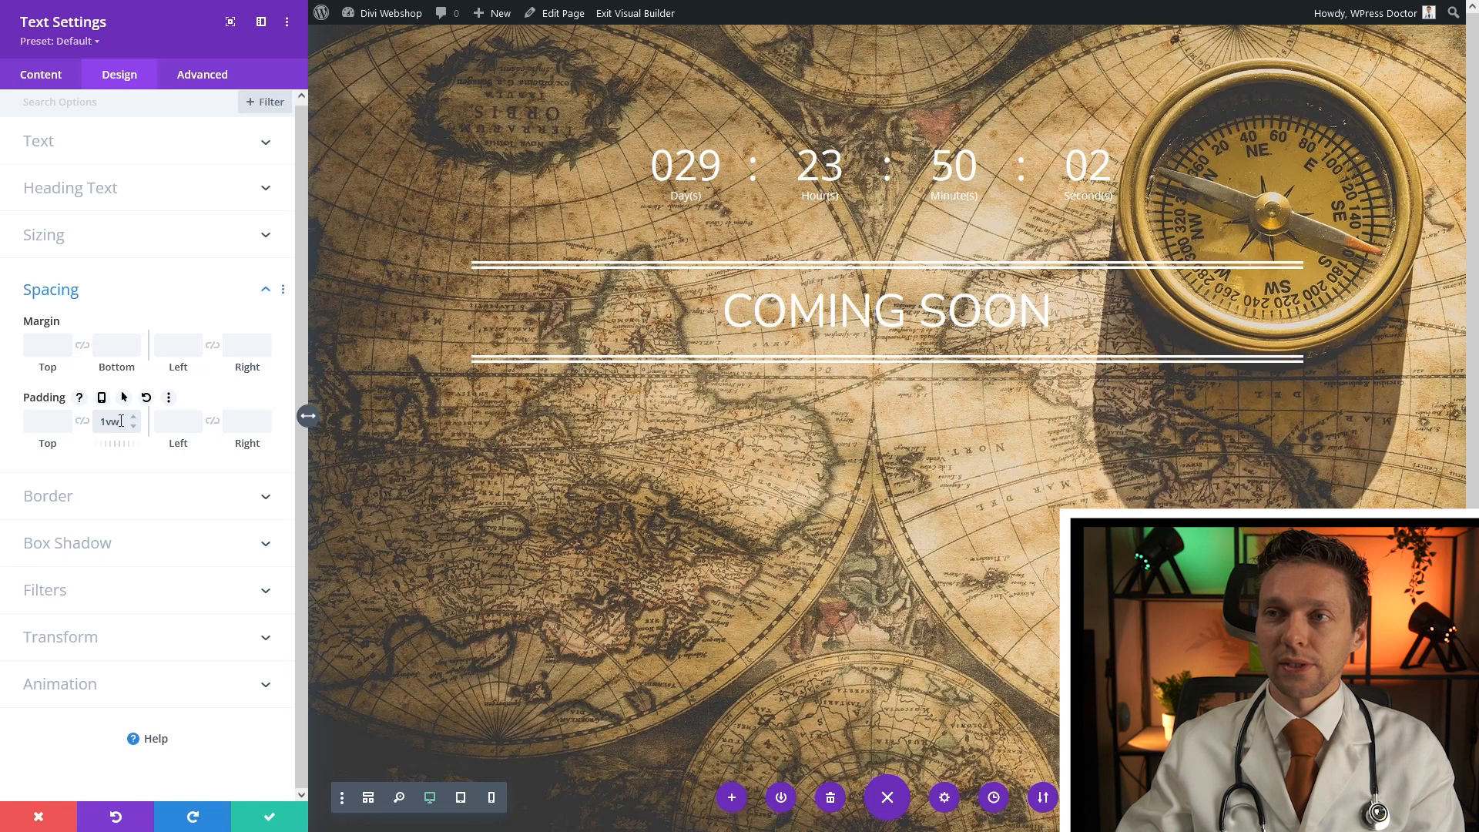
{"action": "left_click", "coordinate": [270, 818]}
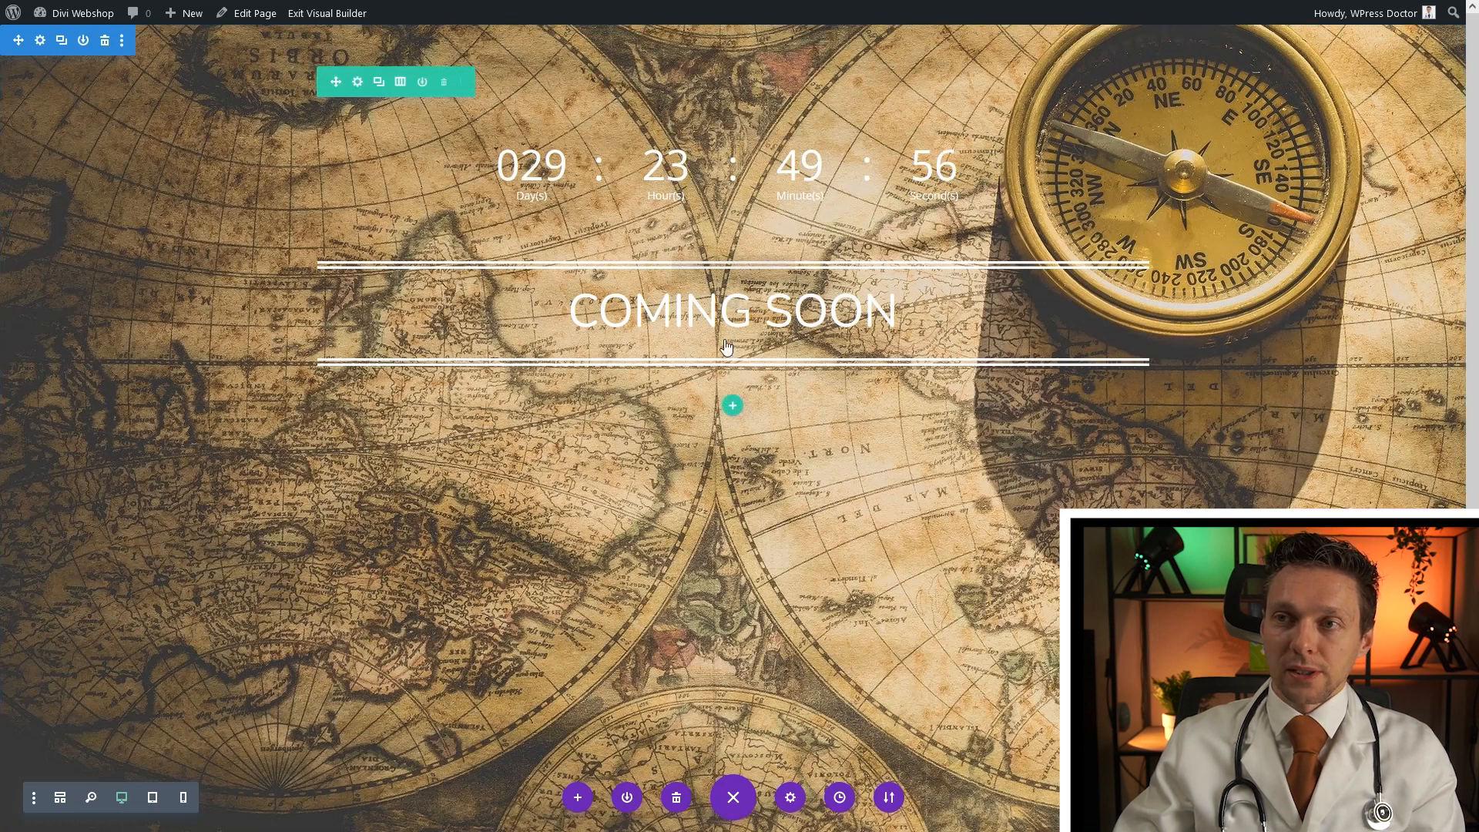
Add a Social Media Follow module below the heading, with Instagram as the third network
{"action": "left_click", "coordinate": [733, 401]}
{"action": "type", "text": "s"}
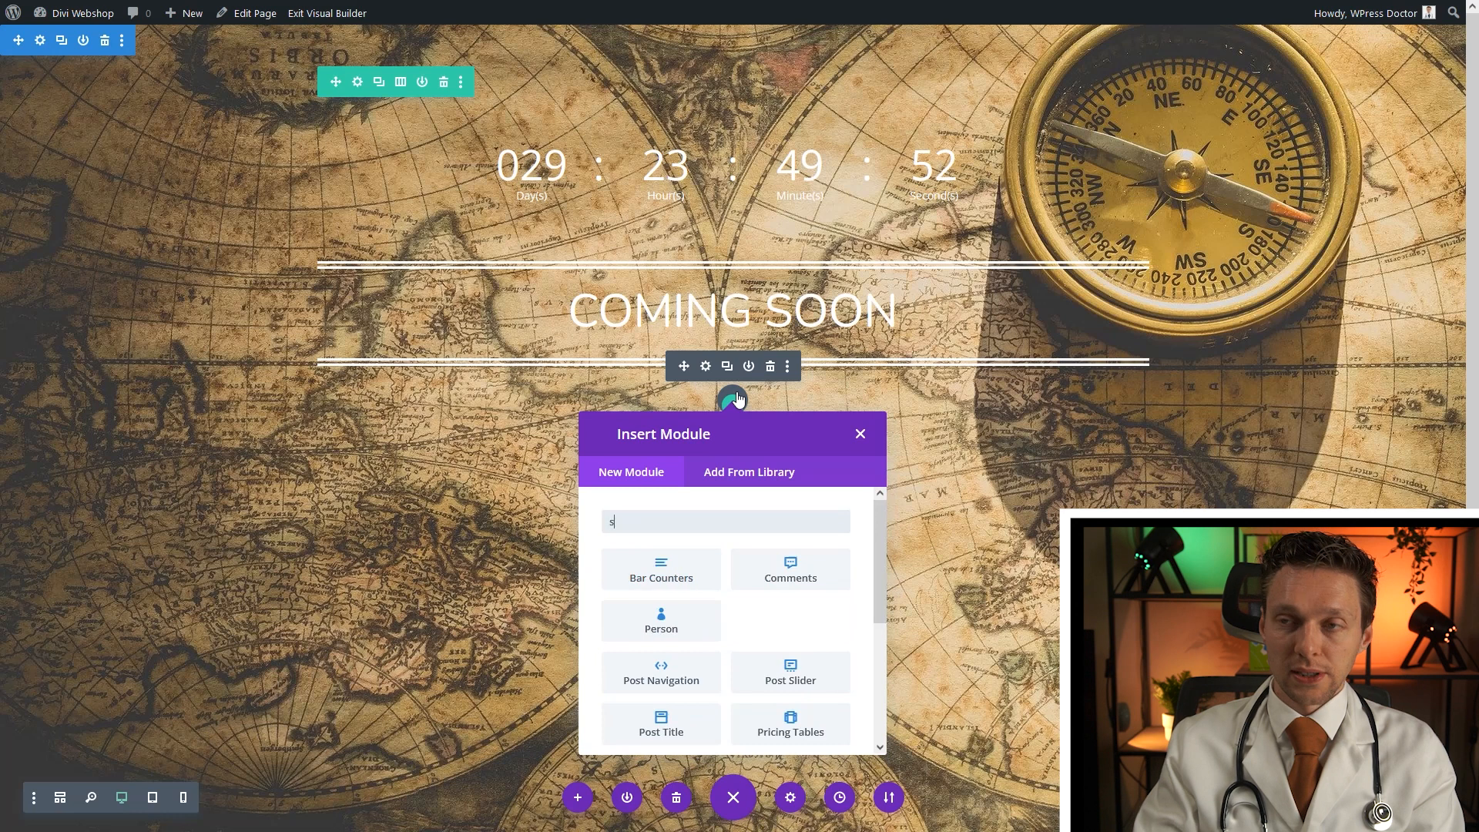
{"action": "type", "text": "ocial"}
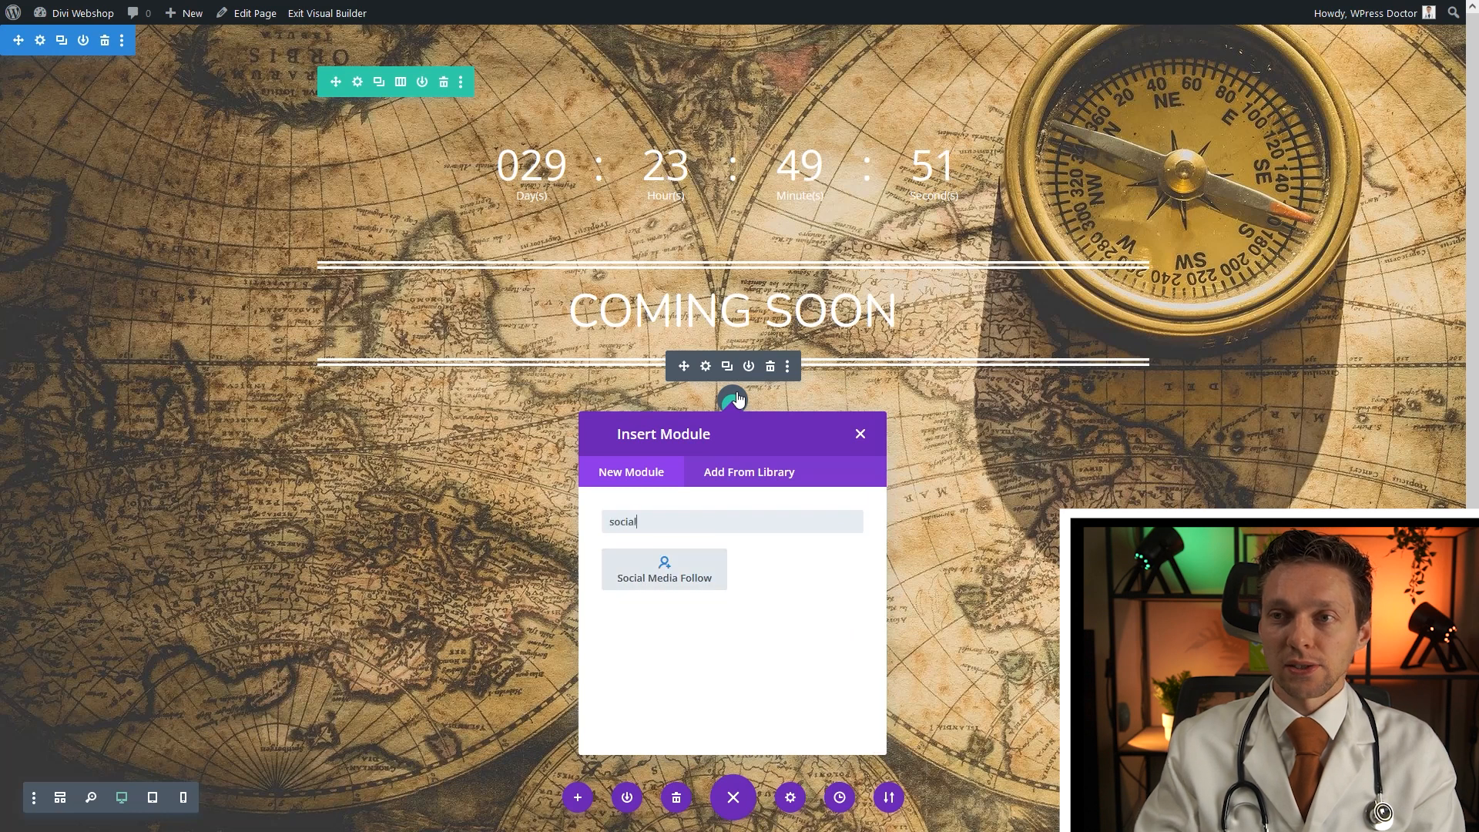
{"action": "left_click", "coordinate": [659, 577]}
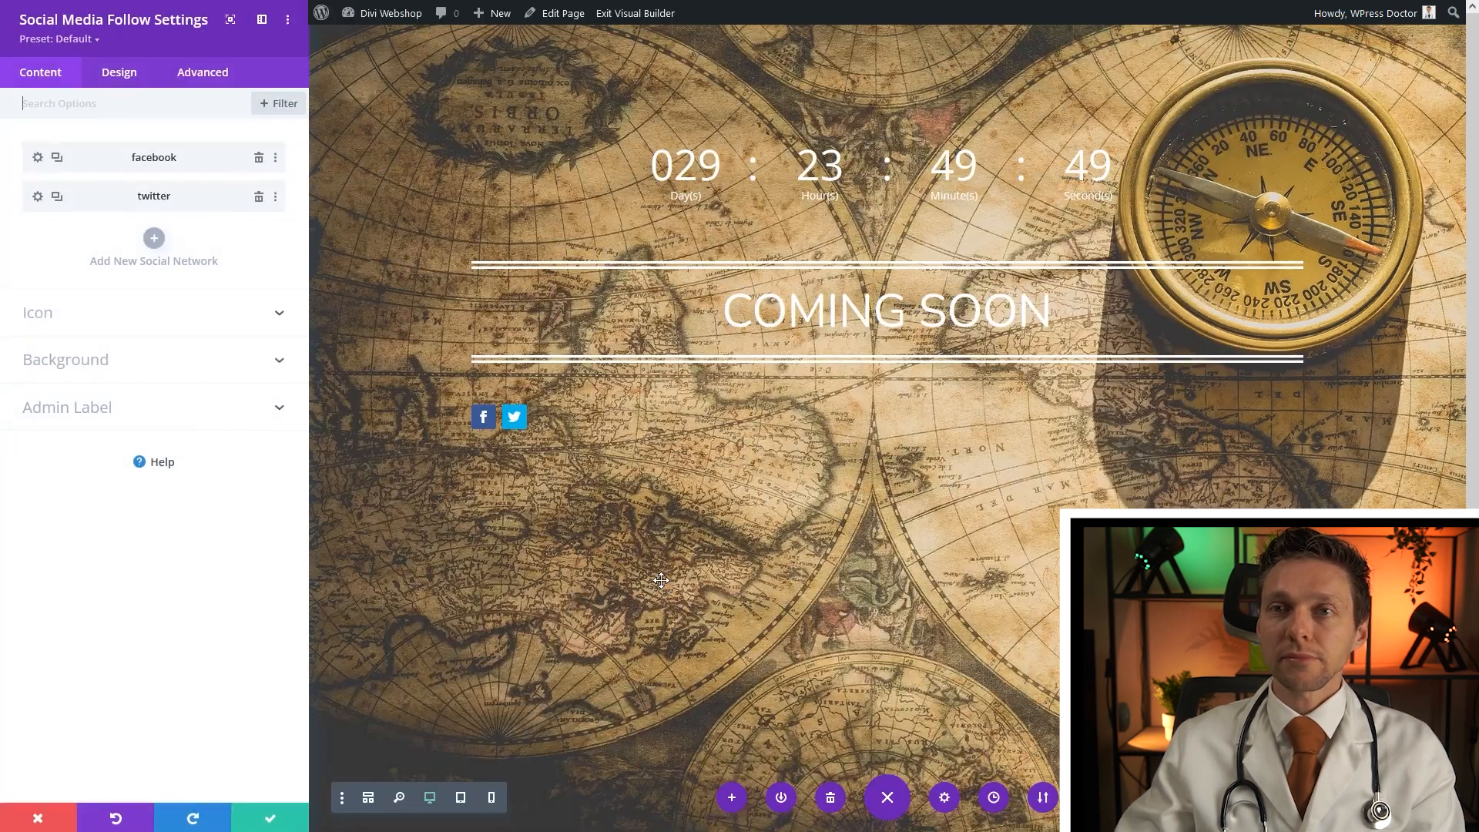
{"action": "left_click", "coordinate": [154, 241]}
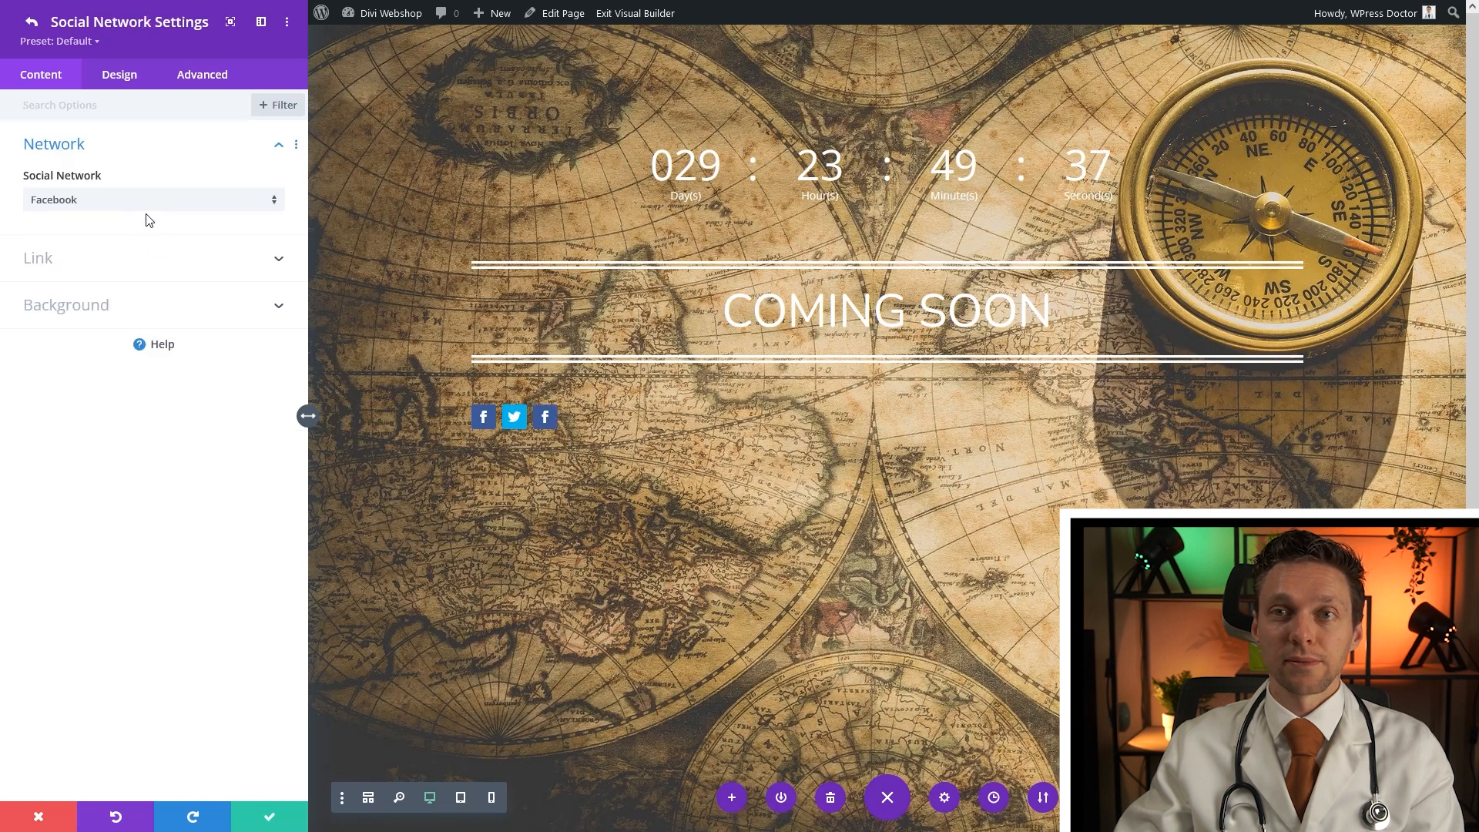
{"action": "left_click", "coordinate": [136, 202]}
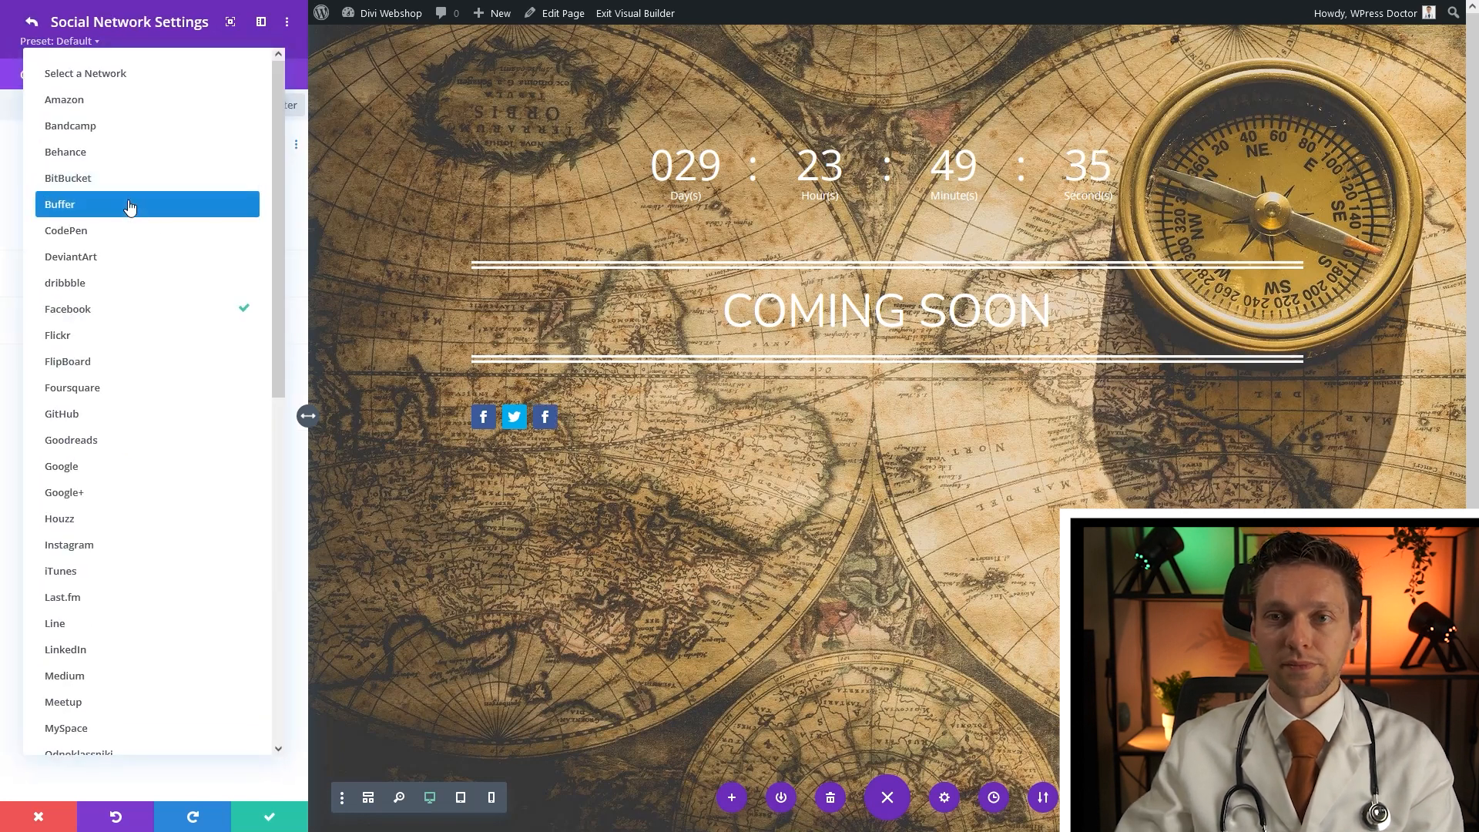
{"action": "left_click", "coordinate": [89, 545]}
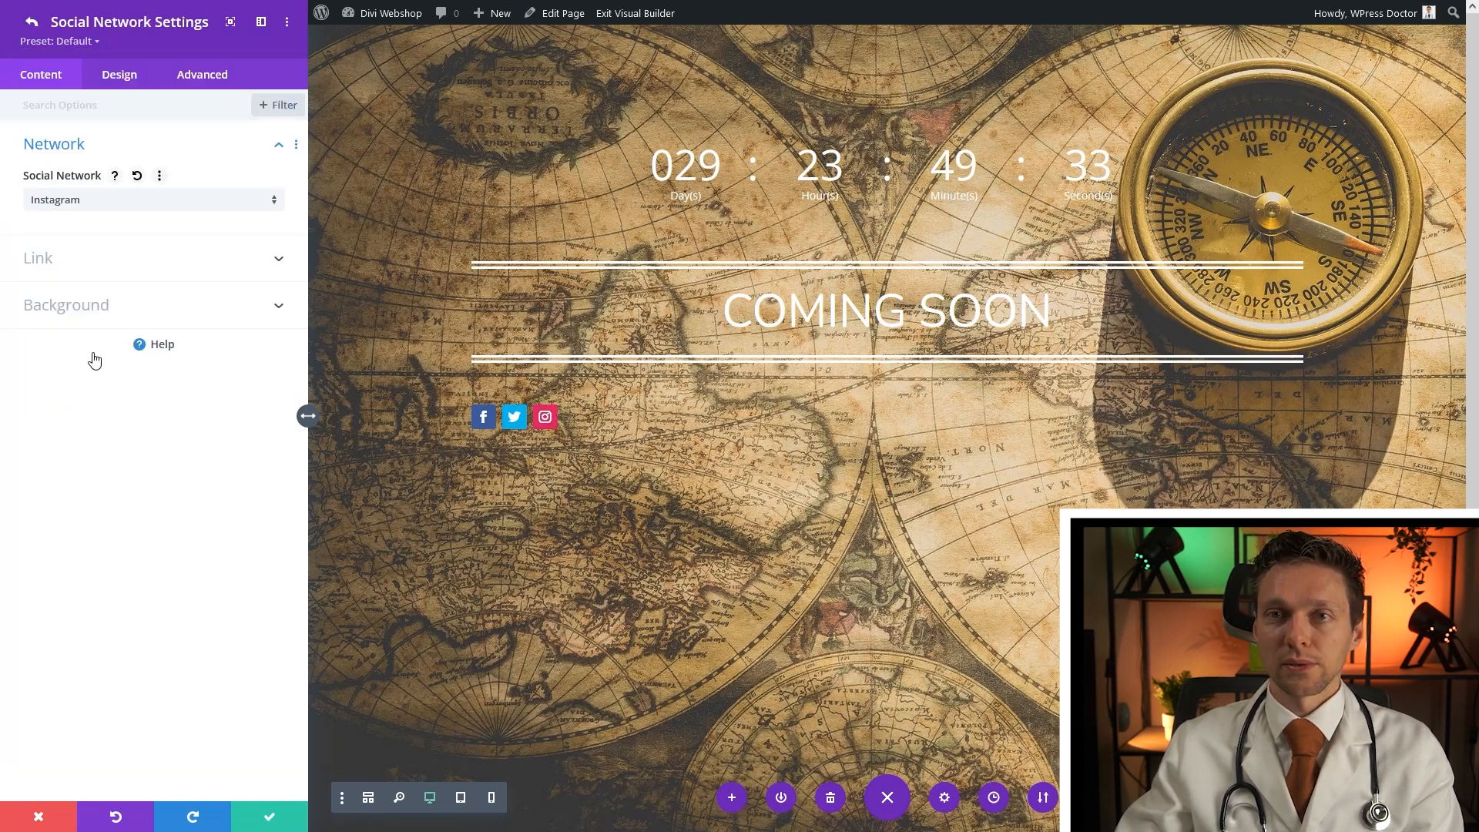
{"action": "left_click", "coordinate": [68, 255]}
{"action": "left_click", "coordinate": [120, 252]}
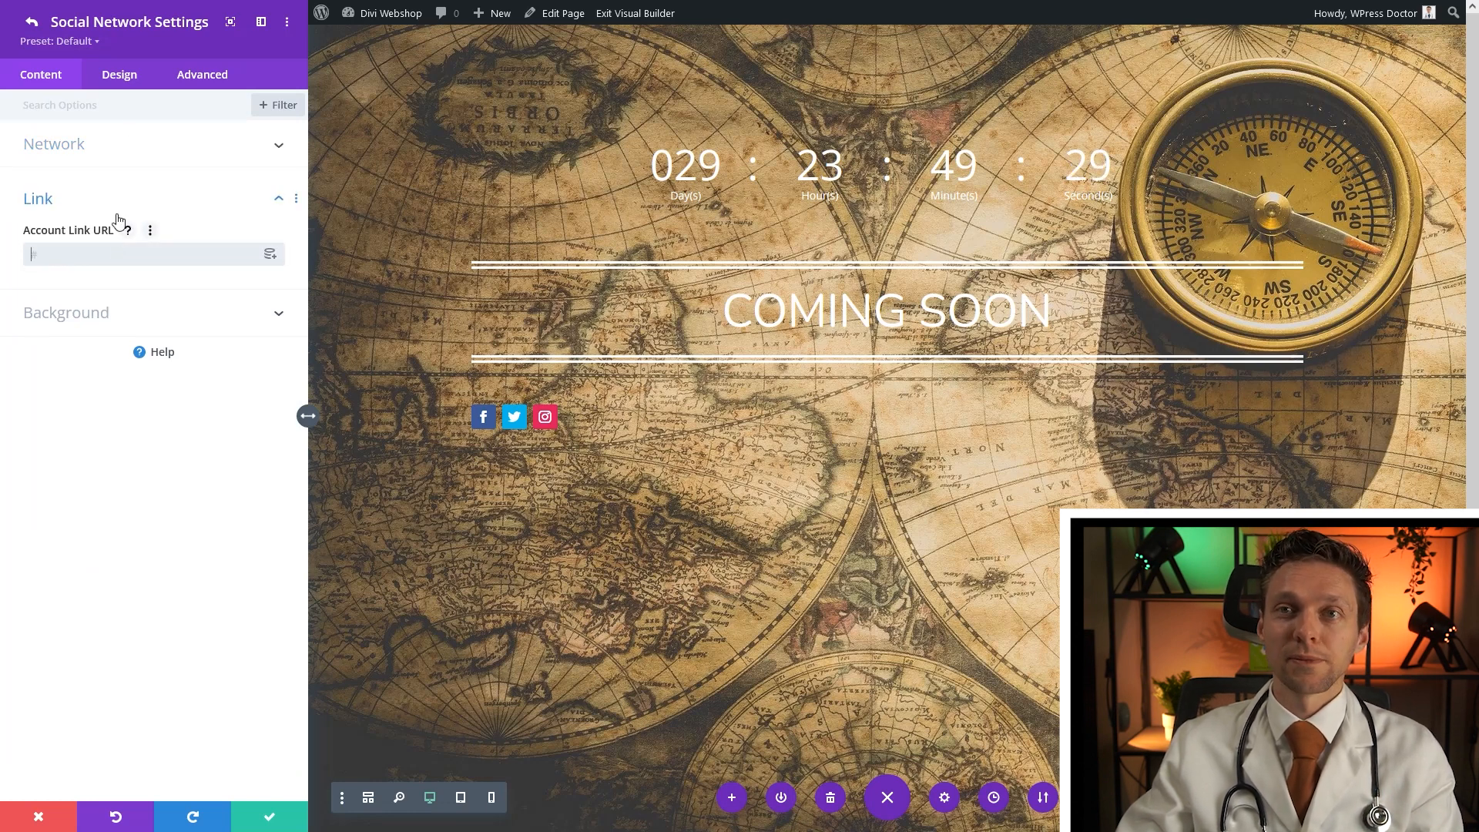
{"action": "left_click", "coordinate": [269, 815]}
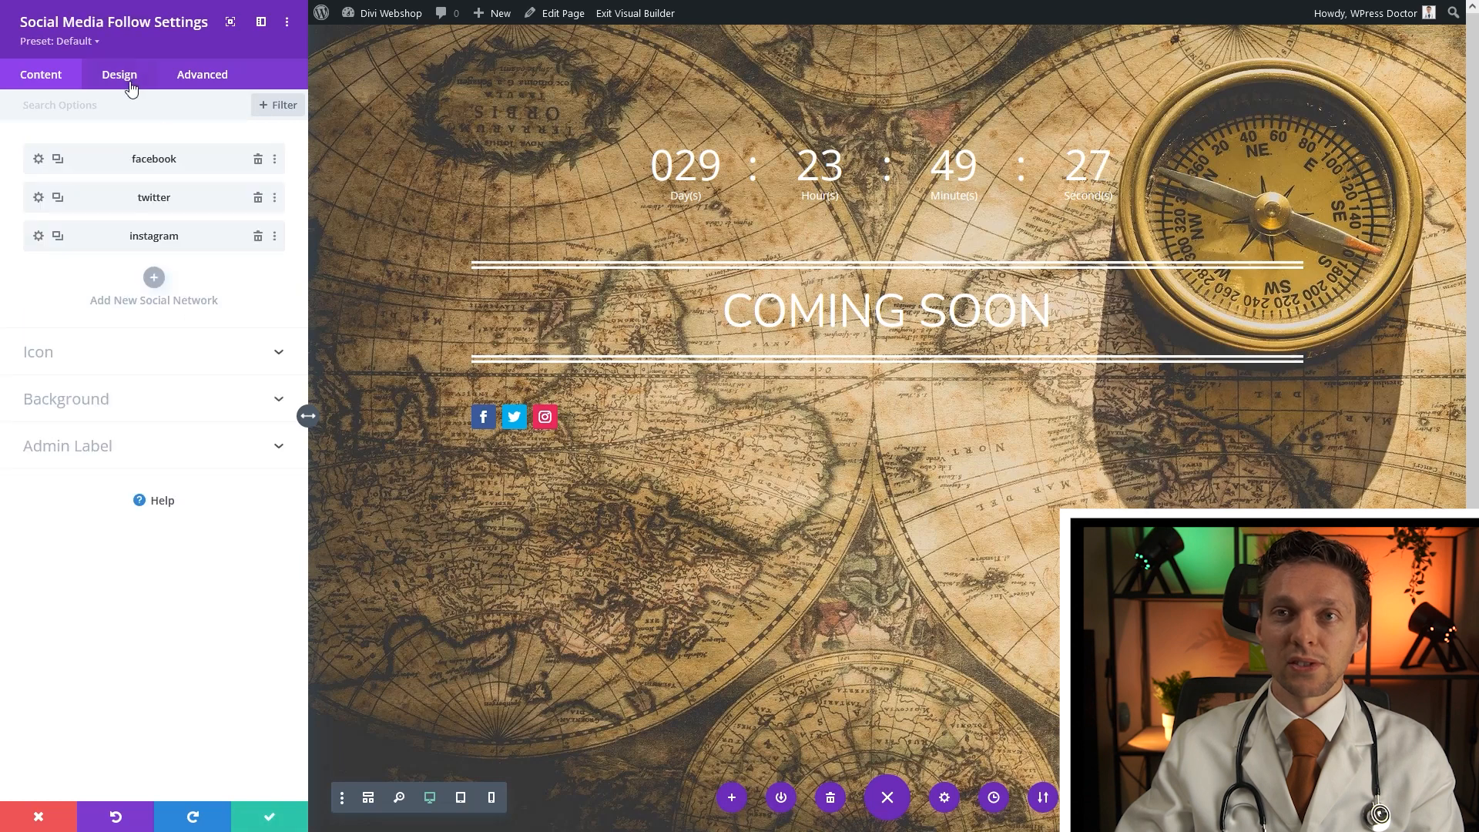
Centre the Facebook, Twitter and Instagram icons with the module alignment setting
{"action": "left_click", "coordinate": [131, 87]}
{"action": "left_click", "coordinate": [77, 156]}
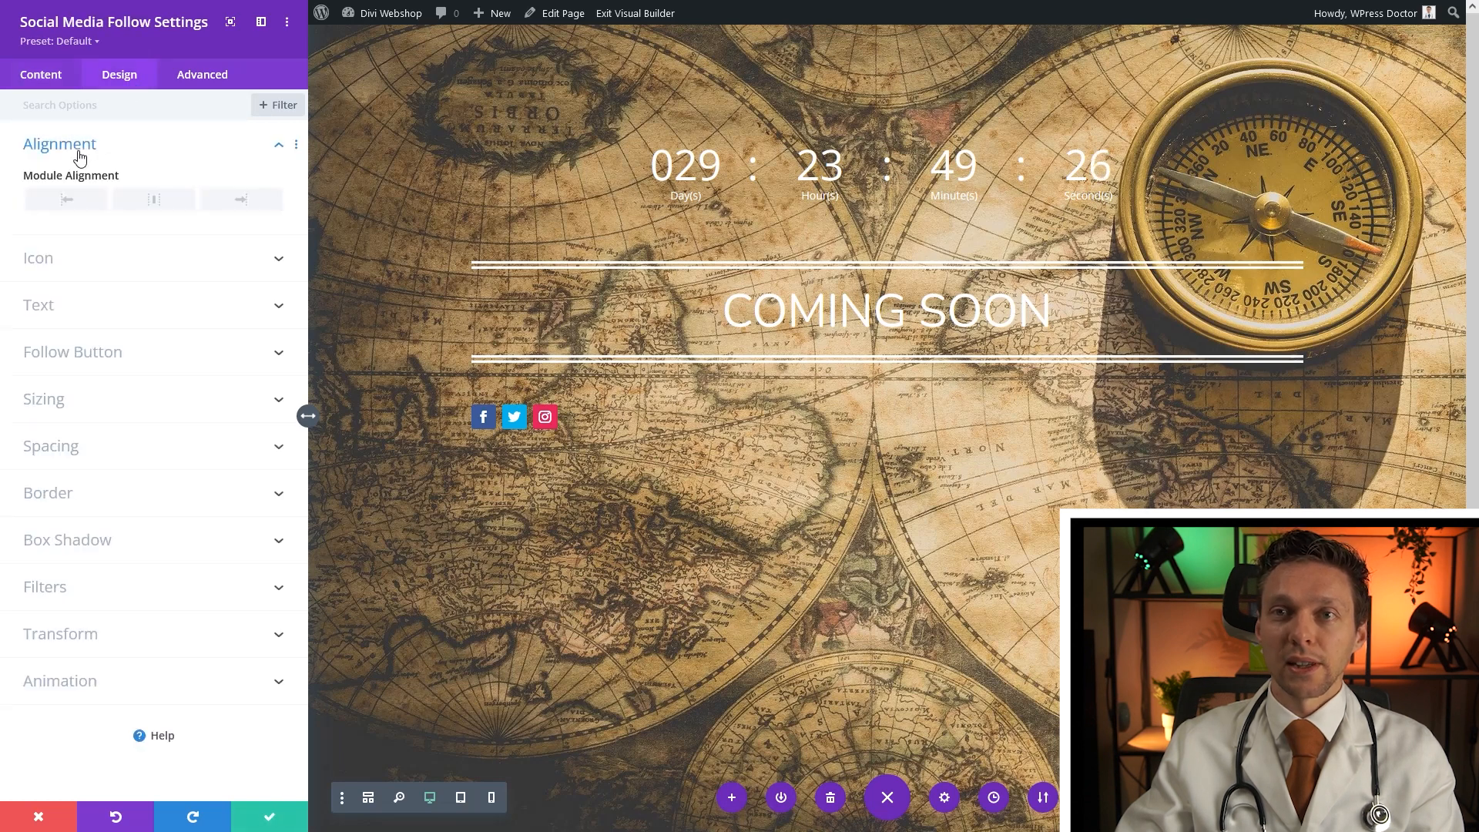
{"action": "left_click", "coordinate": [156, 202]}
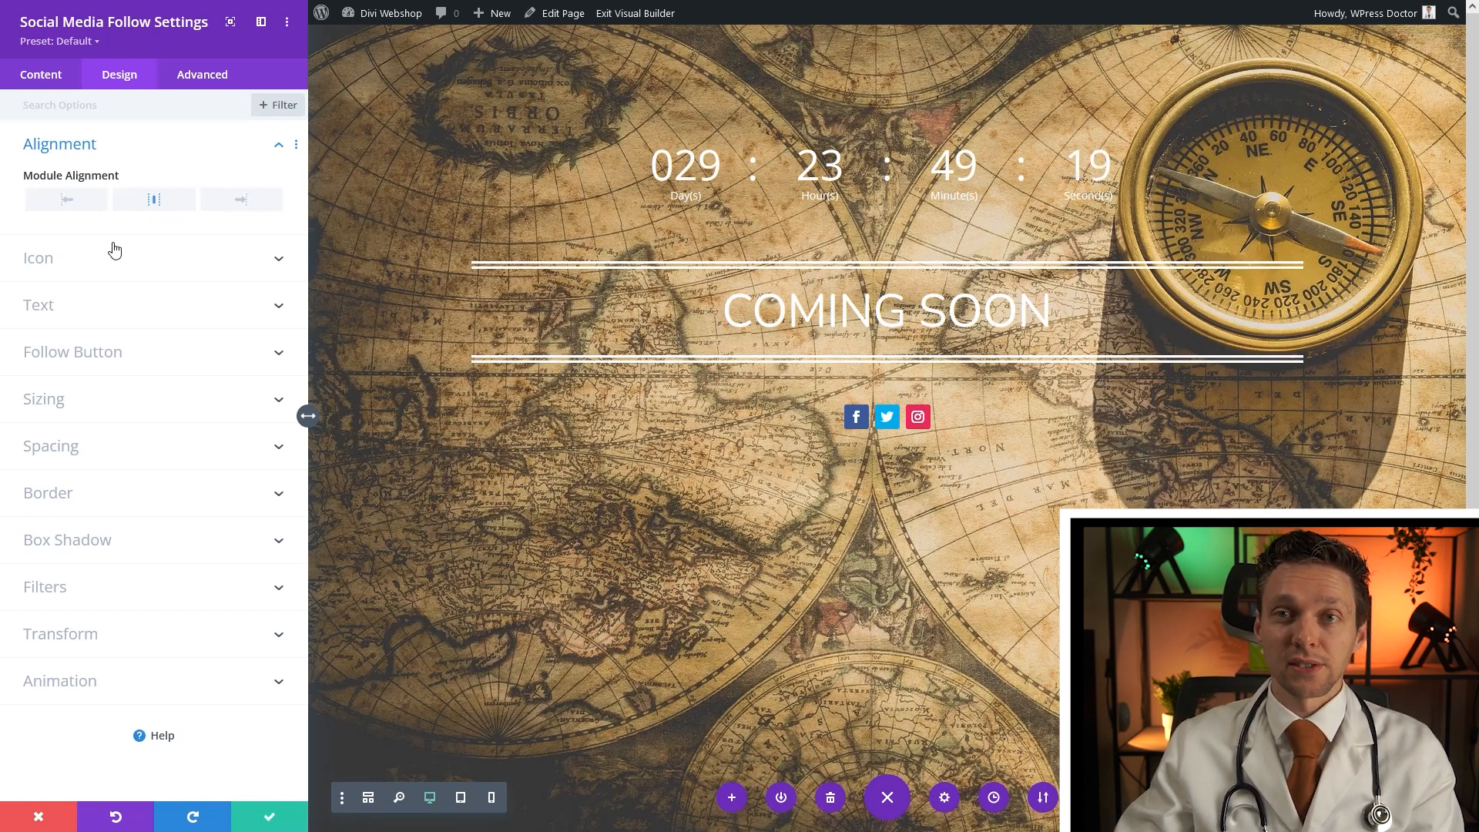
Give the social follow icons a black icon colour and a custom 25px icon size
{"action": "left_click", "coordinate": [78, 271]}
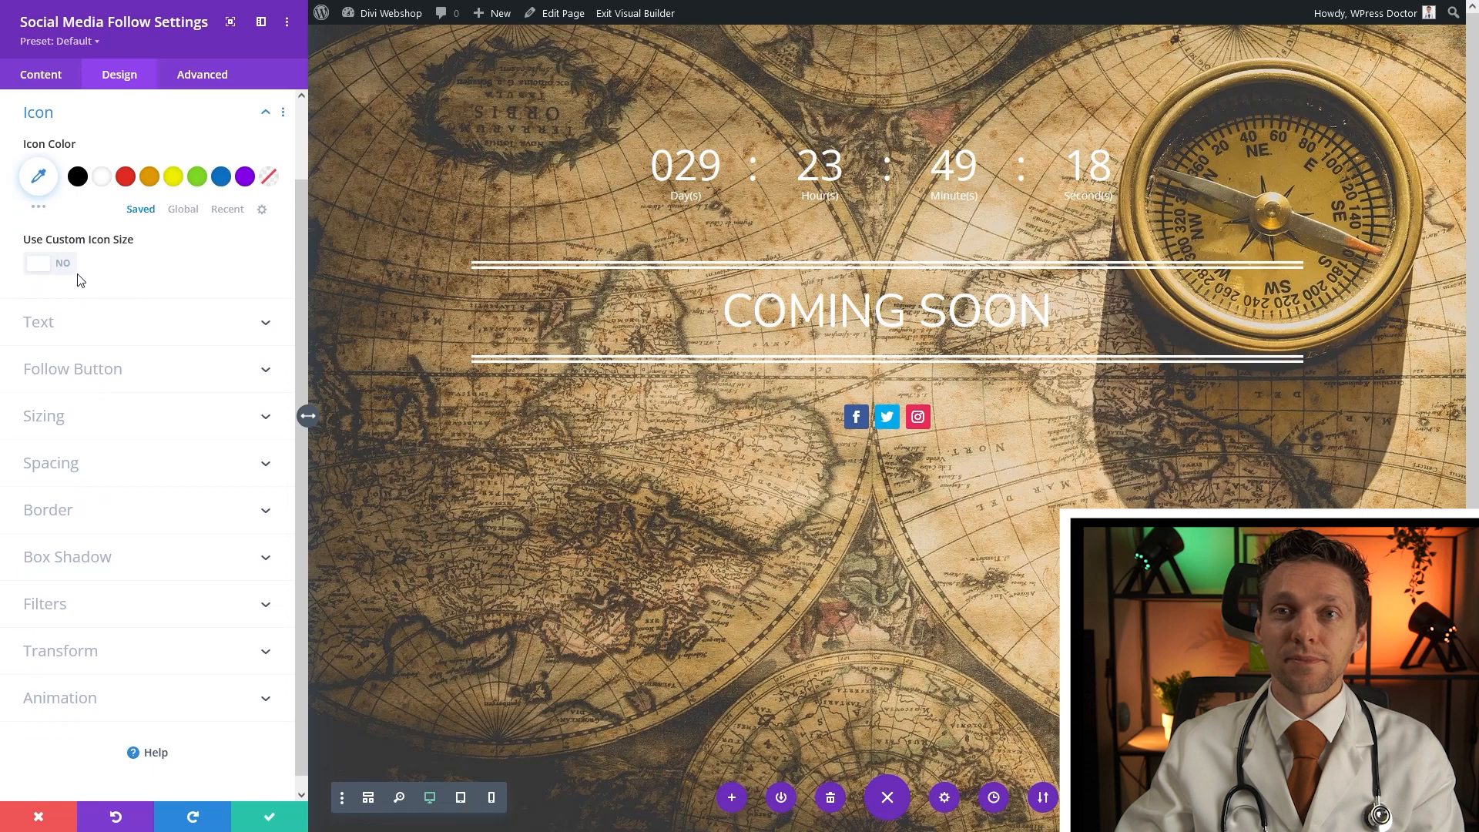
{"action": "left_click", "coordinate": [78, 176]}
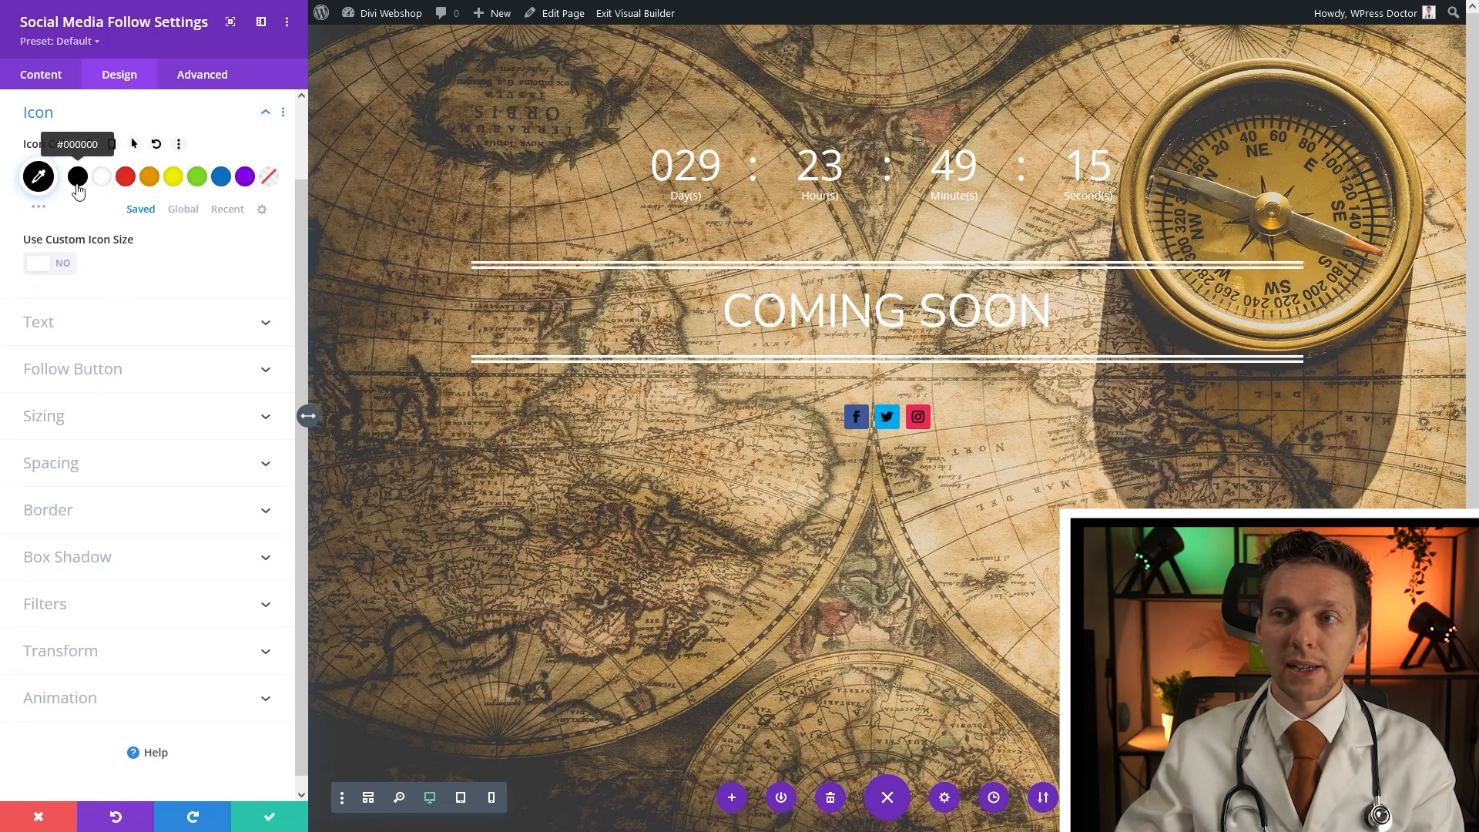
{"action": "left_click", "coordinate": [63, 270]}
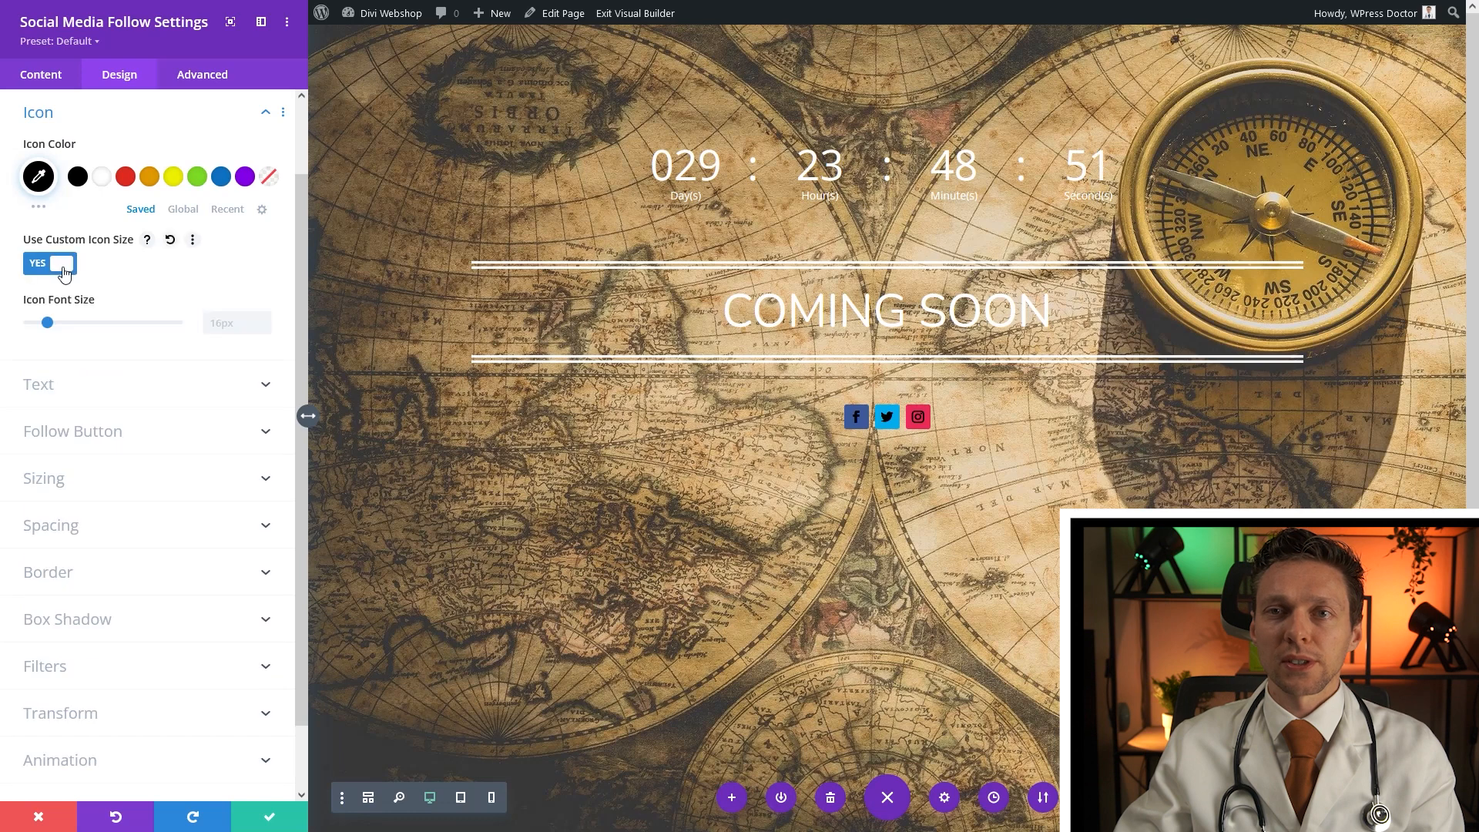
{"action": "left_click", "coordinate": [54, 325]}
{"action": "left_click_drag", "start_coordinate": [55, 328], "coordinate": [60, 329]}
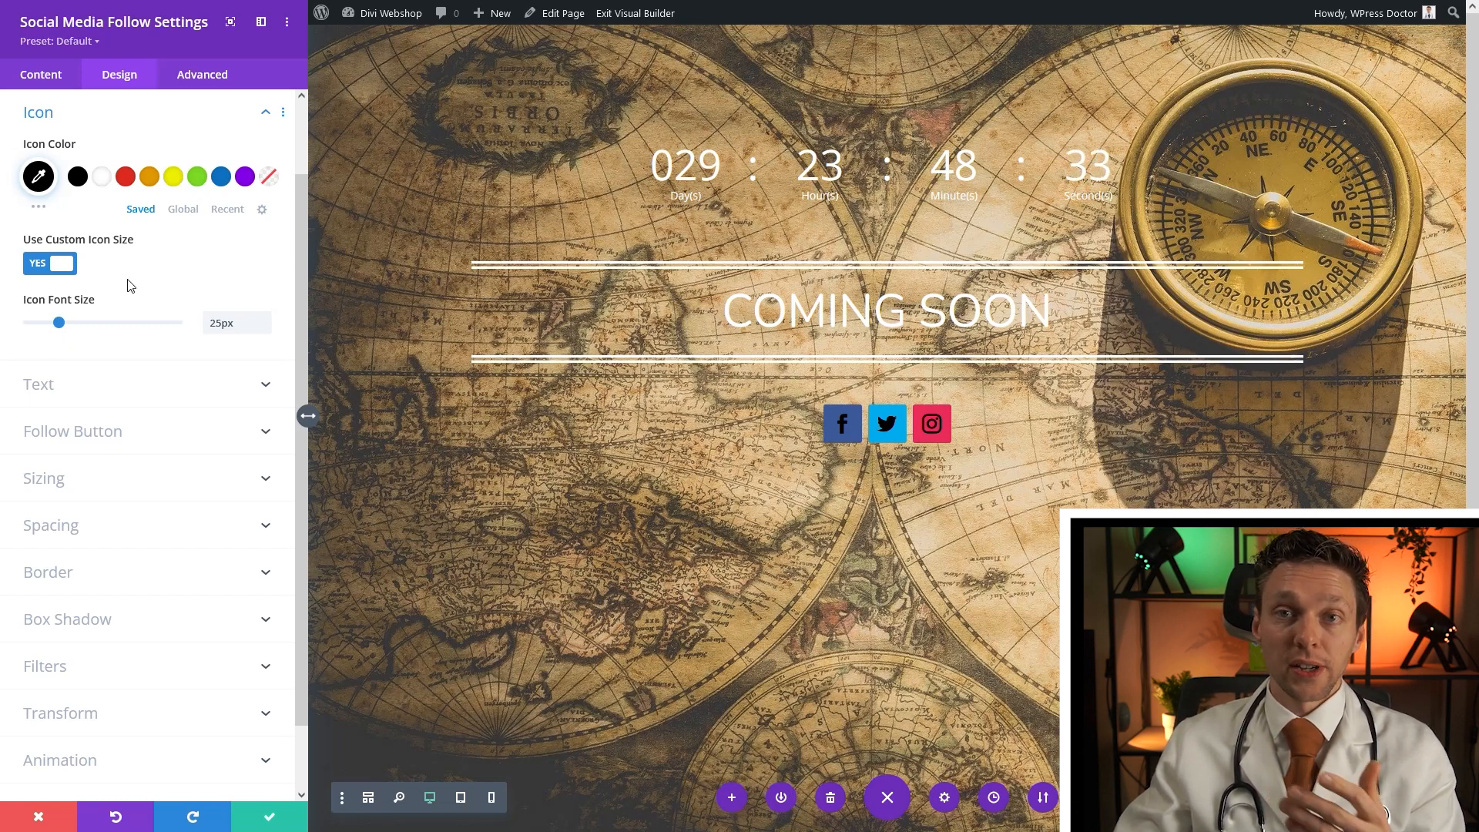
Remove the background colours from the Facebook, Twitter and Instagram network items
{"action": "left_click", "coordinate": [39, 91]}
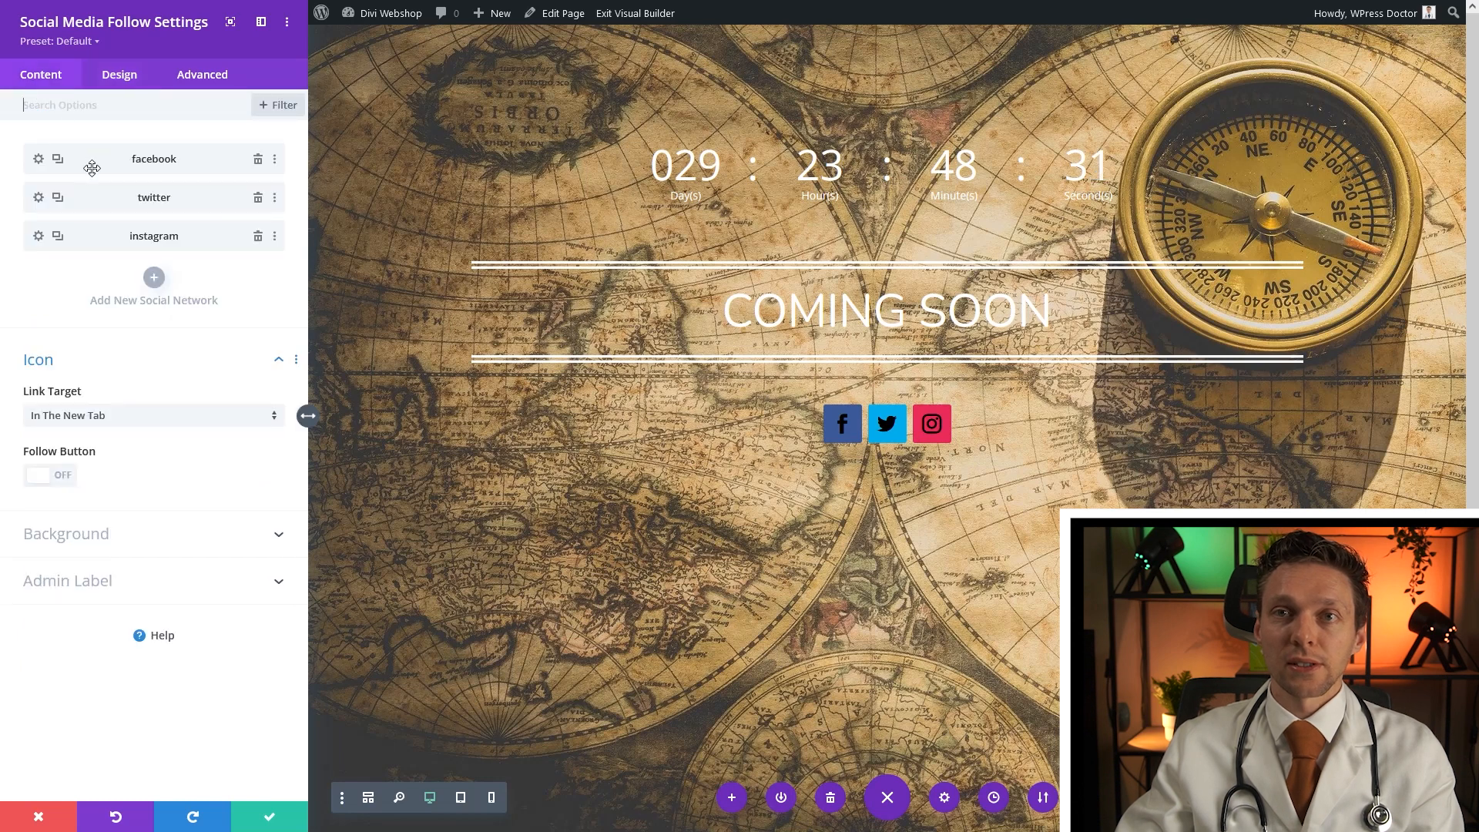
{"action": "left_click", "coordinate": [36, 163]}
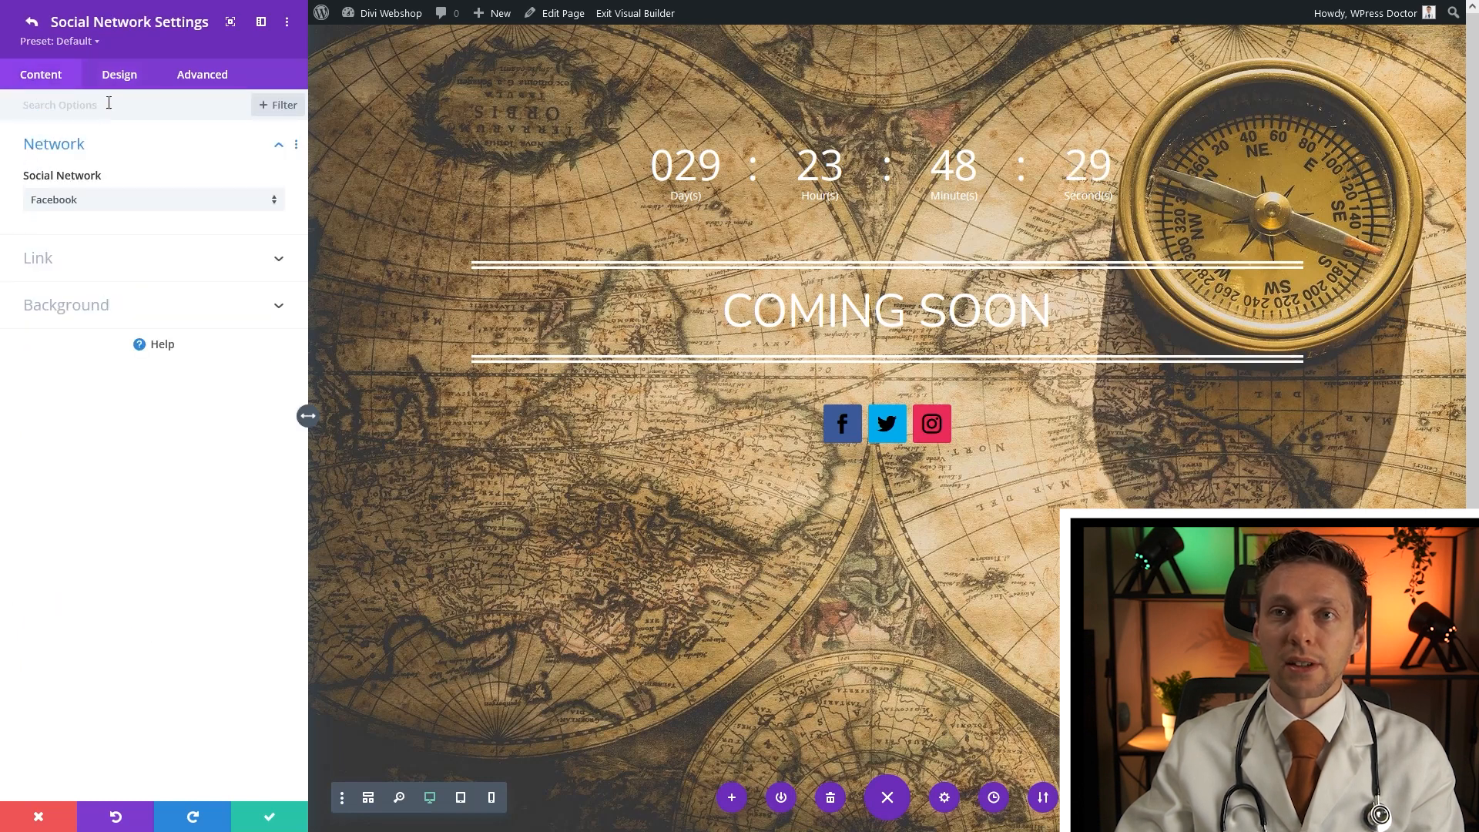
{"action": "left_click", "coordinate": [89, 325]}
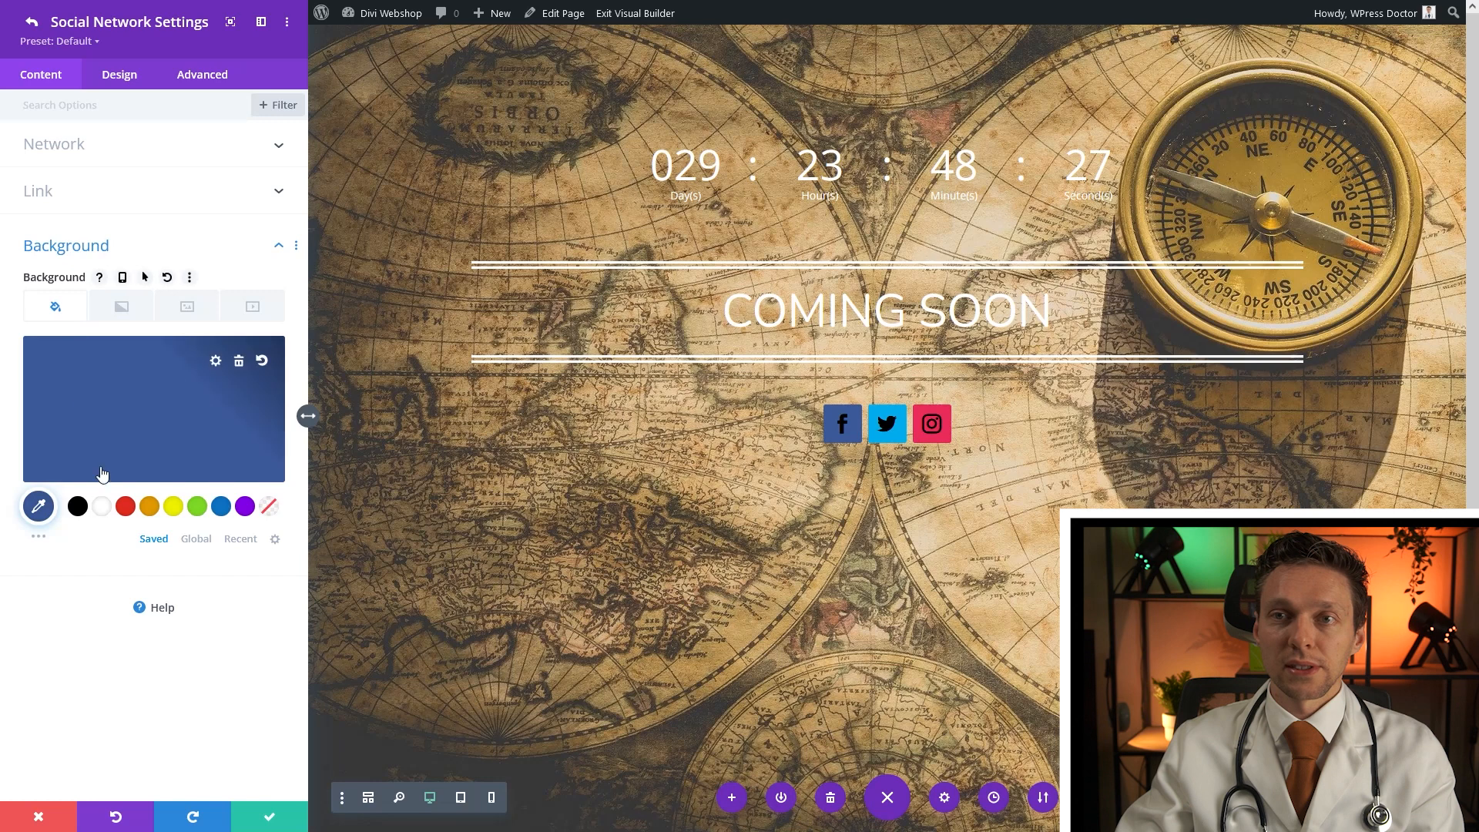
{"action": "left_click", "coordinate": [239, 359]}
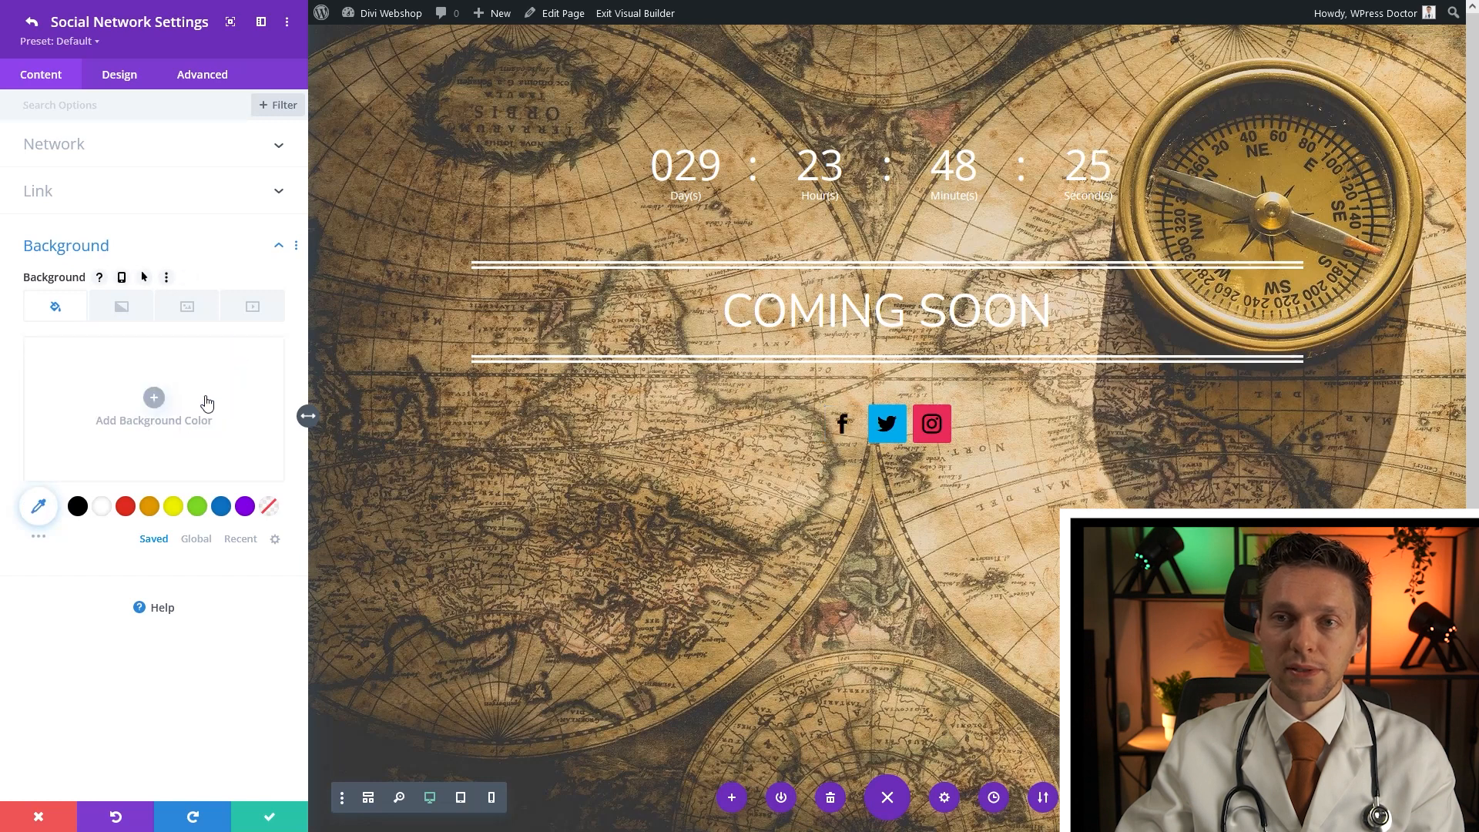
{"action": "left_click", "coordinate": [269, 818]}
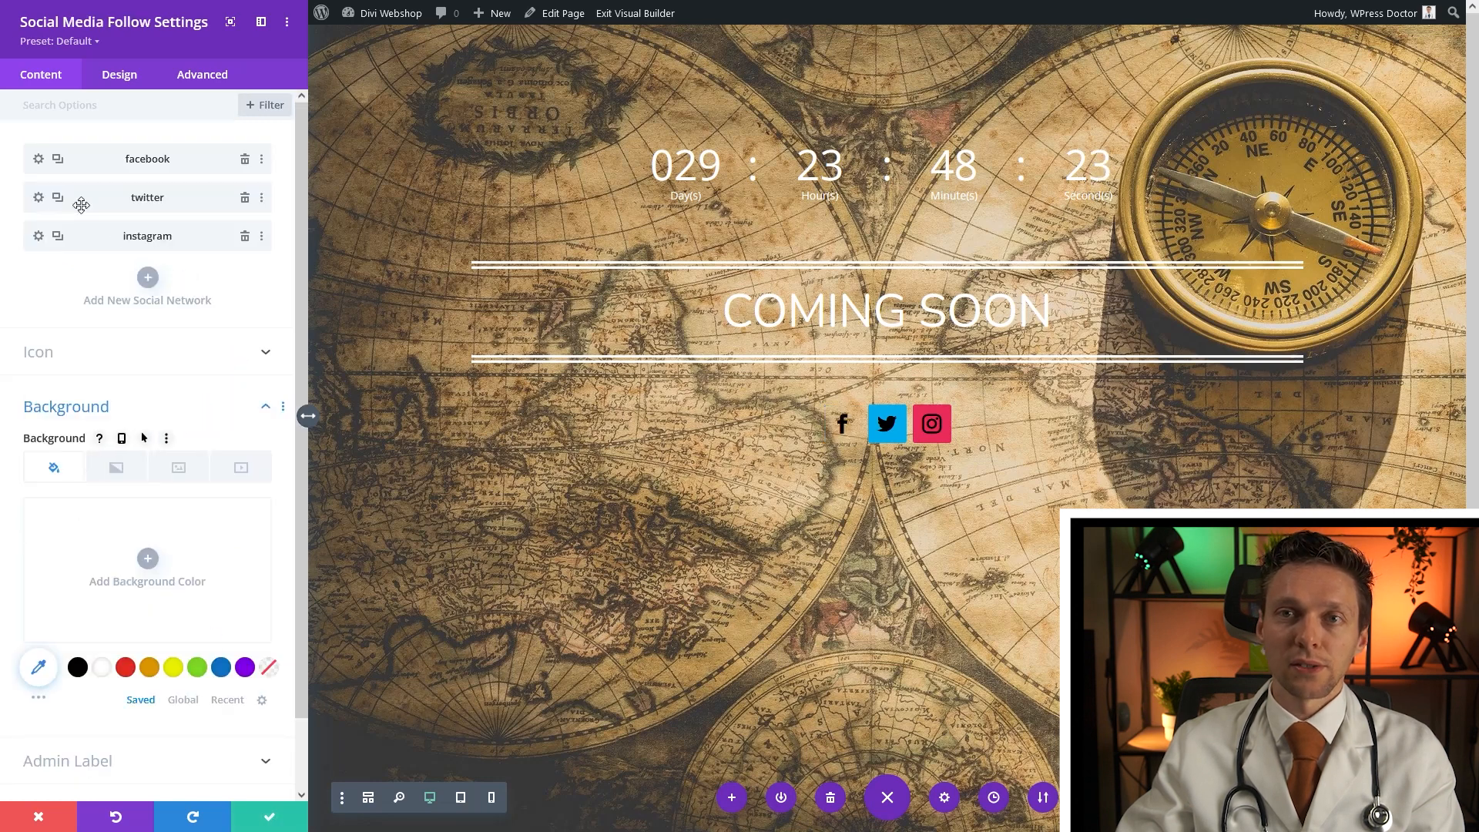
{"action": "left_click", "coordinate": [37, 200]}
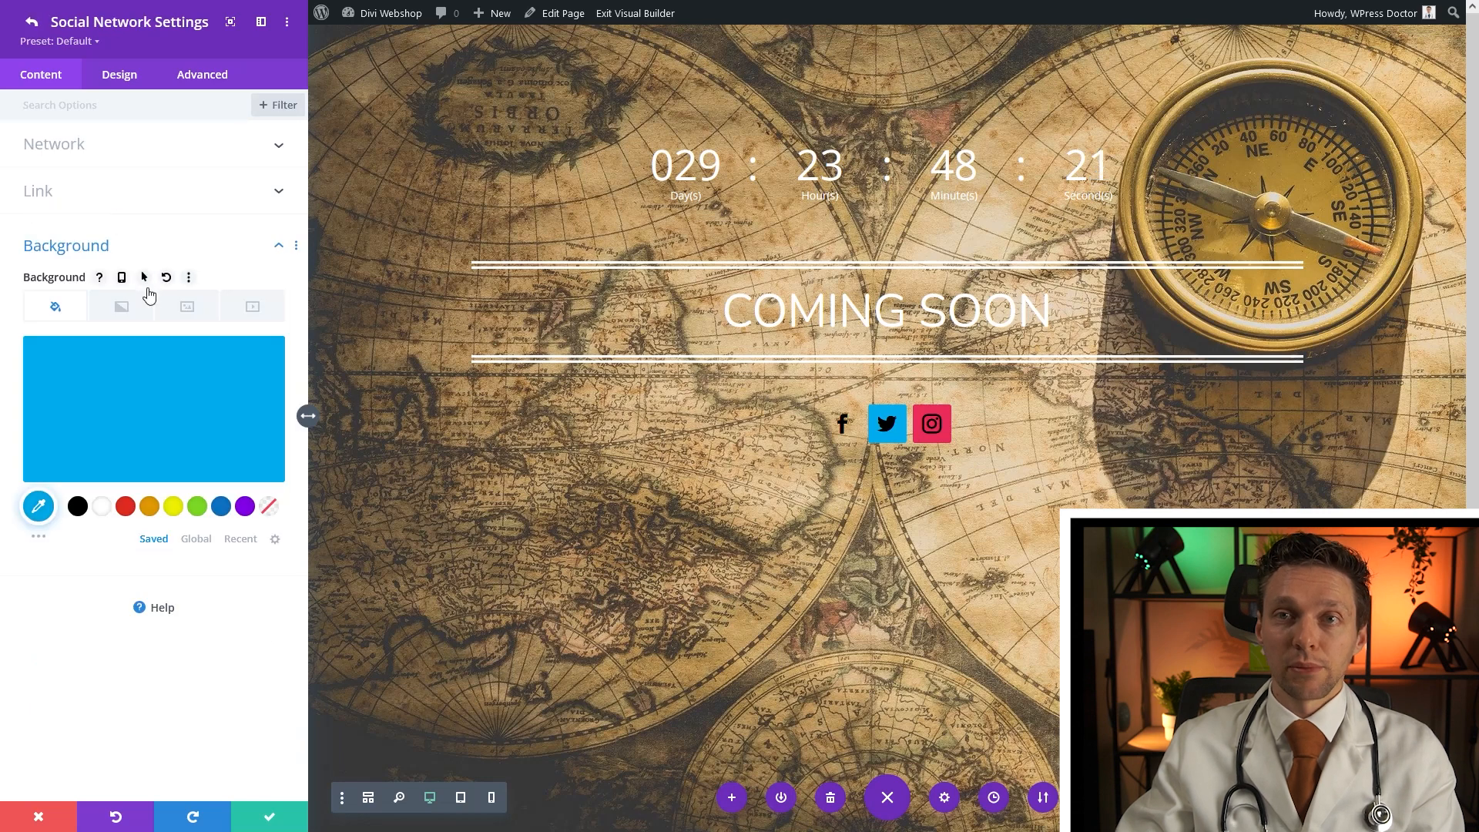
{"action": "left_click", "coordinate": [239, 359]}
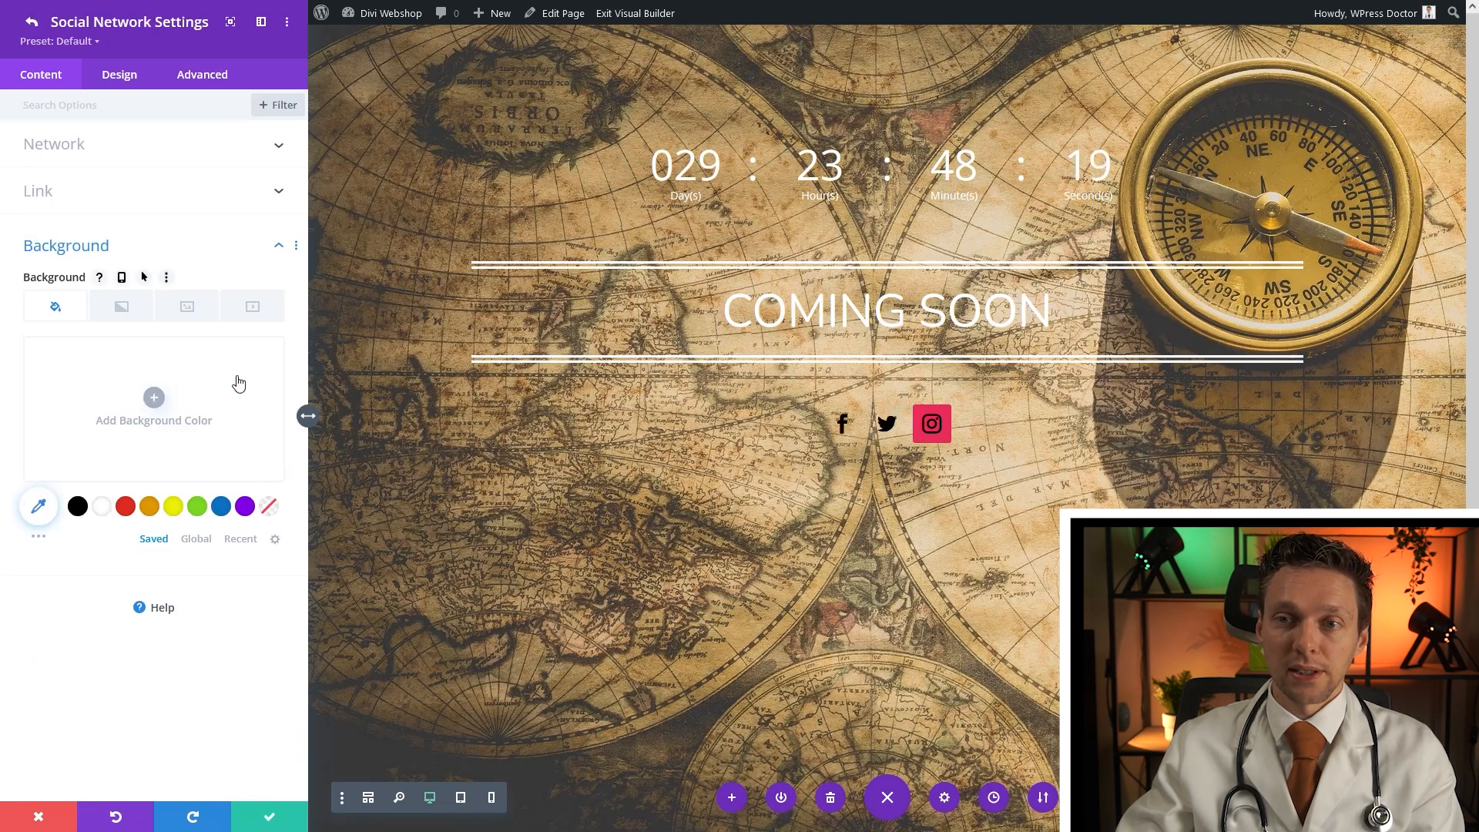
{"action": "left_click", "coordinate": [262, 818]}
{"action": "left_click", "coordinate": [41, 241]}
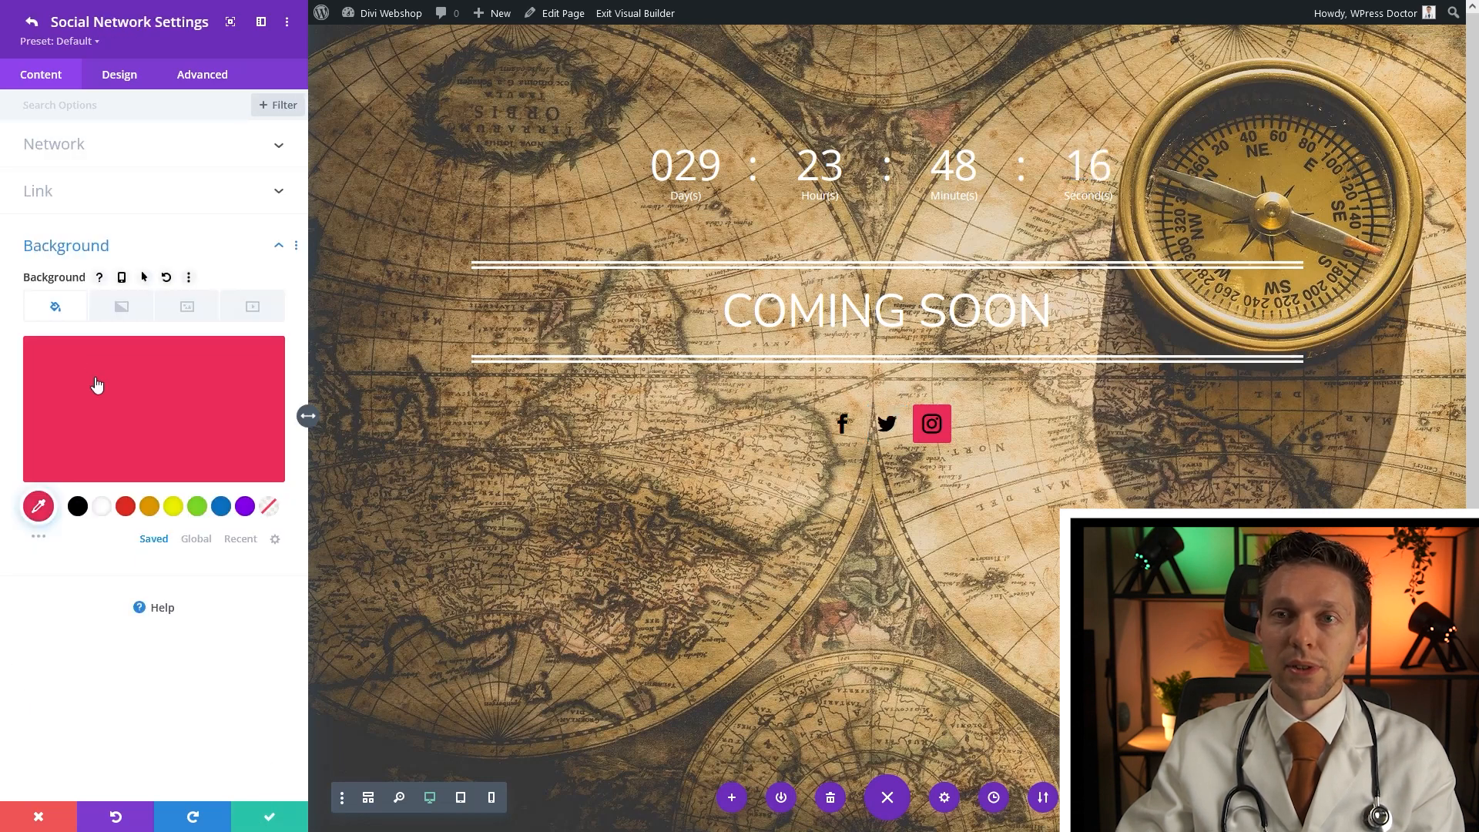
{"action": "left_click", "coordinate": [239, 362]}
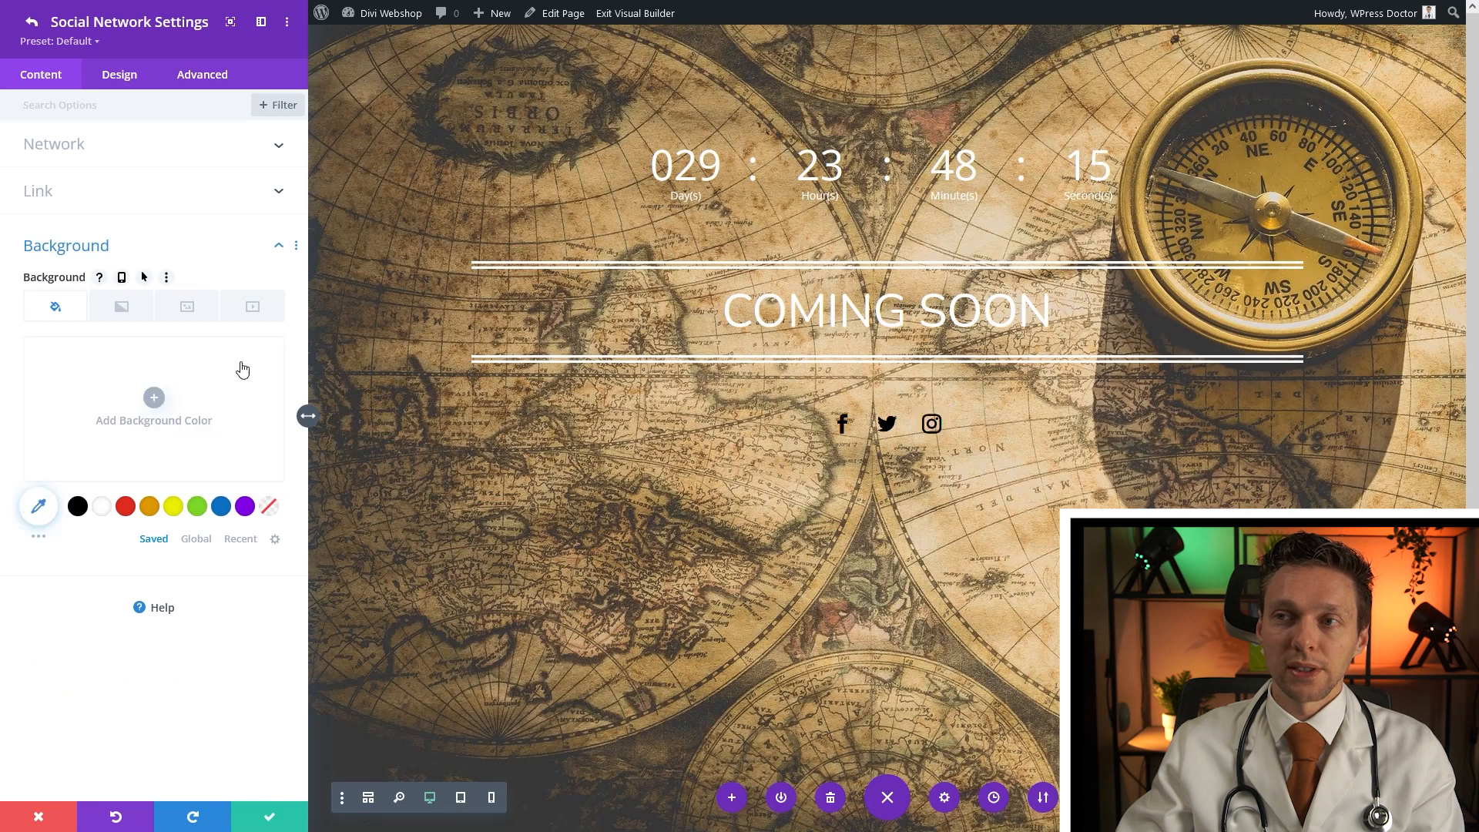
{"action": "left_click", "coordinate": [257, 820]}
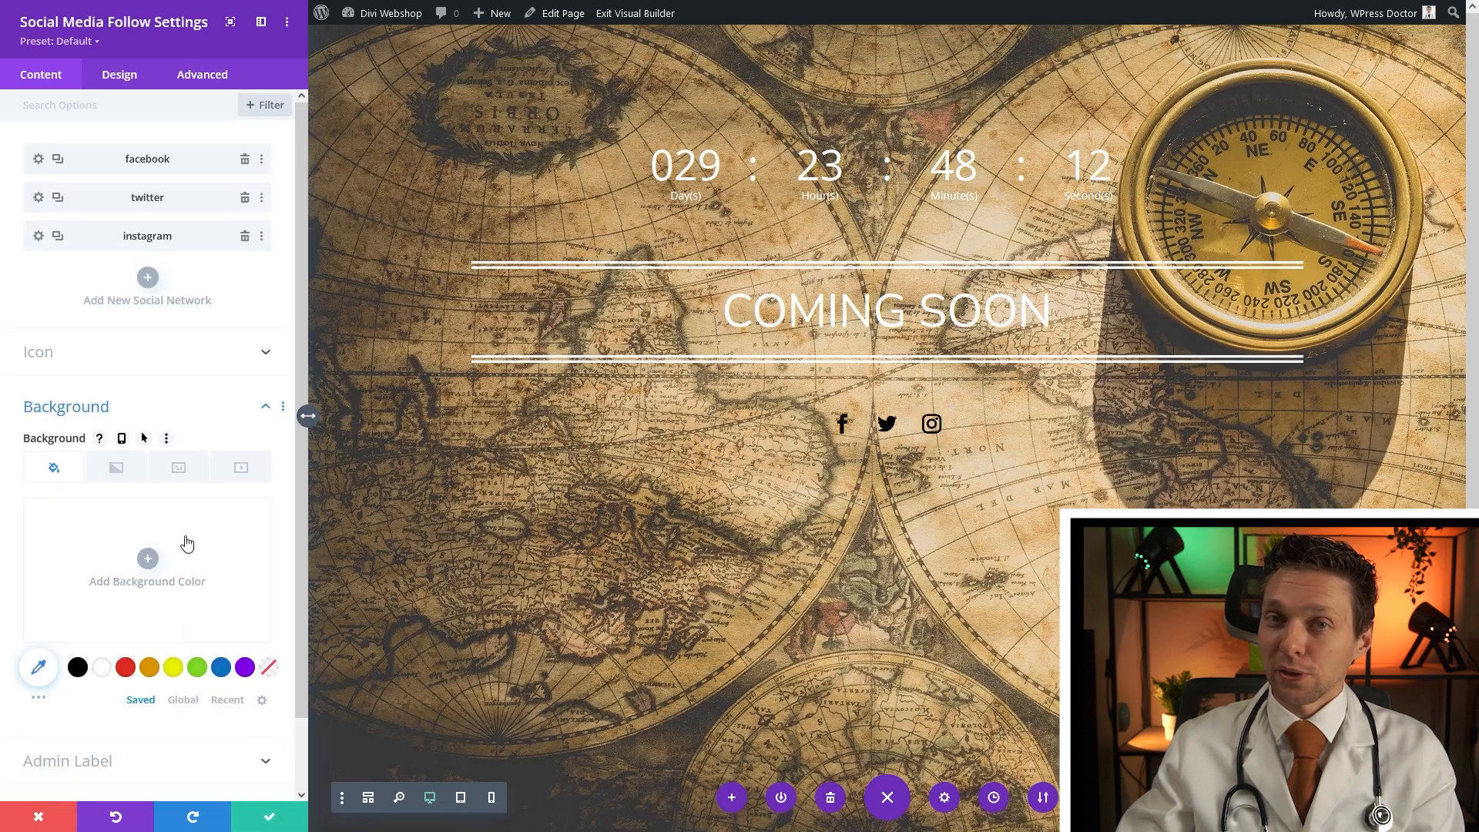
Set the module's icon colour to white and save the social follow module
{"action": "left_click", "coordinate": [261, 159]}
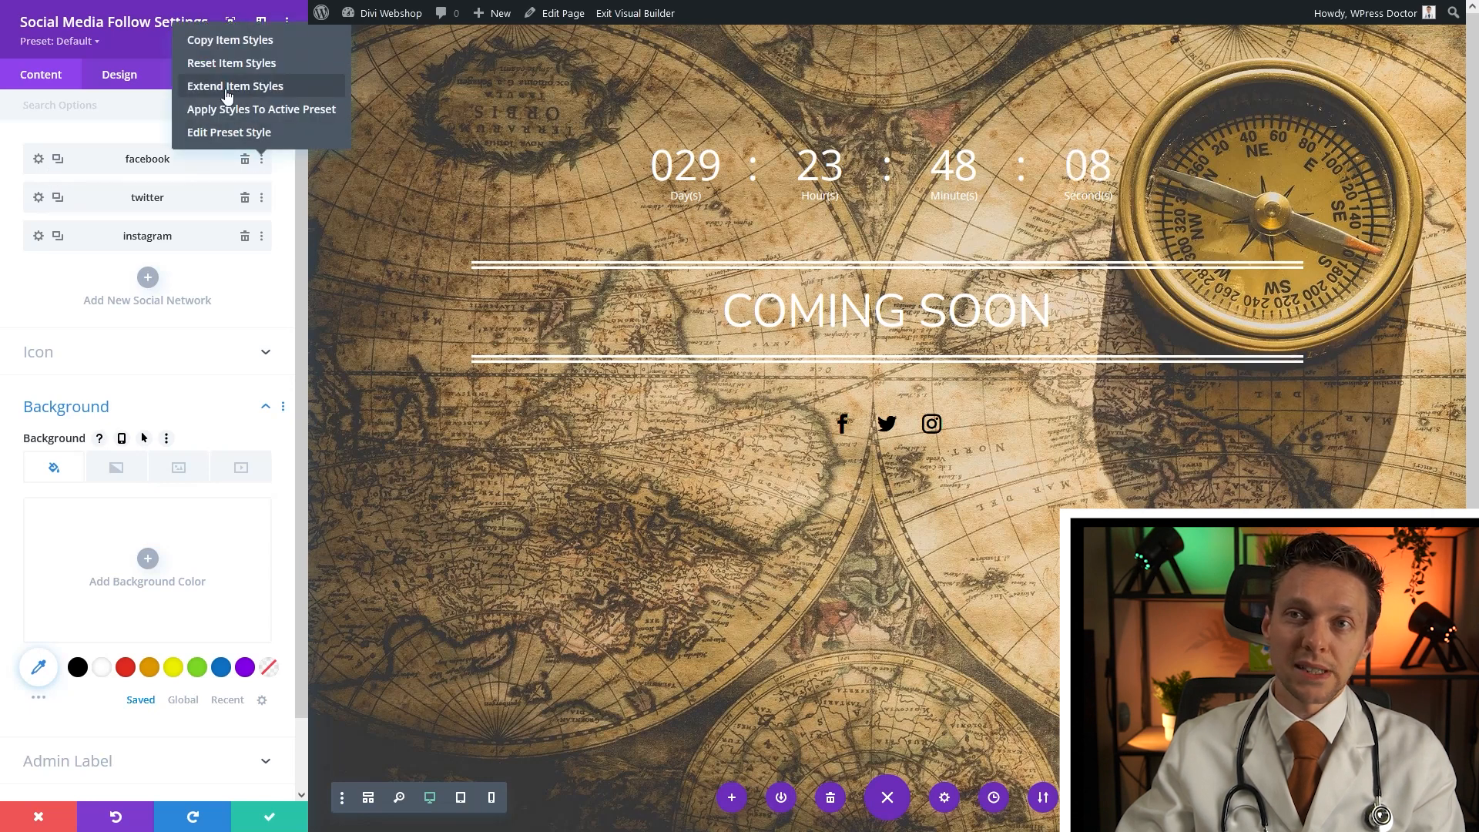
{"action": "left_click", "coordinate": [124, 136]}
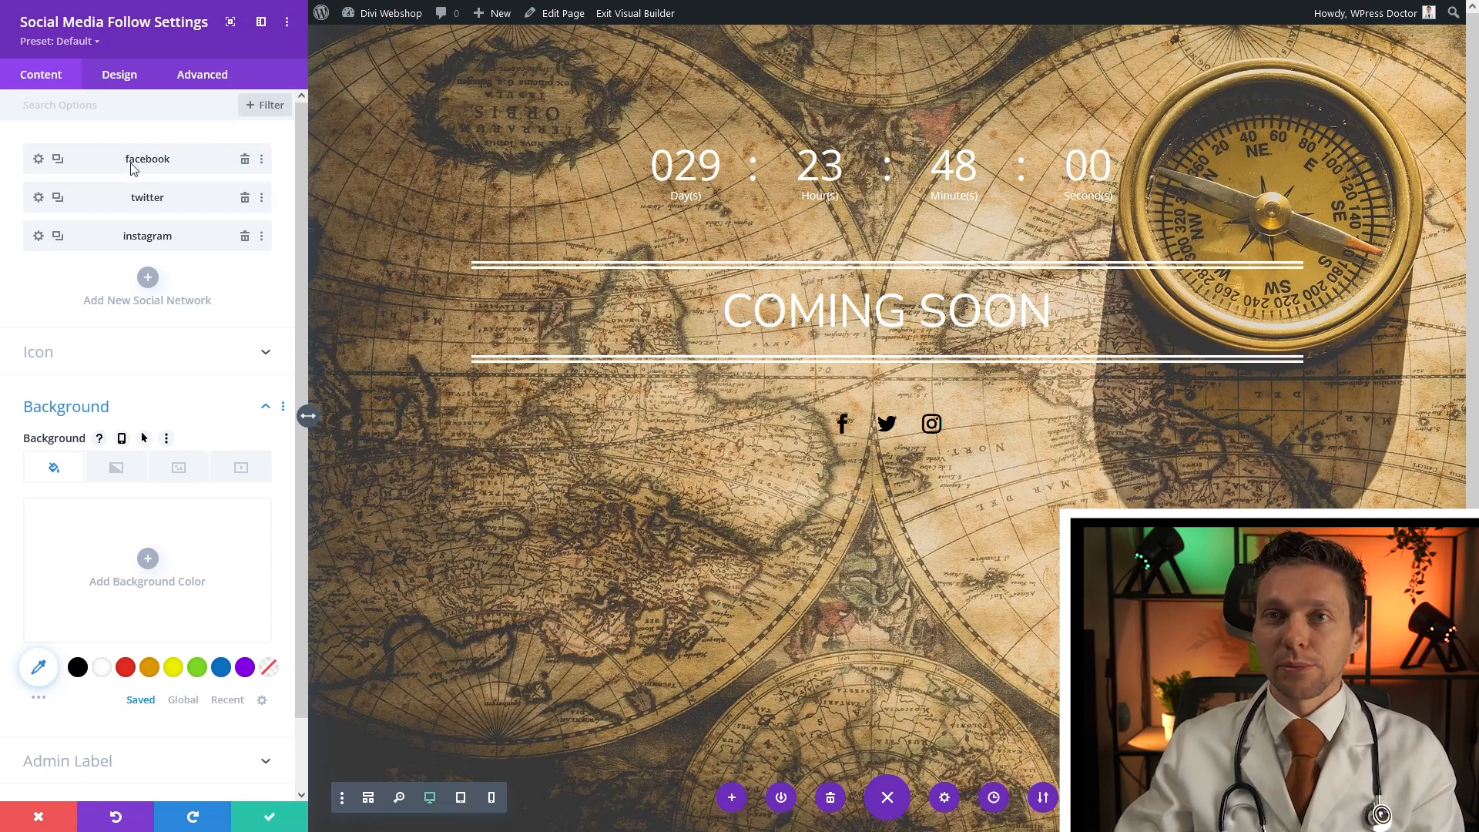
{"action": "left_click", "coordinate": [114, 88]}
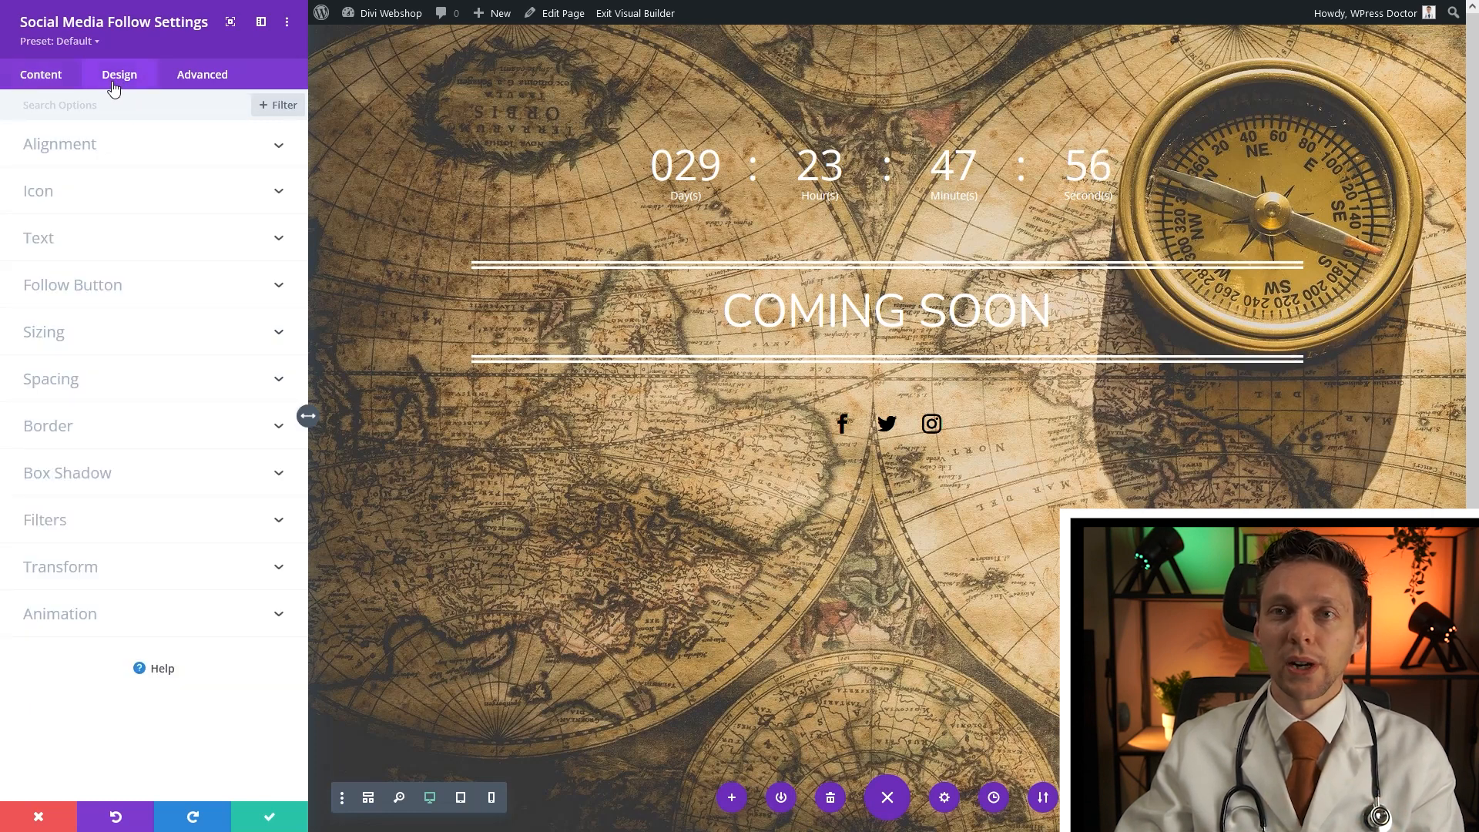
{"action": "left_click", "coordinate": [67, 206]}
{"action": "left_click", "coordinate": [100, 177]}
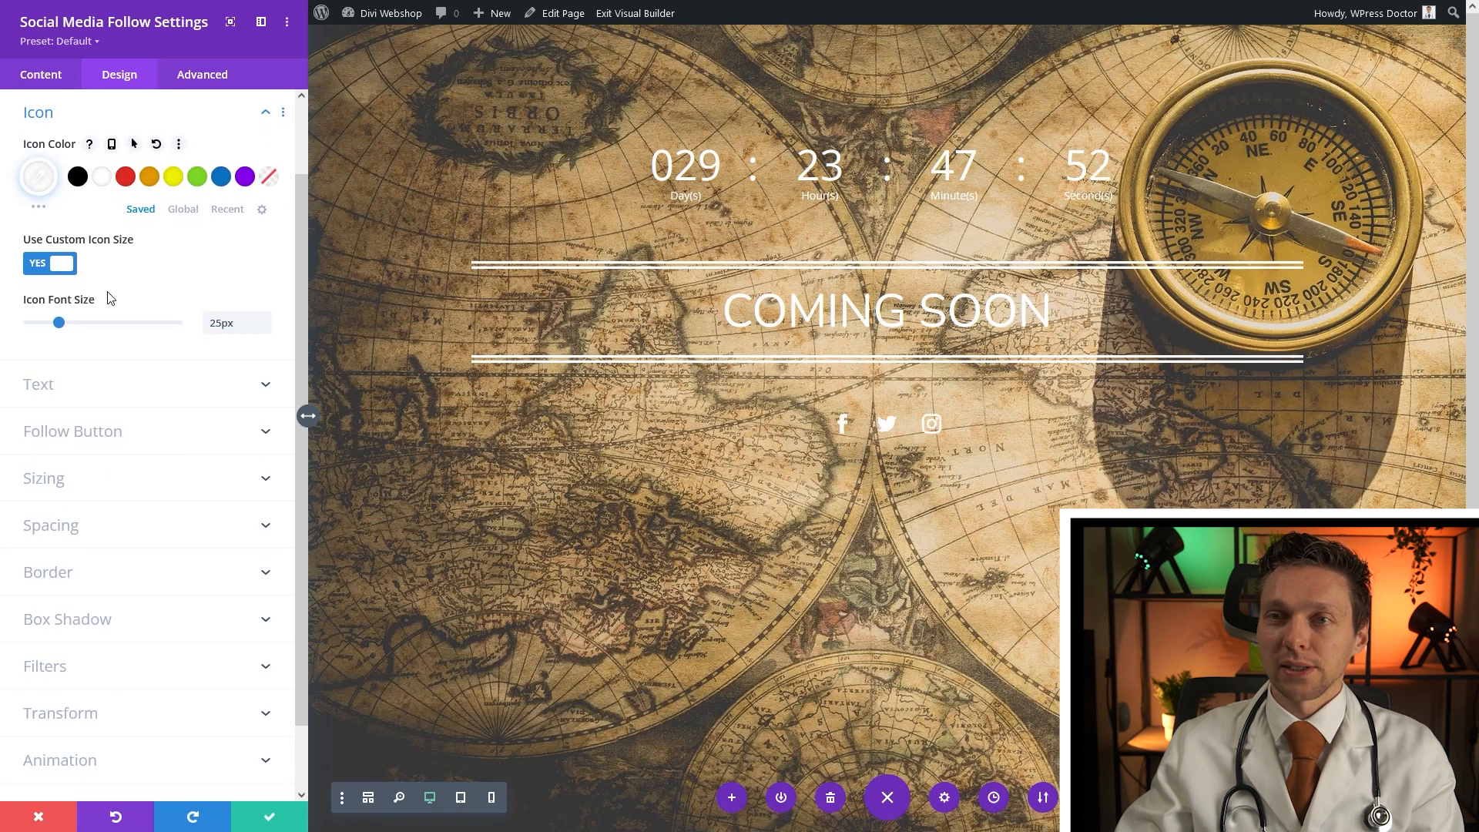
{"action": "left_click", "coordinate": [264, 822]}
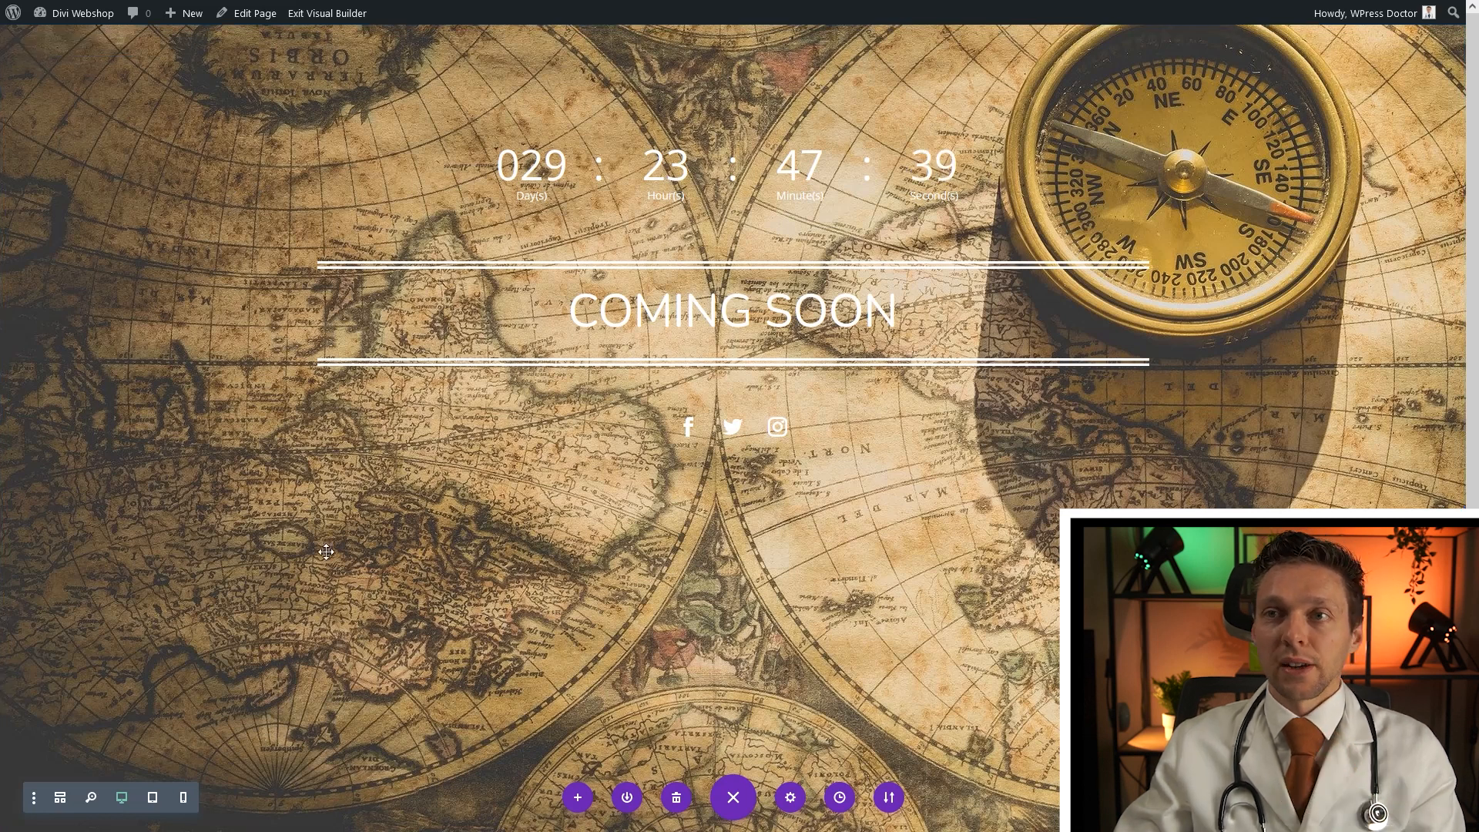
Set the countdown row's Padding Top to 10% and save the row settings
{"action": "mouse_move", "coordinate": [357, 89]}
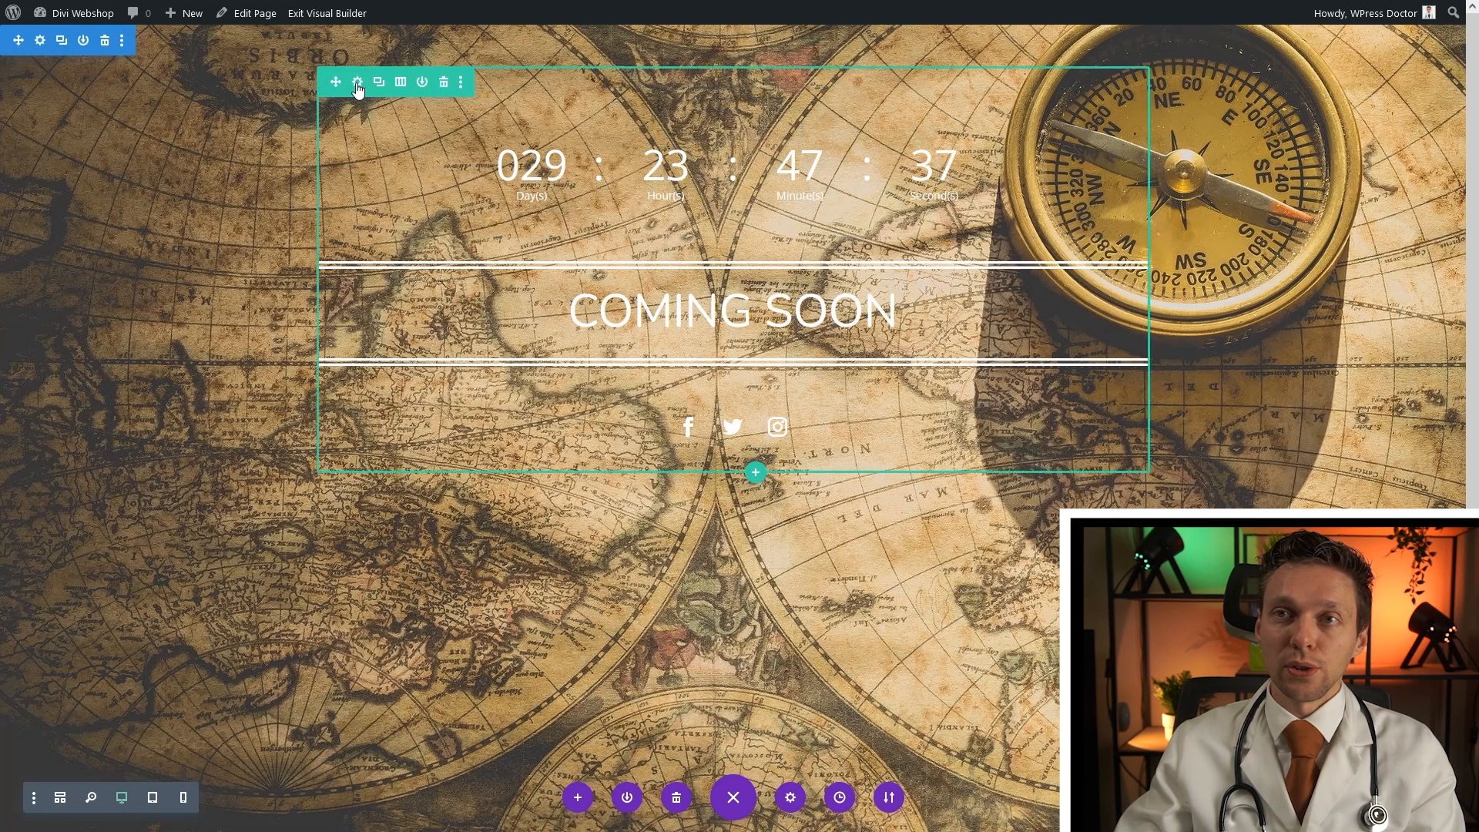
{"action": "left_click", "coordinate": [357, 84]}
{"action": "left_click", "coordinate": [135, 79]}
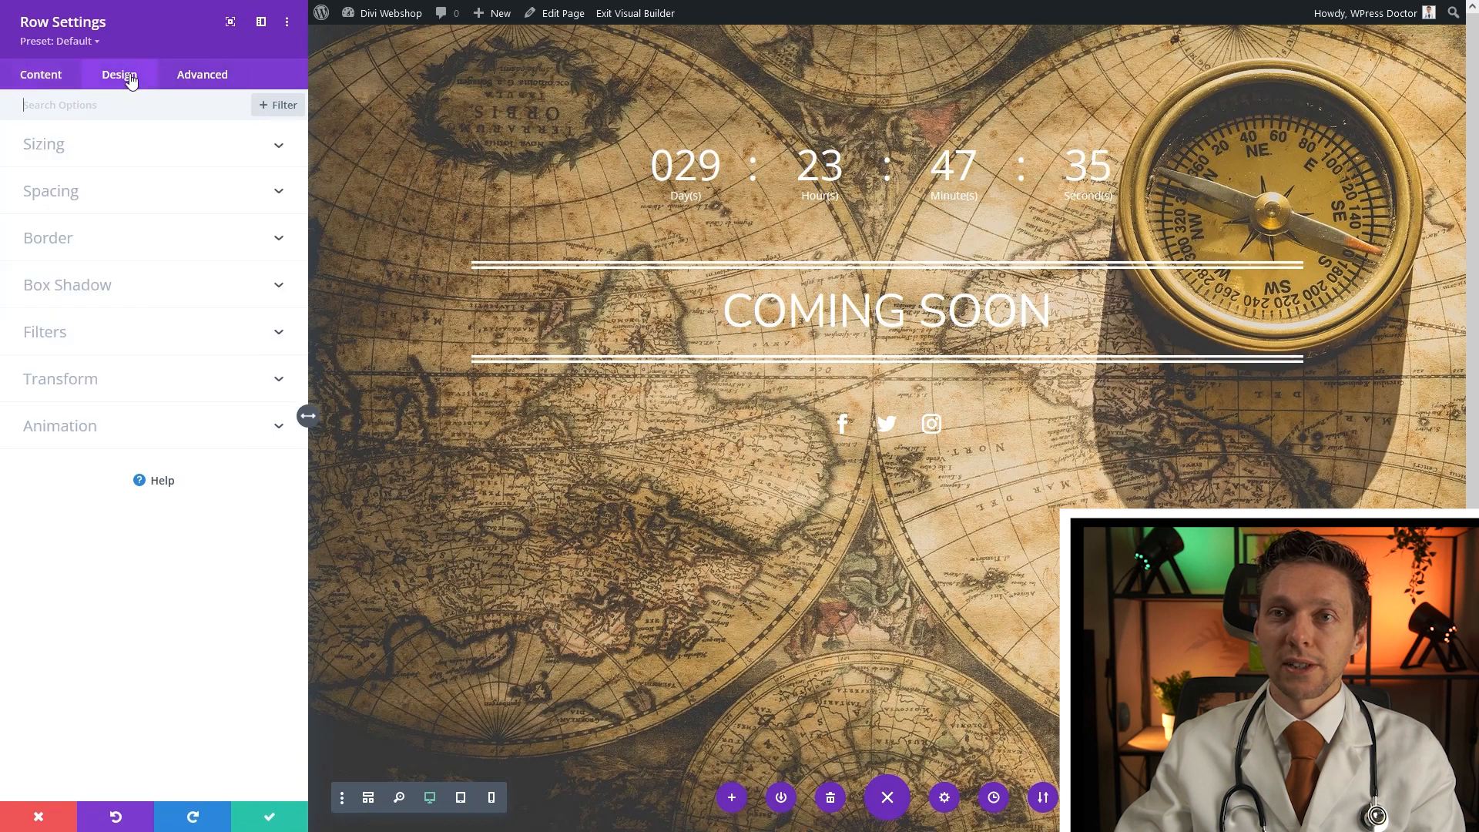
{"action": "left_click", "coordinate": [59, 198]}
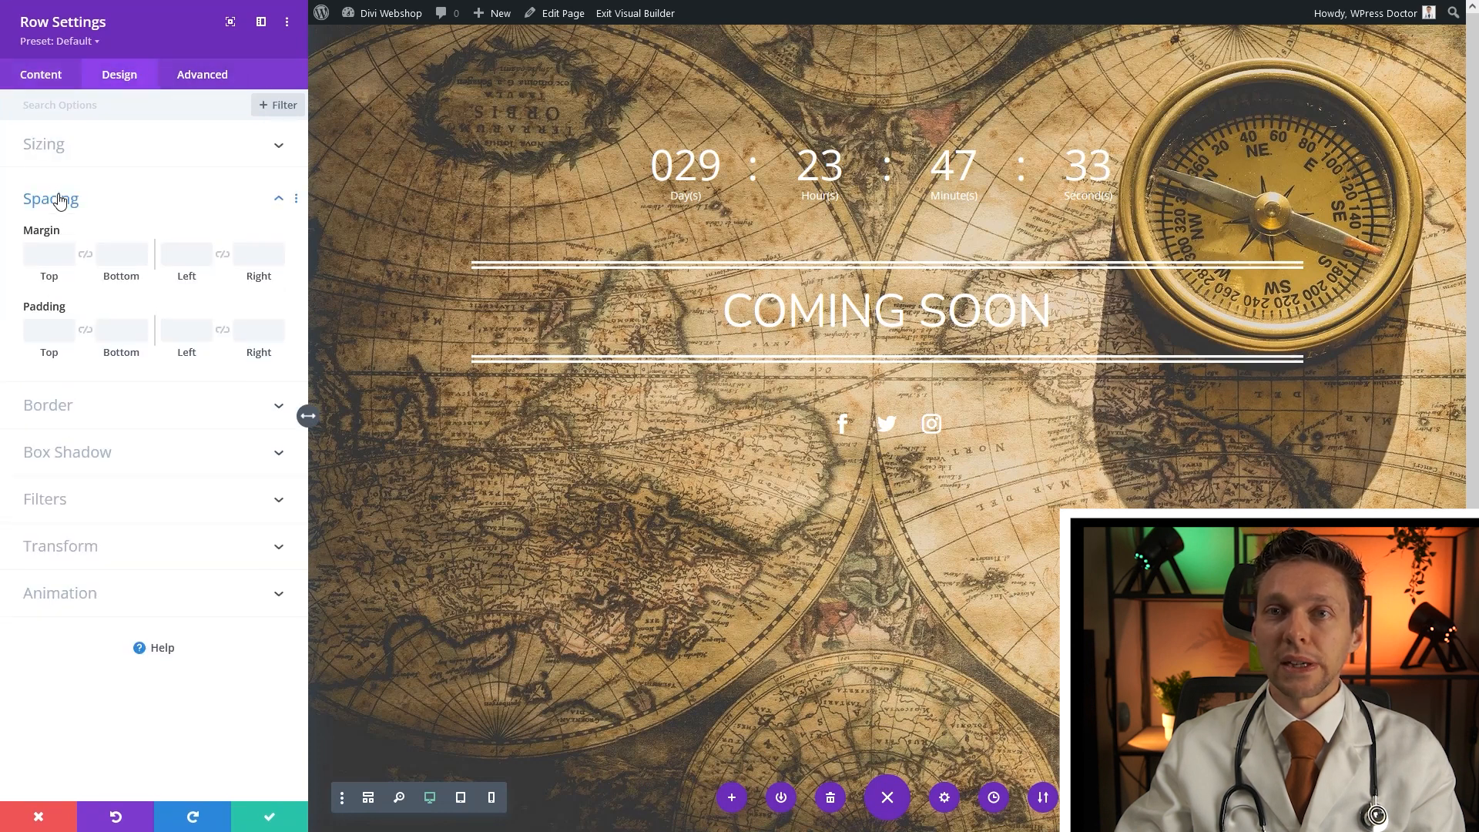
{"action": "left_click", "coordinate": [51, 336]}
{"action": "type", "text": "10%"}
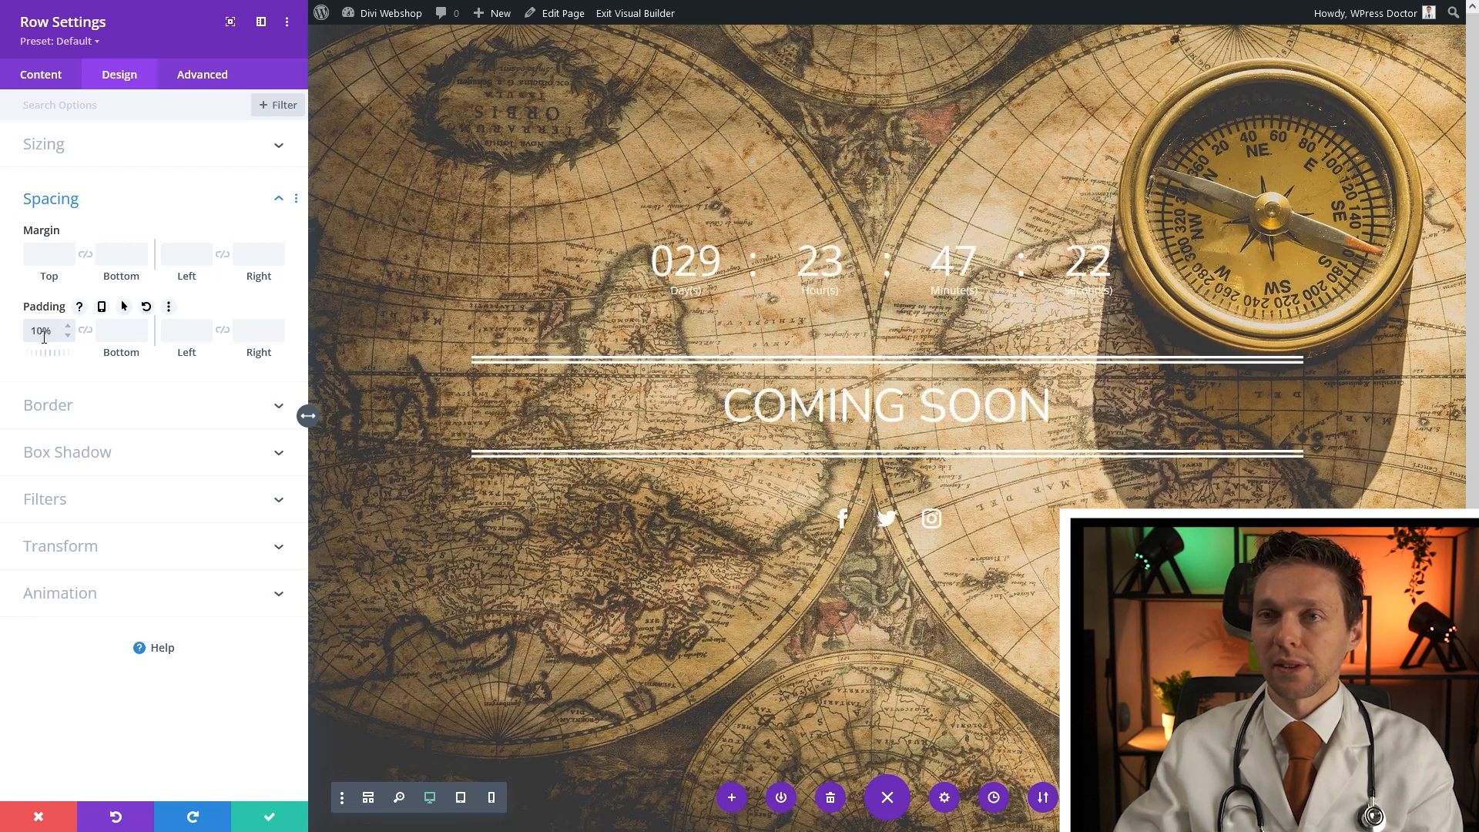
{"action": "left_click", "coordinate": [271, 821]}
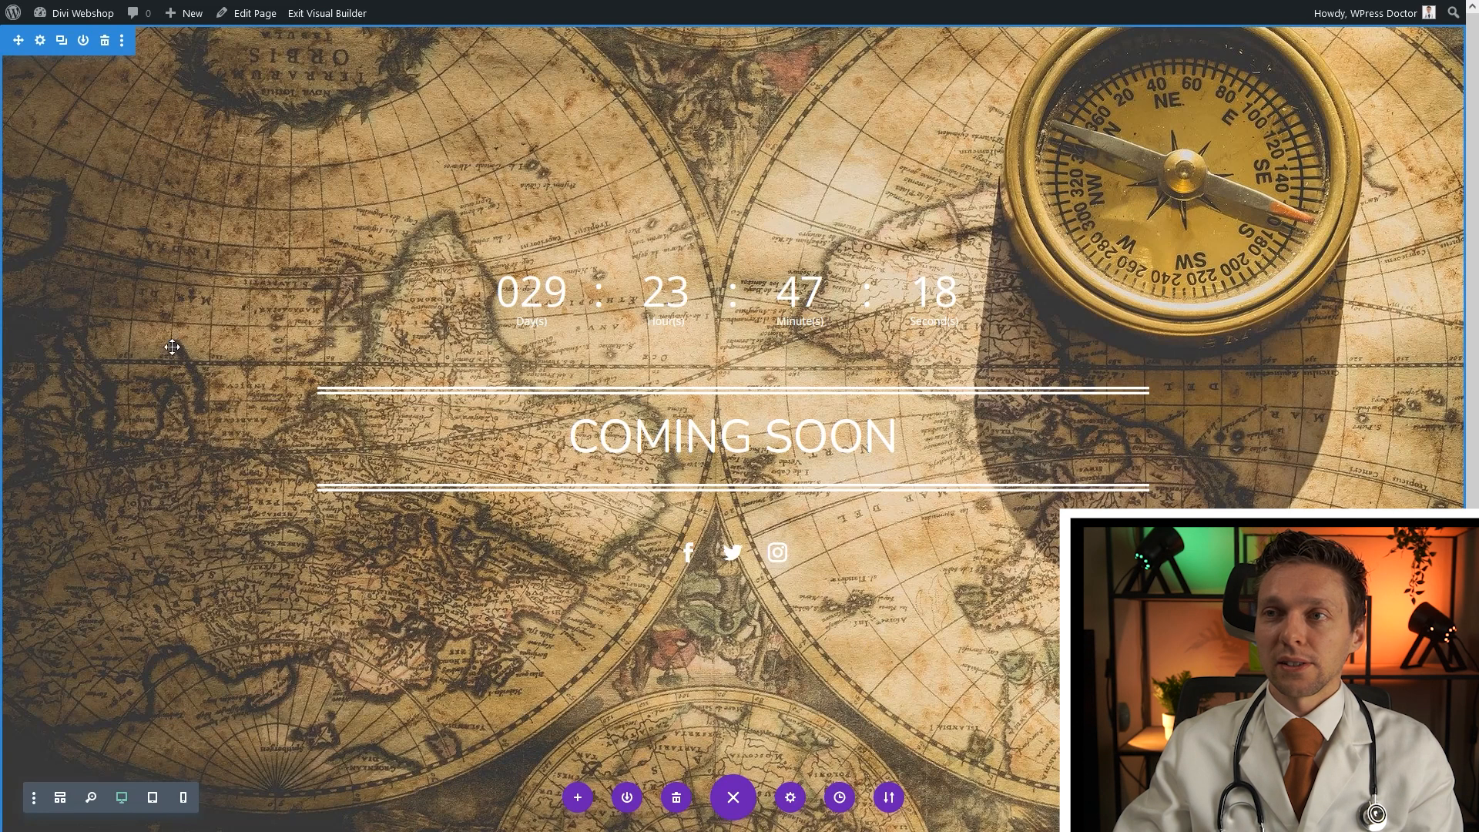
Dock the section settings beside the page and add a background gradient to the section
{"action": "left_click", "coordinate": [41, 41]}
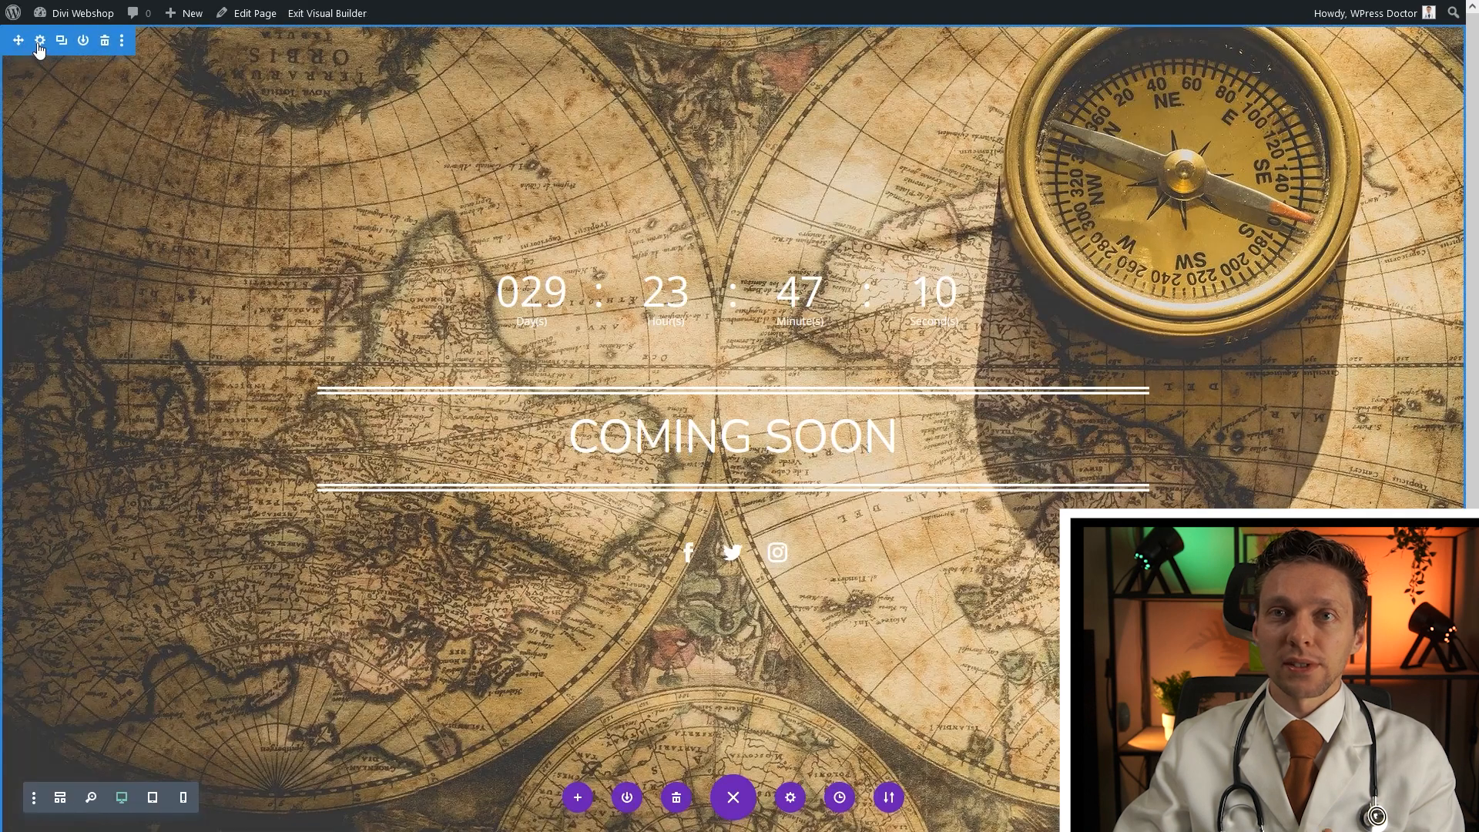
{"action": "left_click", "coordinate": [39, 42]}
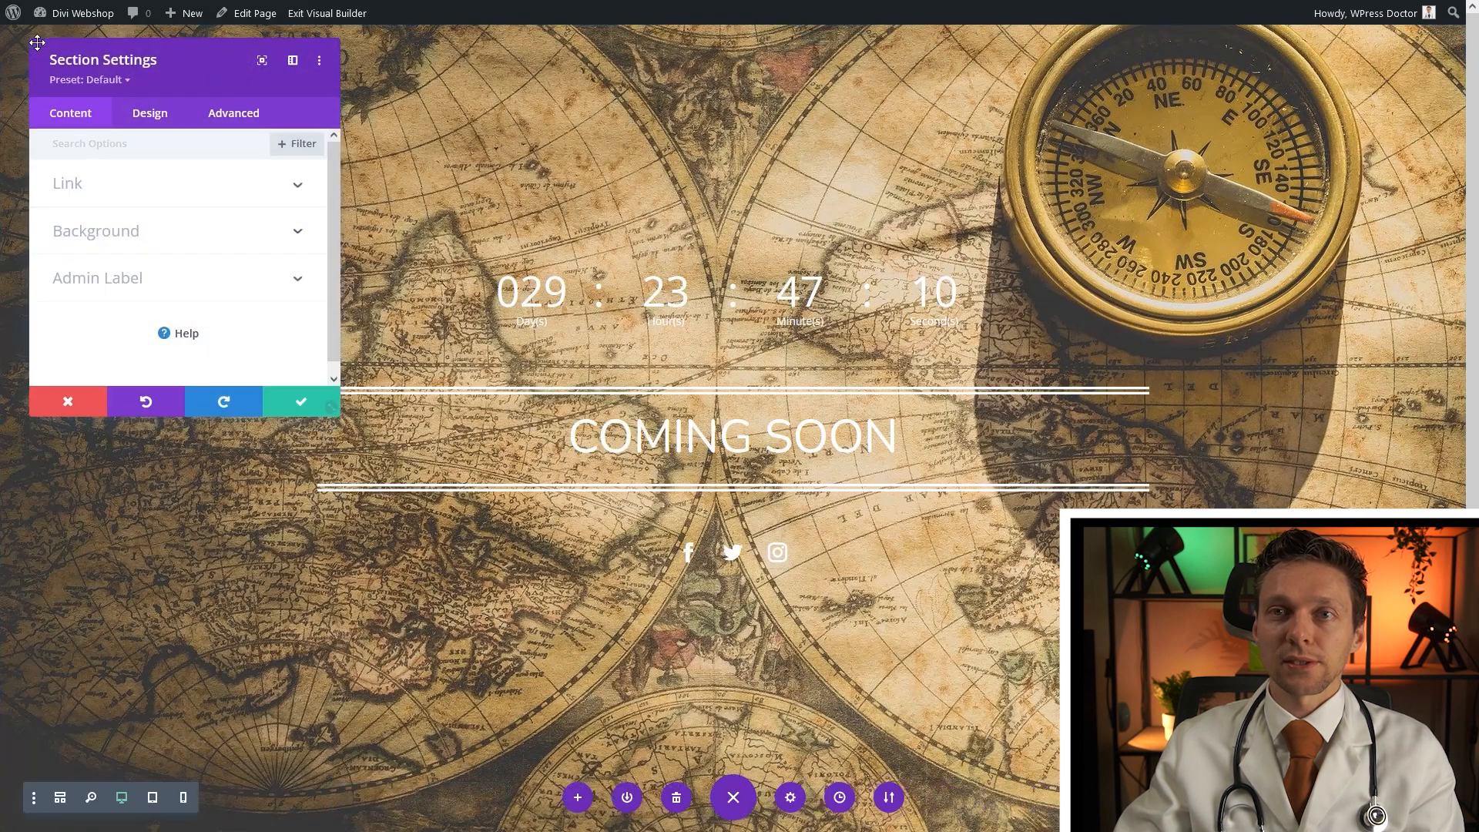
{"action": "left_click", "coordinate": [291, 62]}
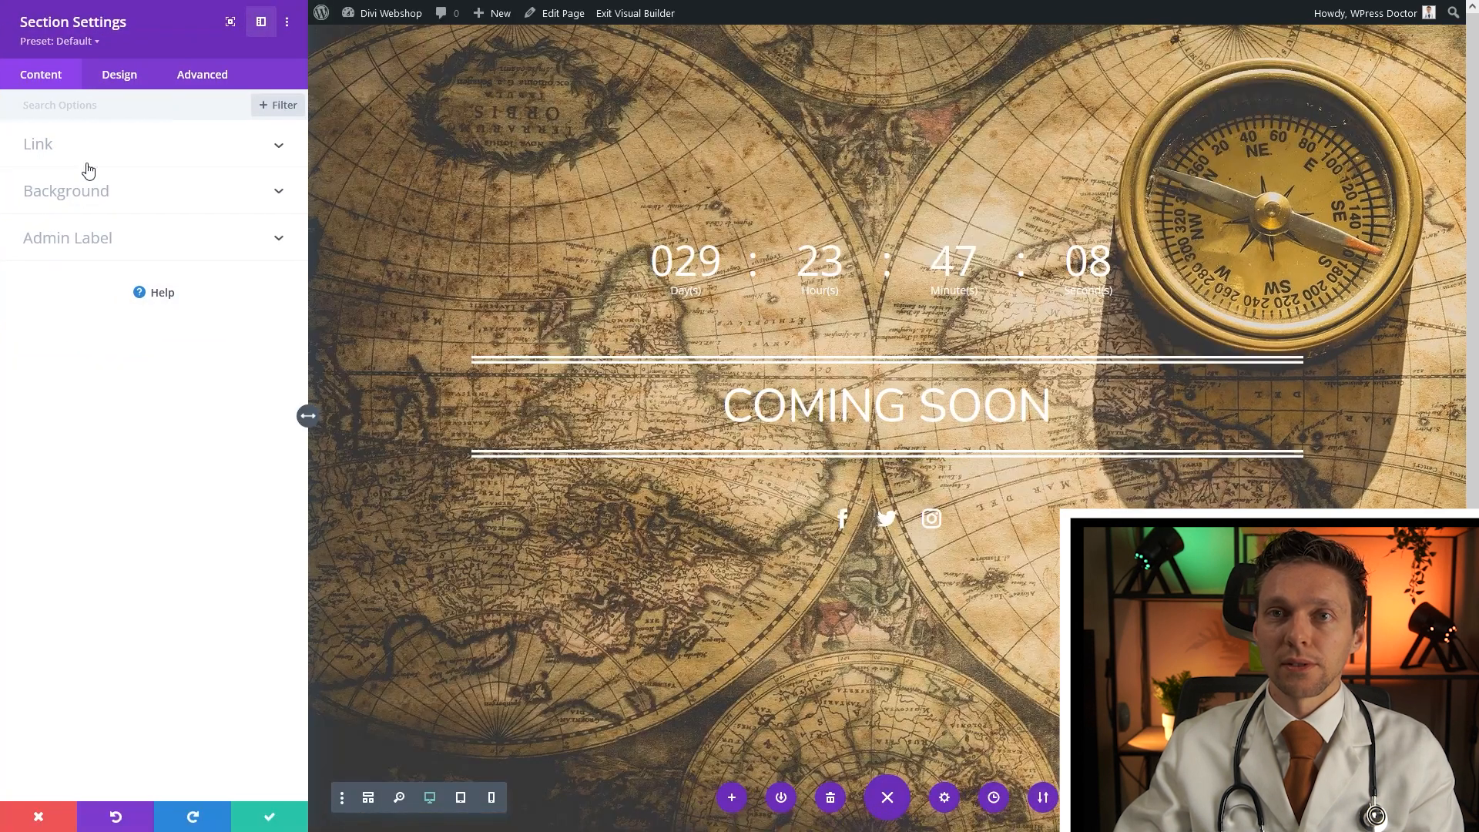
{"action": "left_click", "coordinate": [67, 197]}
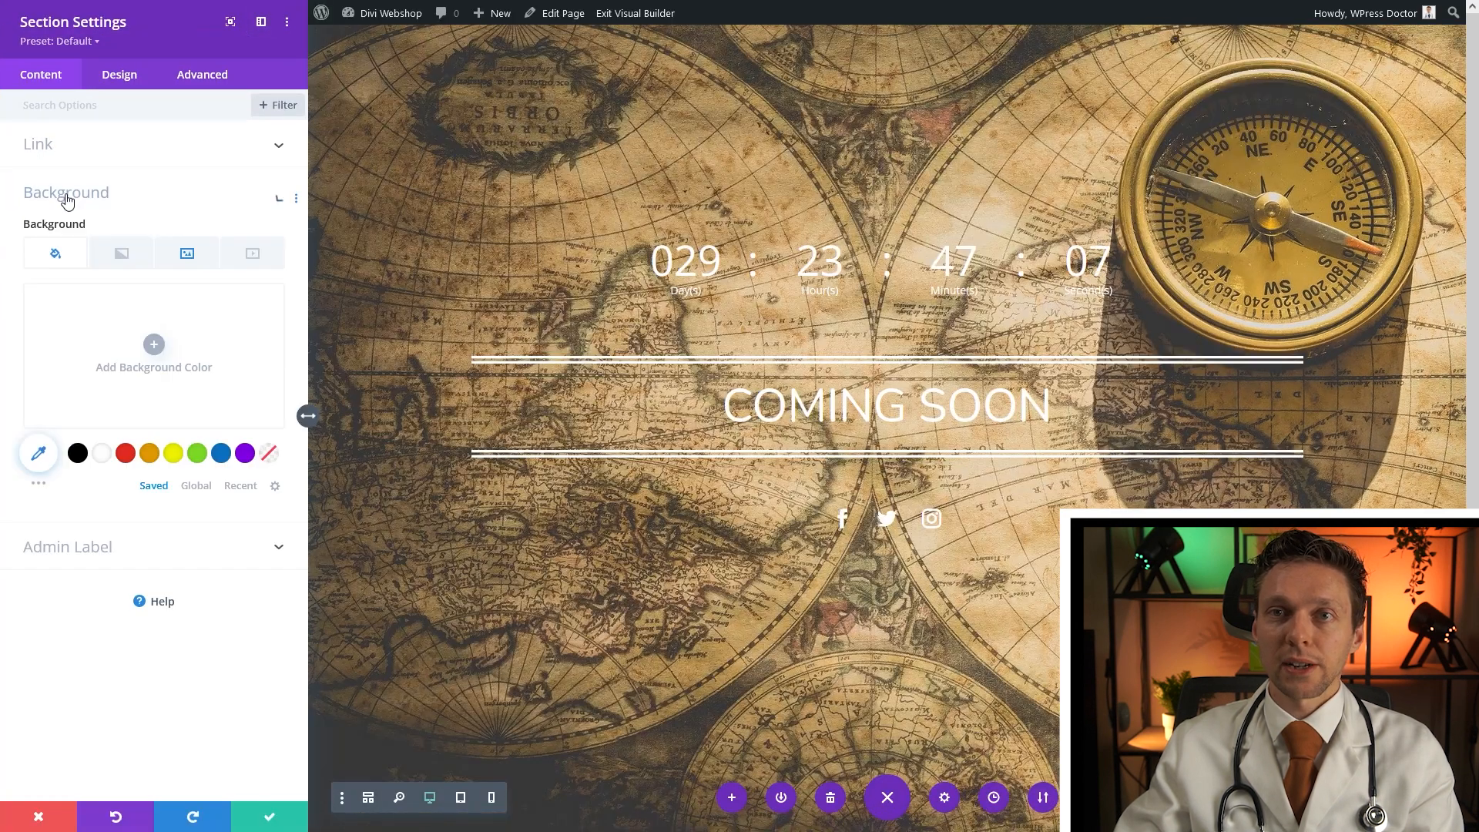
{"action": "left_click", "coordinate": [126, 263]}
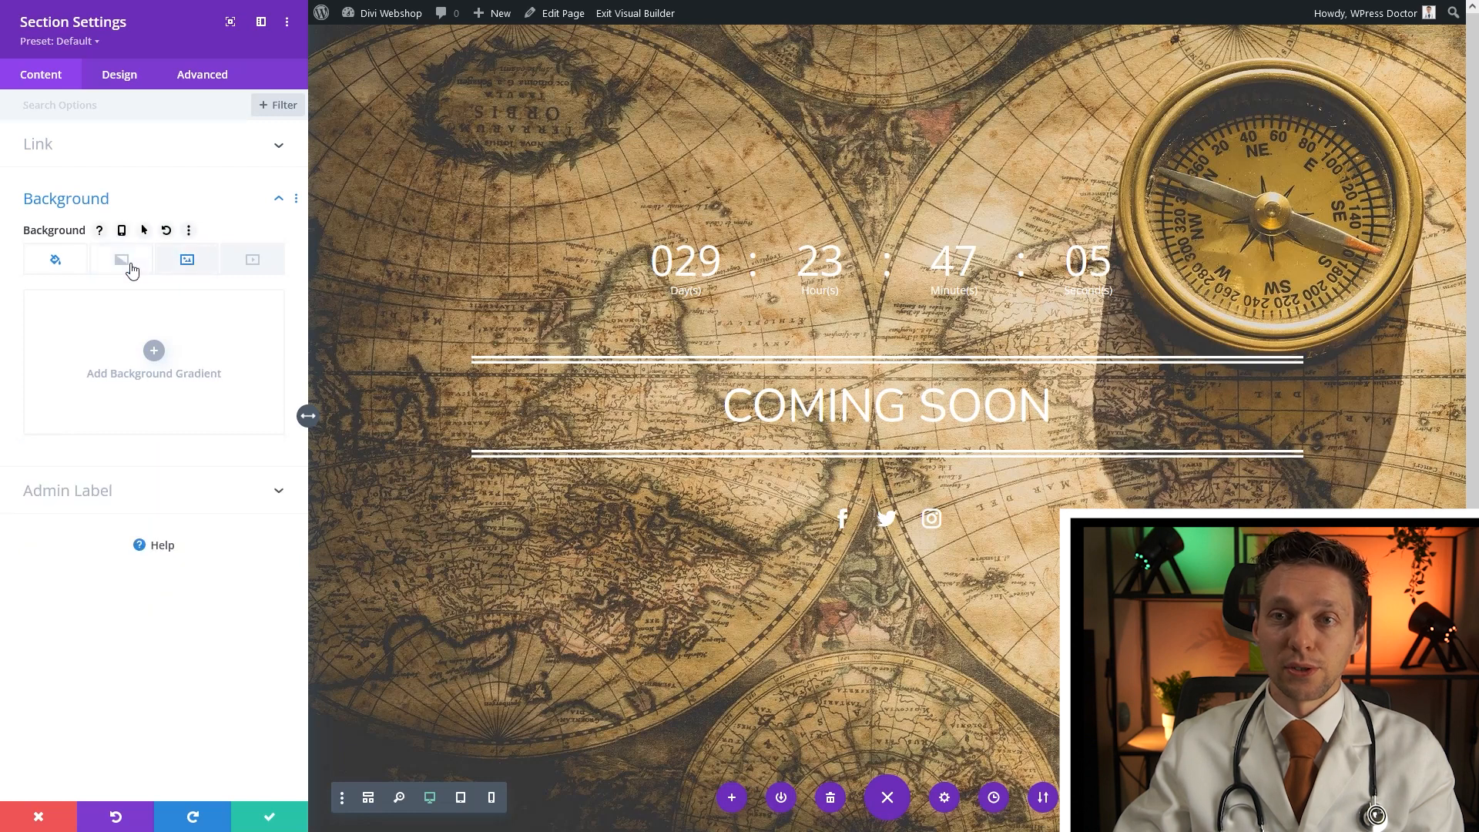
{"action": "left_click", "coordinate": [158, 354]}
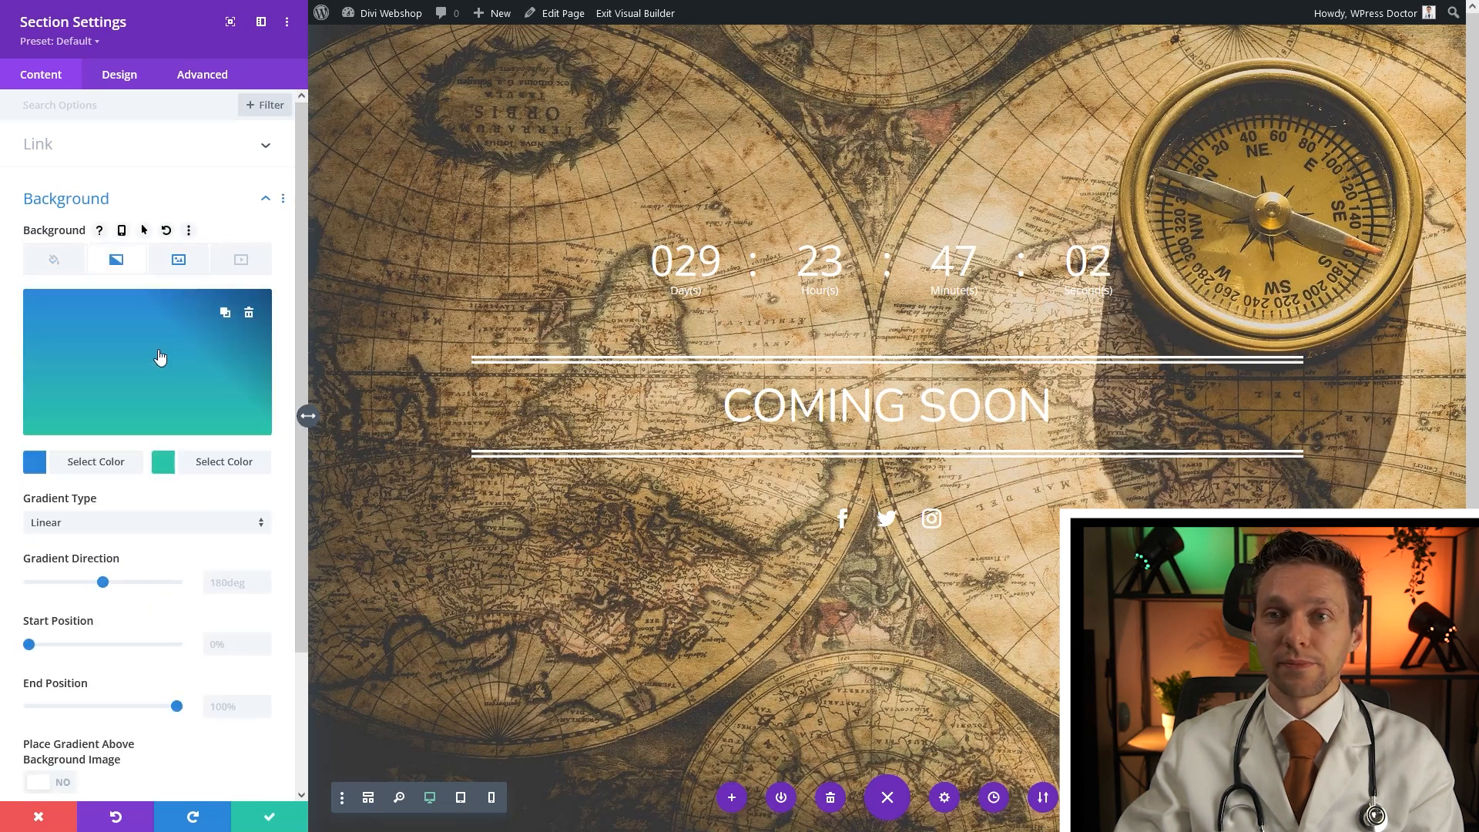
Make both gradient colours black at 0.65 and 0.79 opacity, placed above the background image
{"action": "left_click", "coordinate": [94, 464]}
{"action": "left_click", "coordinate": [78, 459]}
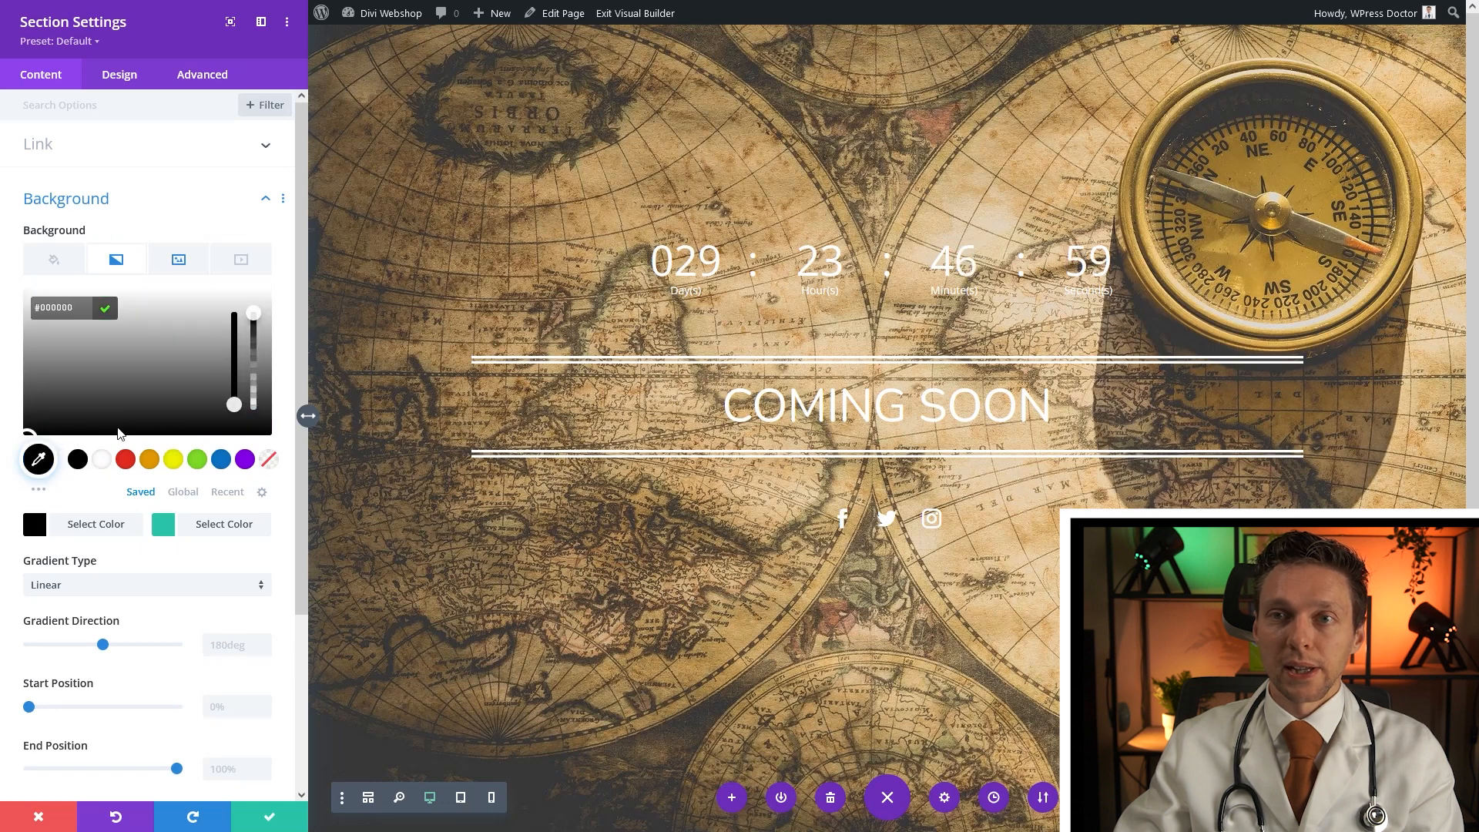
{"action": "left_click_drag", "start_coordinate": [256, 322], "coordinate": [252, 356]}
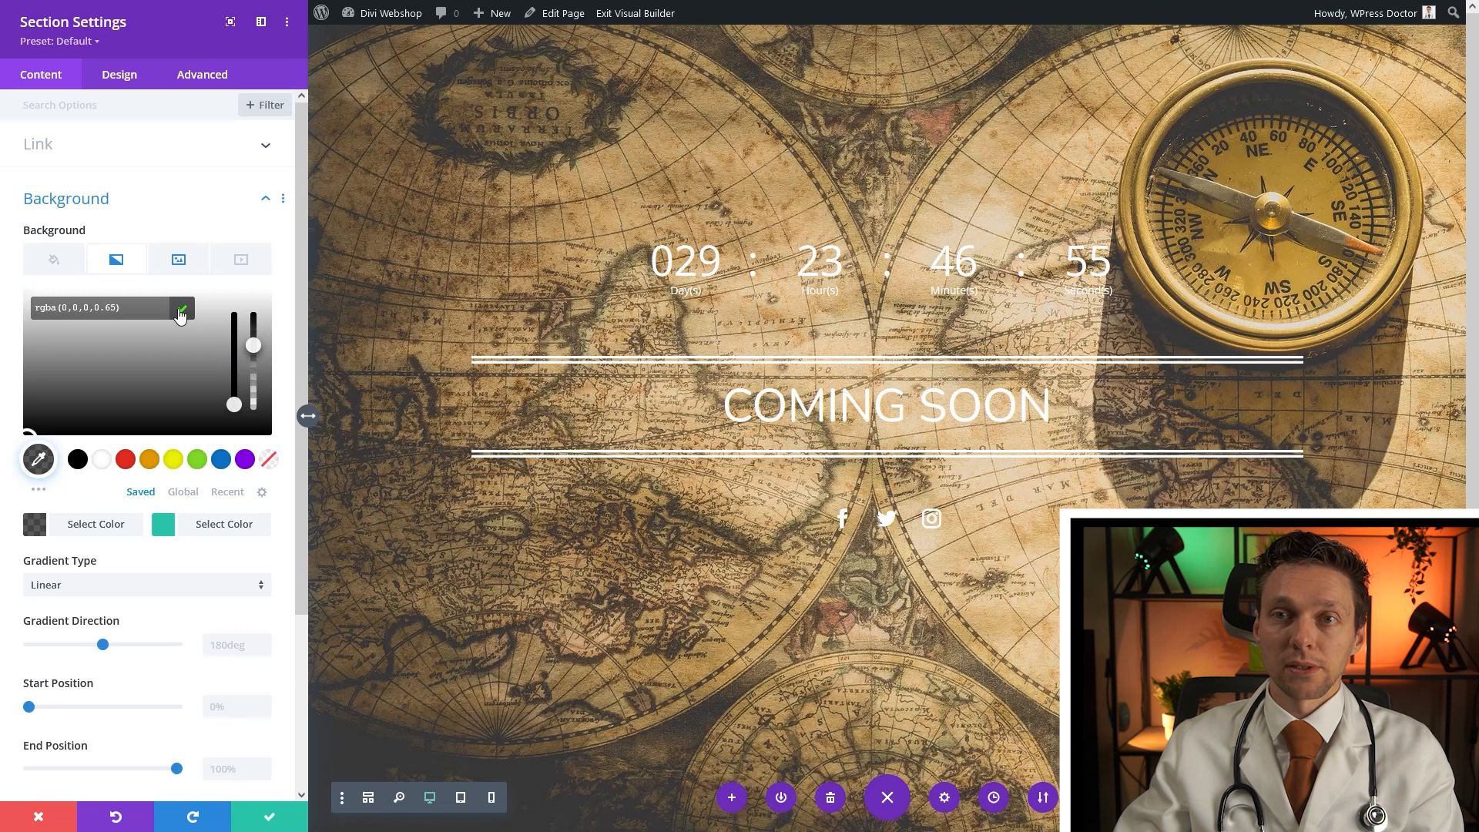
{"action": "left_click", "coordinate": [182, 308]}
{"action": "left_click", "coordinate": [193, 470]}
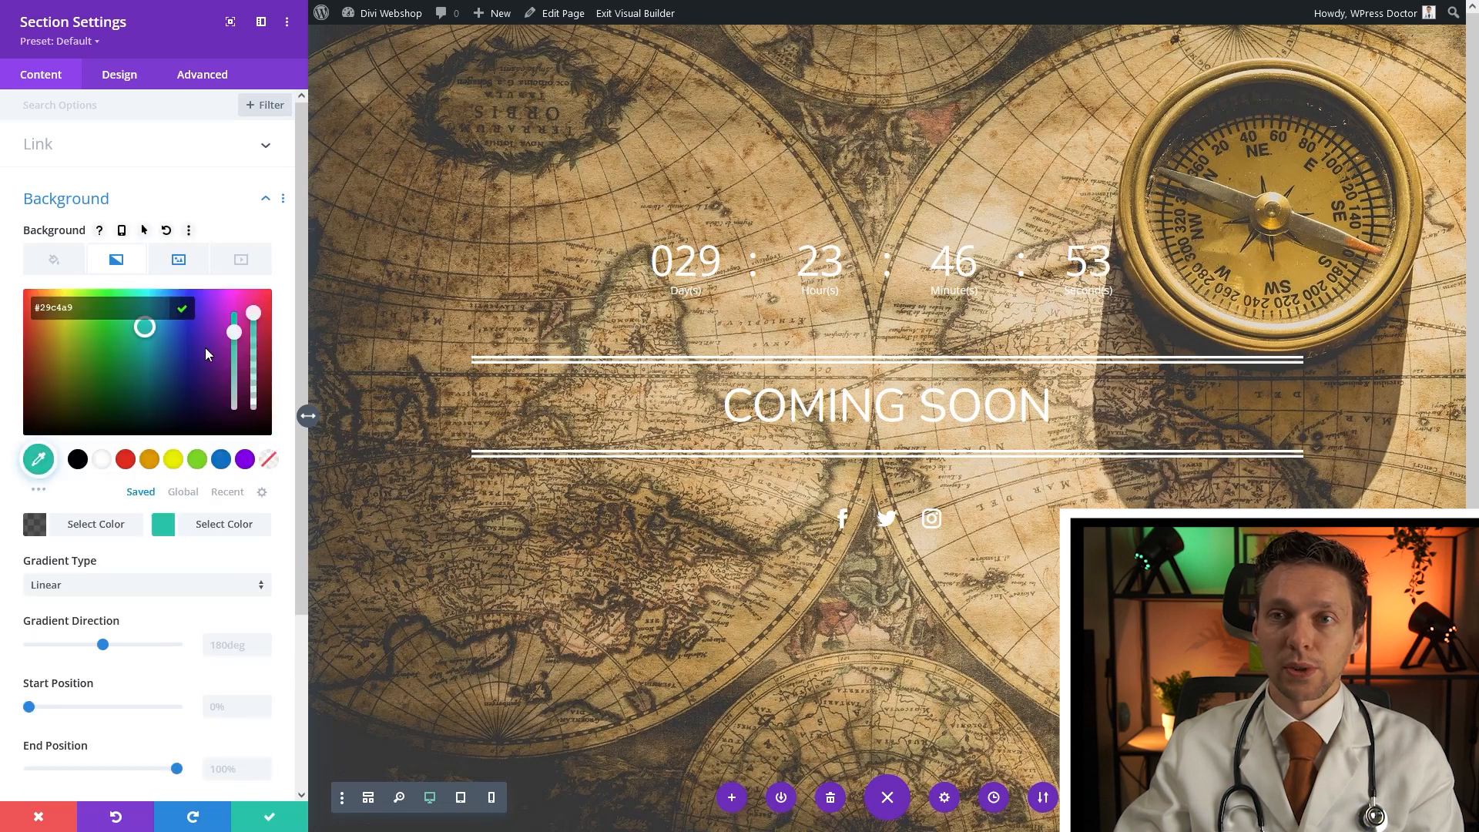
{"action": "left_click", "coordinate": [78, 459]}
{"action": "mouse_move", "coordinate": [255, 314]}
{"action": "left_mouse_down"}
{"action": "mouse_move", "coordinate": [251, 346]}
{"action": "mouse_move", "coordinate": [253, 332]}
{"action": "left_mouse_up"}
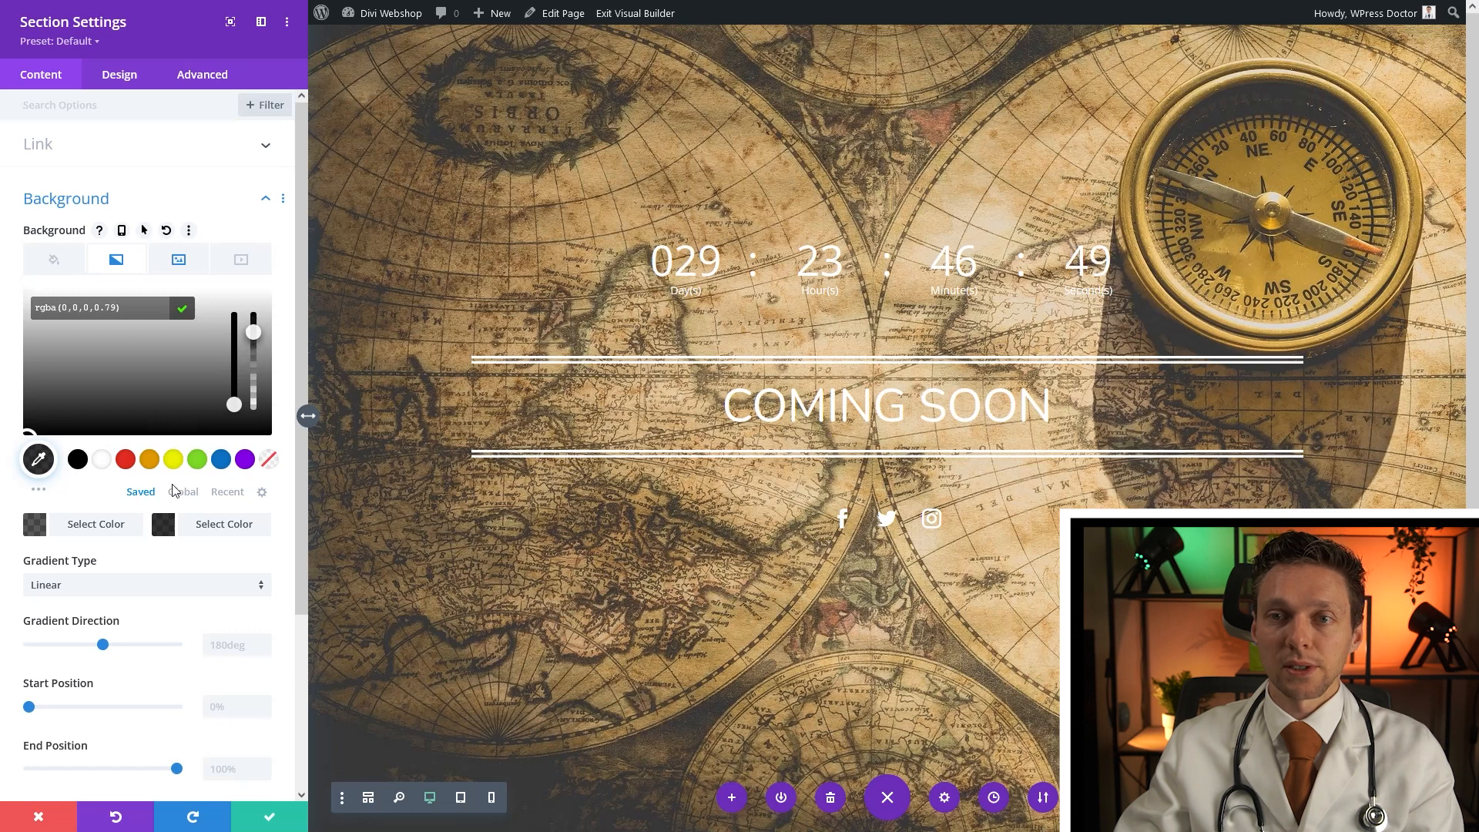
{"action": "left_click", "coordinate": [182, 308]}
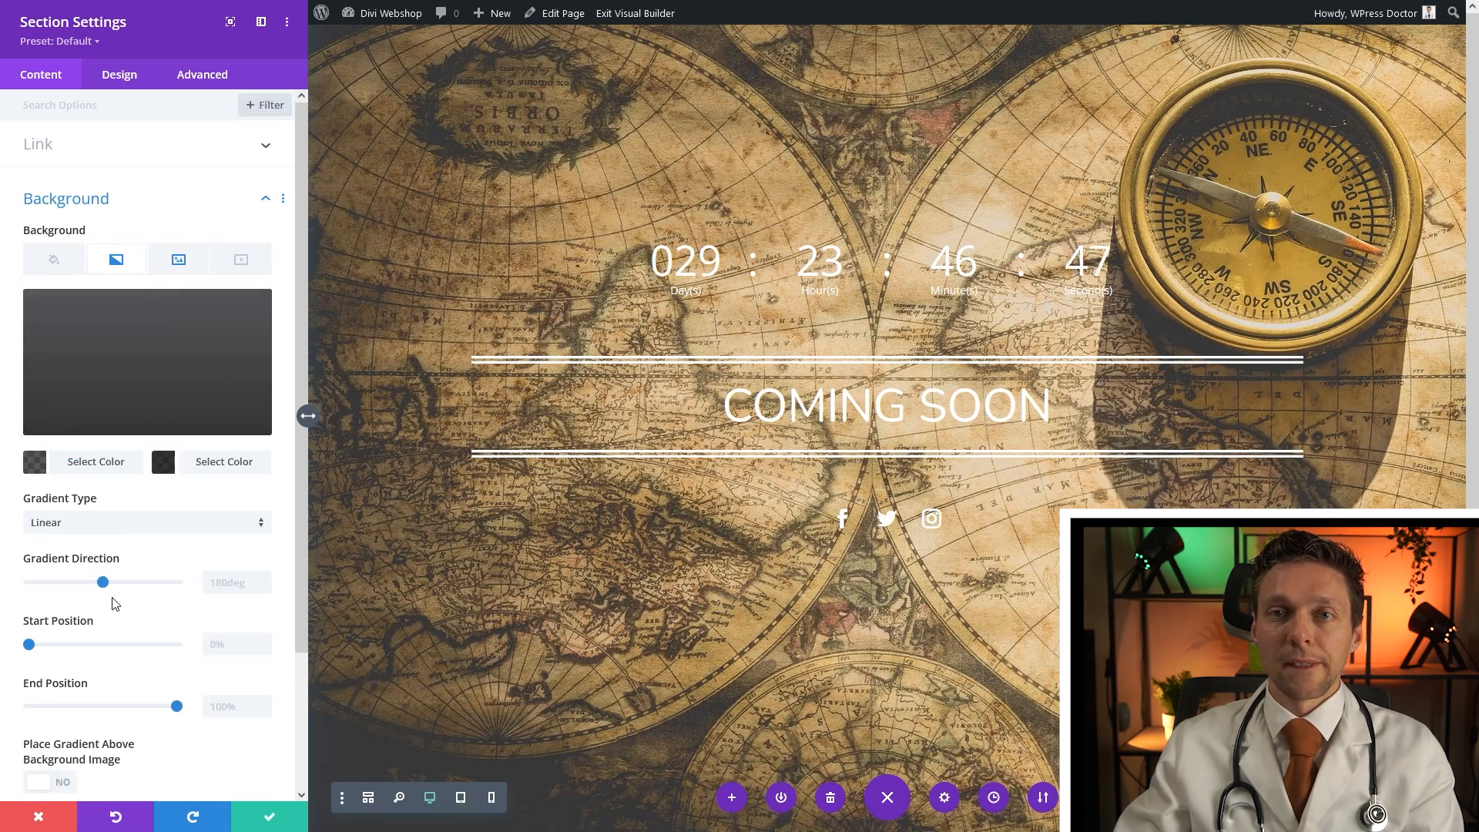
{"action": "scroll", "coordinate": [152, 570], "scroll_direction": "down", "scroll_amount": 3}
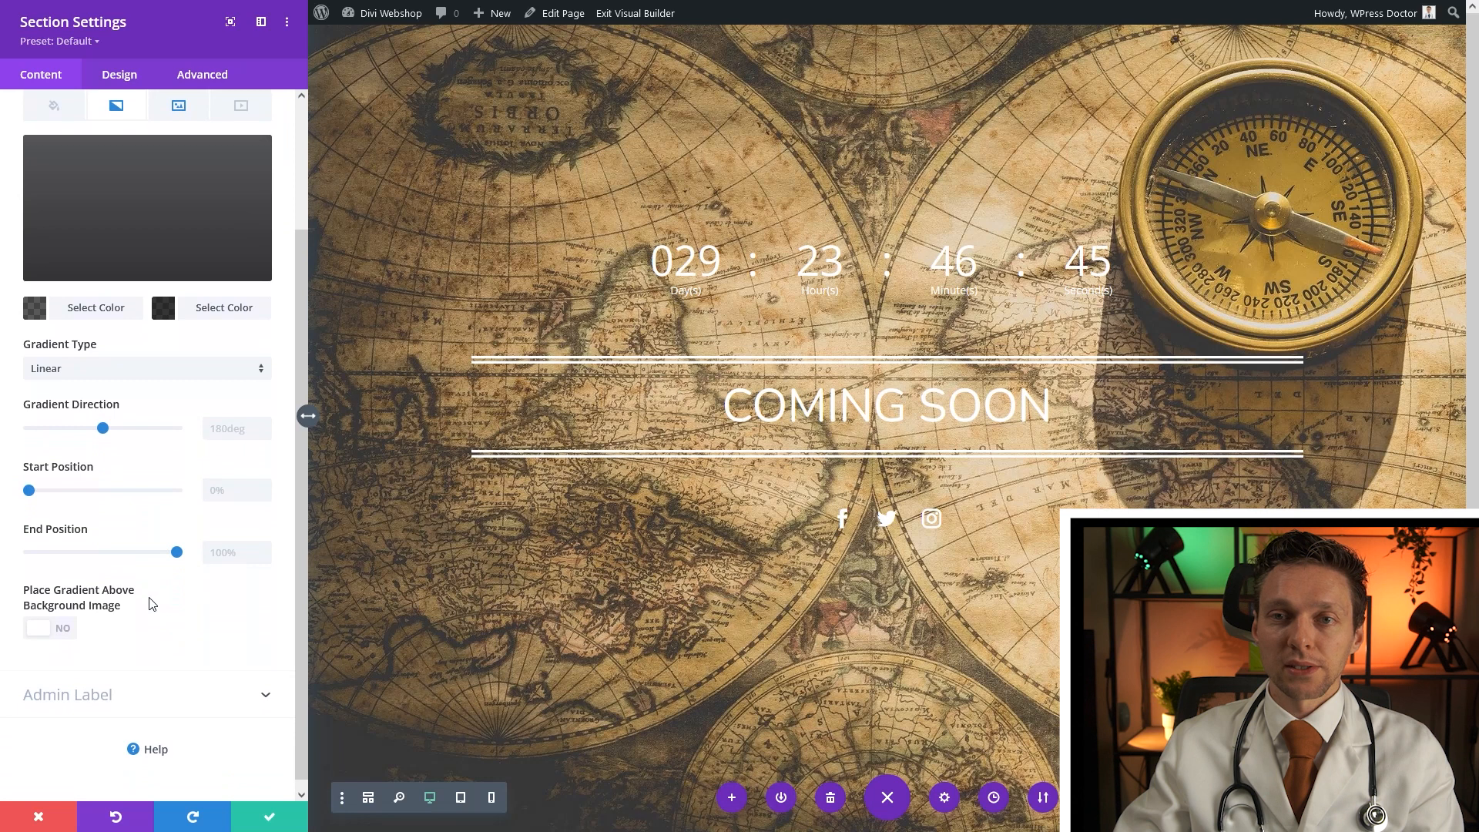
{"action": "left_click", "coordinate": [56, 630]}
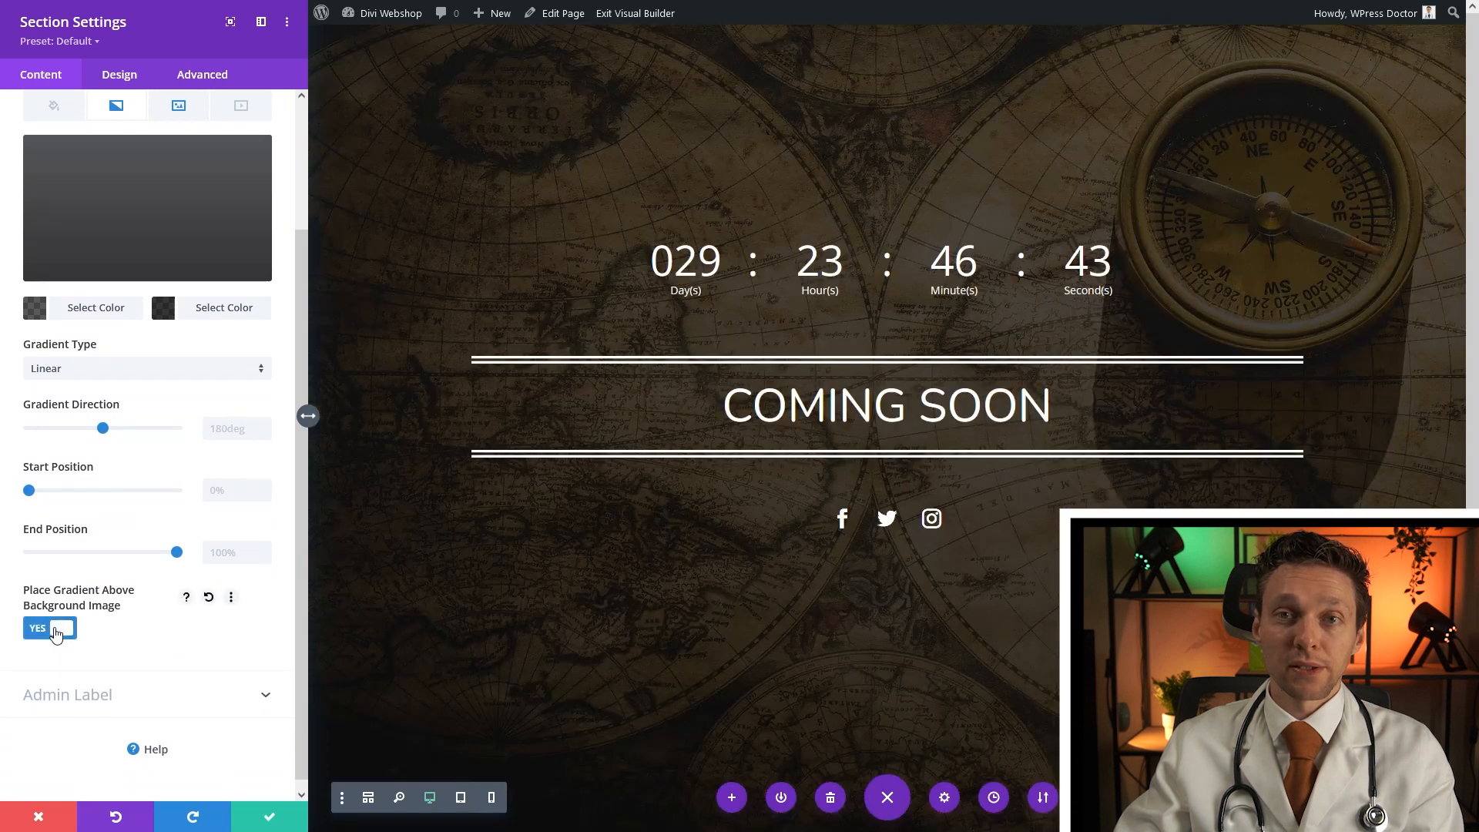
Lighten the first gradient colour to rgba(0,0,0,0.3) and copy its value
{"action": "scroll", "coordinate": [173, 581], "scroll_direction": "up", "scroll_amount": 3}
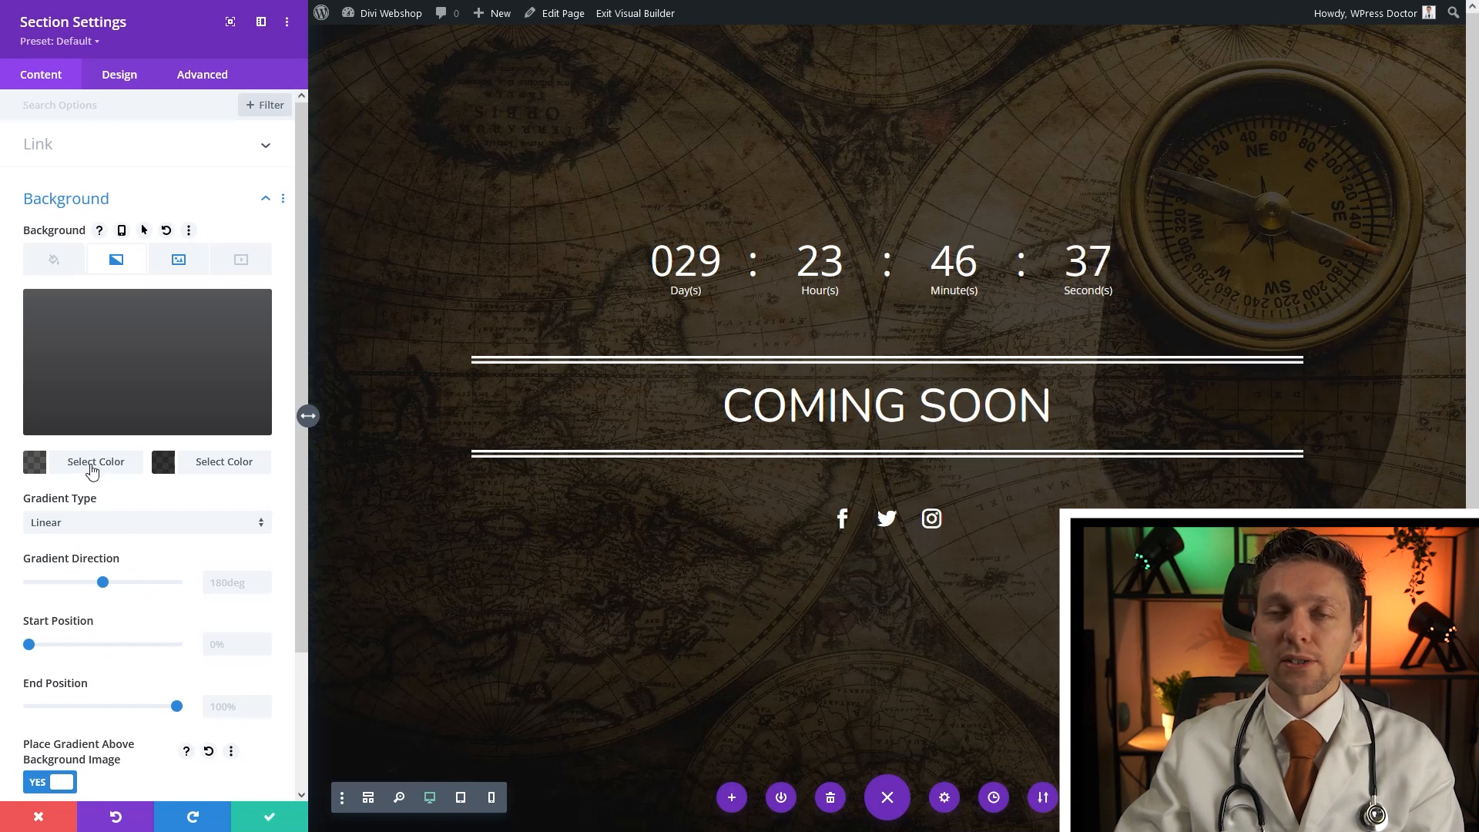
{"action": "left_click", "coordinate": [72, 462]}
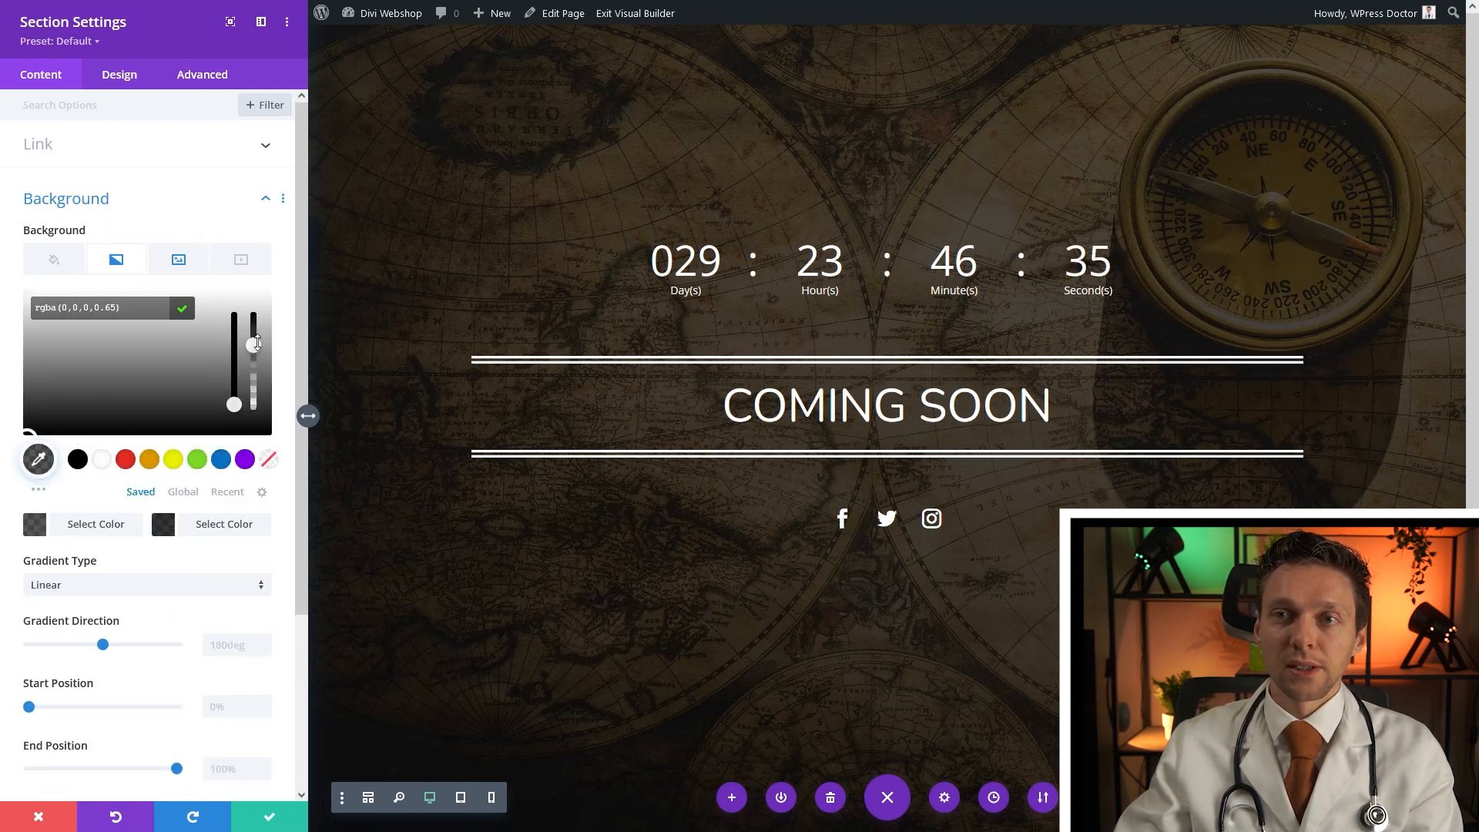
{"action": "left_click_drag", "start_coordinate": [255, 346], "coordinate": [248, 392]}
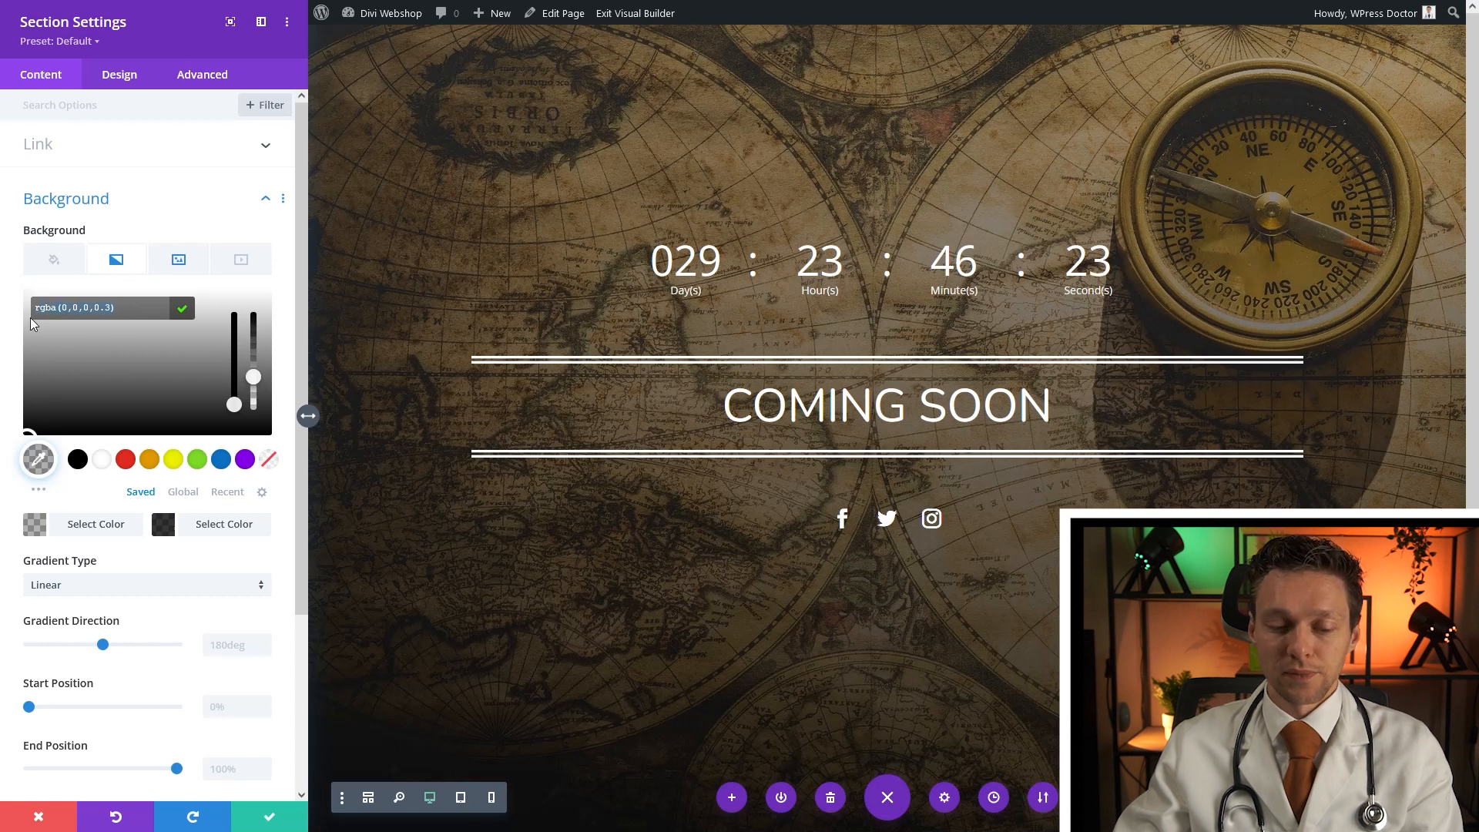
{"action": "right_click", "coordinate": [100, 307]}
{"action": "left_click", "coordinate": [140, 403]}
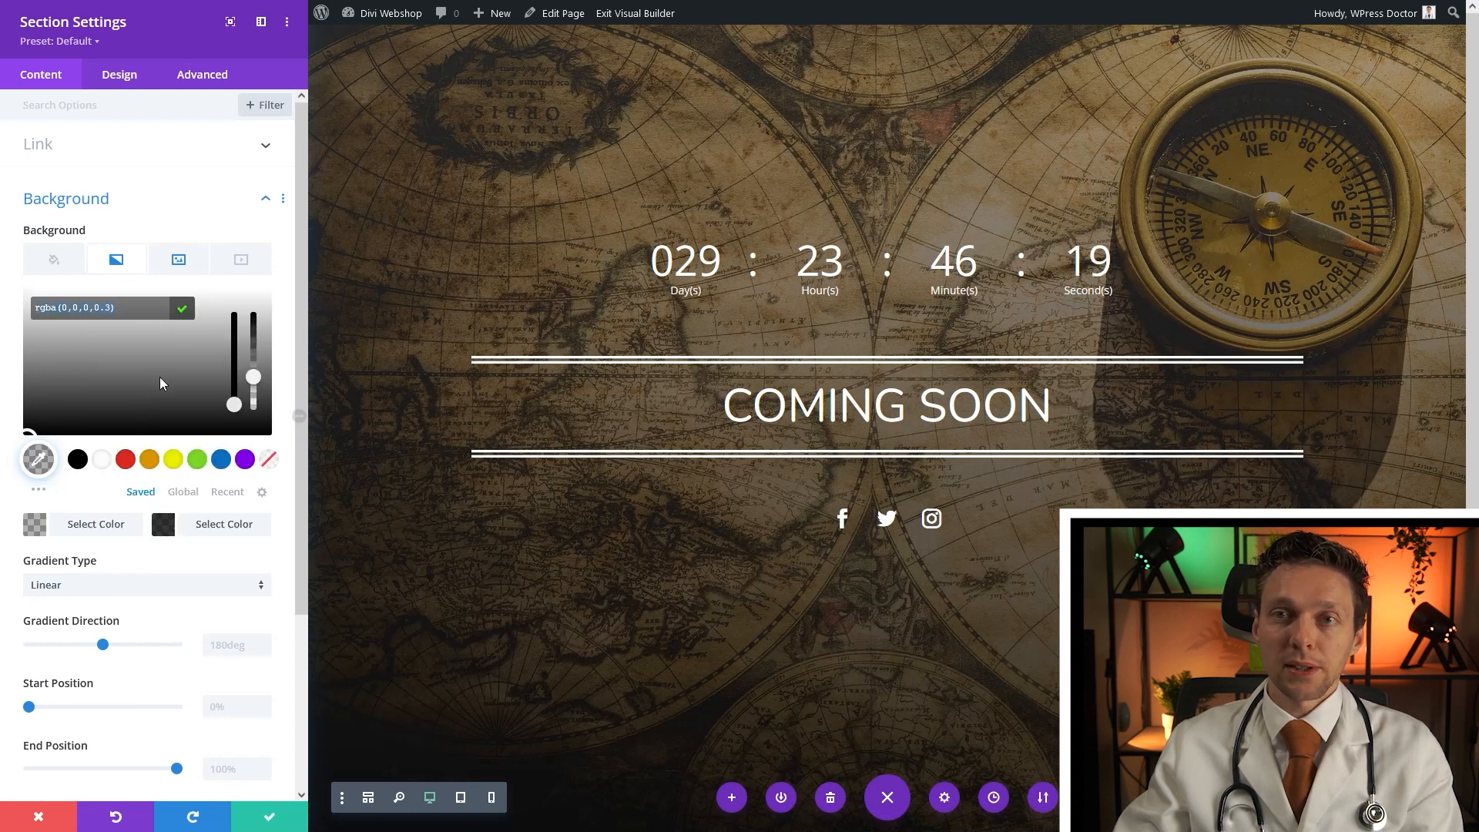
{"action": "left_click", "coordinate": [182, 308]}
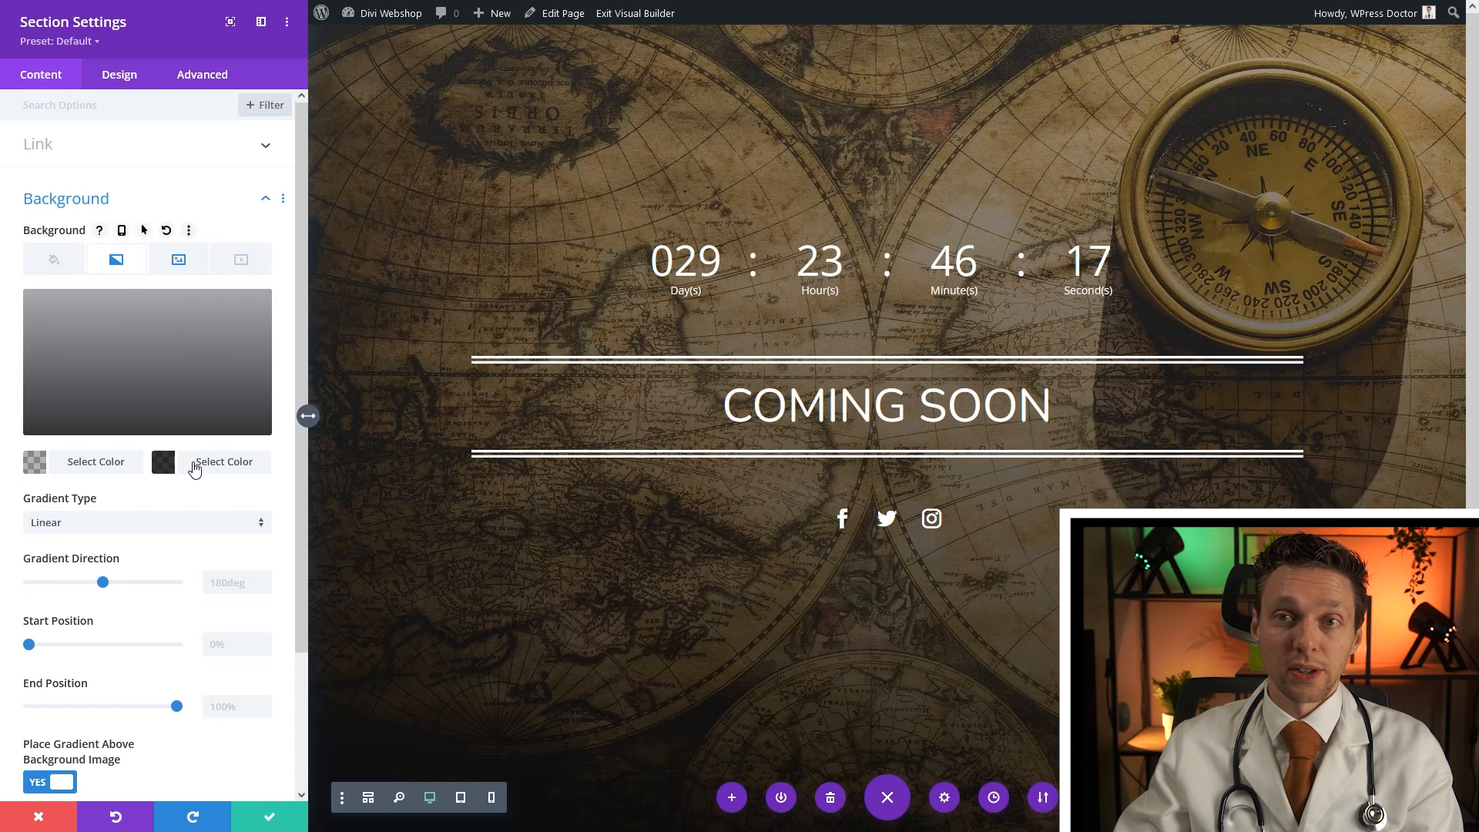
Paste the 0.3 black value into the second gradient colour and save the section
{"action": "left_click", "coordinate": [195, 464]}
{"action": "right_click", "coordinate": [100, 308]}
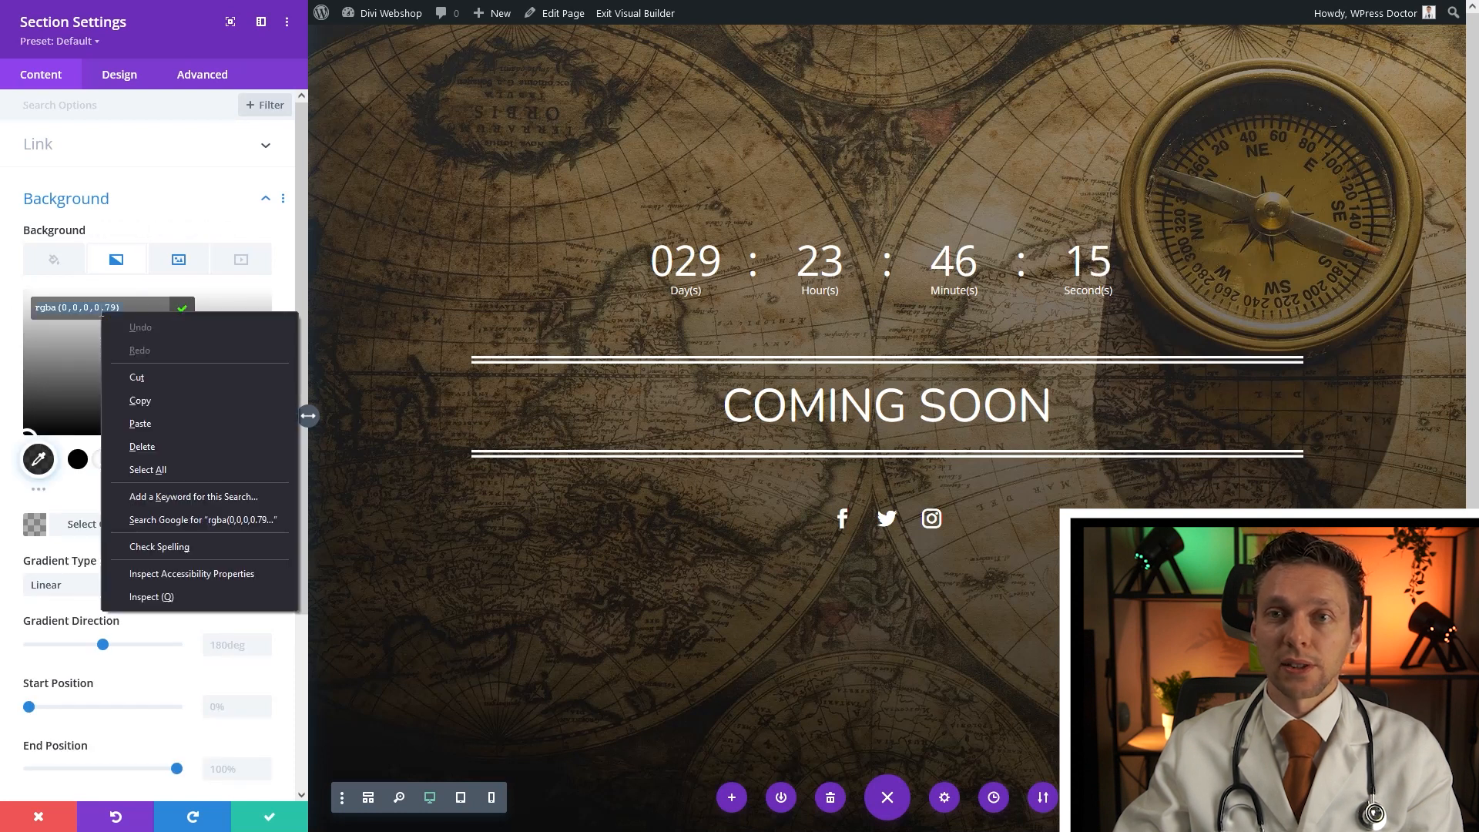
{"action": "left_click", "coordinate": [151, 423]}
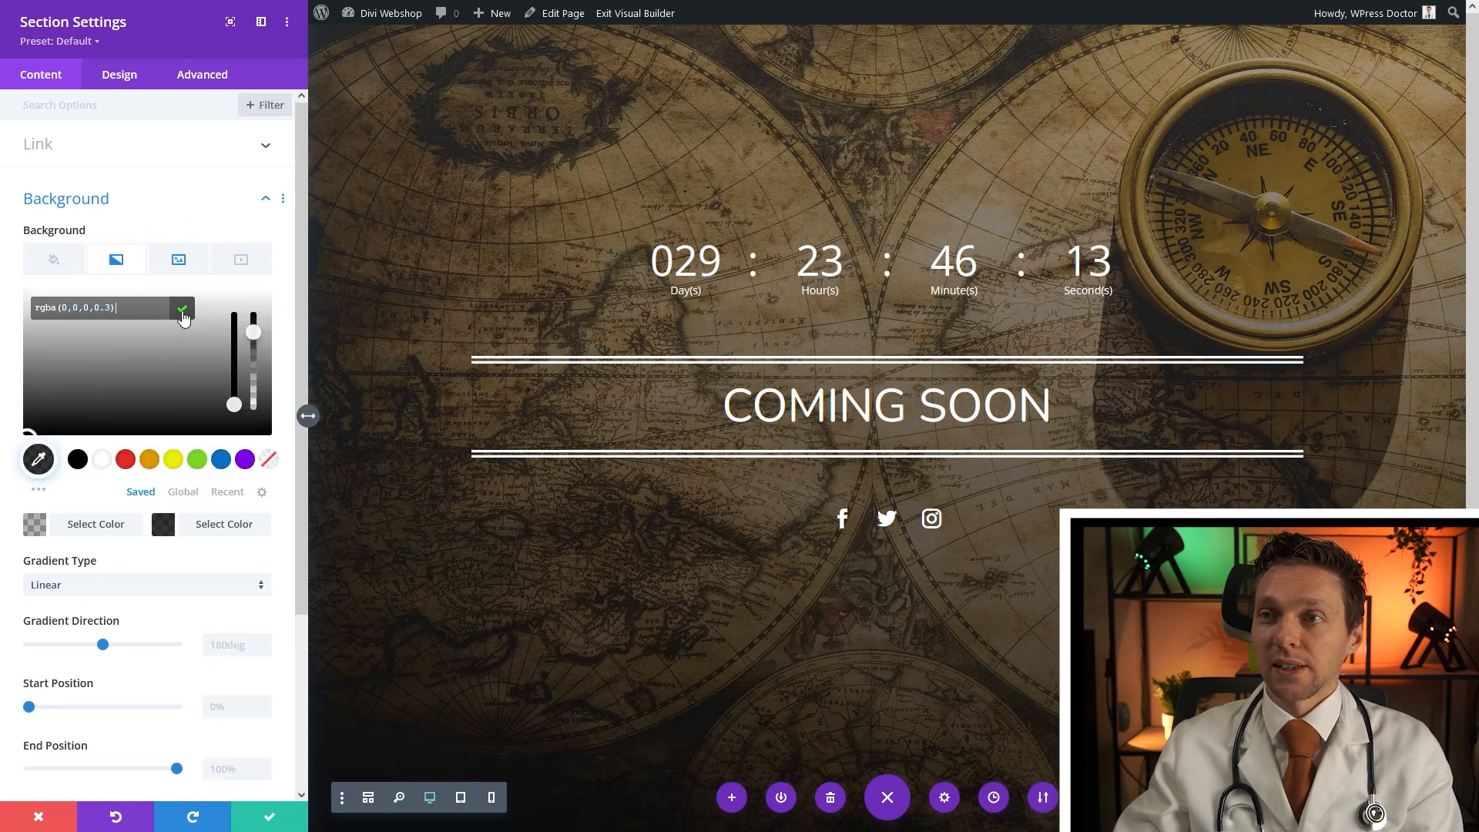
{"action": "left_click", "coordinate": [182, 312]}
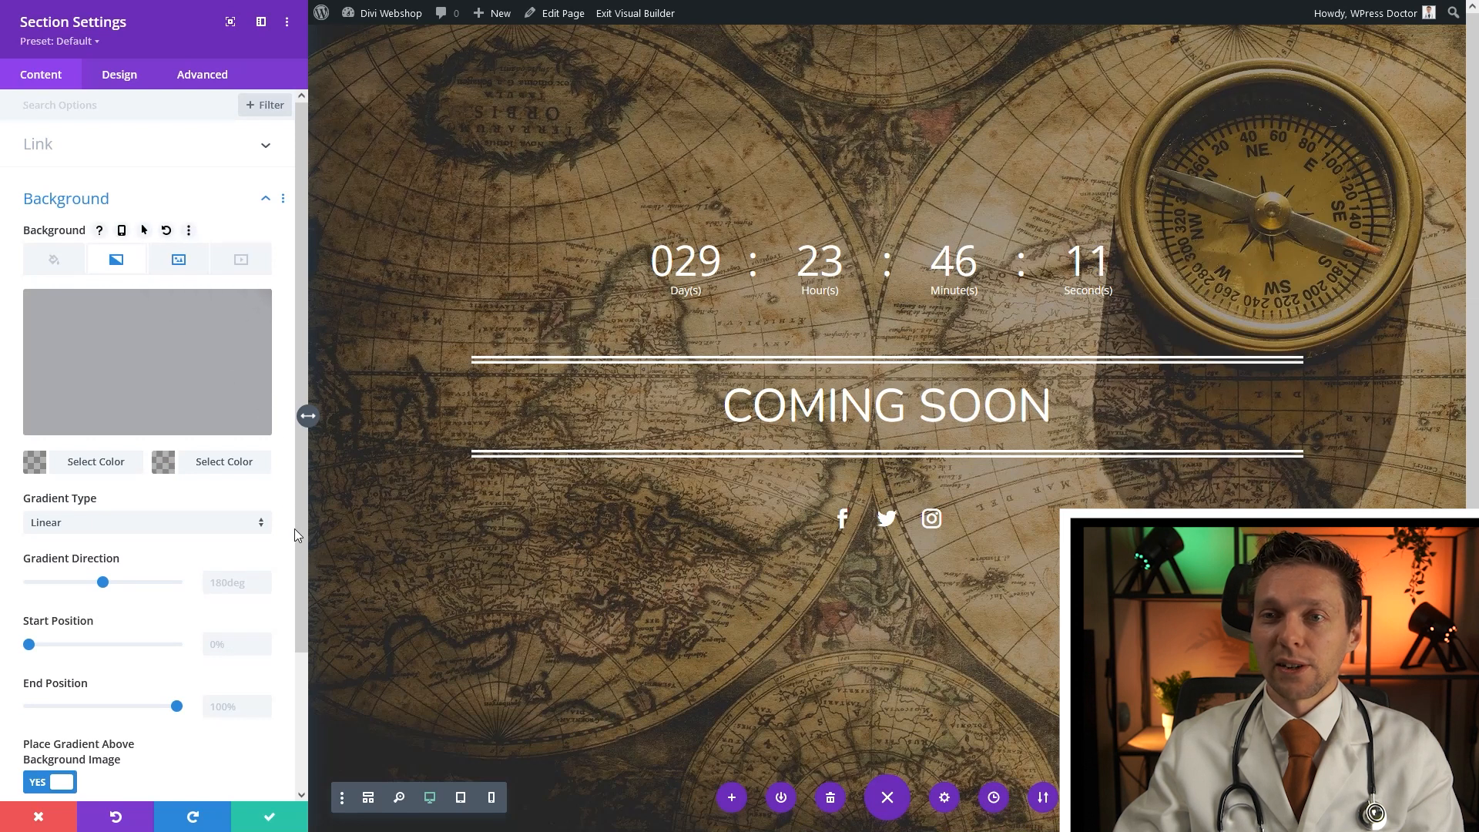
{"action": "left_click", "coordinate": [269, 818]}
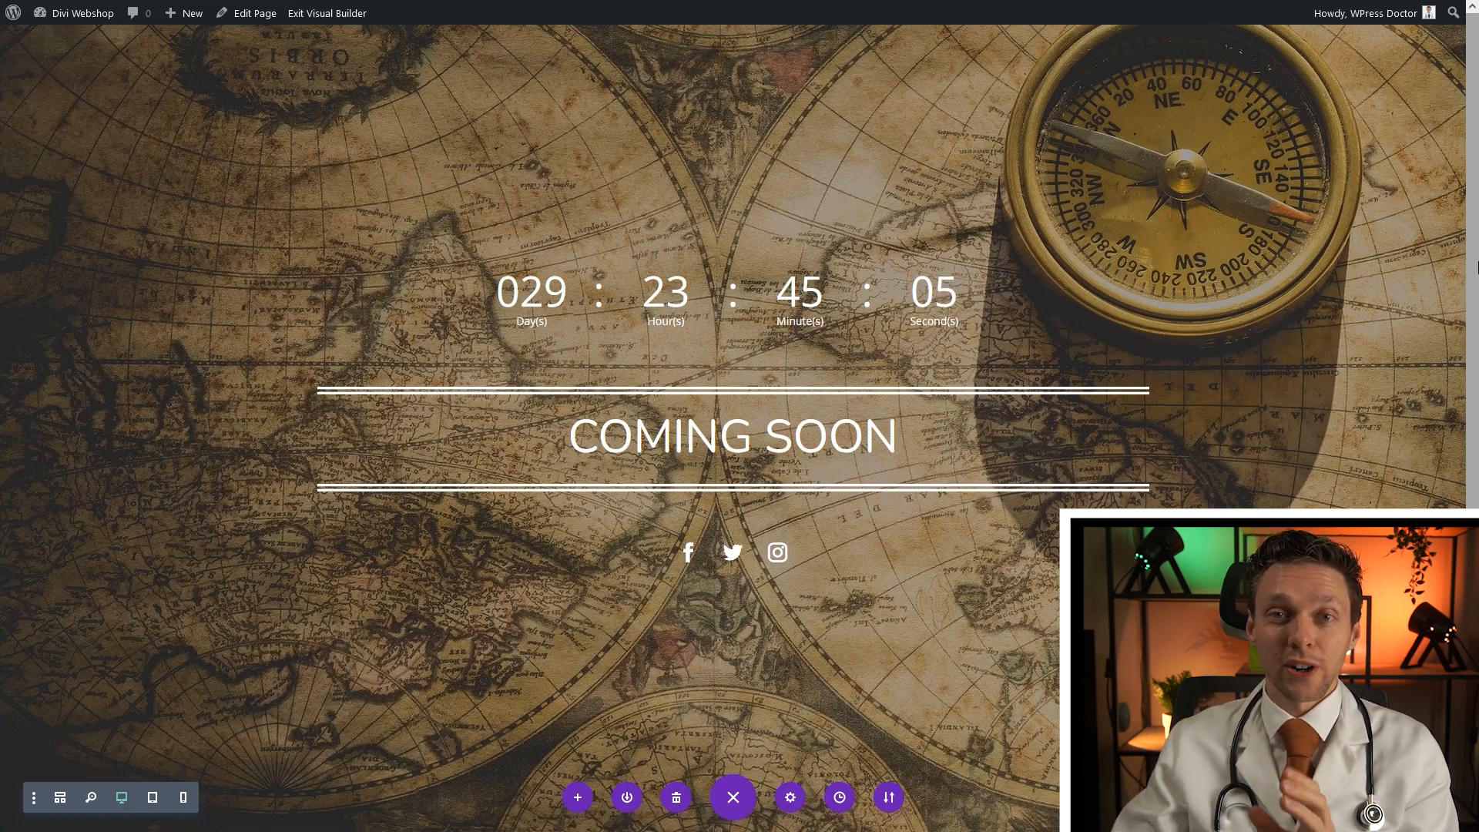
{"action": "mouse_move", "coordinate": [650, 116]}
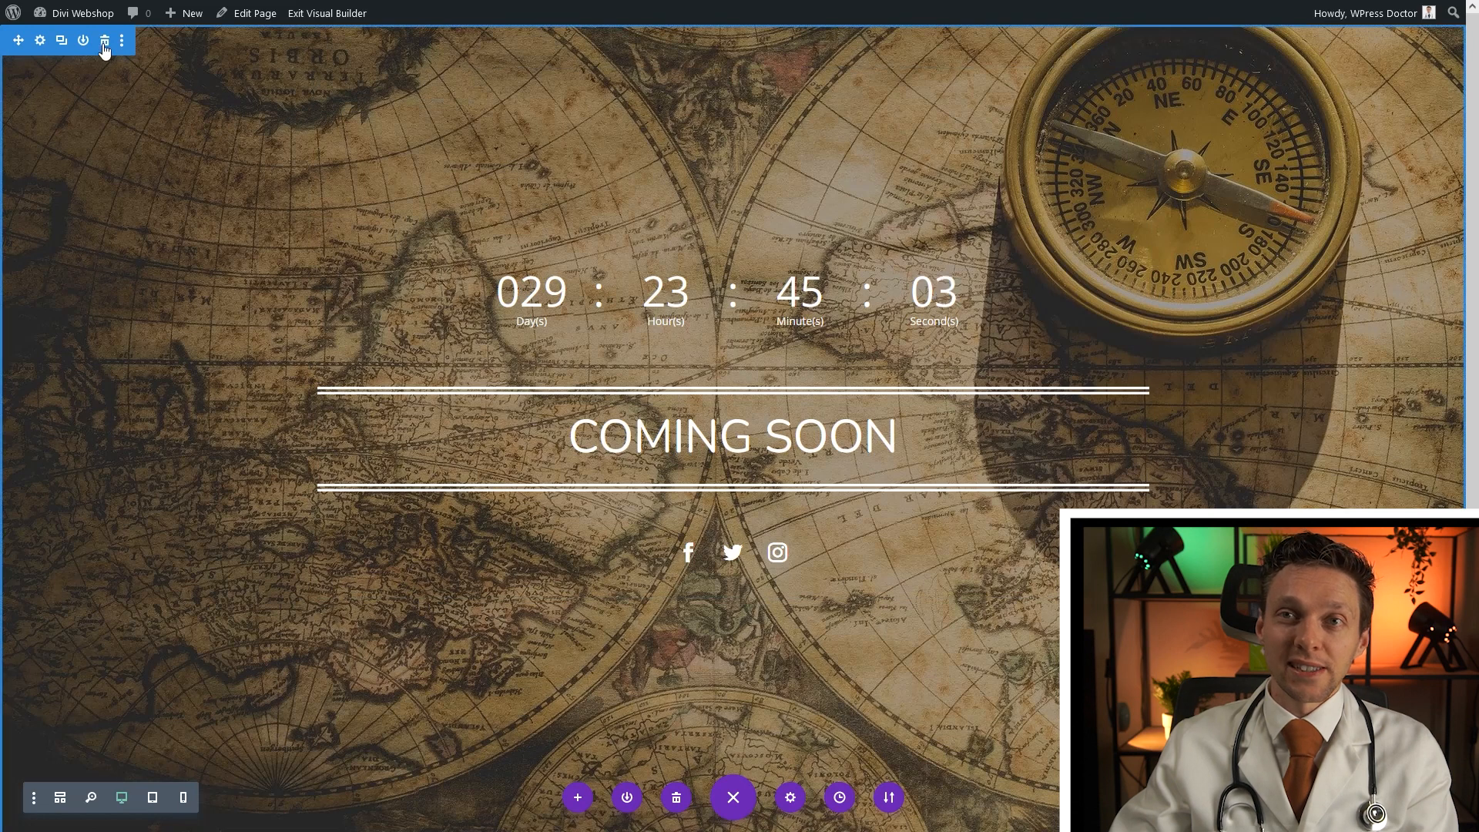
{"action": "left_click", "coordinate": [105, 49]}
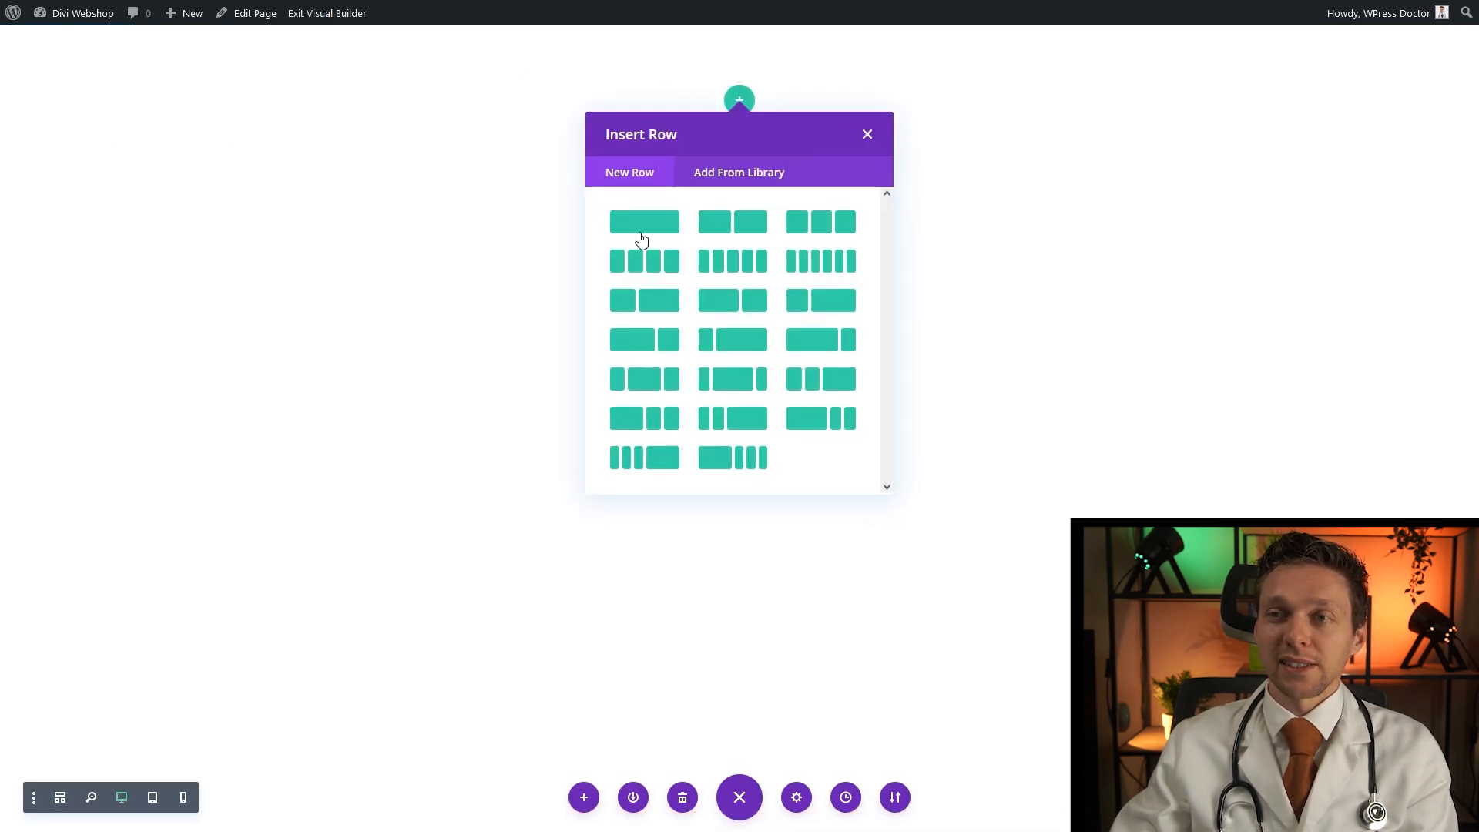
Add a single-column row with a Text module, replacing the placeholder with 'We are almost there'
{"action": "left_click", "coordinate": [633, 225]}
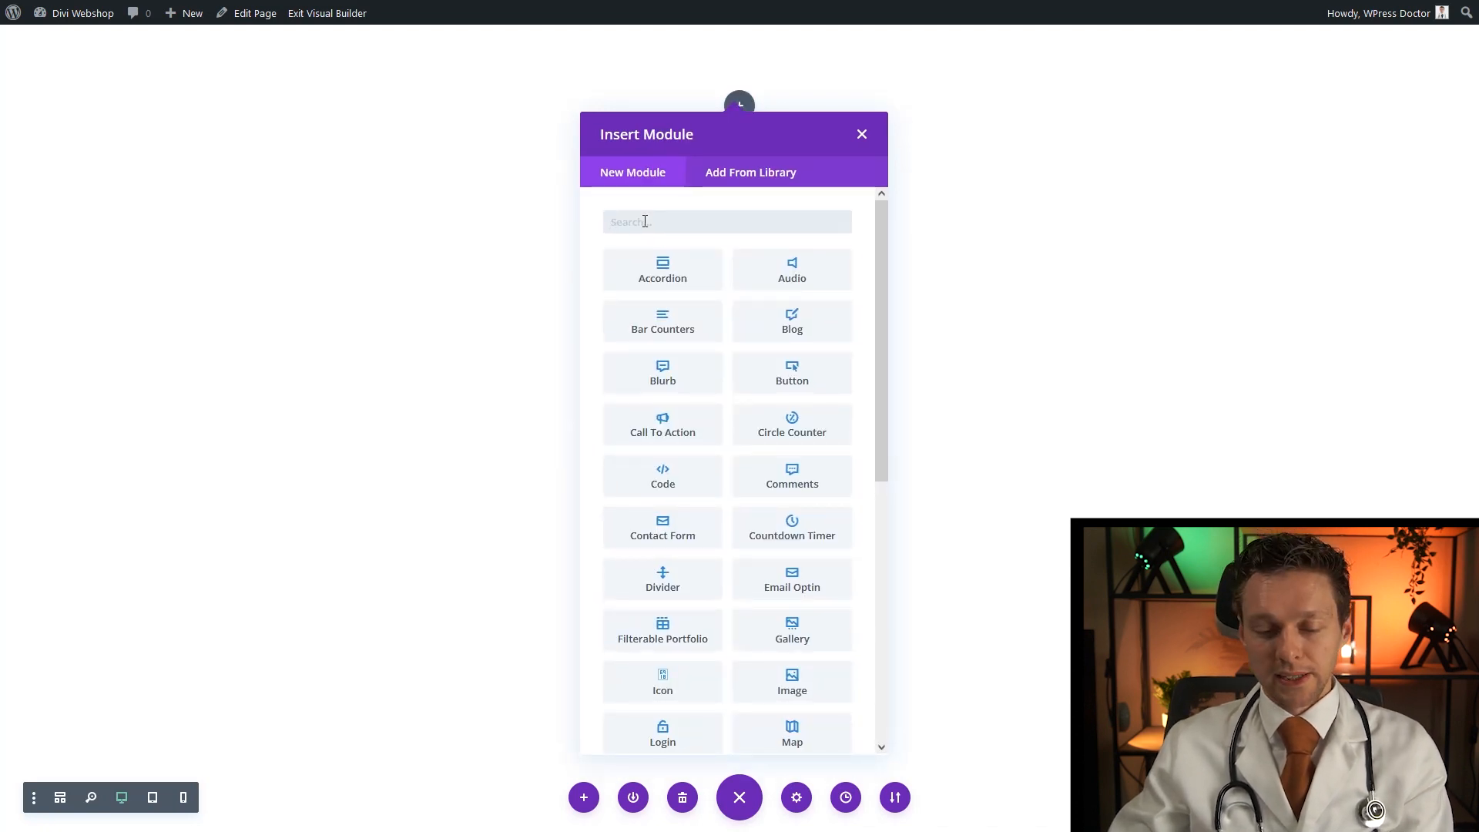
{"action": "type", "text": "text"}
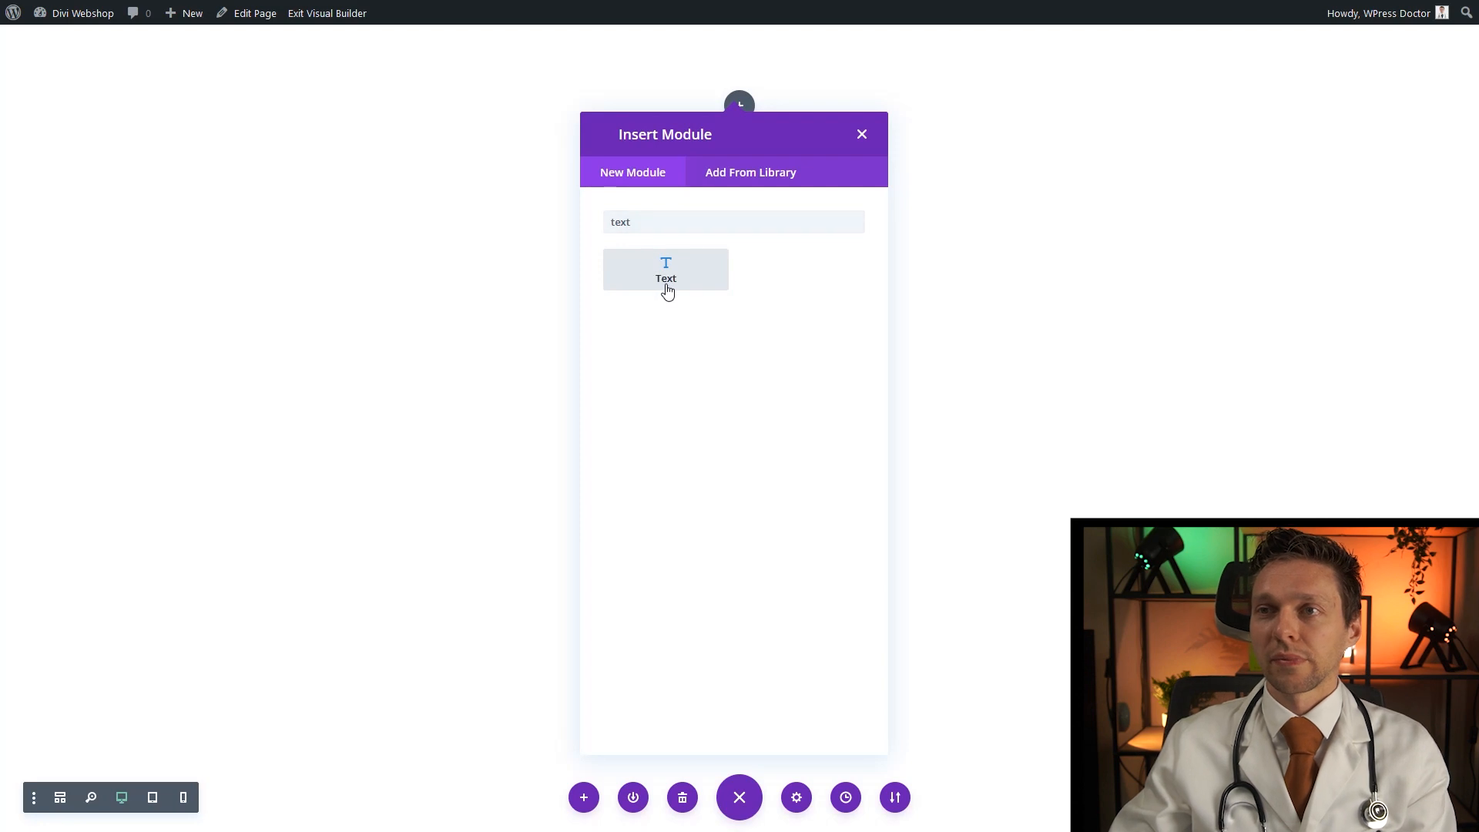
{"action": "left_click", "coordinate": [667, 291]}
{"action": "left_click_drag", "start_coordinate": [193, 400], "coordinate": [23, 305]}
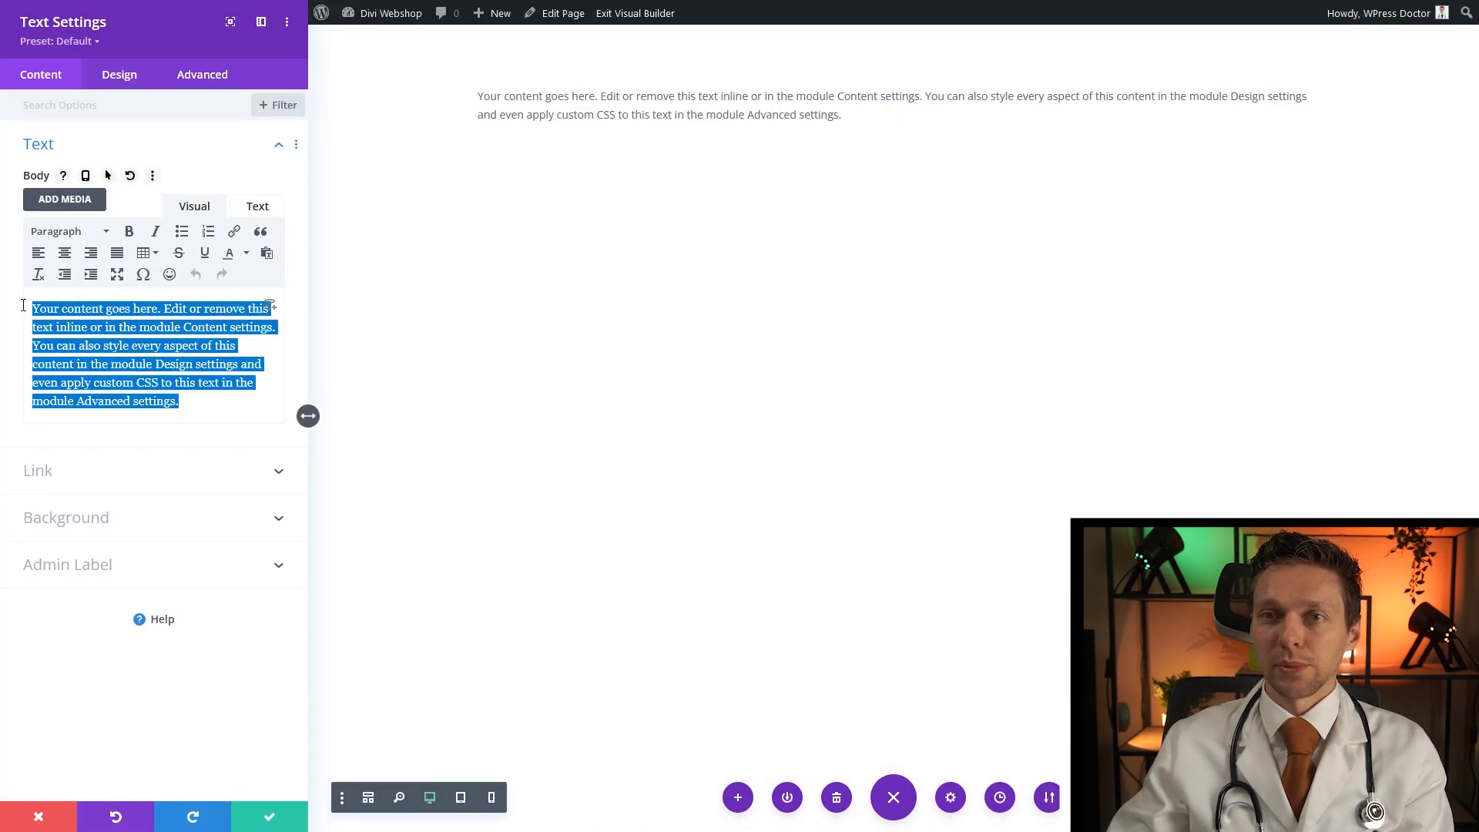
{"action": "type", "text": "We are alm"}
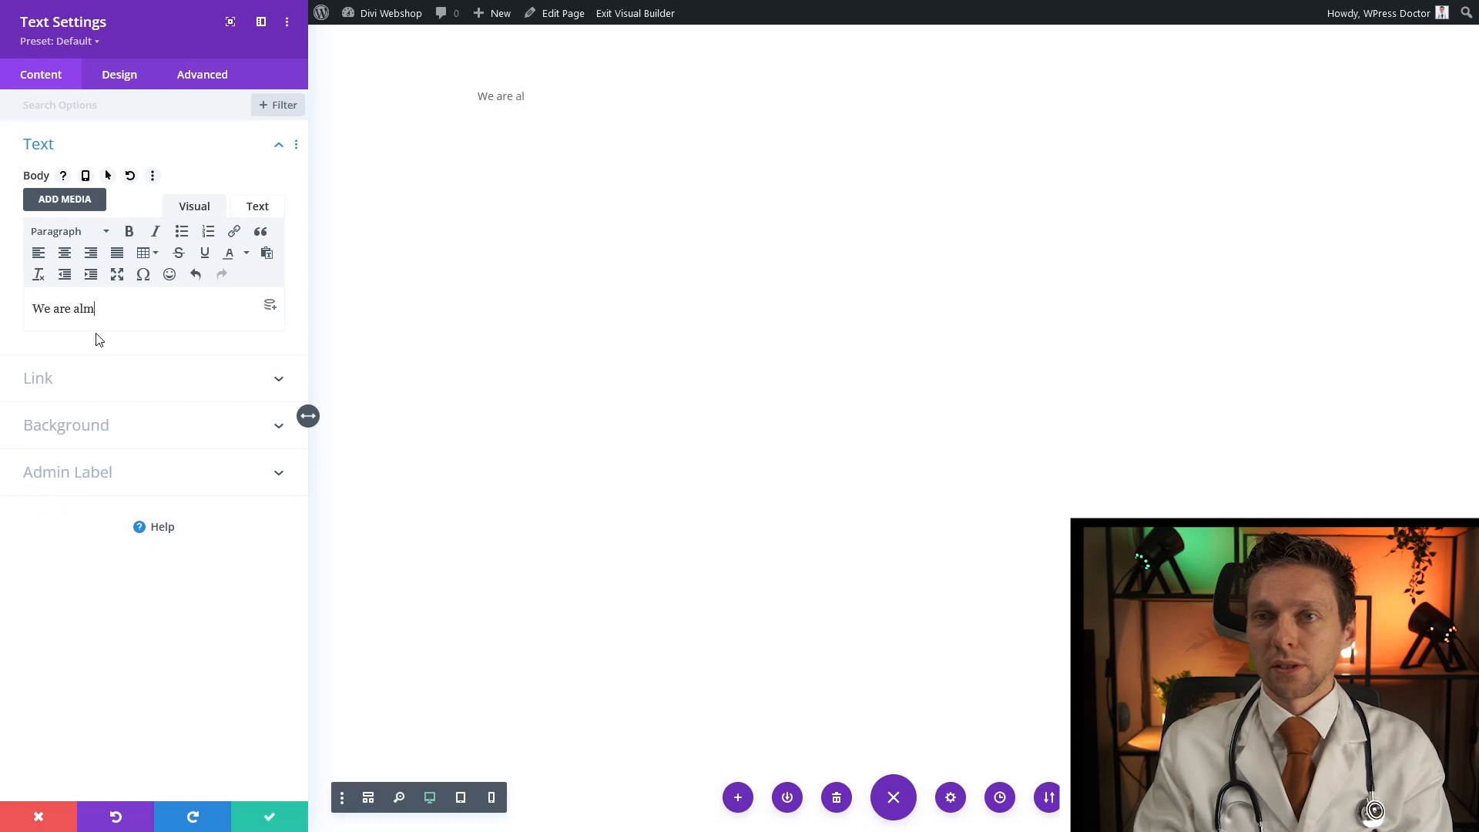
{"action": "type", "text": "ost there"}
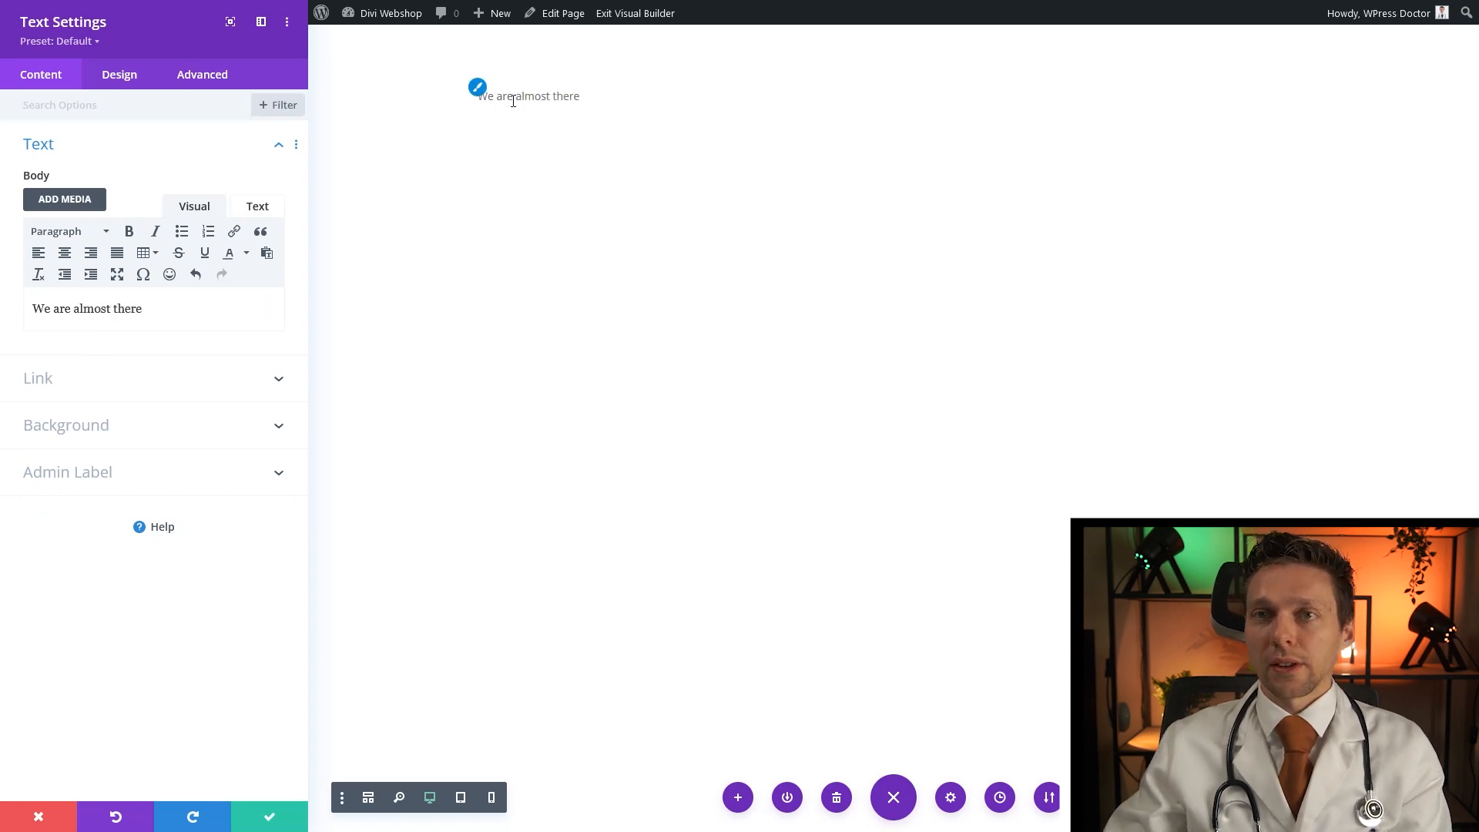
Style the 'We are almost there' text in Raleway with white colour and save the module
{"action": "left_click", "coordinate": [120, 74]}
{"action": "left_click", "coordinate": [38, 144]}
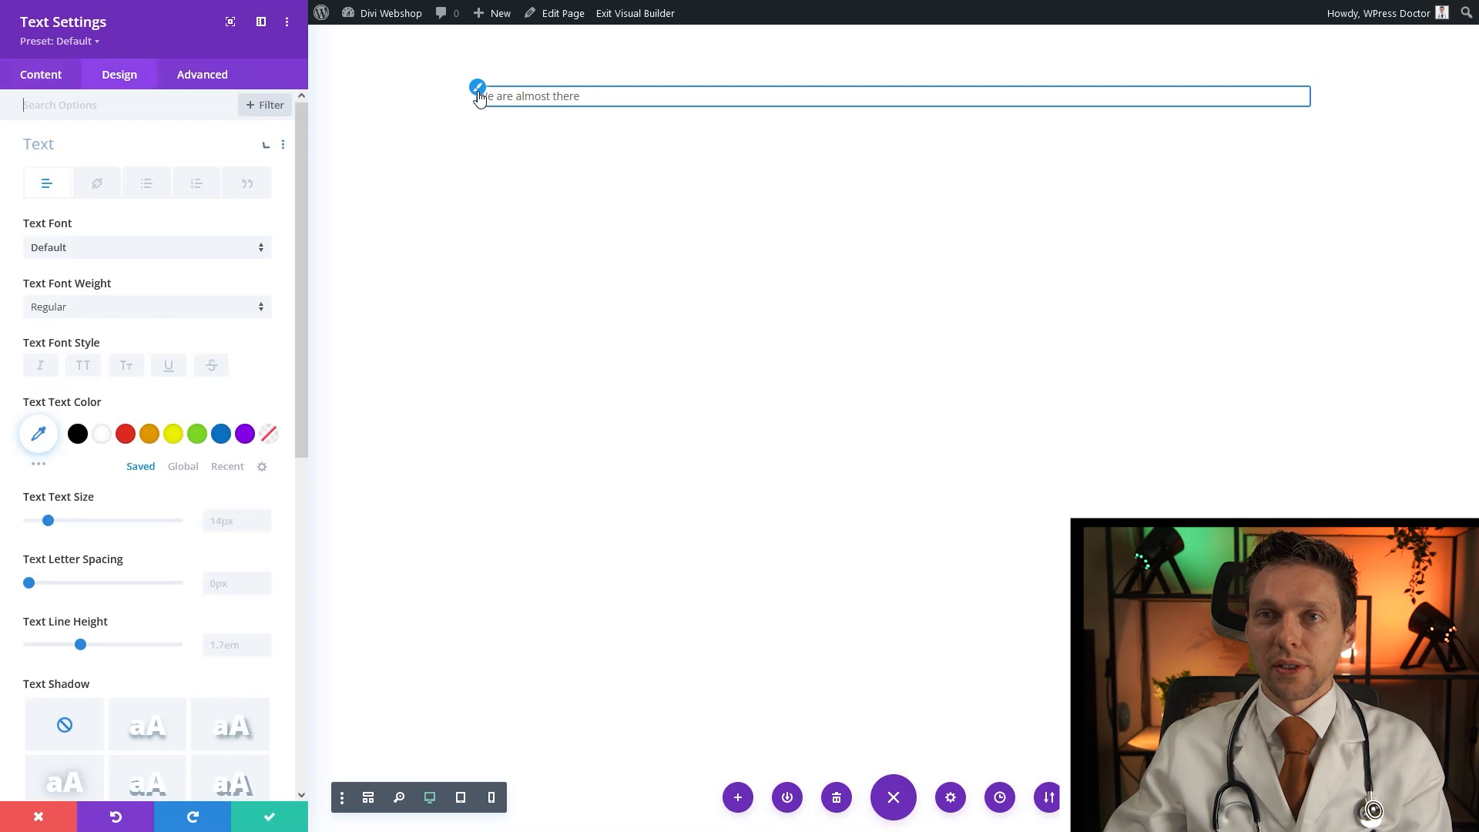
{"action": "left_click", "coordinate": [61, 254]}
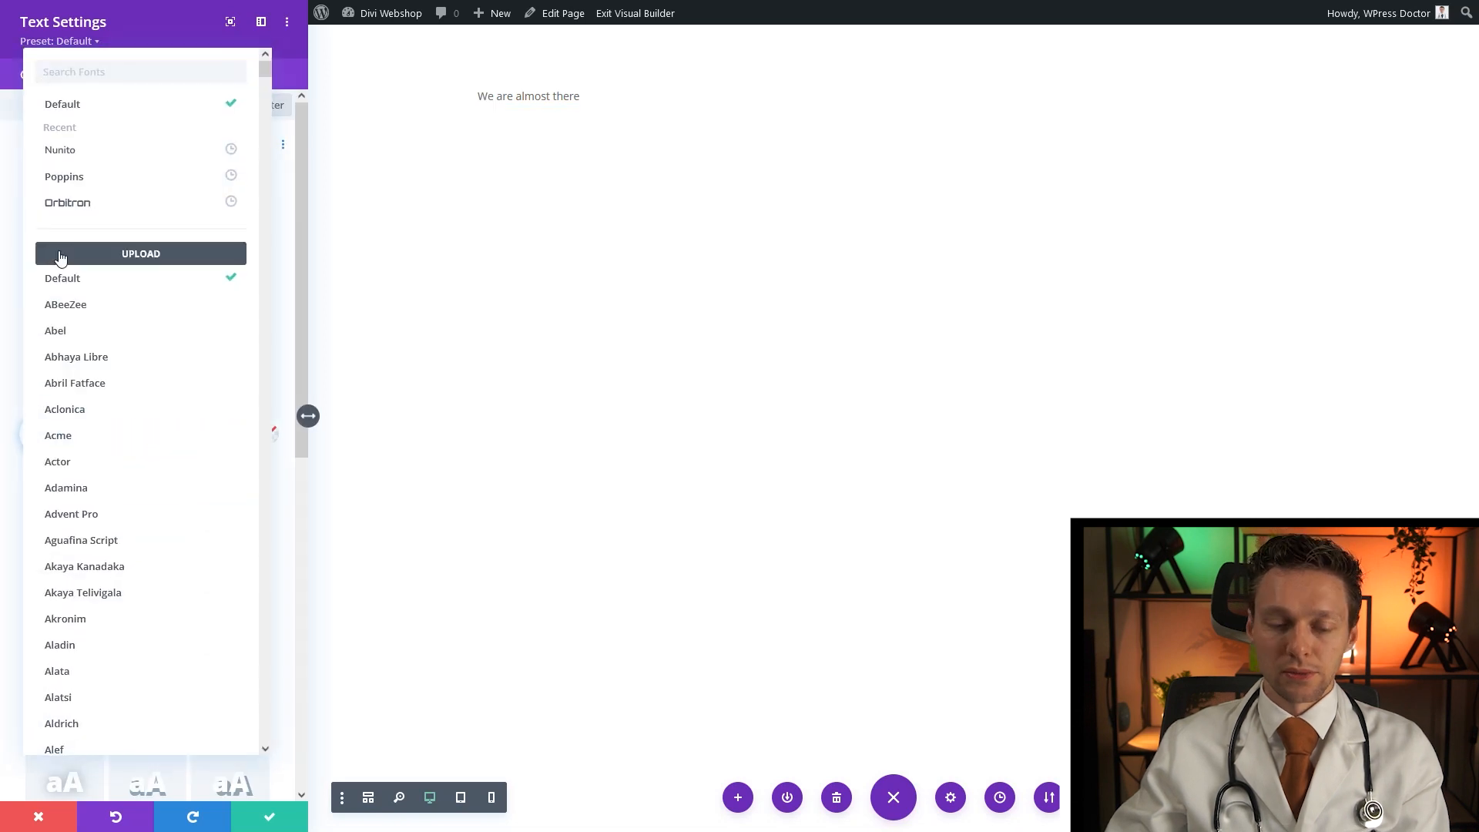
{"action": "type", "text": "raleway"}
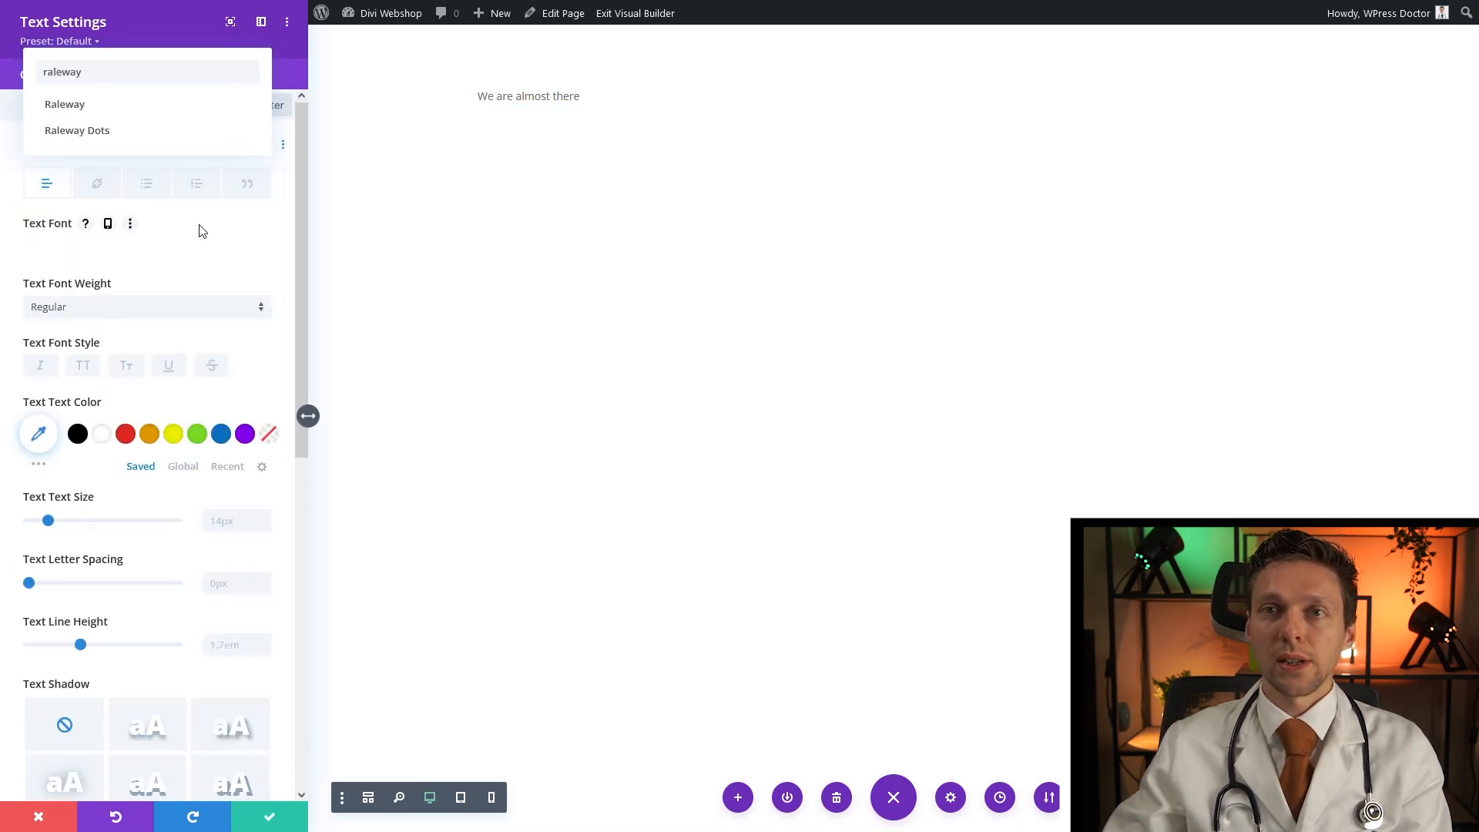
{"action": "left_click", "coordinate": [85, 108]}
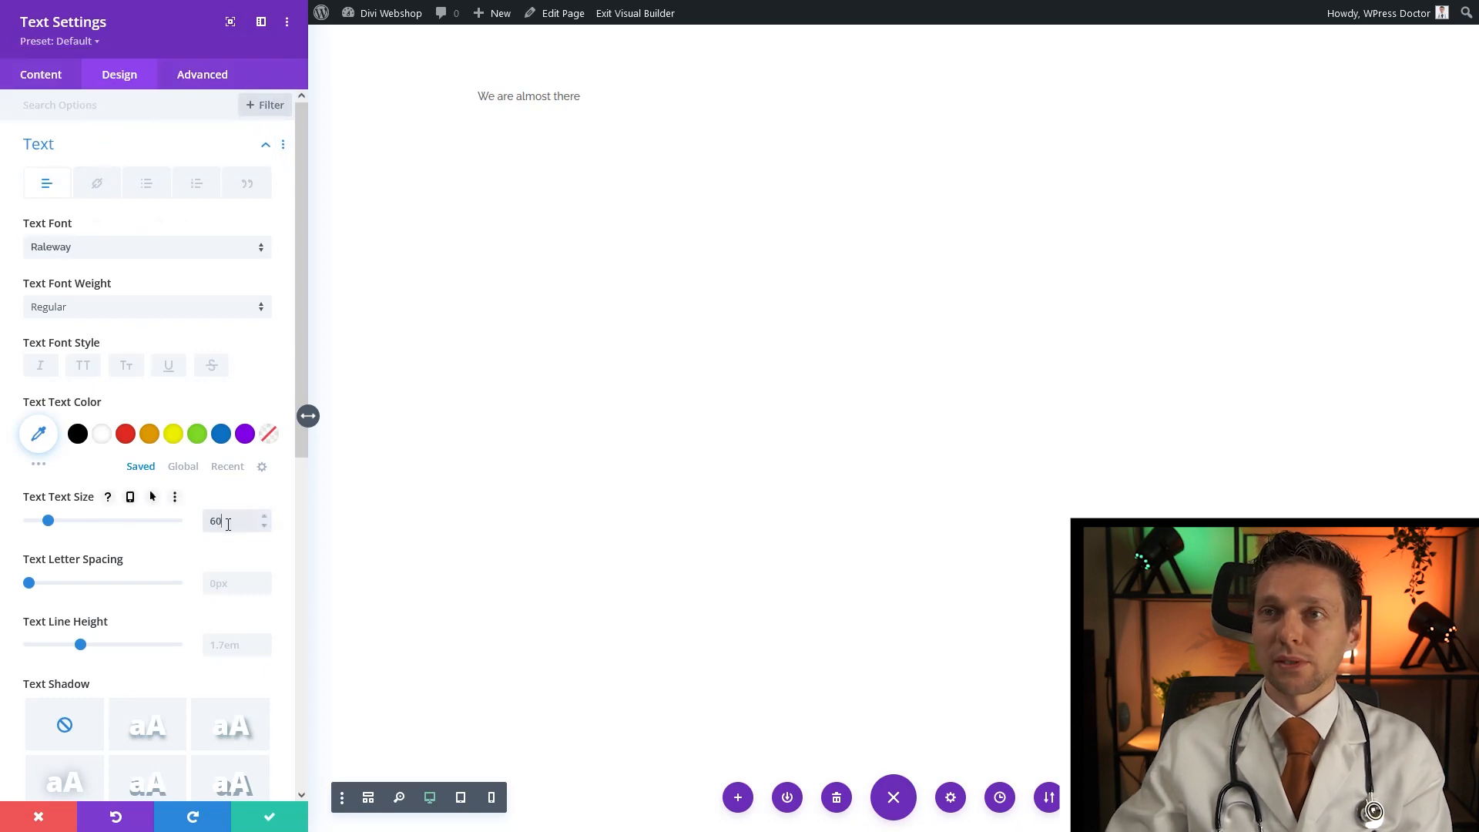
{"action": "left_click", "coordinate": [103, 436]}
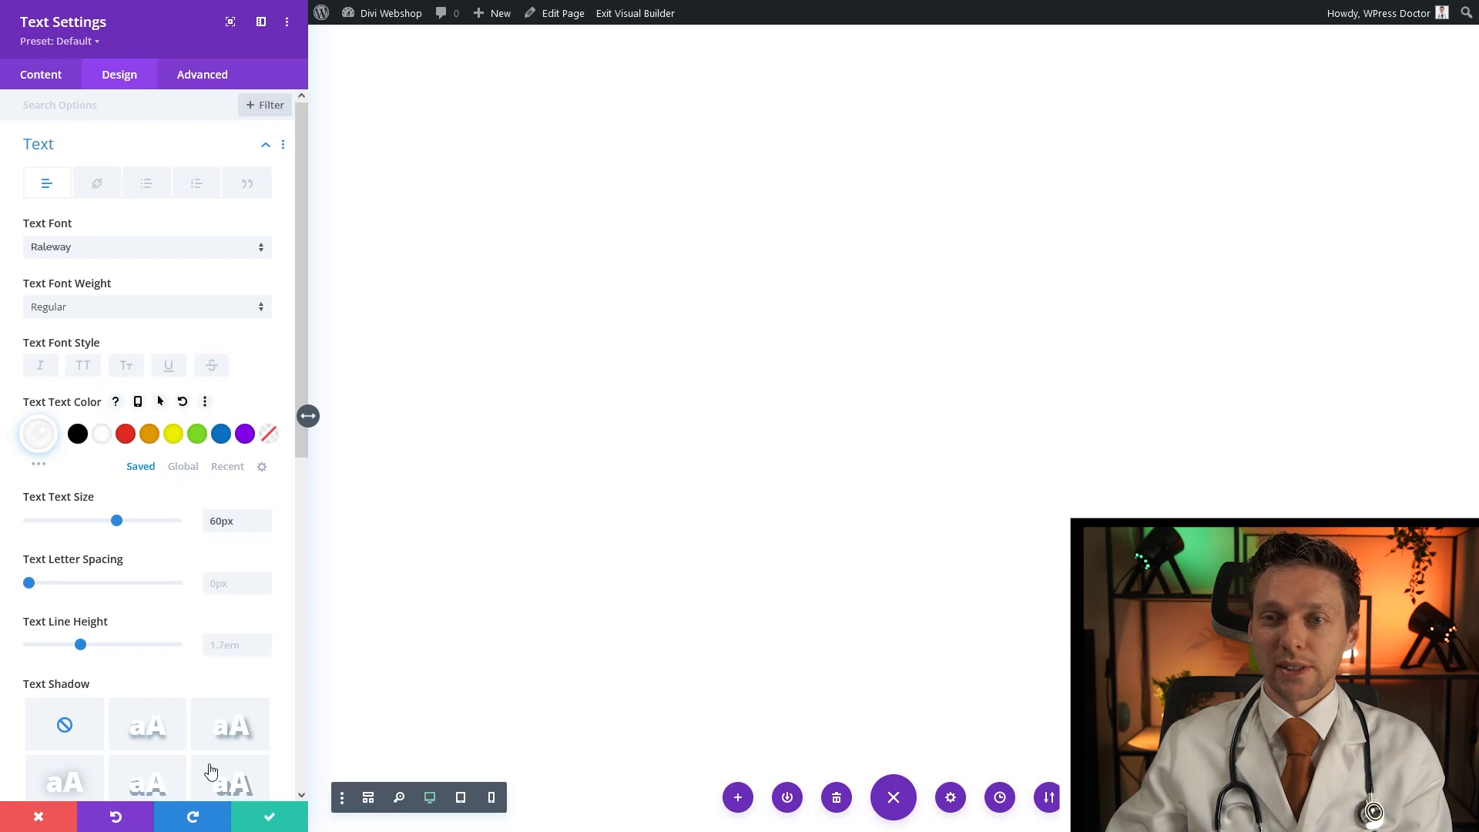
{"action": "left_click", "coordinate": [248, 824]}
Set the blue geometric image Product-Placement.jpg as the section's background image
{"action": "mouse_move", "coordinate": [66, 102]}
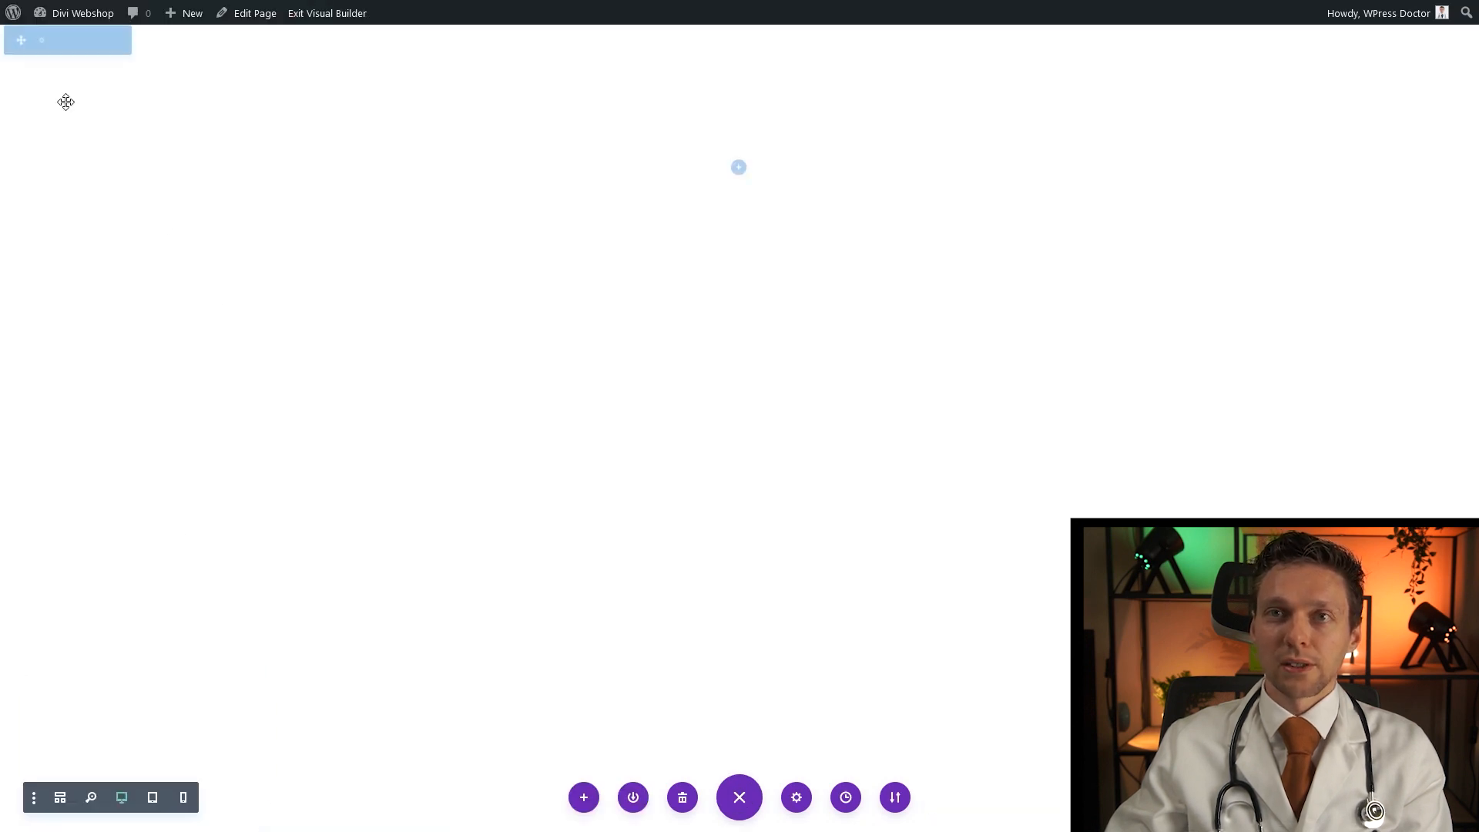
{"action": "left_click", "coordinate": [40, 40]}
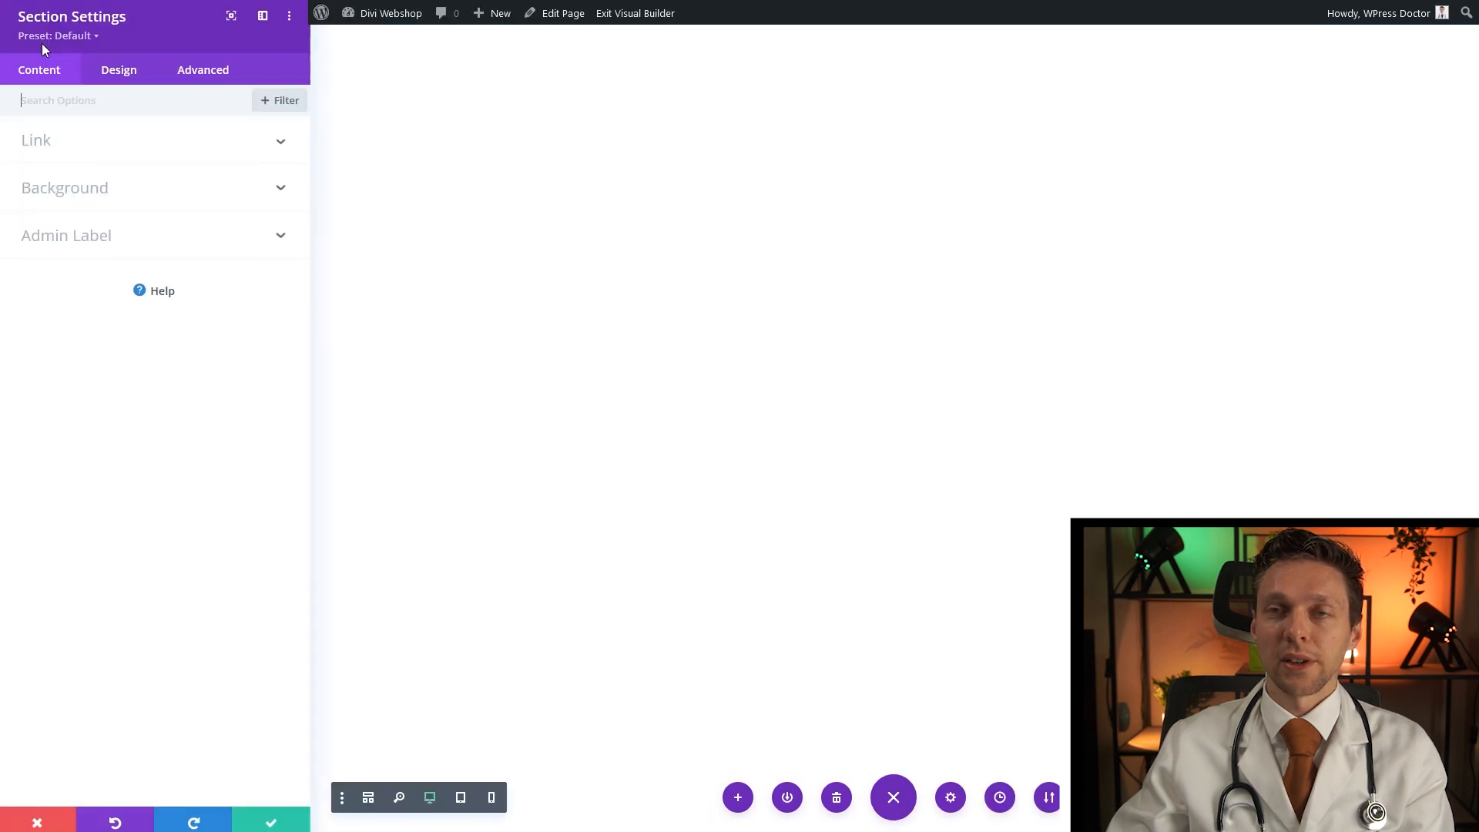
{"action": "left_click", "coordinate": [75, 197]}
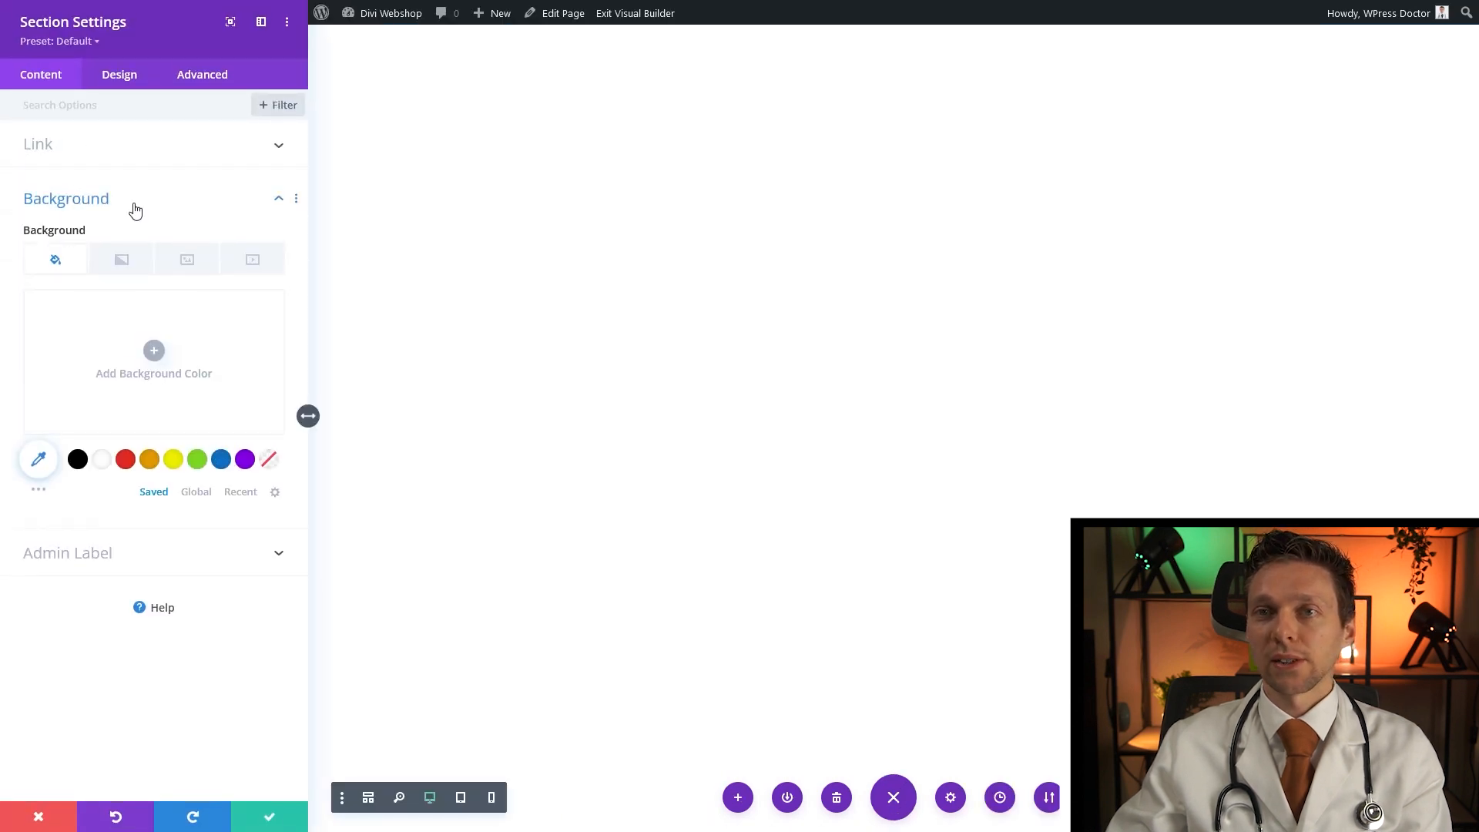
{"action": "left_click", "coordinate": [179, 262]}
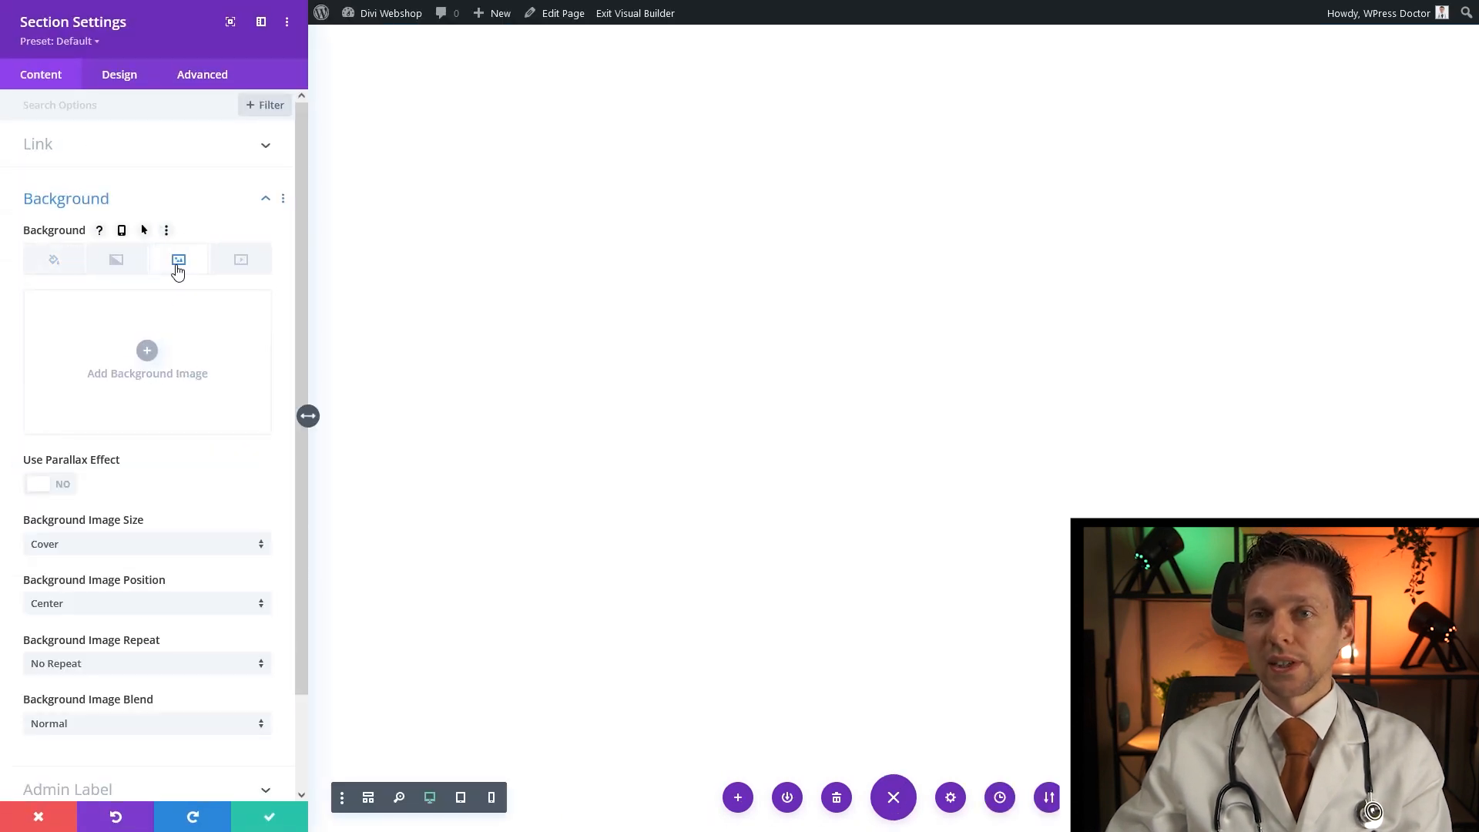
{"action": "left_click", "coordinate": [147, 352]}
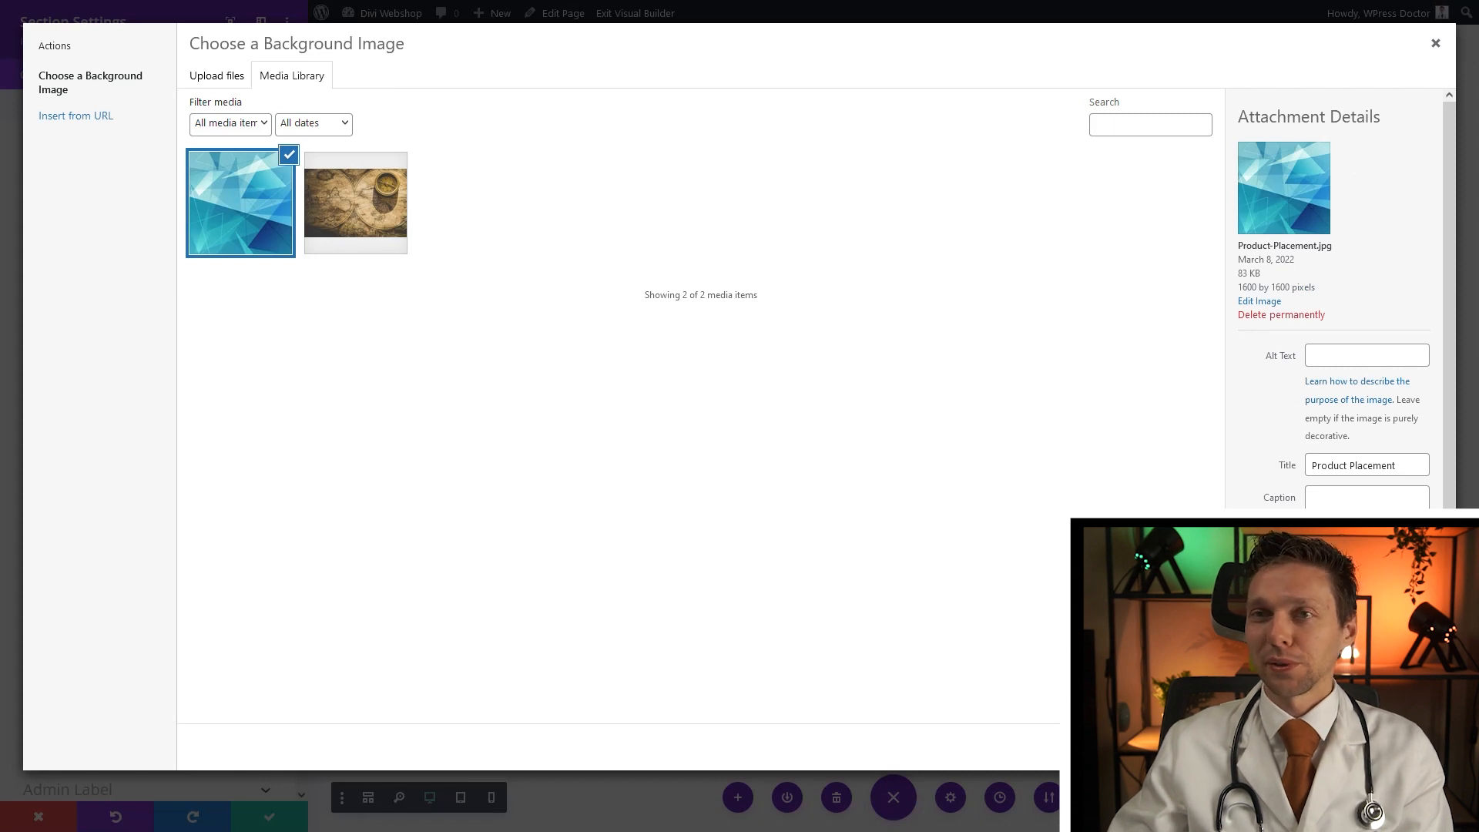
{"action": "left_click", "coordinate": [1399, 747]}
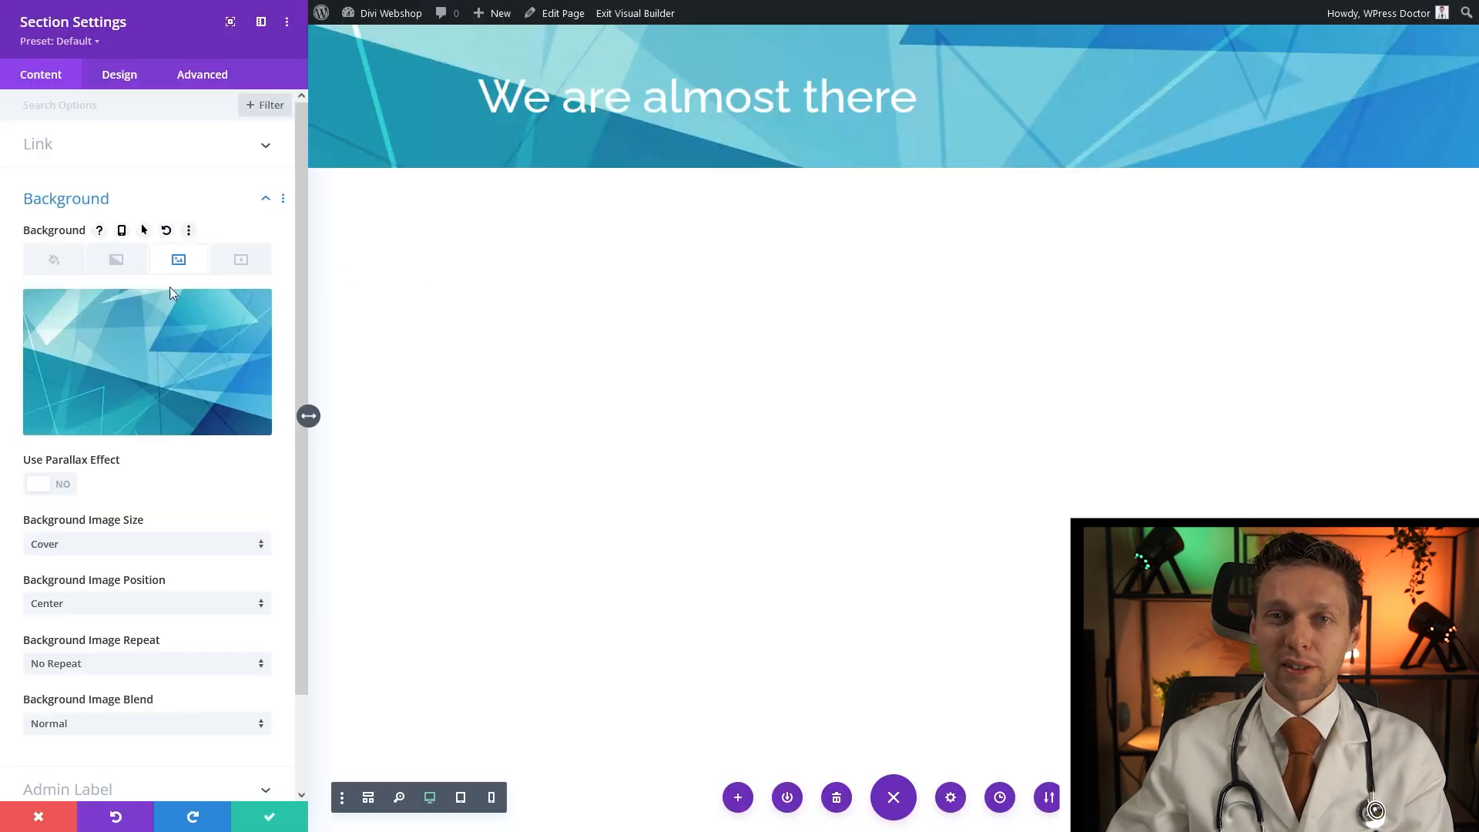
Set the section's Bottom divider style to the layered wave shape
{"action": "left_click", "coordinate": [123, 80]}
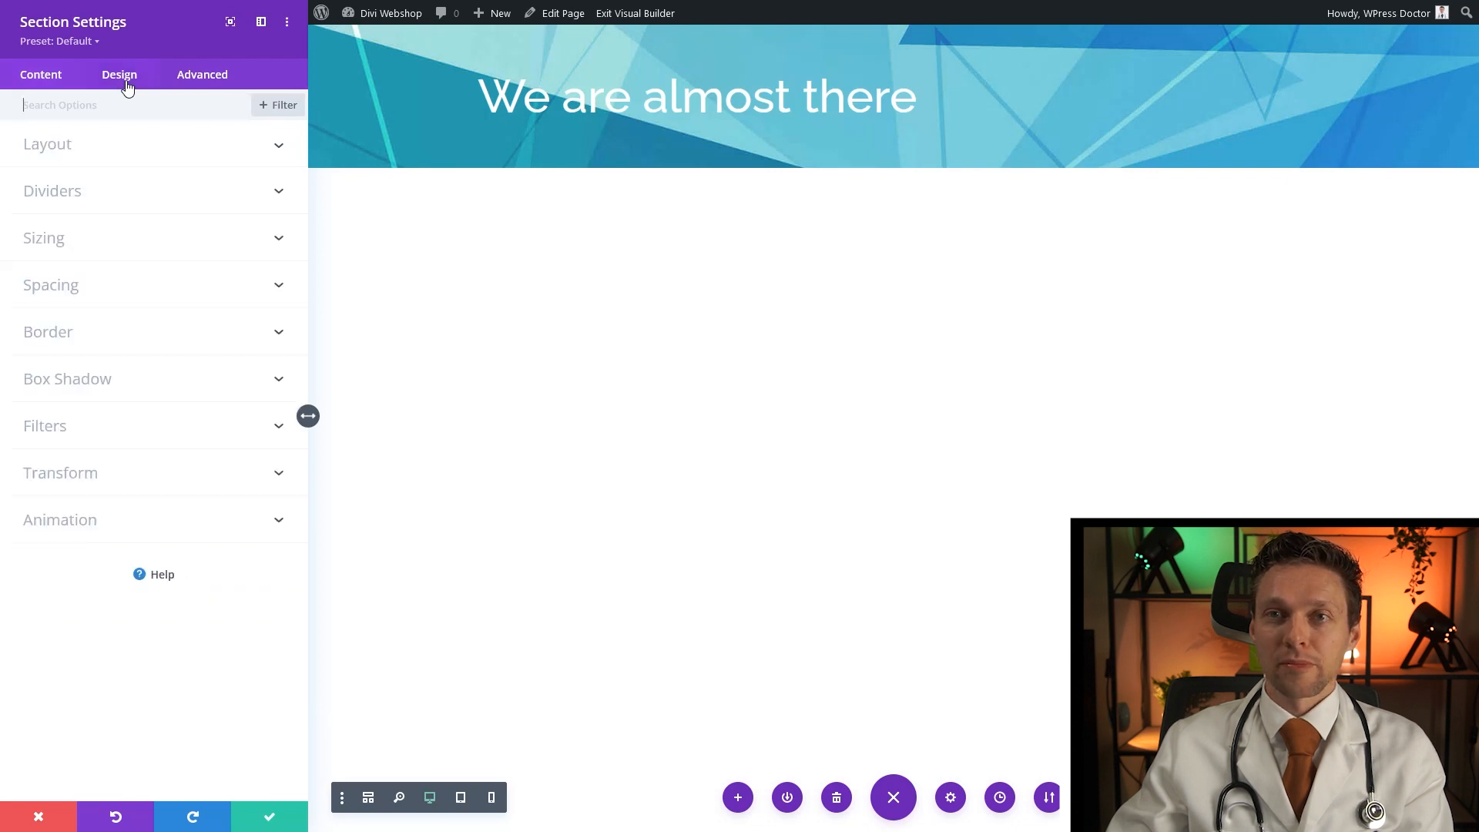
{"action": "left_click", "coordinate": [76, 194]}
{"action": "left_click", "coordinate": [200, 181]}
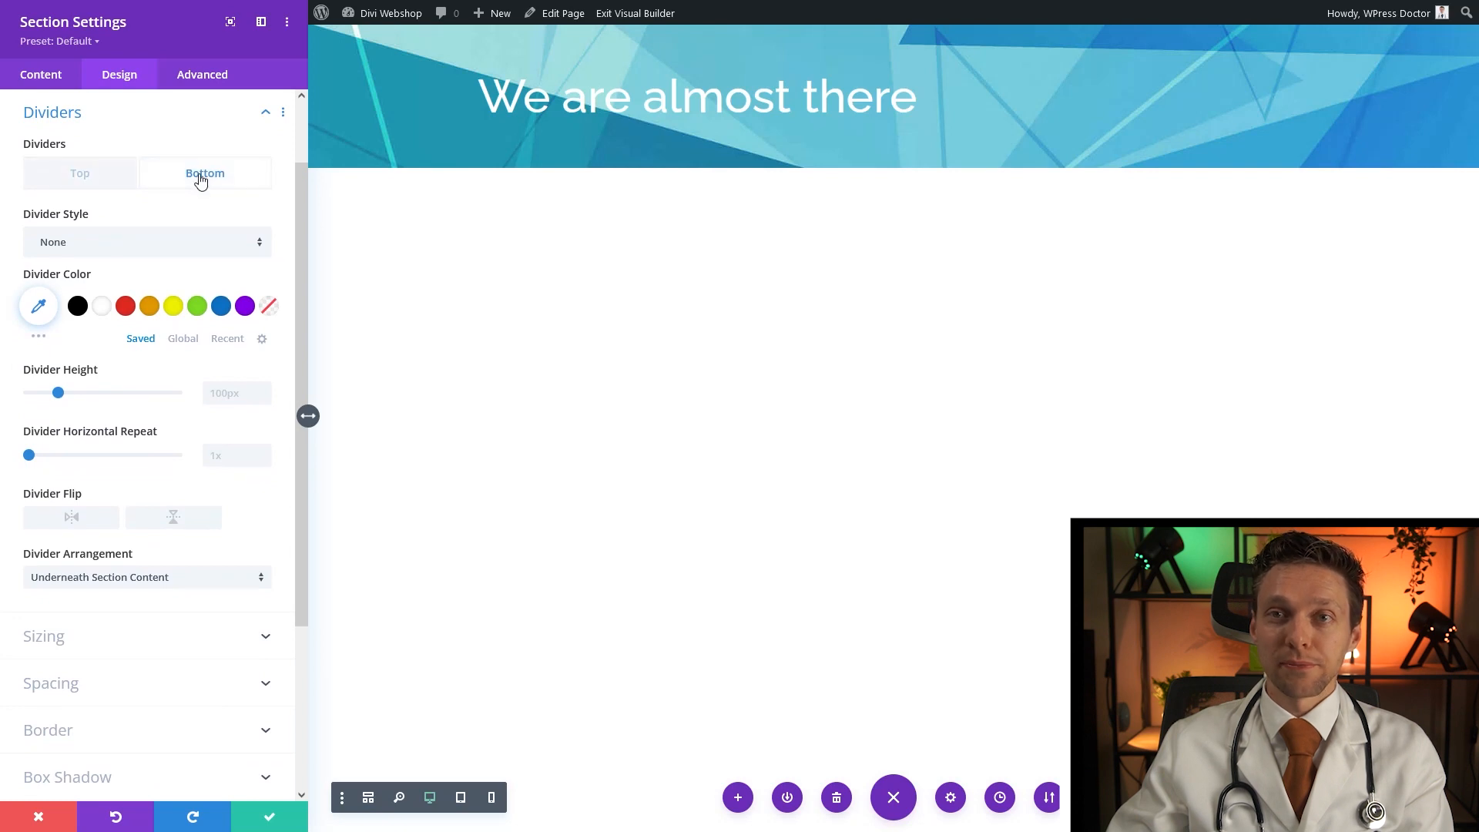
{"action": "left_click", "coordinate": [169, 247]}
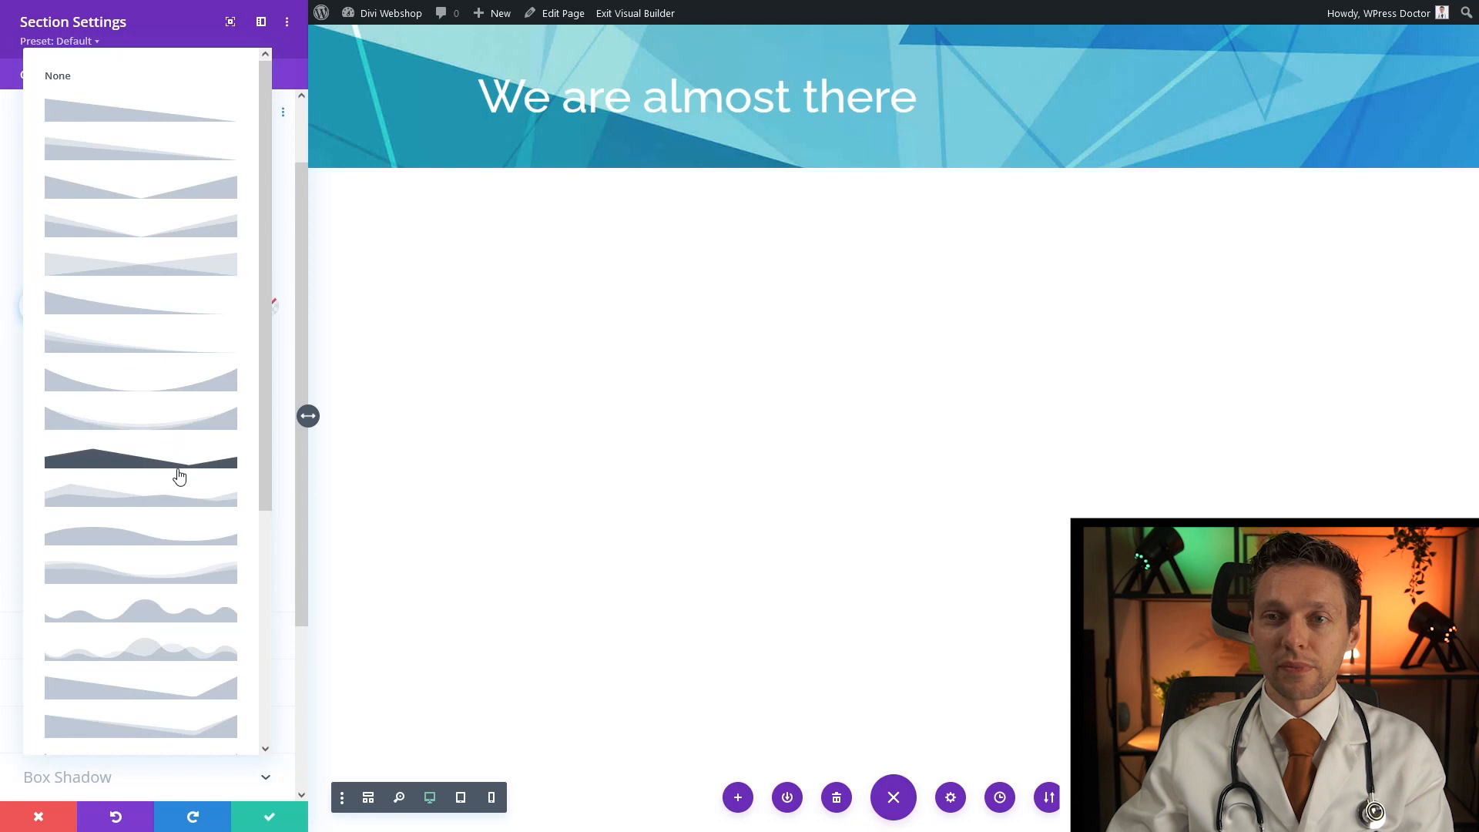
{"action": "left_click", "coordinate": [171, 574]}
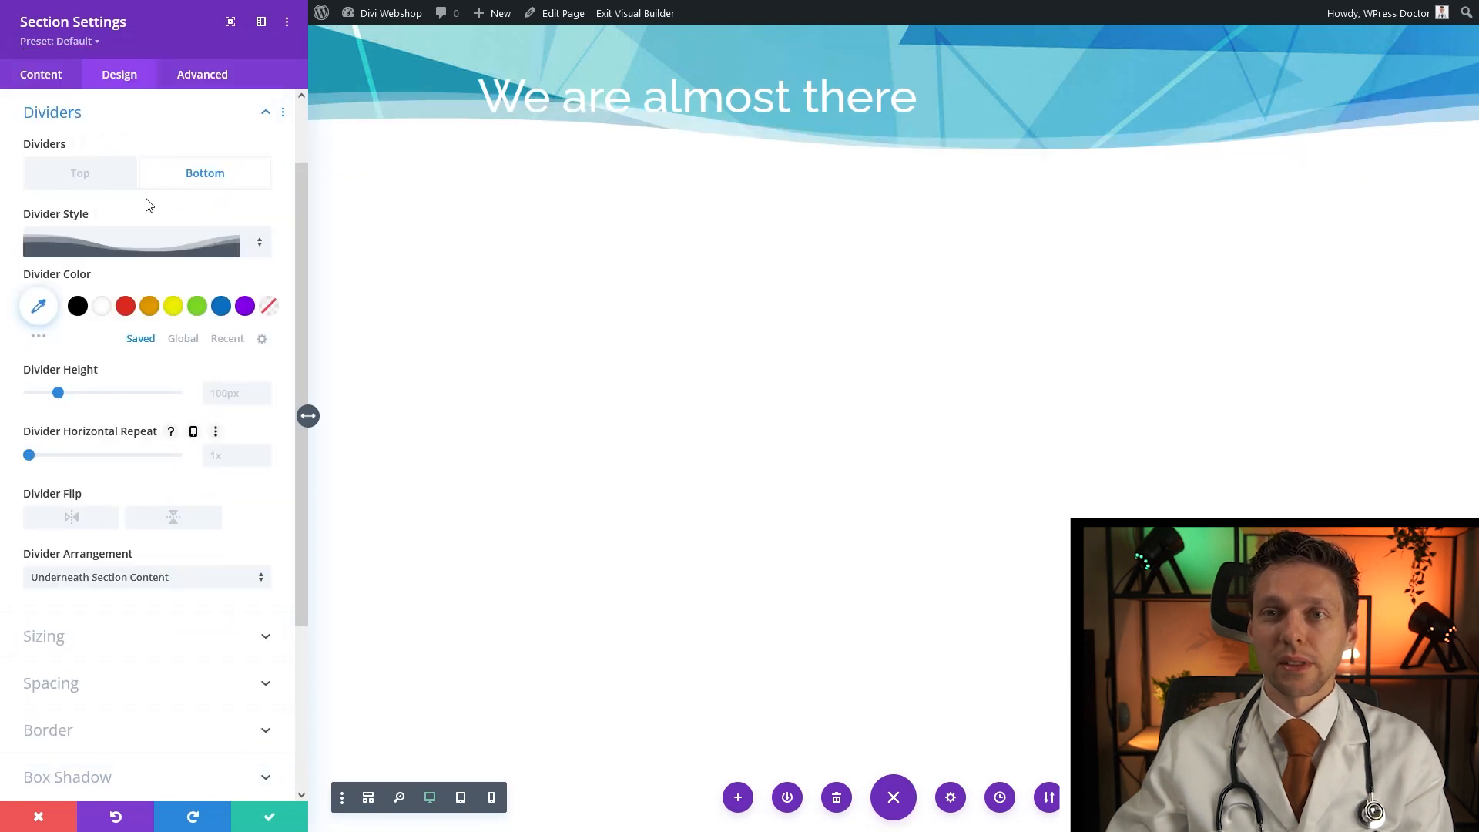
Set the section height to 80vh in the Sizing options
{"action": "left_click", "coordinate": [53, 644]}
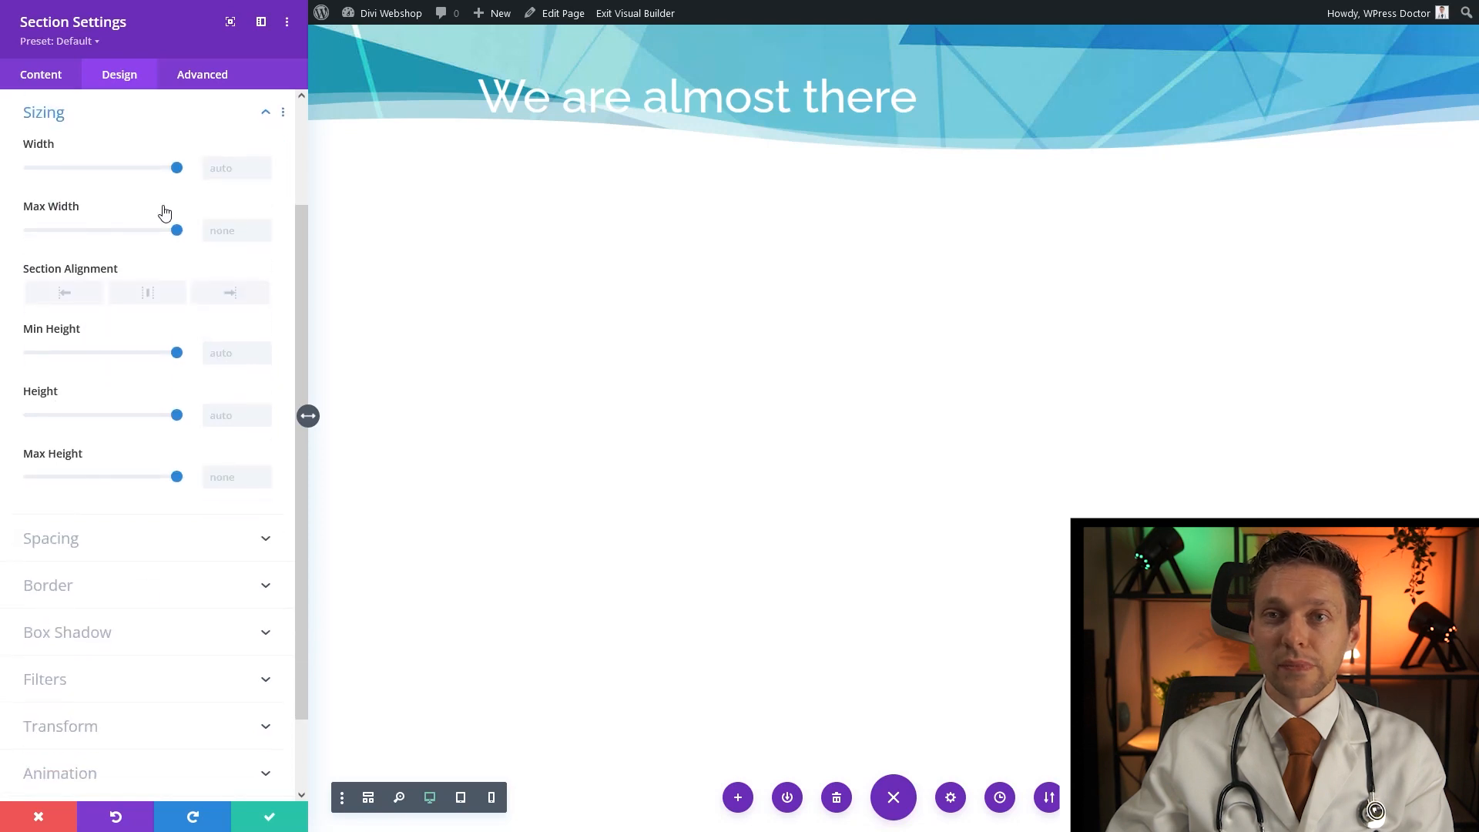
{"action": "left_click", "coordinate": [228, 421]}
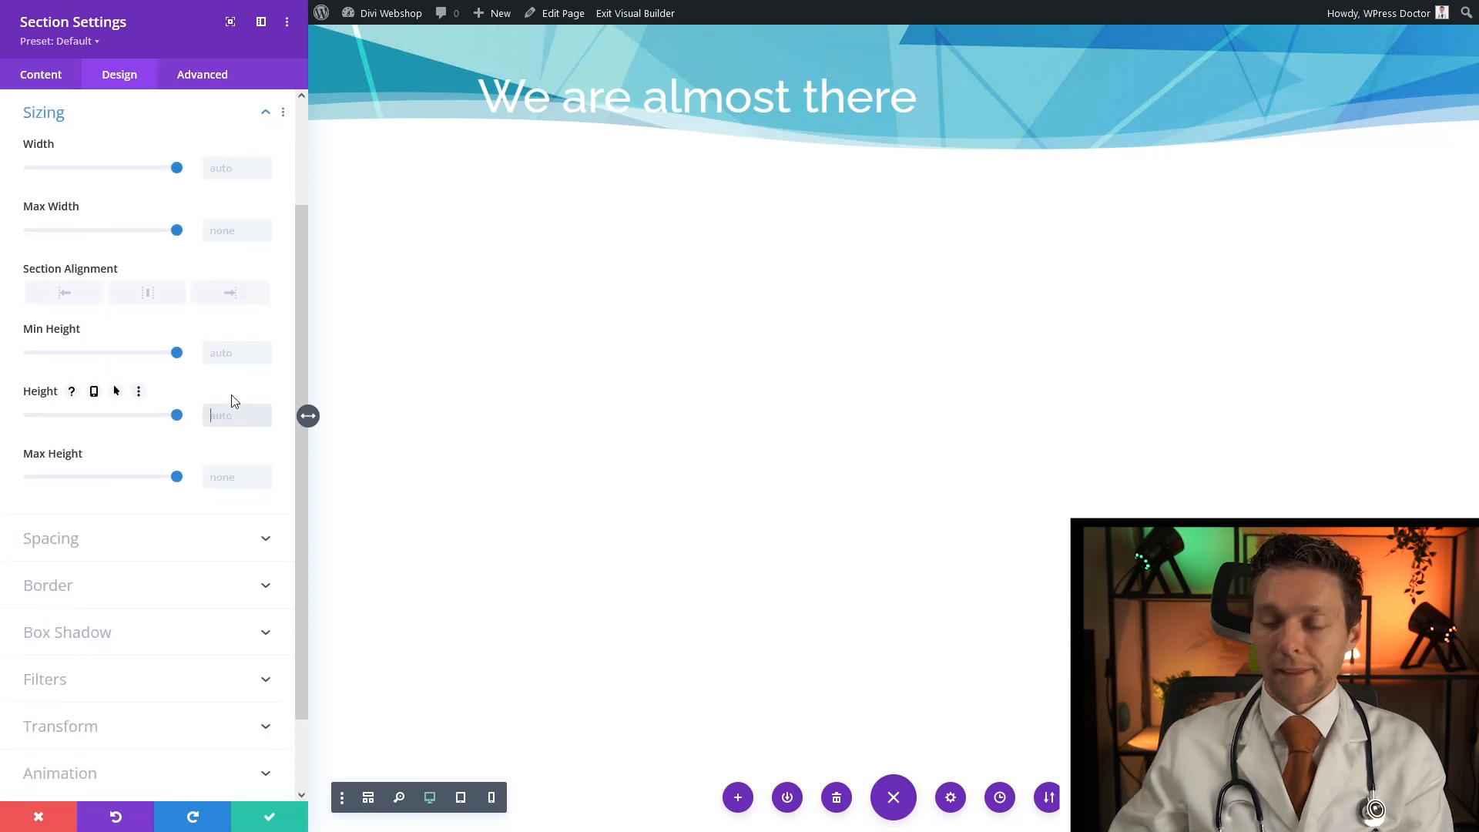
{"action": "type", "text": "80vh"}
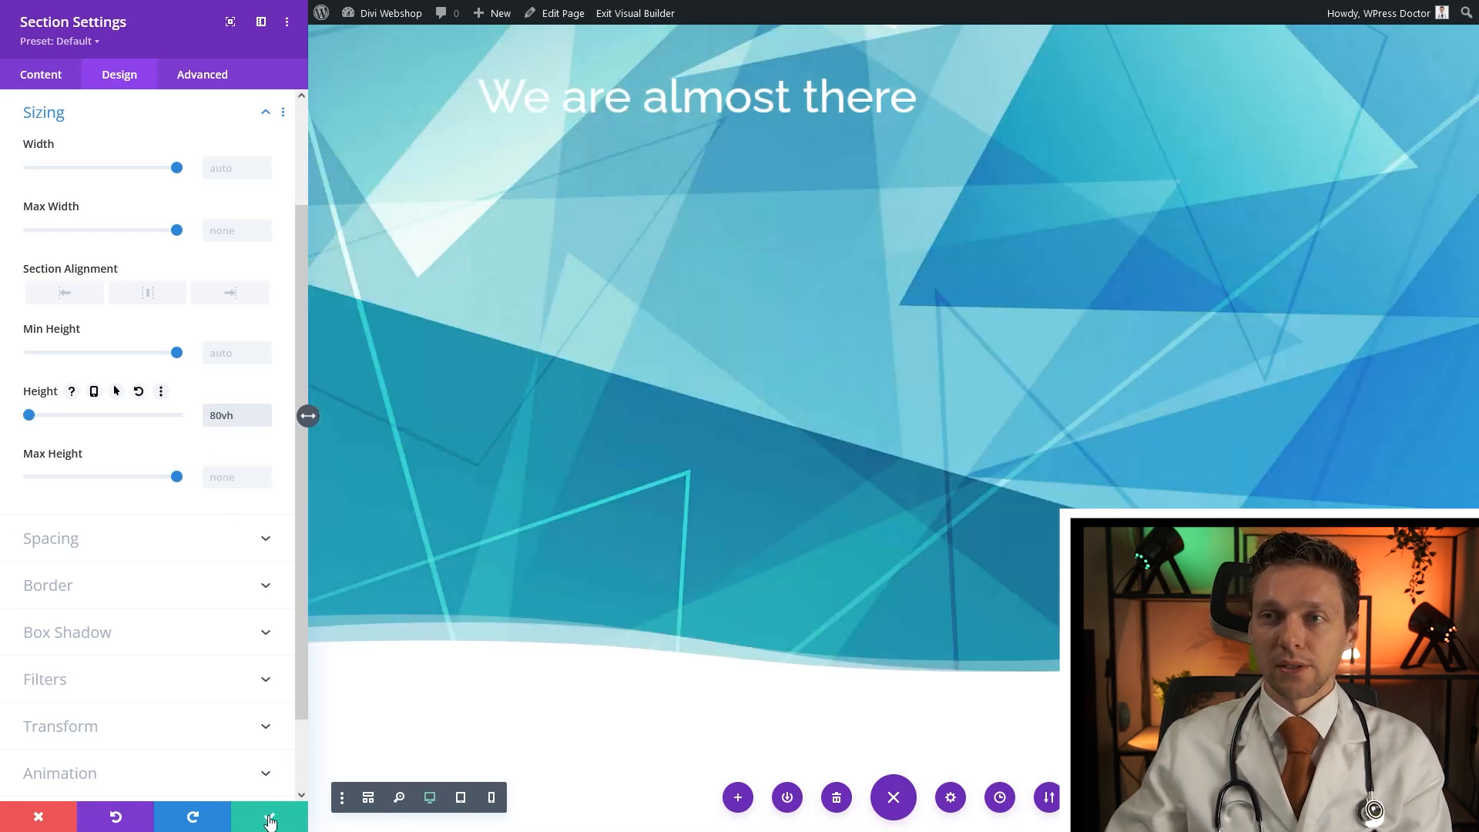
Return to the section's Content background options and show the gradient settings
{"action": "left_click", "coordinate": [45, 82]}
{"action": "left_click", "coordinate": [96, 202]}
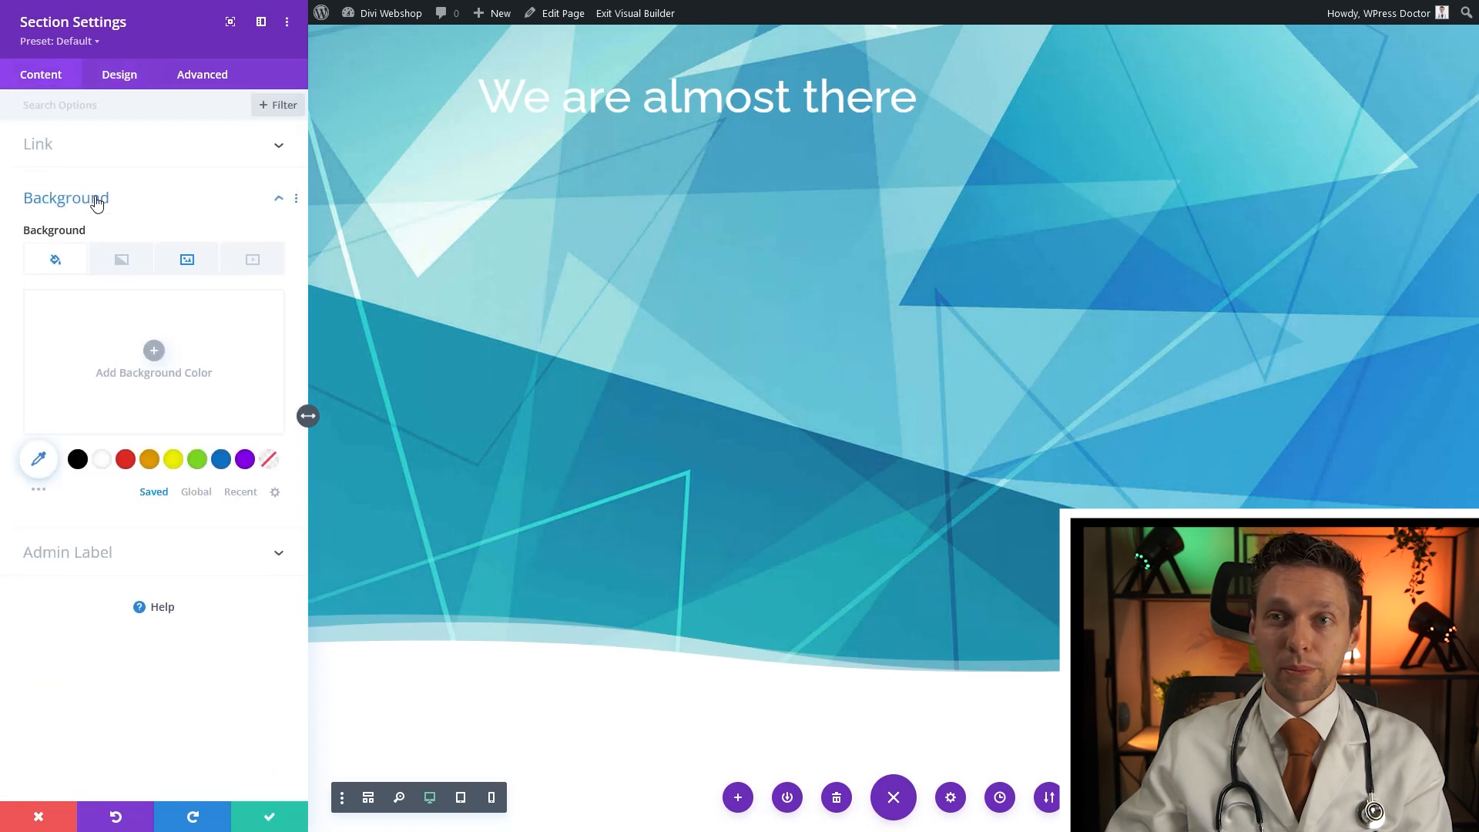
{"action": "left_click", "coordinate": [193, 262]}
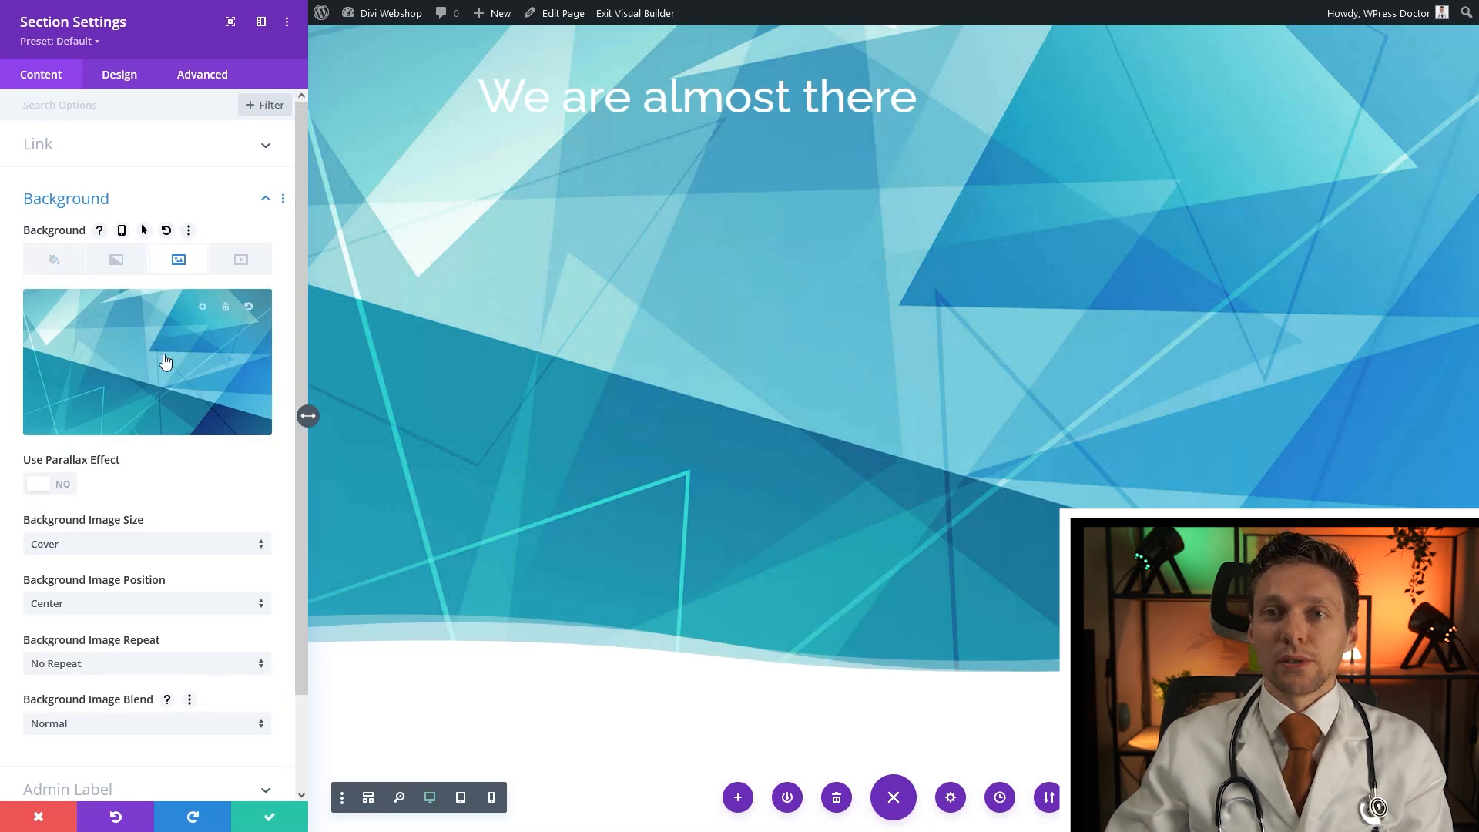
{"action": "left_click", "coordinate": [119, 268]}
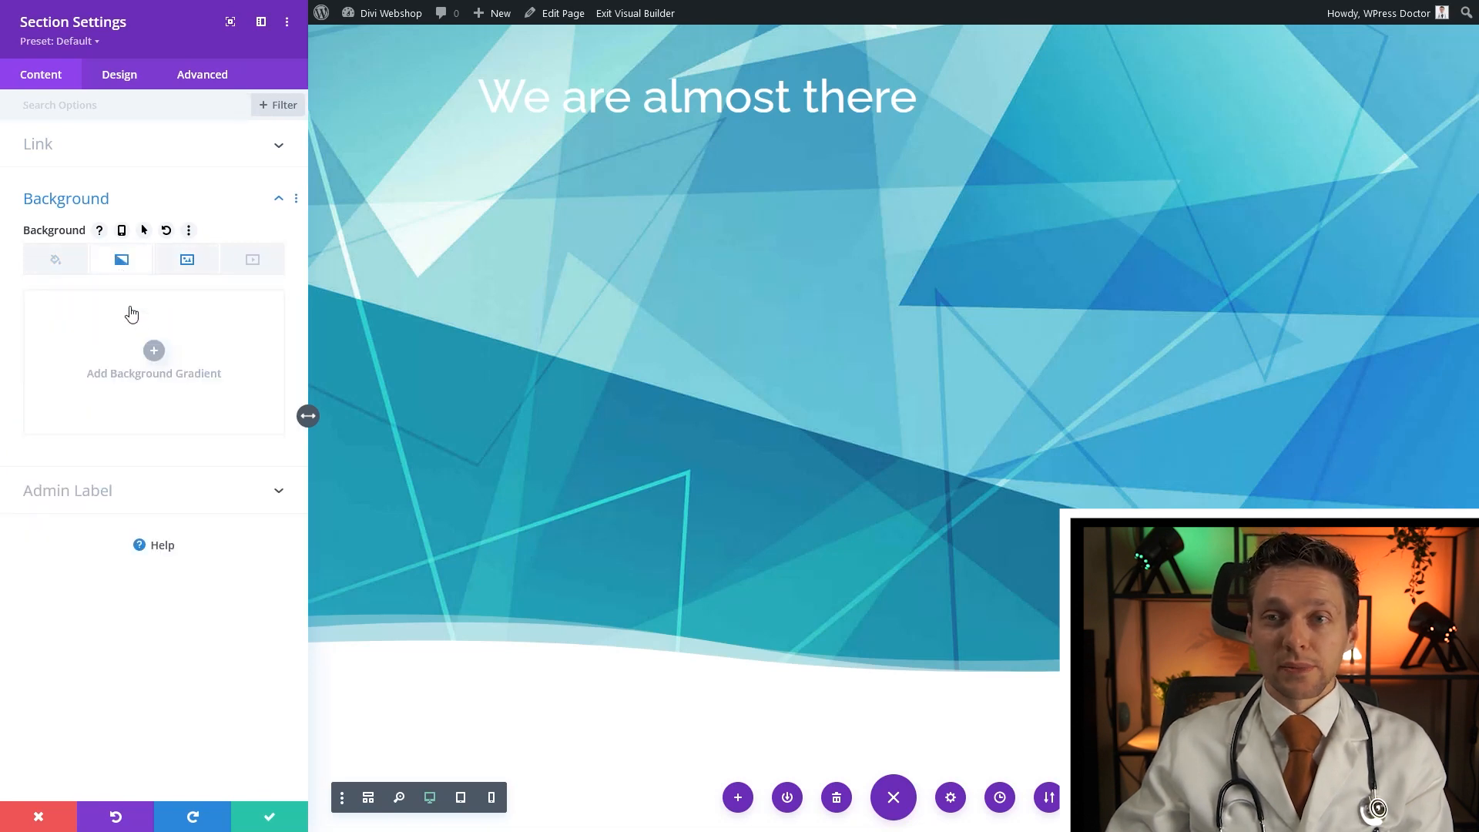
Add a background gradient above the background image and make its first colour pink
{"action": "left_click", "coordinate": [153, 351]}
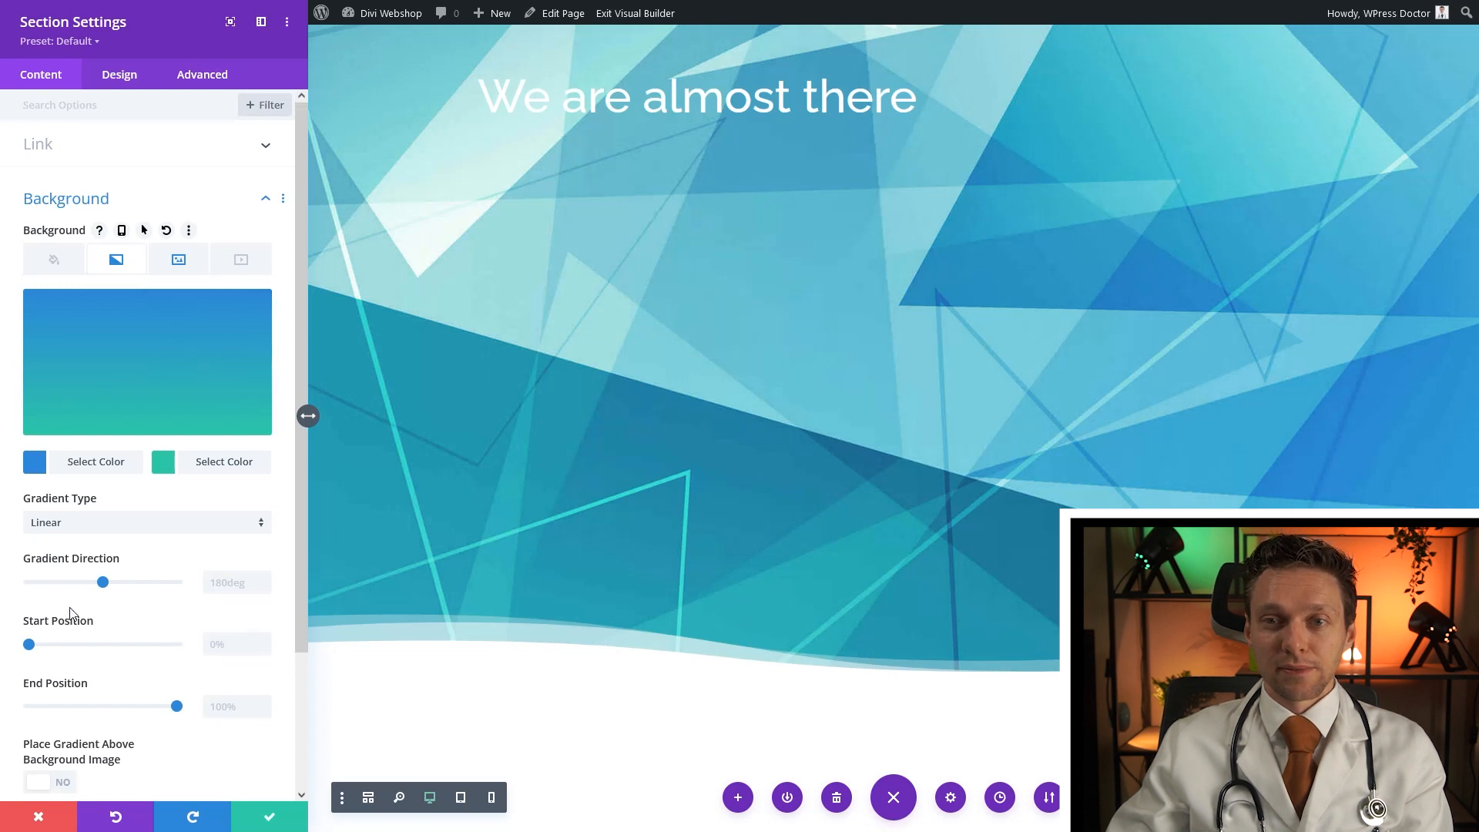
{"action": "left_click", "coordinate": [63, 782]}
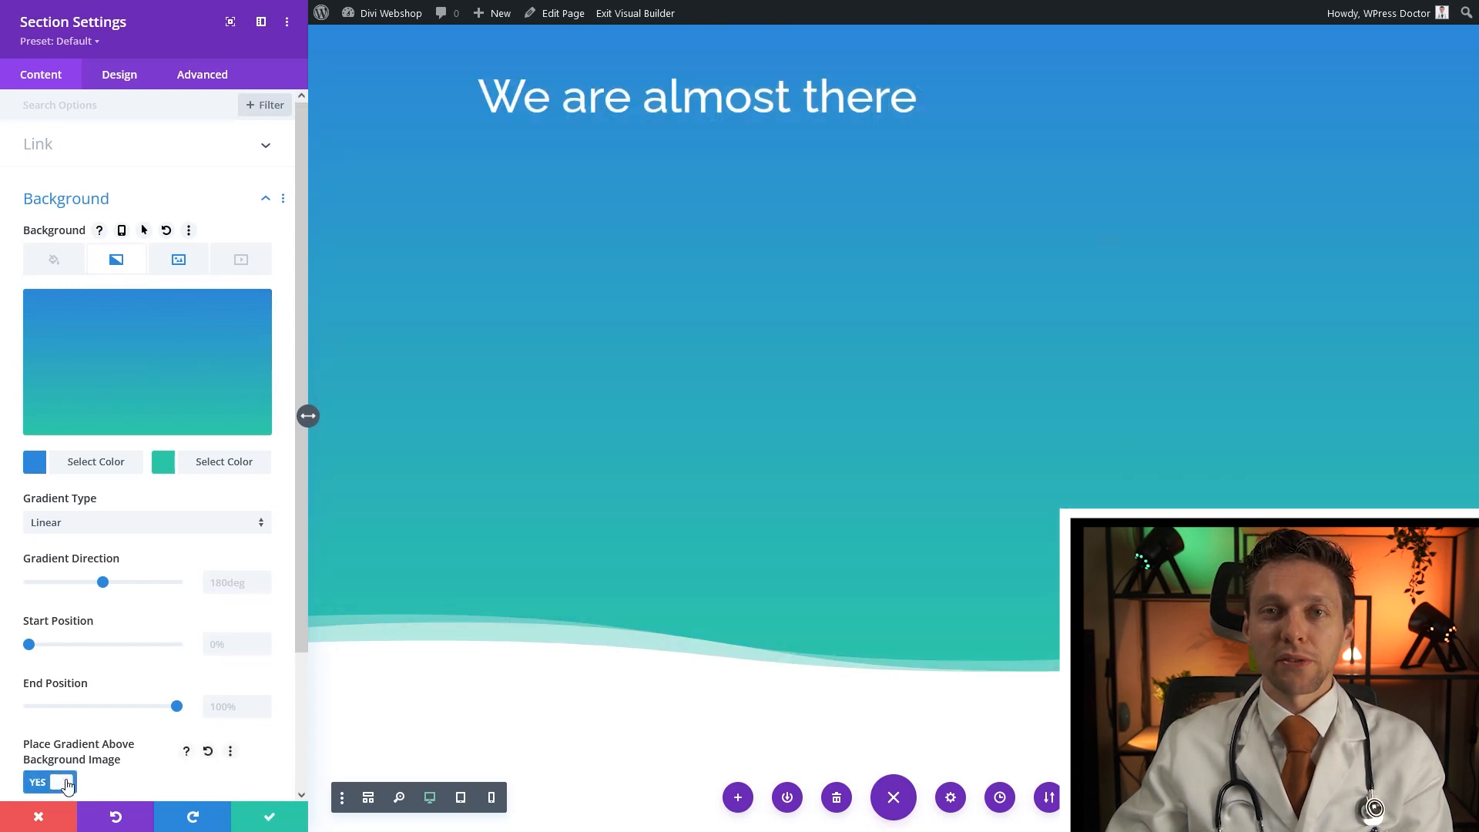
{"action": "left_click", "coordinate": [77, 462]}
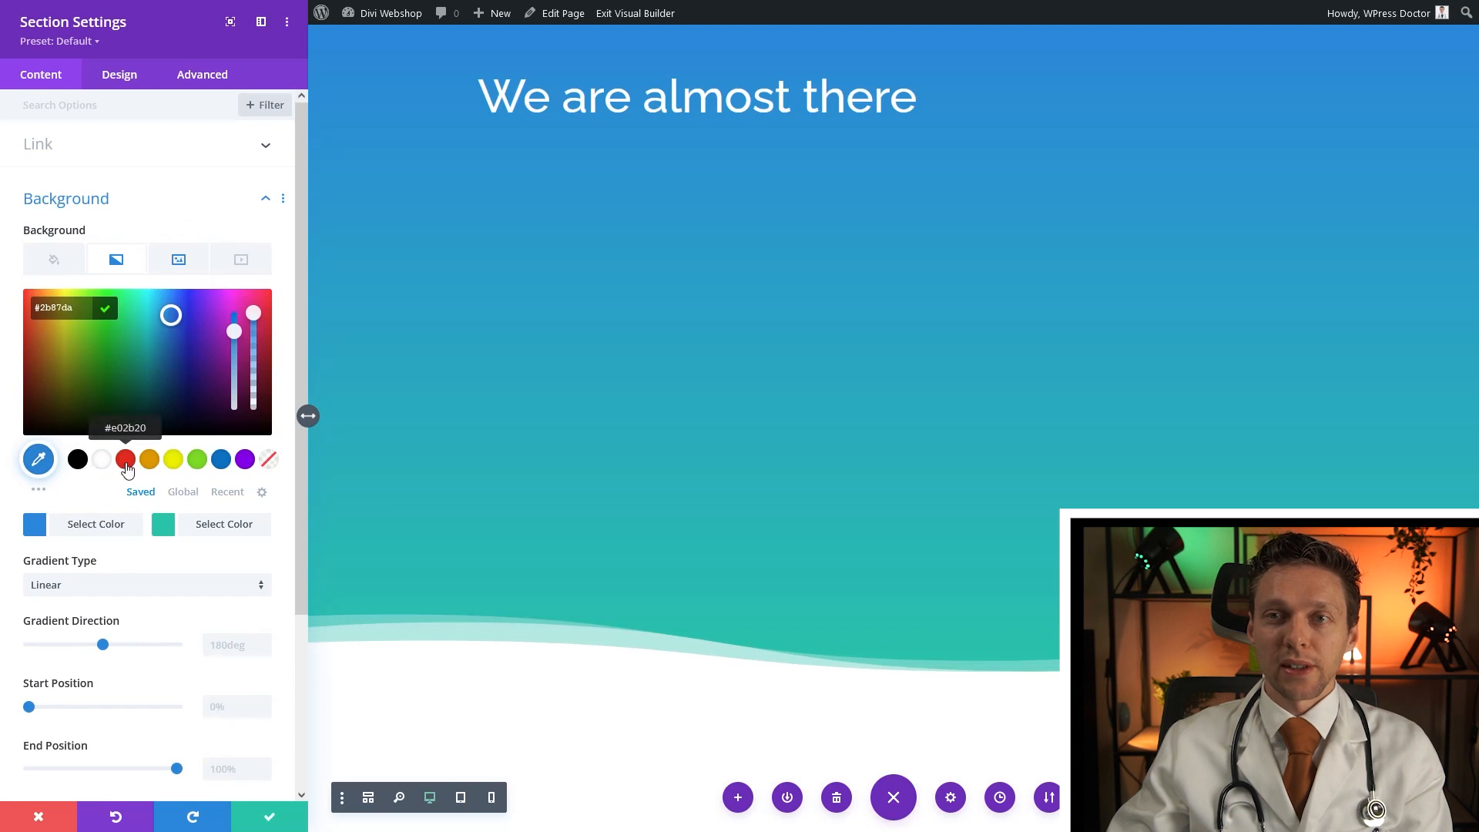
{"action": "left_click_drag", "start_coordinate": [203, 311], "coordinate": [249, 360]}
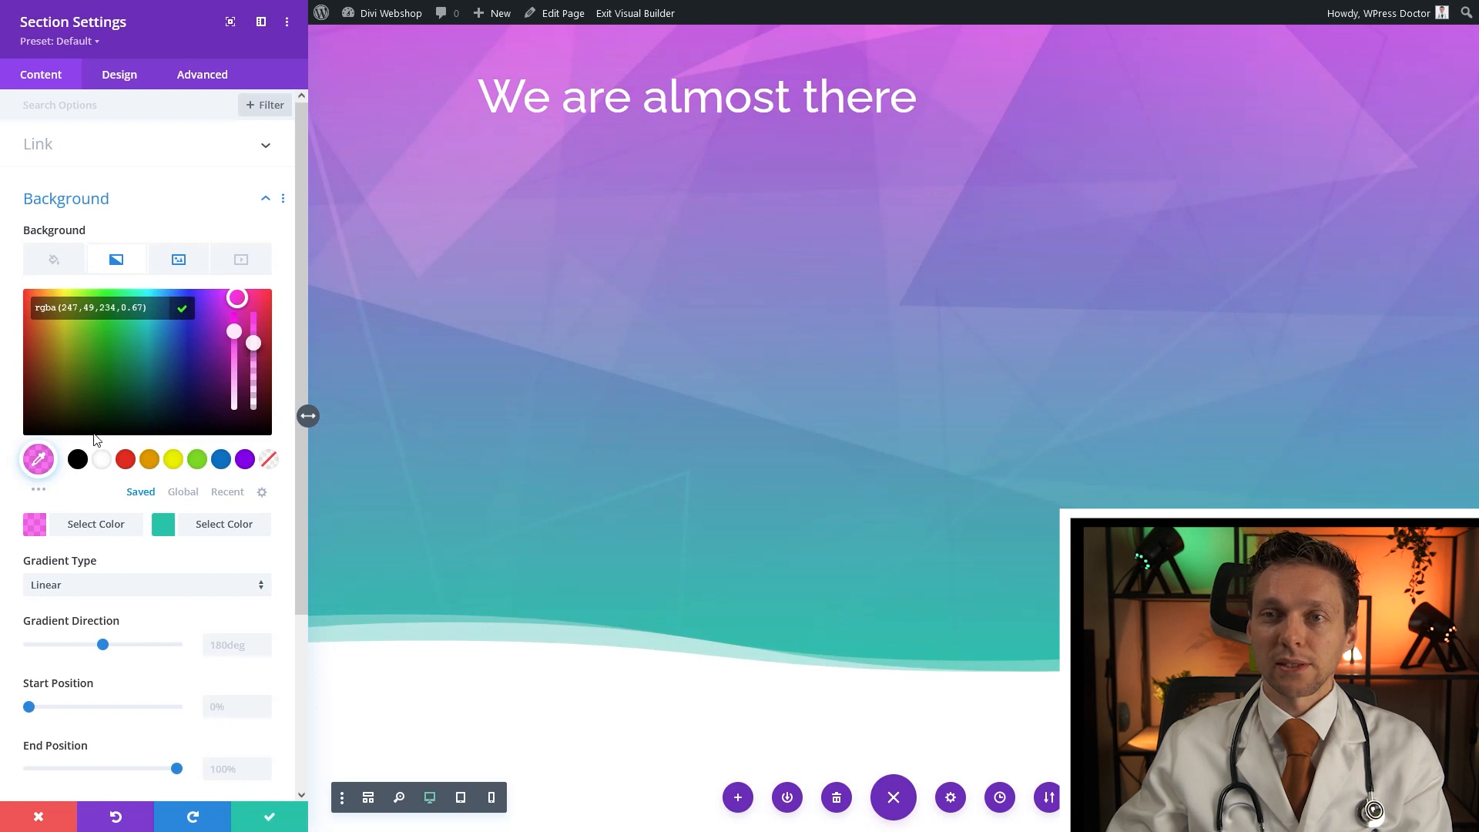
Set the second gradient colour to a slightly transparent purple and save the section
{"action": "left_click", "coordinate": [222, 525]}
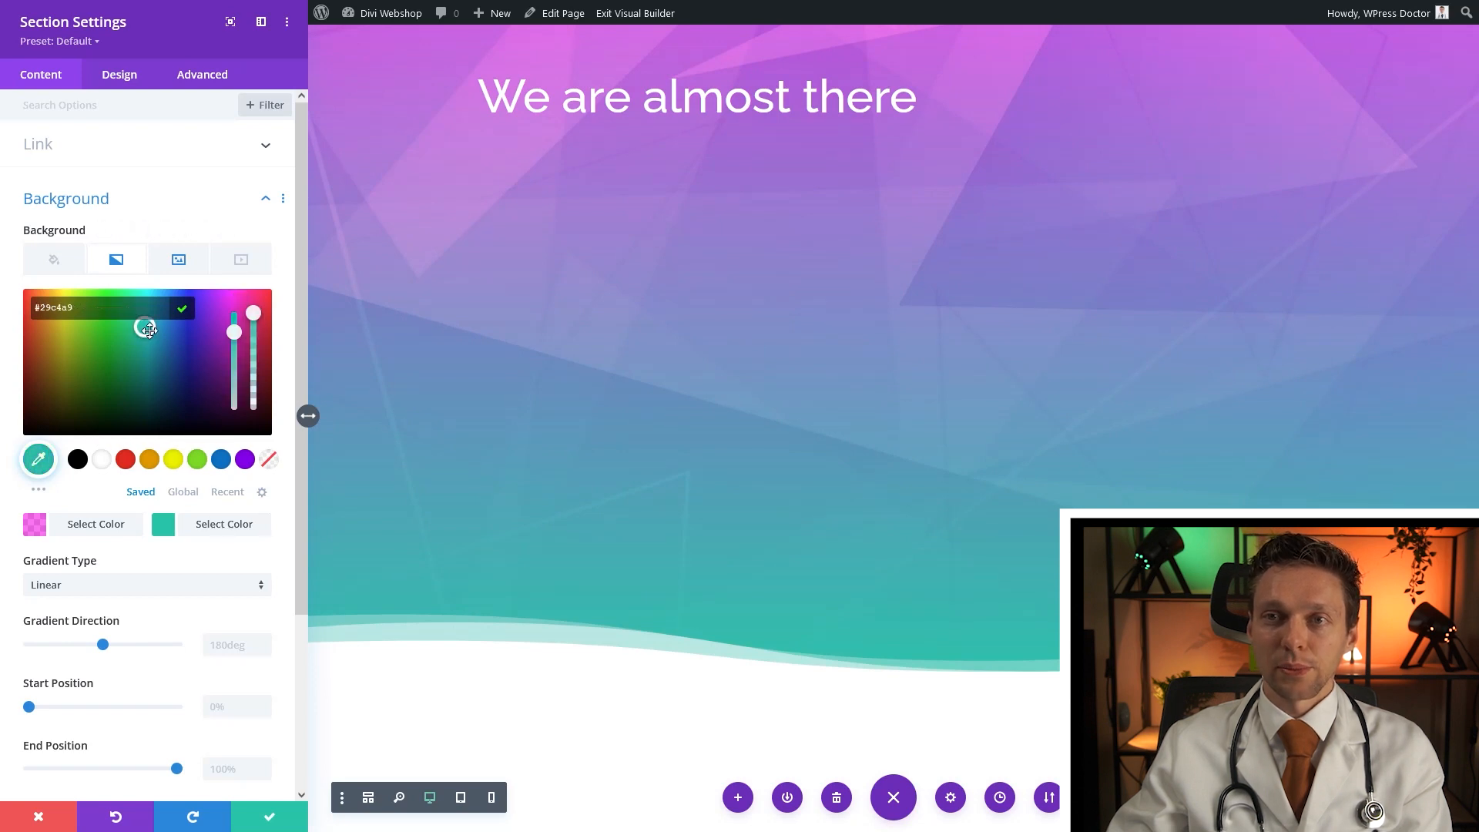
{"action": "left_click", "coordinate": [192, 327]}
{"action": "mouse_move", "coordinate": [206, 330]}
{"action": "left_mouse_down"}
{"action": "mouse_move", "coordinate": [211, 347]}
{"action": "mouse_move", "coordinate": [253, 332]}
{"action": "left_mouse_up"}
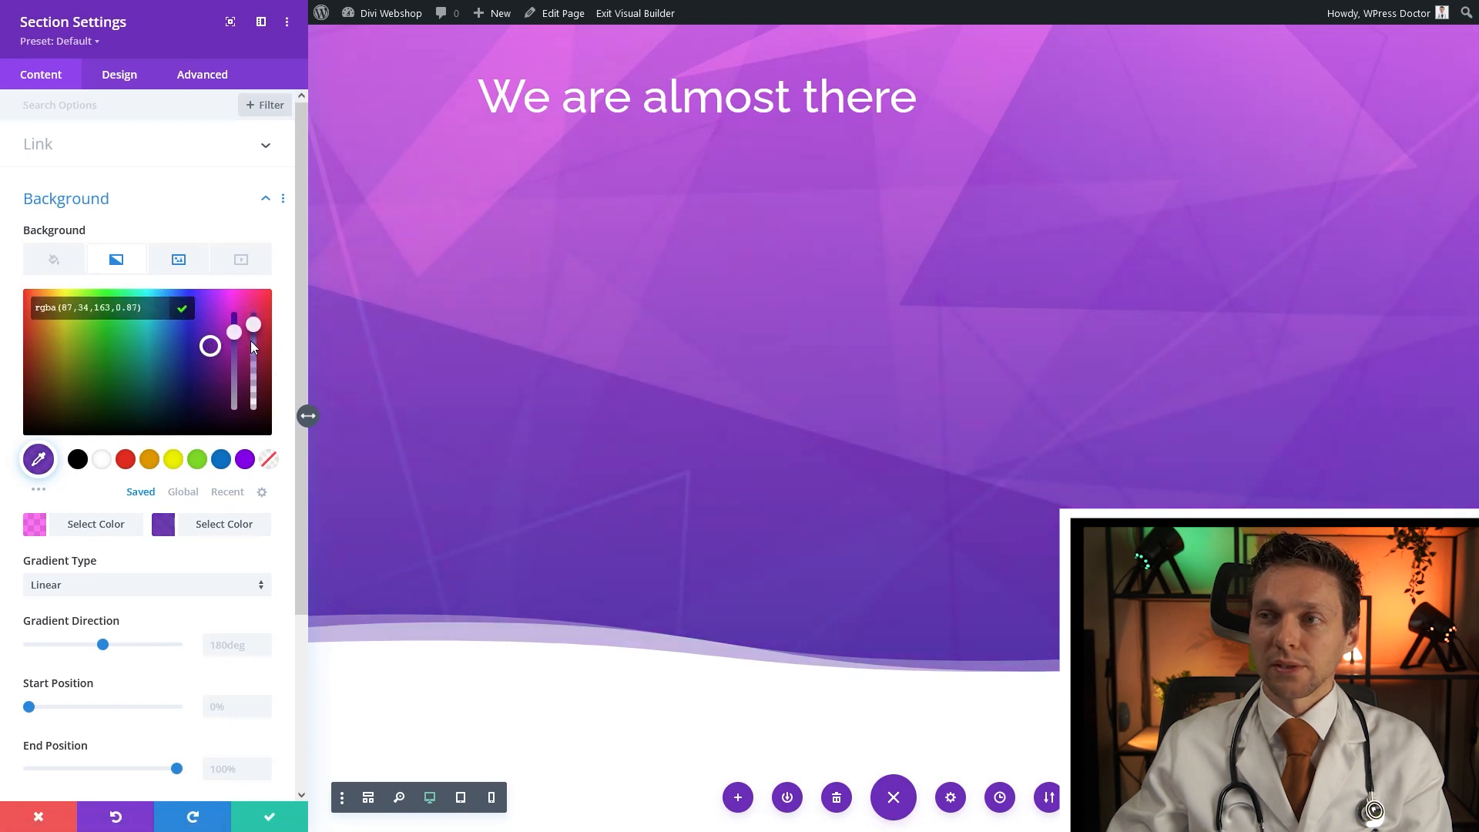
{"action": "left_click_drag", "start_coordinate": [250, 345], "coordinate": [258, 312]}
{"action": "left_click", "coordinate": [258, 318]}
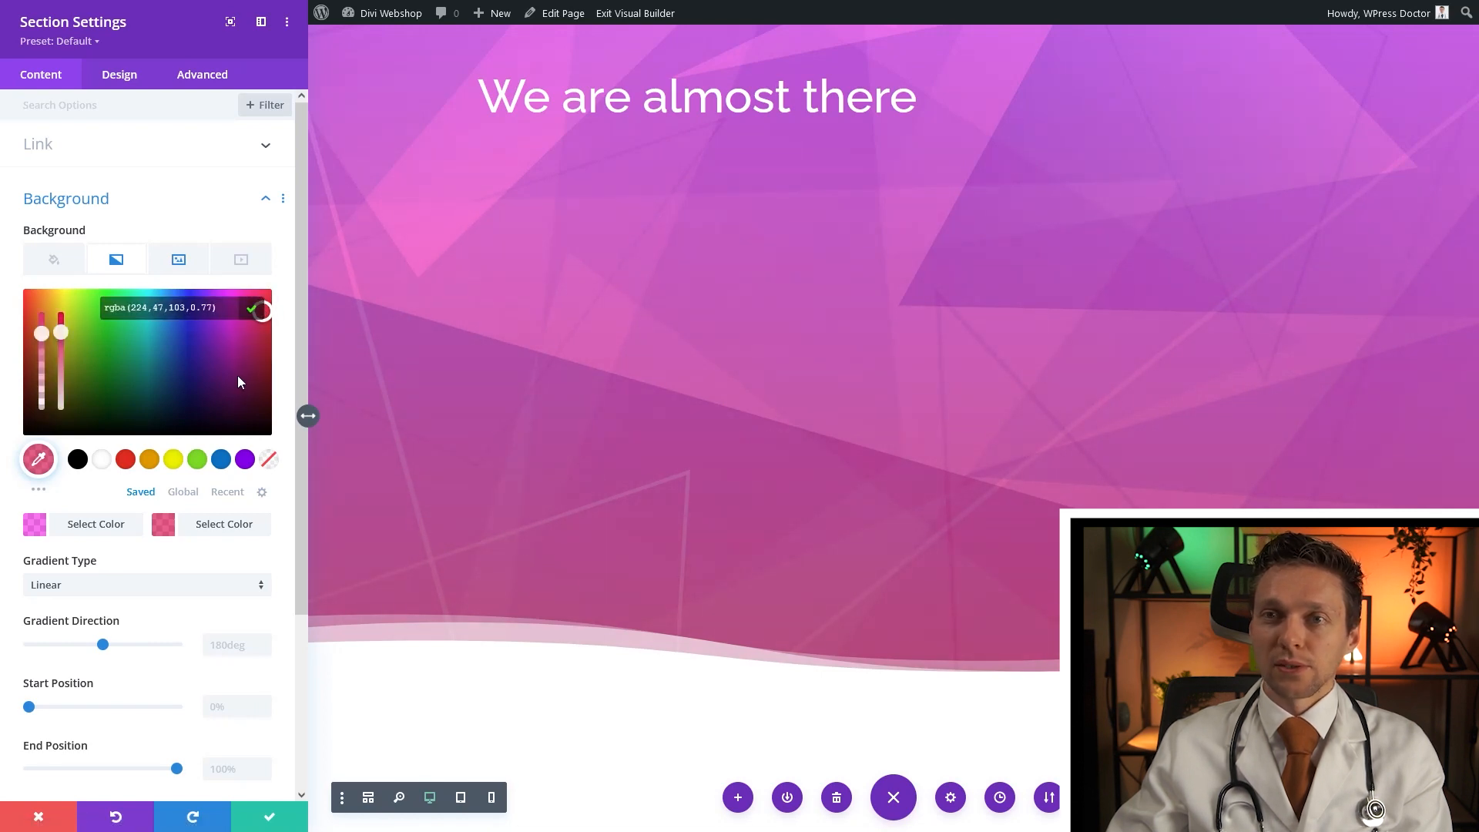
{"action": "left_click", "coordinate": [251, 310]}
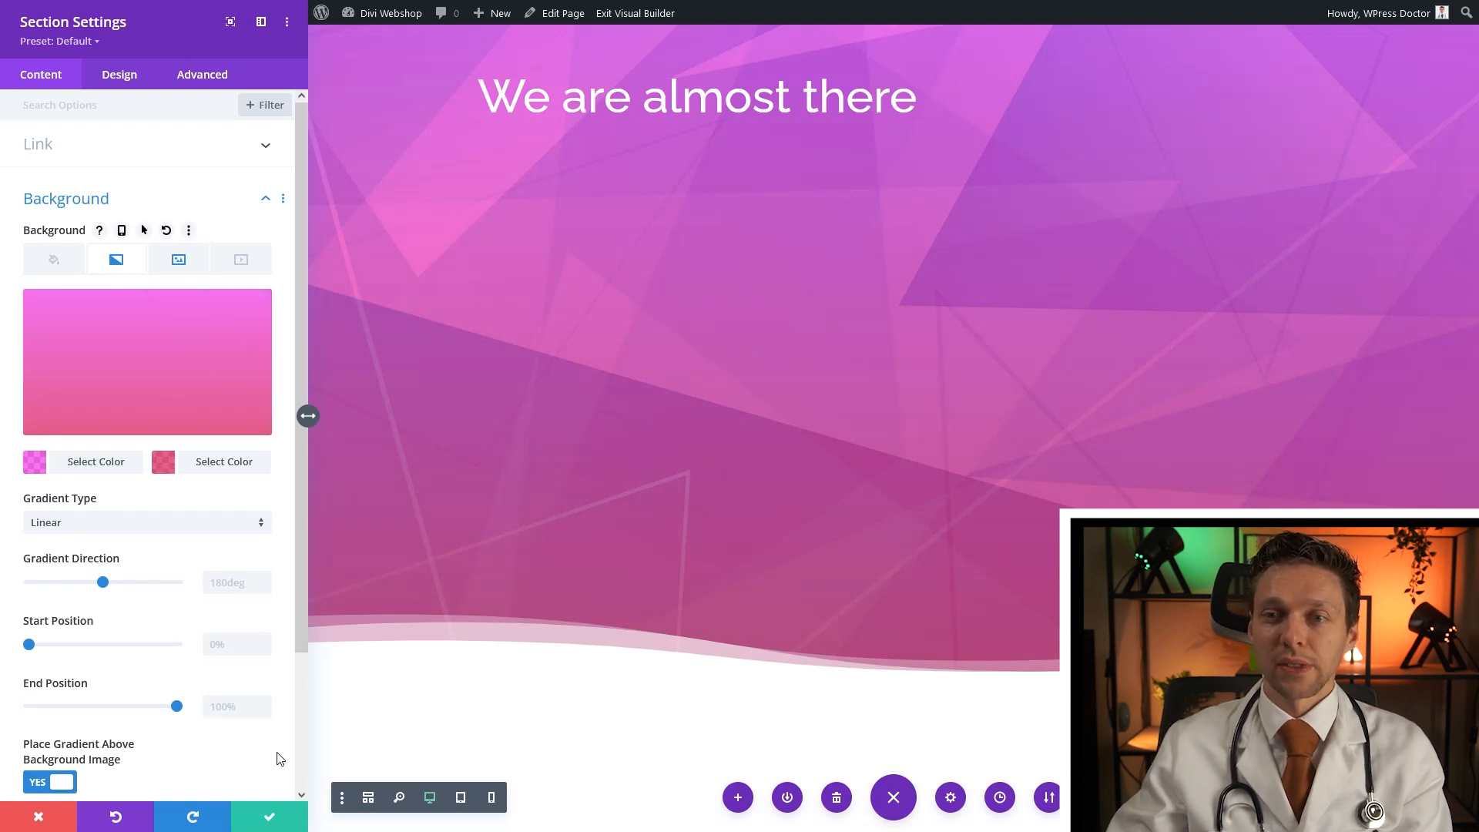
{"action": "left_click", "coordinate": [278, 818]}
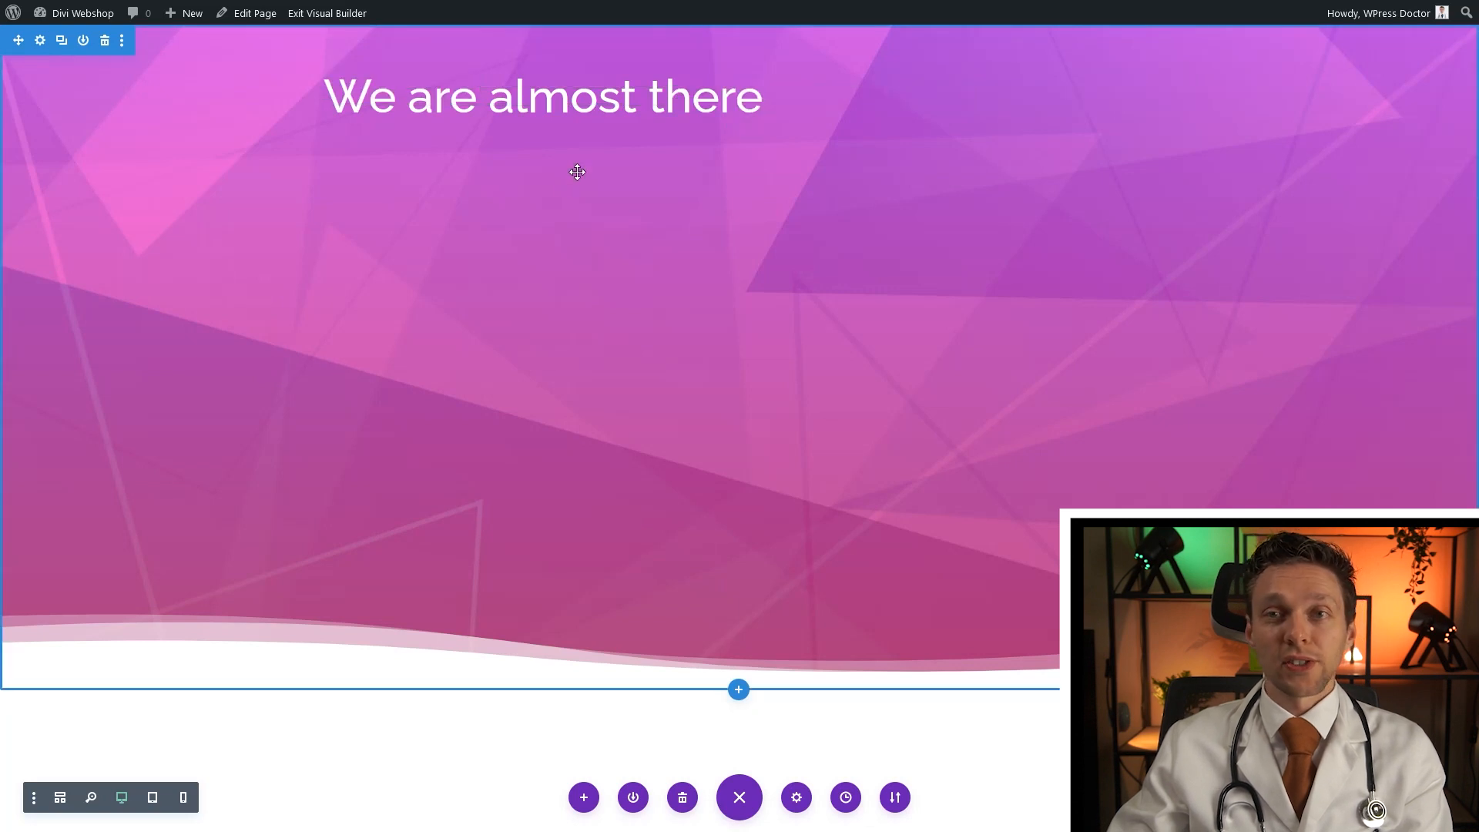
Duplicate the 'We are almost there' heading and open the copy's text settings
{"action": "mouse_move", "coordinate": [736, 116]}
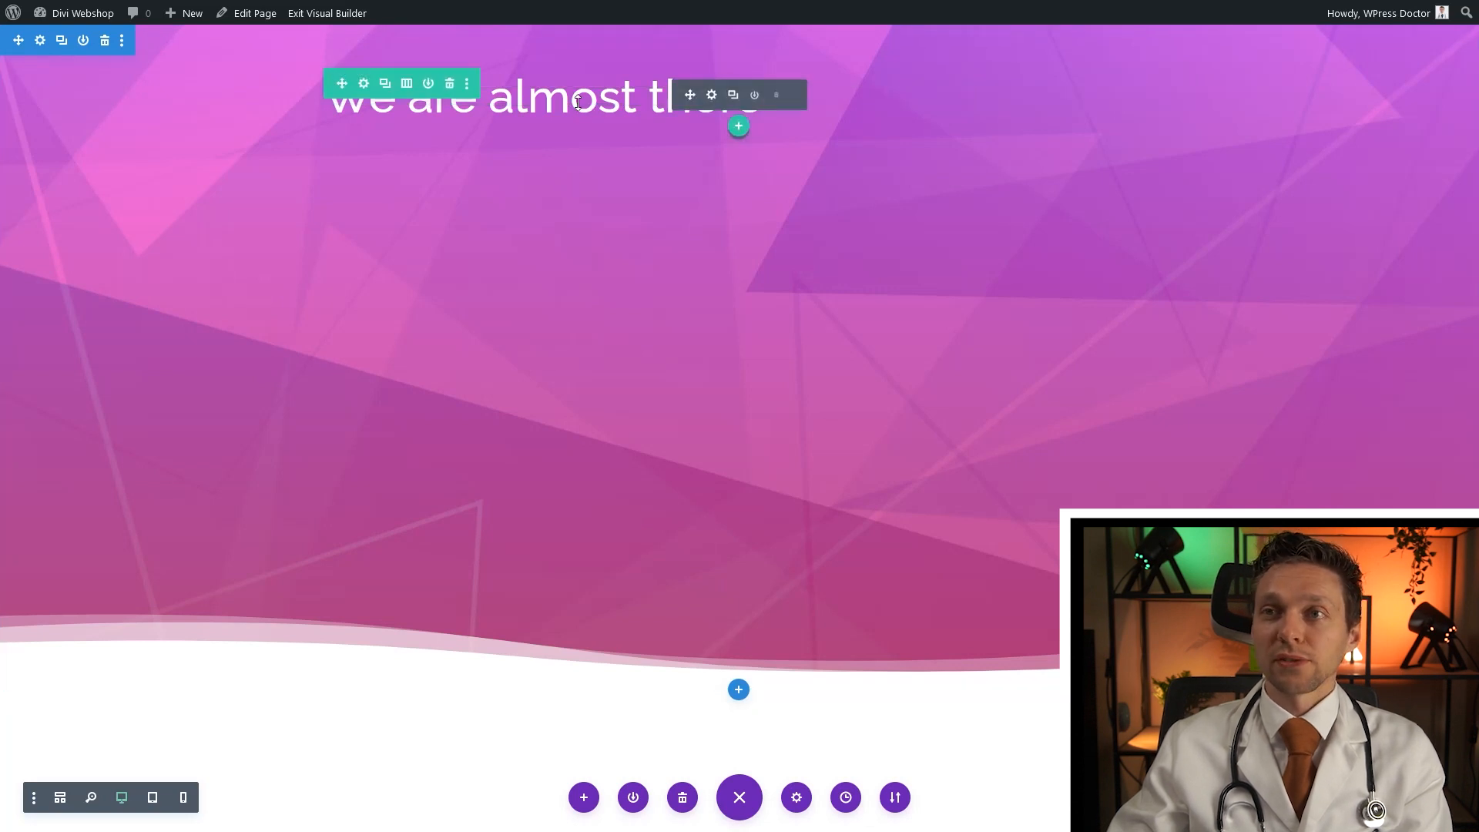
{"action": "left_click", "coordinate": [733, 97]}
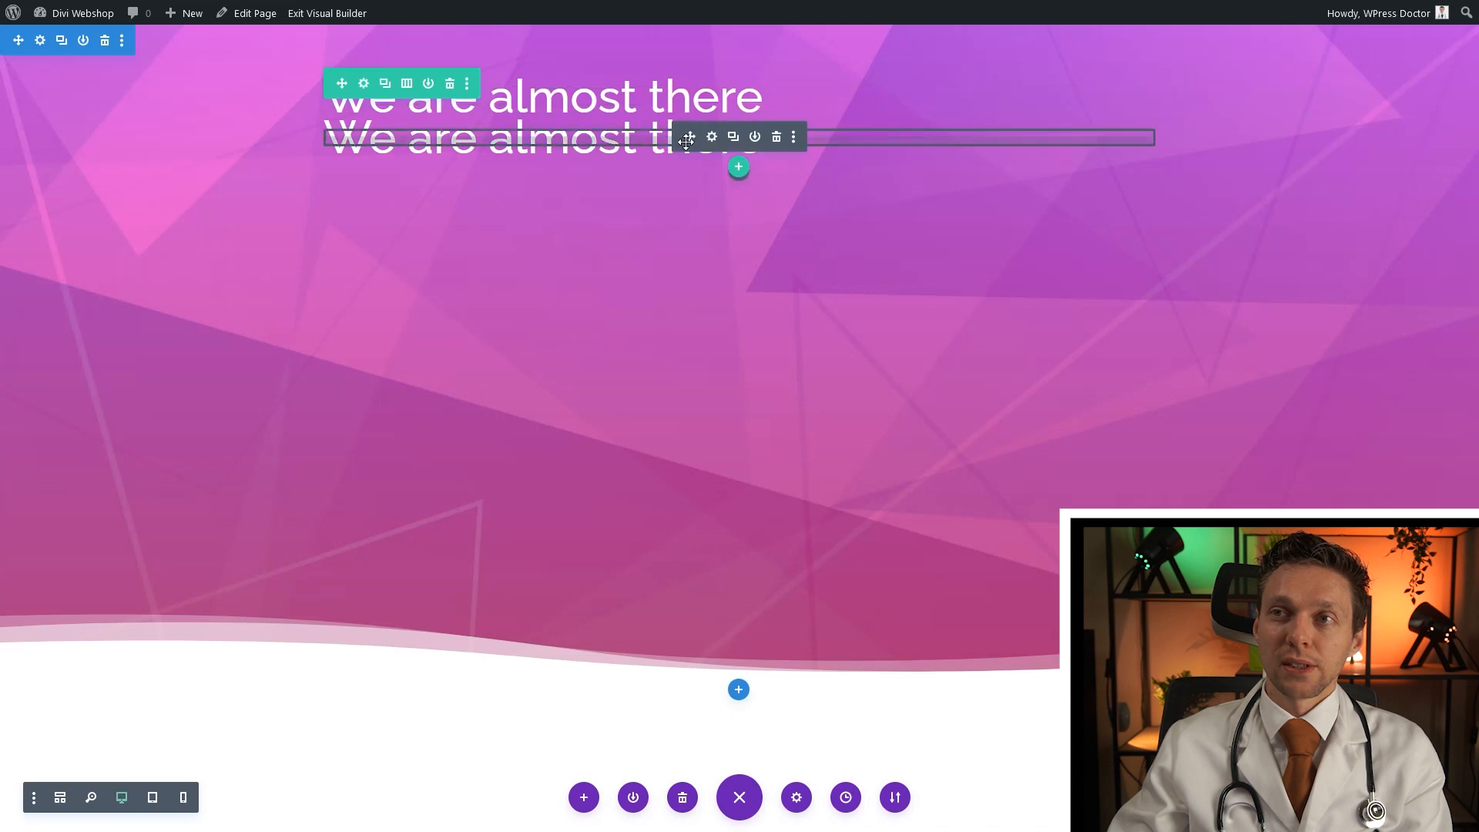
{"action": "left_click", "coordinate": [710, 138]}
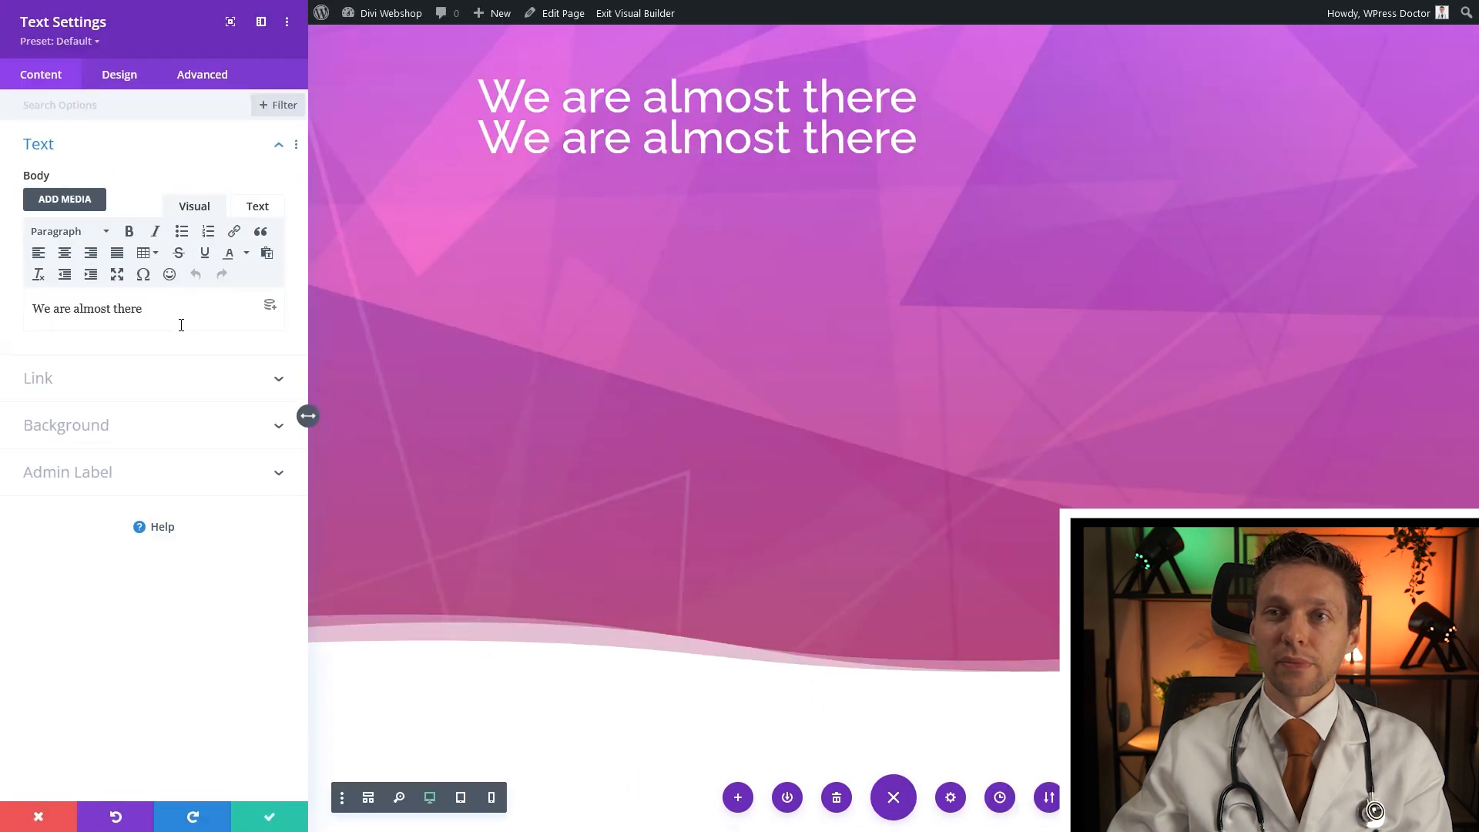
Replace the copied text with 'Hold your horses the new iPhone 38+ will be amazing and in stock very soon.'
{"action": "left_click_drag", "start_coordinate": [151, 309], "coordinate": [31, 309]}
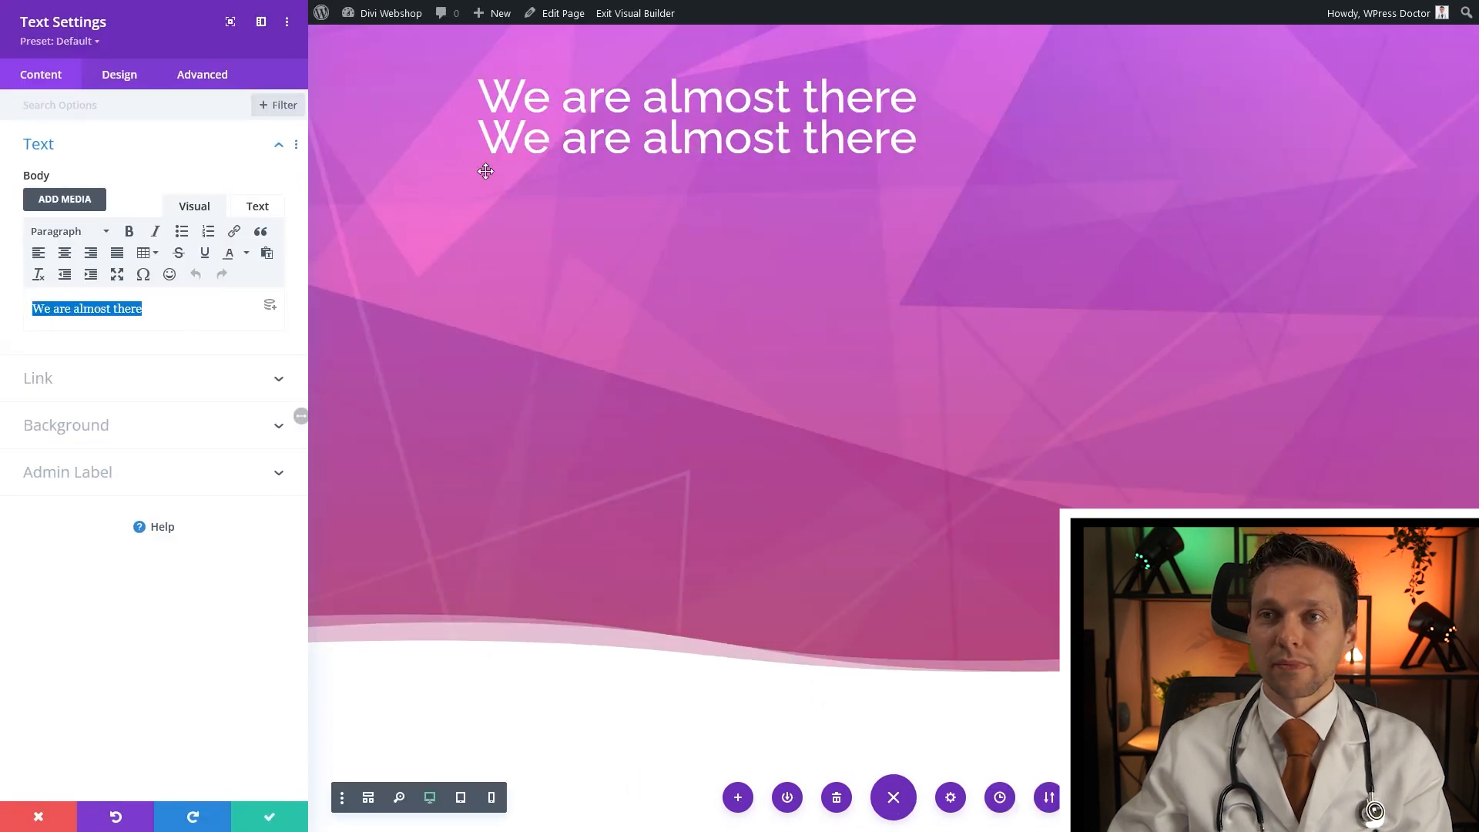
{"action": "type", "text": "Hlold y"}
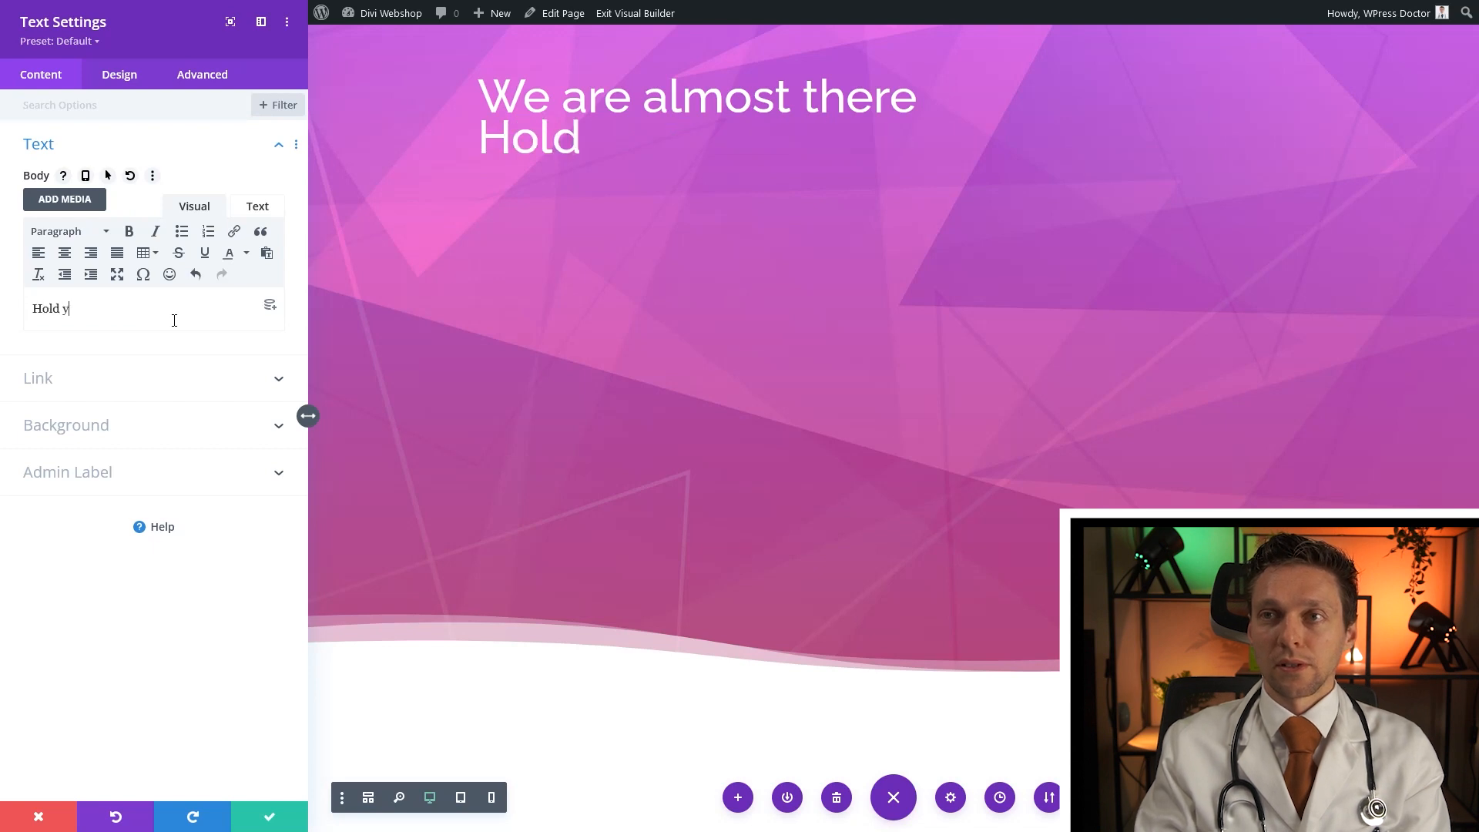
{"action": "type", "text": "our horses, we a"}
{"action": "key", "text": "BackSpace"}
{"action": "key", "text": "BackSpace"}
{"action": "key", "text": "BackSpace"}
{"action": "key", "text": "BackSpace"}
{"action": "key", "text": "BackSpace"}
{"action": "type", "text": "the"}
{"action": "key", "text": "BackSpace"}
{"action": "key", "text": "BackSpace"}
{"action": "key", "text": "BackSpace"}
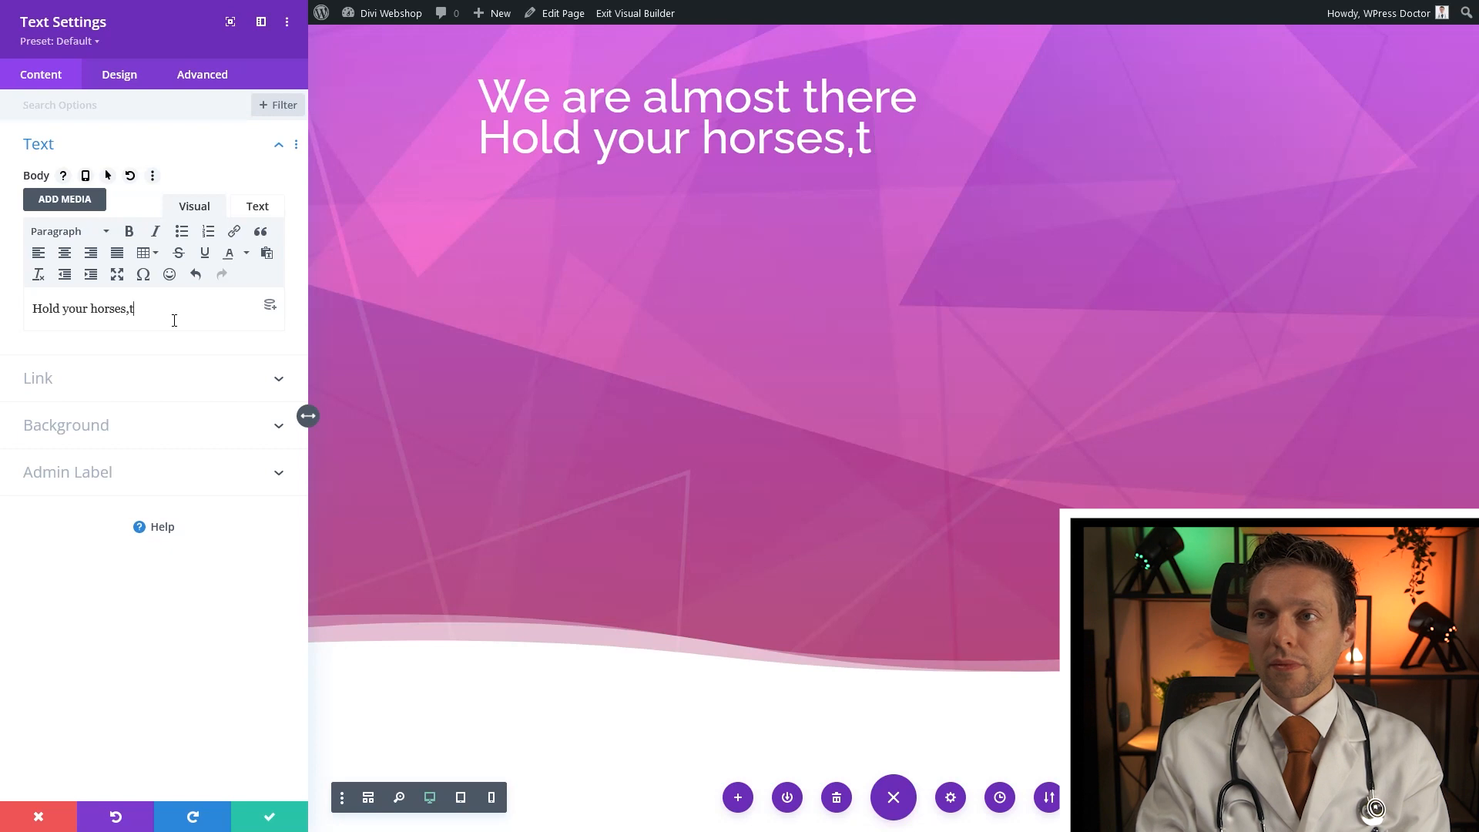
{"action": "type", "text": "he new "}
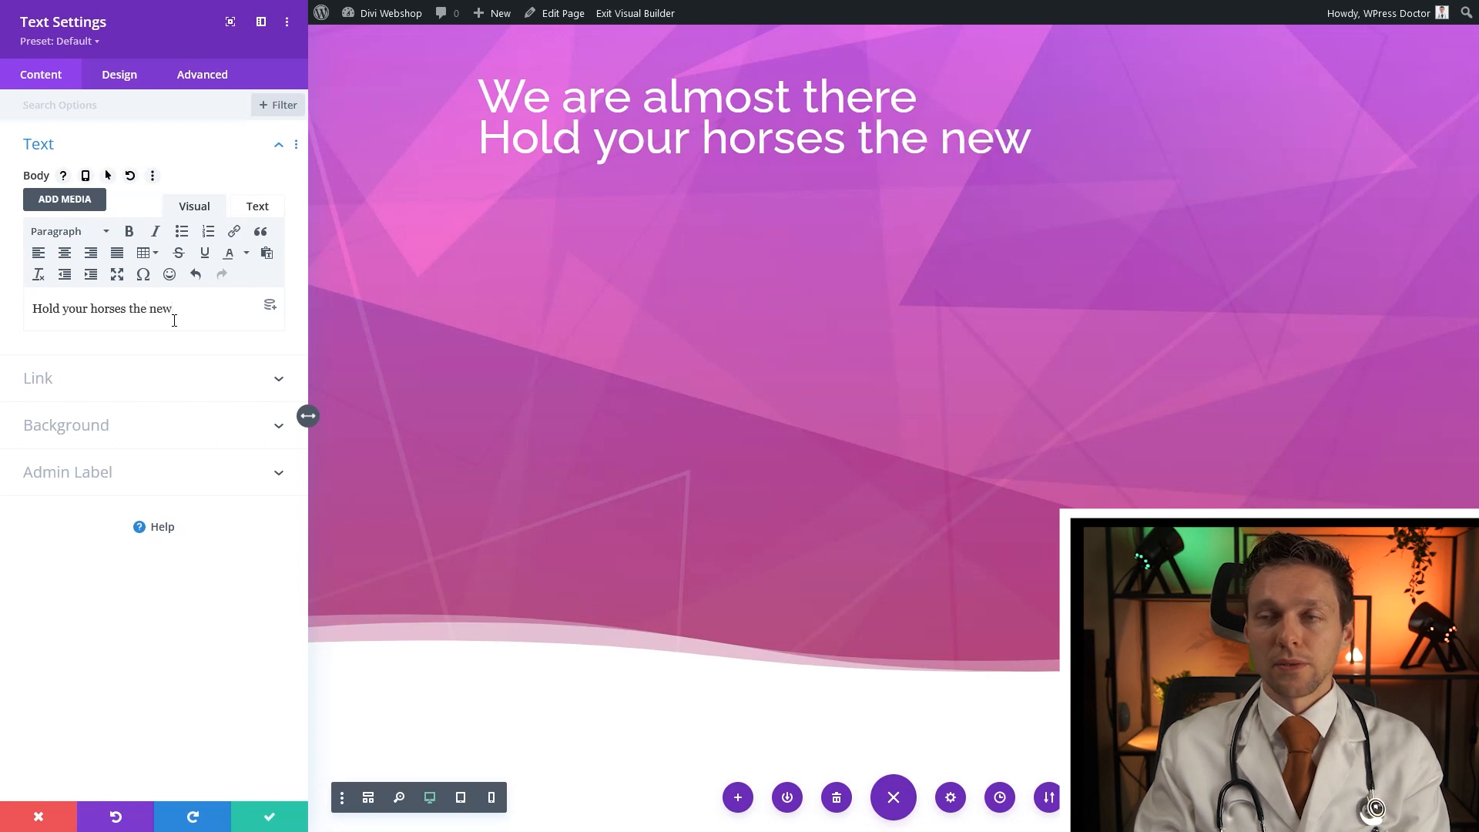
{"action": "type", "text": "iphone"}
{"action": "key", "text": "BackSpace"}
{"action": "key", "text": "BackSpace"}
{"action": "key", "text": "BackSpace"}
{"action": "key", "text": "BackSpace"}
{"action": "key", "text": "BackSpace"}
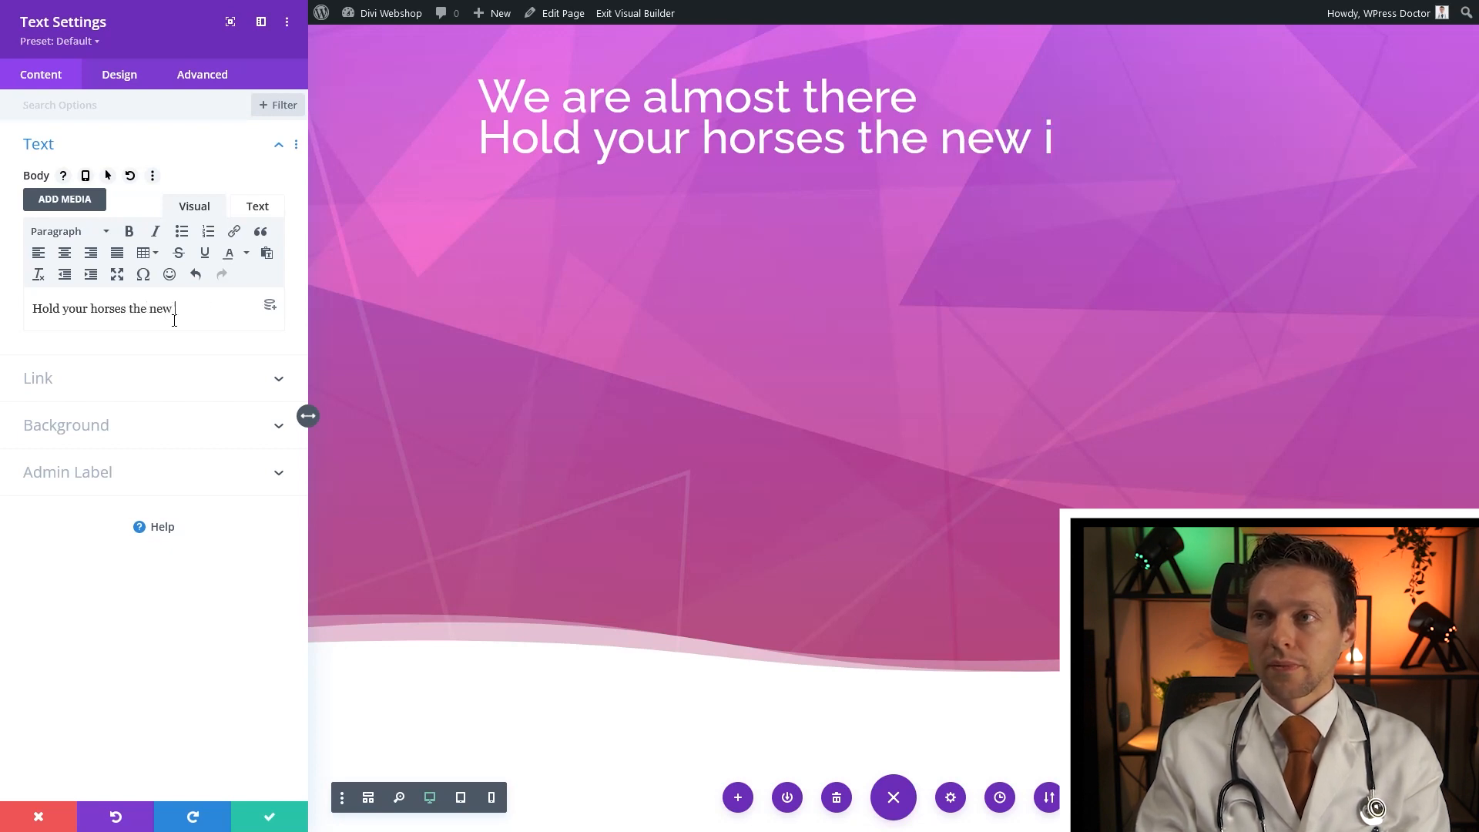
{"action": "key", "text": "Return"}
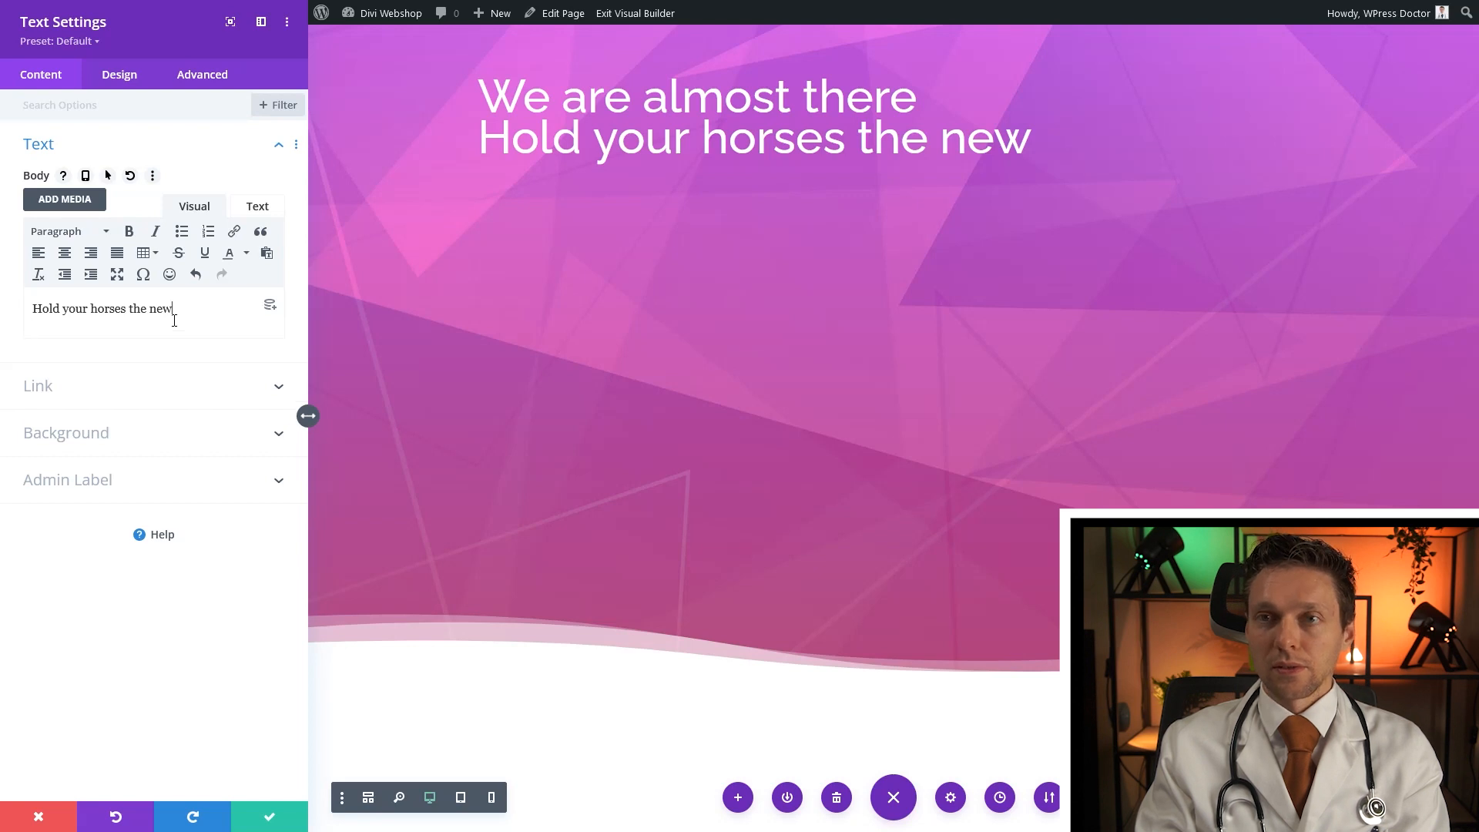
{"action": "type", "text": "iPho"}
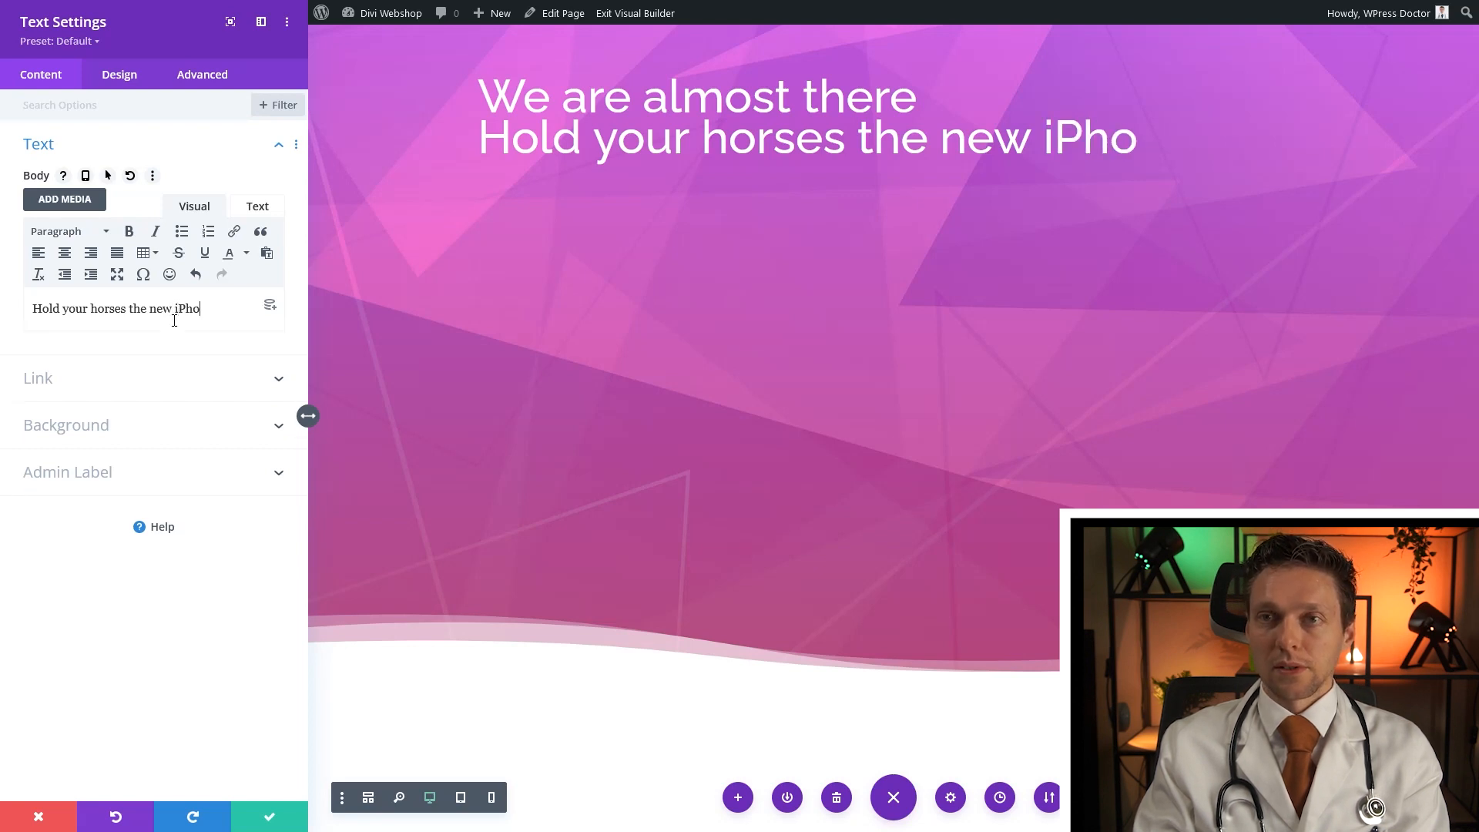
{"action": "type", "text": "ne 38"}
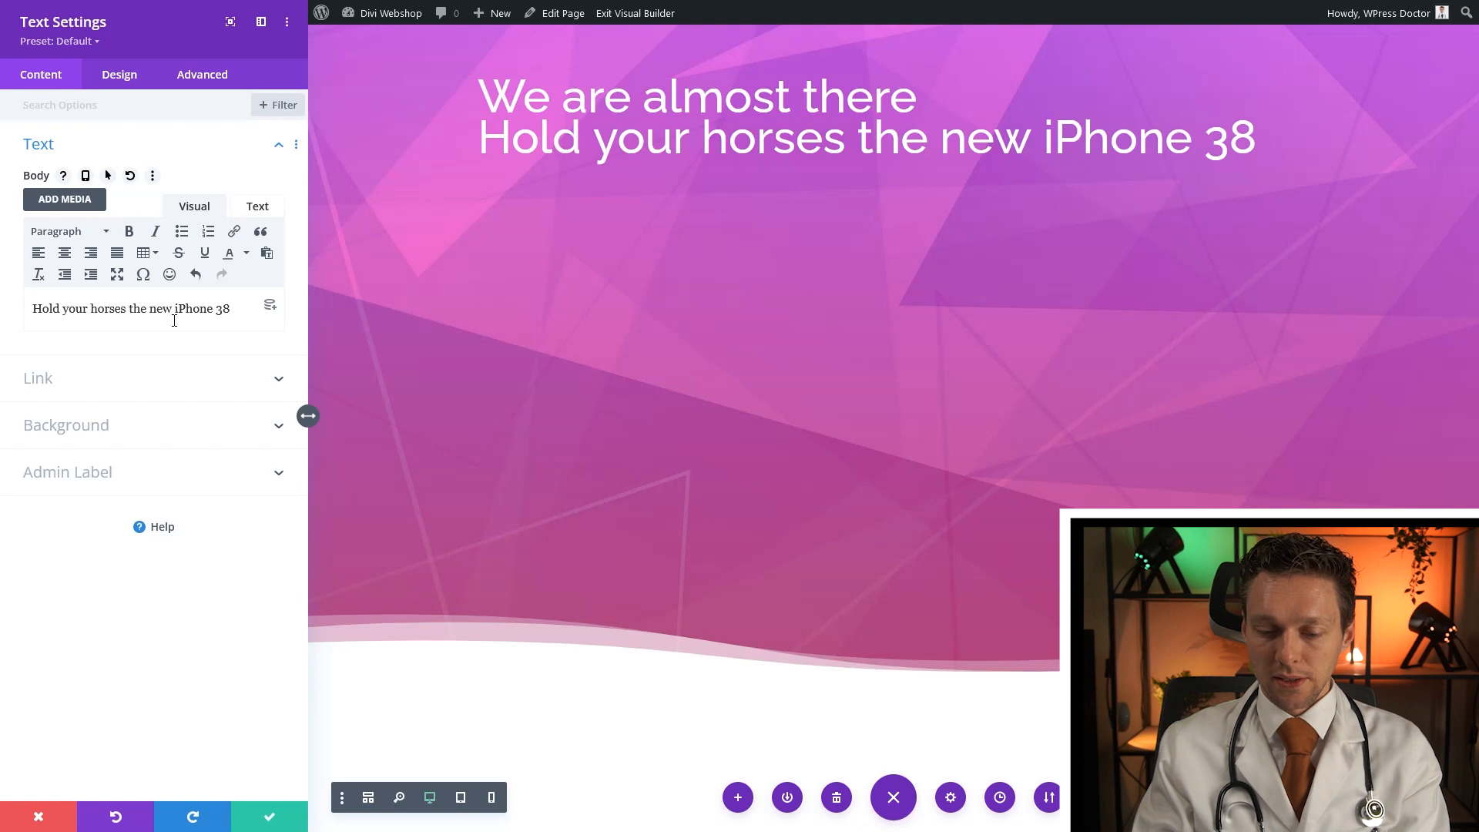
{"action": "type", "text": "+ wil"}
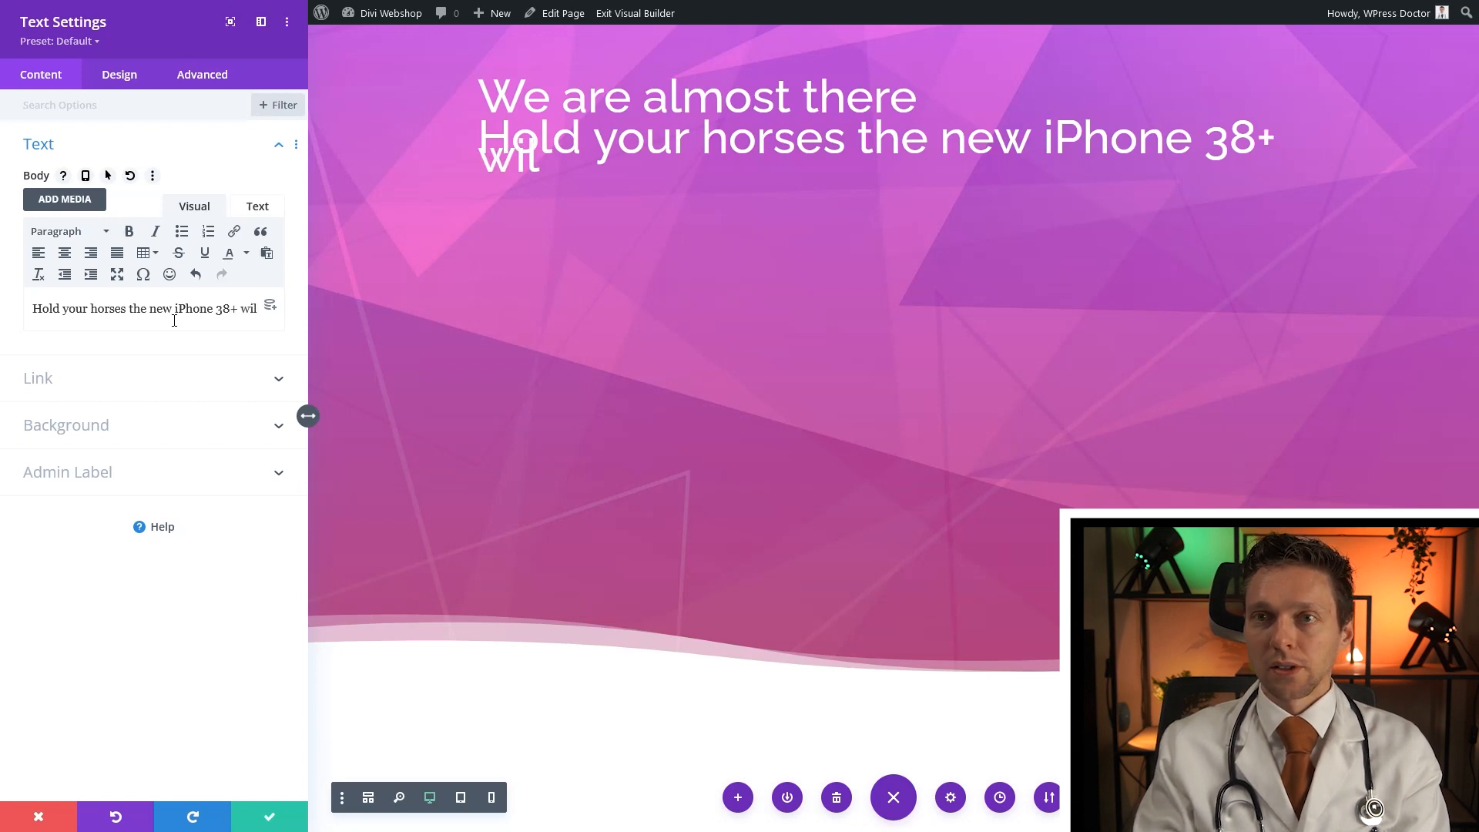
{"action": "type", "text": "l be amazing "}
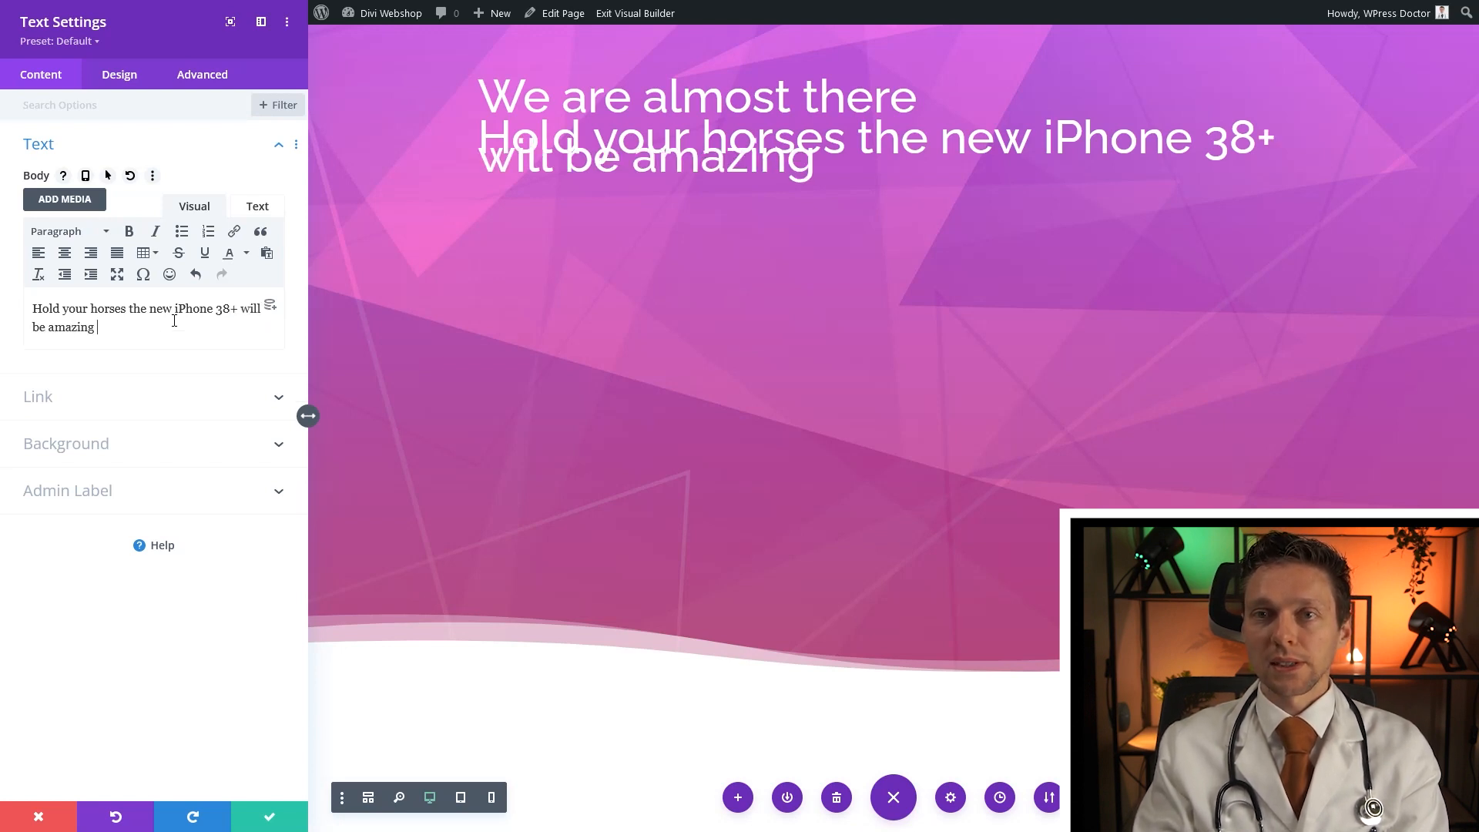
{"action": "type", "text": "and in stock very so"}
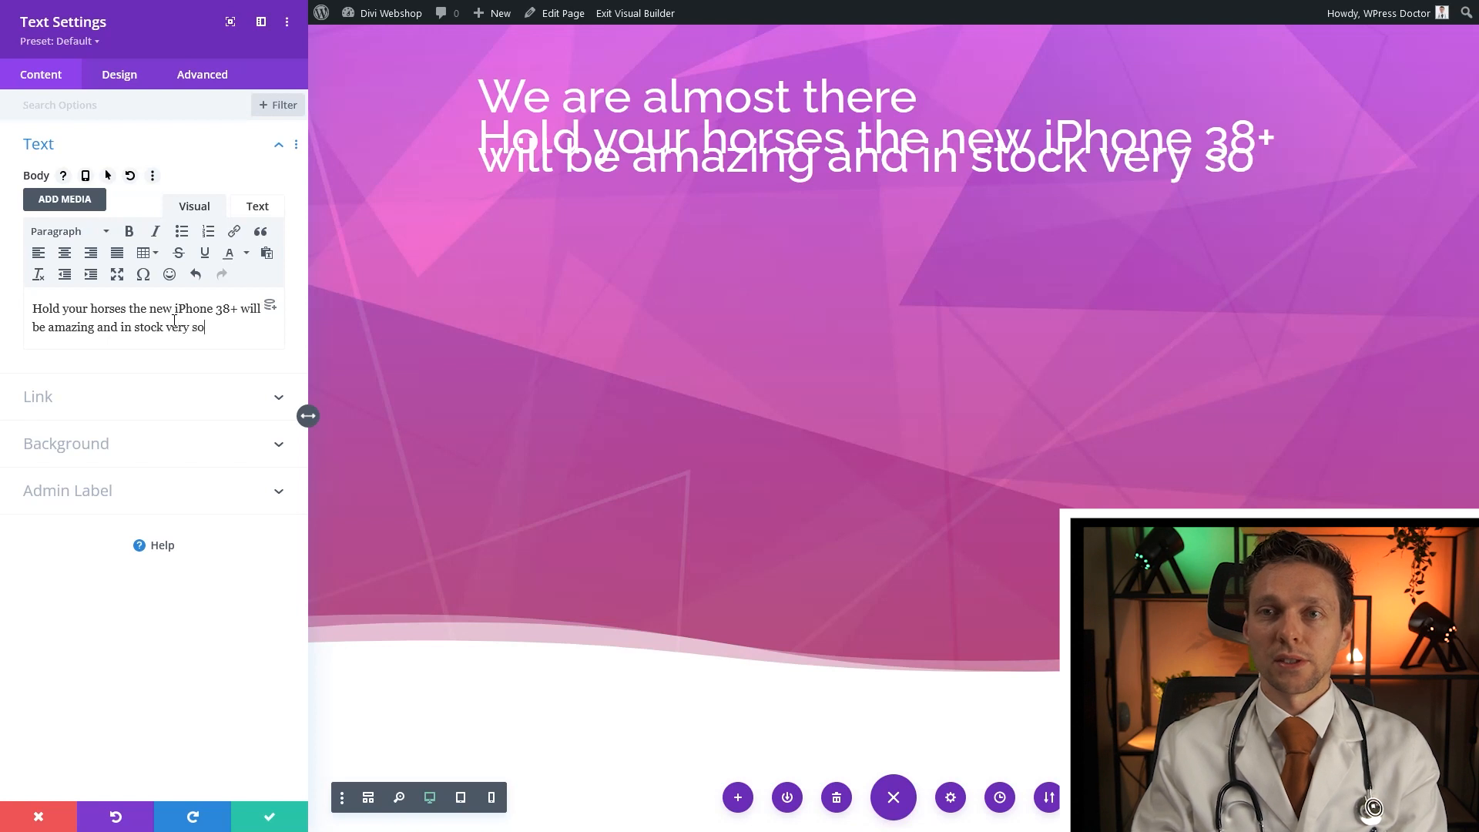
{"action": "type", "text": "on."}
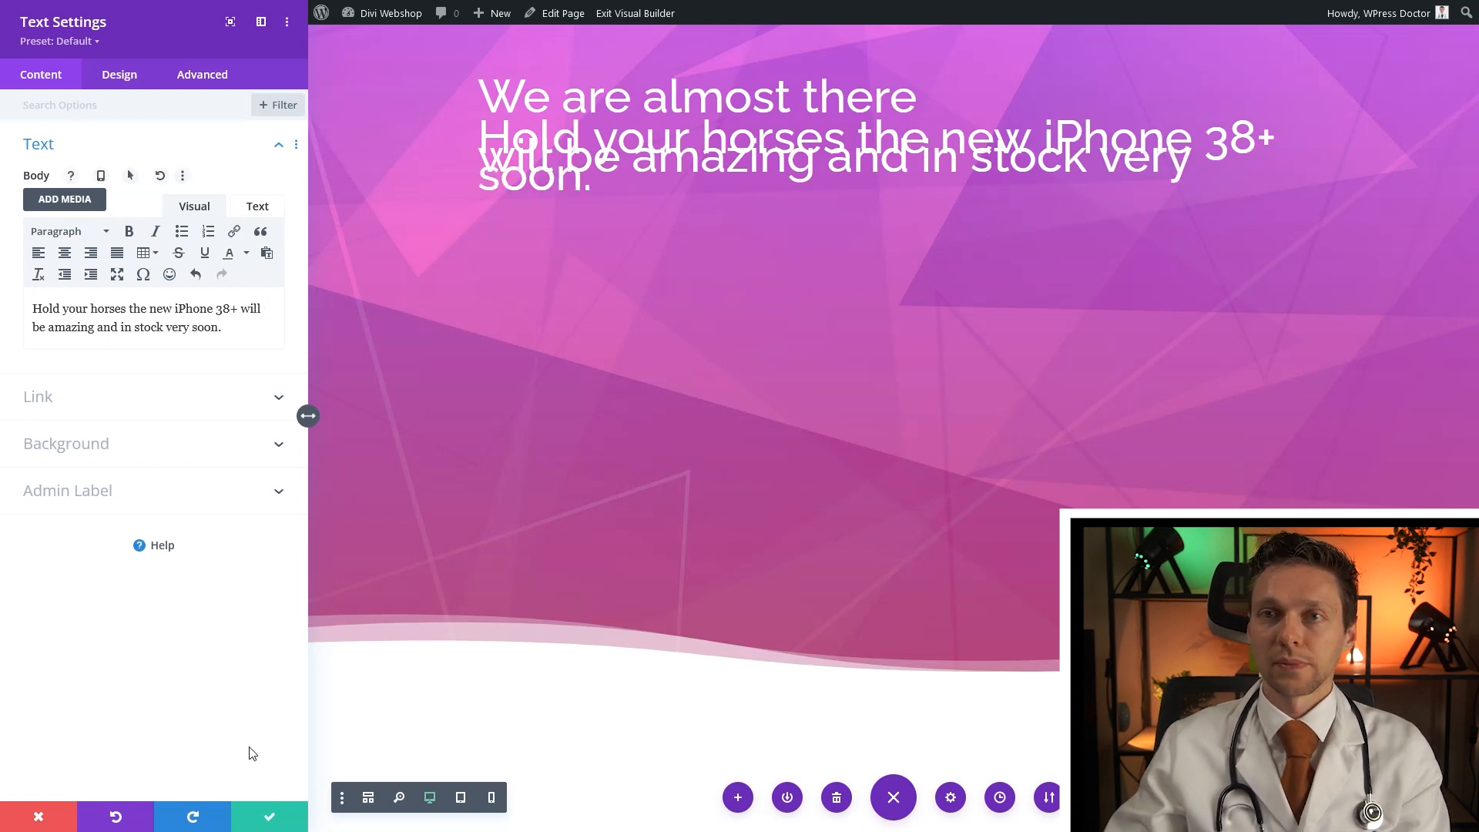
{"action": "left_click", "coordinate": [477, 133]}
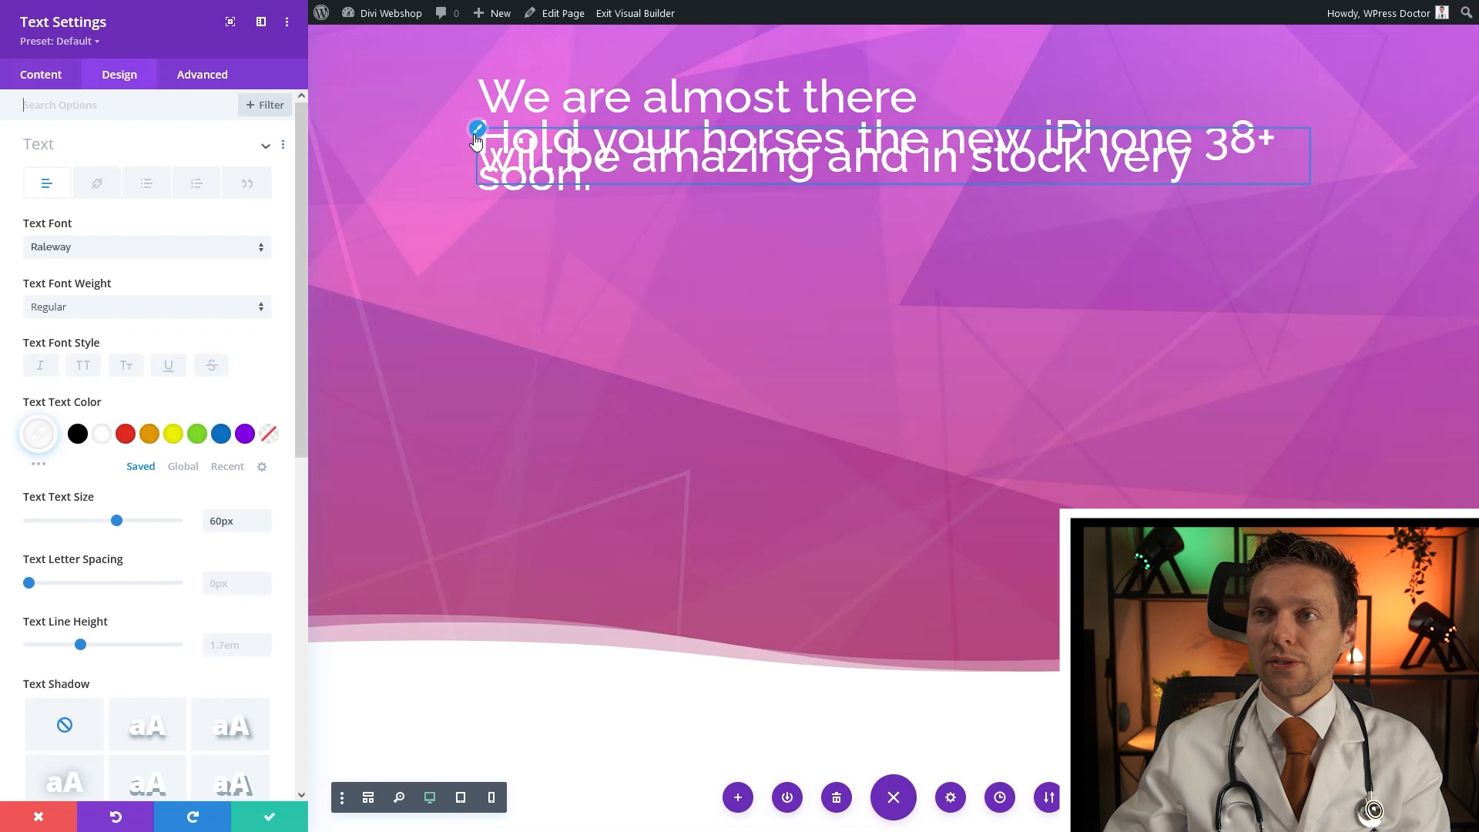
Change the subtitle's text size from 60px to 18px and save its settings
{"action": "double_click", "coordinate": [216, 521]}
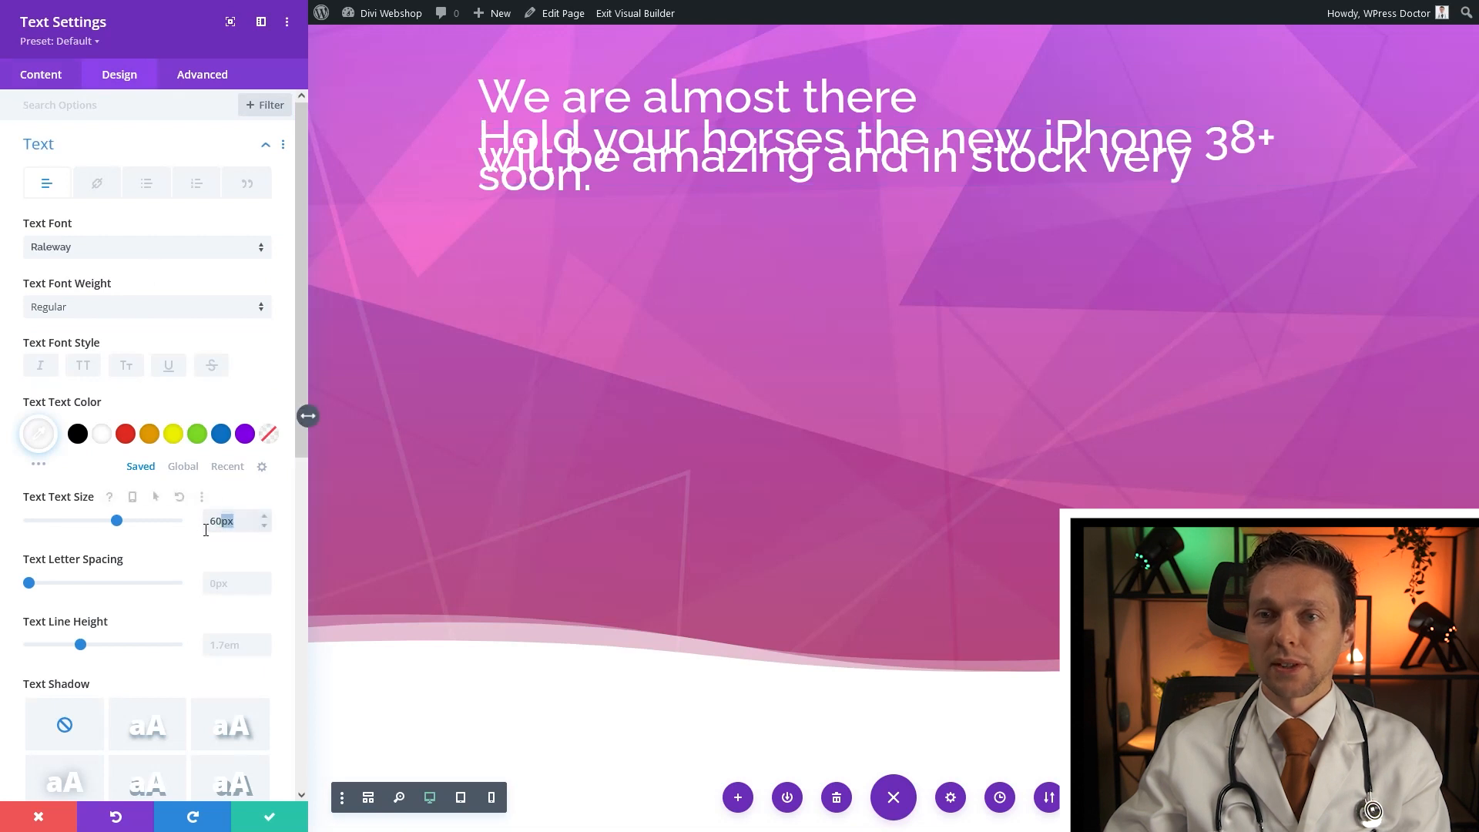
{"action": "type", "text": "18"}
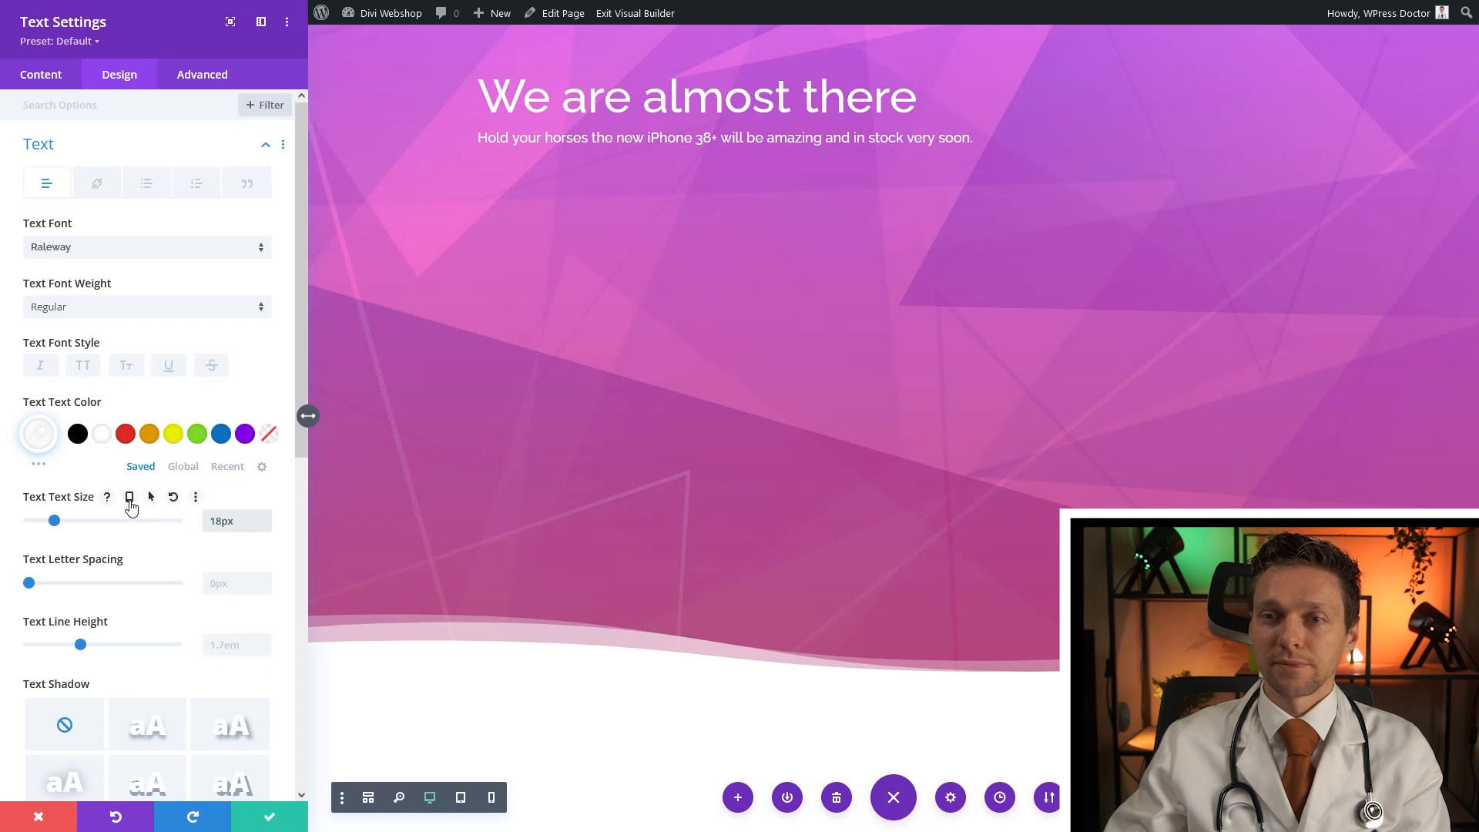
{"action": "left_click", "coordinate": [270, 818]}
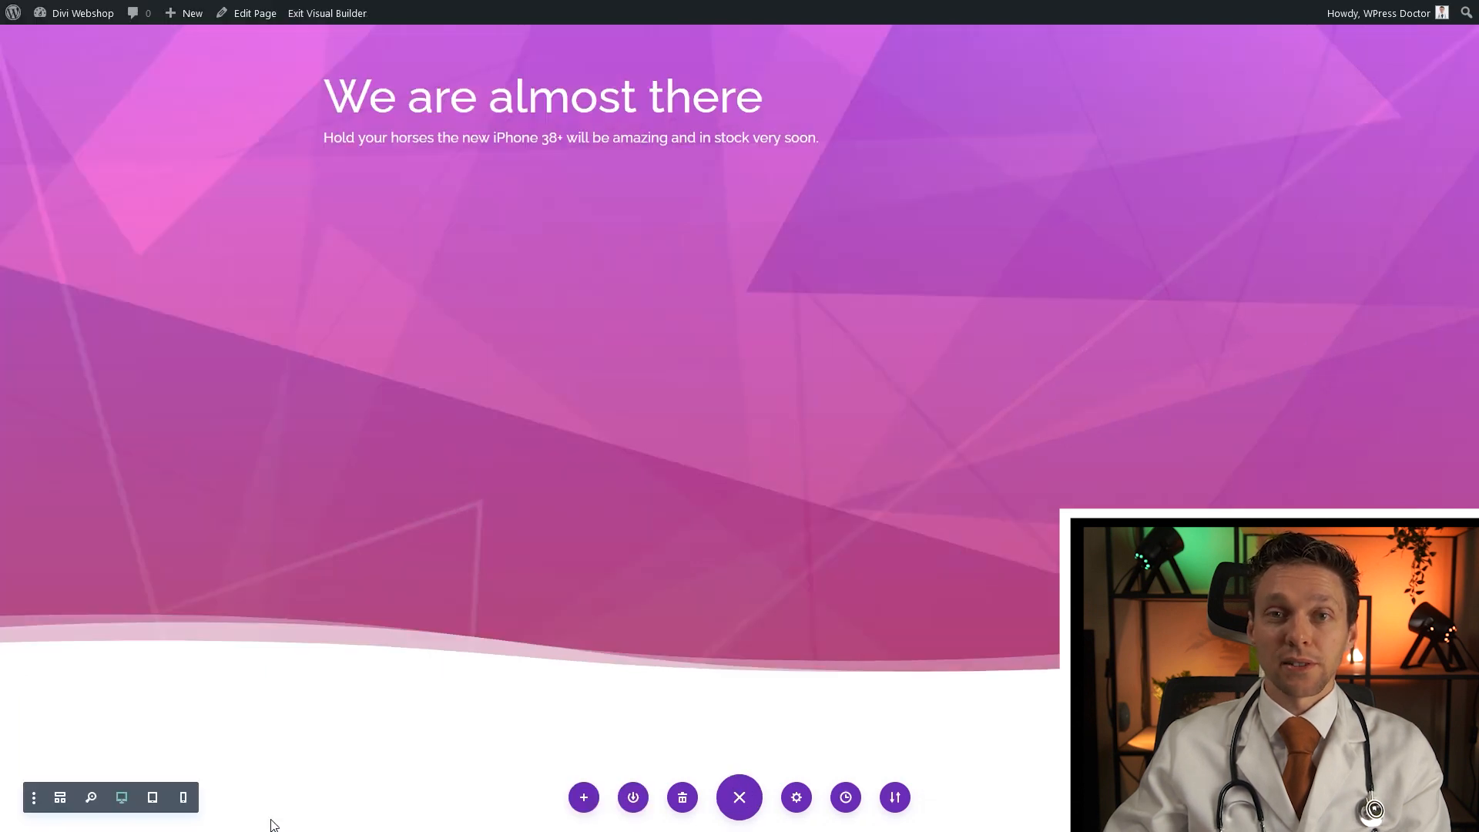
{"action": "left_click", "coordinate": [739, 128]}
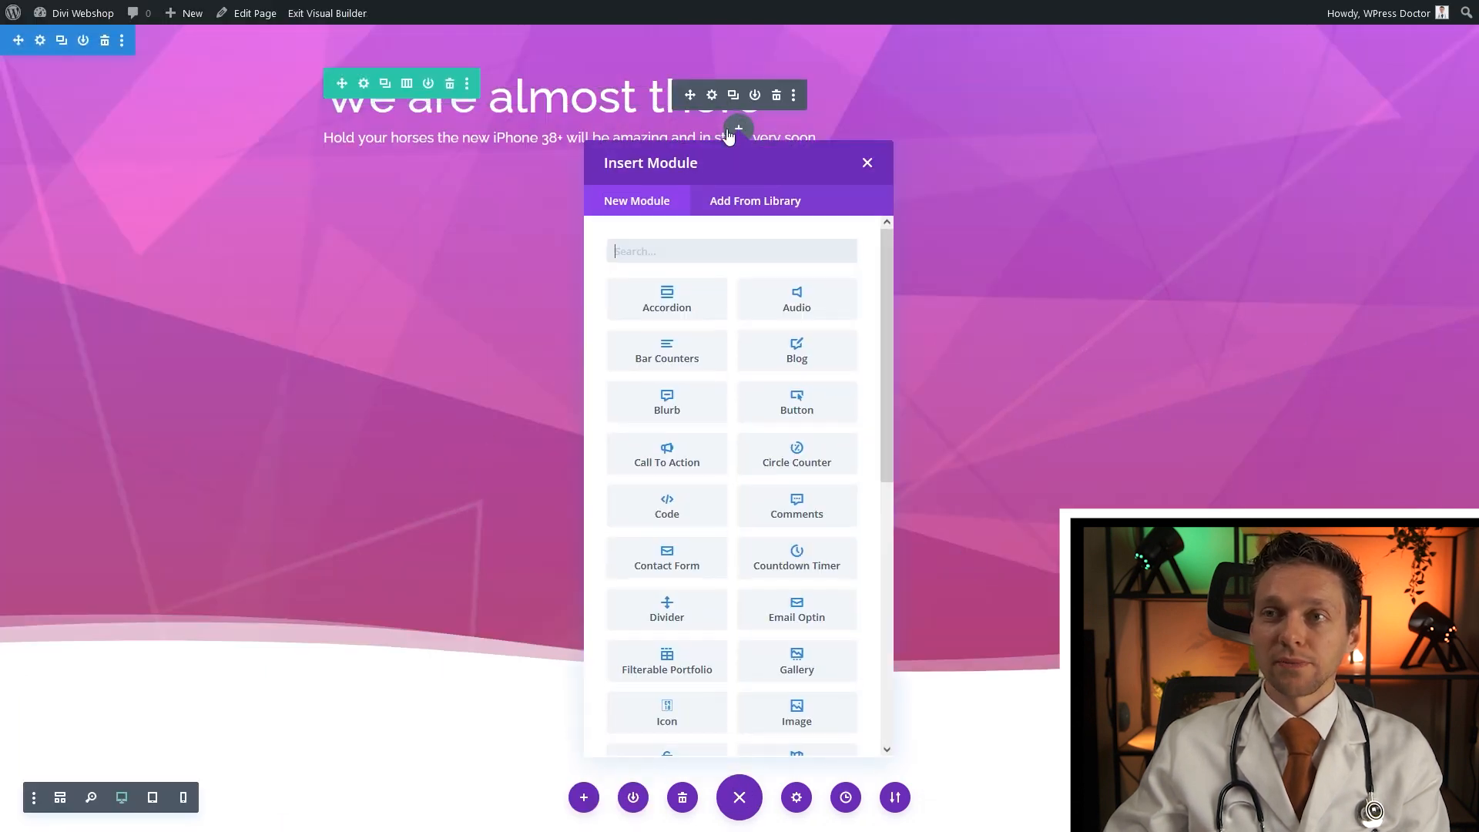
Insert a Countdown Timer module, clear its placeholder title and remove its teal background colour
{"action": "type", "text": "count"}
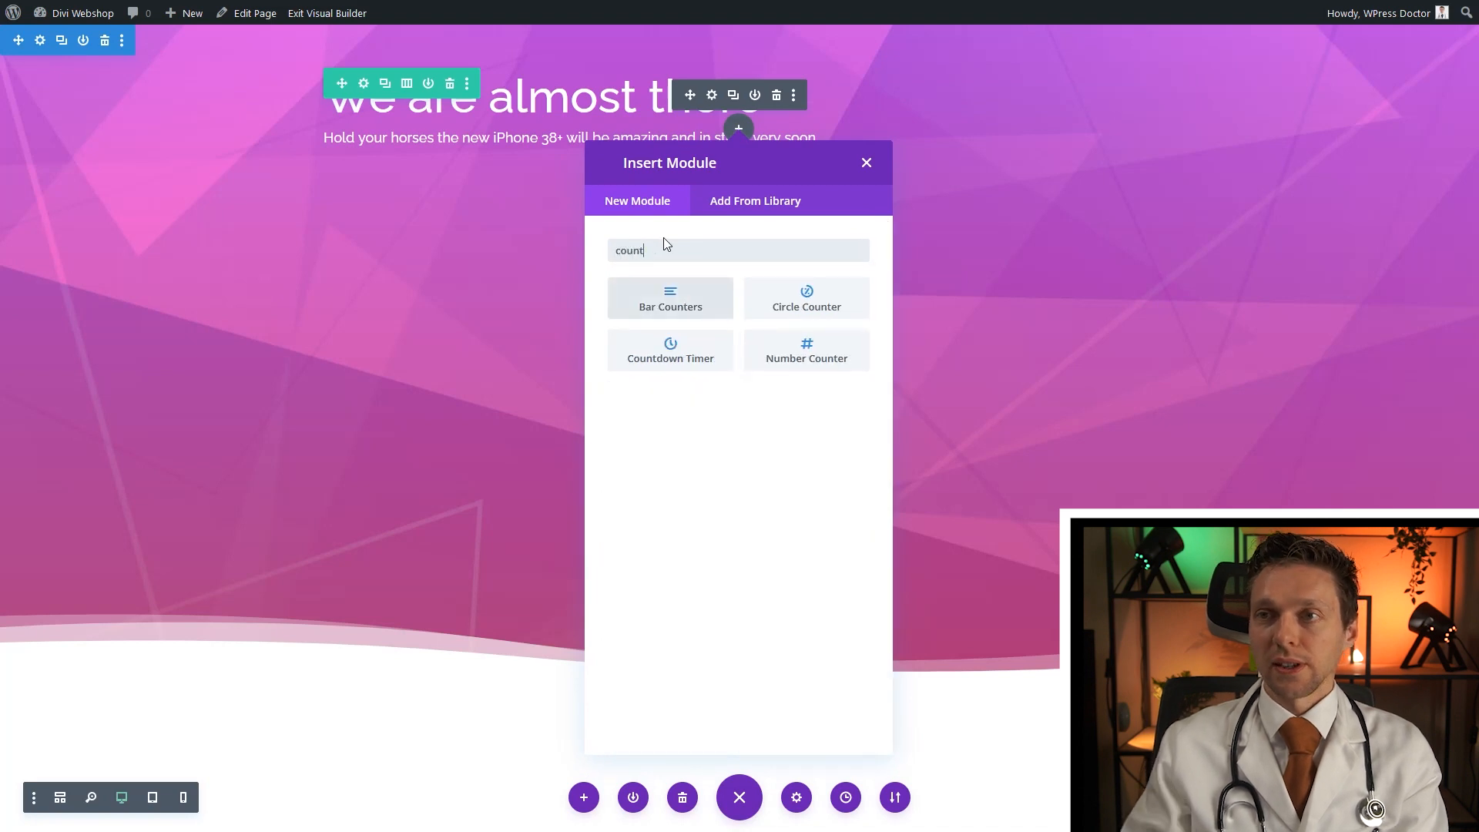
{"action": "left_click", "coordinate": [665, 361]}
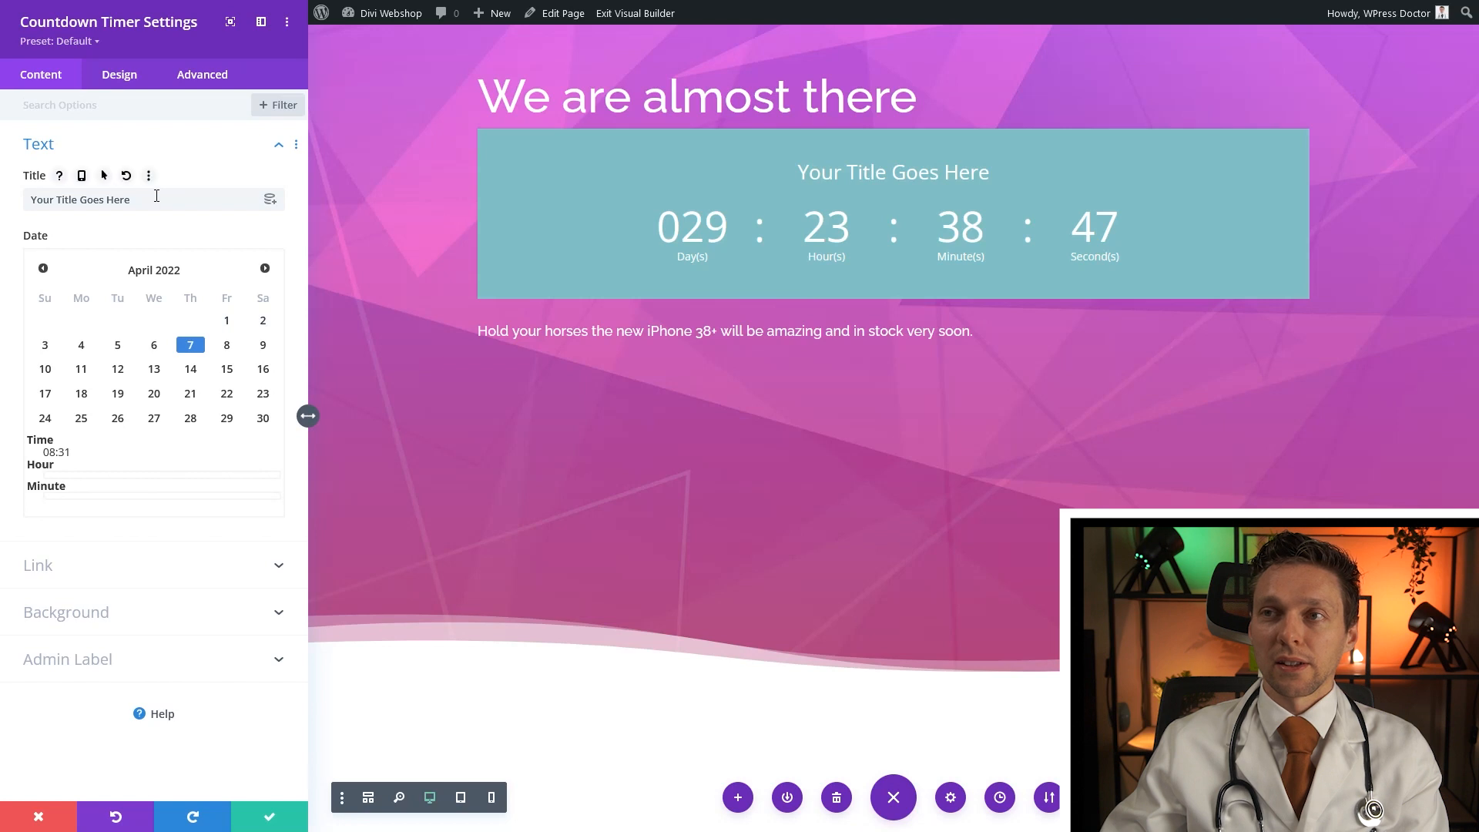
{"action": "left_click_drag", "start_coordinate": [157, 196], "coordinate": [28, 201]}
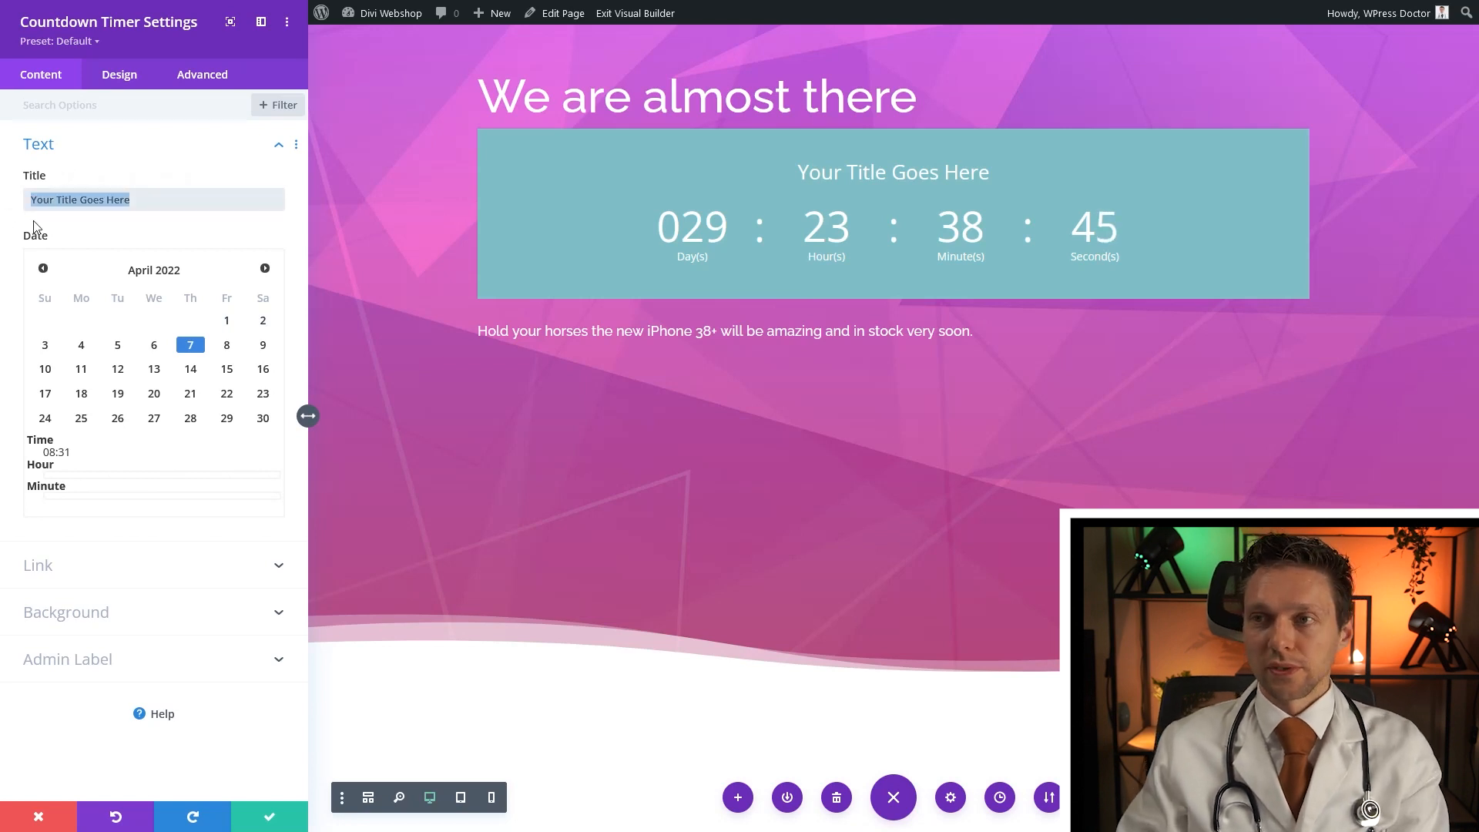
{"action": "key", "text": "BackSpace"}
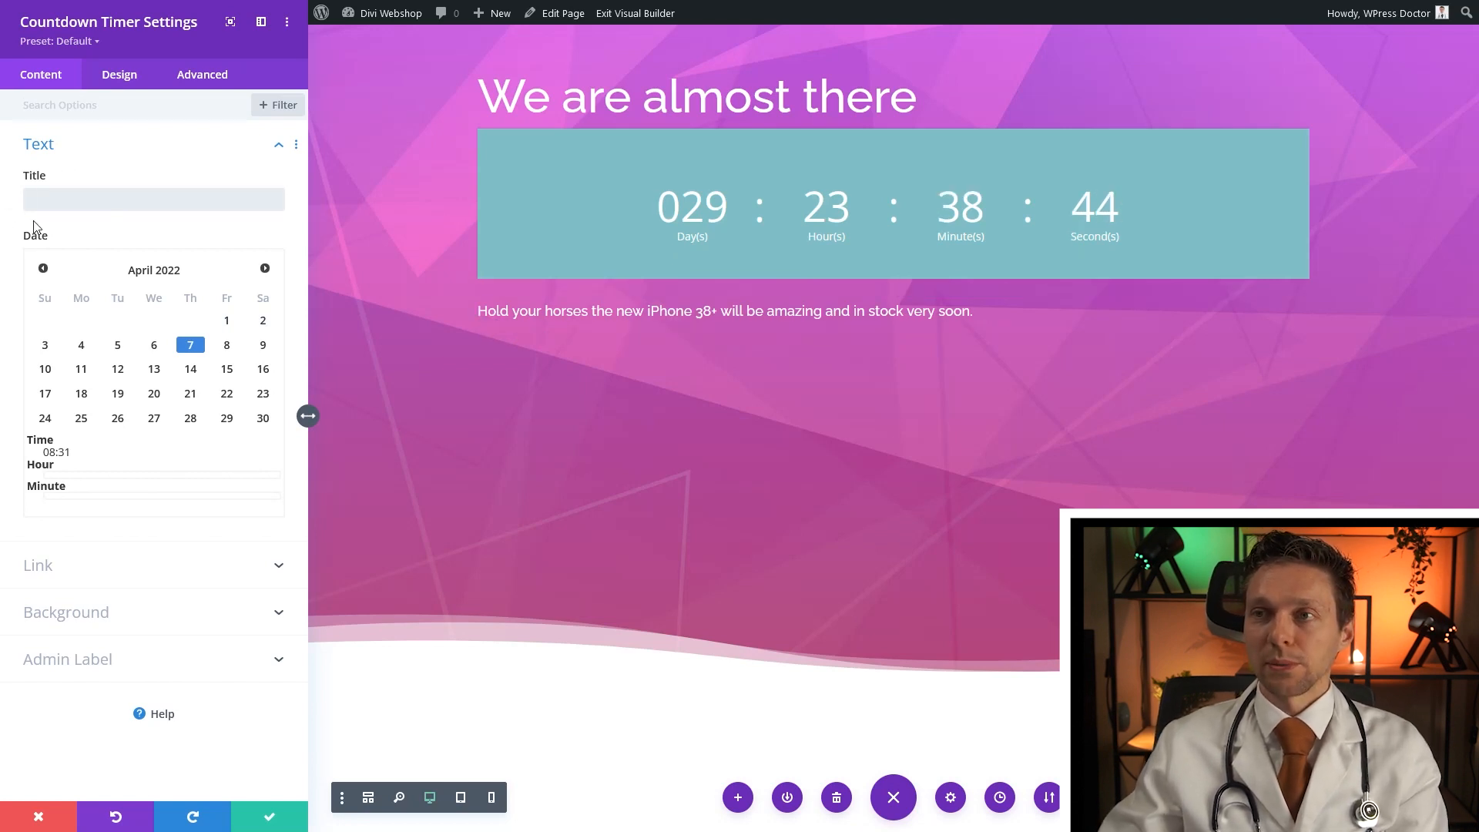
{"action": "left_click", "coordinate": [110, 625]}
{"action": "left_click", "coordinate": [262, 357]}
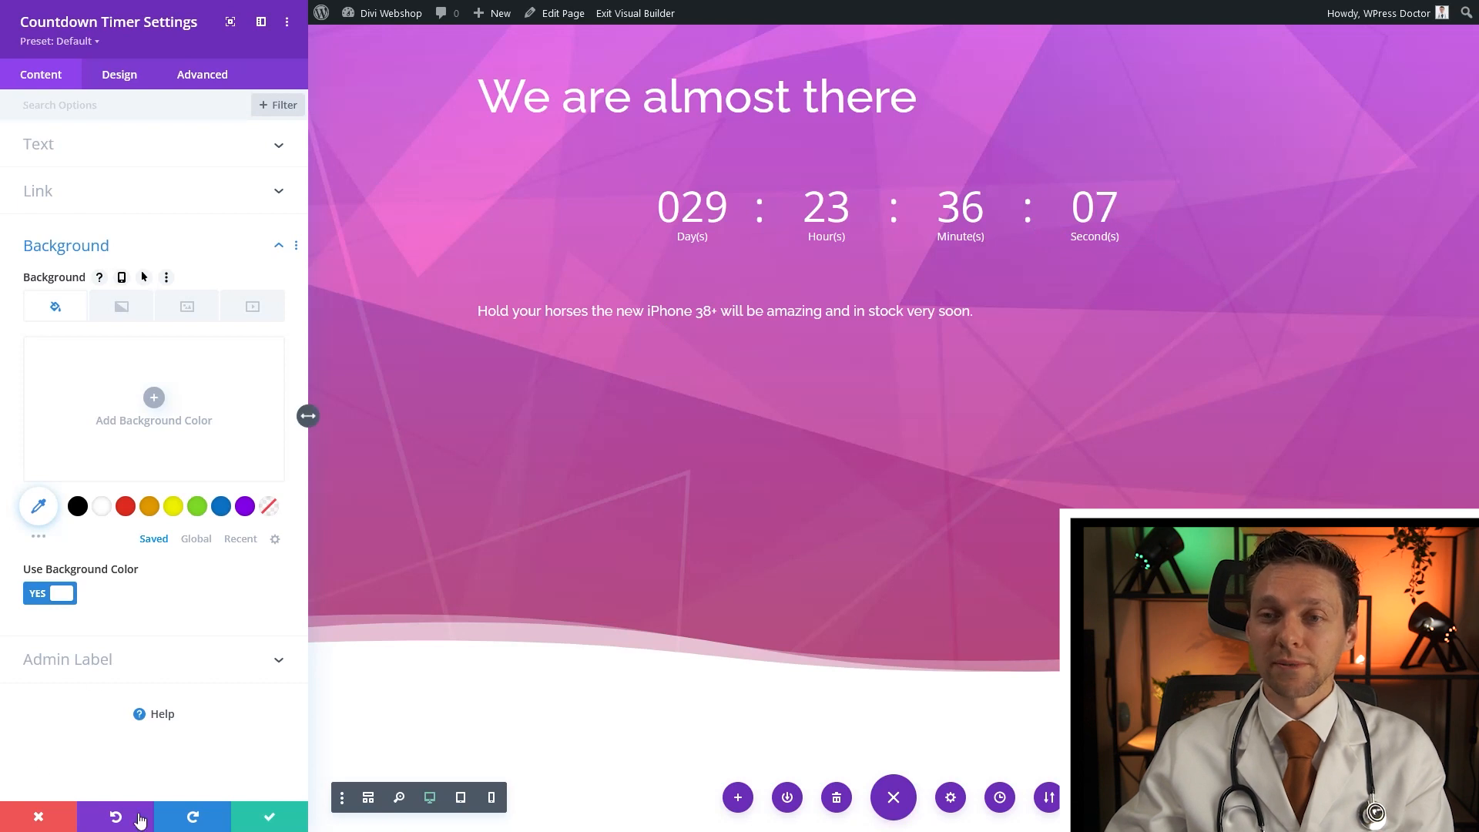
{"action": "left_click", "coordinate": [235, 823]}
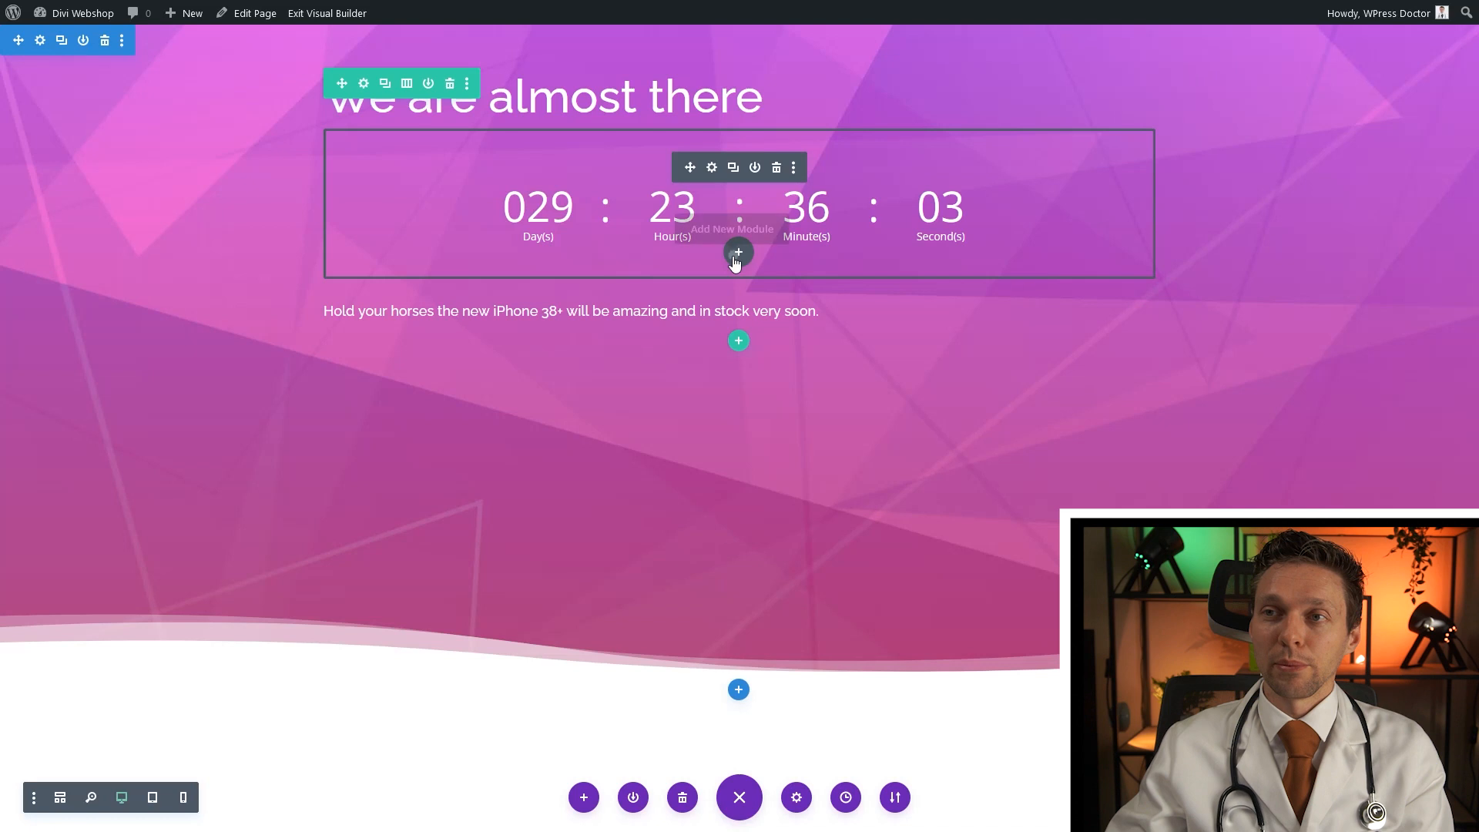
Add a Code module below the countdown with pasted CSS hiding minutes, seconds and separators
{"action": "left_click", "coordinate": [737, 255]}
{"action": "type", "text": "code"}
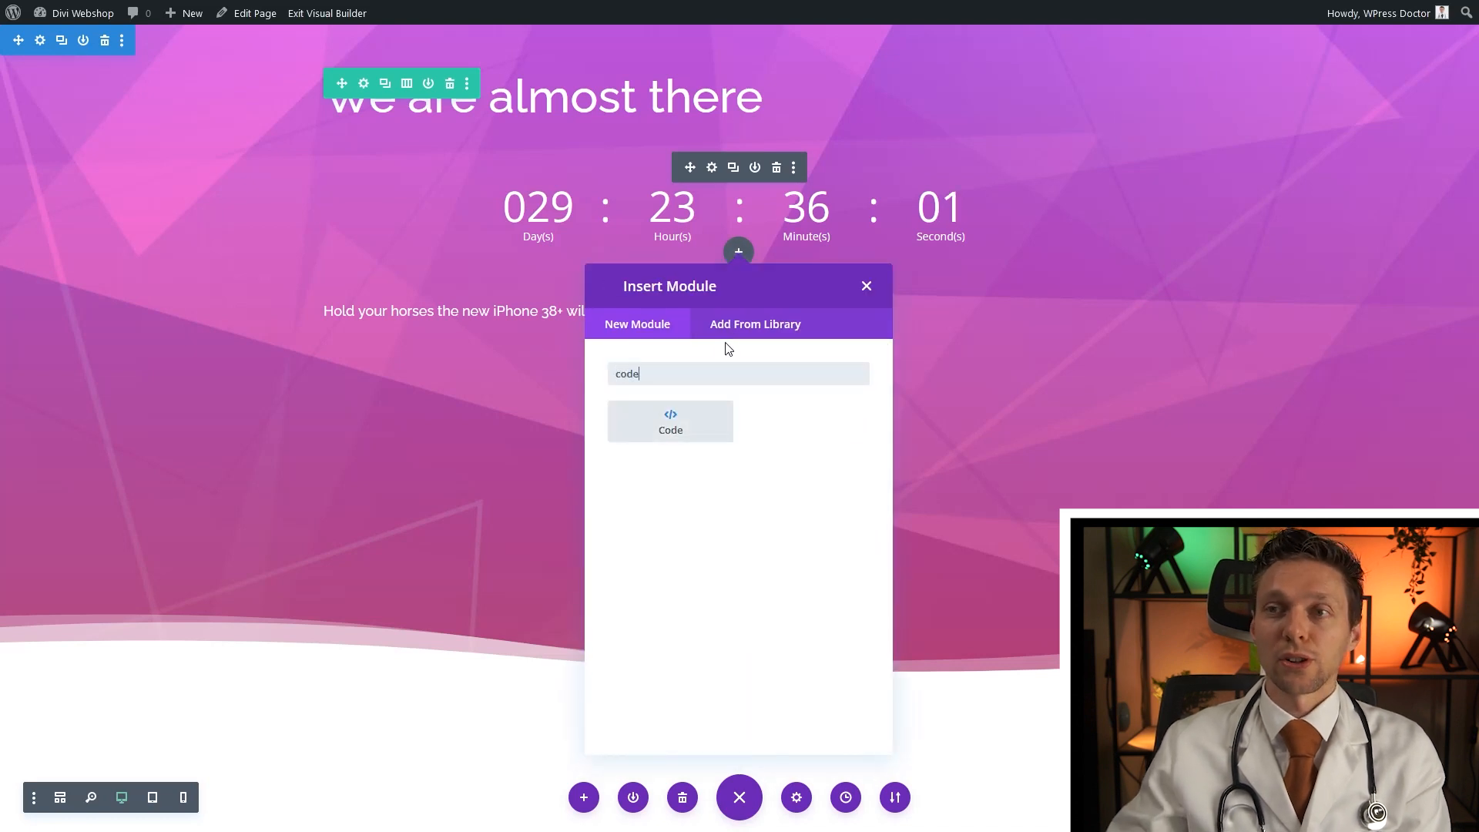
{"action": "left_click", "coordinate": [671, 426]}
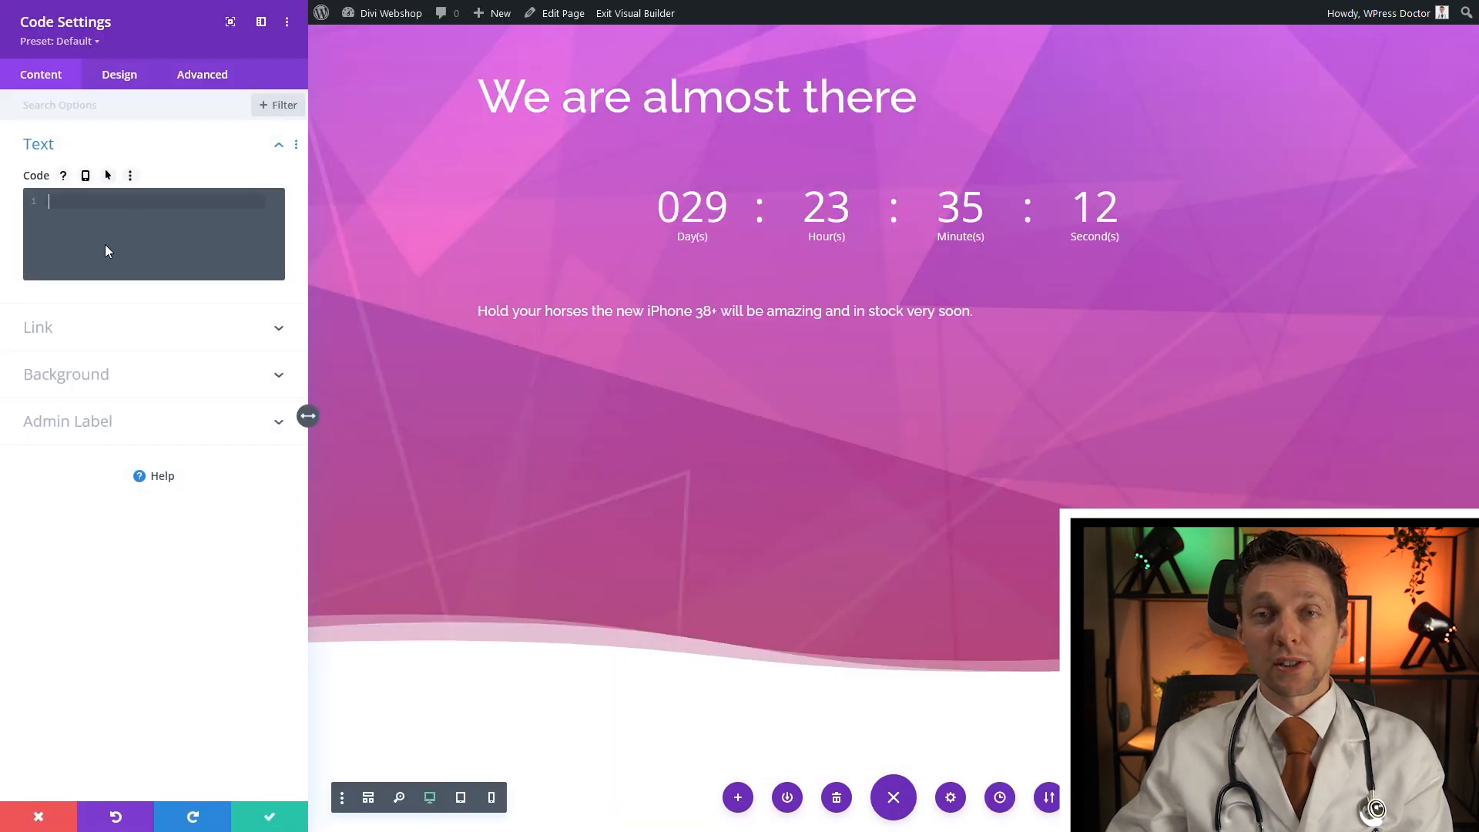
{"action": "key", "text": "ctrl+v"}
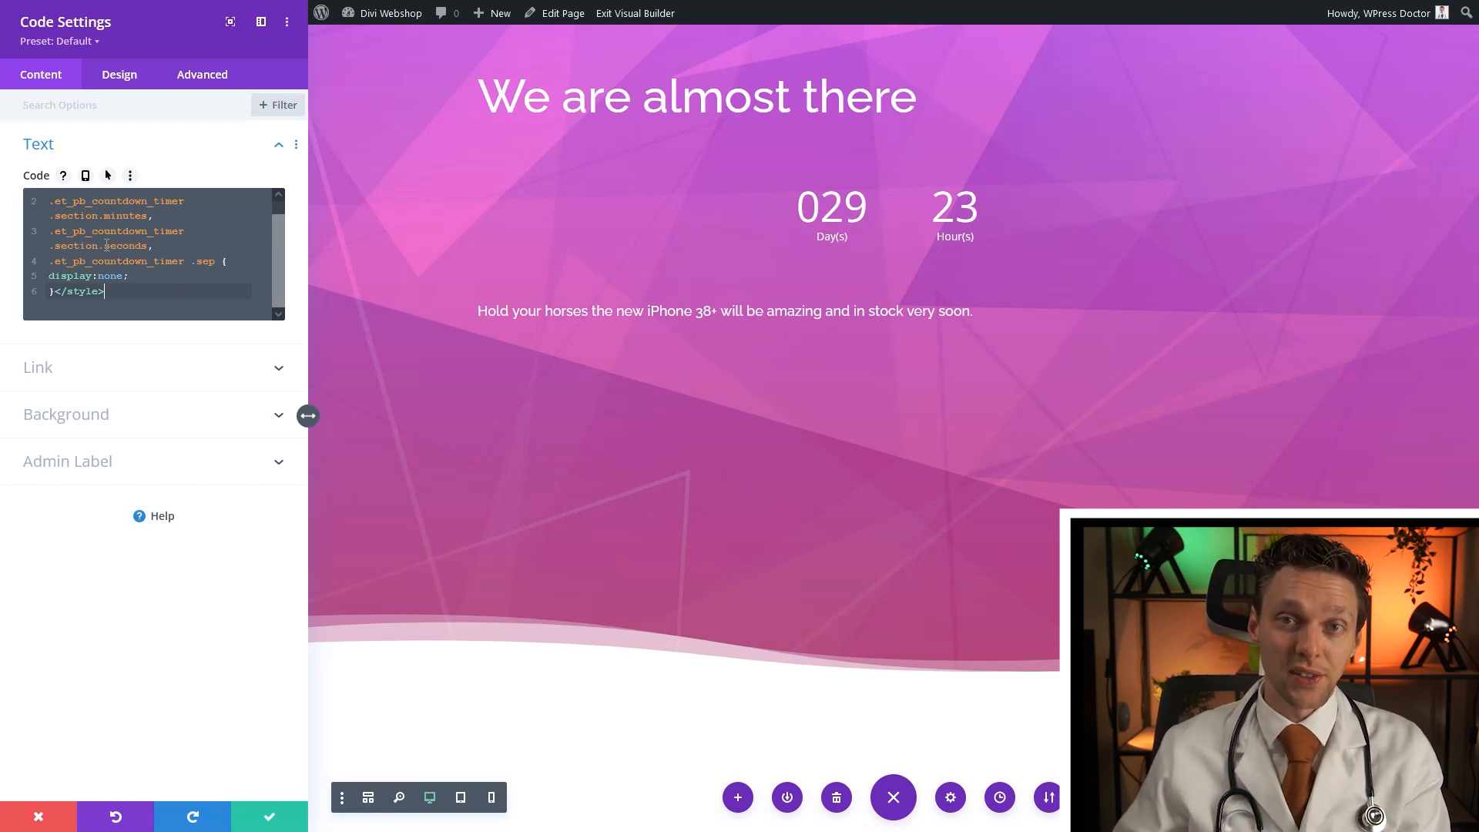
{"action": "left_click", "coordinate": [270, 816]}
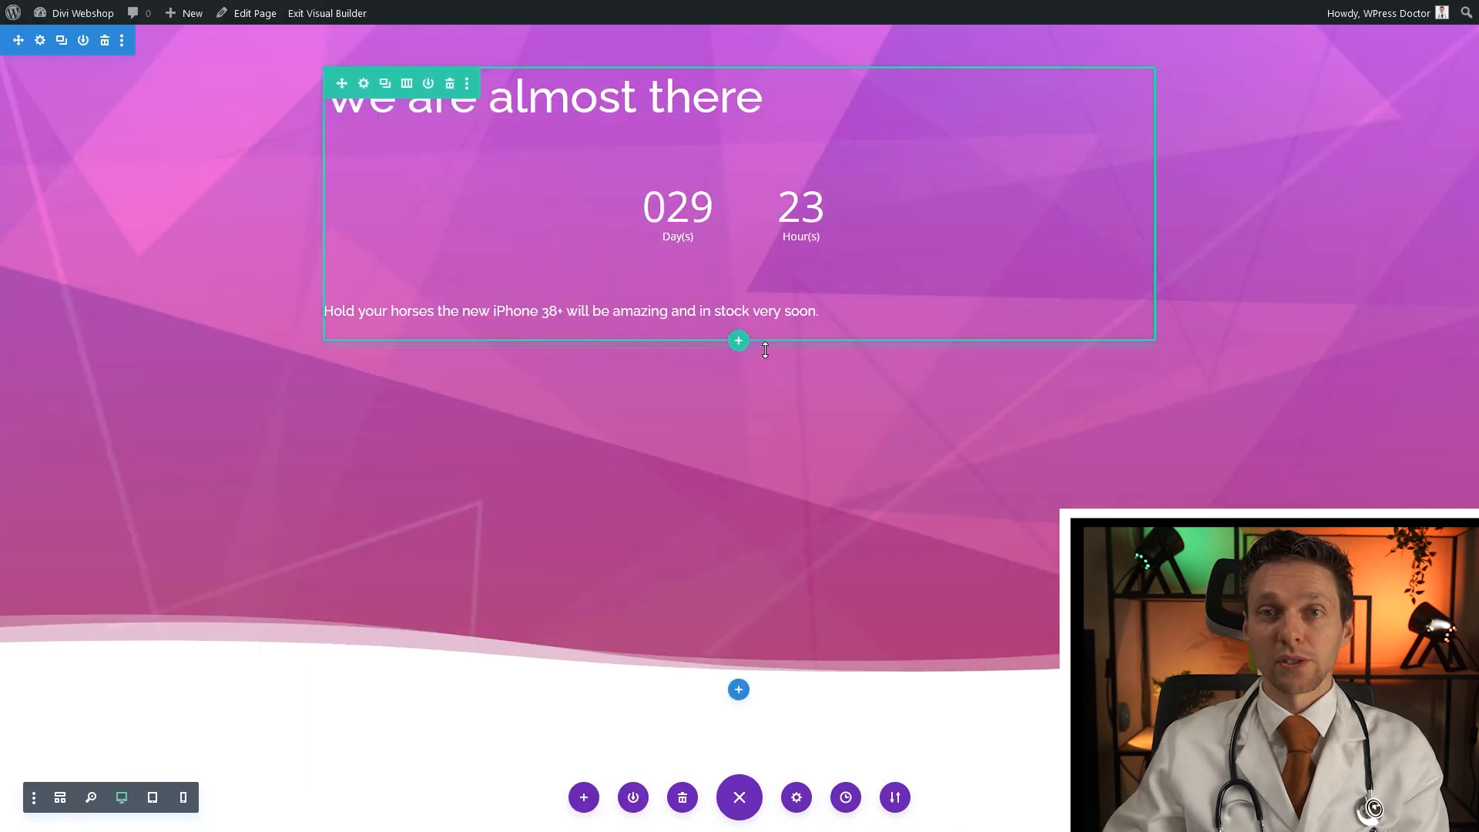
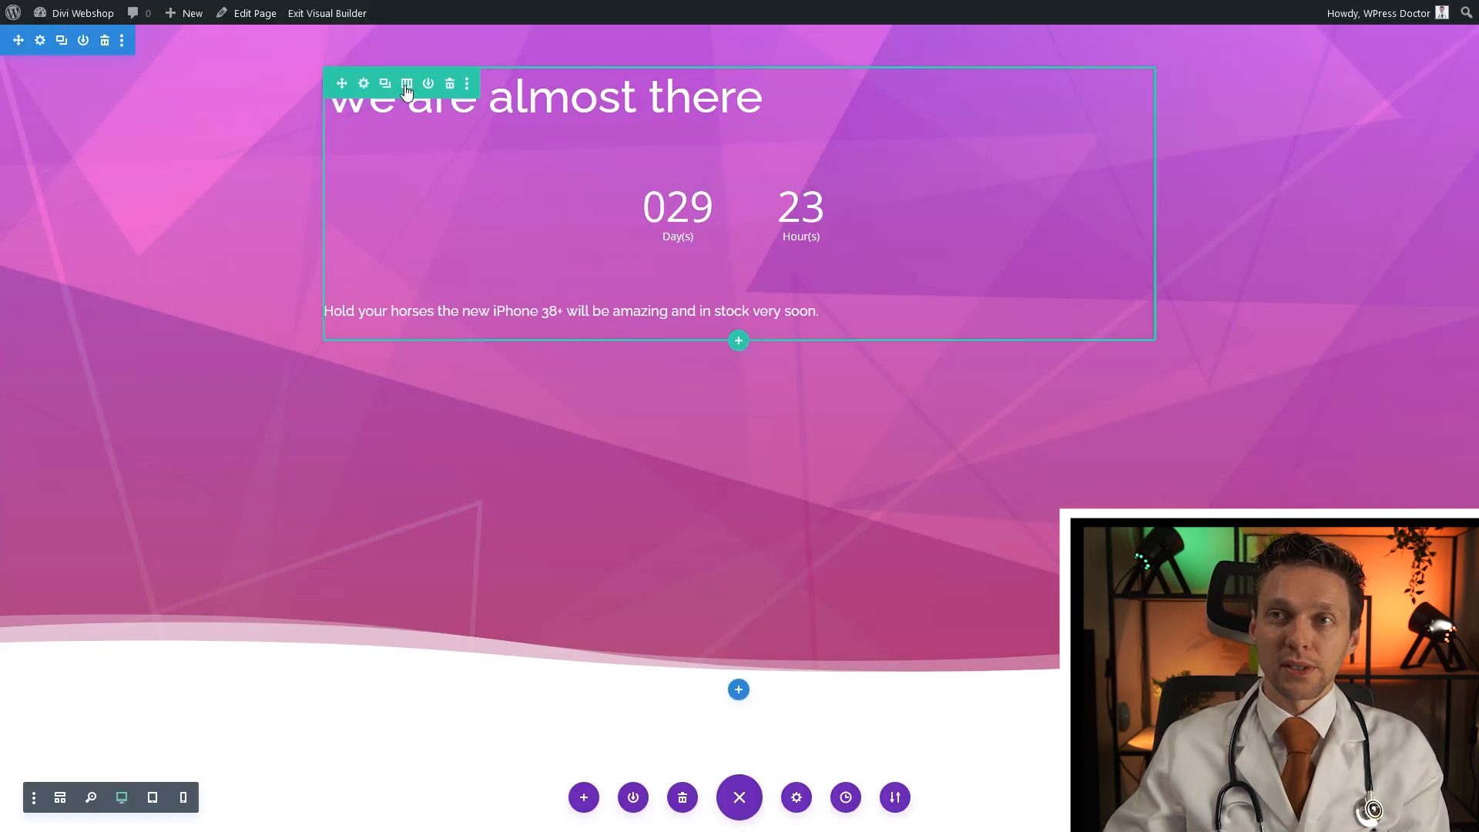
Show the column layout choices for the row holding the heading and countdown
{"action": "left_click", "coordinate": [407, 87]}
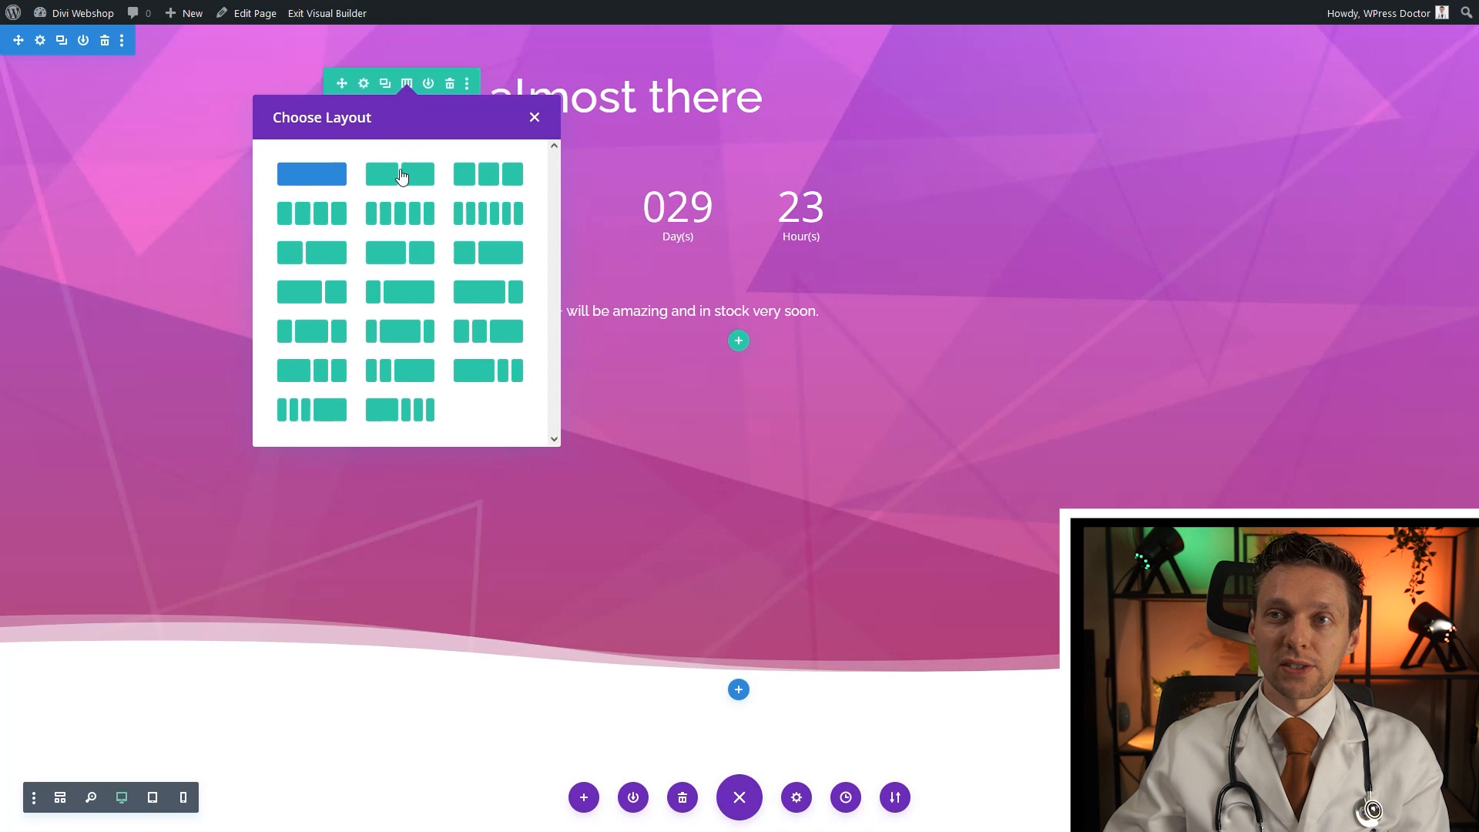
Split the row into two equal columns and set its max width to 1280px
{"action": "left_click", "coordinate": [400, 173]}
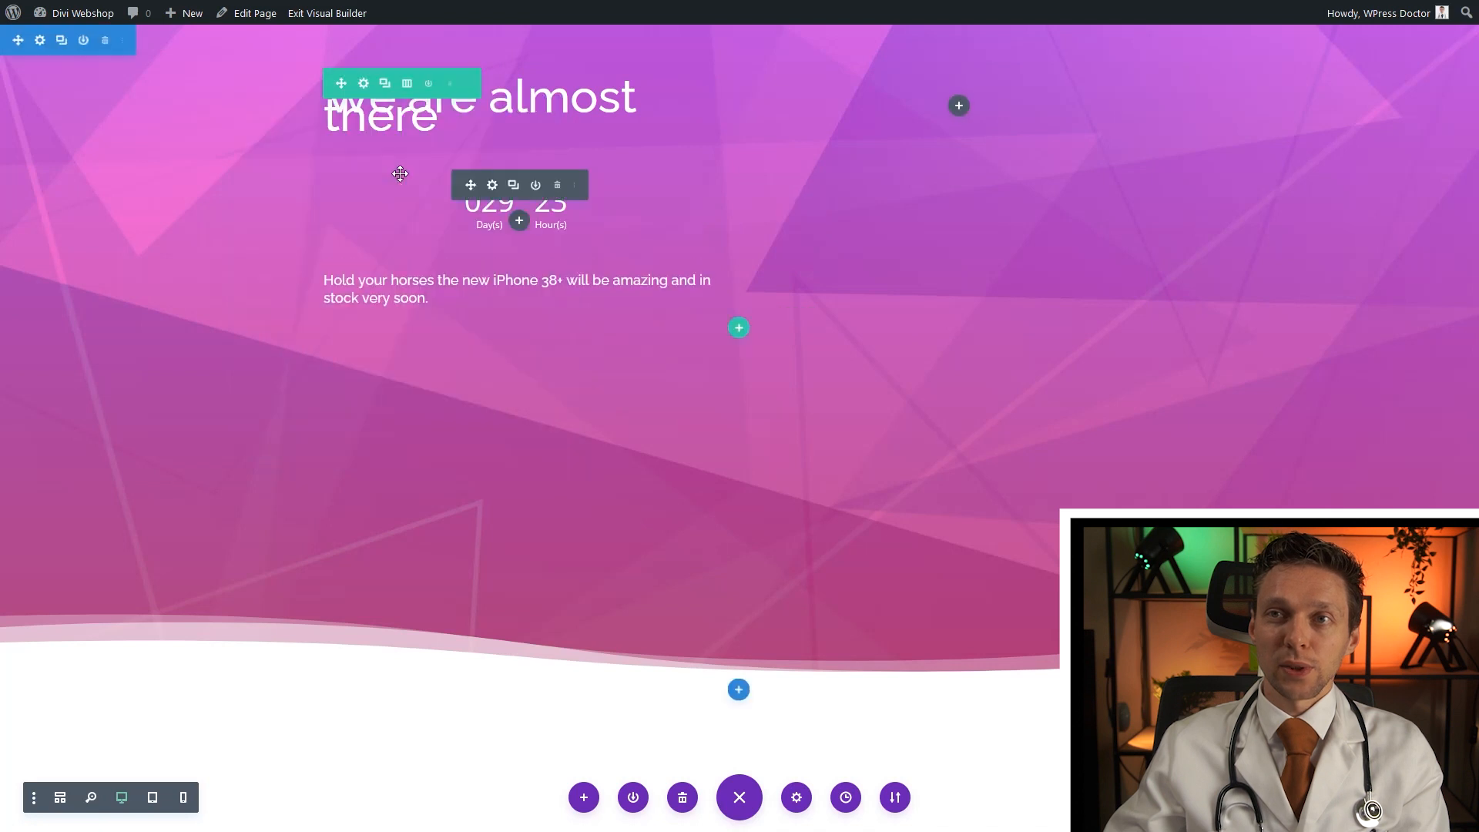
{"action": "left_click", "coordinate": [363, 83]}
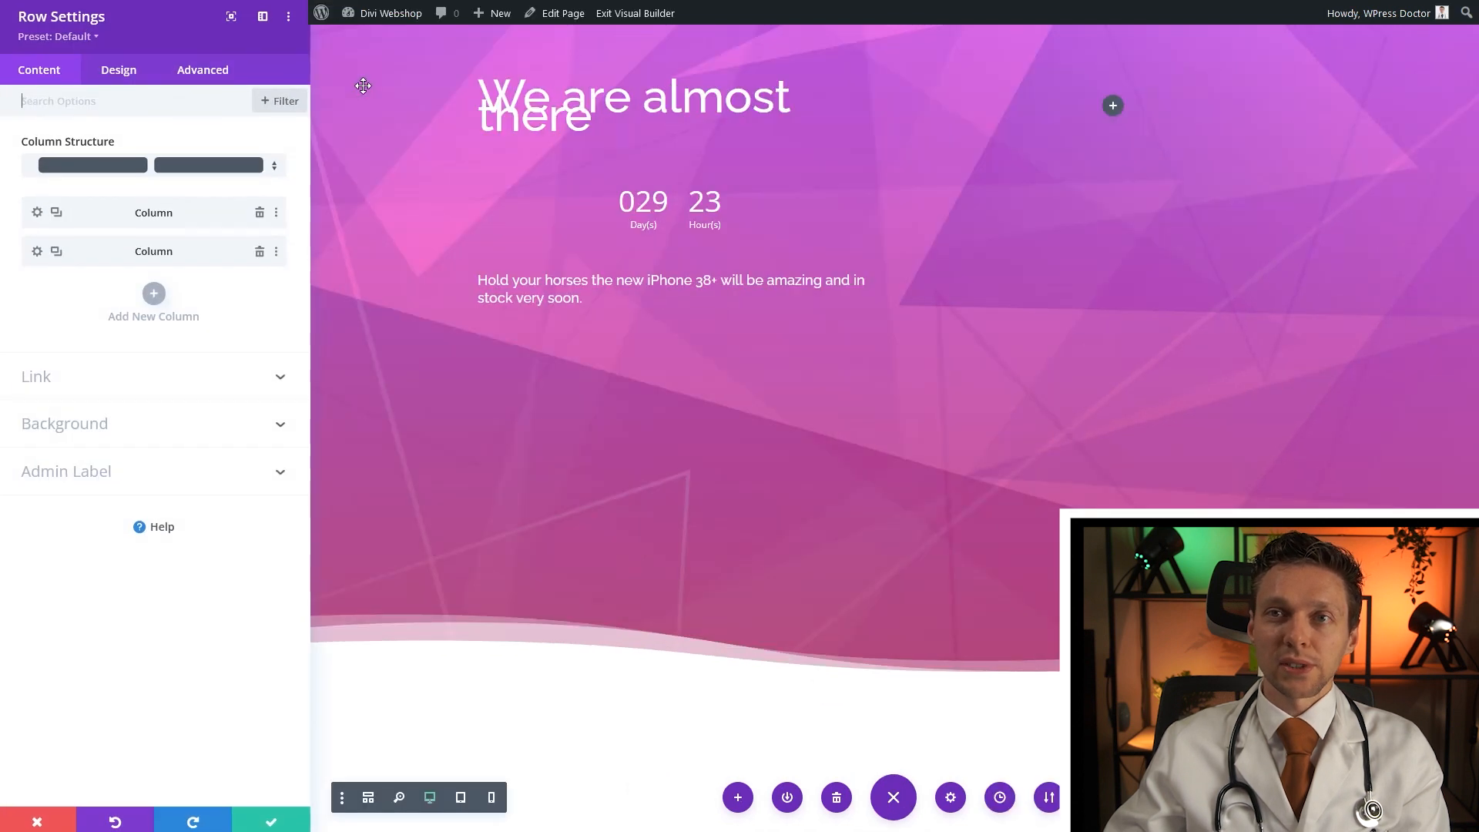
{"action": "left_click", "coordinate": [126, 77]}
{"action": "left_click", "coordinate": [85, 151]}
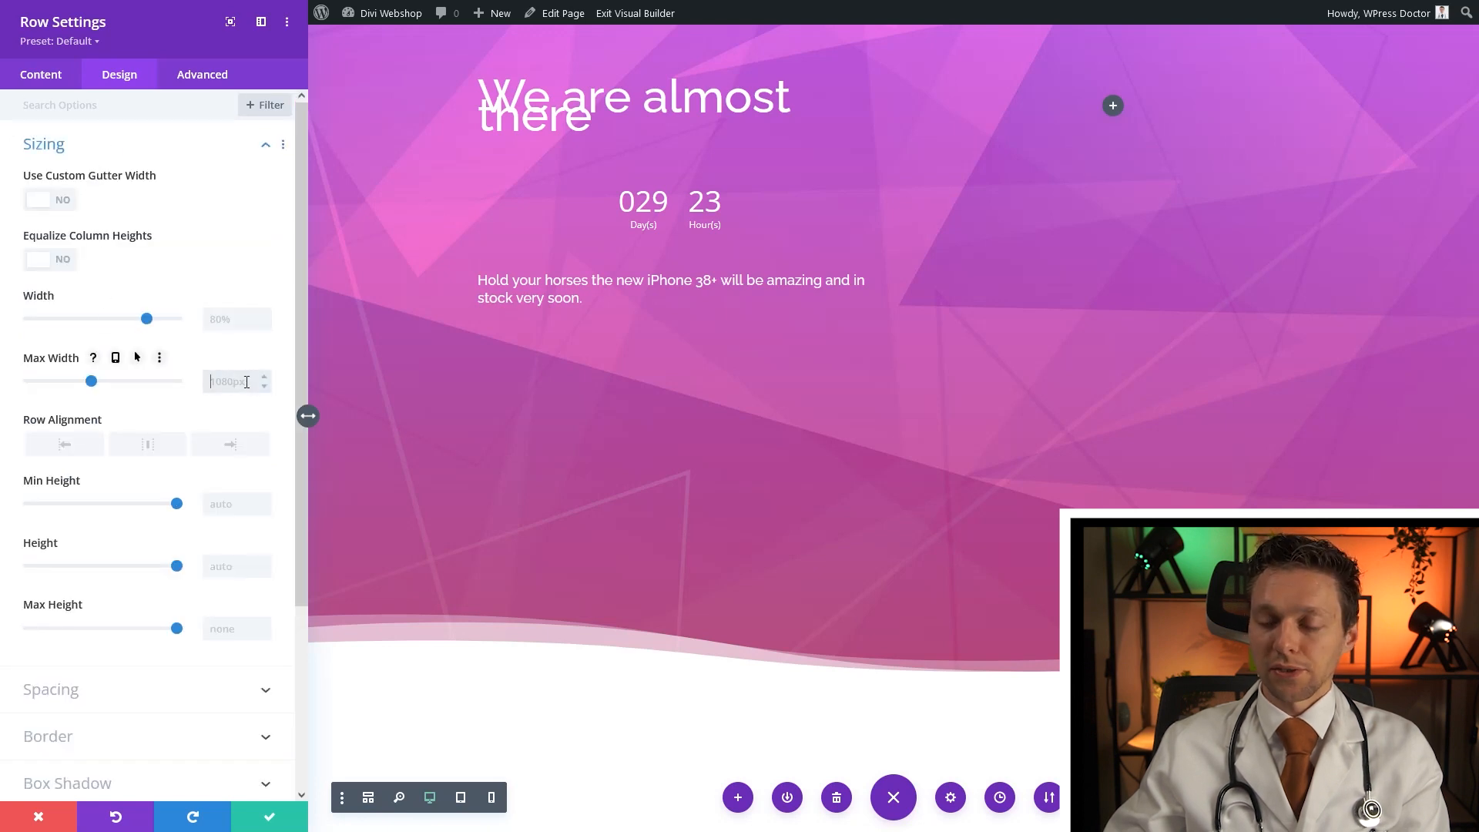
{"action": "type", "text": "1280px"}
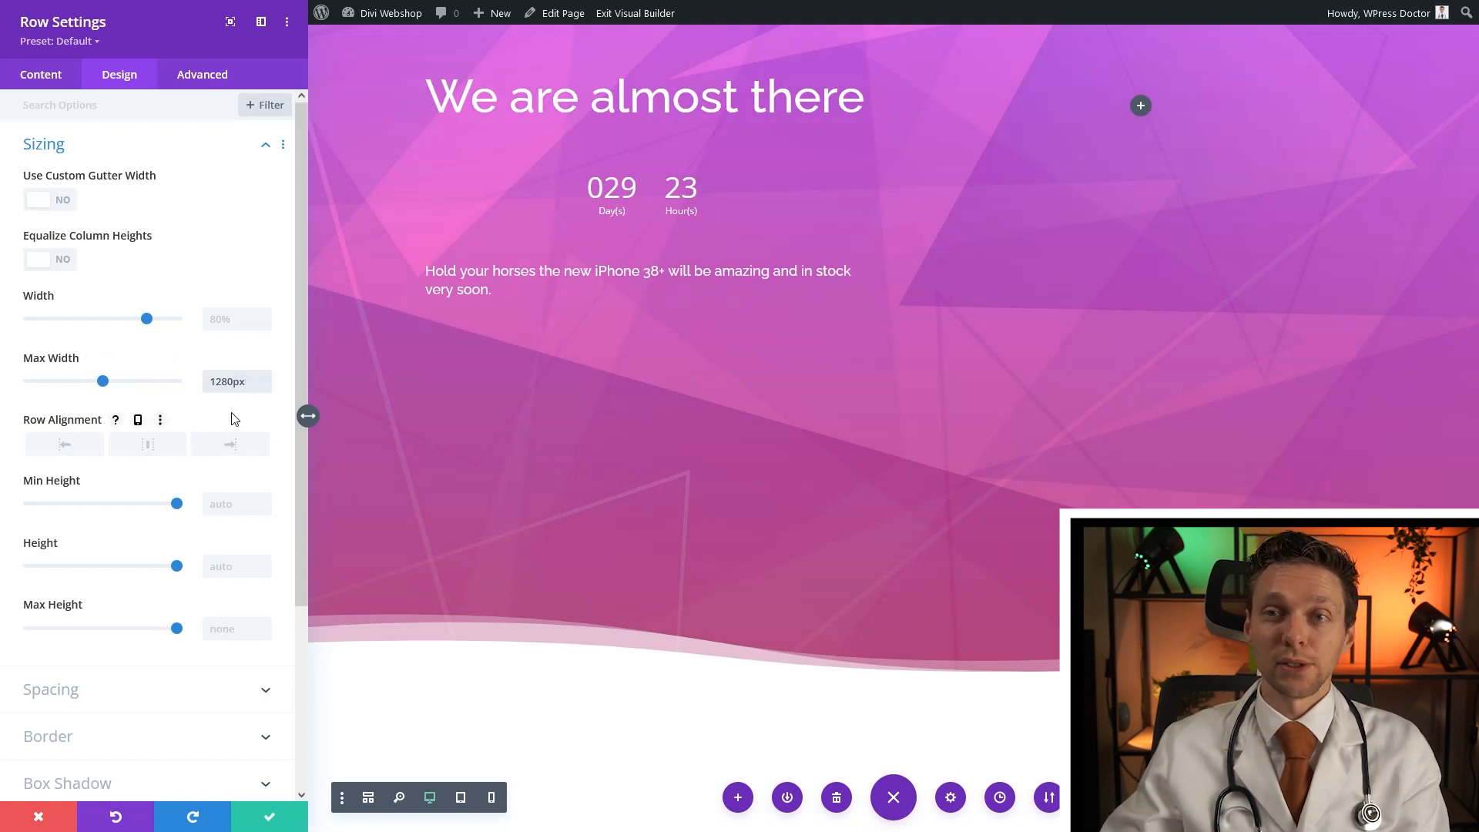
{"action": "left_click", "coordinate": [272, 819]}
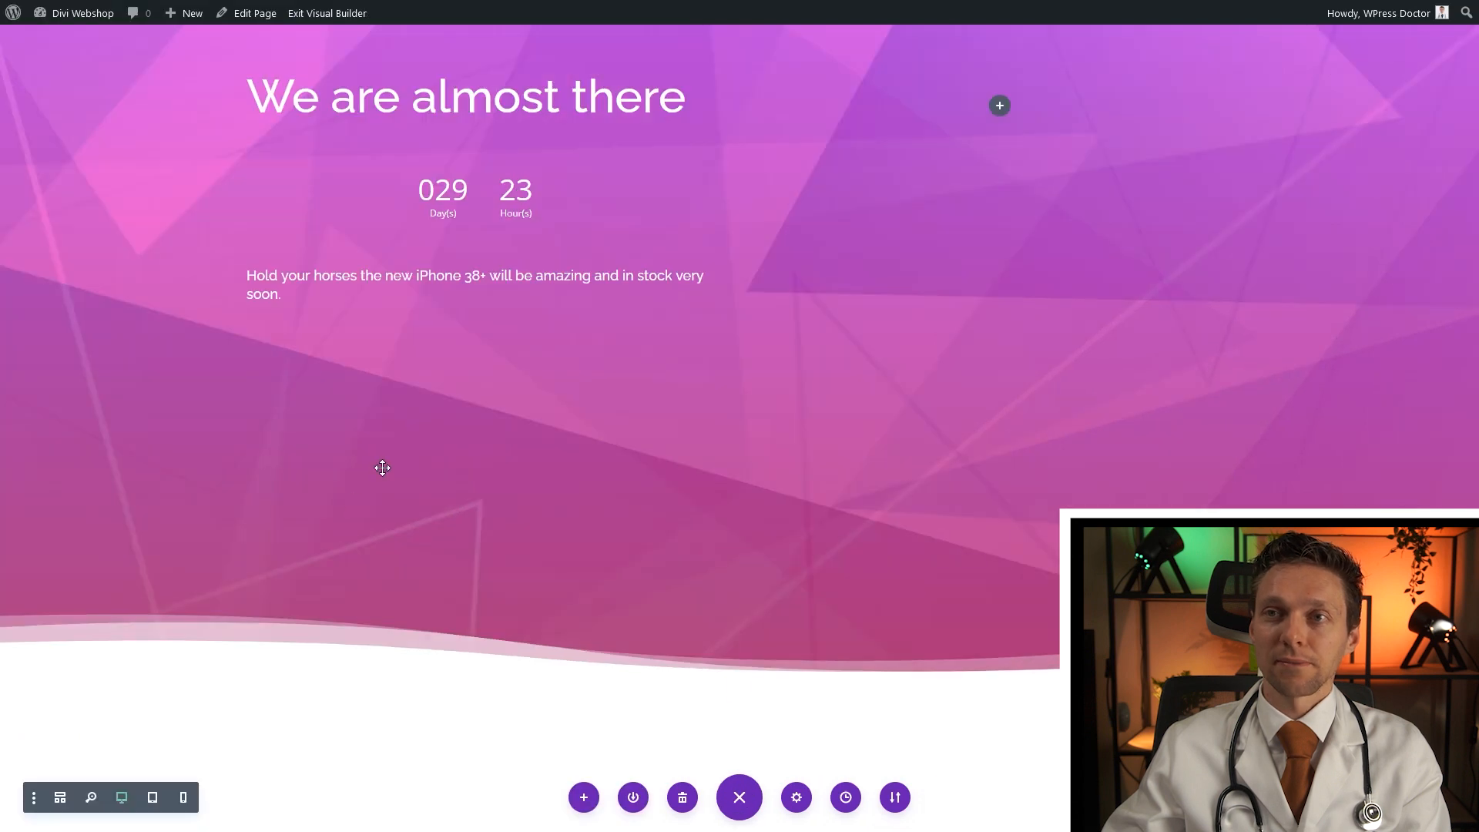
Add an Image module with the foldable phone picture to the right column
{"action": "left_click", "coordinate": [999, 107]}
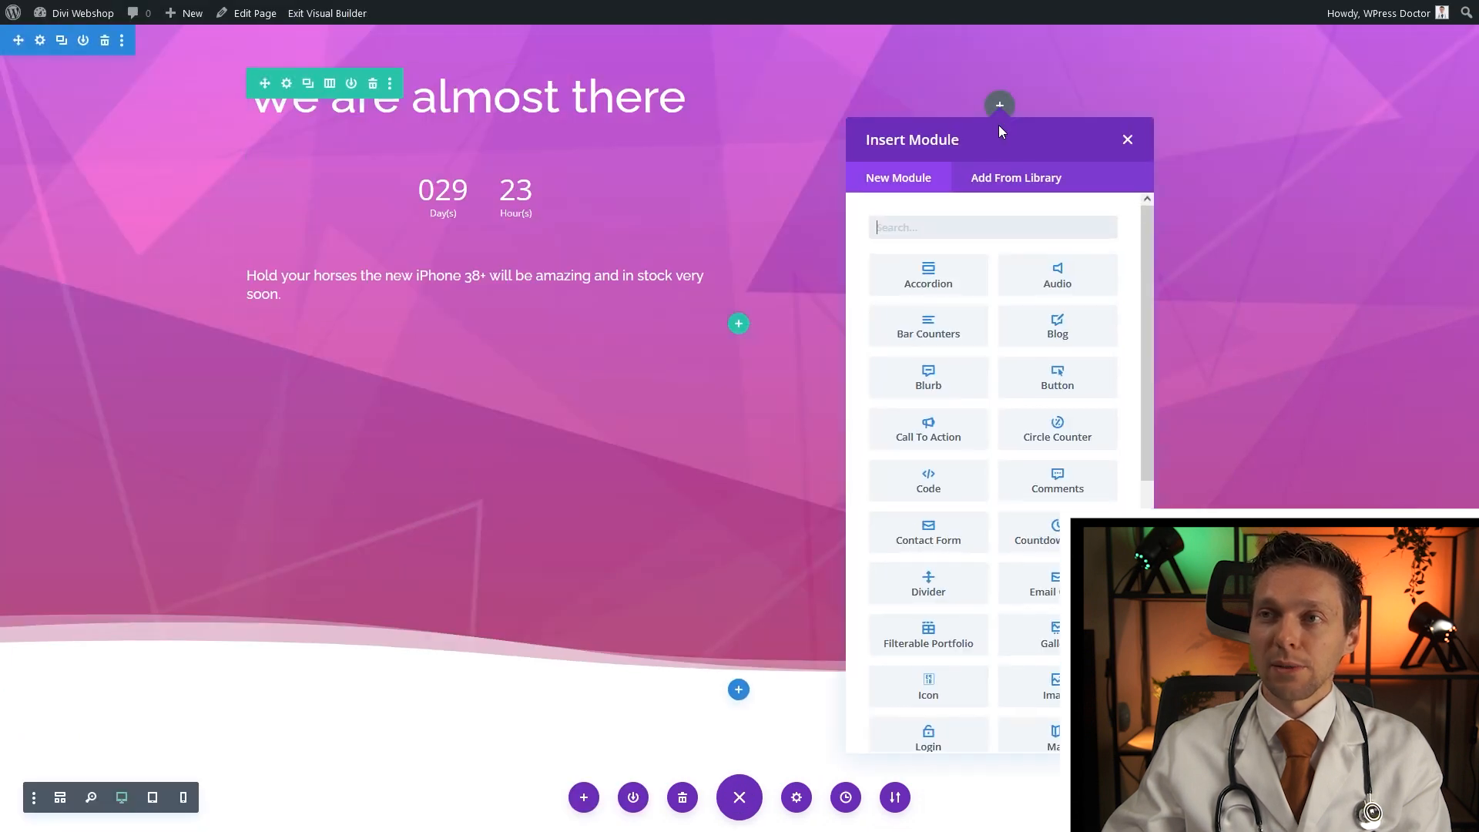
{"action": "type", "text": "image"}
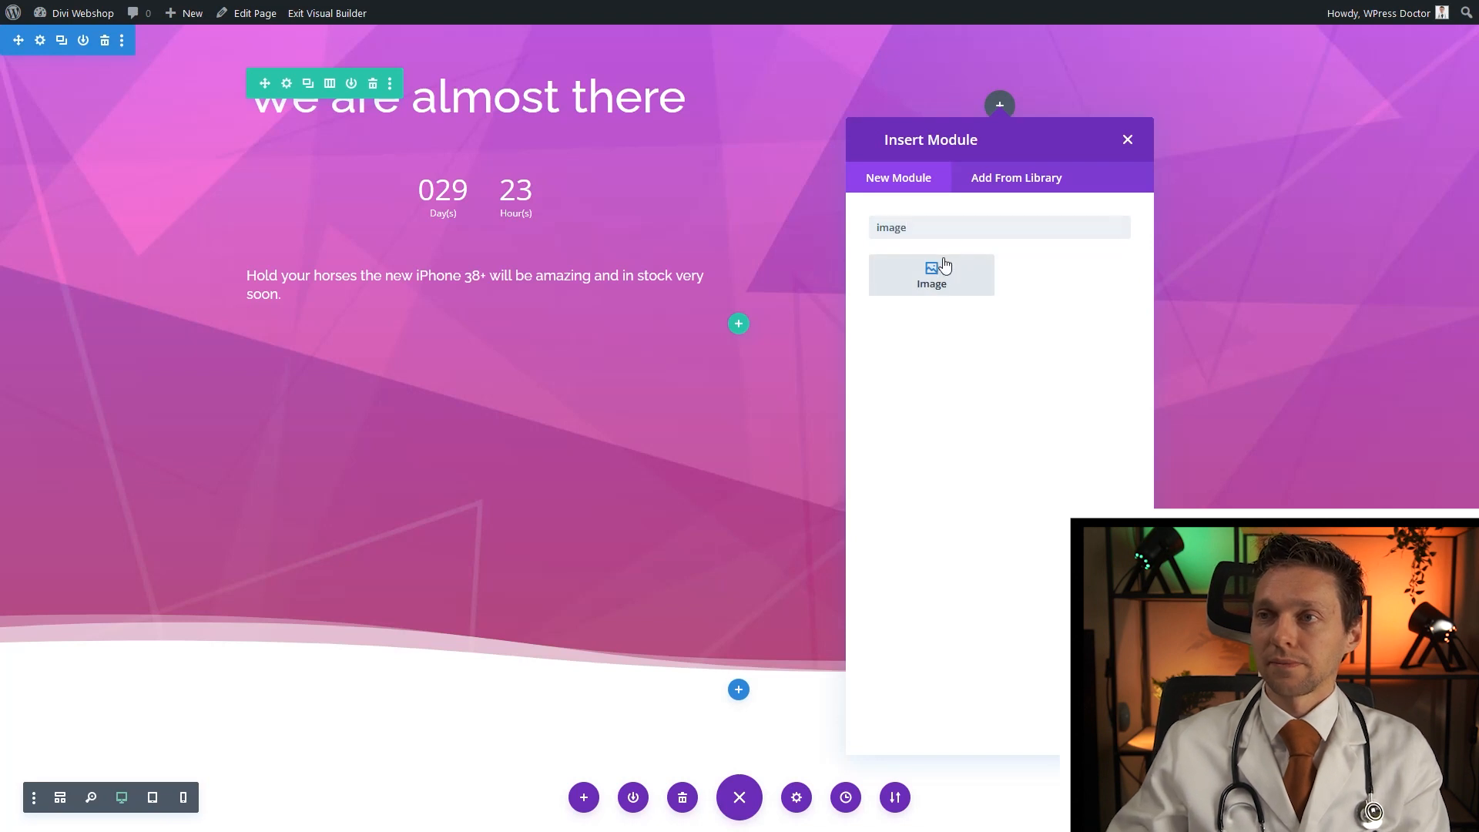
{"action": "left_click", "coordinate": [945, 265]}
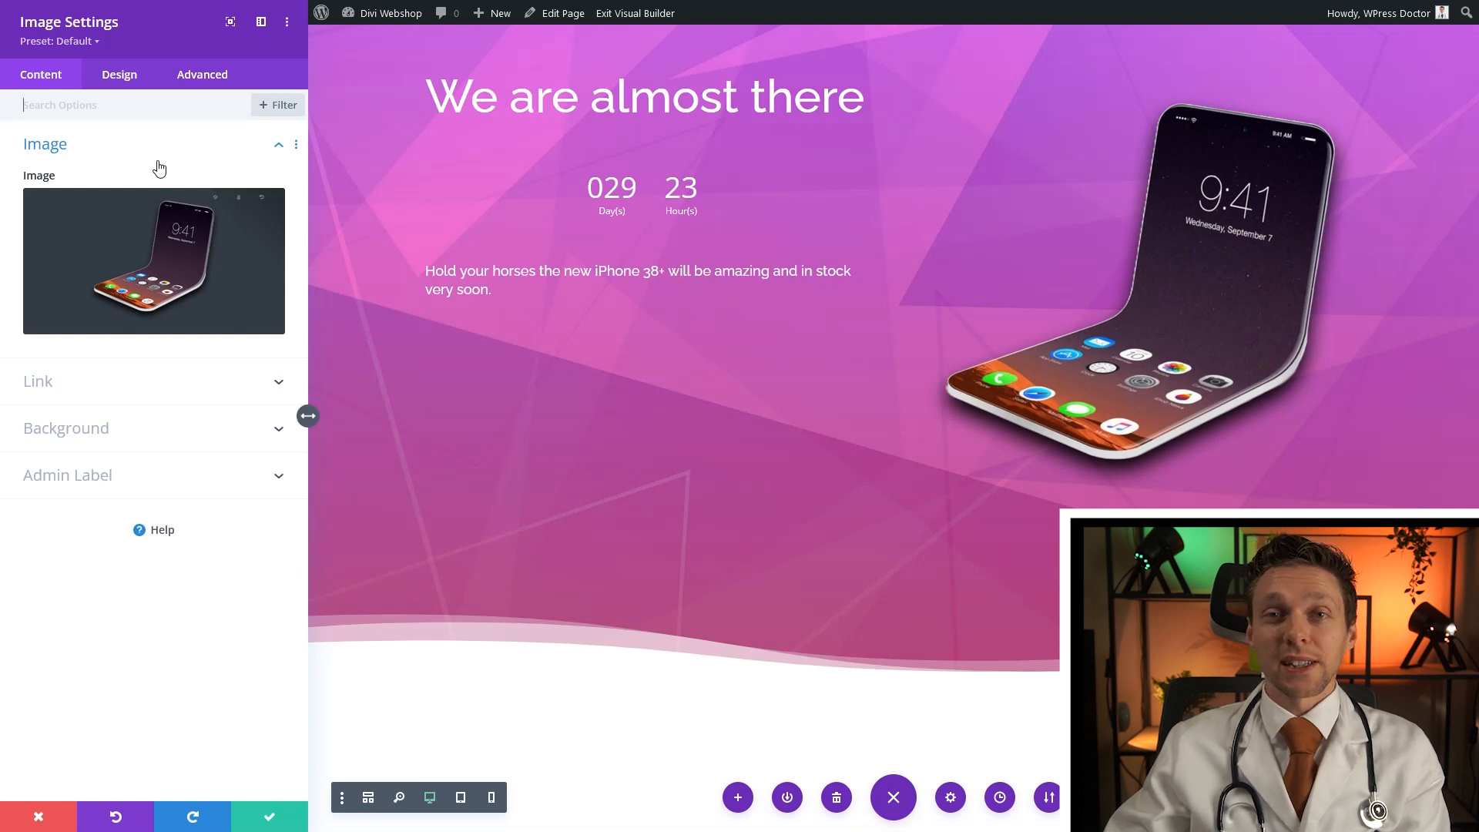
Give the phone image a Slide animation lasting 1600ms at 20% intensity
{"action": "left_click", "coordinate": [127, 81]}
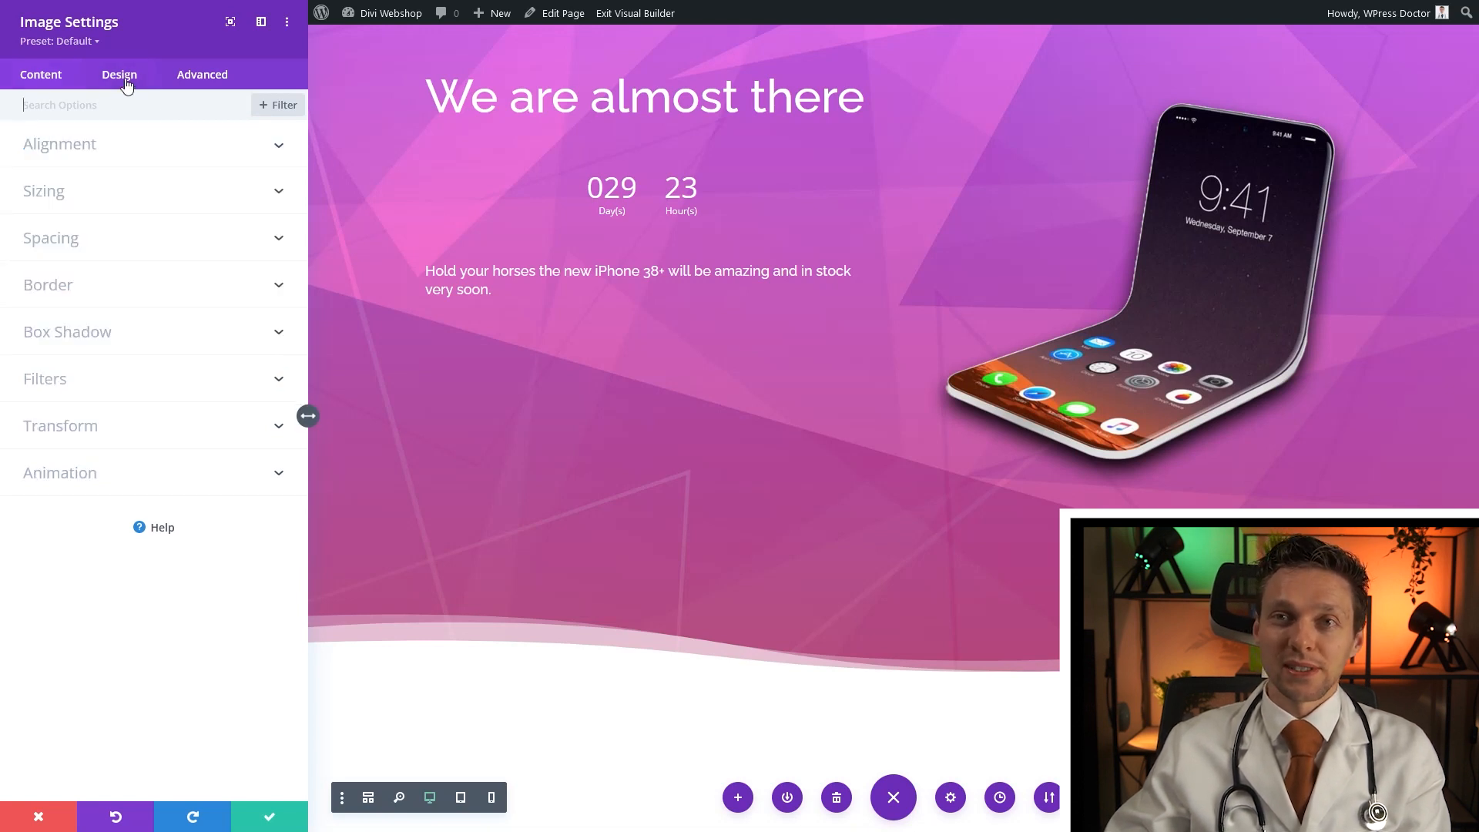
{"action": "left_click", "coordinate": [85, 483]}
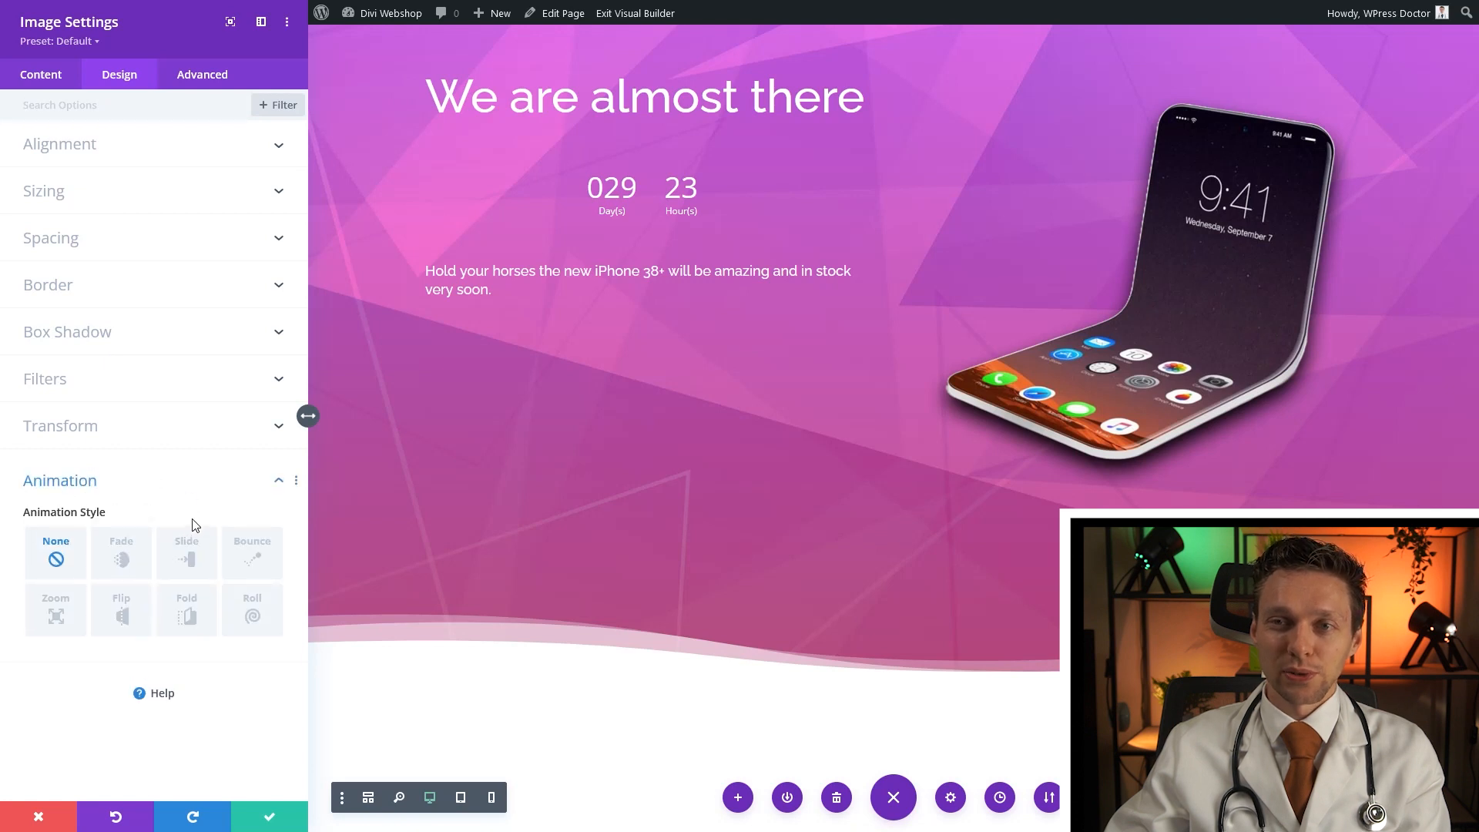
{"action": "left_click", "coordinate": [187, 559]}
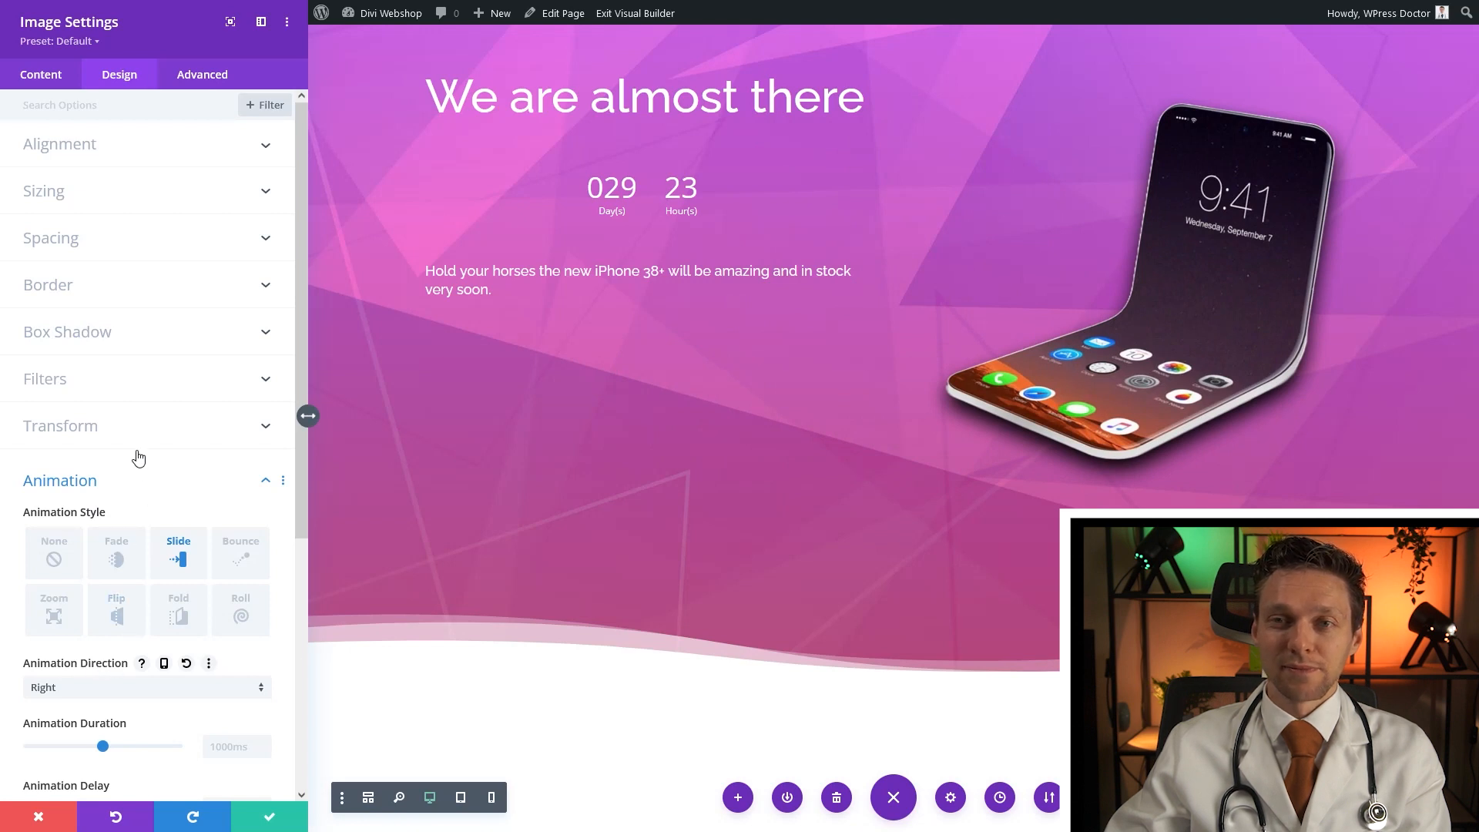
{"action": "scroll", "coordinate": [137, 447], "scroll_direction": "down", "scroll_amount": 2}
{"action": "left_click_drag", "start_coordinate": [103, 628], "coordinate": [146, 628]}
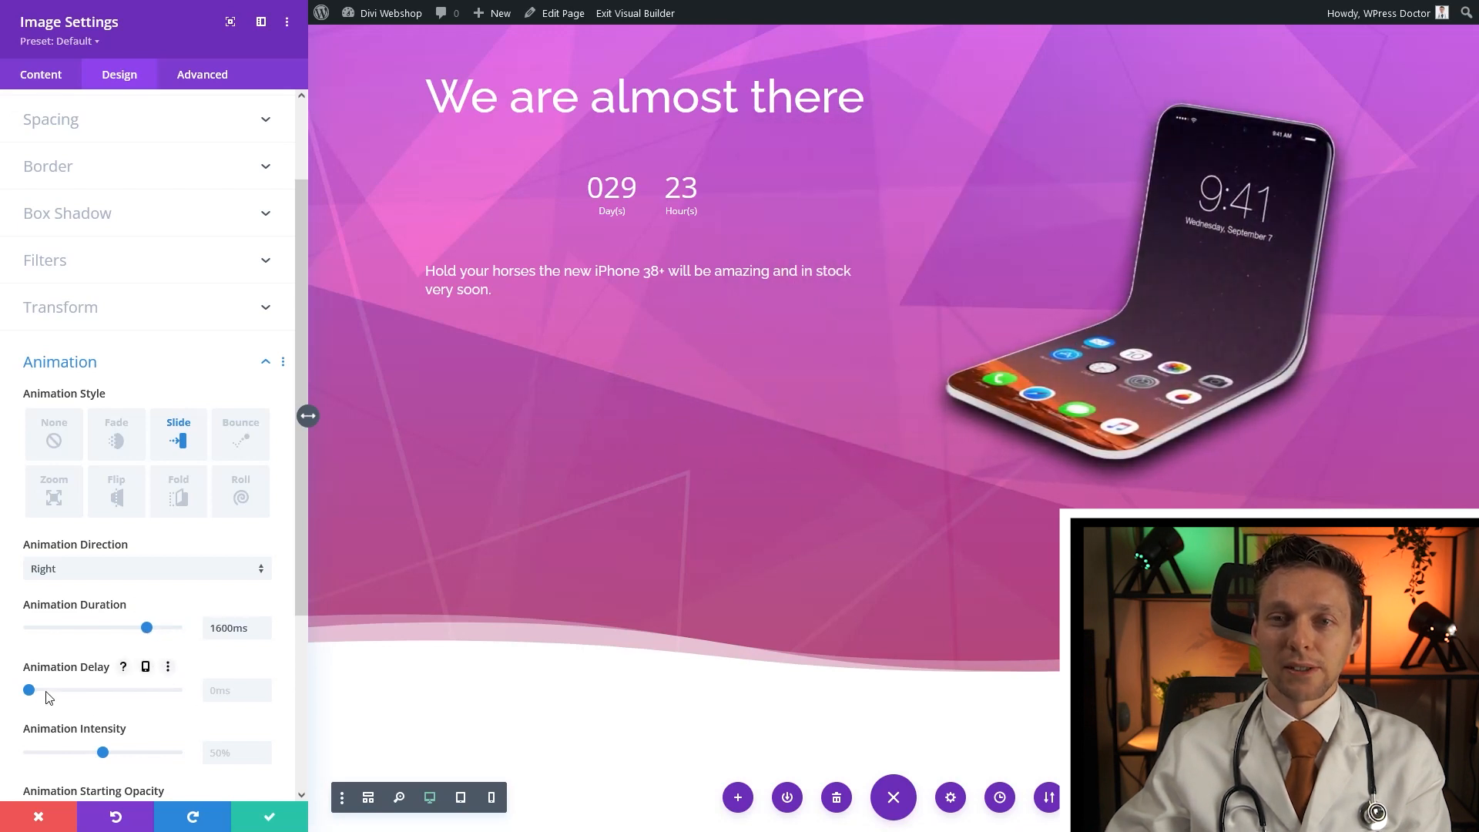
{"action": "scroll", "coordinate": [108, 694], "scroll_direction": "down", "scroll_amount": 1}
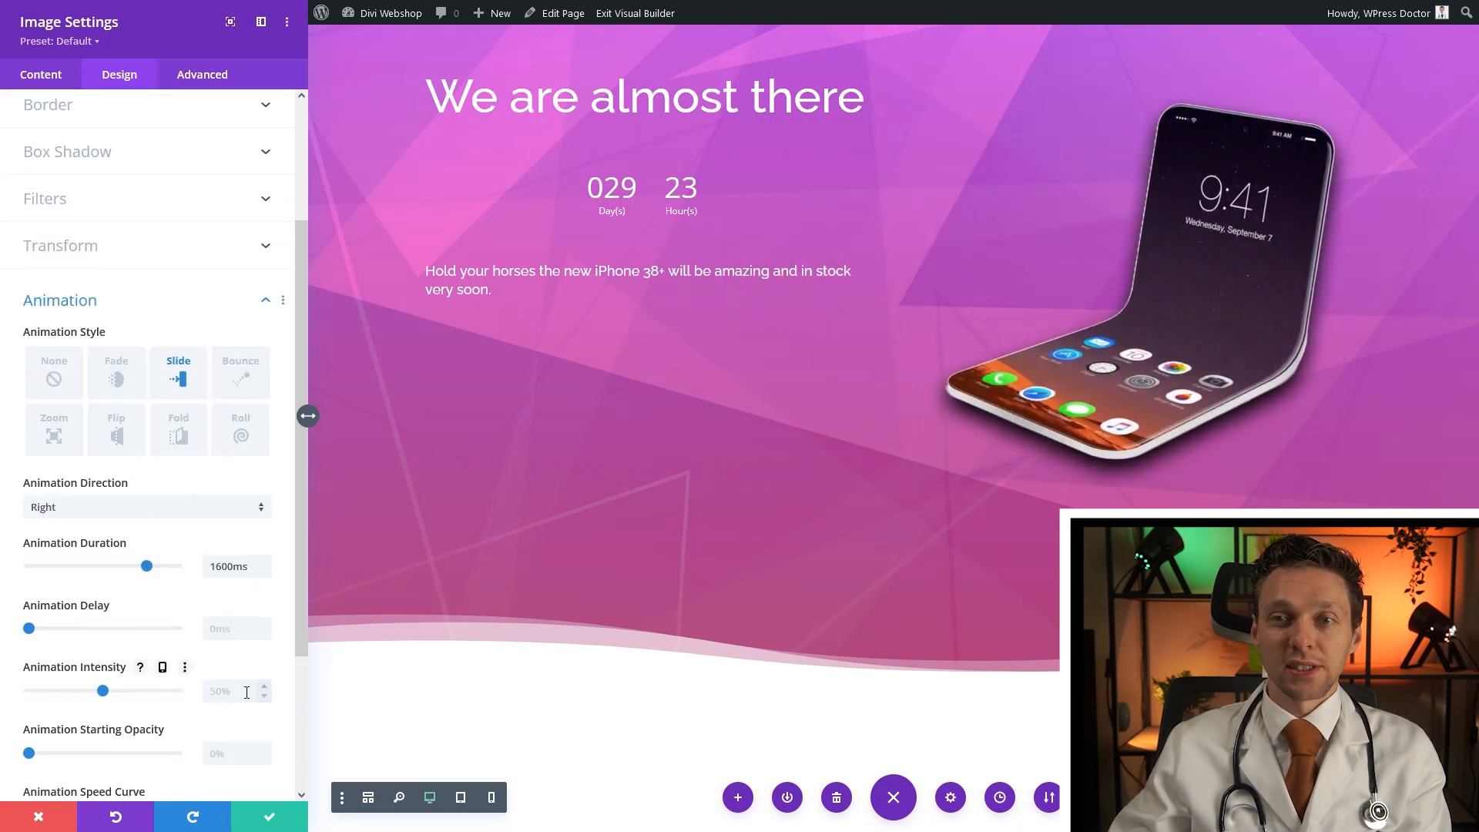
{"action": "left_click", "coordinate": [247, 692]}
{"action": "type", "text": "20"}
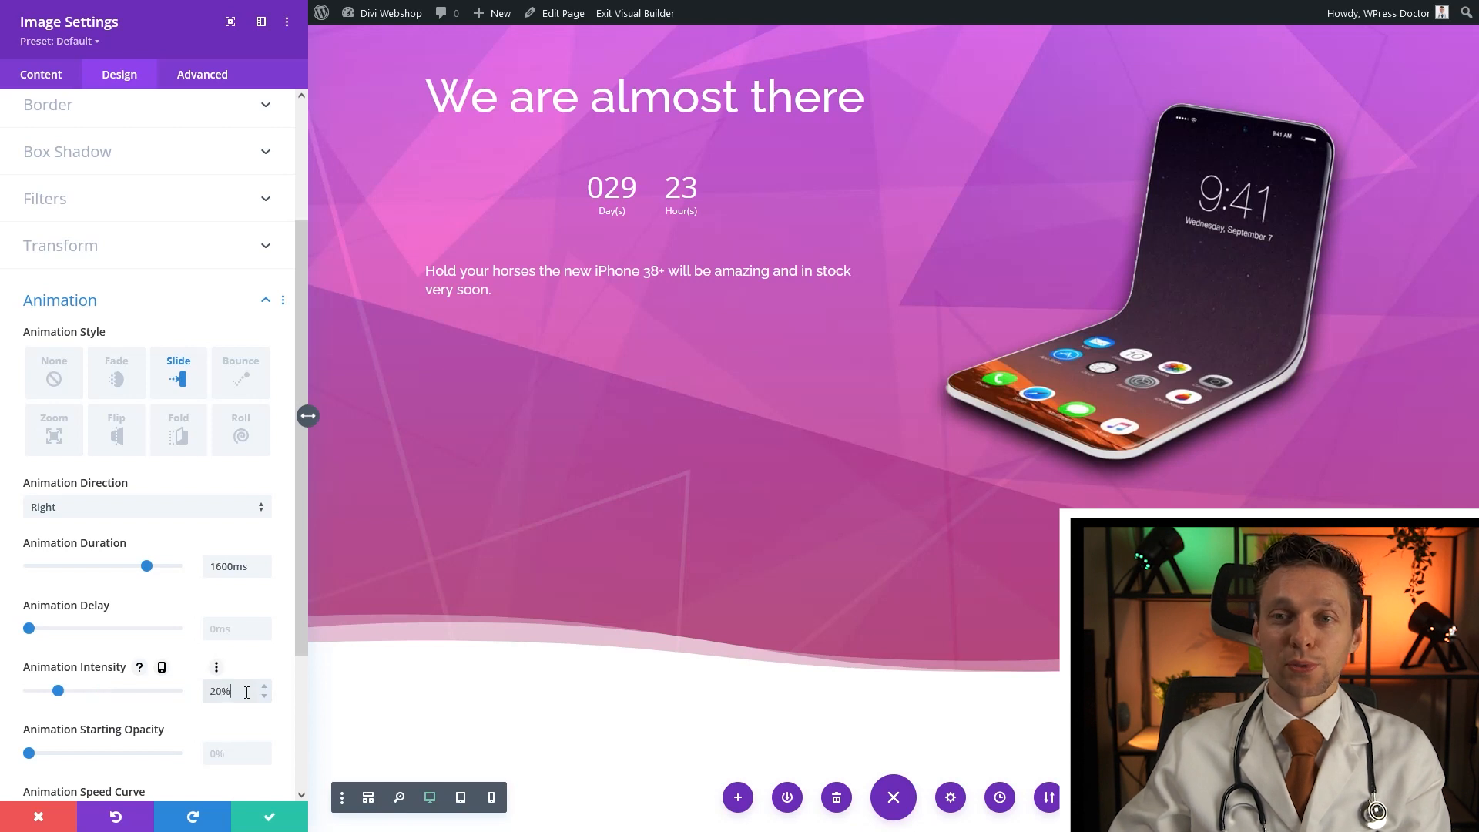
{"action": "left_click", "coordinate": [268, 817]}
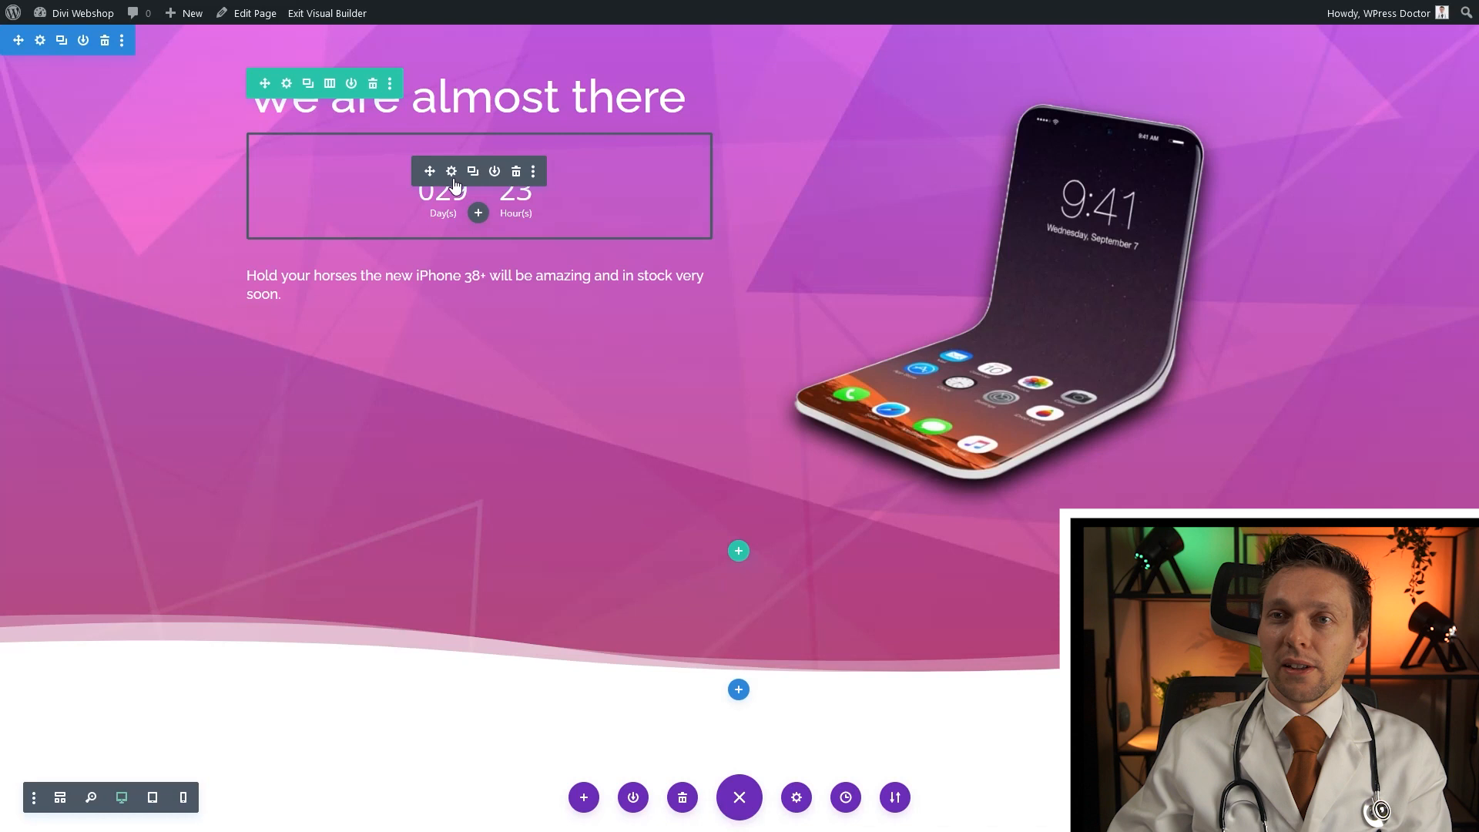
Set the row's top padding to 10% and drag the countdown below the 'Hold your horses' text
{"action": "left_click", "coordinate": [283, 83]}
{"action": "left_click", "coordinate": [115, 79]}
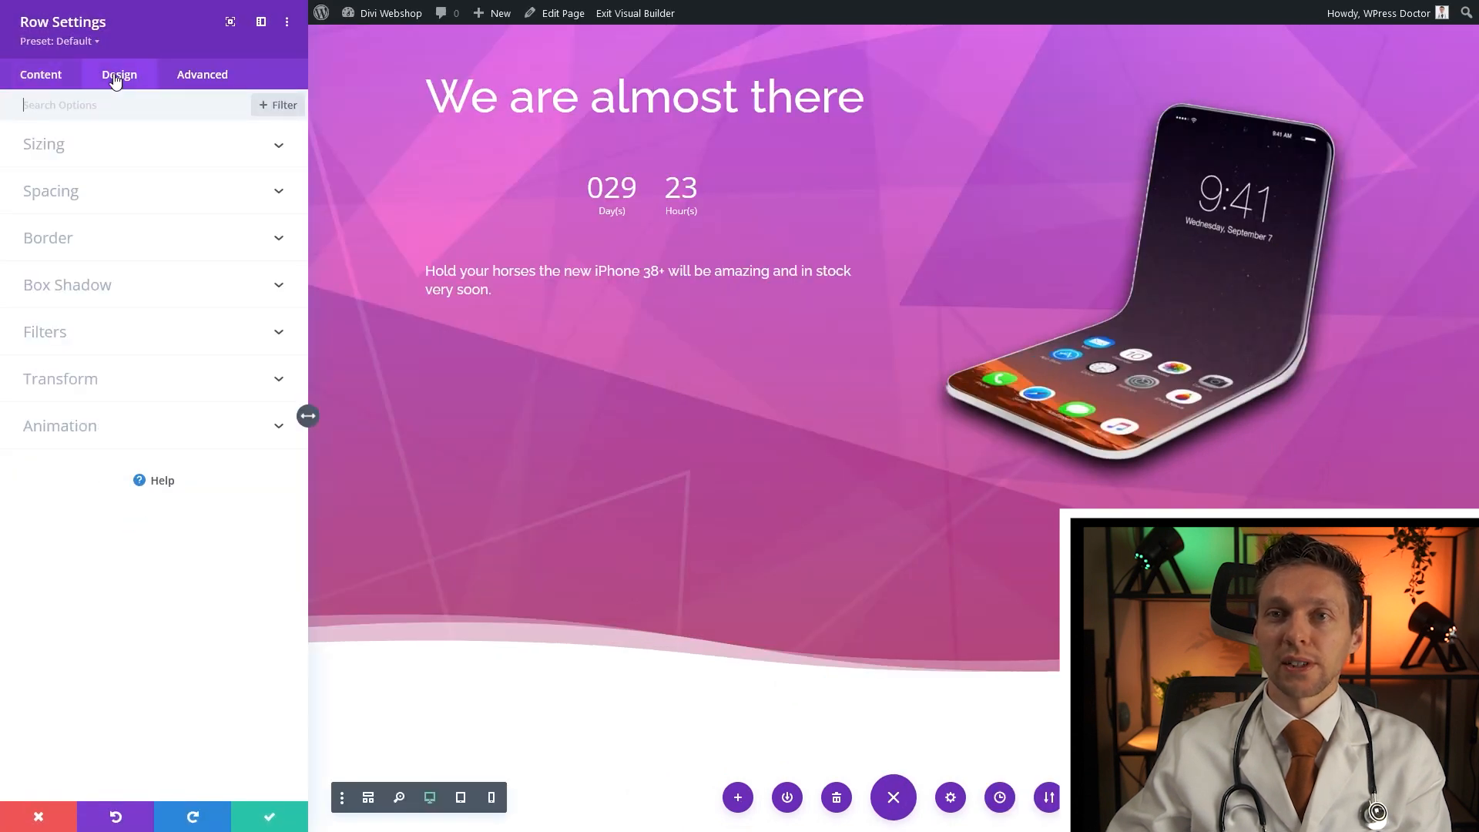
{"action": "left_click", "coordinate": [69, 191]}
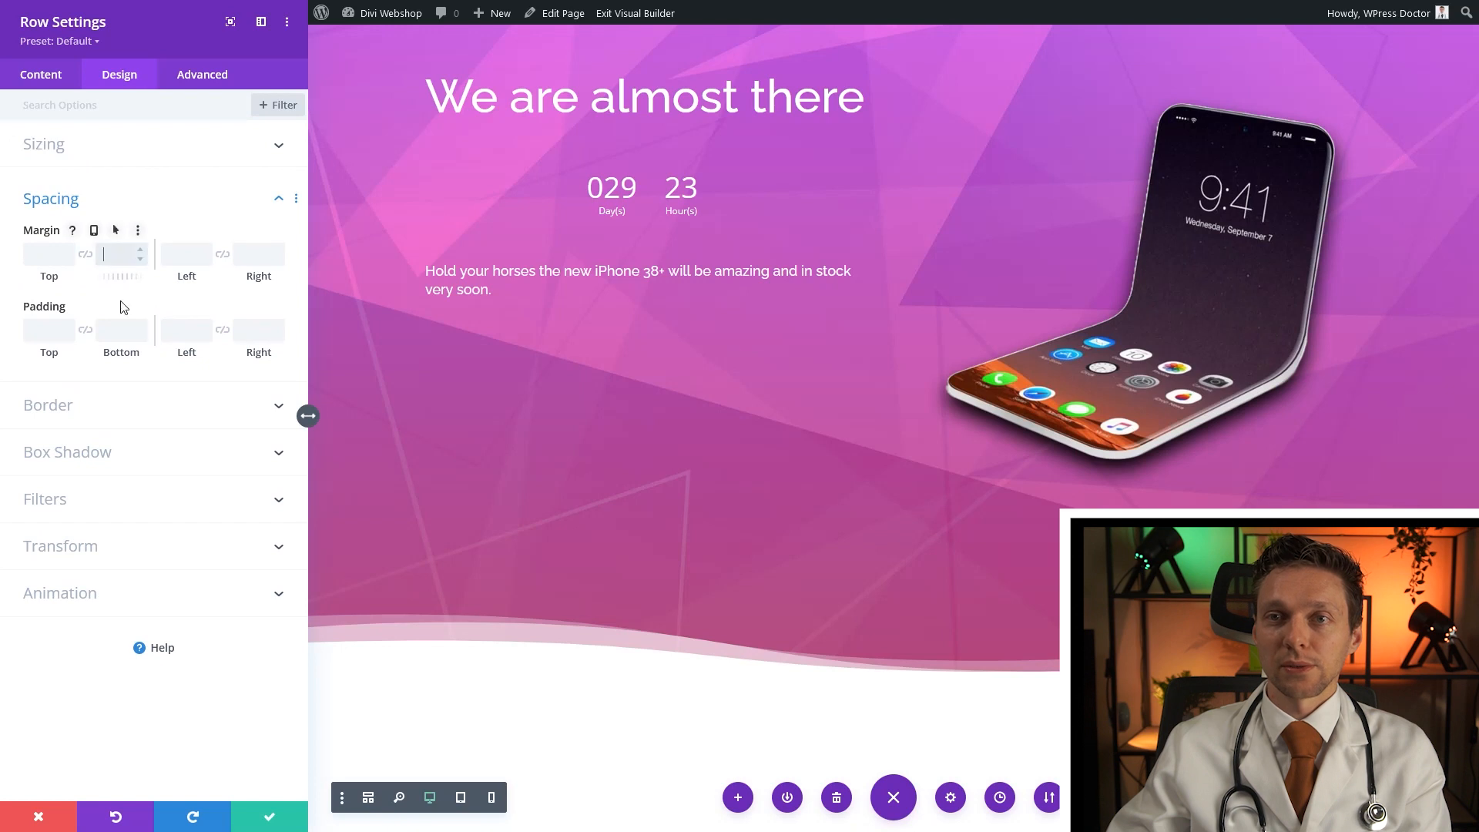
{"action": "left_click", "coordinate": [48, 331]}
{"action": "type", "text": "10"}
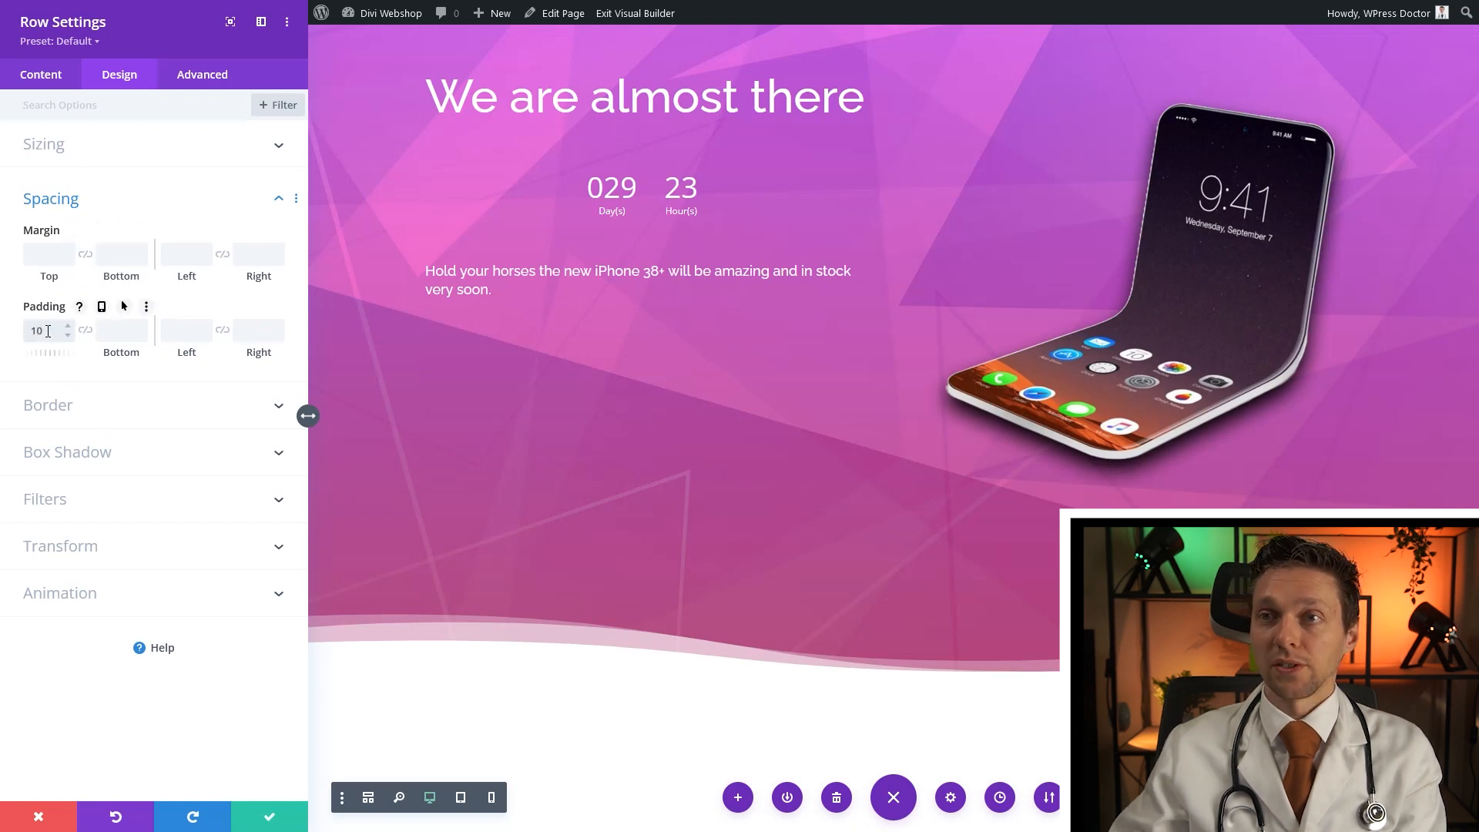
{"action": "type", "text": "%"}
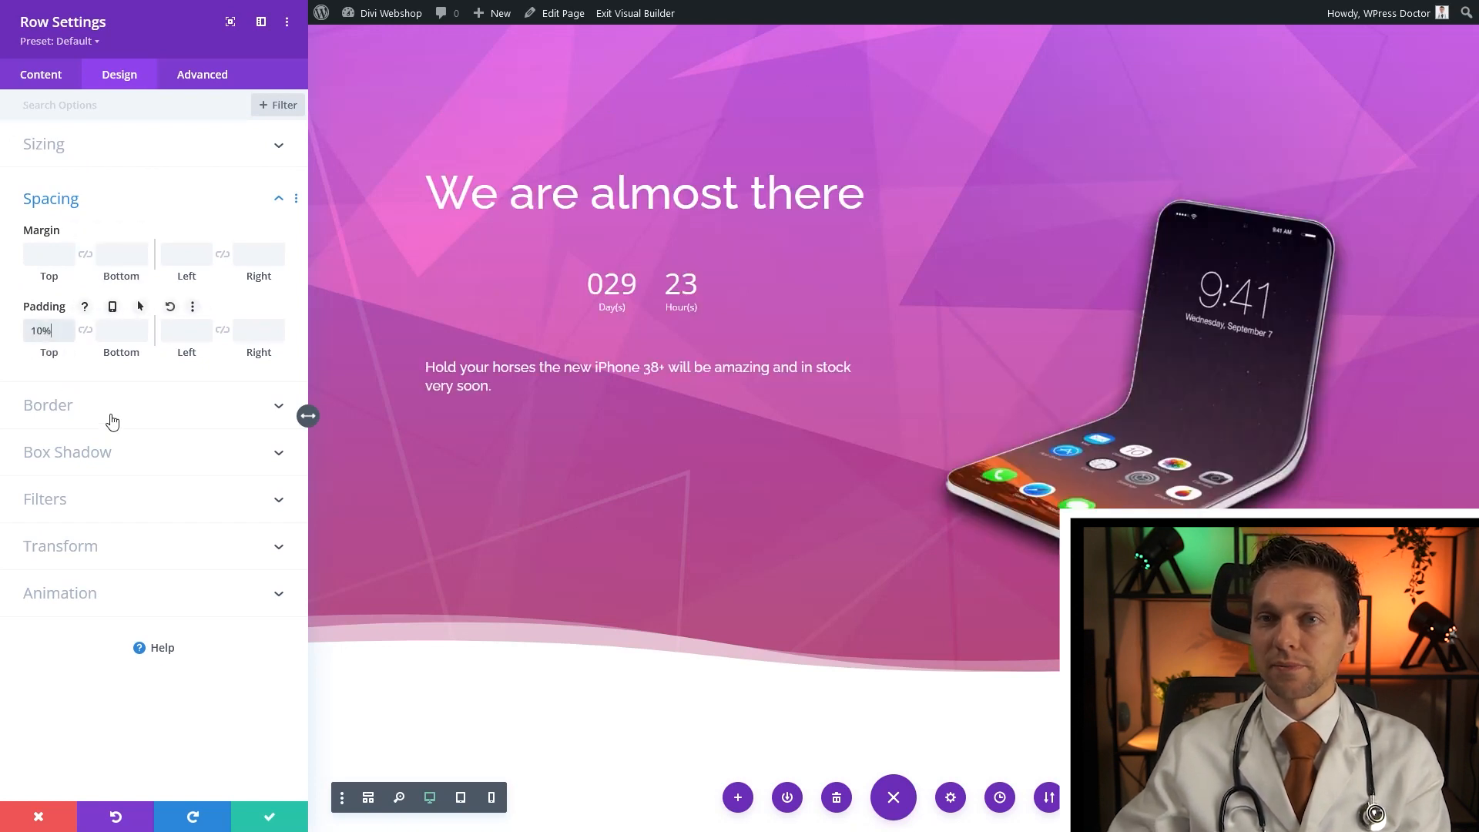
{"action": "left_click", "coordinate": [269, 819]}
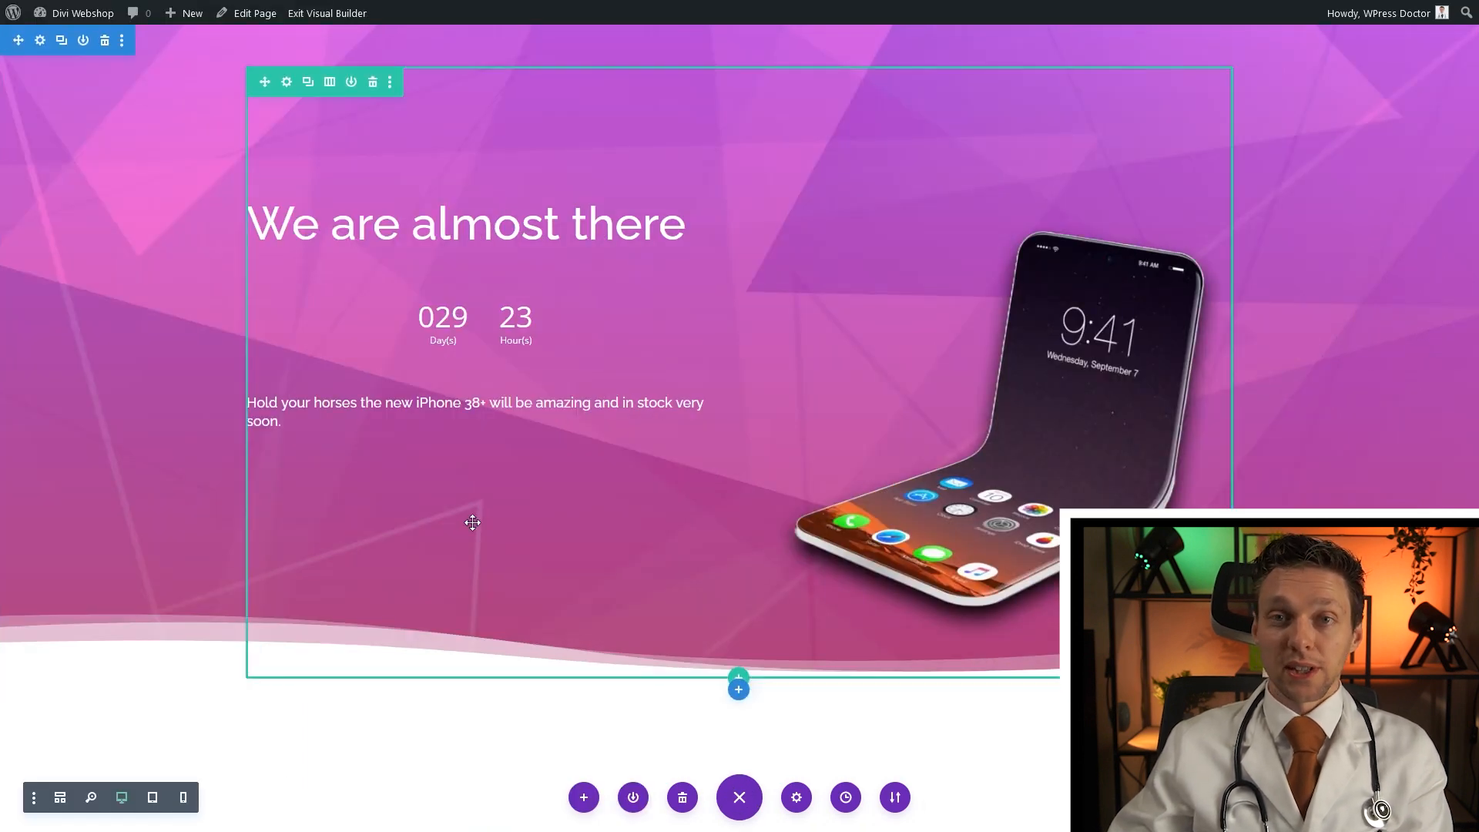
{"action": "left_click_drag", "start_coordinate": [433, 305], "coordinate": [280, 288]}
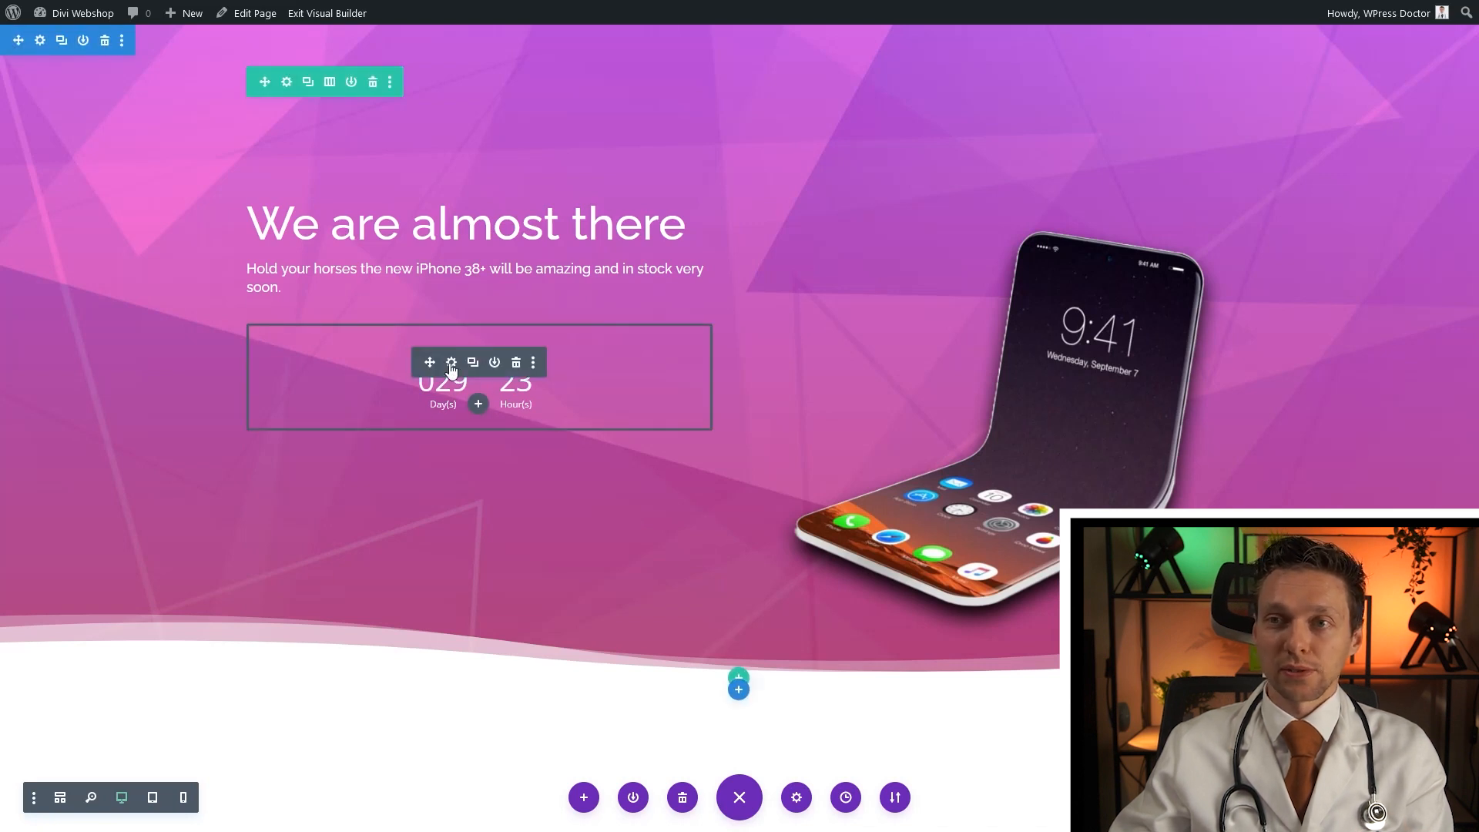
Set the countdown number size to 50px and the label size to 25px
{"action": "left_click", "coordinate": [451, 364]}
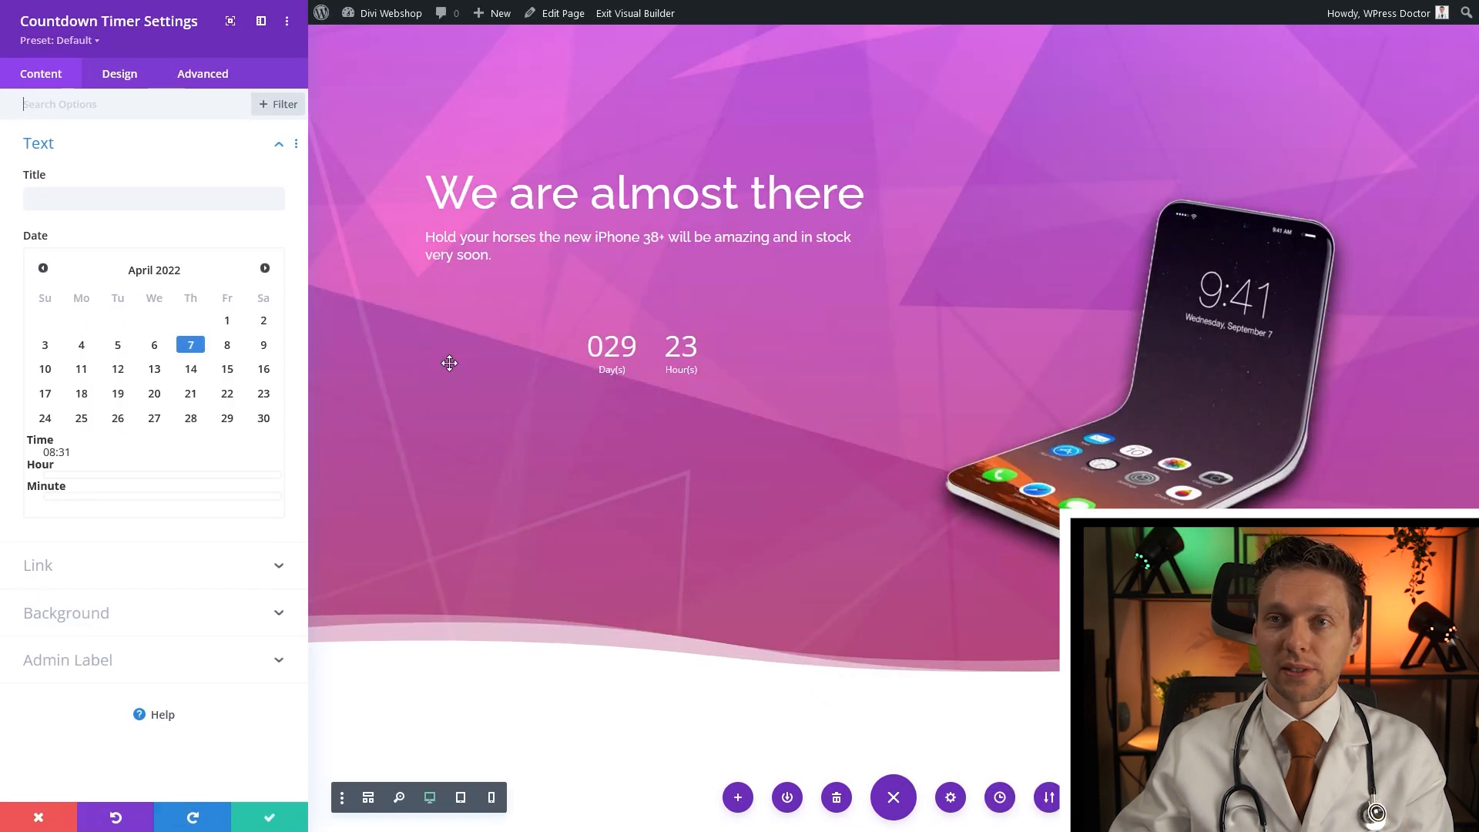
{"action": "left_click", "coordinate": [115, 75]}
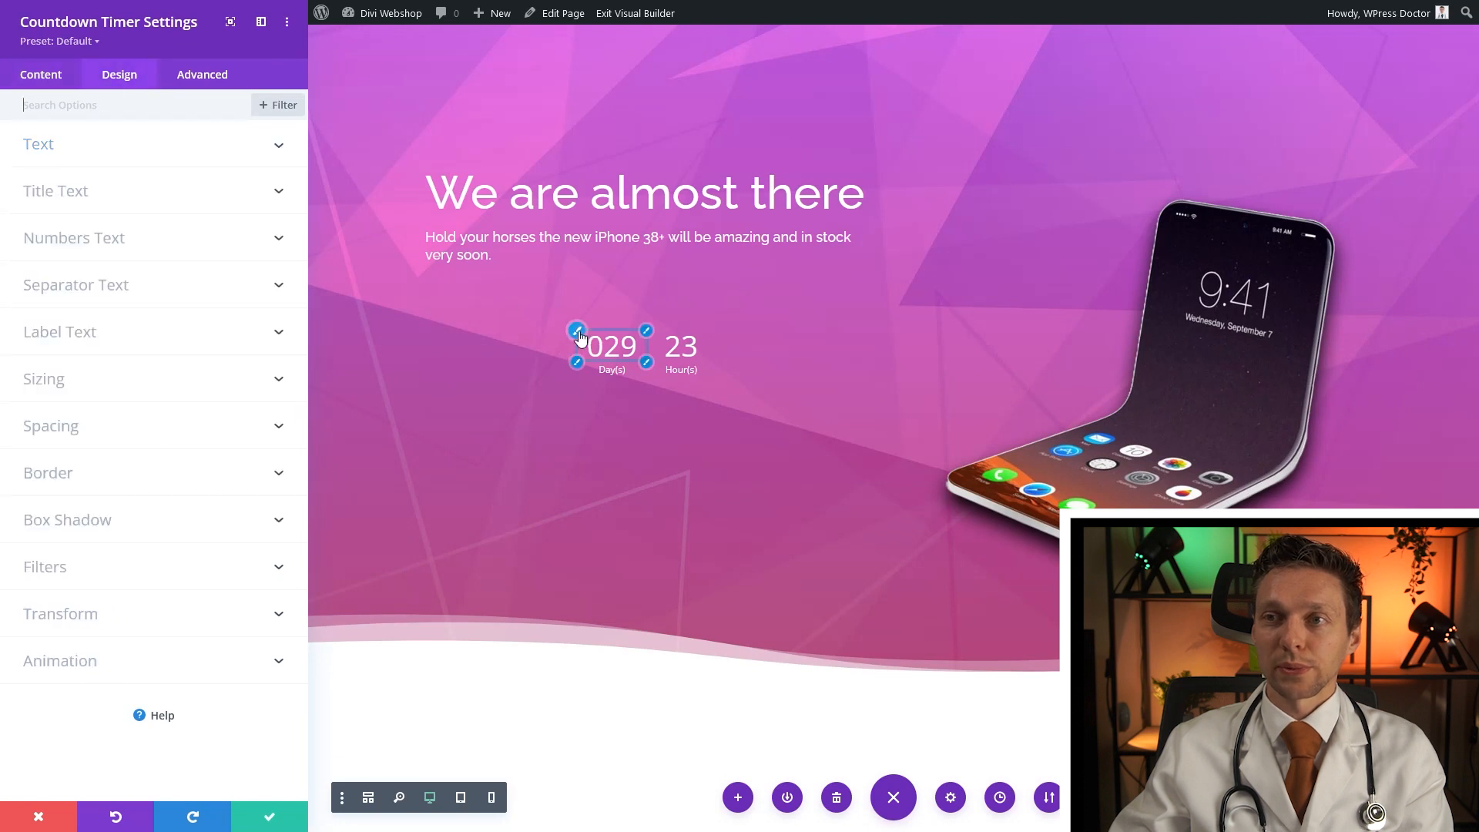
{"action": "left_click", "coordinate": [578, 333]}
{"action": "left_click", "coordinate": [239, 504]}
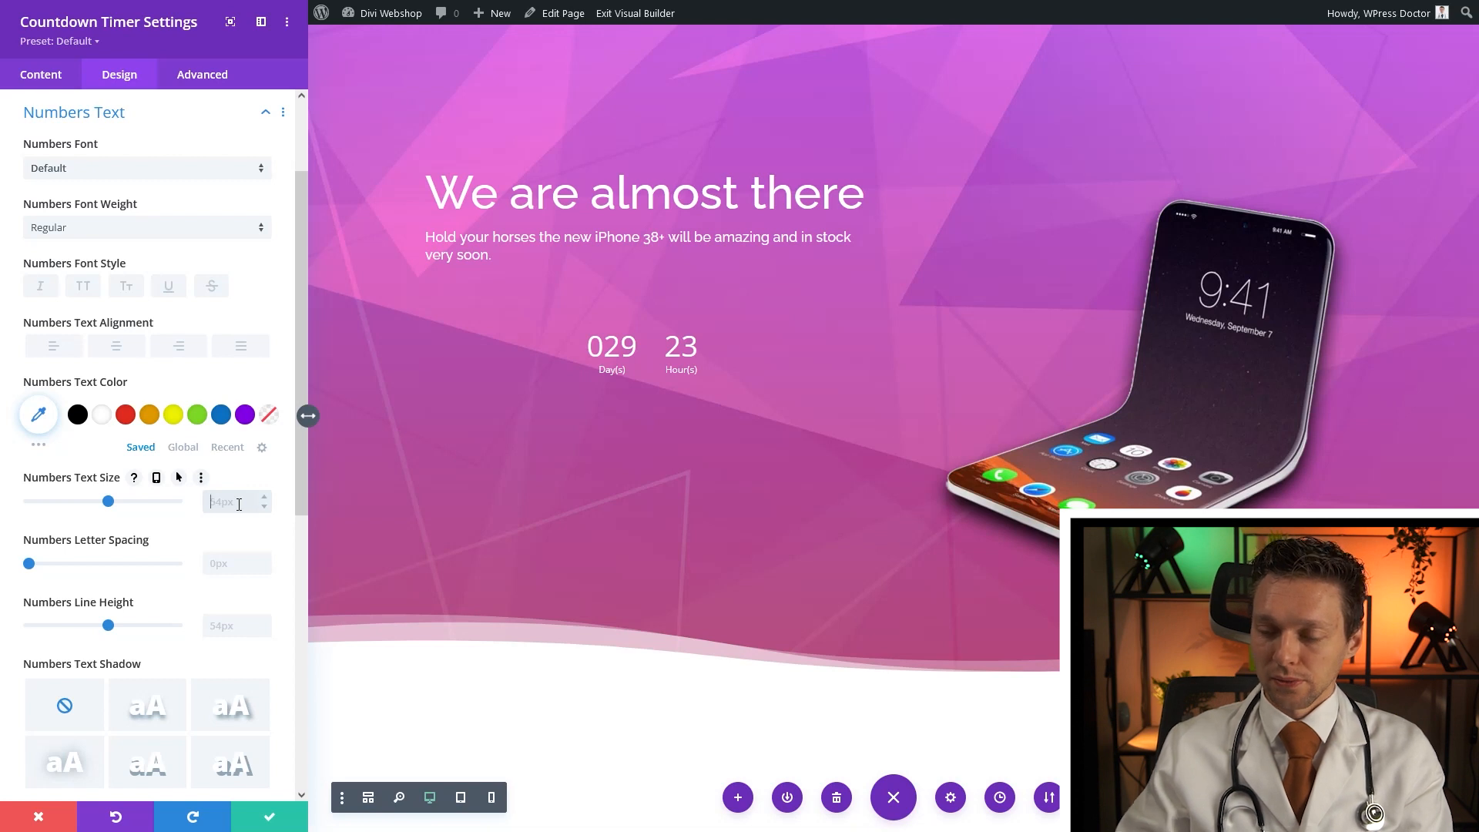
{"action": "type", "text": "50px"}
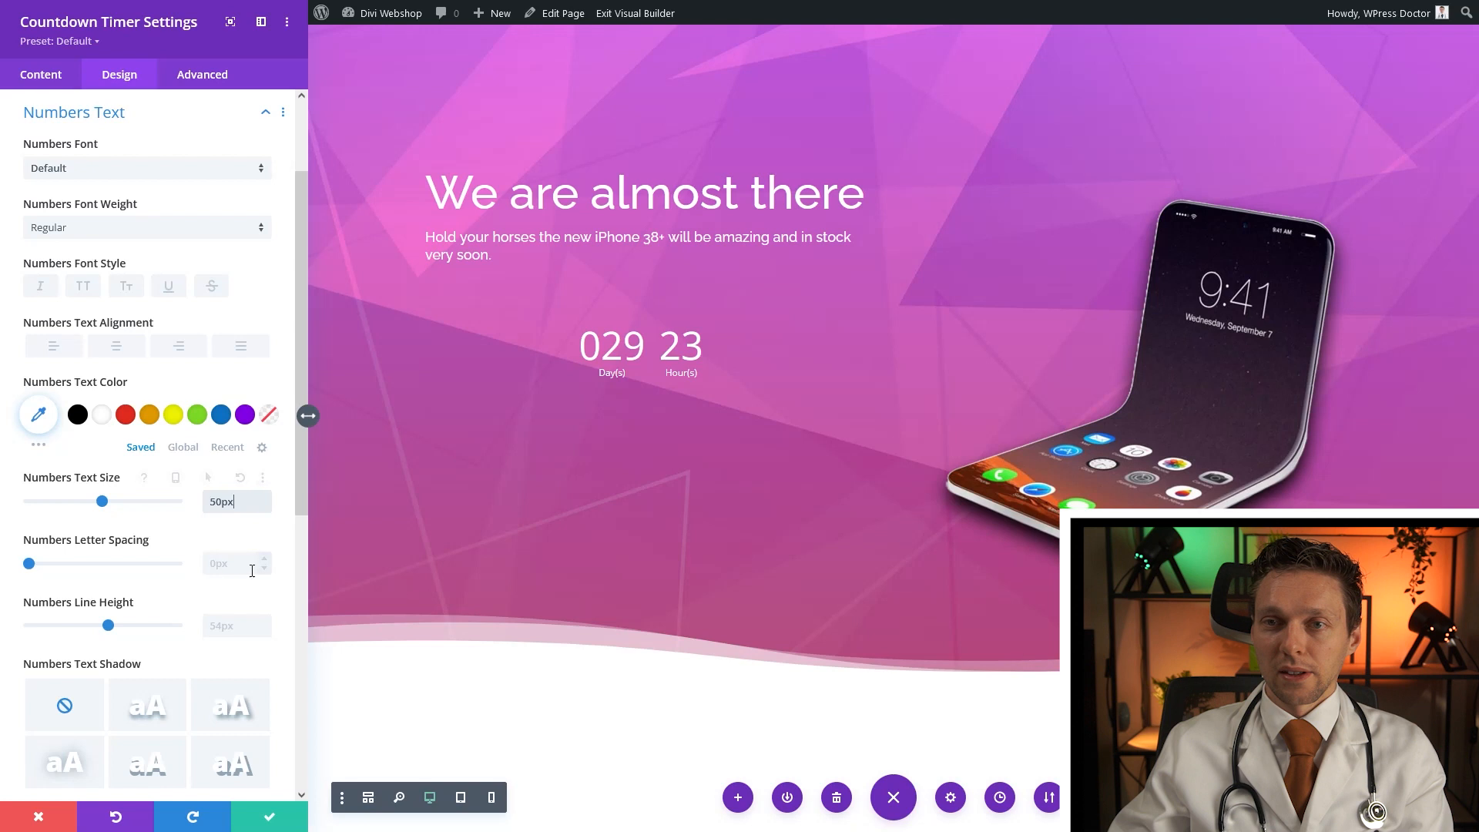
{"action": "left_click", "coordinate": [578, 368]}
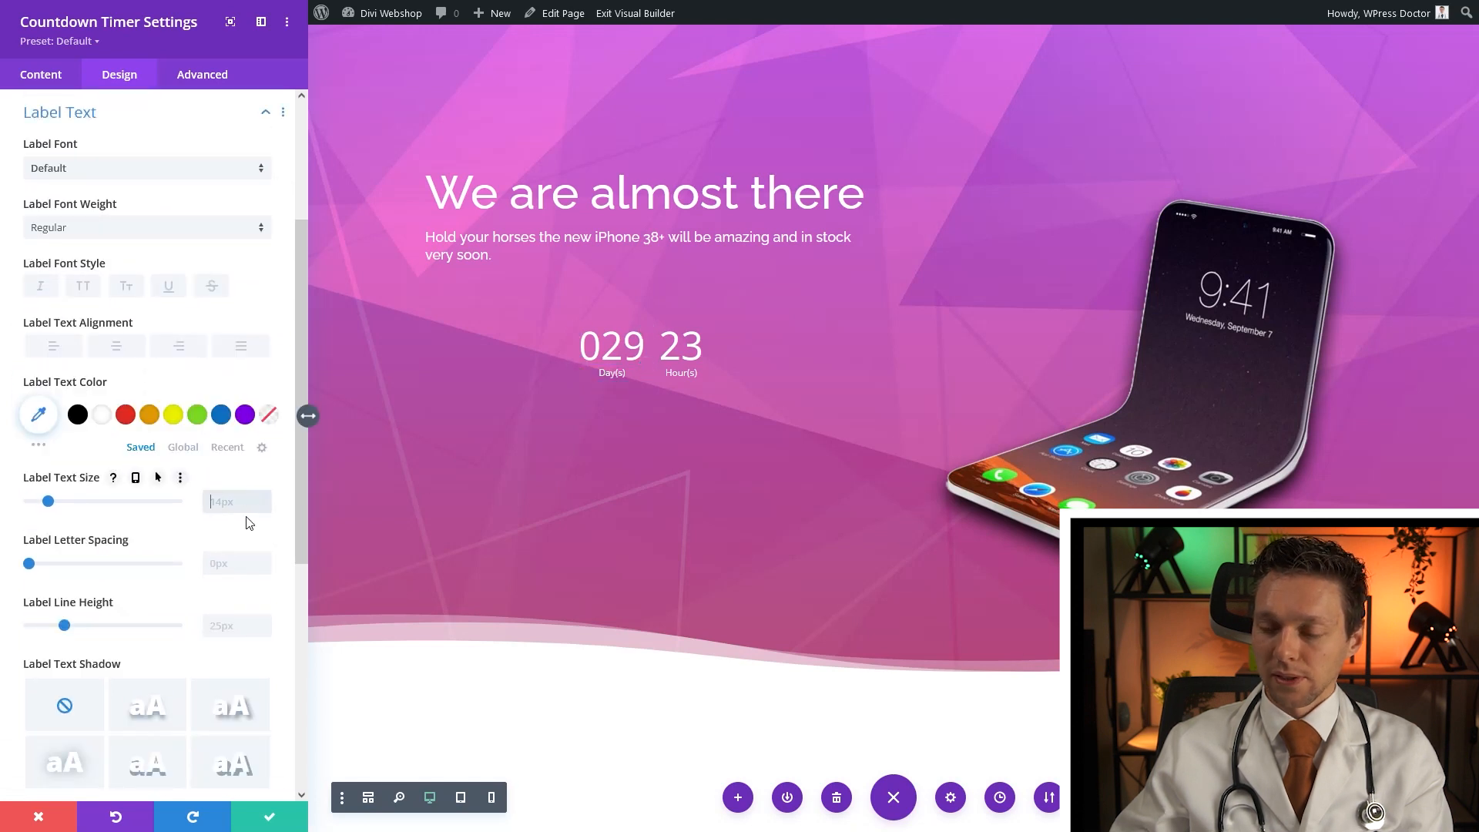
{"action": "type", "text": "25px"}
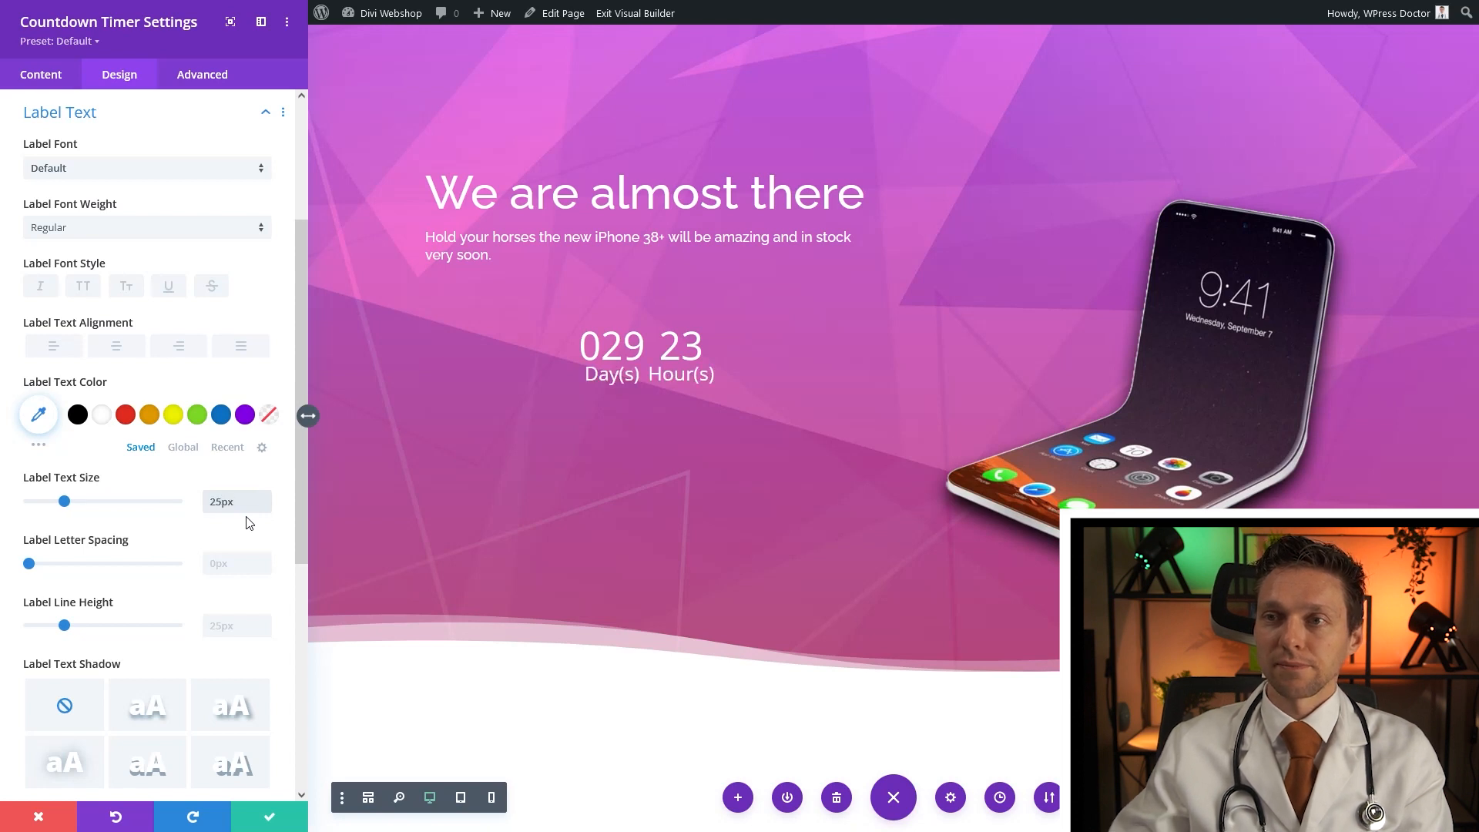
Add 'margin-left: 100px;' to the countdown's Timer Section custom CSS
{"action": "scroll", "coordinate": [249, 522], "scroll_direction": "up", "scroll_amount": 3}
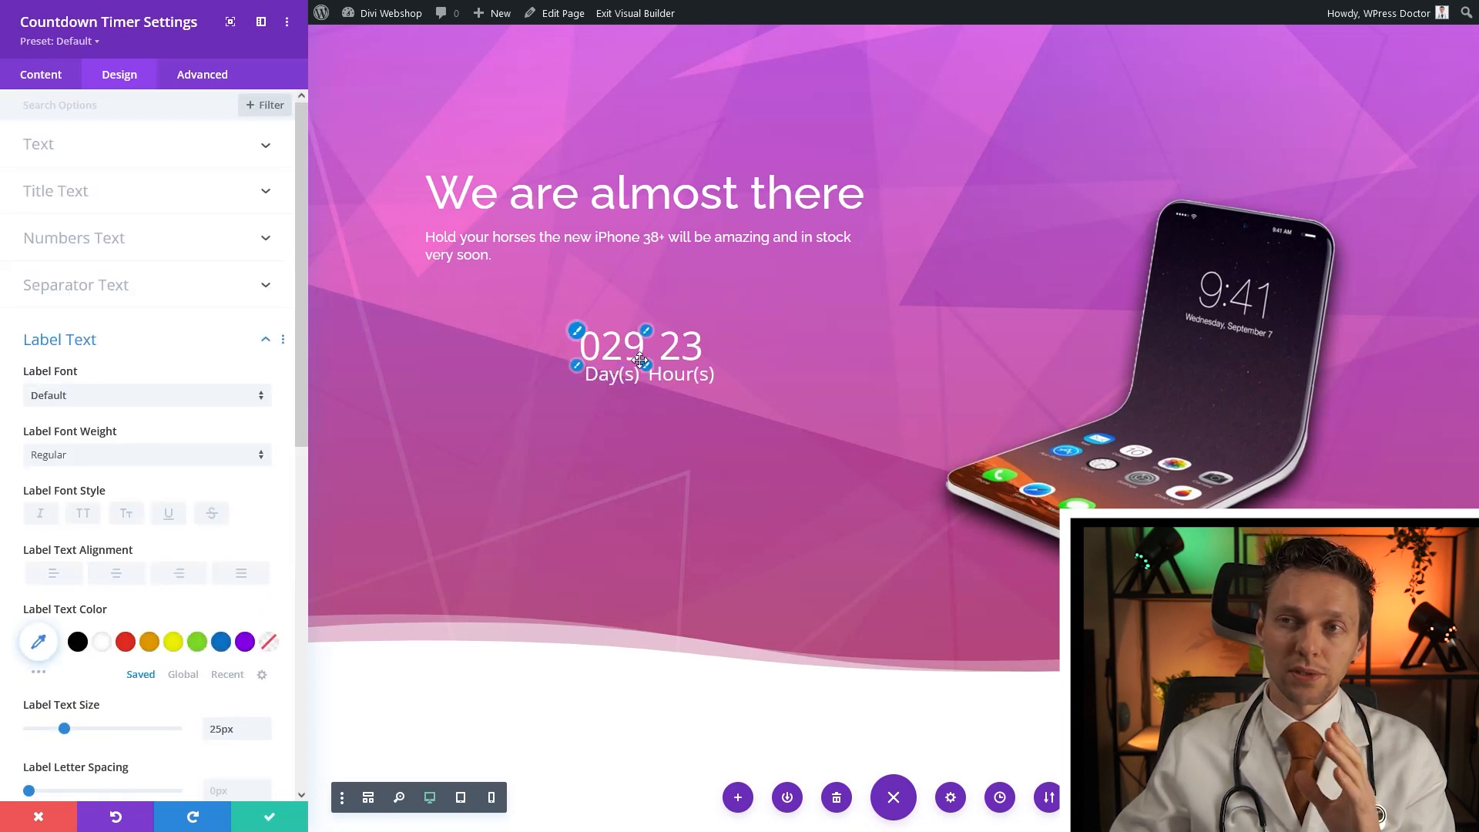
{"action": "left_click", "coordinate": [208, 75]}
{"action": "left_click", "coordinate": [80, 201]}
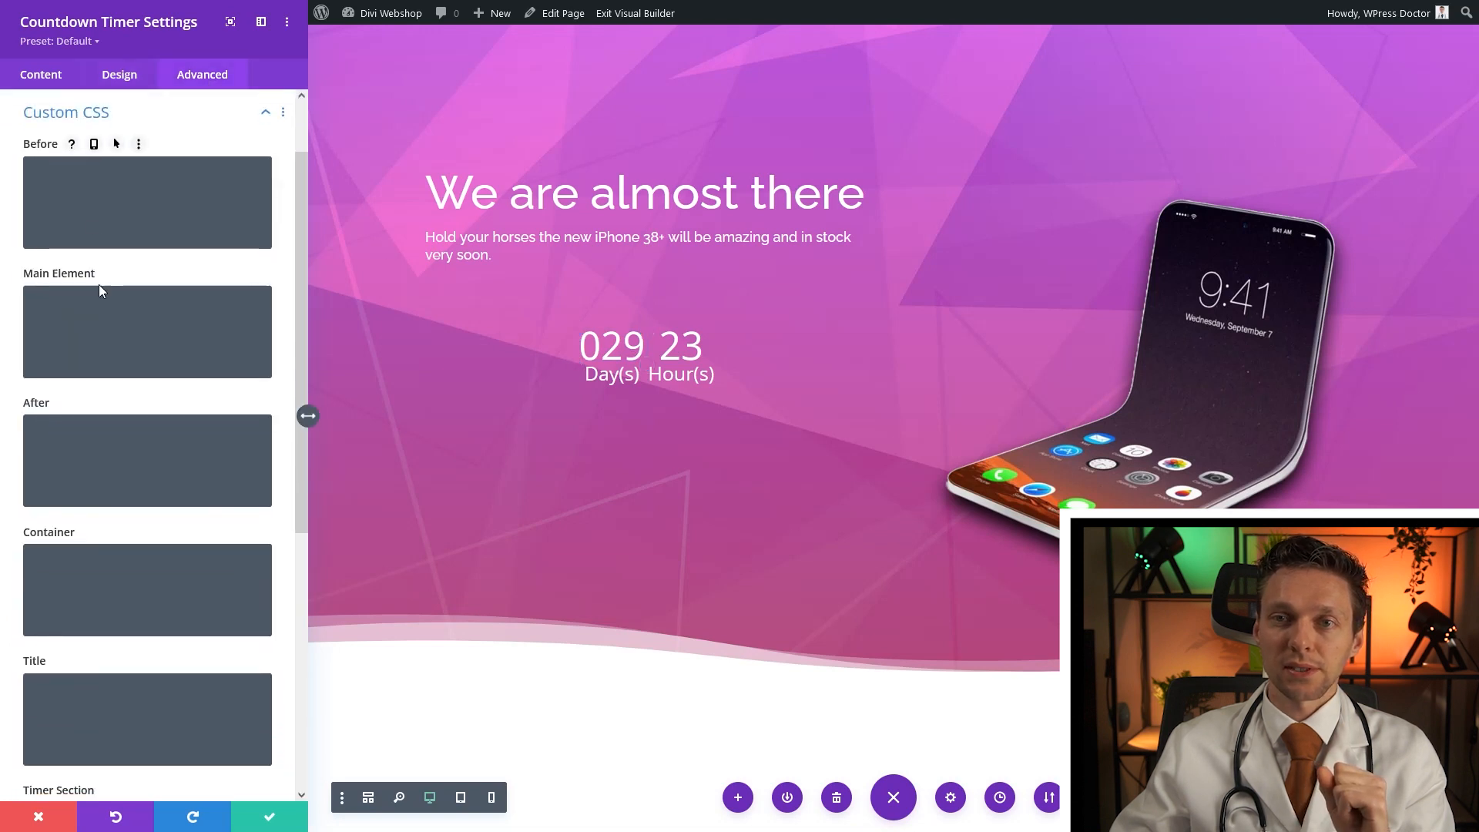
{"action": "scroll", "coordinate": [100, 588], "scroll_direction": "down", "scroll_amount": 5}
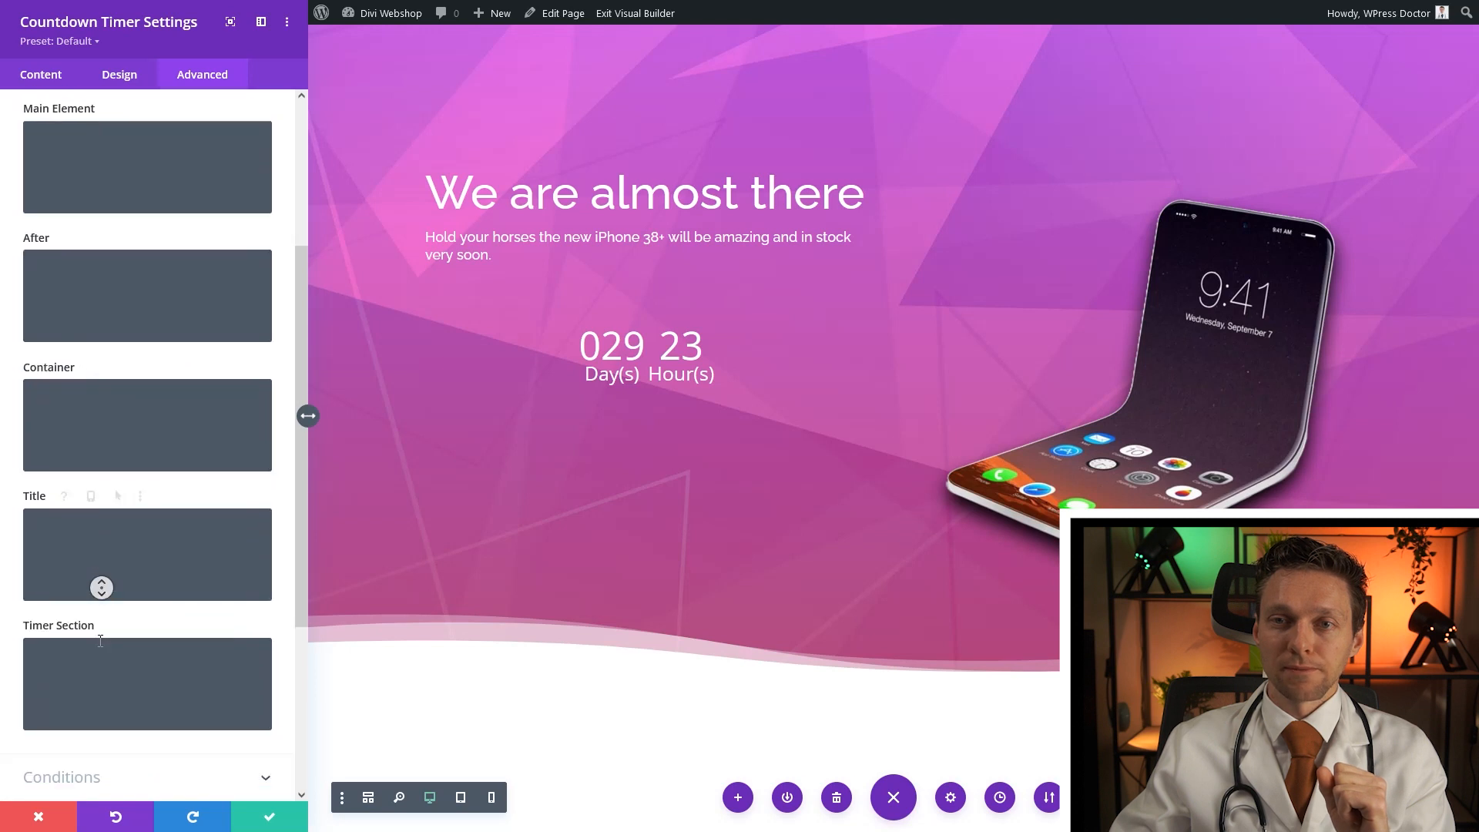
{"action": "left_click", "coordinate": [66, 550]}
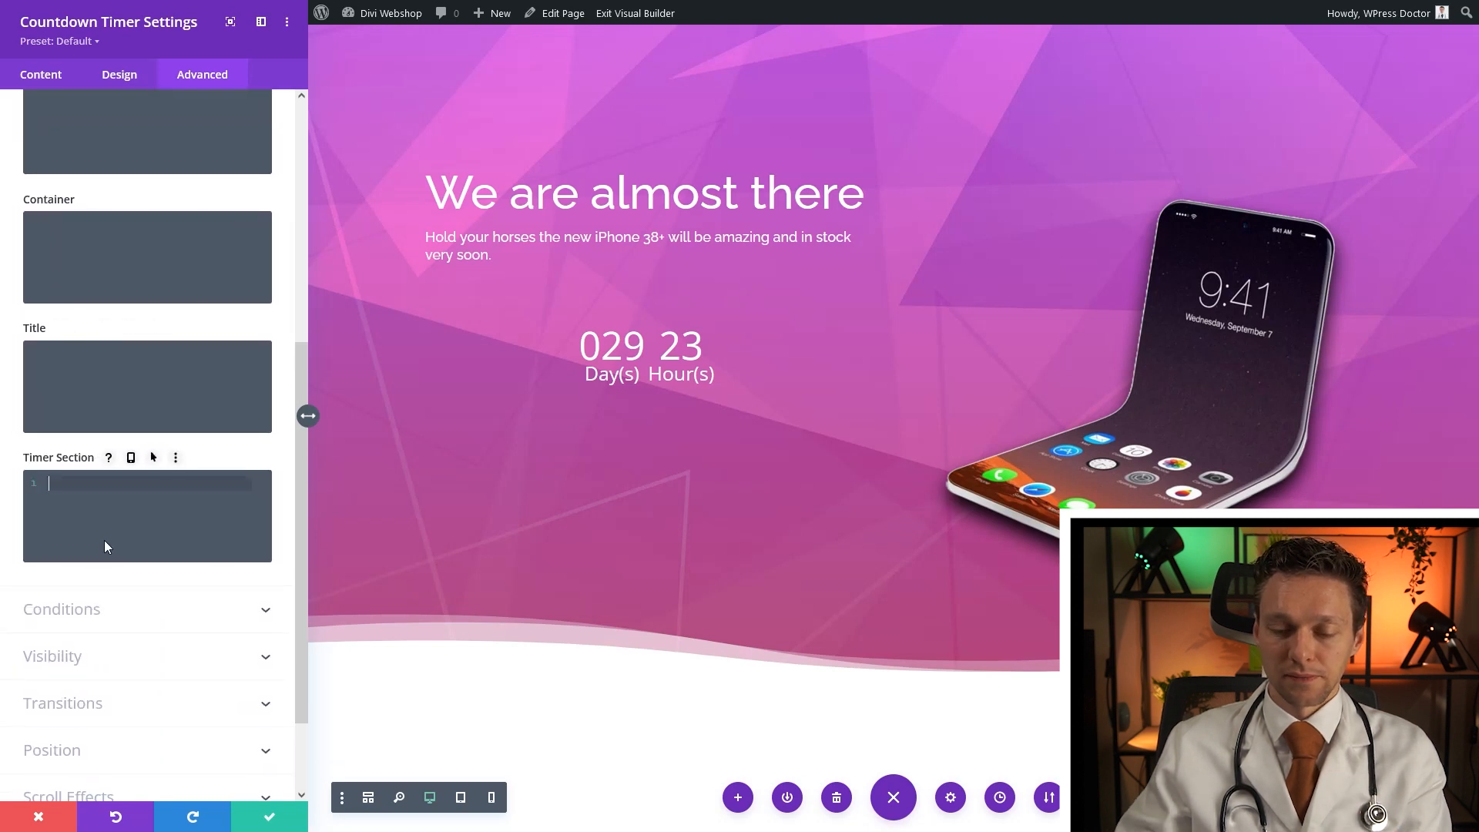
{"action": "type", "text": "margin-l"}
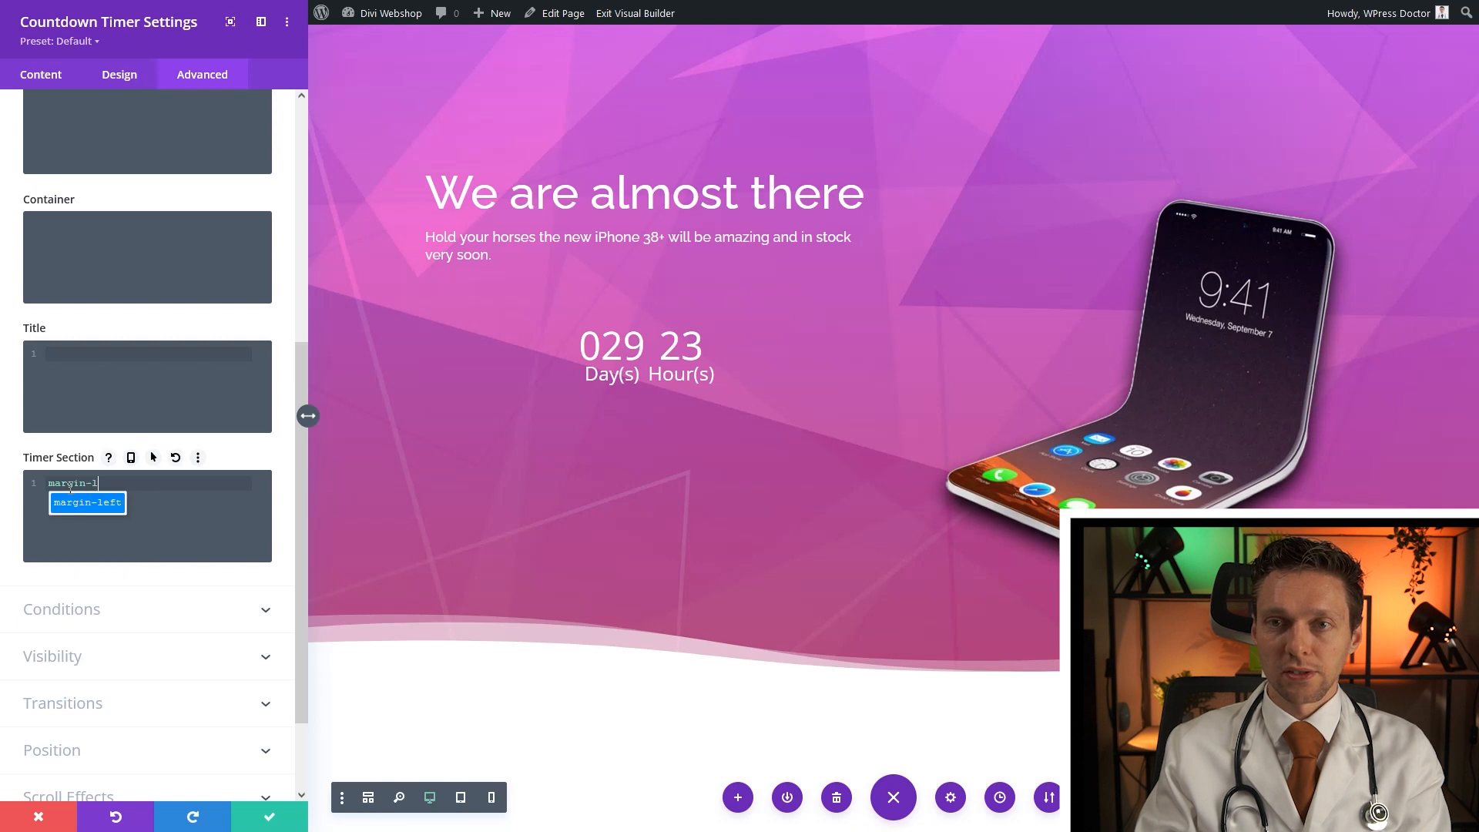
{"action": "key", "text": "Return"}
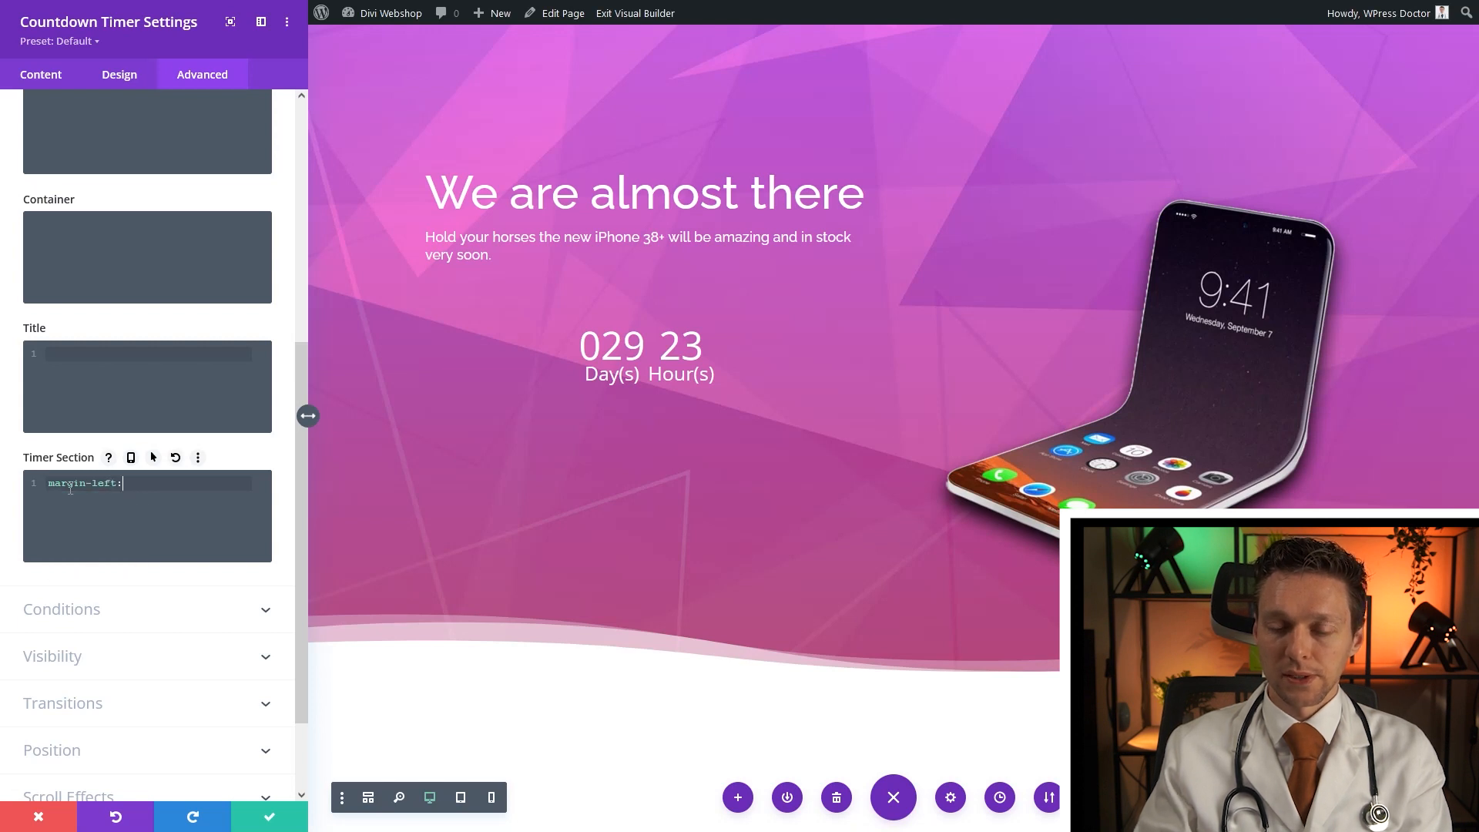
{"action": "type", "text": "100px;"}
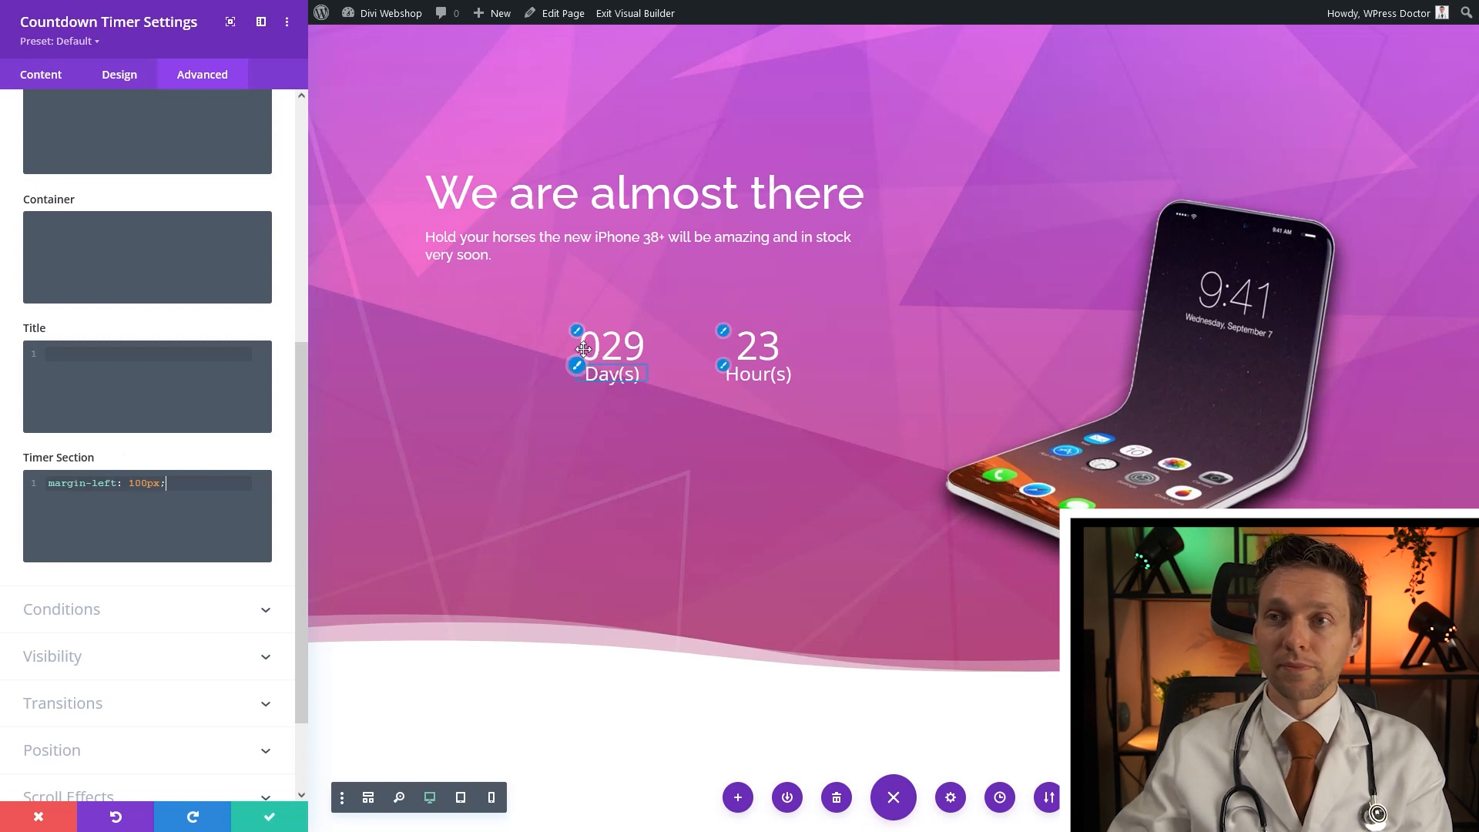
Give the countdown timer a -200px left margin
{"action": "left_click", "coordinate": [126, 80]}
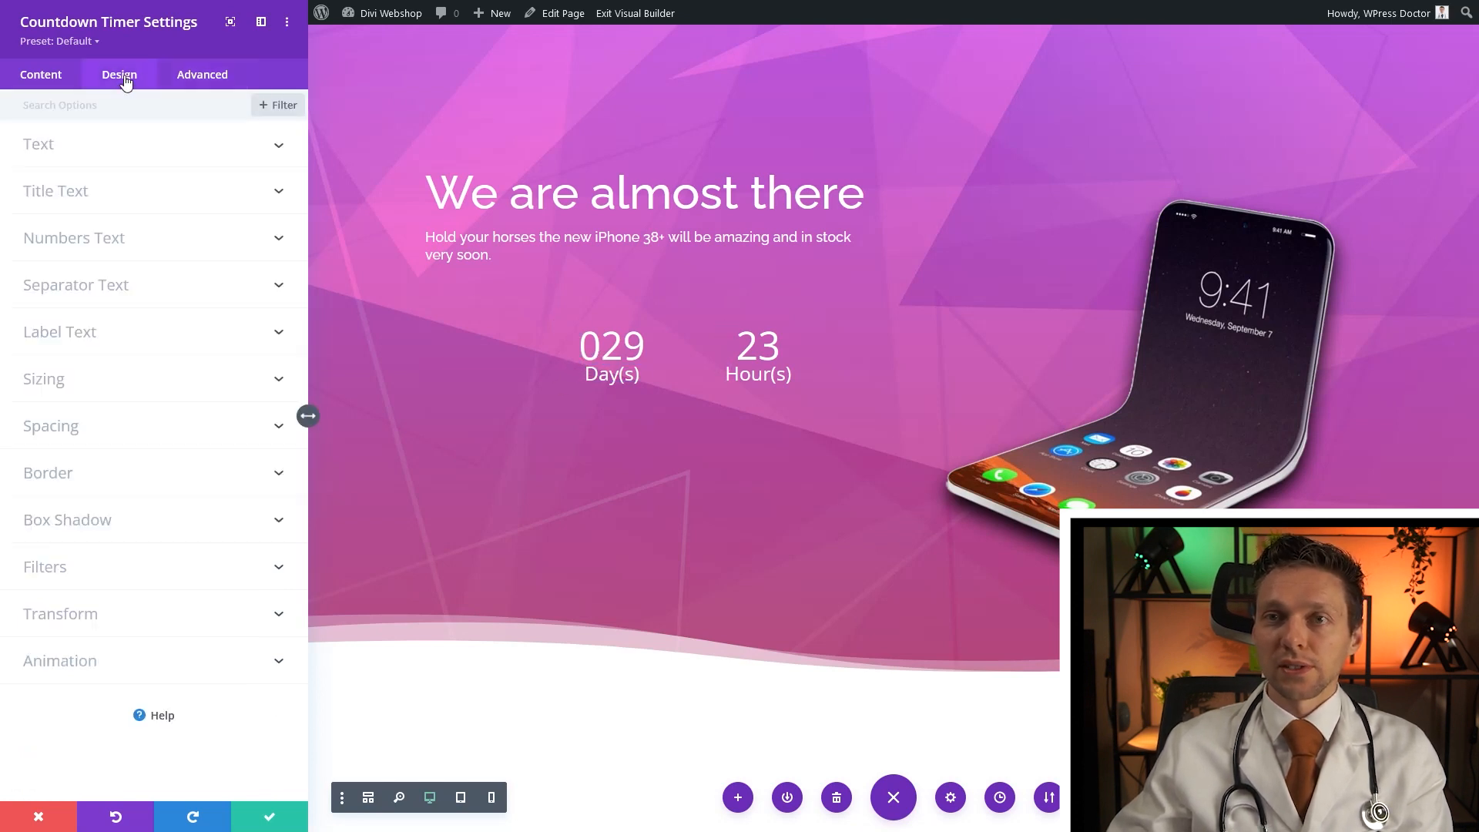
{"action": "left_click", "coordinate": [75, 428]}
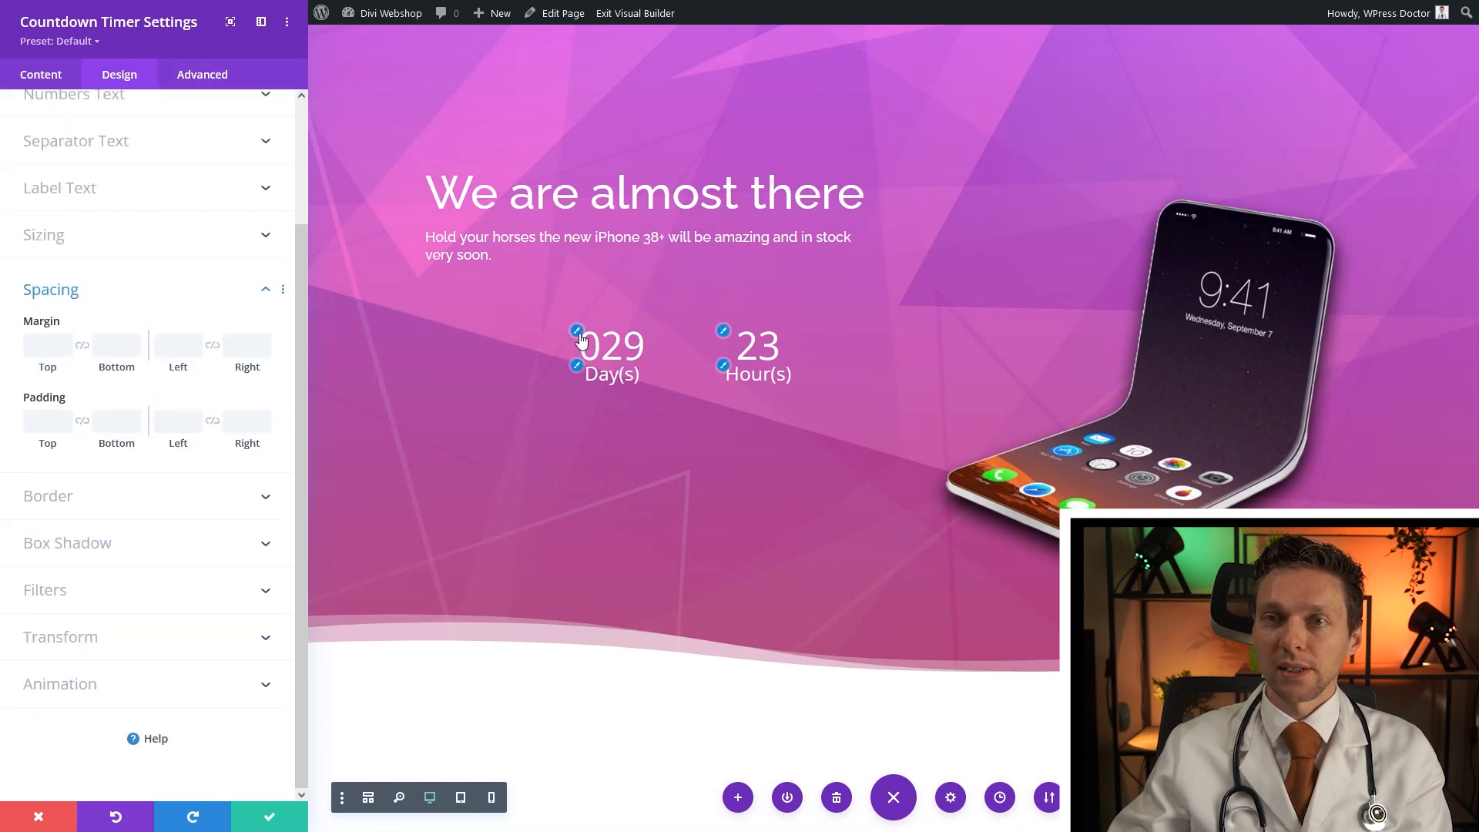
{"action": "left_click", "coordinate": [66, 75]}
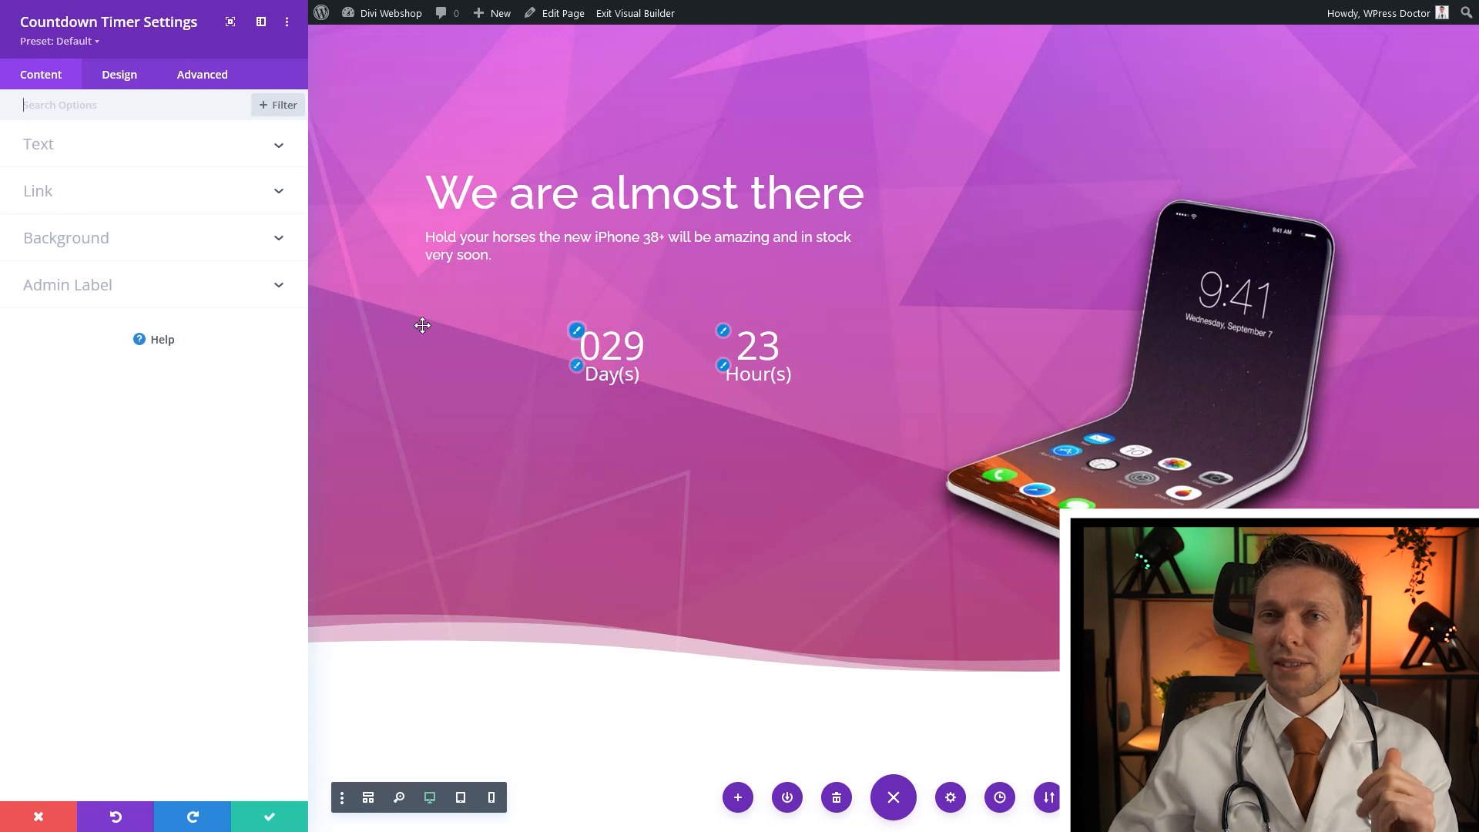
{"action": "left_click", "coordinate": [123, 77]}
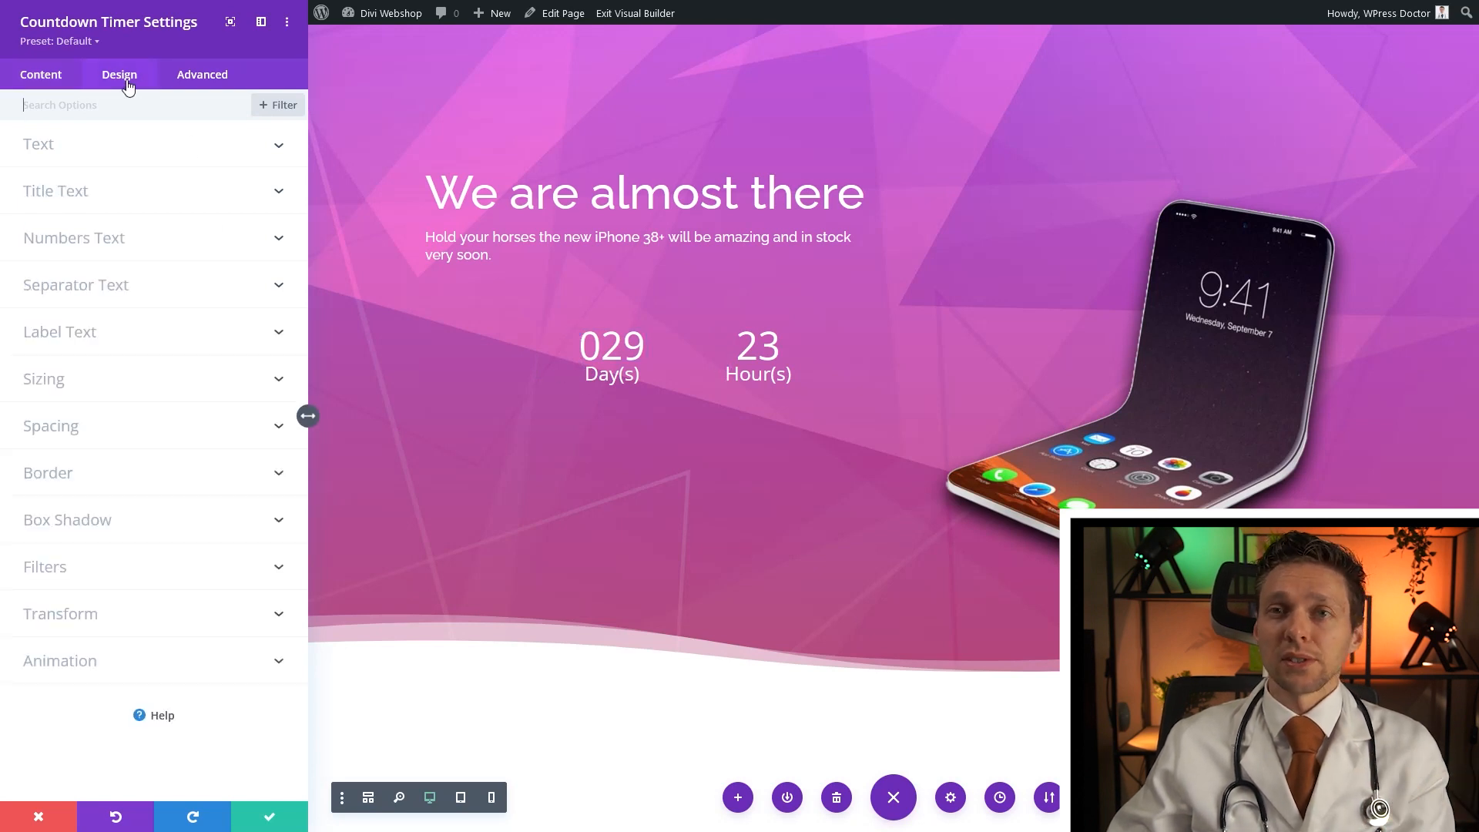
{"action": "left_click", "coordinate": [56, 428]}
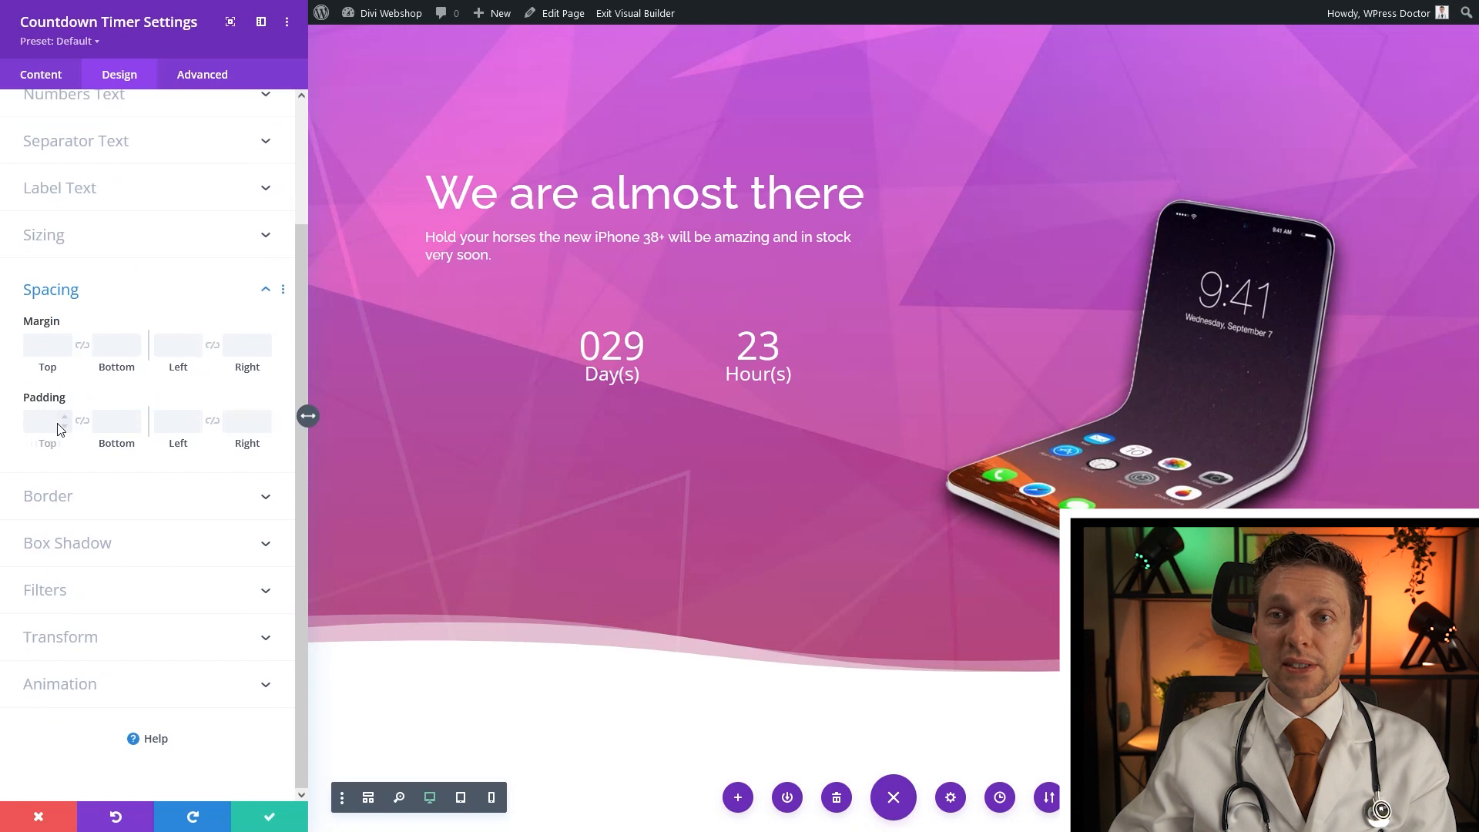
{"action": "left_click", "coordinate": [170, 344]}
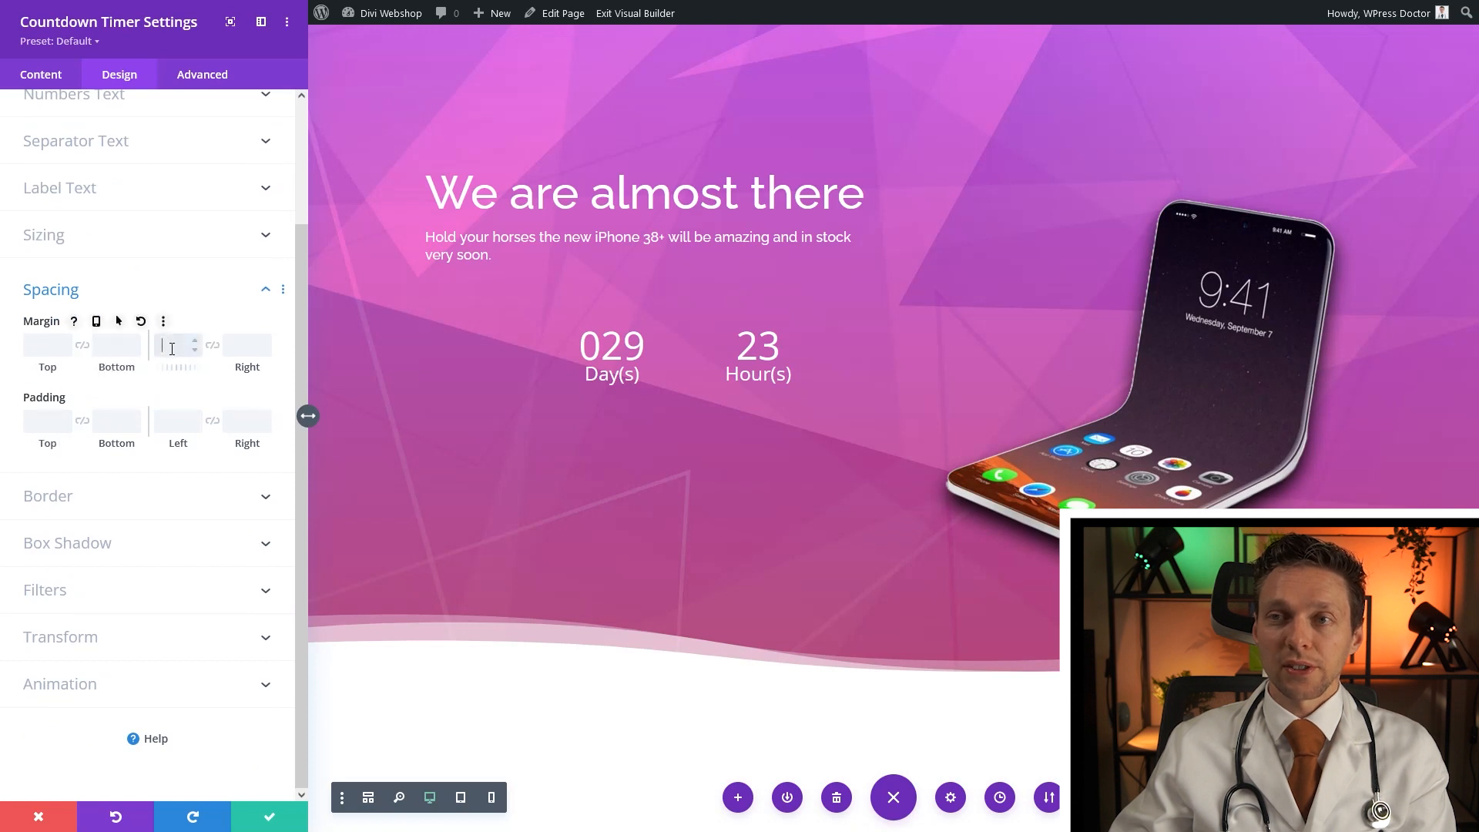
{"action": "type", "text": "-200"}
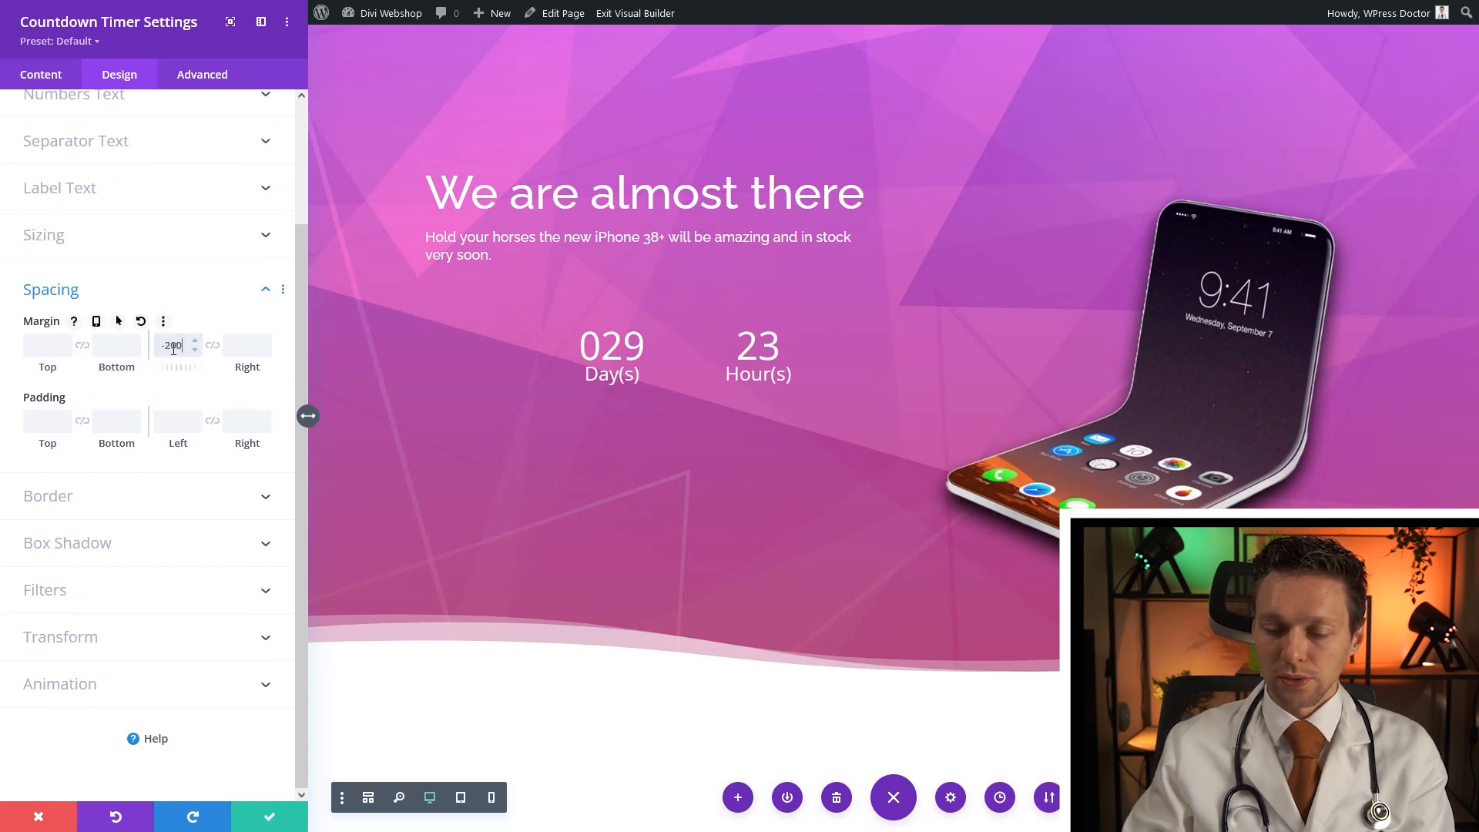
{"action": "type", "text": "px"}
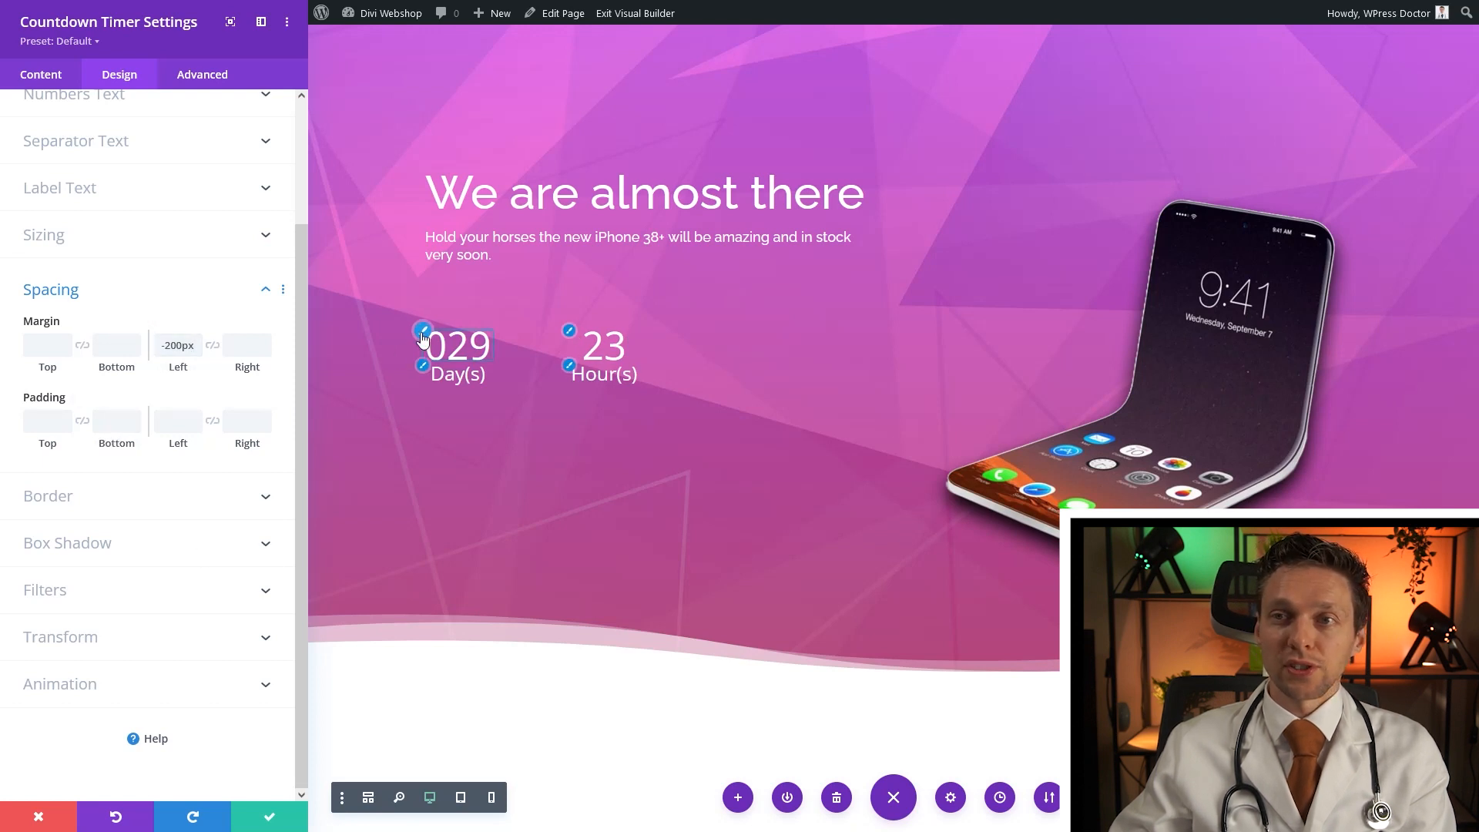
Style the countdown numbers in Roboto at 80px with a drop shadow and save
{"action": "left_click", "coordinate": [422, 336]}
{"action": "left_click", "coordinate": [112, 180]}
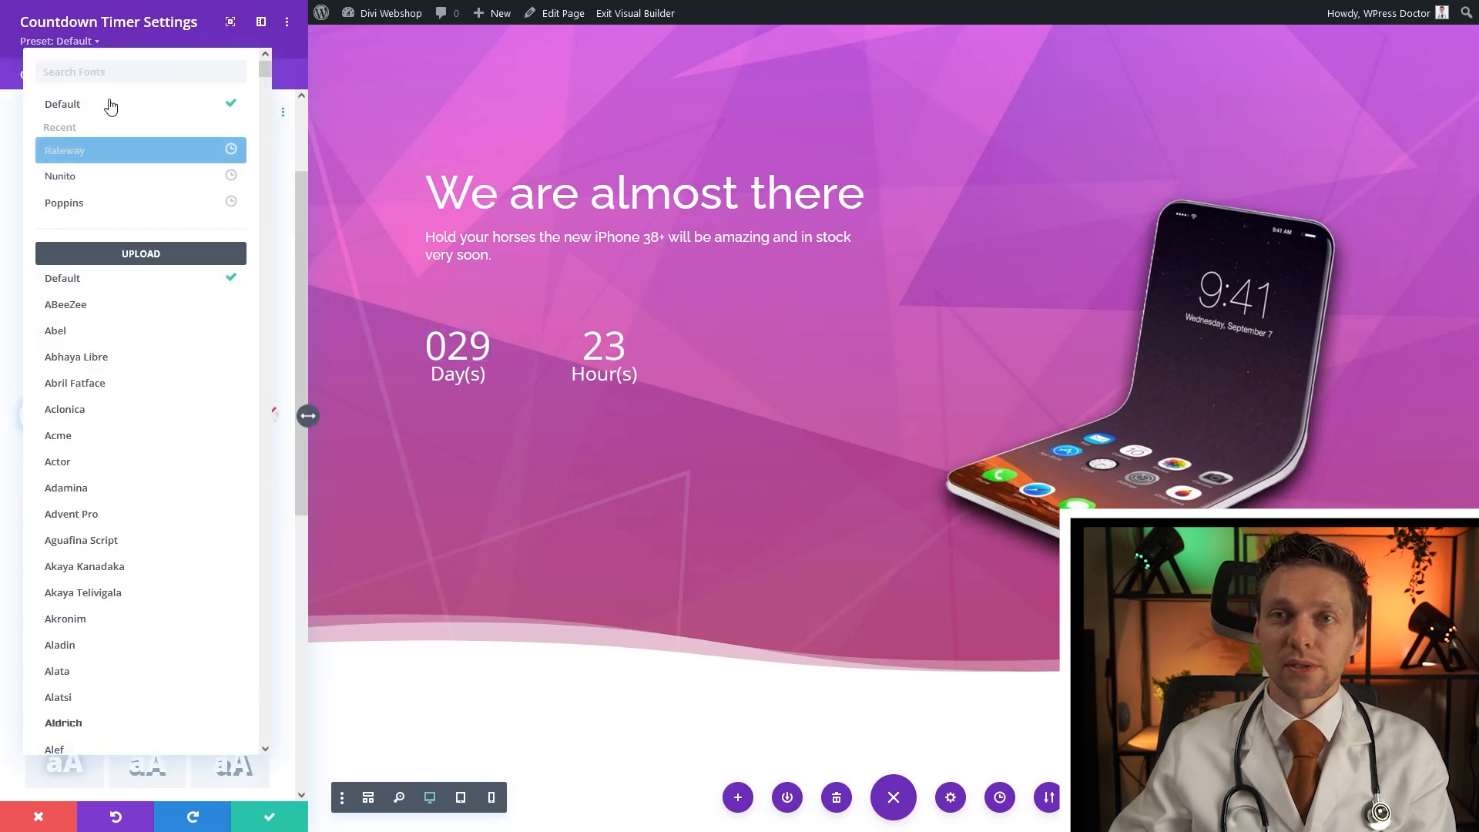
{"action": "type", "text": "roboto"}
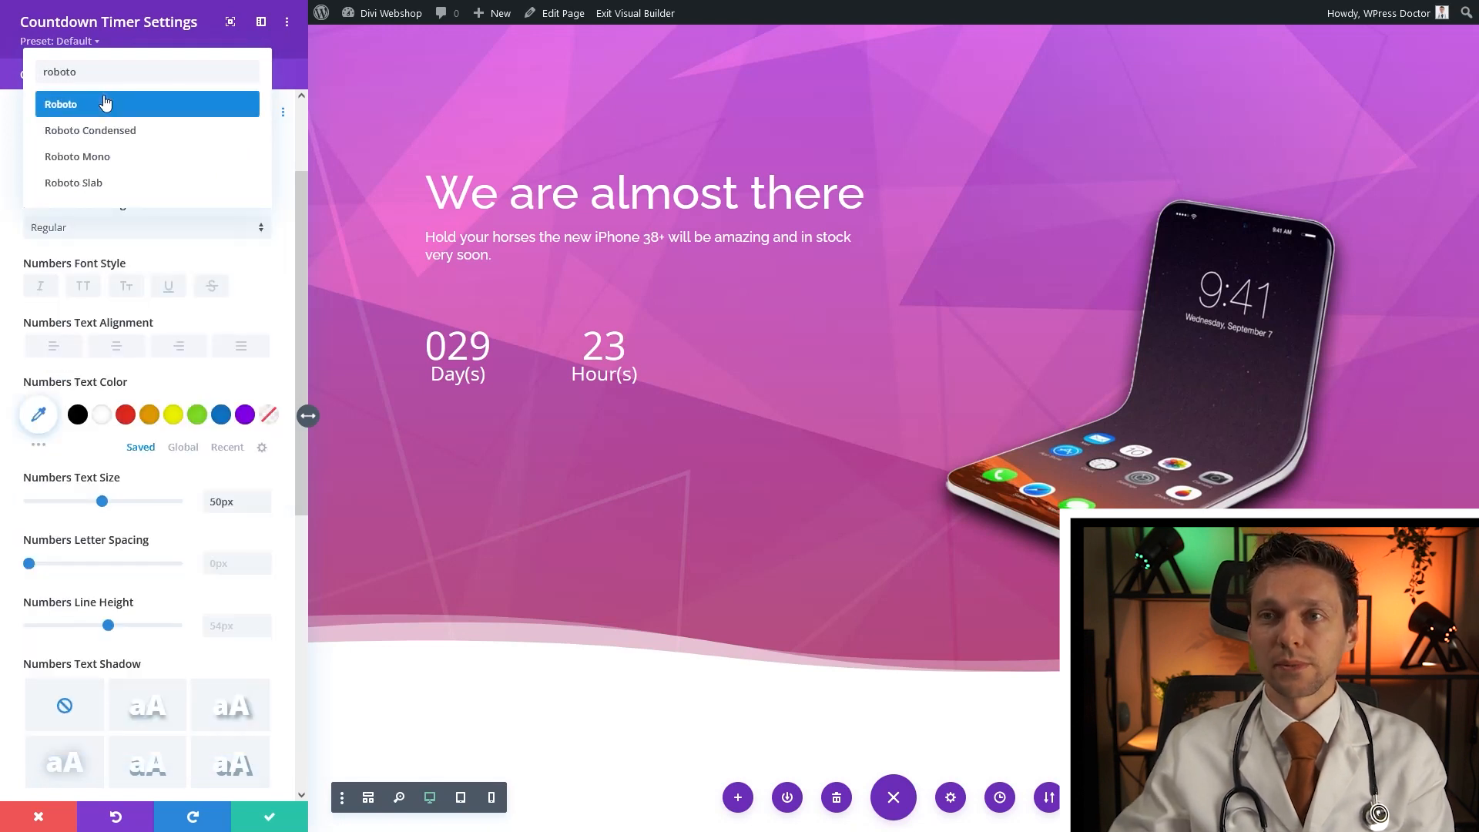
{"action": "left_click", "coordinate": [105, 103]}
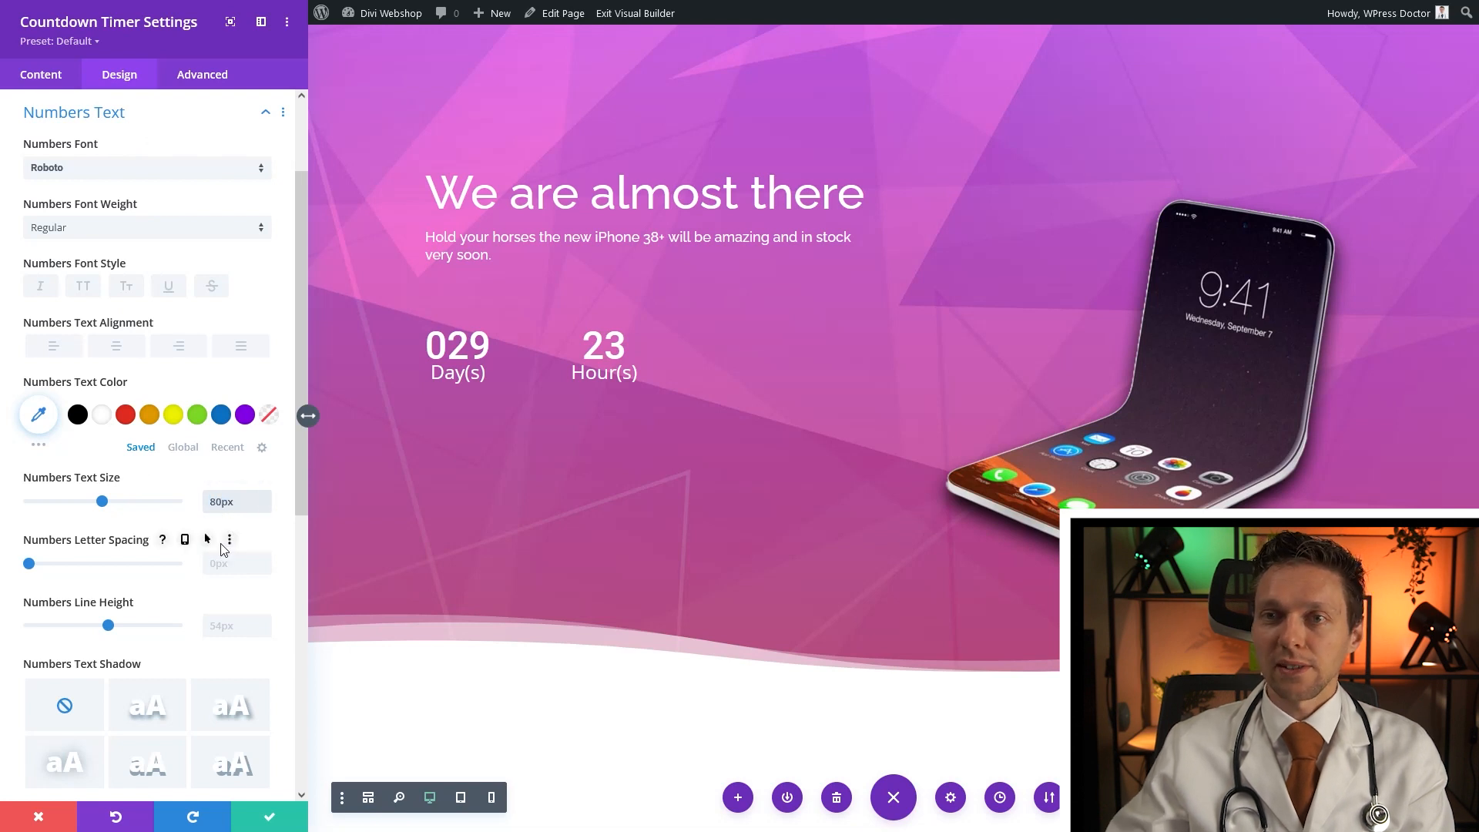
{"action": "type", "text": "8"}
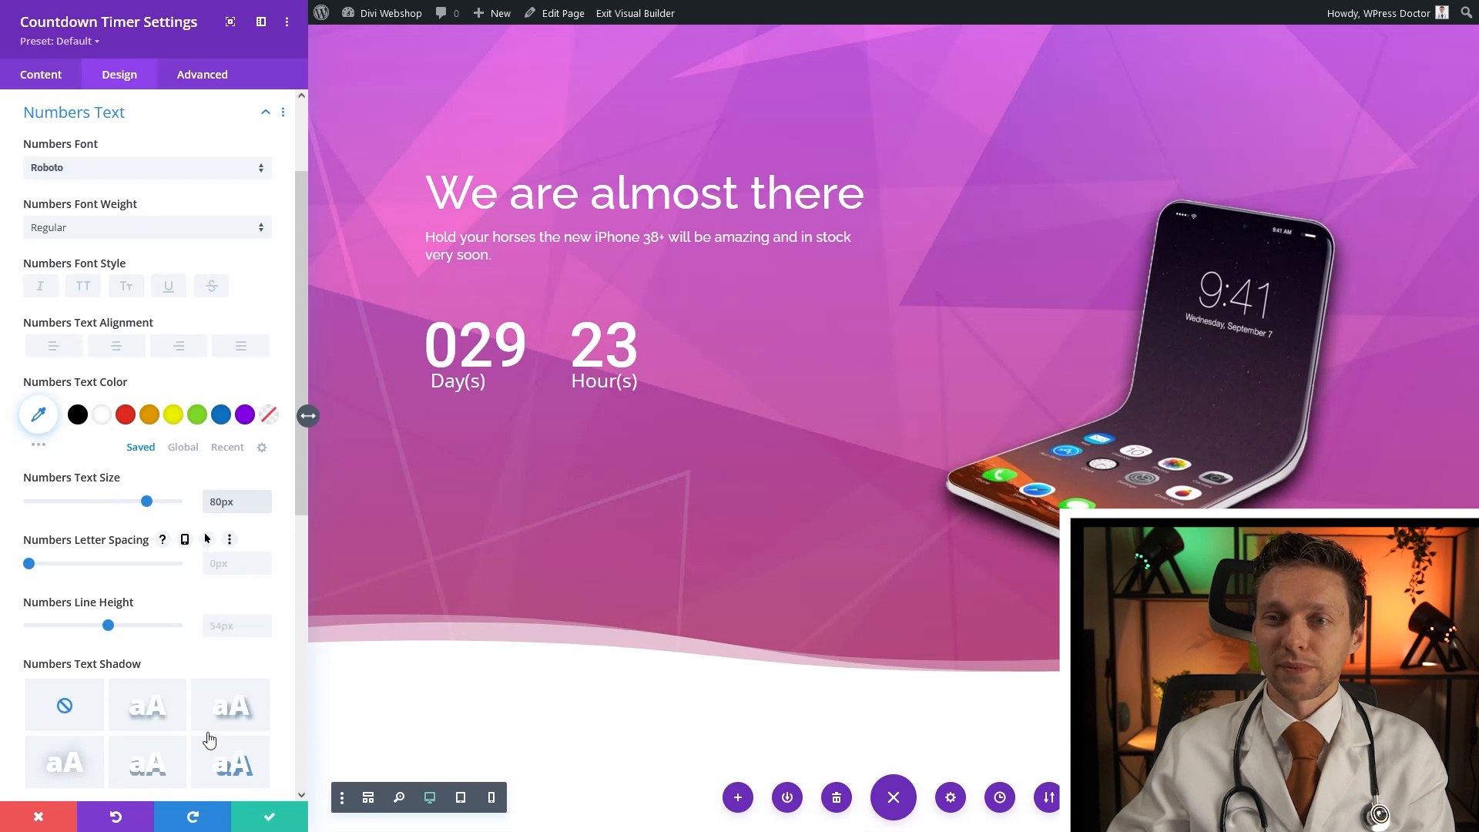
{"action": "left_click", "coordinate": [157, 716]}
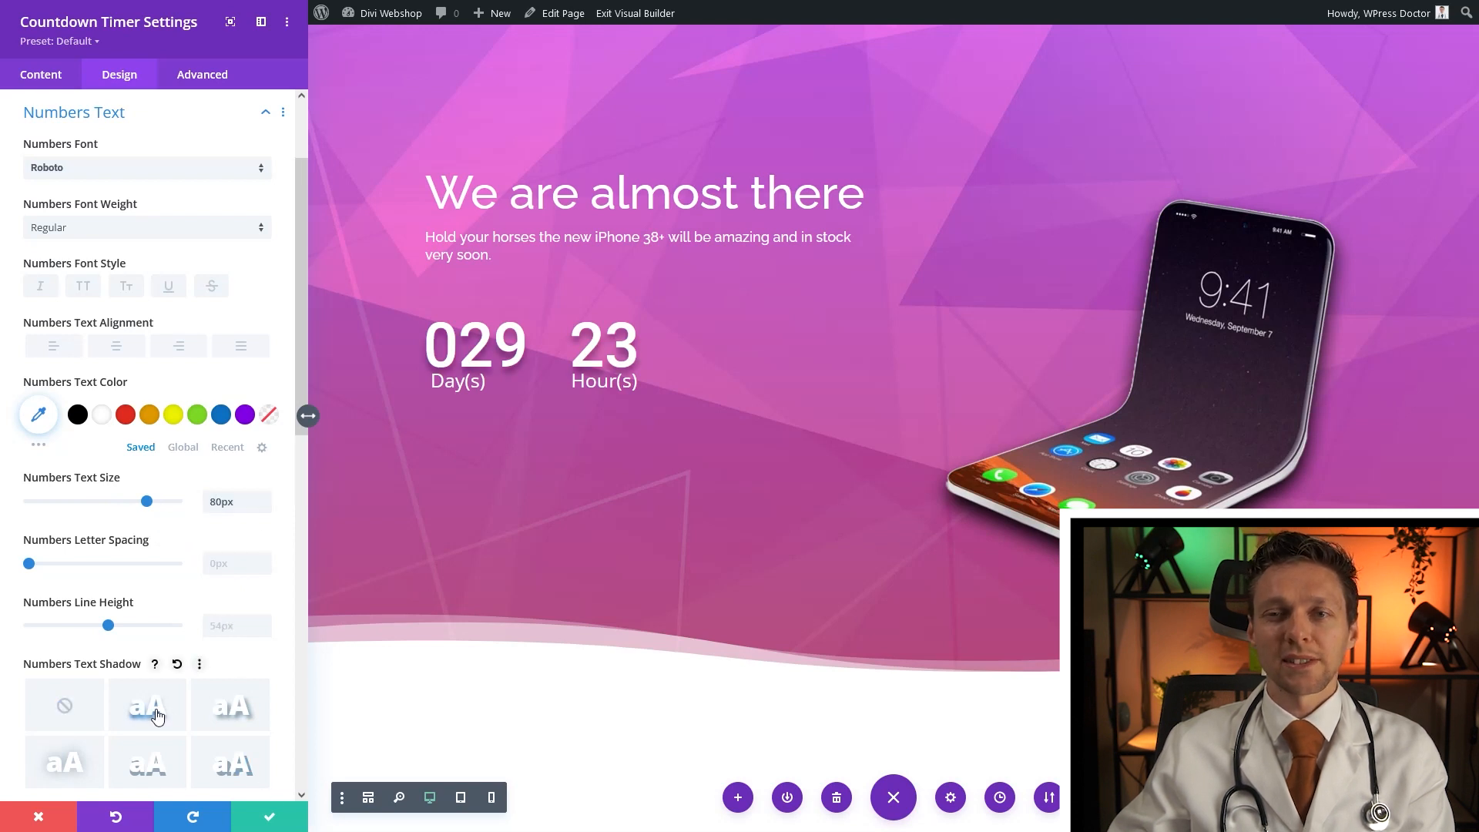
{"action": "left_click", "coordinate": [270, 821]}
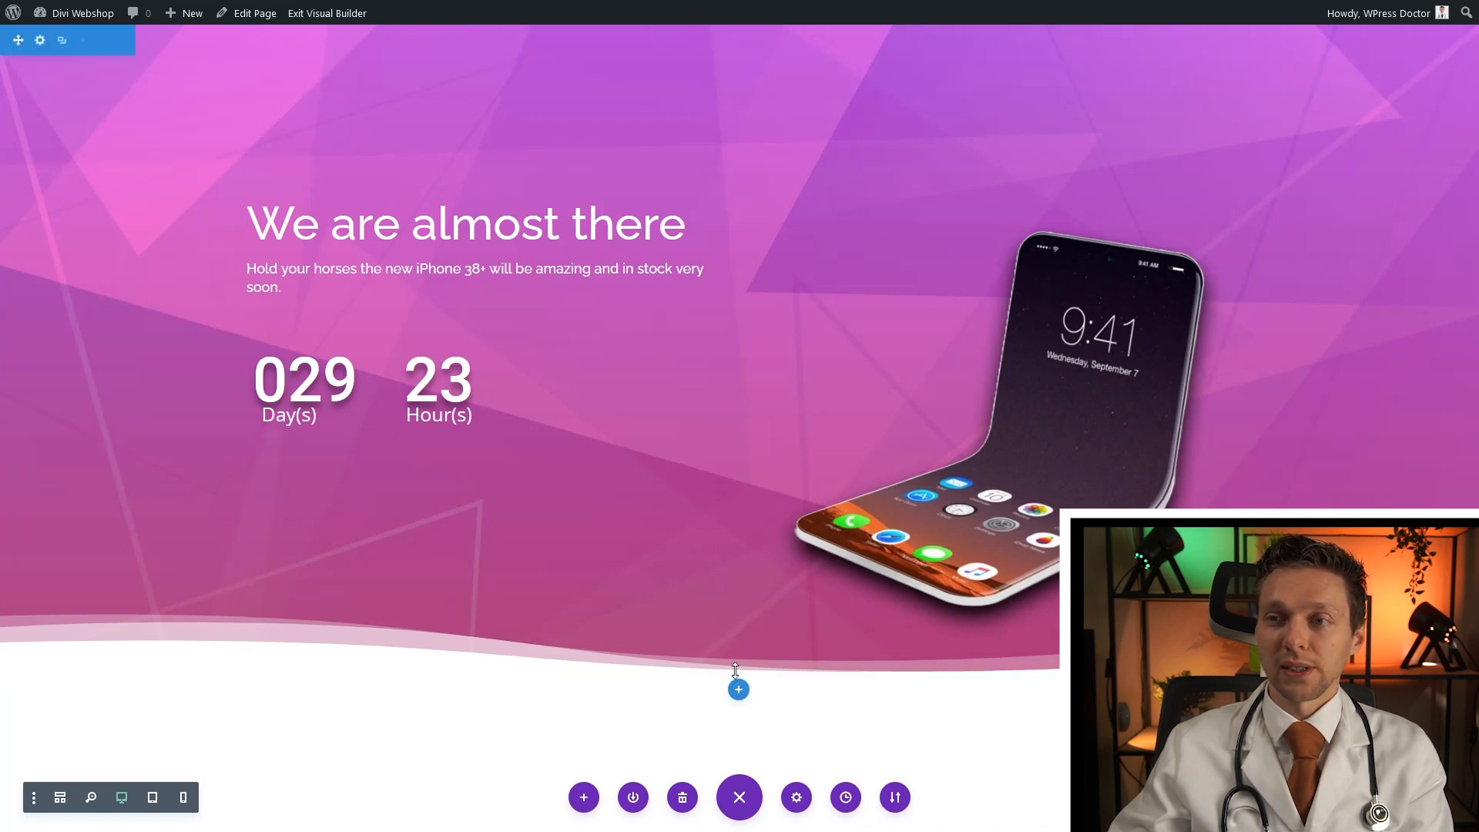
{"action": "left_click", "coordinate": [738, 688]}
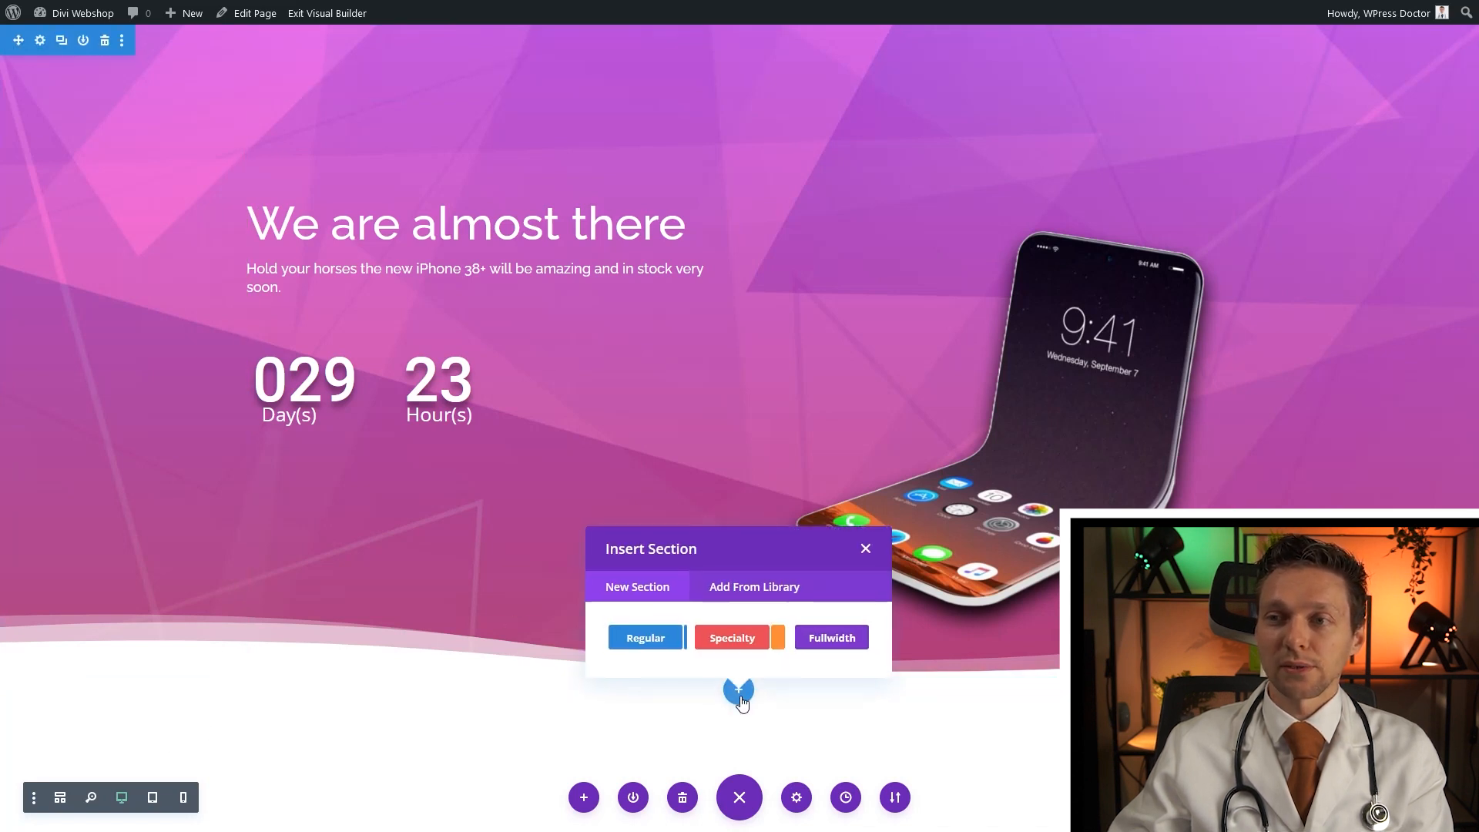
Insert a regular section with an empty single-column row below the hero
{"action": "left_click", "coordinate": [646, 641]}
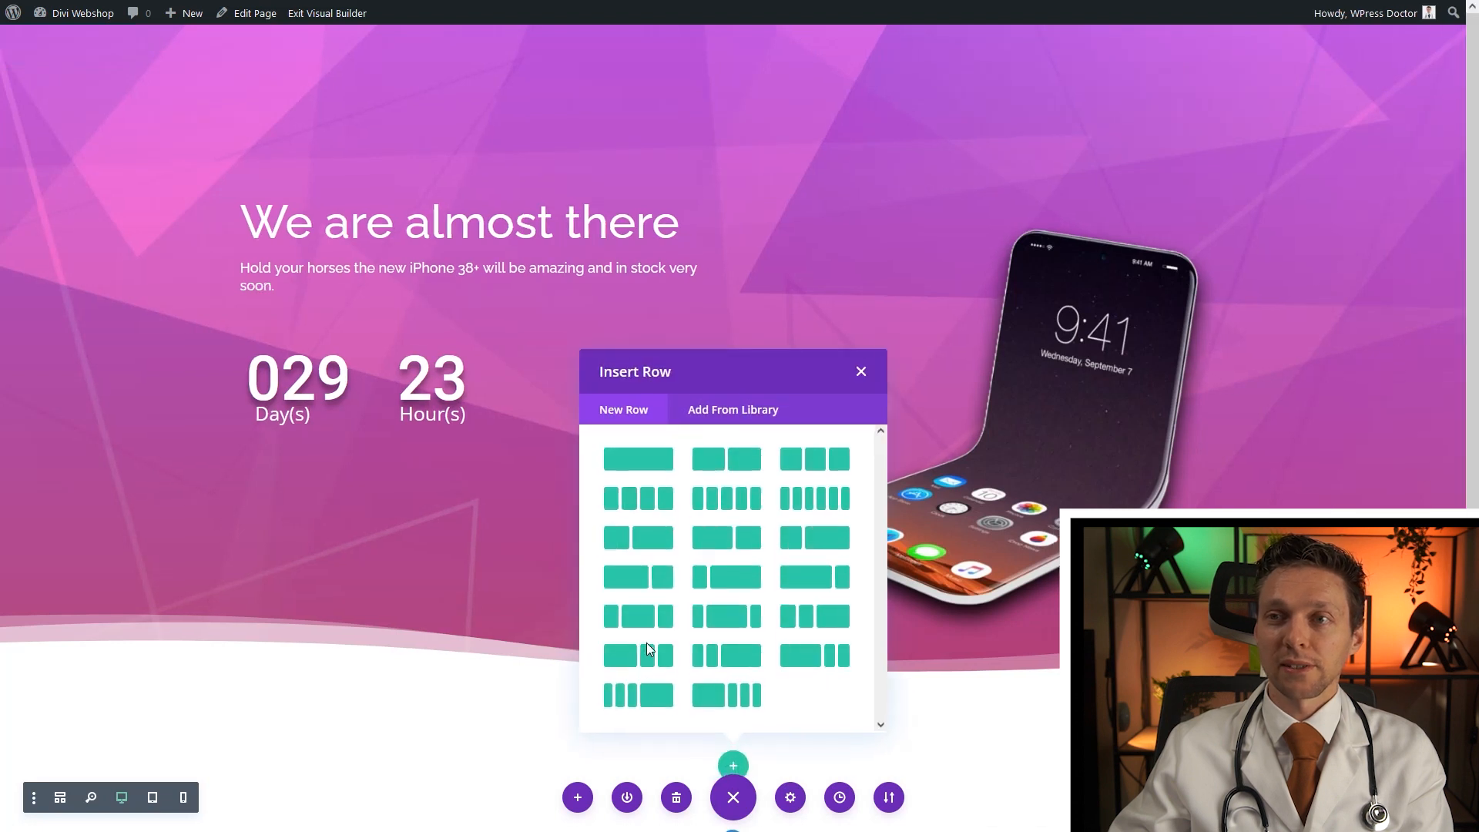
{"action": "left_click", "coordinate": [643, 468]}
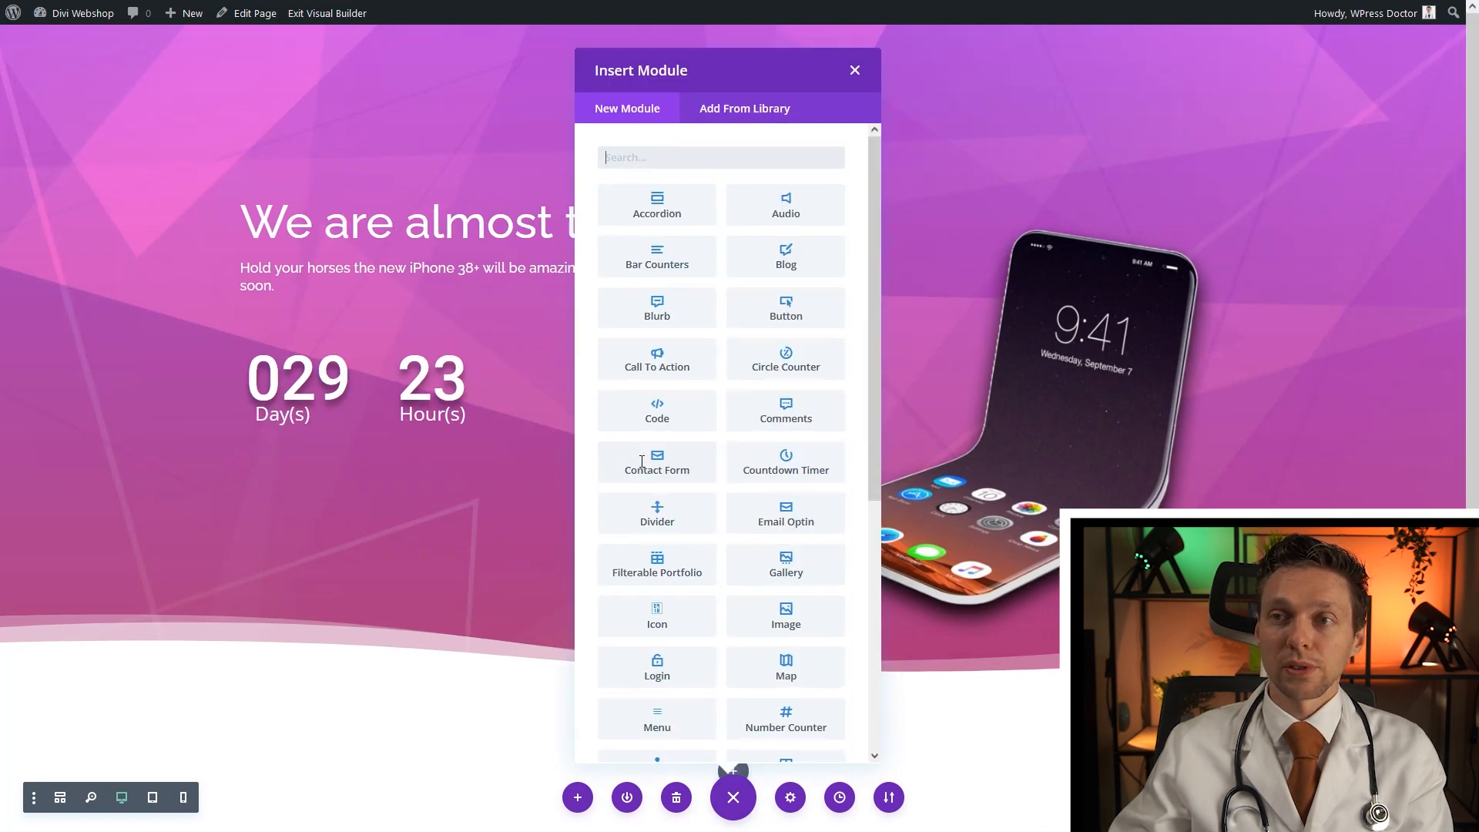
{"action": "left_click", "coordinate": [855, 71]}
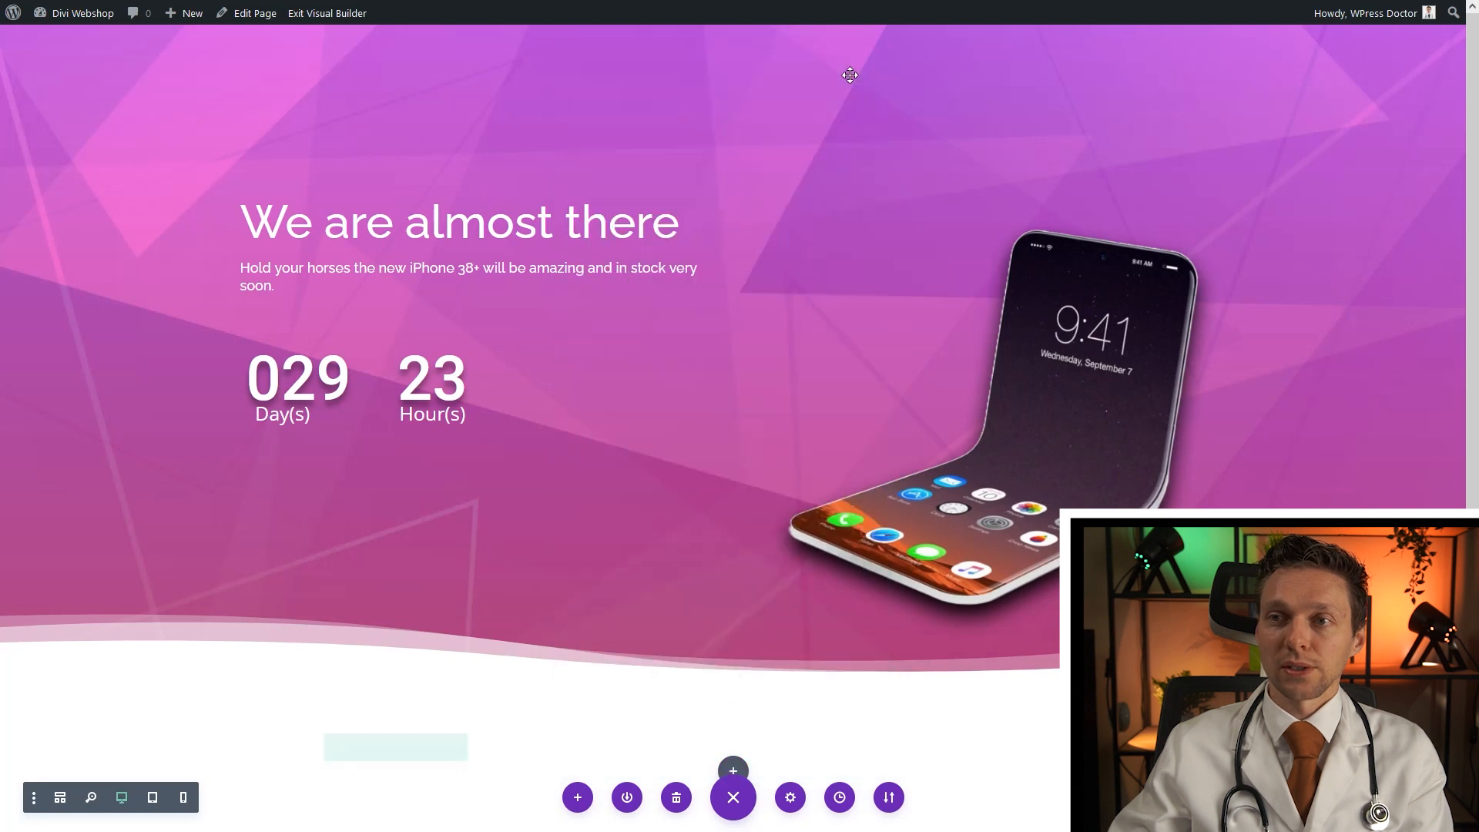
Set the new section's background image to Product-Placement-2.jpg
{"action": "scroll", "coordinate": [497, 454], "scroll_direction": "down", "scroll_amount": 1}
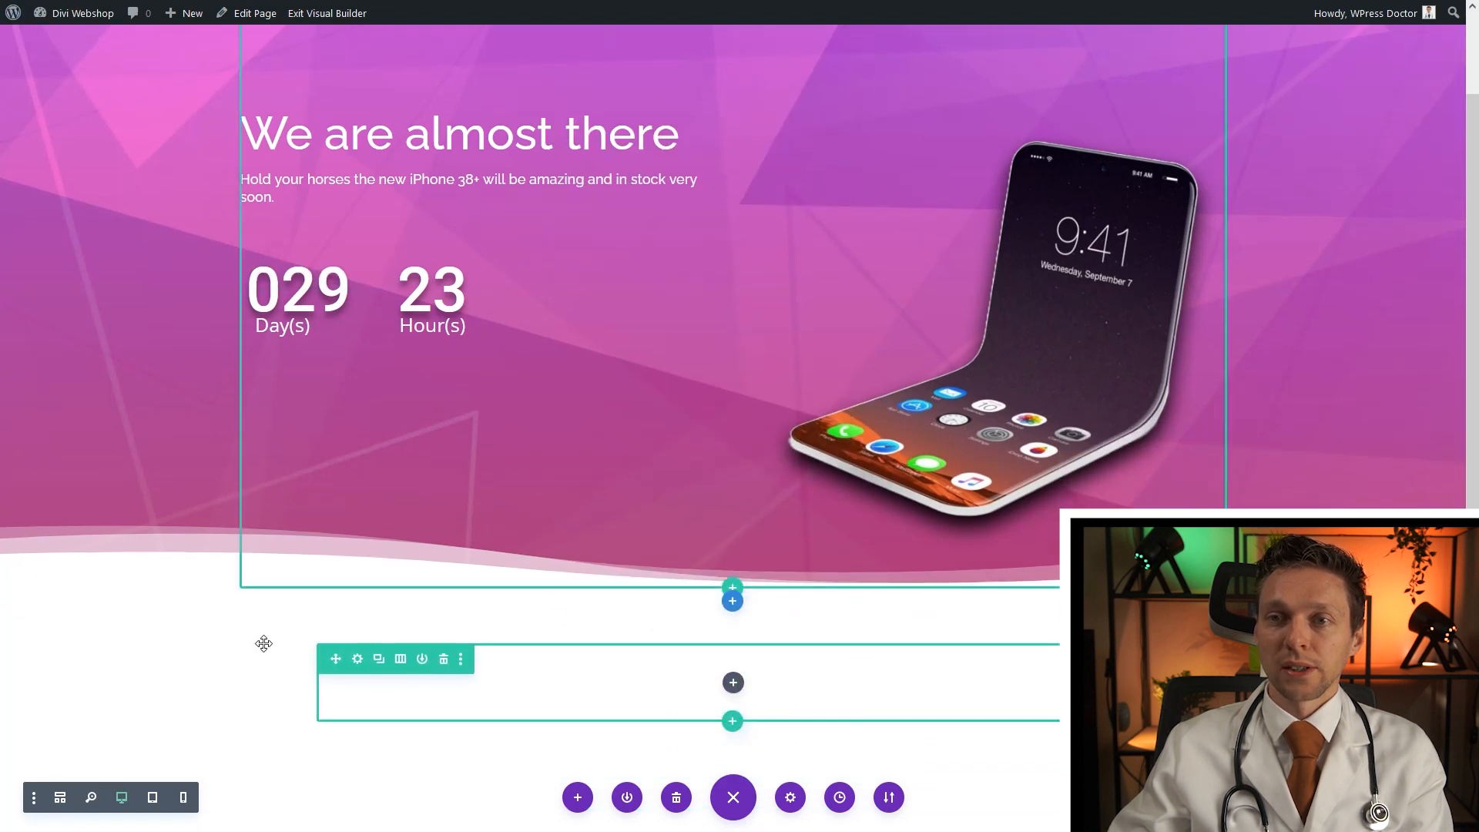
{"action": "left_click", "coordinate": [40, 619]}
{"action": "left_click", "coordinate": [109, 198]}
{"action": "left_click", "coordinate": [186, 261]}
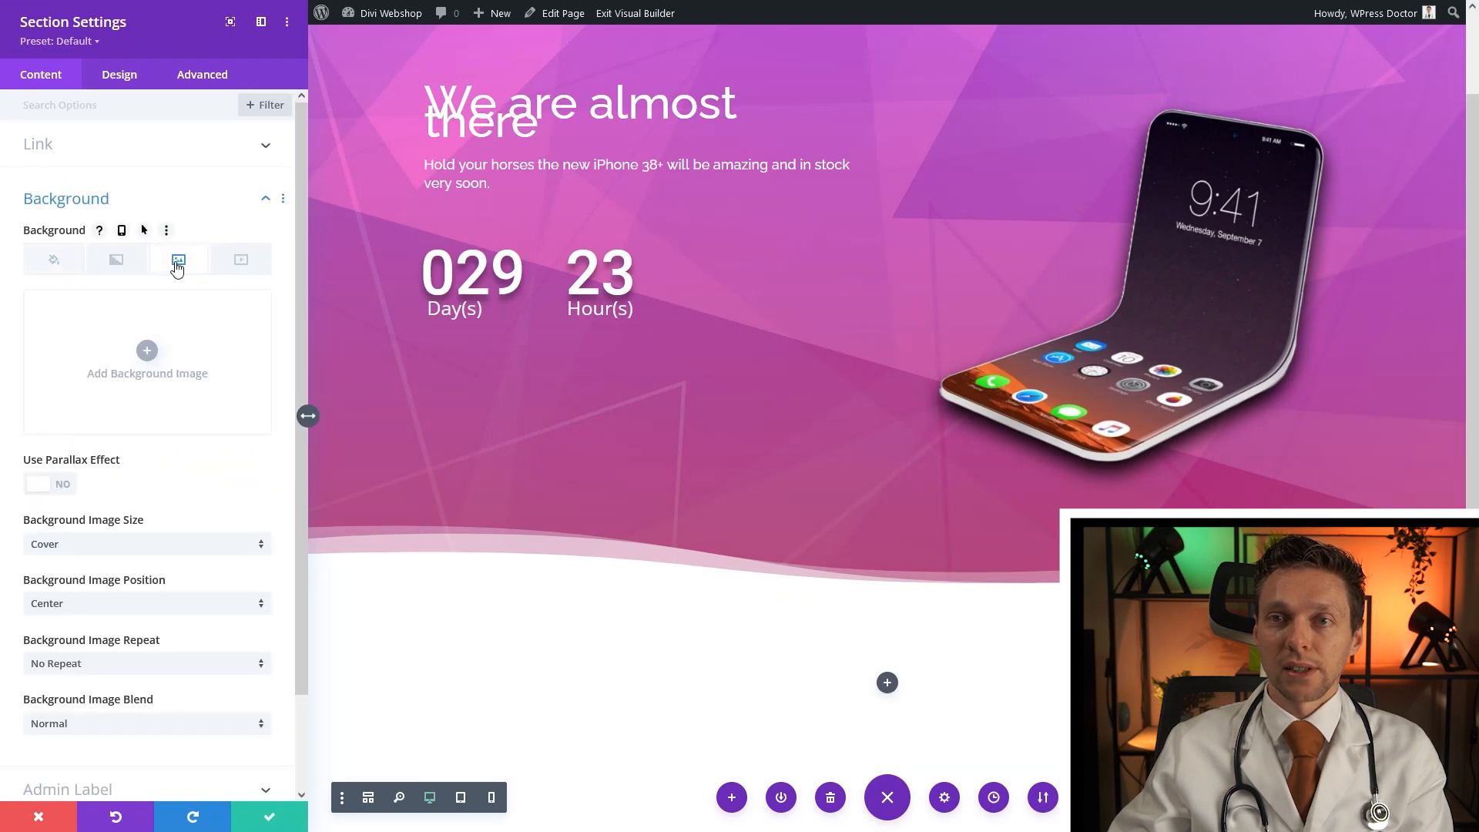
{"action": "left_click", "coordinate": [145, 352]}
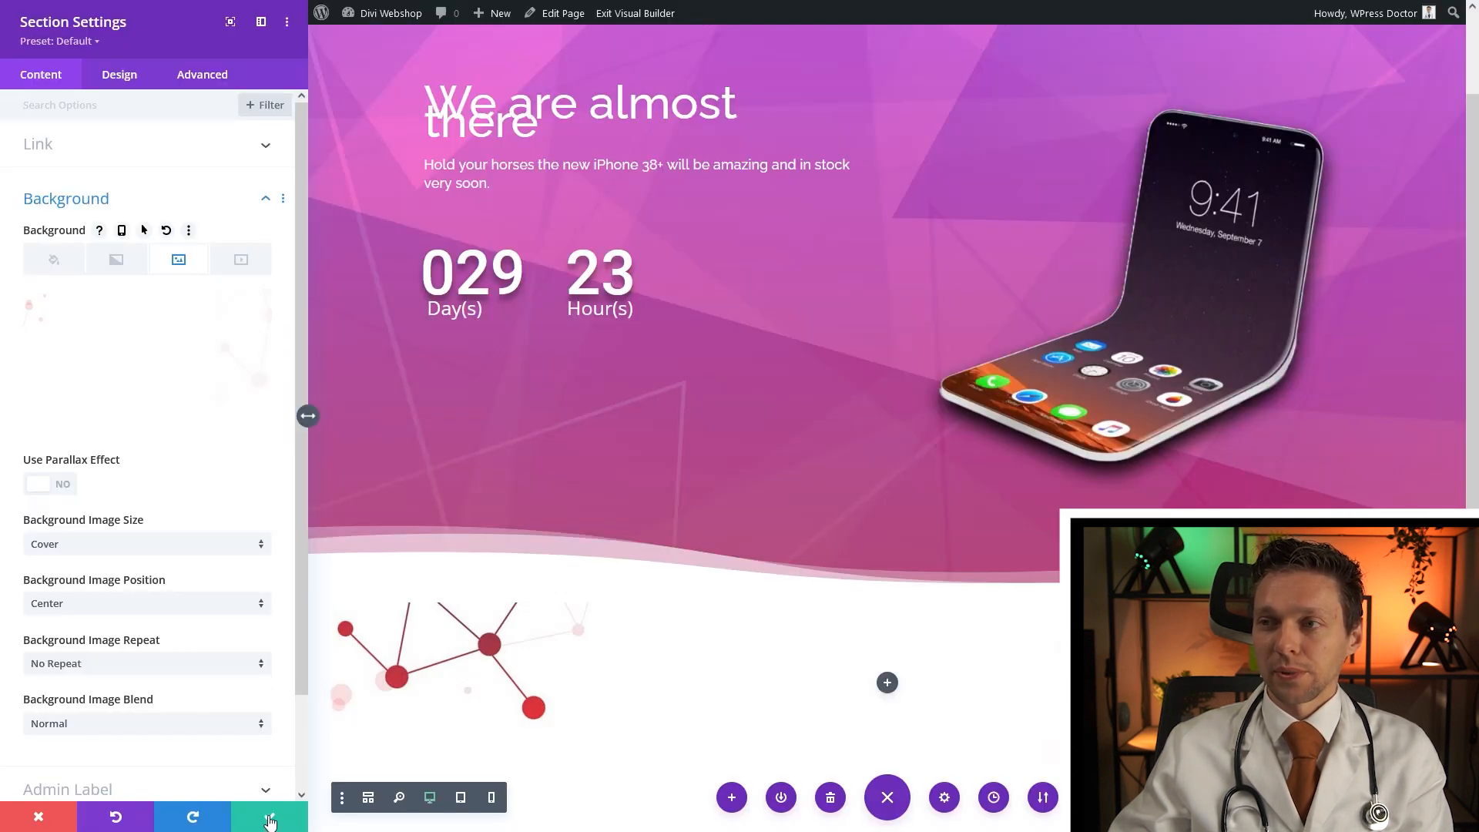
{"action": "left_click", "coordinate": [269, 817]}
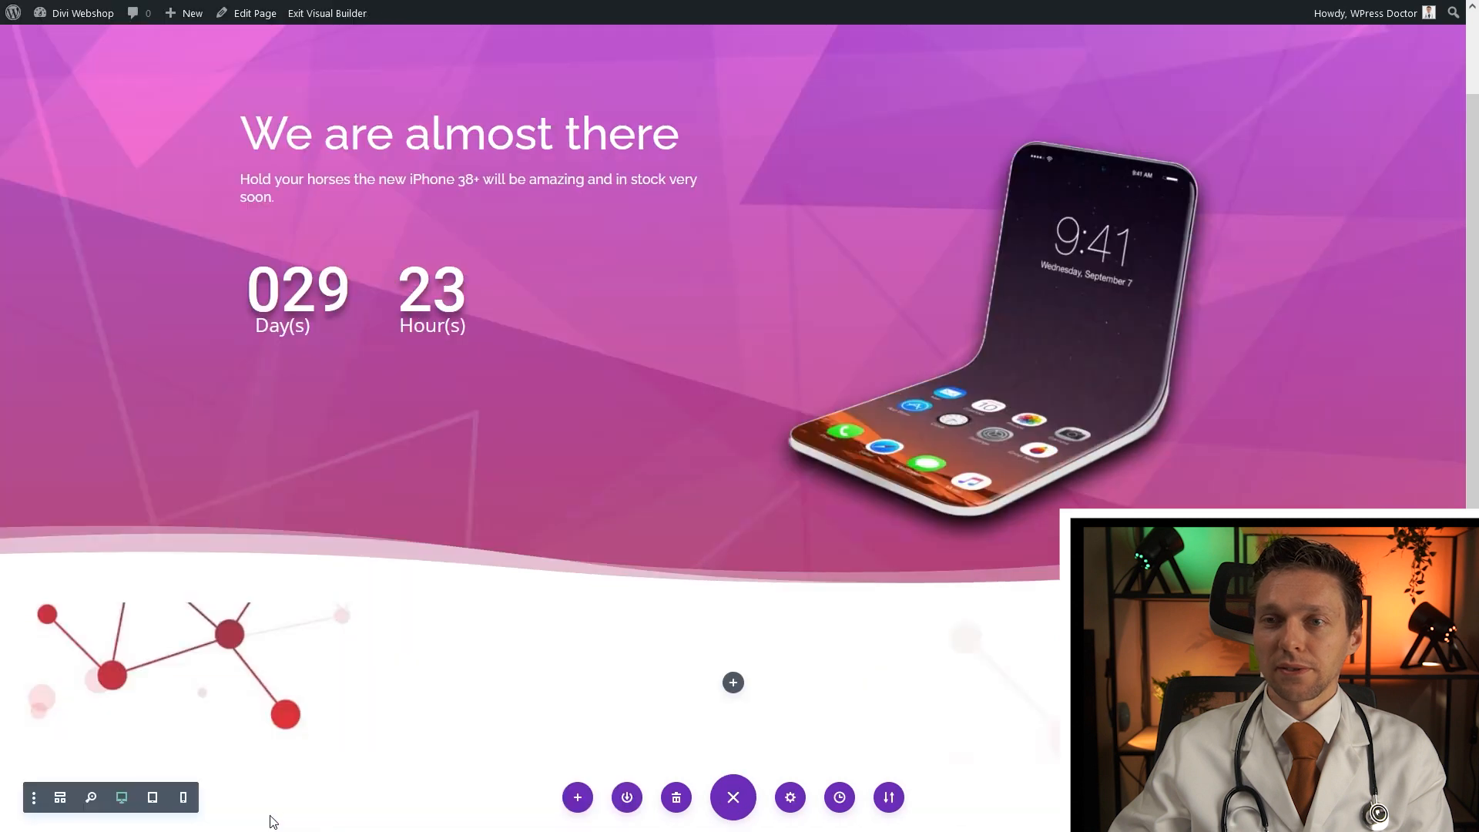
Insert a Text module into the empty row and set an initial 18px text size
{"action": "left_click", "coordinate": [733, 683]}
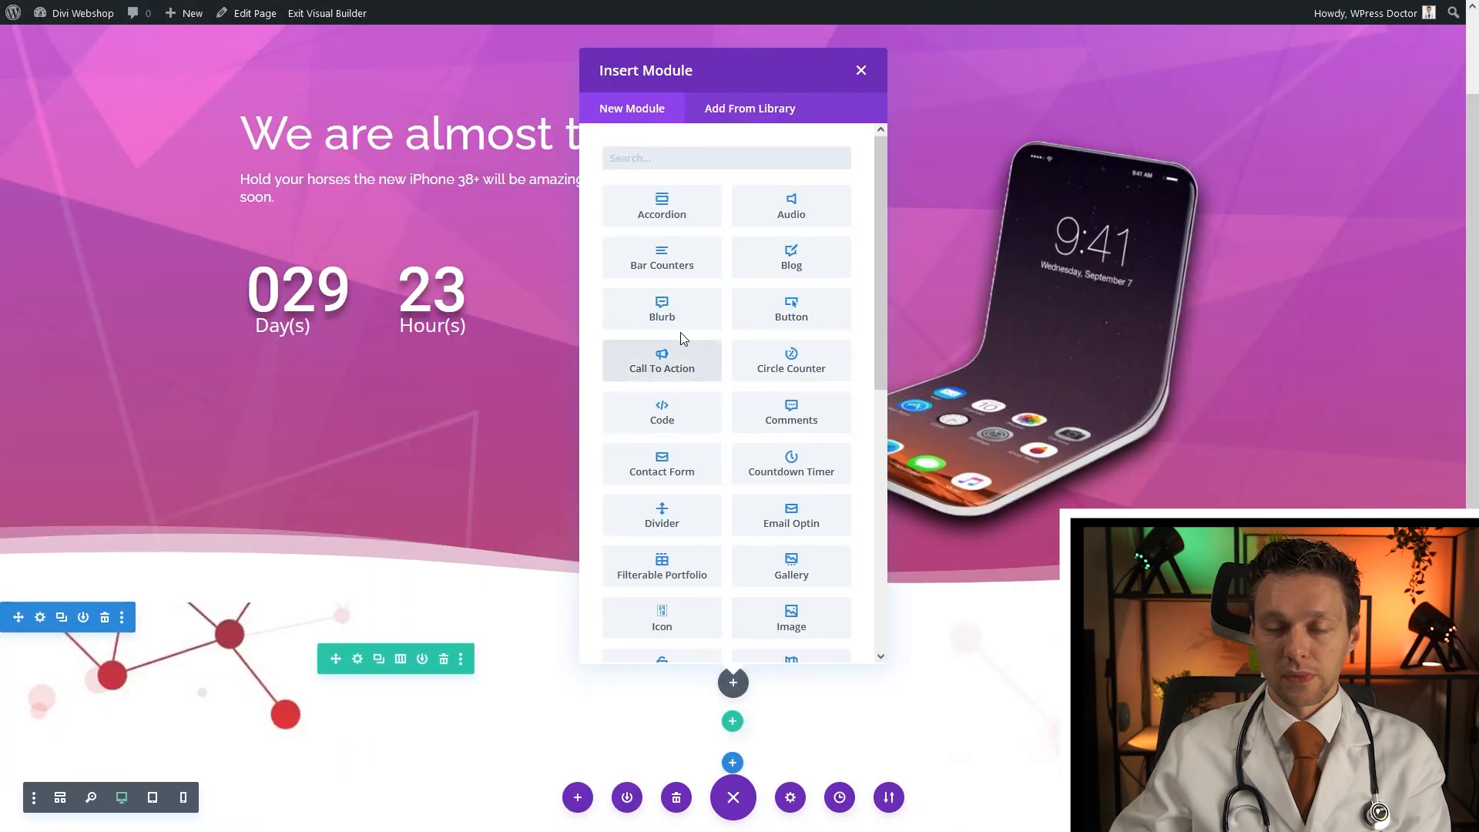
{"action": "type", "text": "text"}
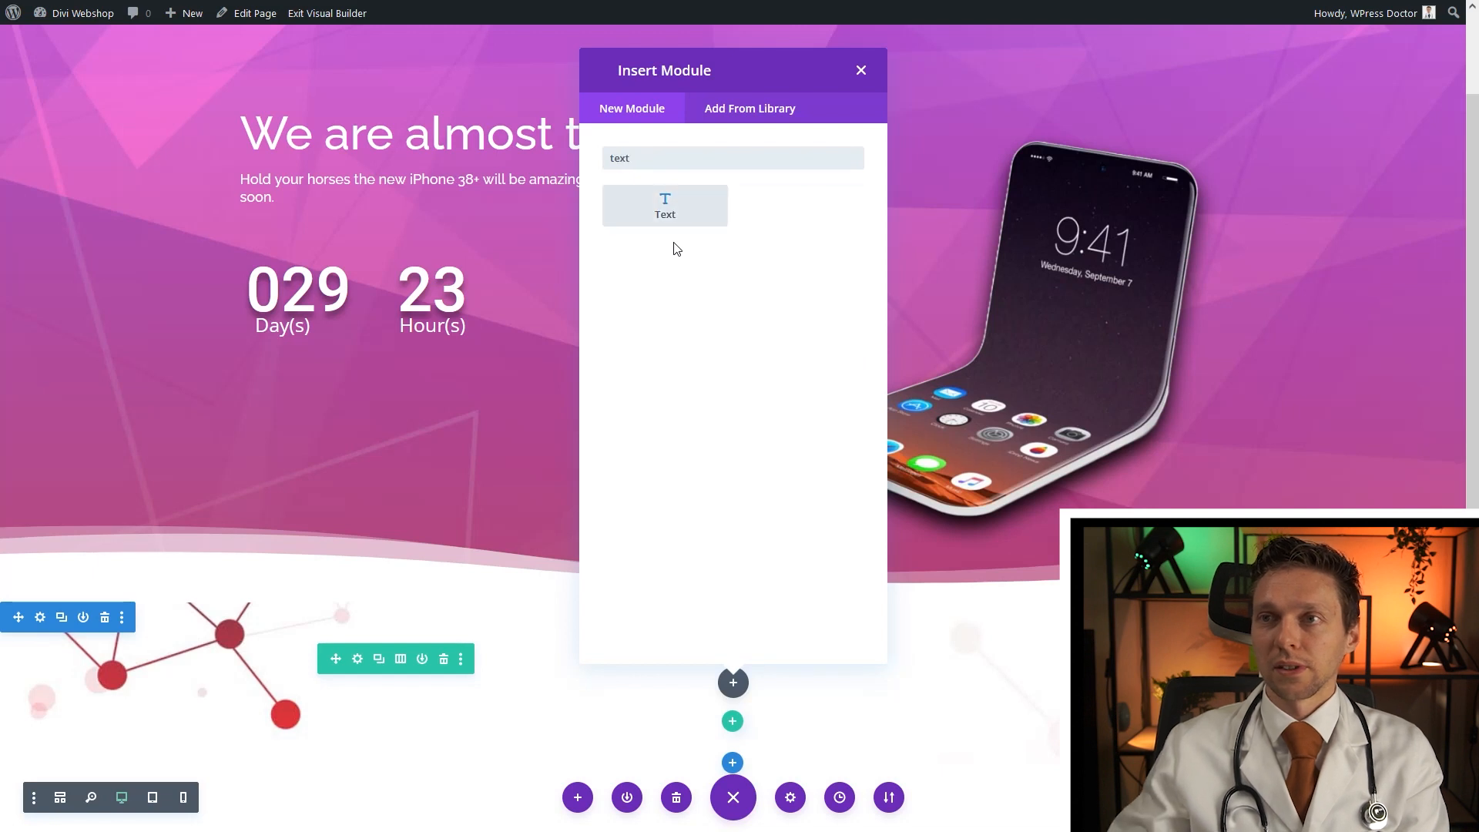
{"action": "left_click", "coordinate": [672, 221]}
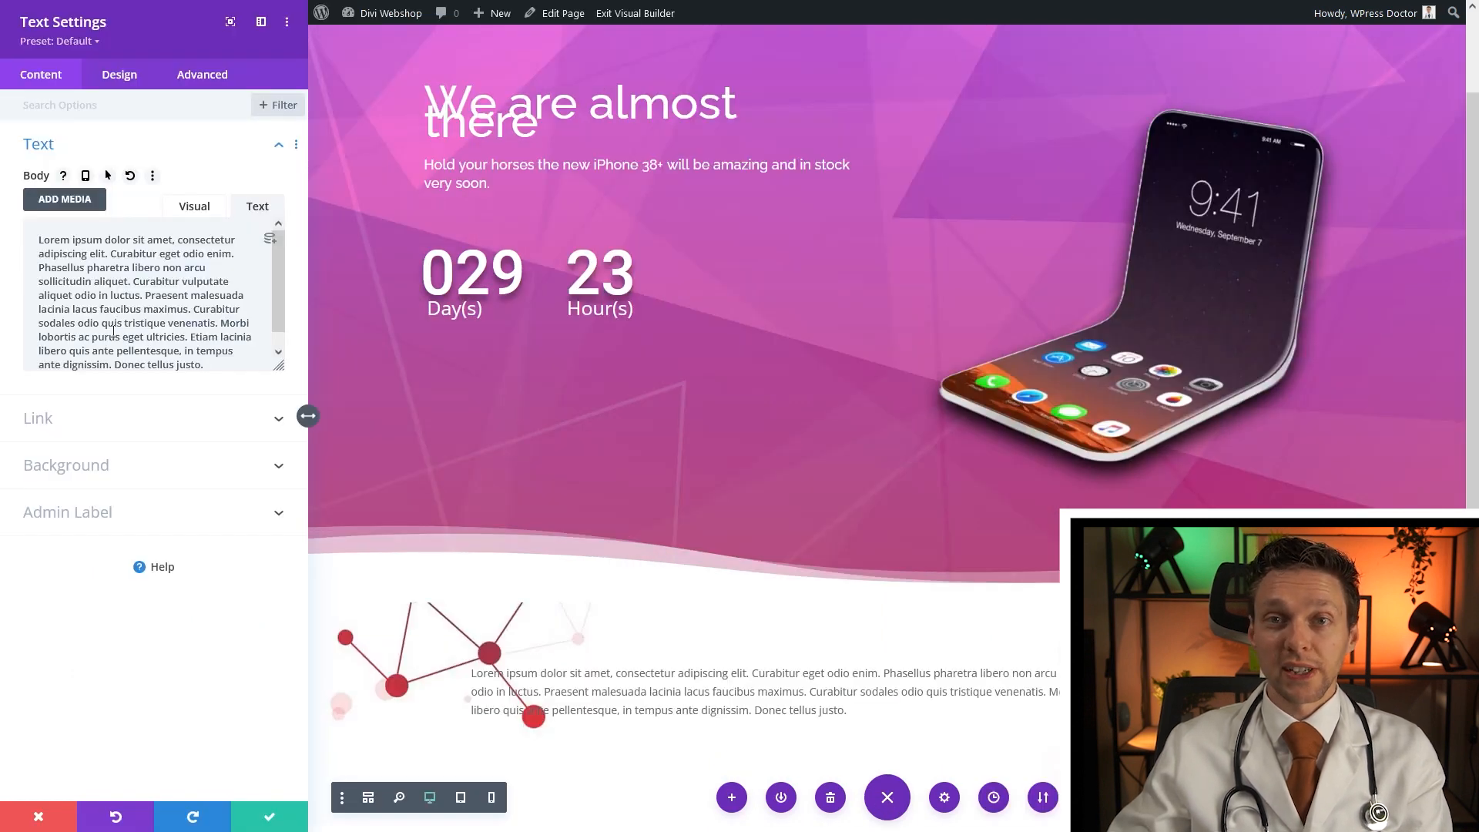
{"action": "left_click", "coordinate": [476, 675]}
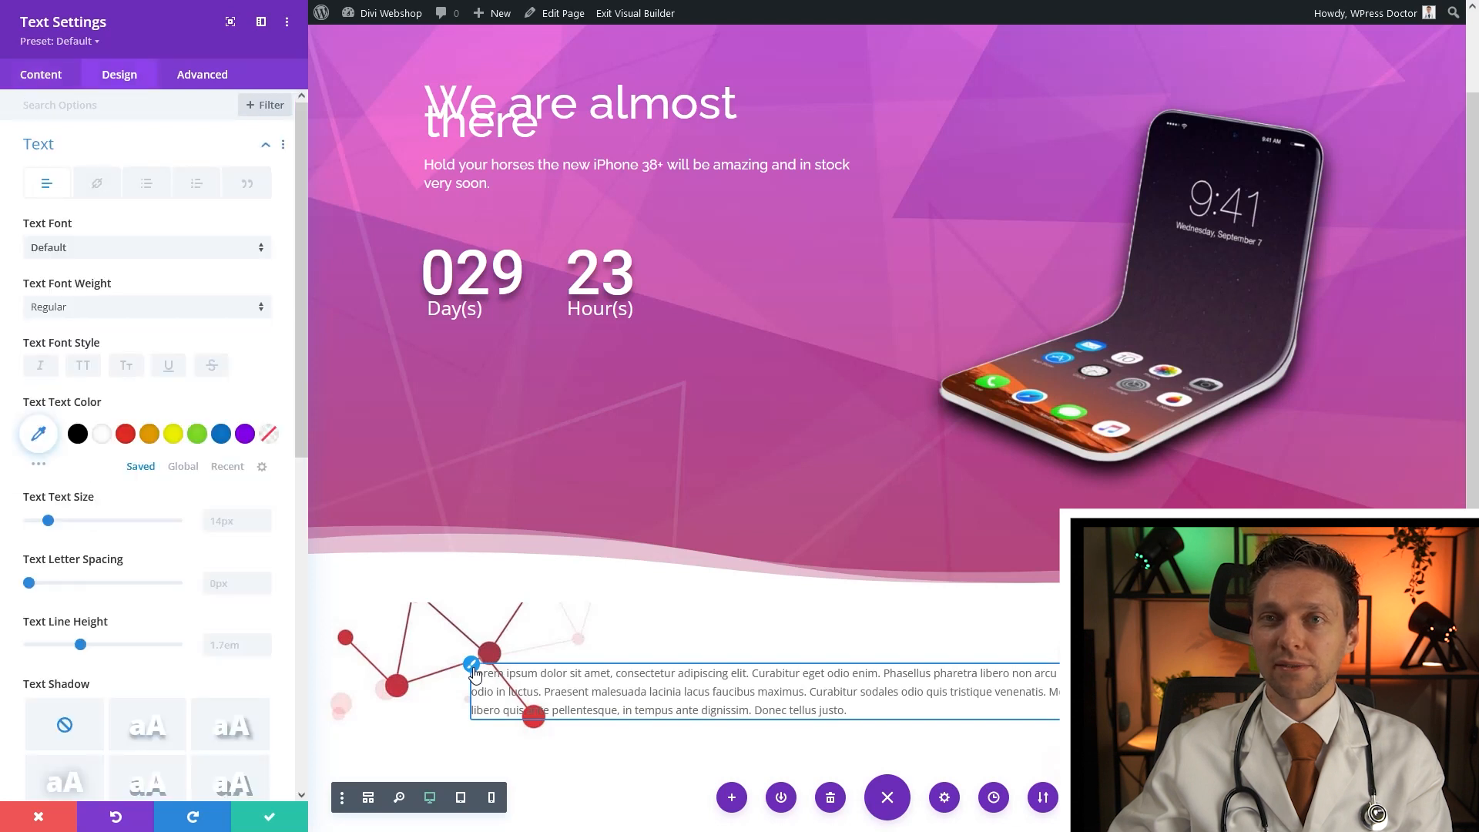
{"action": "type", "text": "18px"}
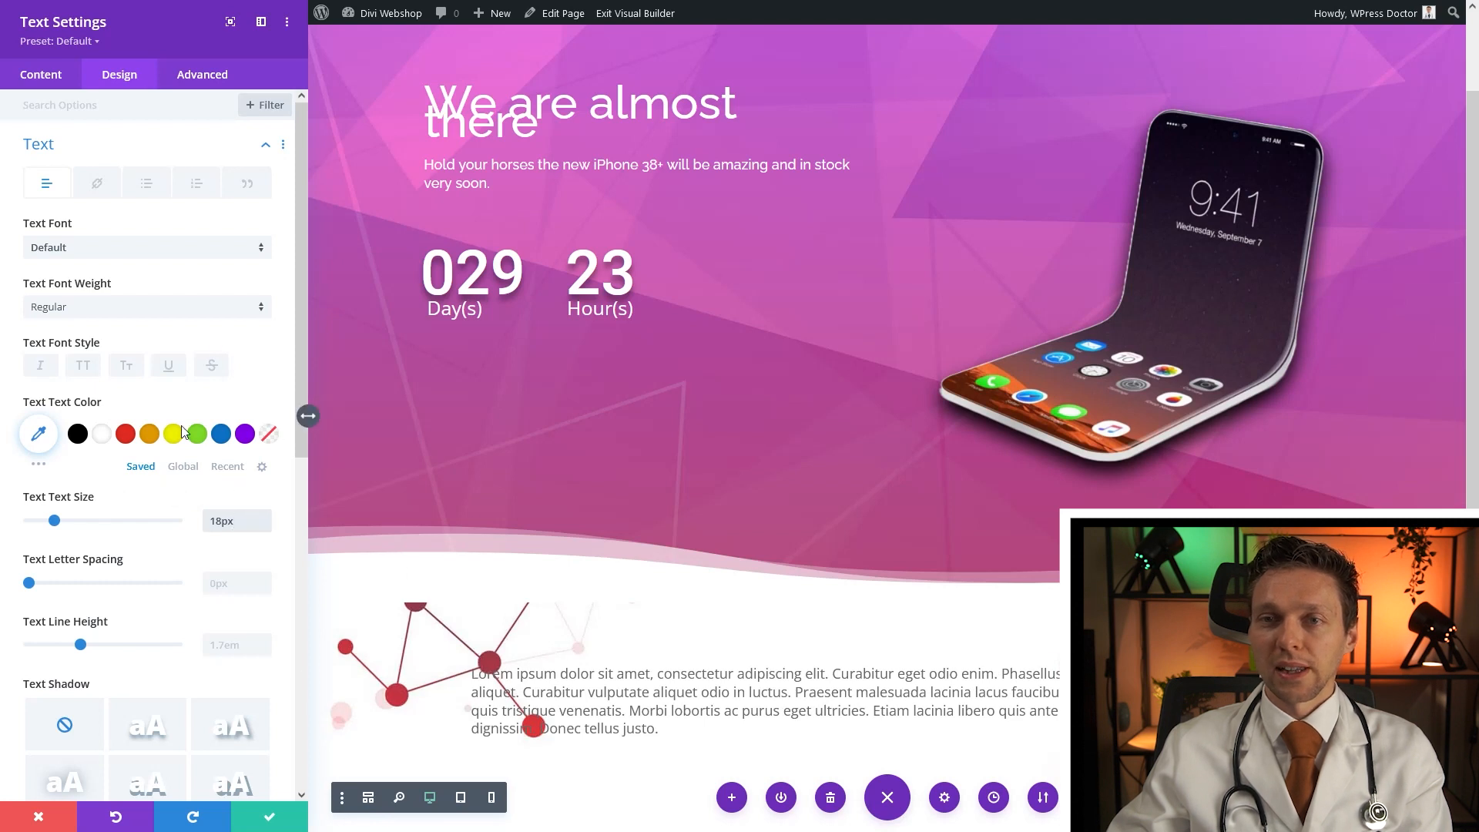
Right-align the paragraph and make it black, 25px, with 1.3em line height
{"action": "scroll", "coordinate": [175, 432], "scroll_direction": "down", "scroll_amount": 2}
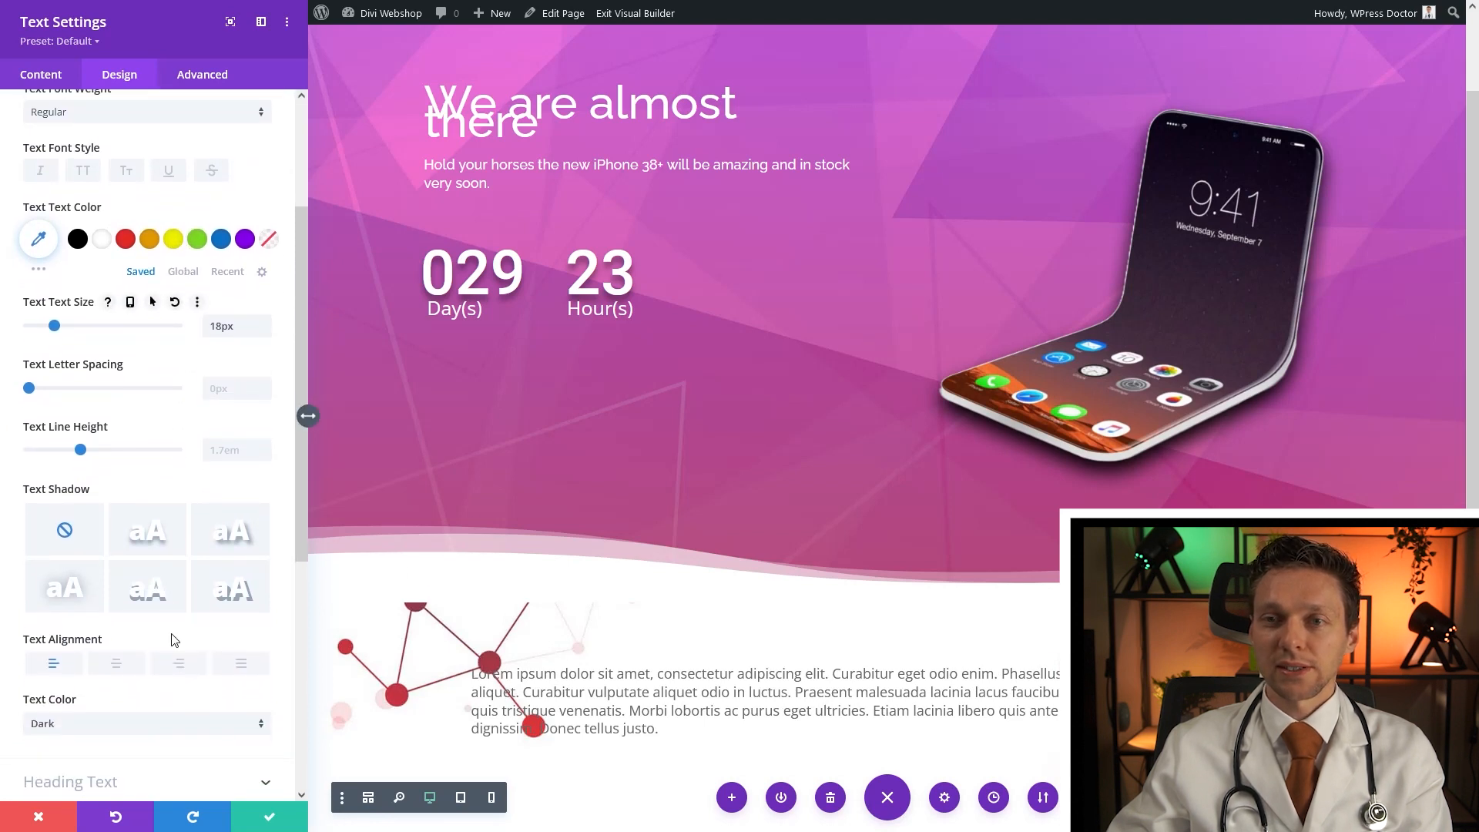
{"action": "left_click", "coordinate": [182, 664]}
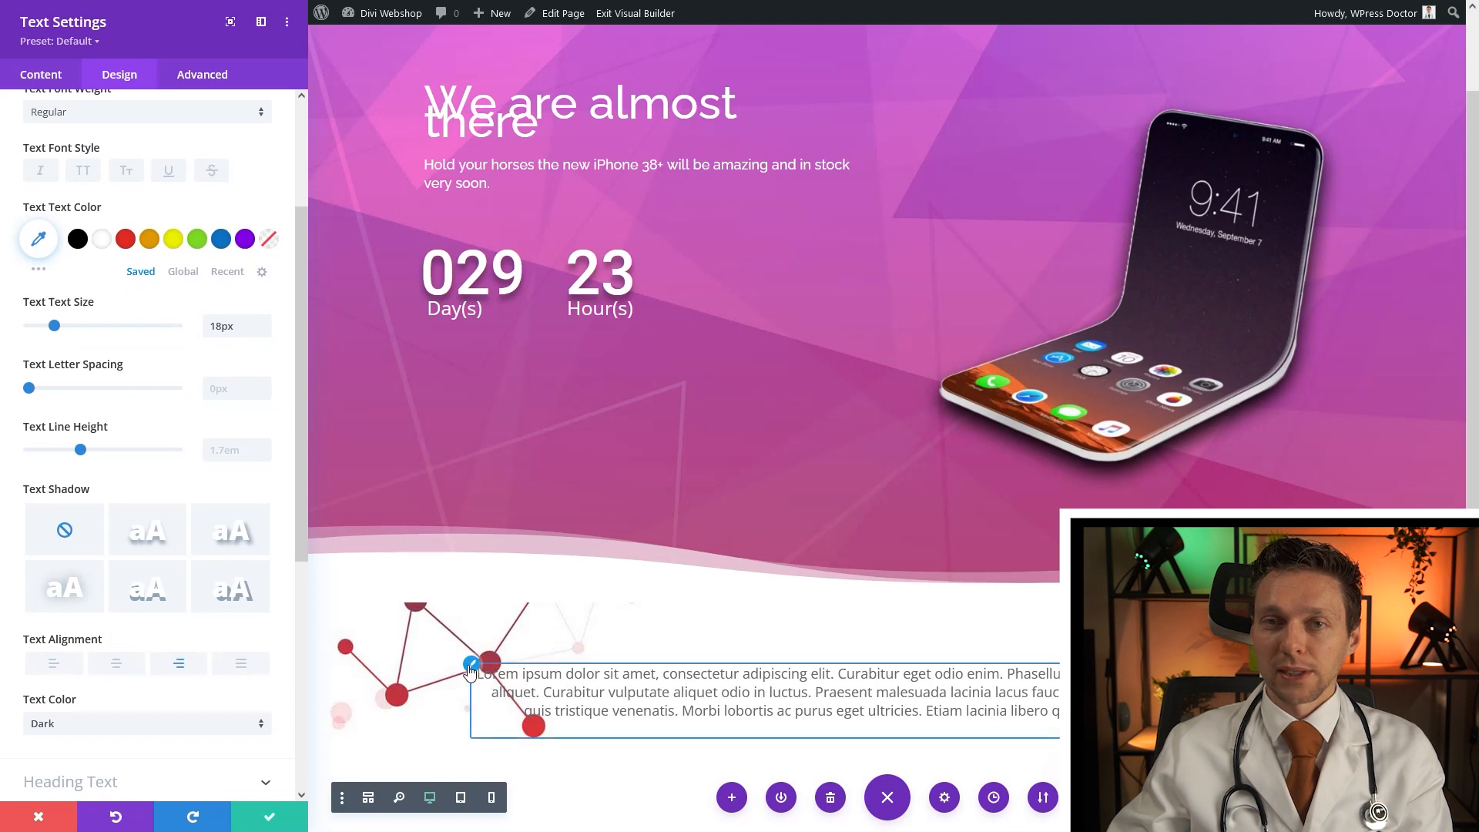
{"action": "left_click", "coordinate": [471, 669]}
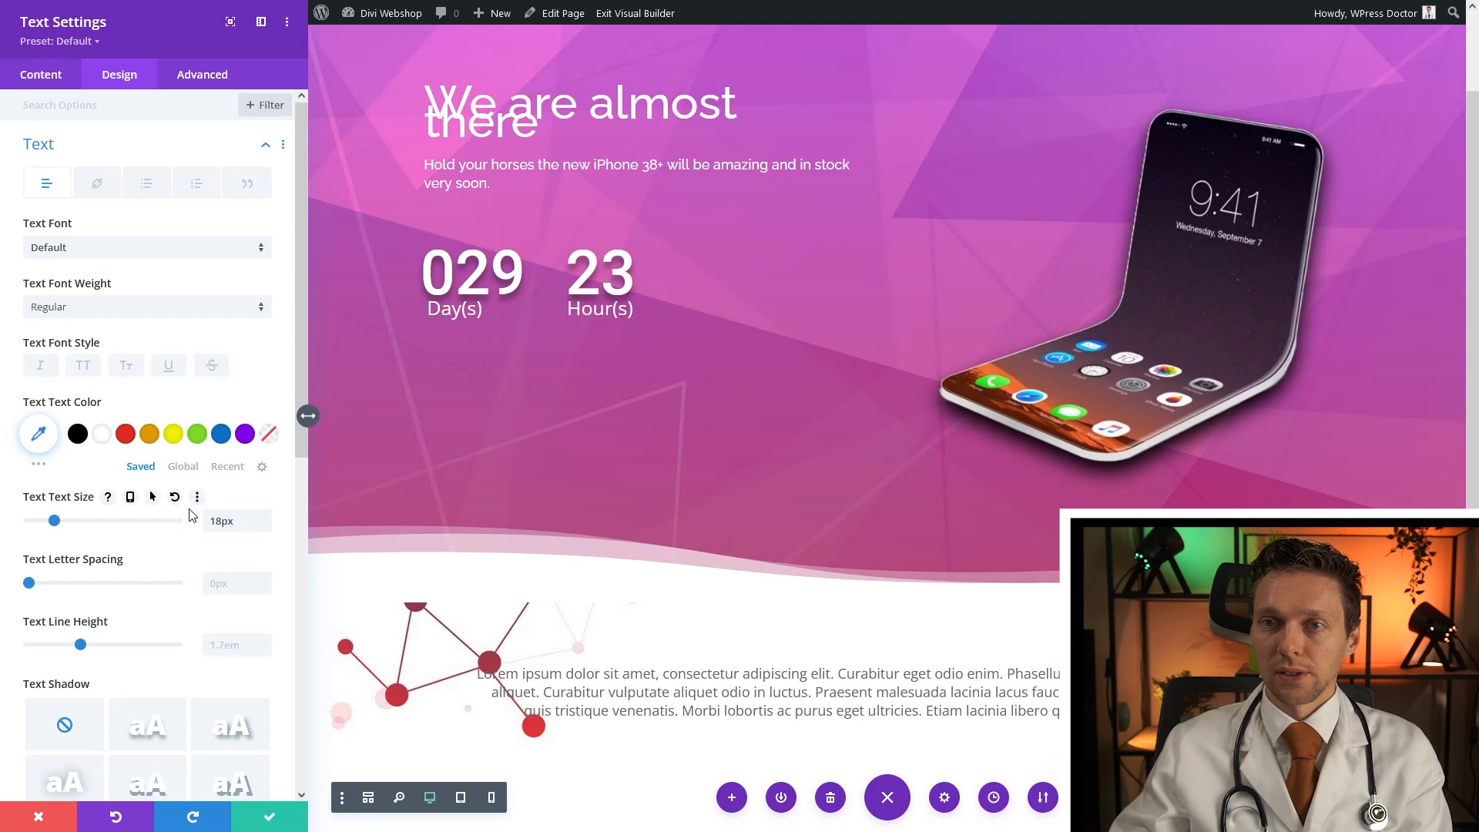
{"action": "type", "text": "25"}
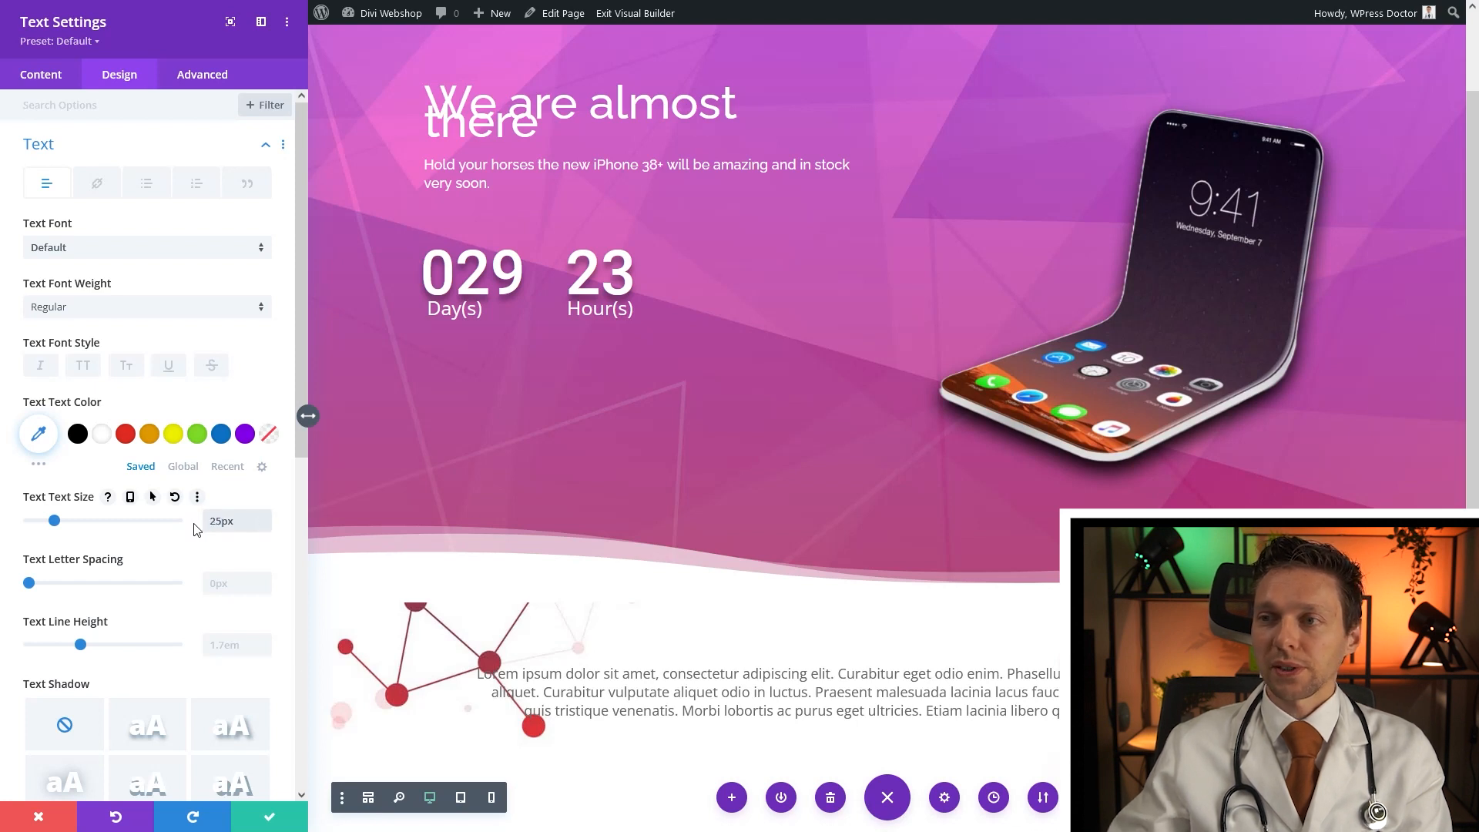
{"action": "left_click", "coordinate": [77, 433]}
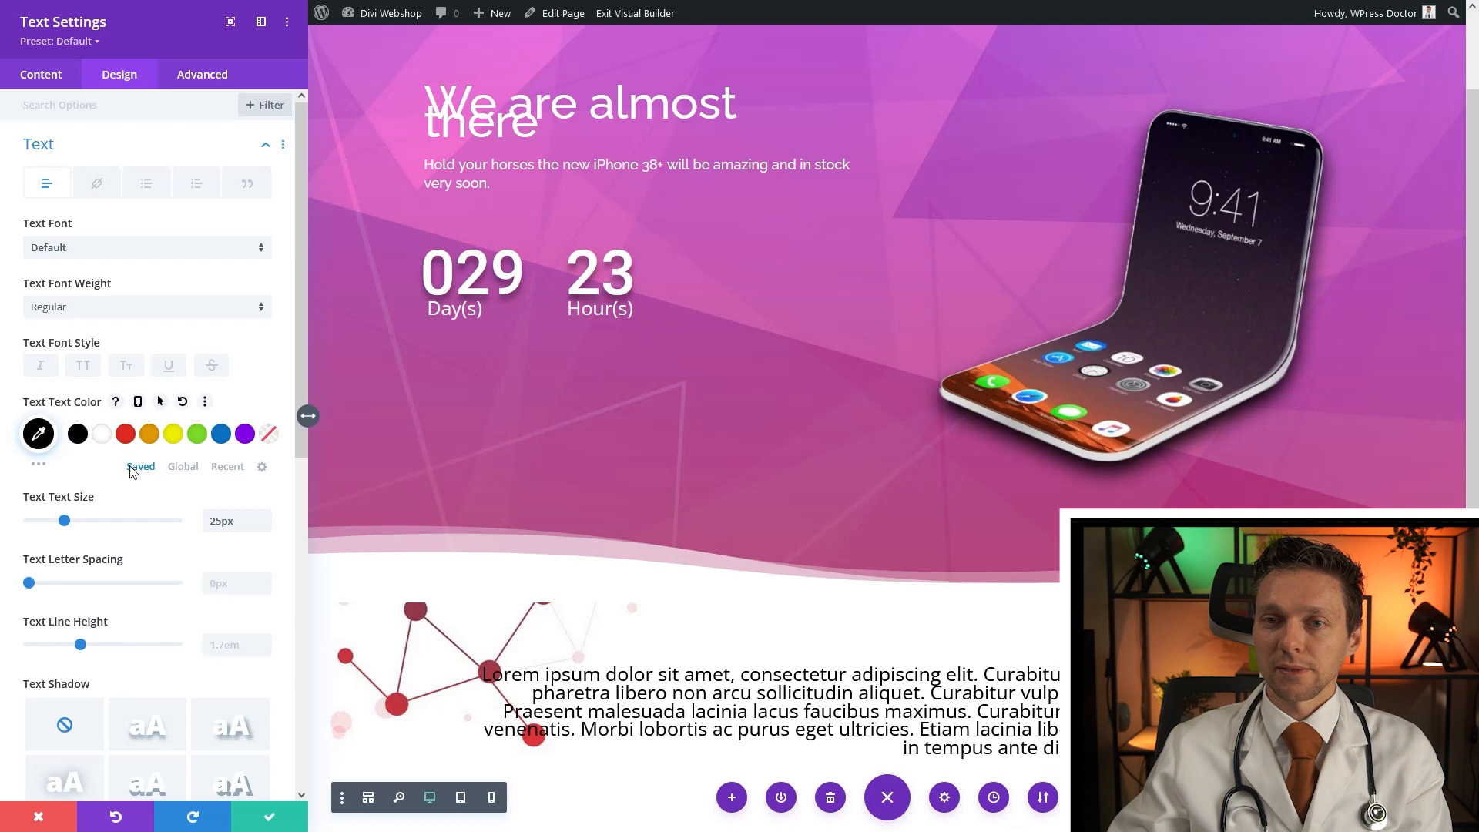
{"action": "left_click", "coordinate": [241, 645]}
{"action": "type", "text": "1.3em"}
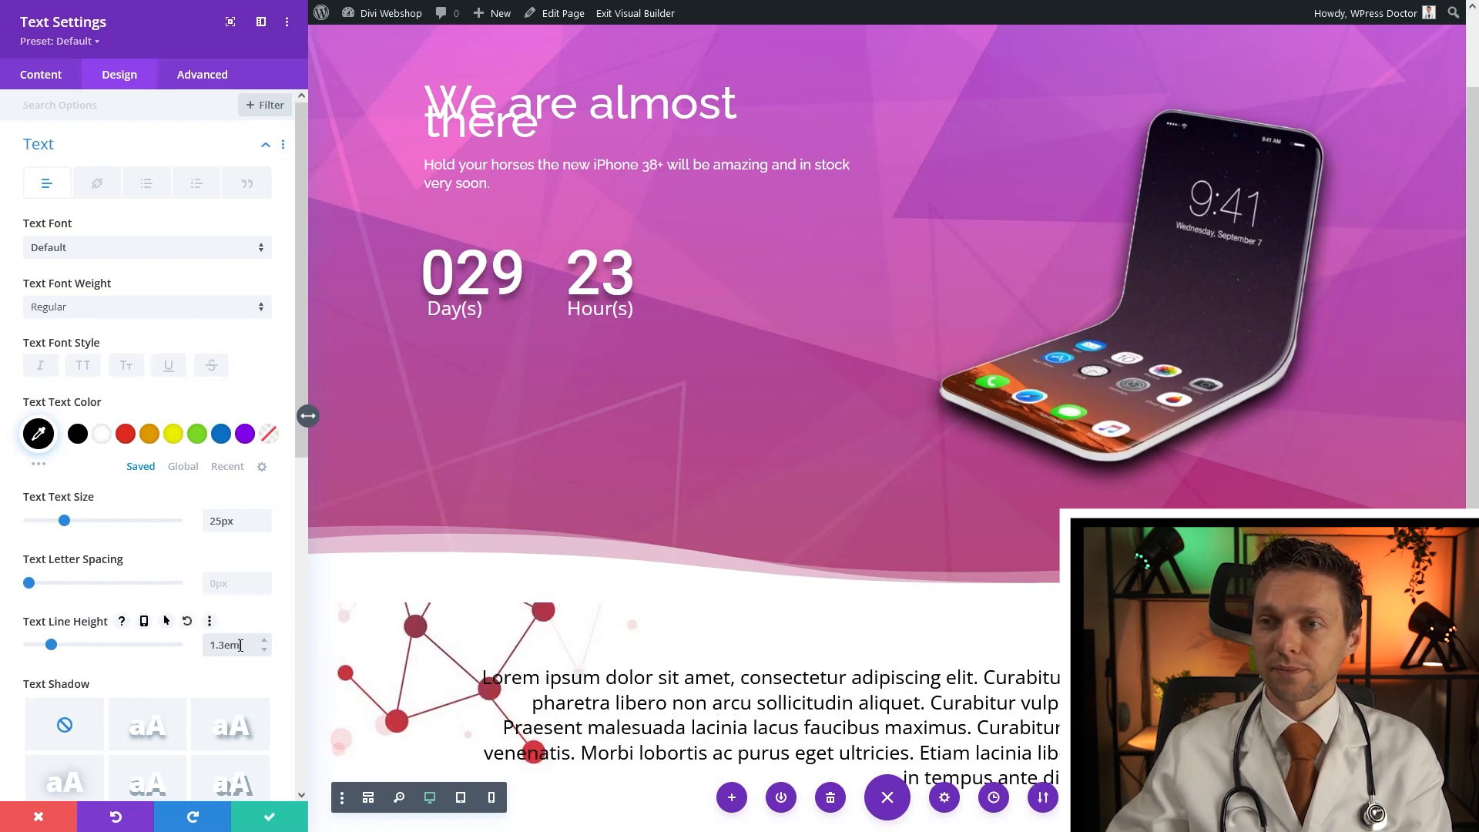
{"action": "left_click", "coordinate": [273, 816]}
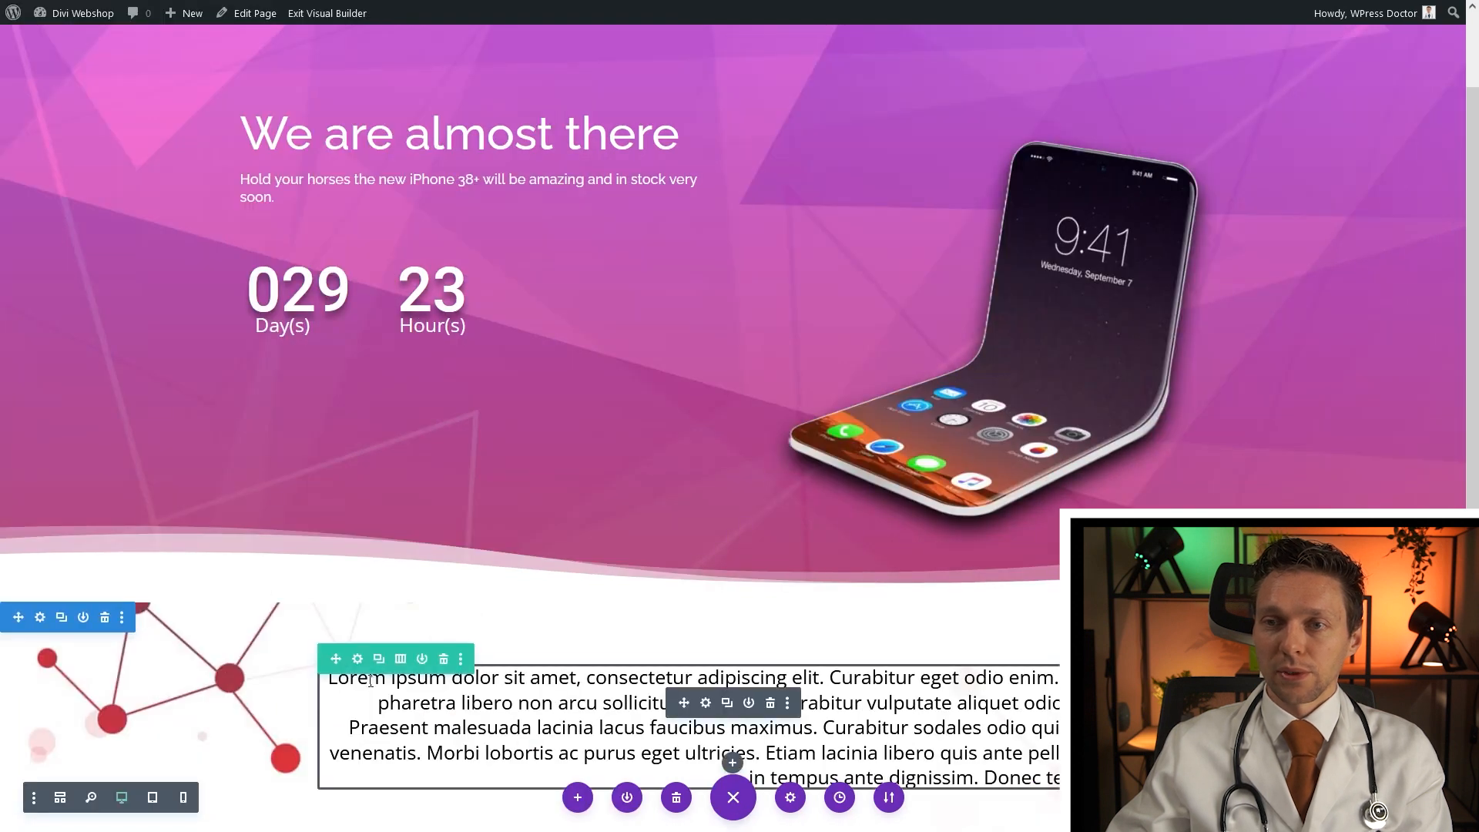
Change the row to a 1/3 + 2/3 layout and move the paragraph into the right column
{"action": "left_click", "coordinate": [401, 660]}
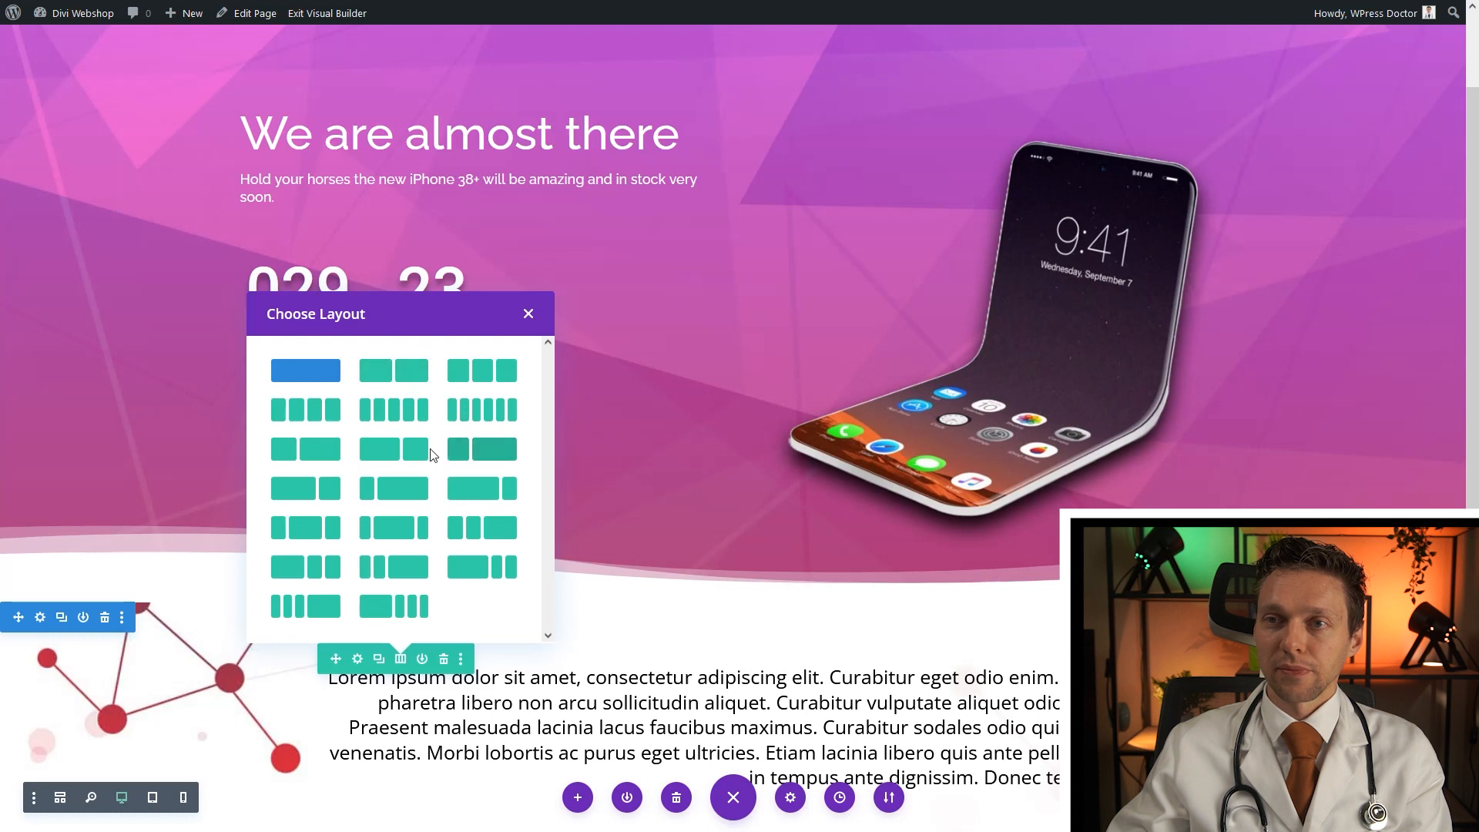
{"action": "left_click", "coordinate": [485, 455]}
{"action": "scroll", "coordinate": [482, 477], "scroll_direction": "down", "scroll_amount": 2}
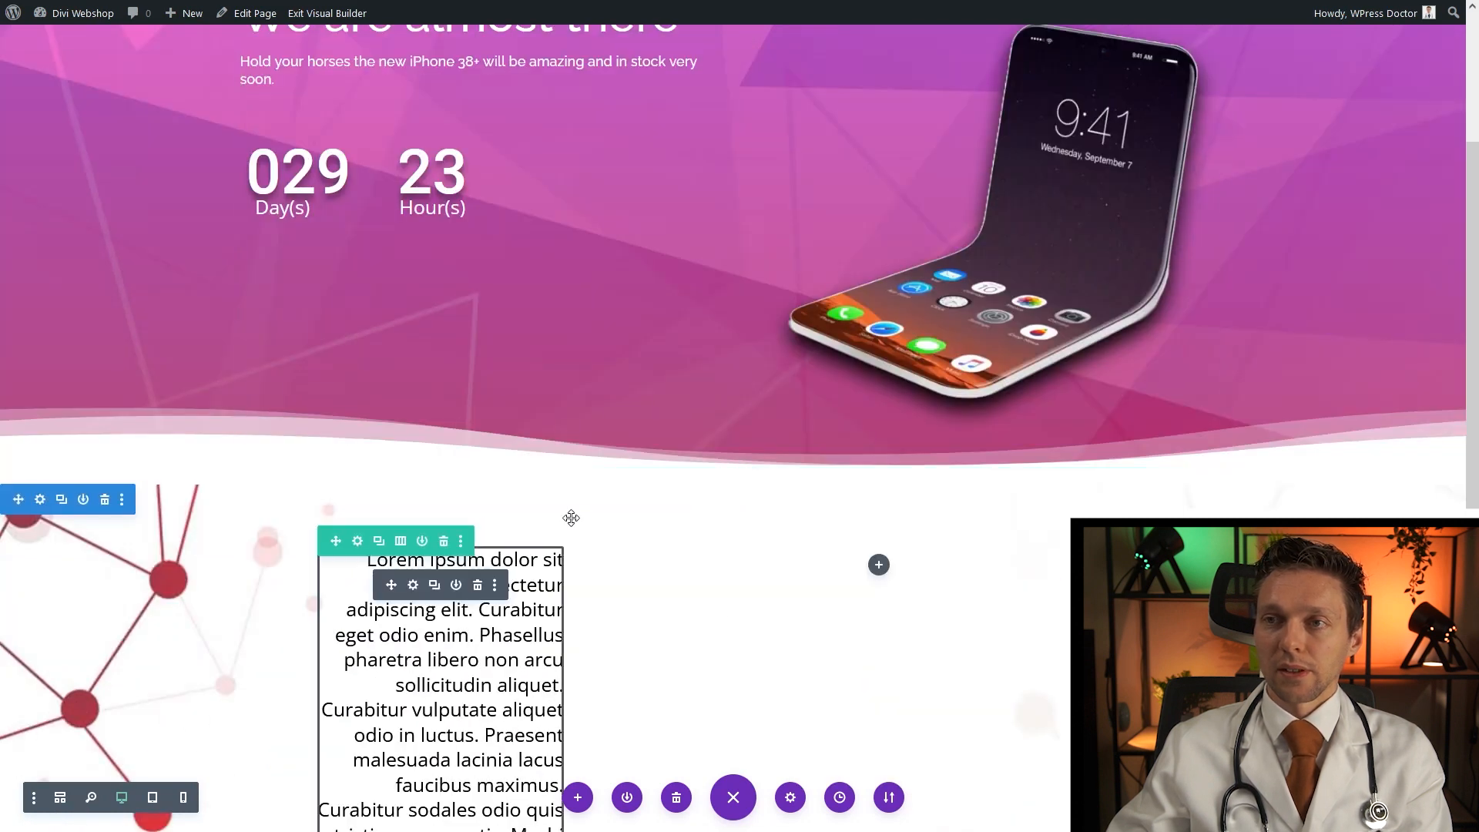
{"action": "scroll", "coordinate": [608, 416], "scroll_direction": "down", "scroll_amount": 3}
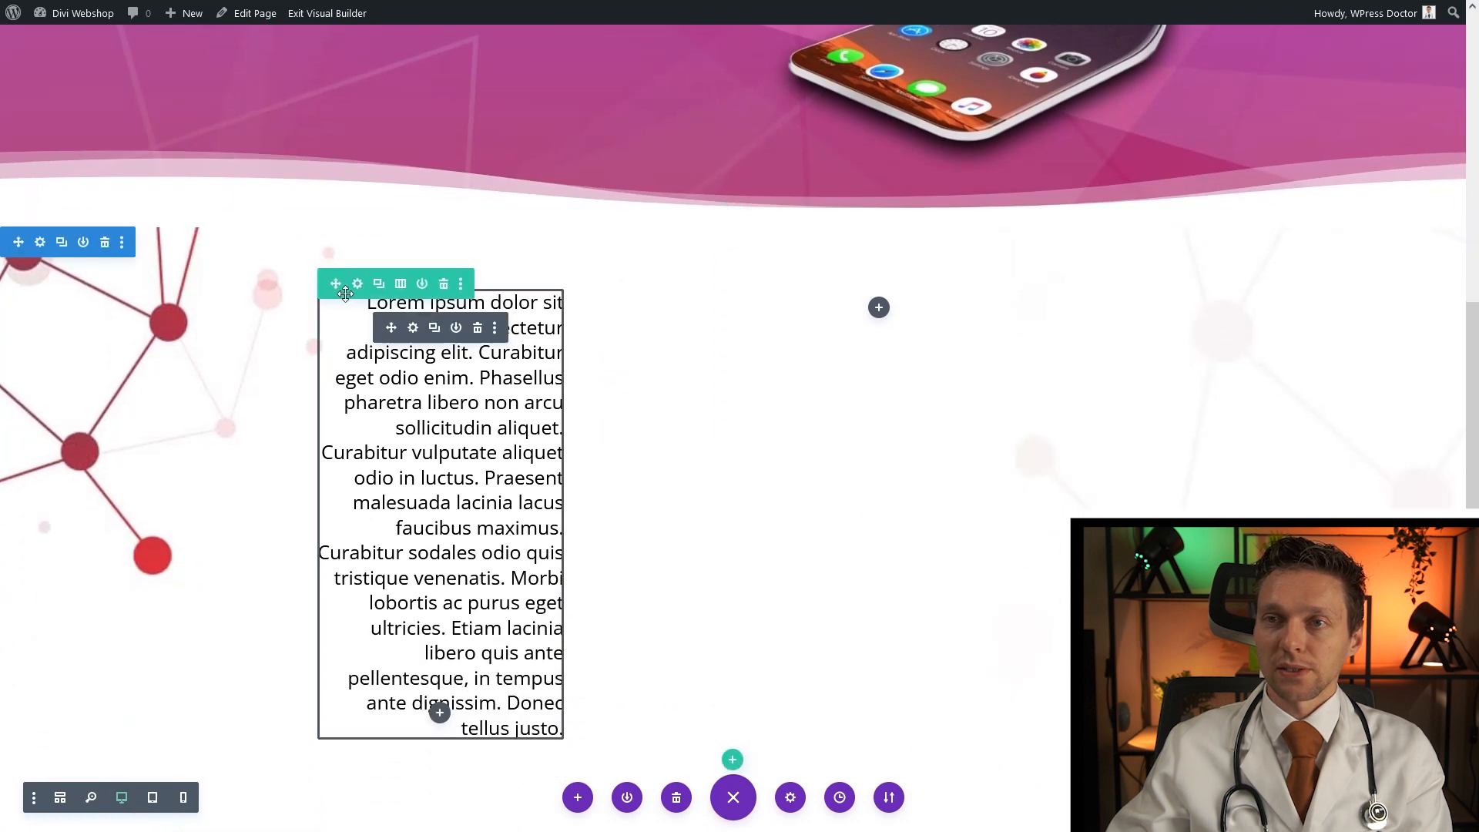
{"action": "left_click_drag", "start_coordinate": [392, 328], "coordinate": [908, 693]}
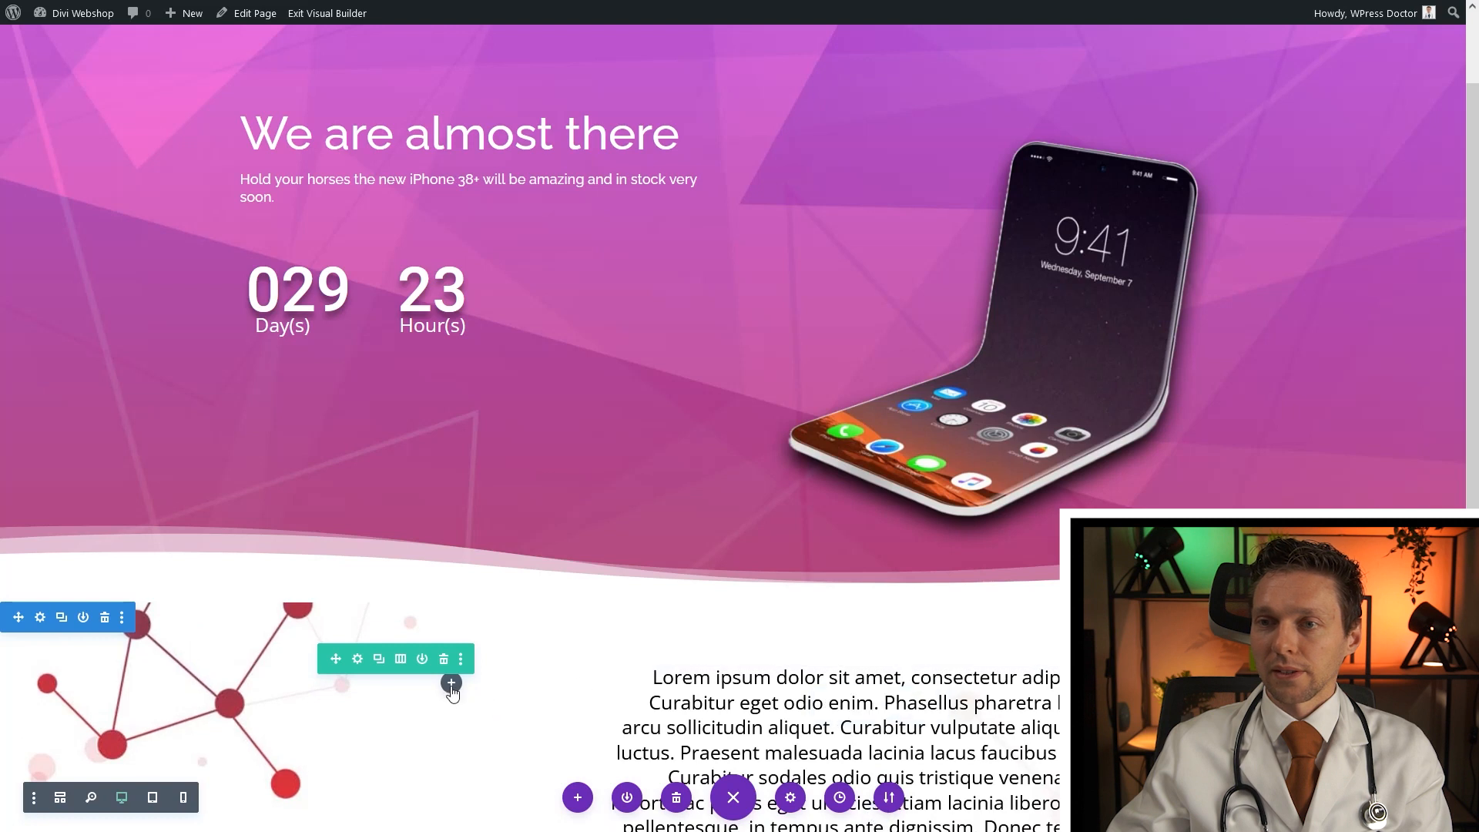
Add an Image module showing the uploaded man.png picture to the left column
{"action": "scroll", "coordinate": [453, 693], "scroll_direction": "down", "scroll_amount": 2}
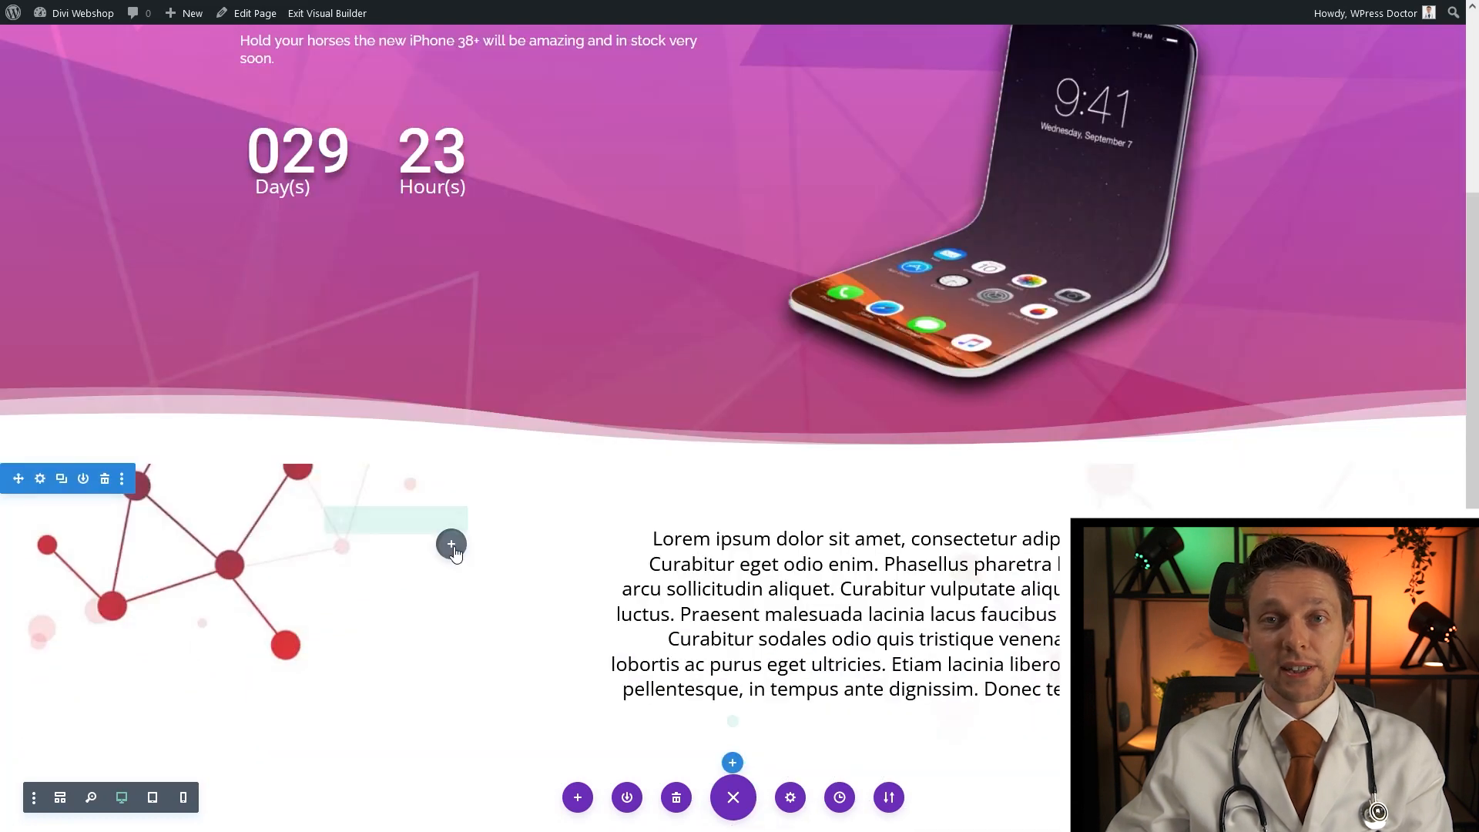
{"action": "left_click", "coordinate": [452, 543]}
{"action": "type", "text": "image"}
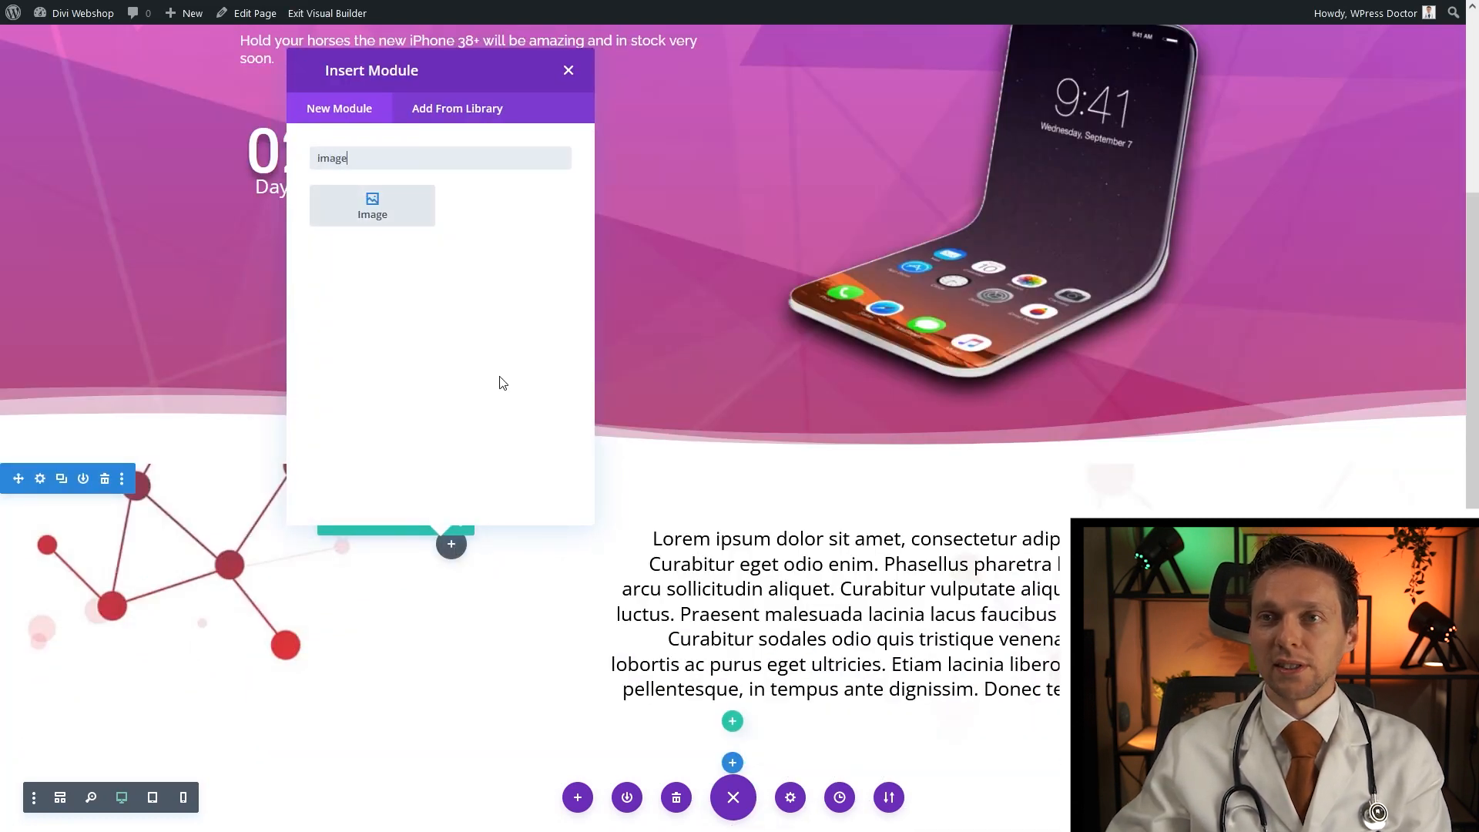
{"action": "left_click", "coordinate": [372, 208]}
{"action": "left_click", "coordinate": [182, 261]}
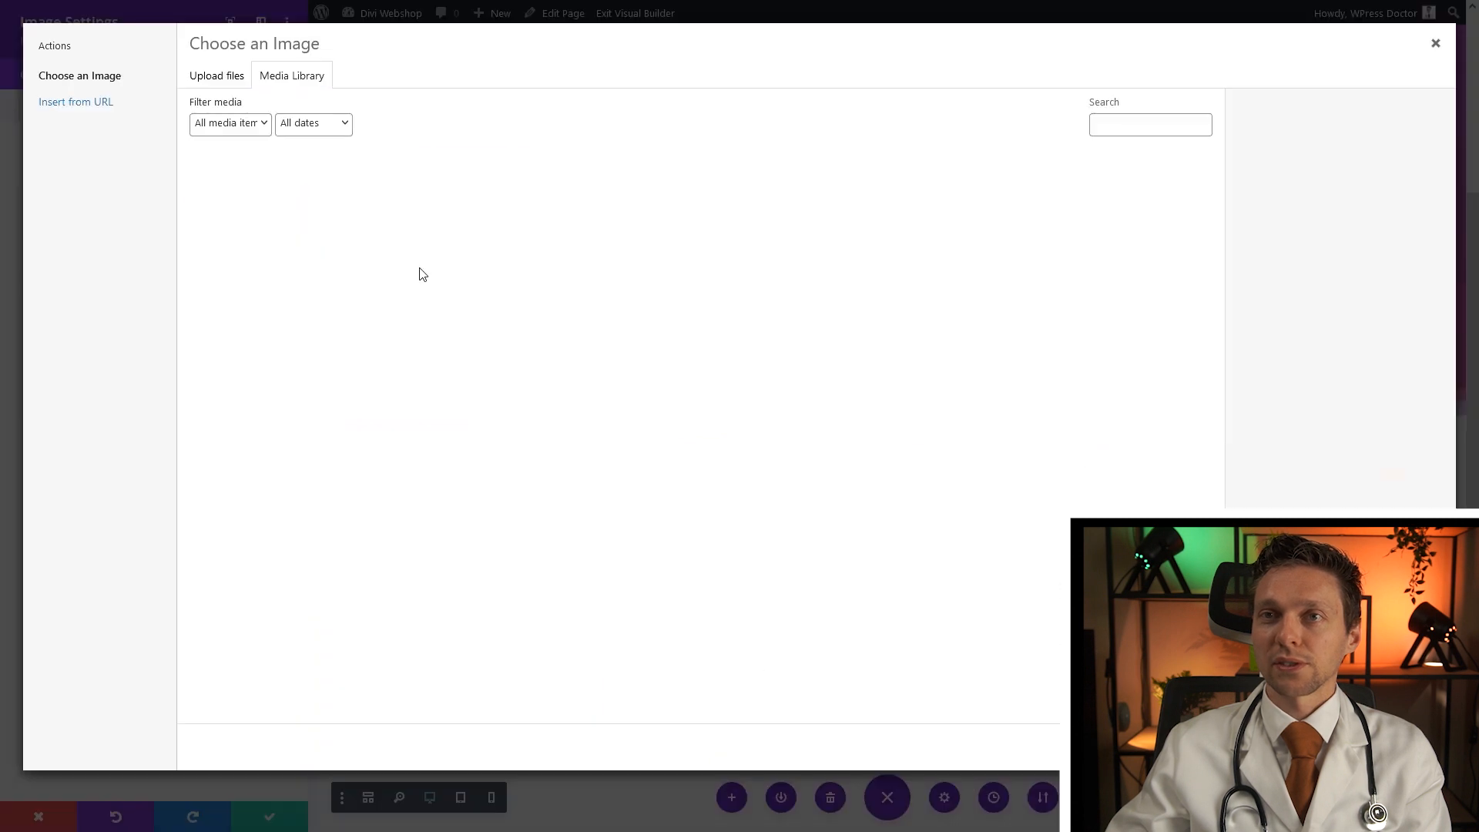
{"action": "left_click", "coordinate": [223, 76]}
{"action": "left_click", "coordinate": [823, 373]}
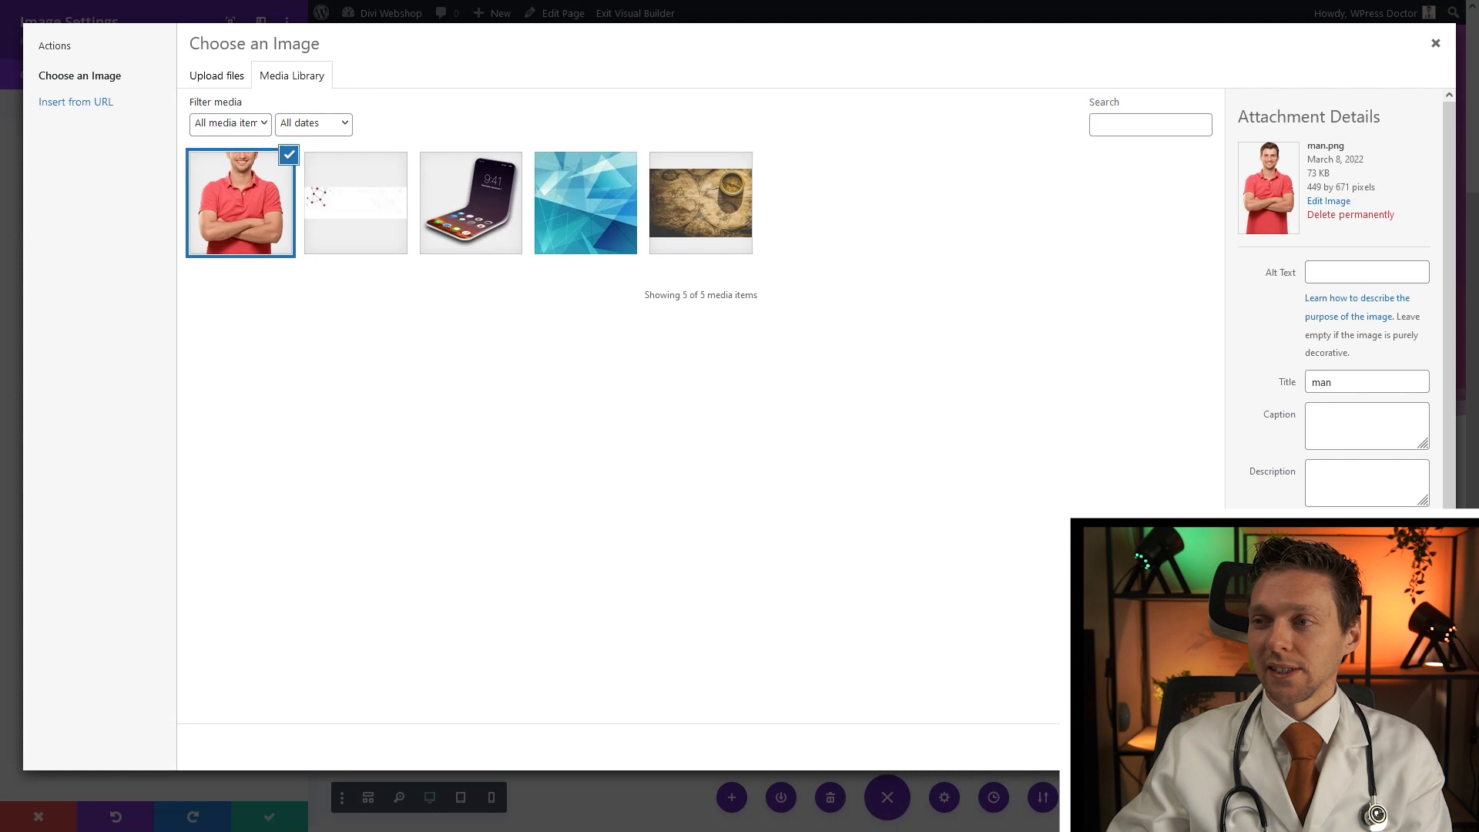
{"action": "left_click", "coordinate": [1398, 747]}
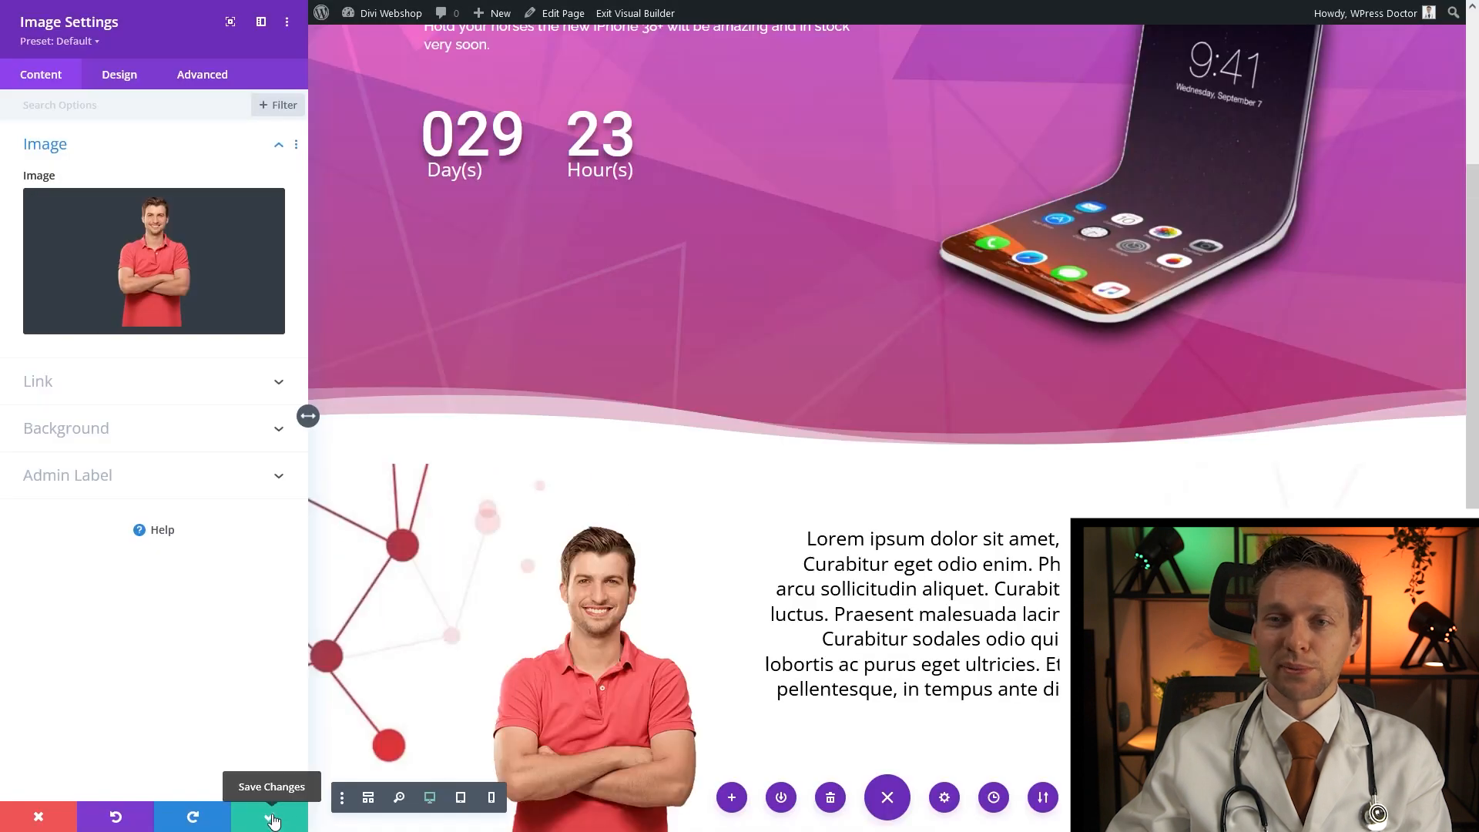
{"action": "left_click", "coordinate": [271, 818]}
{"action": "scroll", "coordinate": [997, 545], "scroll_direction": "down", "scroll_amount": 3}
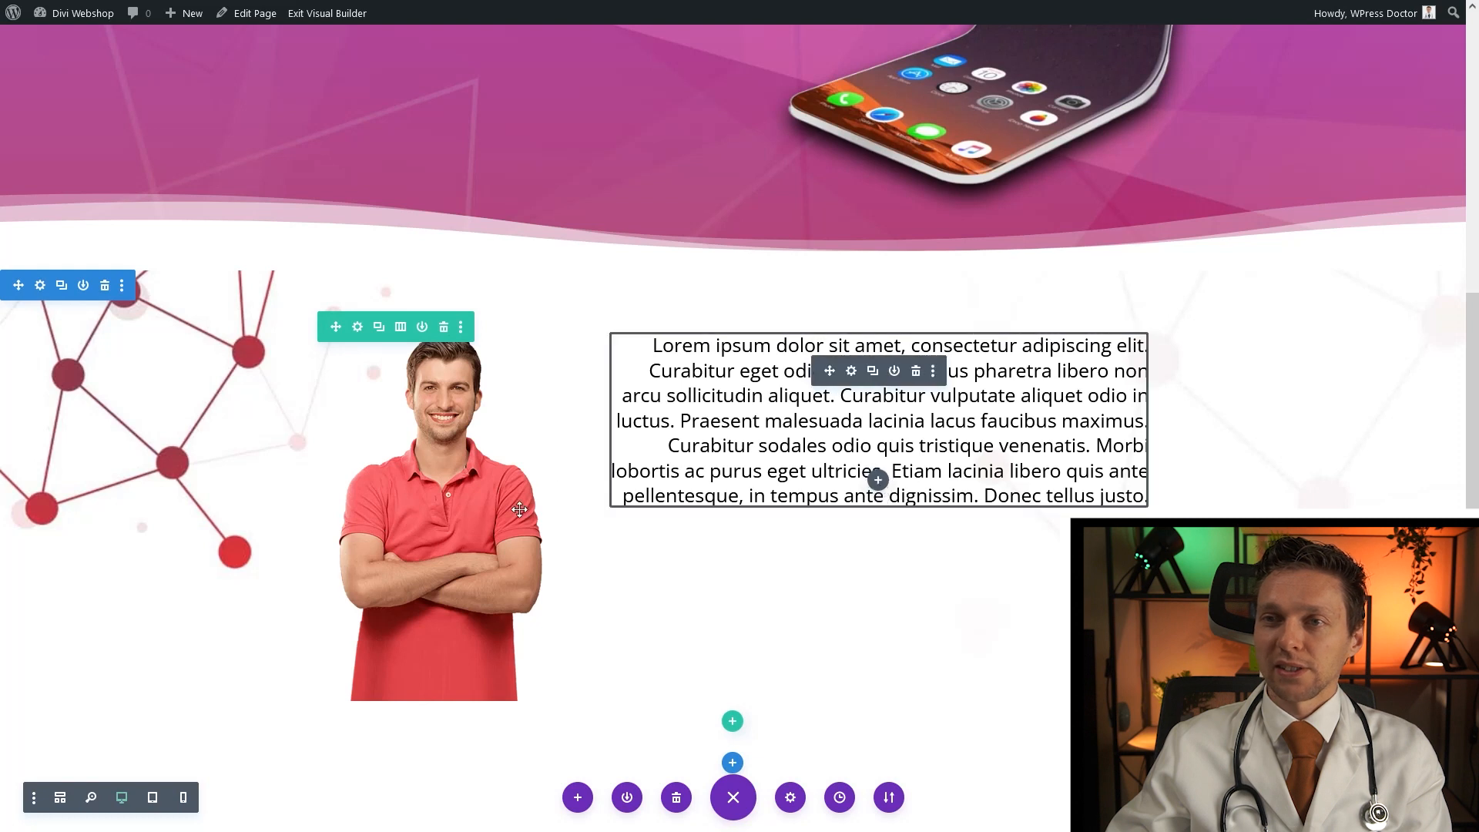
Add a Text module under the paragraph containing the person's name
{"action": "left_click", "coordinate": [878, 482]}
{"action": "type", "text": "text"}
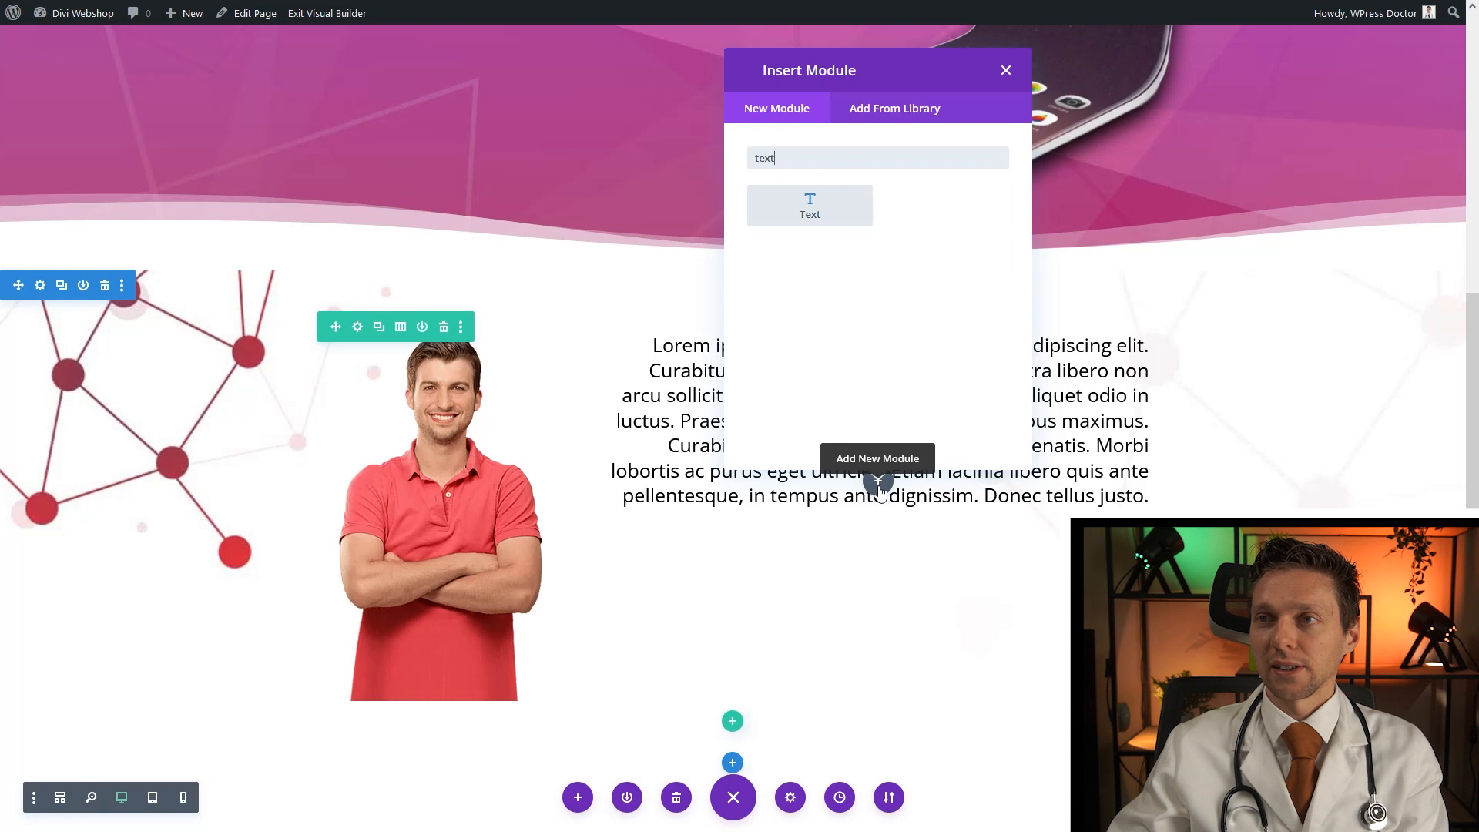
{"action": "left_click", "coordinate": [833, 203]}
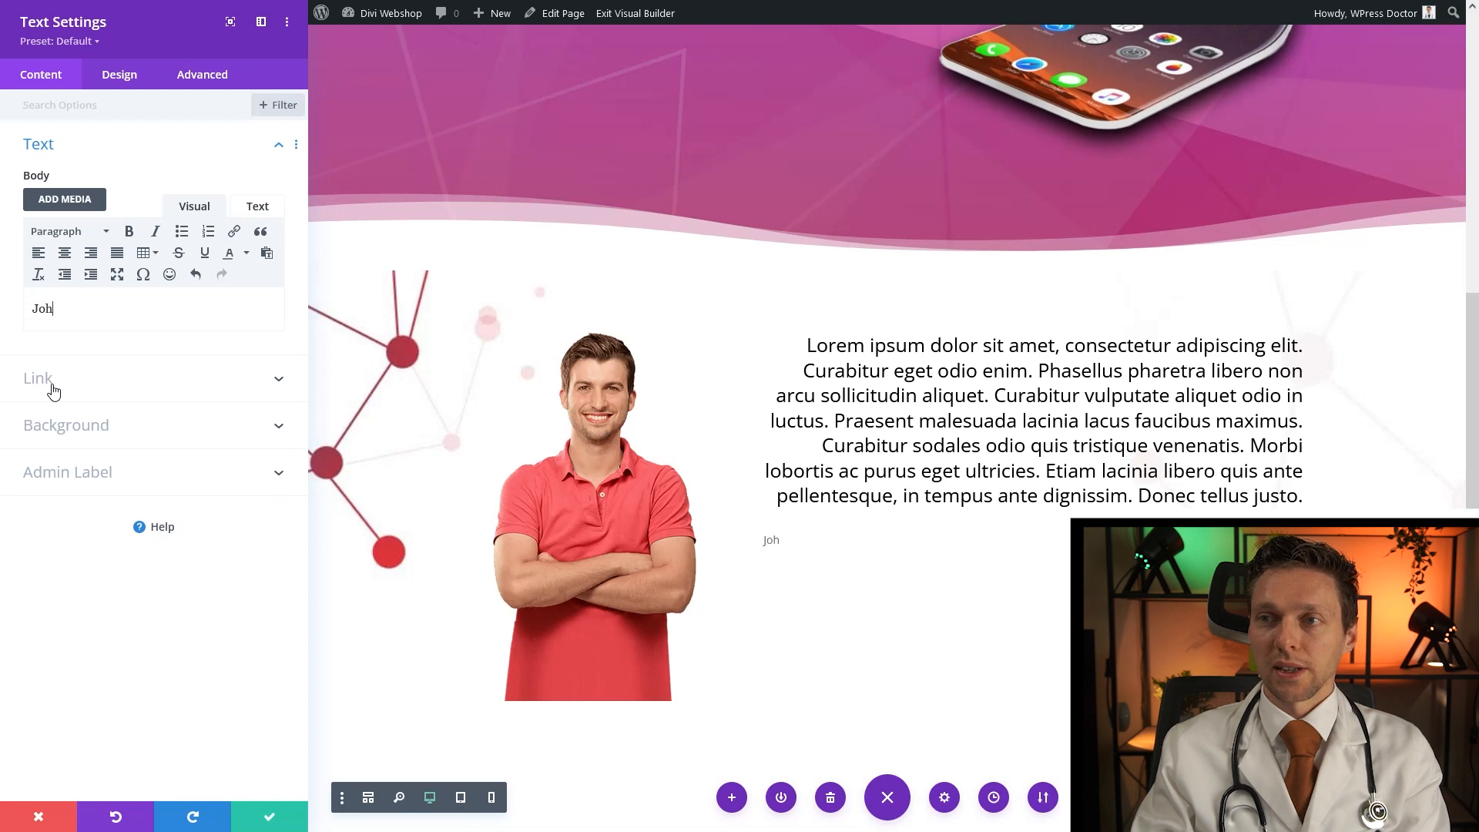
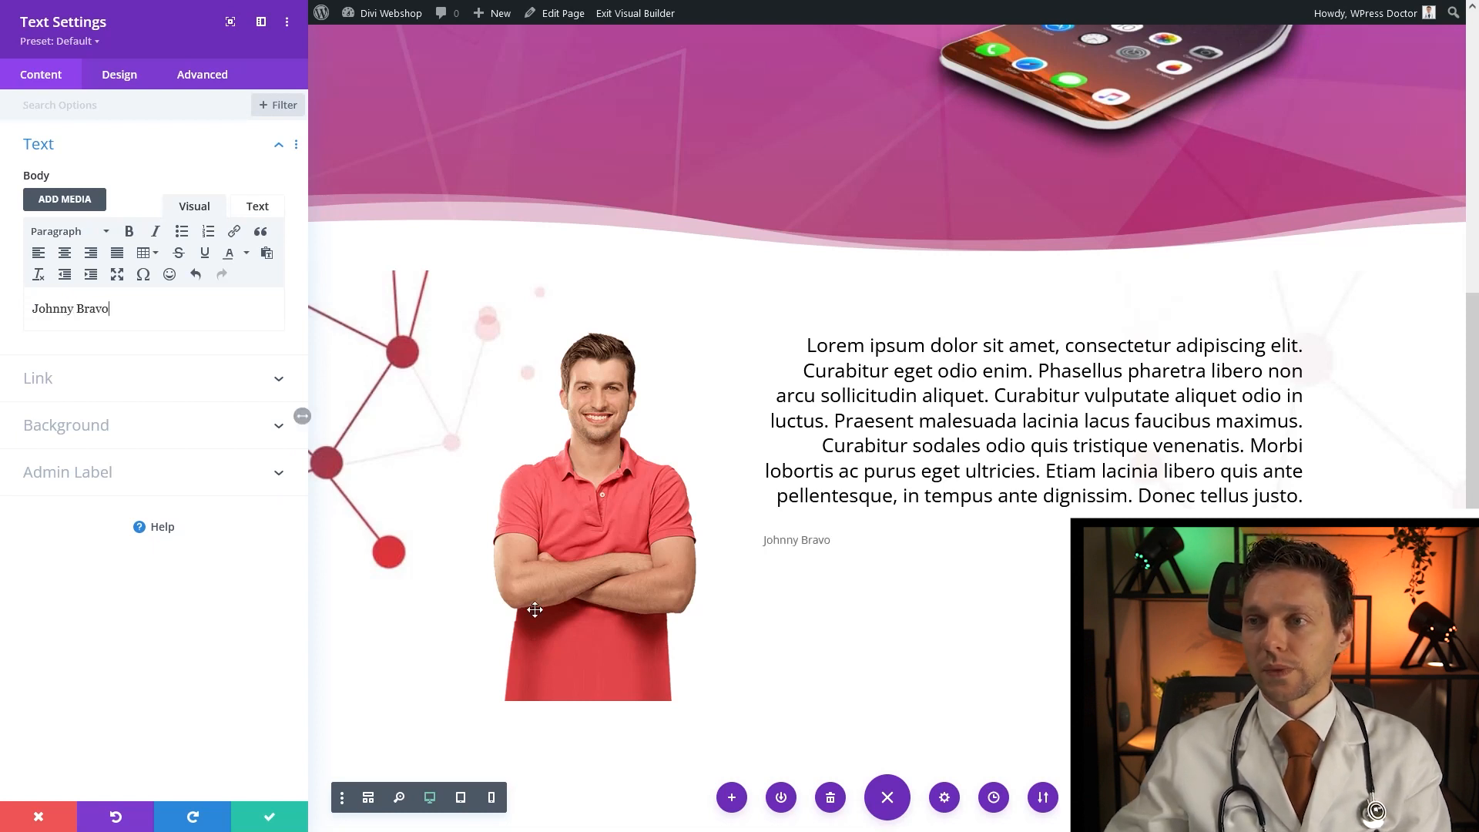
Make the name caption red with a 25px text size
{"action": "left_click", "coordinate": [120, 73]}
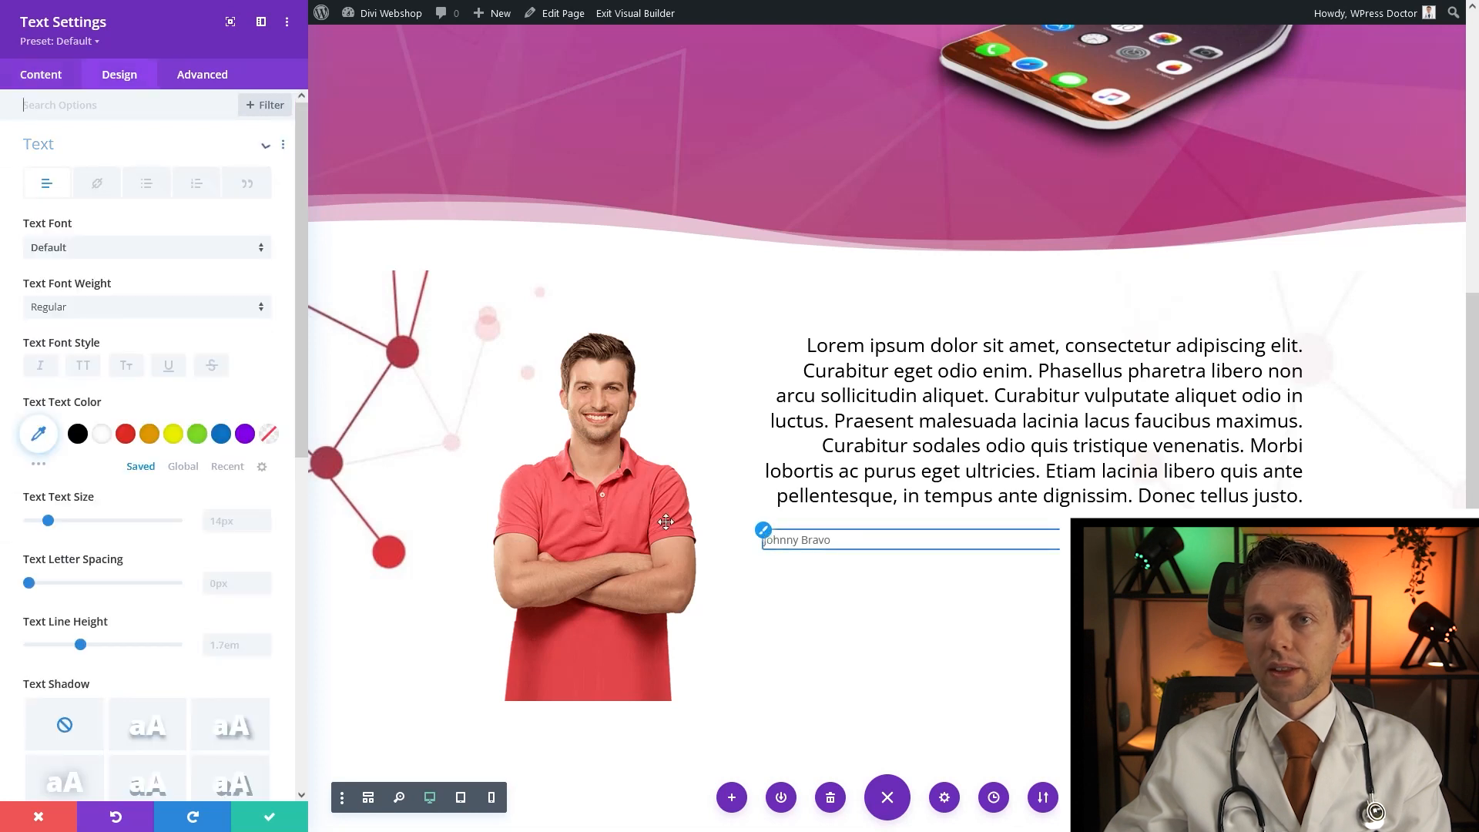
{"action": "left_click", "coordinate": [236, 523]}
{"action": "type", "text": "25px"}
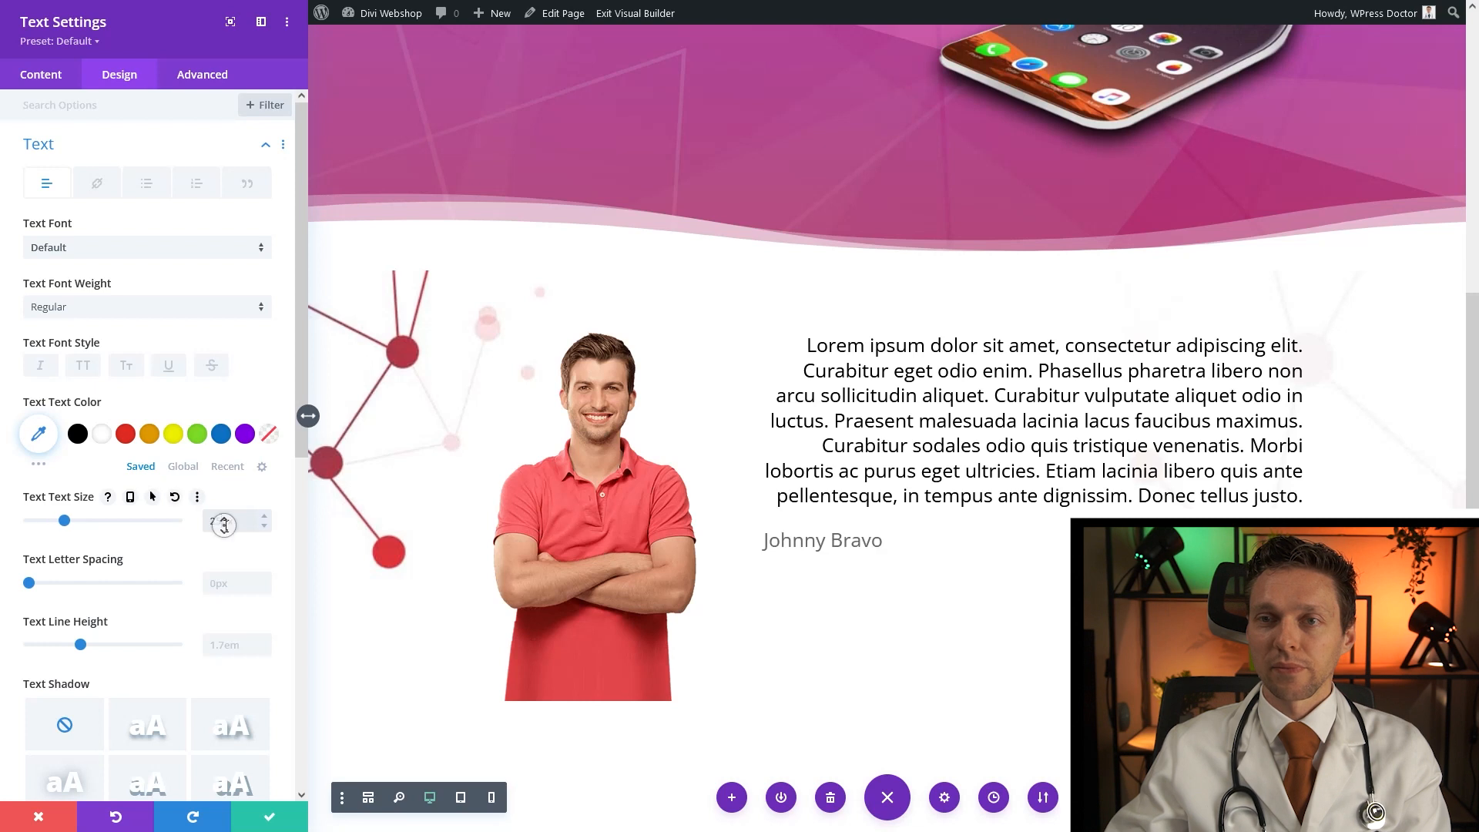
{"action": "left_click", "coordinate": [125, 422]}
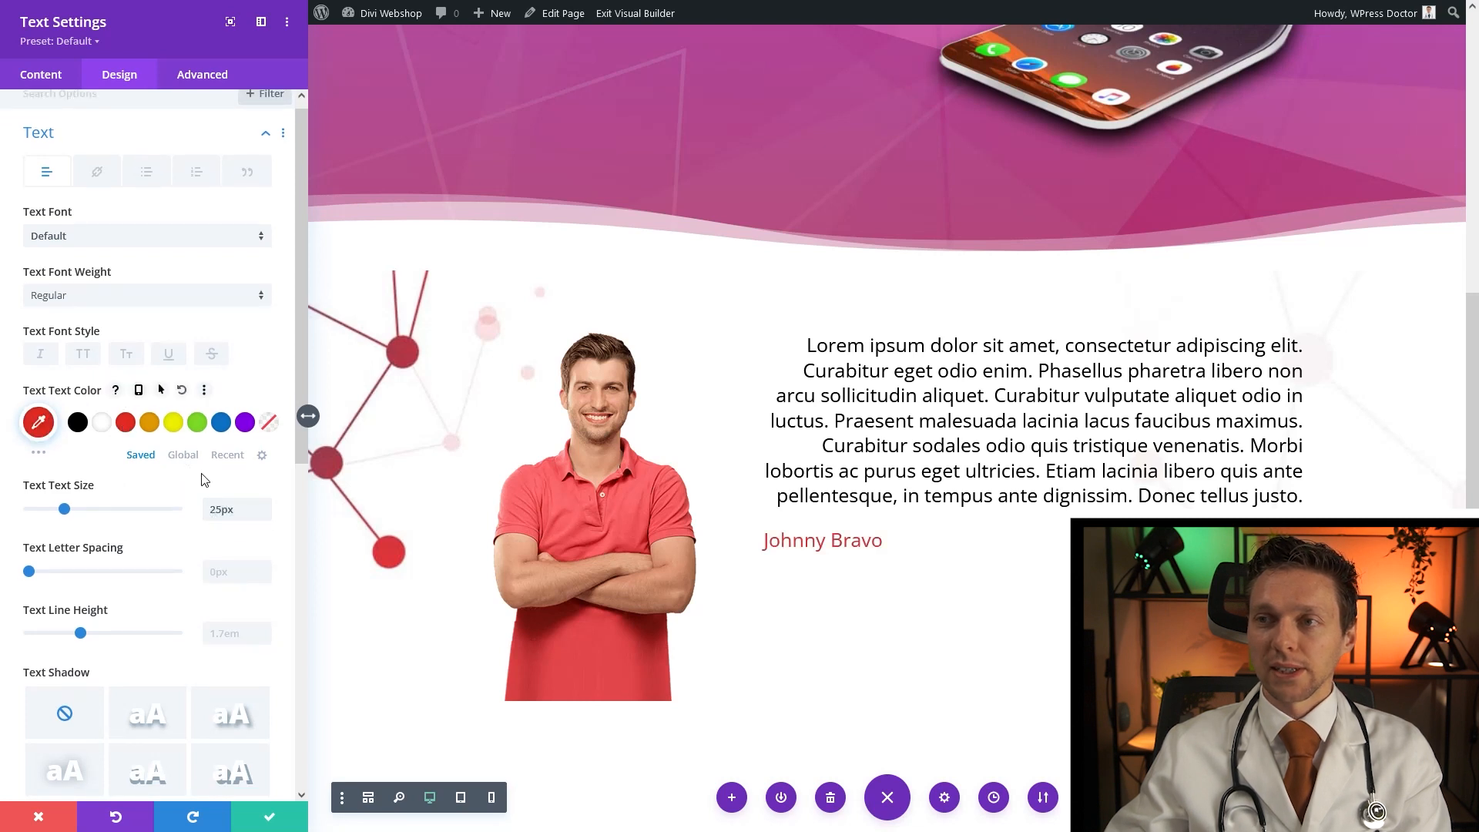
{"action": "scroll", "coordinate": [204, 493], "scroll_direction": "down", "scroll_amount": 3}
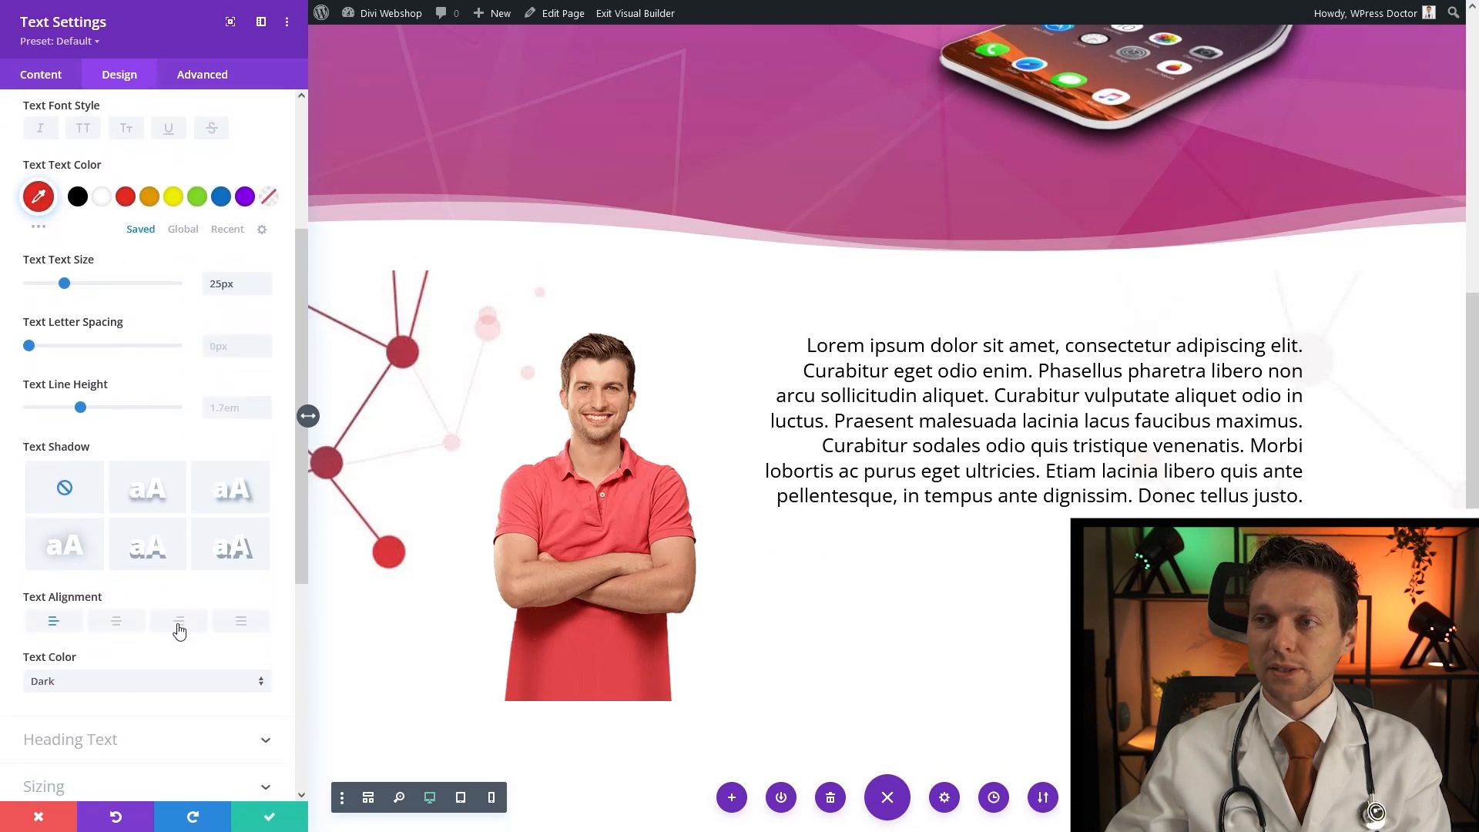
{"action": "left_click", "coordinate": [269, 817]}
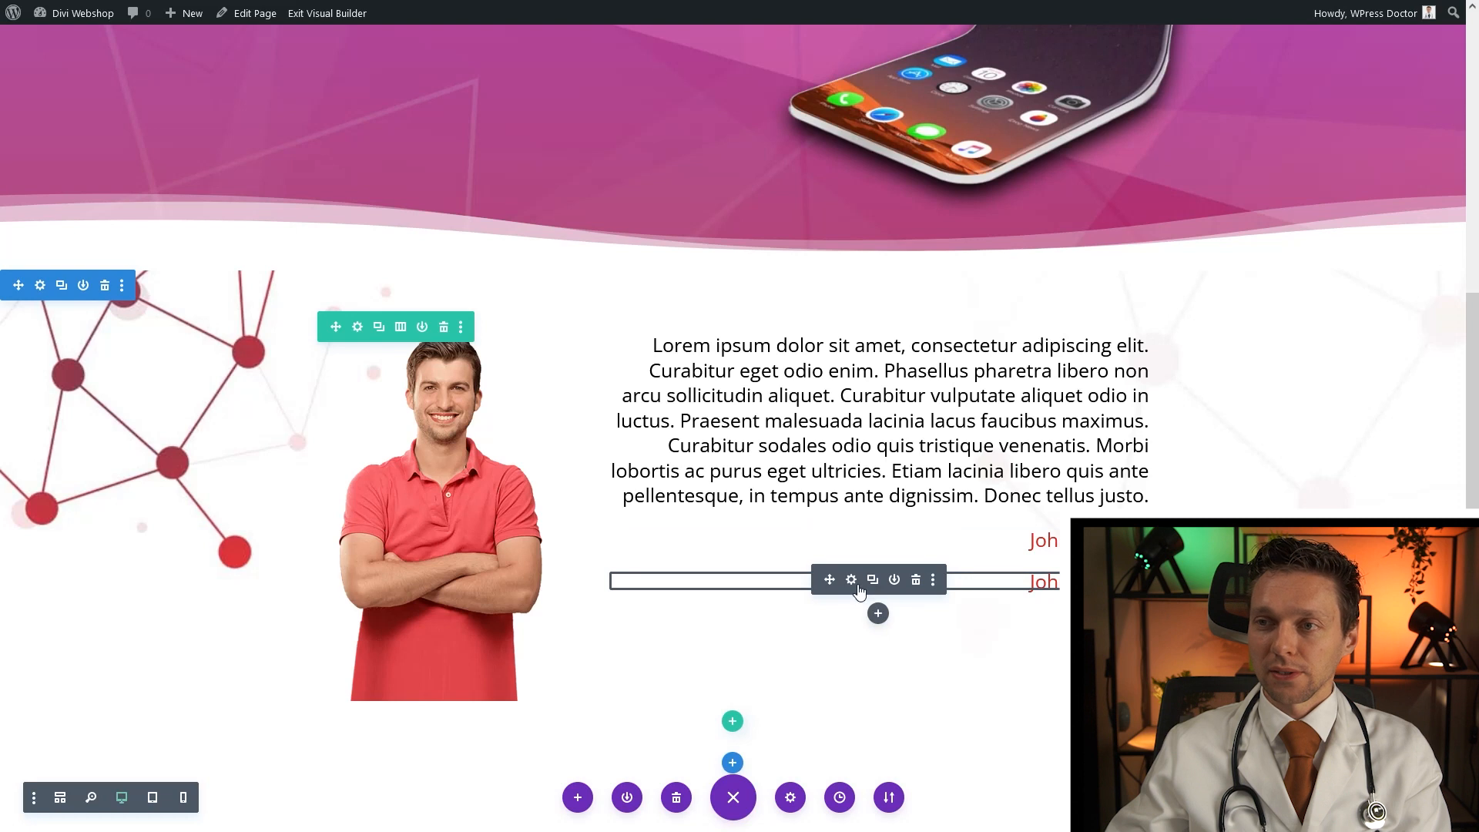
Replace the copied caption's text with 'CEO'
{"action": "left_click", "coordinate": [851, 579]}
{"action": "left_click_drag", "start_coordinate": [108, 309], "coordinate": [31, 309]}
{"action": "type", "text": "CEO"}
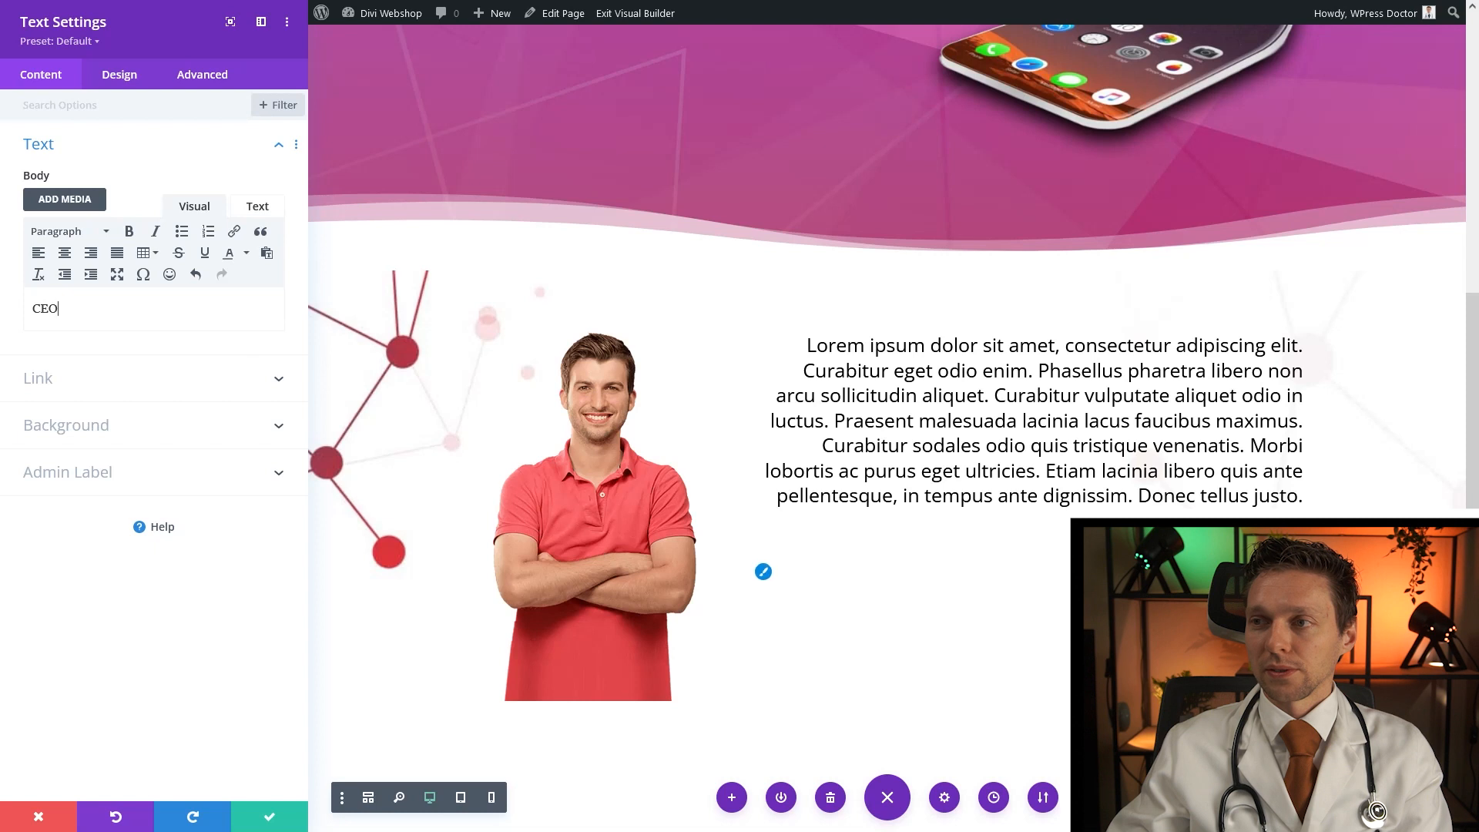
Make the 'CEO' caption black and adjust its text size
{"action": "left_click", "coordinate": [763, 573]}
{"action": "left_click", "coordinate": [78, 436]}
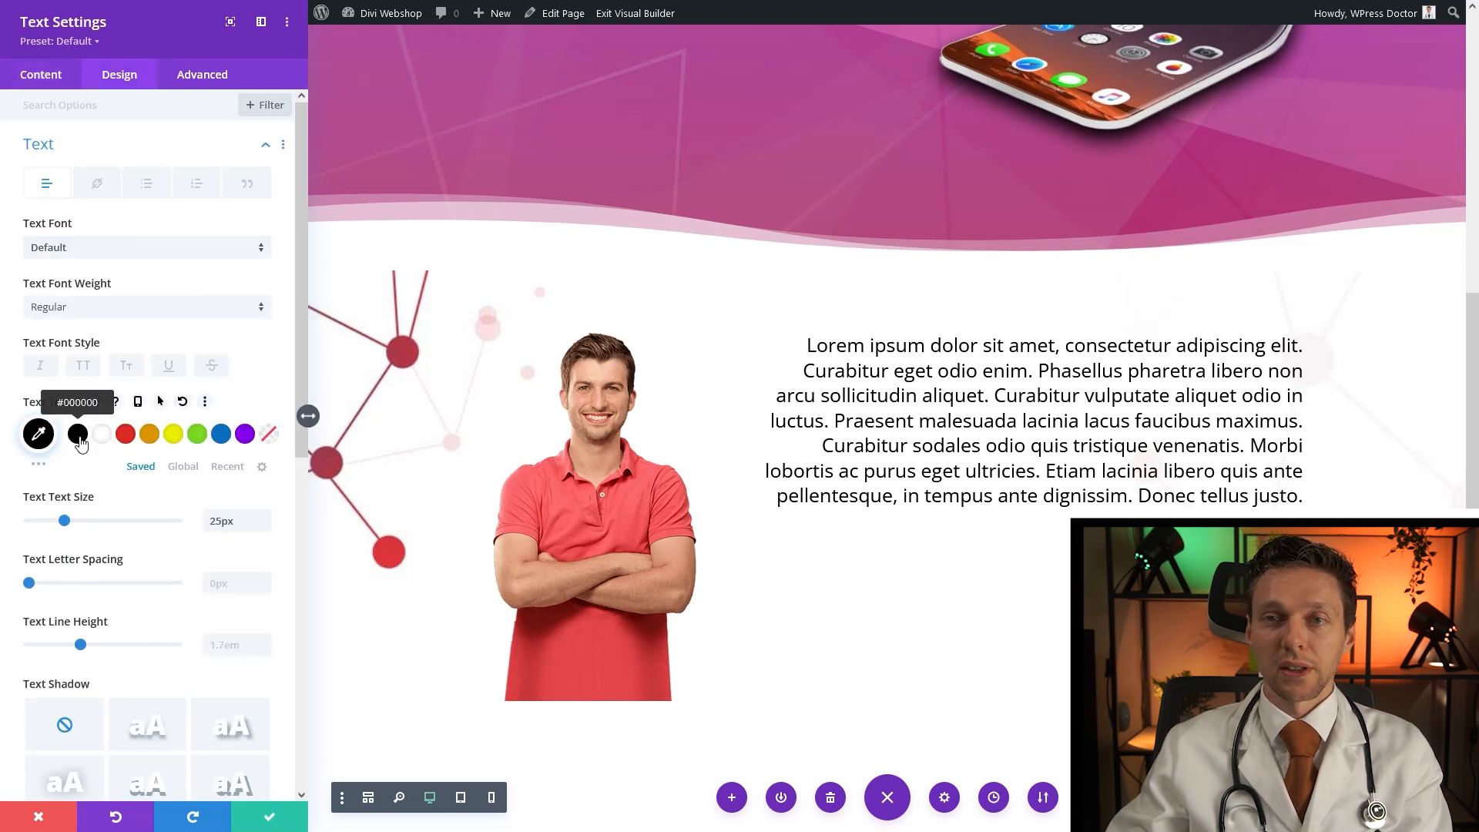
{"action": "left_click_drag", "start_coordinate": [222, 521], "coordinate": [206, 521]}
{"action": "type", "text": "20"}
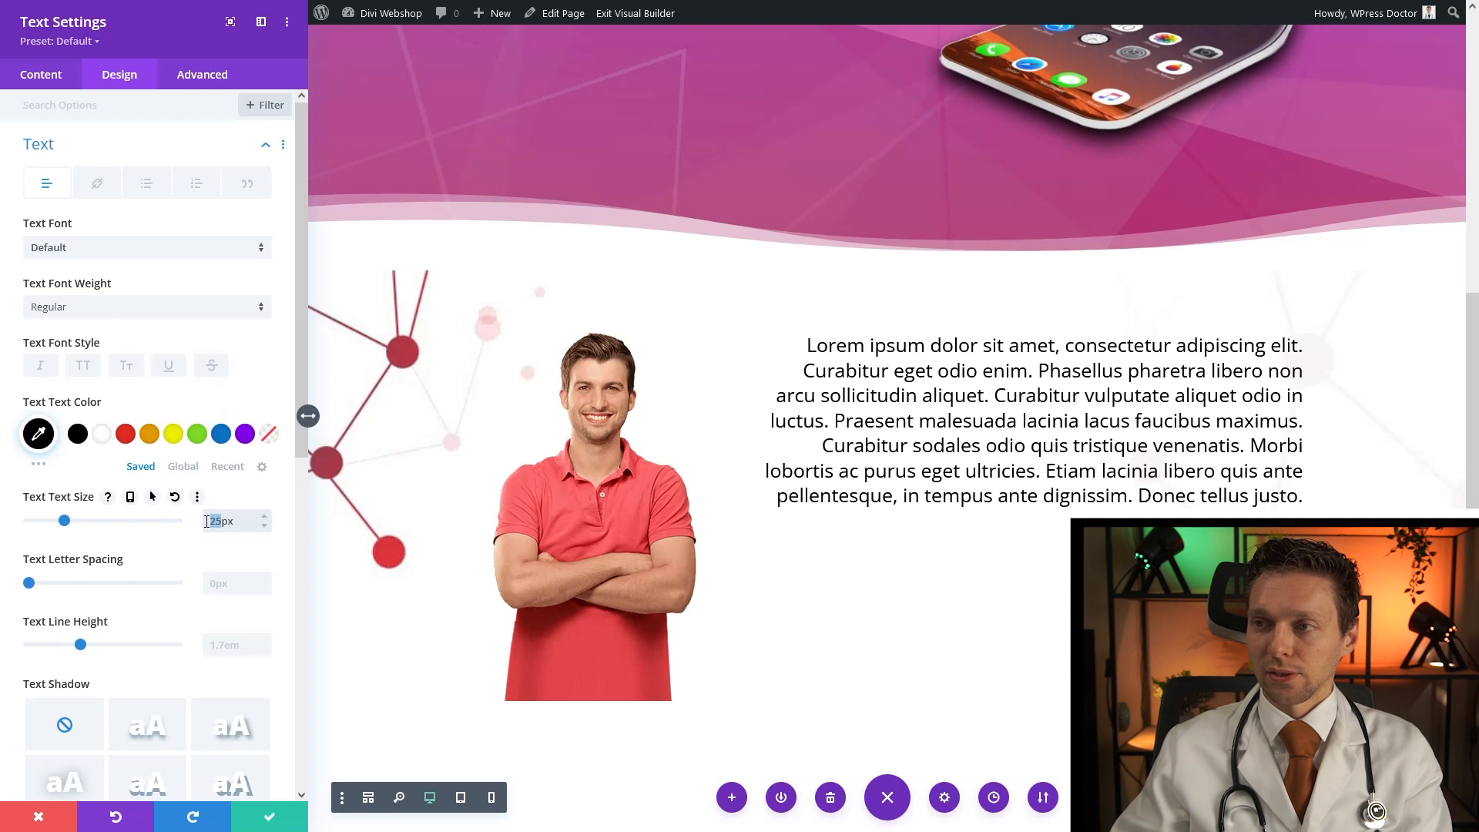
{"action": "left_click", "coordinate": [279, 823]}
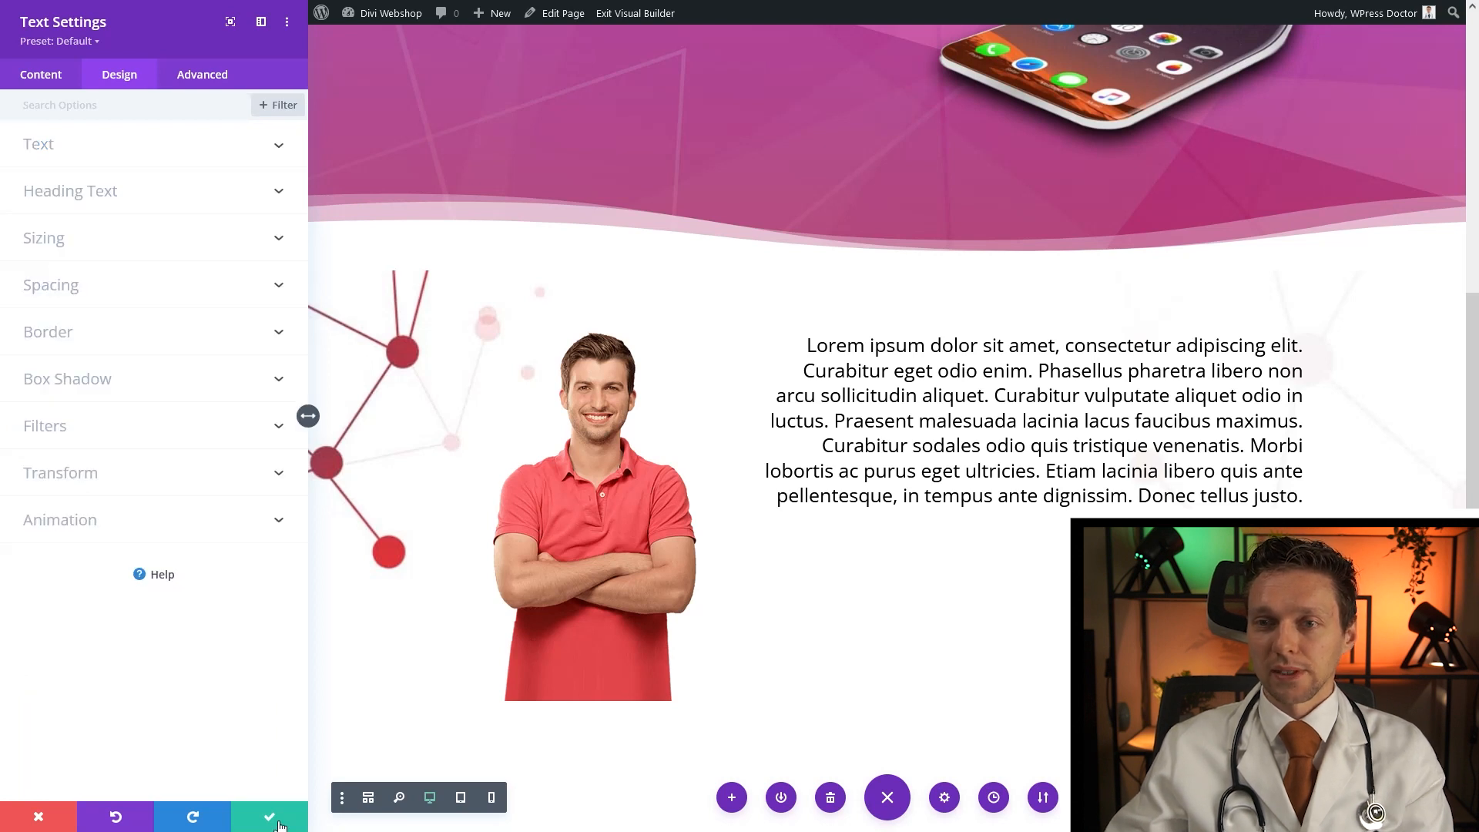
{"action": "left_click", "coordinate": [270, 818]}
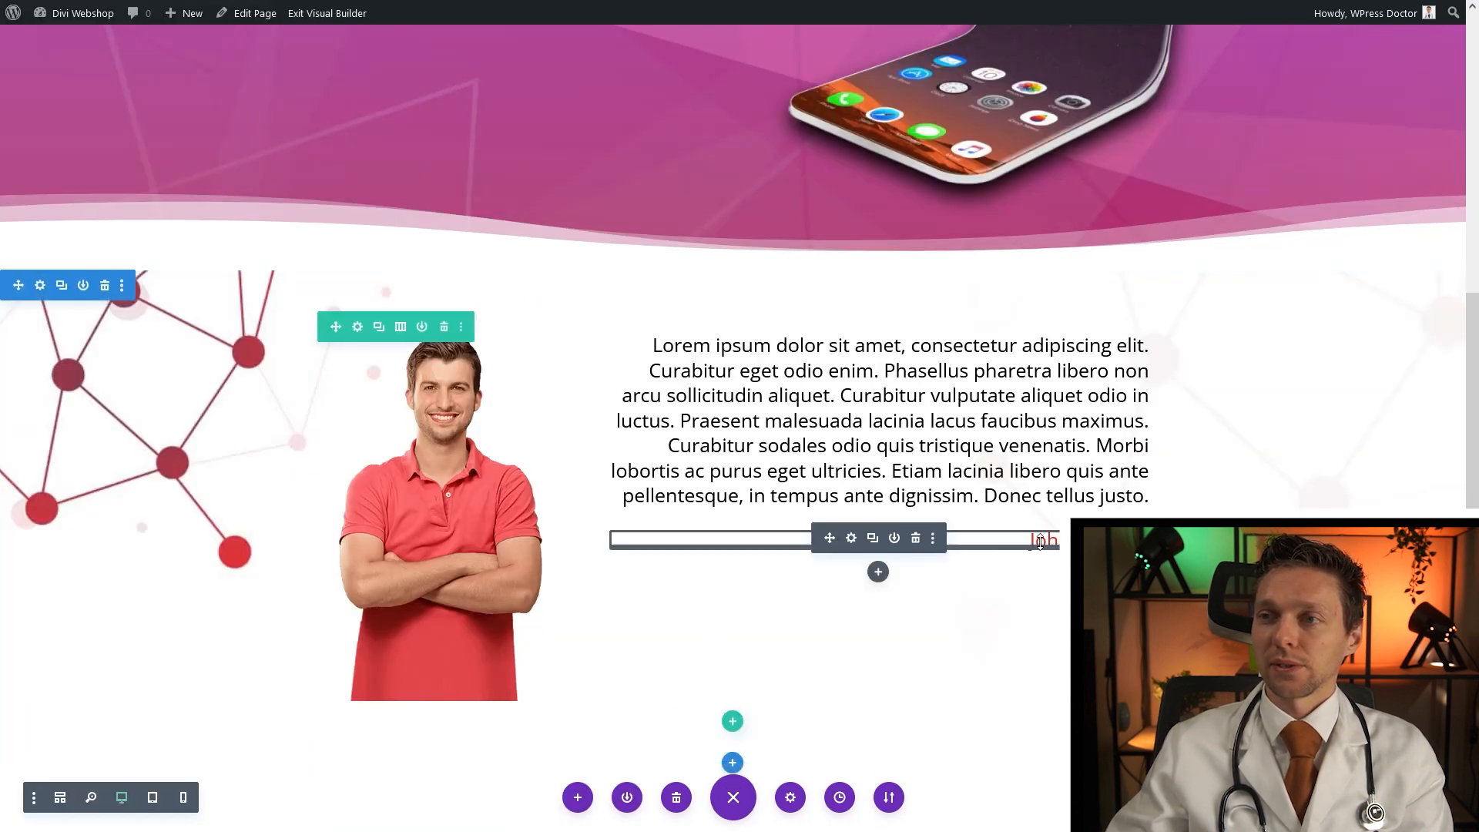
Give the red name text module a 50px top margin and 5px bottom margin, then save
{"action": "left_click", "coordinate": [851, 537]}
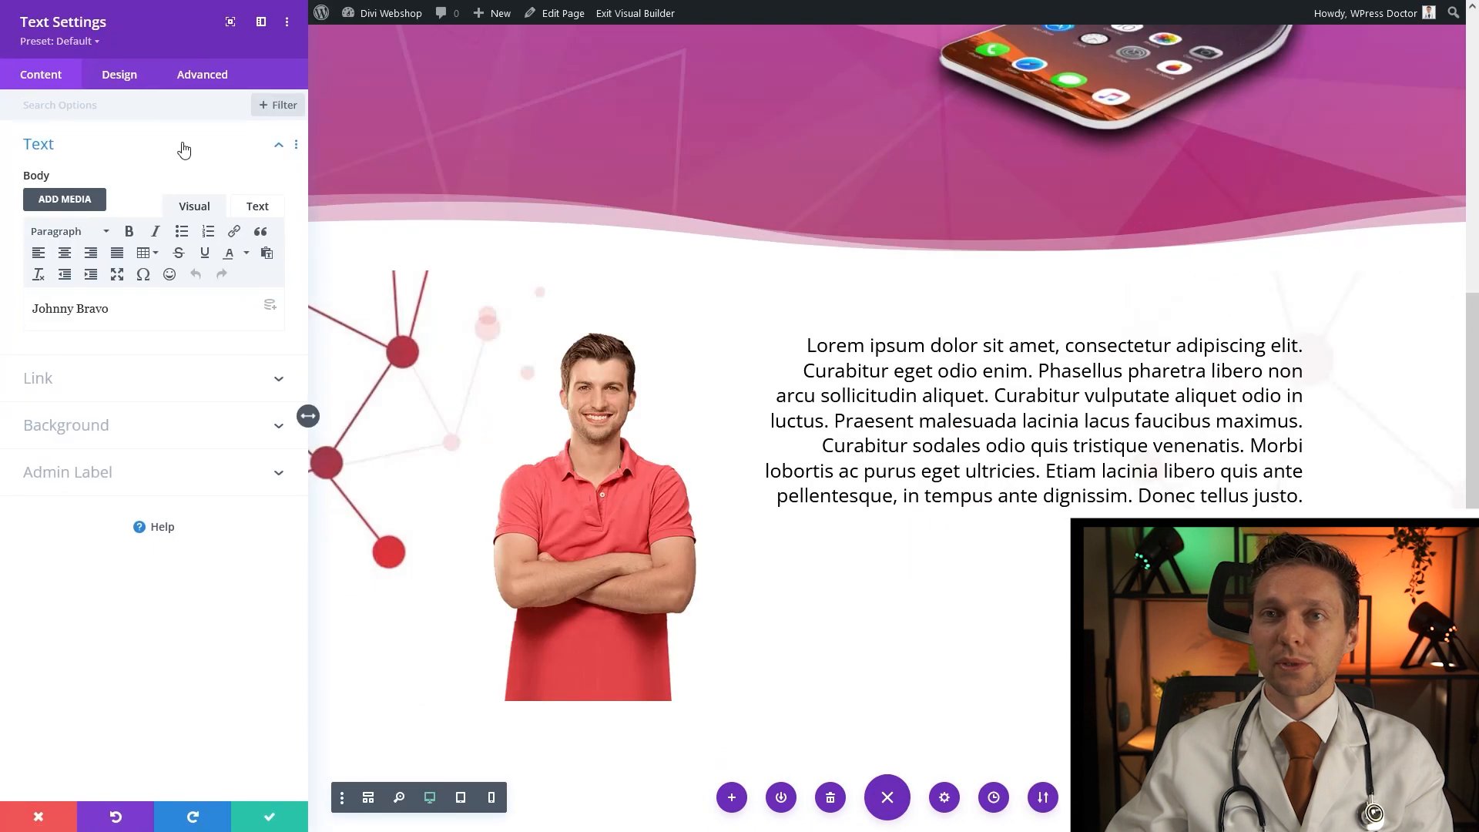
{"action": "left_click", "coordinate": [115, 77]}
{"action": "left_click", "coordinate": [65, 300]}
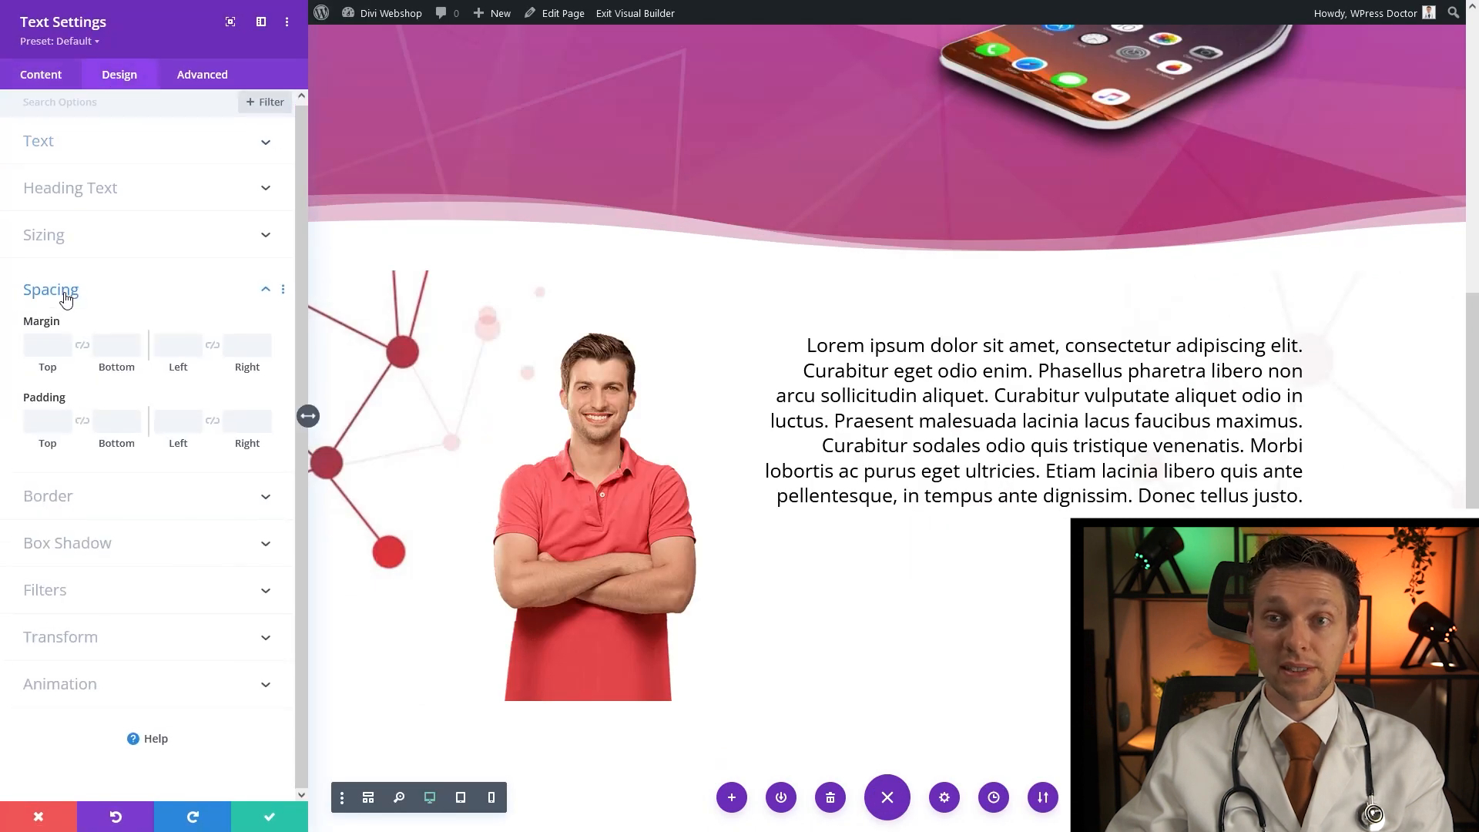
{"action": "left_click", "coordinate": [115, 347]}
{"action": "type", "text": "5px"}
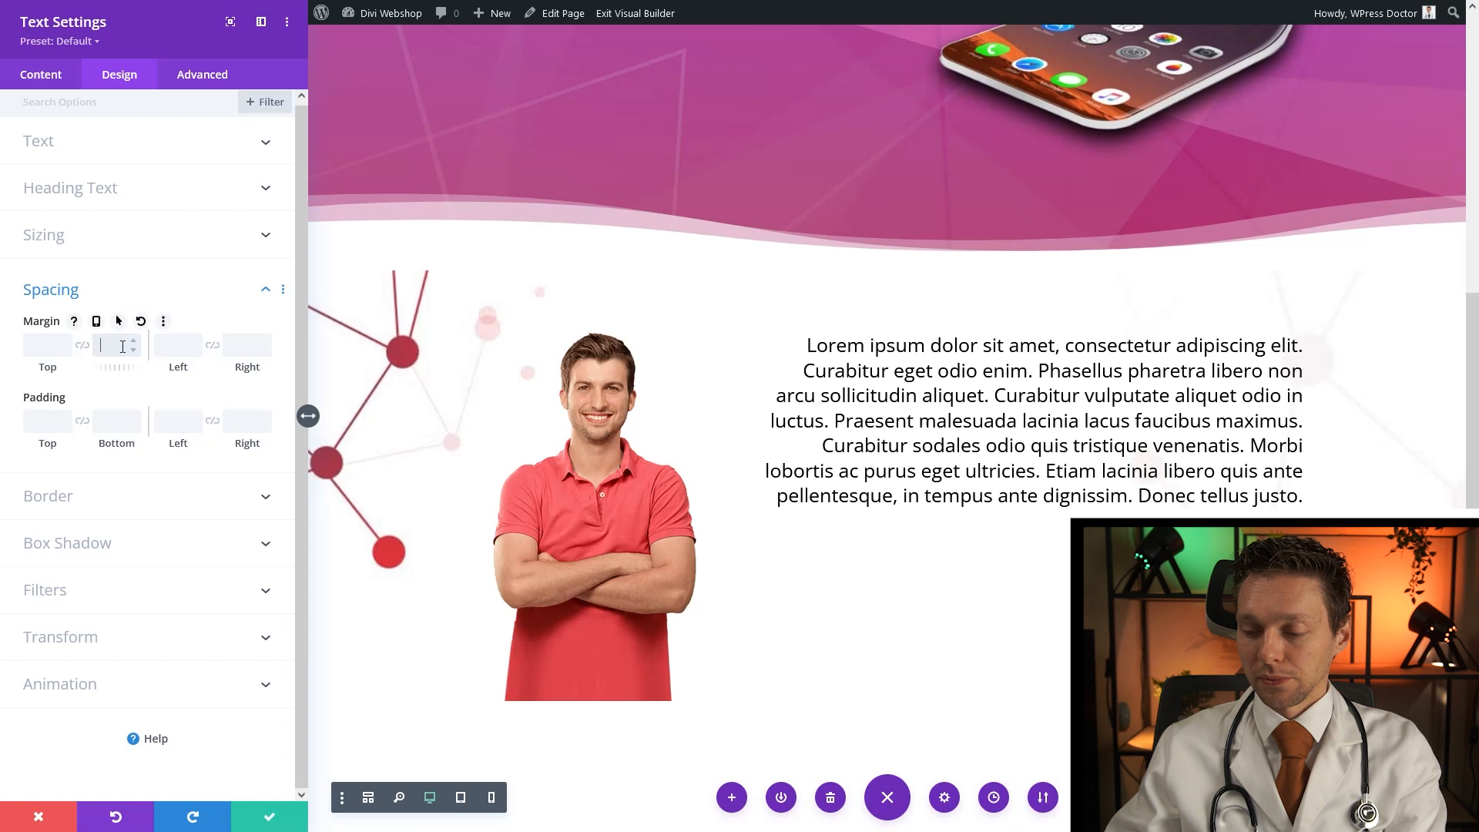
{"action": "left_click", "coordinate": [46, 348]}
{"action": "type", "text": "50"}
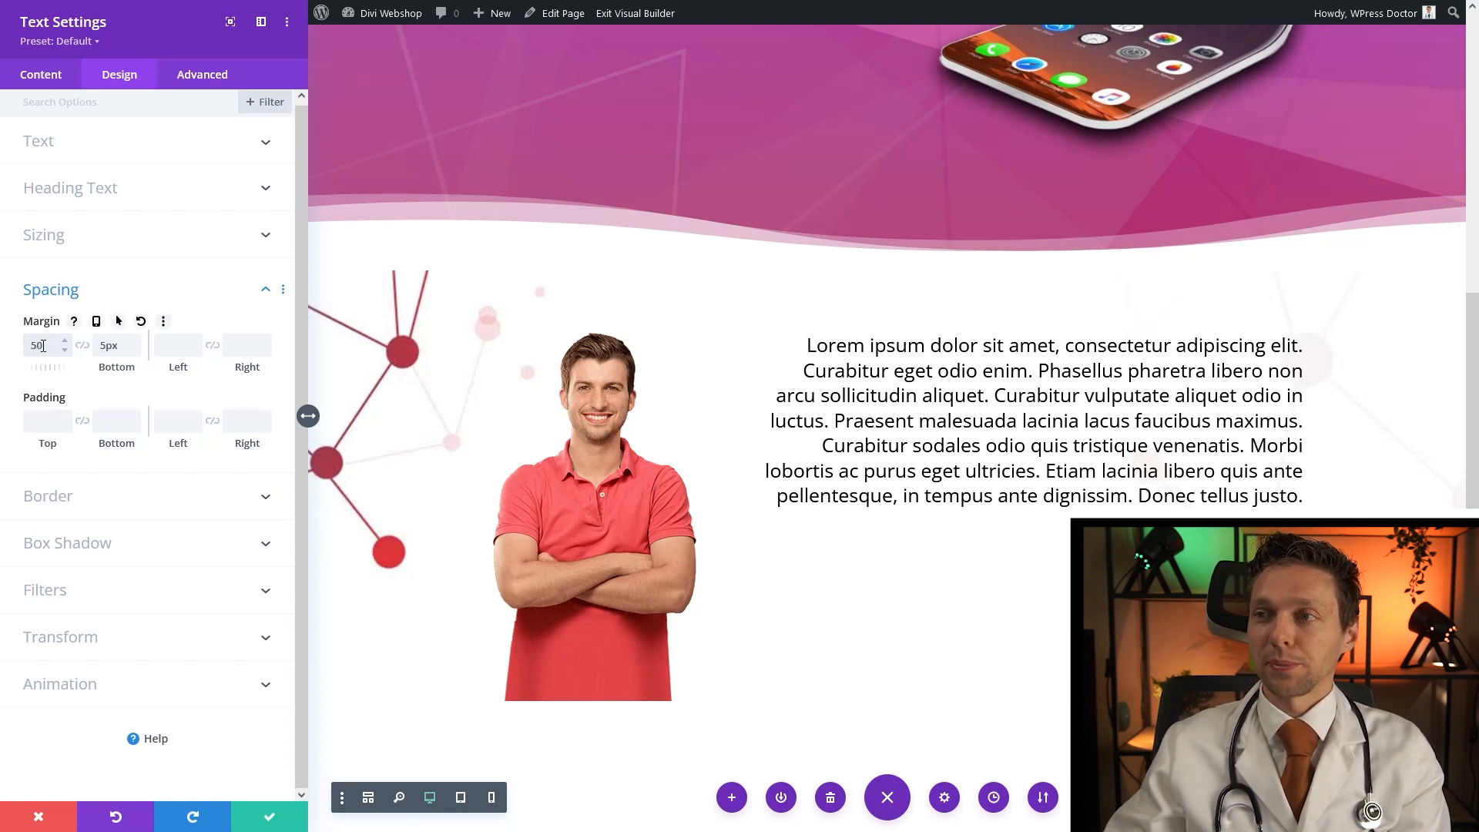
{"action": "left_click", "coordinate": [270, 818]}
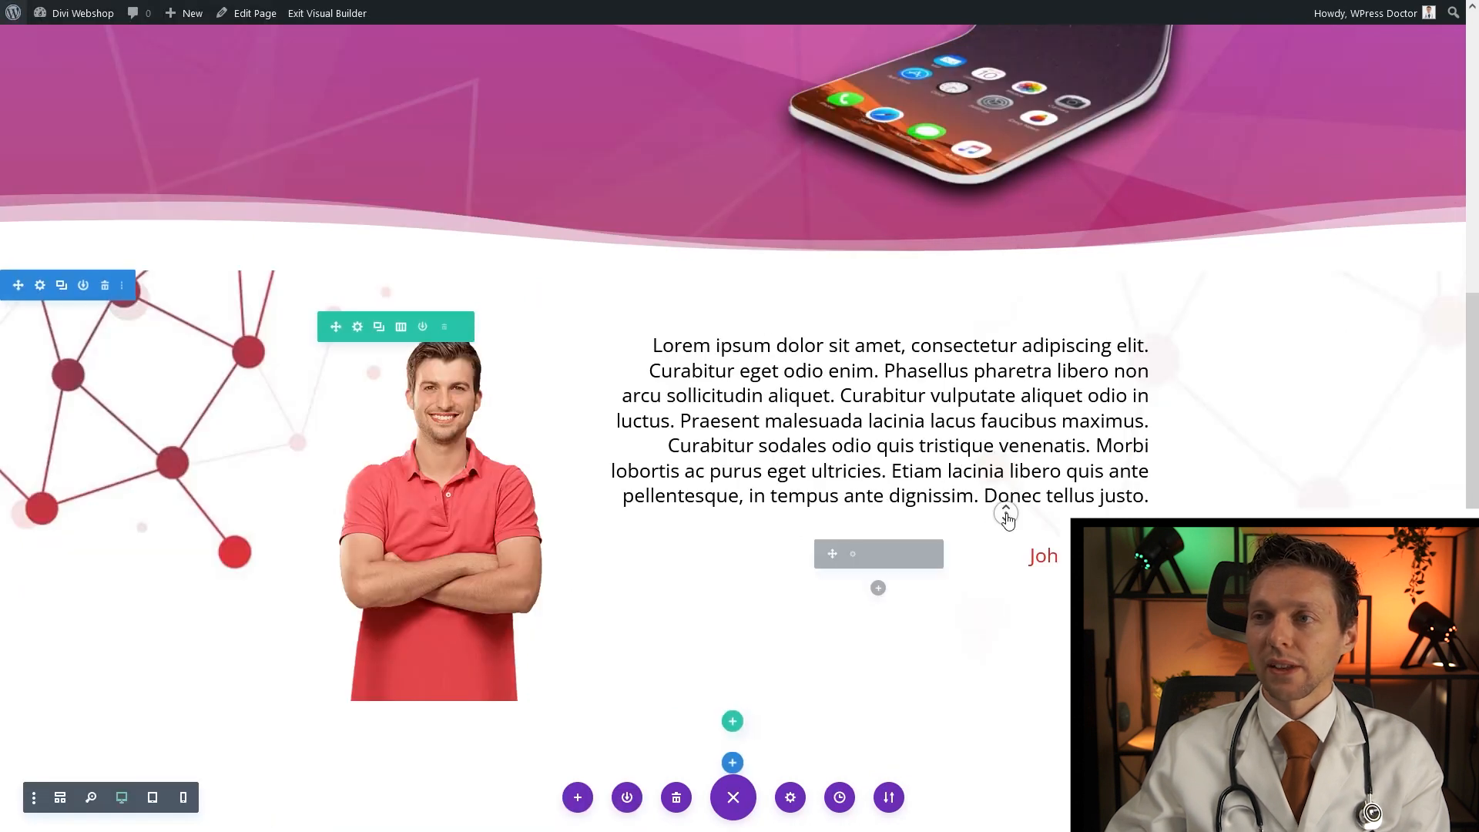
Set the background image size of the man's-photo section to Fit and save
{"action": "scroll", "coordinate": [1005, 542], "scroll_direction": "up", "scroll_amount": 4}
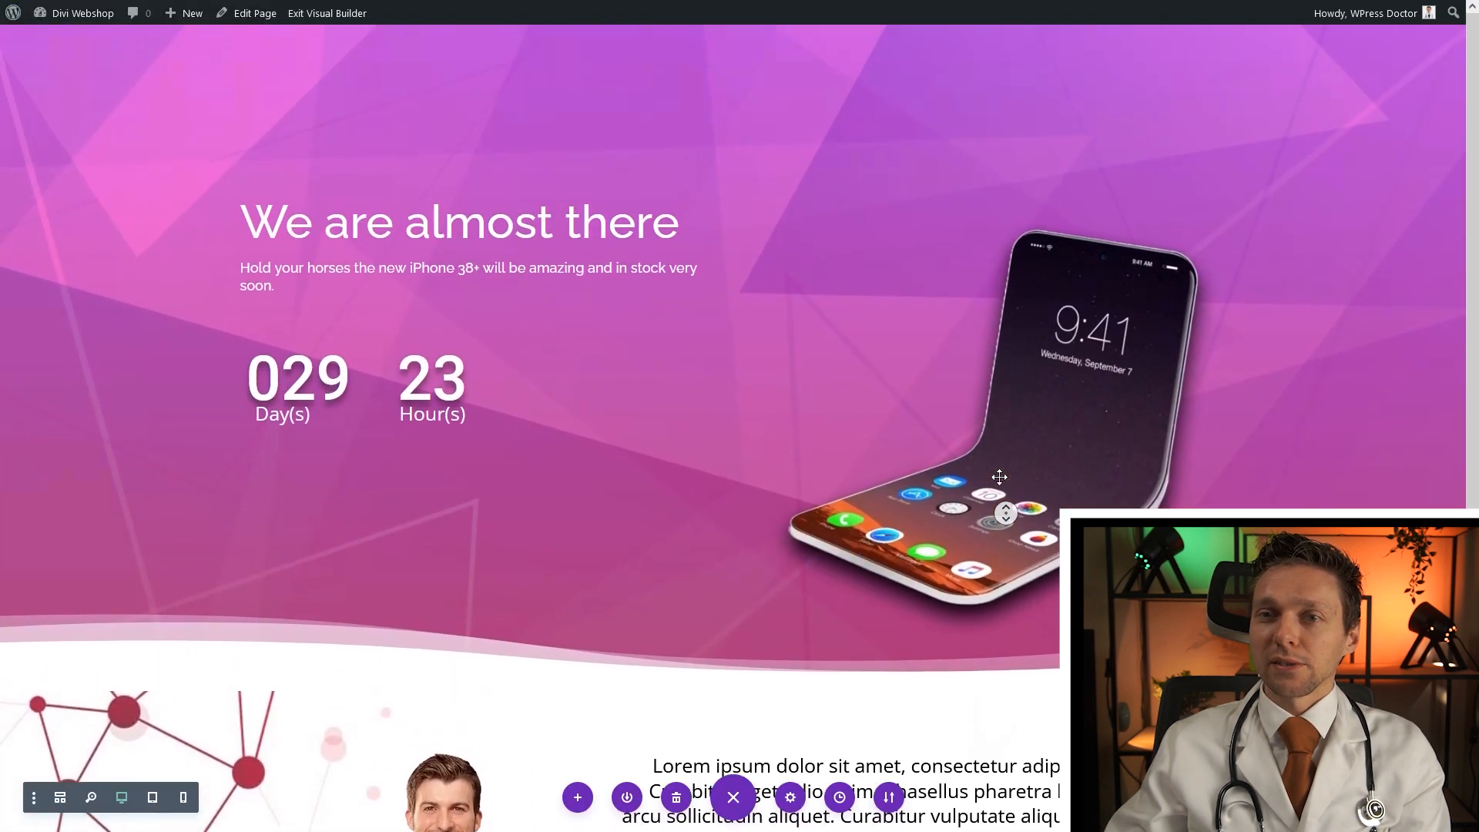
{"action": "scroll", "coordinate": [461, 518], "scroll_direction": "down", "scroll_amount": 3}
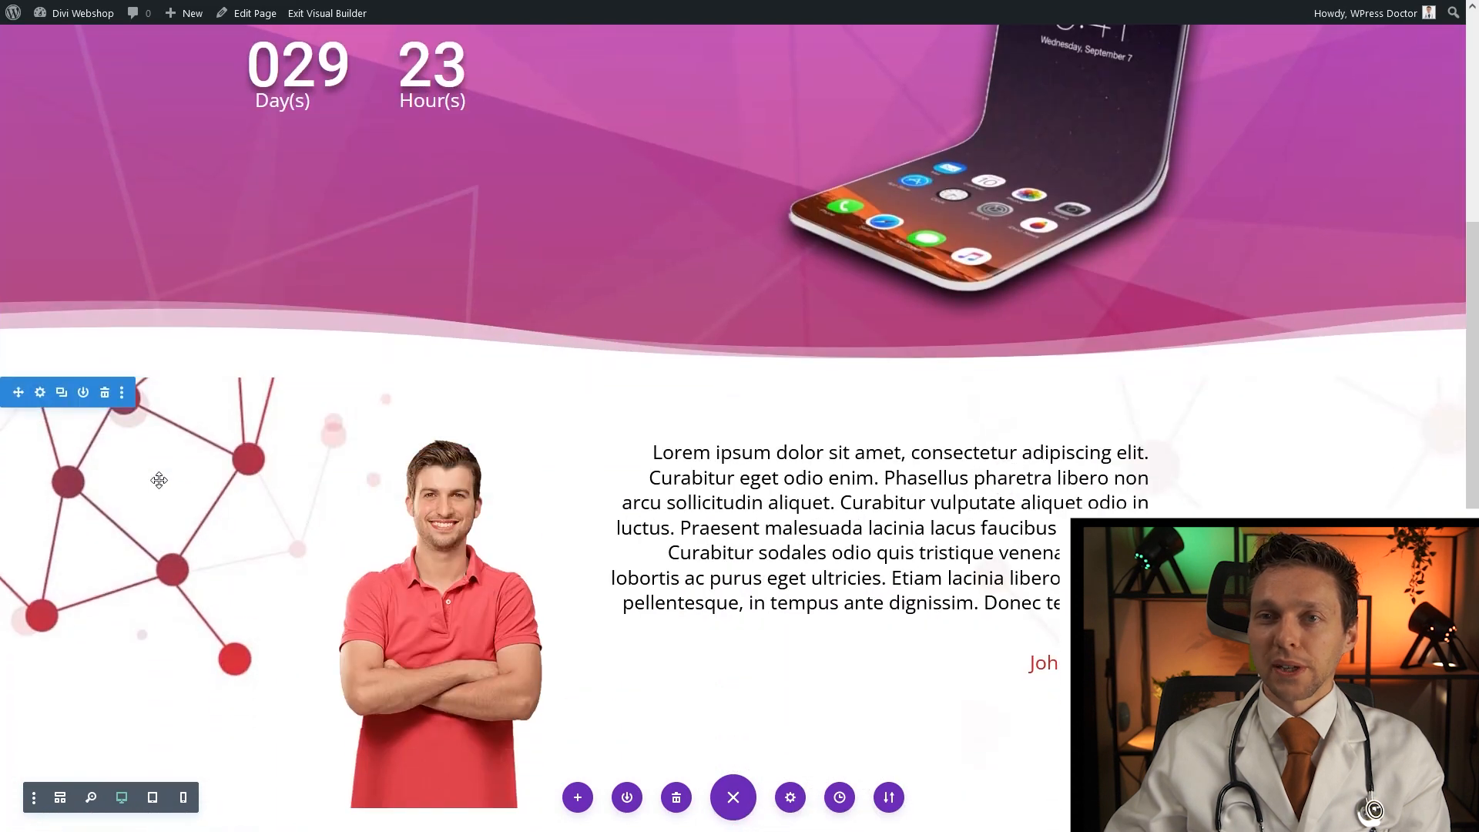
{"action": "scroll", "coordinate": [295, 678], "scroll_direction": "up", "scroll_amount": 3}
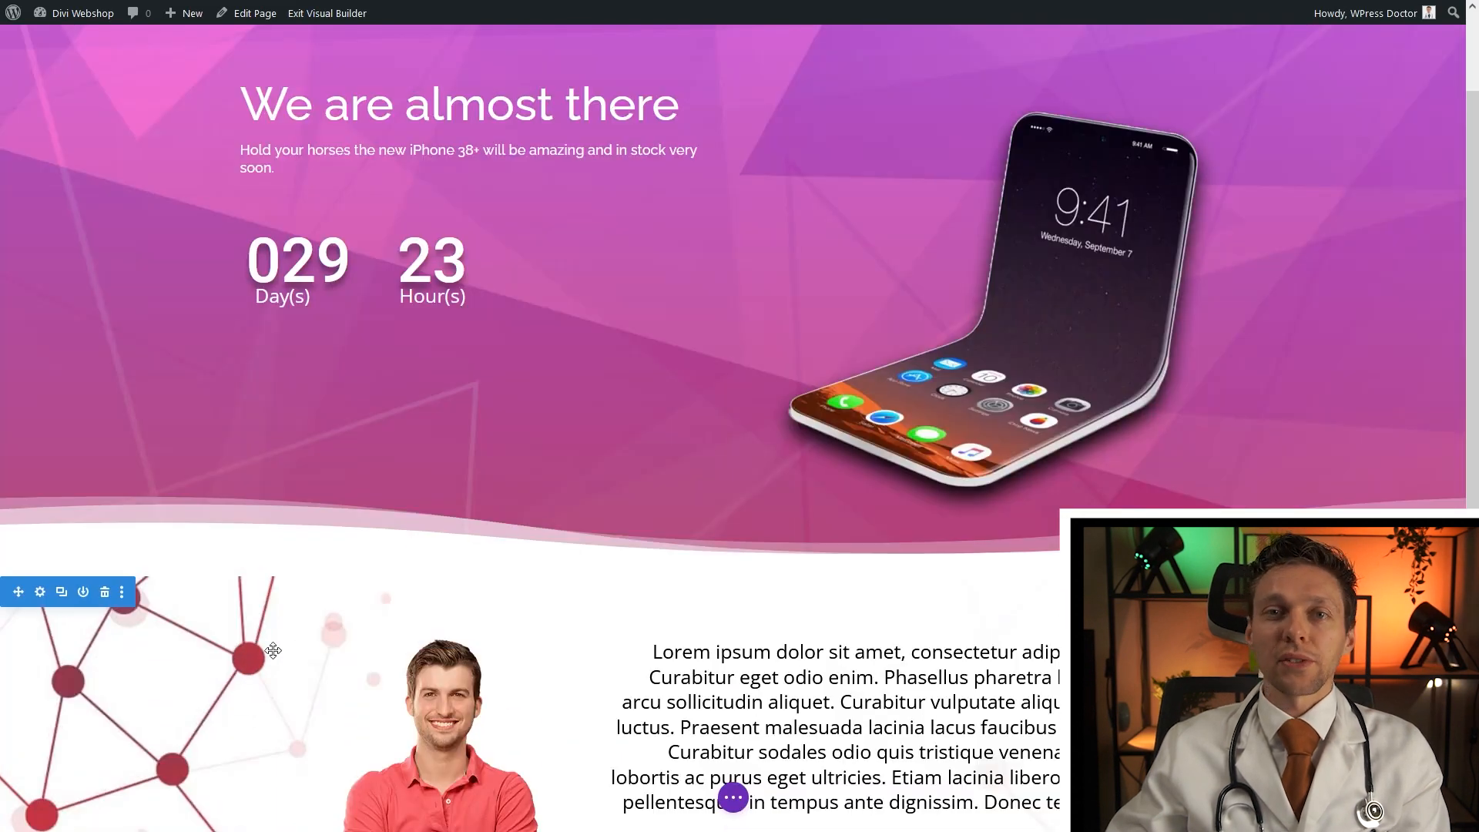
{"action": "left_click", "coordinate": [40, 593]}
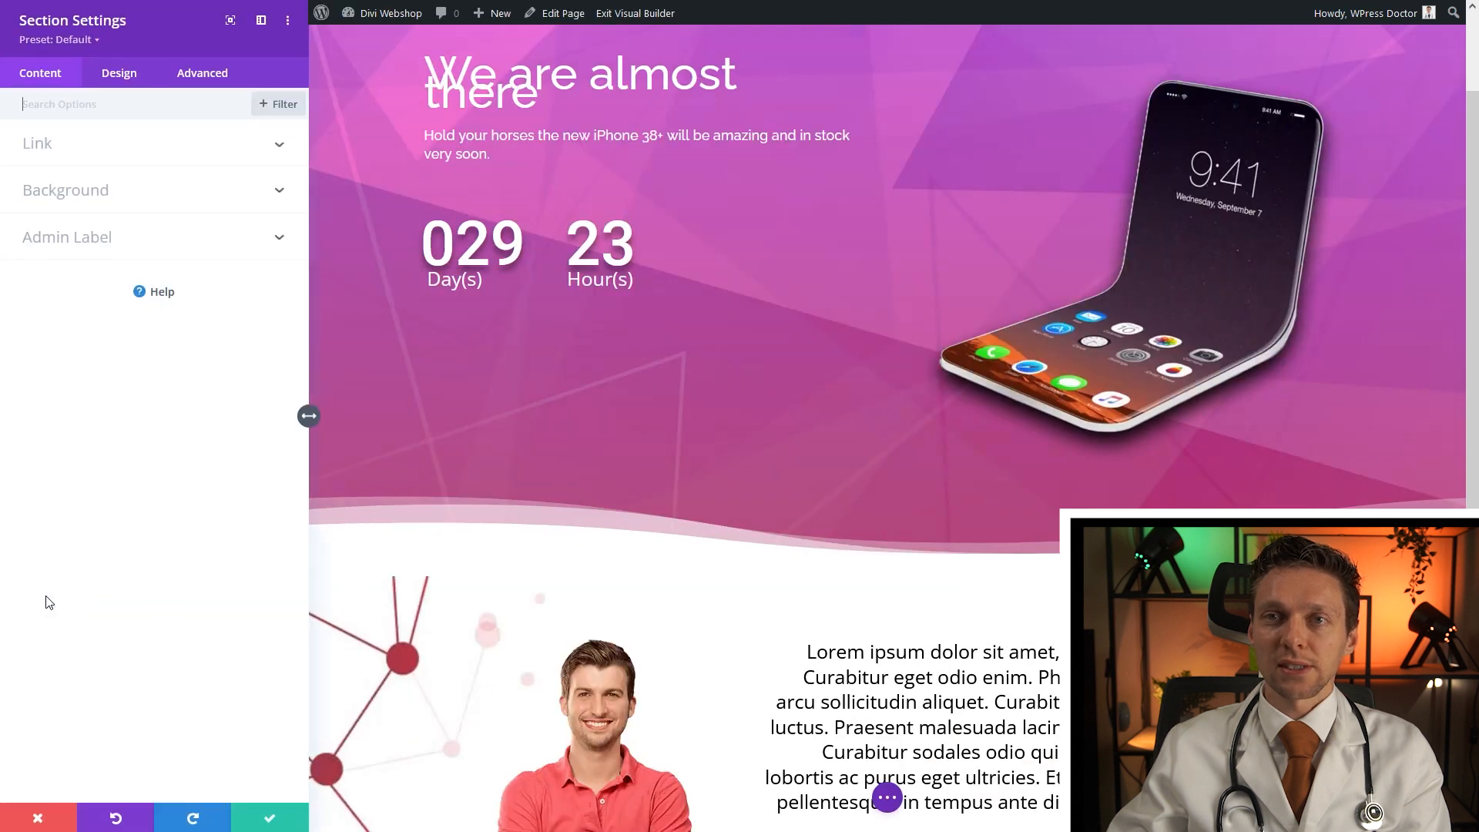
{"action": "left_click", "coordinate": [86, 198]}
{"action": "left_click", "coordinate": [185, 262]}
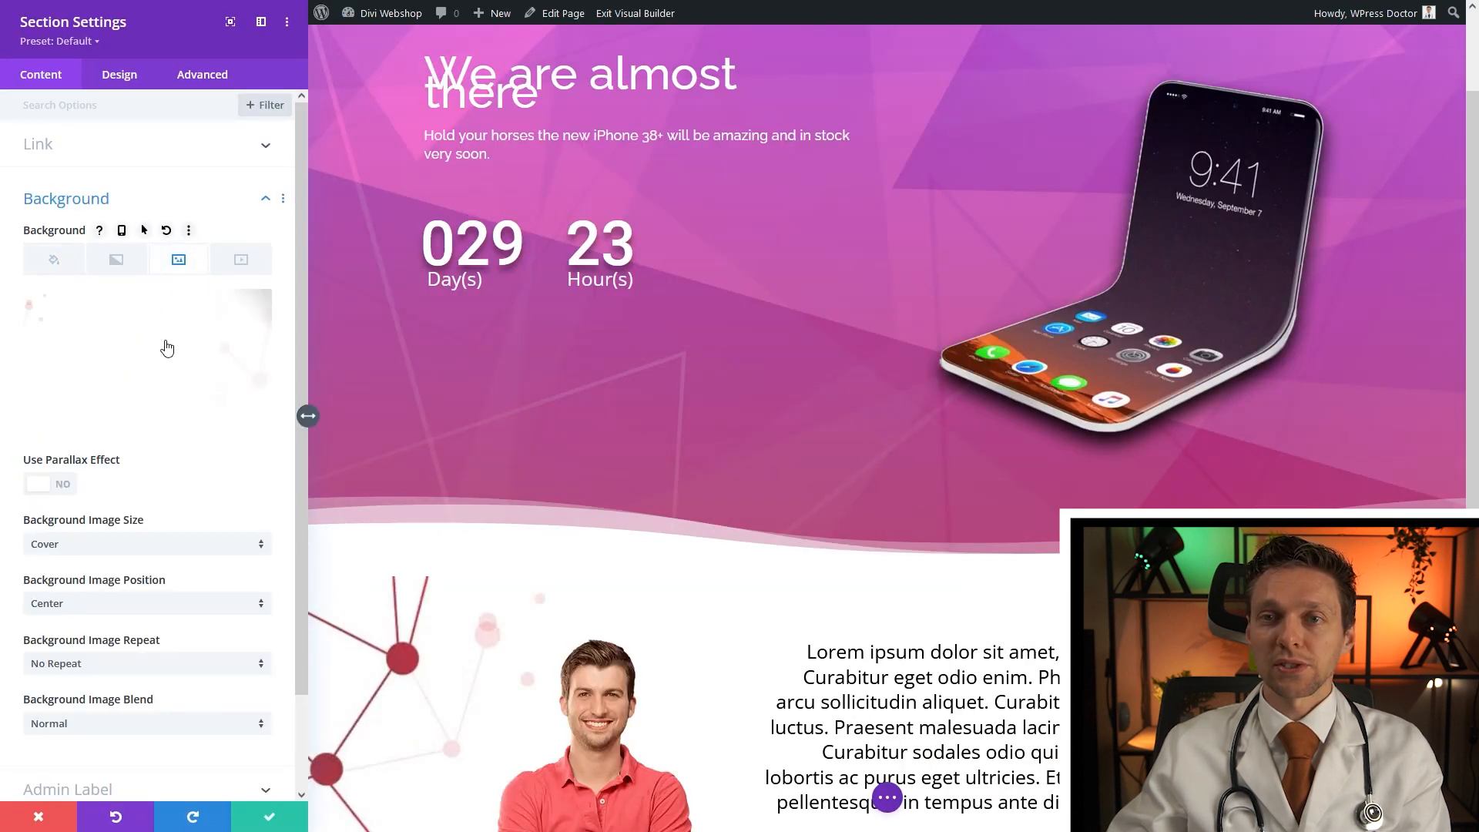
{"action": "left_click", "coordinate": [84, 556]}
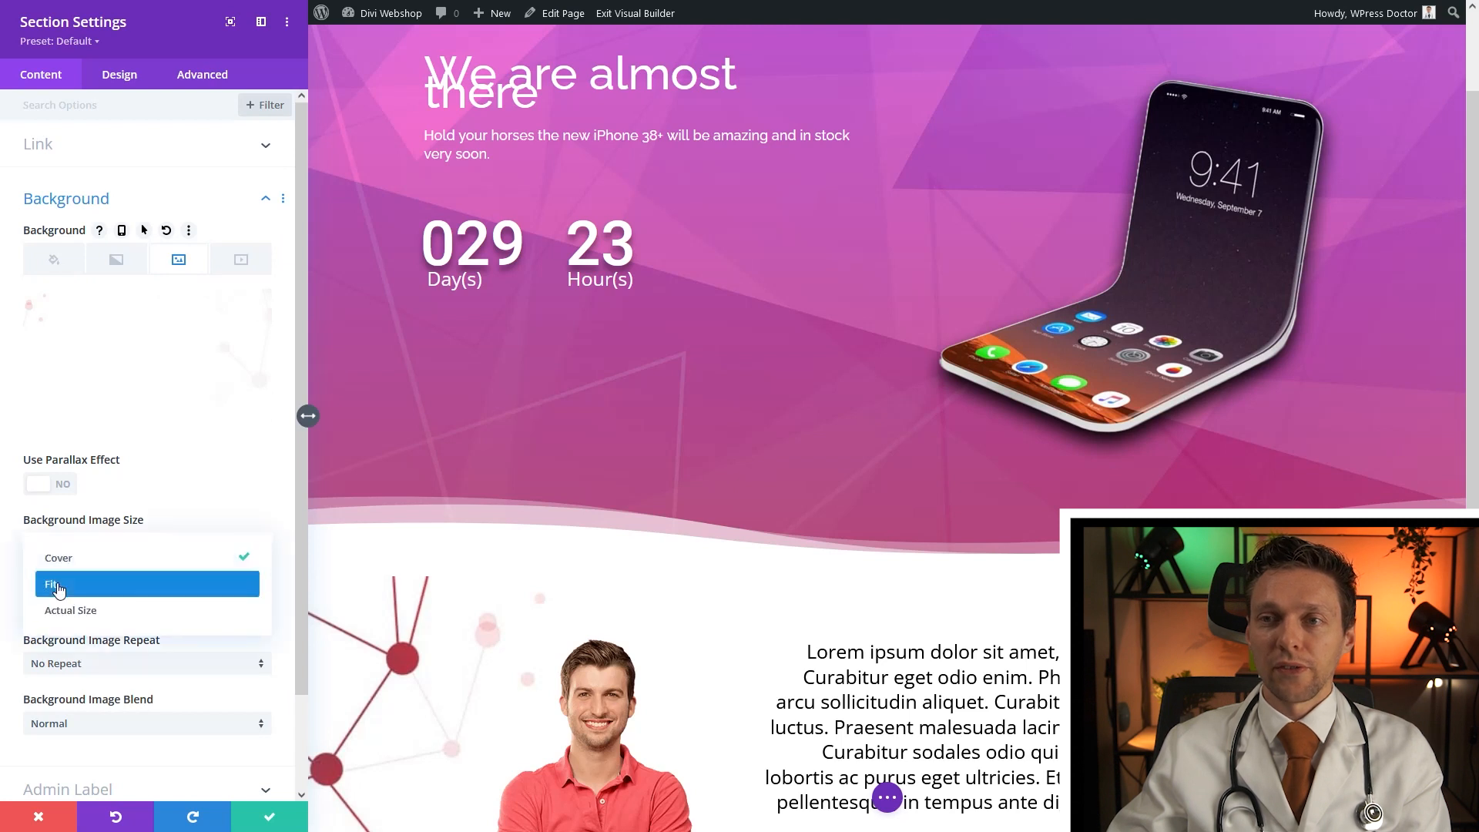
{"action": "left_click", "coordinate": [58, 587]}
{"action": "left_click", "coordinate": [257, 818]}
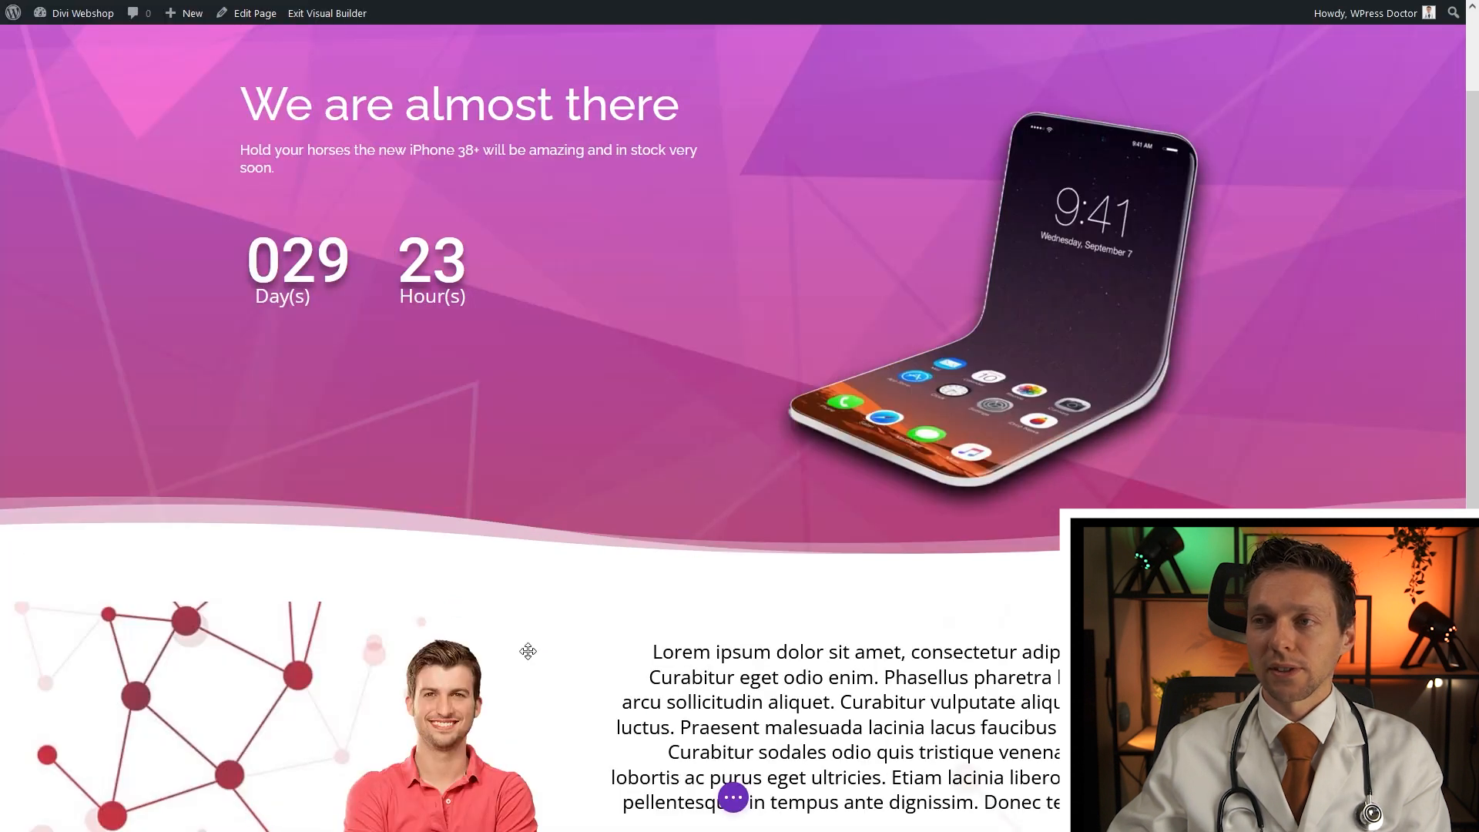
{"action": "scroll", "coordinate": [739, 462], "scroll_direction": "down", "scroll_amount": 2}
{"action": "scroll", "coordinate": [739, 462], "scroll_direction": "down", "scroll_amount": 2}
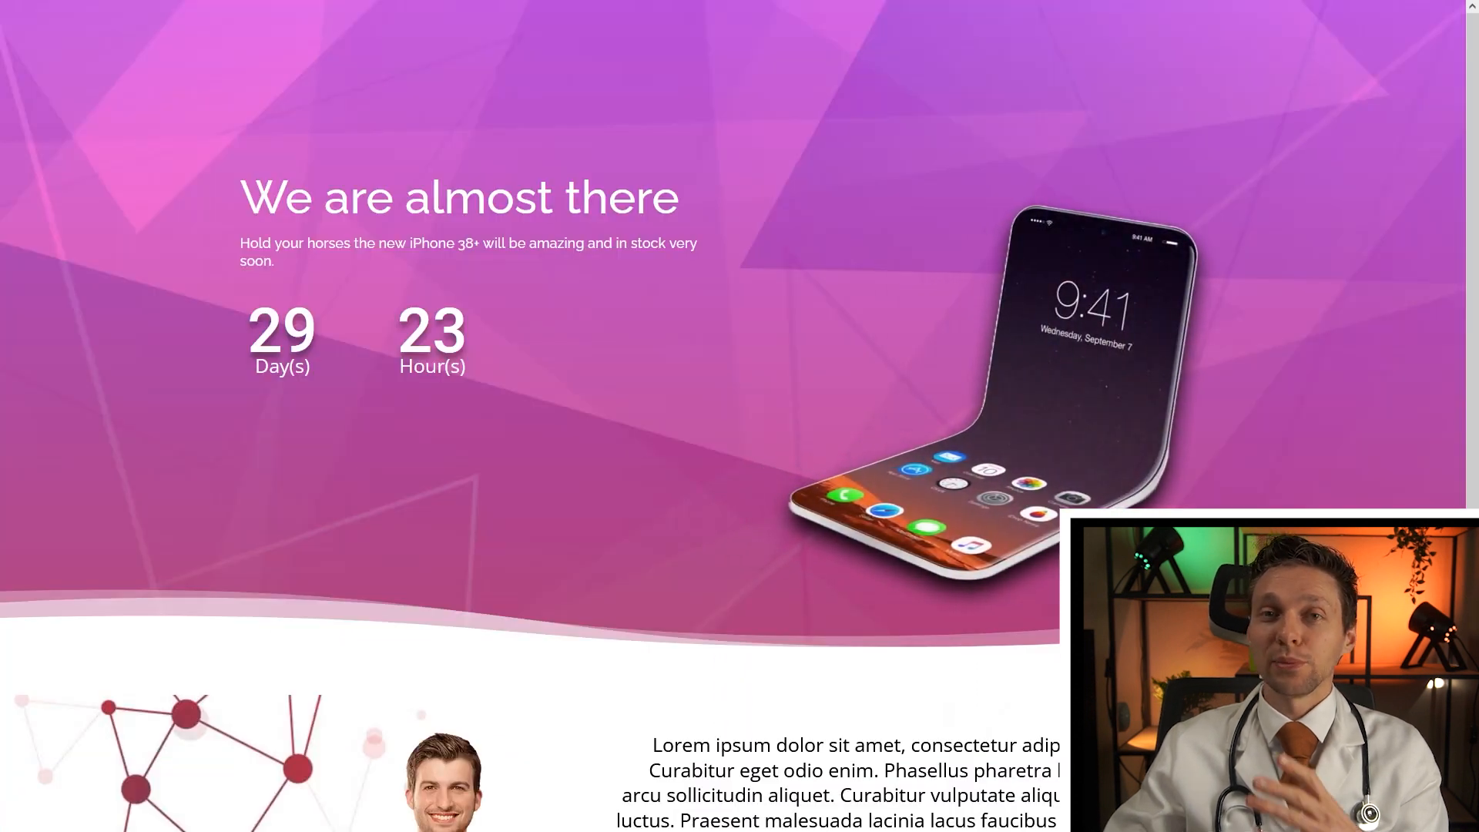
{"action": "scroll", "coordinate": [739, 416], "scroll_direction": "down", "scroll_amount": 3}
{"action": "scroll", "coordinate": [739, 416], "scroll_direction": "down", "scroll_amount": 3}
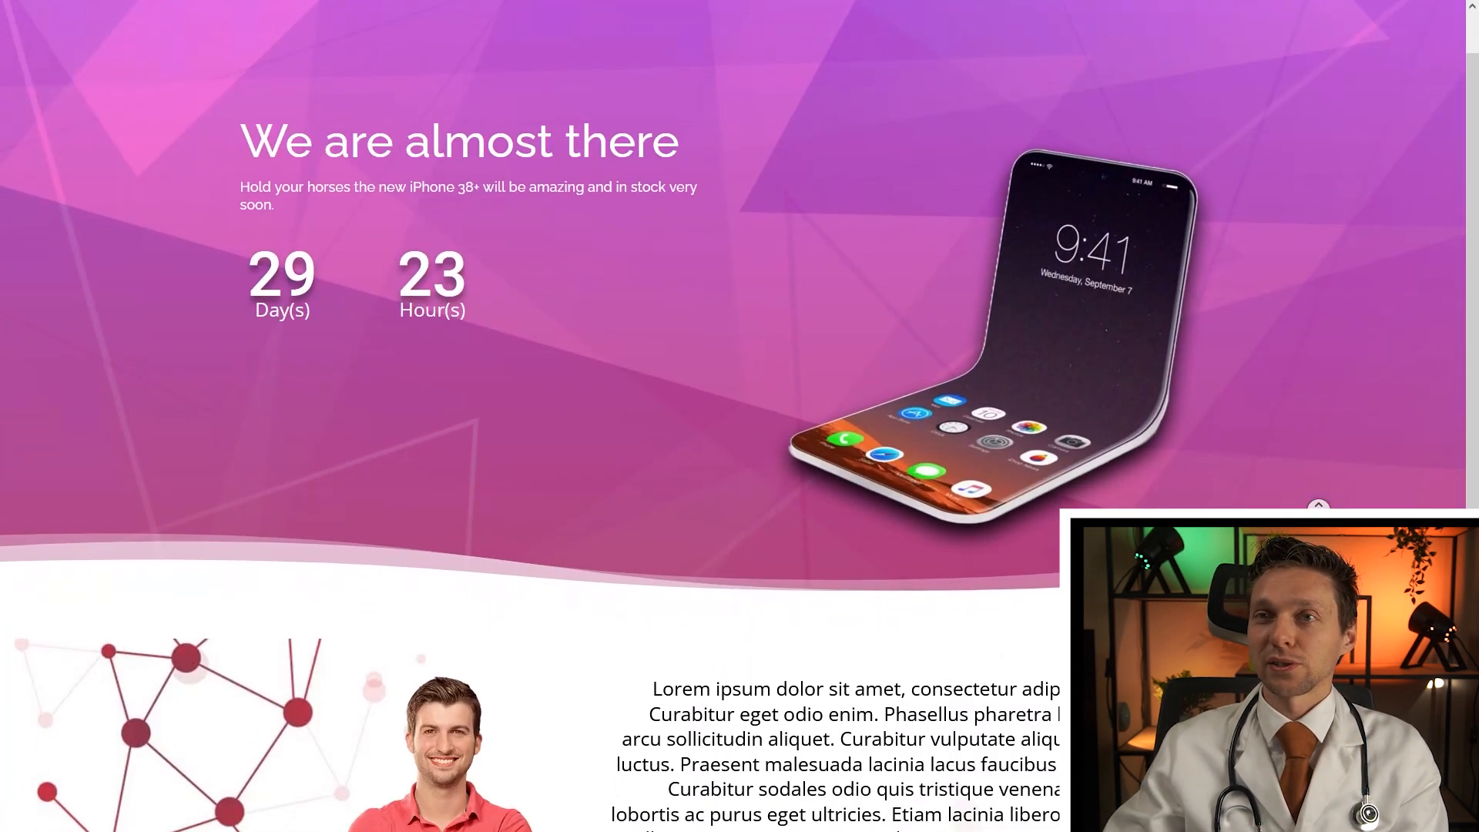
{"action": "scroll", "coordinate": [1329, 469], "scroll_direction": "down", "scroll_amount": 2}
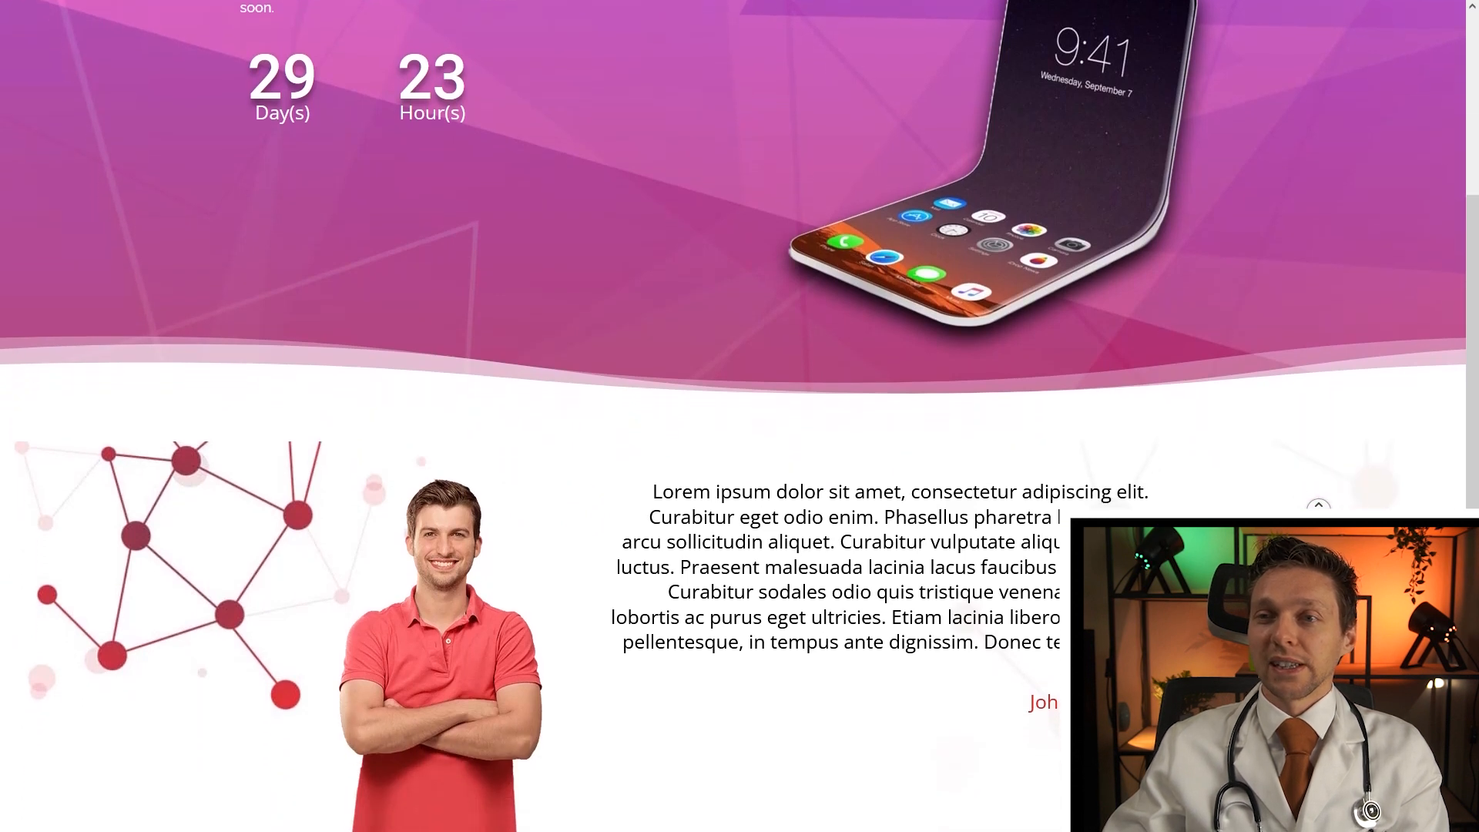
{"action": "scroll", "coordinate": [1329, 470], "scroll_direction": "up", "scroll_amount": 3}
{"action": "scroll", "coordinate": [1328, 469], "scroll_direction": "up", "scroll_amount": 2}
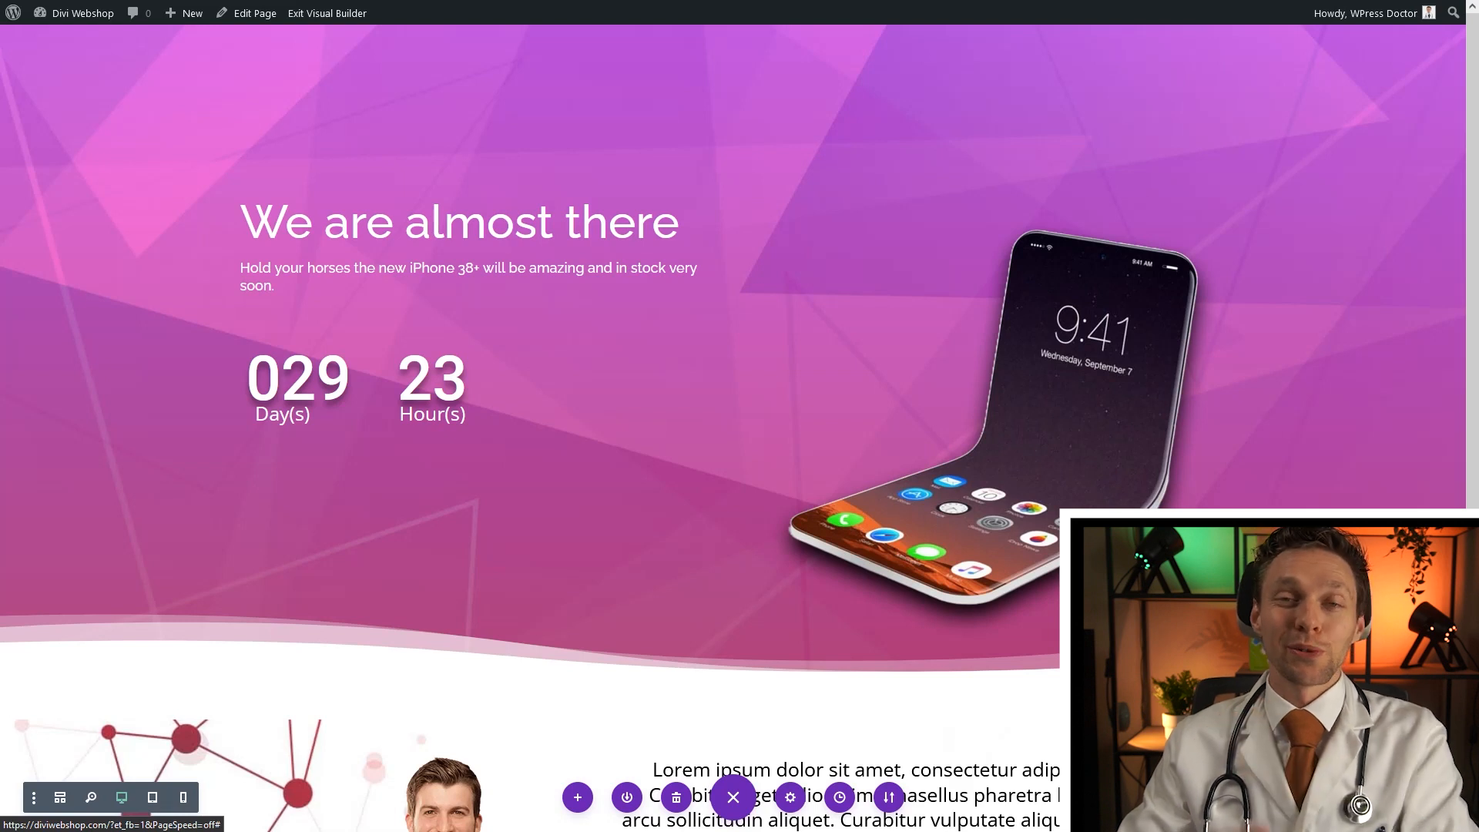
Delete the hero section and the section that follows it
{"action": "mouse_move", "coordinate": [85, 146]}
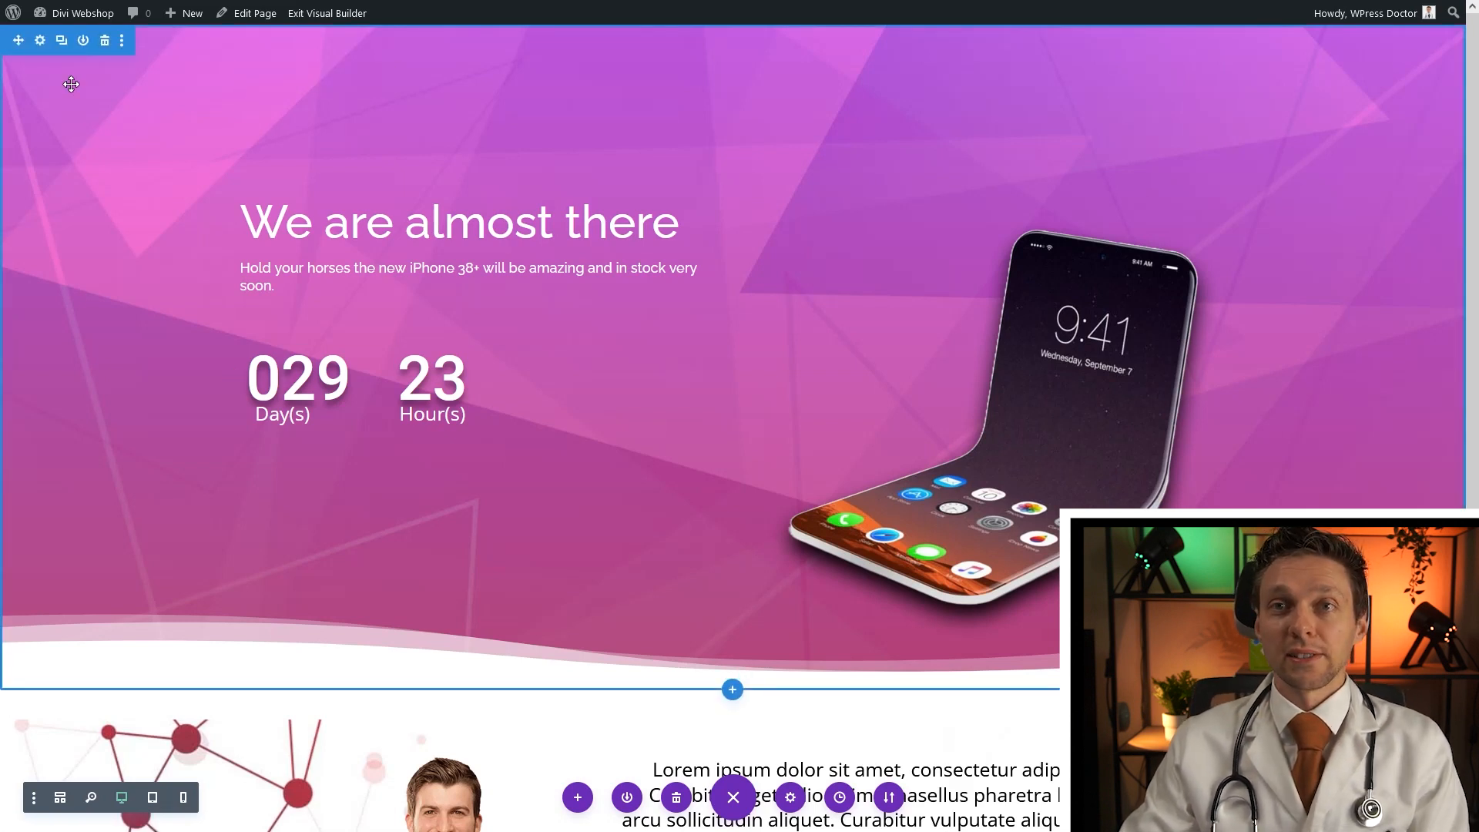
{"action": "left_click", "coordinate": [104, 40]}
{"action": "left_click", "coordinate": [104, 40]}
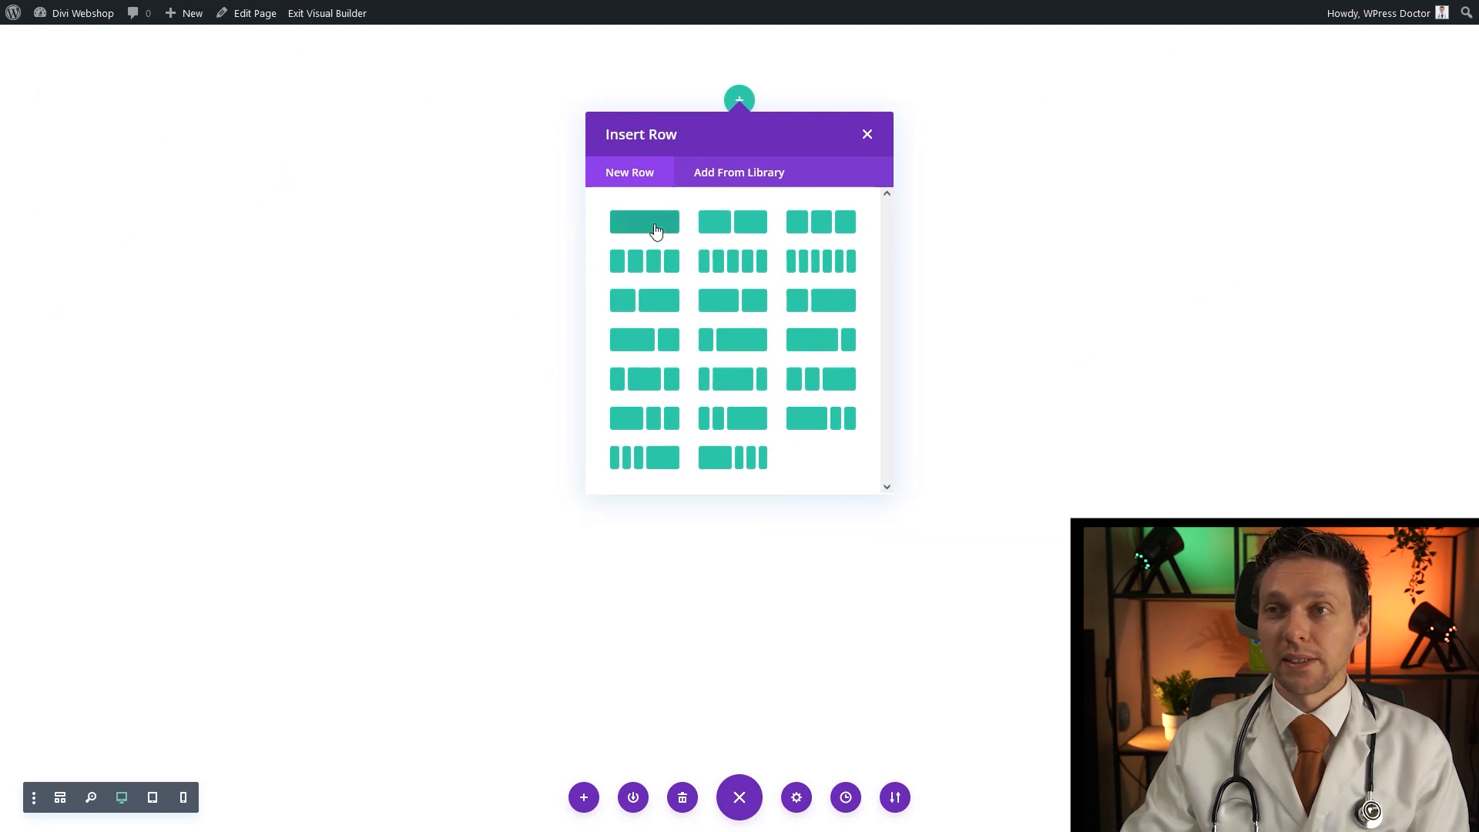
Add a single-column row and insert a Countdown Timer module into it
{"action": "left_click", "coordinate": [656, 230]}
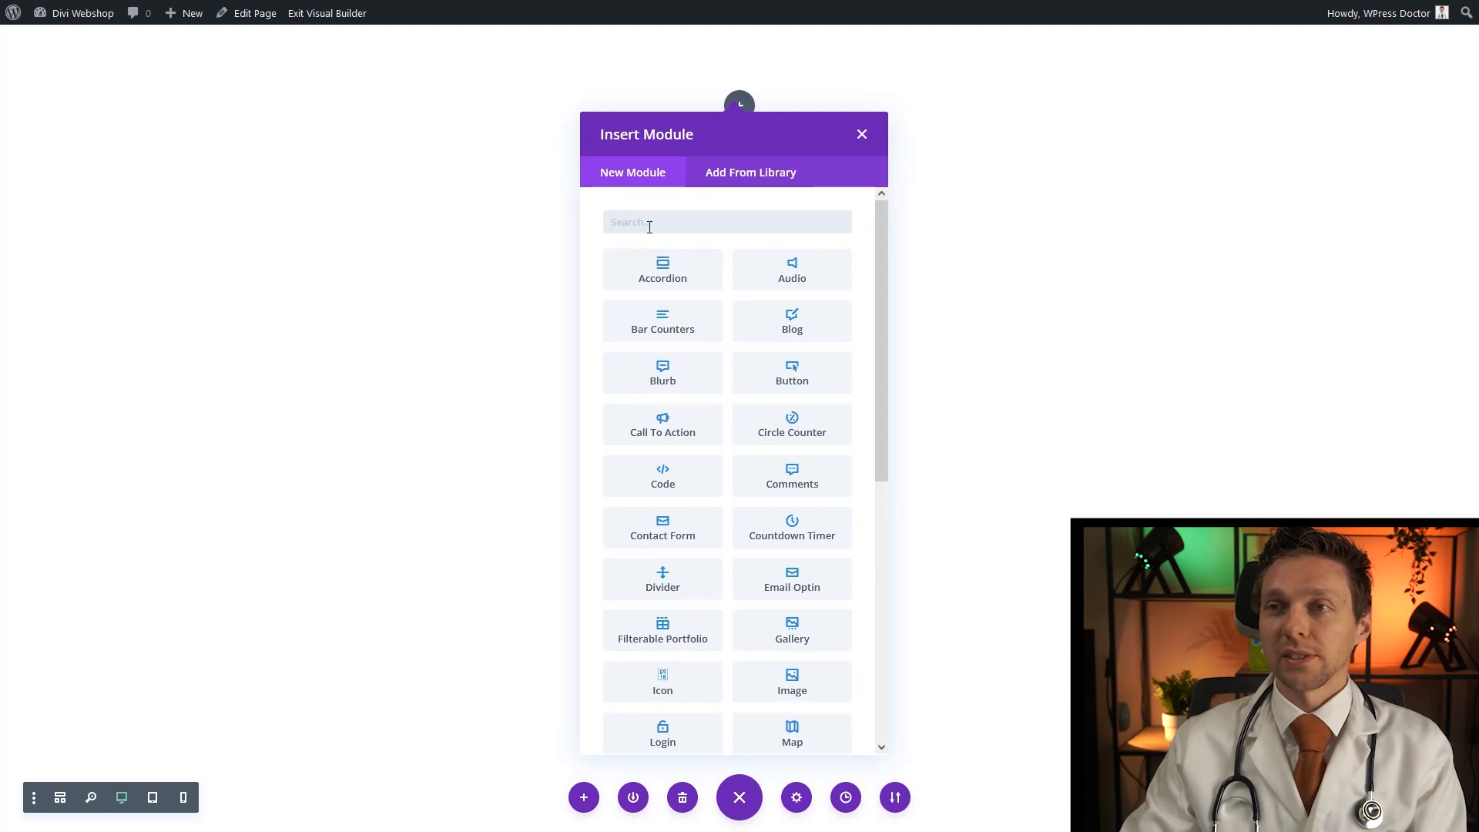
{"action": "type", "text": "countd"}
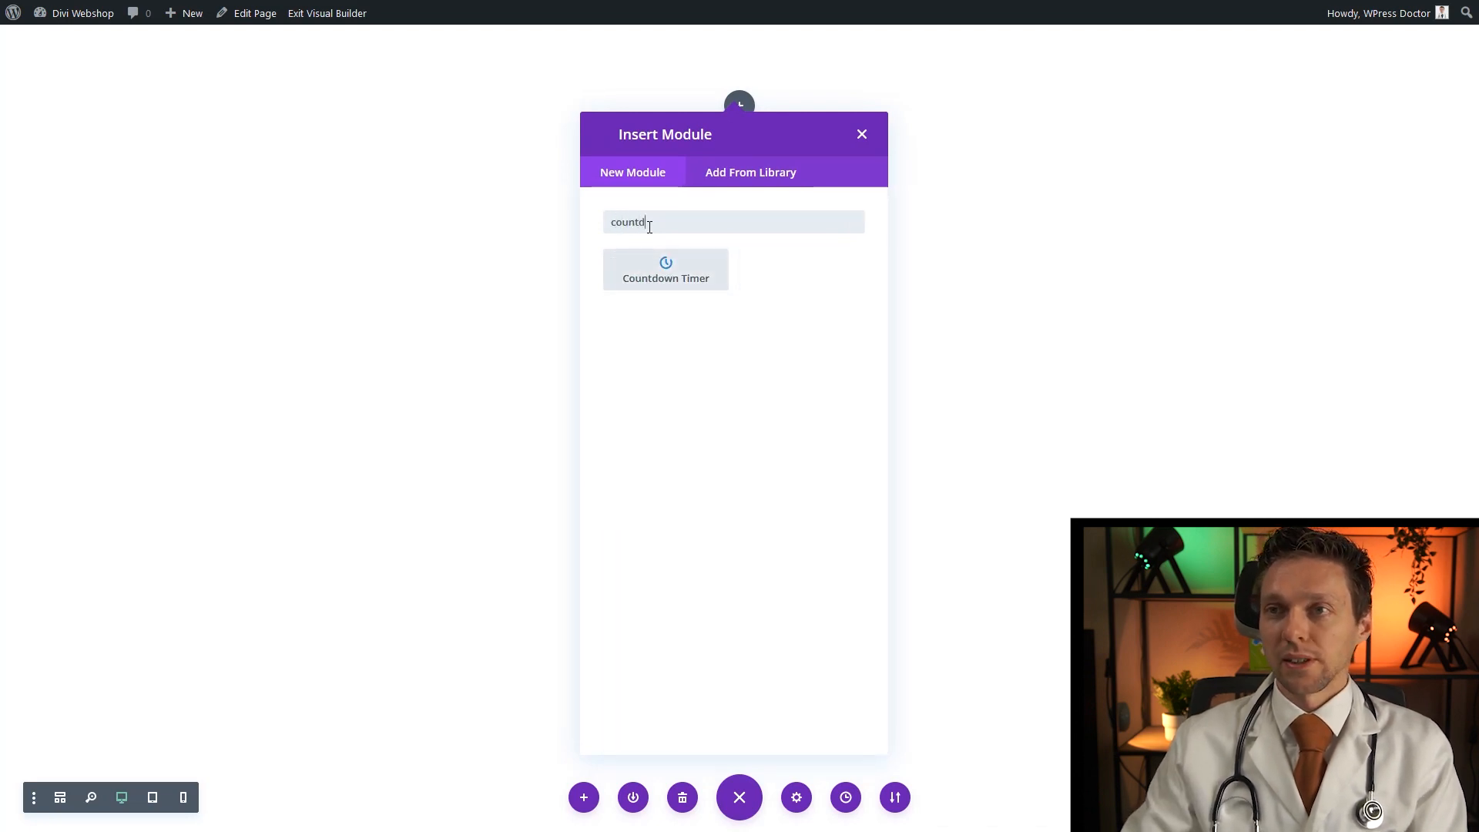
{"action": "left_click", "coordinate": [657, 289]}
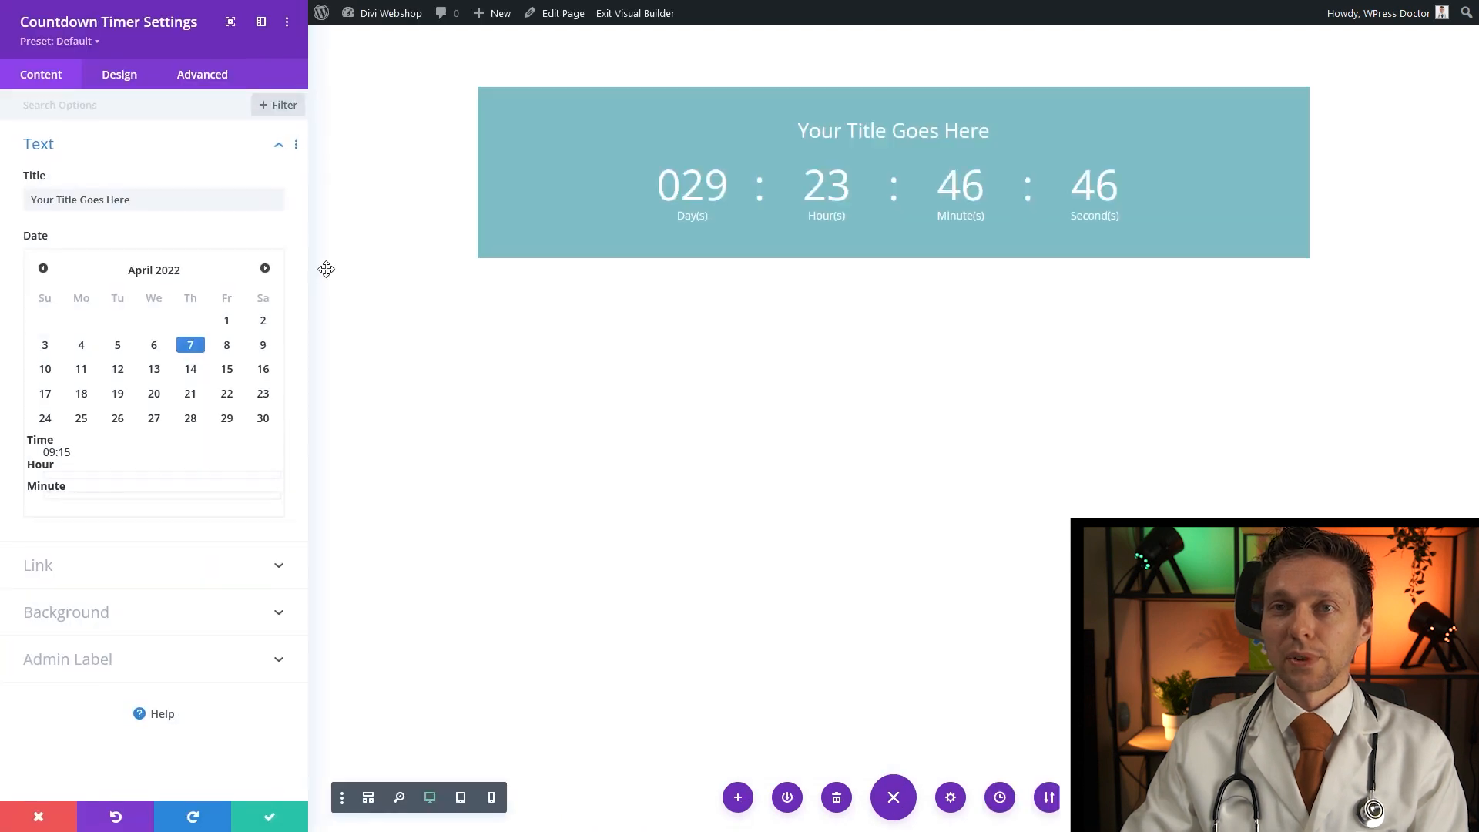
Delete the countdown's default title and its teal background colour, then save
{"action": "left_click_drag", "start_coordinate": [154, 199], "coordinate": [27, 203]}
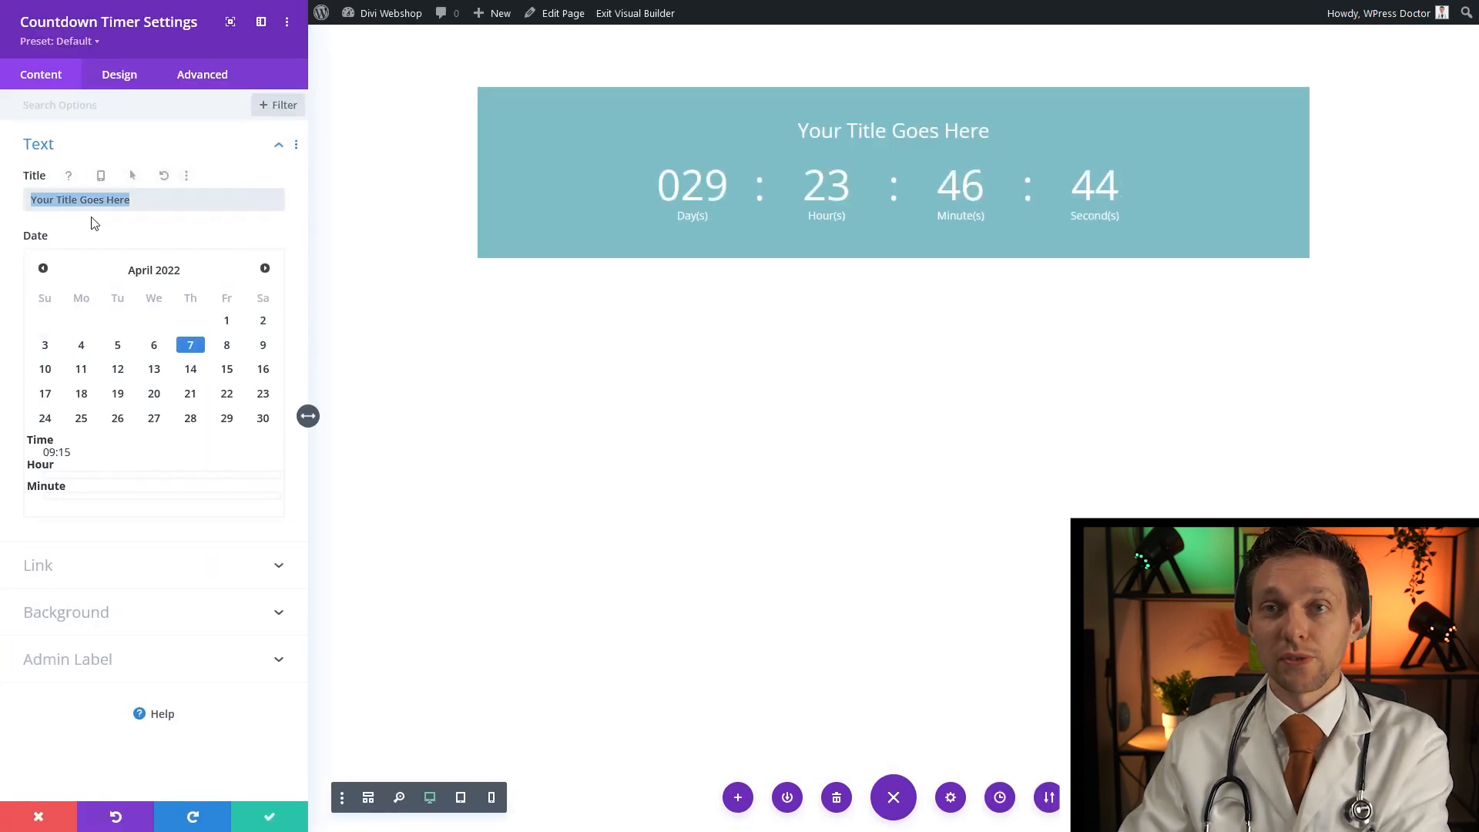
{"action": "key", "text": "BackSpace"}
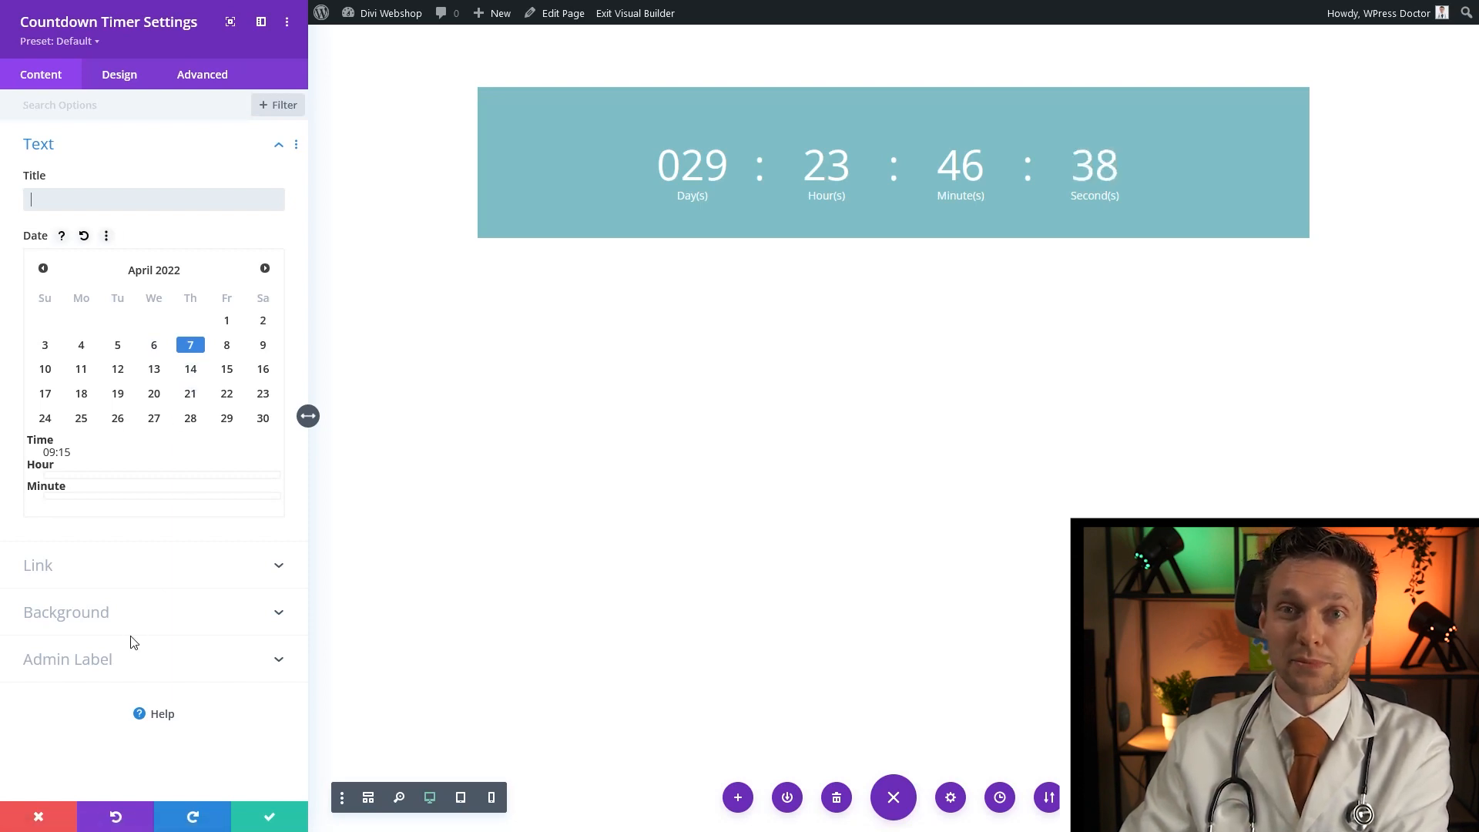
{"action": "left_click", "coordinate": [100, 623]}
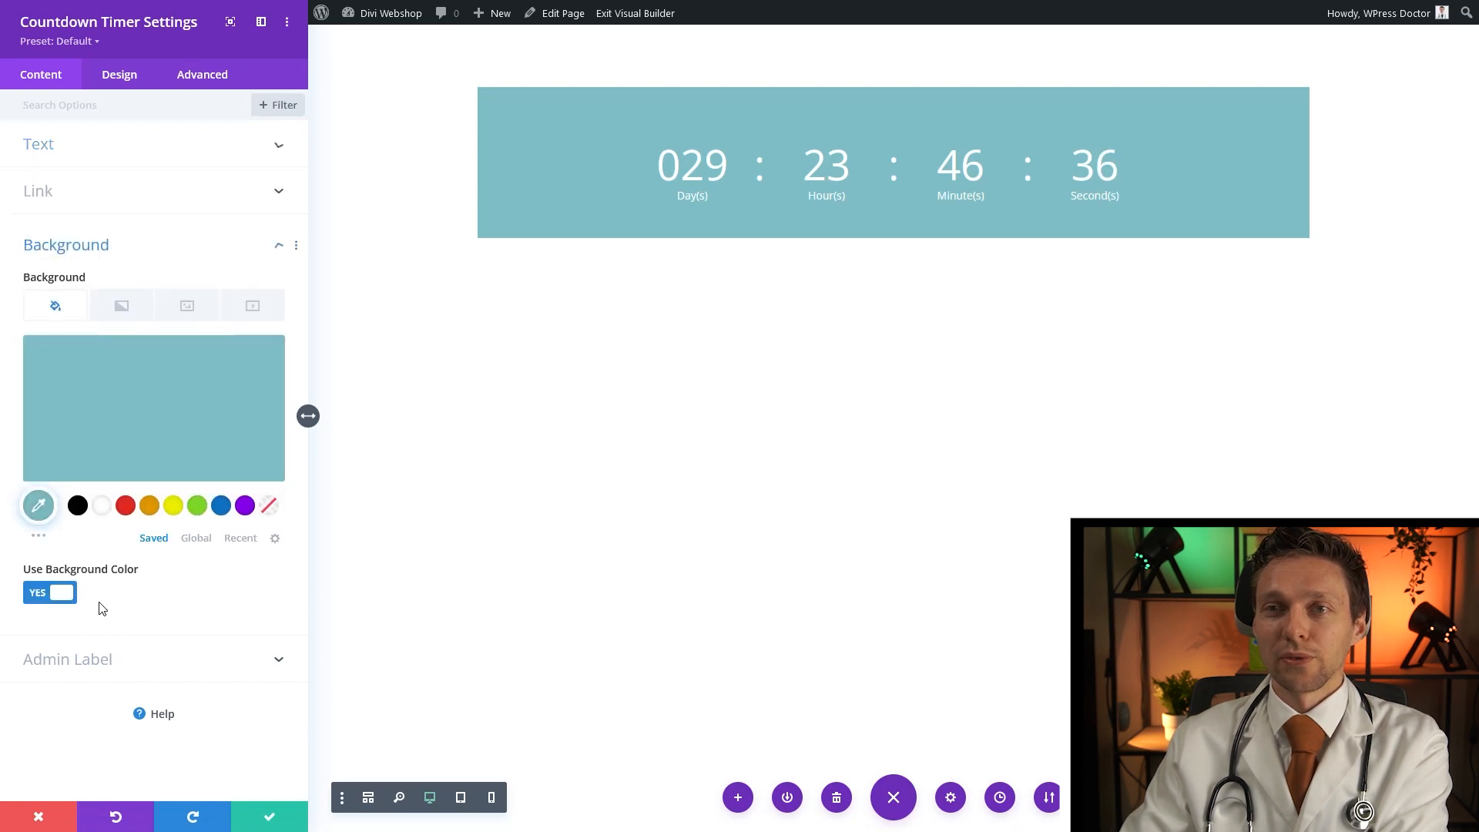
{"action": "left_click", "coordinate": [262, 362]}
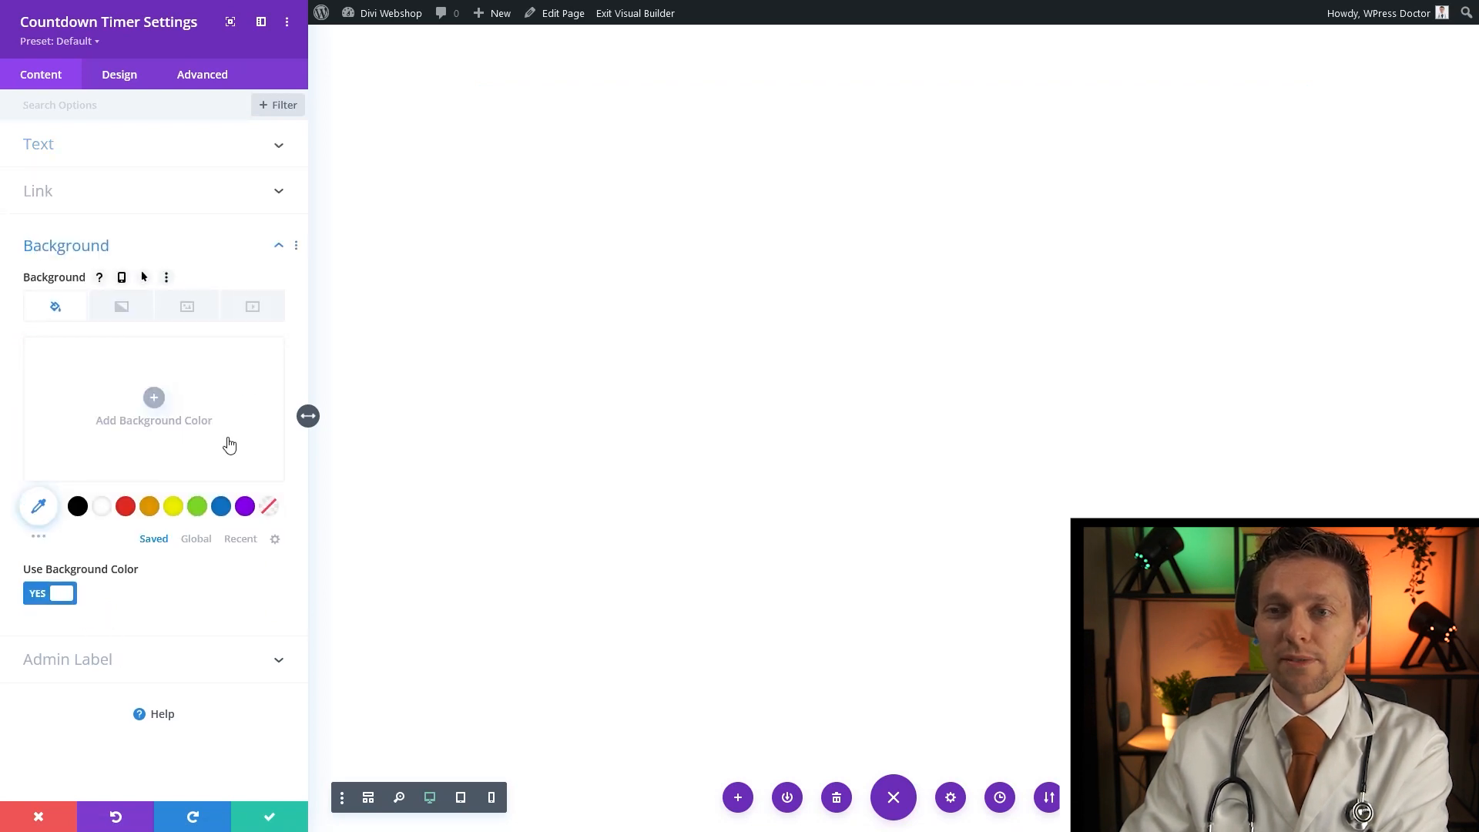
{"action": "left_click", "coordinate": [269, 818]}
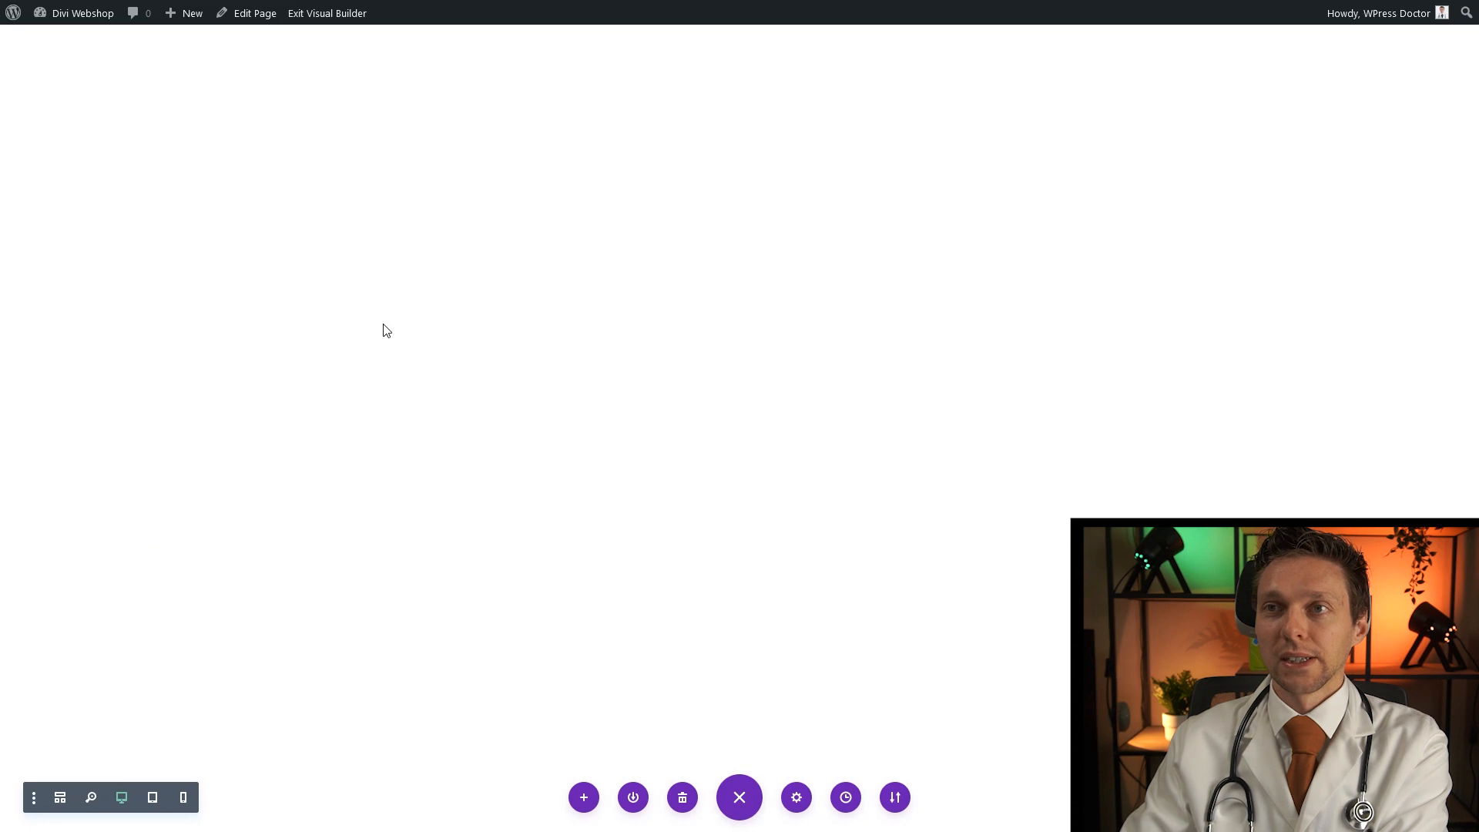
Set the countdown section's background image to the elephant photo
{"action": "mouse_move", "coordinate": [43, 66]}
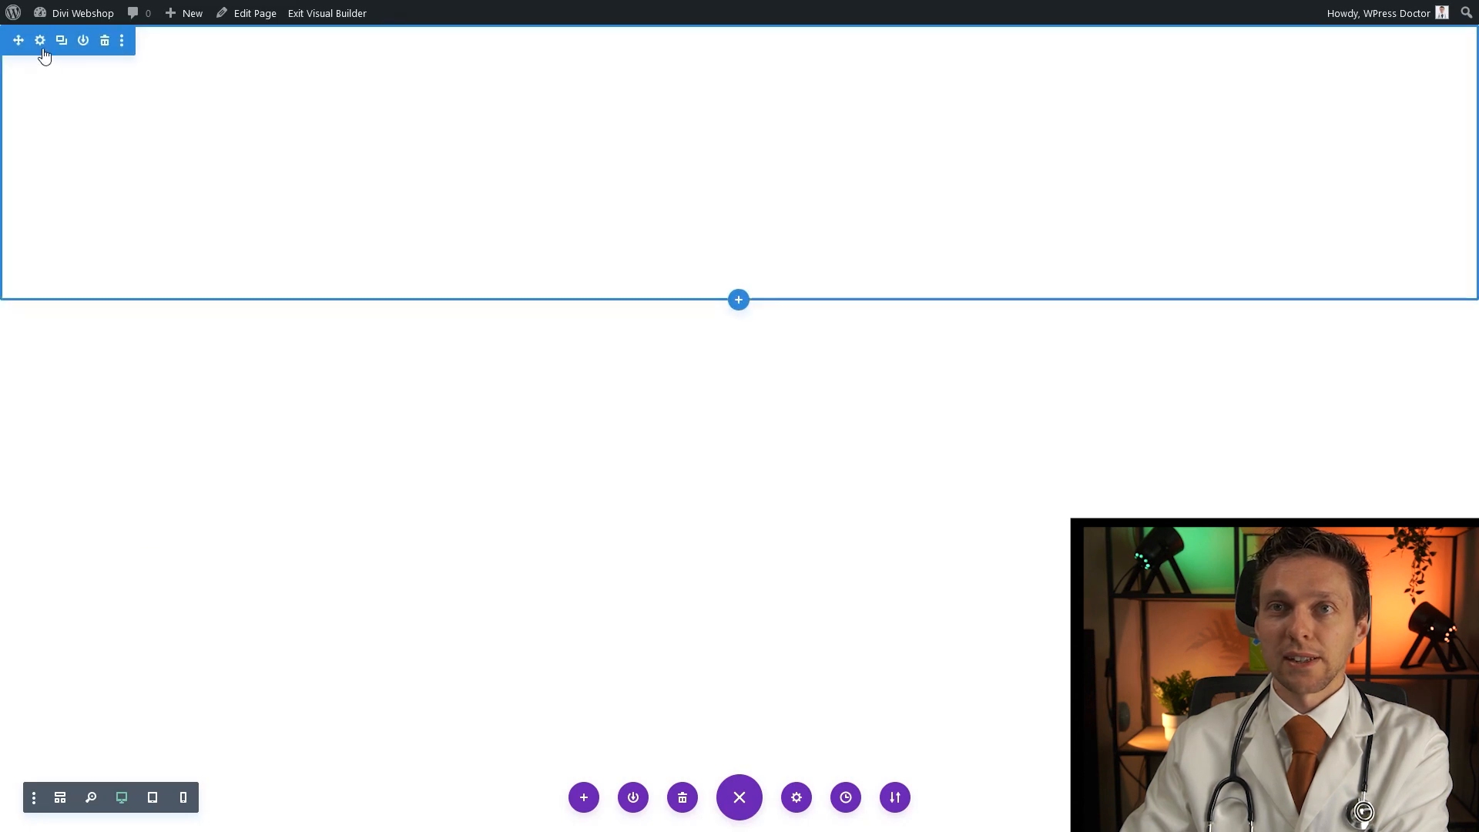
{"action": "left_click", "coordinate": [40, 43]}
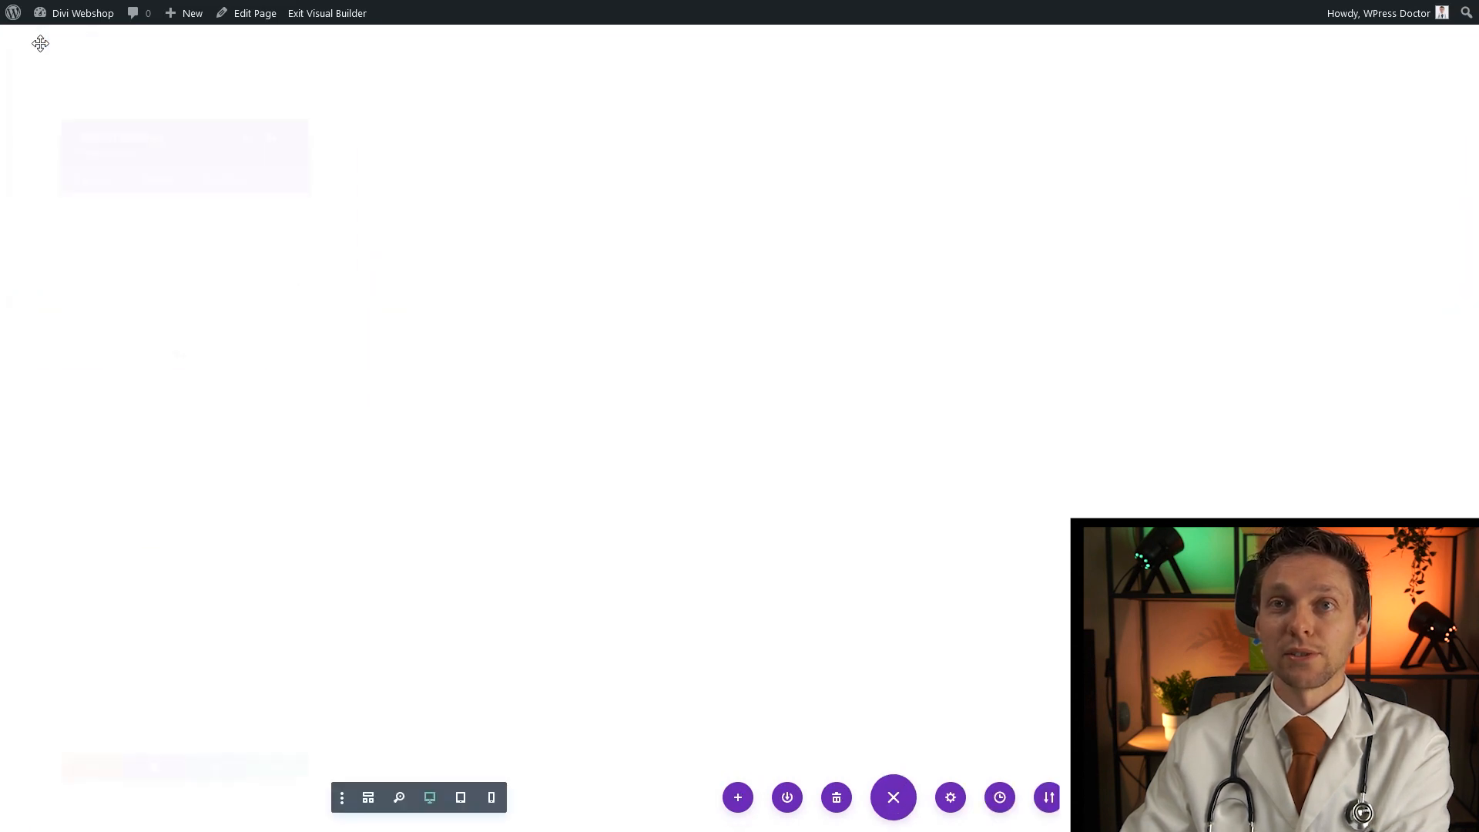
{"action": "left_click", "coordinate": [286, 63]}
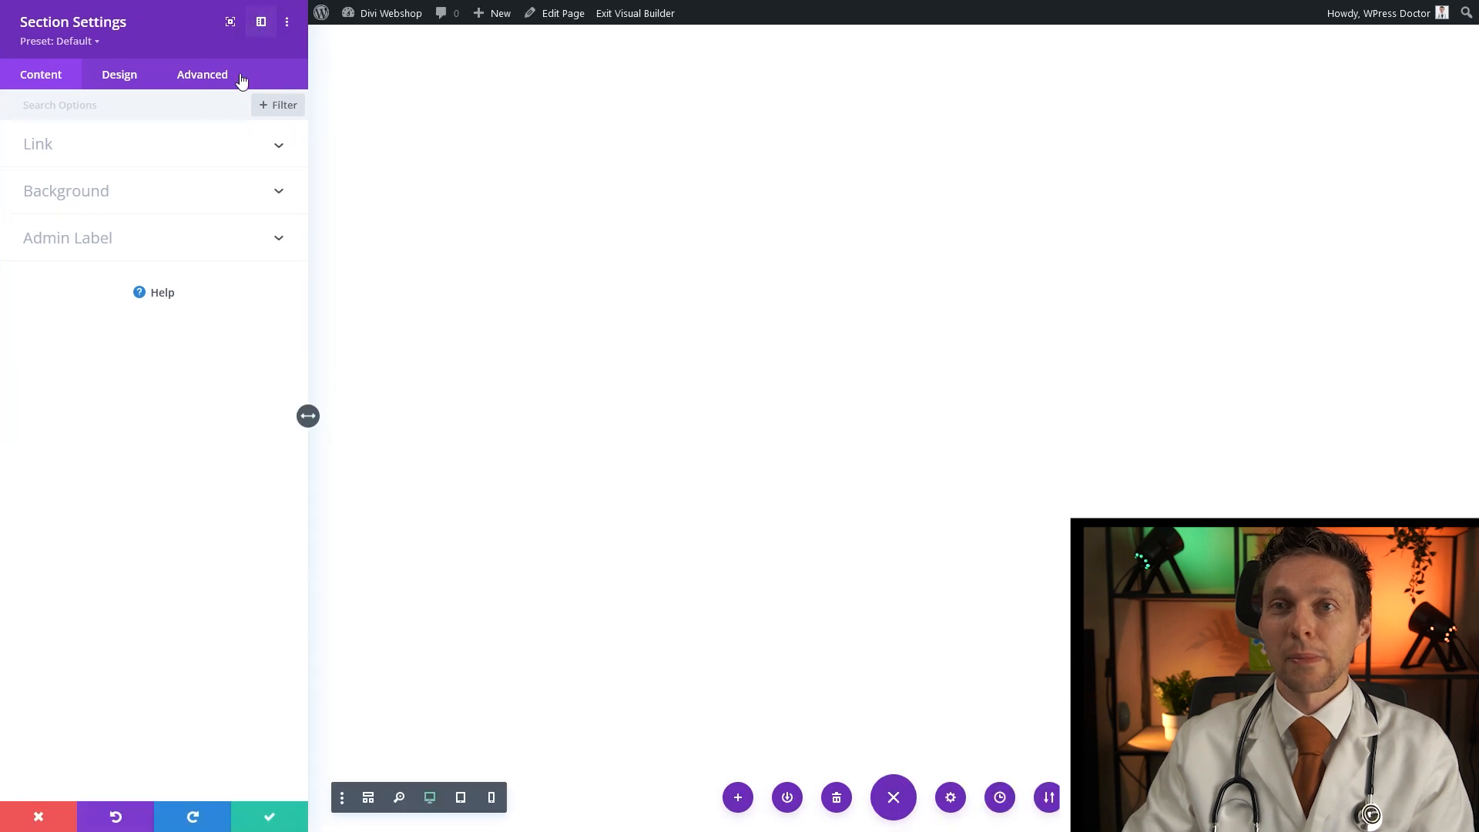
{"action": "left_click", "coordinate": [83, 207]}
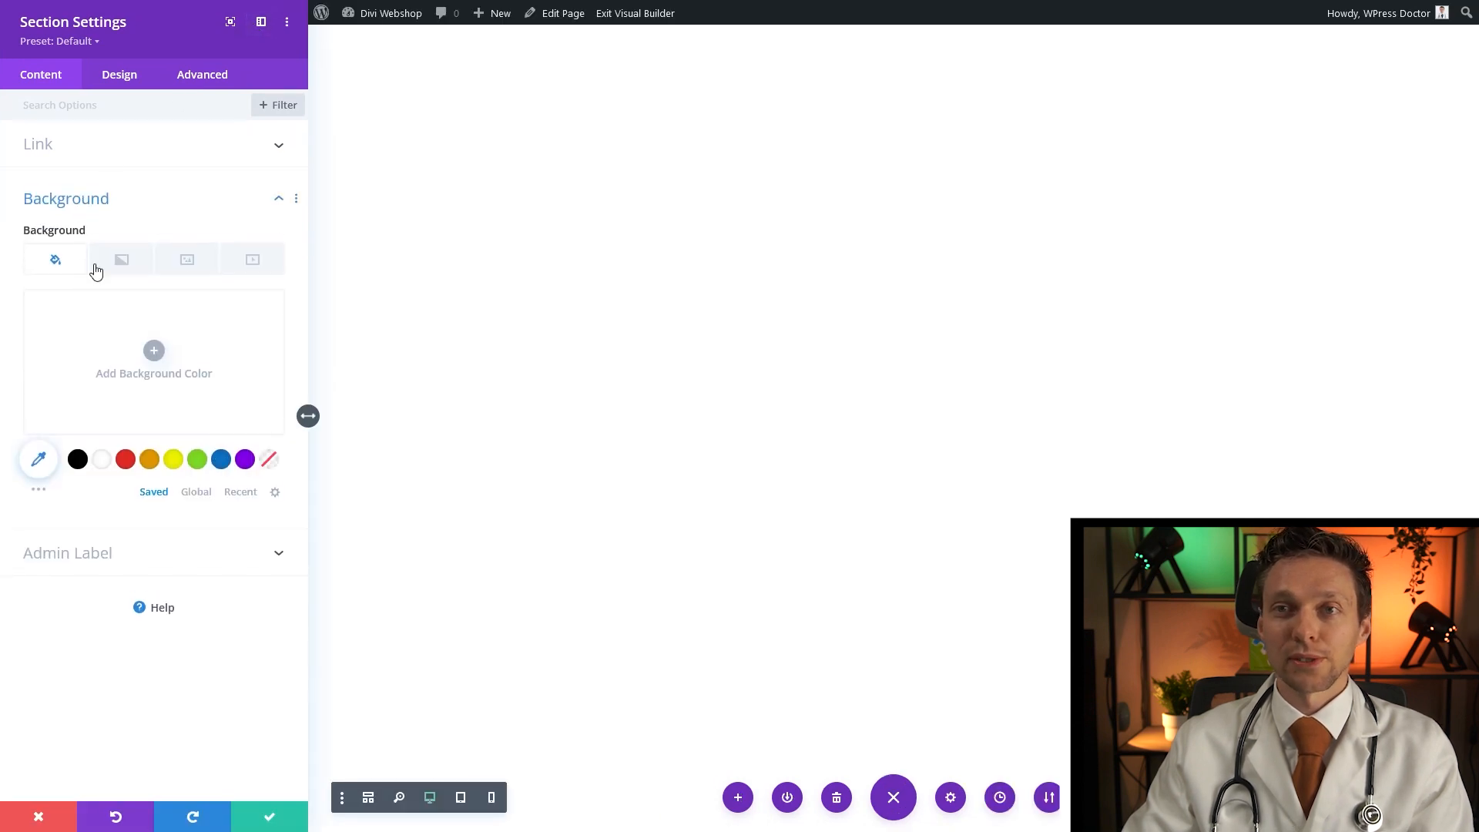
{"action": "left_click", "coordinate": [201, 265]}
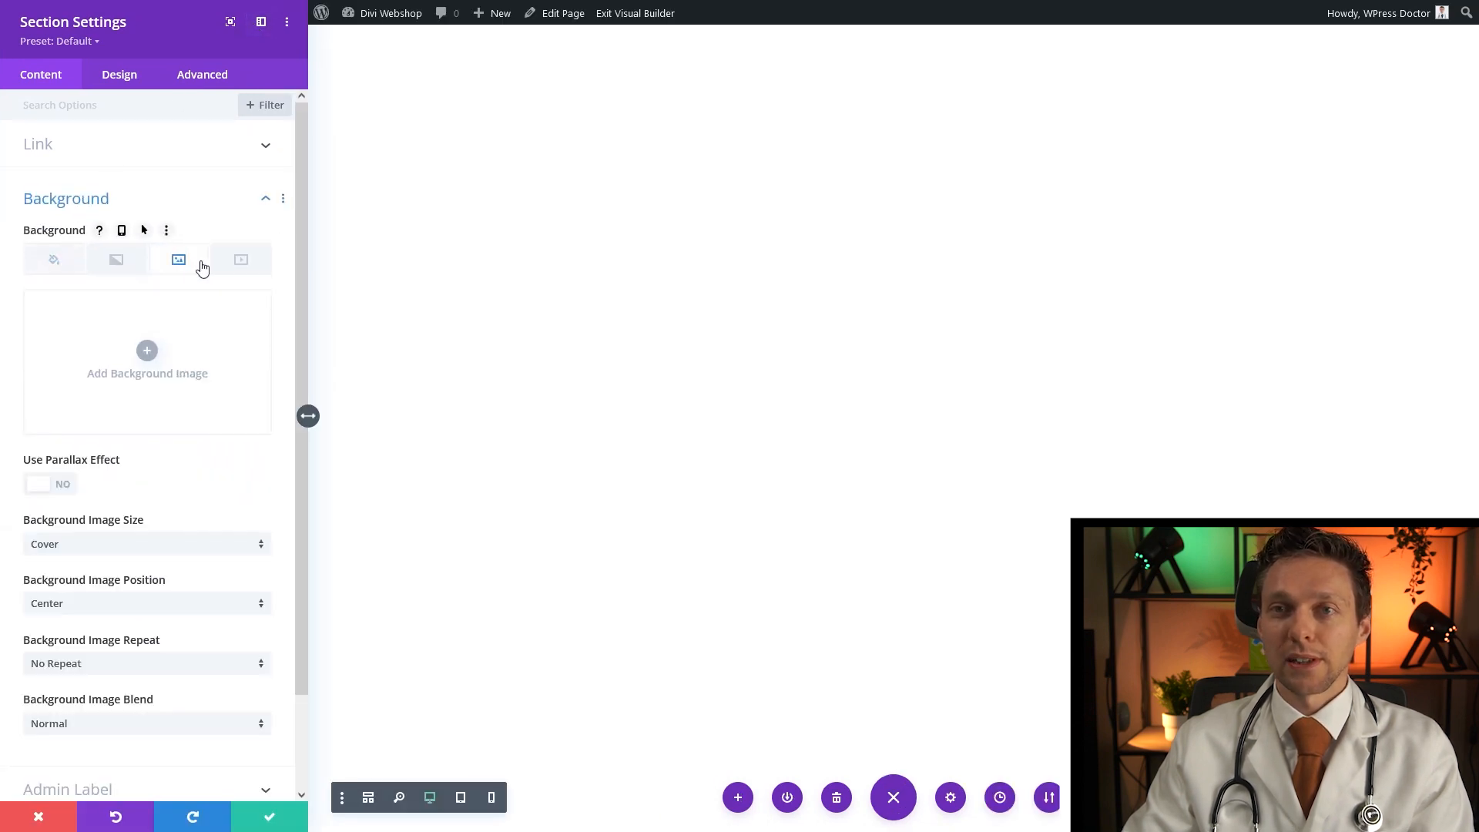
{"action": "left_click", "coordinate": [147, 354]}
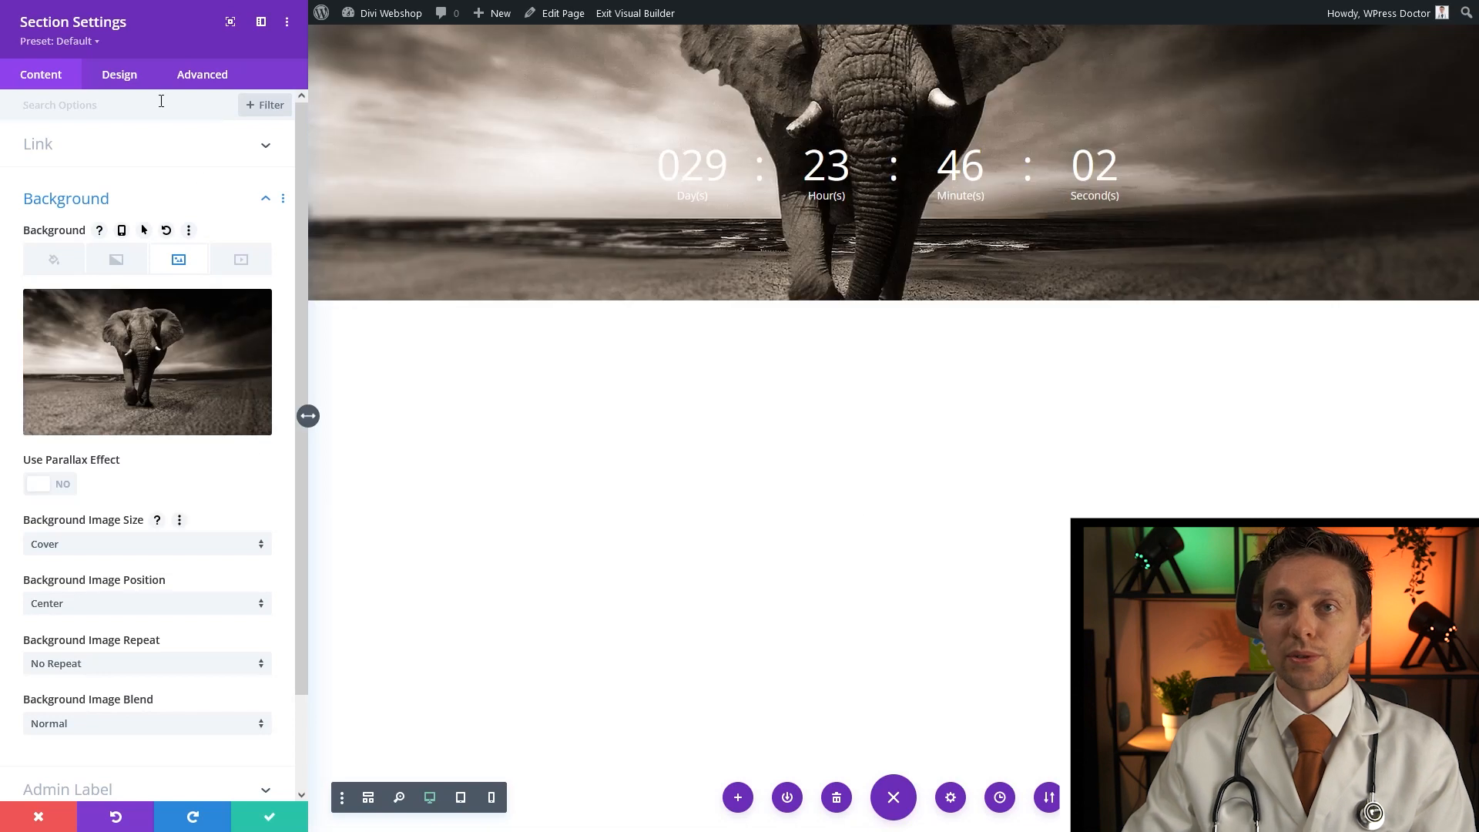
Set the section height to 100vh and save the section settings
{"action": "left_click", "coordinate": [118, 80]}
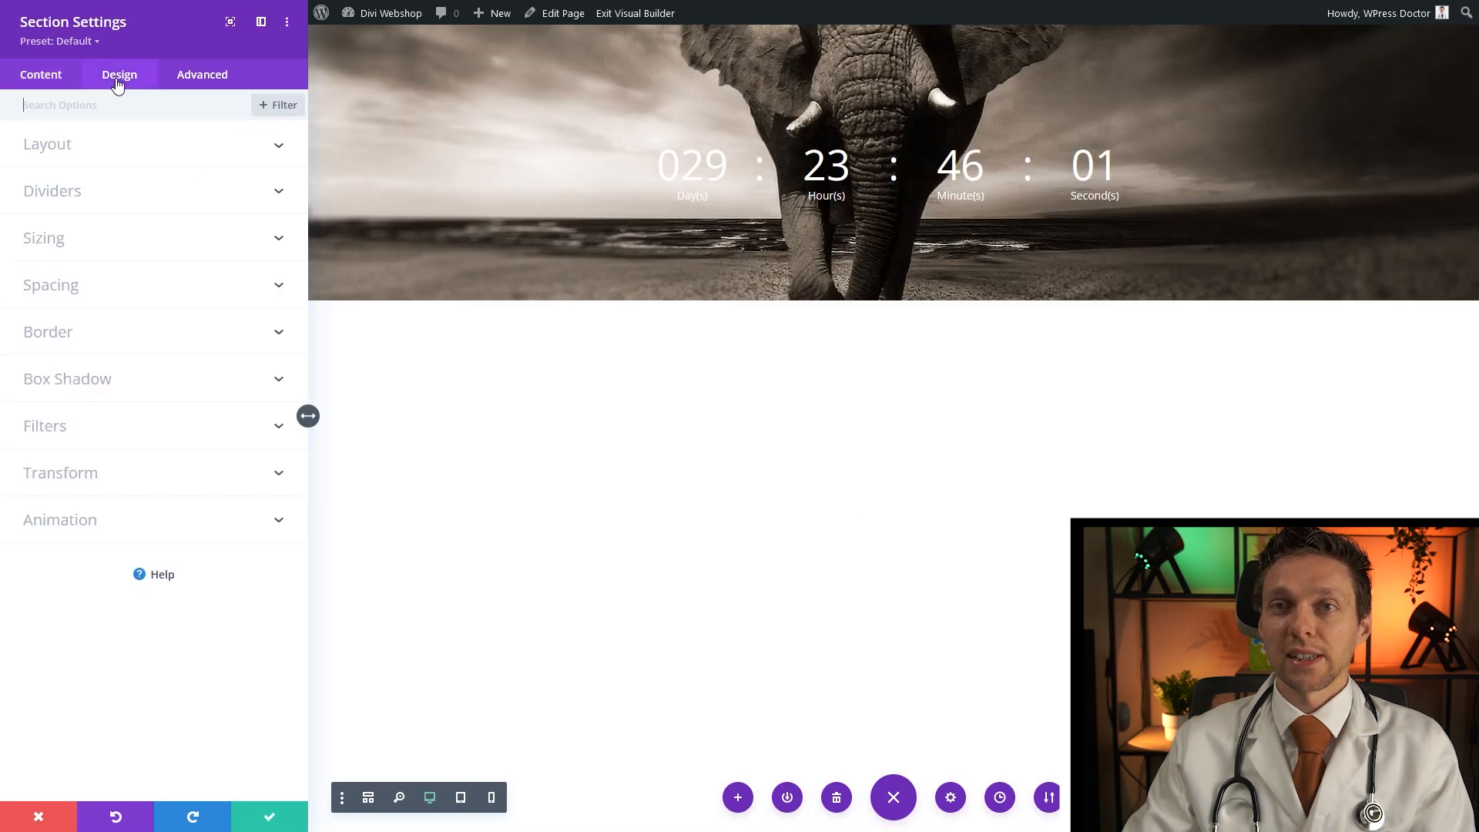
{"action": "left_click", "coordinate": [57, 238]}
{"action": "left_click", "coordinate": [240, 415]}
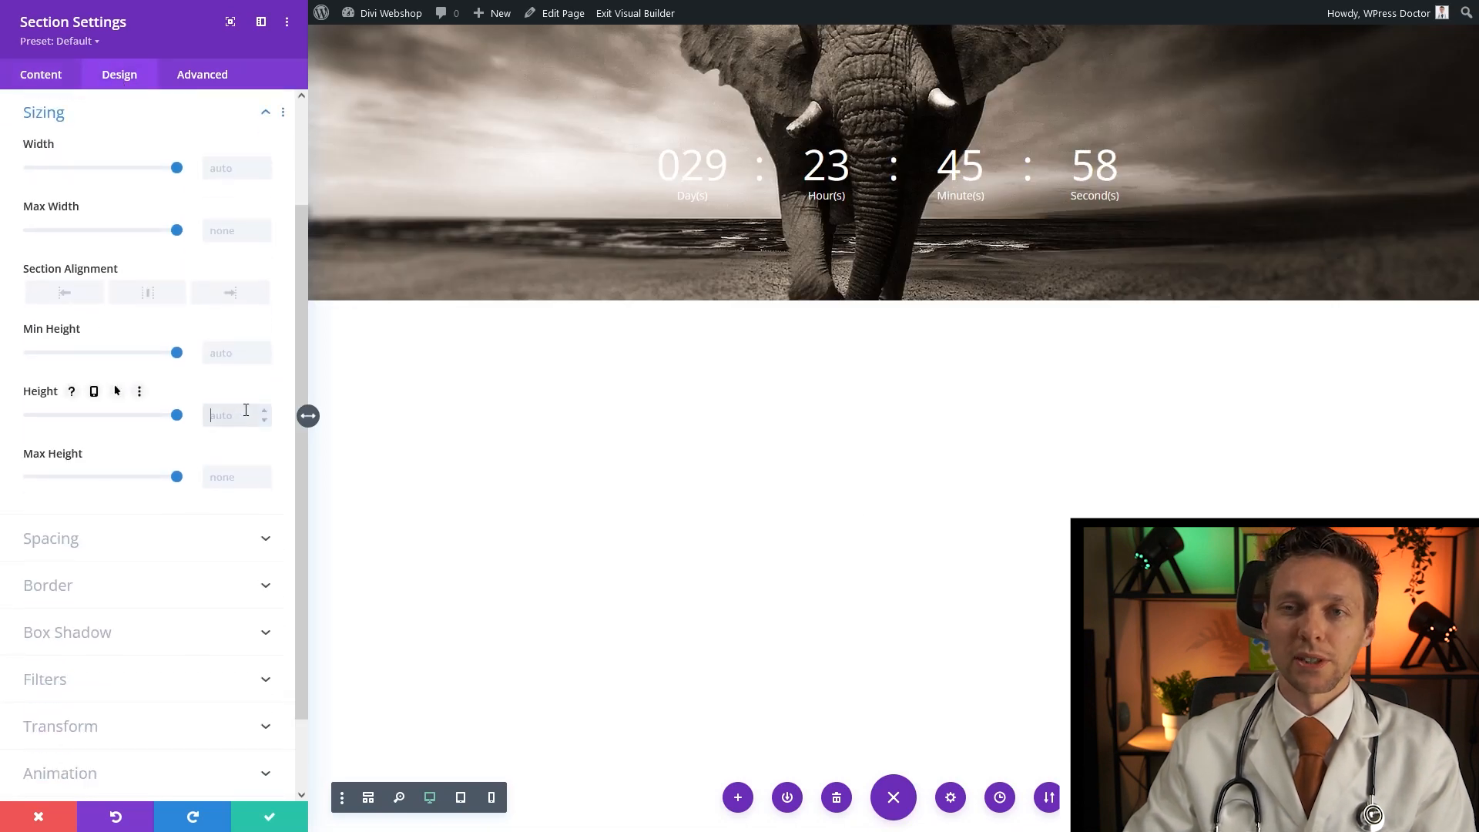
{"action": "type", "text": "100"}
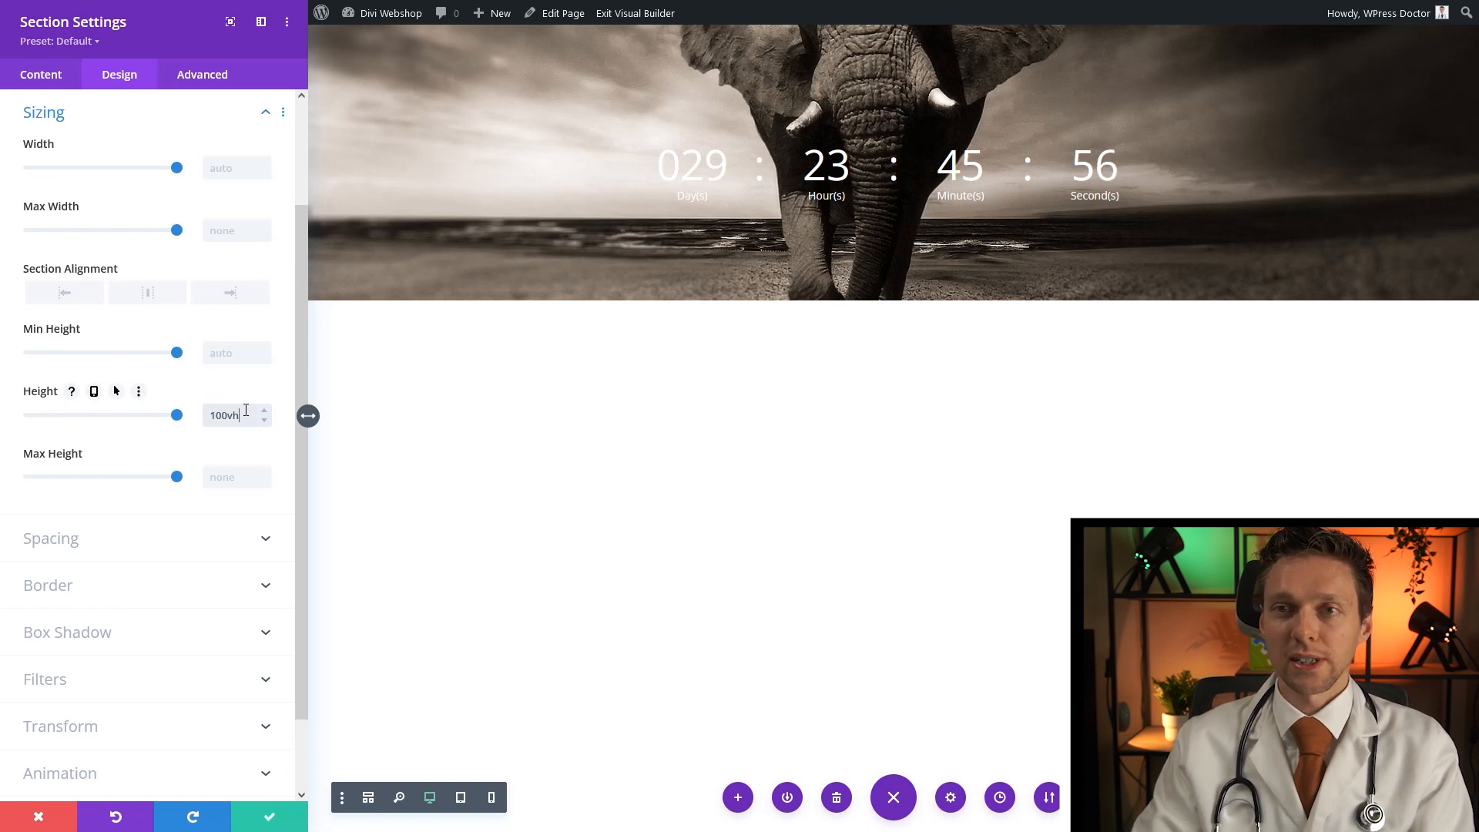
{"action": "type", "text": "vh"}
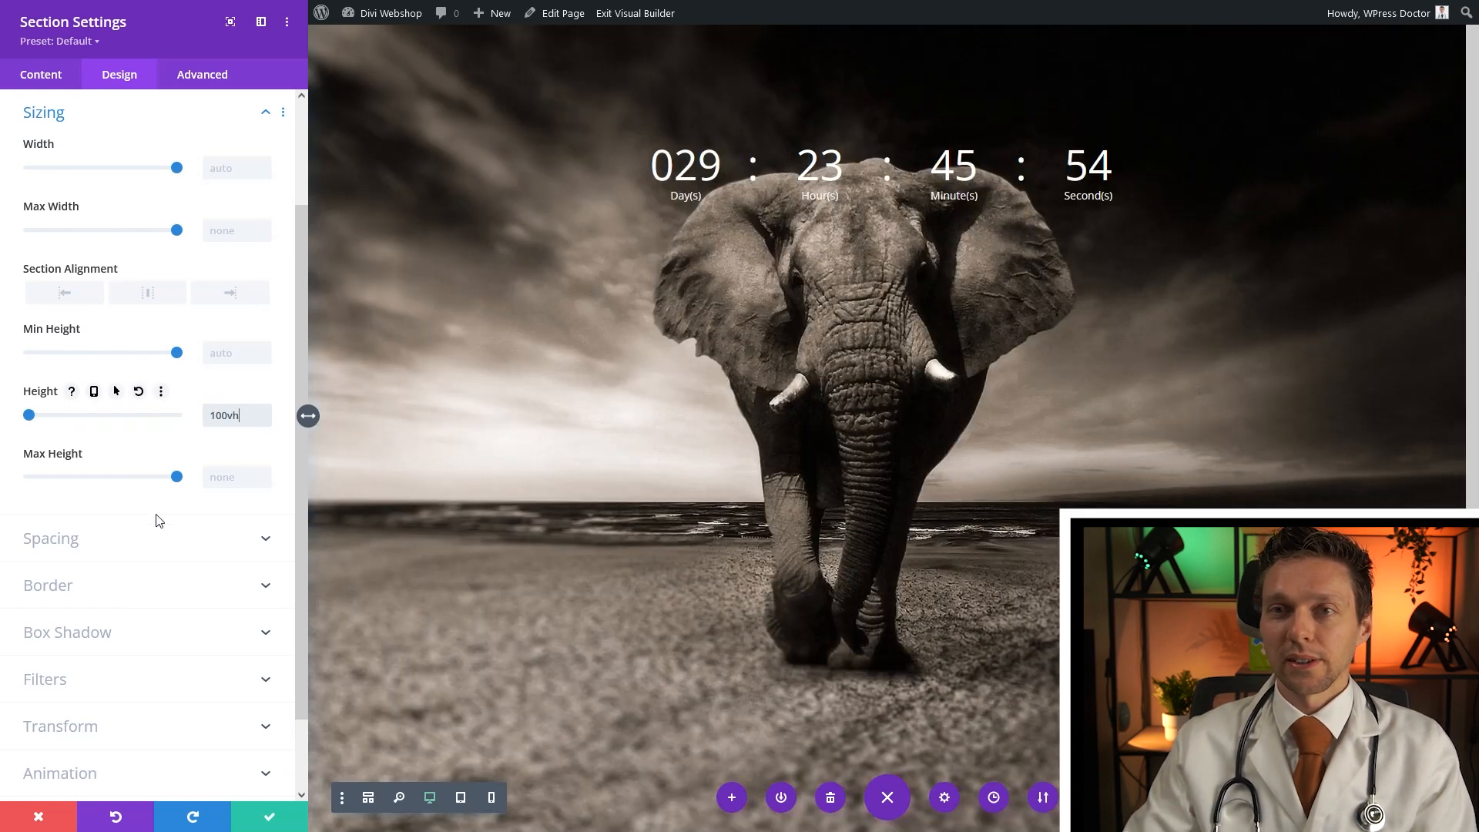
{"action": "left_click", "coordinate": [274, 821]}
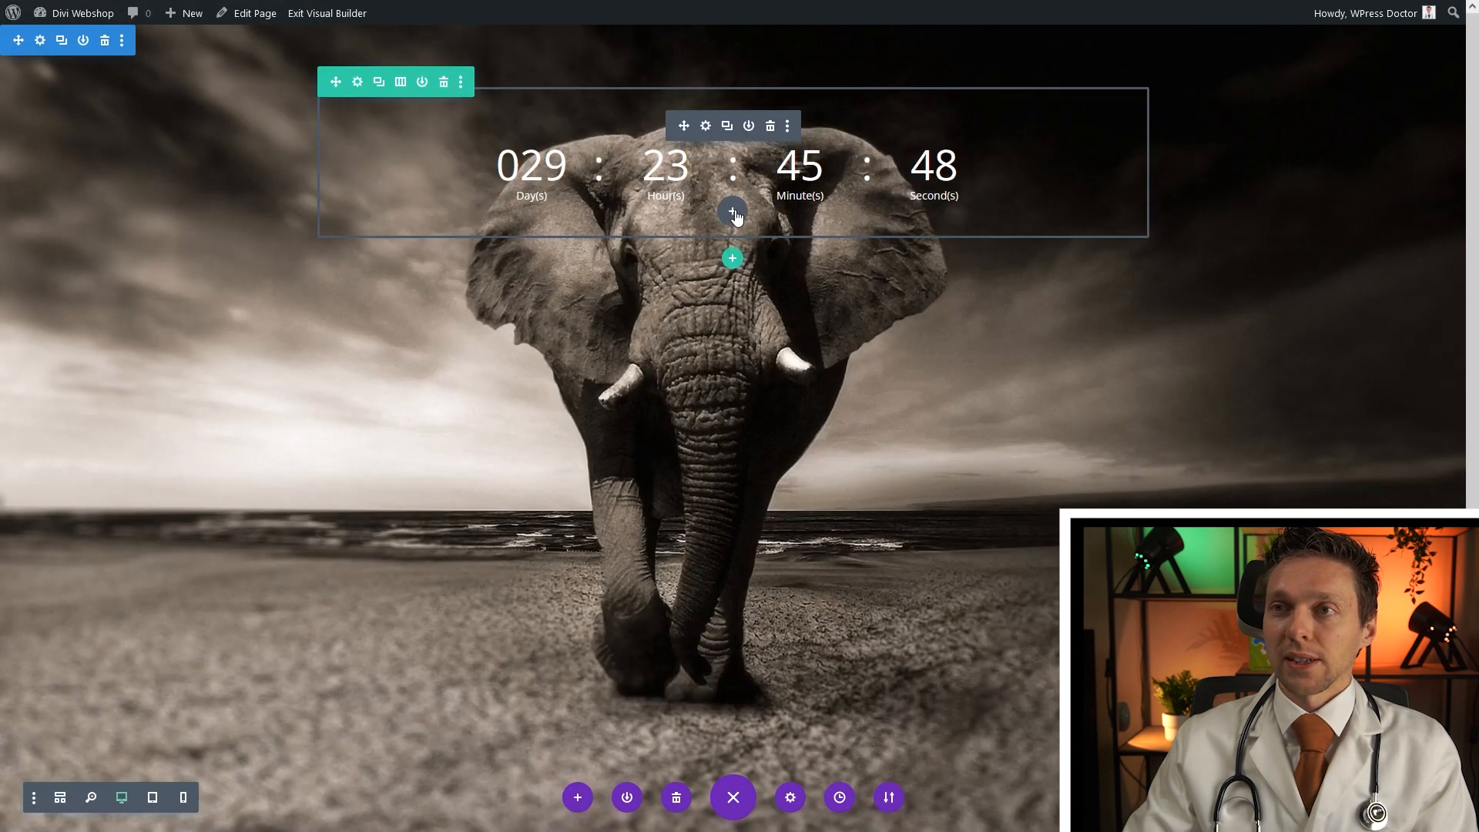
Insert a Code module below the countdown with the snippet hiding hours, minutes and seconds
{"action": "left_click", "coordinate": [734, 214]}
{"action": "type", "text": "codew"}
{"action": "key", "text": "BackSpace"}
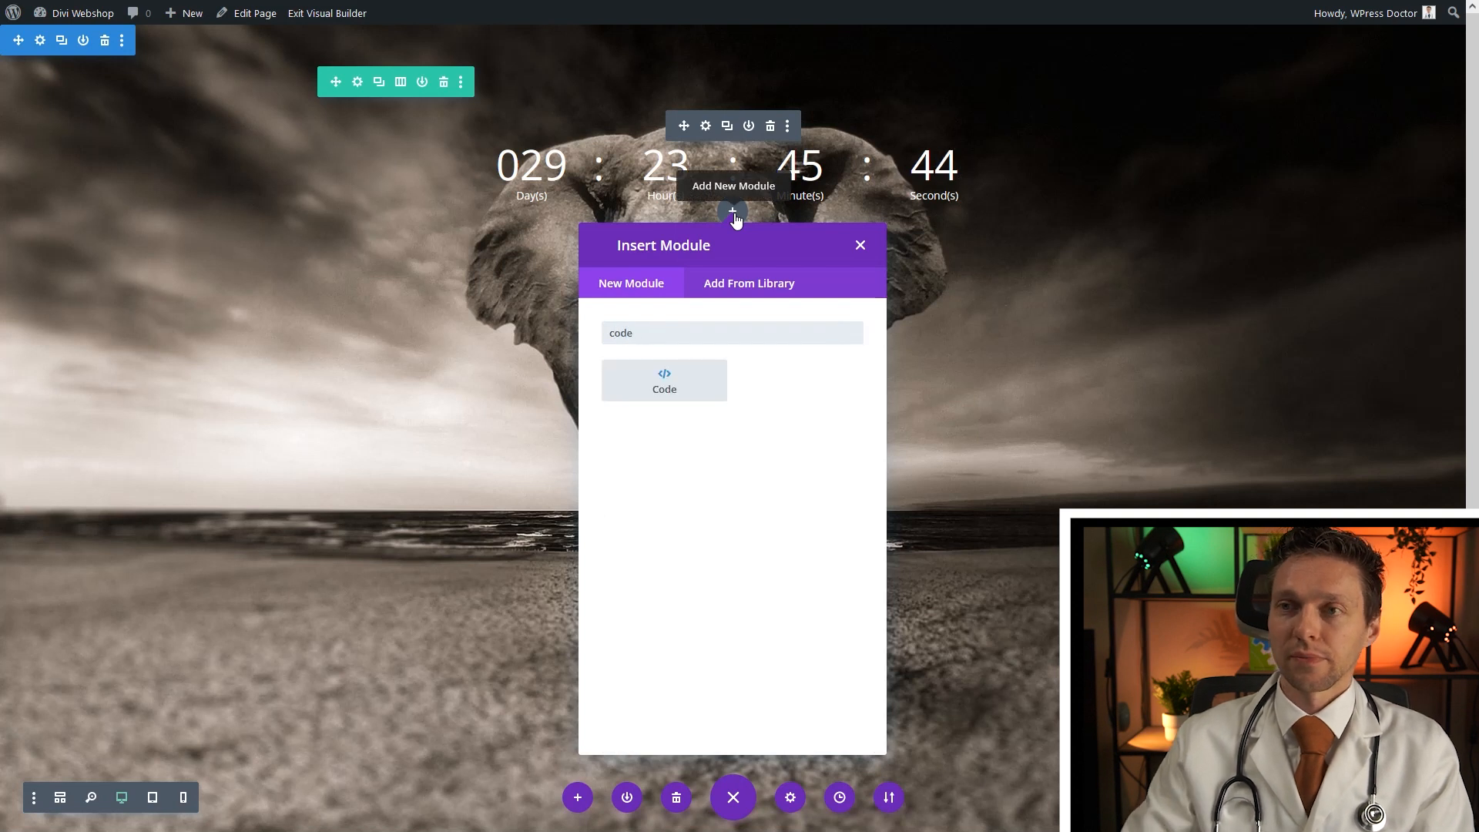
{"action": "left_click", "coordinate": [667, 378]}
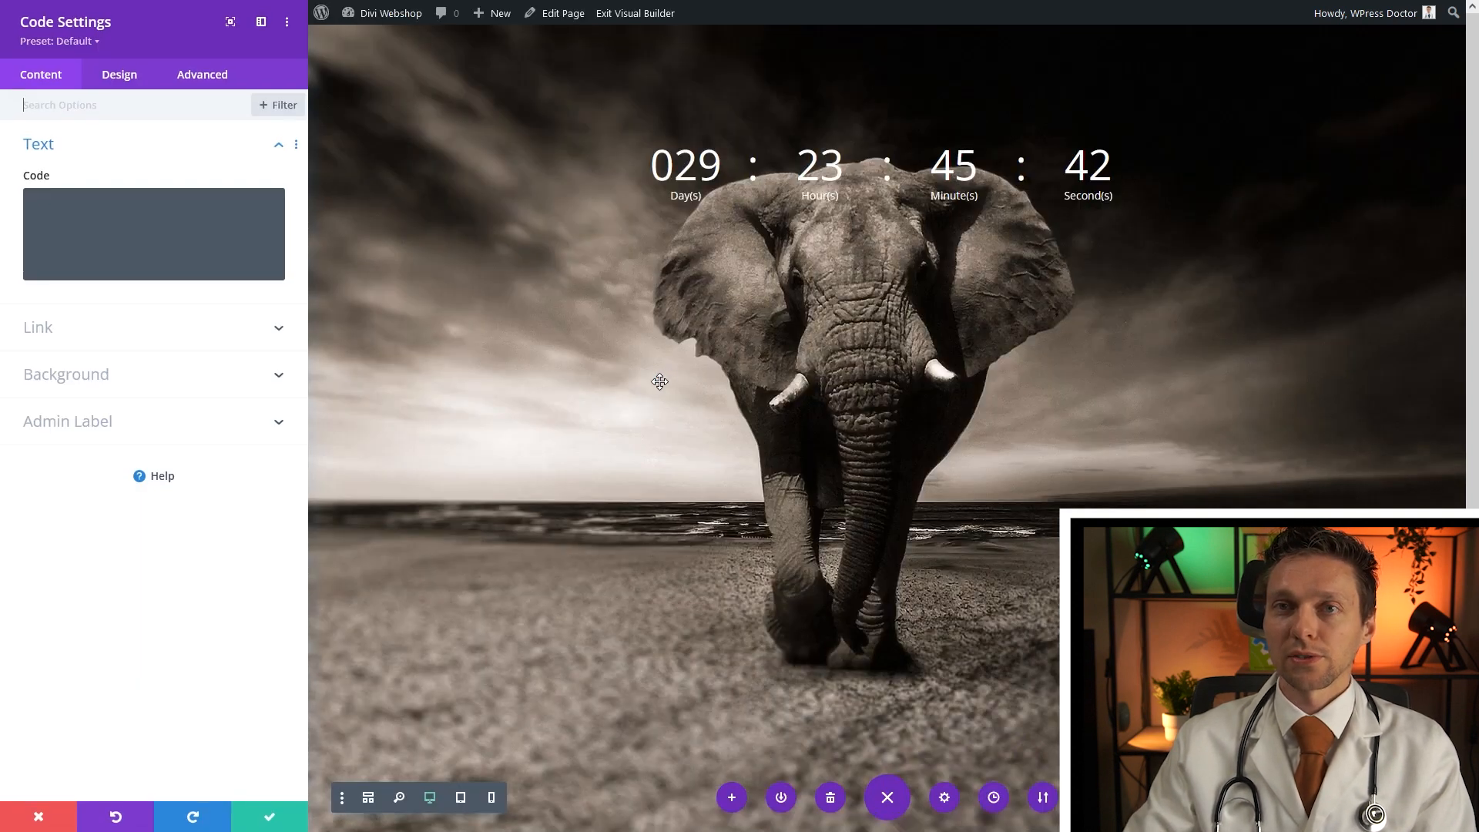
{"action": "left_click", "coordinate": [138, 294]}
{"action": "type", "text": "<style> .et_pb_countdown_timer .section.hours, .et_pb_countdown_timer .section.minutes, .et_pb_countdown_timer .section.seconds, .et_pb_countdown_timer .sep { display:none; } </style>  <script>jQuery(function($){ var olddays = $('.et_pb_countdown_timer .days .value'); olddays.each(function(){ var oldday = $(this); oldday.after(oldday.clone()); oldday.next().wrap('<span></span>'); }).hide(); // Update the clone each second, removing the trailing zero (function update_days() { olddays.each(function(){ var oldday = $(this); var days = oldday.html(); if (days.substr(0,1) == '0') { days = days.slice(1); } oldday.next().find('.value').html(days); }); setTimeout(function(){ update_days(); }, 1000); })() }); </script>"}
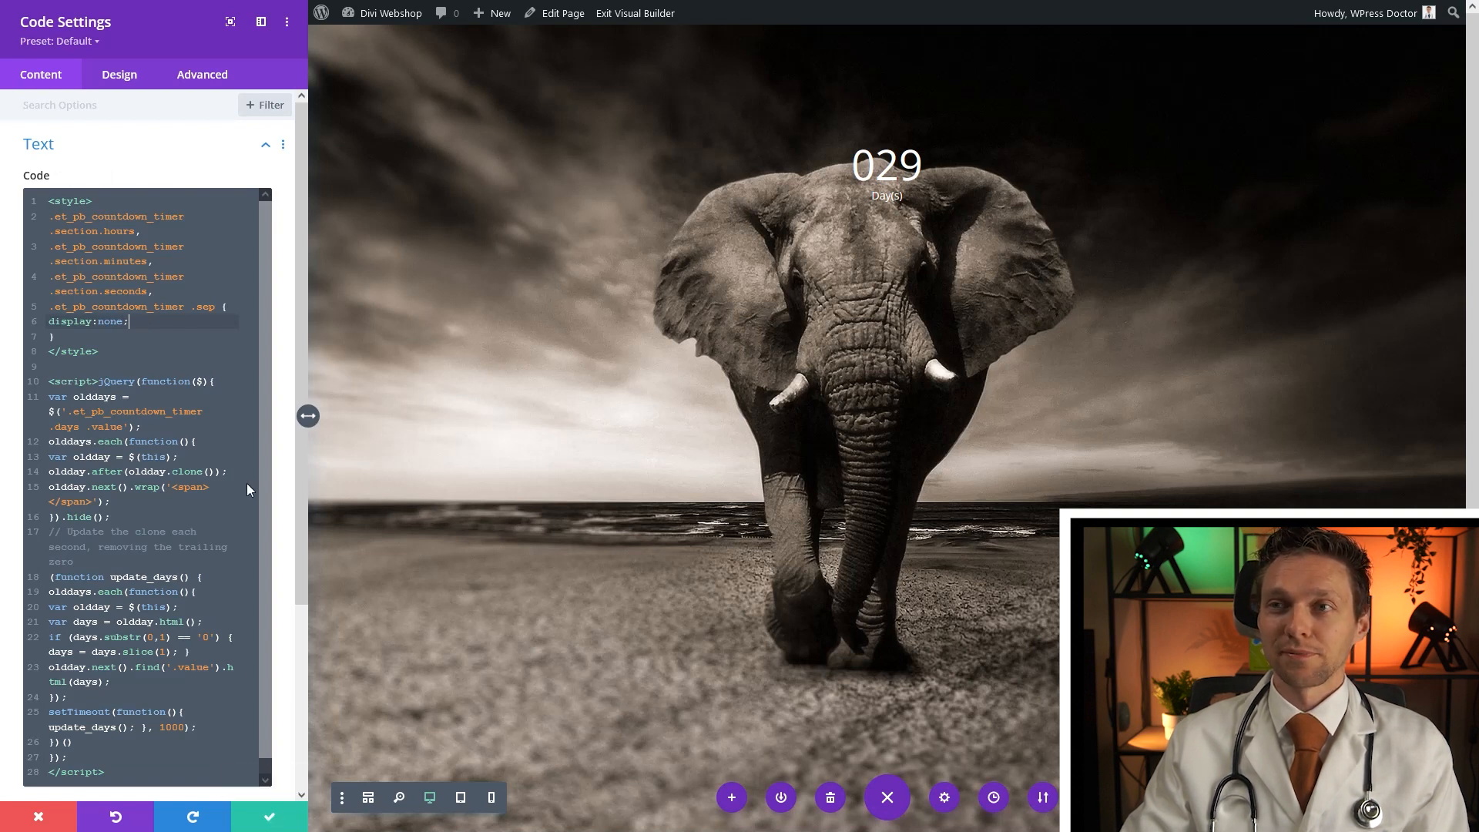
{"action": "left_click", "coordinate": [272, 817]}
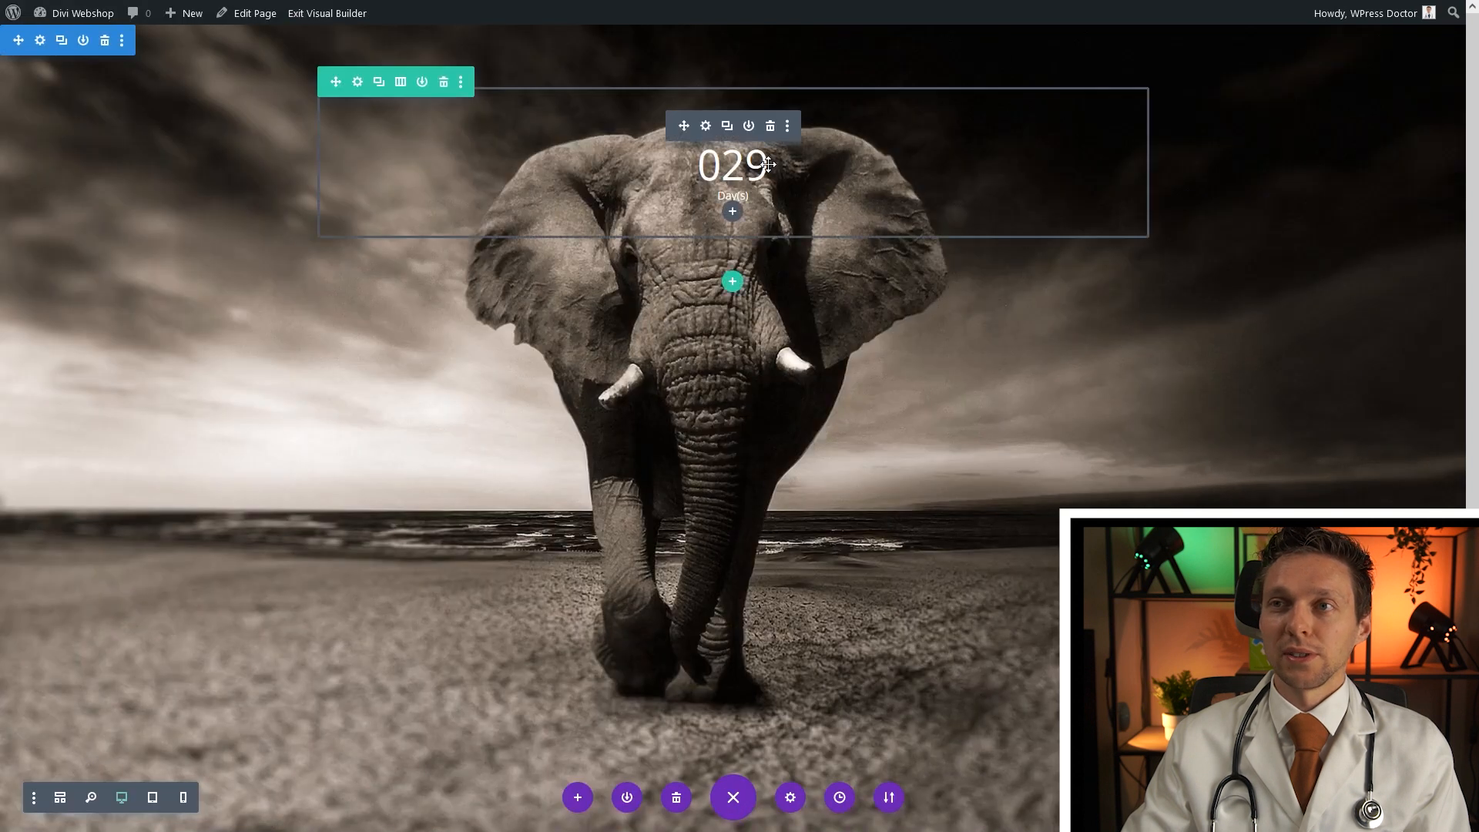
Make the countdown's Day(s) label text transparent
{"action": "left_click", "coordinate": [705, 129]}
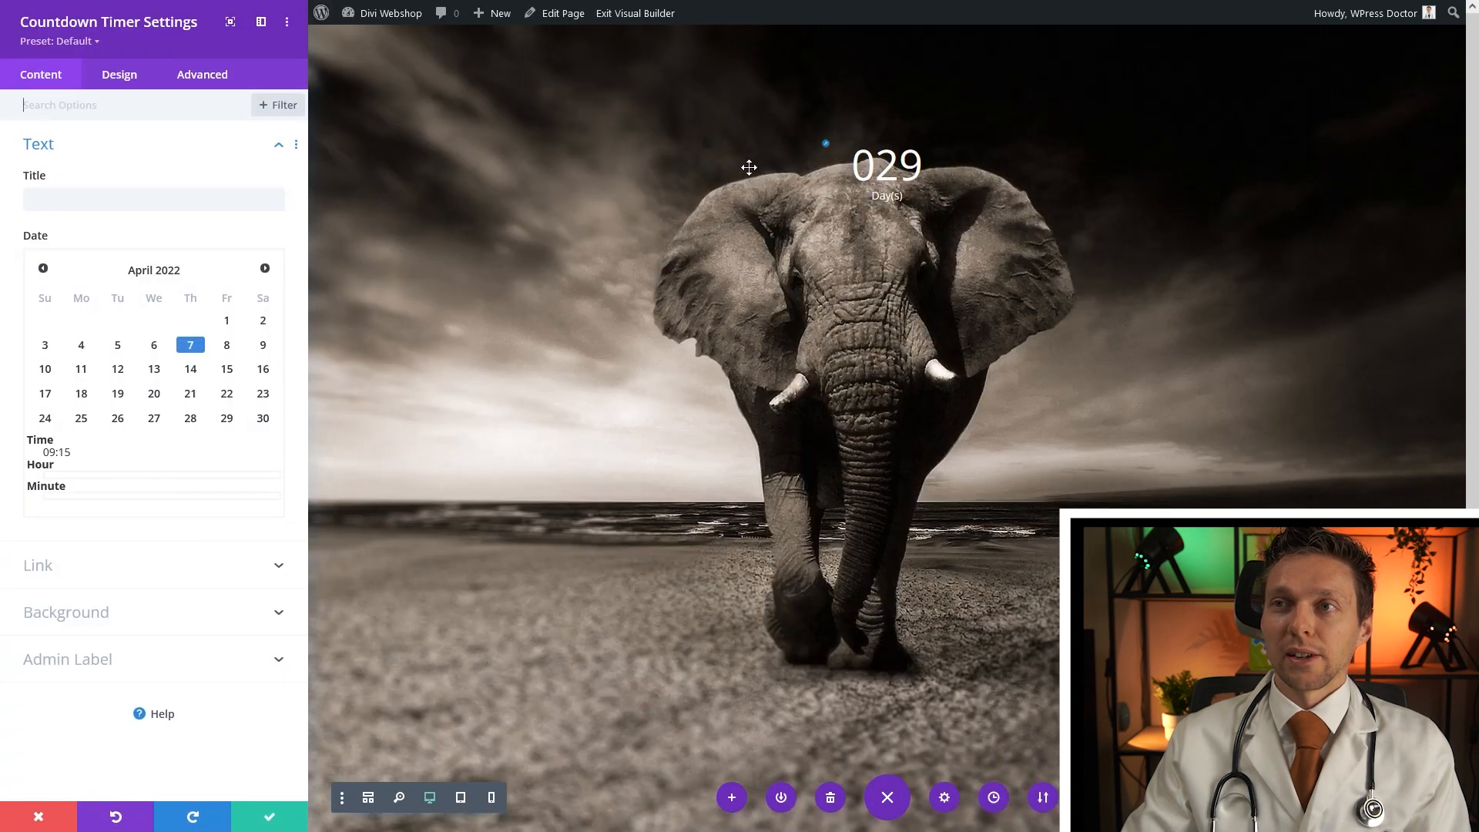
{"action": "left_click", "coordinate": [825, 191]}
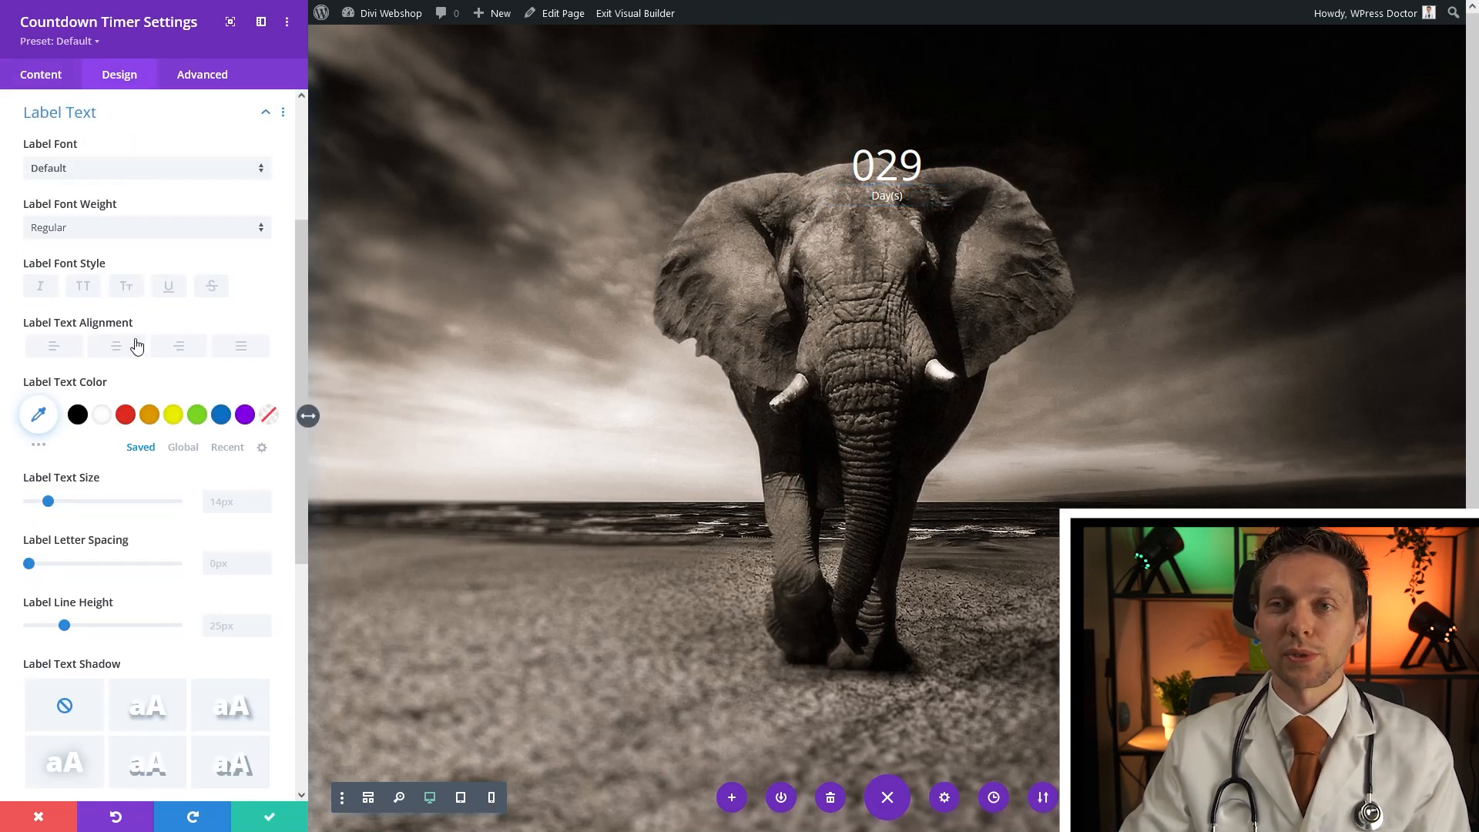
{"action": "left_click", "coordinate": [267, 414]}
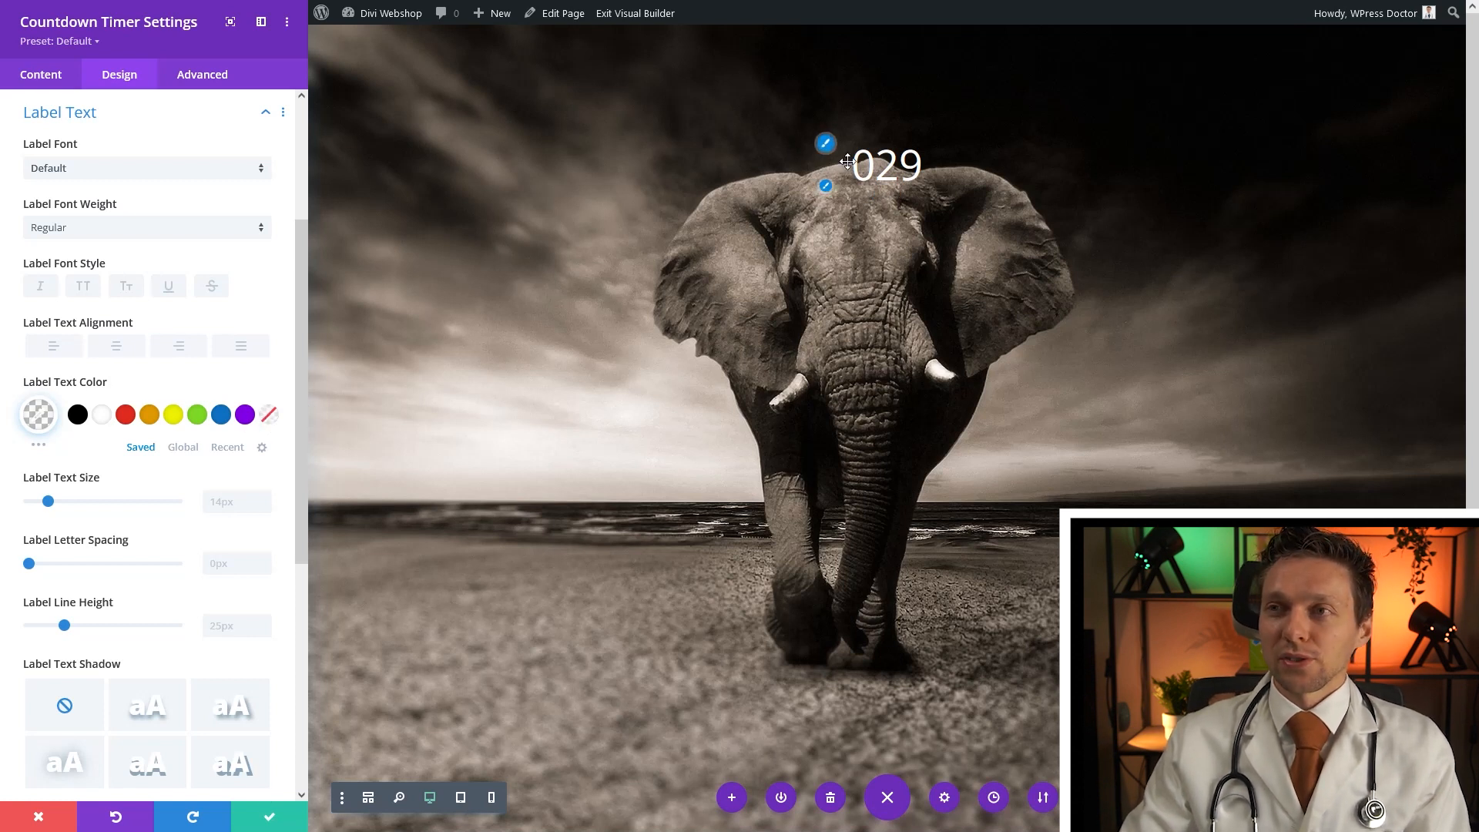
Set the countdown numbers to Raleway at 150px and save the timer
{"action": "left_click", "coordinate": [825, 144]}
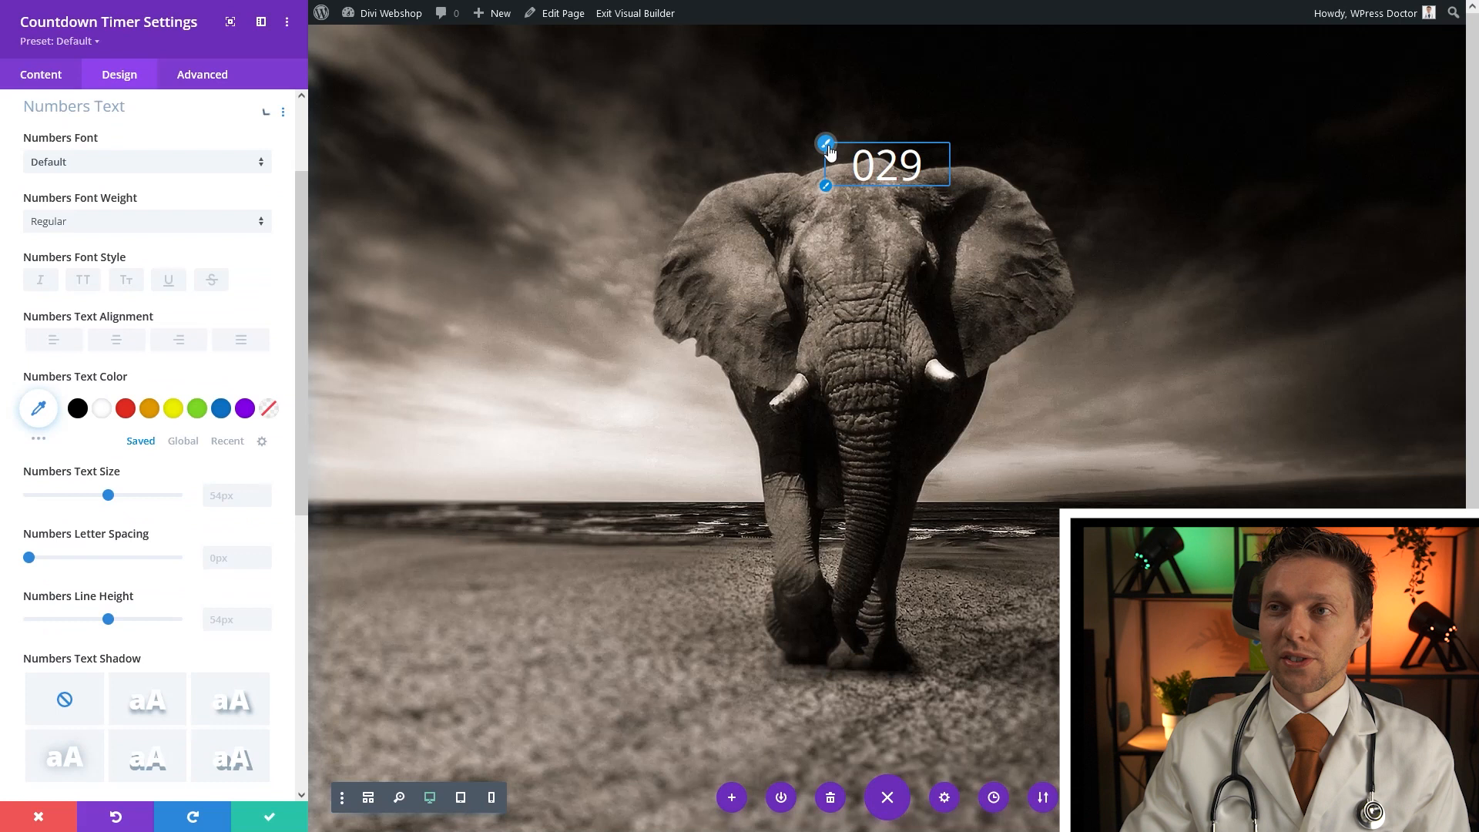
{"action": "left_click", "coordinate": [85, 176]}
{"action": "left_click", "coordinate": [82, 177]}
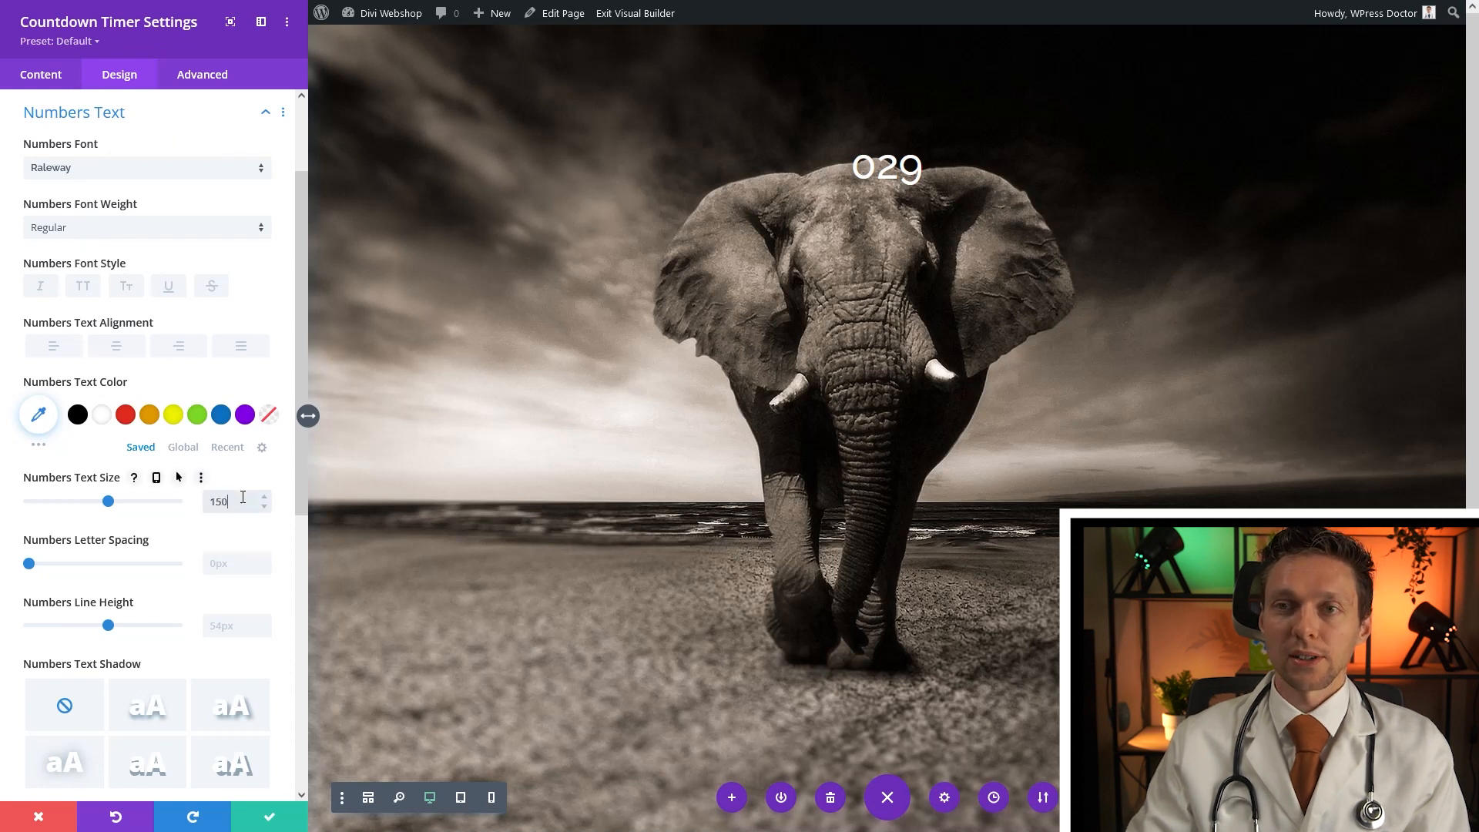
{"action": "key", "text": "Return"}
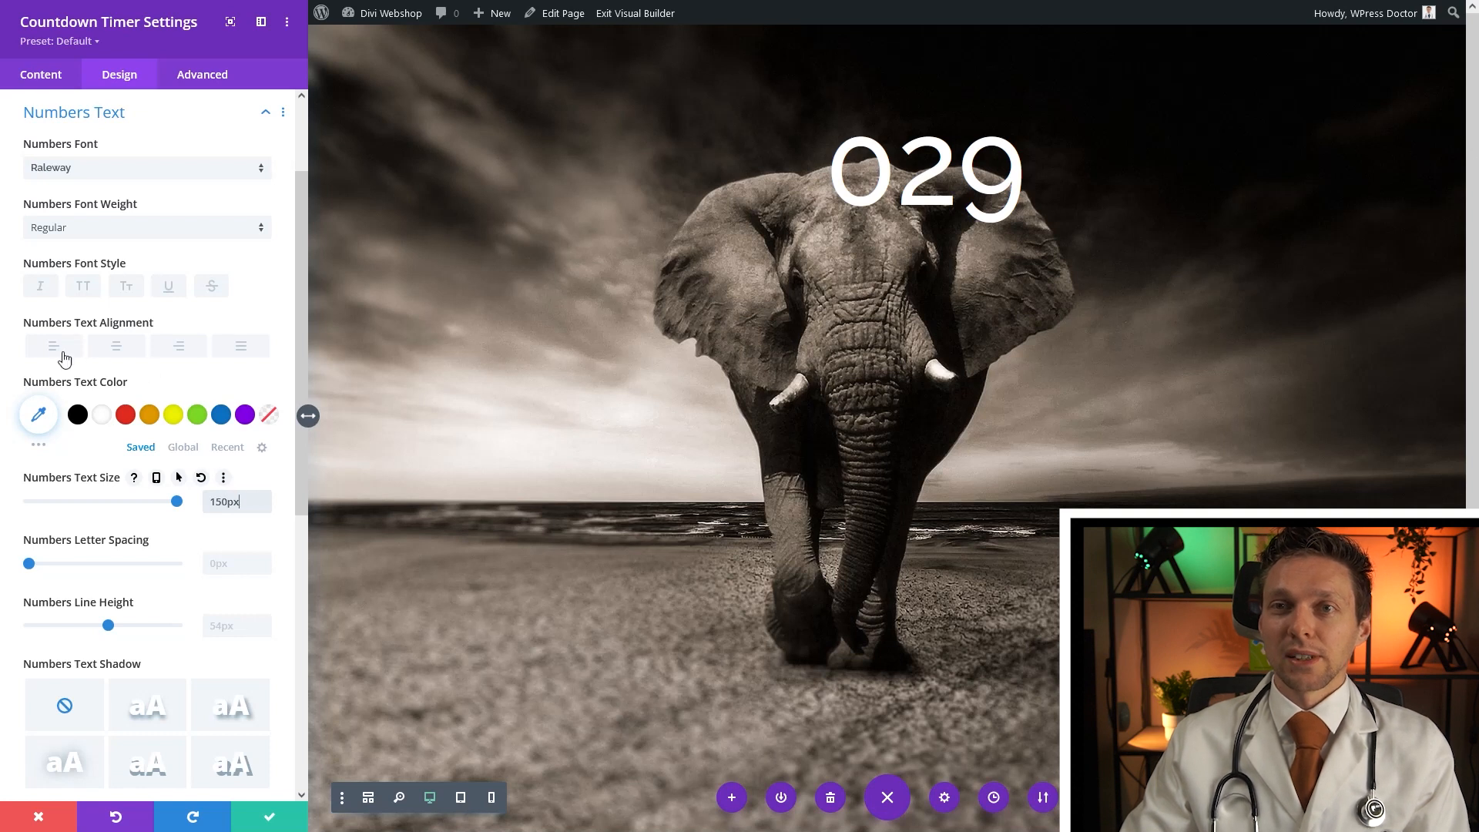
{"action": "scroll", "coordinate": [263, 782], "scroll_direction": "down", "scroll_amount": 8}
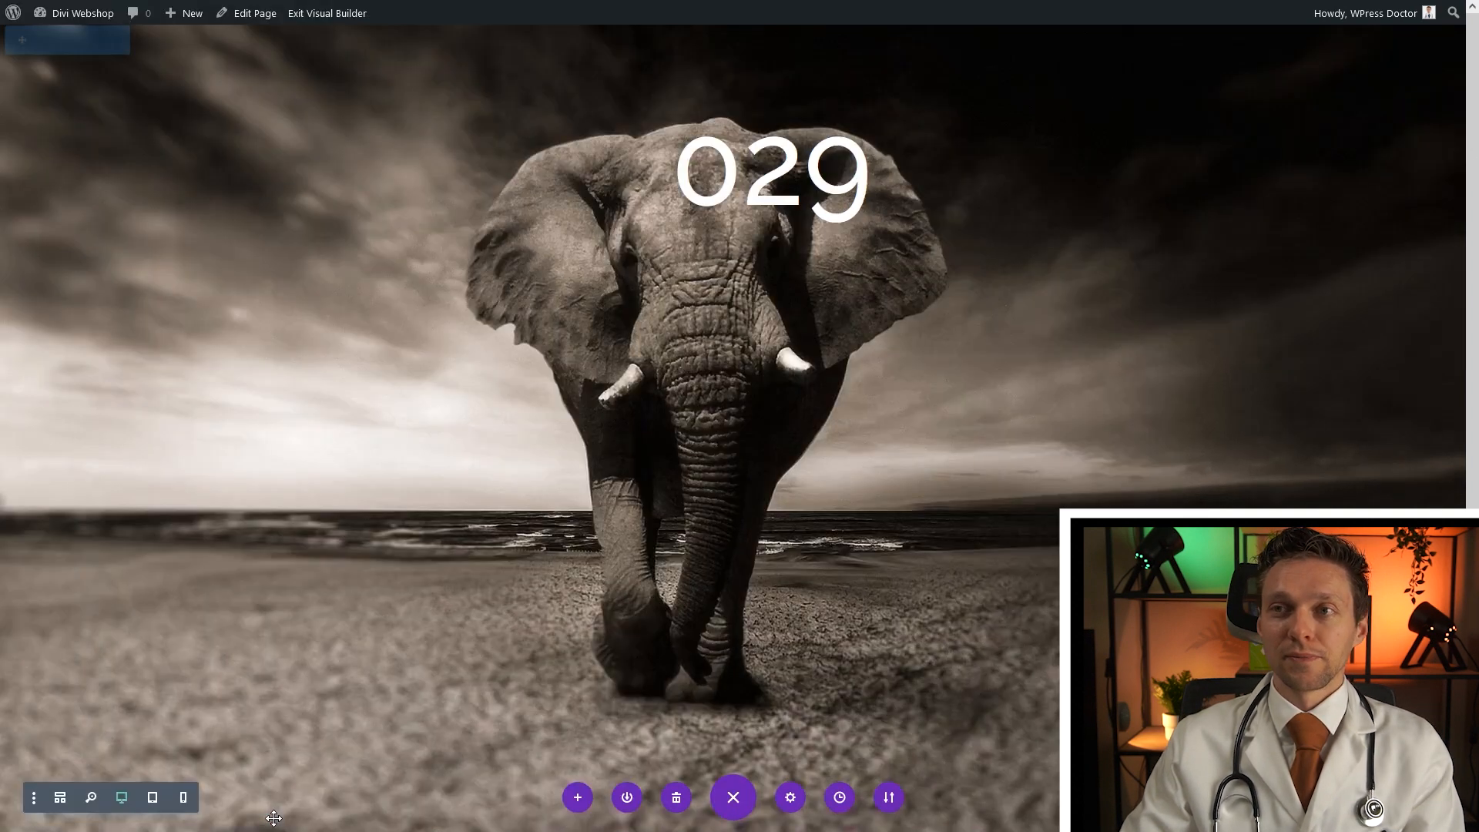
{"action": "left_click", "coordinate": [269, 820]}
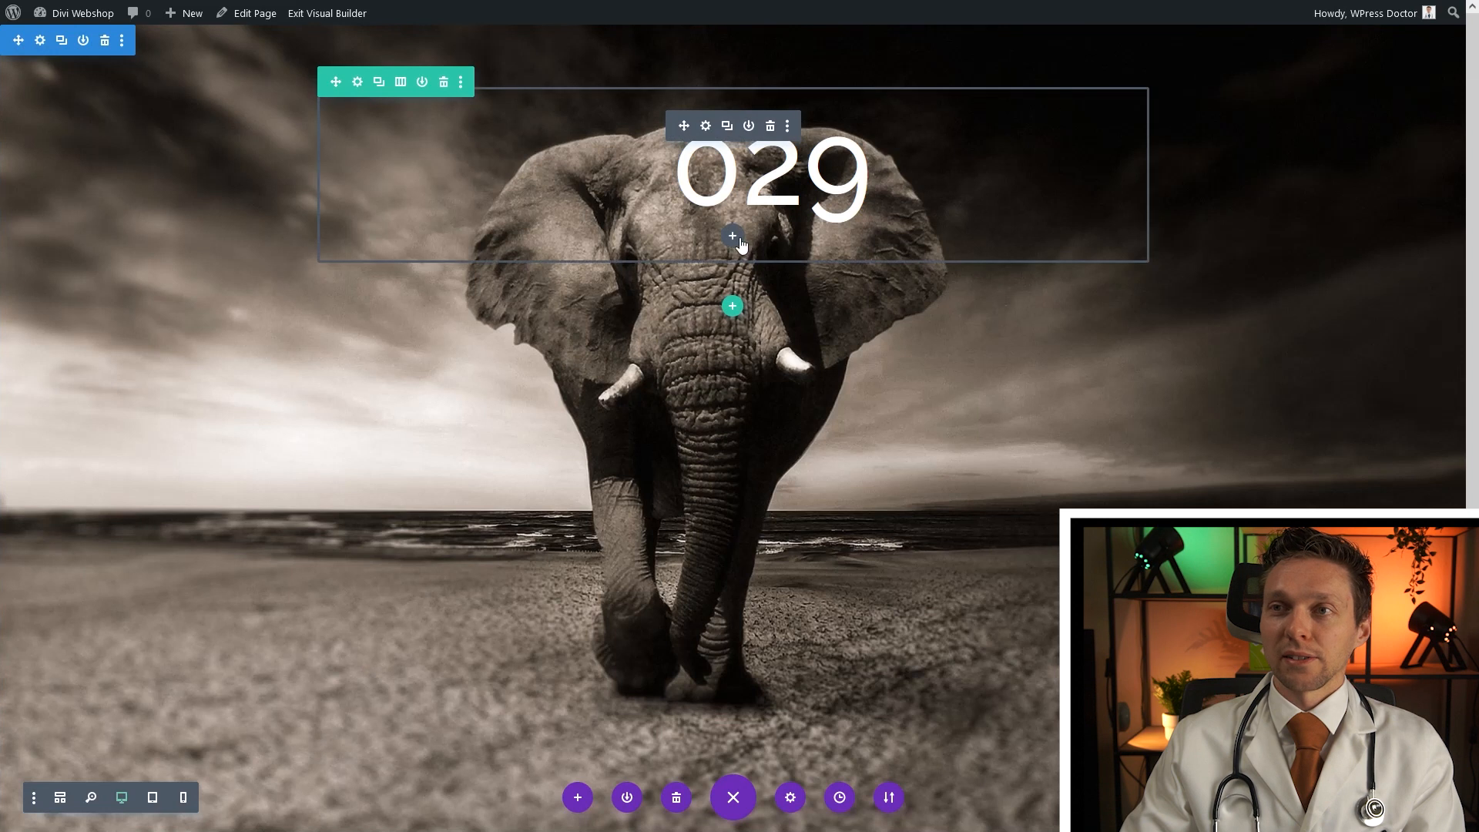
Add a Text module under the countdown reading 'Days before launch'
{"action": "left_click", "coordinate": [733, 237]}
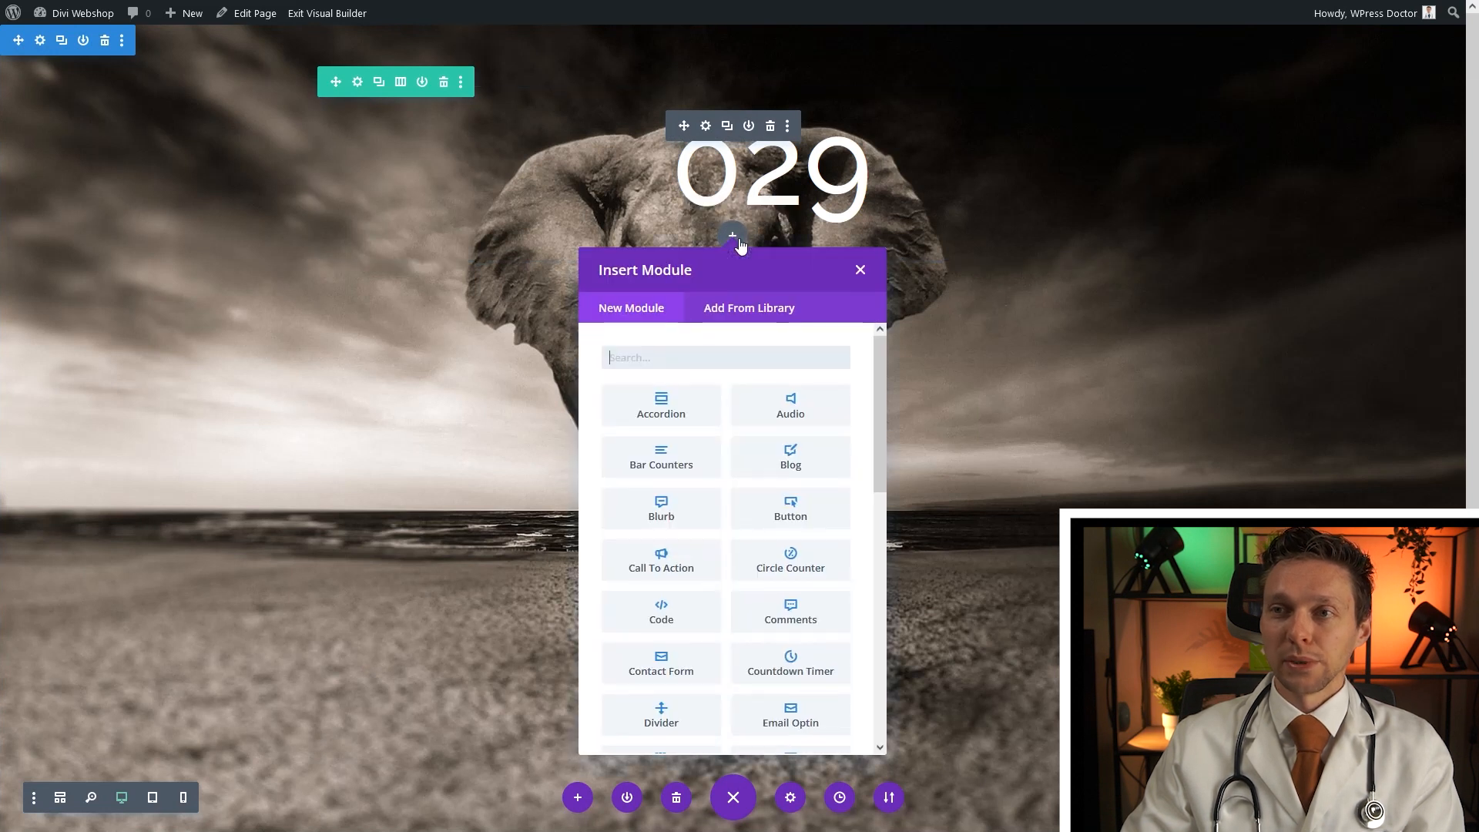
{"action": "type", "text": "text"}
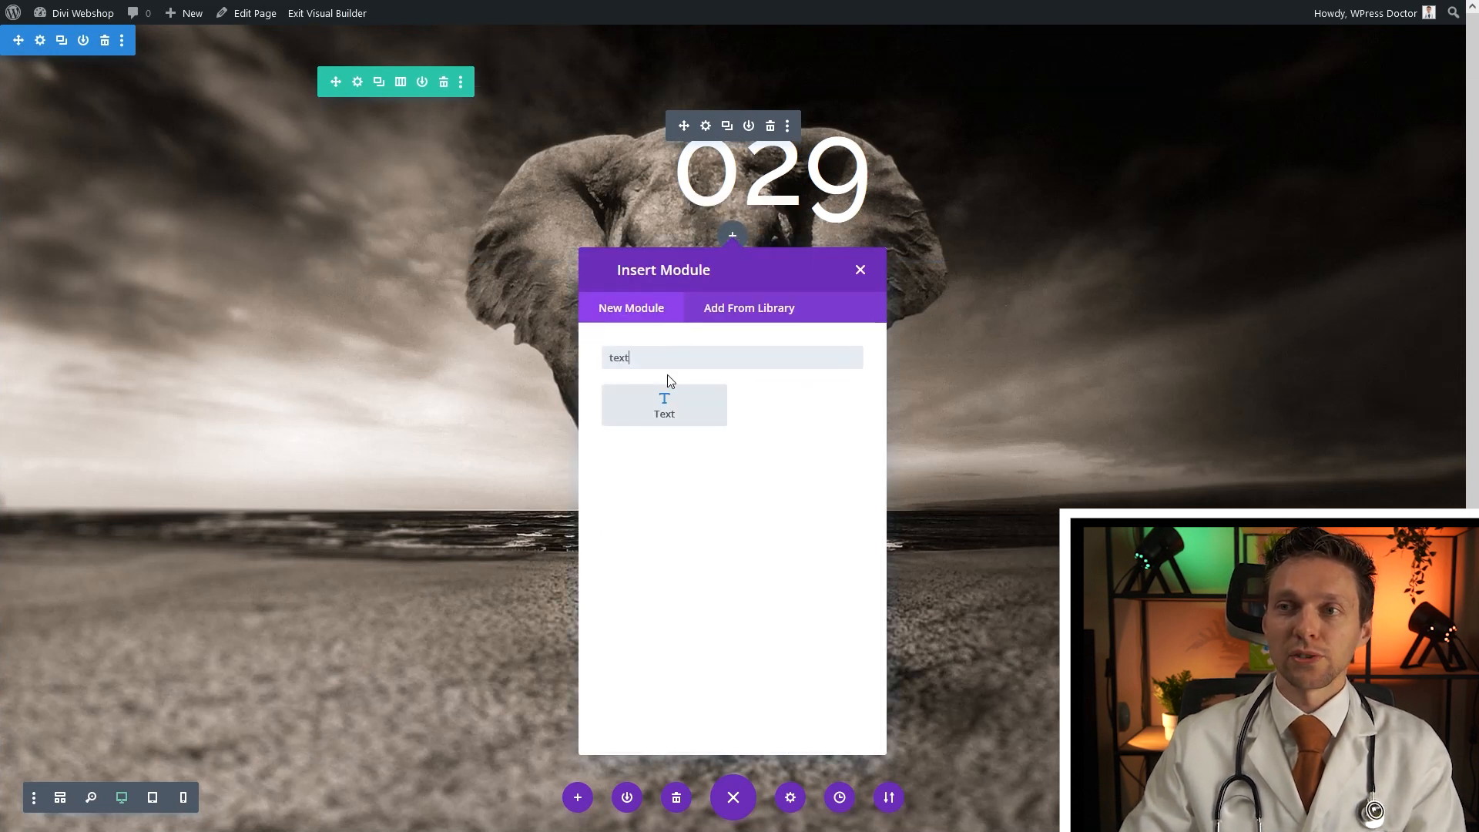
{"action": "left_click", "coordinate": [676, 413]}
{"action": "double_click", "coordinate": [90, 345]}
{"action": "key", "text": "ctrl+a"}
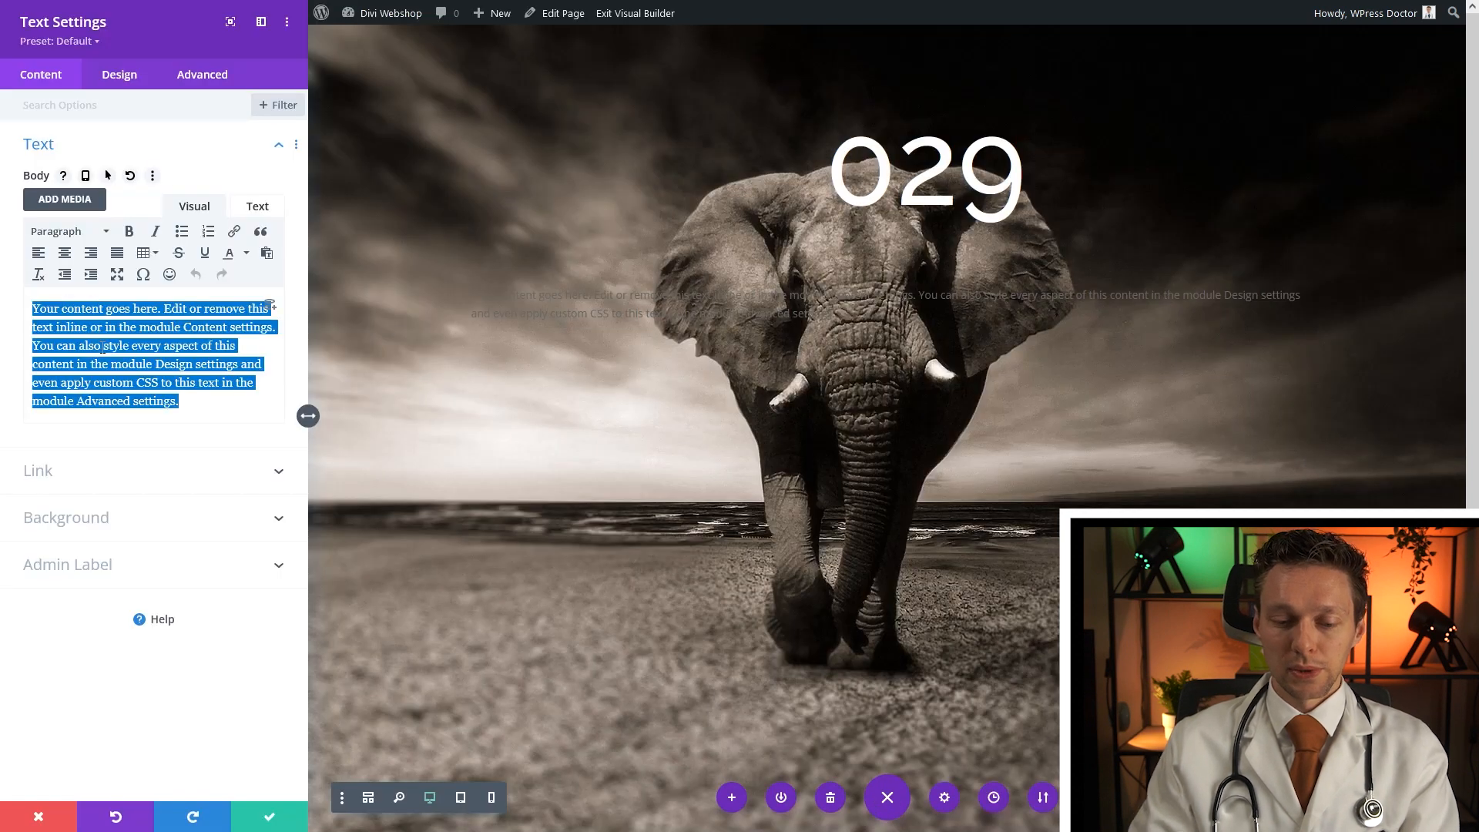
{"action": "type", "text": "Days before launch"}
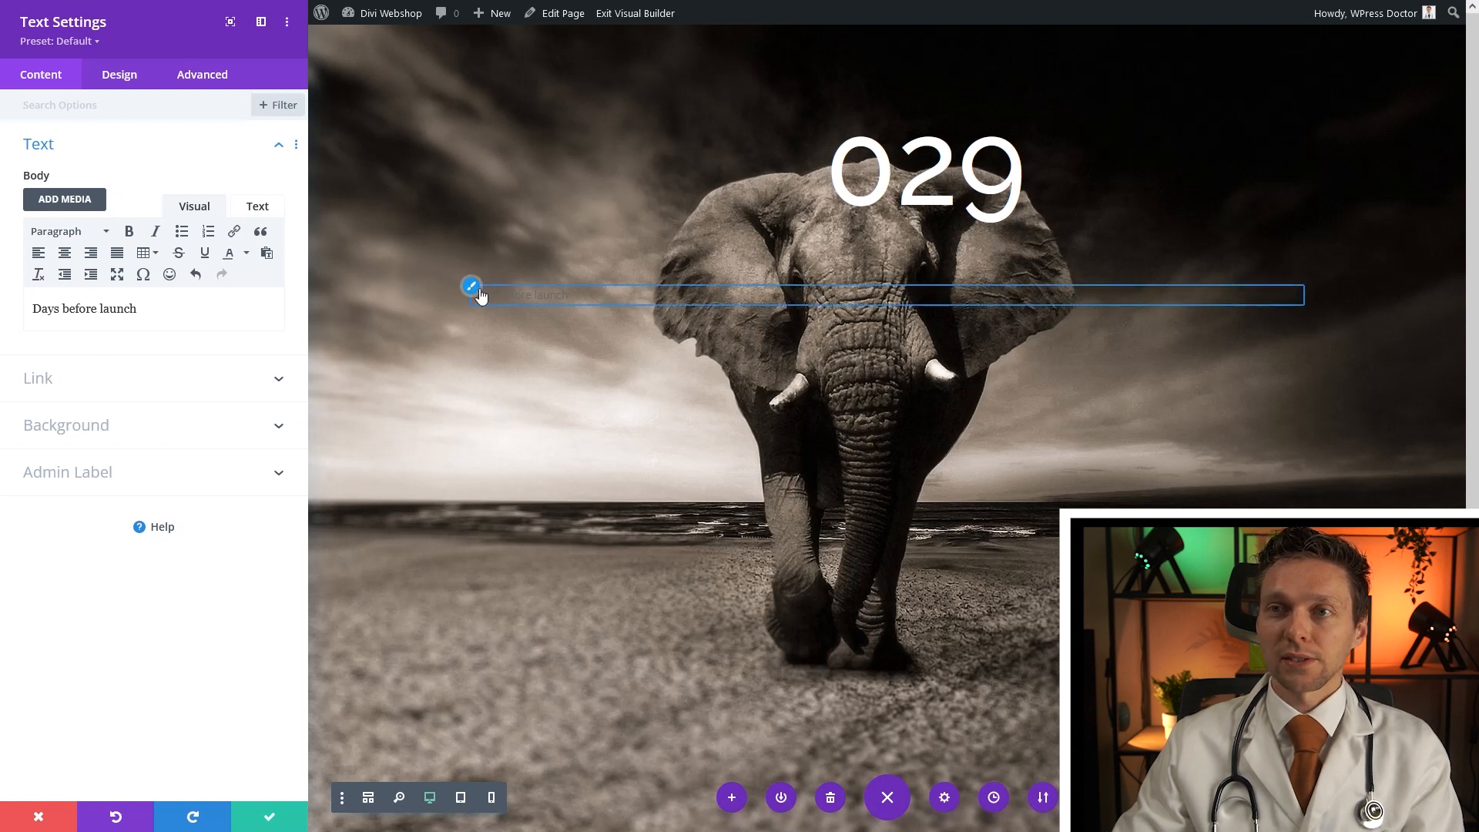
Style the caption white at 25px with a text shadow, then save
{"action": "left_click", "coordinate": [471, 286]}
{"action": "left_click", "coordinate": [103, 442]}
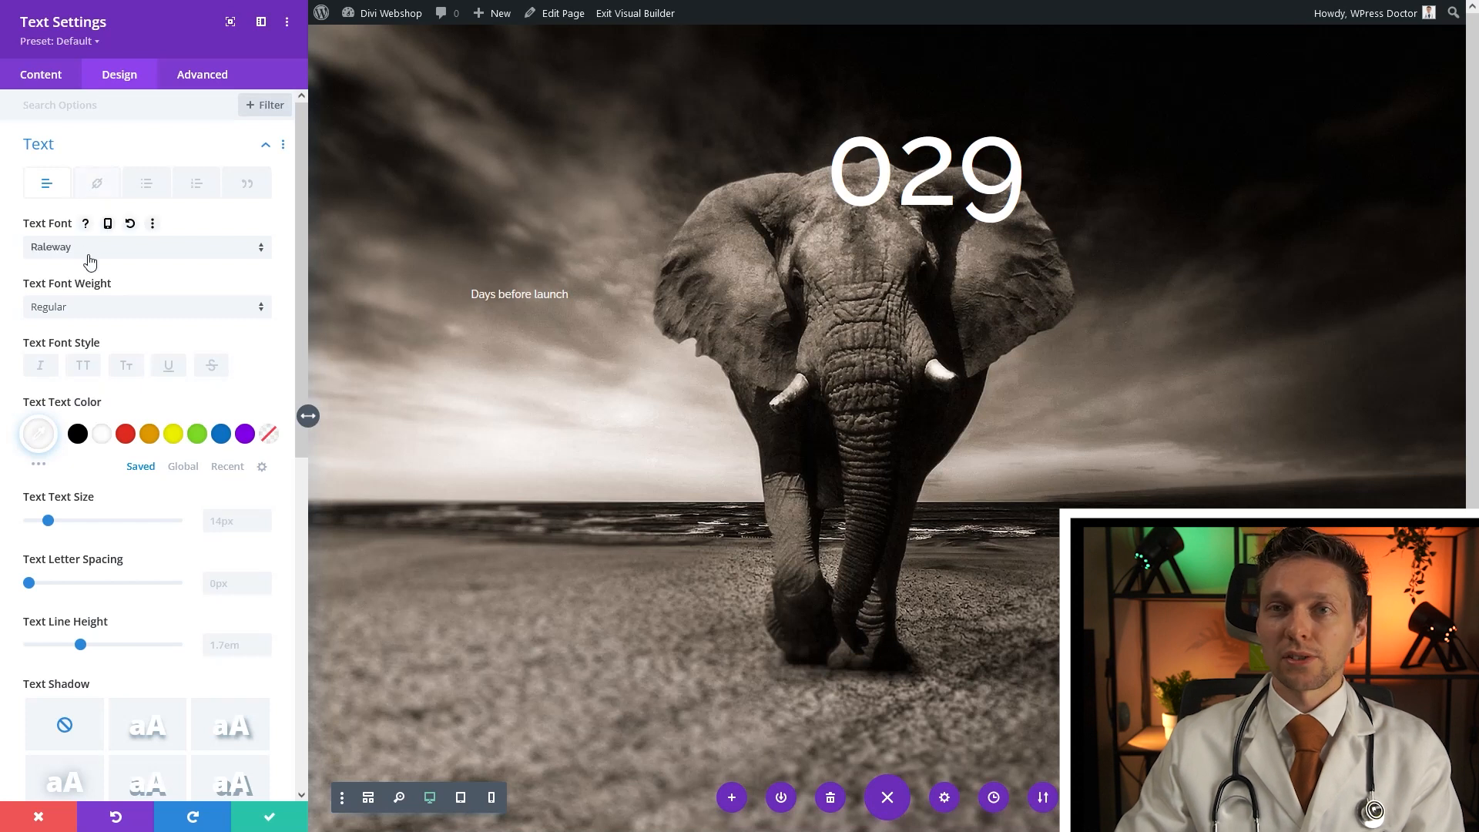
{"action": "left_click", "coordinate": [239, 528]}
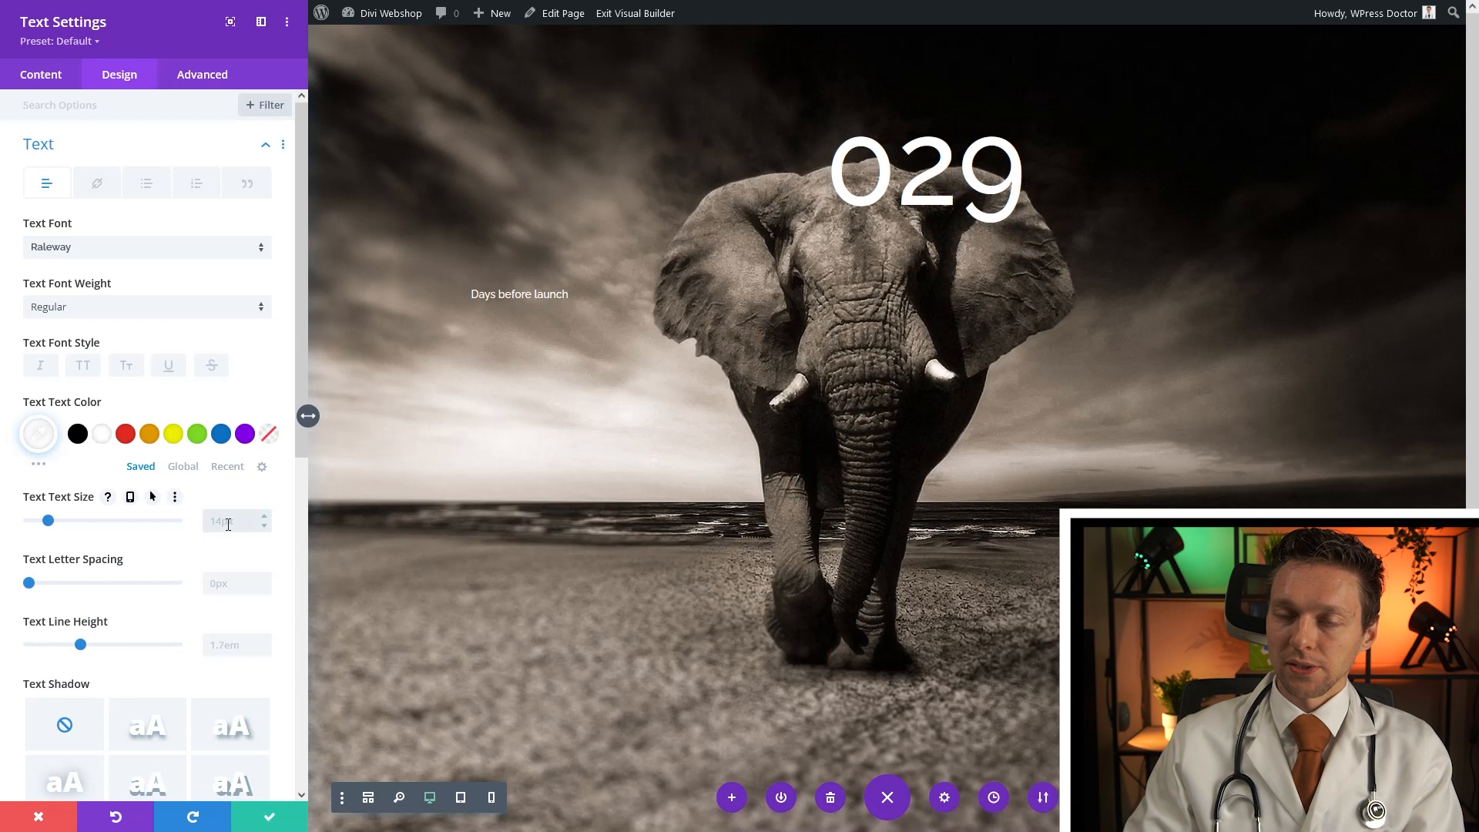
{"action": "type", "text": "25"}
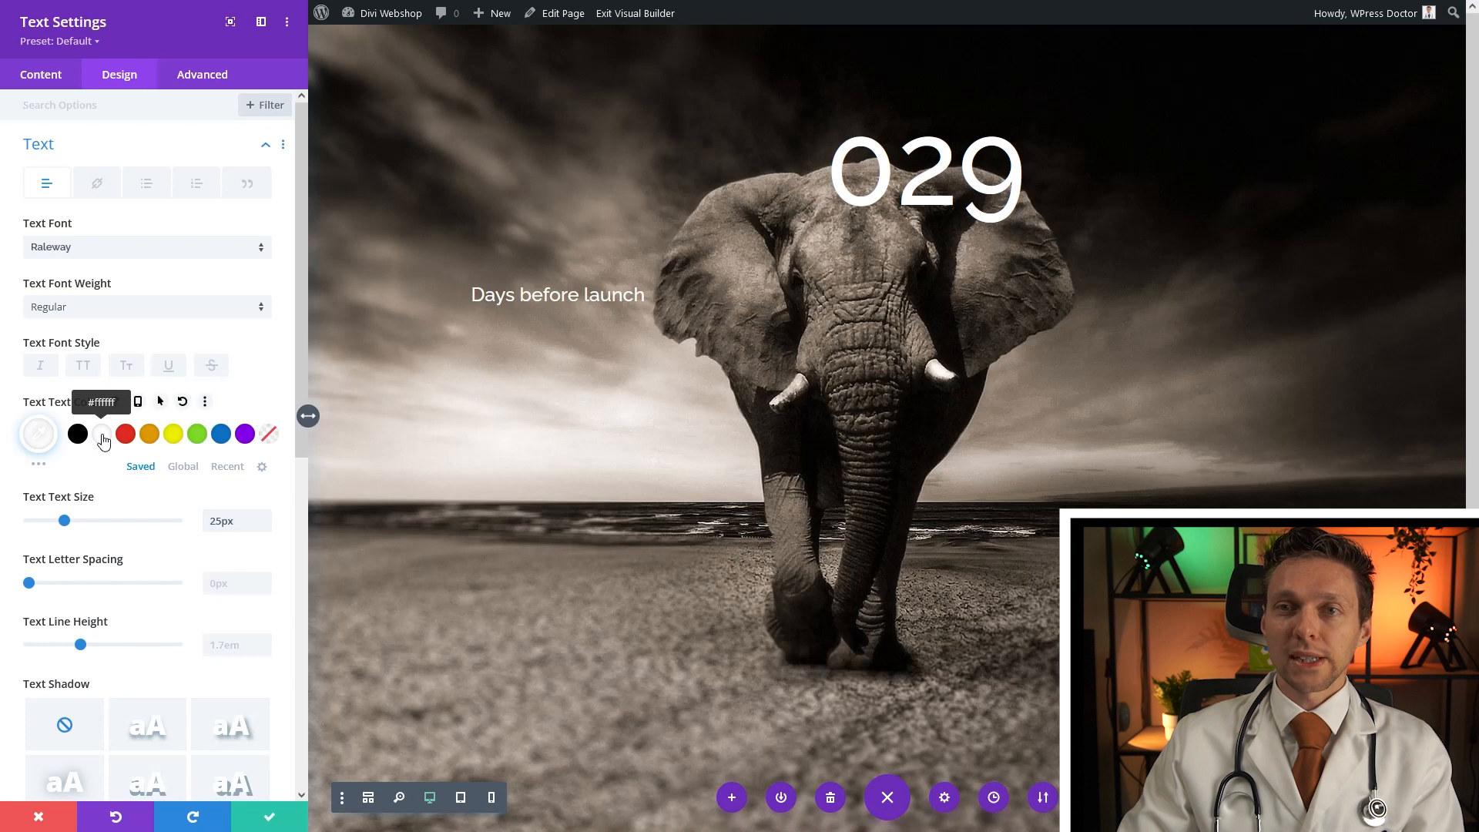
{"action": "left_click", "coordinate": [157, 741]}
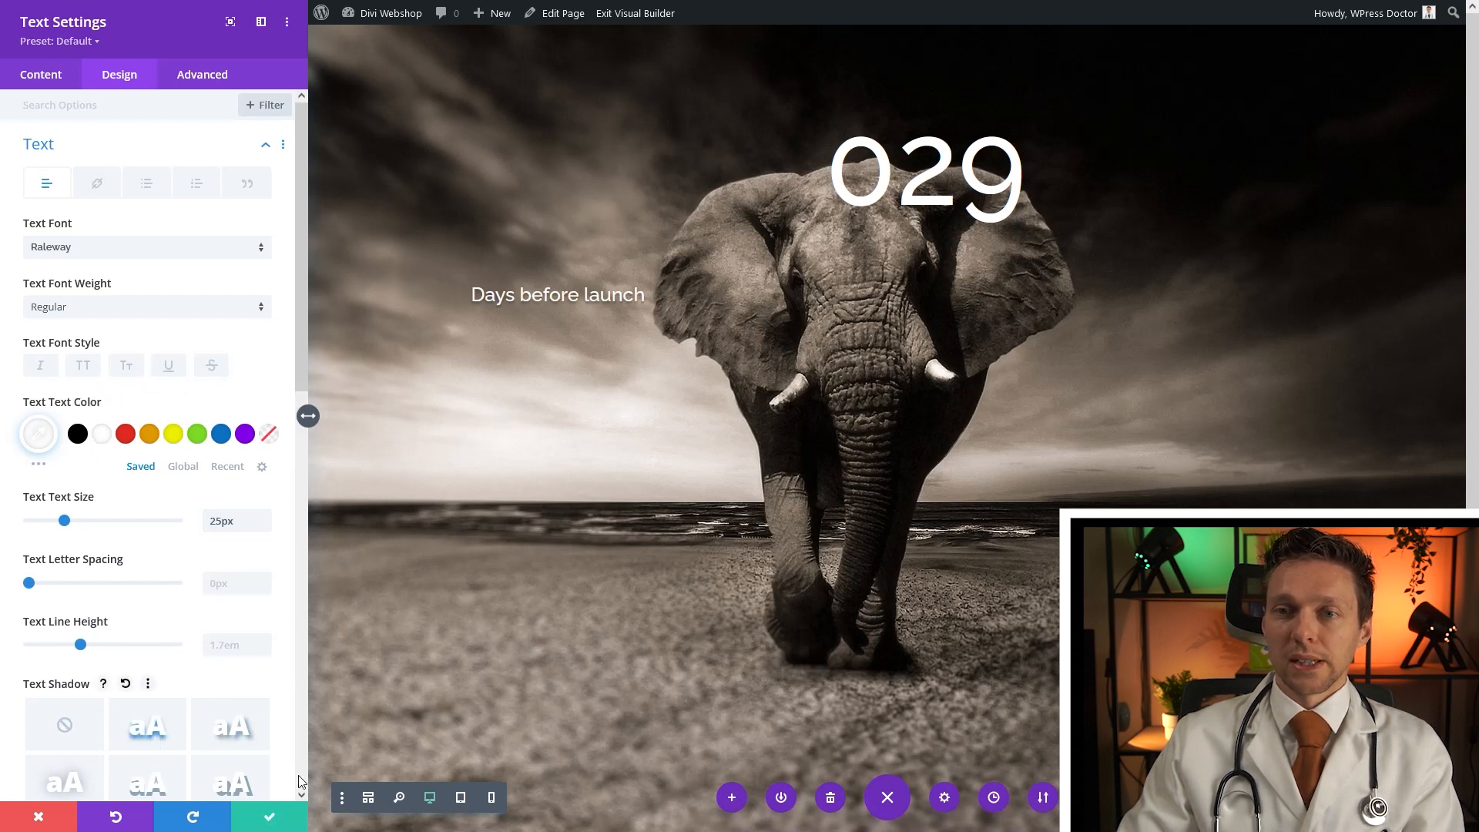
{"action": "left_click", "coordinate": [267, 821]}
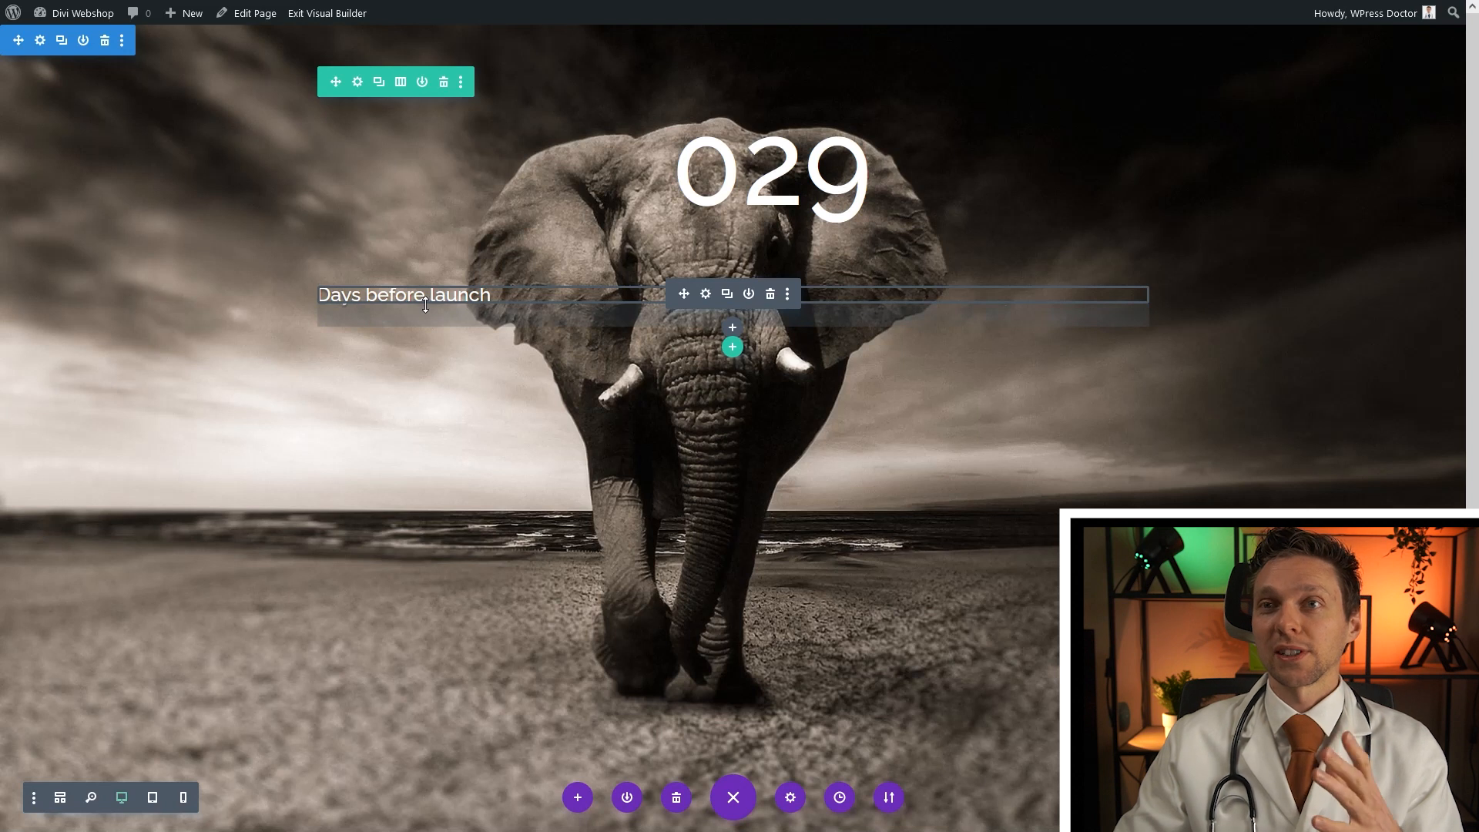
Split the row into one-third/two-thirds columns and move the caption into the right column
{"action": "left_click", "coordinate": [400, 83]}
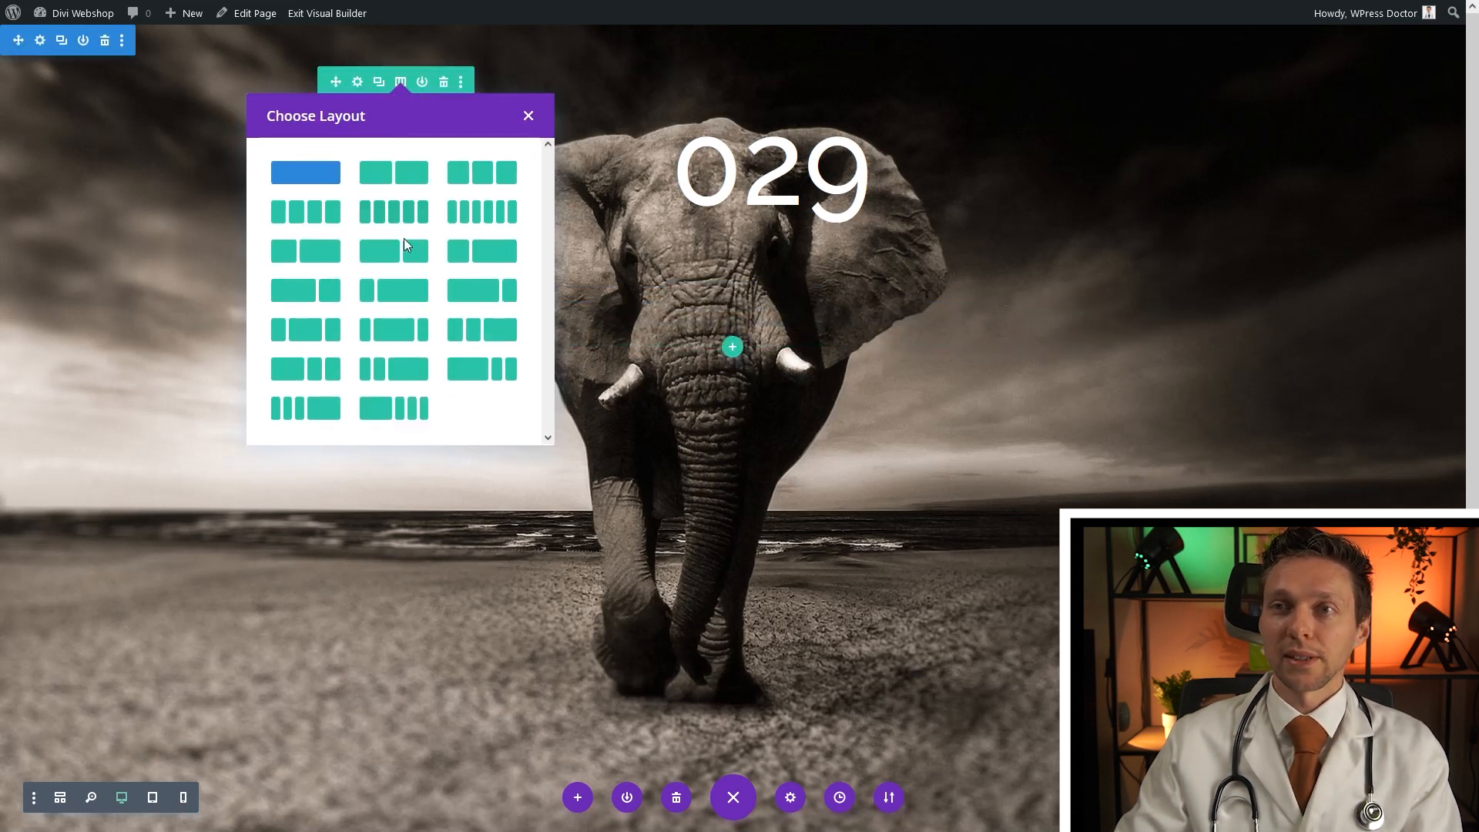
{"action": "left_click", "coordinate": [478, 251]}
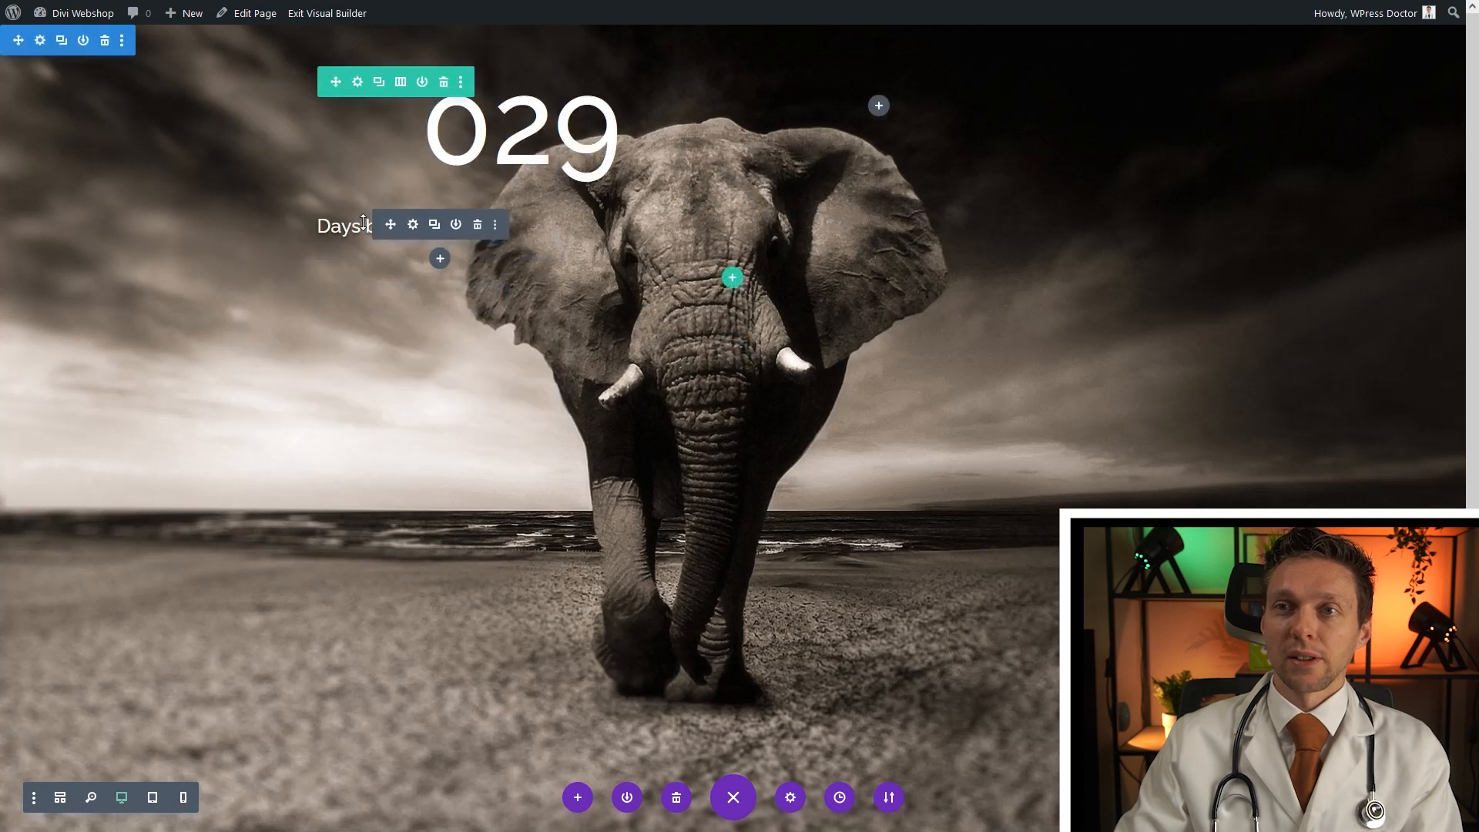
{"action": "left_click_drag", "start_coordinate": [394, 225], "coordinate": [882, 104]}
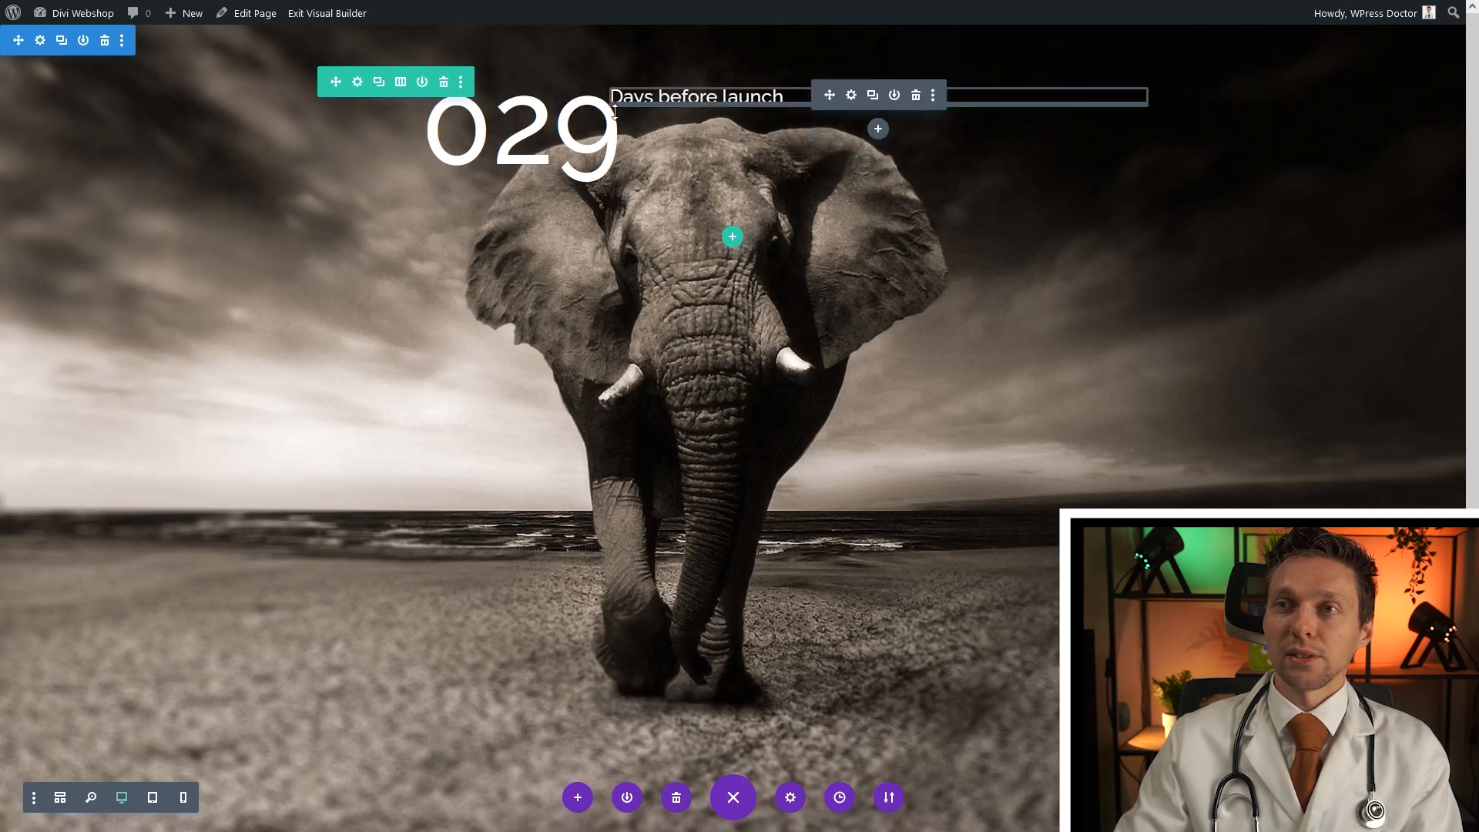
Give the 'Days before launch' caption a 10% top margin and save
{"action": "left_click", "coordinate": [851, 95]}
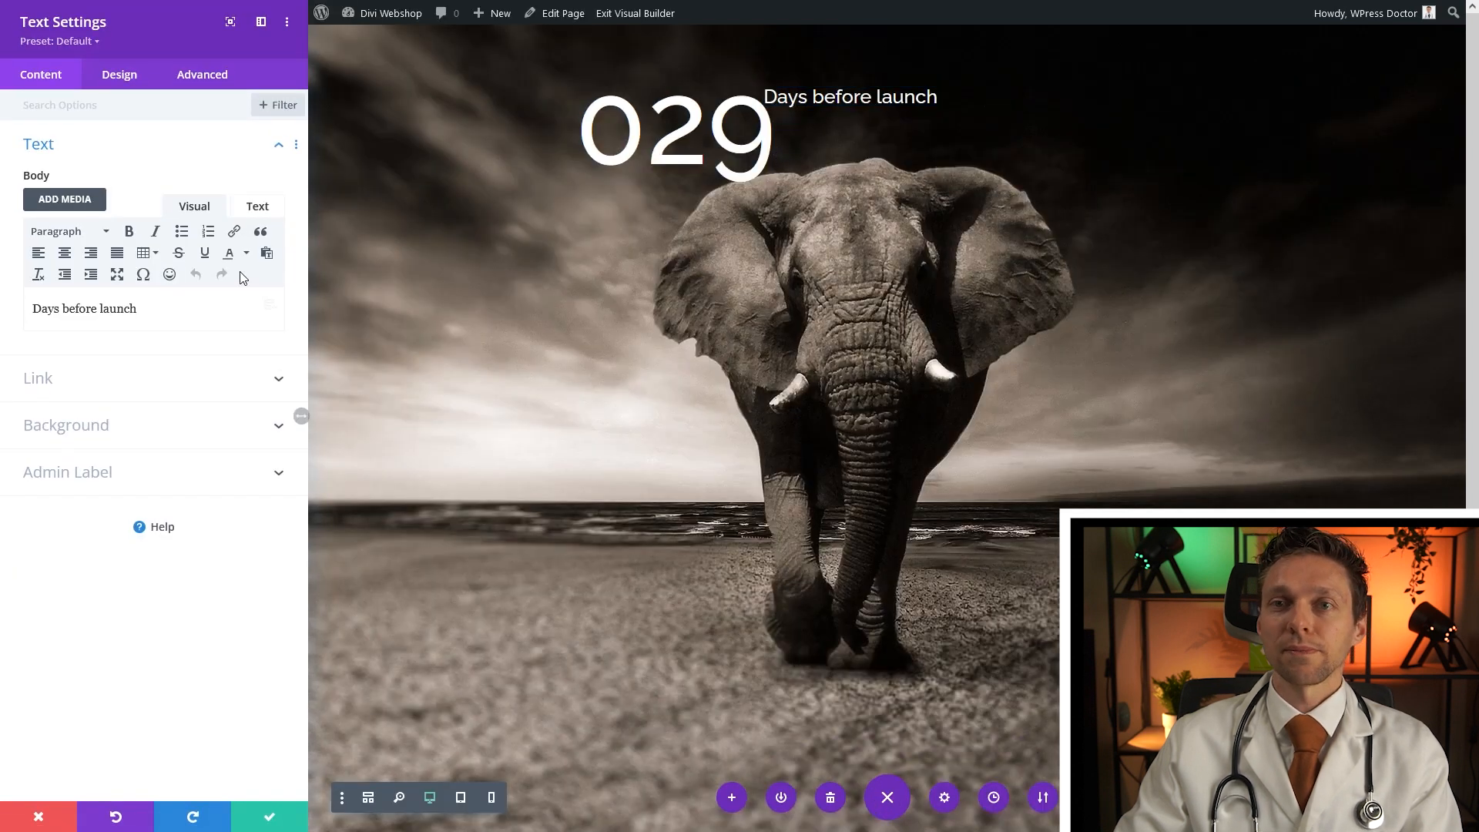
{"action": "left_click", "coordinate": [123, 75]}
{"action": "left_click", "coordinate": [73, 293]}
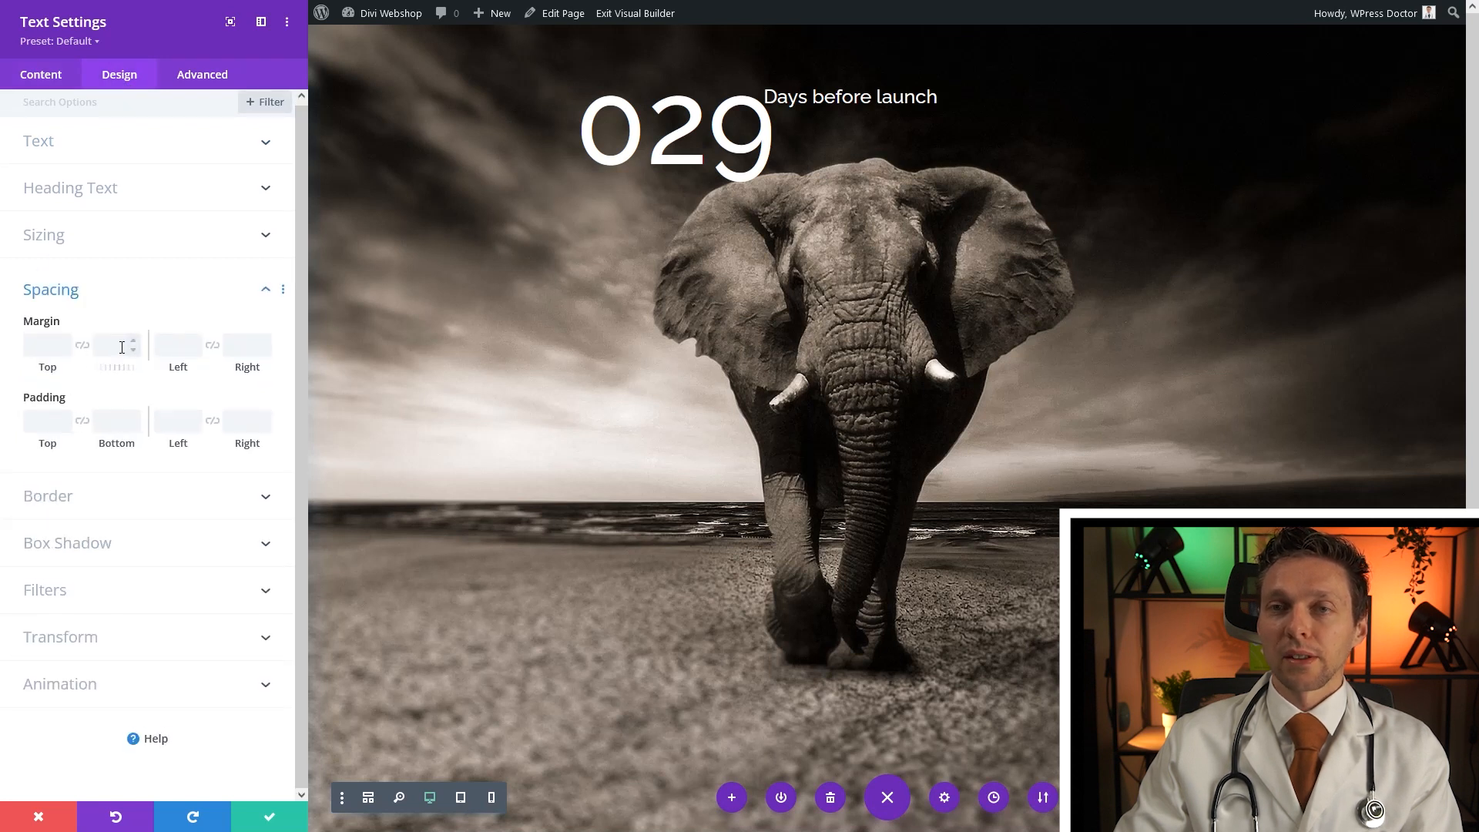
{"action": "left_click", "coordinate": [50, 349]}
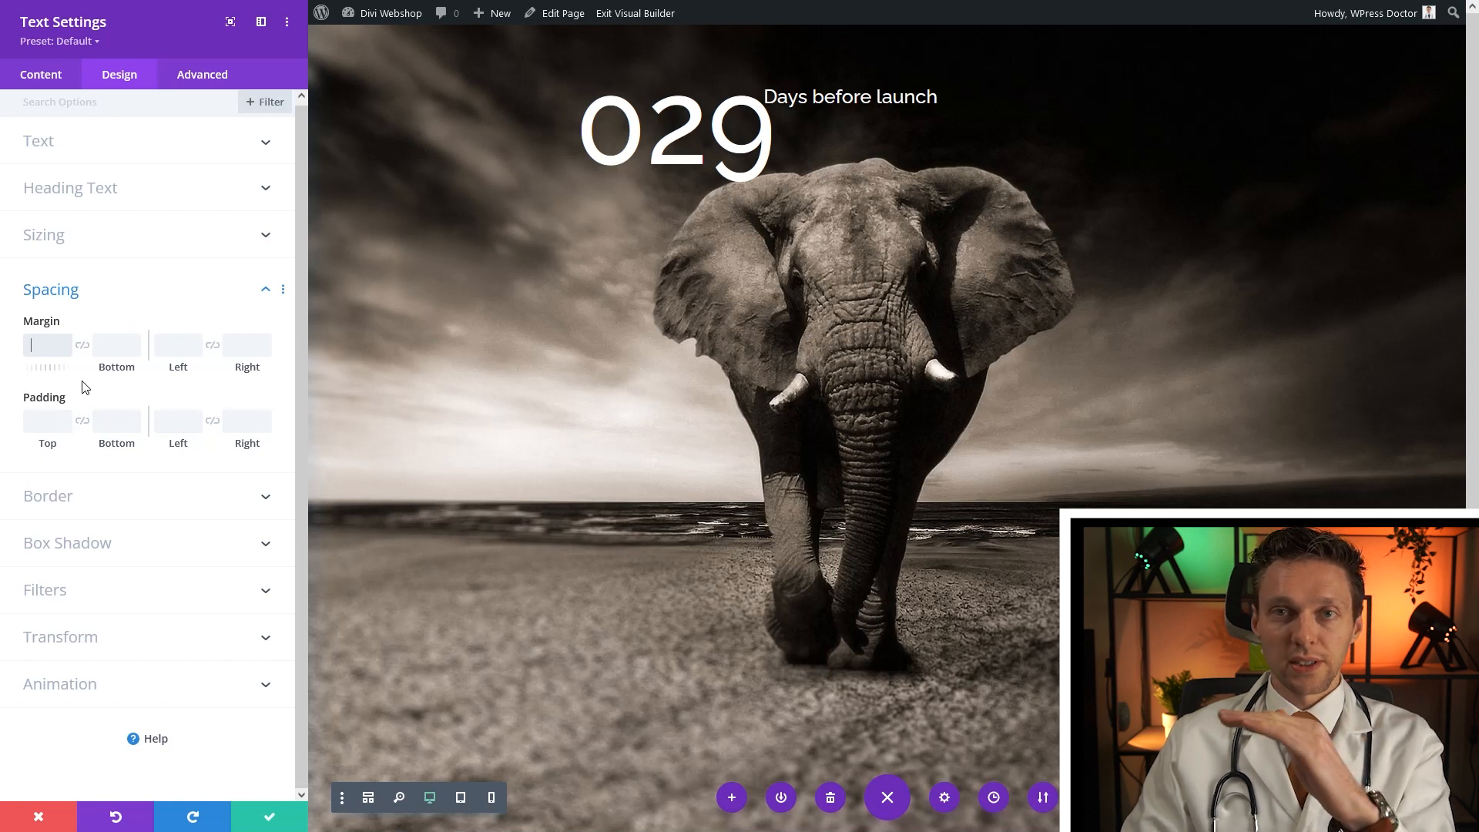
{"action": "type", "text": "10%"}
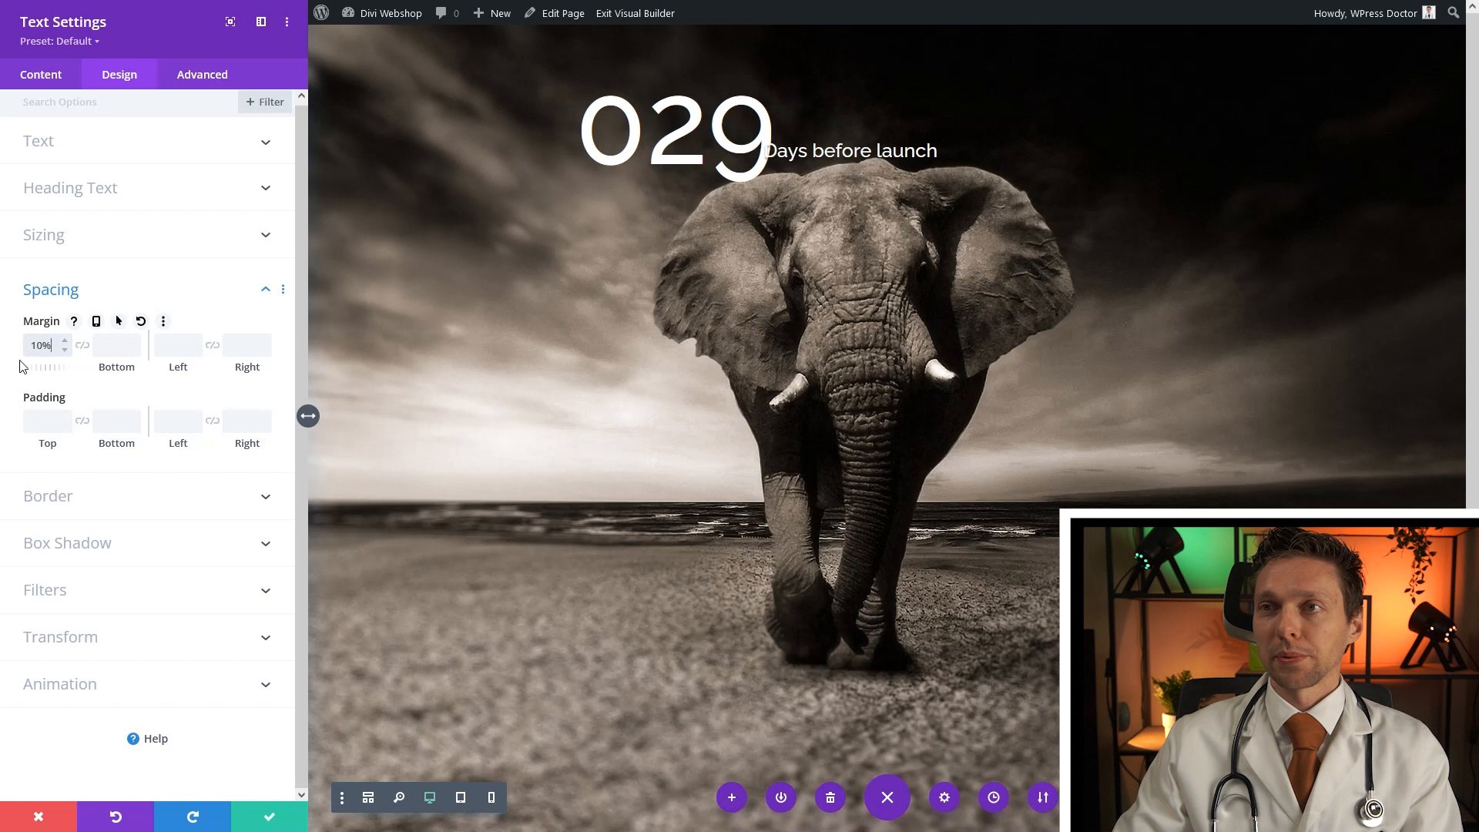
{"action": "left_click", "coordinate": [265, 815]}
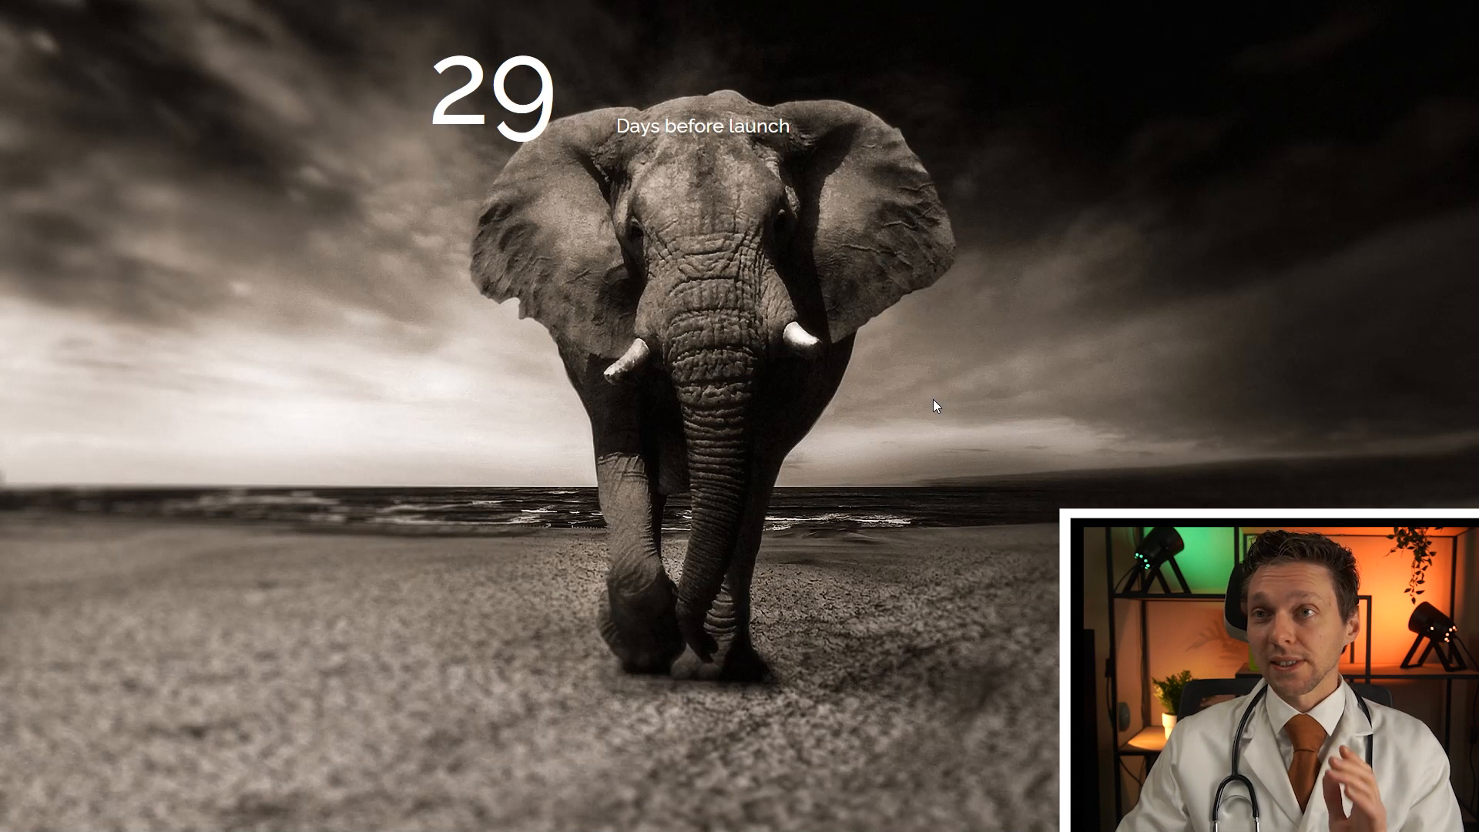
Enable a custom gutter width of 1 on the countdown row and save
{"action": "double_click", "coordinate": [459, 118]}
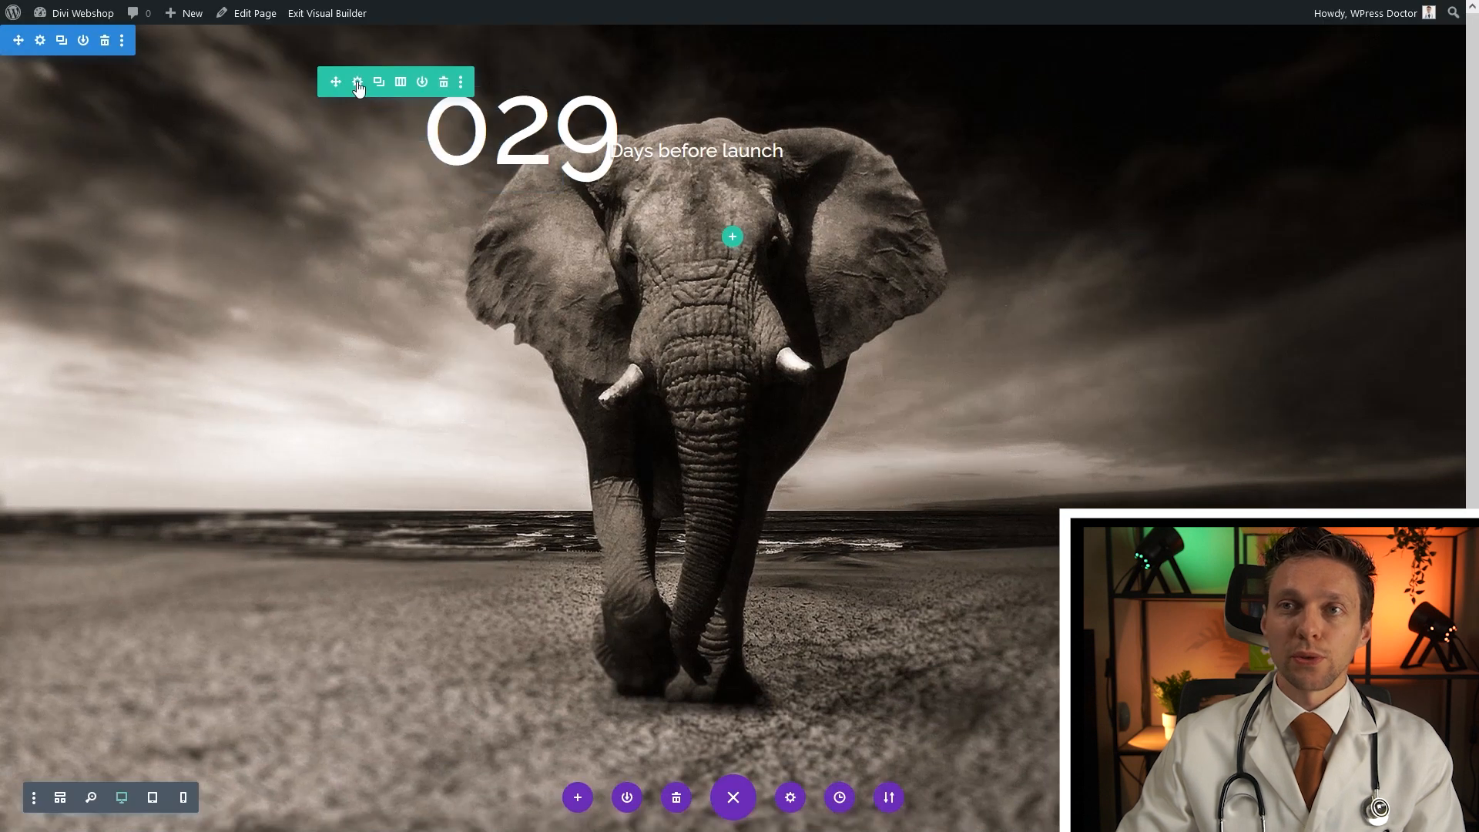
{"action": "left_click", "coordinate": [358, 85]}
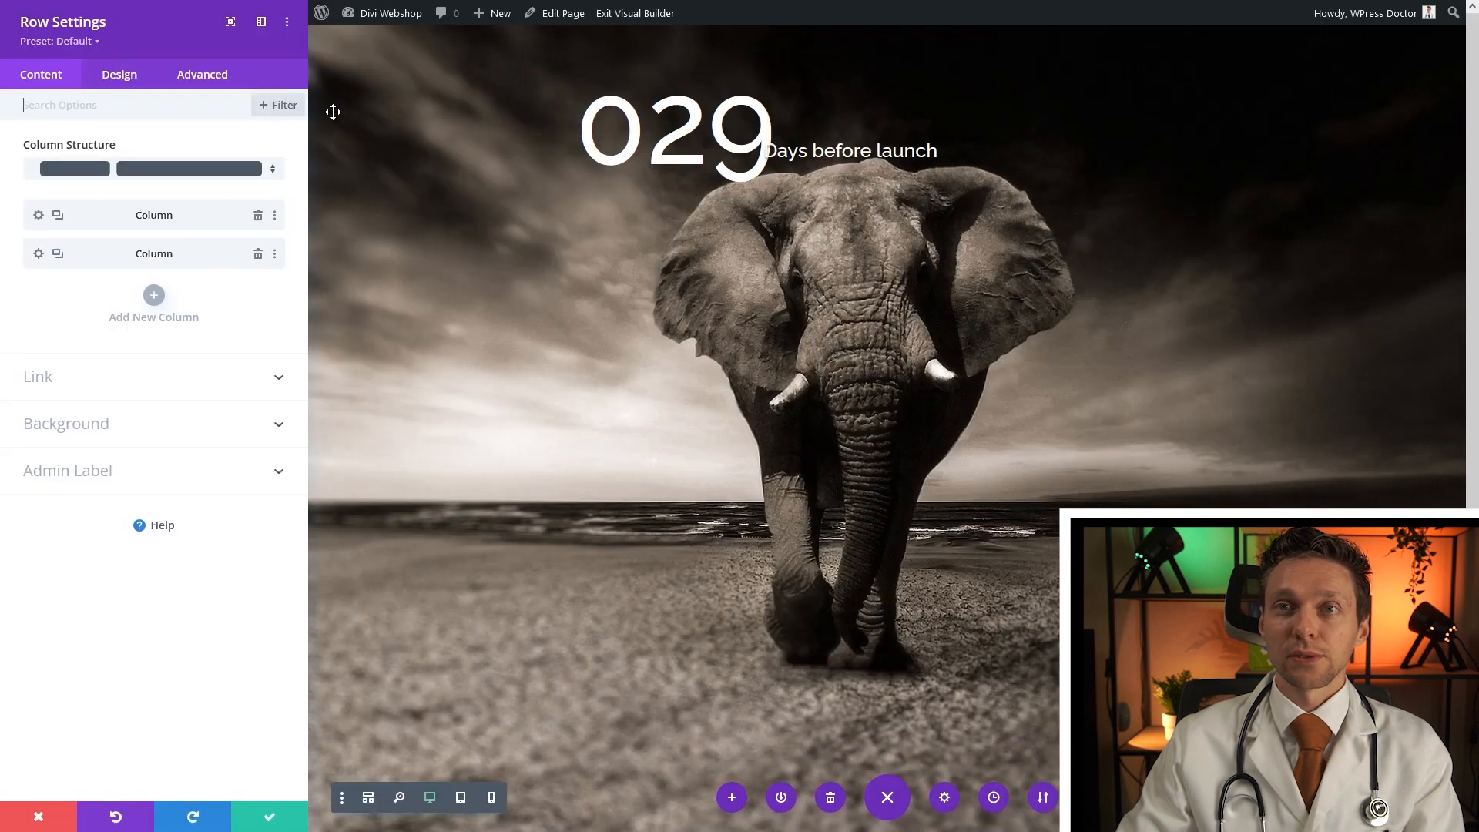
{"action": "left_click", "coordinate": [117, 80]}
{"action": "left_click", "coordinate": [63, 152]}
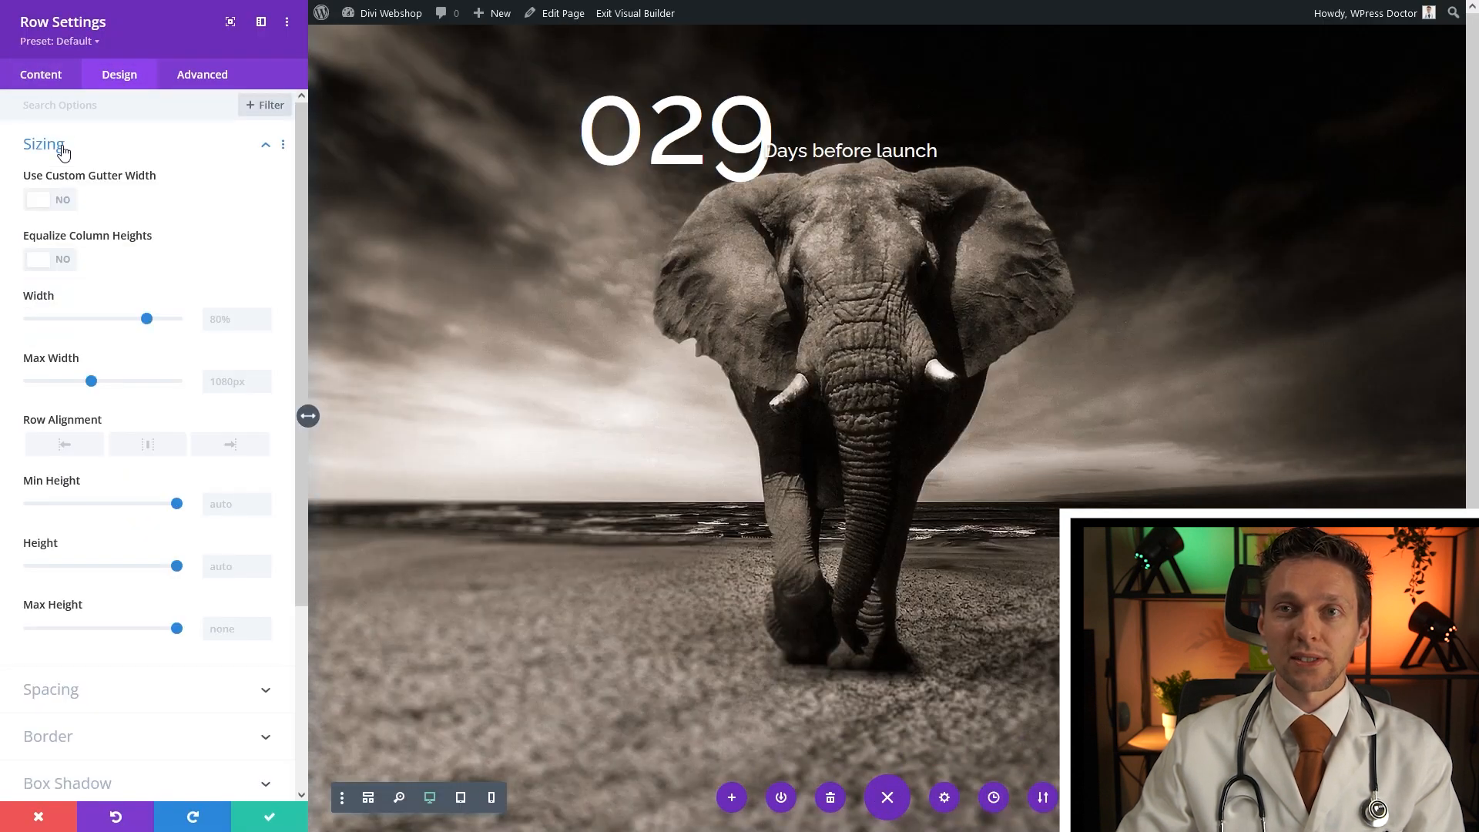
{"action": "left_click", "coordinate": [69, 202]}
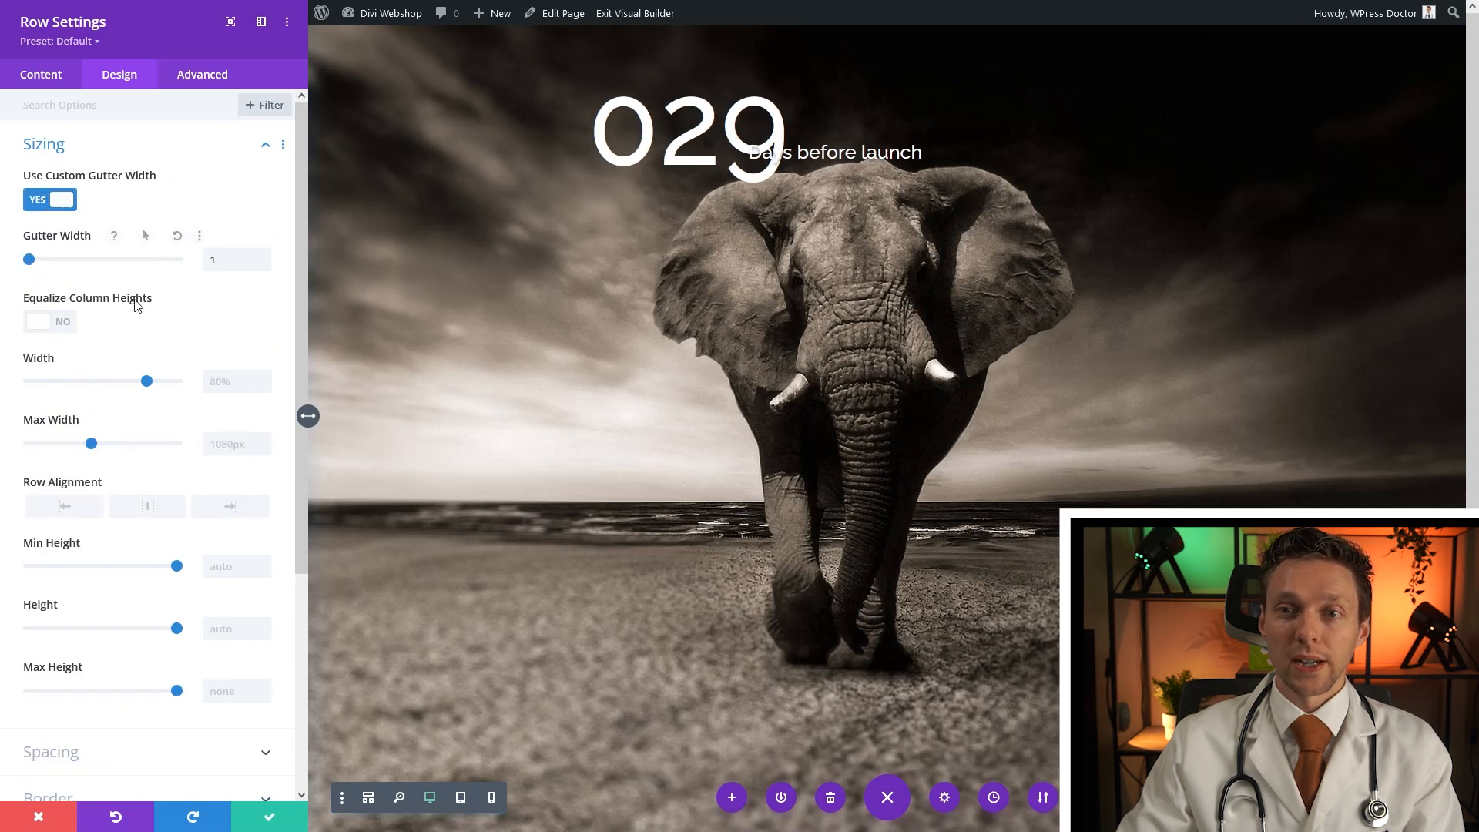
{"action": "left_click", "coordinate": [269, 818]}
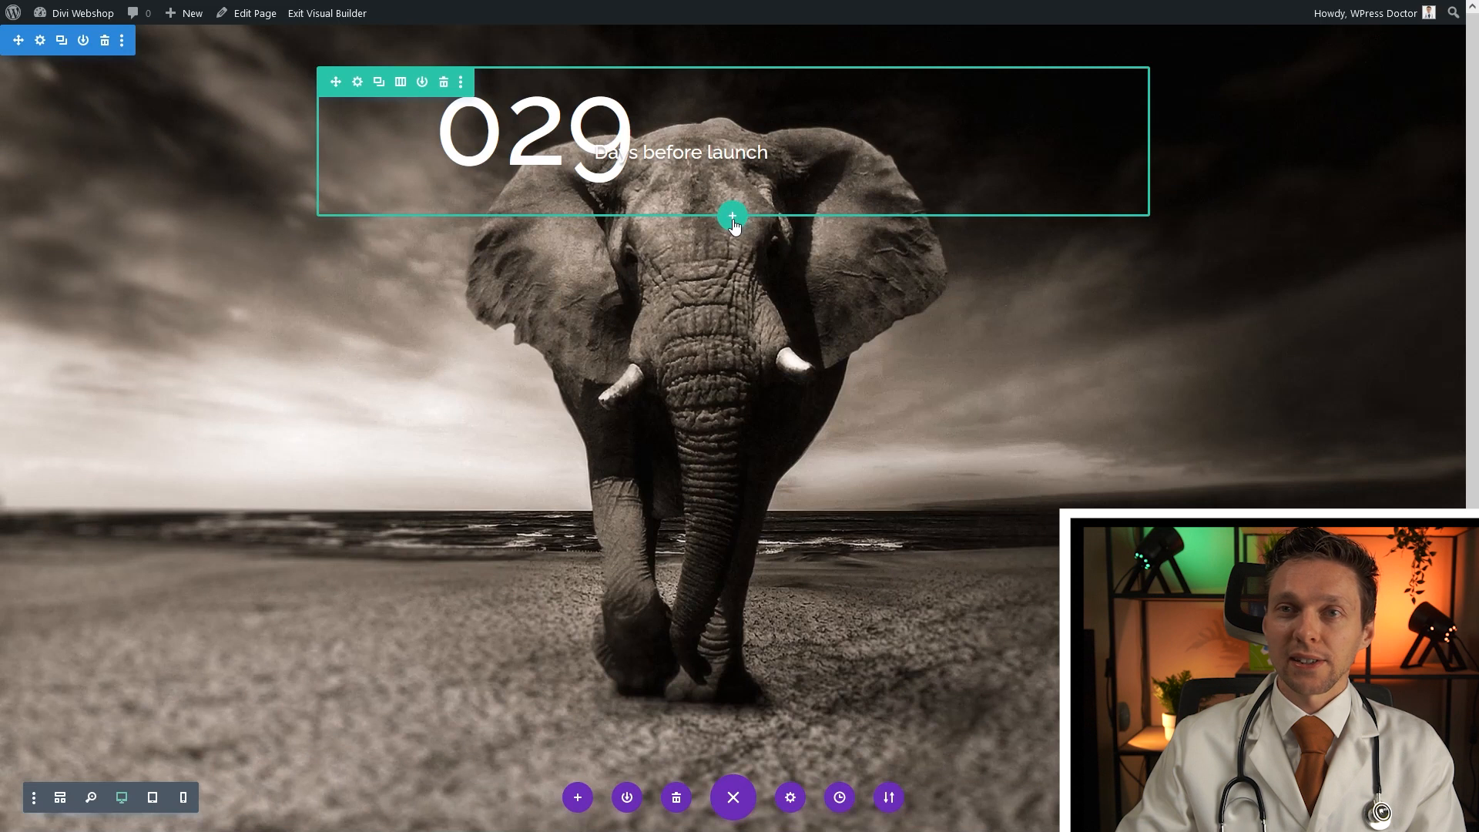
Add a one-column row below the countdown containing a Text module
{"action": "left_click", "coordinate": [733, 220]}
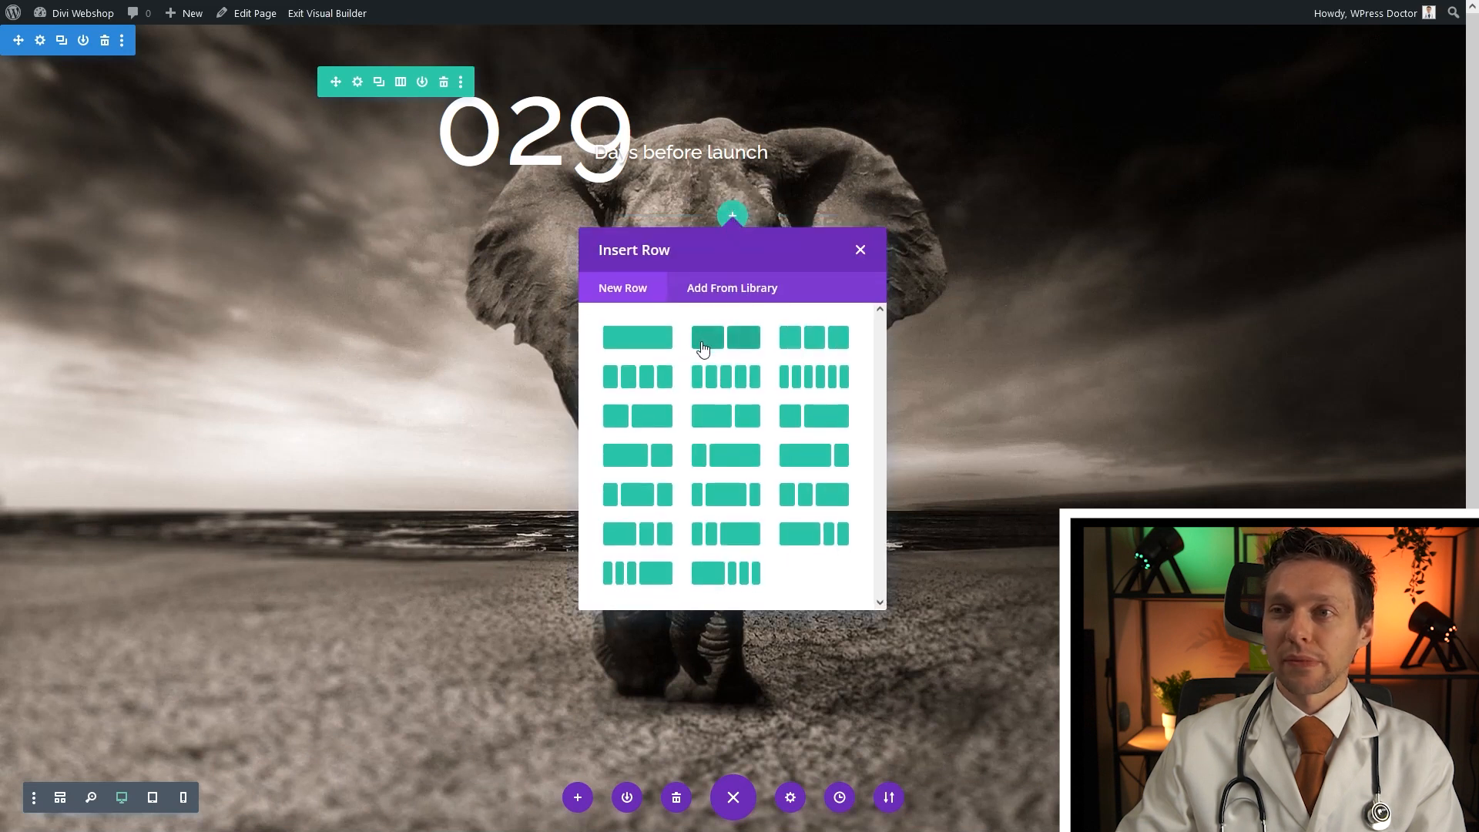
{"action": "left_click", "coordinate": [650, 347]}
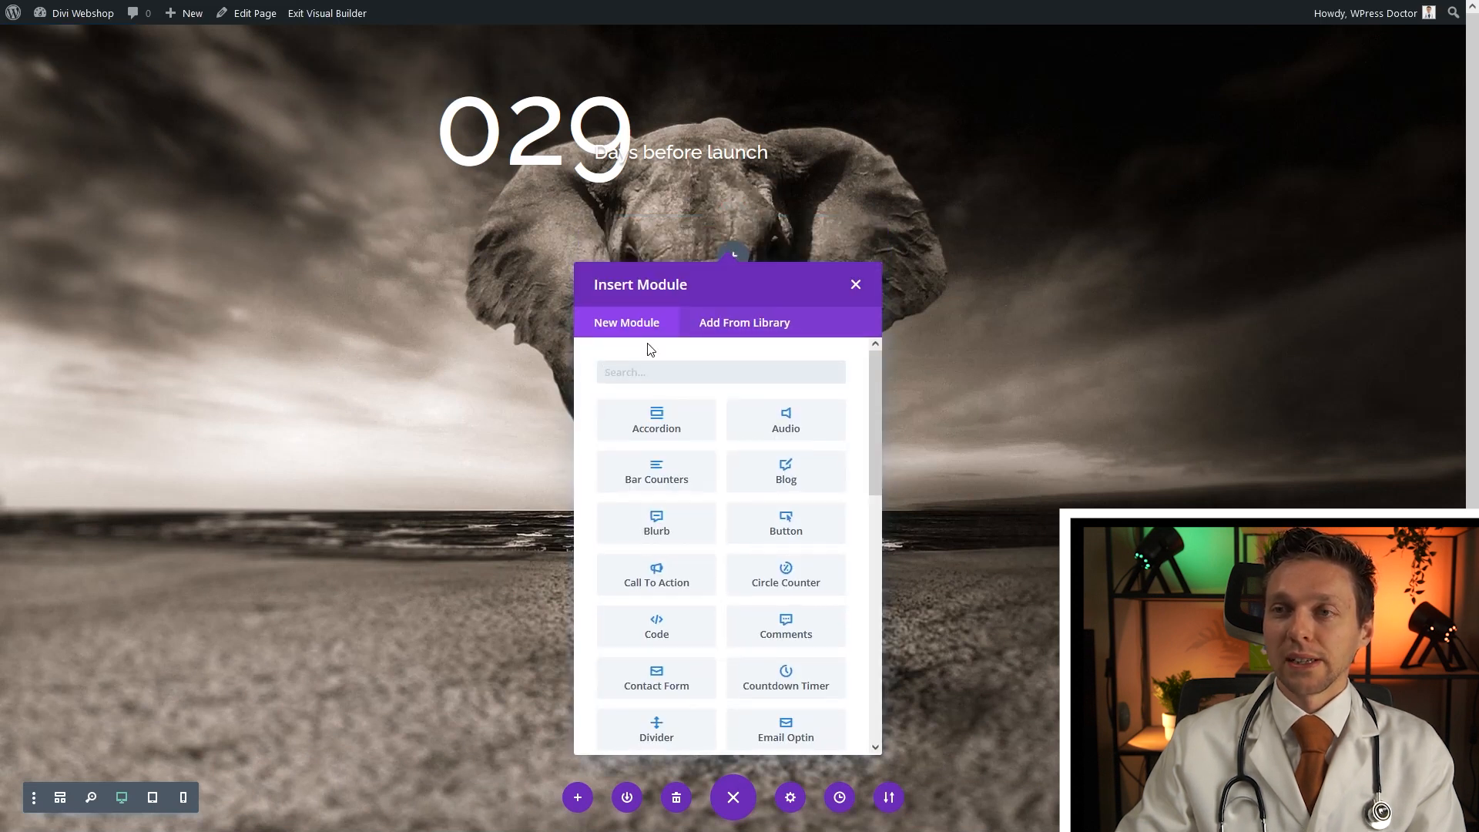
{"action": "type", "text": "tex"}
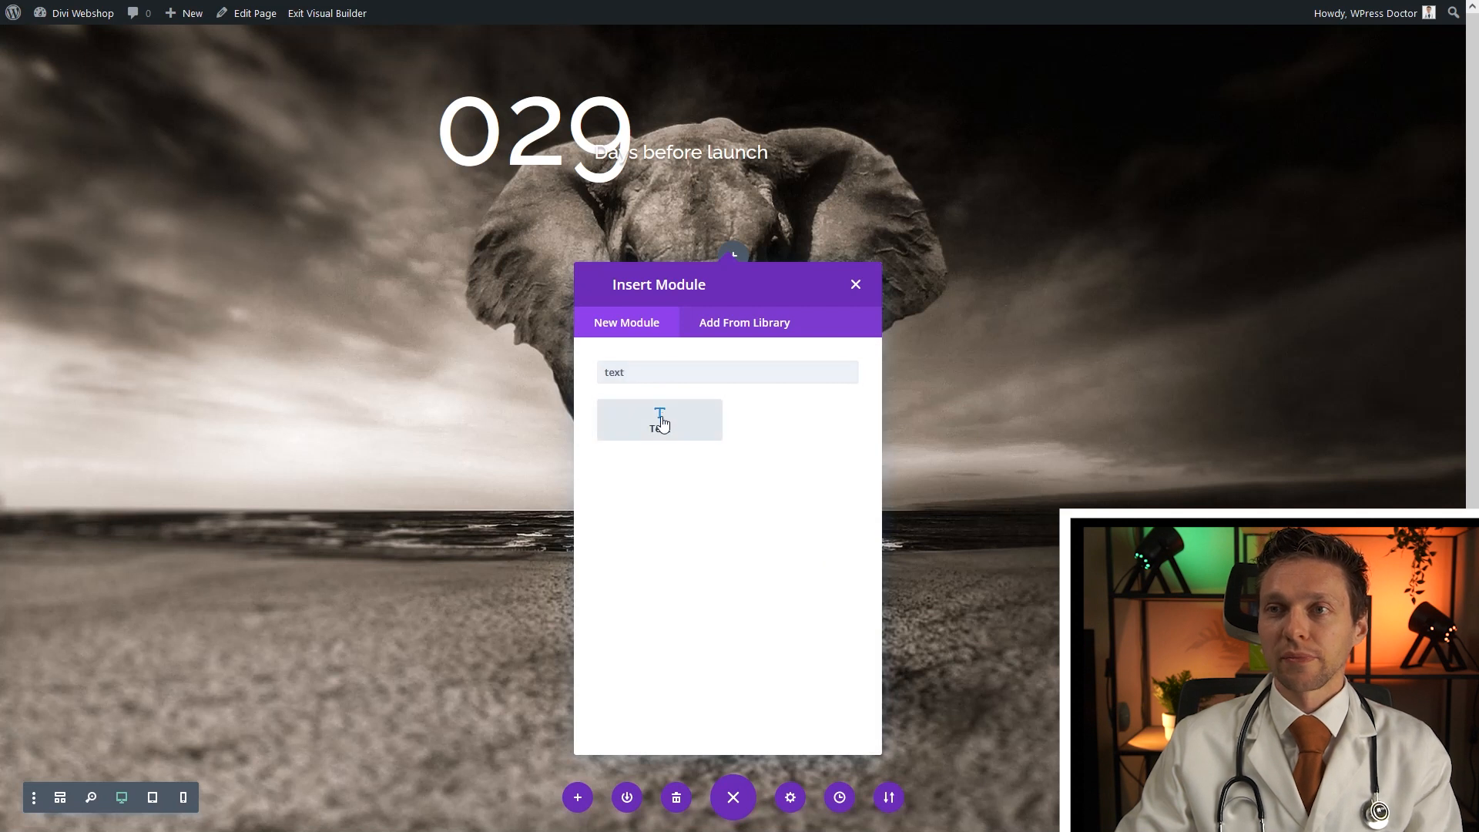
{"action": "type", "text": "t"}
{"action": "left_click", "coordinate": [660, 420]}
Replace the placeholder with the slogan: 'Hi. We are Elephant…', Be Great, Be Big, Life's Short
{"action": "left_click_drag", "start_coordinate": [180, 401], "coordinate": [17, 300]}
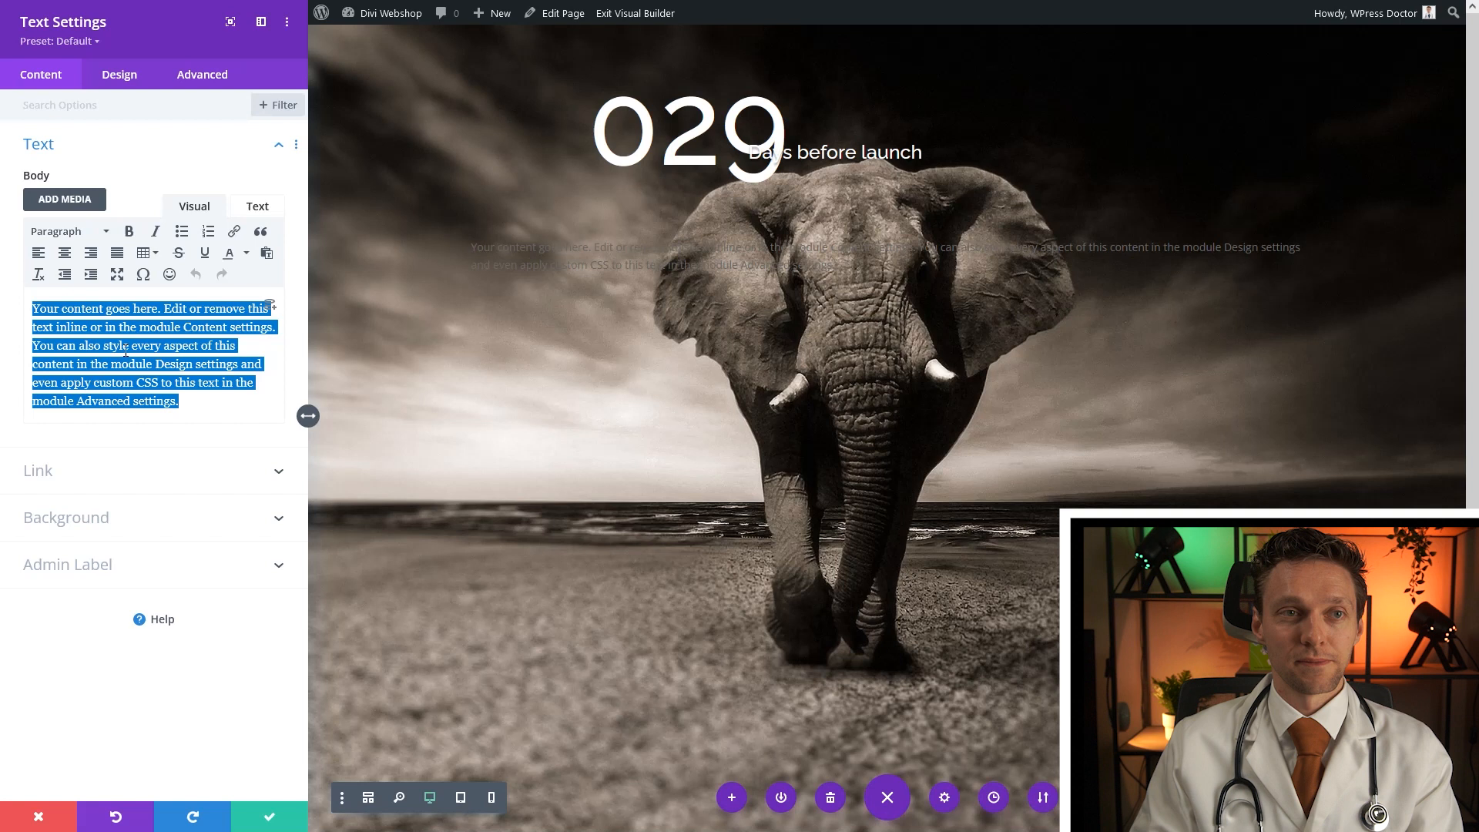
{"action": "type", "text": "Hi. We are Elephant. We make a big impact in the world. Be G"}
{"action": "key", "text": "Return"}
{"action": "type", "text": "B"}
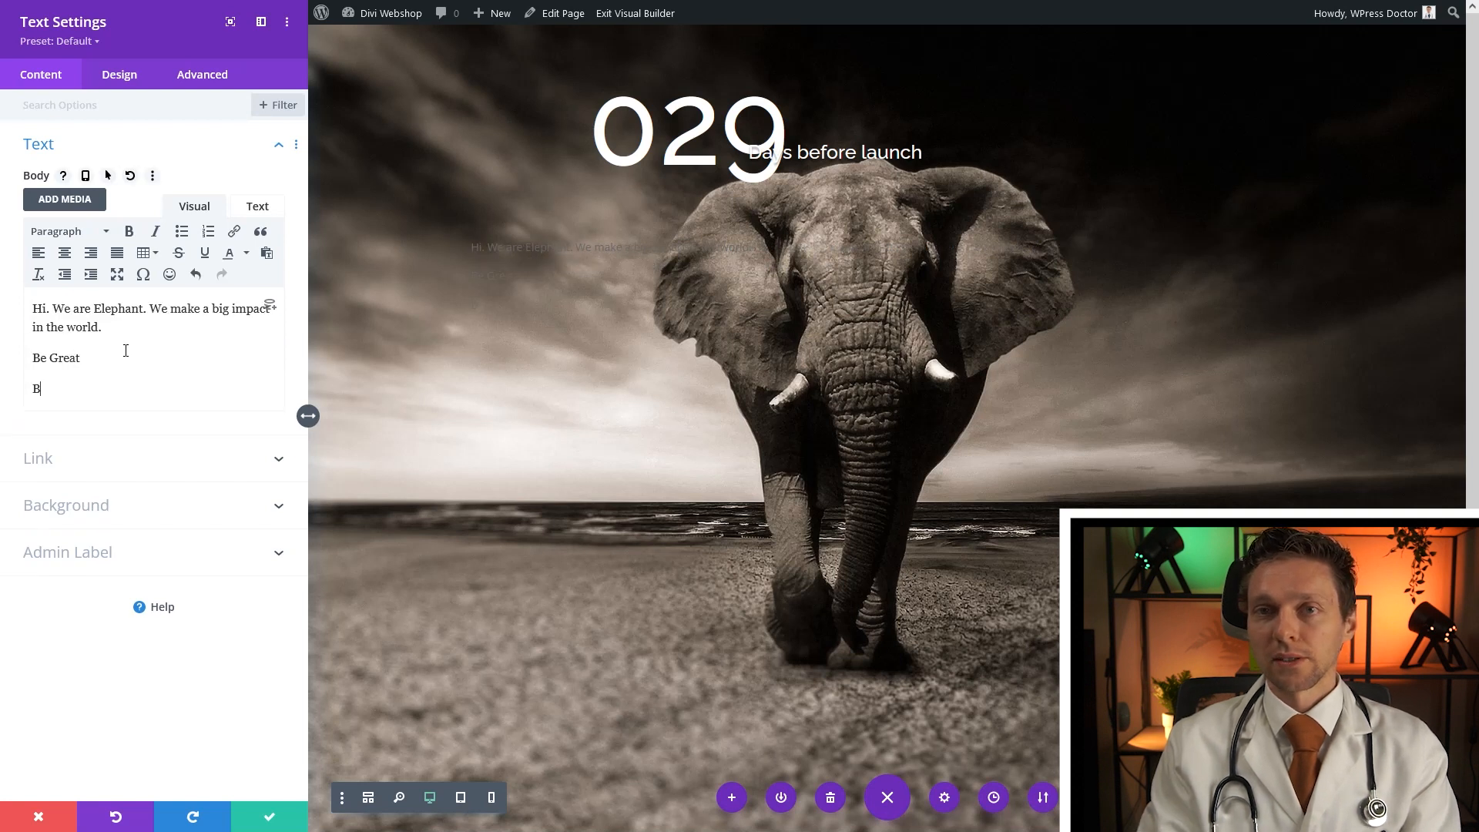
{"action": "type", "text": "e BIg"}
{"action": "key", "text": "Return"}
{"action": "type", "text": "Life's sh"}
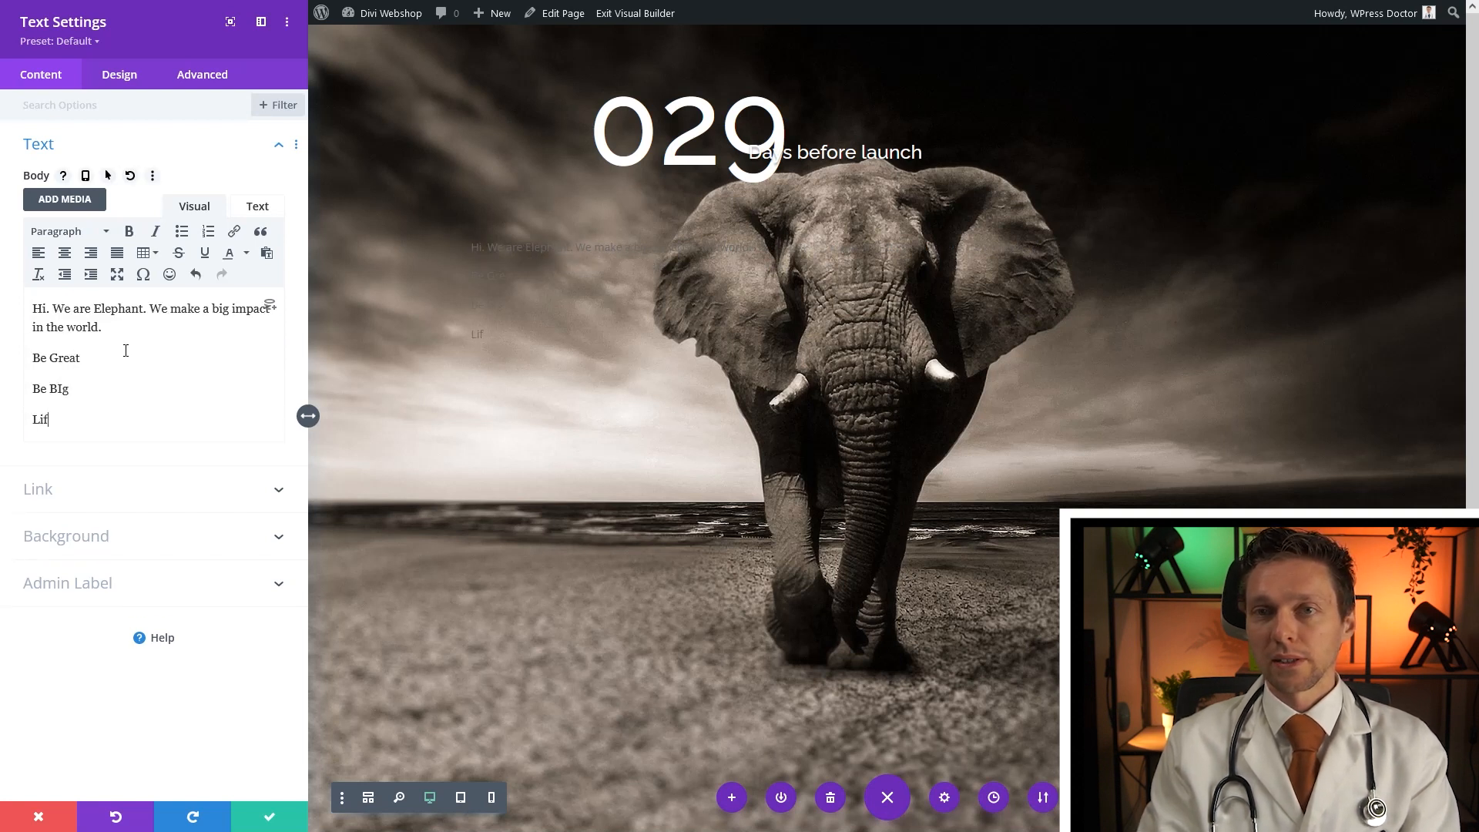
{"action": "type", "text": "ort."}
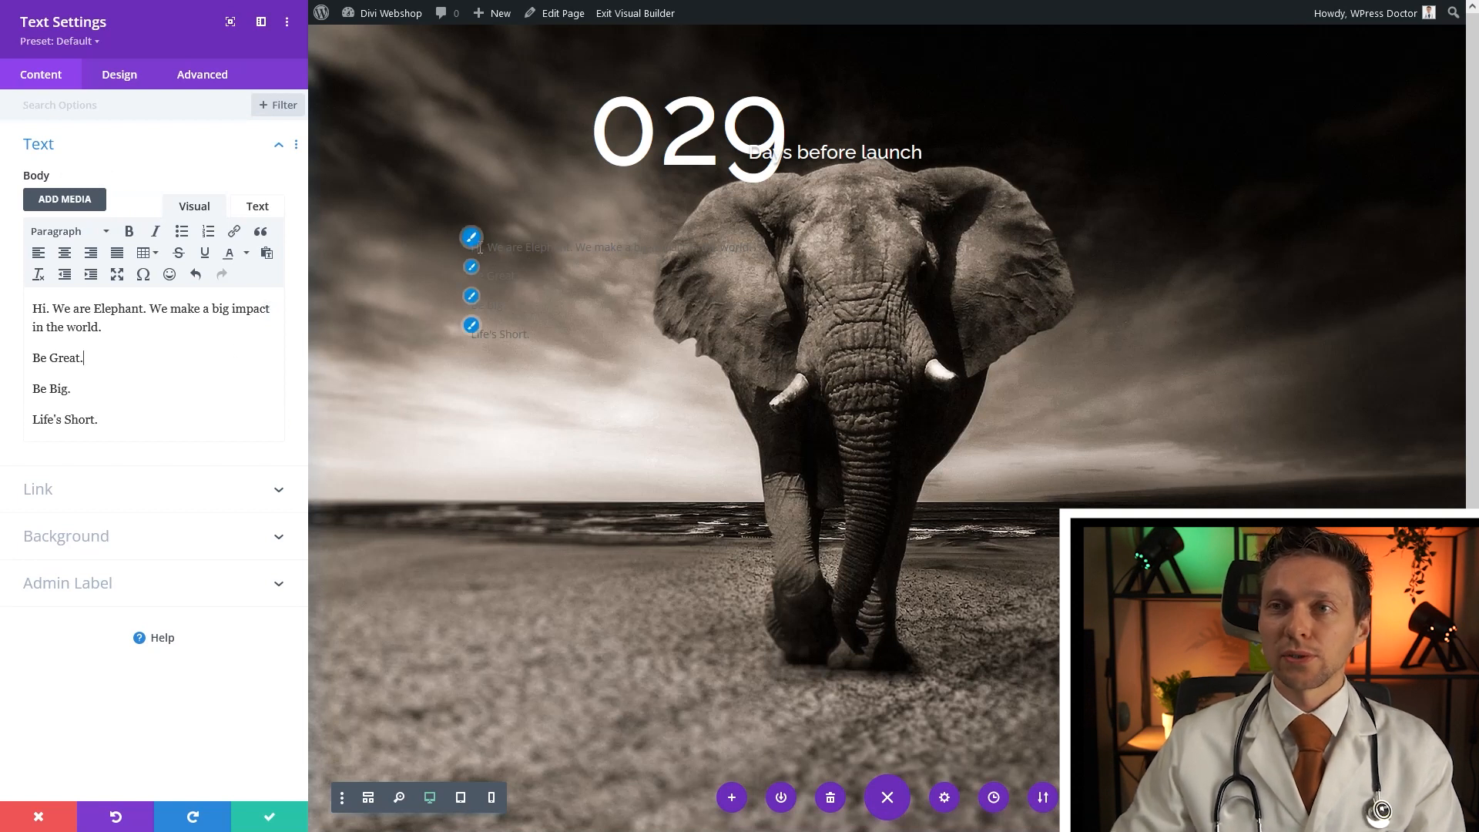
{"action": "left_click", "coordinate": [470, 240]}
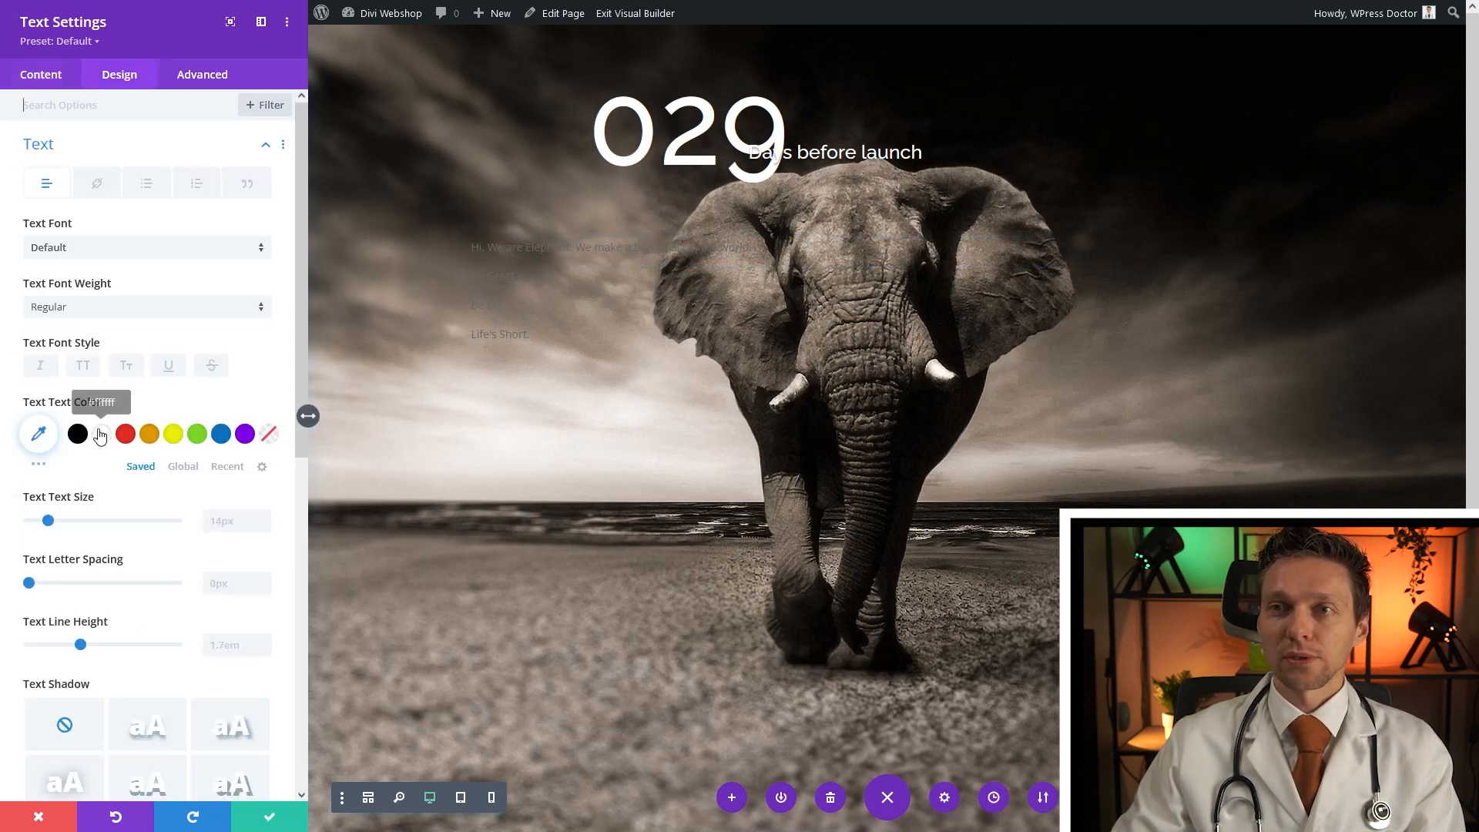
Style the slogan text white, Ultra Bold, 60px with 0.9em line height
{"action": "left_click", "coordinate": [101, 435]}
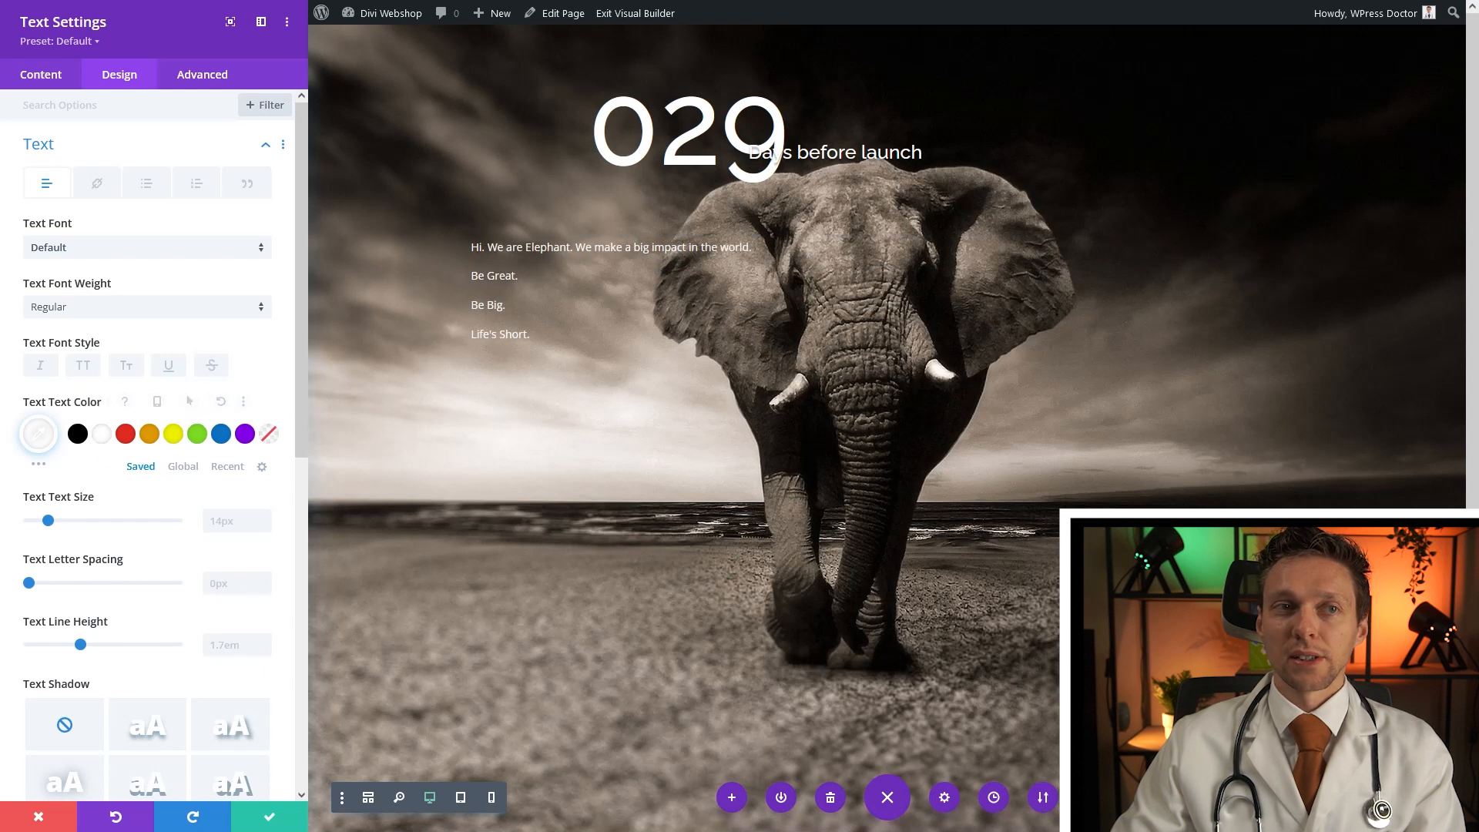
{"action": "left_click", "coordinate": [104, 308]}
{"action": "left_click", "coordinate": [73, 425]}
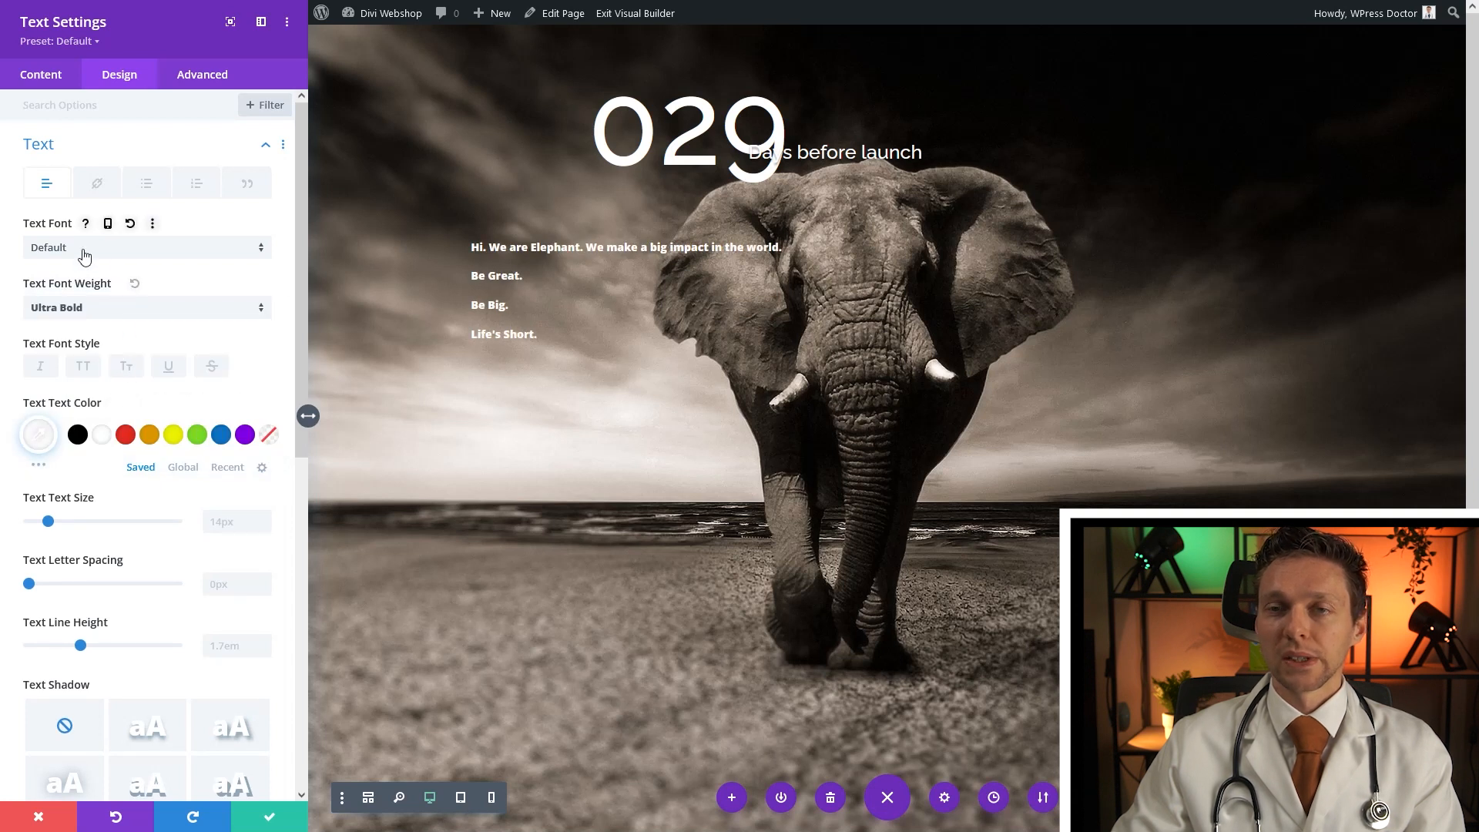
{"action": "left_click", "coordinate": [238, 517]}
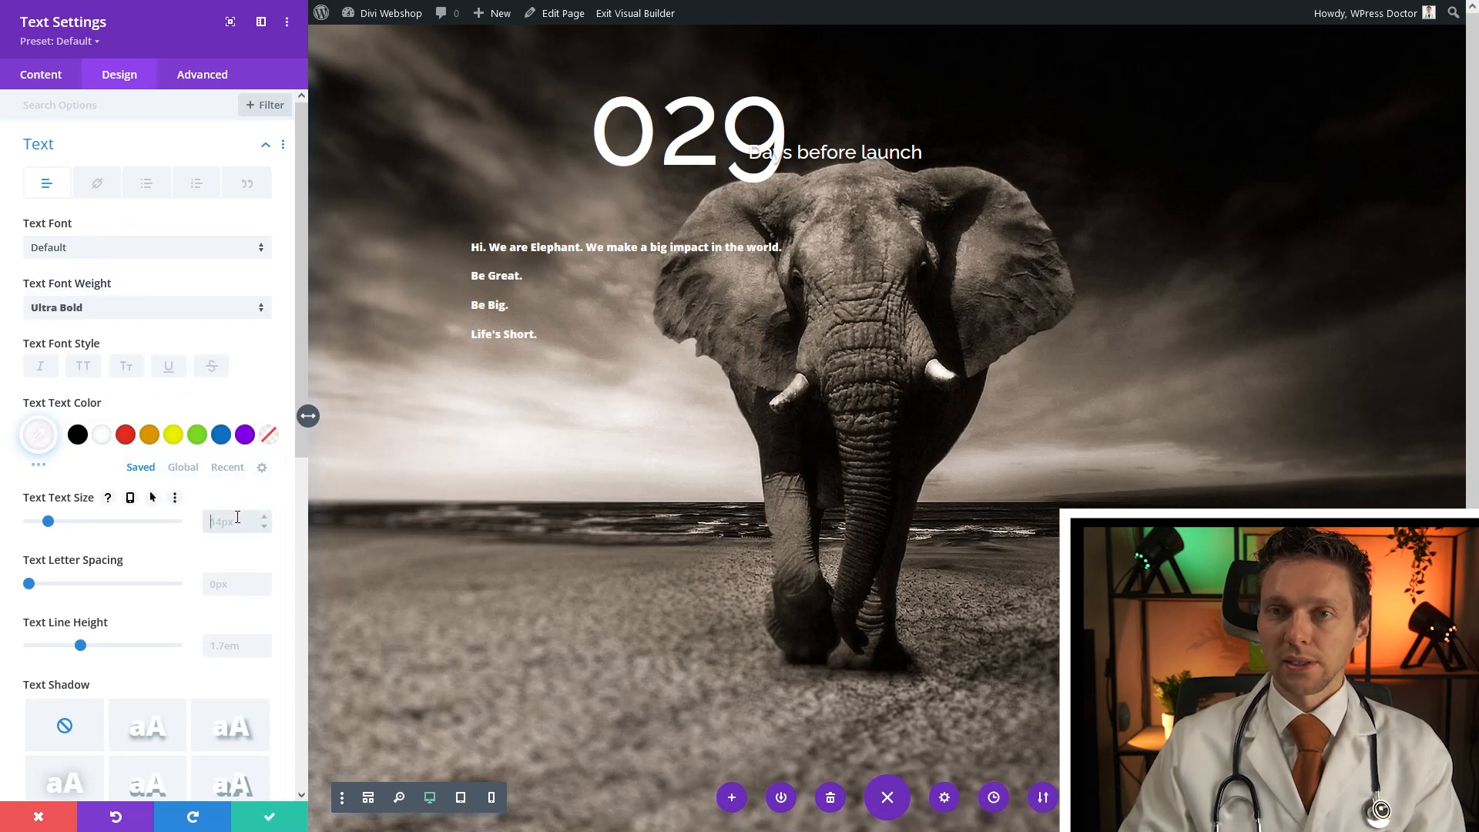
{"action": "type", "text": "60"}
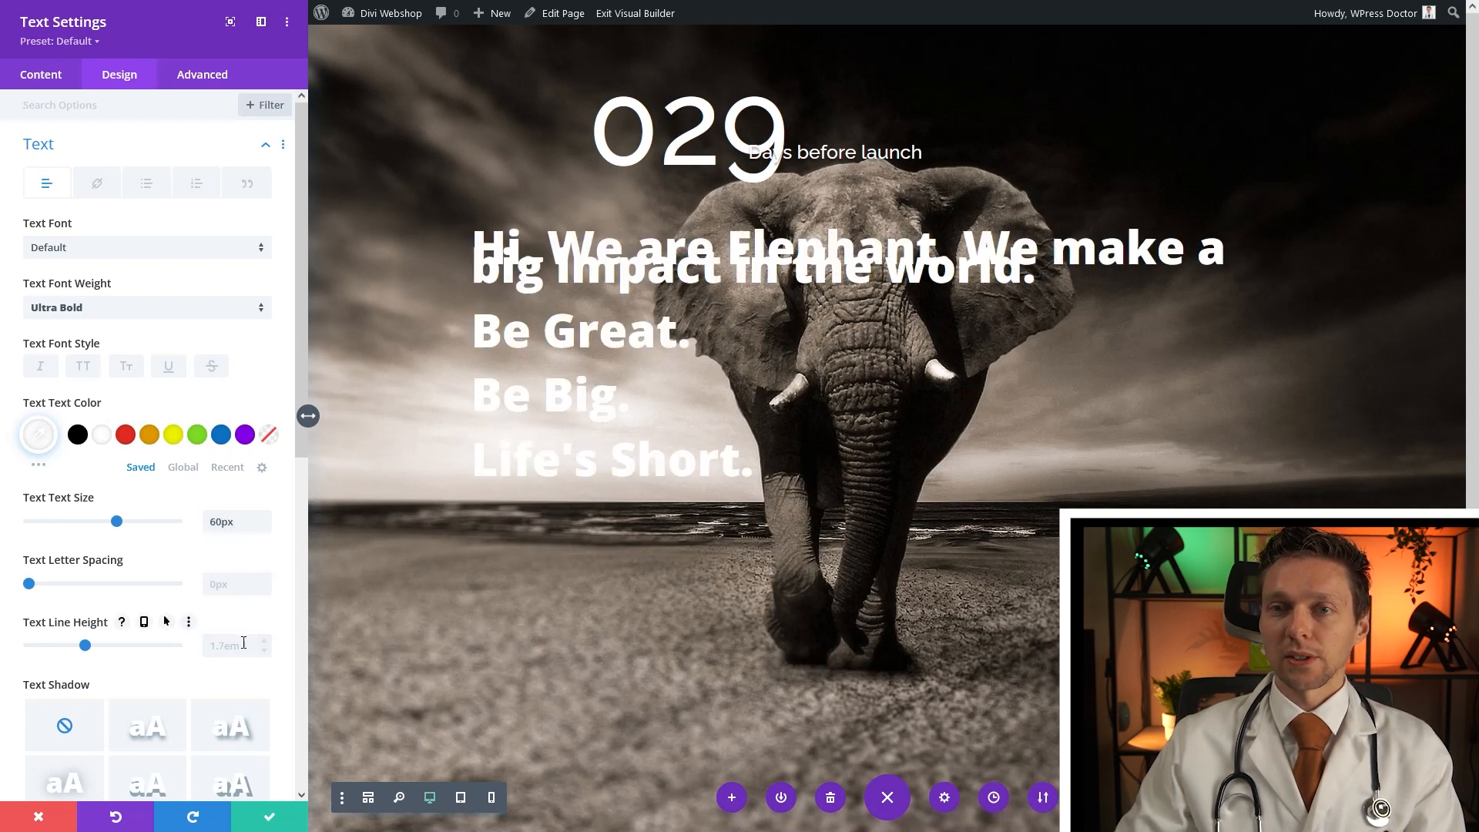
{"action": "type", "text": "0.9em"}
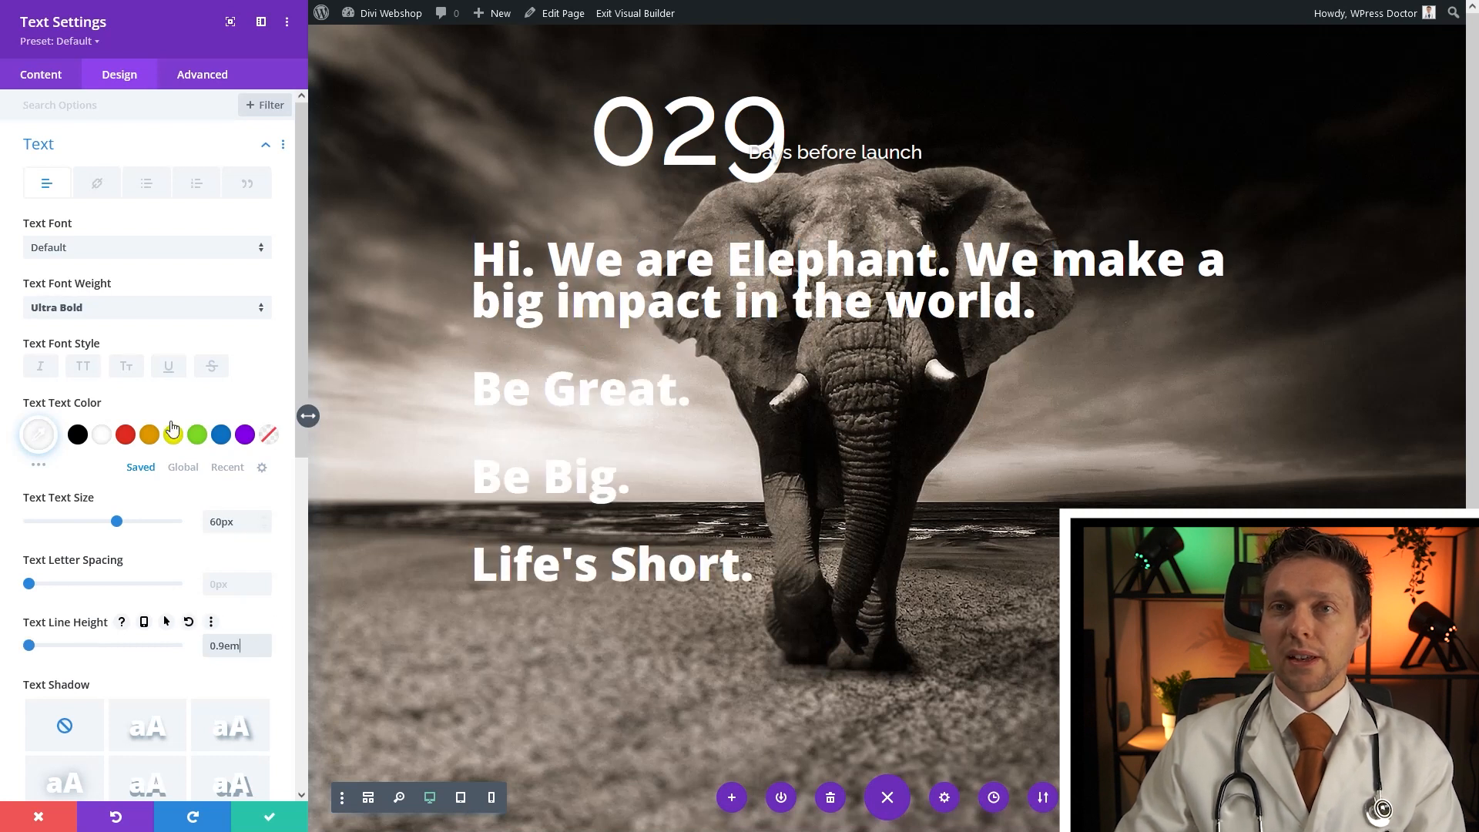
{"action": "left_click", "coordinate": [49, 146]}
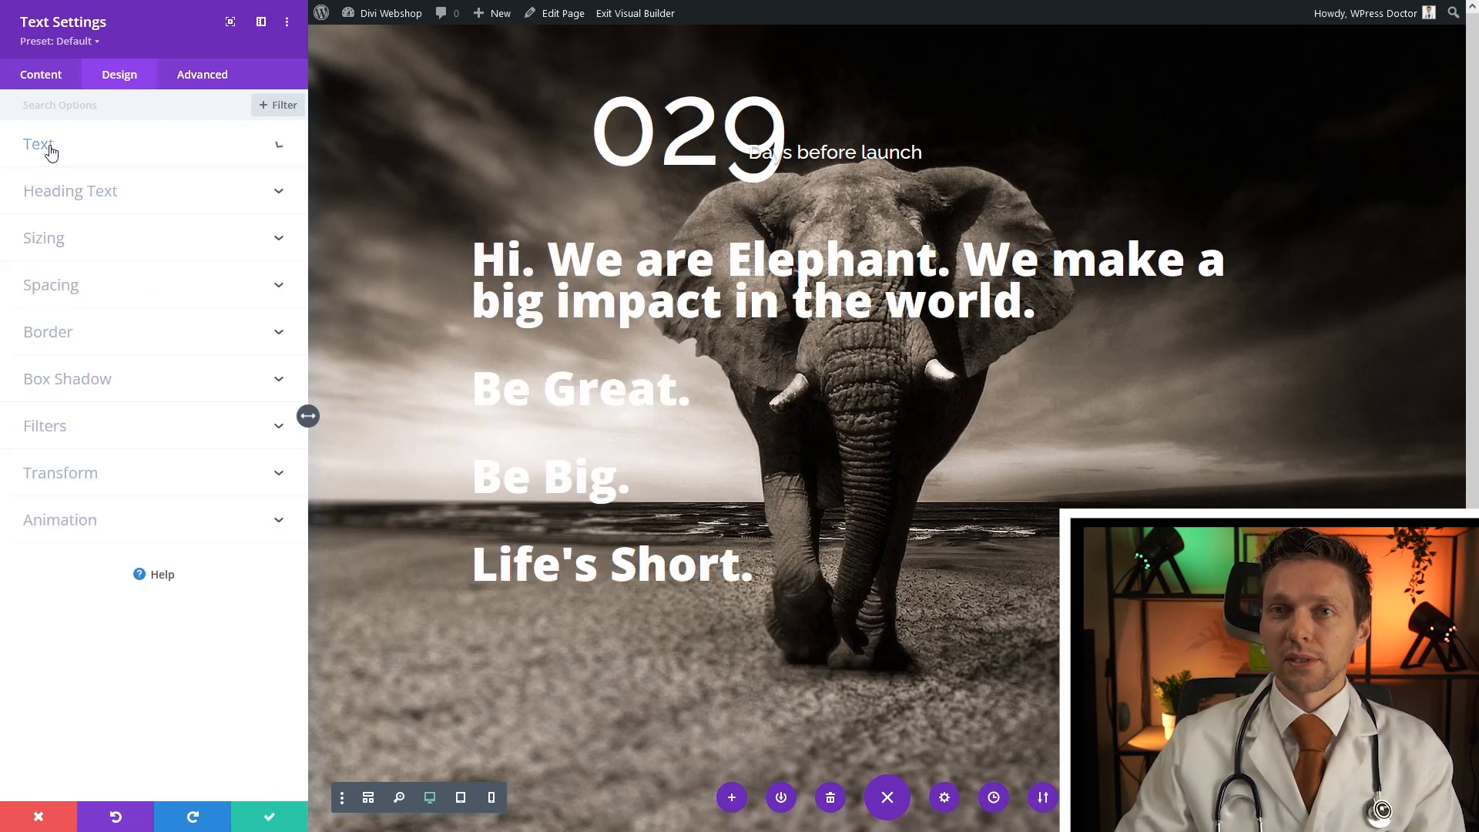
Narrow the slogan module's width to 50%
{"action": "left_click", "coordinate": [54, 238]}
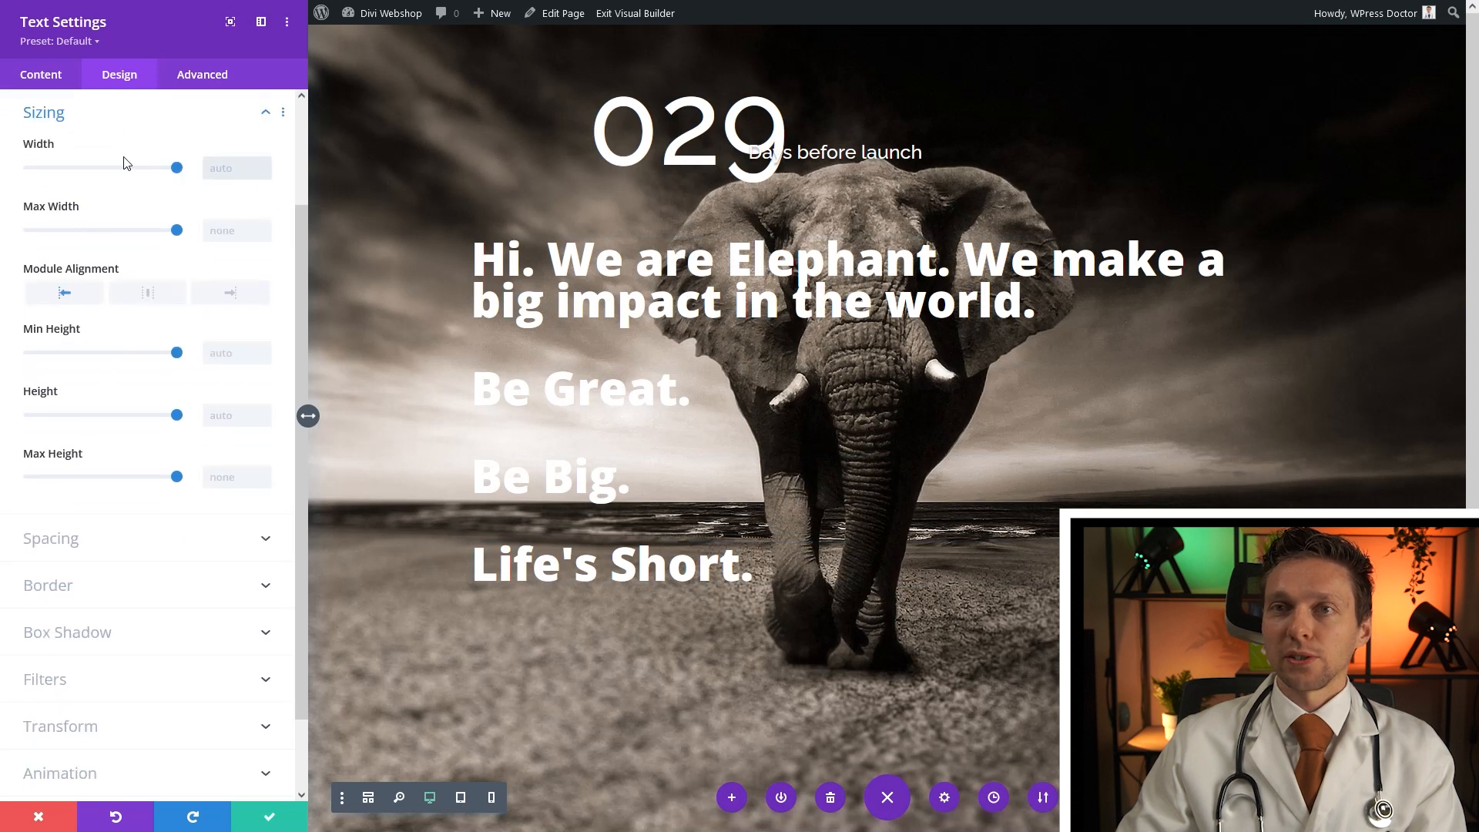
{"action": "left_click", "coordinate": [237, 167]}
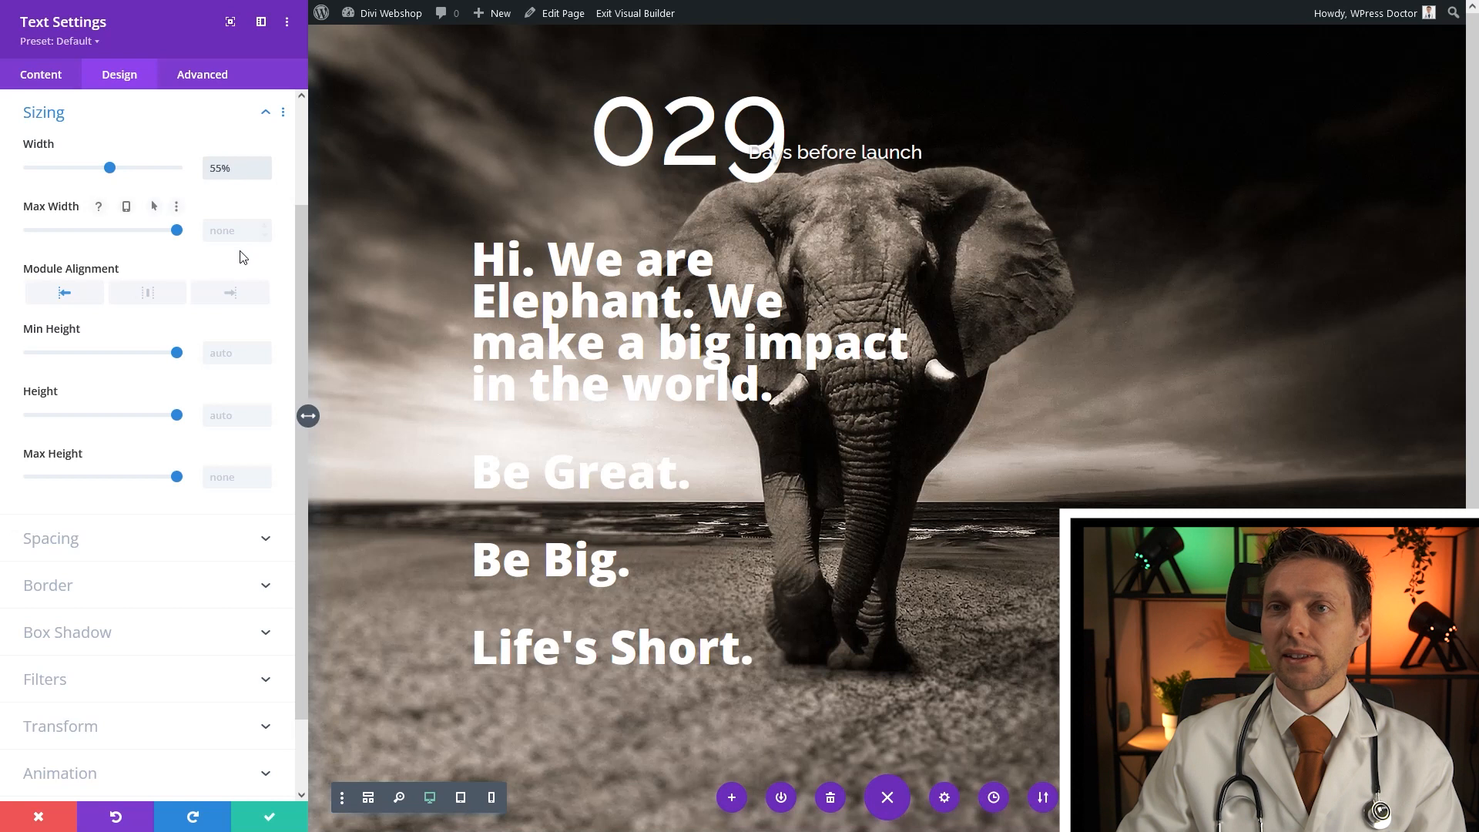
{"action": "left_click", "coordinate": [265, 174]}
{"action": "left_click", "coordinate": [265, 174]}
{"action": "left_click", "coordinate": [265, 174]}
{"action": "left_click", "coordinate": [265, 174]}
{"action": "left_click", "coordinate": [265, 174]}
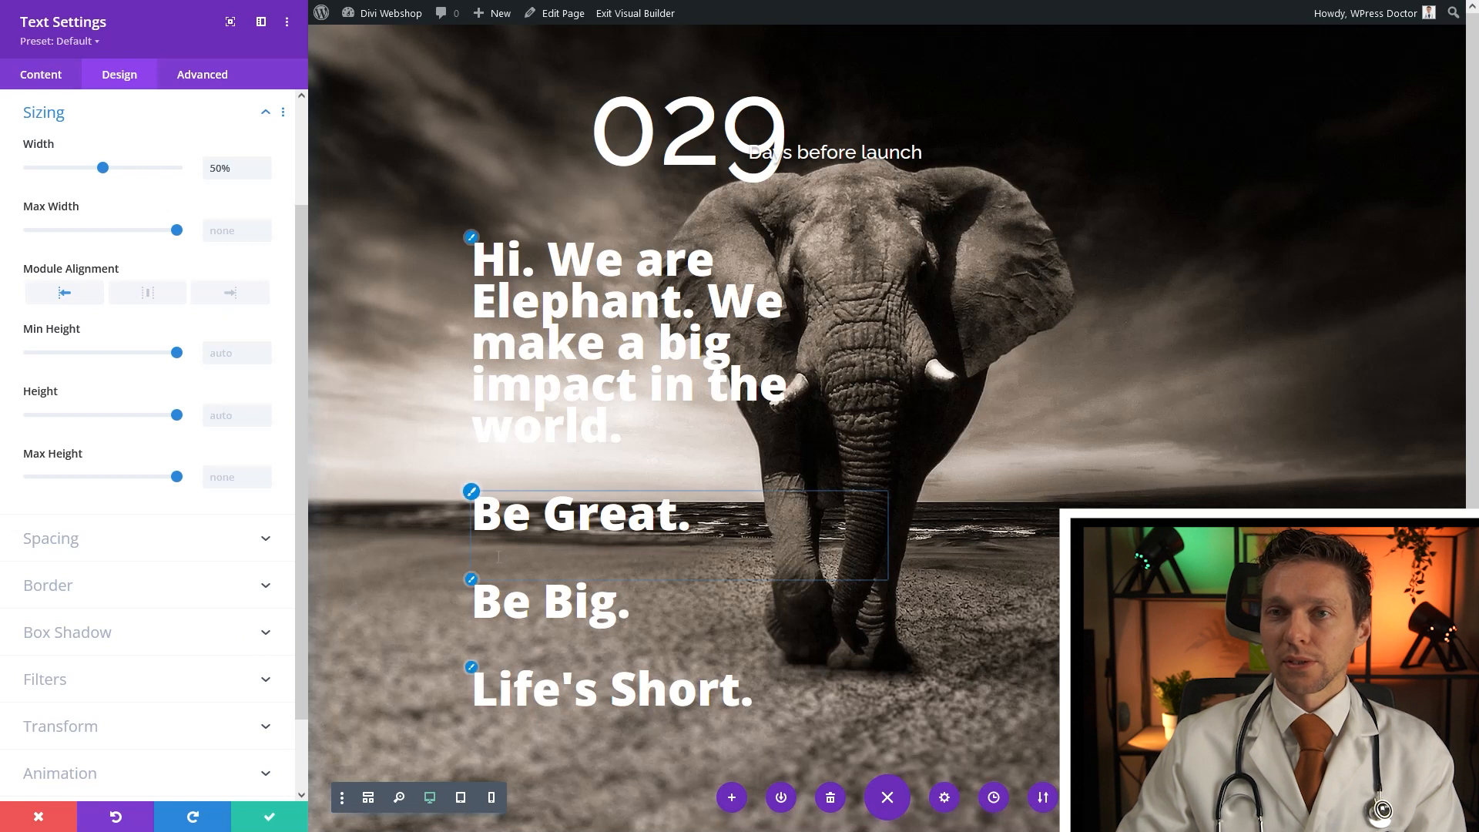
Replace the paragraph gaps with Shift+Enter line breaks so the three short lines stack tightly, then save
{"action": "left_click", "coordinate": [46, 75]}
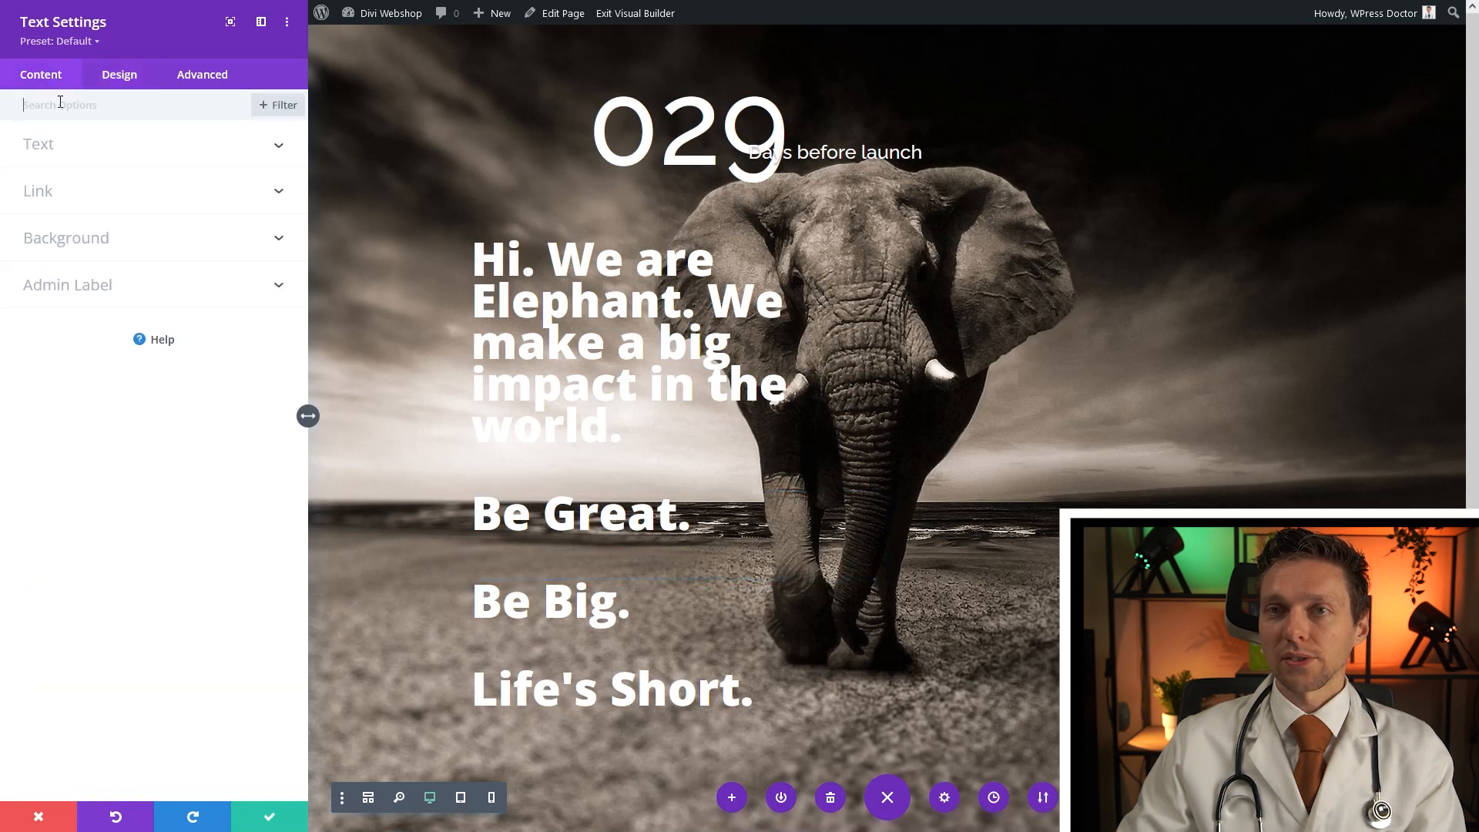
{"action": "left_click", "coordinate": [62, 160]}
{"action": "left_click", "coordinate": [125, 364]}
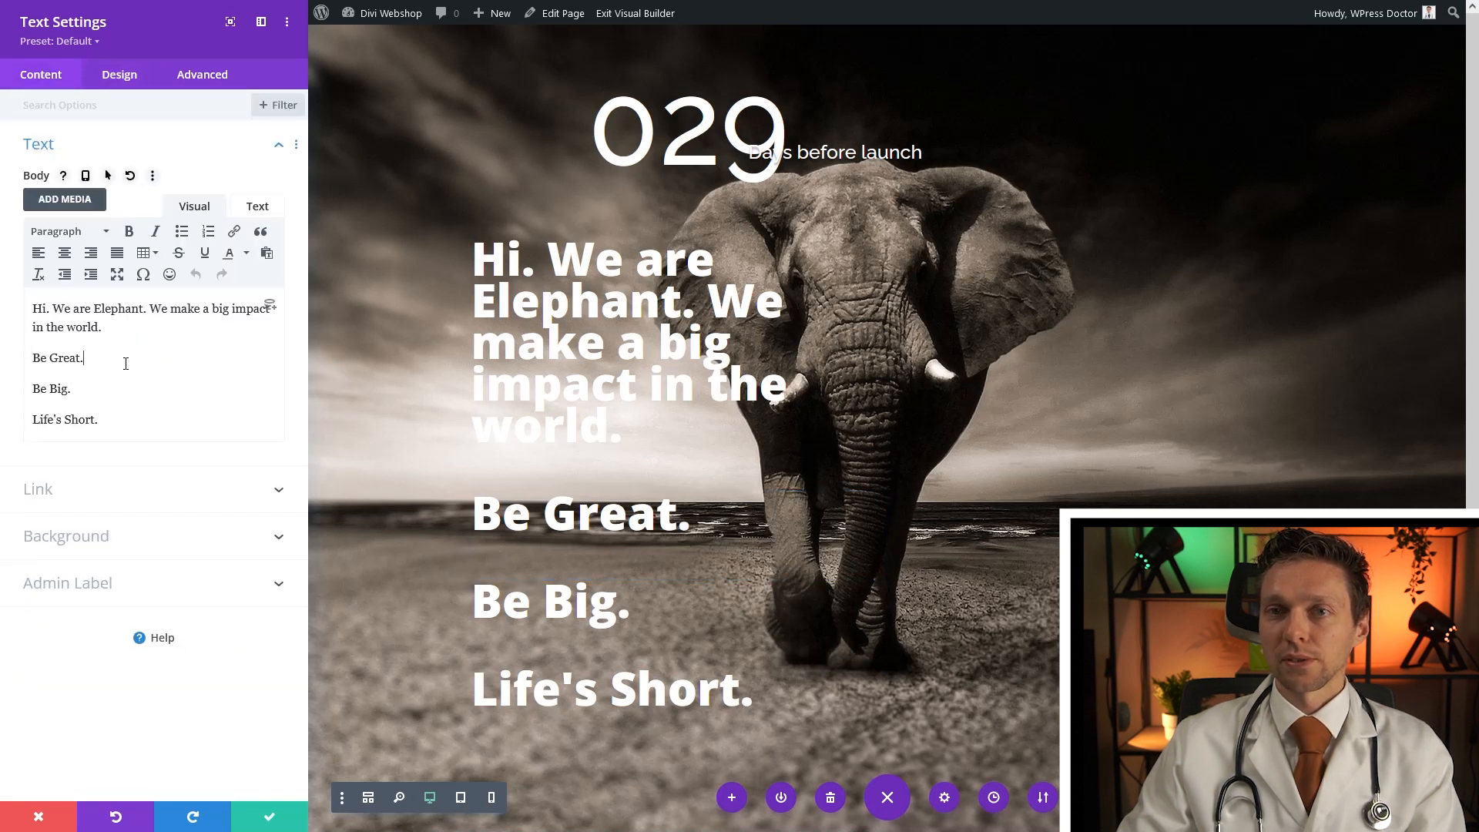
{"action": "key", "text": "Delete"}
{"action": "key", "text": "shift+Return"}
{"action": "key", "text": "End"}
{"action": "key", "text": "Delete"}
{"action": "key", "text": "shift+Return"}
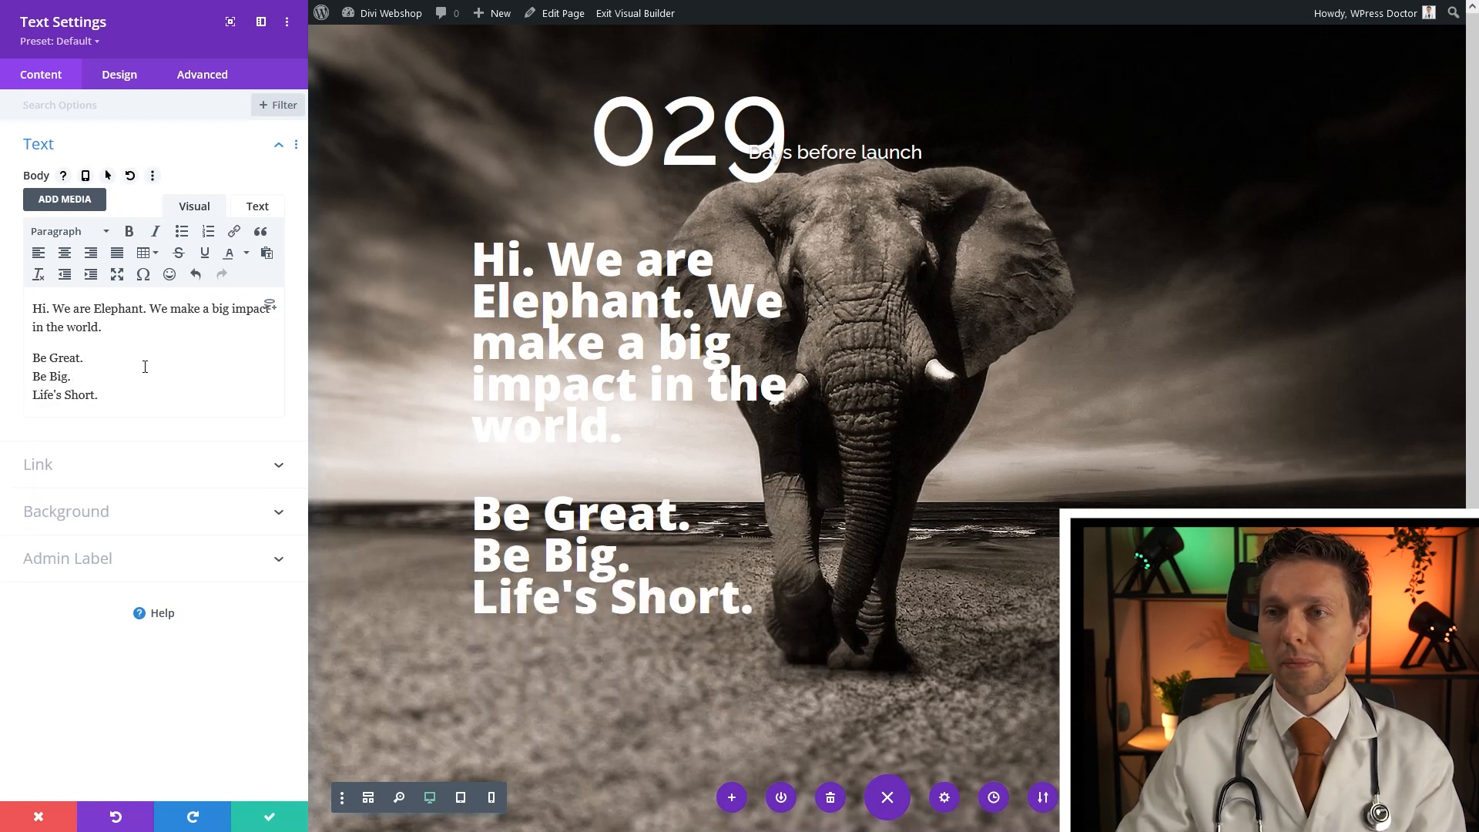
{"action": "left_click", "coordinate": [269, 816]}
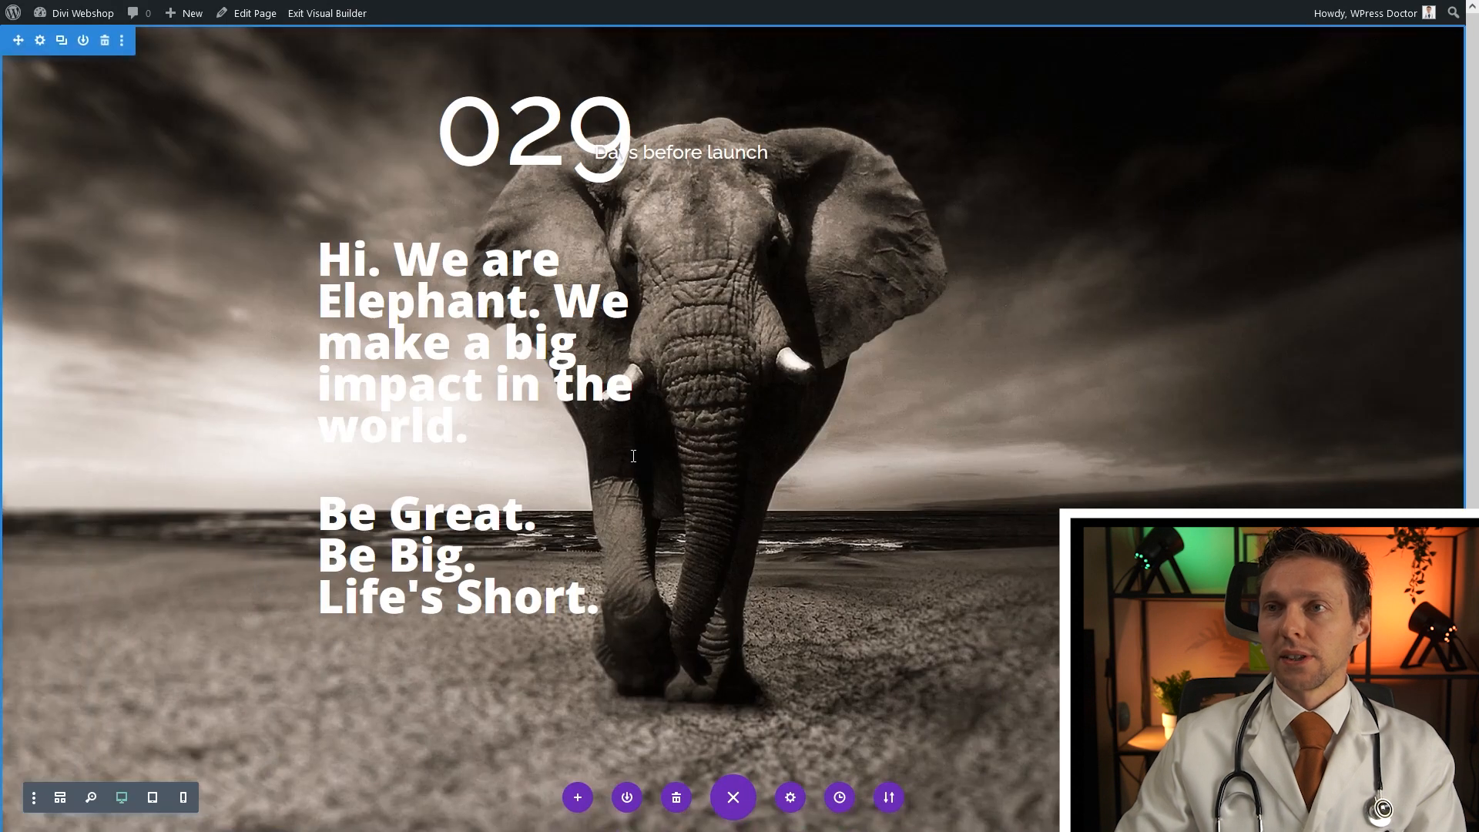
{"action": "left_click", "coordinate": [734, 642]}
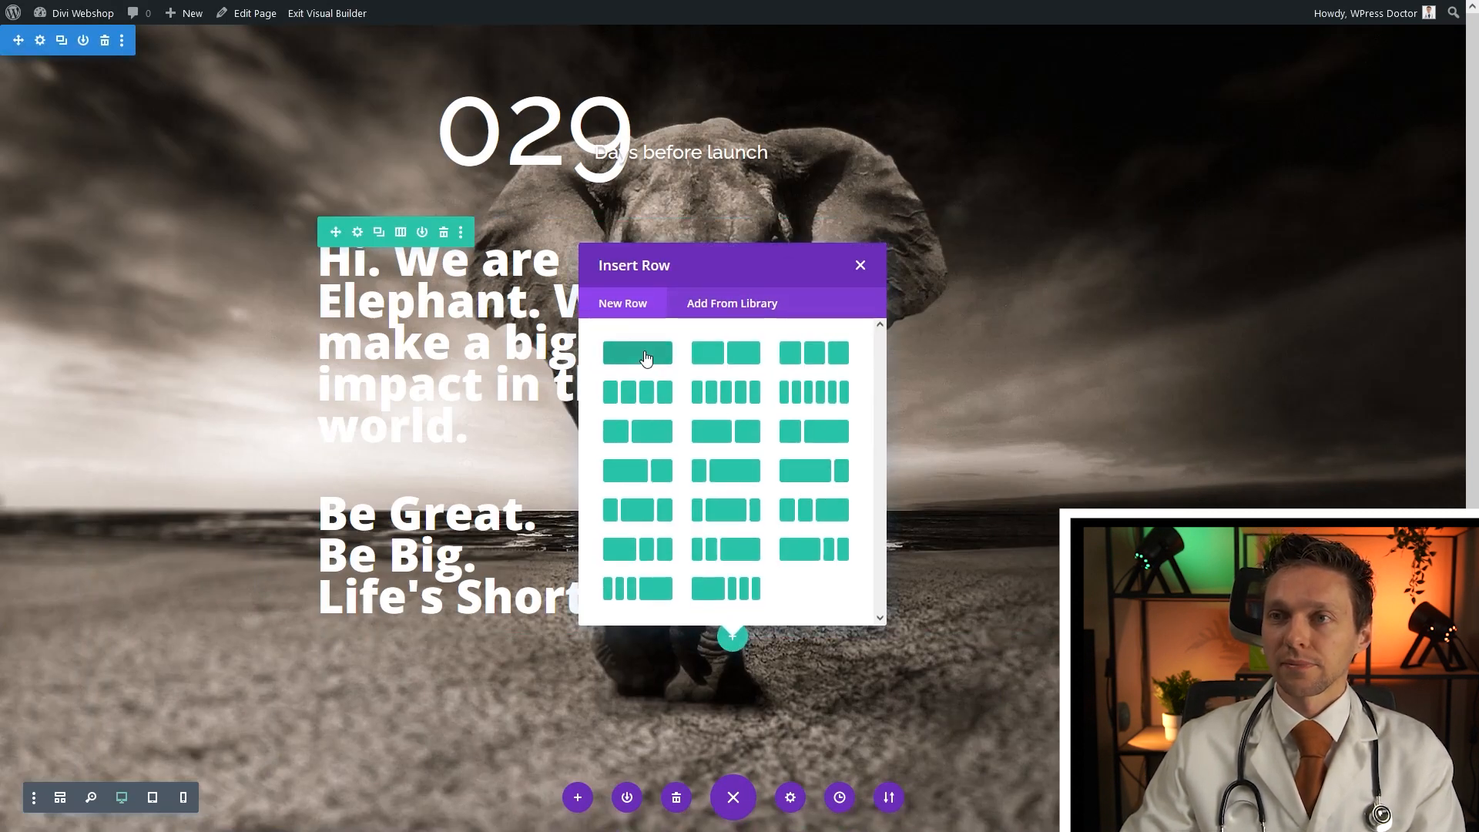
Insert an Email Optin module into a new row below the slogan
{"action": "left_click", "coordinate": [726, 353]}
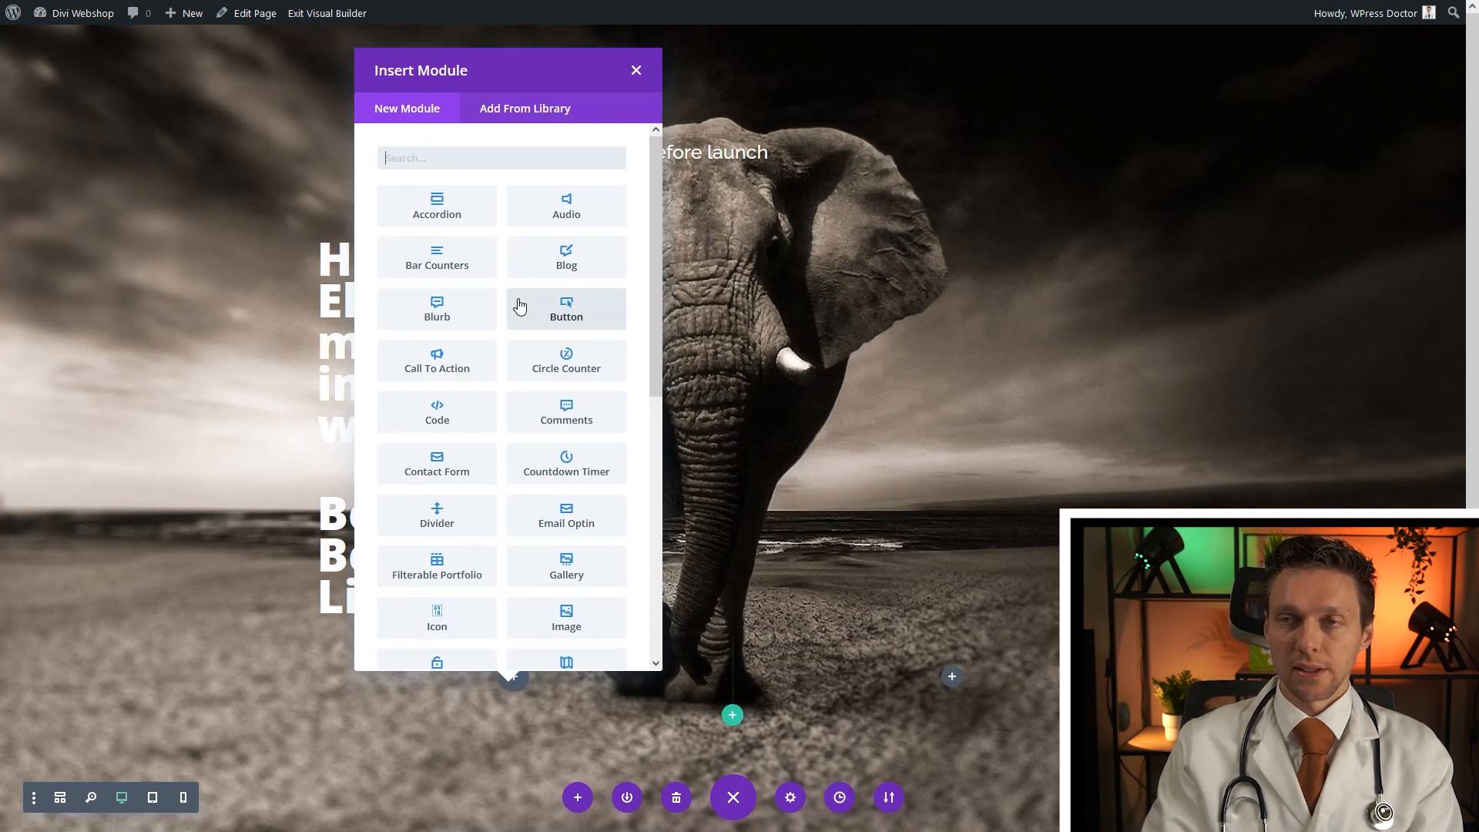
{"action": "type", "text": "email"}
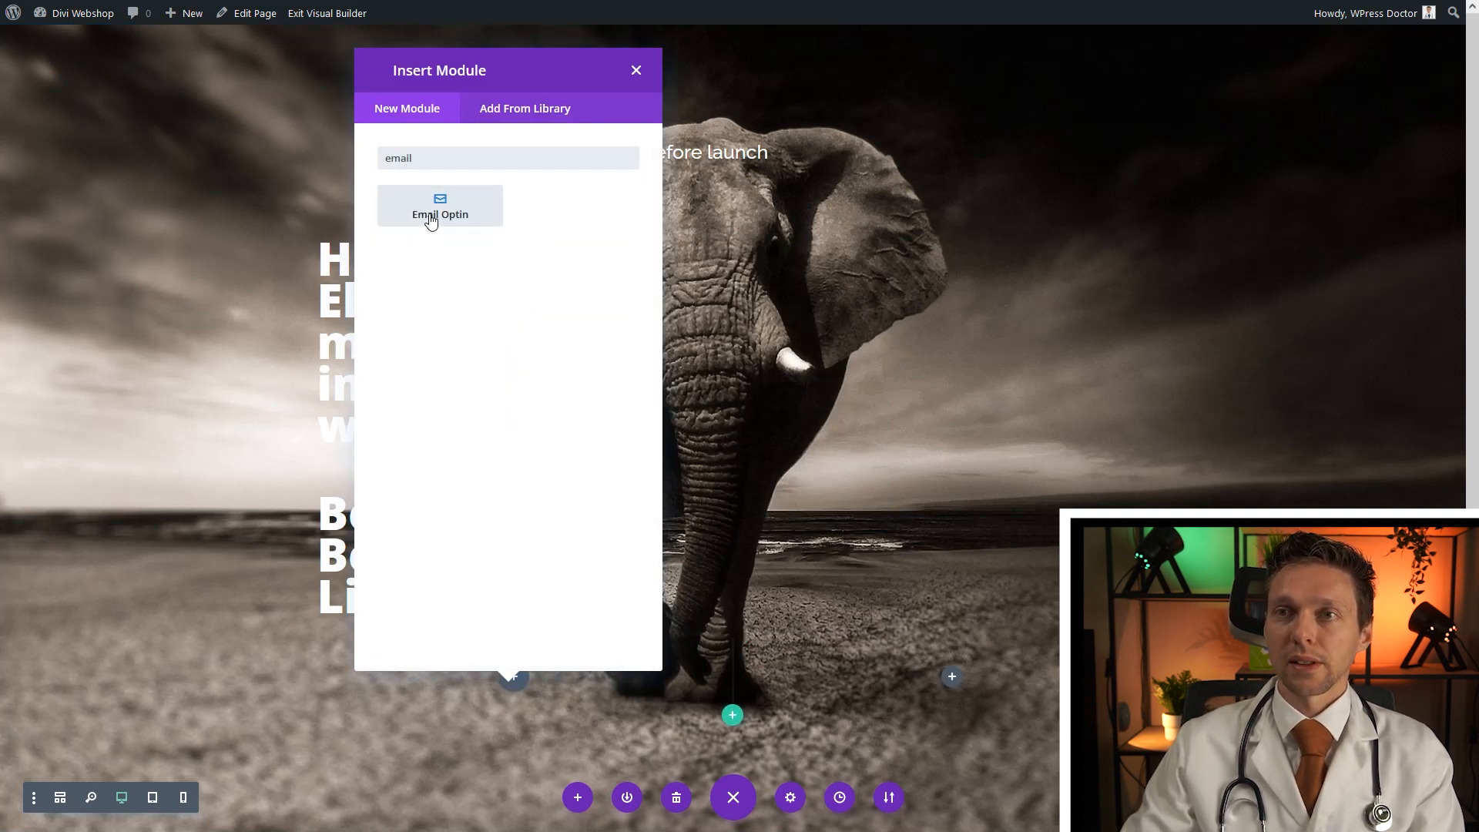
{"action": "left_click", "coordinate": [430, 222]}
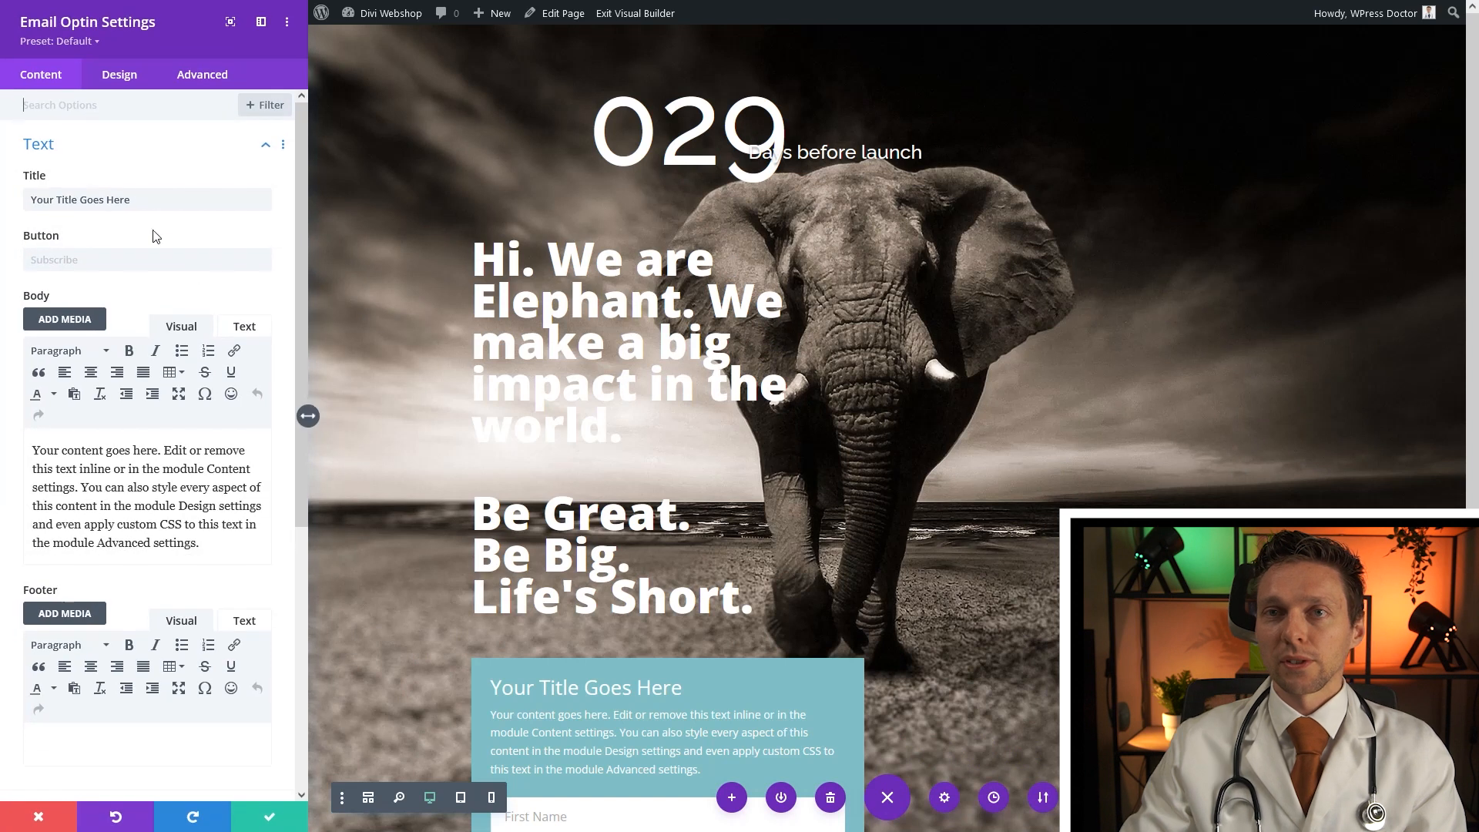
Delete the form's default title and placeholder body text
{"action": "left_click_drag", "start_coordinate": [145, 200], "coordinate": [30, 206]}
{"action": "key", "text": "BackSpace"}
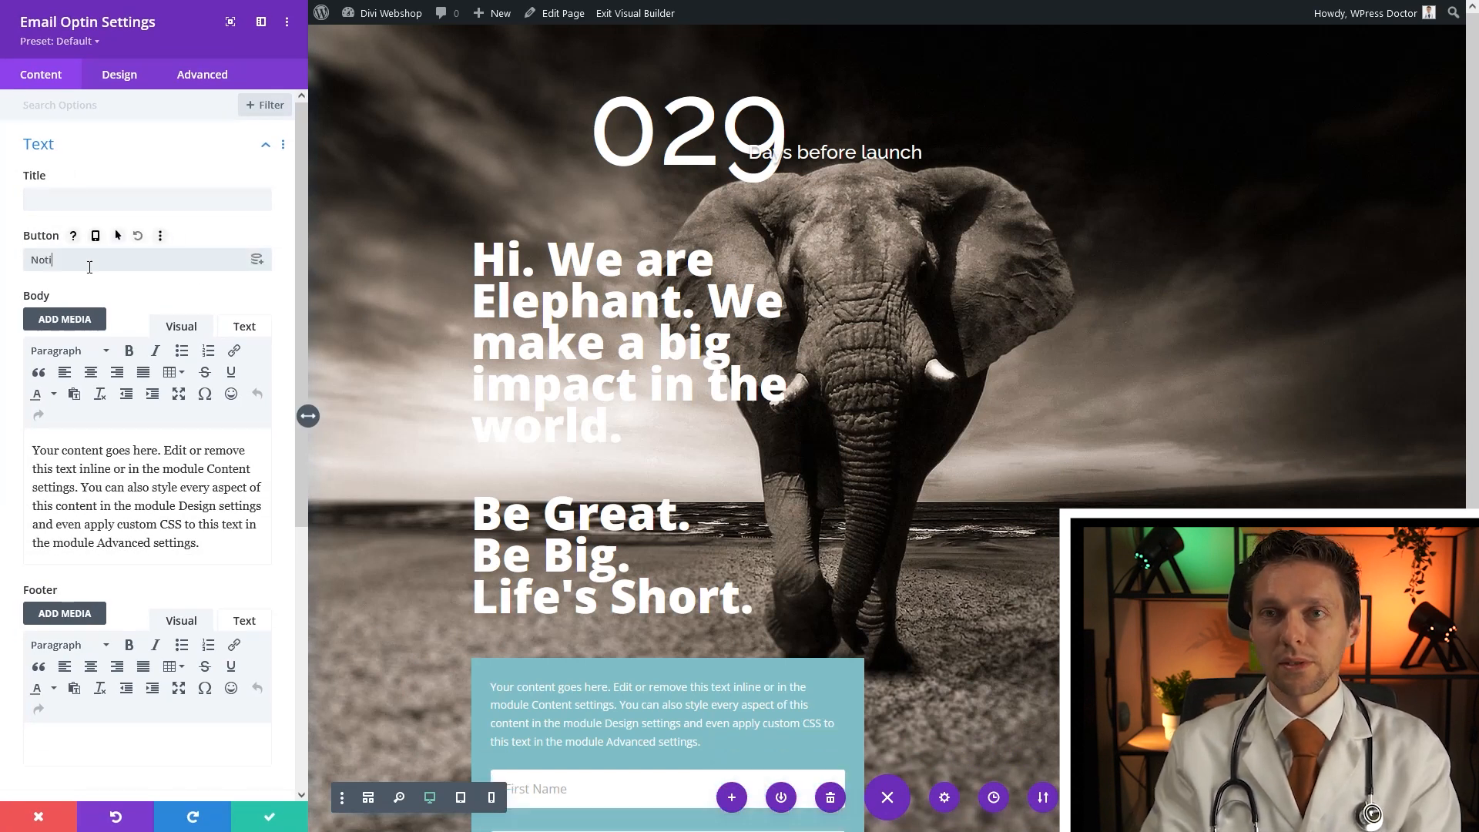
{"action": "triple_click", "coordinate": [100, 507]}
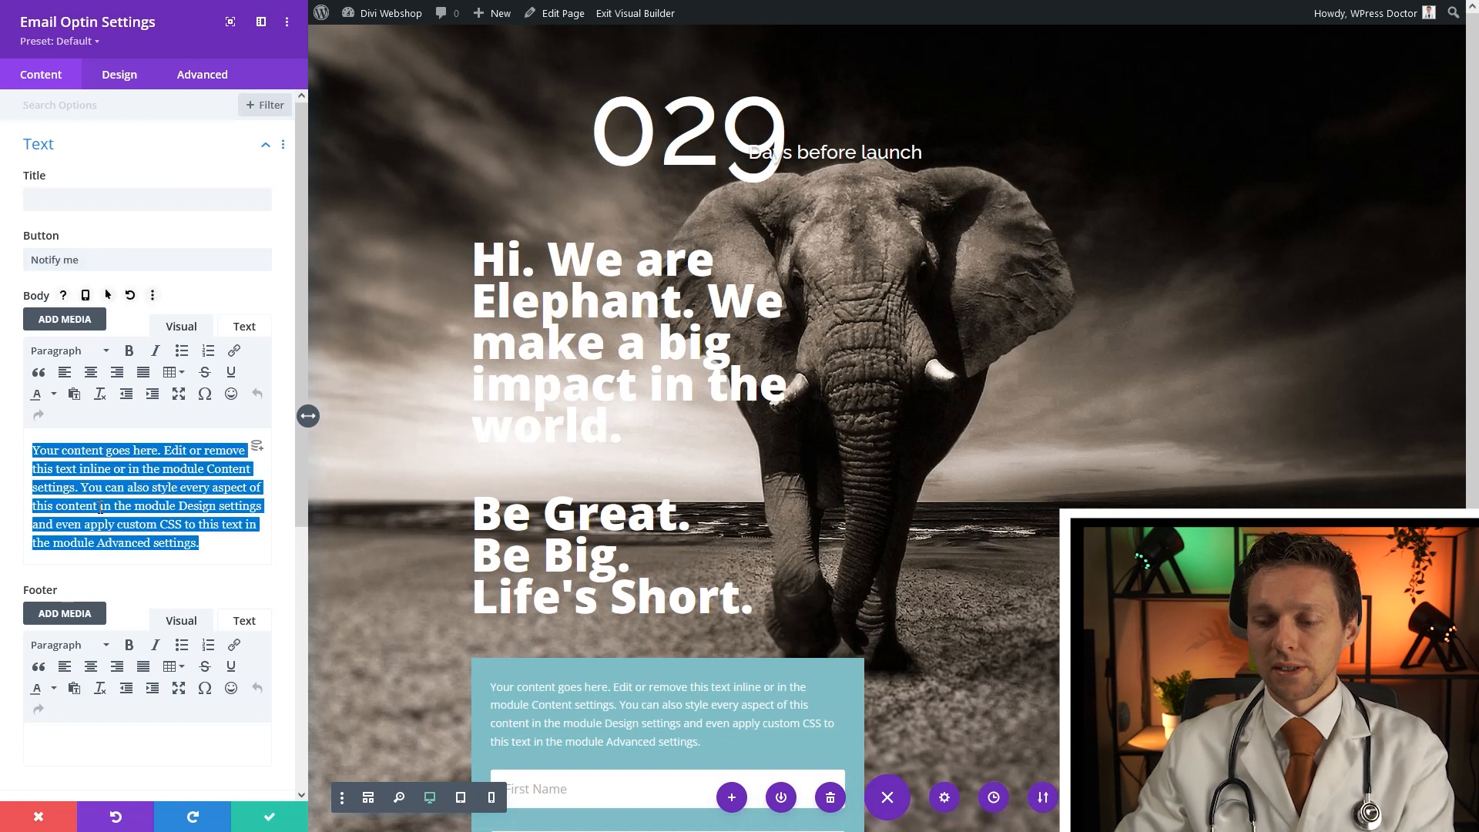
{"action": "key", "text": "BackSpace"}
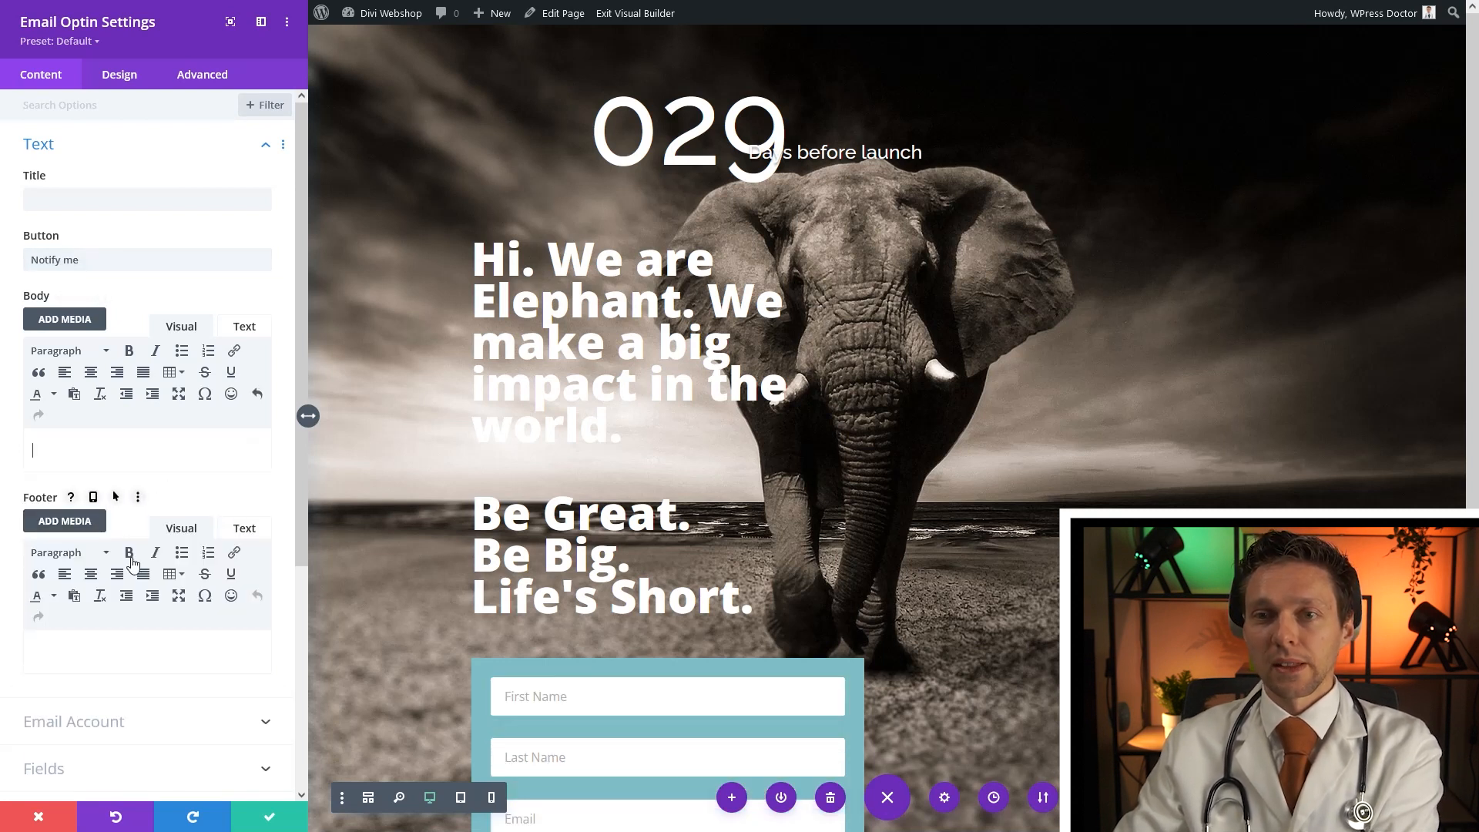
{"action": "left_click", "coordinate": [107, 734]}
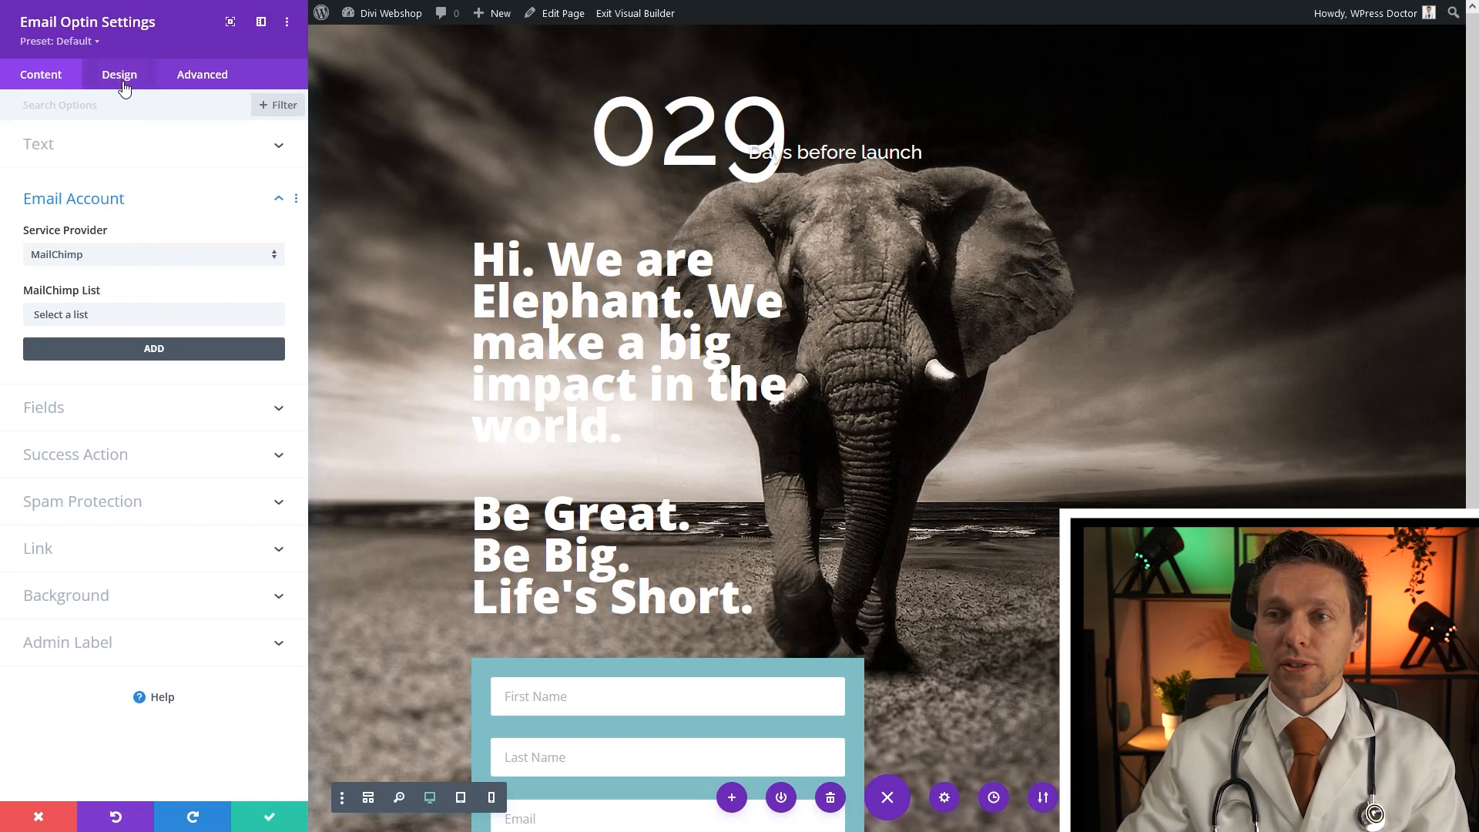
Remove the form's teal background colour and enable Use Single Name Field
{"action": "left_click", "coordinate": [103, 585]}
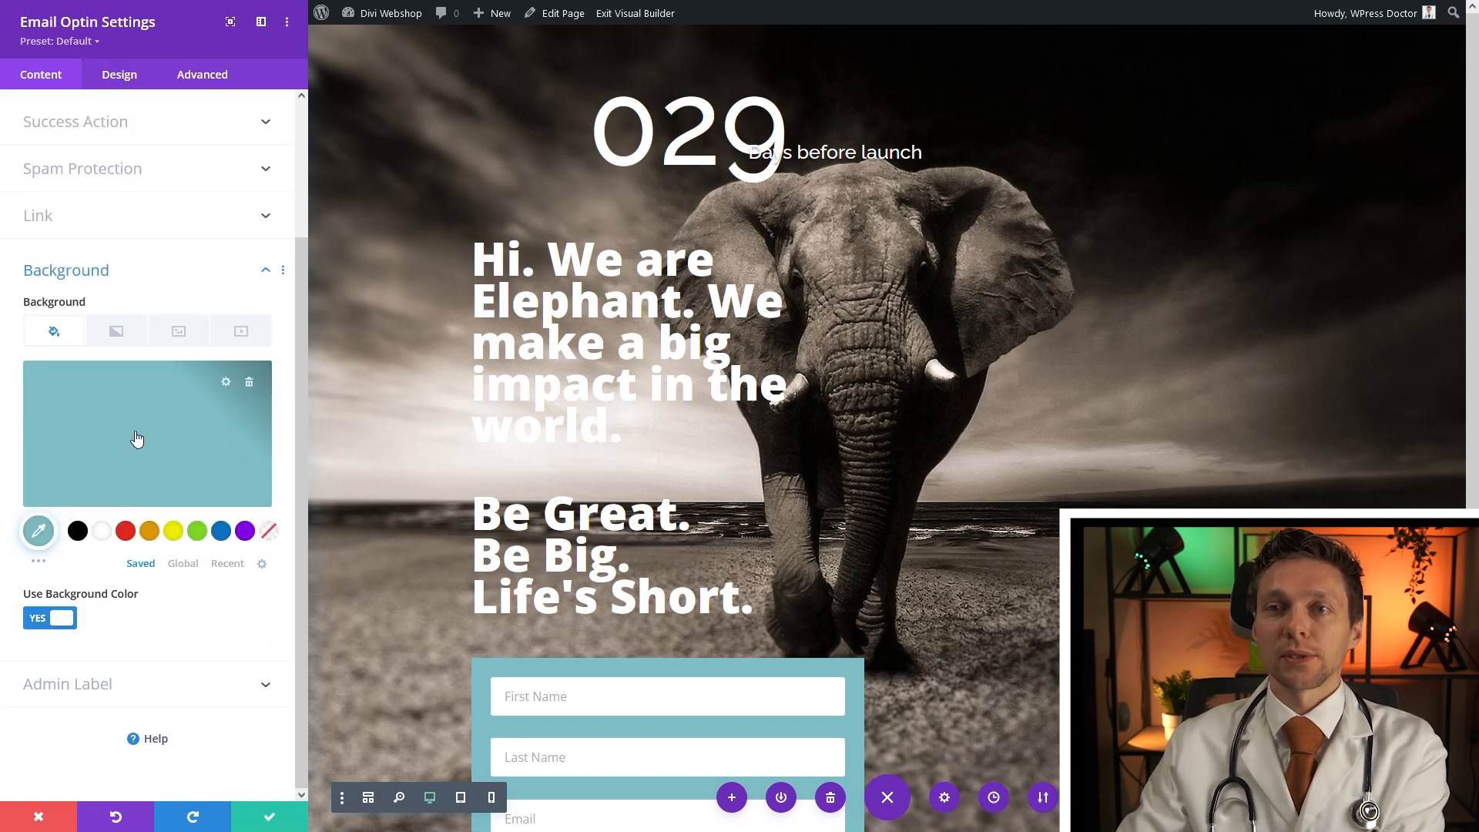
{"action": "left_click", "coordinate": [250, 385]}
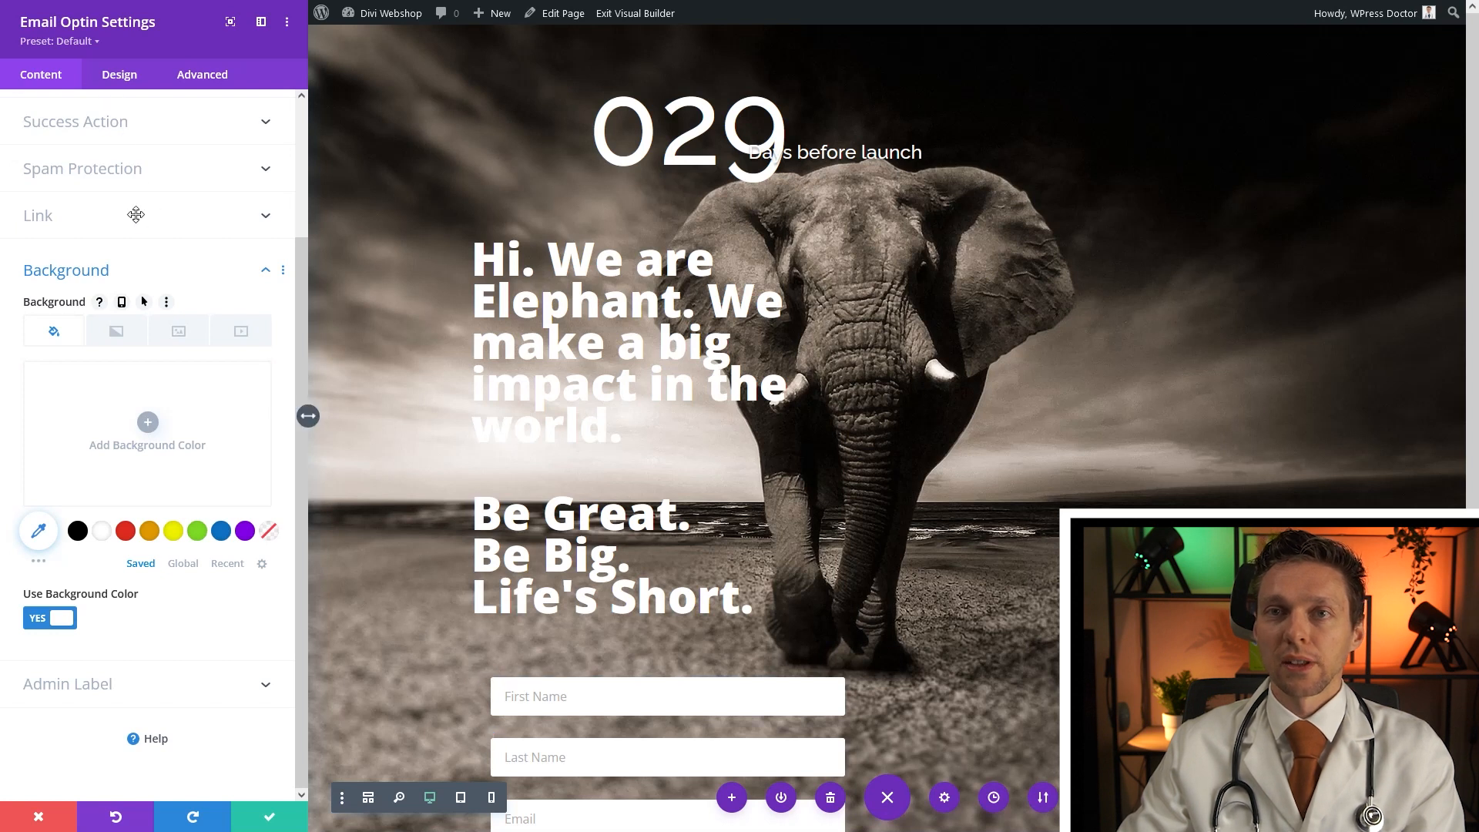
{"action": "scroll", "coordinate": [132, 206], "scroll_direction": "up", "scroll_amount": 4}
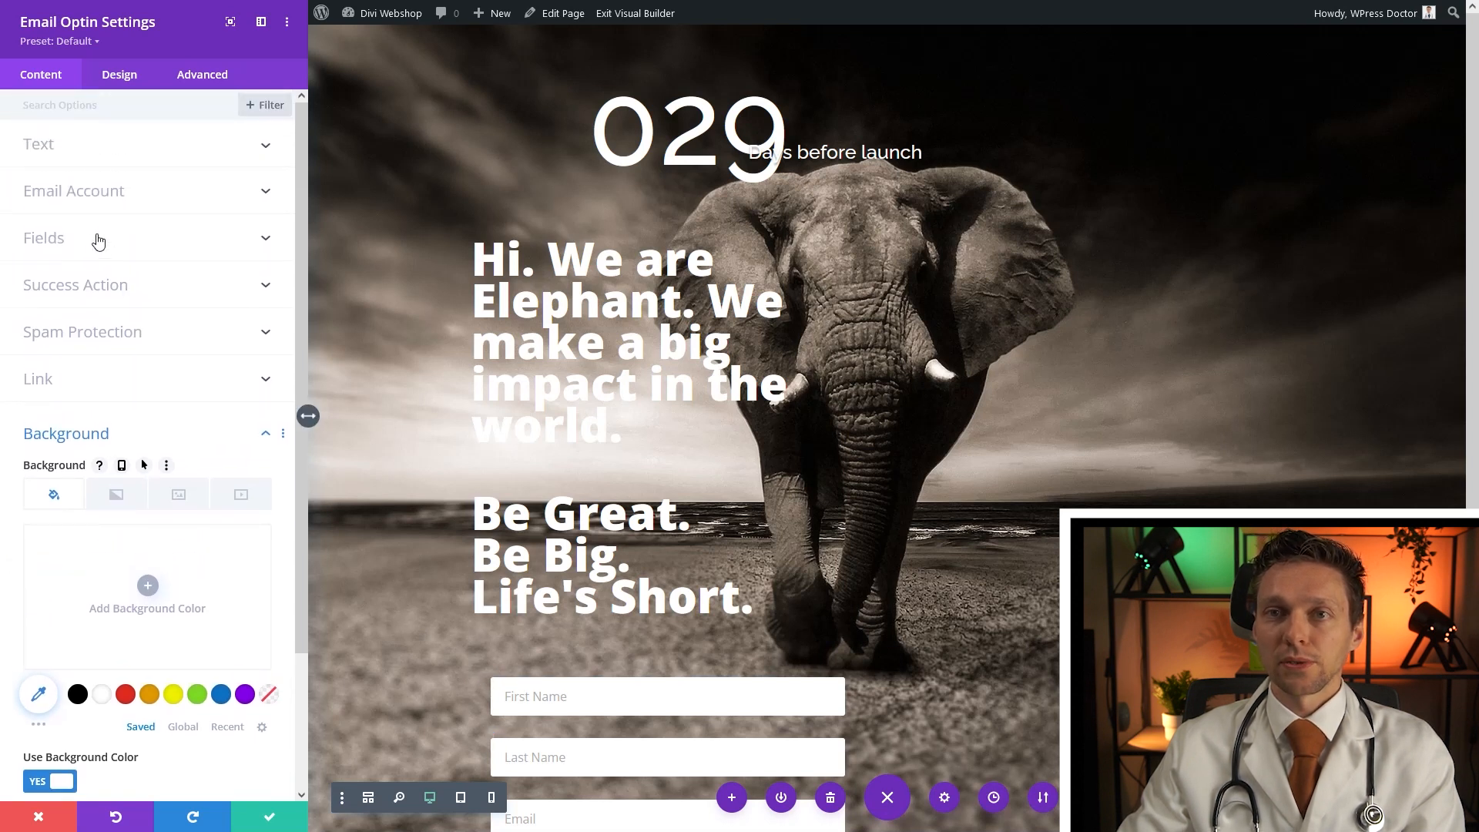
{"action": "left_click", "coordinate": [97, 240]}
{"action": "left_click", "coordinate": [44, 303]}
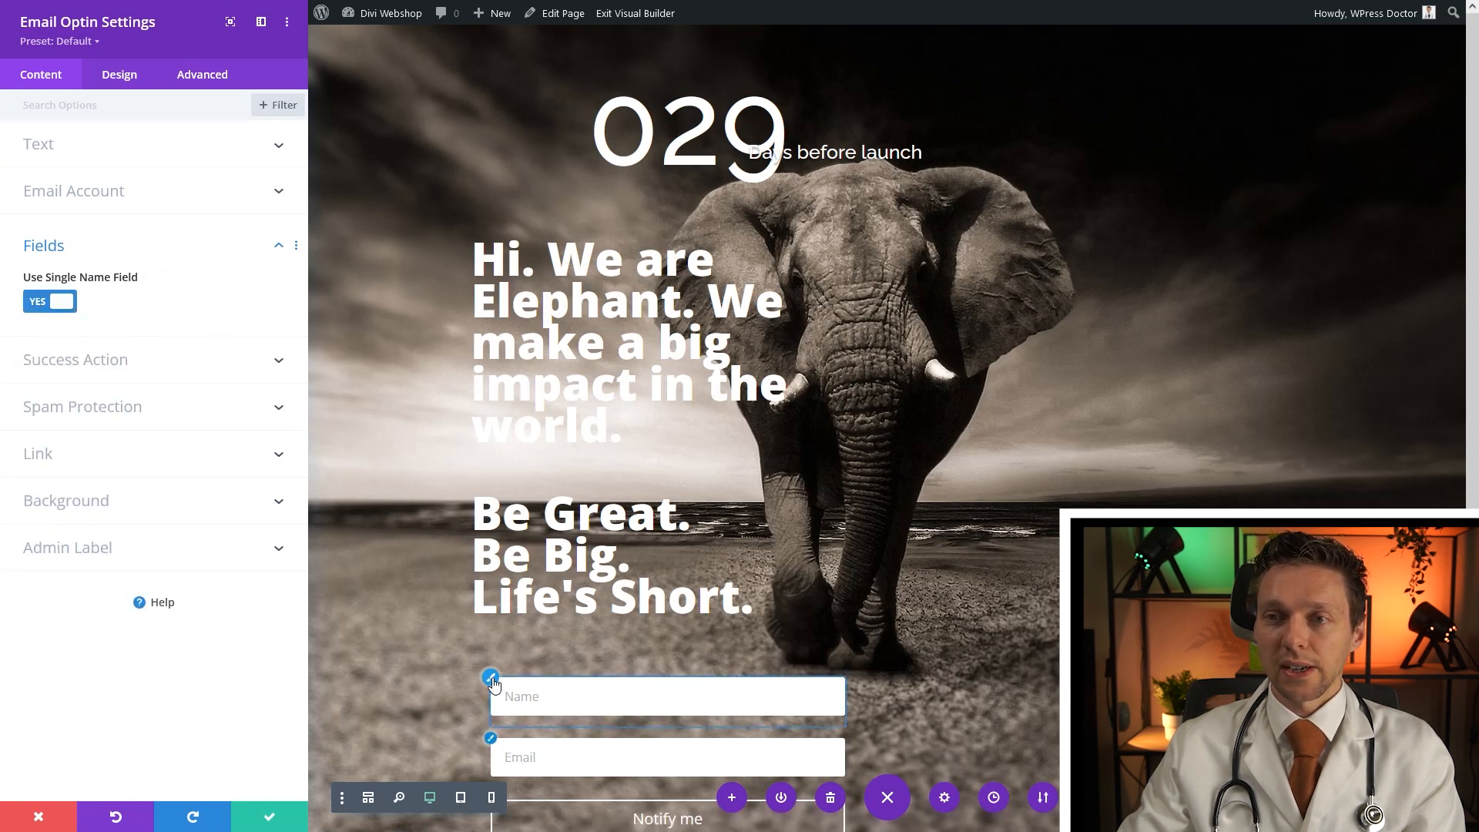
Give the form fields a transparent background with white text and white focus colours
{"action": "left_click", "coordinate": [492, 680]}
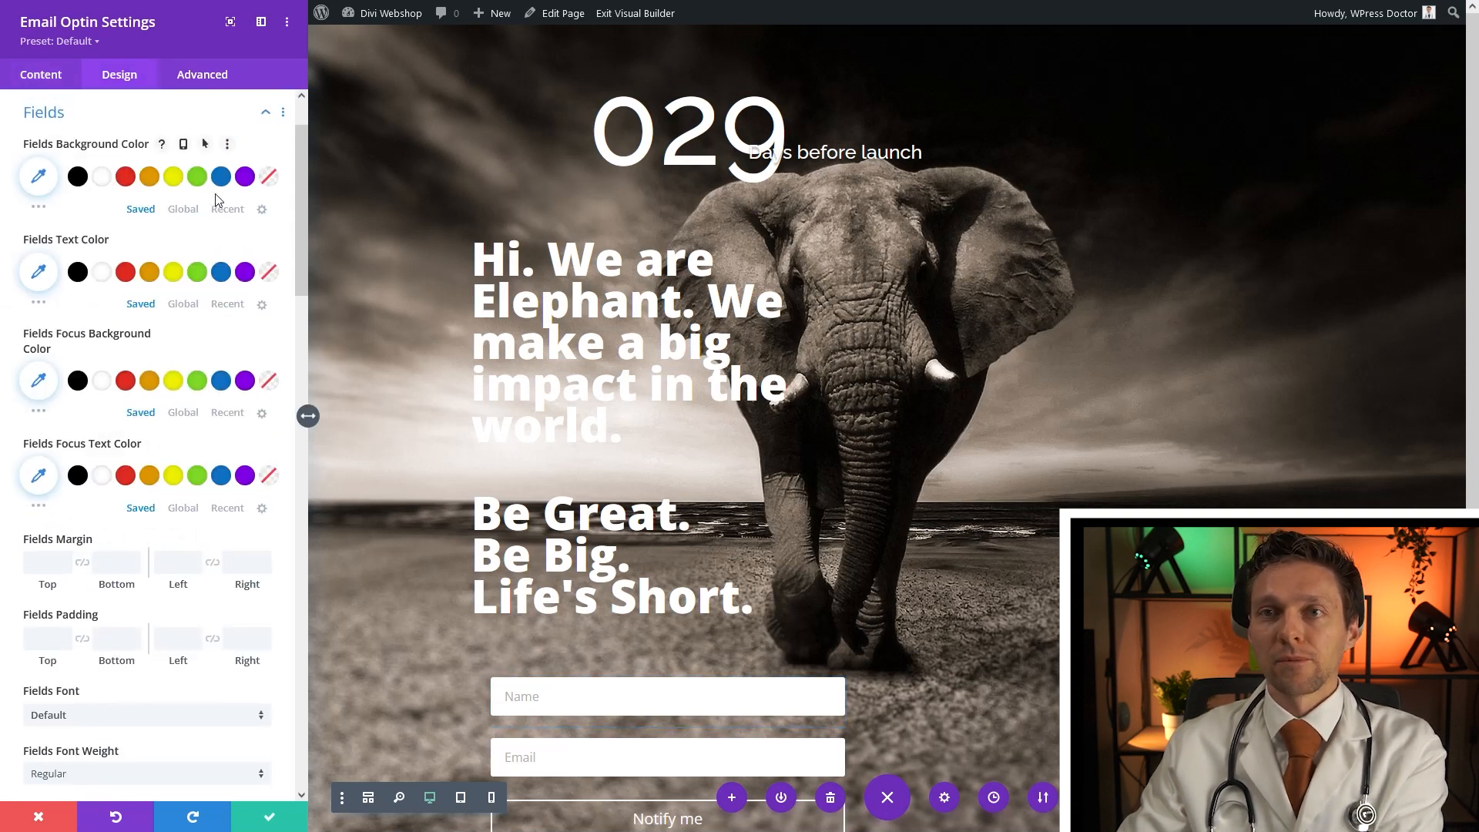
{"action": "left_click", "coordinate": [266, 185]}
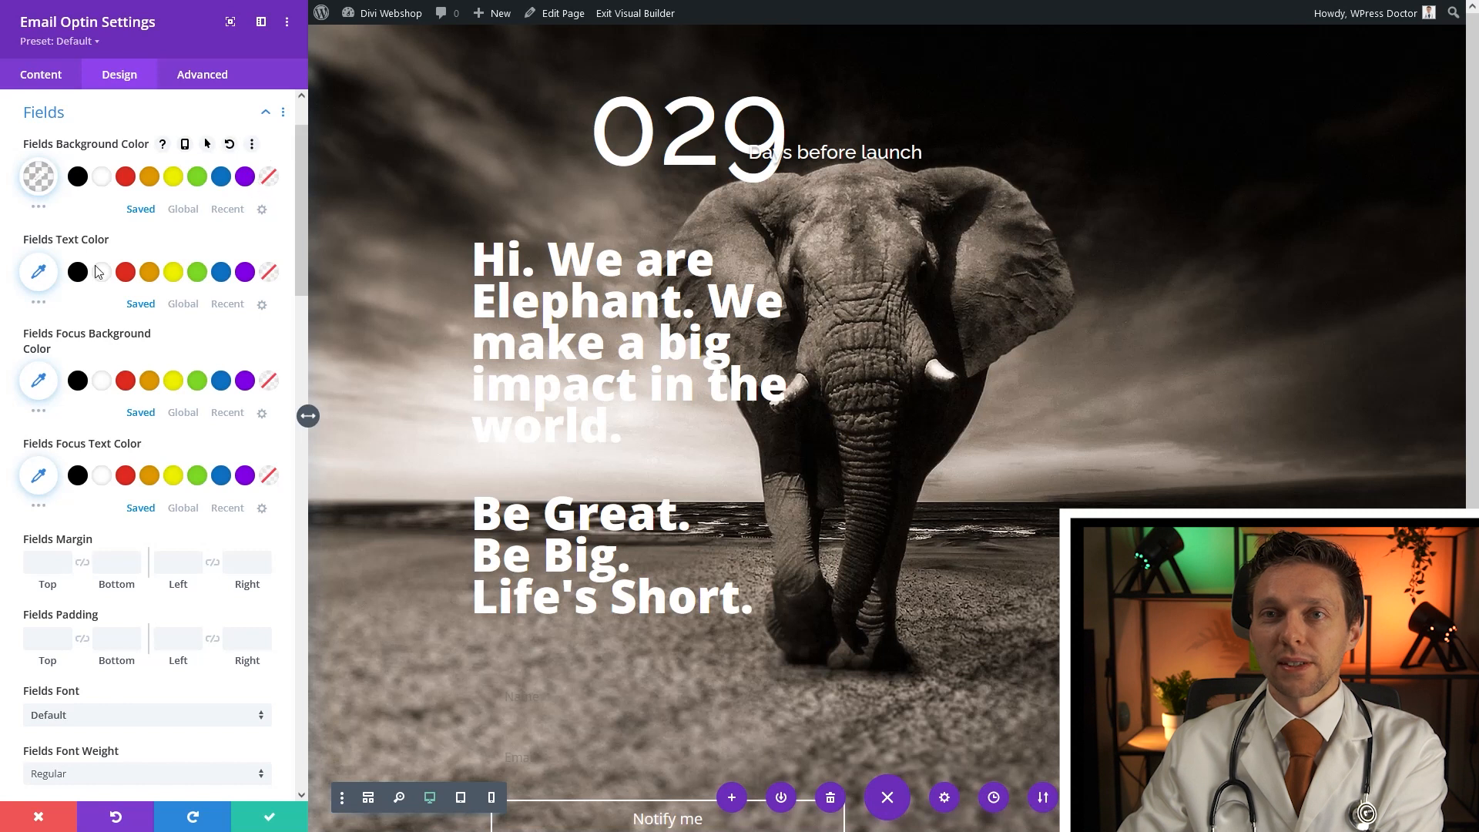
{"action": "left_click", "coordinate": [101, 274]}
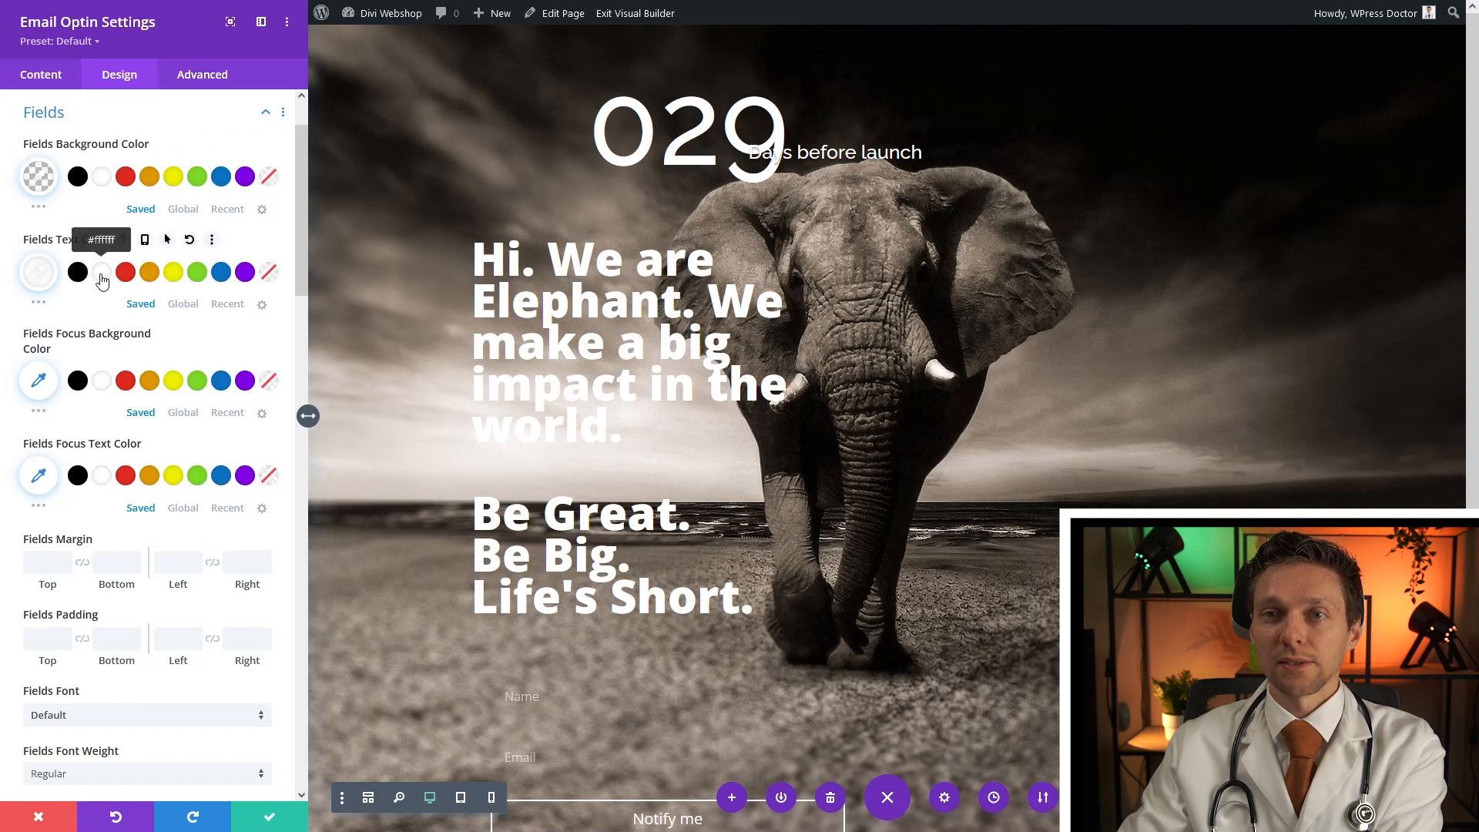
{"action": "left_click", "coordinate": [102, 382]}
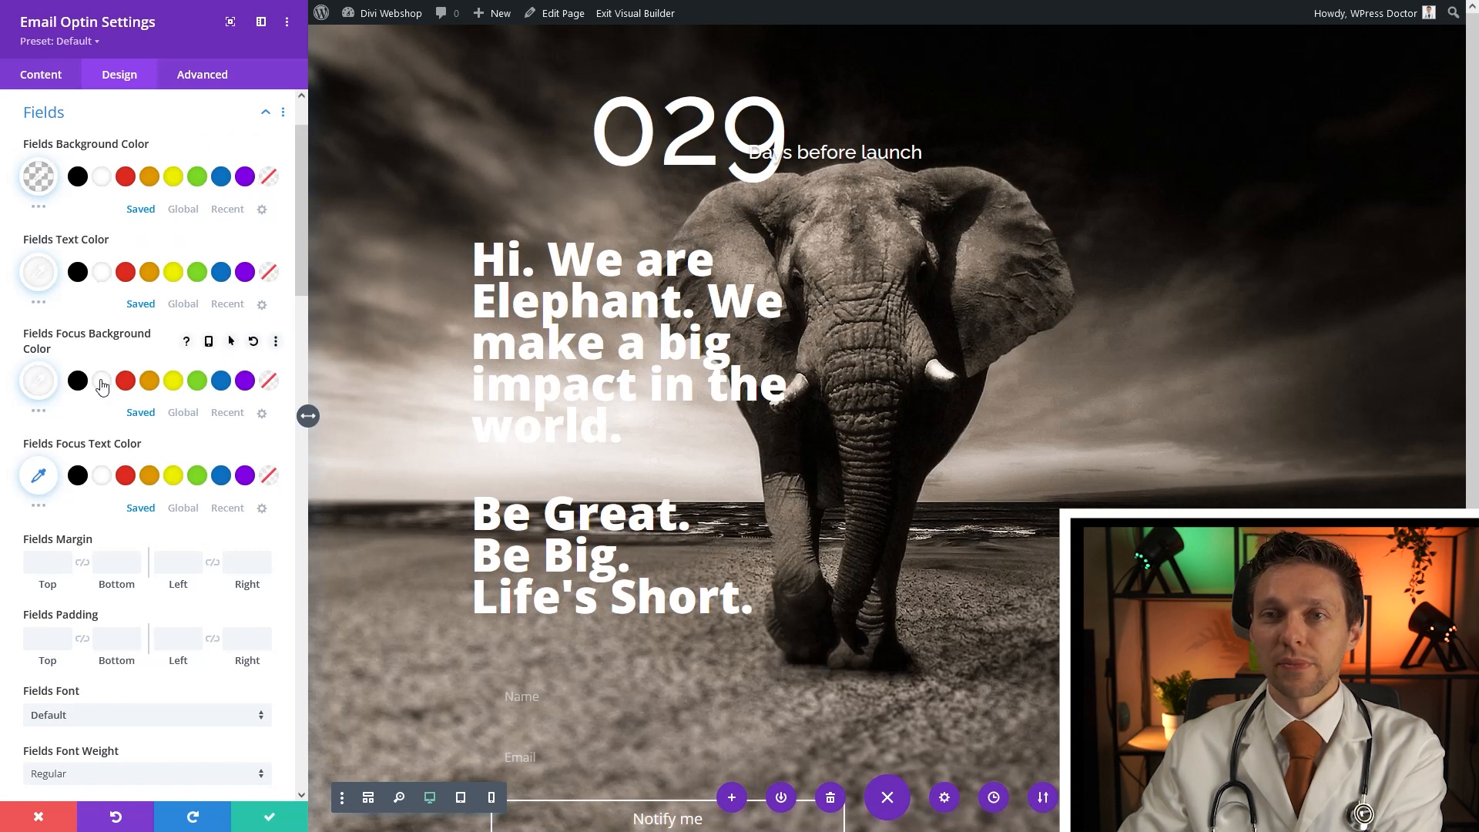
{"action": "left_click", "coordinate": [104, 478]}
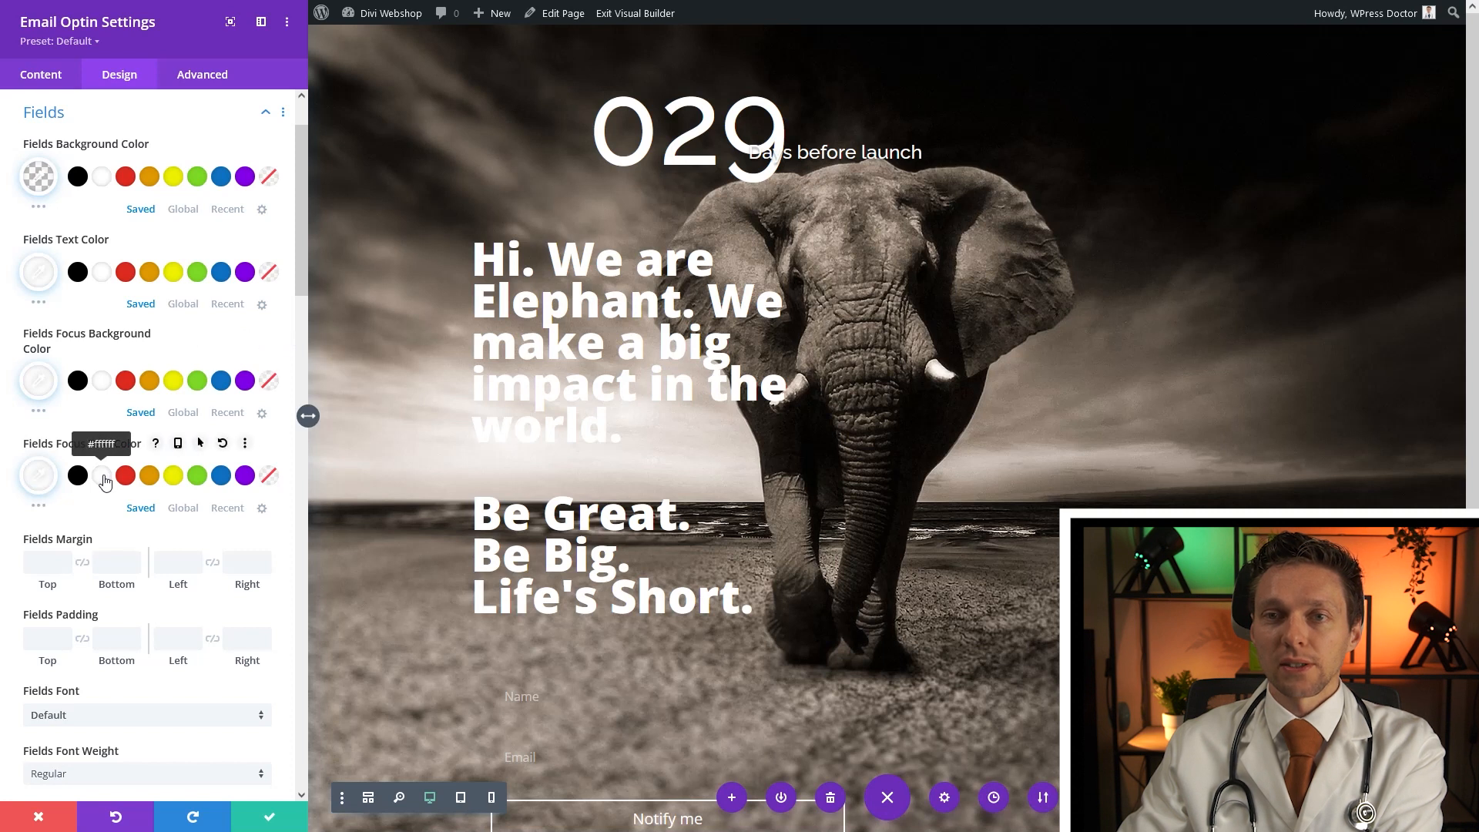
Give the form fields a 2px white border
{"action": "scroll", "coordinate": [116, 509], "scroll_direction": "down", "scroll_amount": 6}
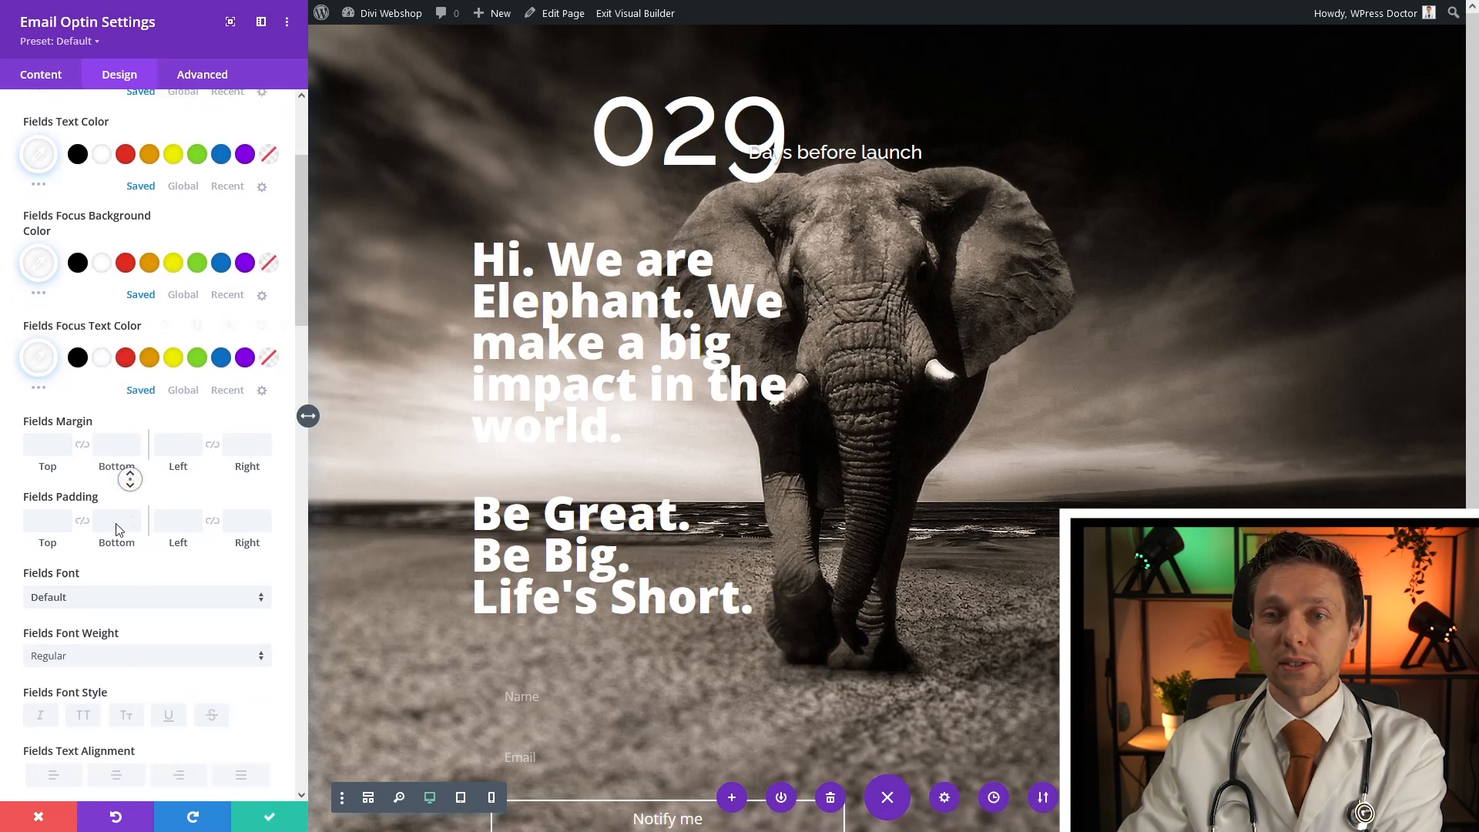
{"action": "scroll", "coordinate": [118, 527], "scroll_direction": "down", "scroll_amount": 7}
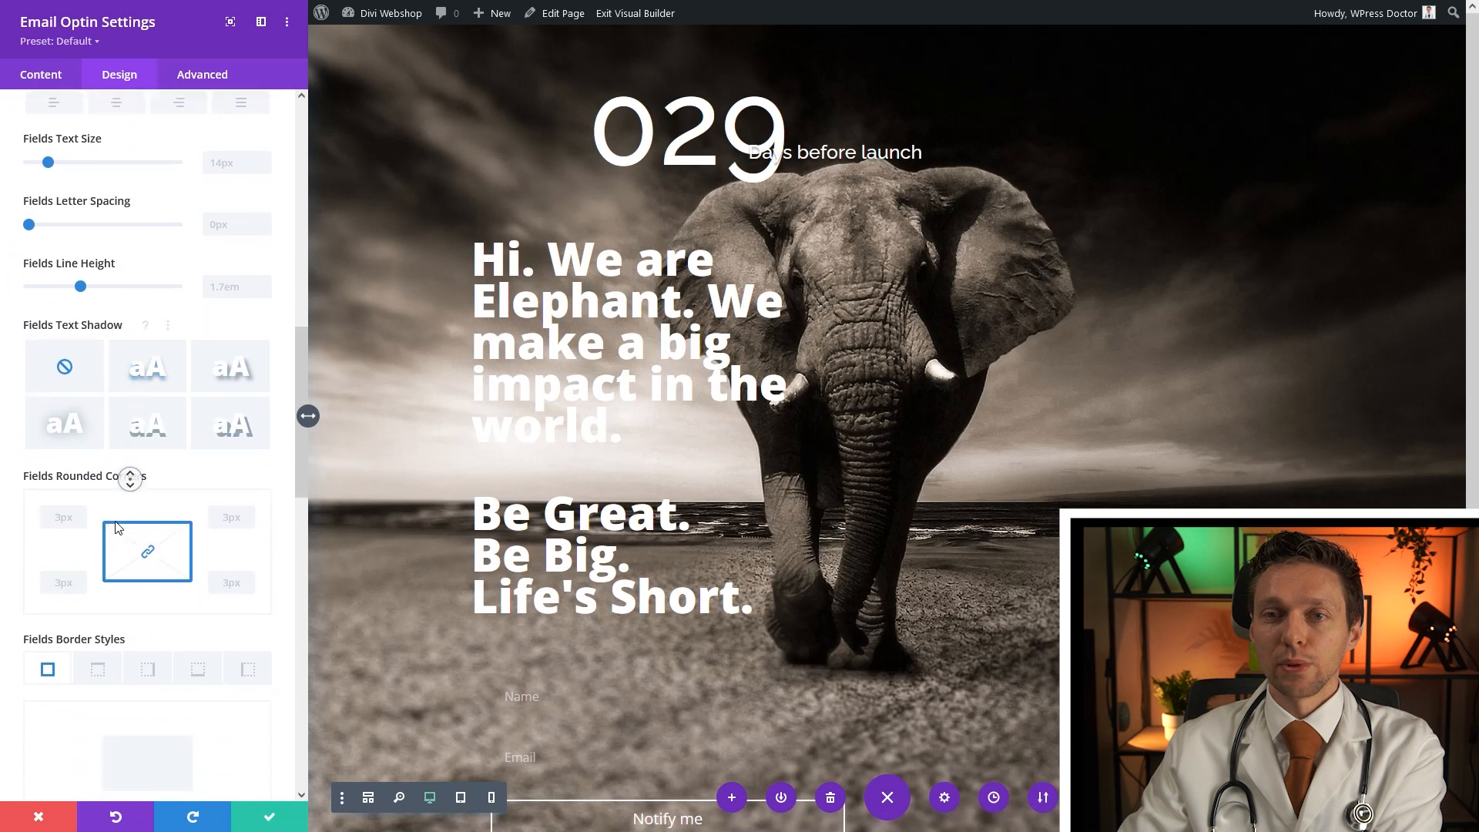
{"action": "scroll", "coordinate": [119, 532], "scroll_direction": "down", "scroll_amount": 1}
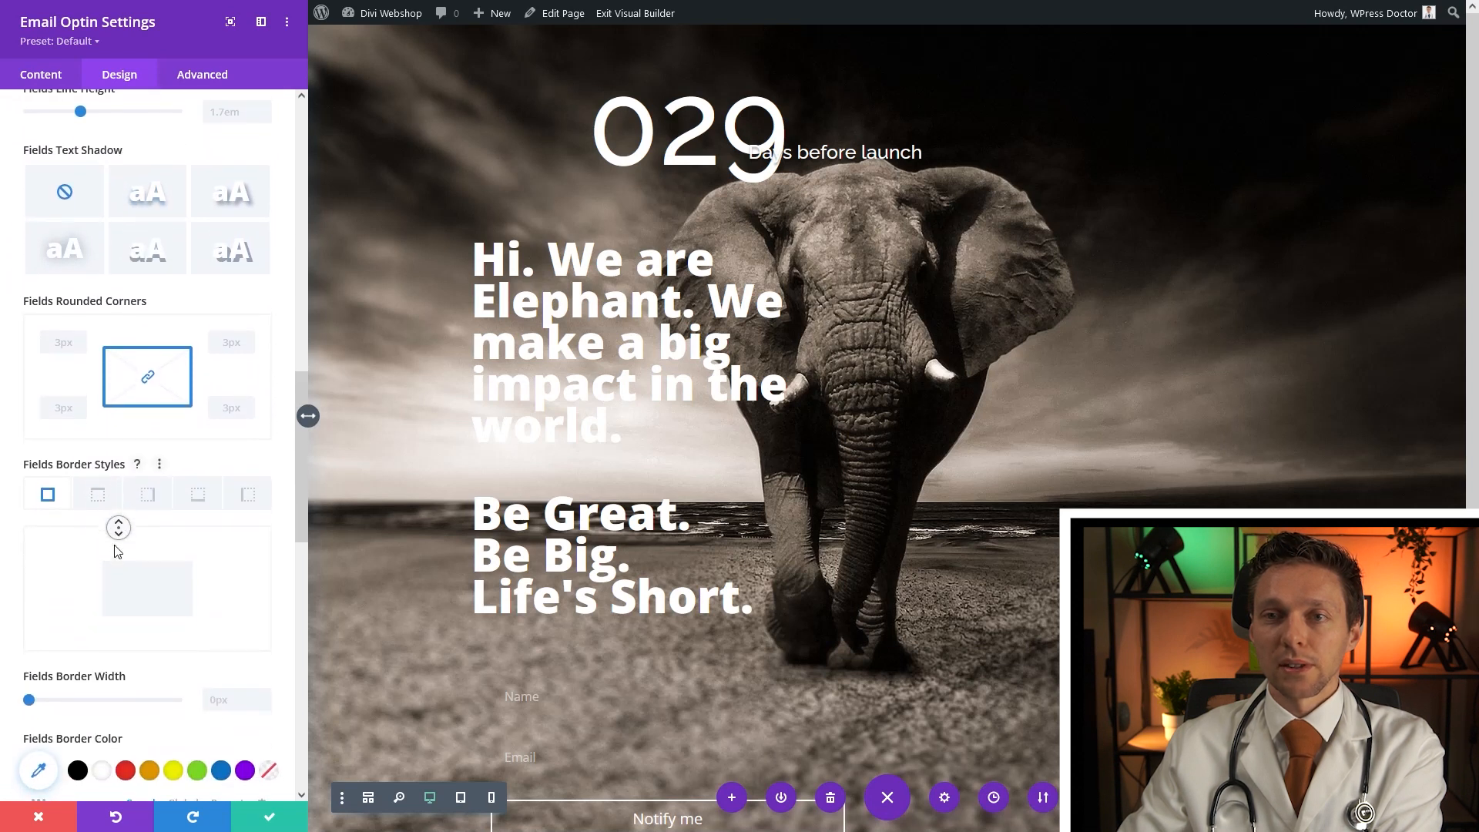
{"action": "left_click", "coordinate": [102, 755]}
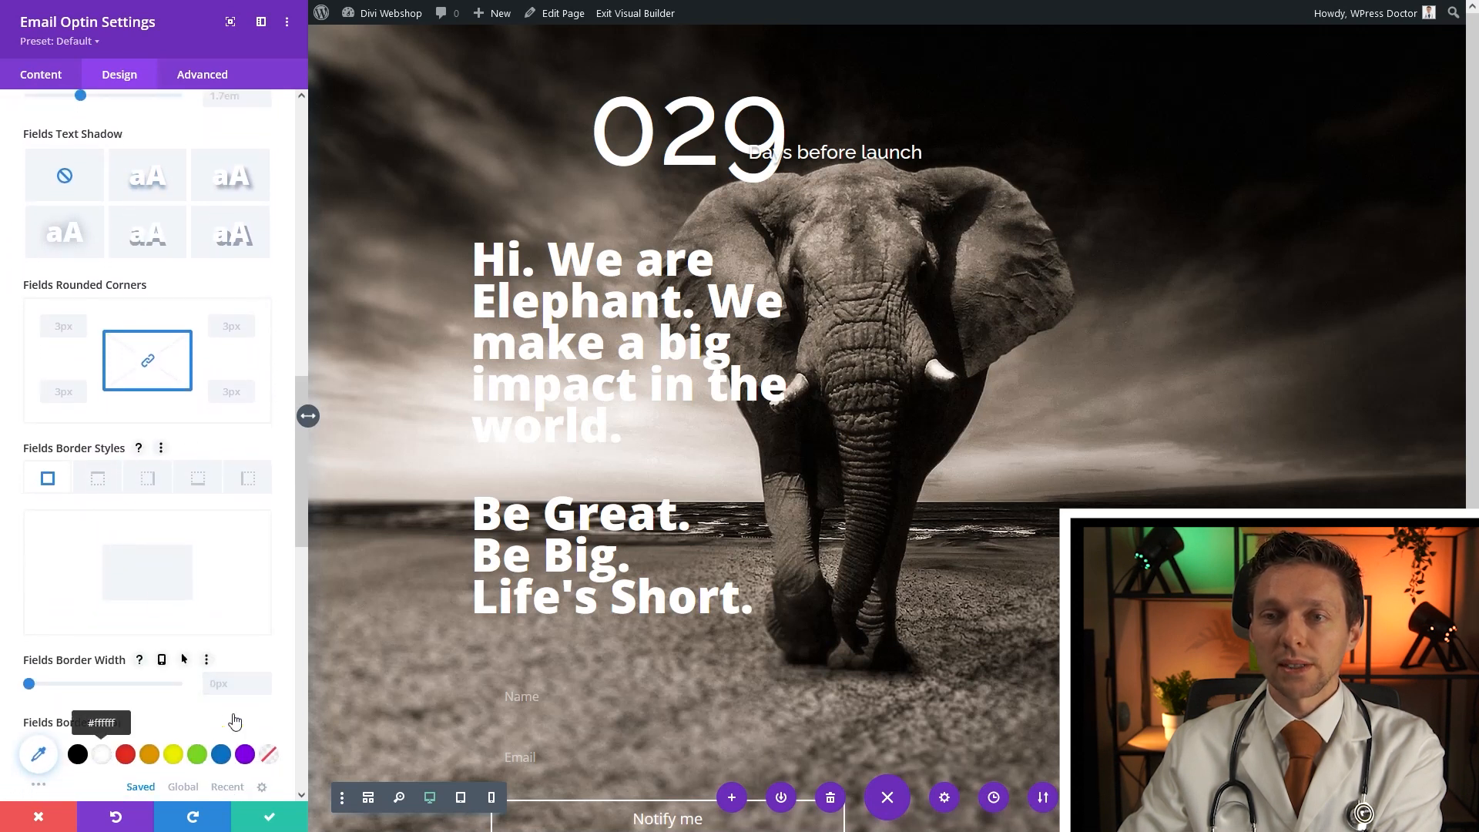
{"action": "left_click", "coordinate": [240, 683]}
{"action": "type", "text": "2px"}
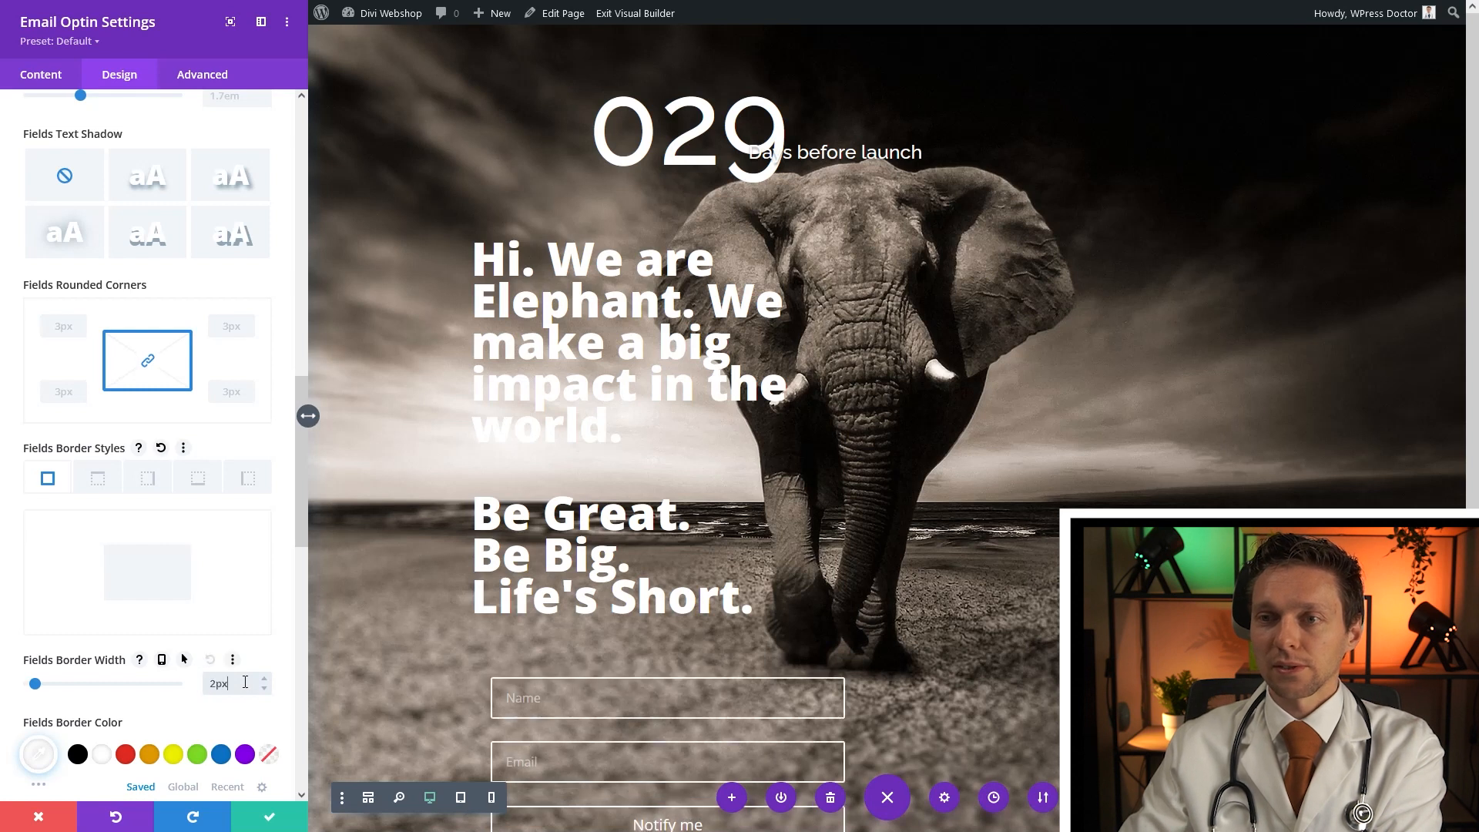
{"action": "scroll", "coordinate": [263, 643], "scroll_direction": "down", "scroll_amount": 1}
{"action": "scroll", "coordinate": [432, 567], "scroll_direction": "down", "scroll_amount": 1}
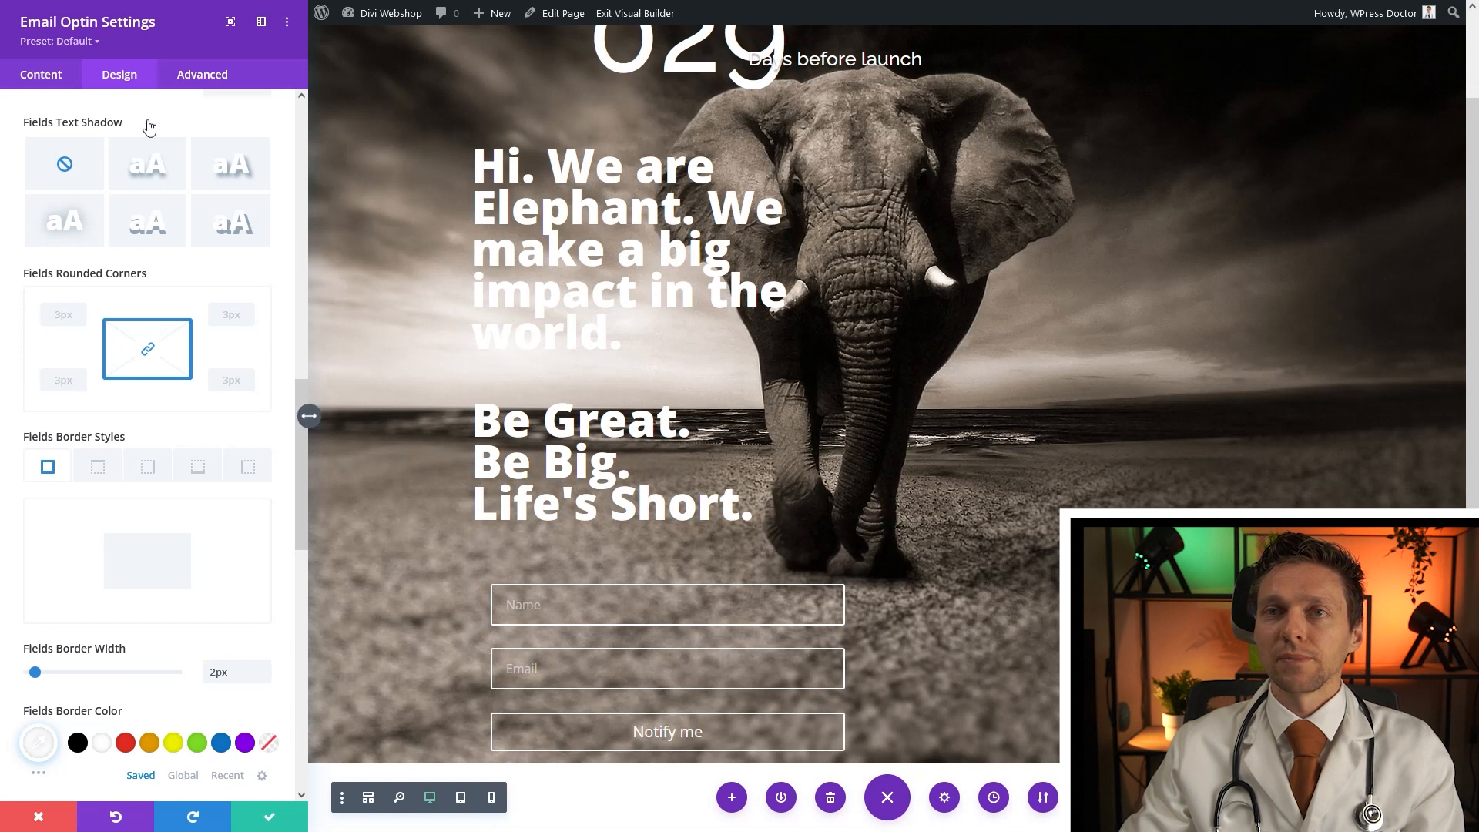
{"action": "scroll", "coordinate": [126, 116], "scroll_direction": "up", "scroll_amount": 6}
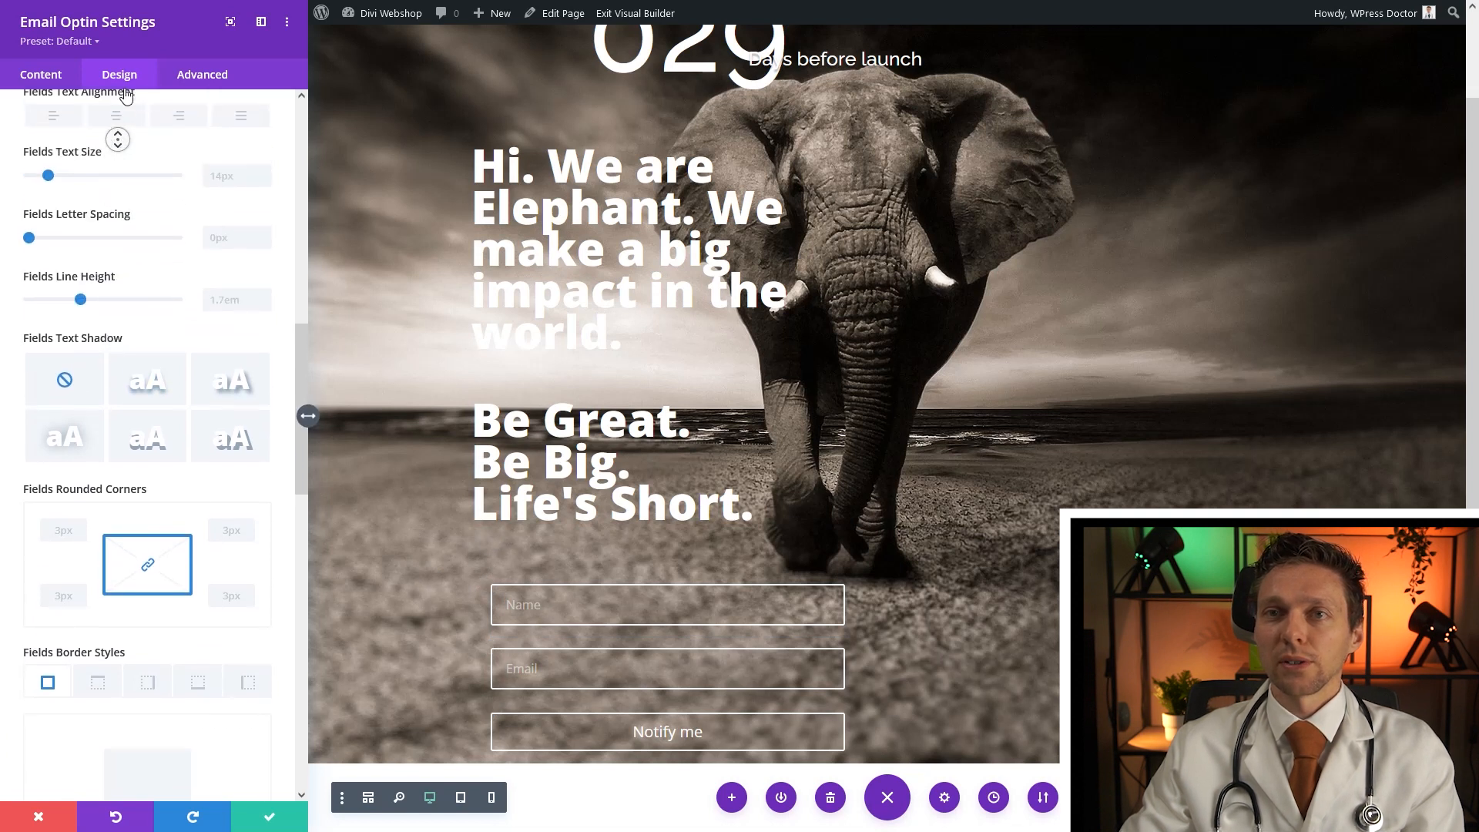
{"action": "scroll", "coordinate": [126, 94], "scroll_direction": "up", "scroll_amount": 8}
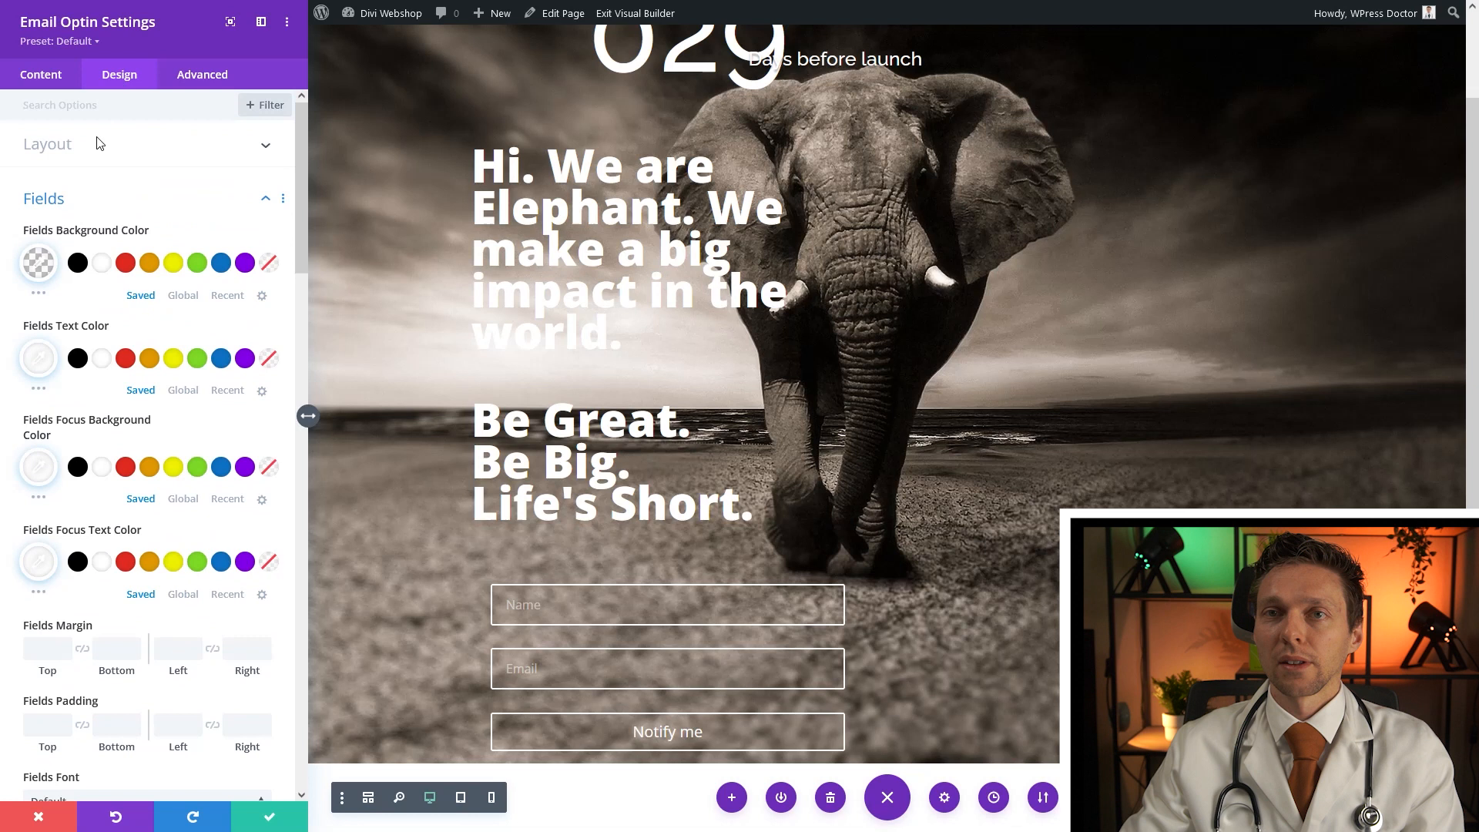
Turn off Fullwidth for the Name and Email fields so they sit side by side
{"action": "left_click", "coordinate": [77, 145]}
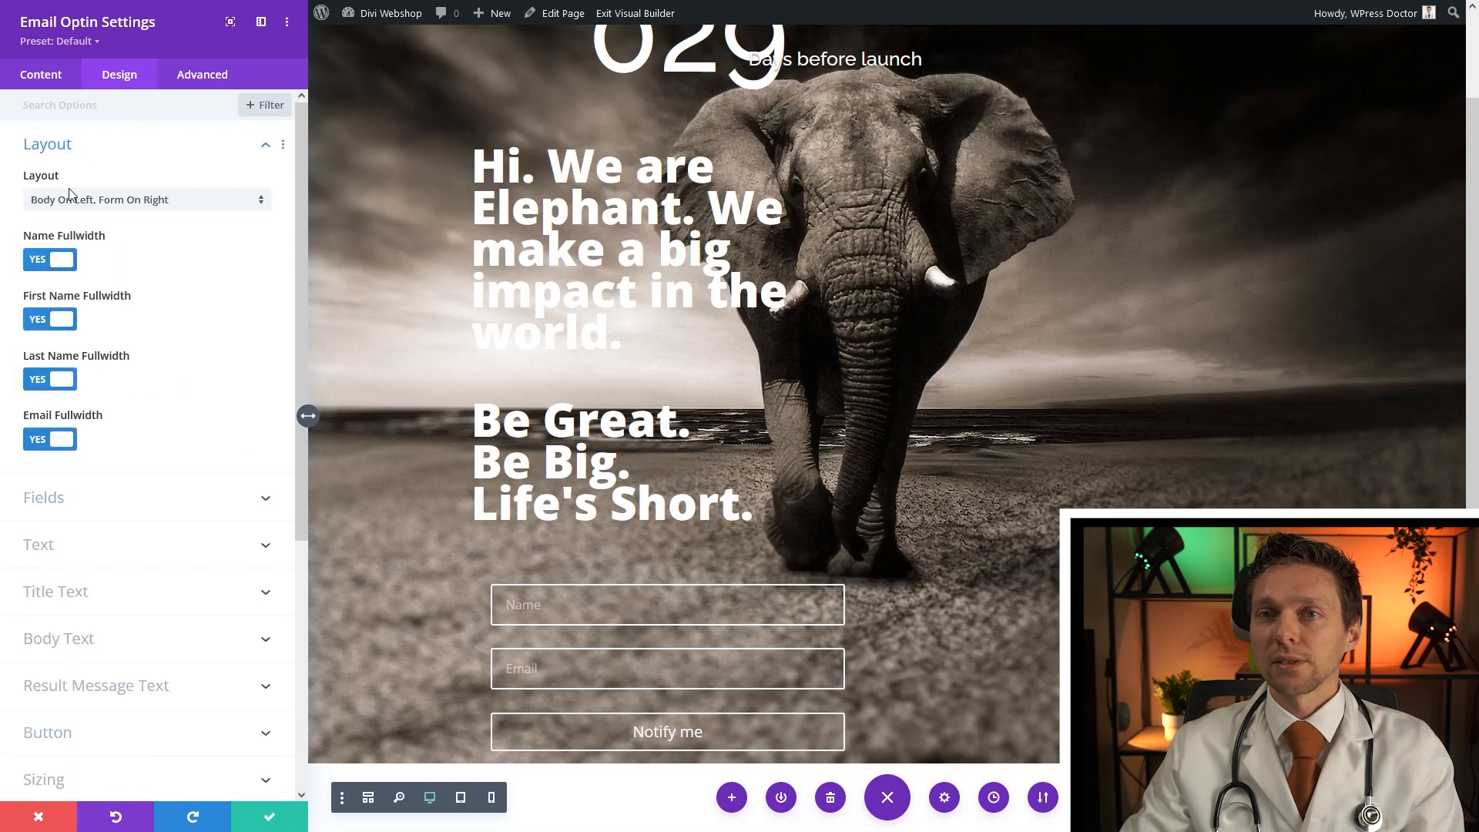
{"action": "left_click", "coordinate": [54, 262]}
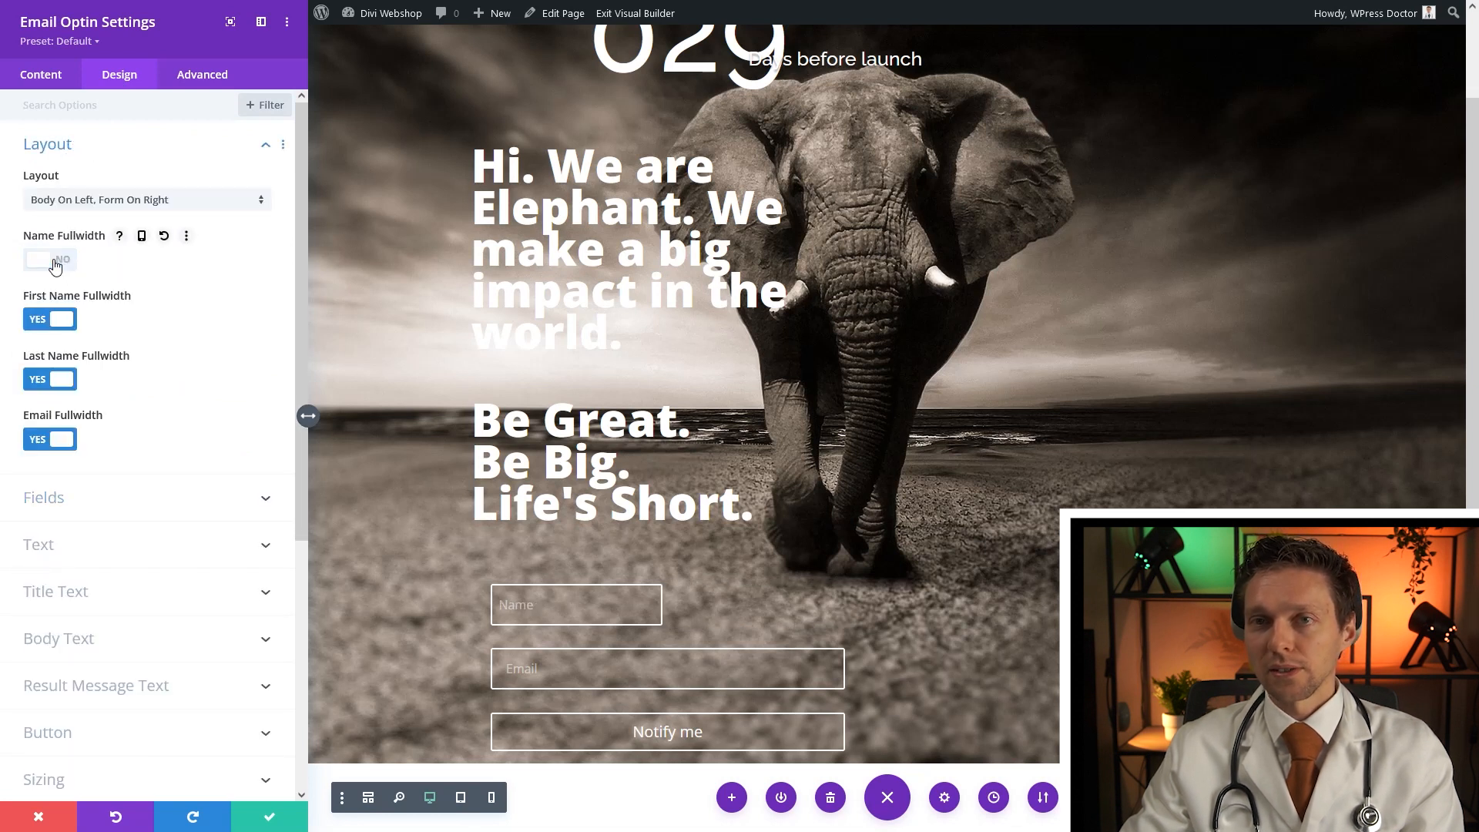
{"action": "left_click", "coordinate": [55, 442]}
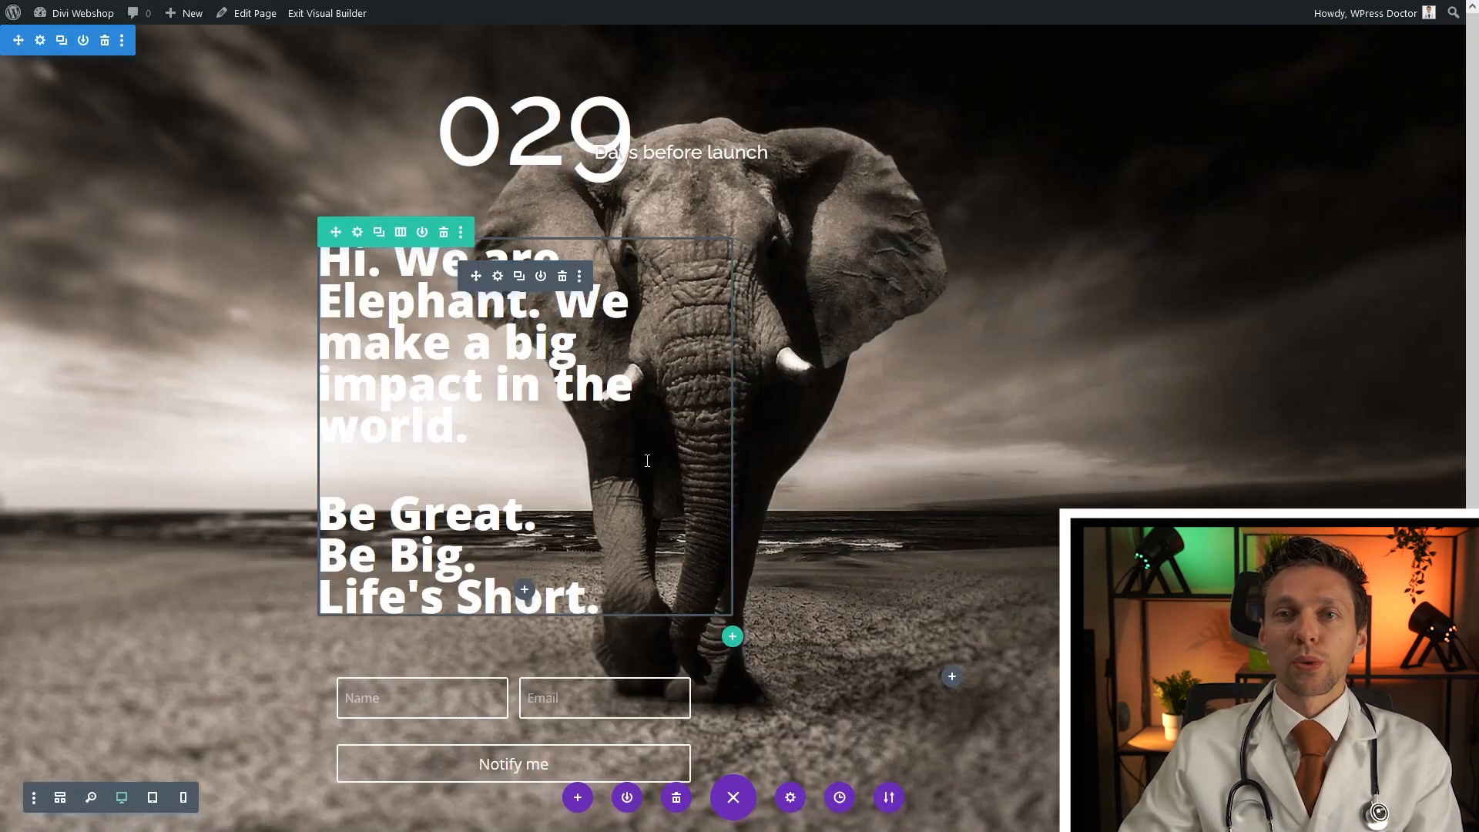
Insert a Divider module under the slogan
{"action": "left_click", "coordinate": [525, 590]}
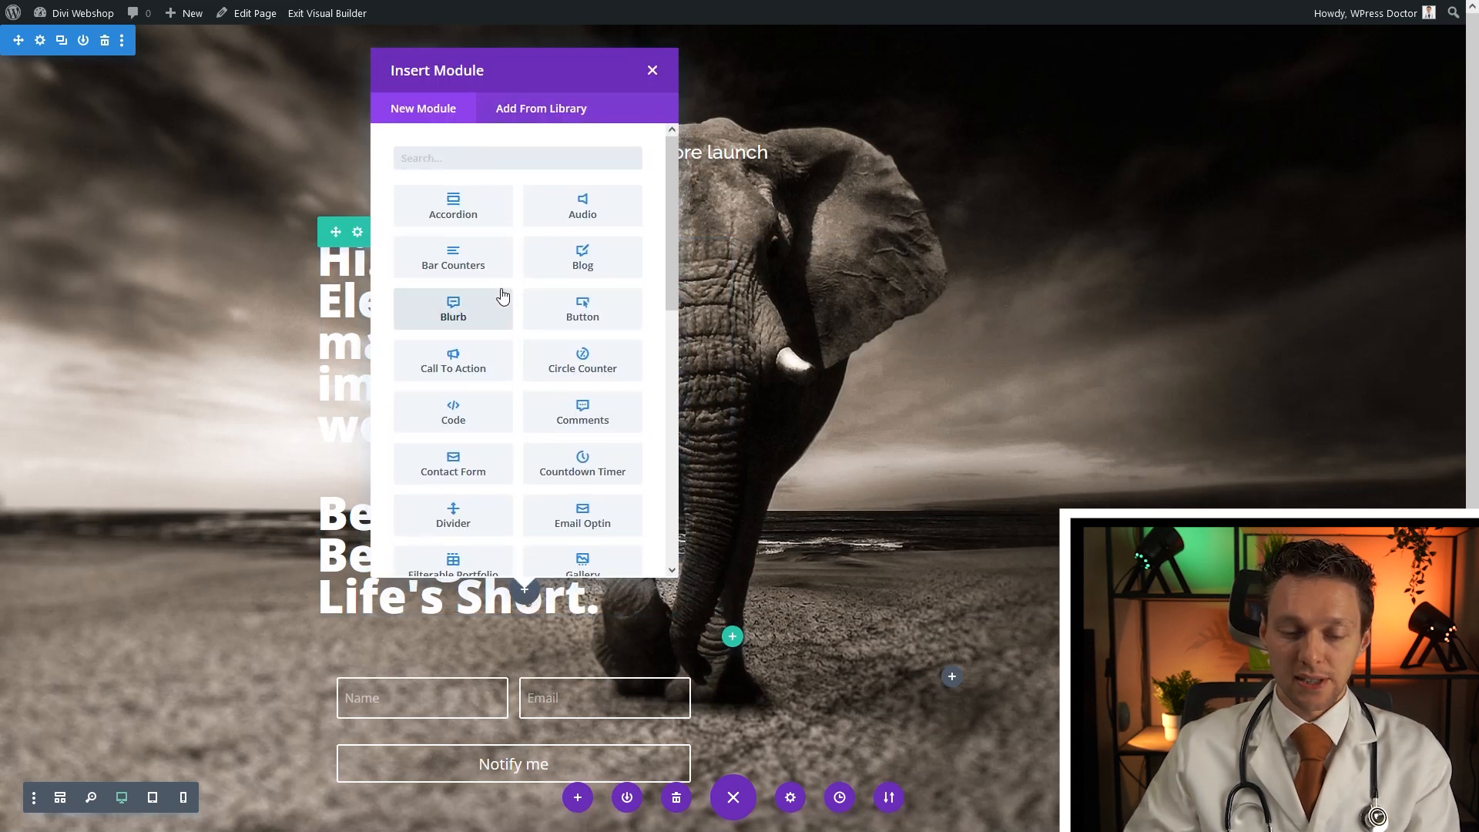
{"action": "type", "text": "divider"}
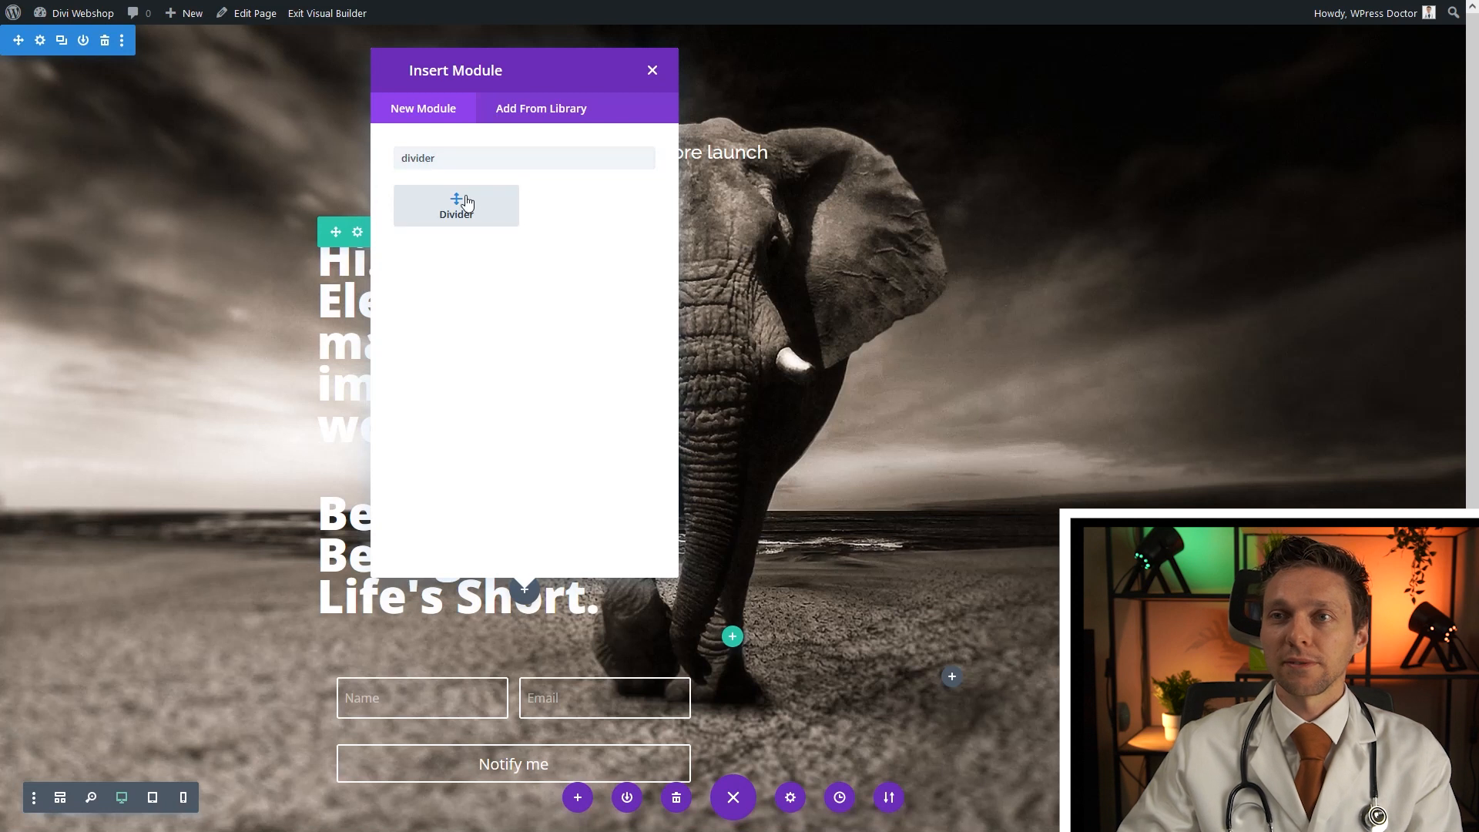
{"action": "left_click", "coordinate": [459, 202]}
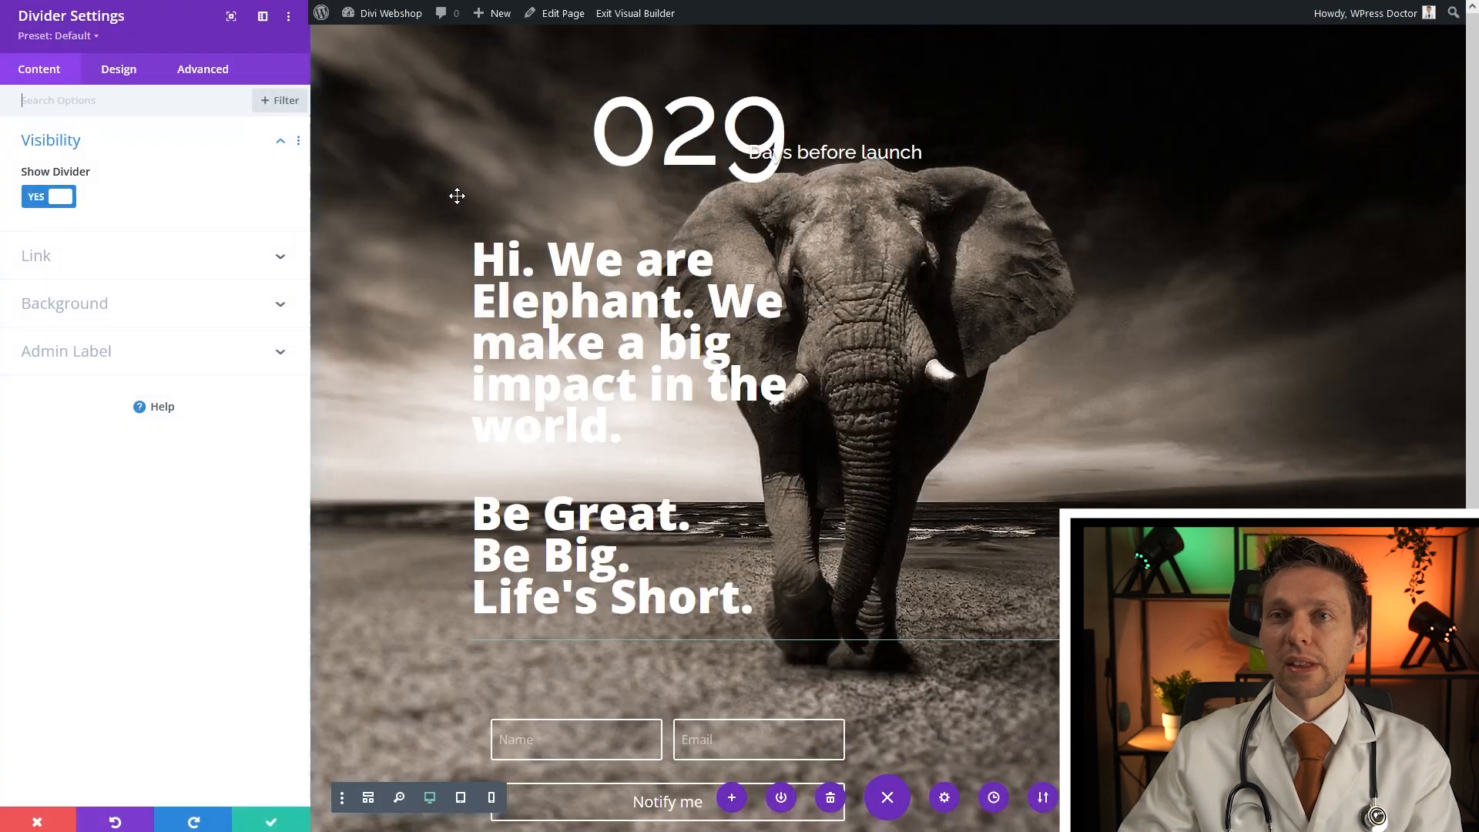
Give the divider a 3px white border
{"action": "left_click", "coordinate": [122, 75]}
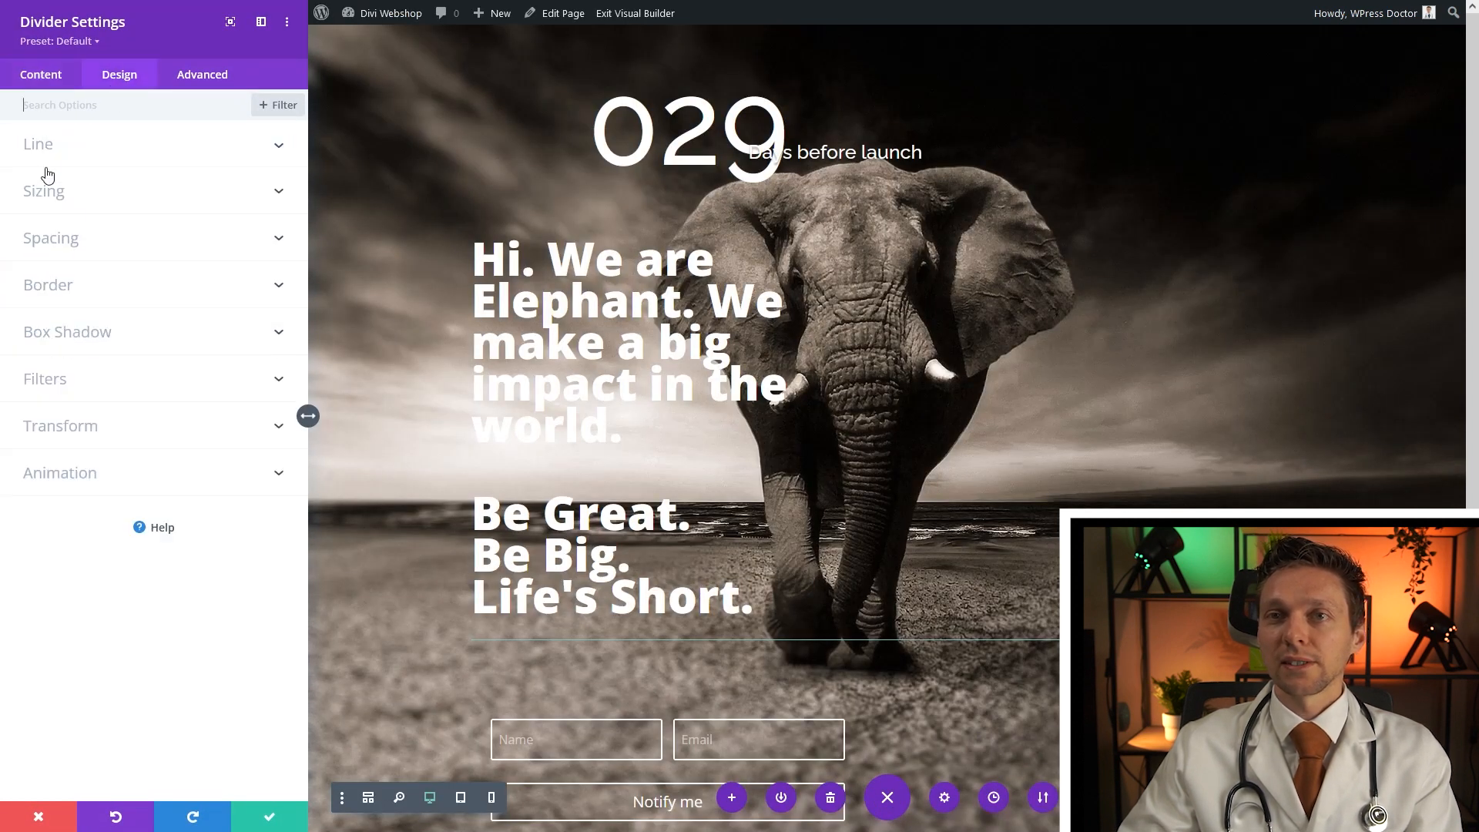
{"action": "left_click", "coordinate": [80, 286]}
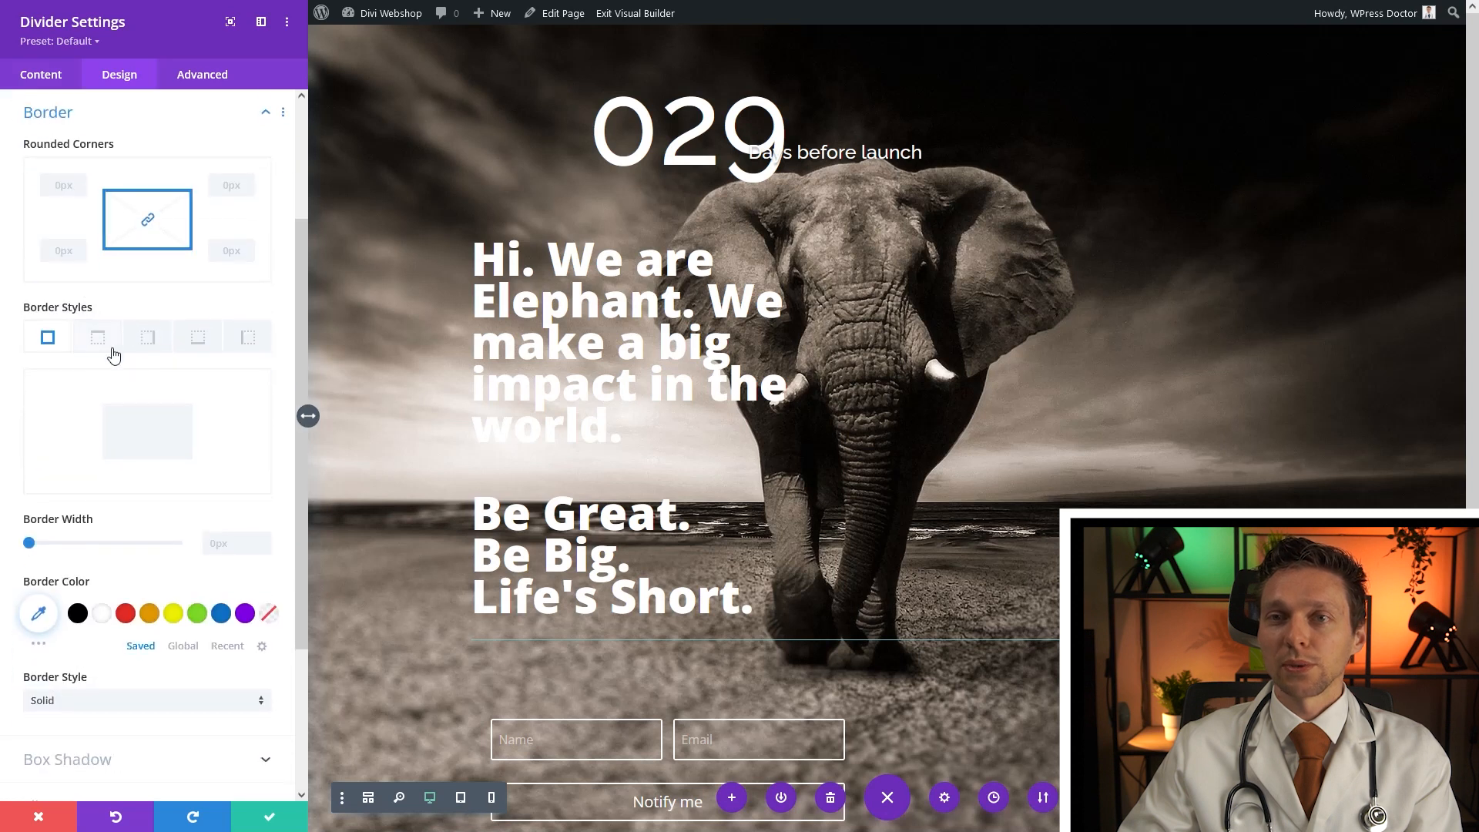
{"action": "left_click", "coordinate": [264, 538]}
{"action": "left_click", "coordinate": [264, 538]}
{"action": "left_click", "coordinate": [264, 539]}
{"action": "left_click", "coordinate": [102, 613]}
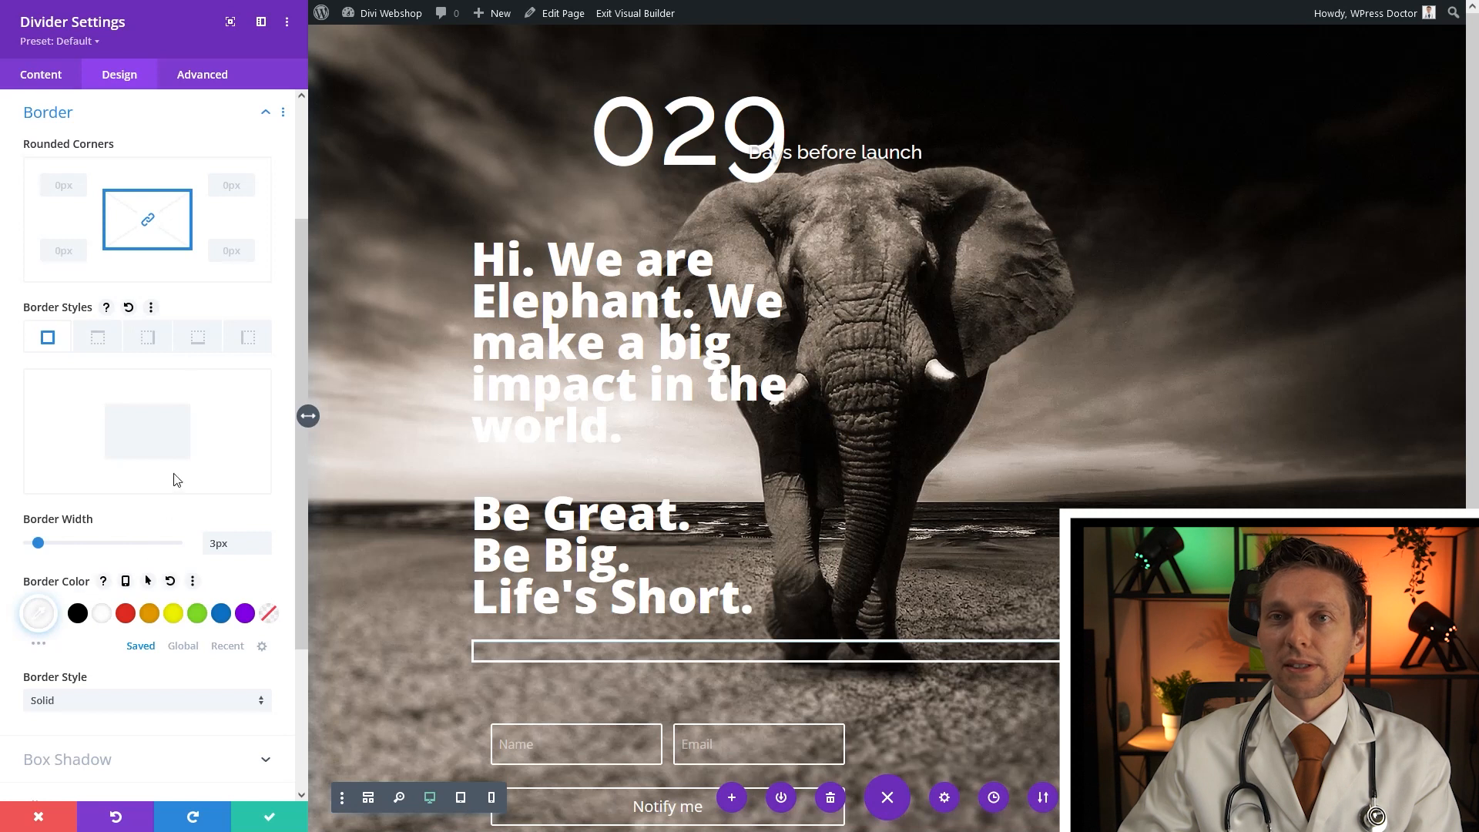
Set the divider's Show Divider visibility to No to hide its line
{"action": "left_click", "coordinate": [40, 79]}
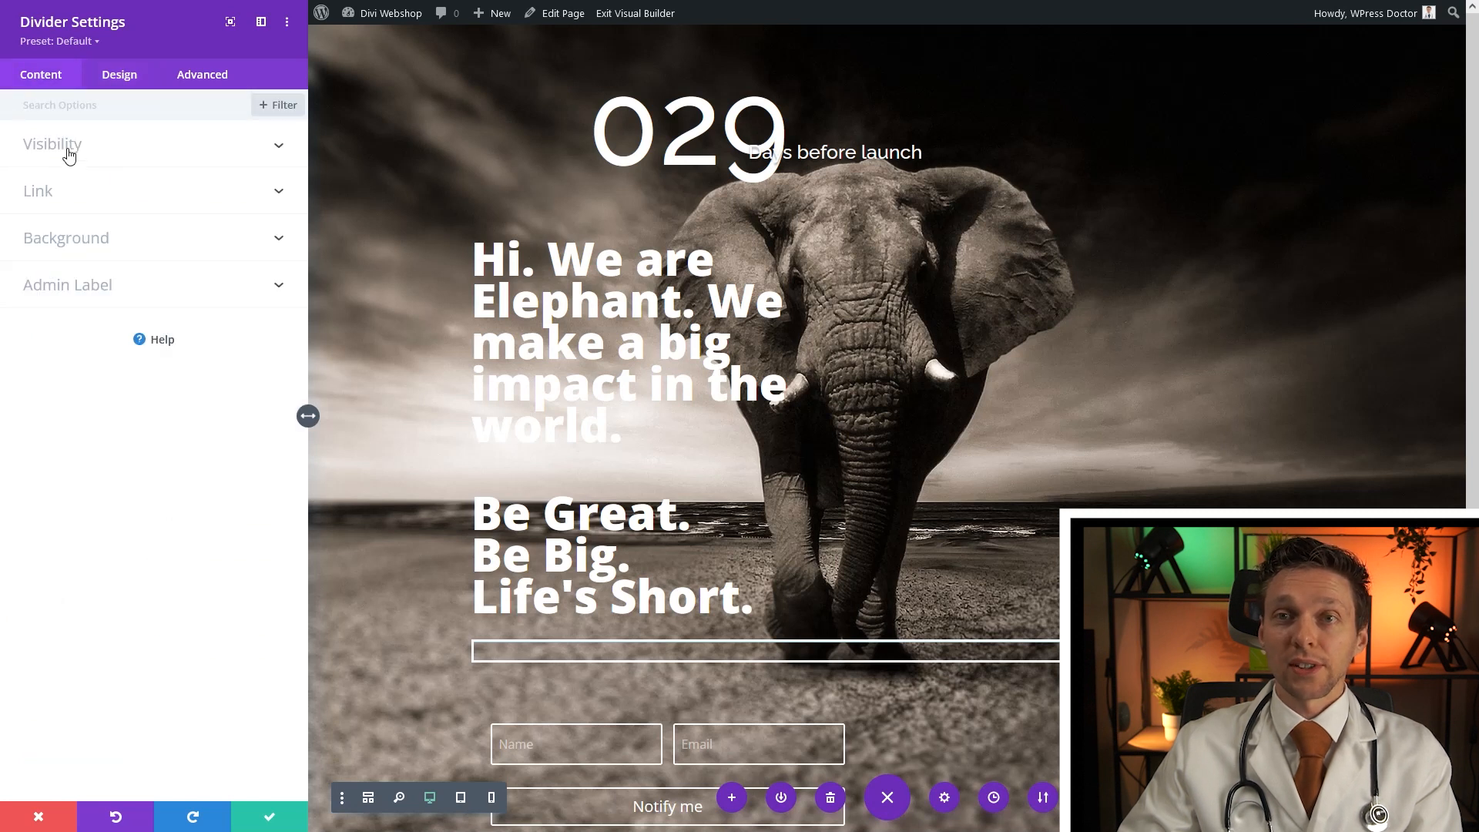
{"action": "left_click", "coordinate": [68, 154]}
{"action": "left_click", "coordinate": [57, 202]}
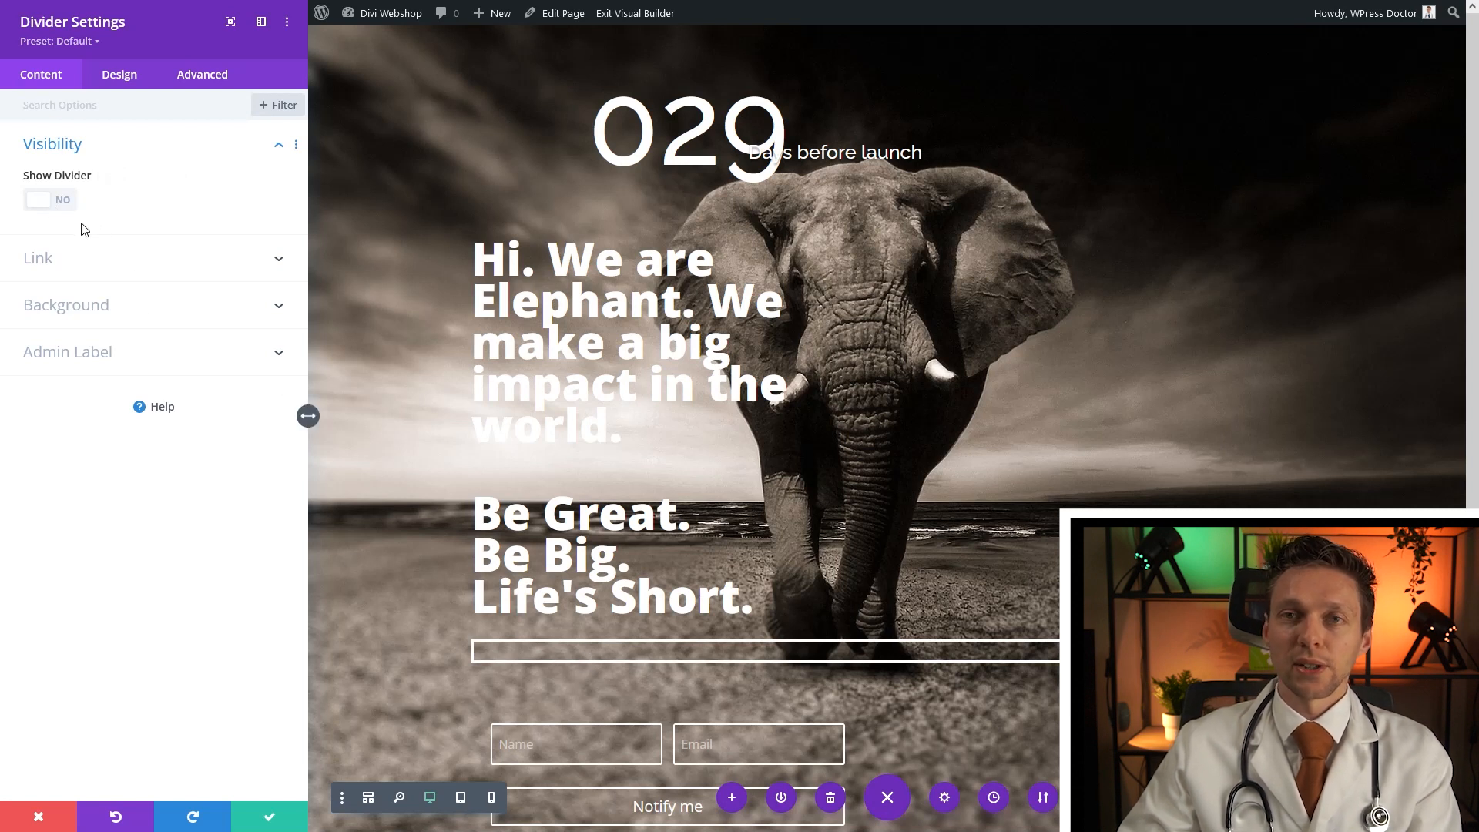
Set the divider's linked top and bottom padding to 50px
{"action": "left_click", "coordinate": [126, 81]}
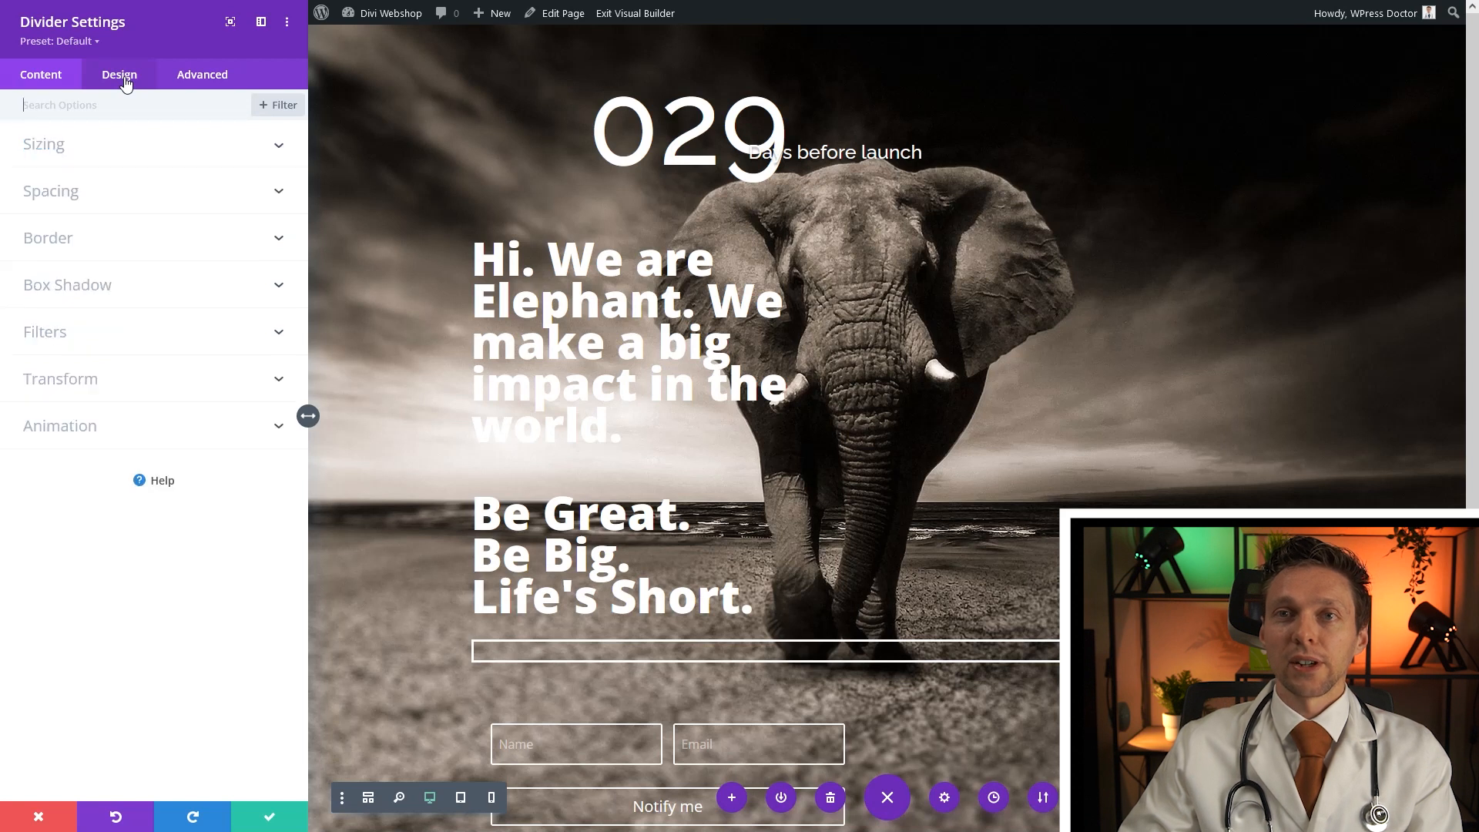
{"action": "left_click", "coordinate": [62, 201]}
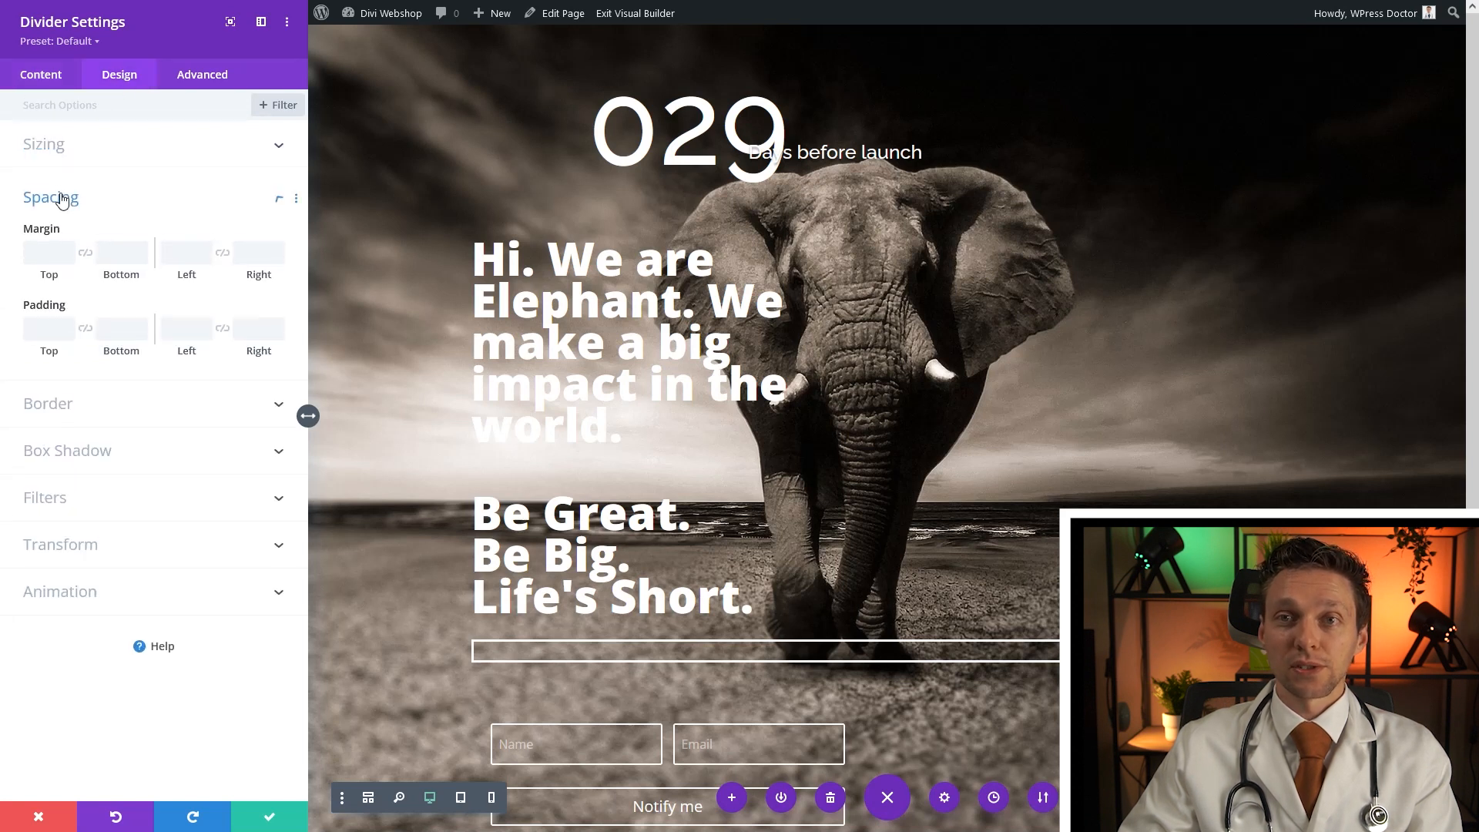
{"action": "left_click", "coordinate": [49, 331]}
{"action": "type", "text": "50"}
{"action": "left_click", "coordinate": [85, 333]}
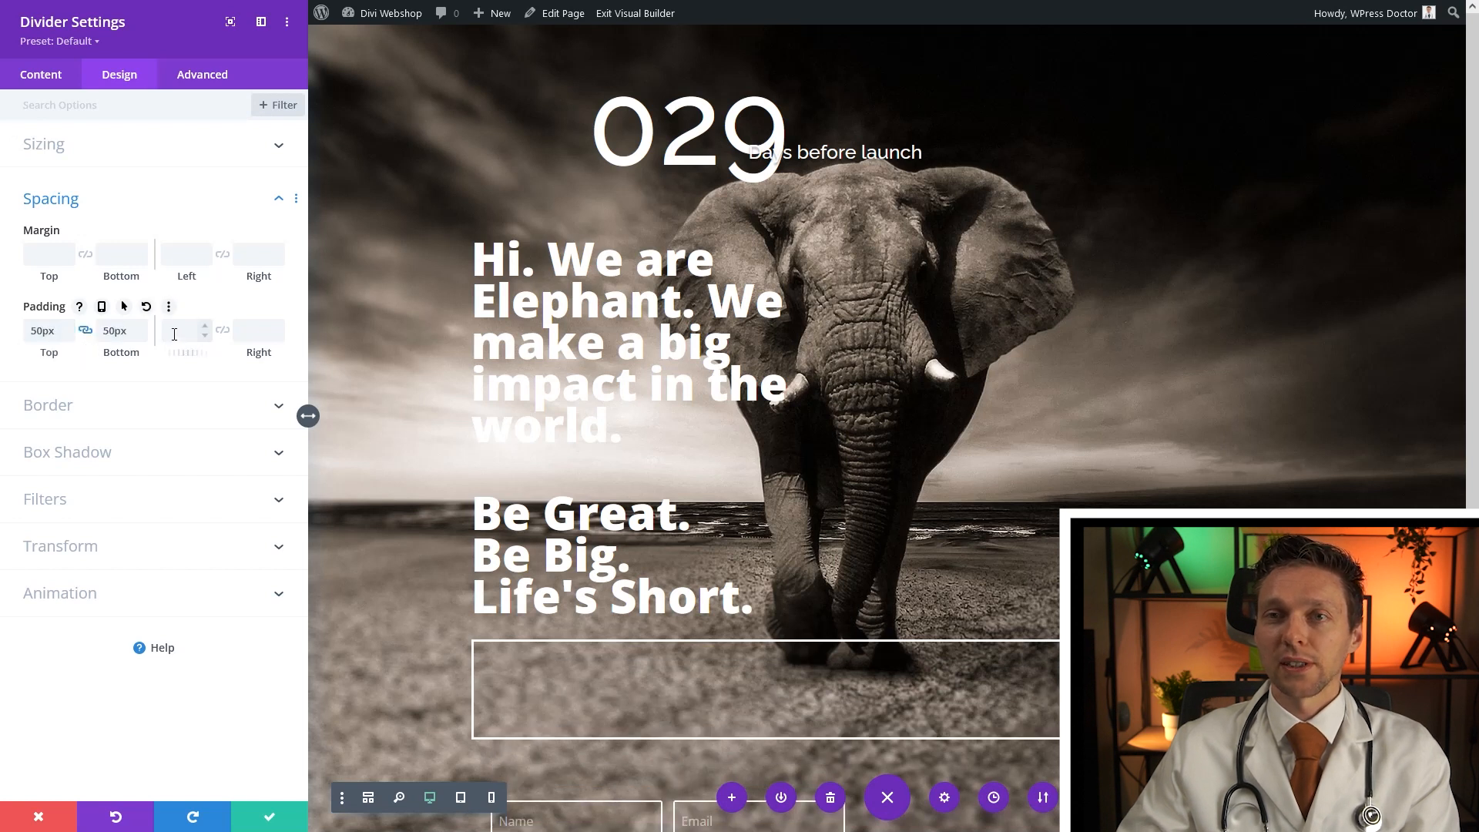
Narrow the divider box to about 42% width and raise its padding to 60px
{"action": "left_click", "coordinate": [62, 156]}
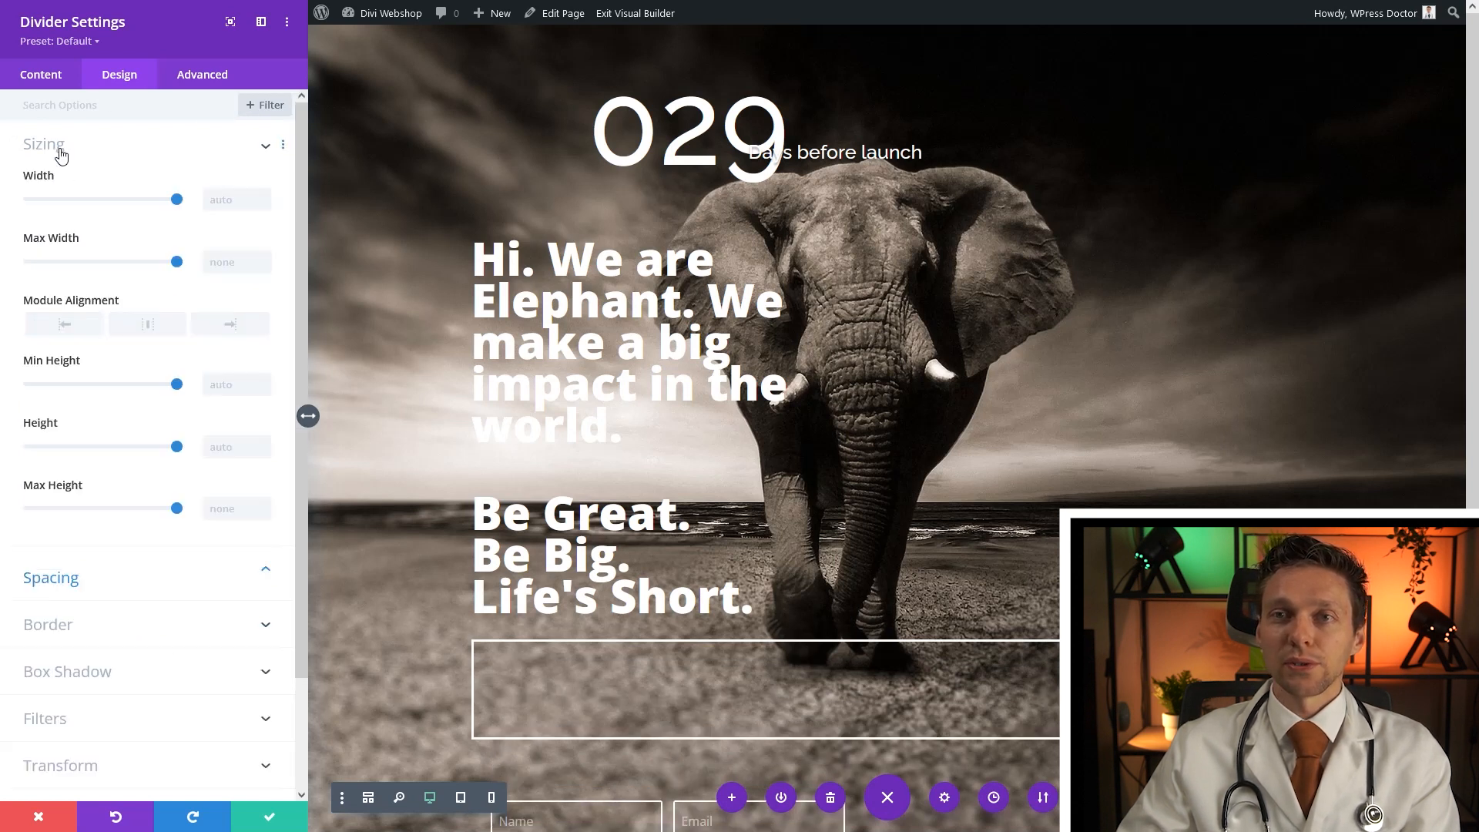
{"action": "left_click_drag", "start_coordinate": [173, 200], "coordinate": [94, 215]}
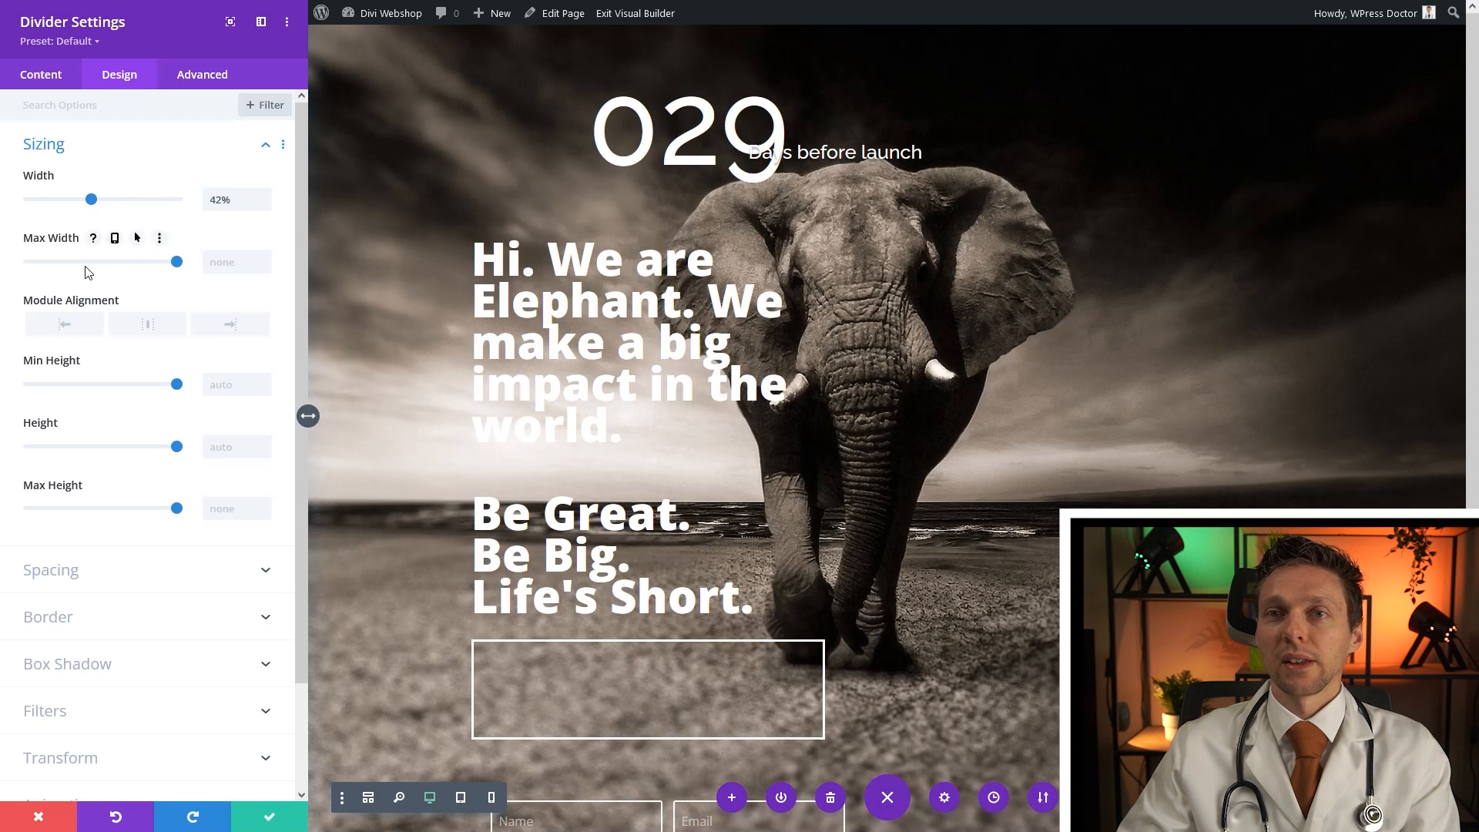
{"action": "left_click", "coordinate": [50, 578]}
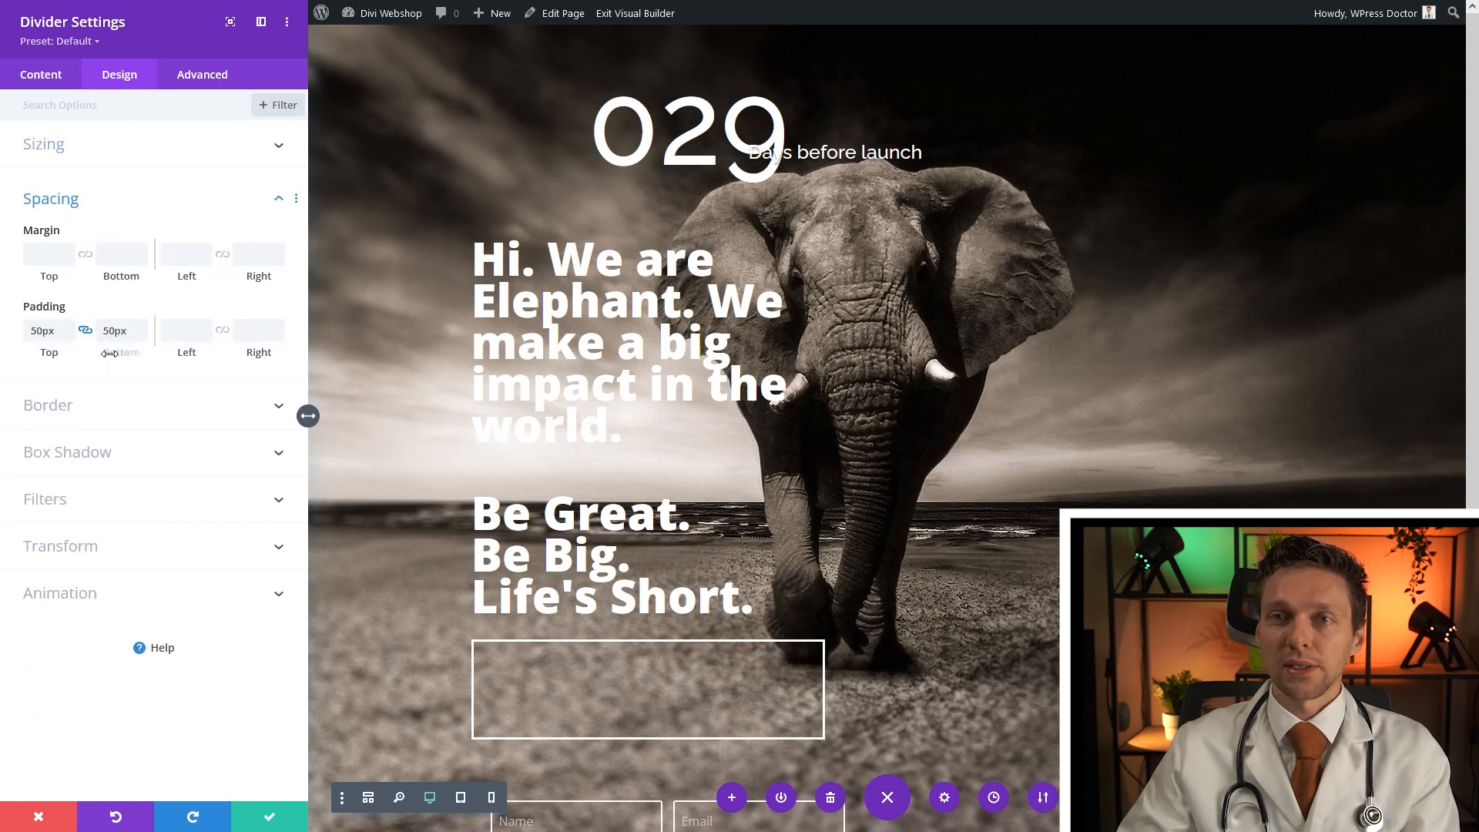
{"action": "left_click_drag", "start_coordinate": [110, 331], "coordinate": [102, 340]}
{"action": "type", "text": "6"}
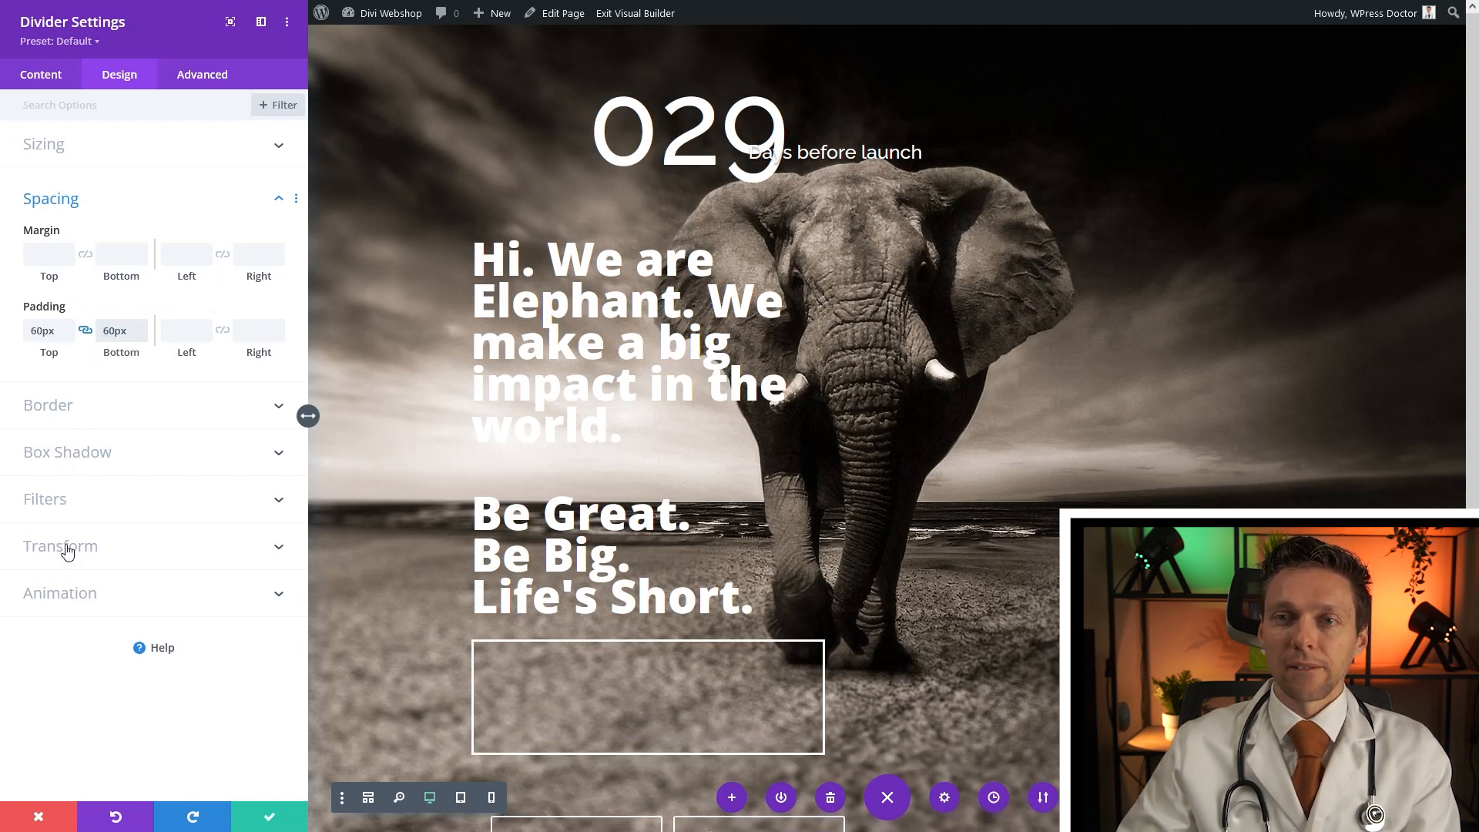
Make the divider absolutely positioned, anchored bottom-left
{"action": "left_click", "coordinate": [203, 75]}
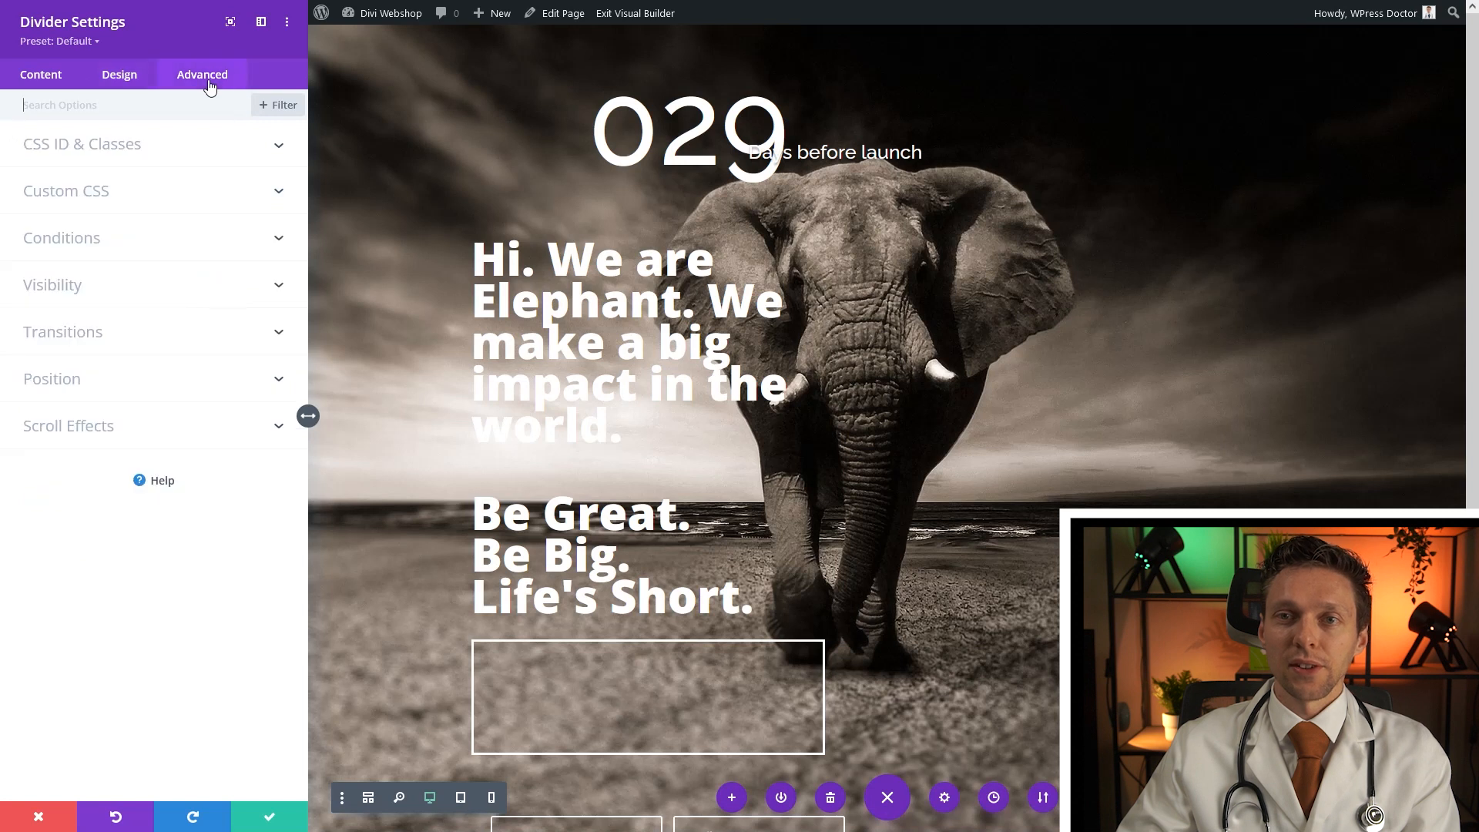
{"action": "left_click", "coordinate": [107, 381]}
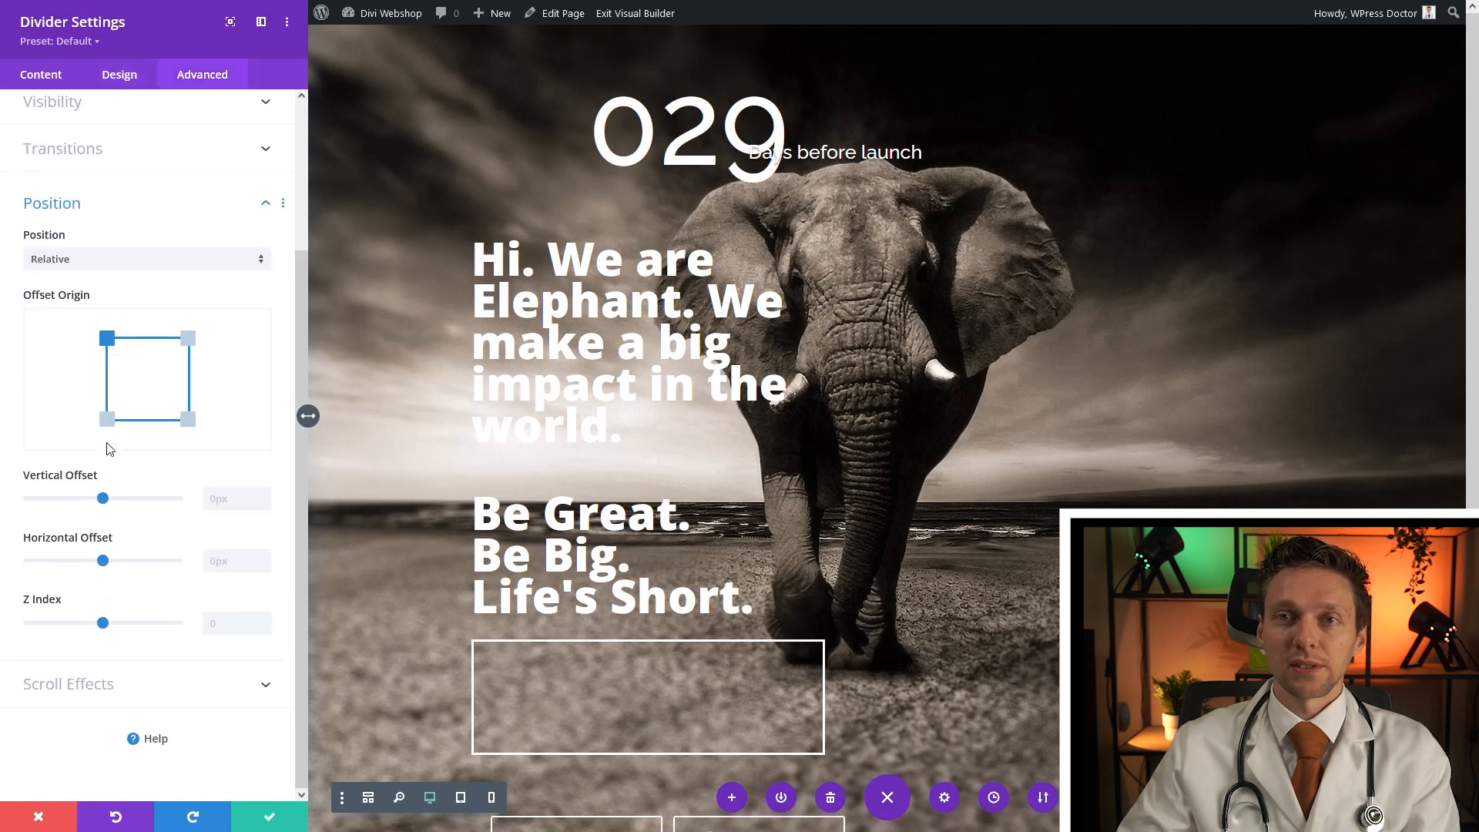
{"action": "left_click", "coordinate": [85, 262]}
{"action": "left_click", "coordinate": [77, 328]}
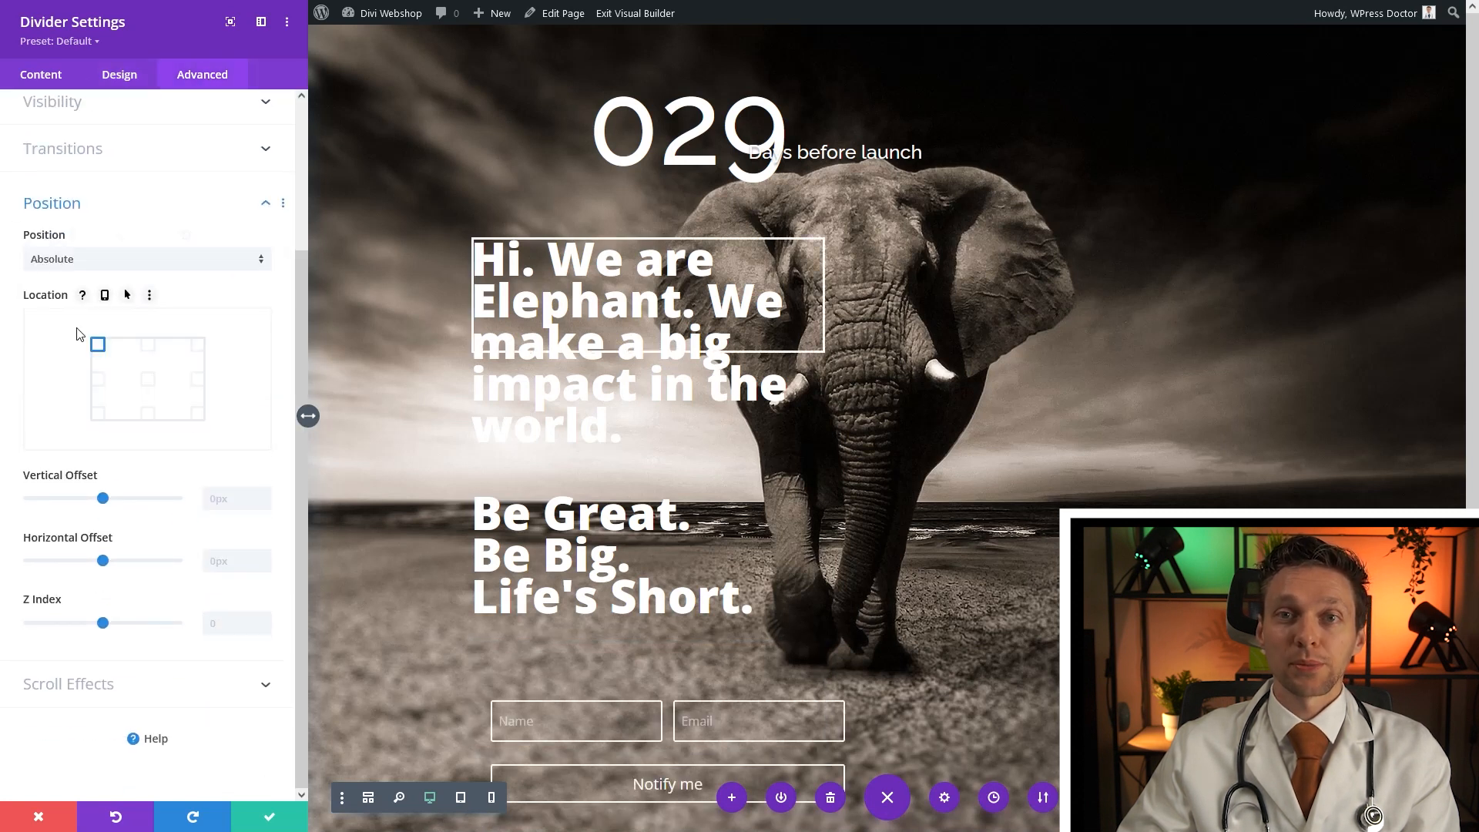
{"action": "left_click", "coordinate": [97, 413]}
{"action": "scroll", "coordinate": [46, 383], "scroll_direction": "up", "scroll_amount": 2}
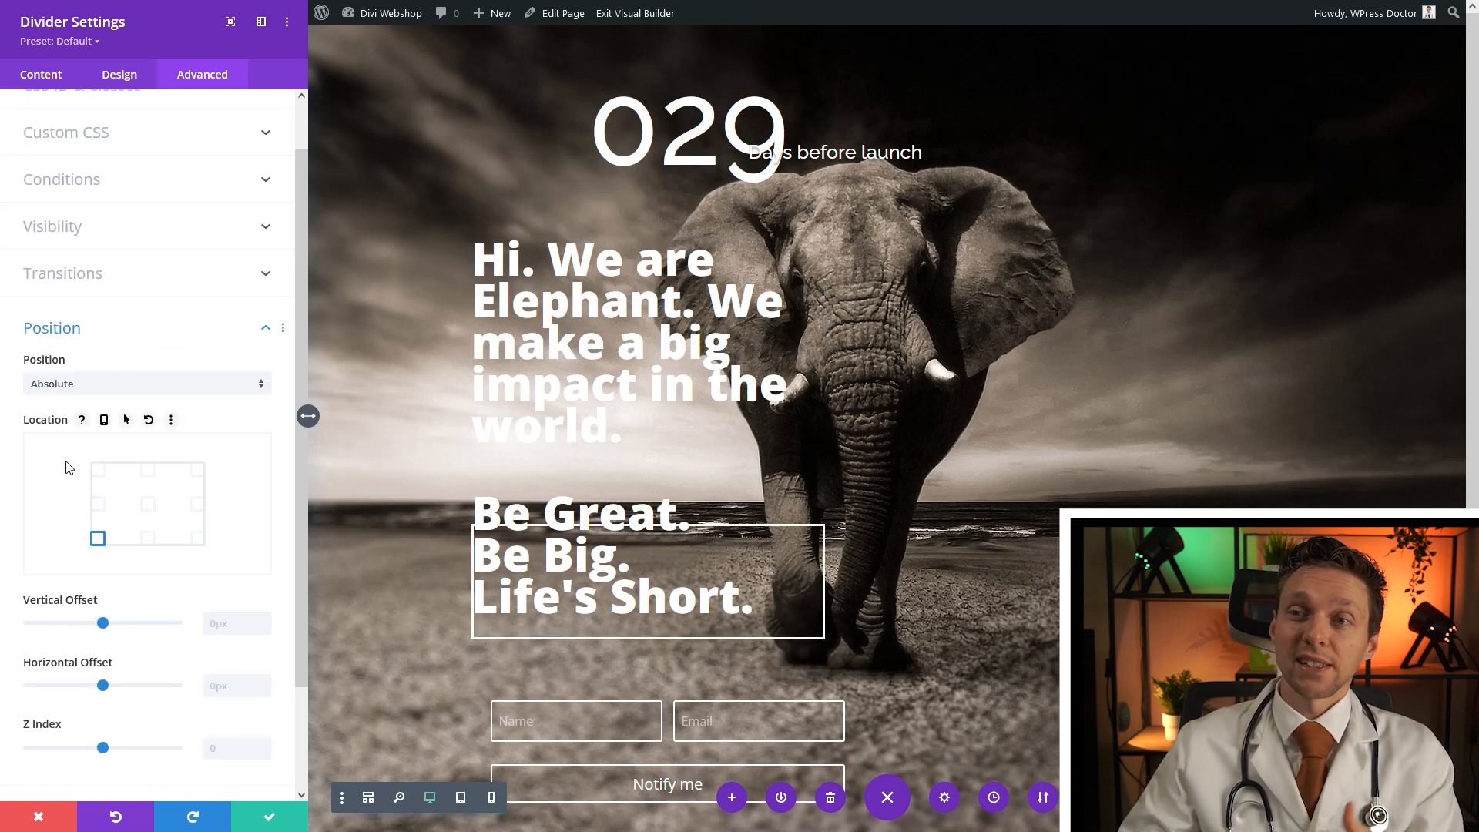
Set vertical offset 28px and horizontal offset -98px to frame the slogan's last lines
{"action": "left_click_drag", "start_coordinate": [102, 622], "coordinate": [113, 634]}
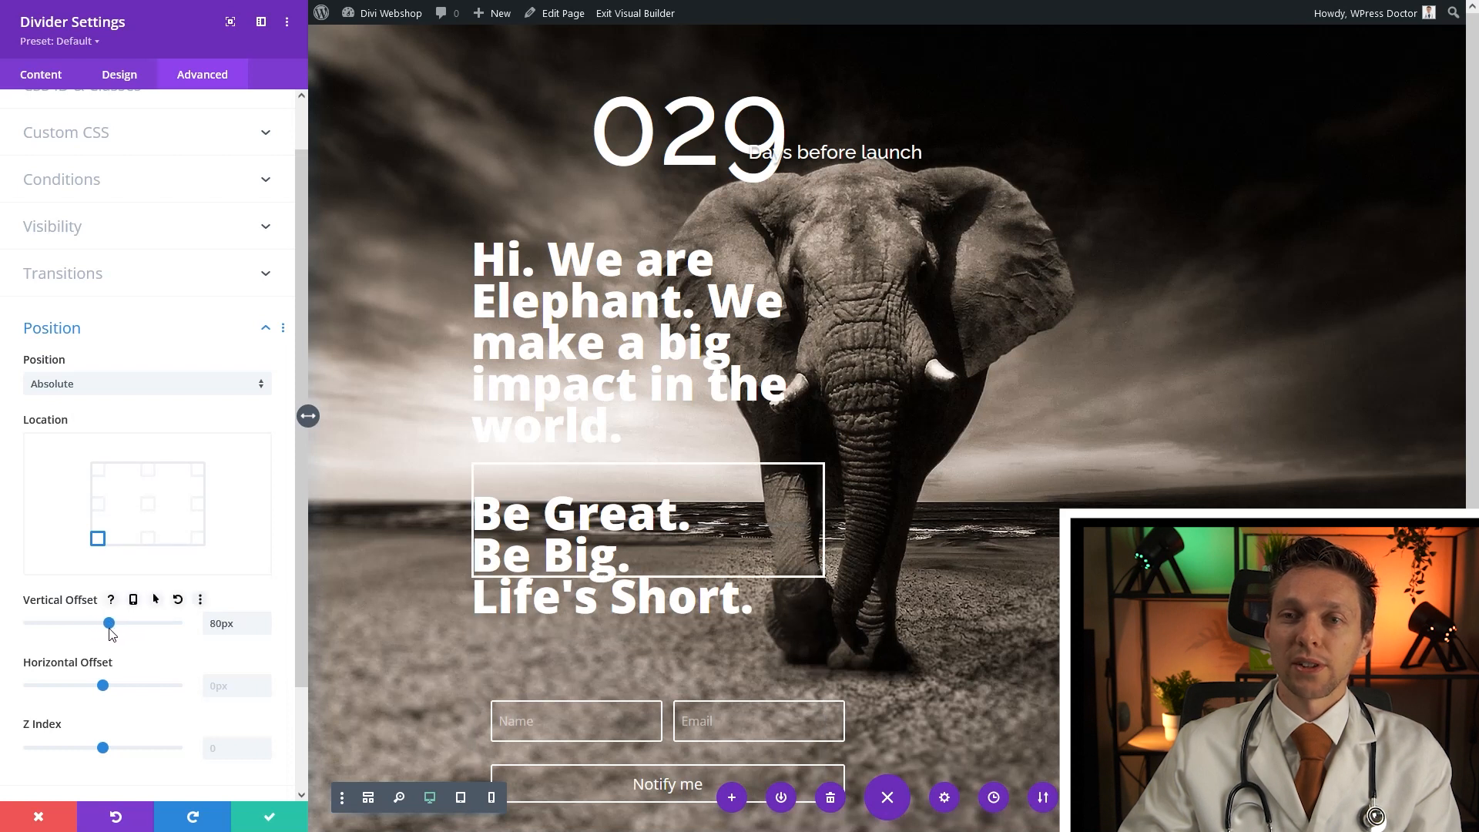
{"action": "left_click_drag", "start_coordinate": [104, 689], "coordinate": [97, 687]}
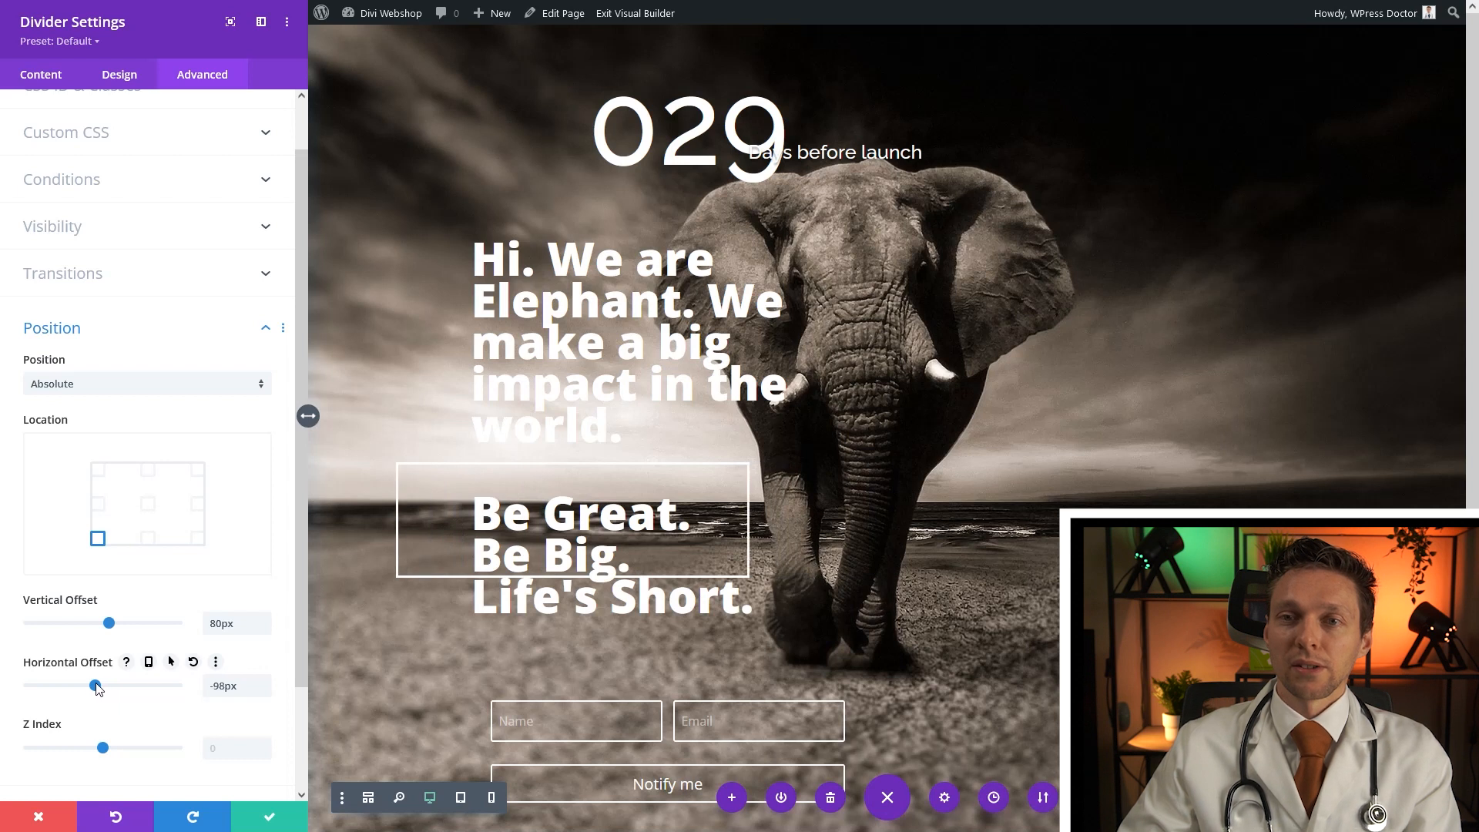
{"action": "left_click_drag", "start_coordinate": [112, 624], "coordinate": [108, 631]}
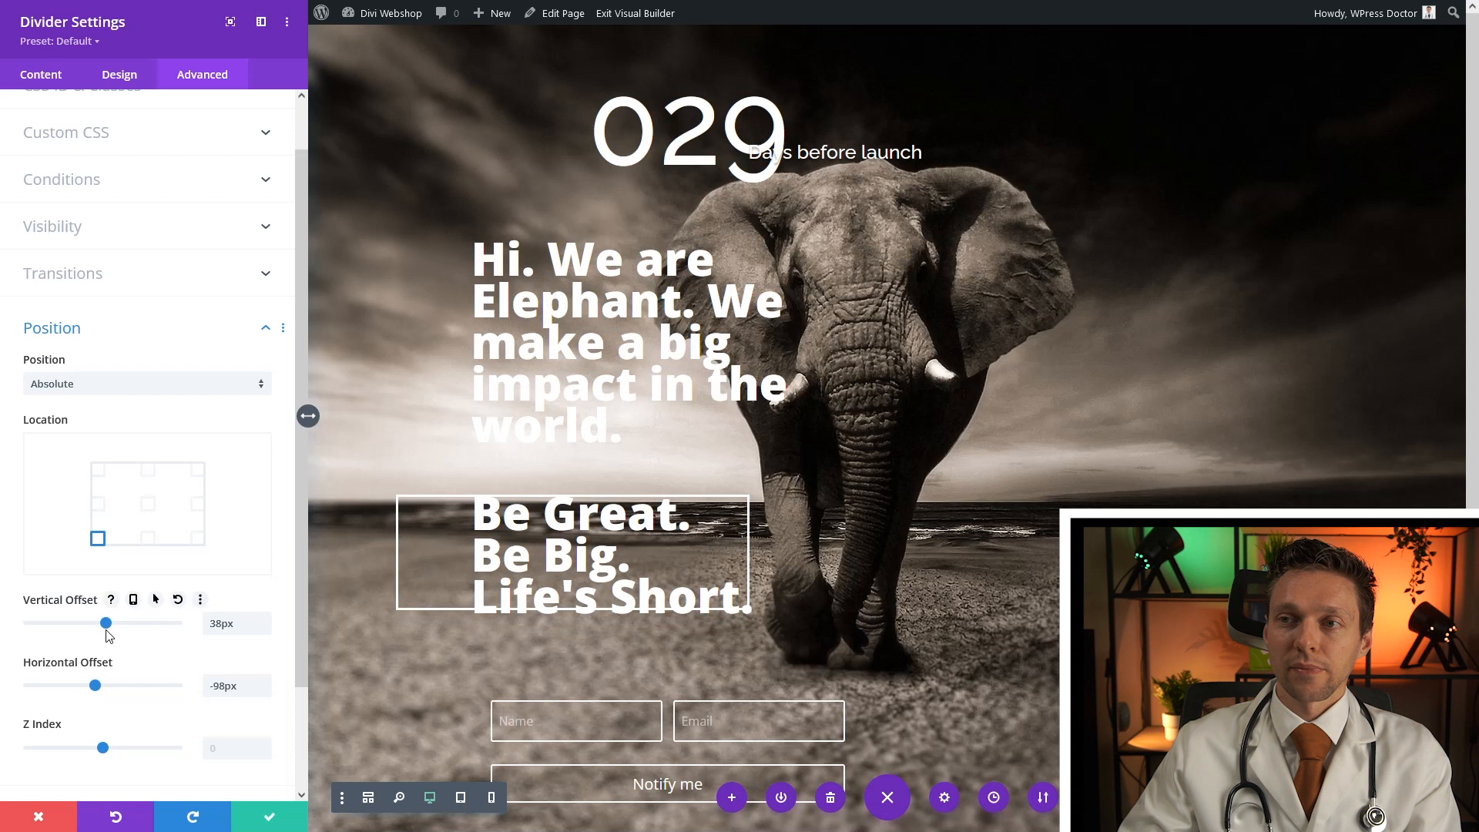
{"action": "left_click_drag", "start_coordinate": [109, 636], "coordinate": [108, 636]}
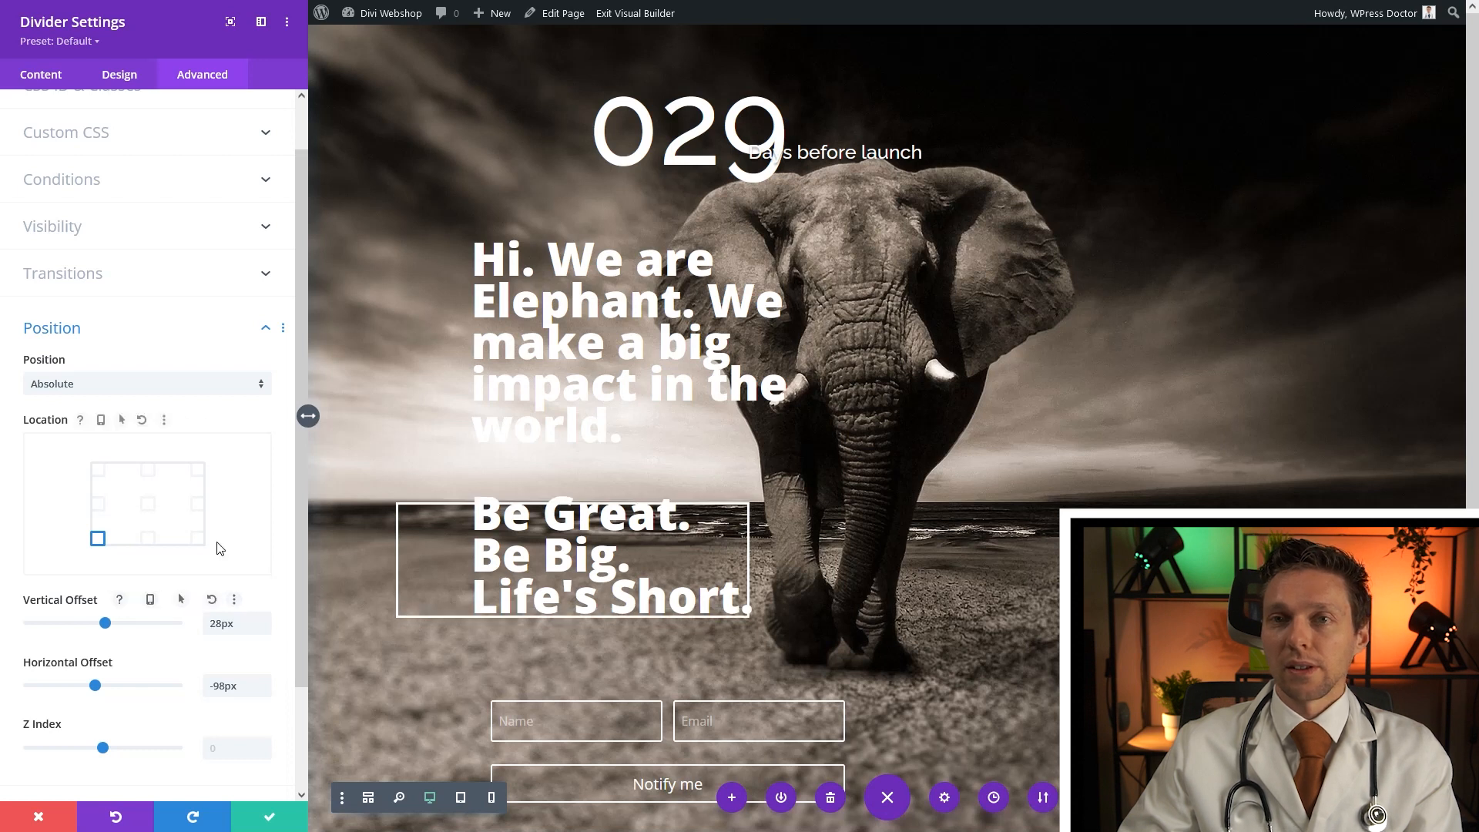
Increase the divider box's padding to 80px
{"action": "left_click", "coordinate": [110, 74]}
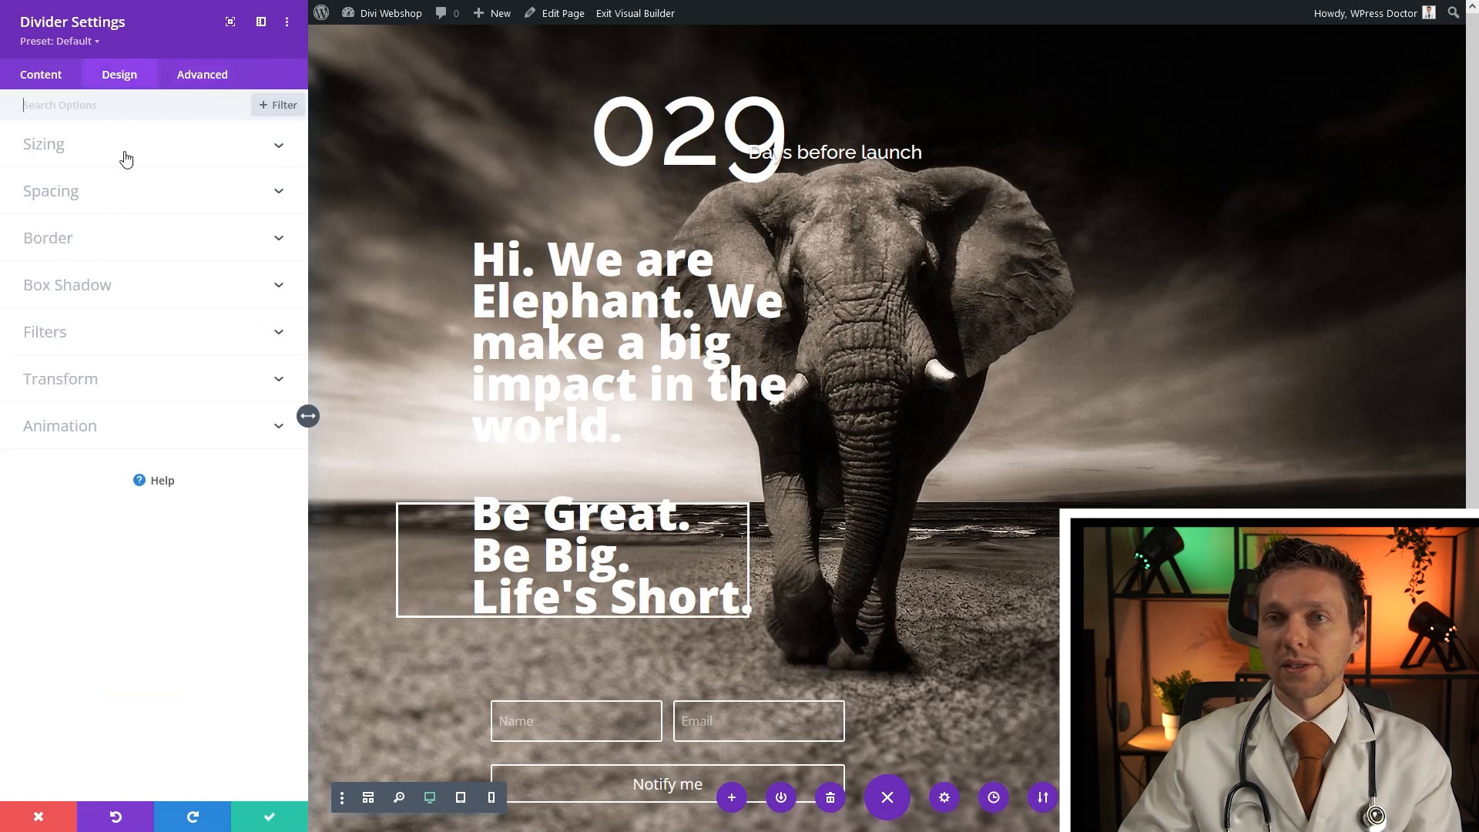
{"action": "left_click", "coordinate": [74, 199]}
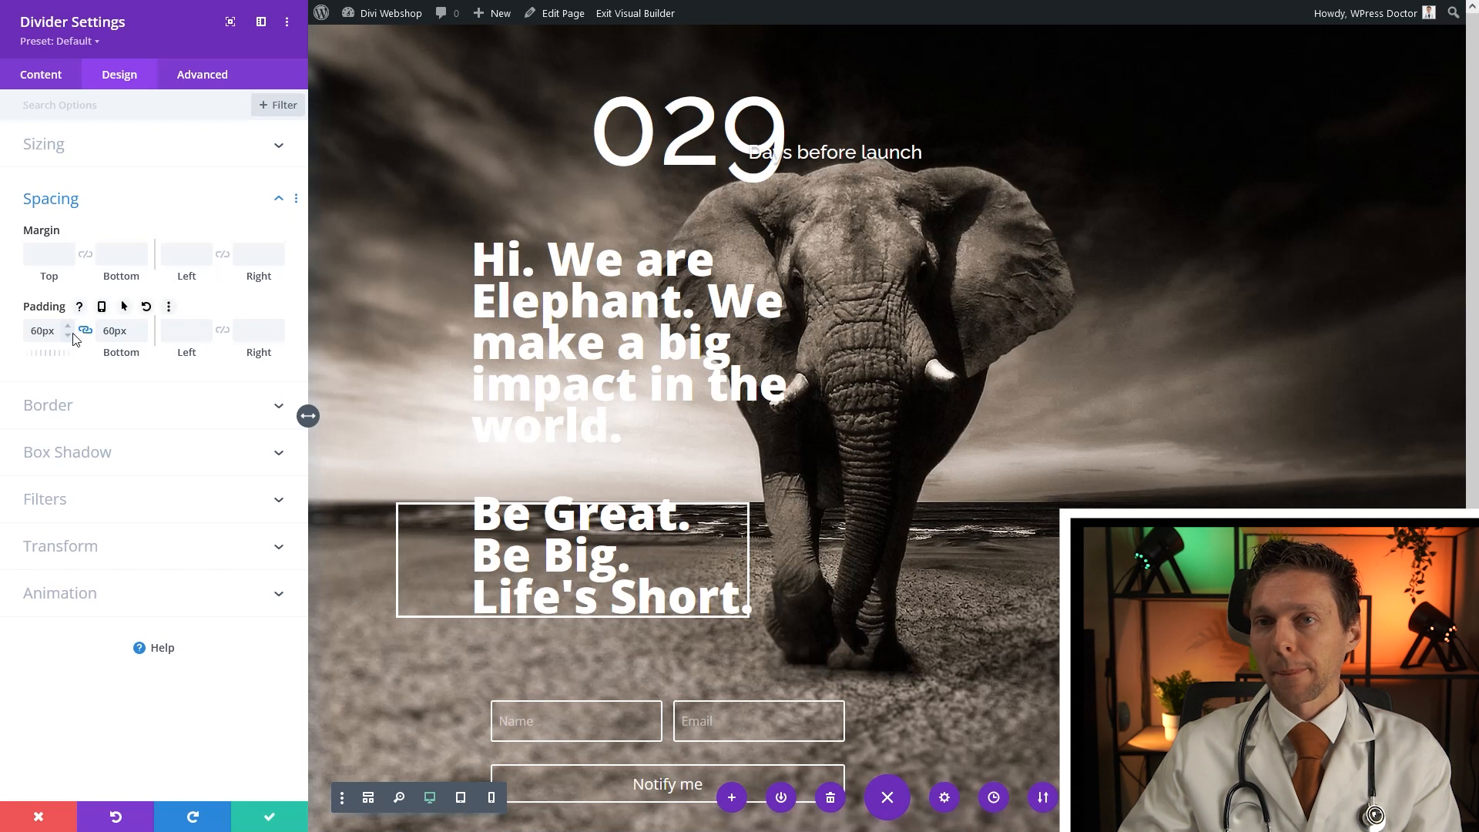
{"action": "left_click", "coordinate": [42, 332]}
{"action": "key", "text": "BackSpace"}
{"action": "type", "text": "8"}
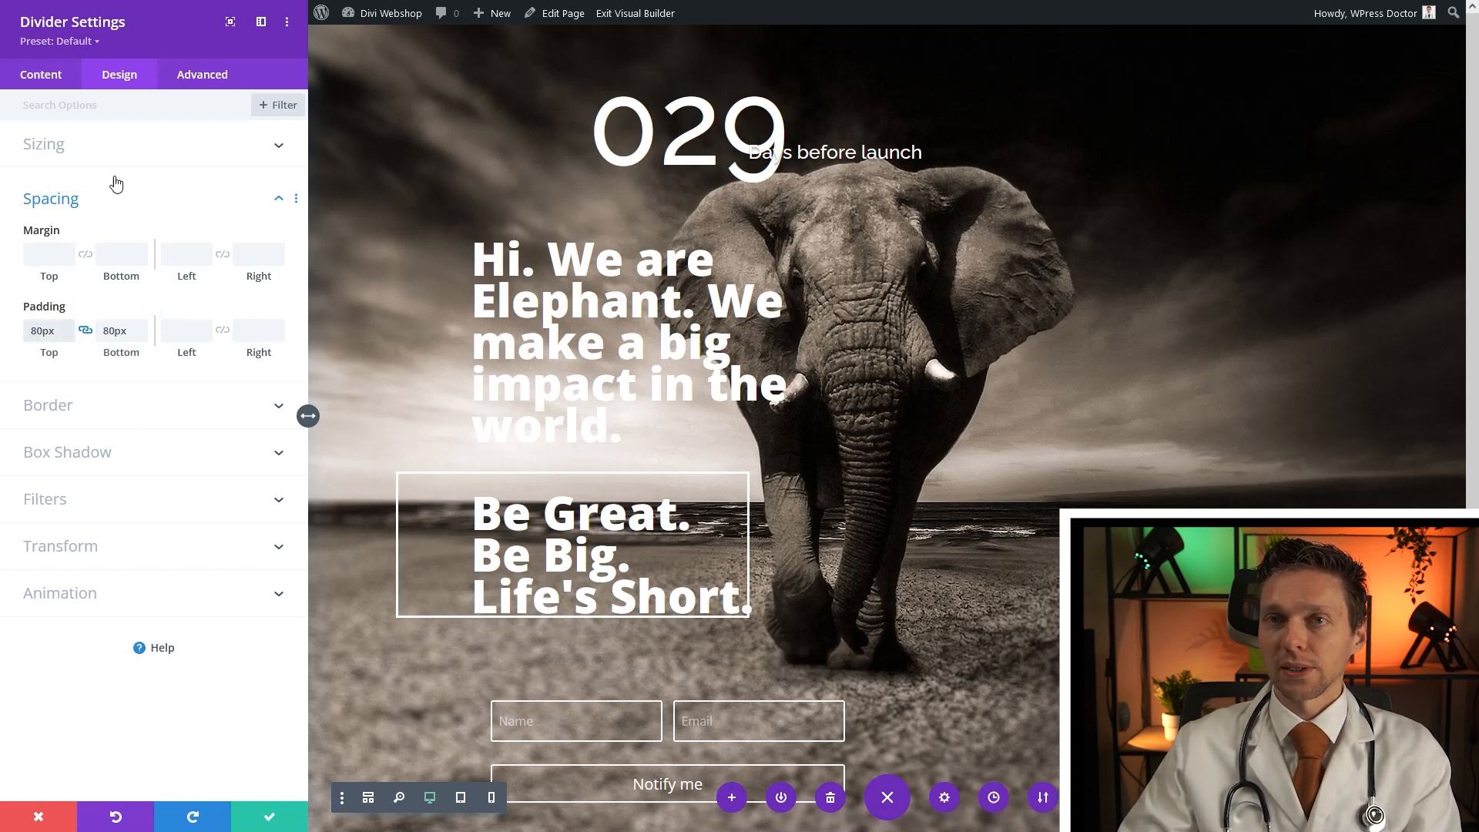
Narrow the box to 36% width, then realign the slogan text inside the outline
{"action": "left_click", "coordinate": [68, 164]}
{"action": "left_click_drag", "start_coordinate": [91, 201], "coordinate": [74, 202]}
{"action": "left_click", "coordinate": [269, 816]}
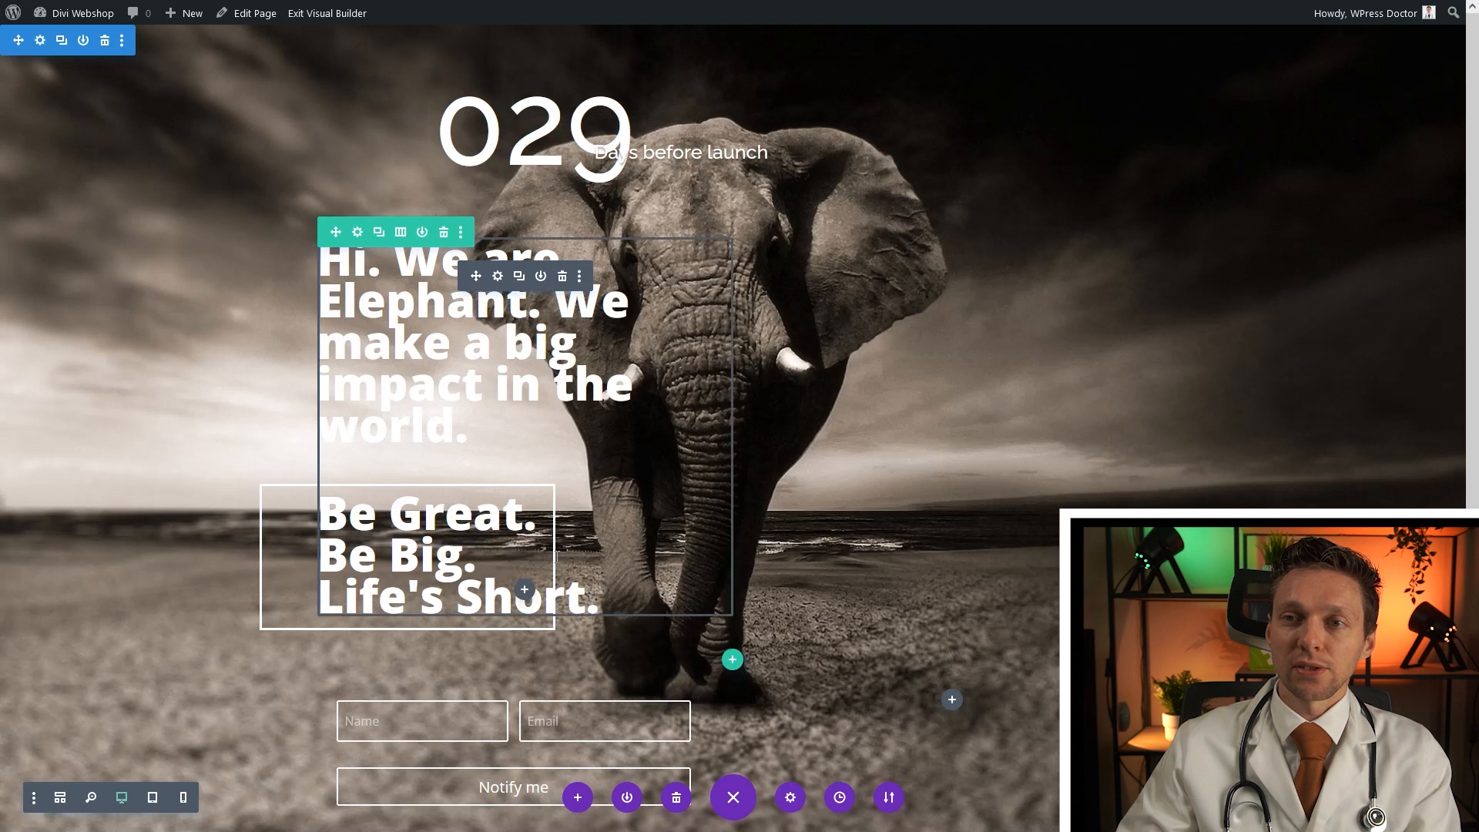
{"action": "left_click_drag", "start_coordinate": [555, 485], "coordinate": [600, 487]}
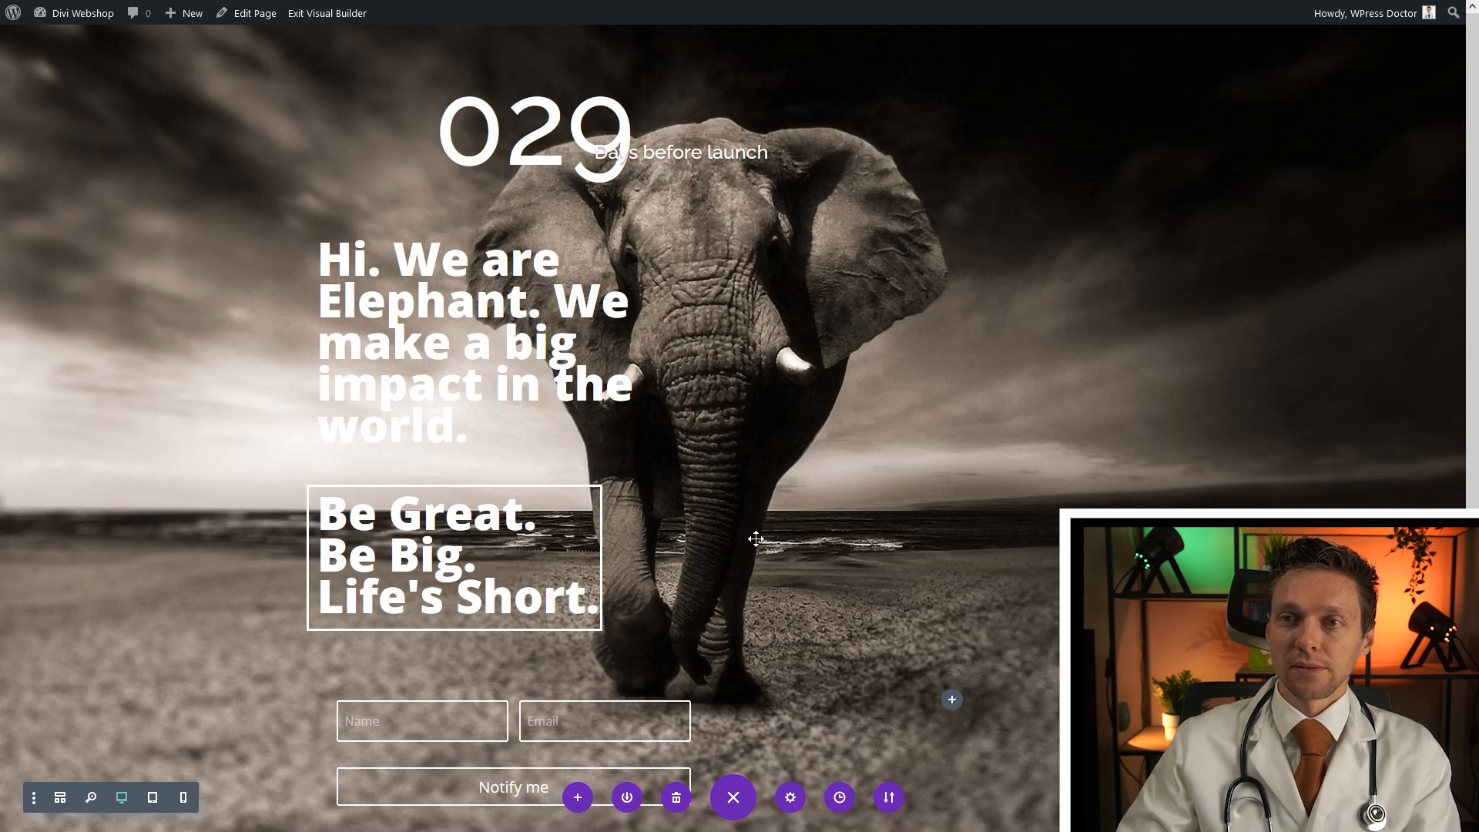
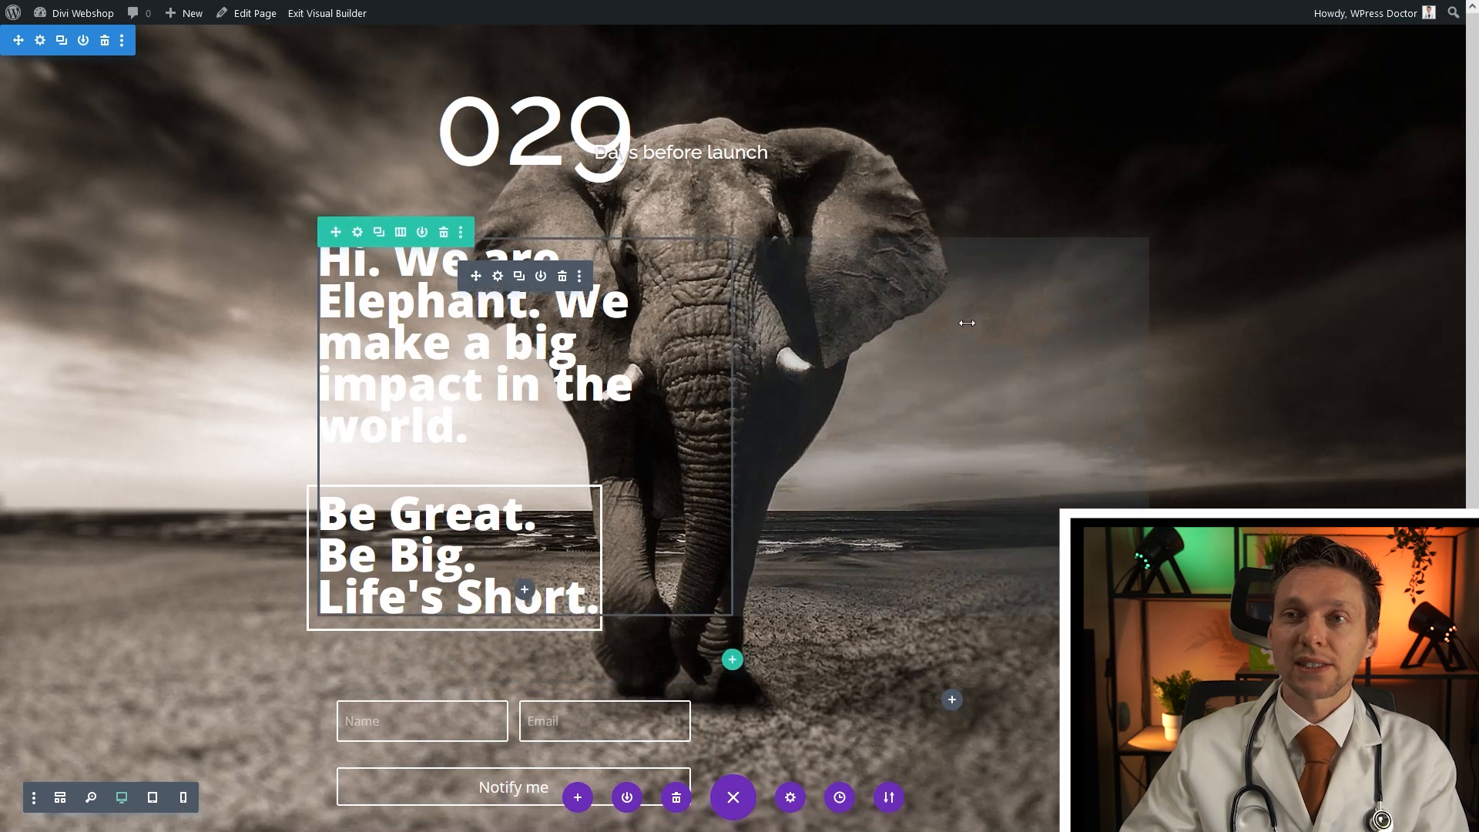
Split the headline row into two equal columns and reset the headline text's width to its default
{"action": "left_click", "coordinate": [399, 235]}
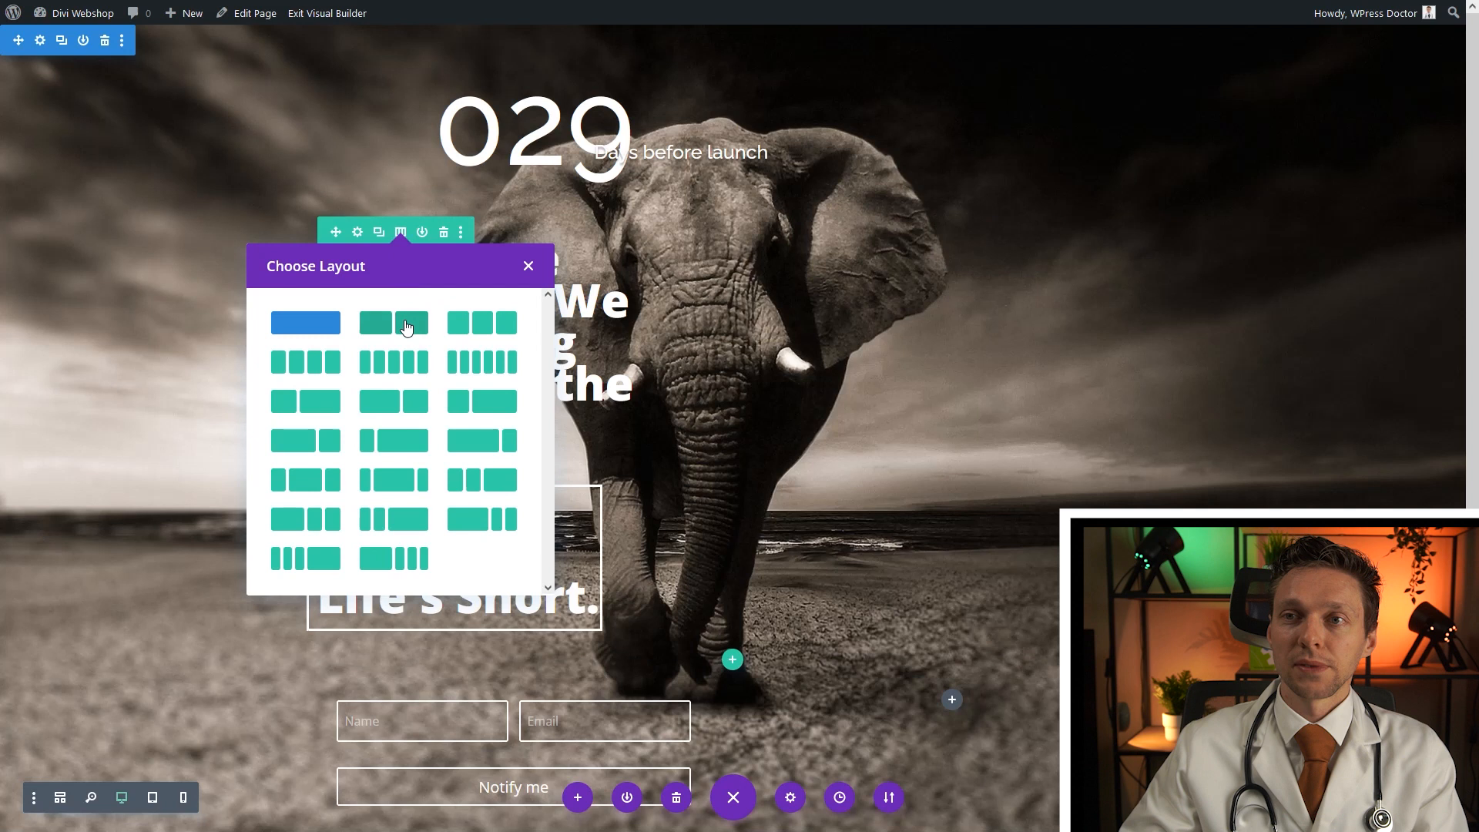
{"action": "left_click", "coordinate": [407, 325]}
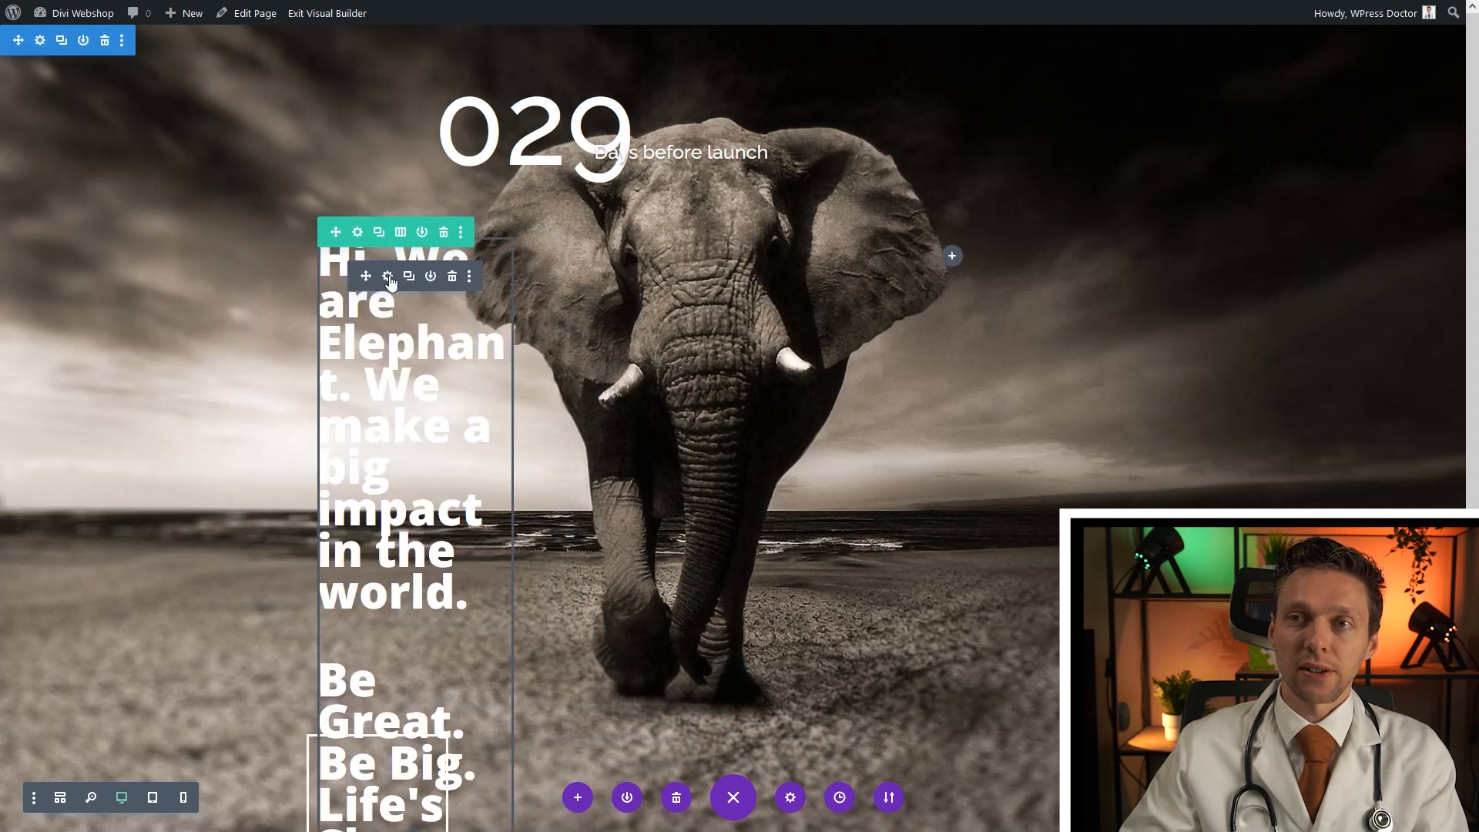
{"action": "left_click", "coordinate": [387, 277]}
{"action": "left_click", "coordinate": [122, 80]}
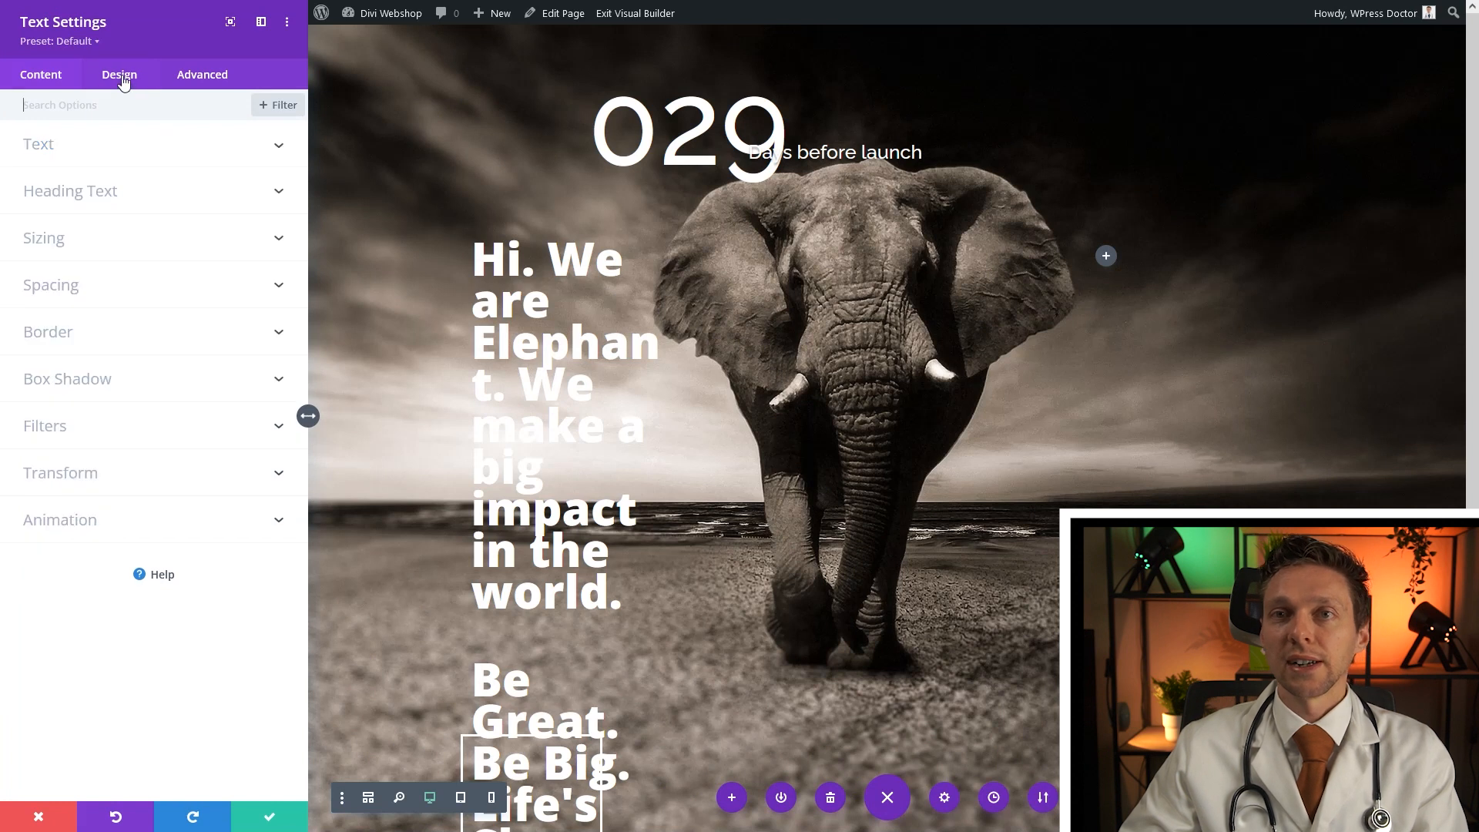
{"action": "left_click", "coordinate": [92, 240]}
{"action": "left_click_drag", "start_coordinate": [109, 168], "coordinate": [98, 169]}
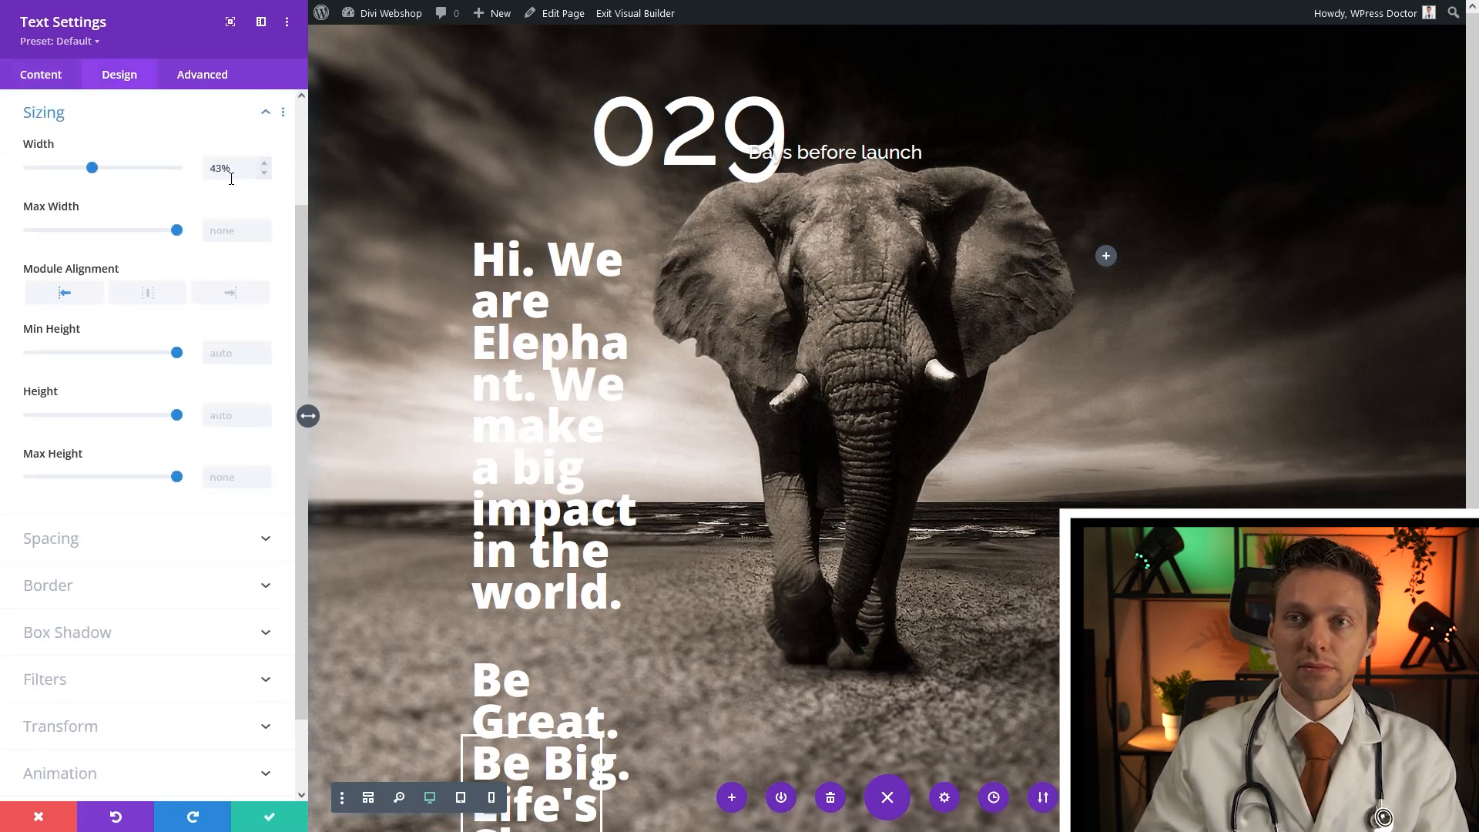
{"action": "double_click", "coordinate": [215, 171]}
{"action": "key", "text": "BackSpace"}
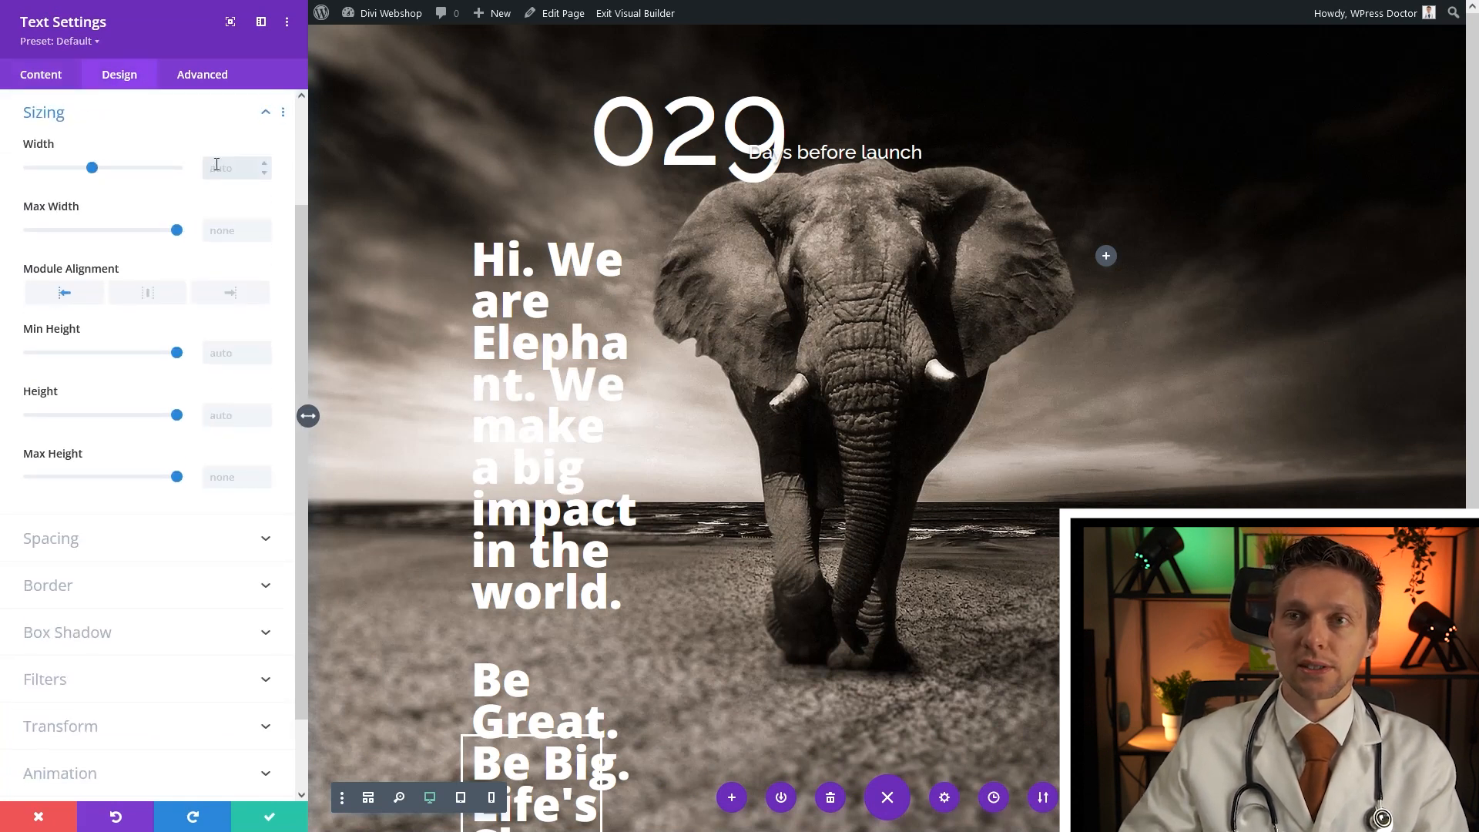
{"action": "type", "text": "40%"}
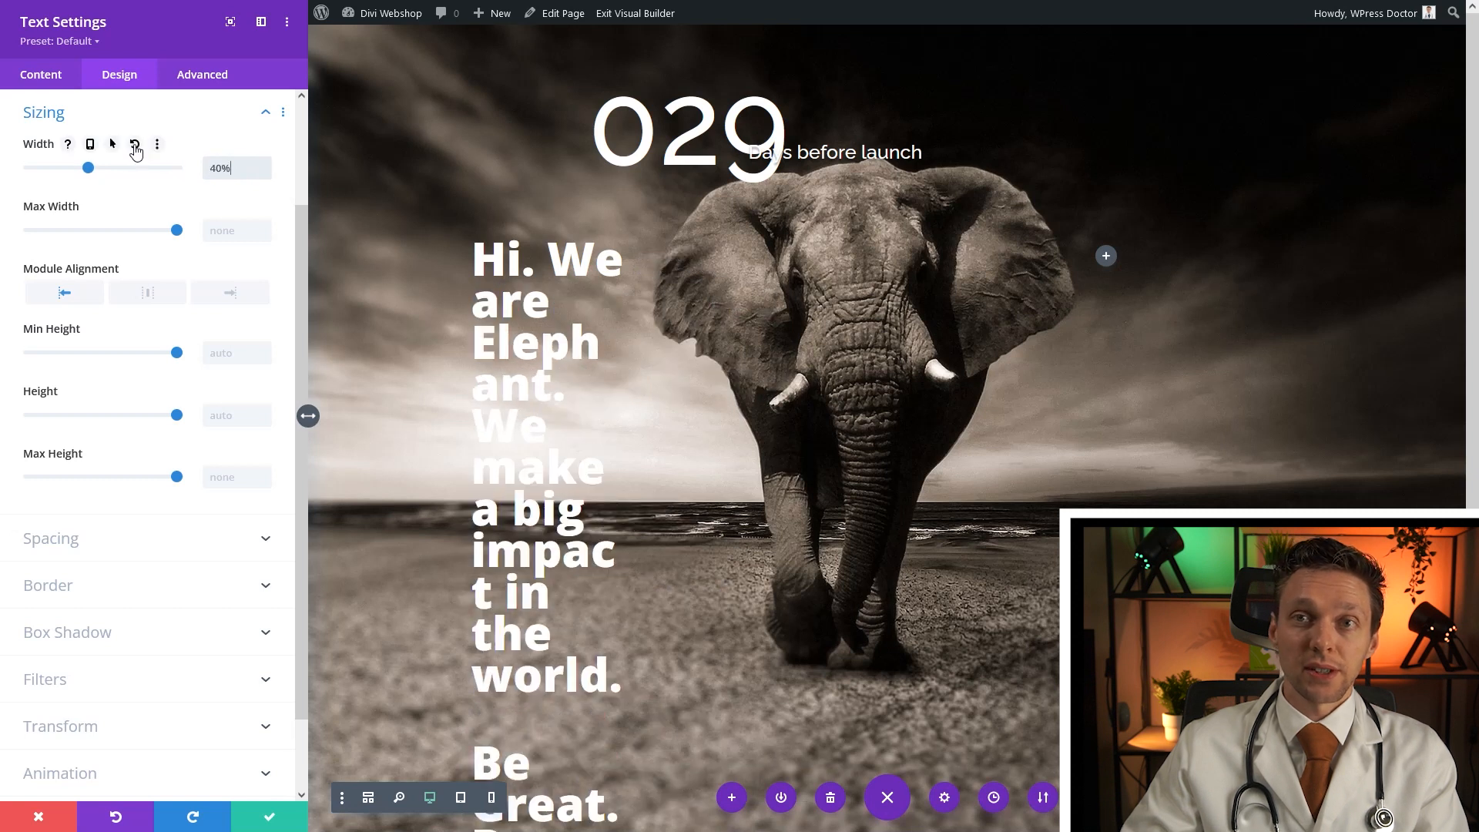
{"action": "left_click", "coordinate": [135, 147]}
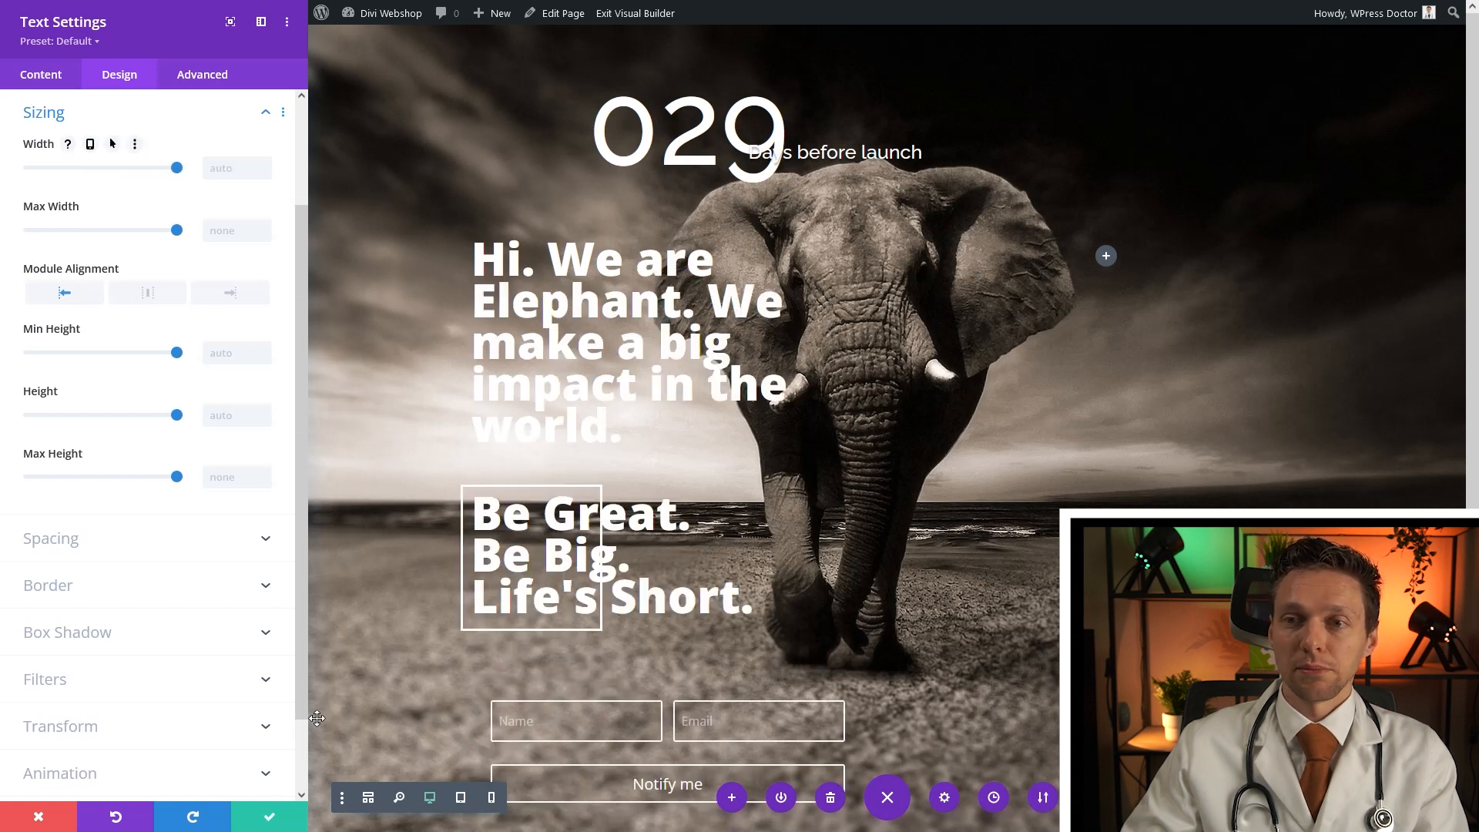
{"action": "left_click", "coordinate": [279, 820]}
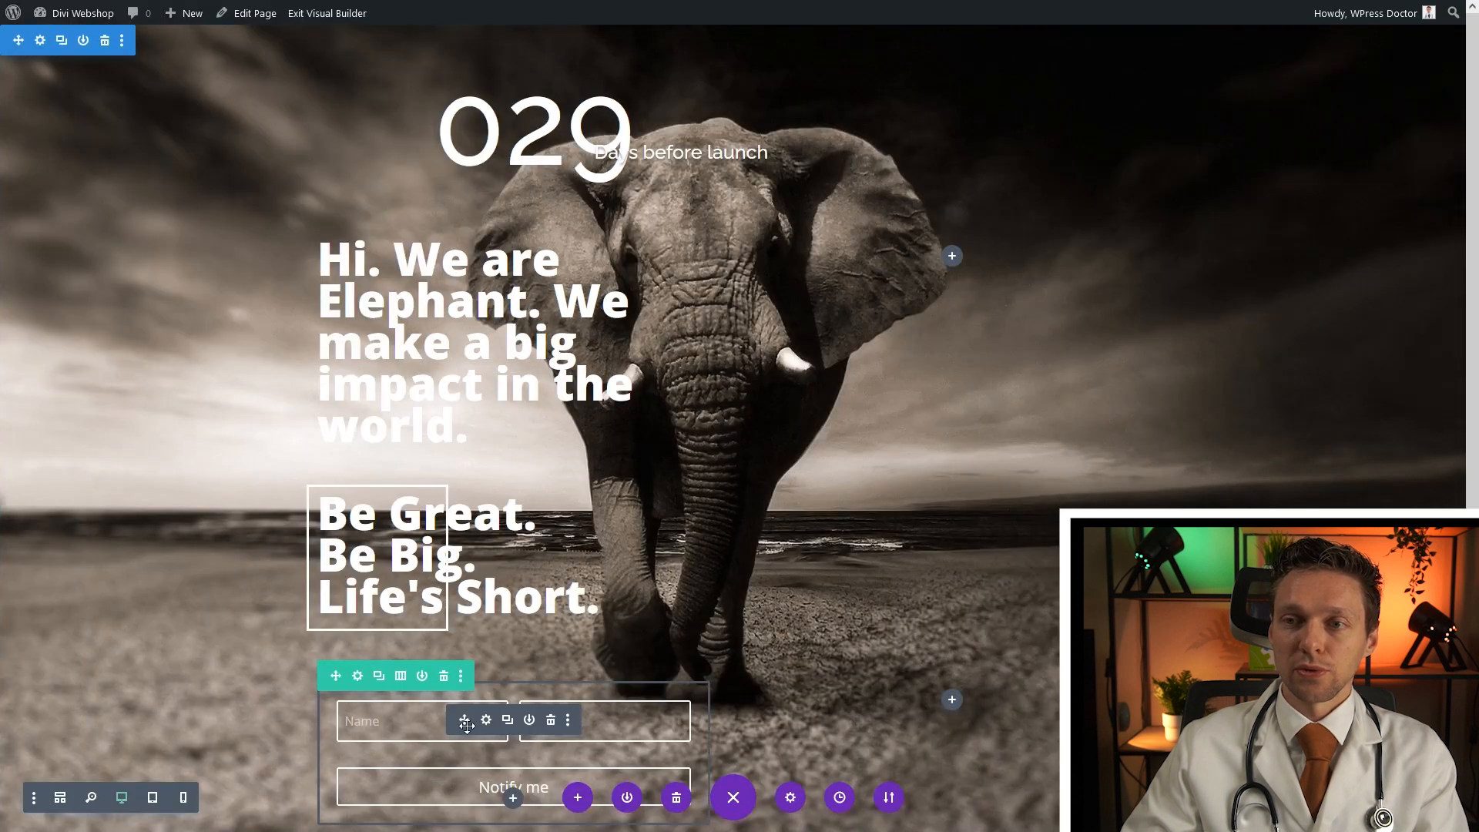
Move the signup form beside the headline, delete the empty row, and widen the Be Great divider to 77%
{"action": "left_click_drag", "start_coordinate": [457, 720], "coordinate": [959, 251]}
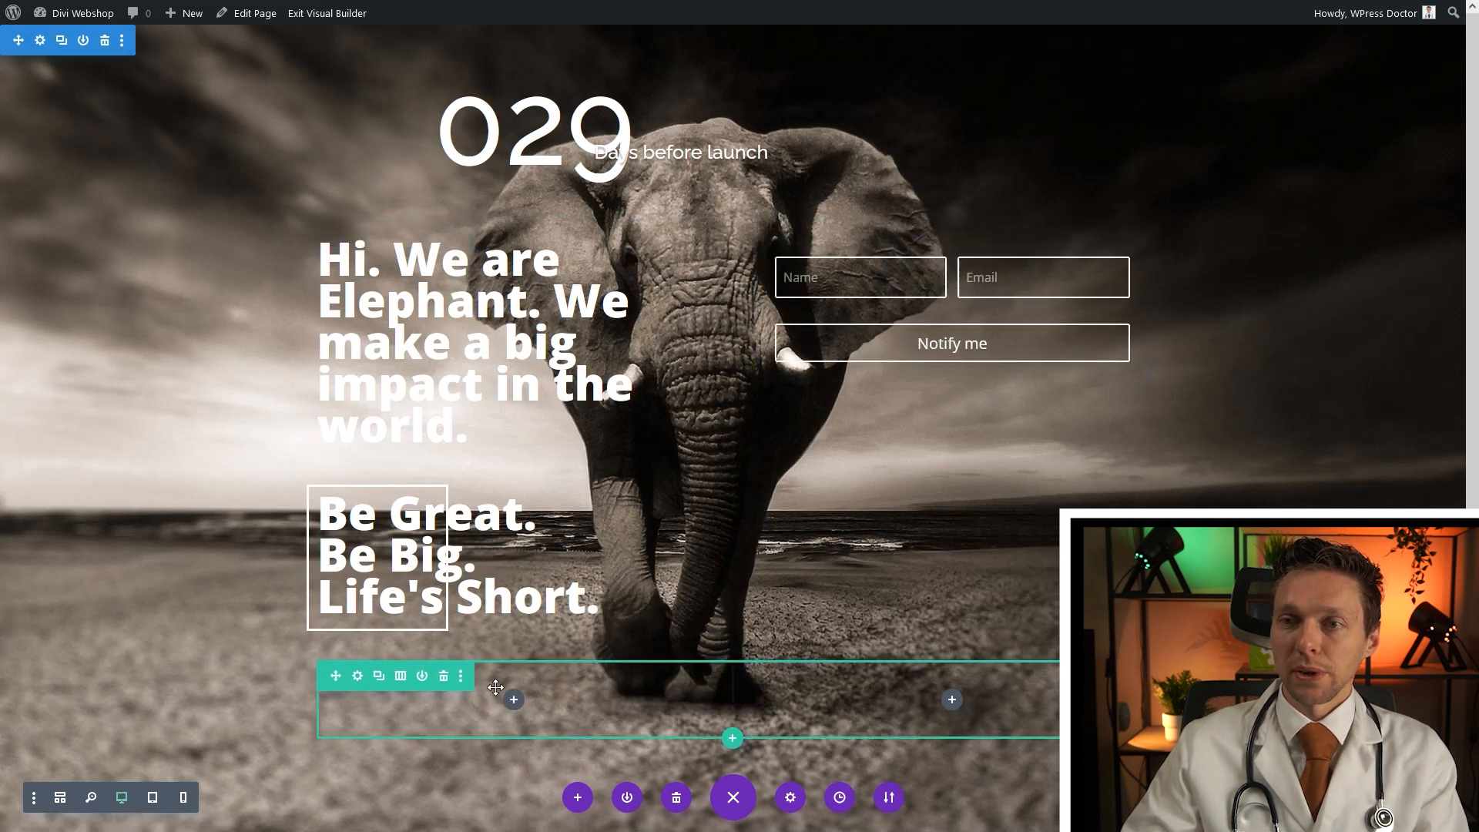
{"action": "left_click", "coordinate": [444, 678]}
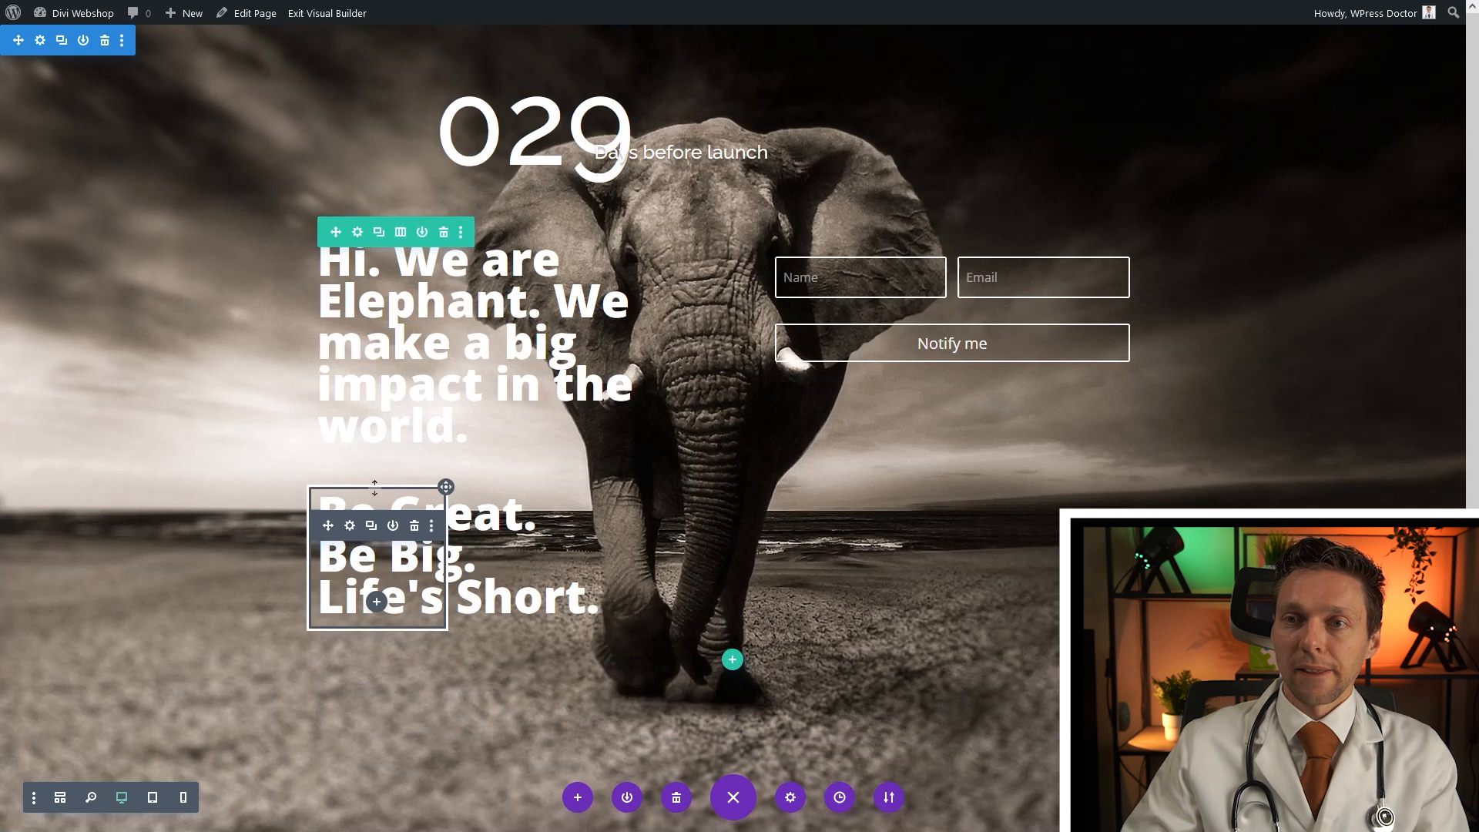
{"action": "left_click", "coordinate": [350, 527]}
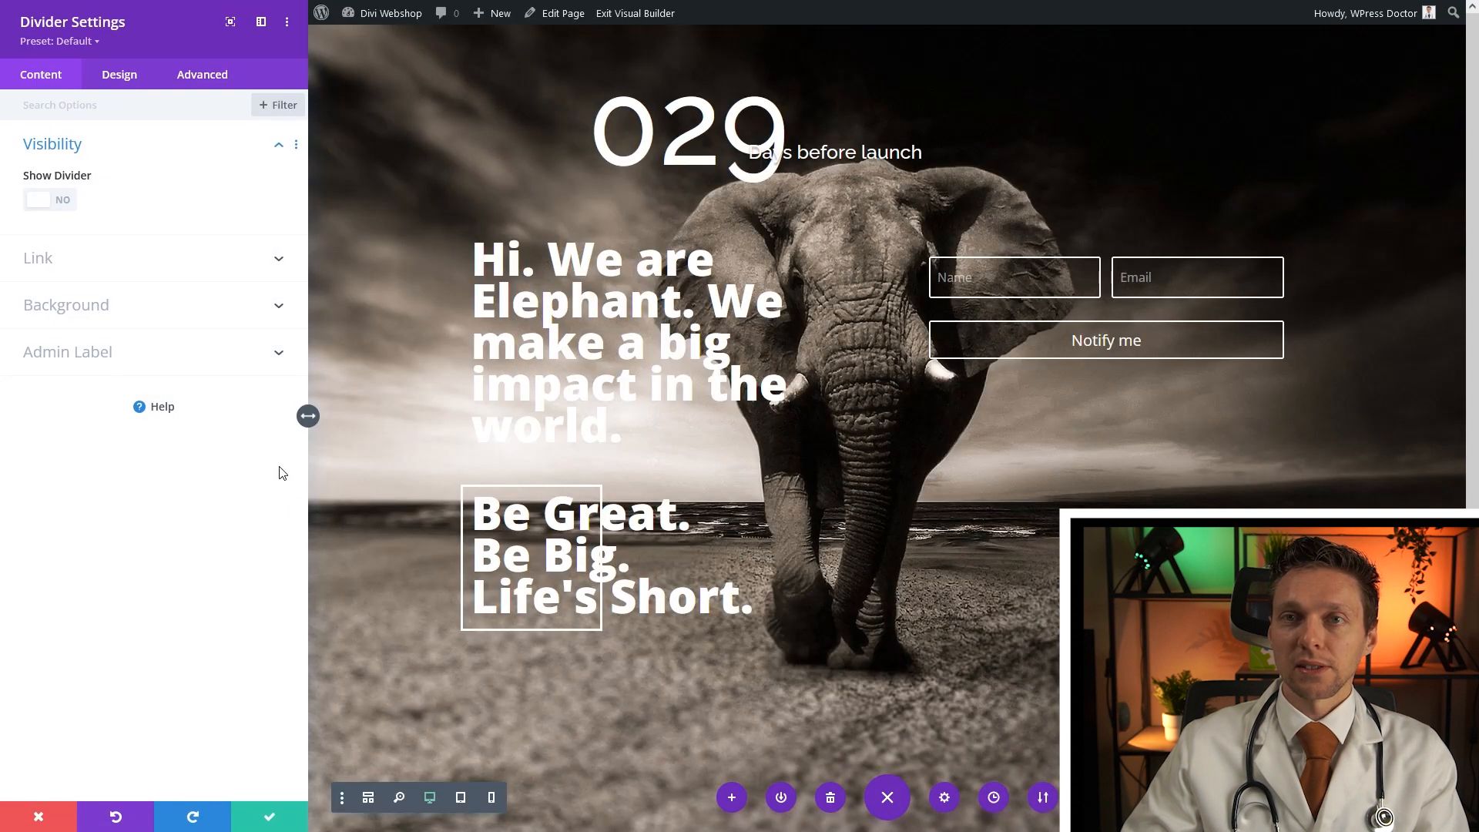
{"action": "left_click", "coordinate": [122, 77]}
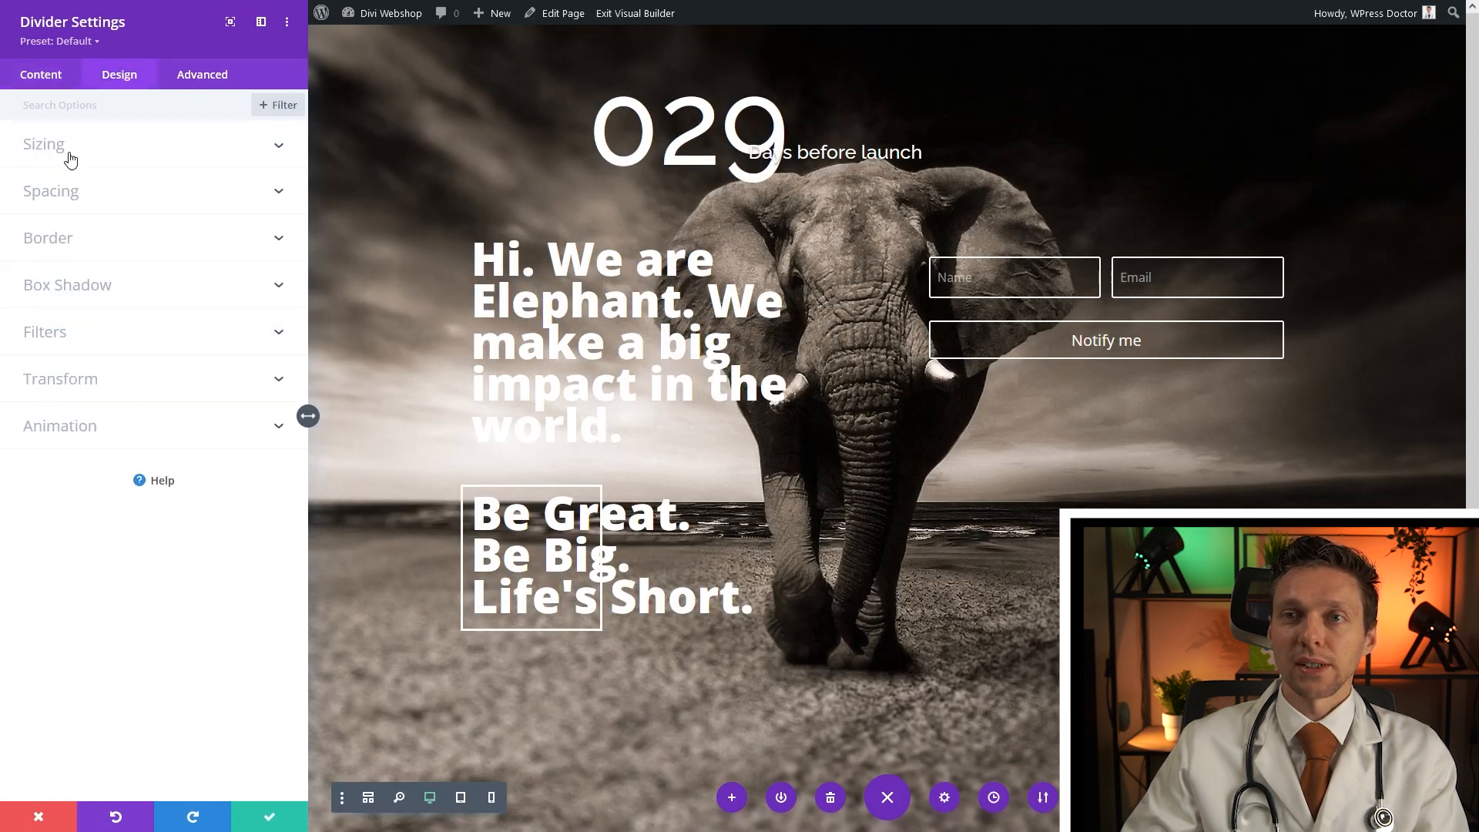
{"action": "left_click", "coordinate": [71, 160]}
{"action": "left_click_drag", "start_coordinate": [81, 200], "coordinate": [147, 206]}
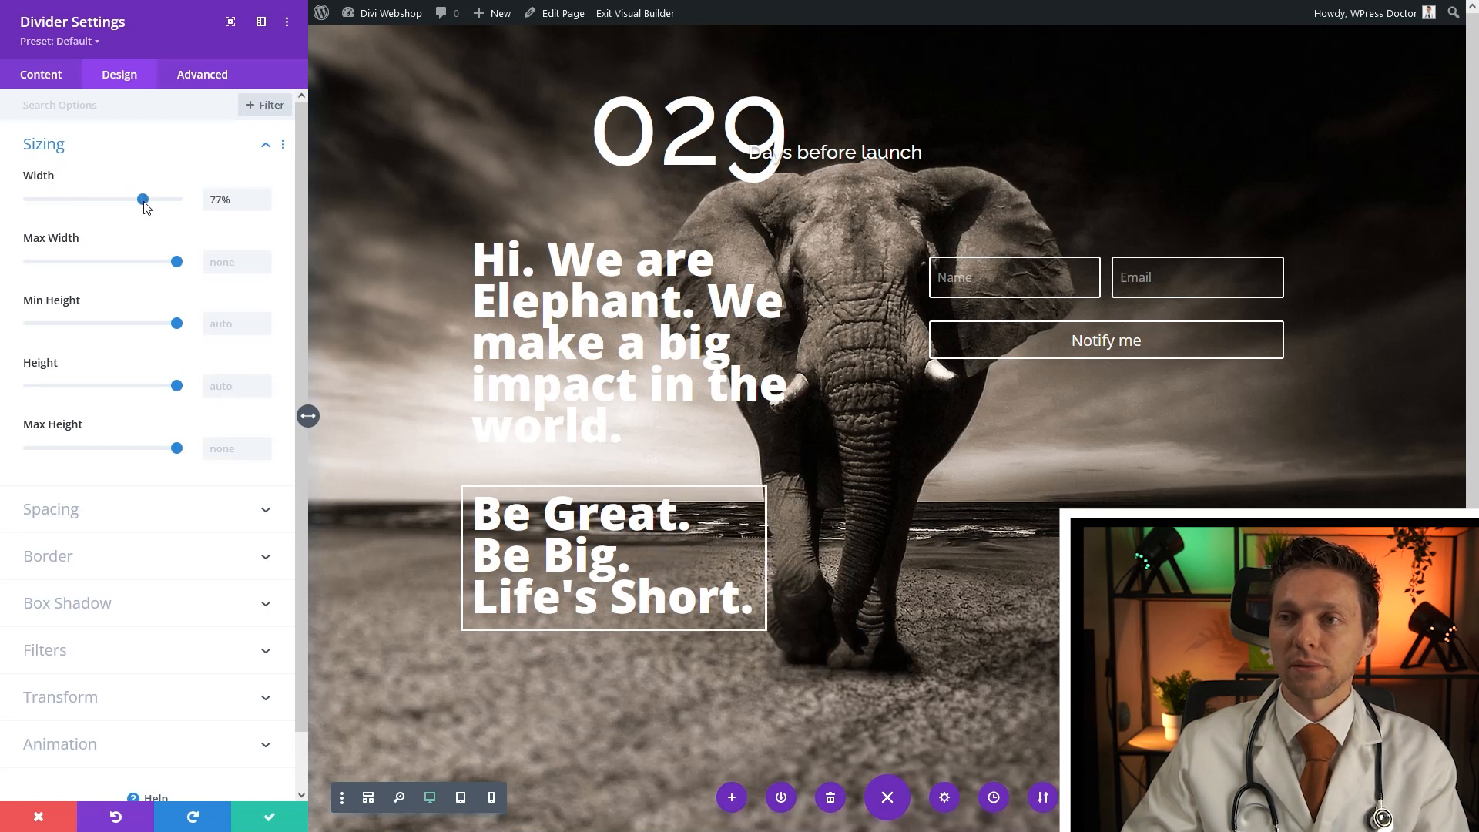
{"action": "left_click", "coordinate": [268, 819]}
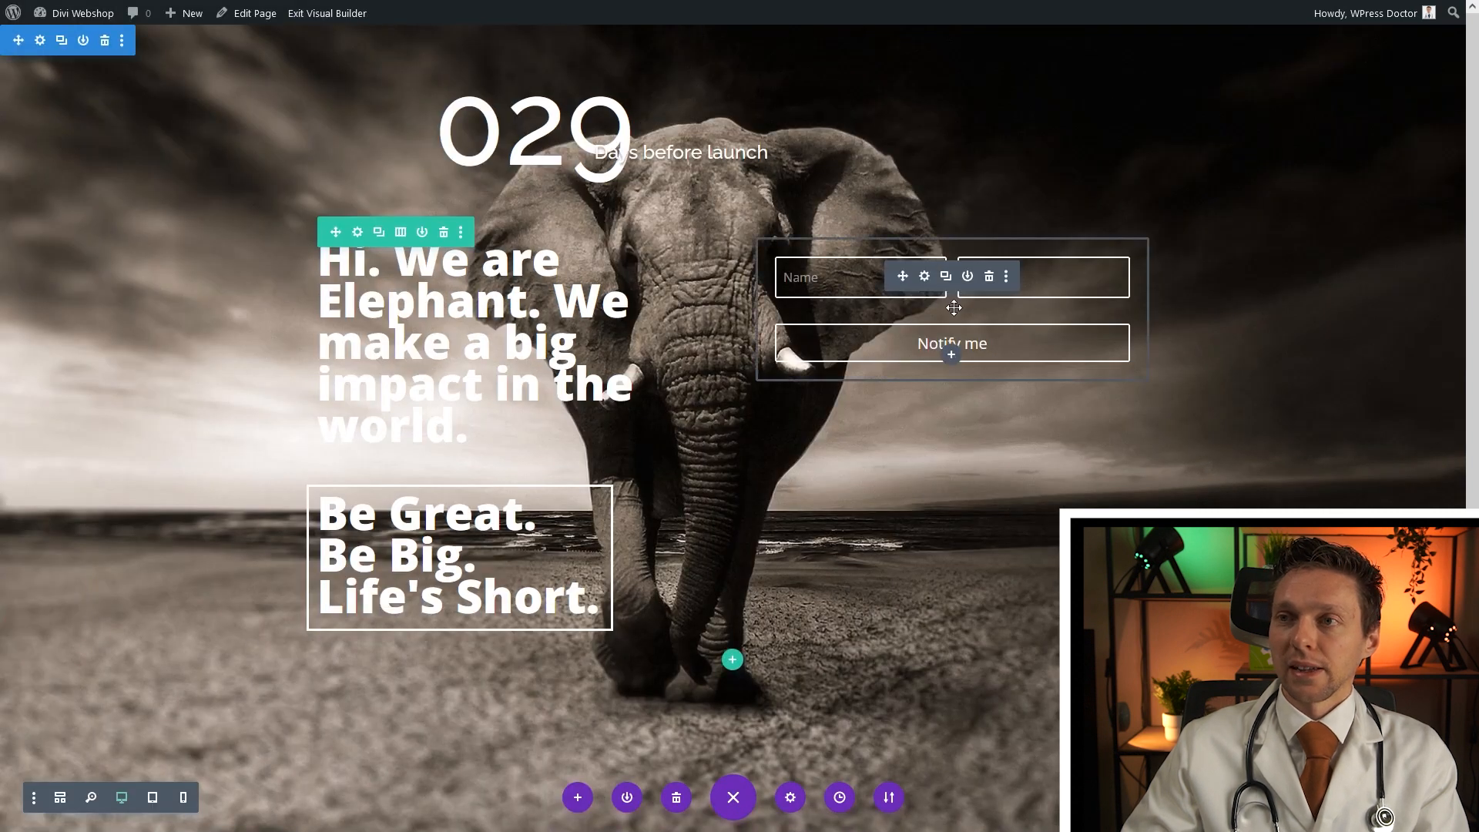
Set the signup form's left padding to 150px in its Design spacing options
{"action": "left_click", "coordinate": [924, 282]}
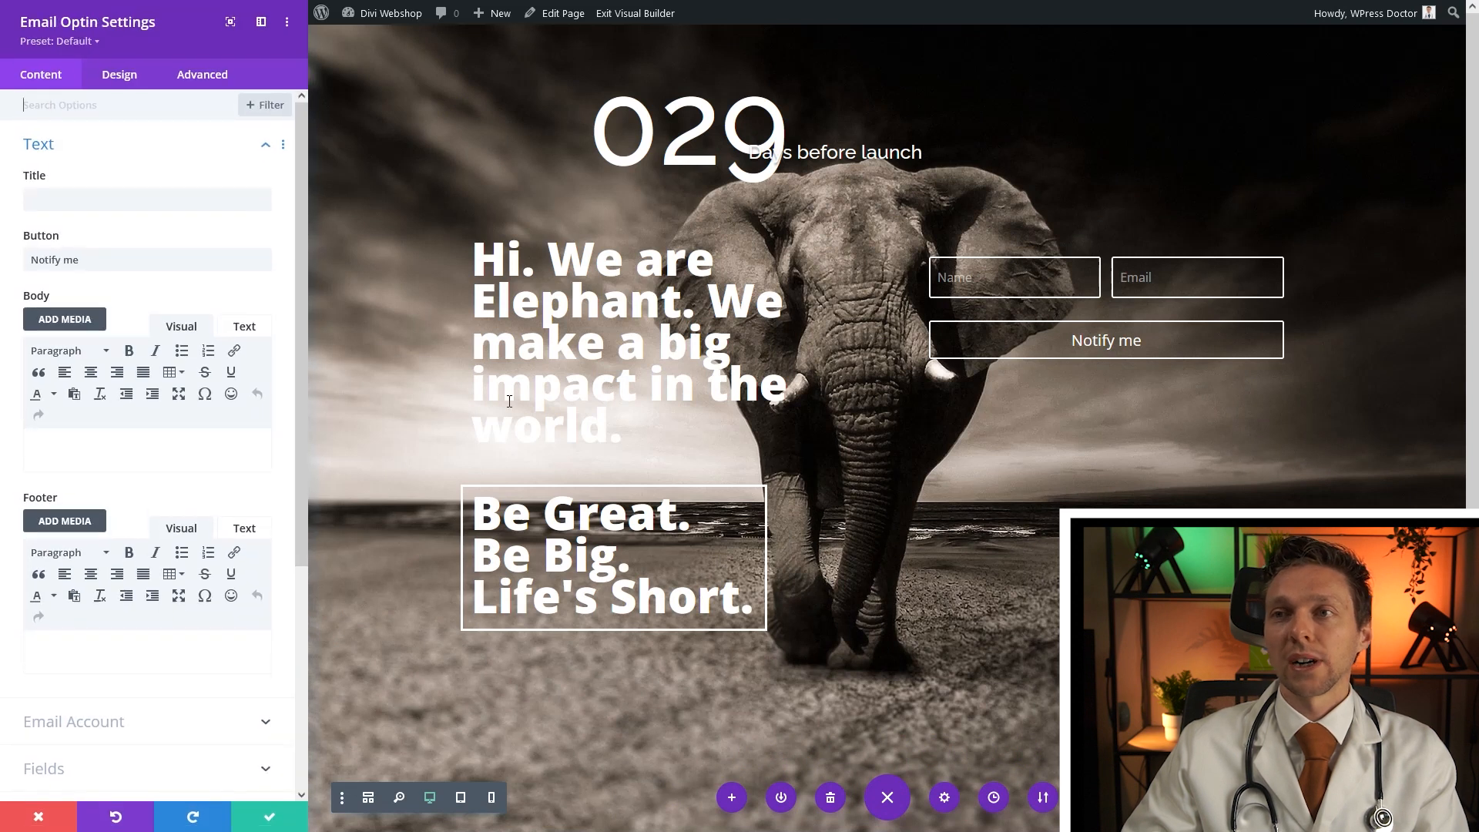
{"action": "left_click", "coordinate": [118, 77]}
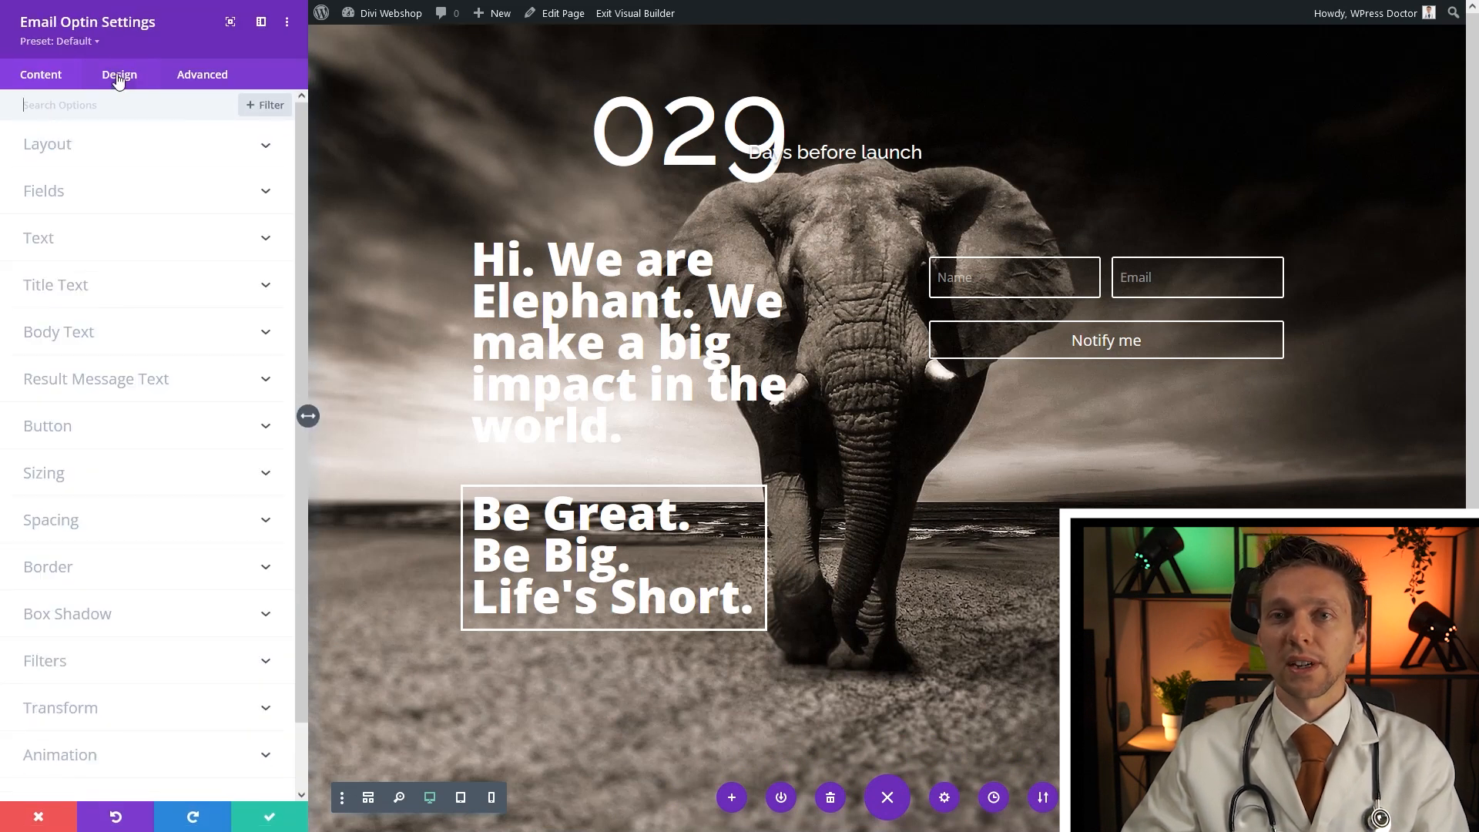
{"action": "left_click", "coordinate": [69, 517]}
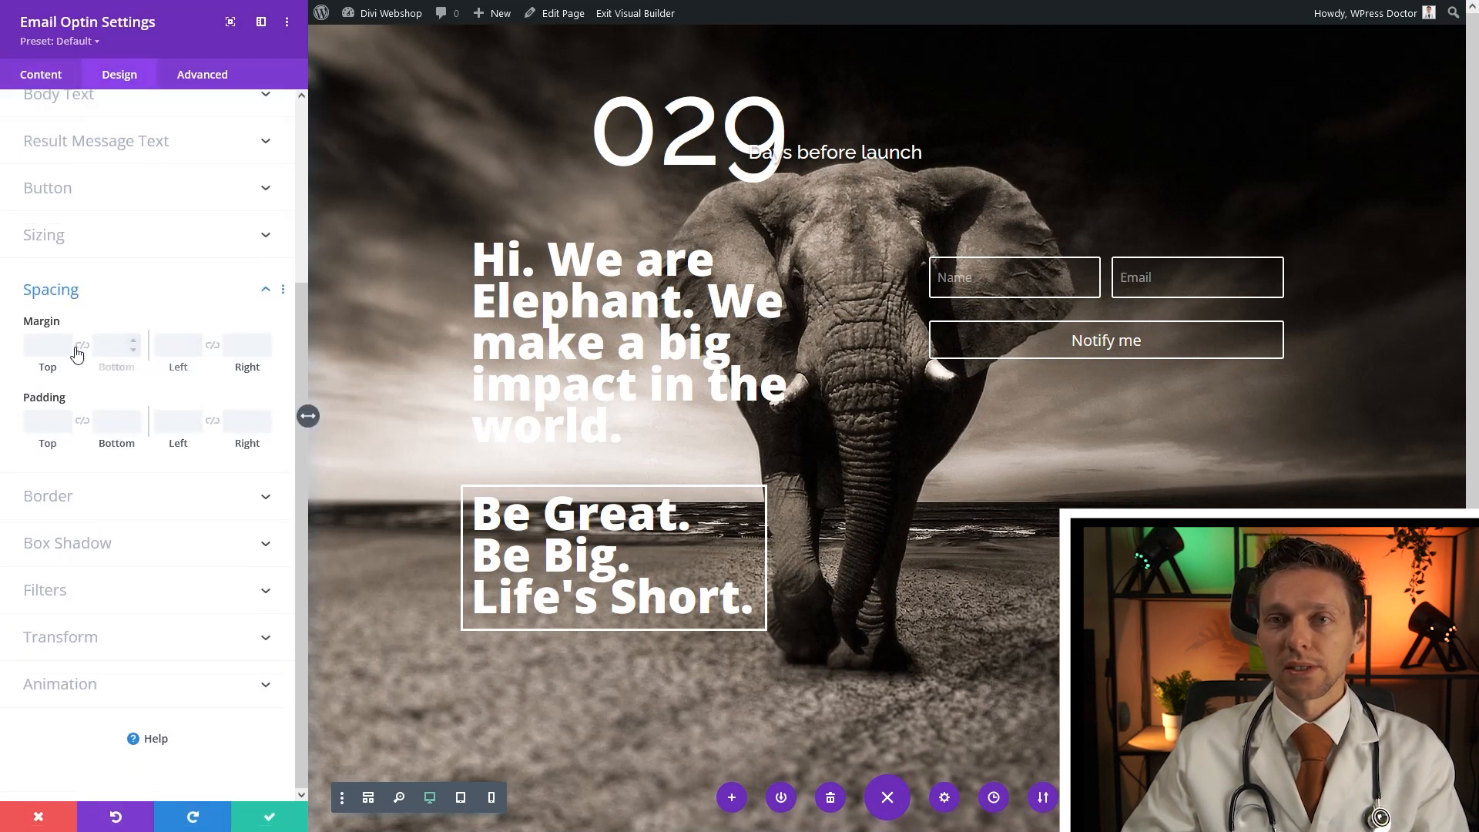
{"action": "left_click", "coordinate": [177, 349]}
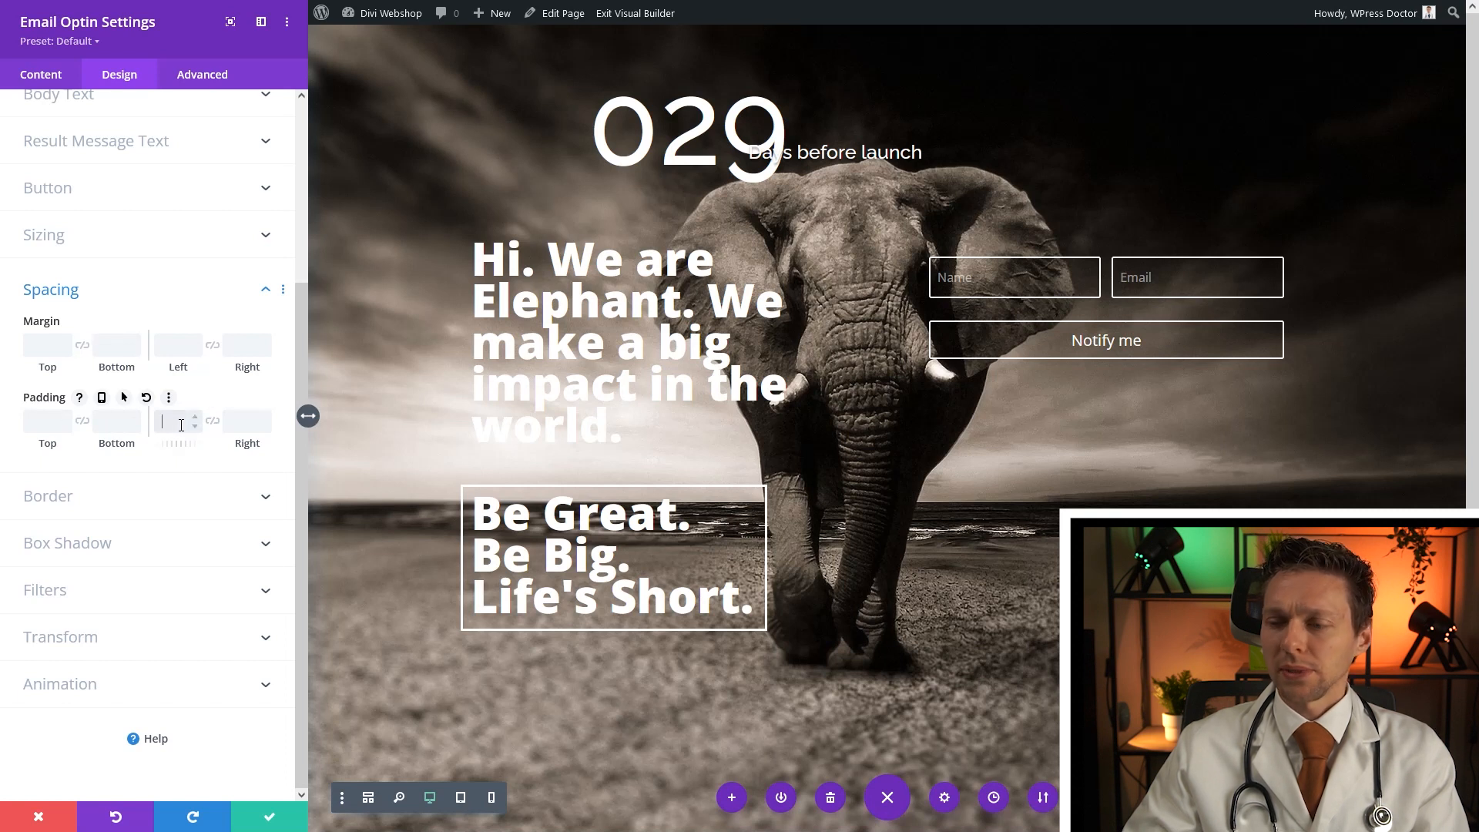
{"action": "type", "text": "150px"}
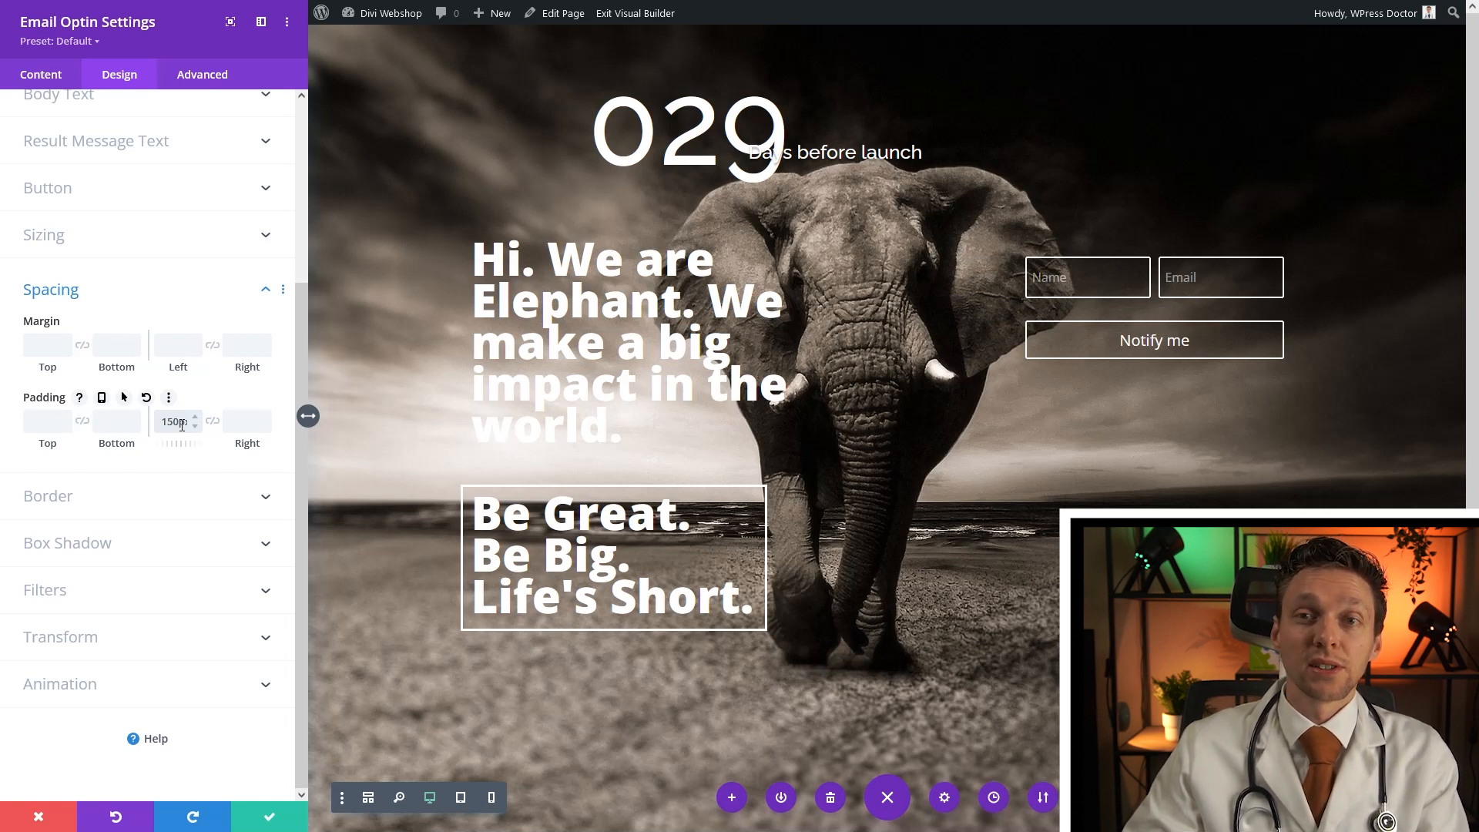
{"action": "left_click", "coordinate": [269, 817]}
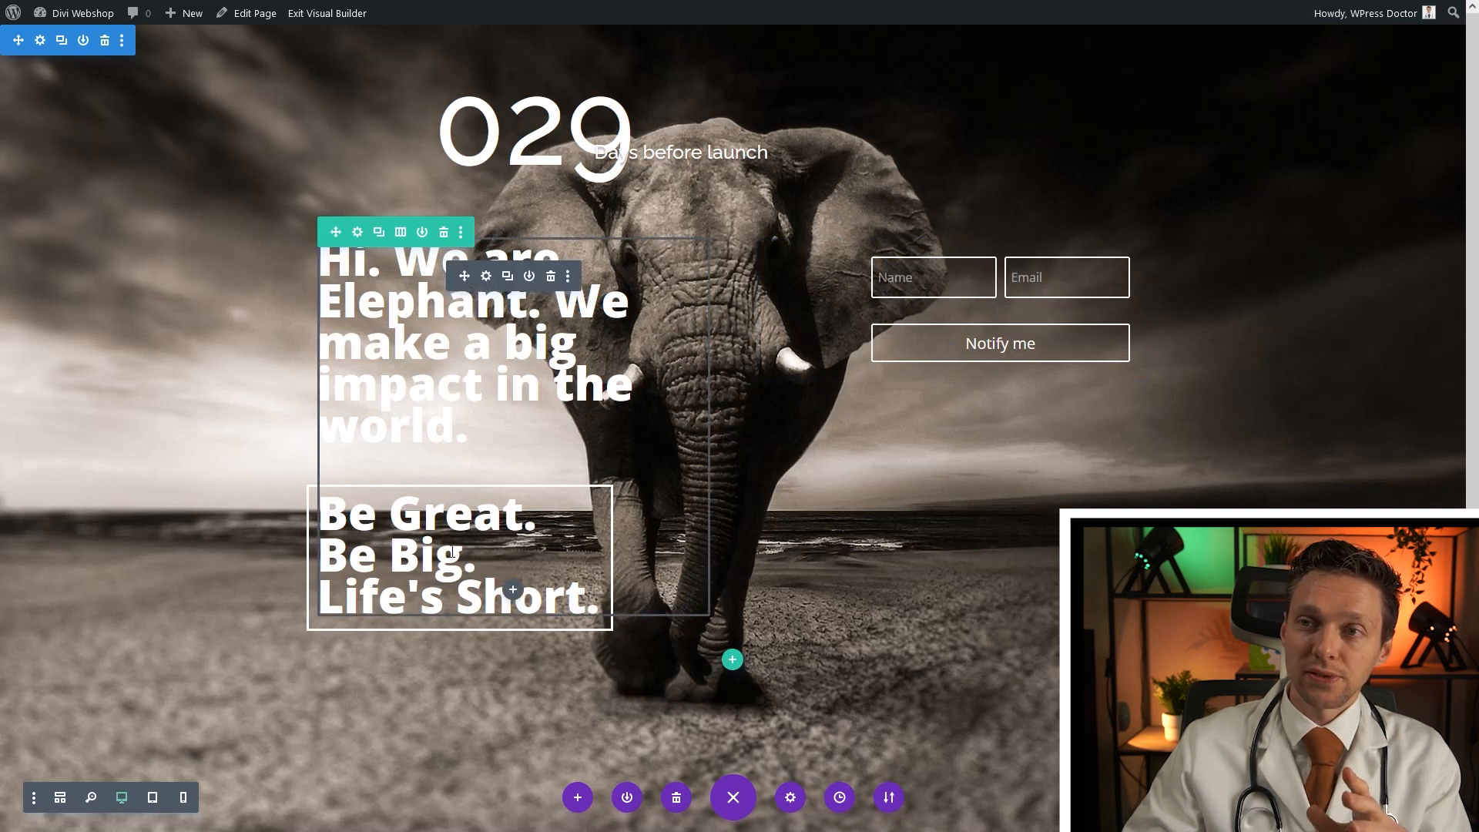
Duplicate the headline row and delete the Be Great lines from the first text block
{"action": "left_click", "coordinate": [379, 234]}
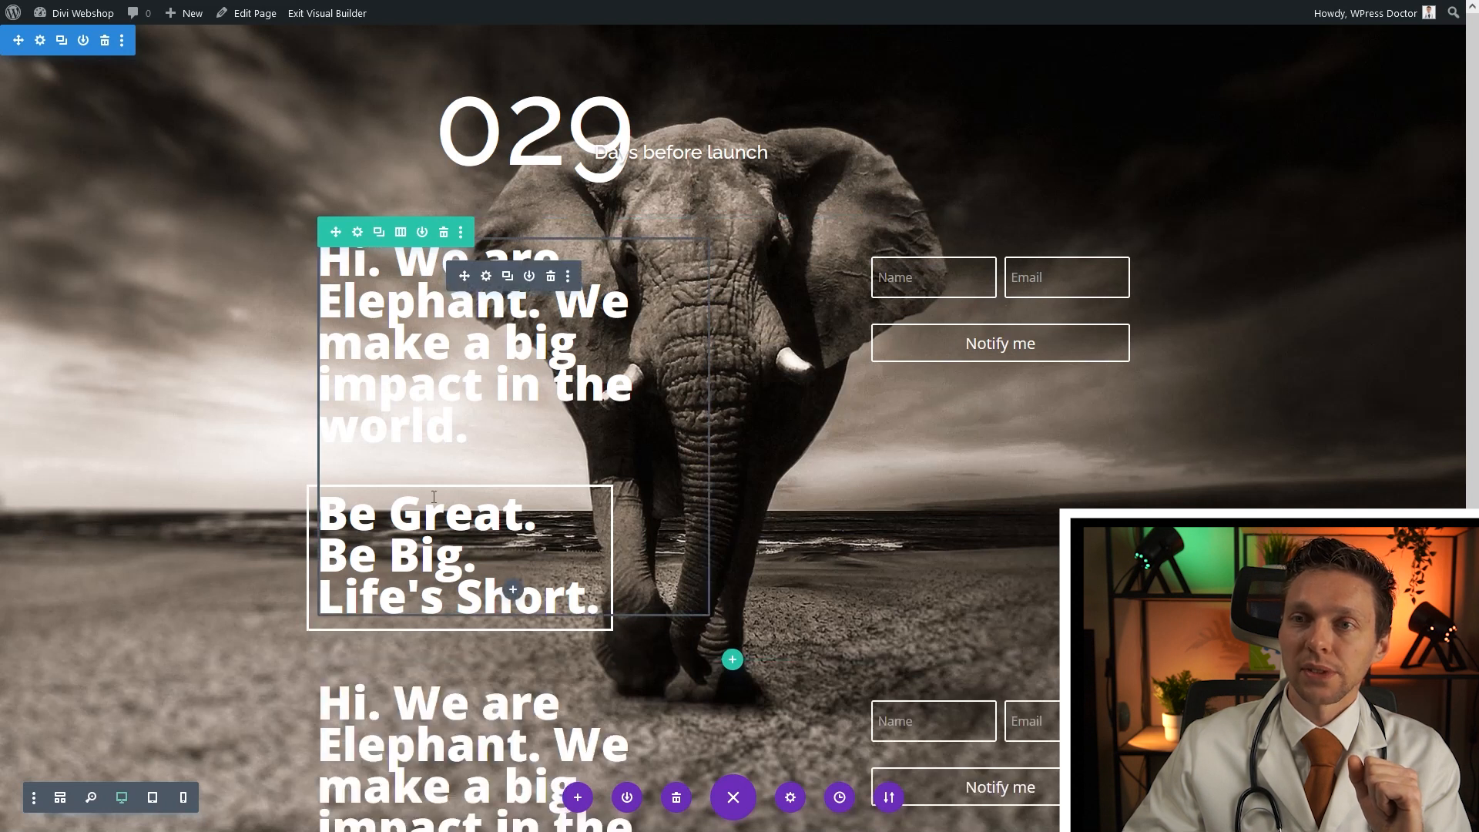
{"action": "left_click", "coordinate": [486, 276]}
{"action": "left_click_drag", "start_coordinate": [122, 396], "coordinate": [21, 355]}
{"action": "key", "text": "BackSpace"}
{"action": "key", "text": "BackSpace"}
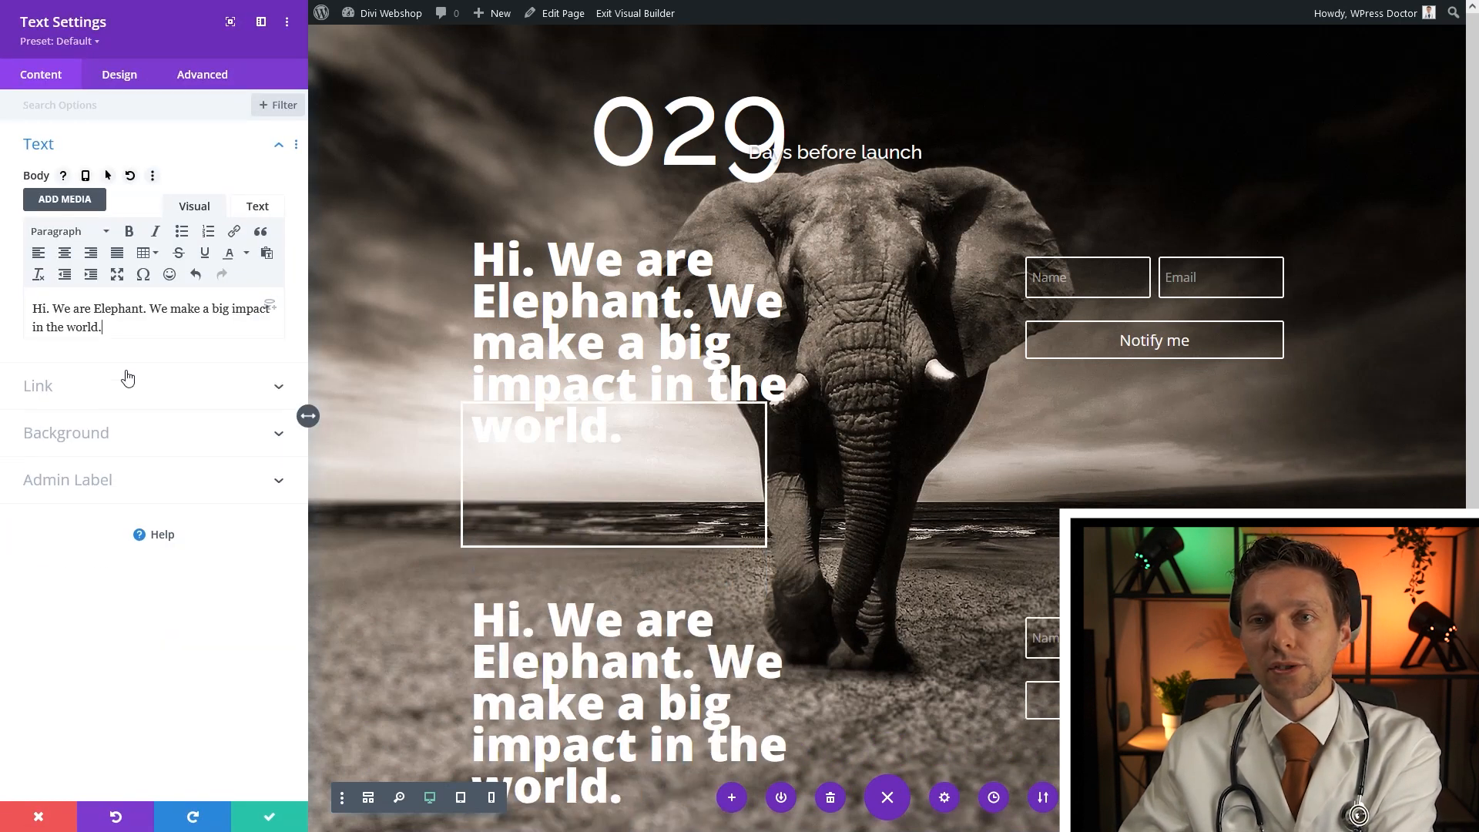
{"action": "left_click", "coordinate": [283, 816]}
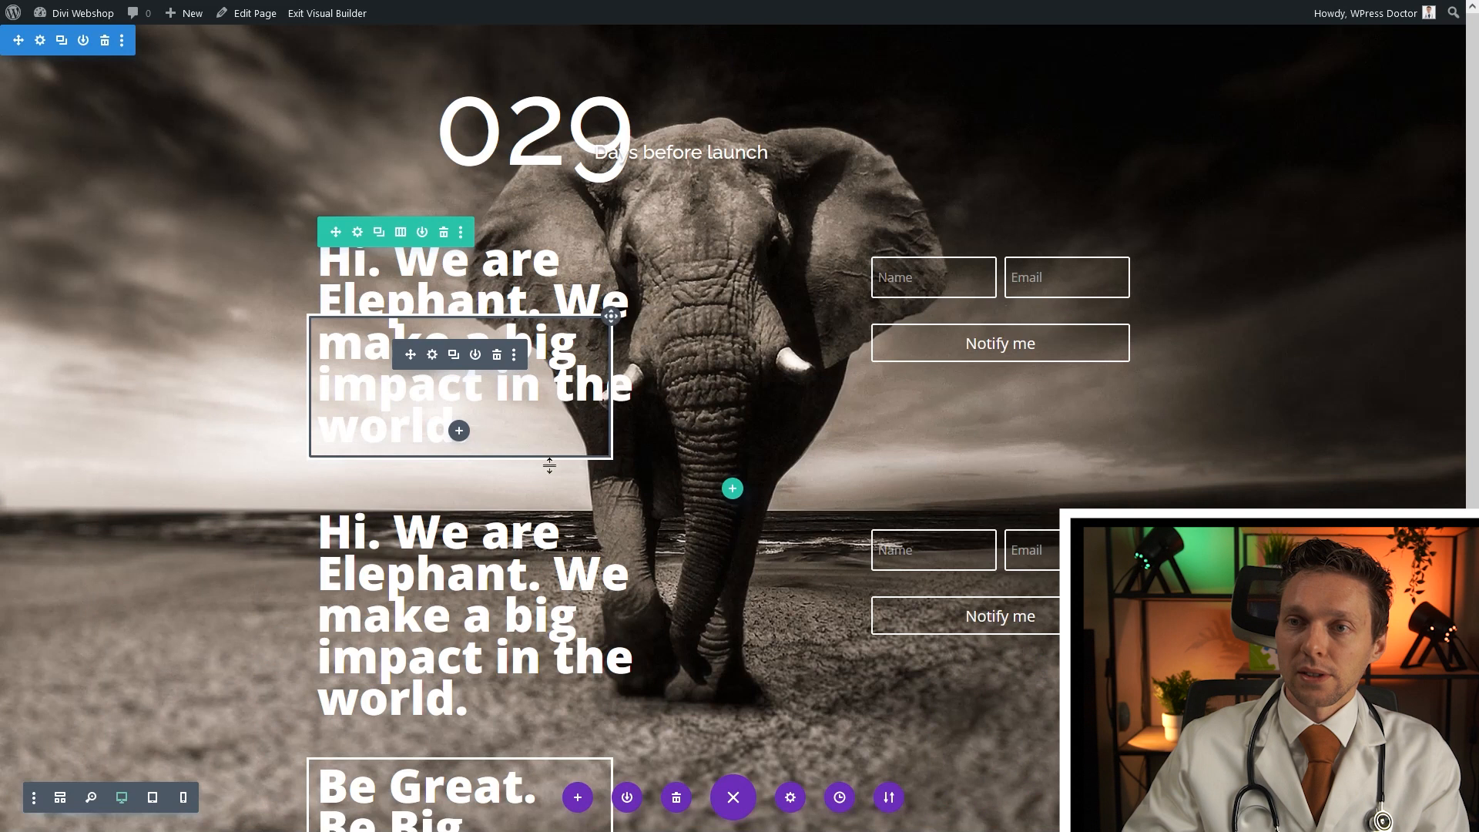
Delete the 'Hi. We are Elephant' headline paragraph from the duplicated text block
{"action": "left_click", "coordinate": [486, 549]}
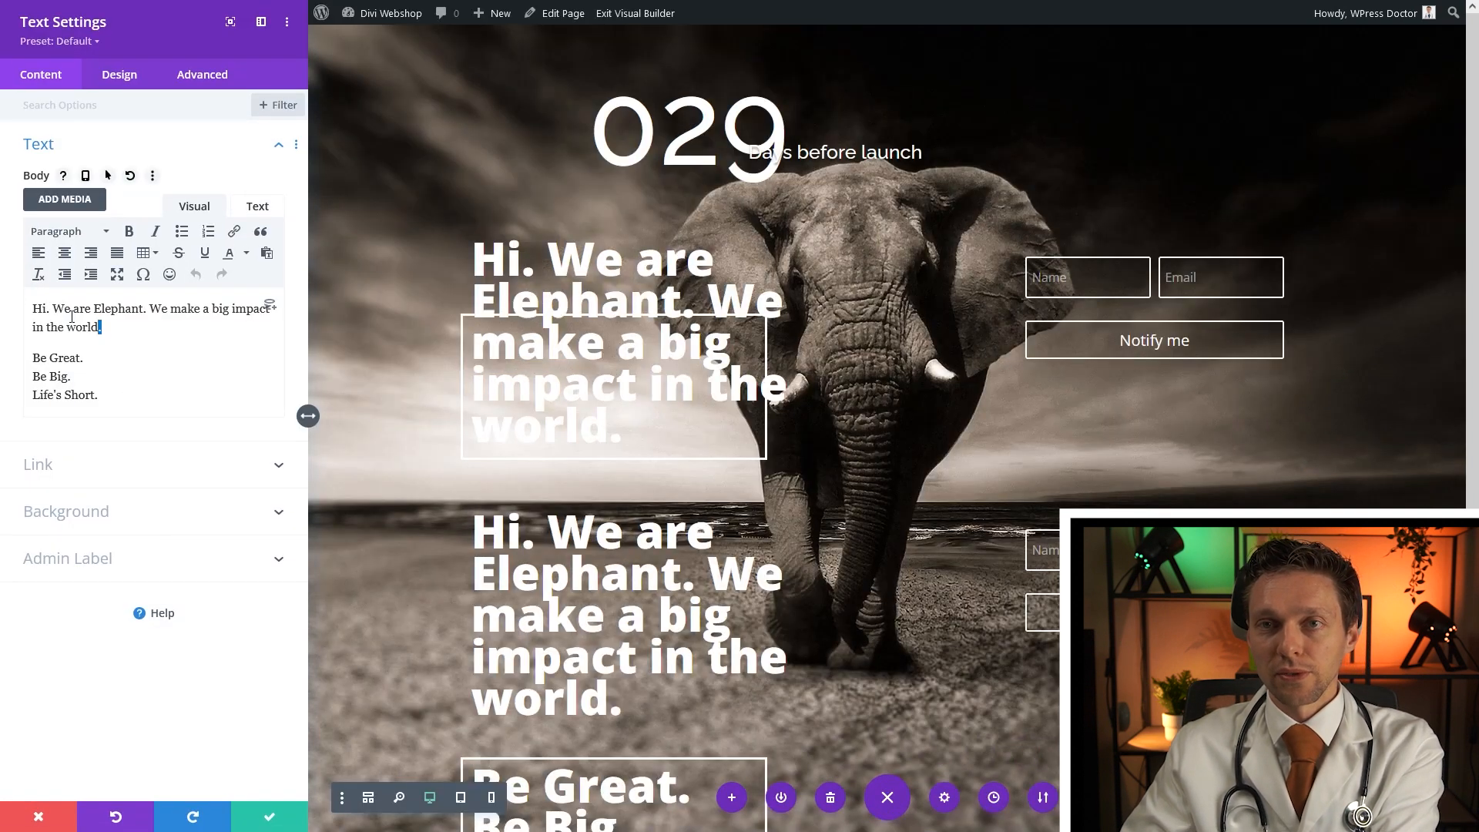
{"action": "left_click_drag", "start_coordinate": [71, 317], "coordinate": [32, 308]}
{"action": "key", "text": "BackSpace"}
{"action": "key", "text": "Delete"}
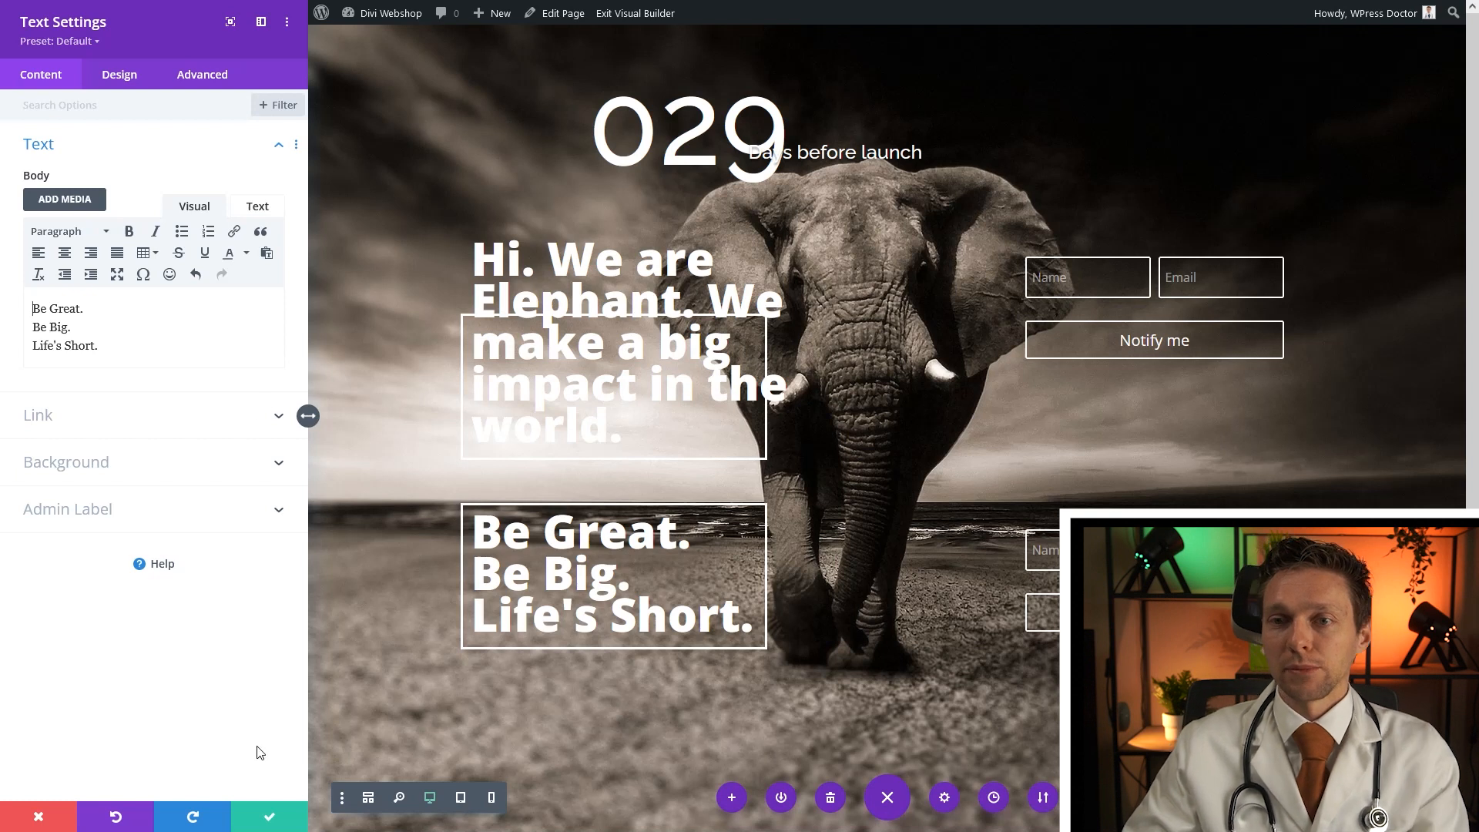
{"action": "left_click", "coordinate": [266, 821]}
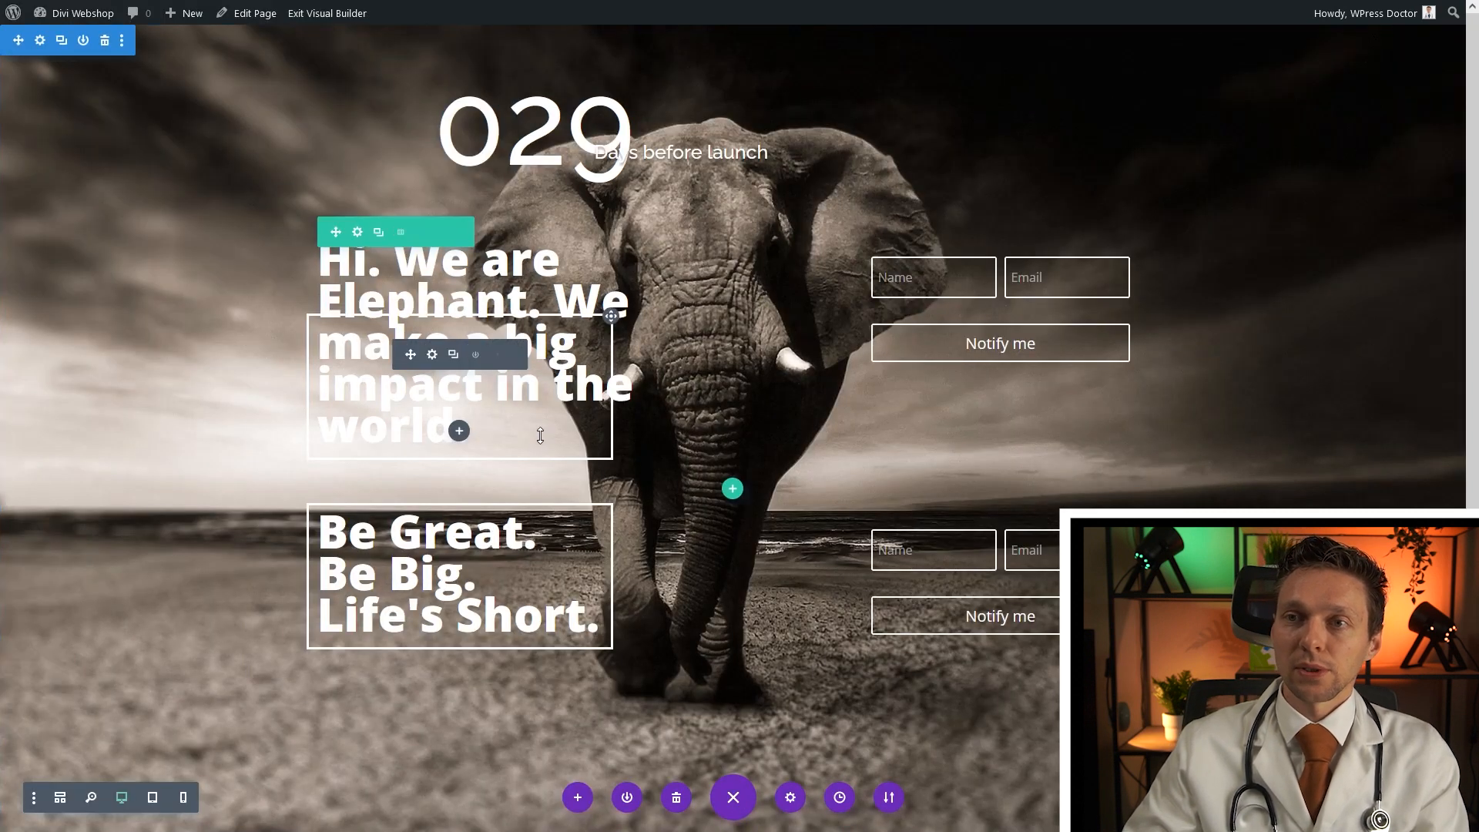
Remove the emptied text block, the extra signup form, and the whole elephant section
{"action": "left_click", "coordinate": [497, 355]}
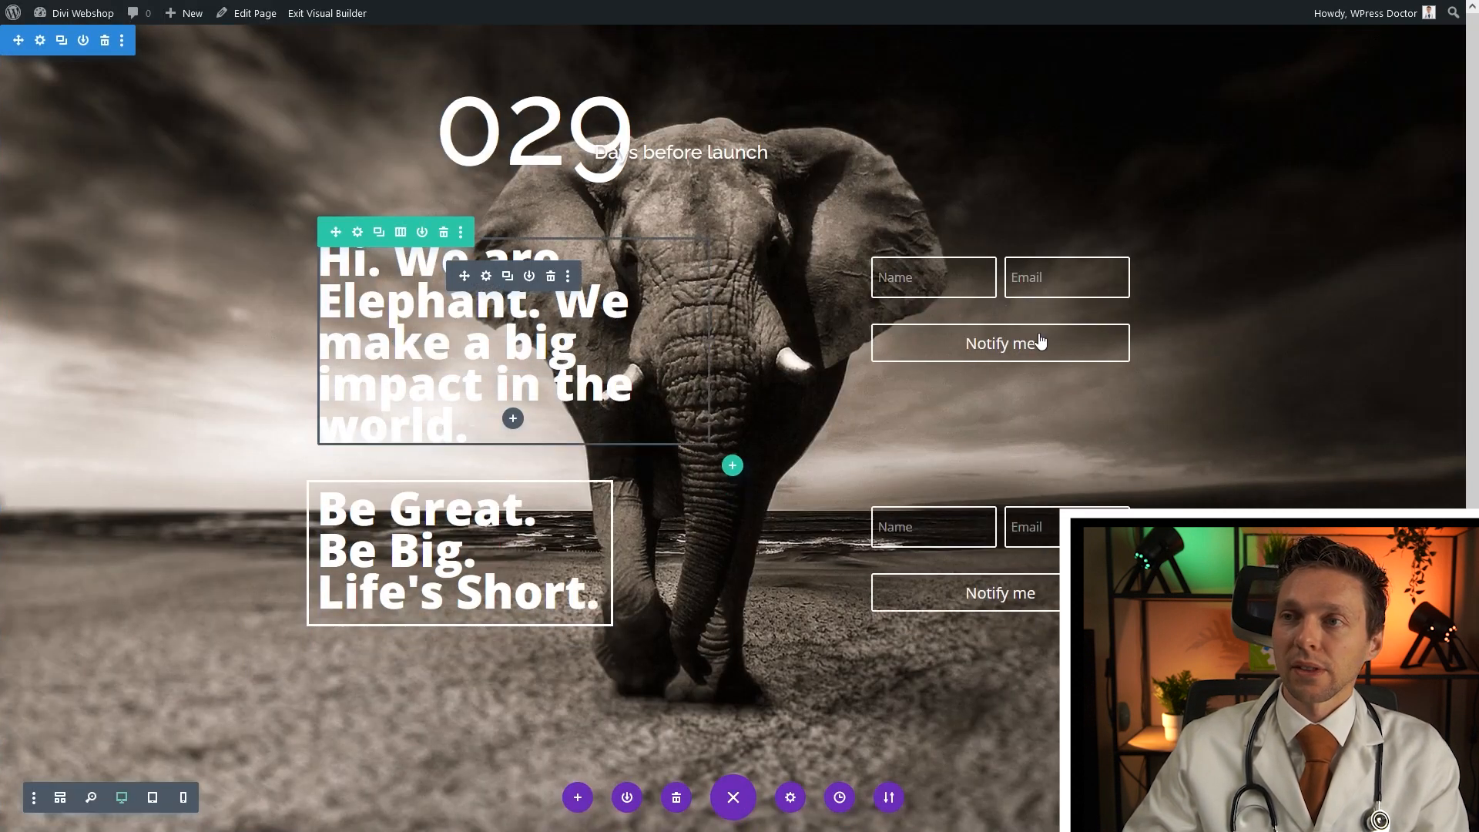
{"action": "left_click", "coordinate": [989, 276]}
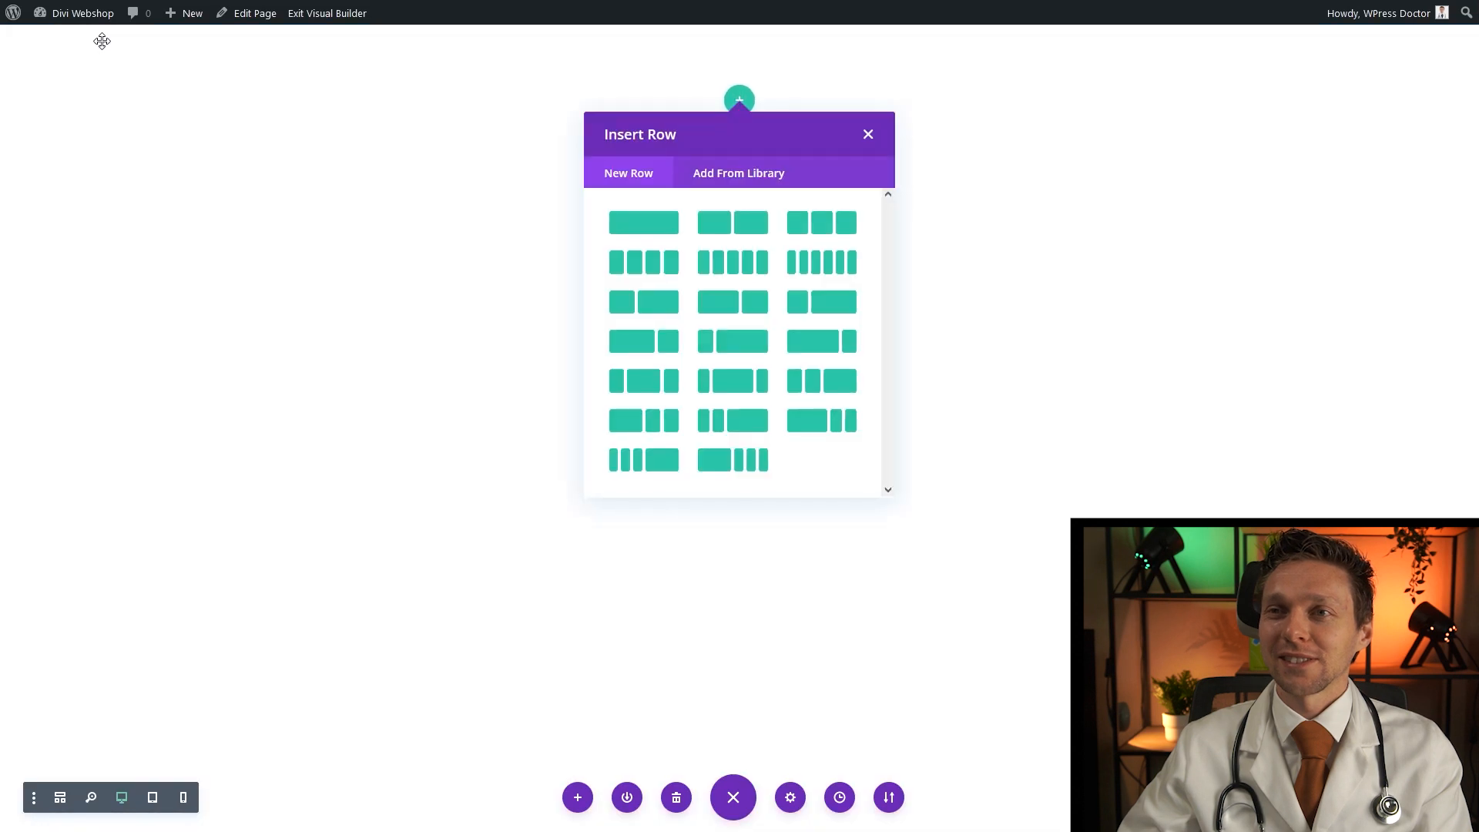
{"action": "left_click", "coordinate": [105, 42]}
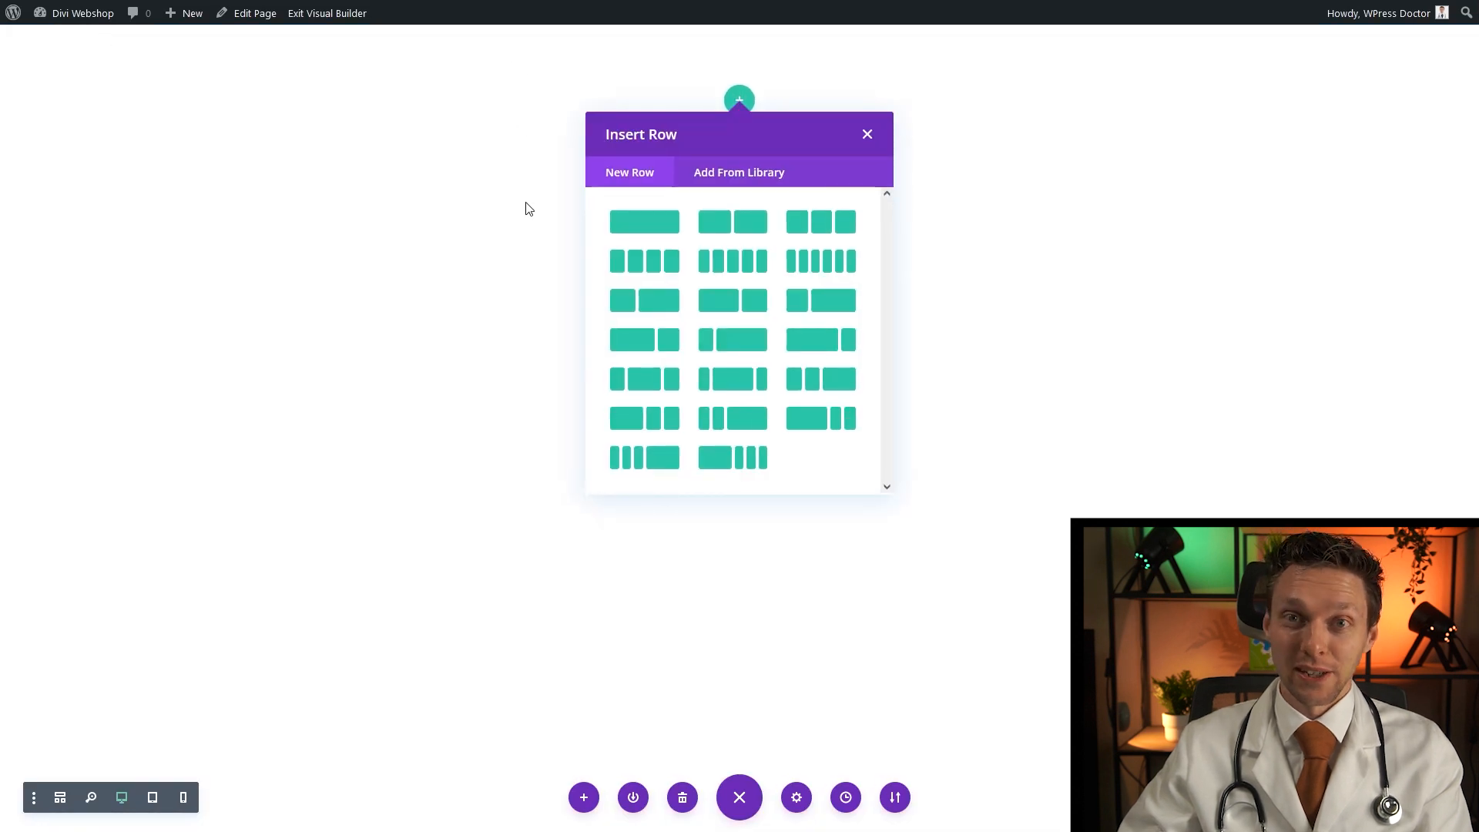
Add a single-column row with a Social Media Follow module and remove its Twitter network
{"action": "left_click", "coordinate": [678, 222]}
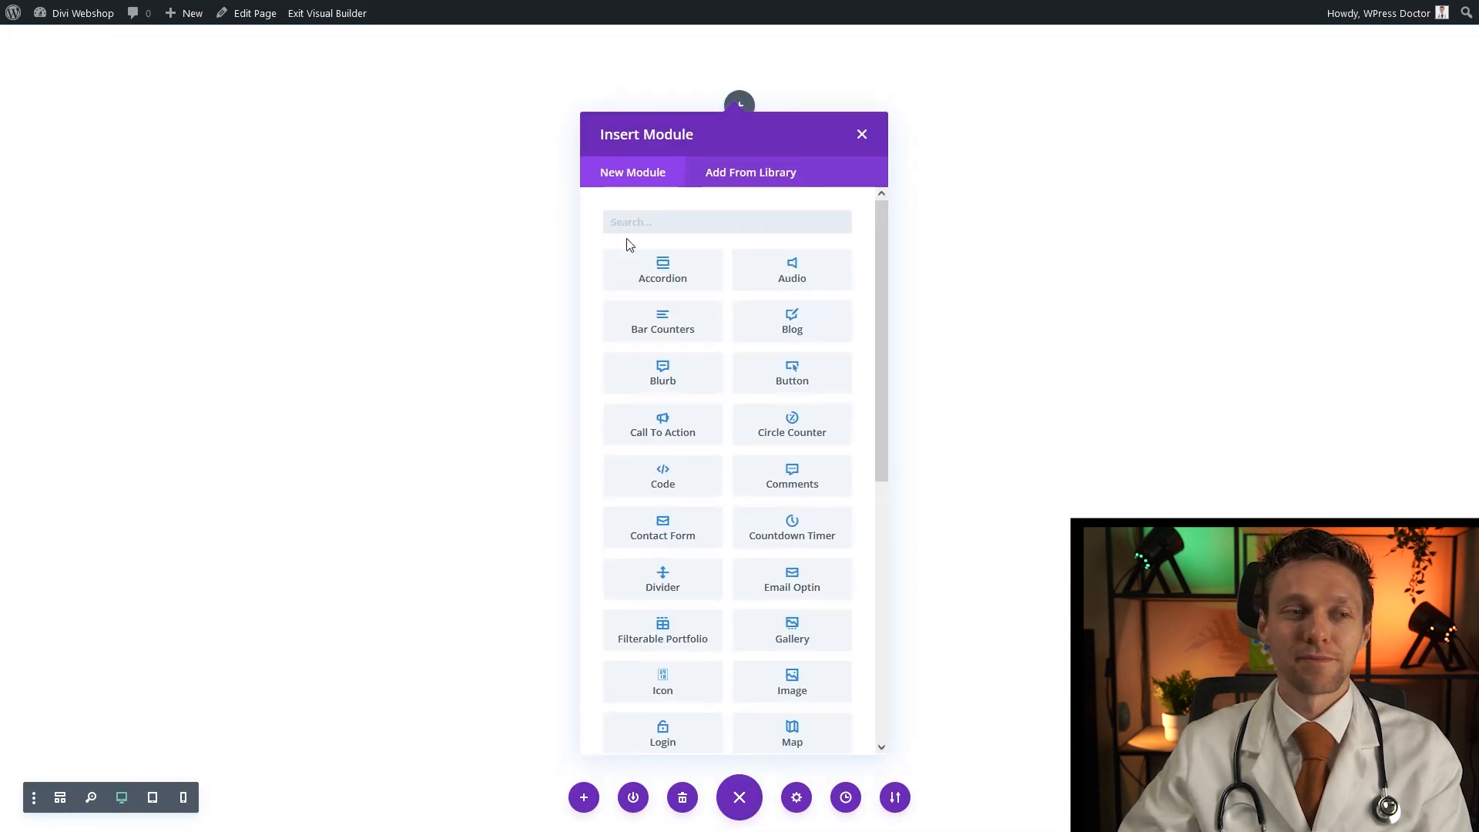
{"action": "type", "text": "social"}
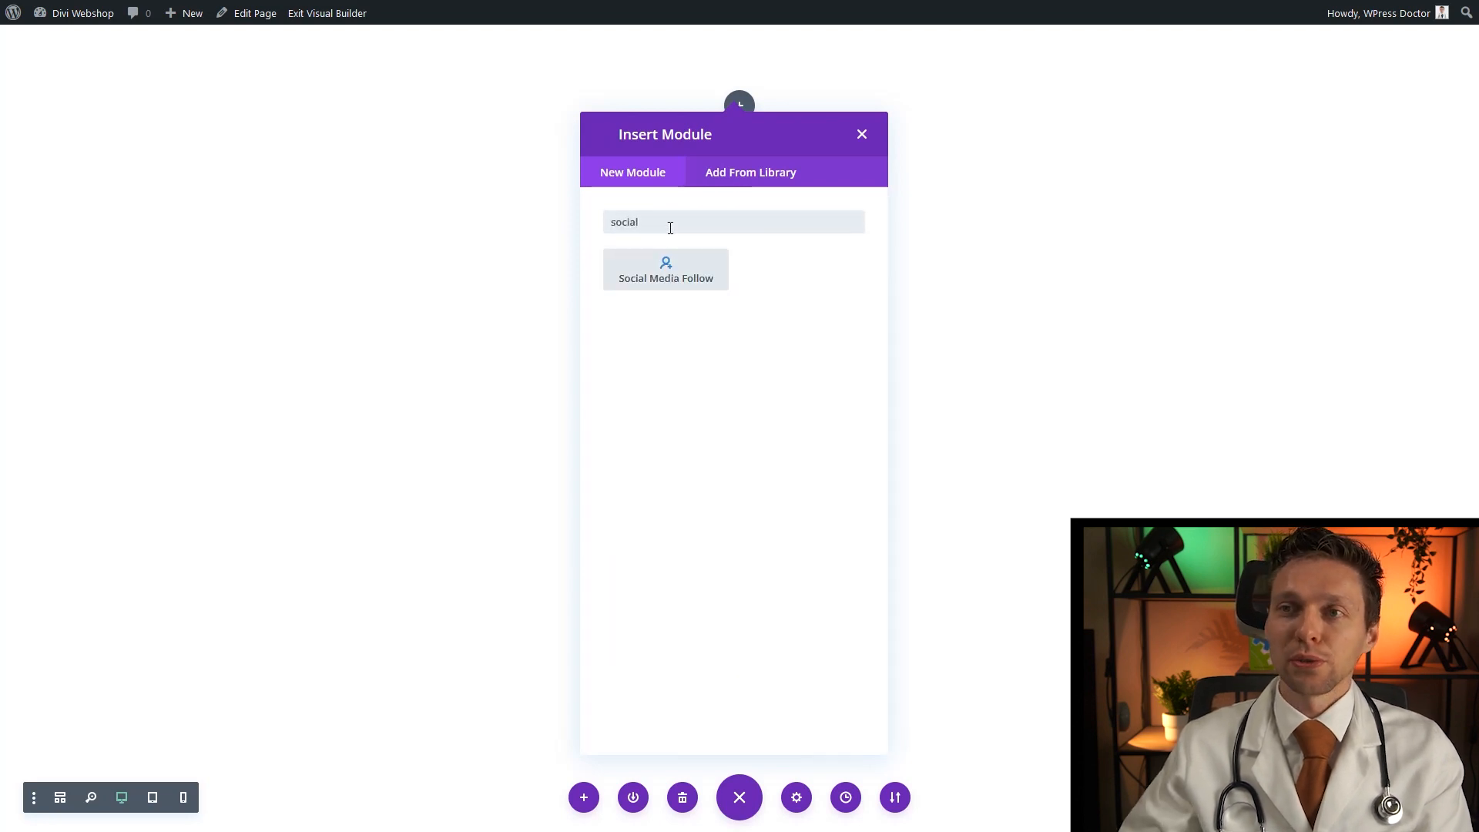
{"action": "left_click", "coordinate": [673, 281]}
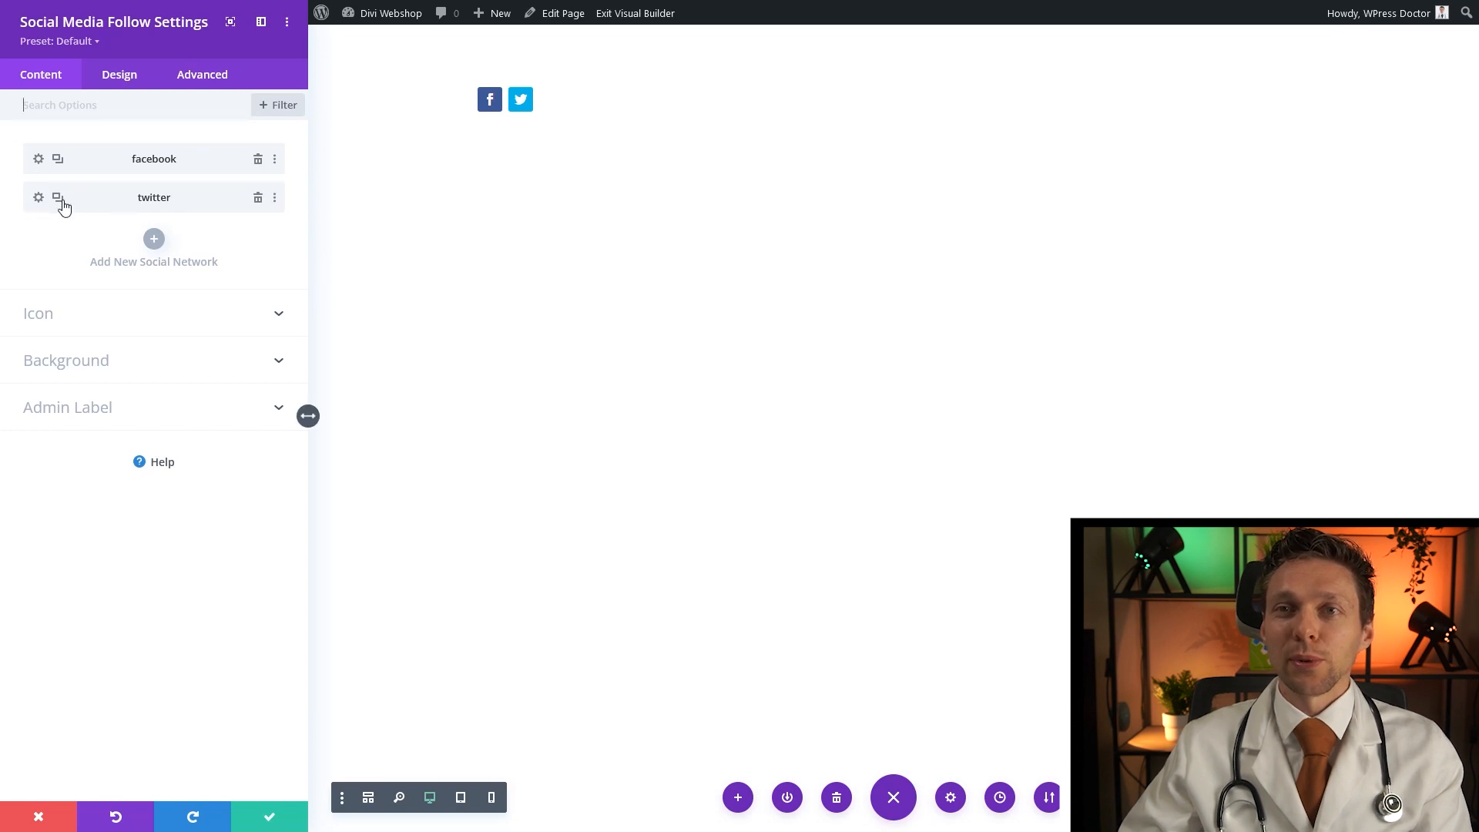
{"action": "left_click", "coordinate": [258, 200]}
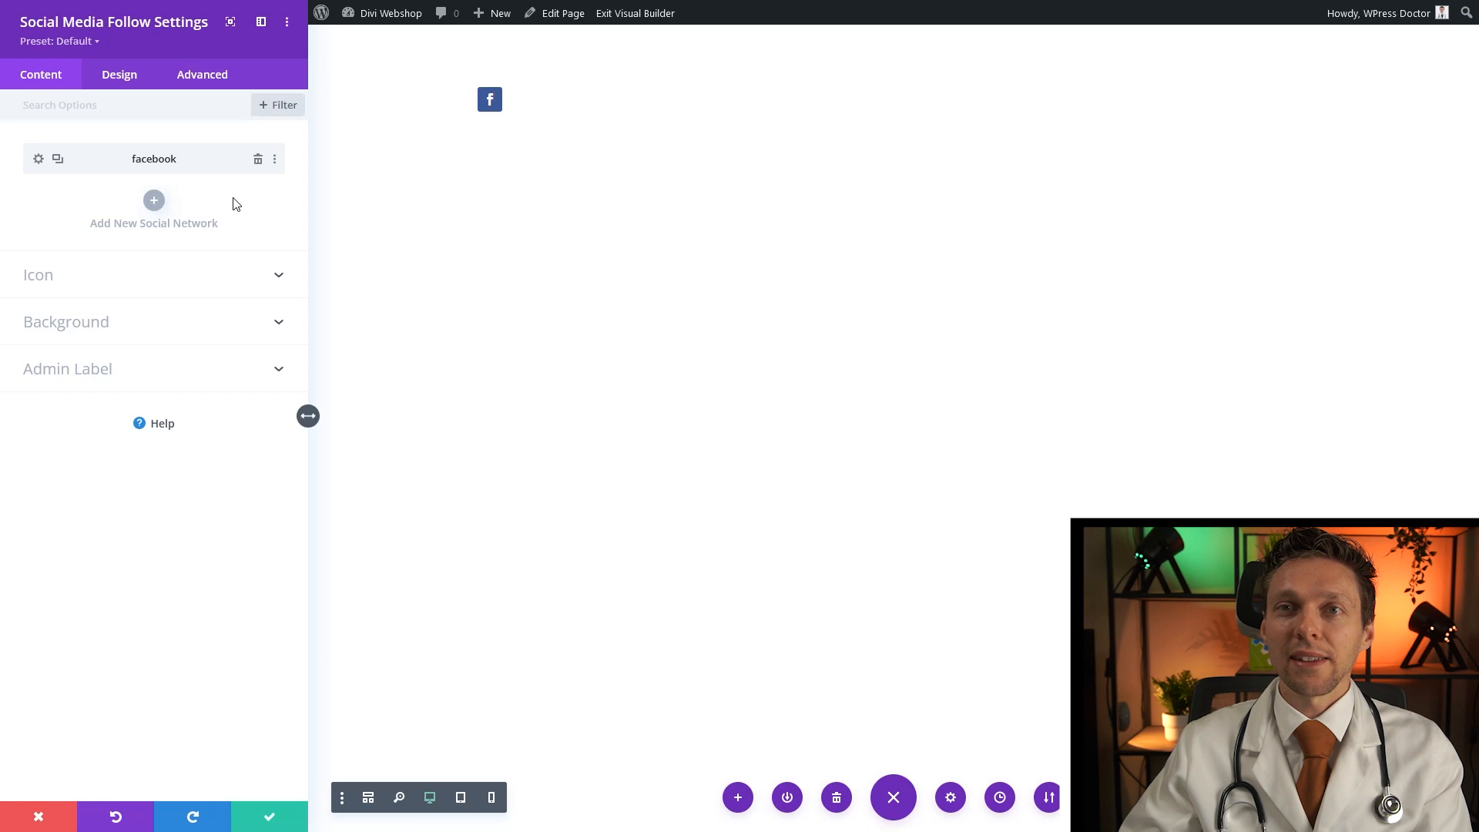
Remove Facebook's blue icon background and make the social icons black
{"action": "left_click", "coordinate": [39, 160]}
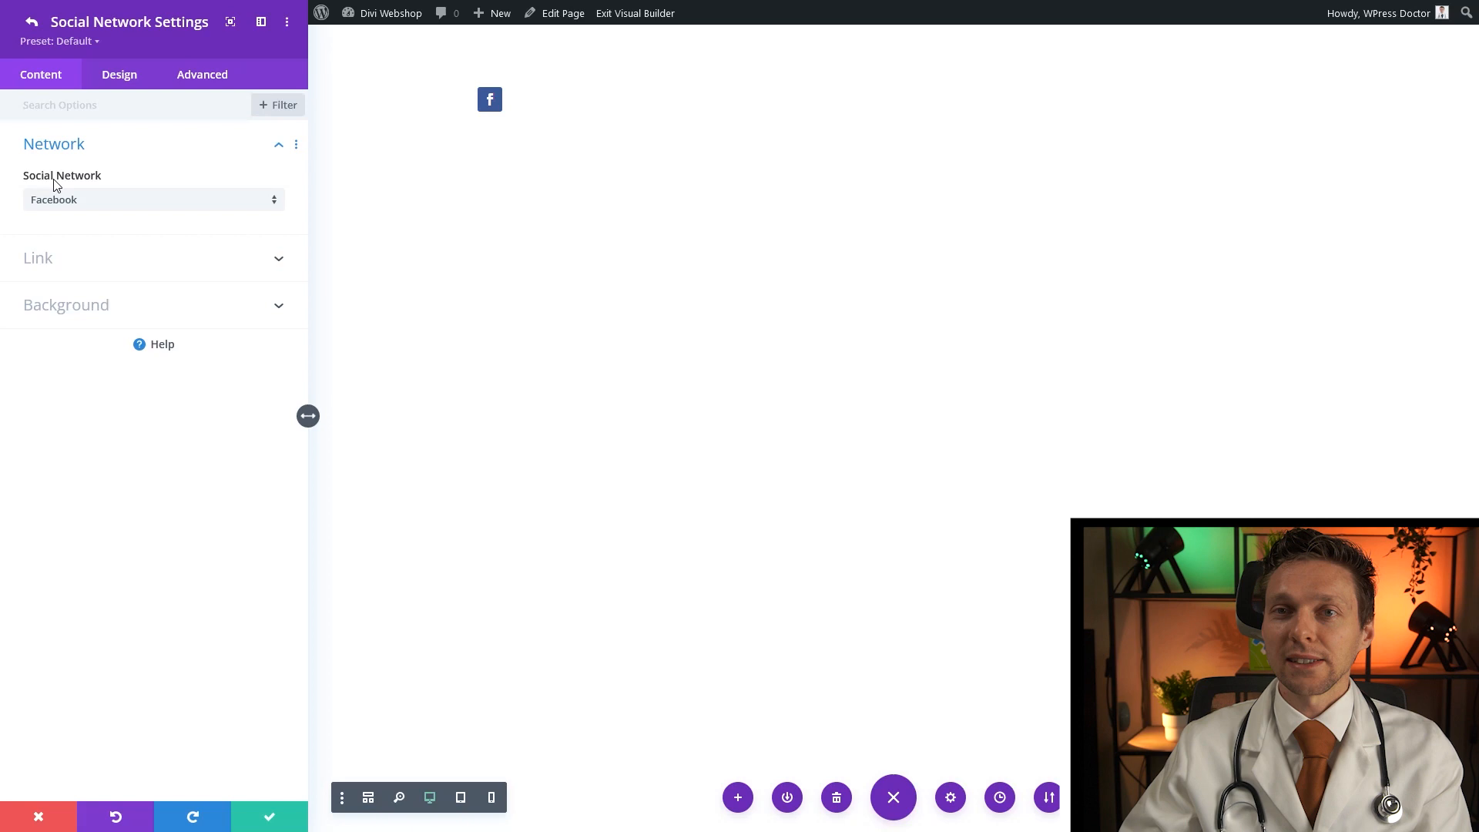
{"action": "left_click", "coordinate": [93, 308]}
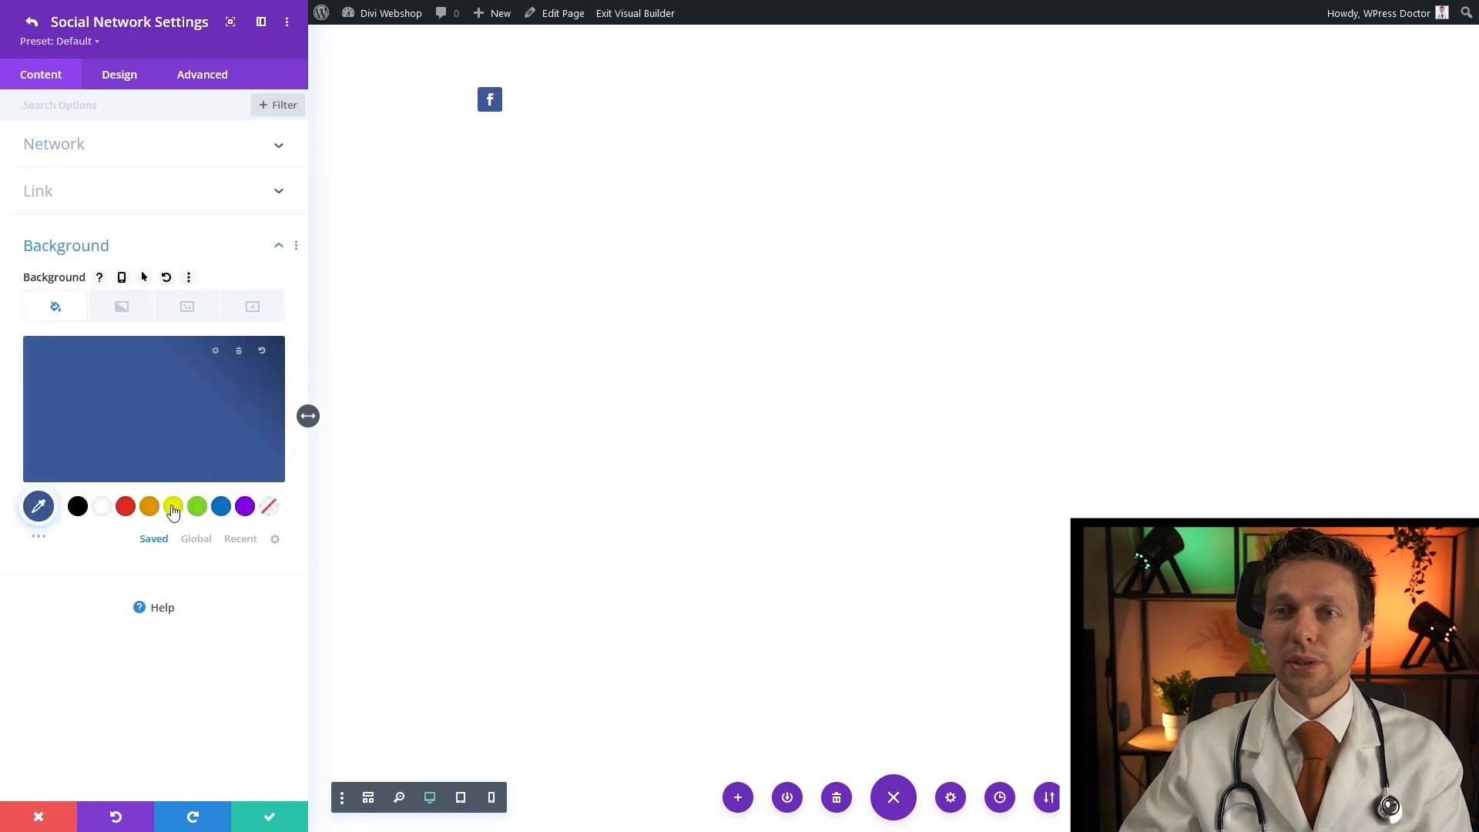
{"action": "left_click", "coordinate": [239, 362]}
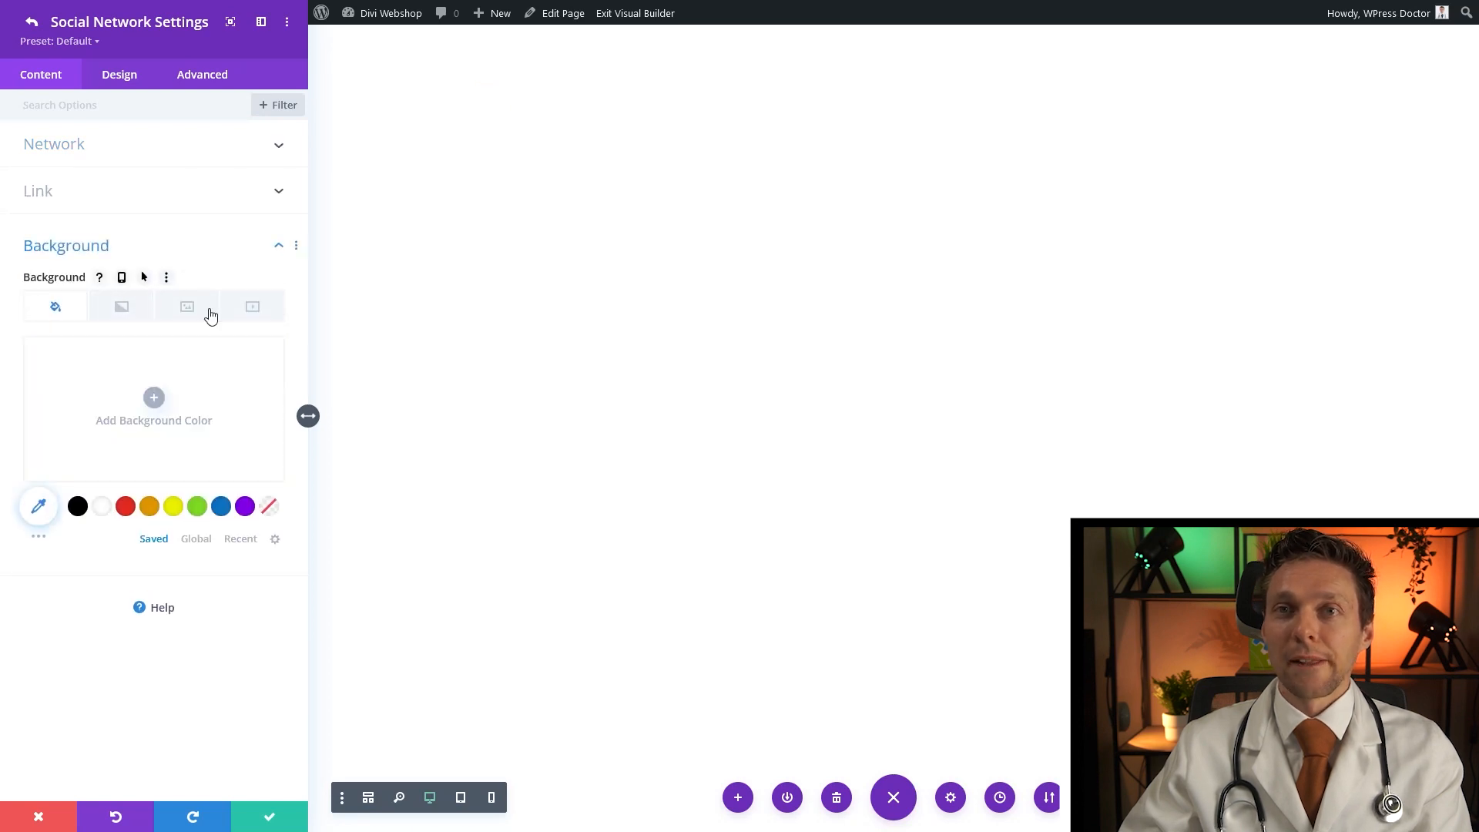
{"action": "left_click", "coordinate": [271, 822]}
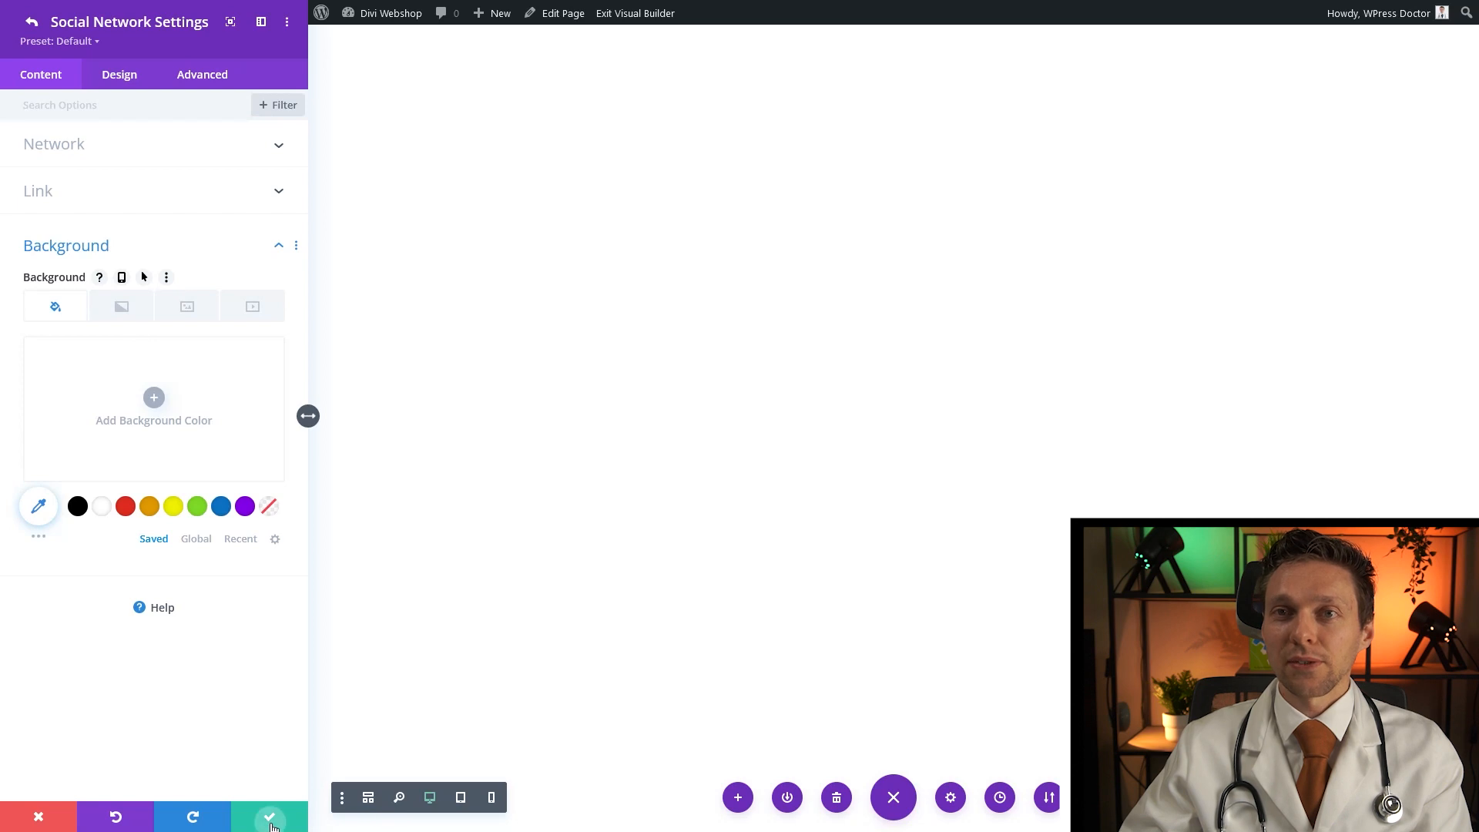
{"action": "left_click", "coordinate": [113, 81]}
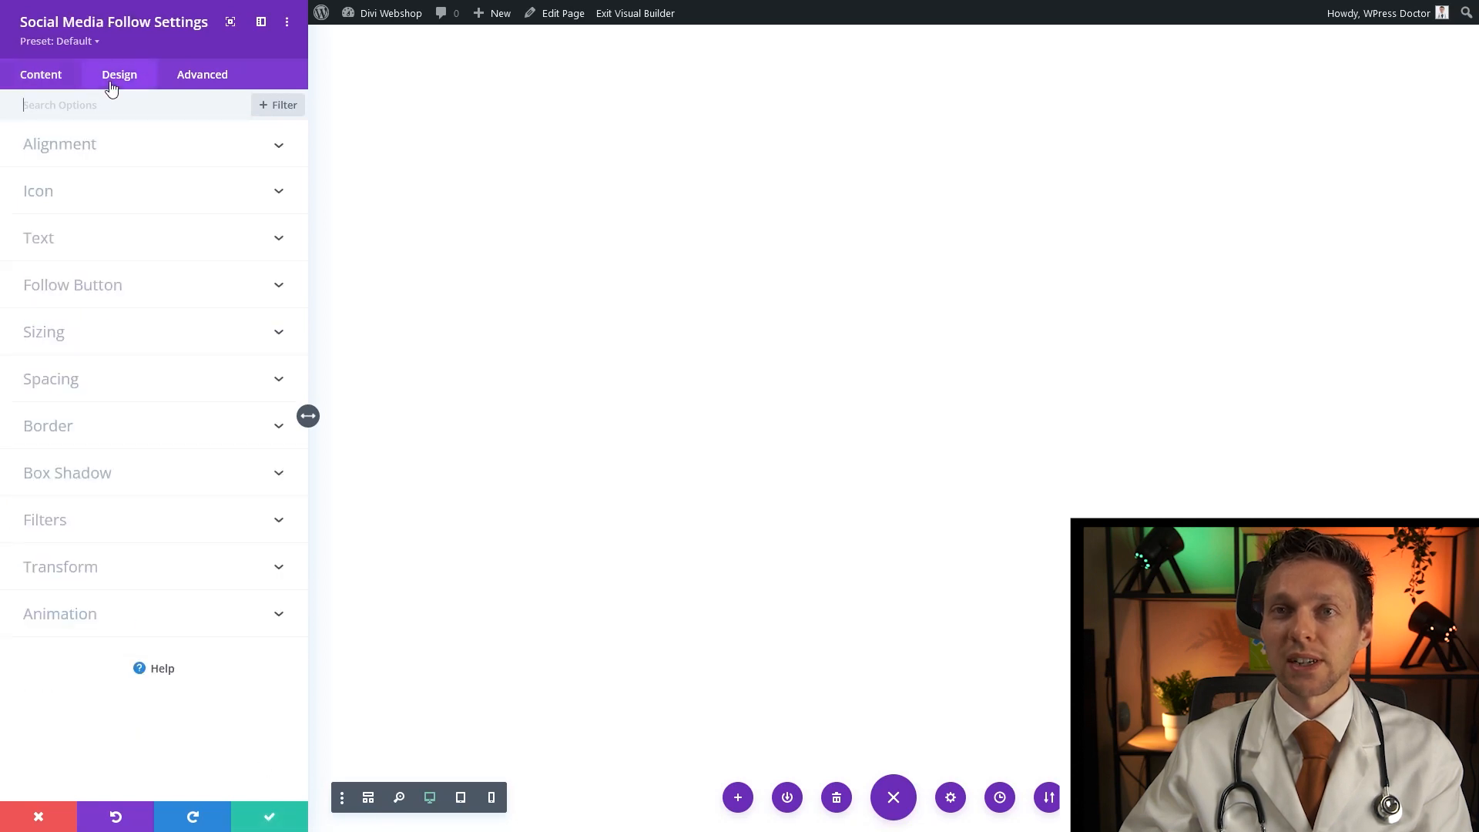
{"action": "left_click", "coordinate": [47, 192]}
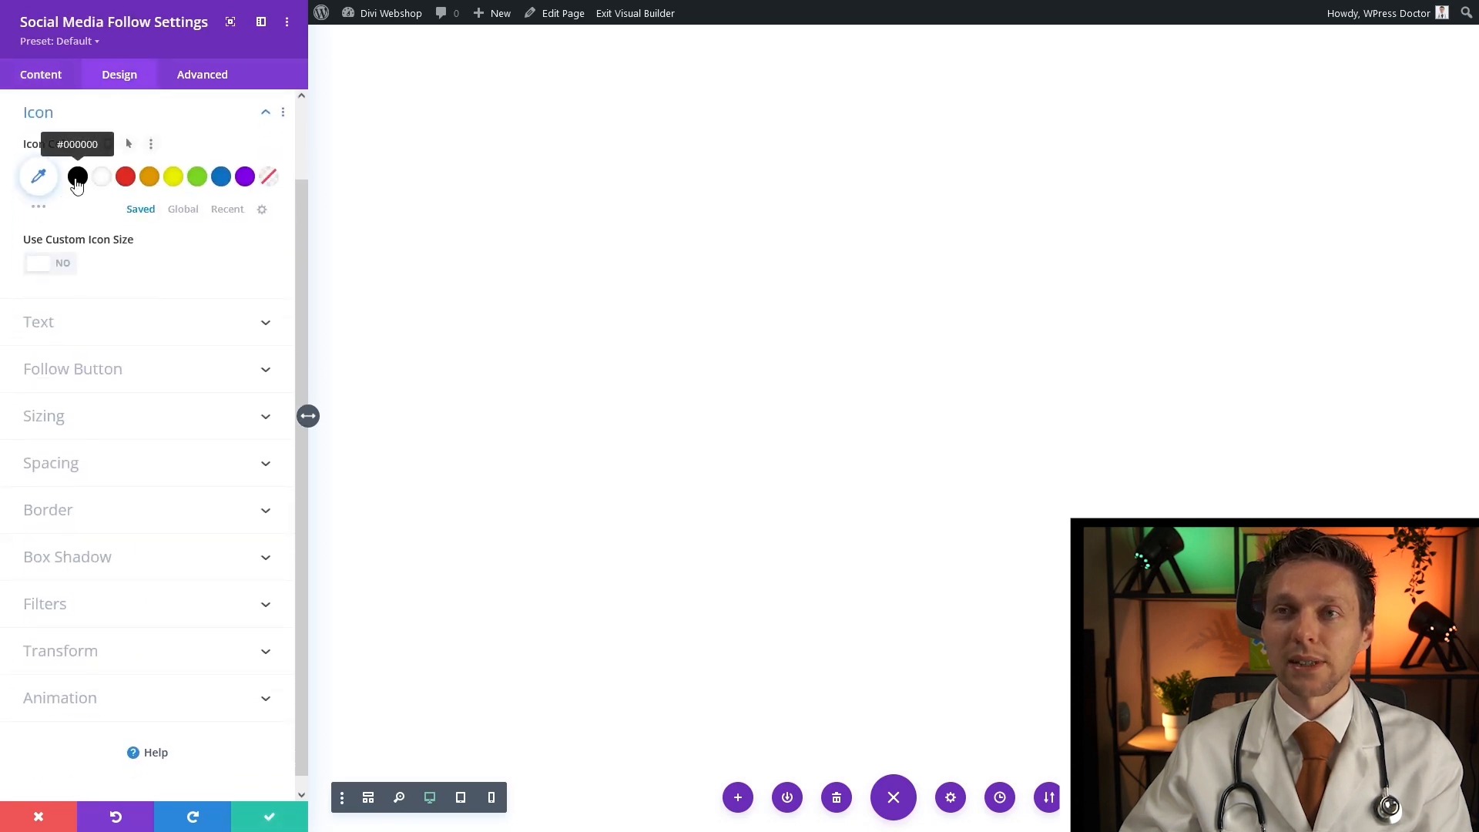
{"action": "left_click", "coordinate": [77, 182]}
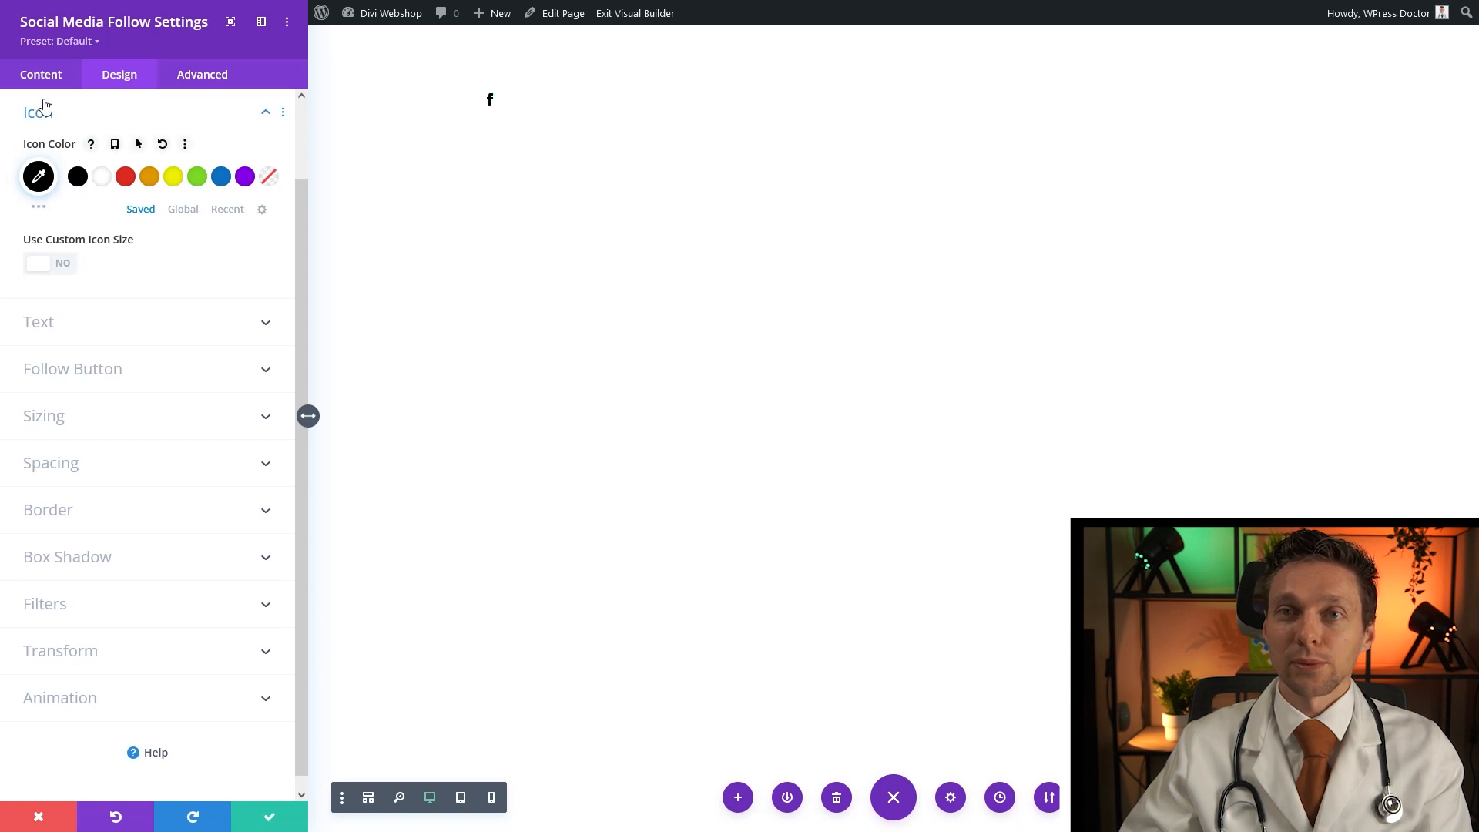
Duplicate the Facebook network and change the copy to LinkedIn
{"action": "left_click", "coordinate": [42, 74]}
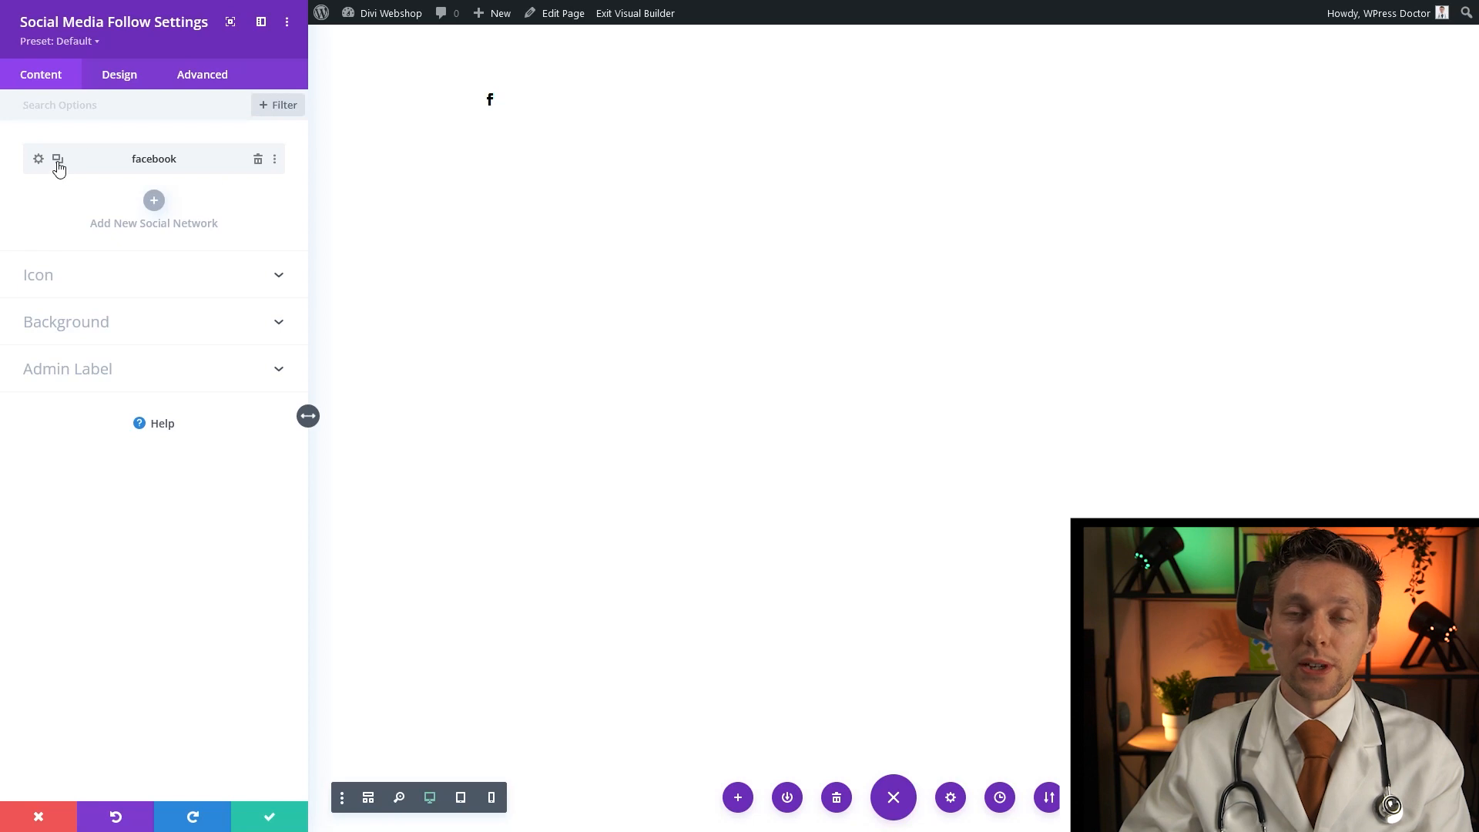
{"action": "left_click", "coordinate": [58, 159]}
{"action": "left_click", "coordinate": [38, 198]}
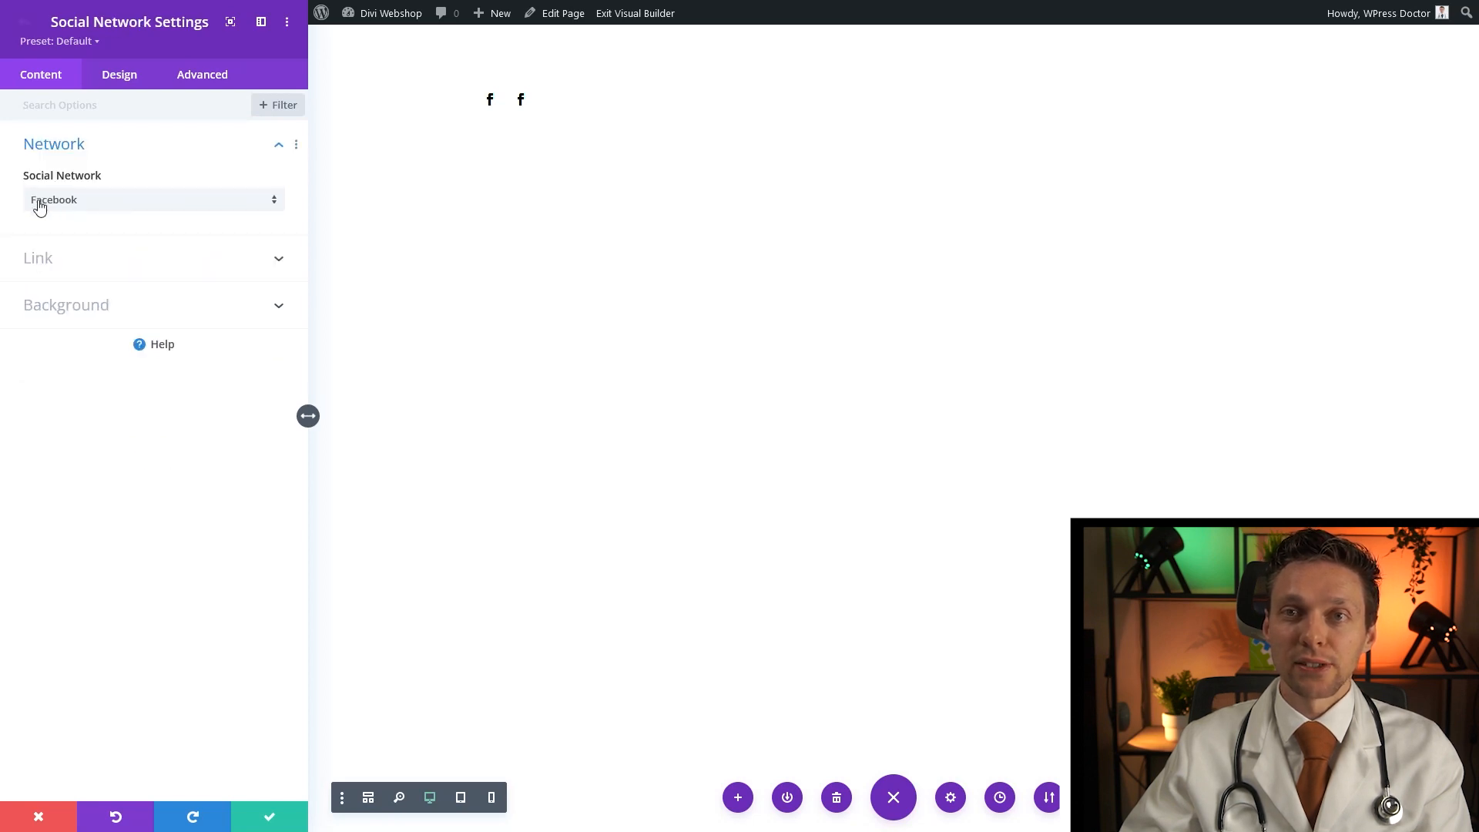
{"action": "left_click", "coordinate": [62, 202]}
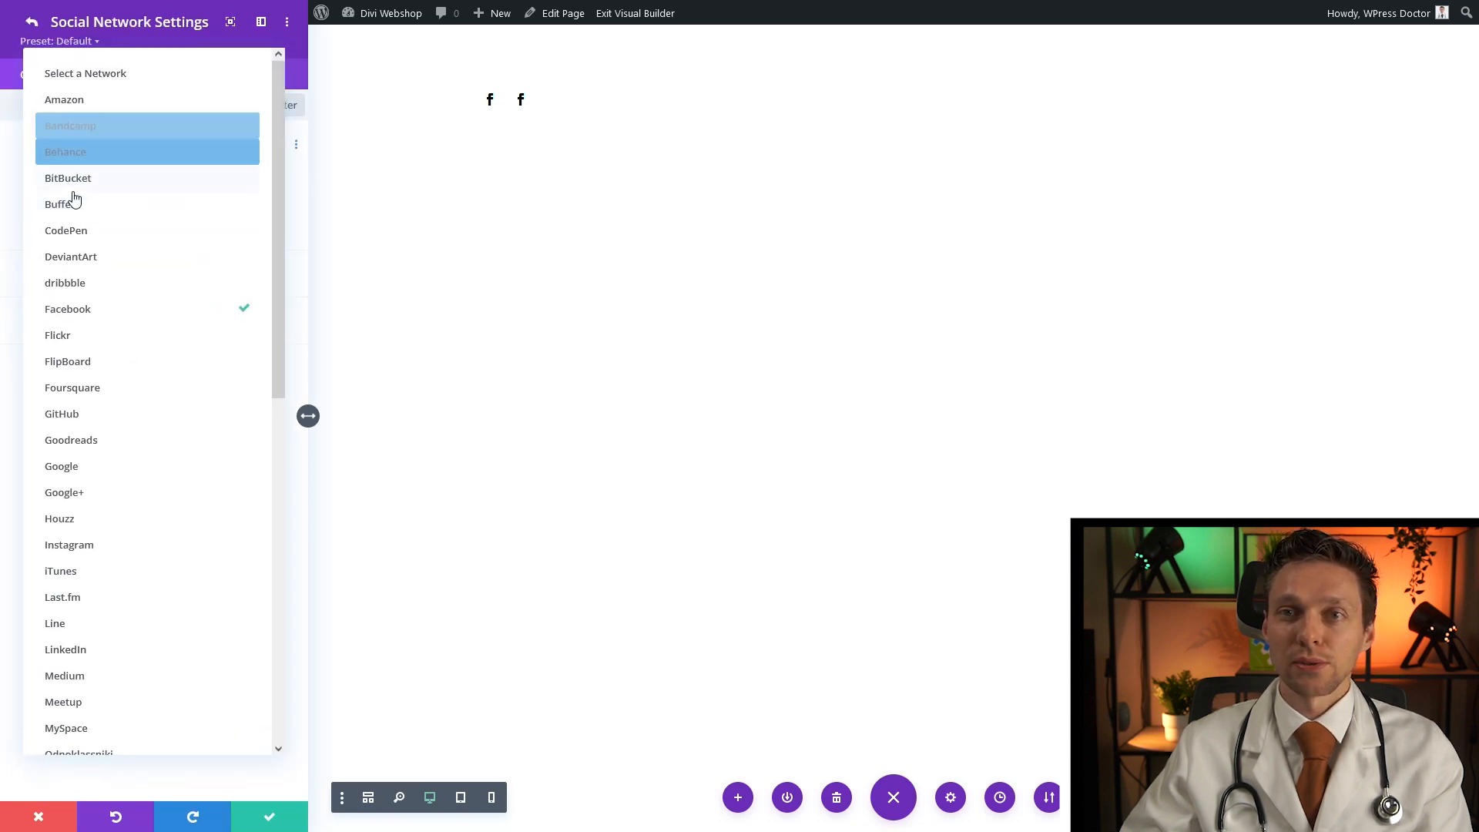
{"action": "left_click", "coordinate": [77, 651]}
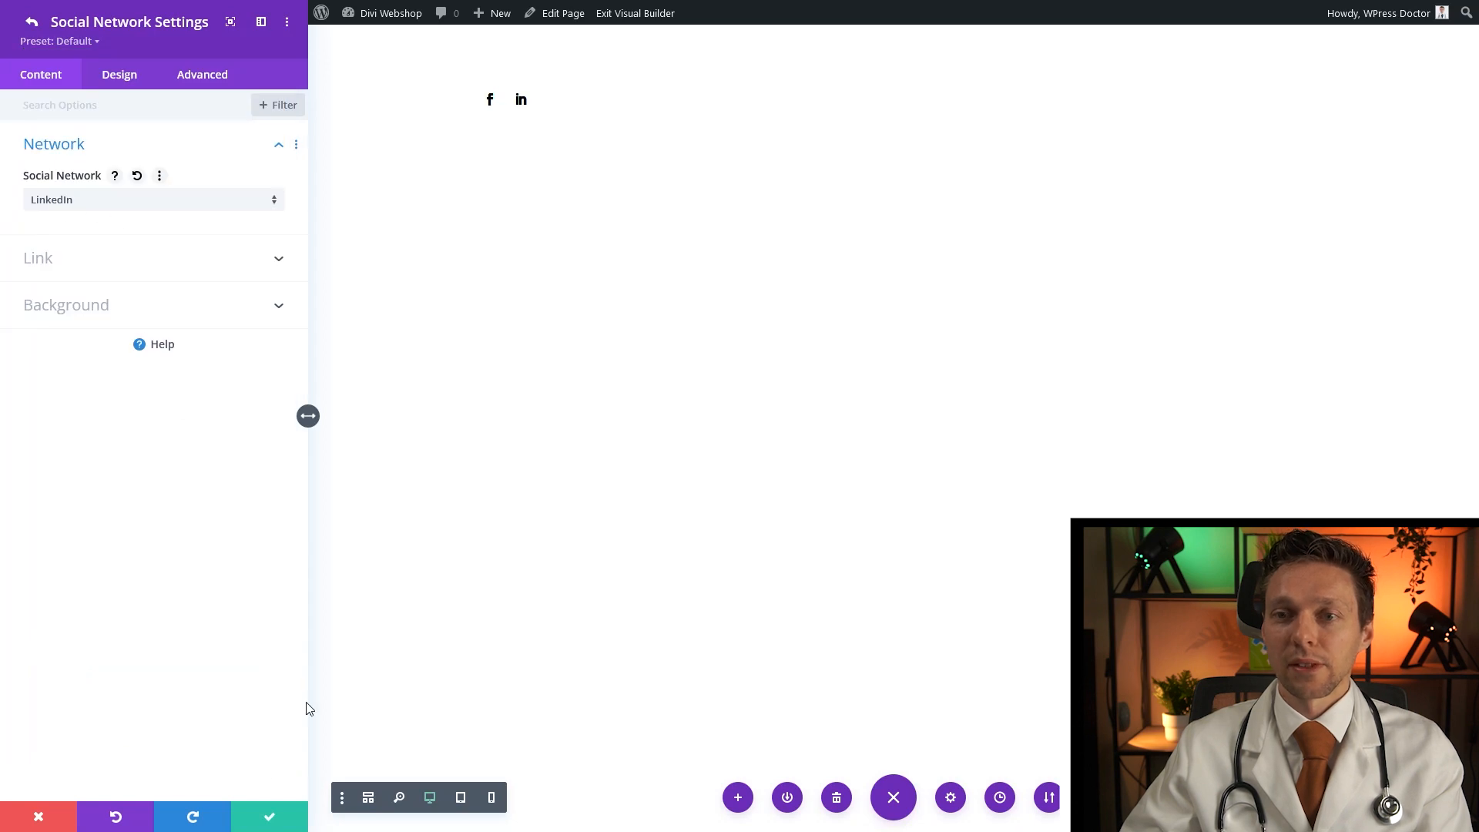
{"action": "left_click", "coordinate": [32, 22]}
Duplicate the LinkedIn network and change the copy to TikTok
{"action": "left_click", "coordinate": [58, 197]}
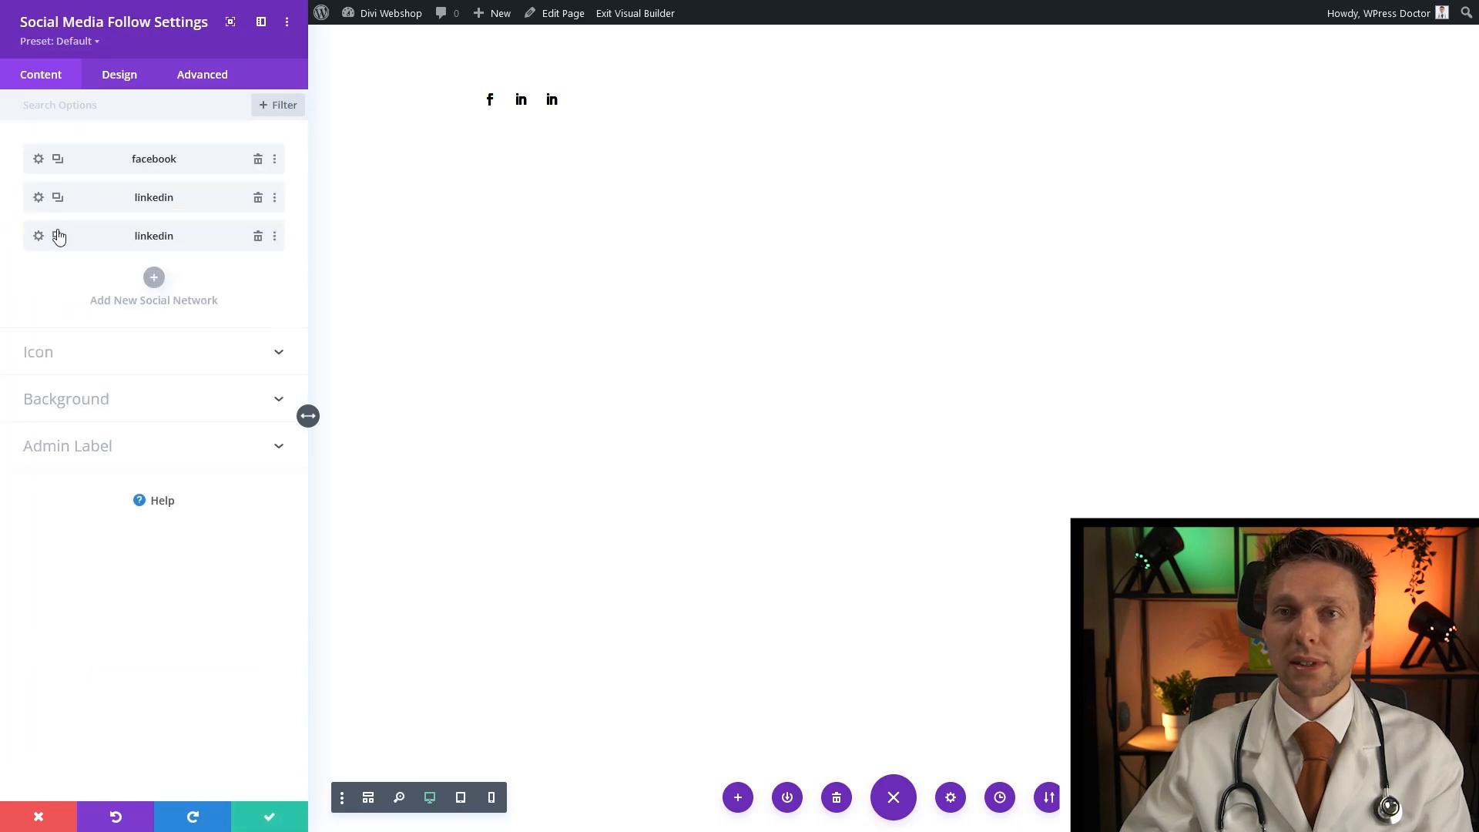
{"action": "left_click", "coordinate": [39, 236]}
{"action": "left_click", "coordinate": [77, 201]}
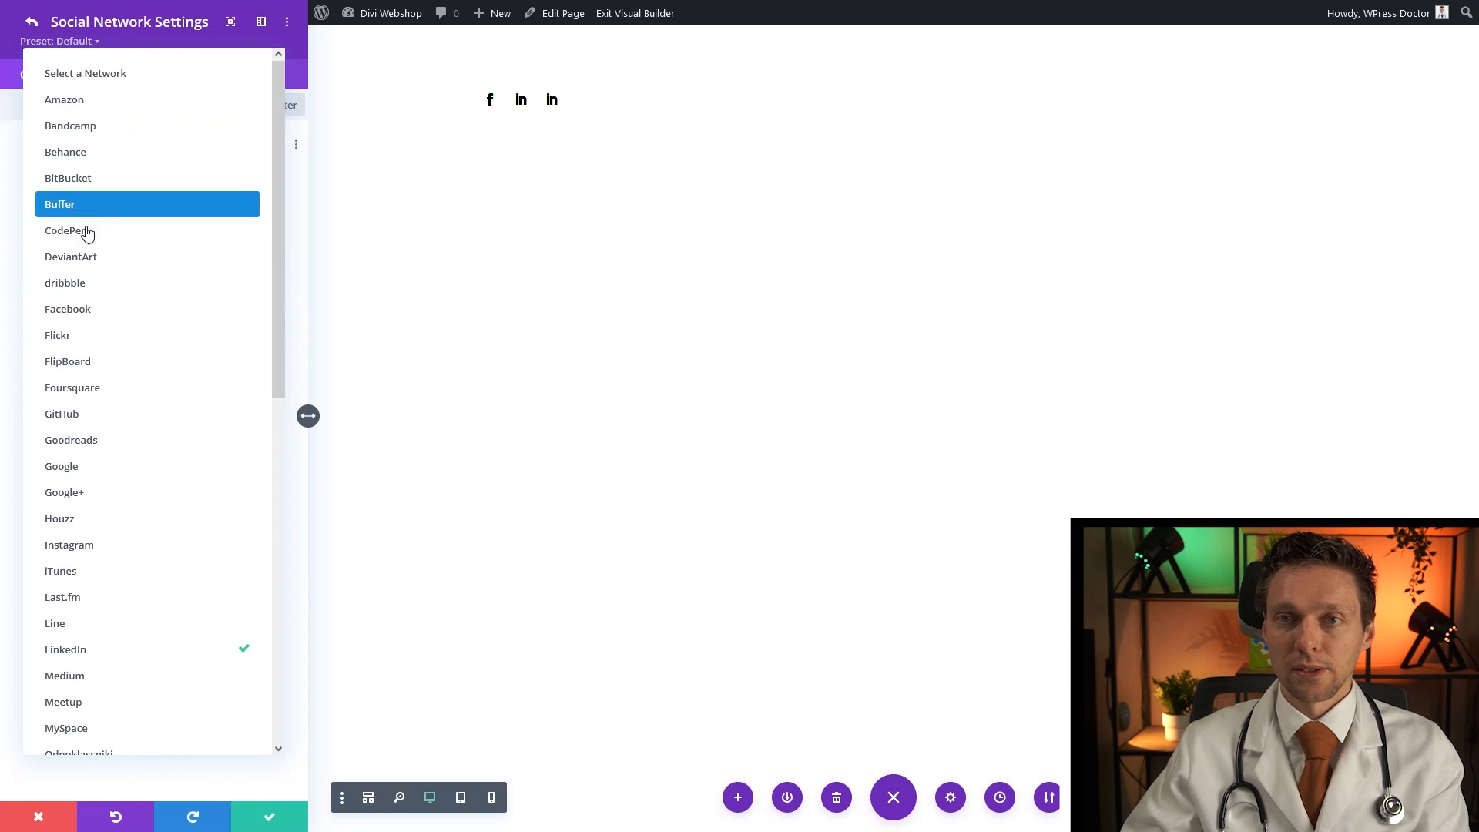
{"action": "scroll", "coordinate": [107, 630], "scroll_direction": "down", "scroll_amount": 5}
{"action": "left_click", "coordinate": [92, 622]}
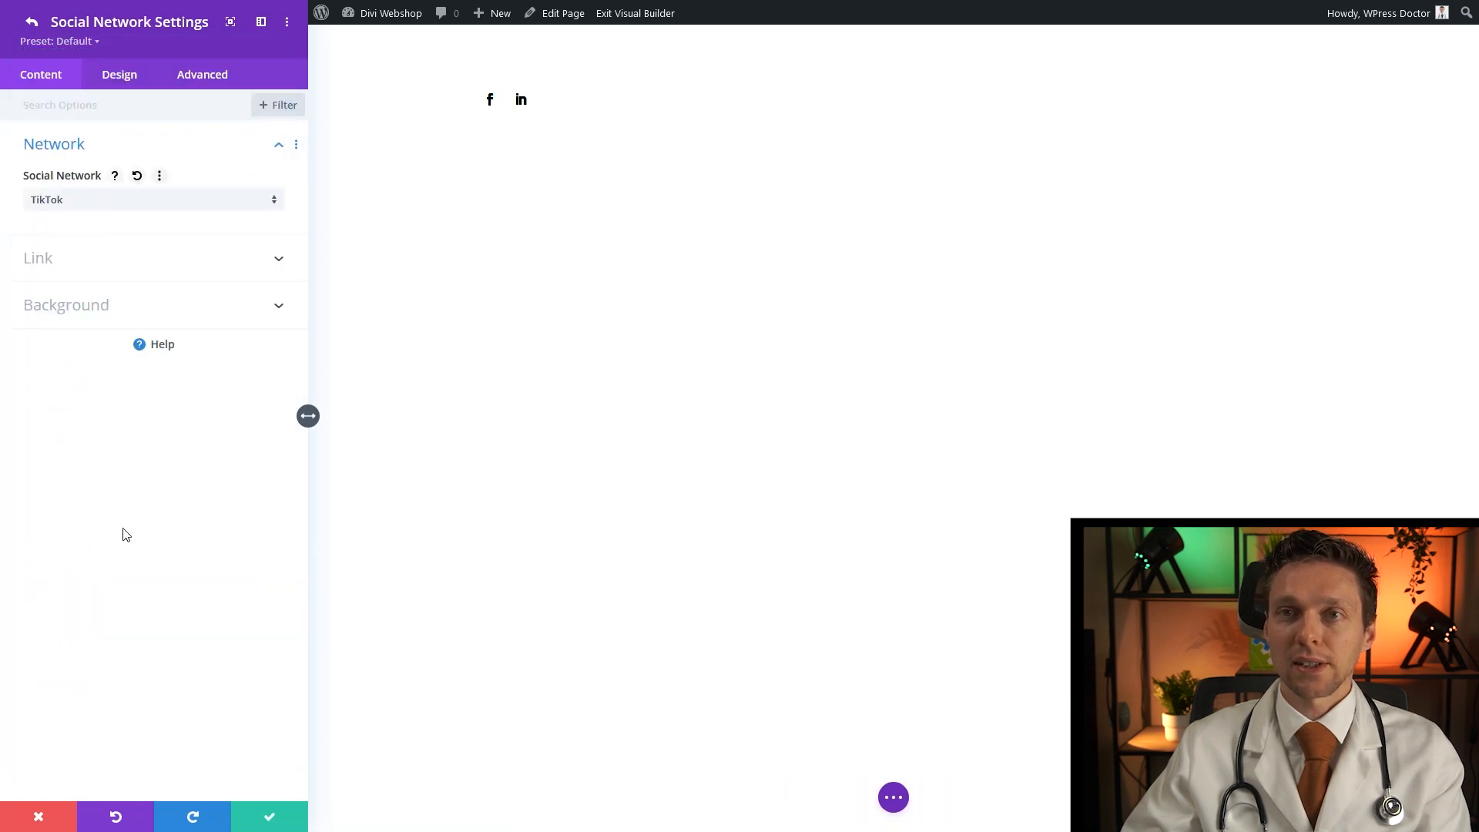
{"action": "left_click", "coordinate": [268, 815]}
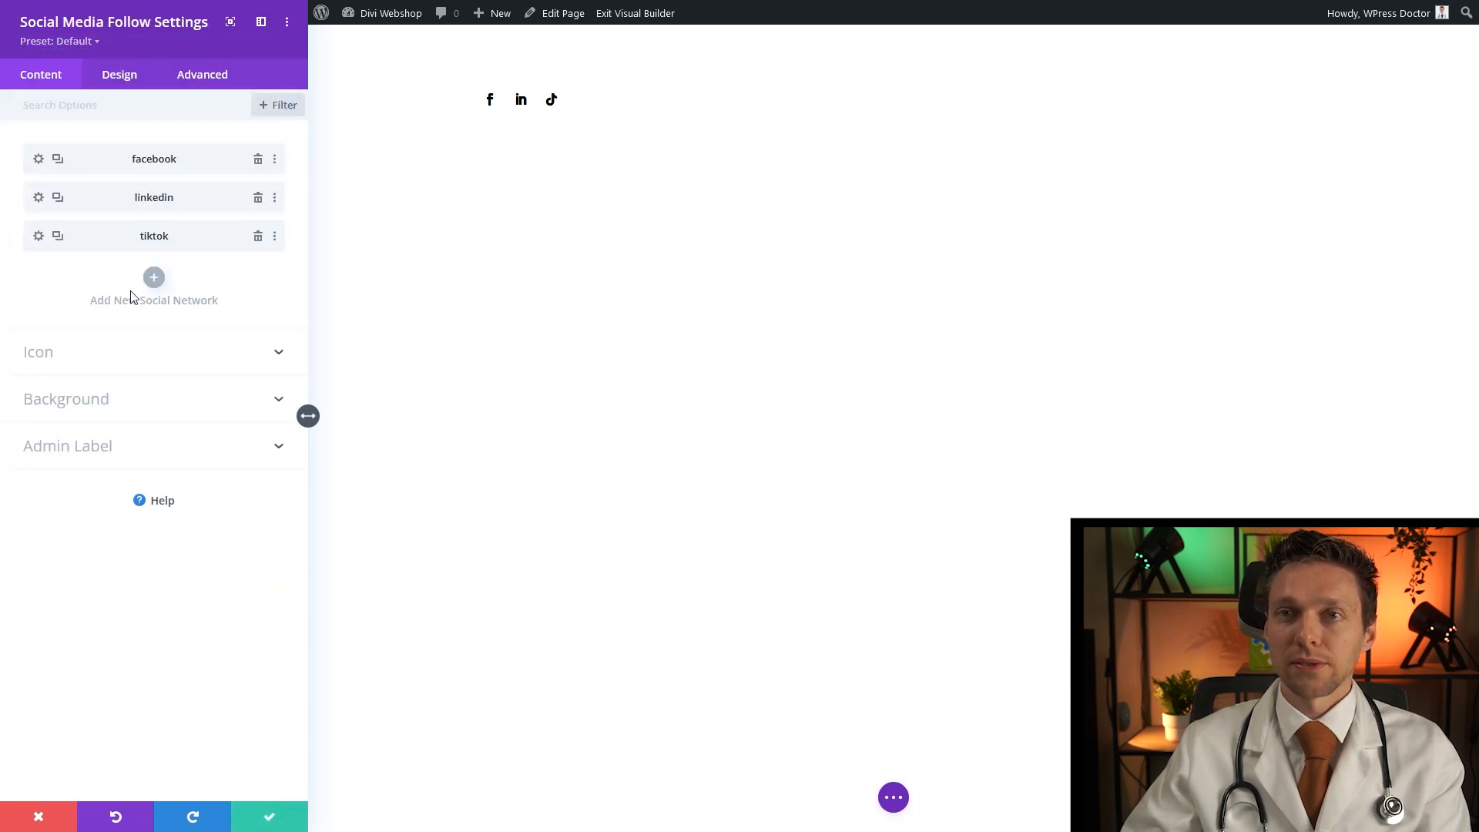
Duplicate the TikTok network and change the copy to Instagram
{"action": "left_click", "coordinate": [58, 237]}
{"action": "left_click", "coordinate": [39, 274]}
{"action": "left_click", "coordinate": [103, 202]}
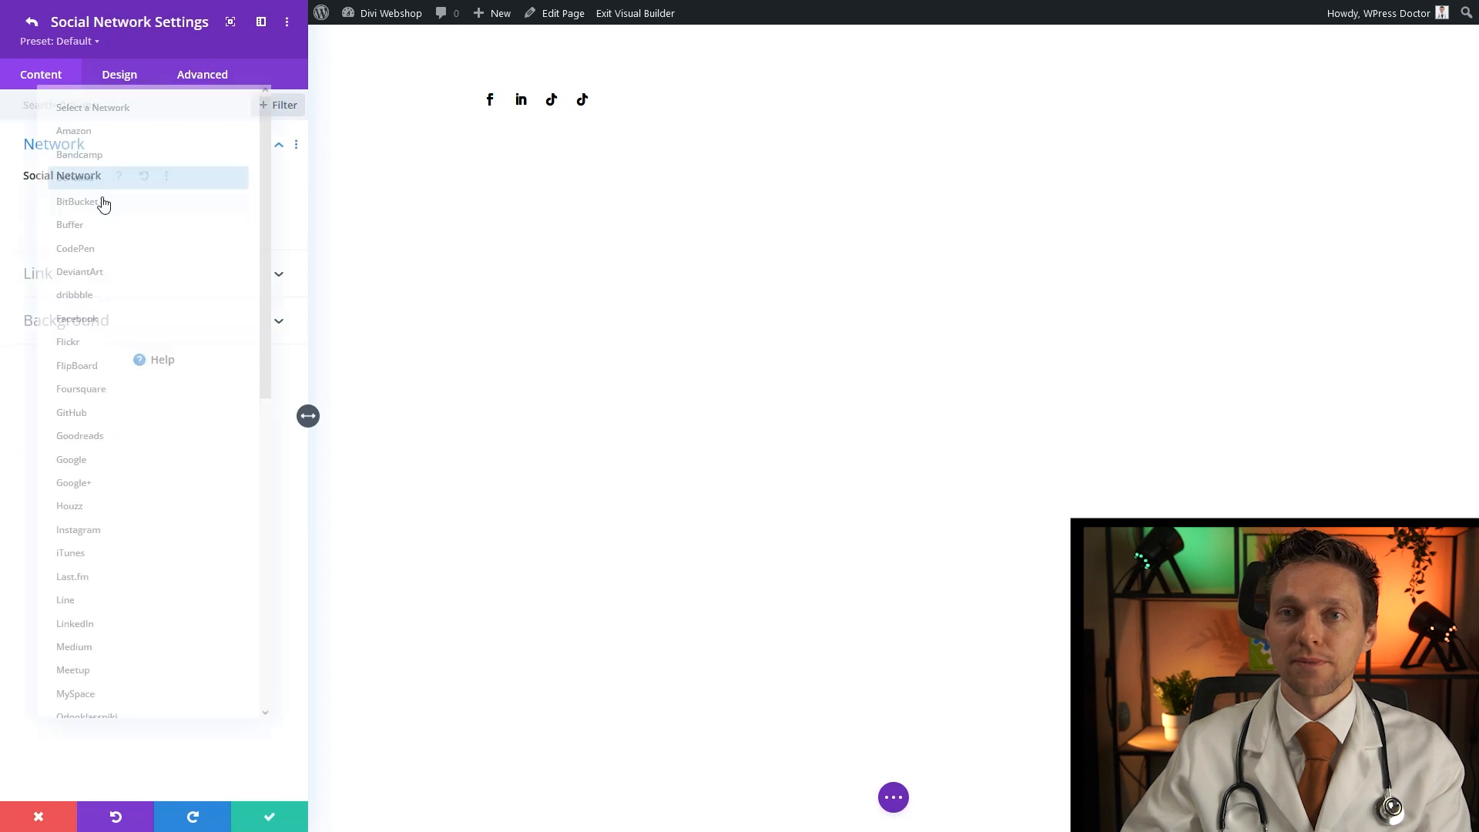
{"action": "scroll", "coordinate": [89, 392], "scroll_direction": "down", "scroll_amount": 5}
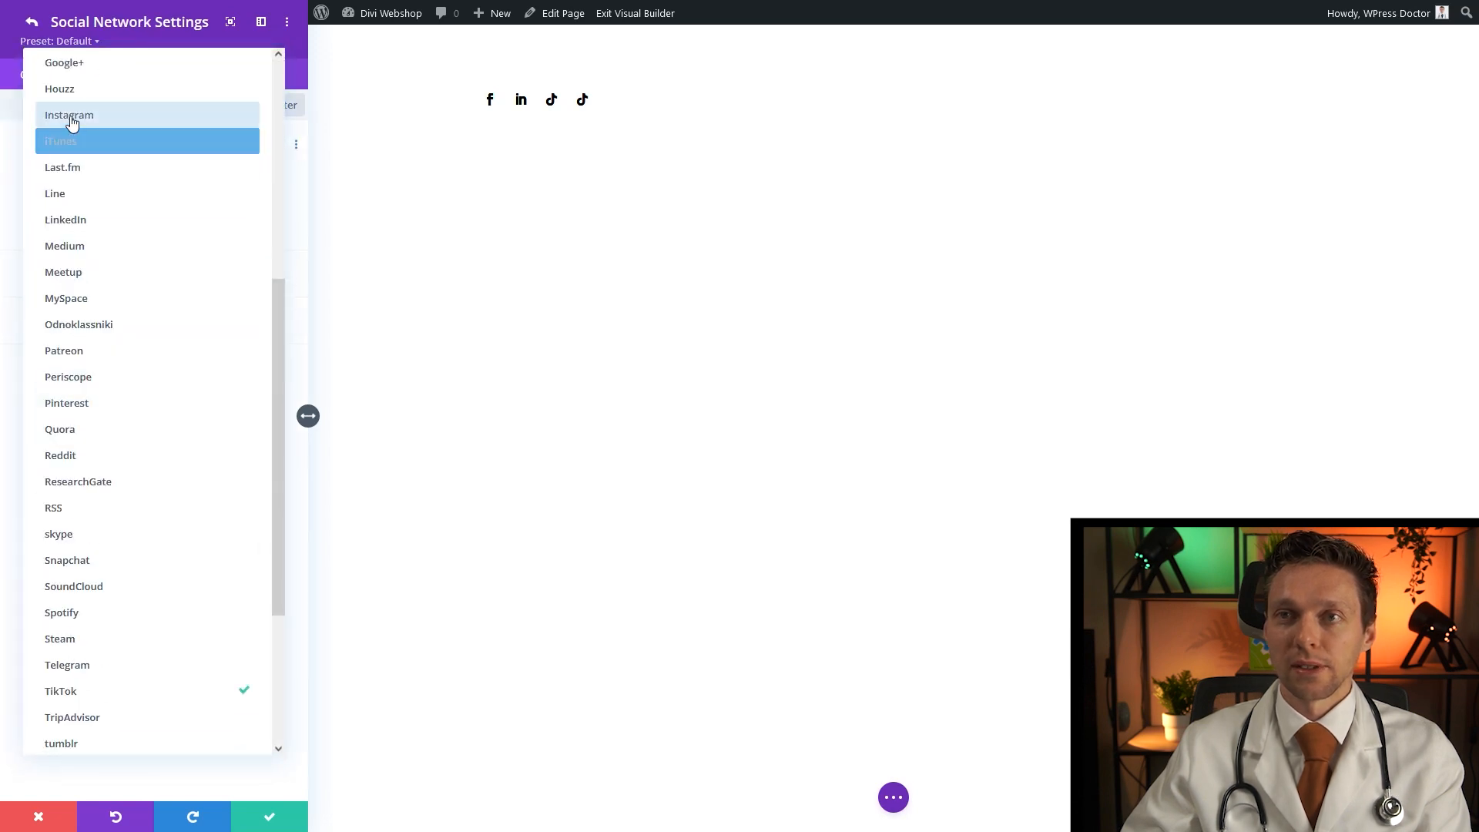
{"action": "left_click", "coordinate": [47, 170]}
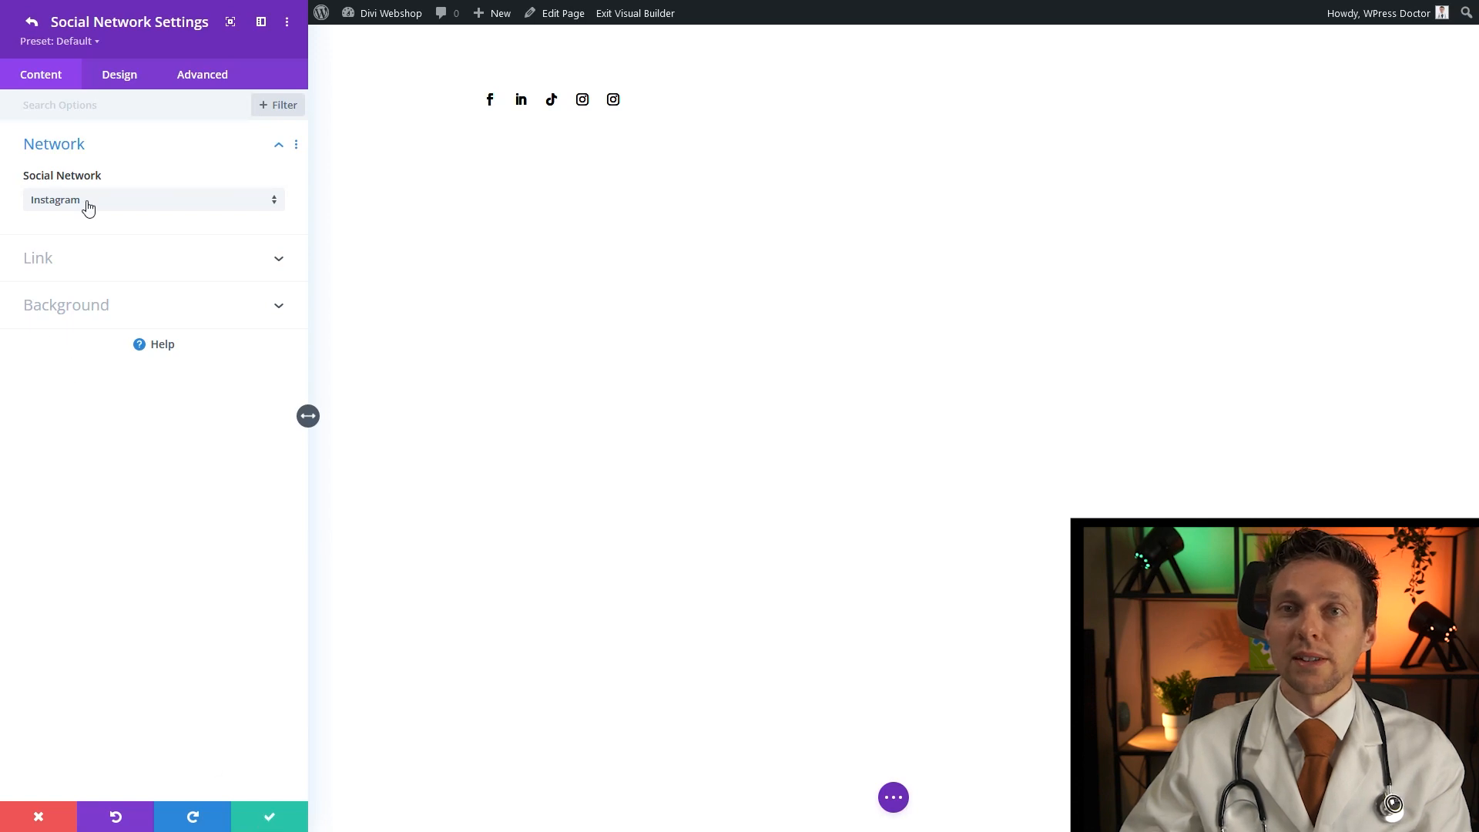
Switch the fifth network to YouTube and save the social module settings
{"action": "left_click", "coordinate": [87, 202]}
{"action": "scroll", "coordinate": [116, 548], "scroll_direction": "down", "scroll_amount": 8}
{"action": "scroll", "coordinate": [77, 693], "scroll_direction": "down", "scroll_amount": 2}
{"action": "left_click", "coordinate": [73, 728]}
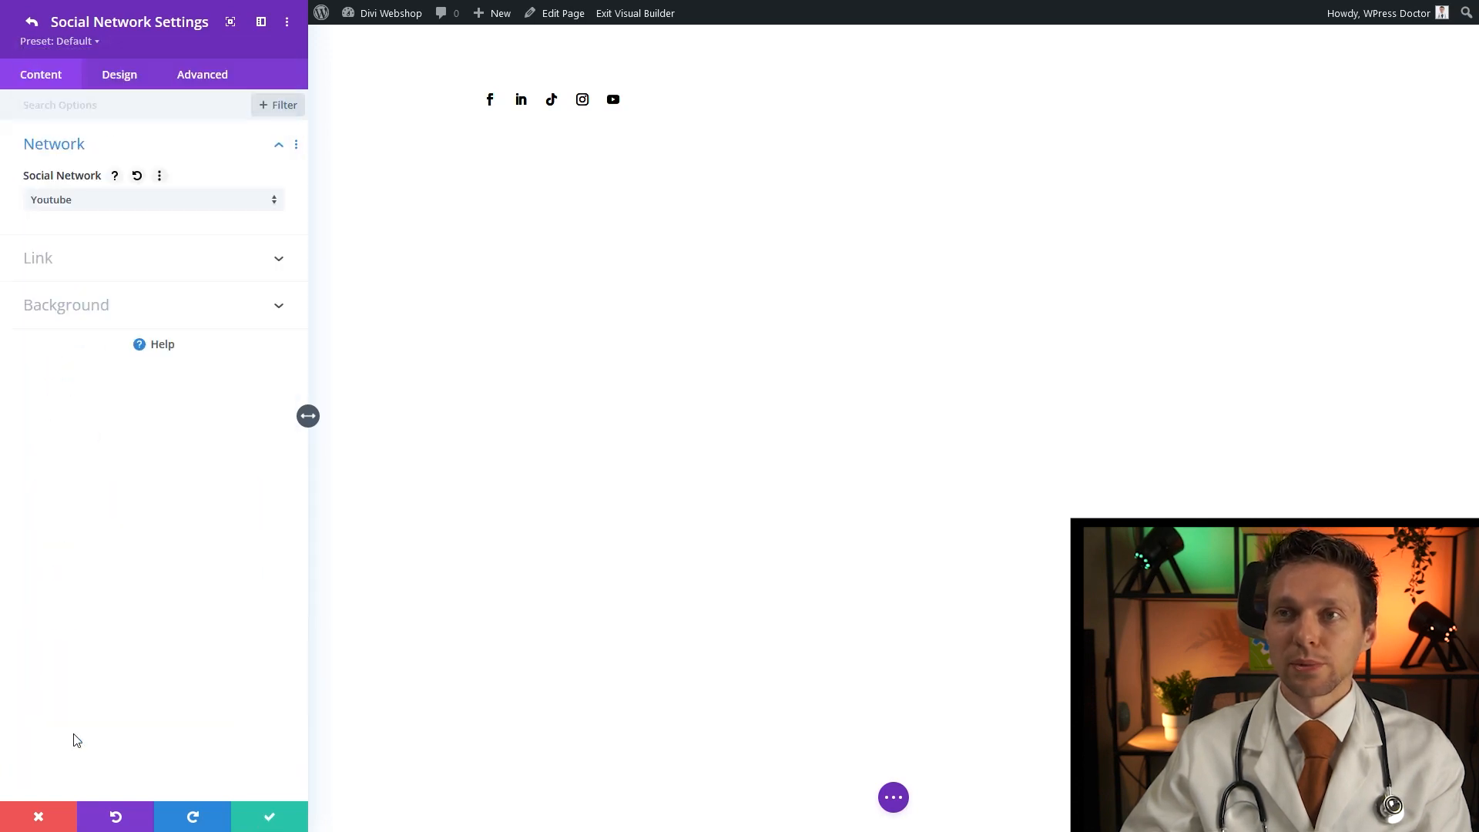
{"action": "left_click", "coordinate": [68, 263]}
{"action": "left_click", "coordinate": [116, 259]}
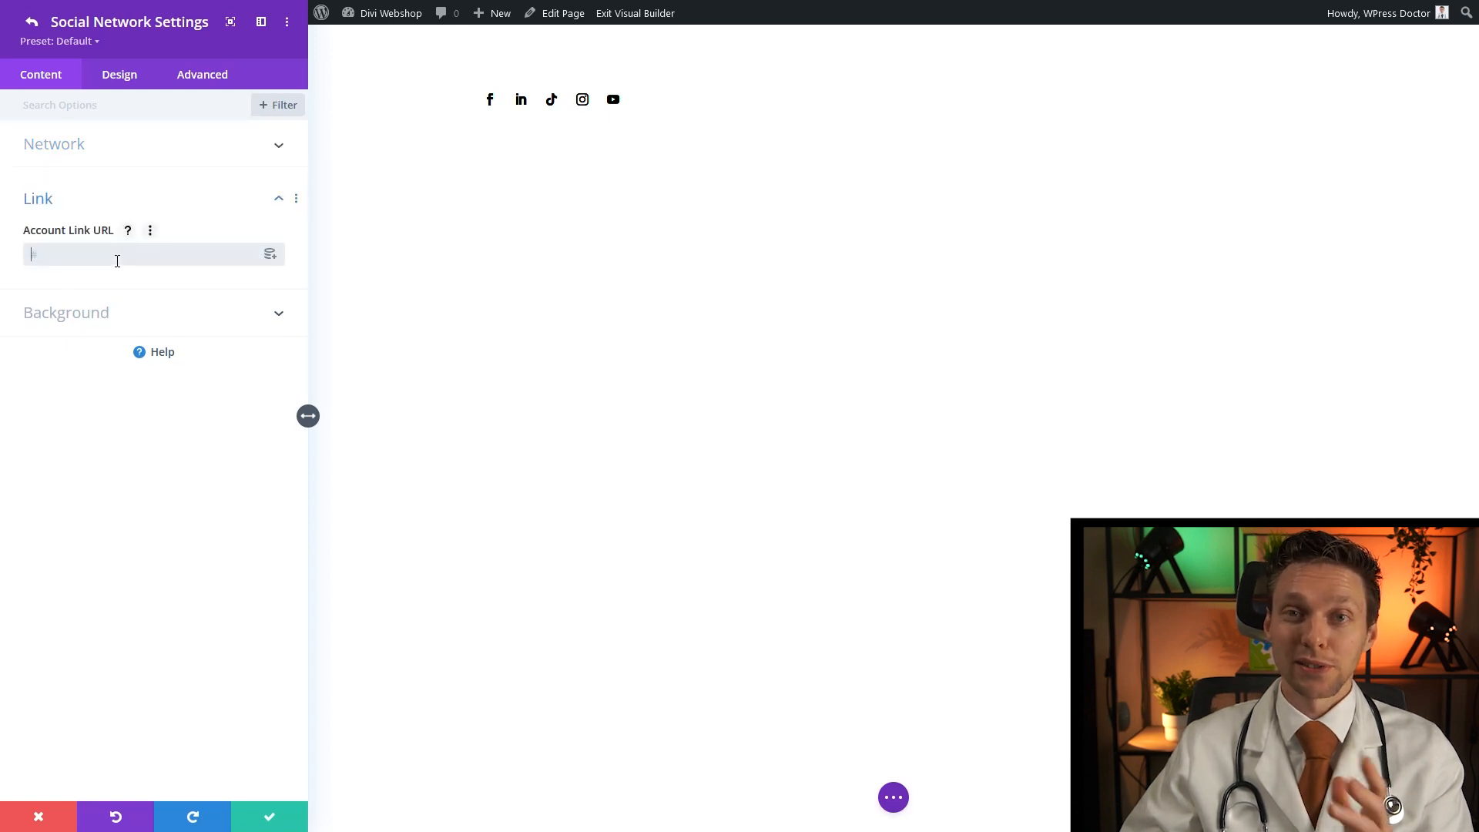
{"action": "left_click", "coordinate": [286, 817]}
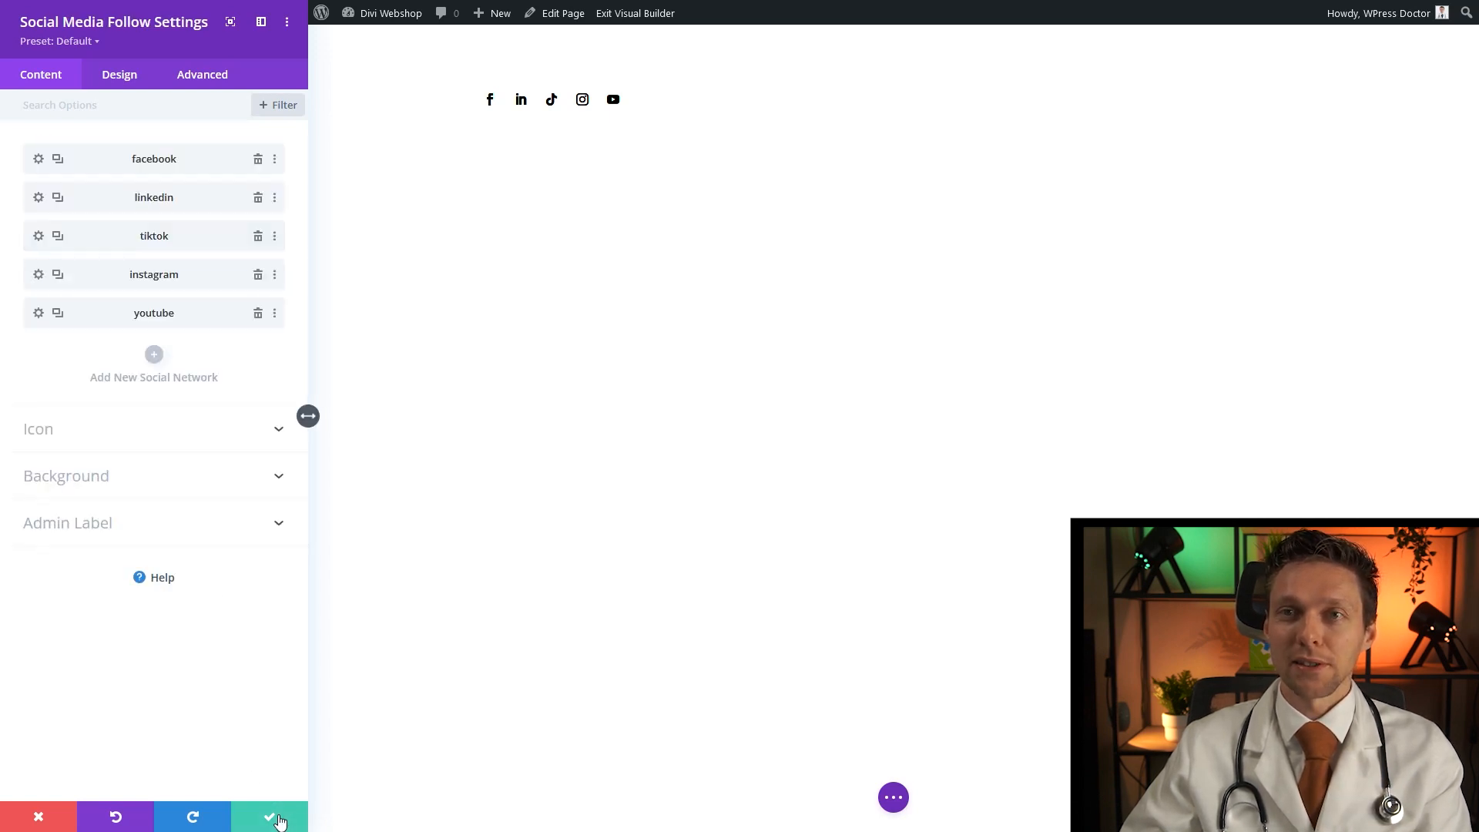
{"action": "left_click", "coordinate": [269, 816]}
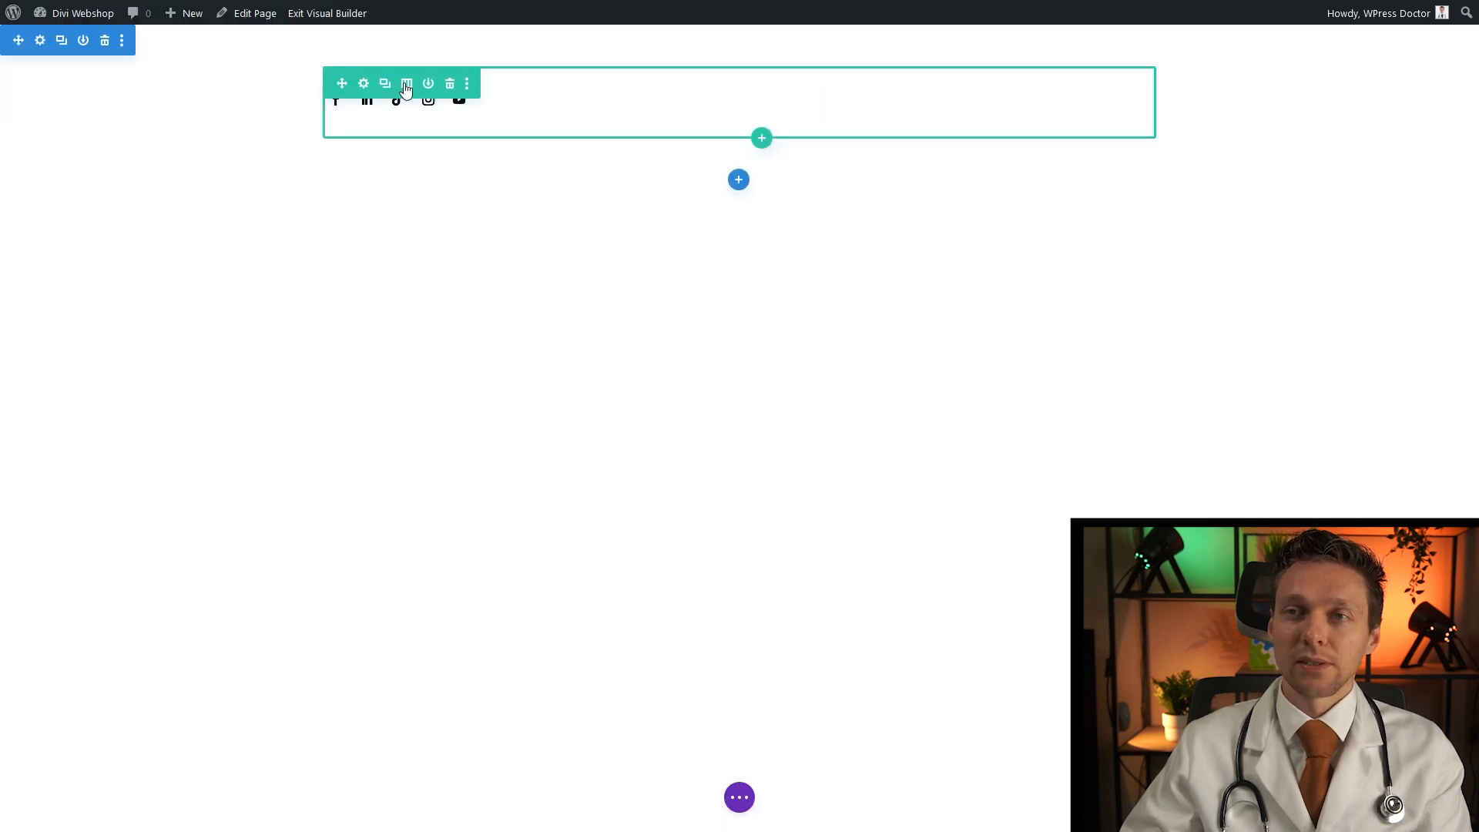
Split the icons' row into three columns and move the social icons into the middle one
{"action": "left_click", "coordinate": [406, 86]}
{"action": "left_click", "coordinate": [314, 336]}
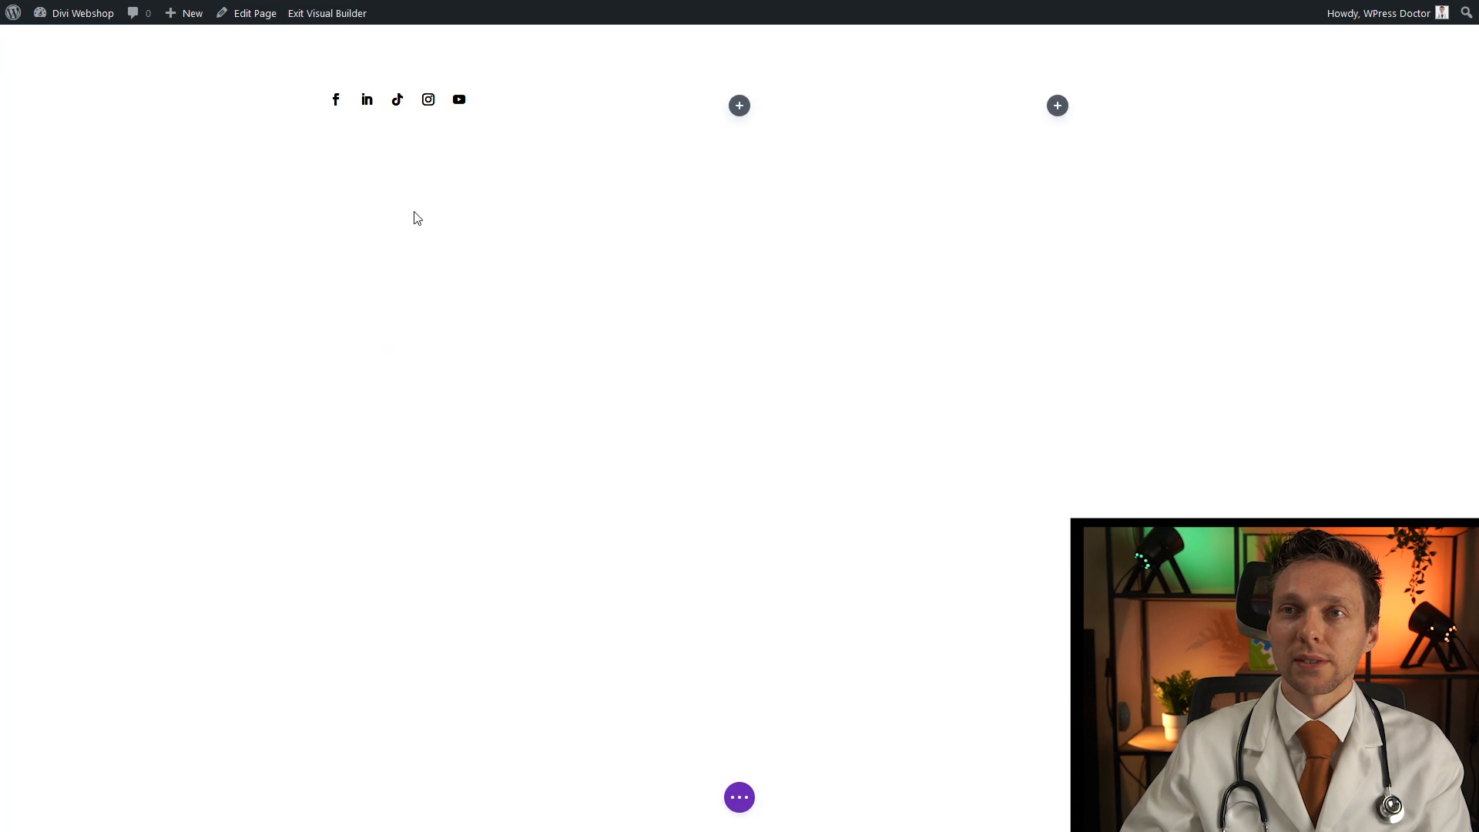
{"action": "mouse_move", "coordinate": [420, 106]}
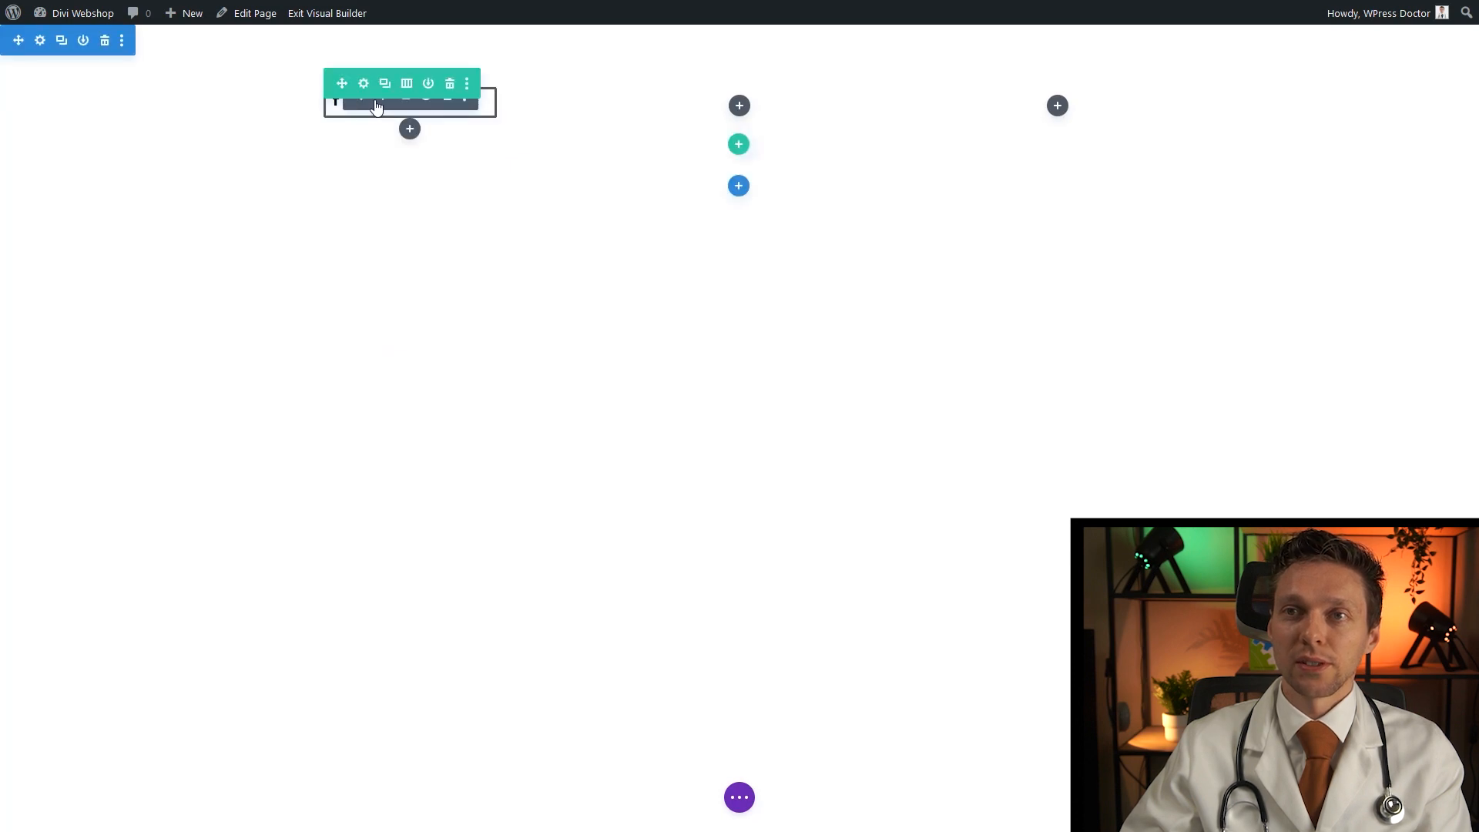
{"action": "left_click_drag", "start_coordinate": [381, 110], "coordinate": [739, 99]}
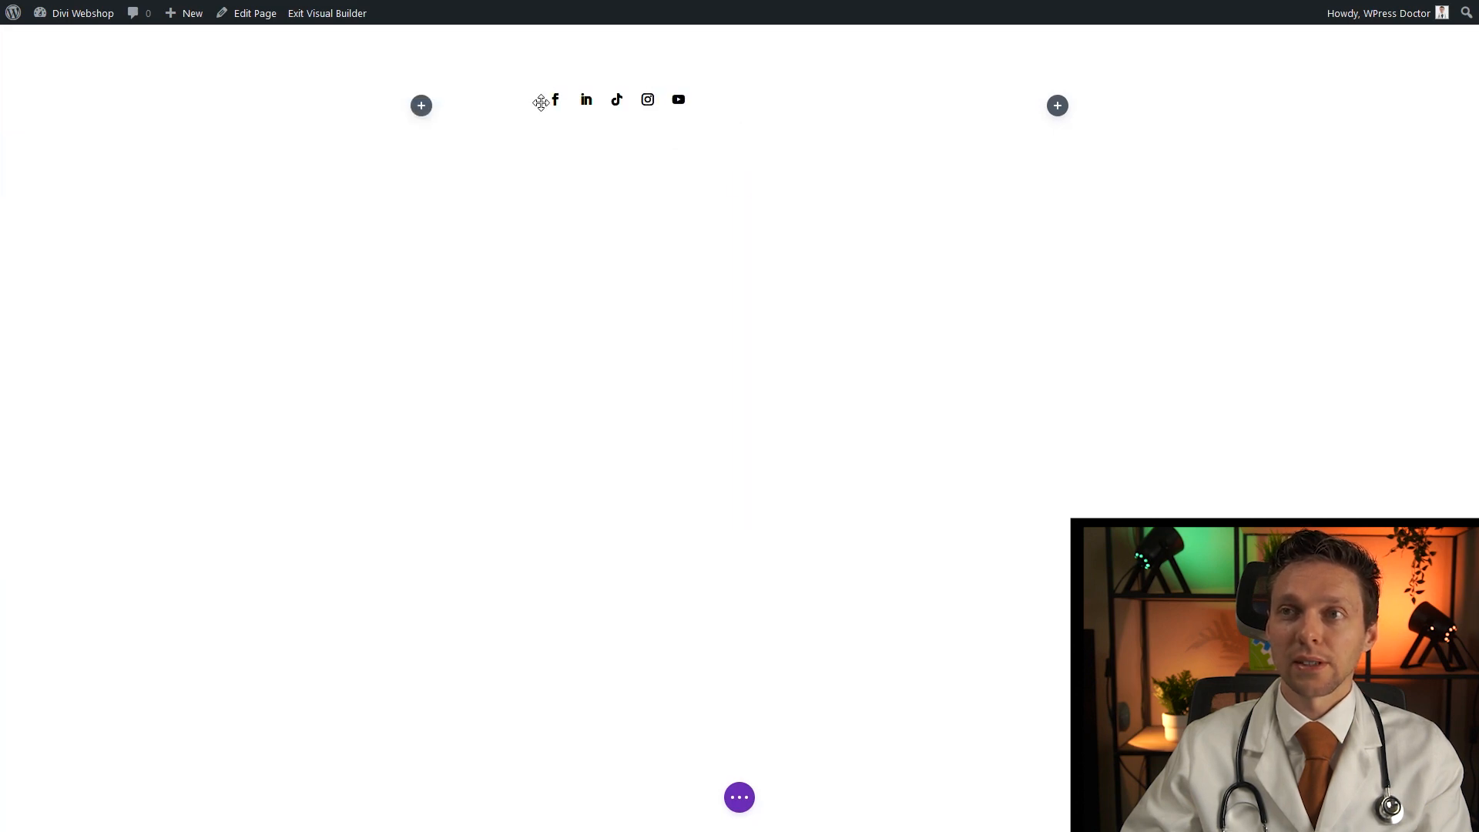
Set the social icons' module alignment to center
{"action": "left_click", "coordinate": [709, 105]}
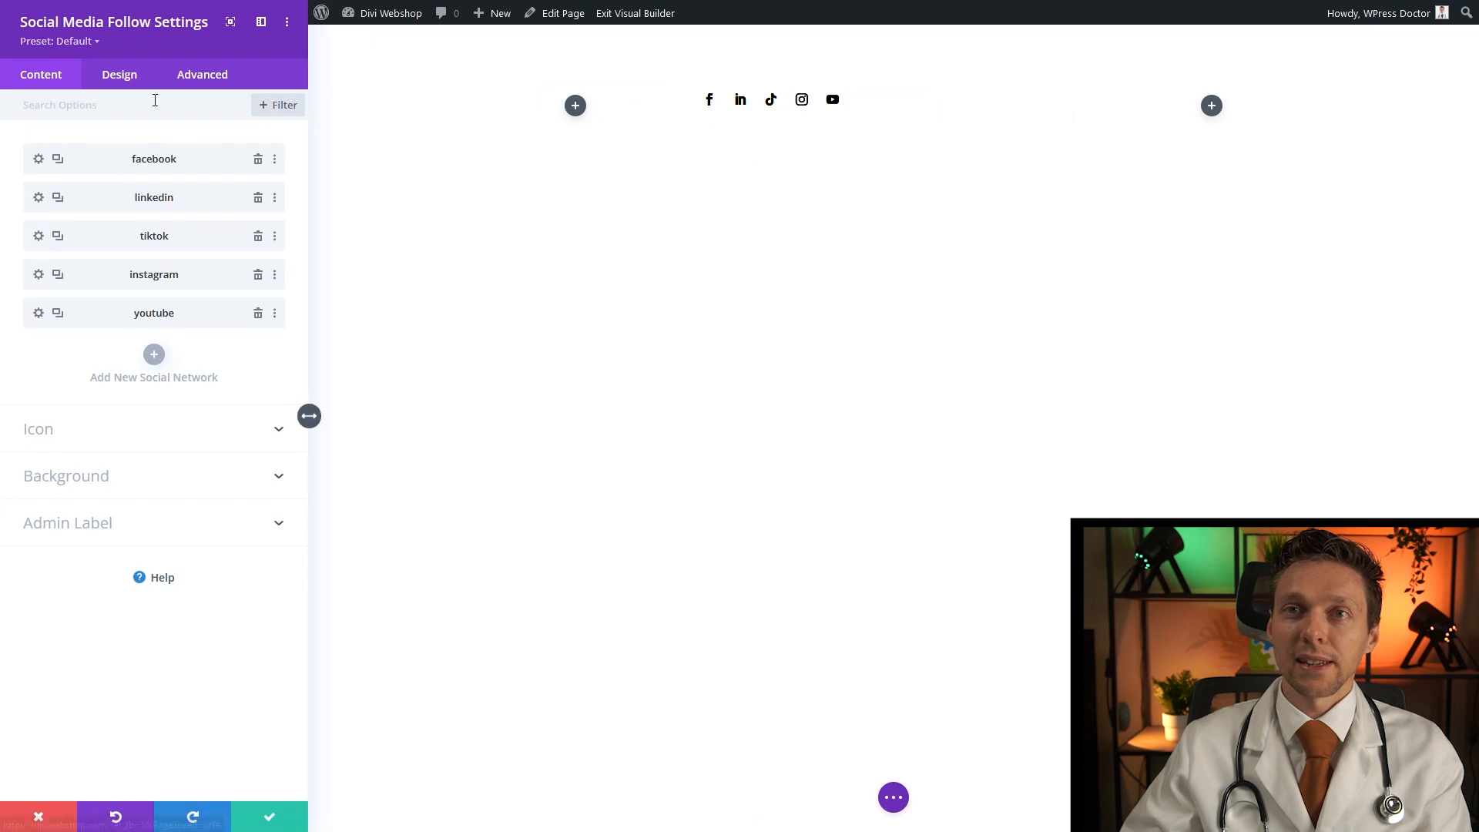
{"action": "left_click", "coordinate": [123, 80]}
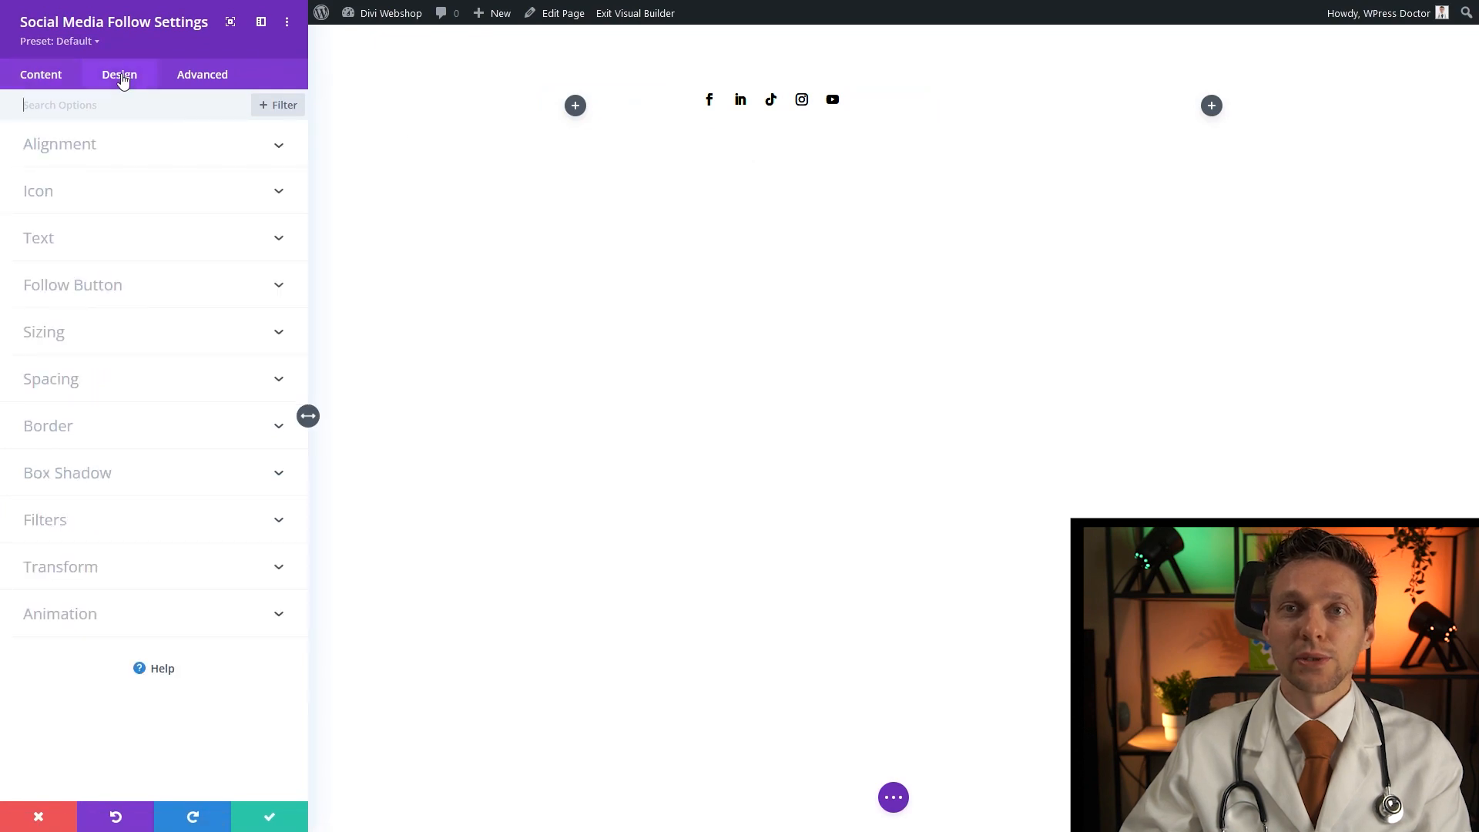
{"action": "left_click", "coordinate": [77, 153]}
{"action": "left_click", "coordinate": [154, 205]}
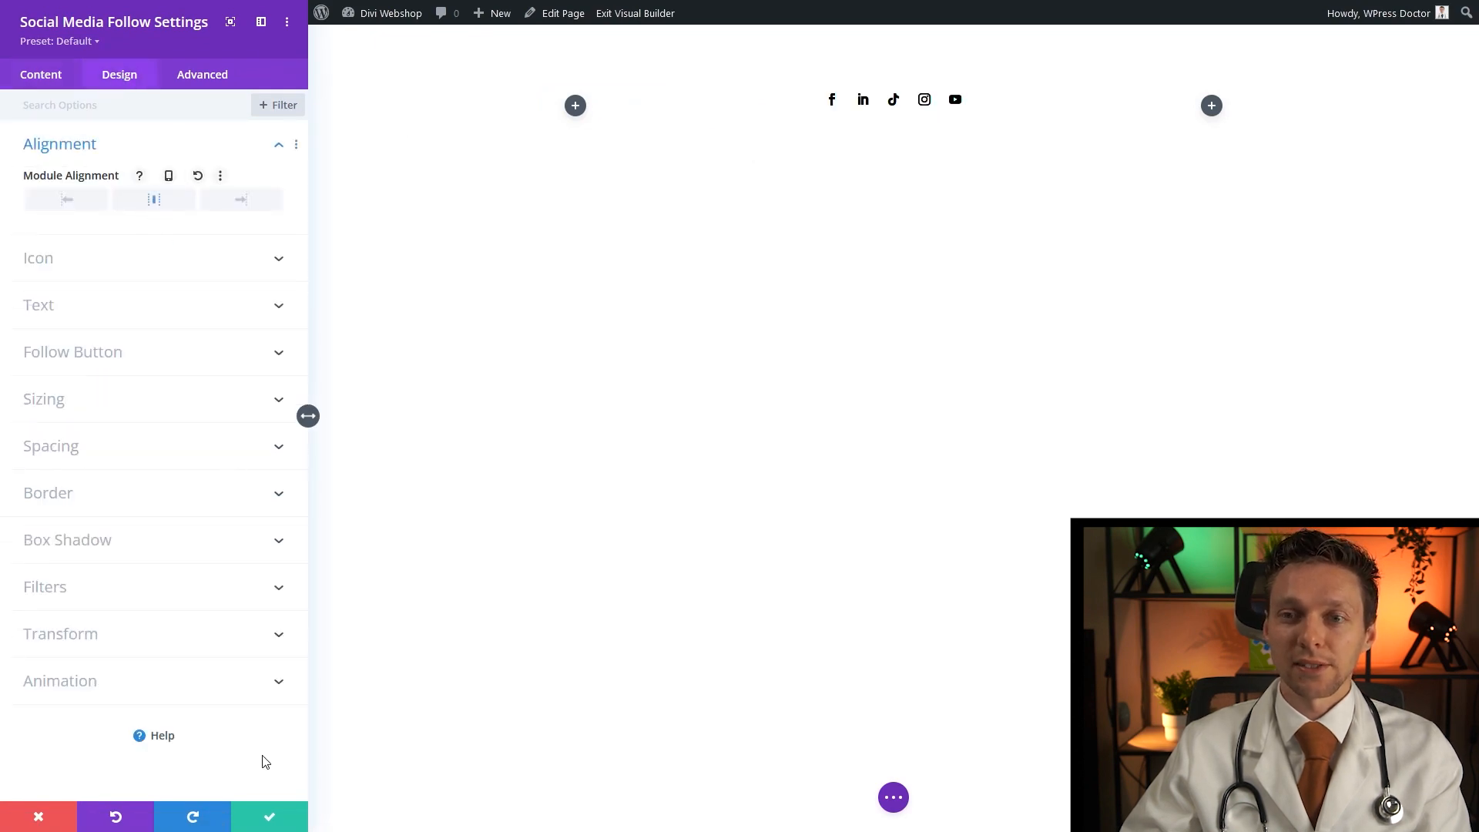
{"action": "left_click", "coordinate": [270, 818]}
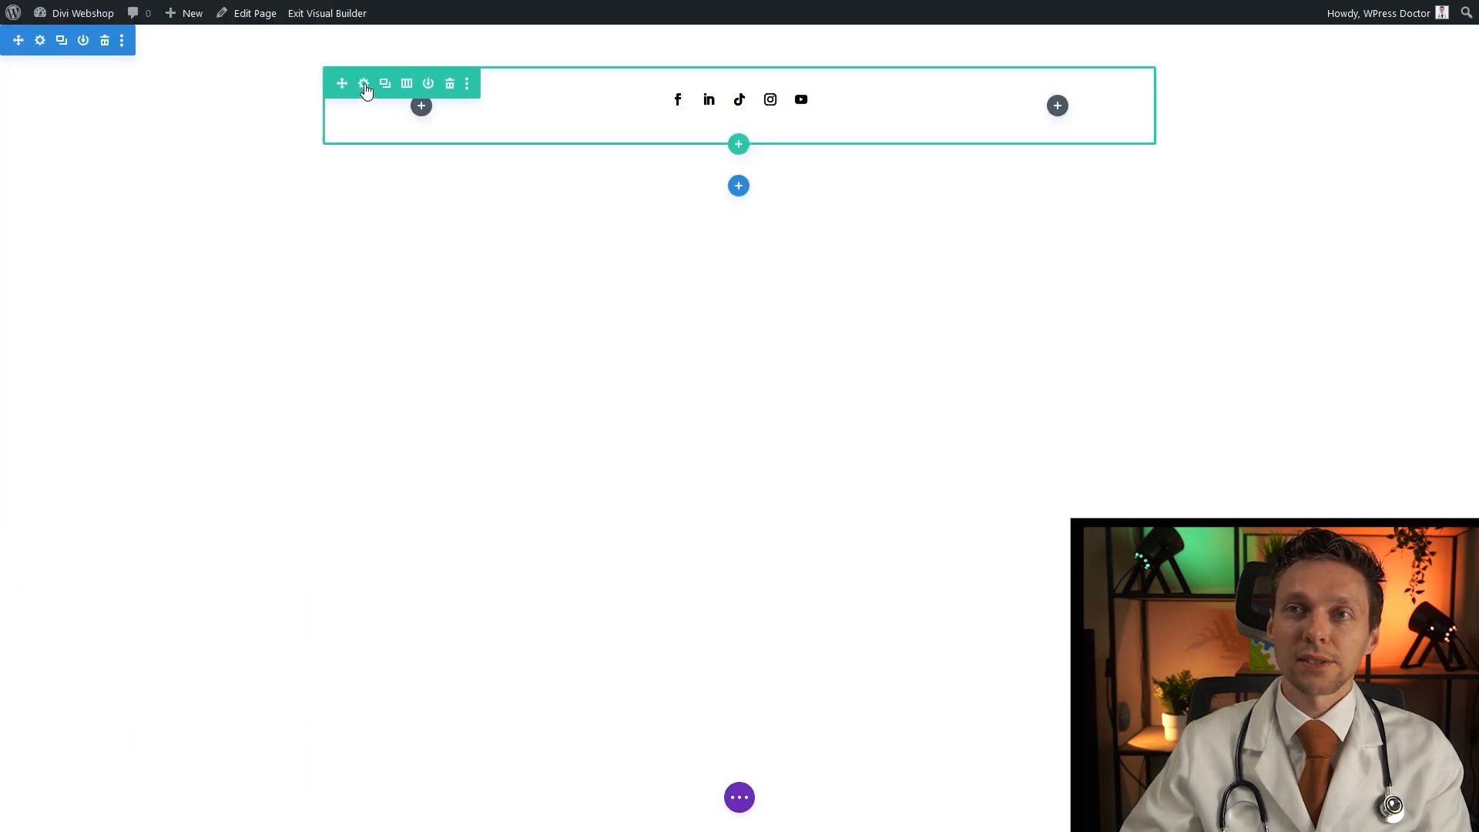
Set the row's width and max width both to 100%
{"action": "left_click", "coordinate": [363, 85]}
{"action": "left_click", "coordinate": [118, 80]}
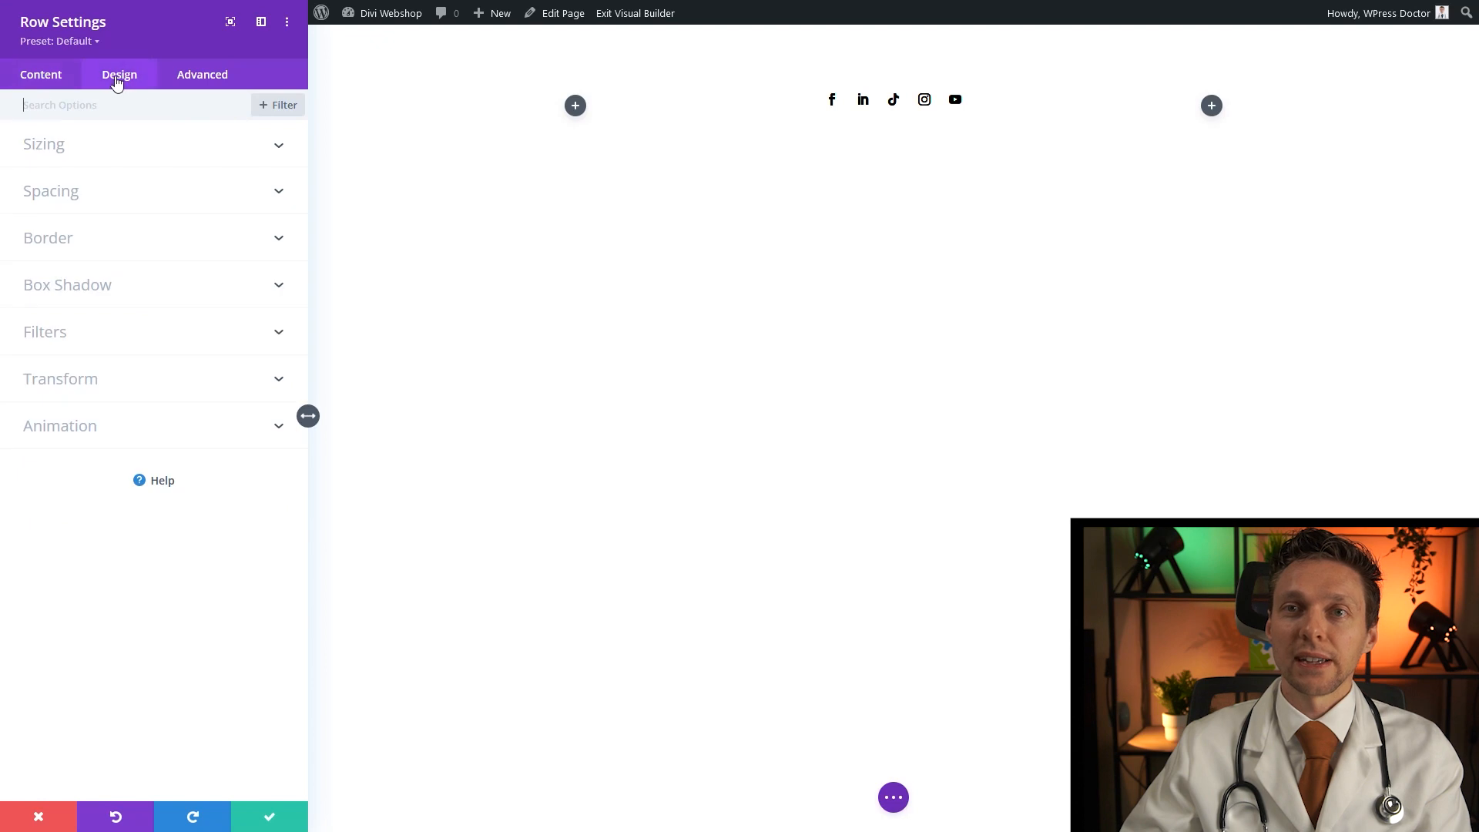
{"action": "left_click", "coordinate": [69, 151]}
{"action": "left_click", "coordinate": [222, 325]}
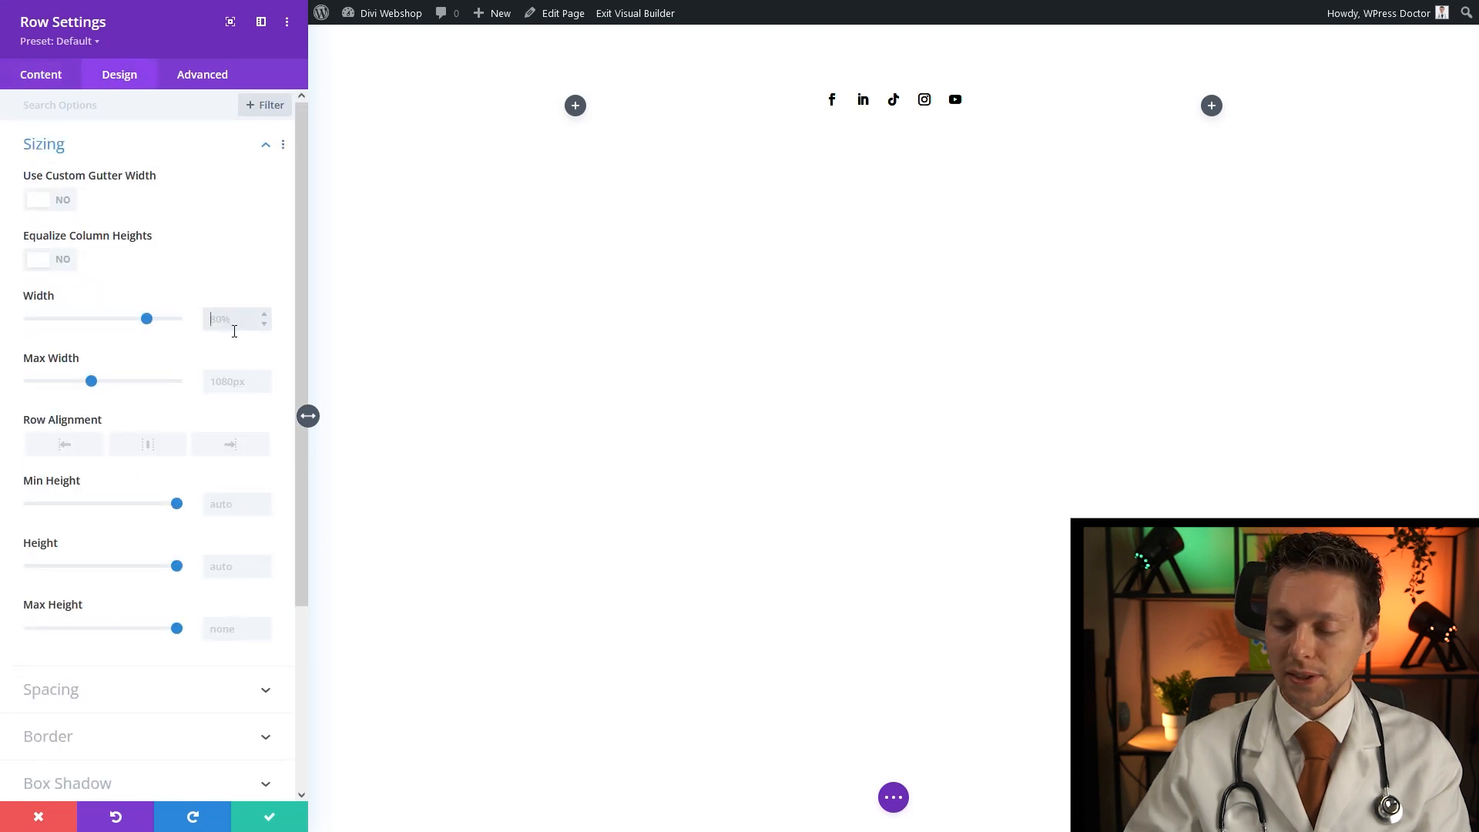
{"action": "type", "text": "100%"}
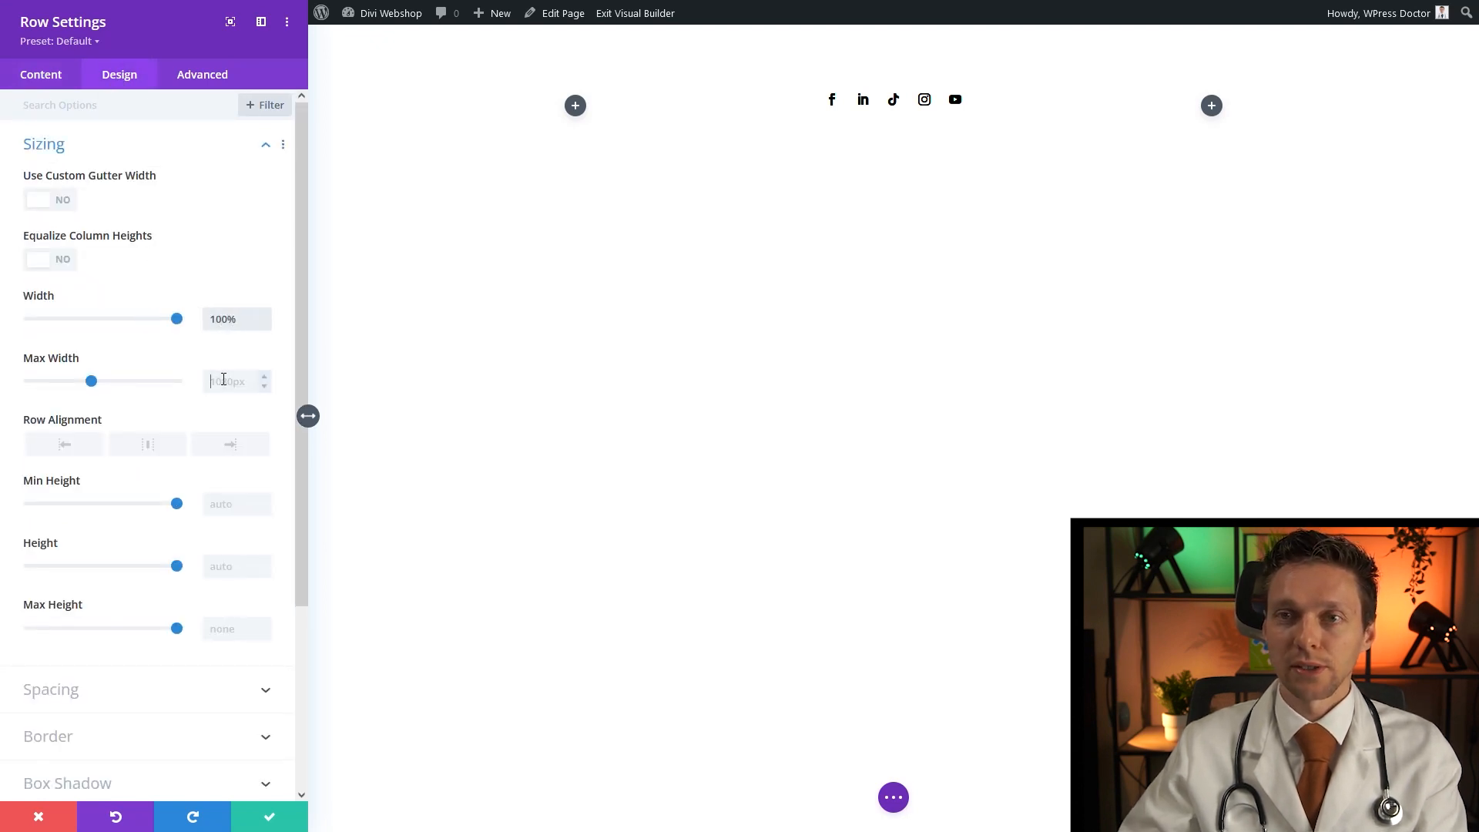
{"action": "left_click", "coordinate": [223, 380]}
{"action": "type", "text": "100%"}
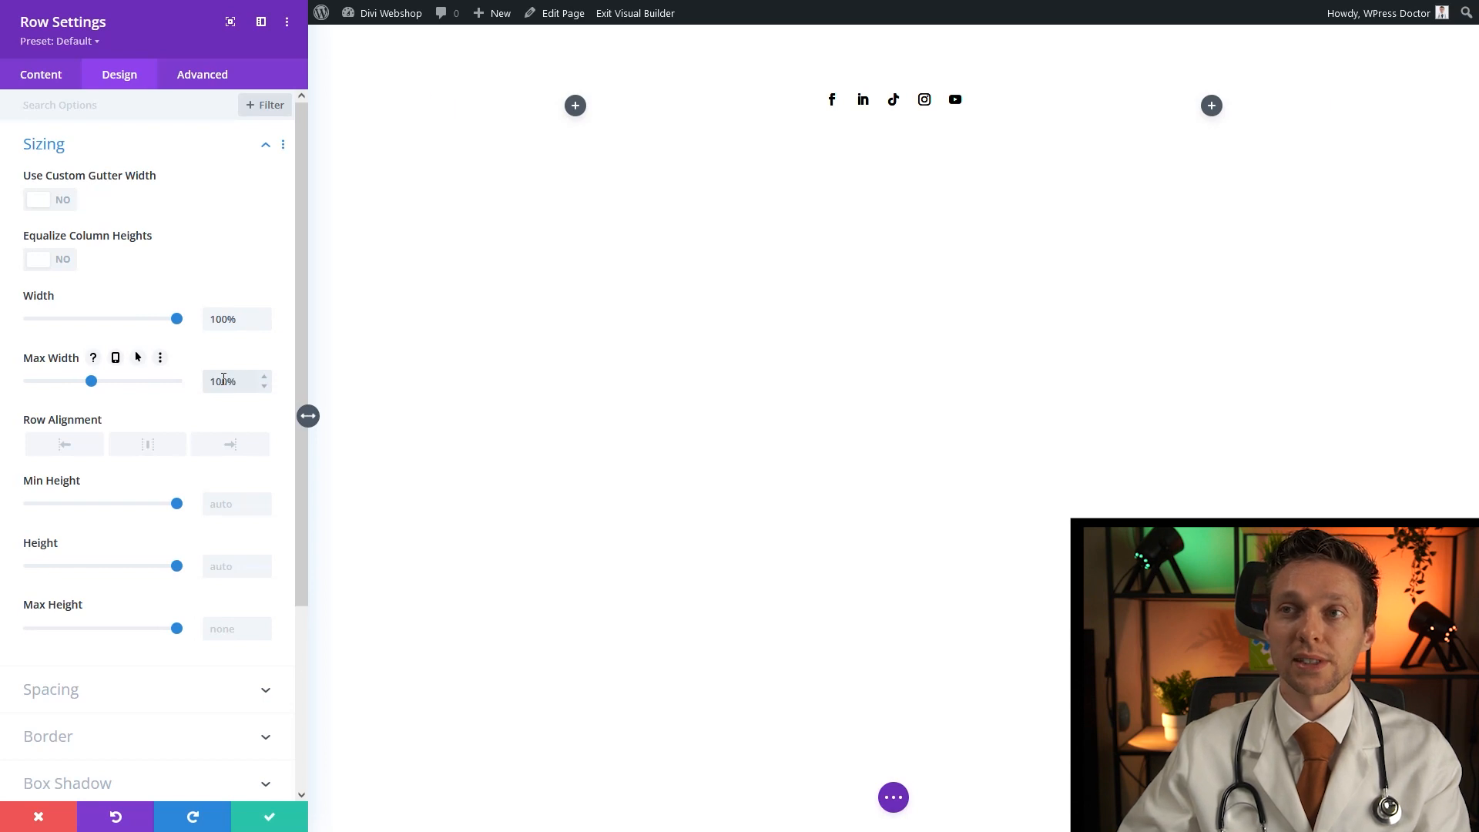
{"action": "left_click", "coordinate": [262, 818]}
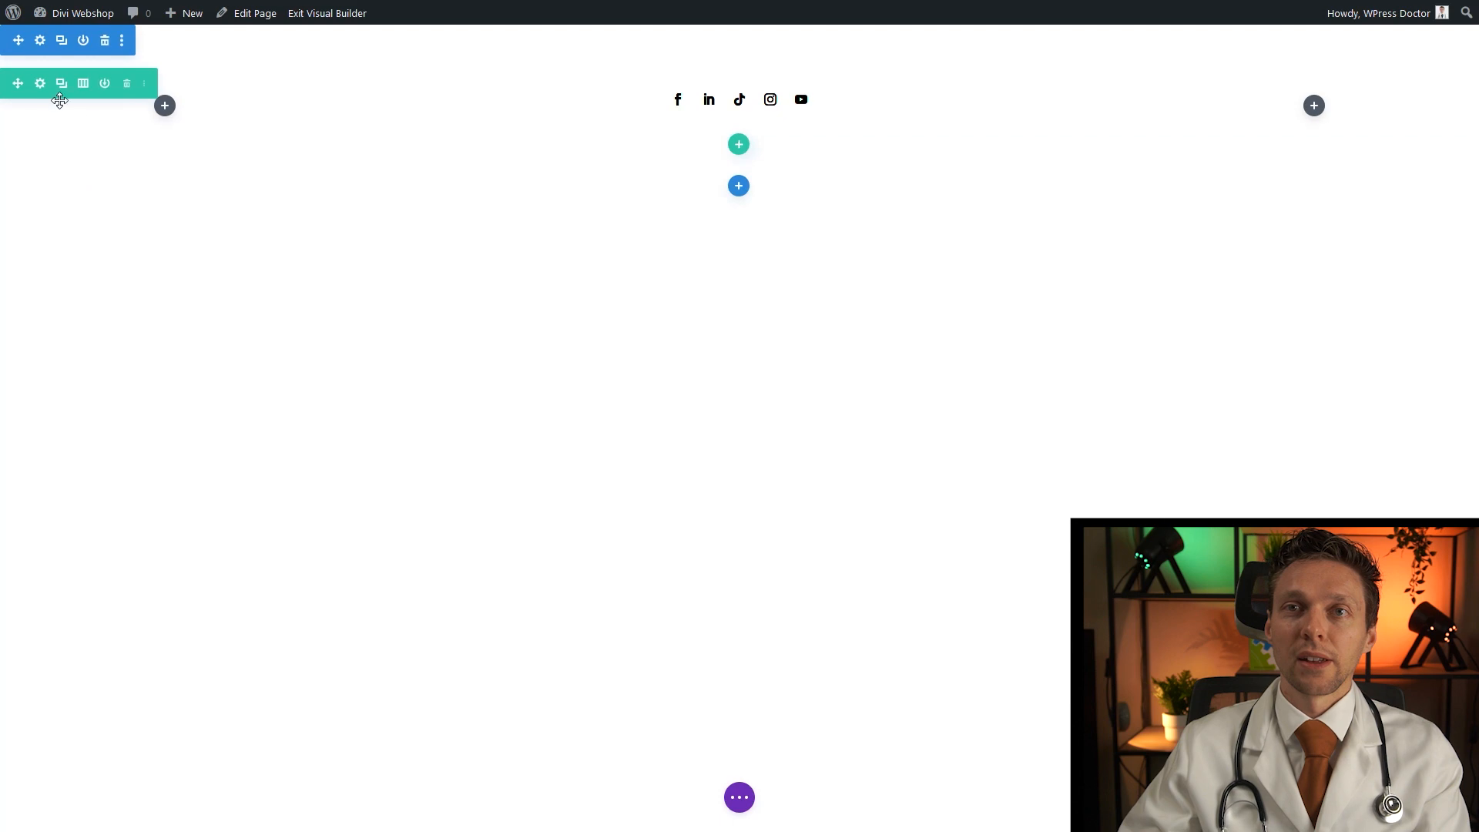
Upload the misty forest photo as the section's background image
{"action": "left_click", "coordinate": [40, 41]}
{"action": "left_click", "coordinate": [91, 202]}
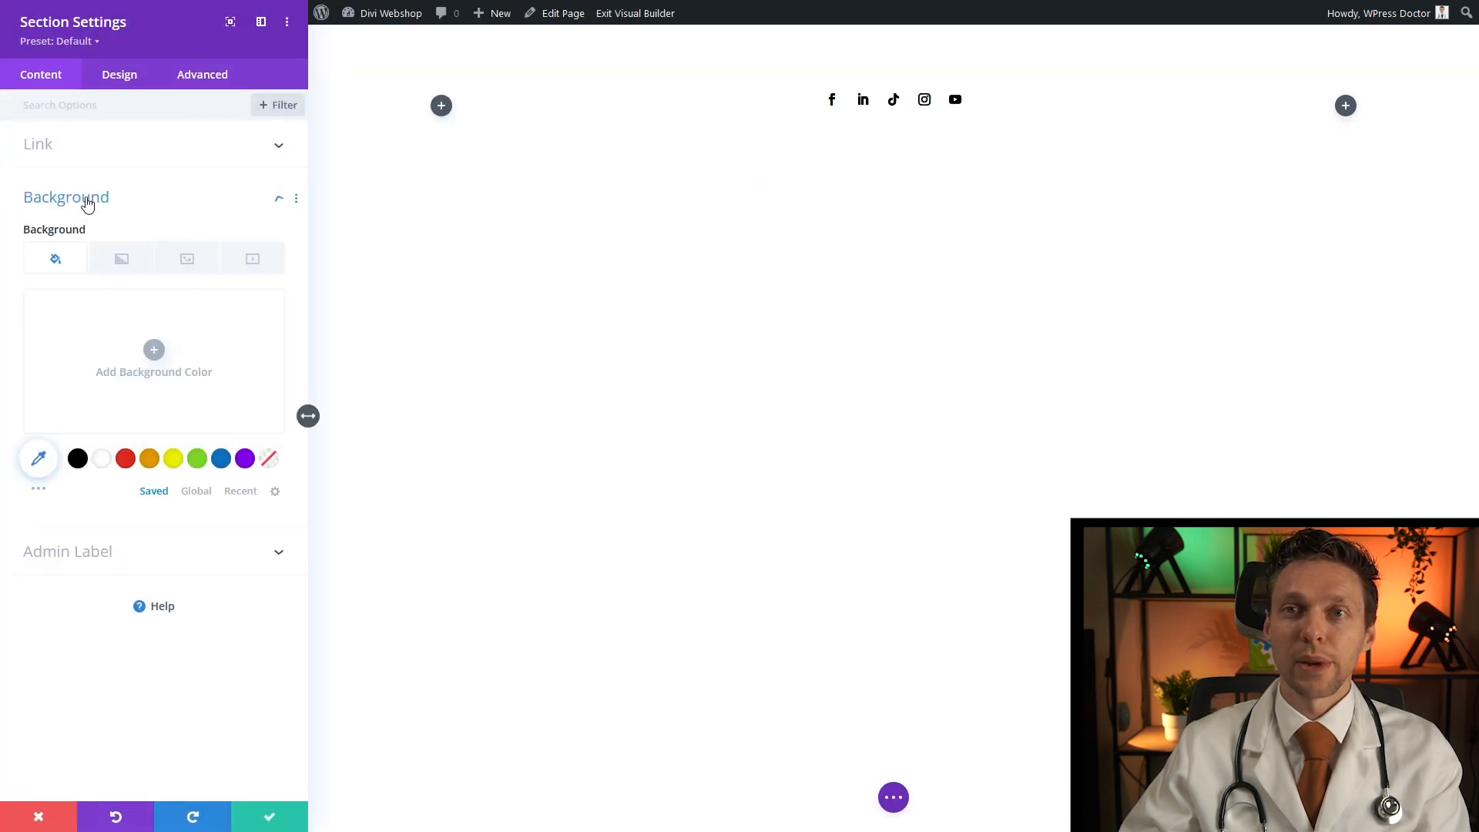
{"action": "left_click", "coordinate": [183, 262]}
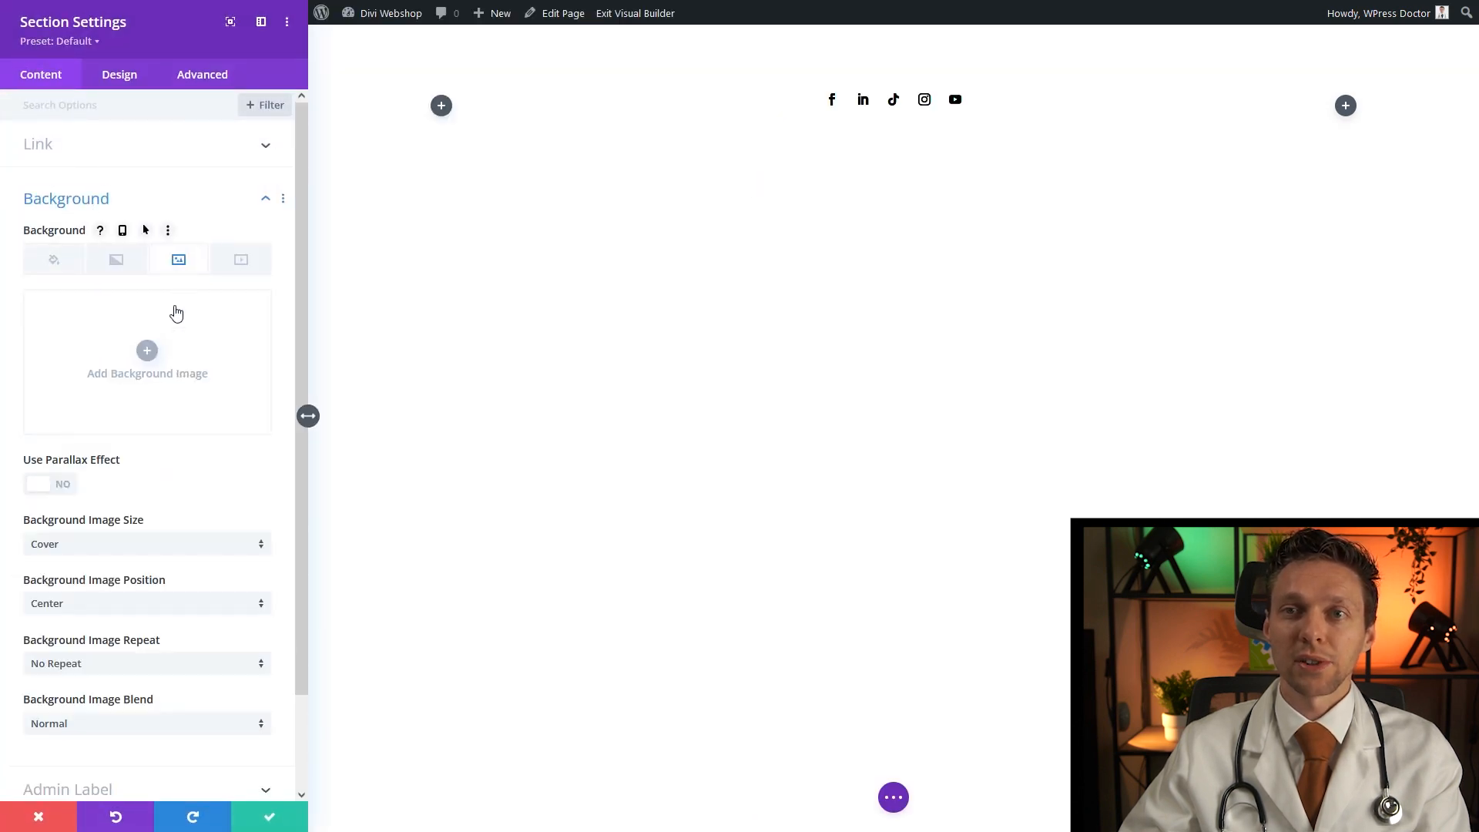
{"action": "left_click", "coordinate": [147, 352]}
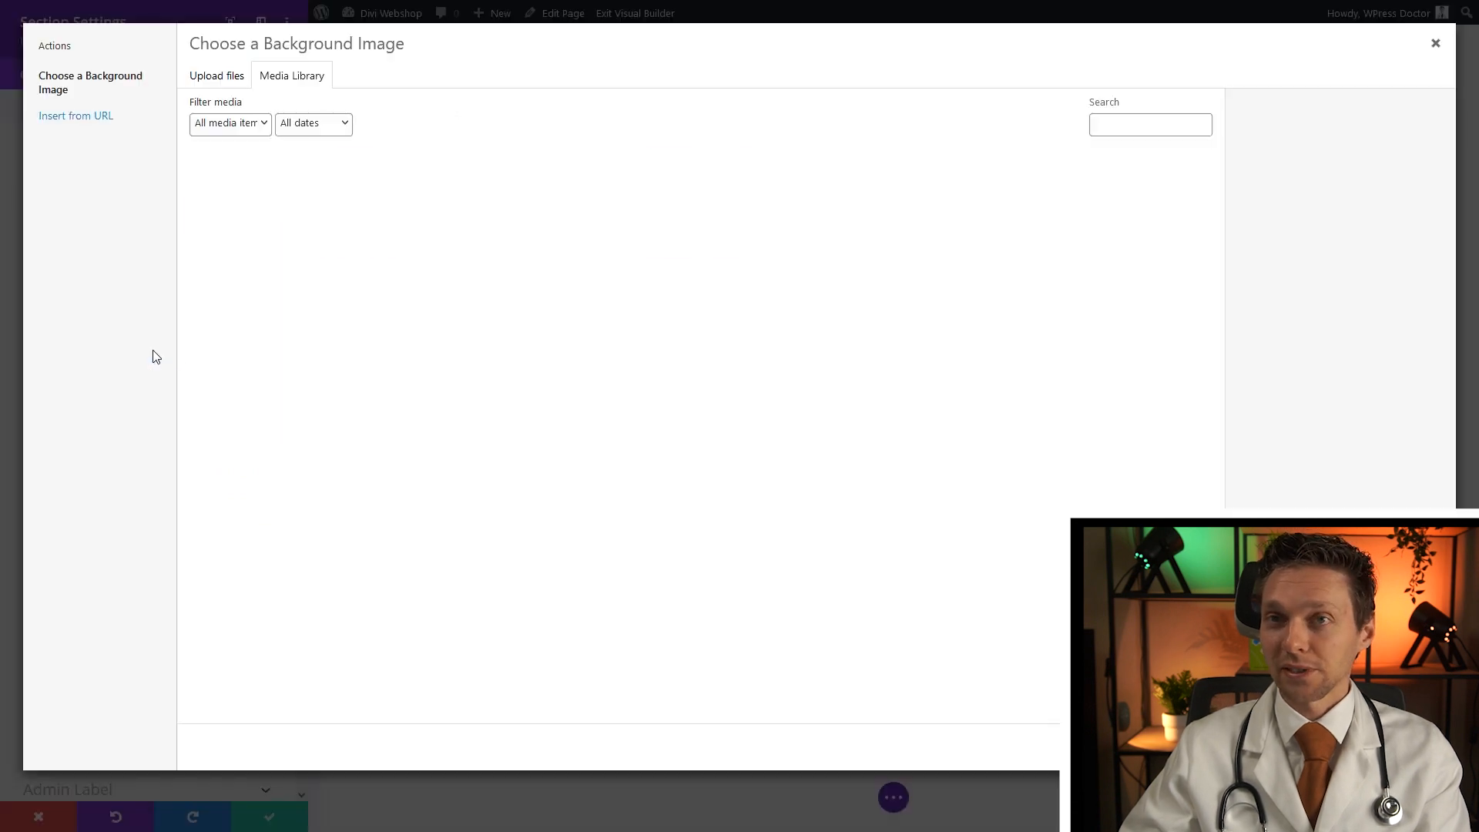
{"action": "left_click", "coordinate": [221, 77]}
{"action": "left_click", "coordinate": [819, 373]}
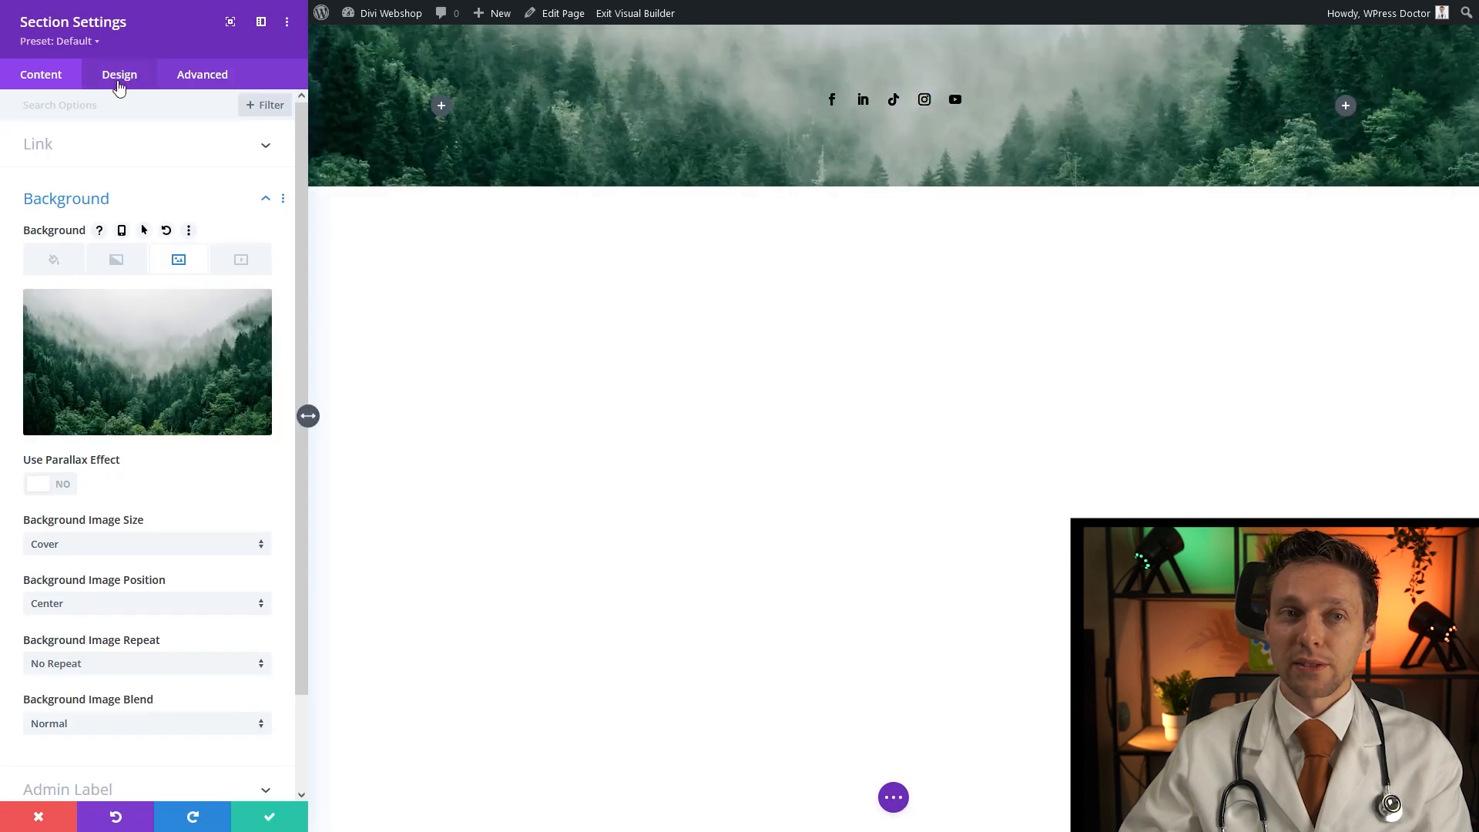
Set the section's height to 100vh
{"action": "left_click", "coordinate": [119, 75]}
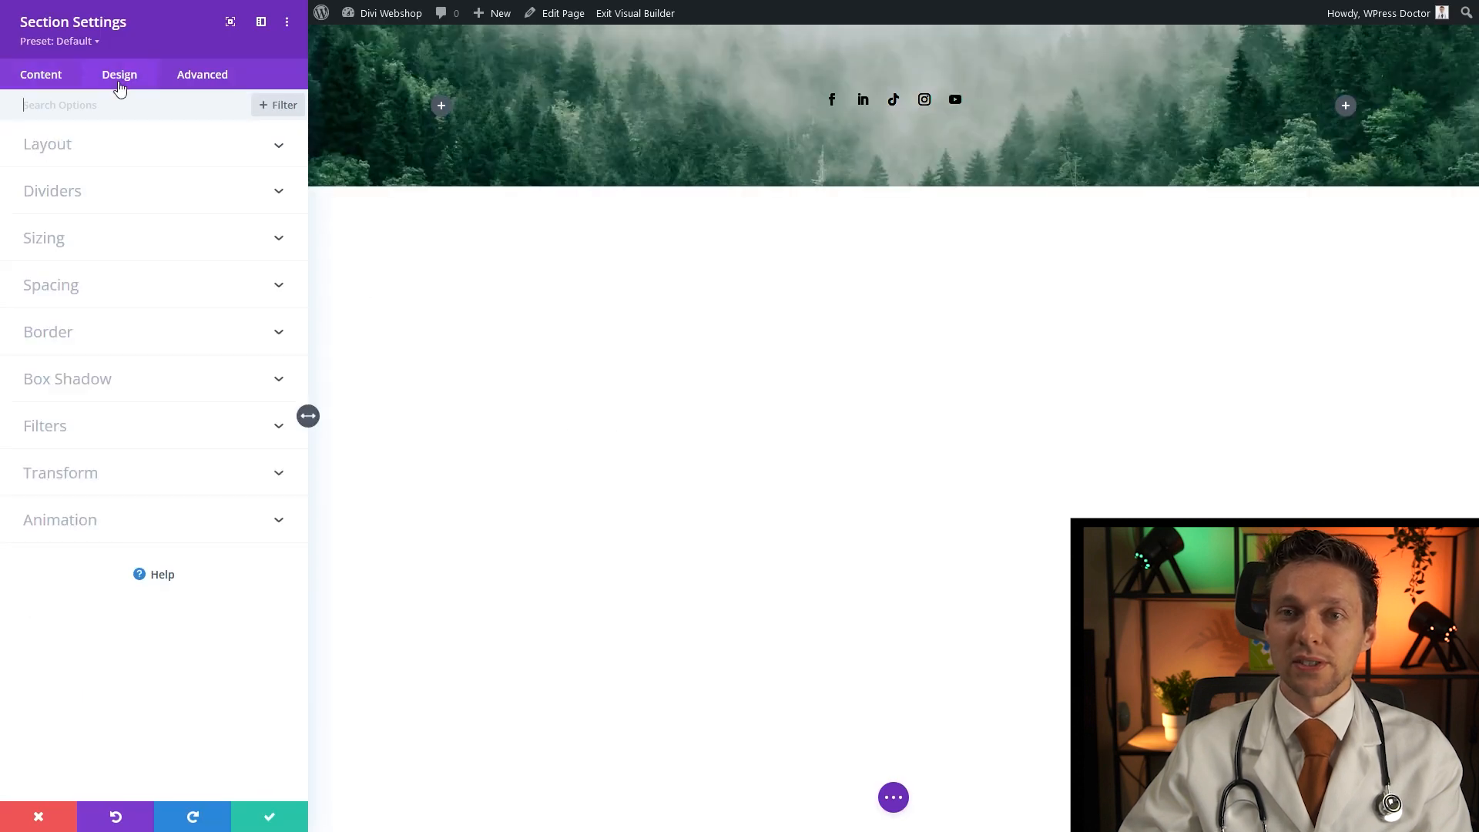
{"action": "left_click", "coordinate": [66, 245]}
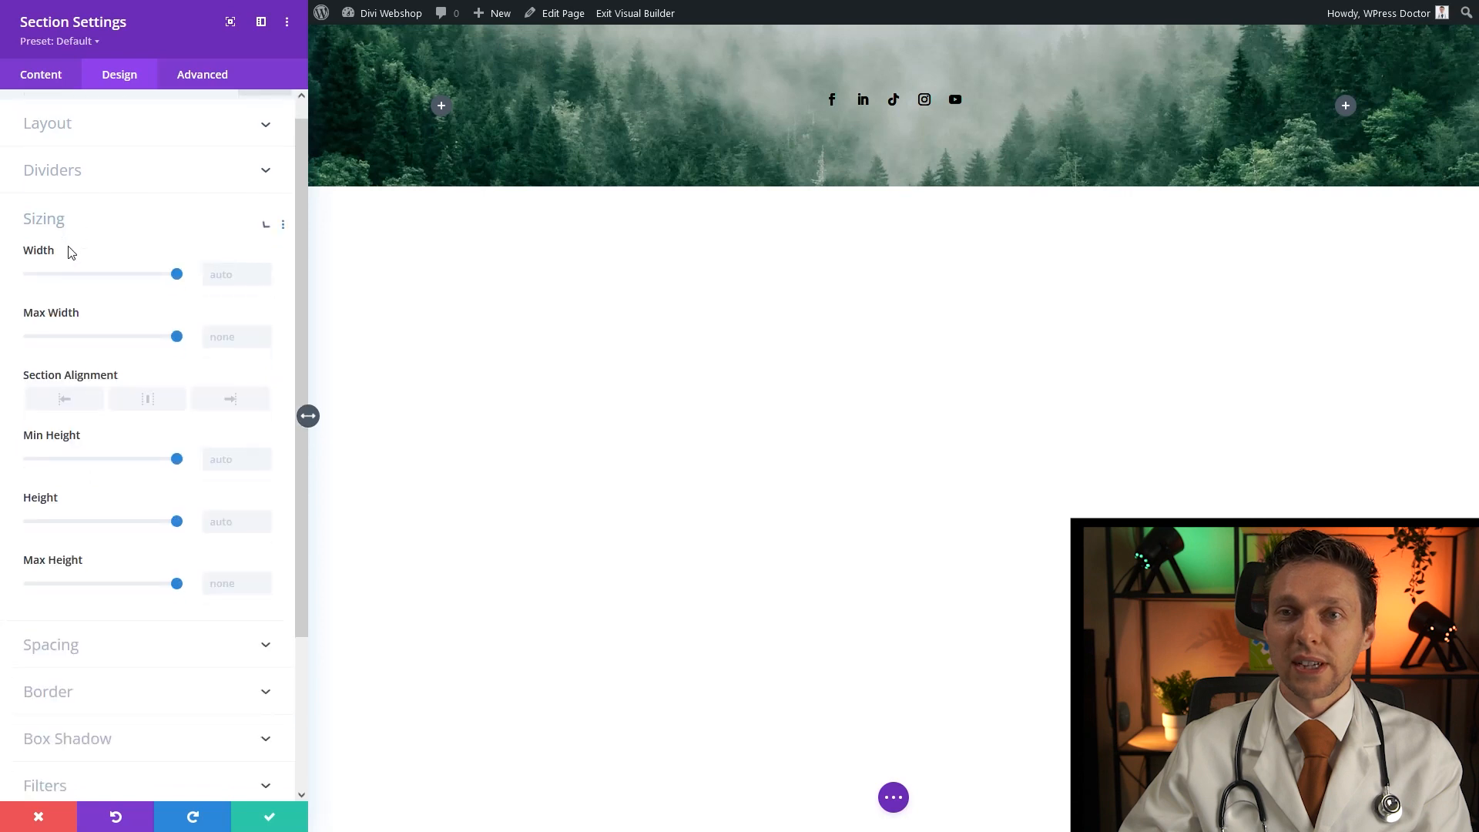
{"action": "scroll", "coordinate": [69, 265], "scroll_direction": "down", "scroll_amount": 2}
{"action": "type", "text": "00vh"}
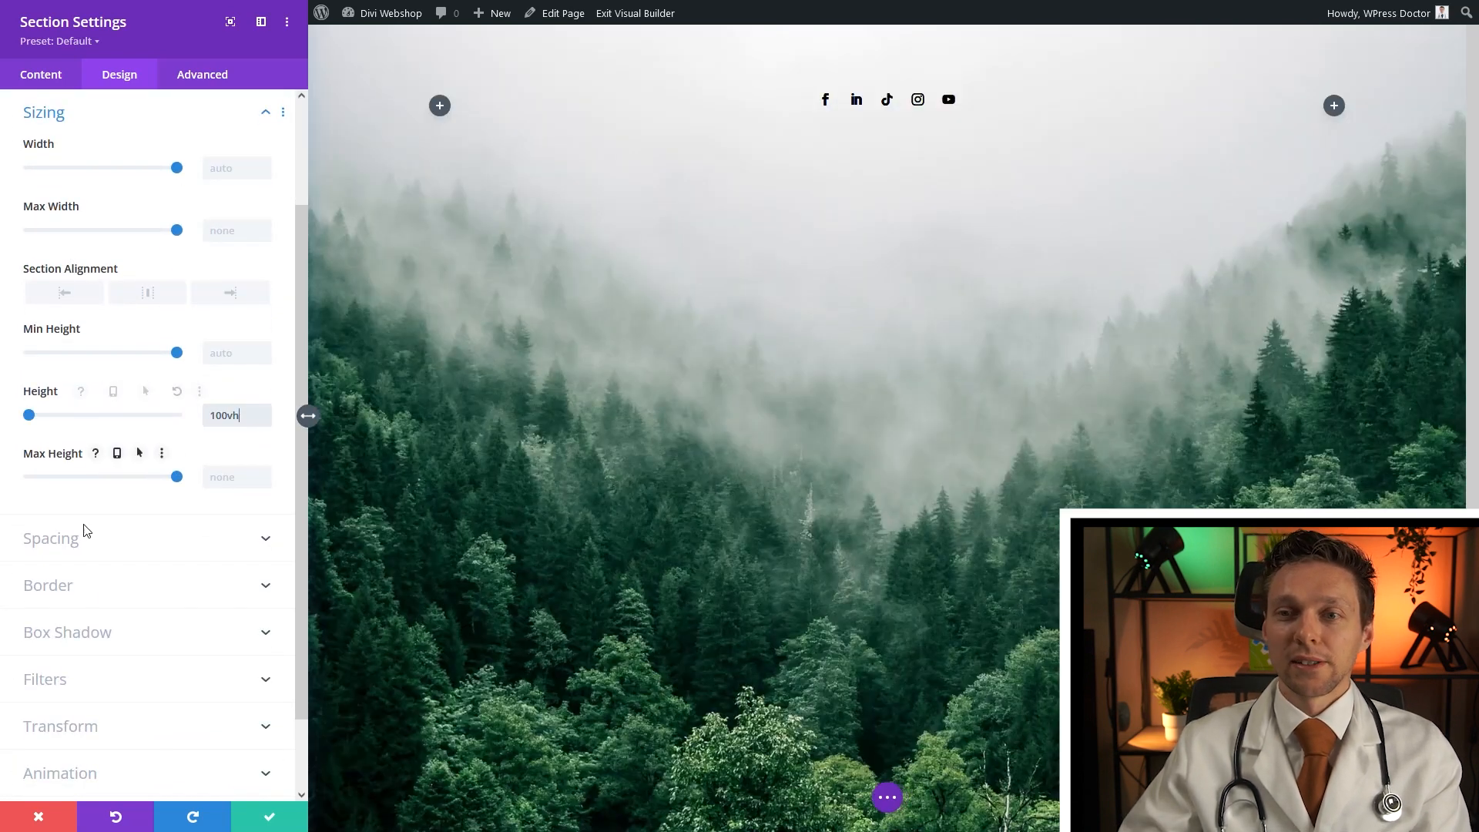
{"action": "left_click", "coordinate": [258, 816]}
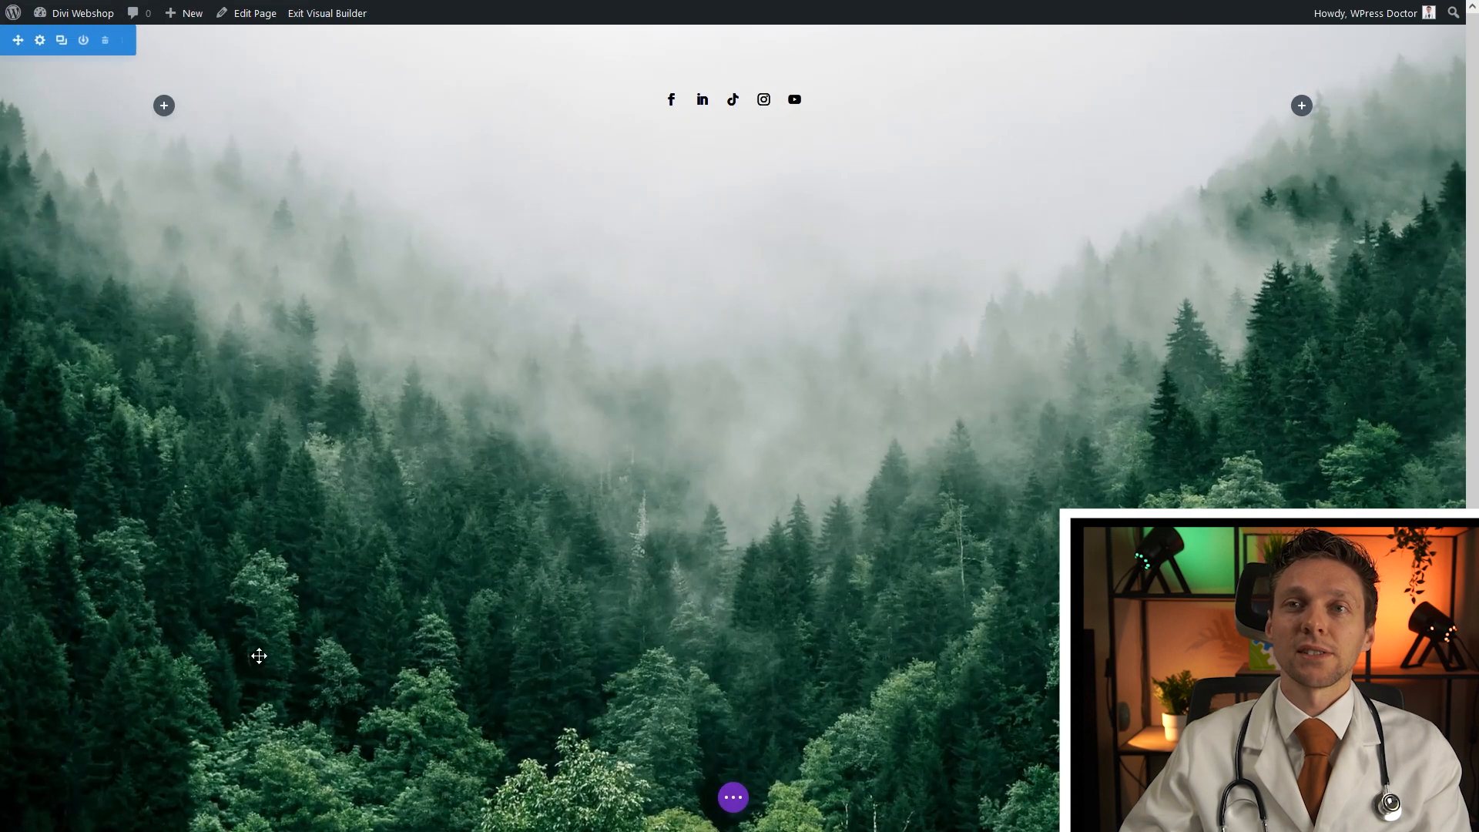
Insert a Divider module into the row with a white double-line style
{"action": "left_click", "coordinate": [164, 105]}
{"action": "type", "text": "div"}
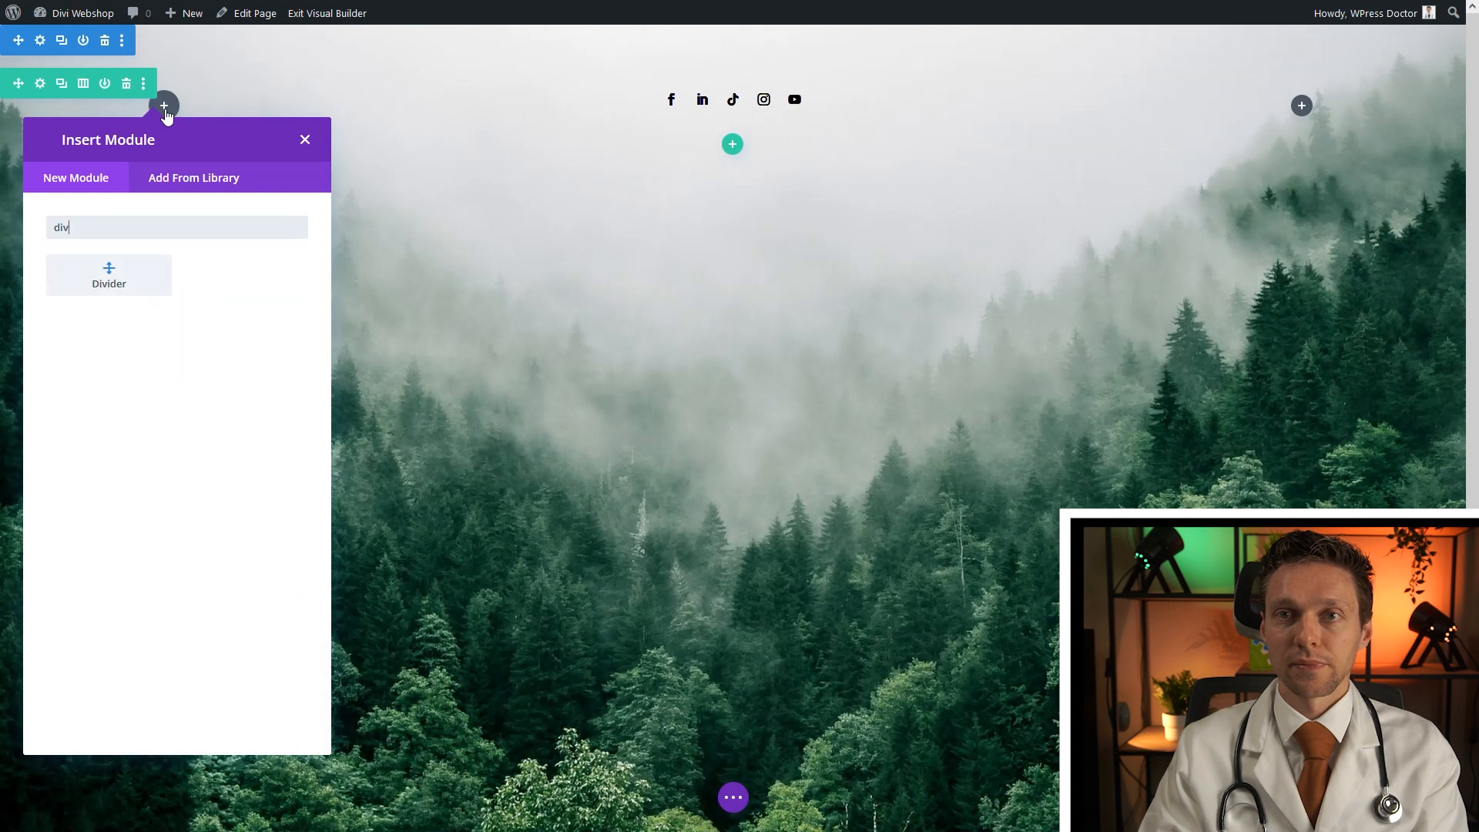
{"action": "type", "text": "ider"}
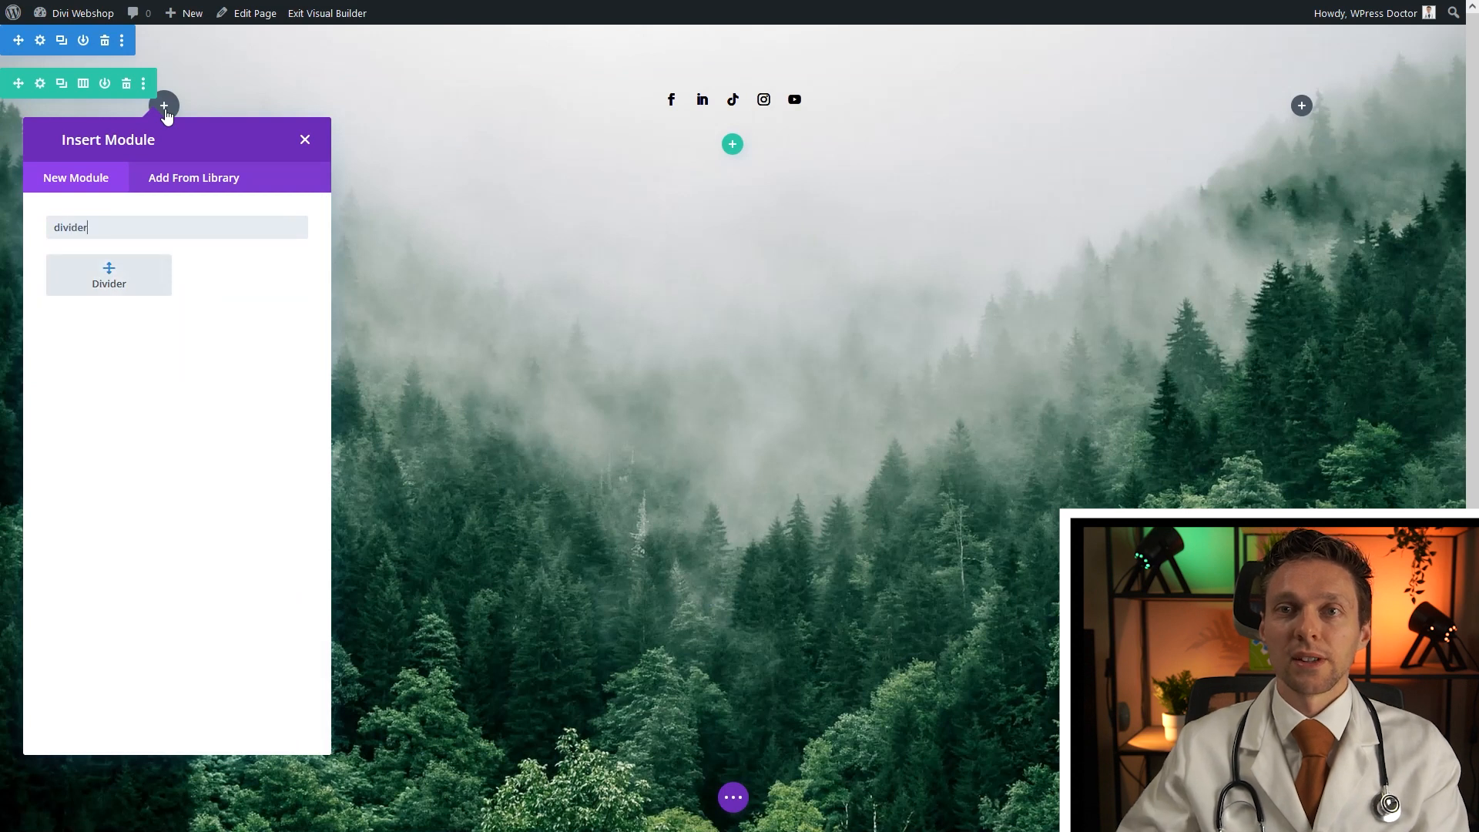
{"action": "left_click", "coordinate": [116, 299]}
{"action": "left_click", "coordinate": [119, 87]}
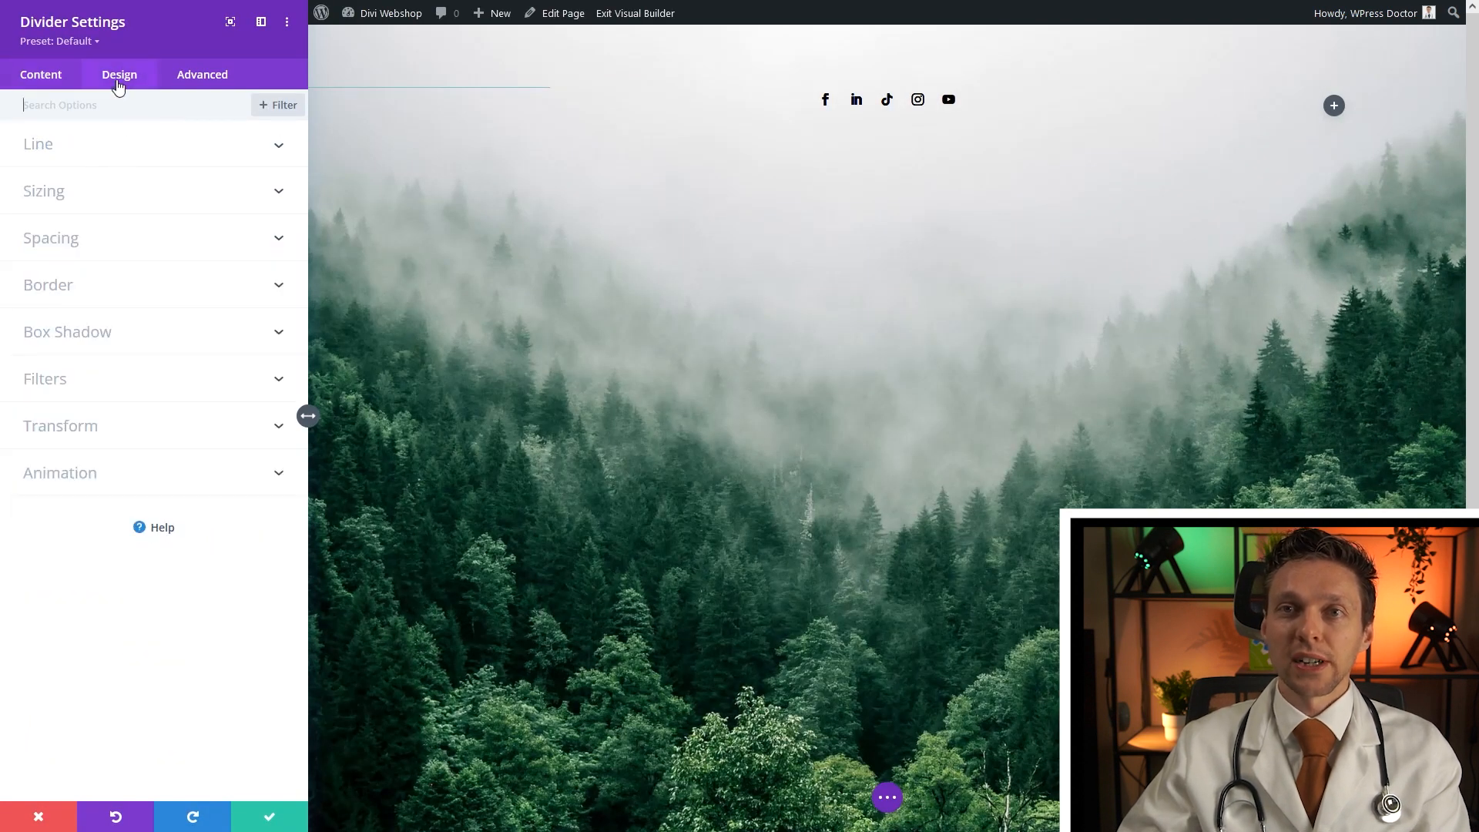
{"action": "left_click", "coordinate": [51, 157]}
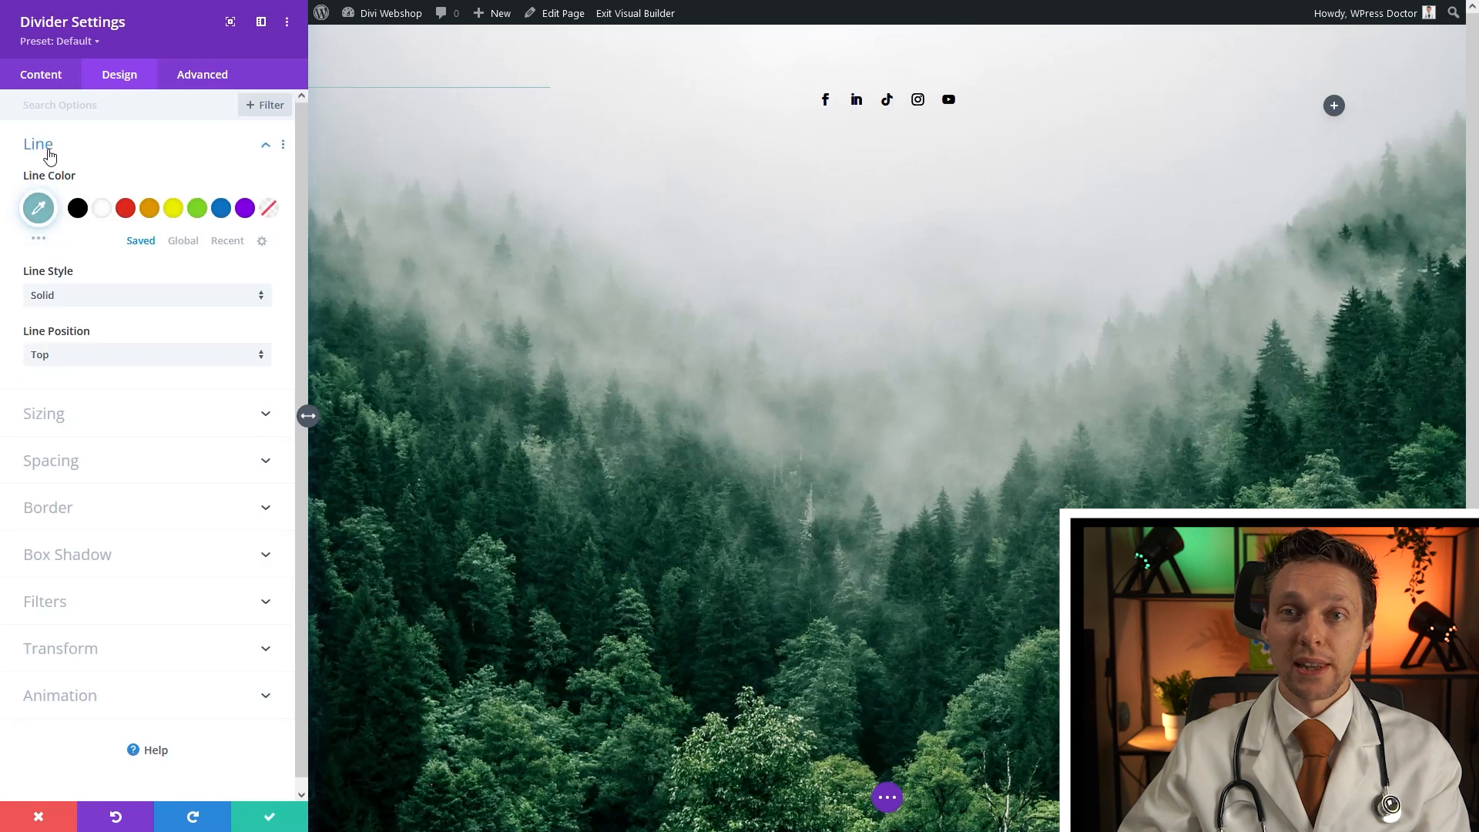
{"action": "left_click", "coordinate": [102, 208]}
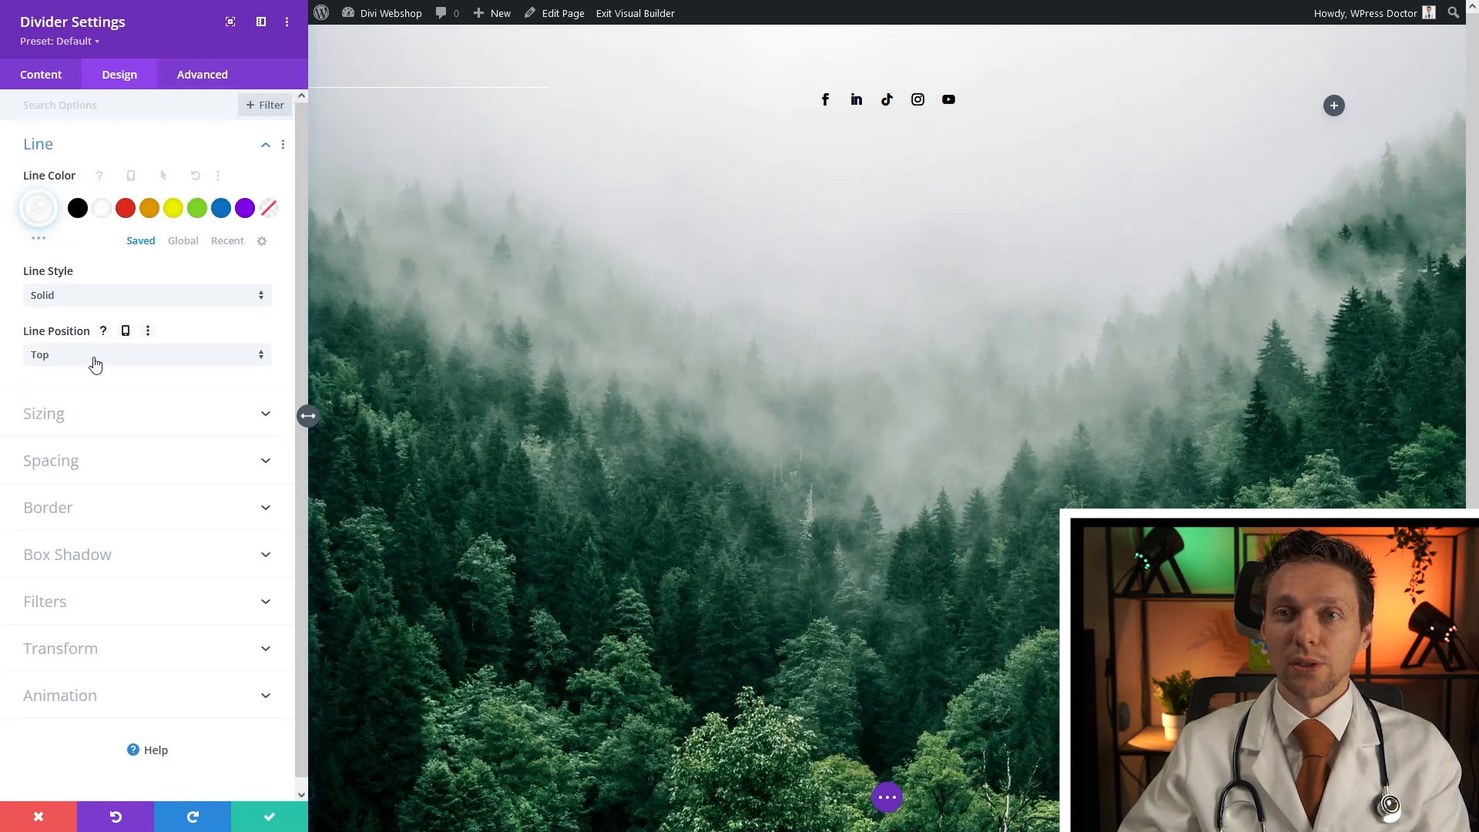
{"action": "left_click", "coordinate": [97, 299]}
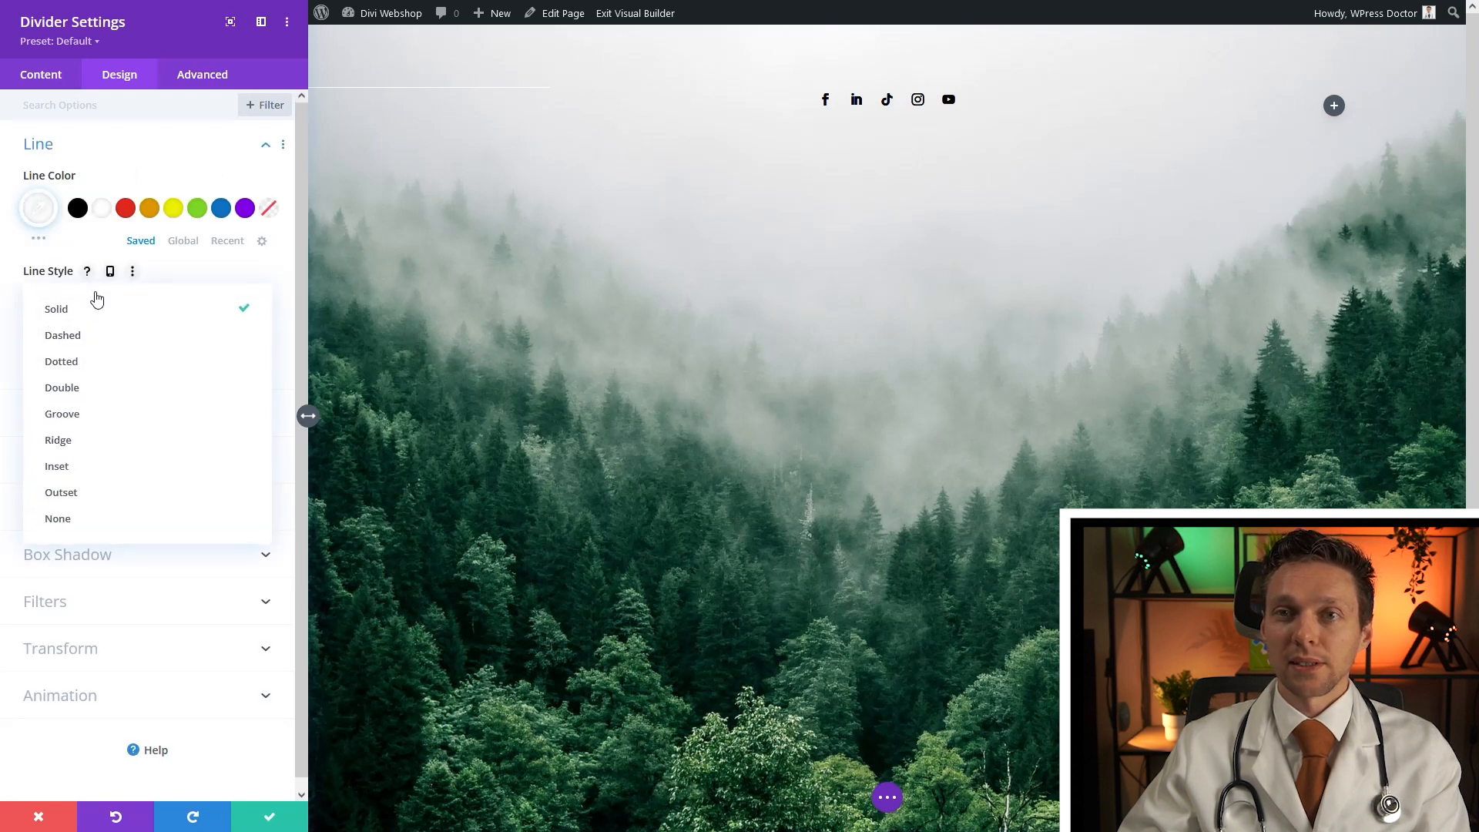
{"action": "left_click", "coordinate": [86, 391]}
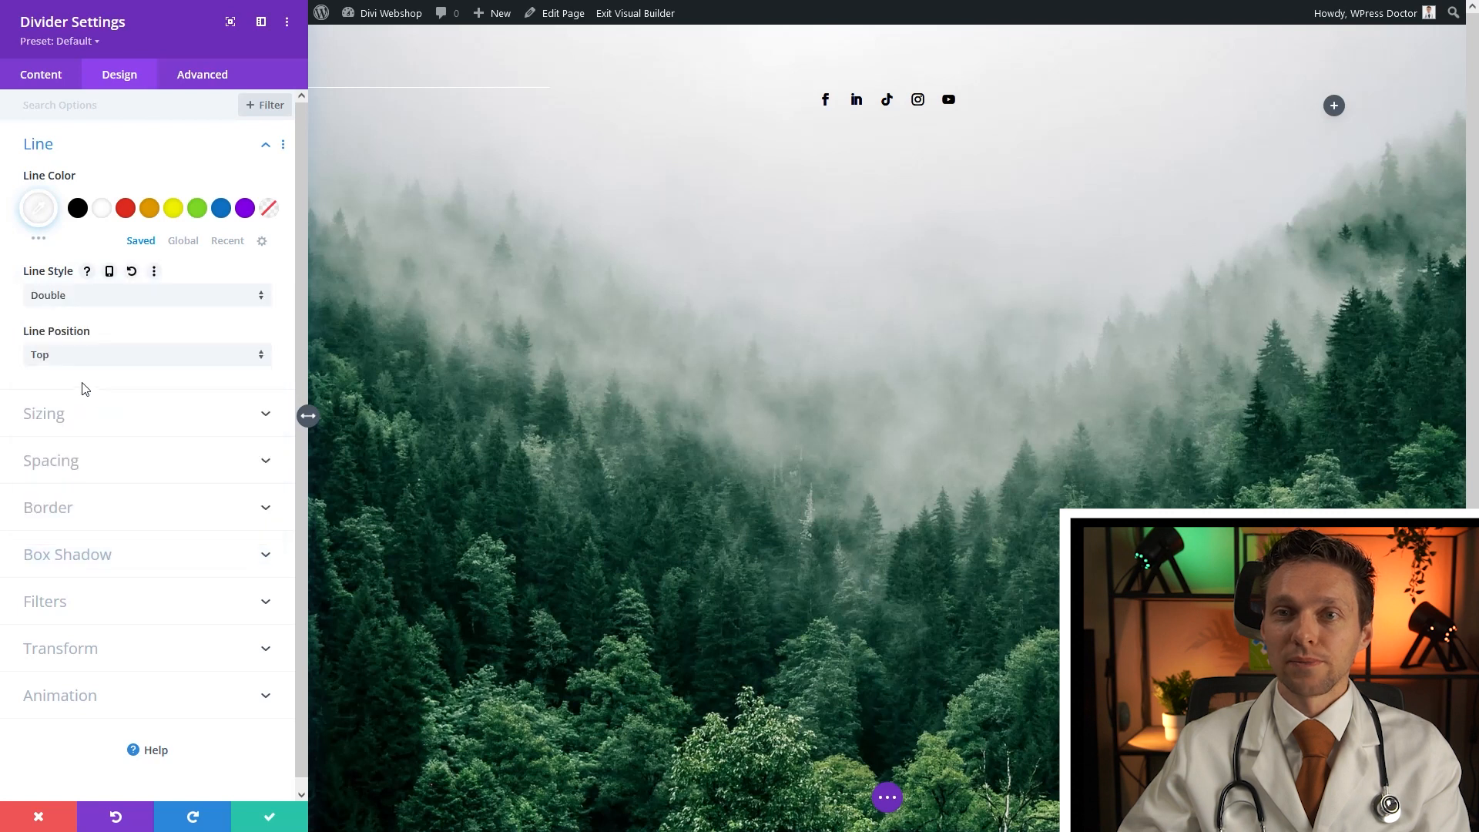
Center the divider line vertically and set its weight to 6px
{"action": "left_click", "coordinate": [58, 416]}
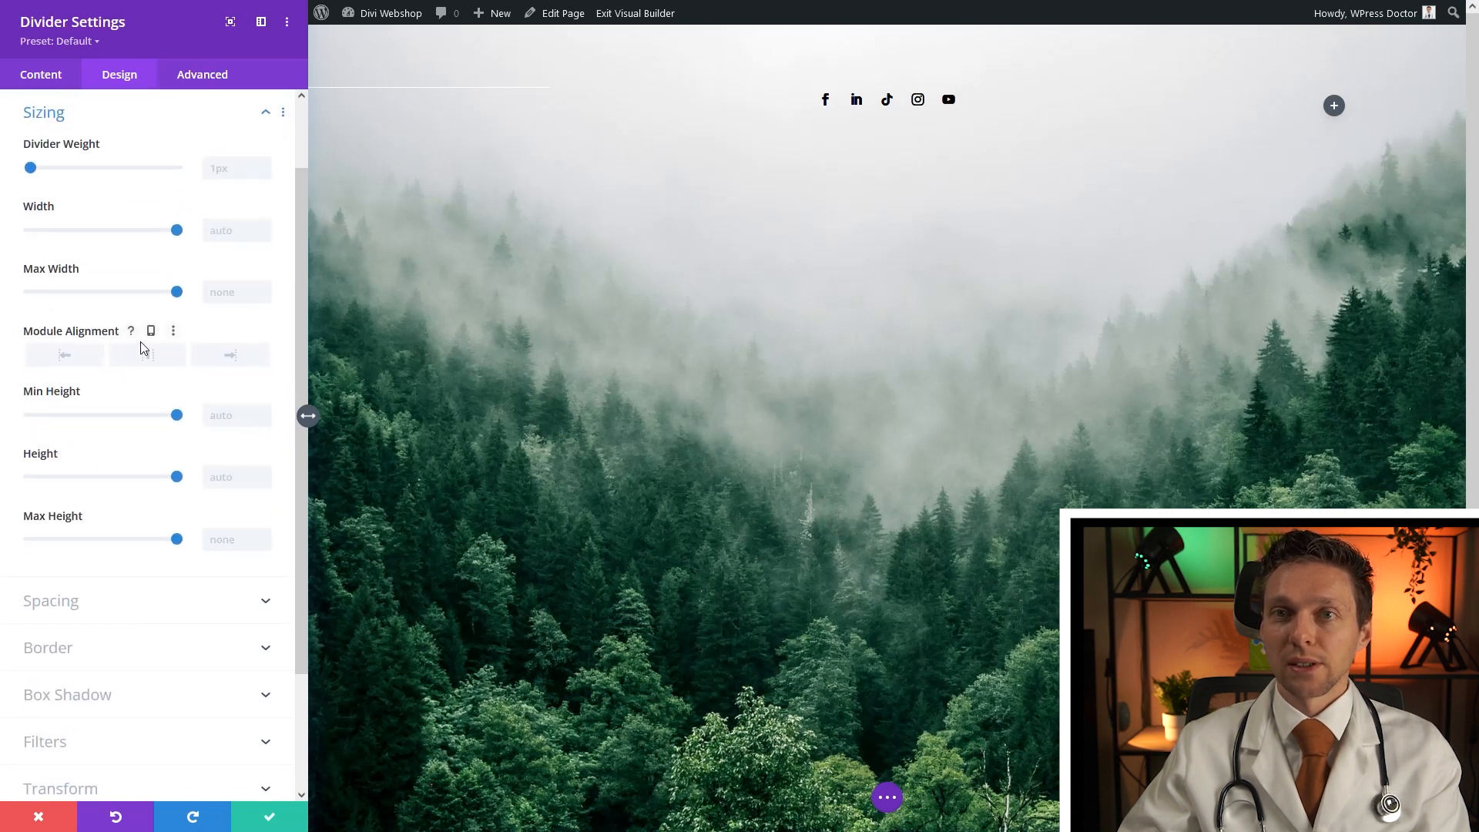
{"action": "left_click_drag", "start_coordinate": [31, 171], "coordinate": [61, 173]}
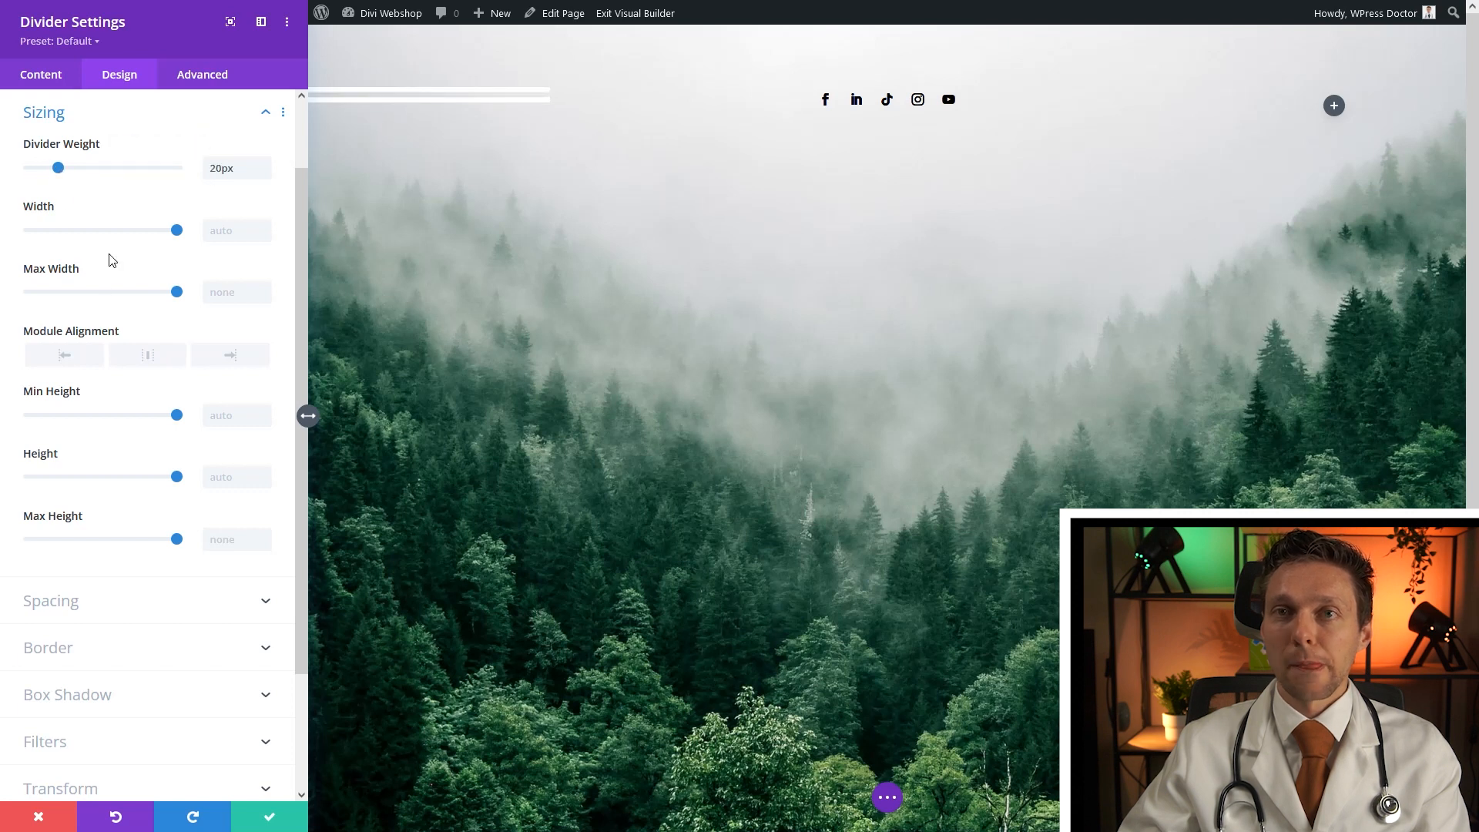
{"action": "left_click", "coordinate": [48, 114]}
{"action": "left_click", "coordinate": [54, 154]}
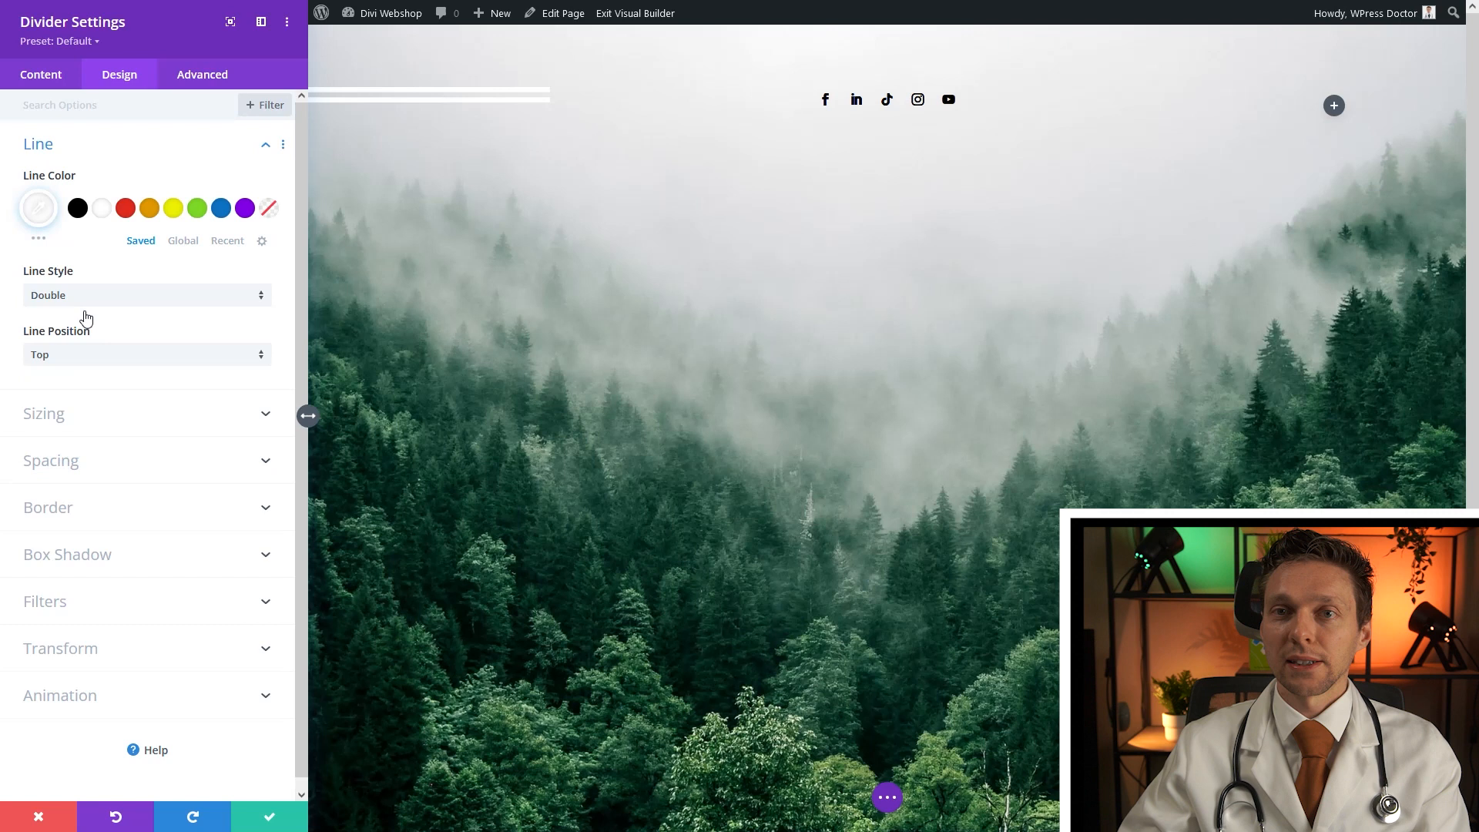
{"action": "left_click", "coordinate": [82, 361]}
{"action": "left_click", "coordinate": [94, 395]}
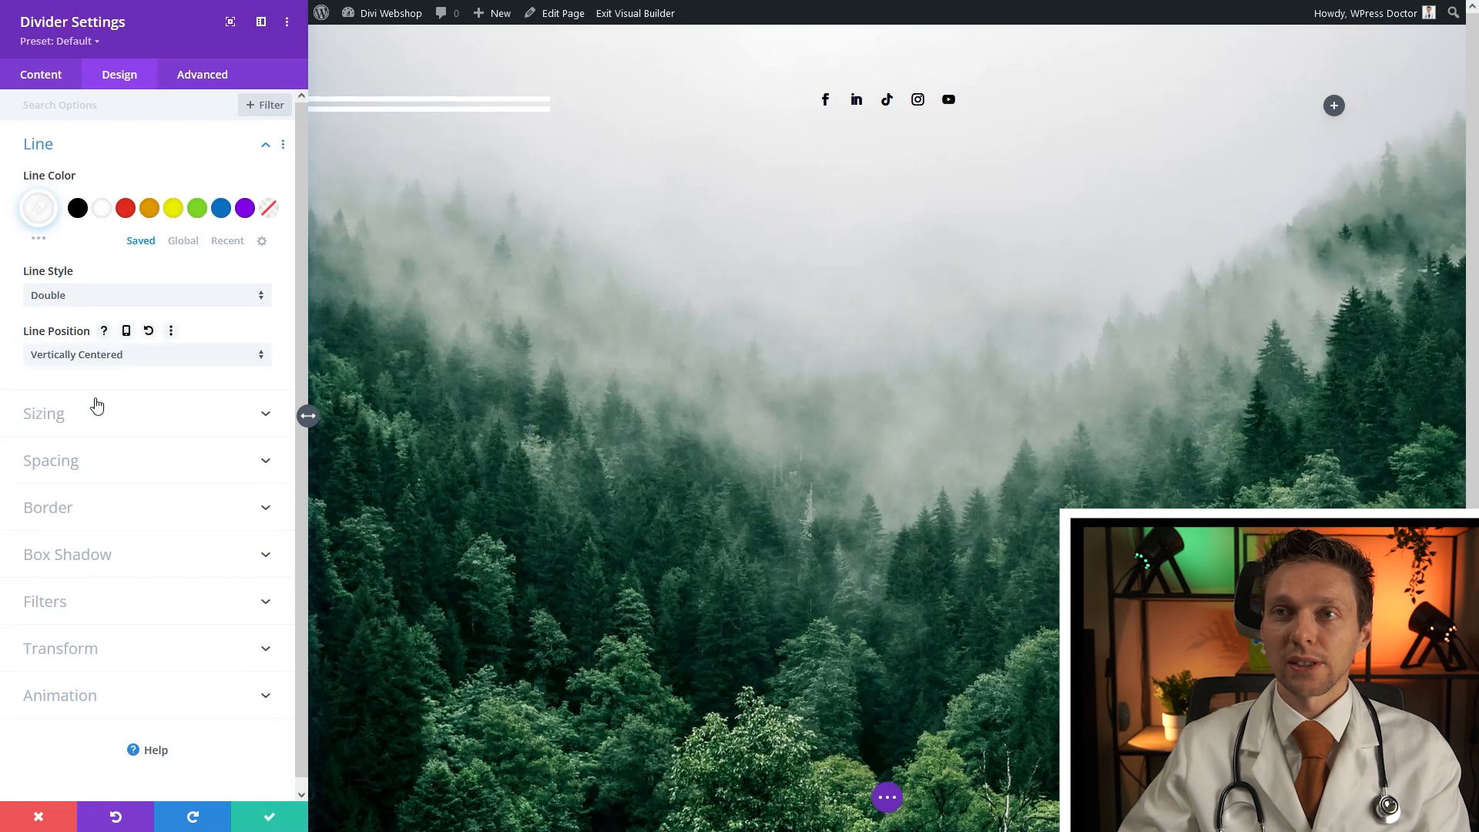
{"action": "left_click", "coordinate": [91, 412]}
{"action": "left_click_drag", "start_coordinate": [32, 171], "coordinate": [40, 169]}
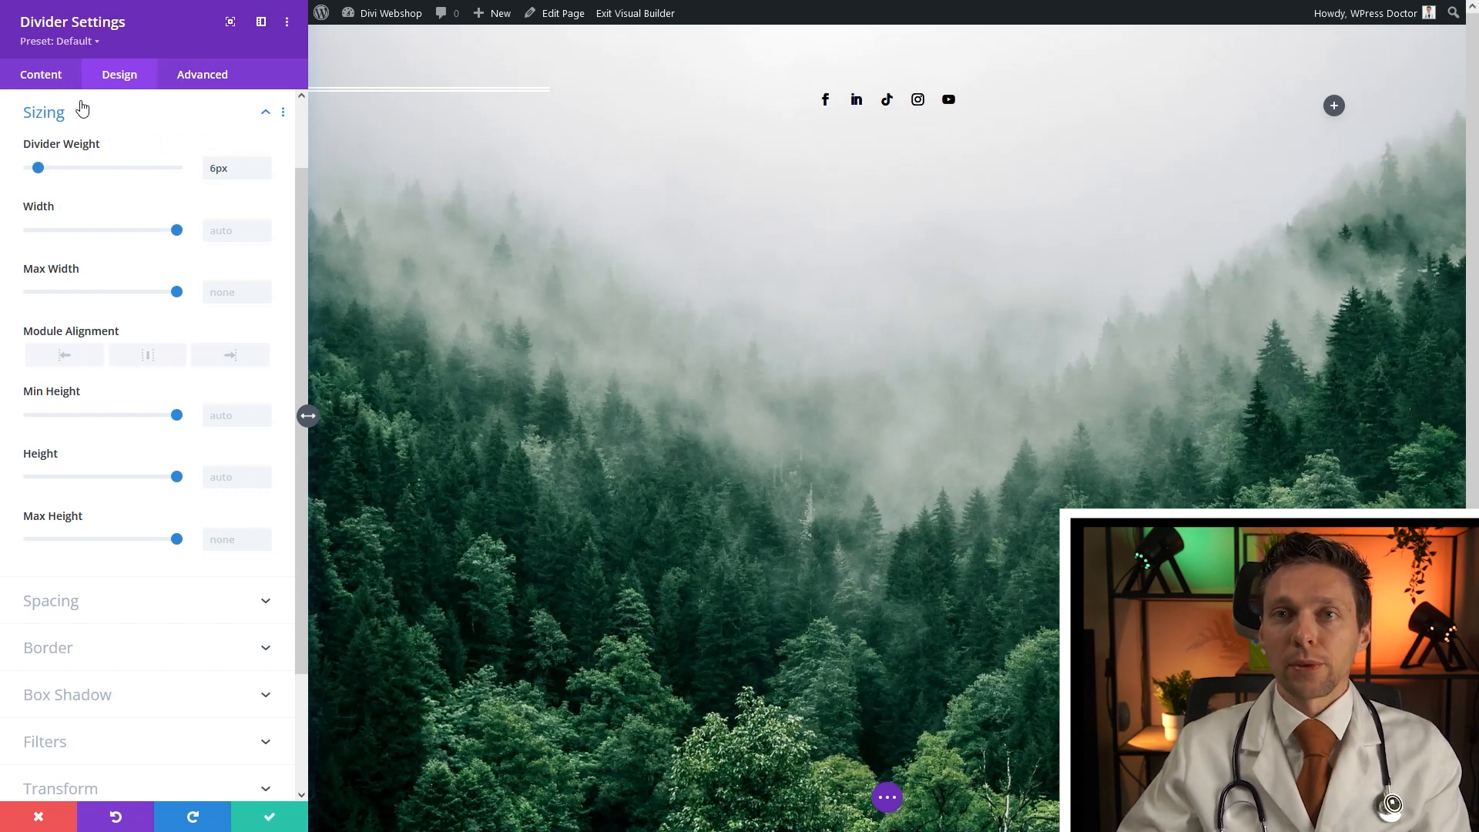
Make the divider line black and set its width to 200%
{"action": "left_click", "coordinate": [48, 114]}
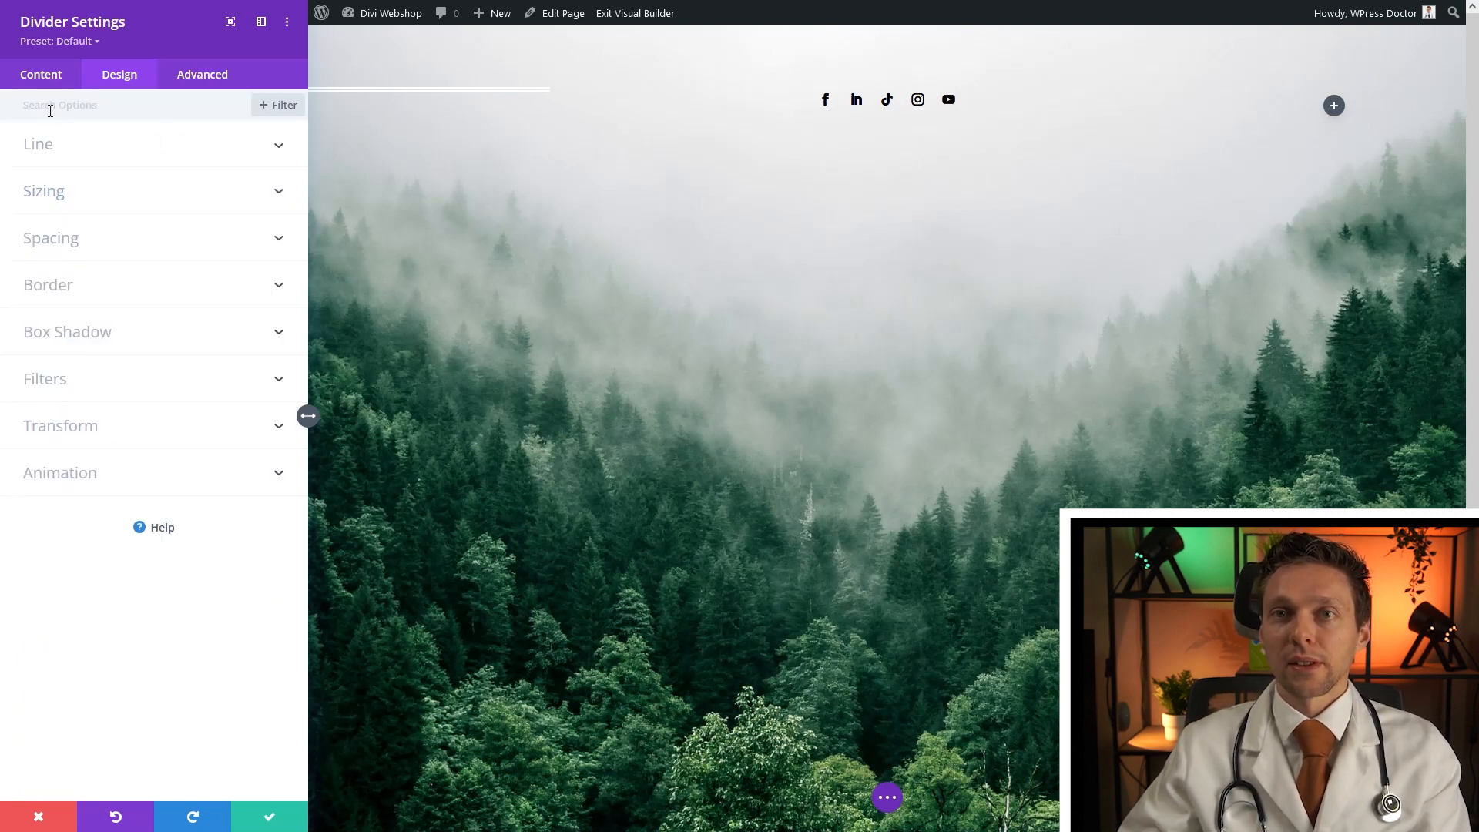
{"action": "left_click", "coordinate": [48, 146]}
{"action": "left_click", "coordinate": [81, 218]}
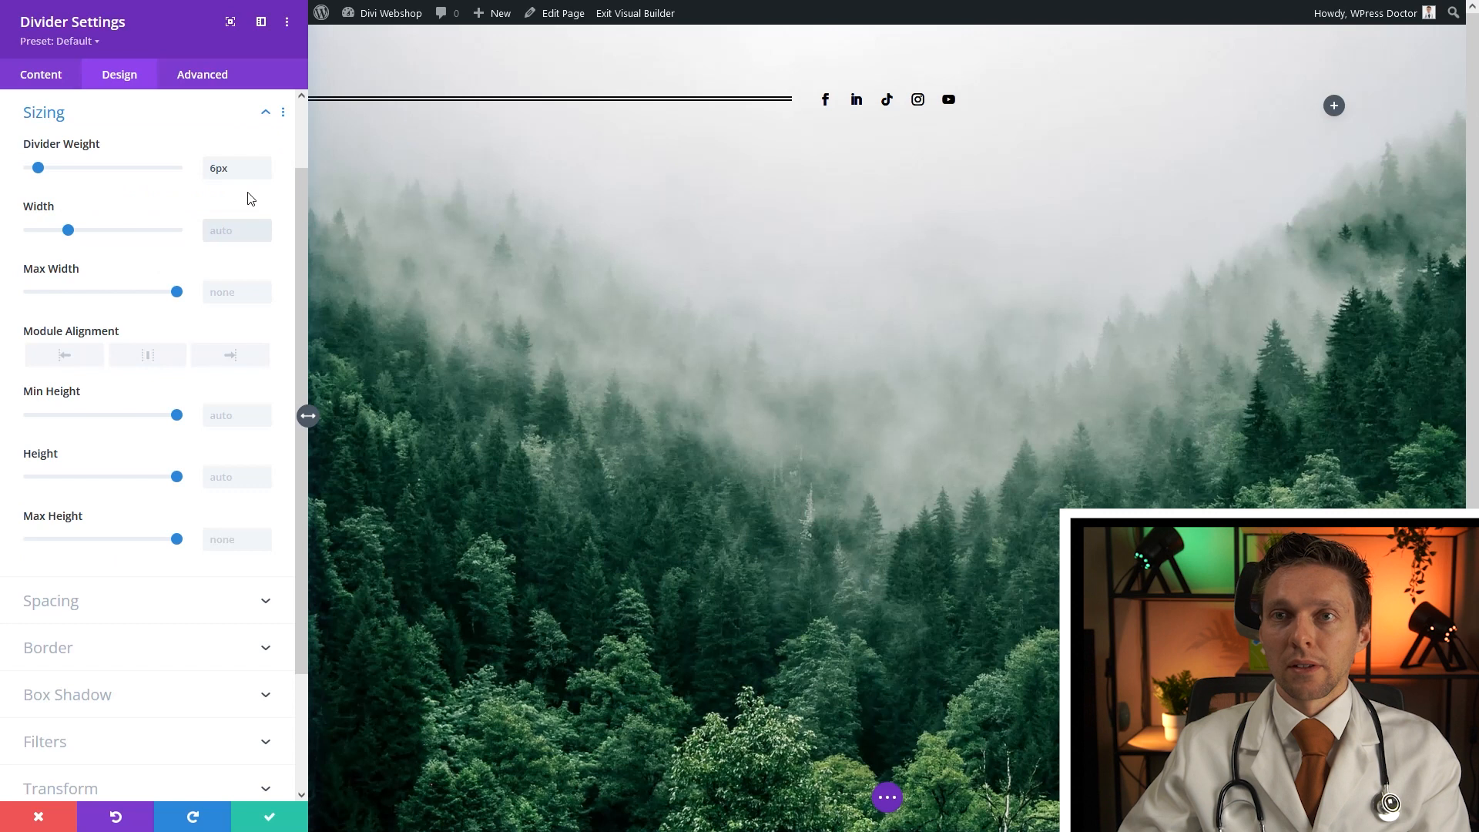
{"action": "key", "text": "ctrl+z"}
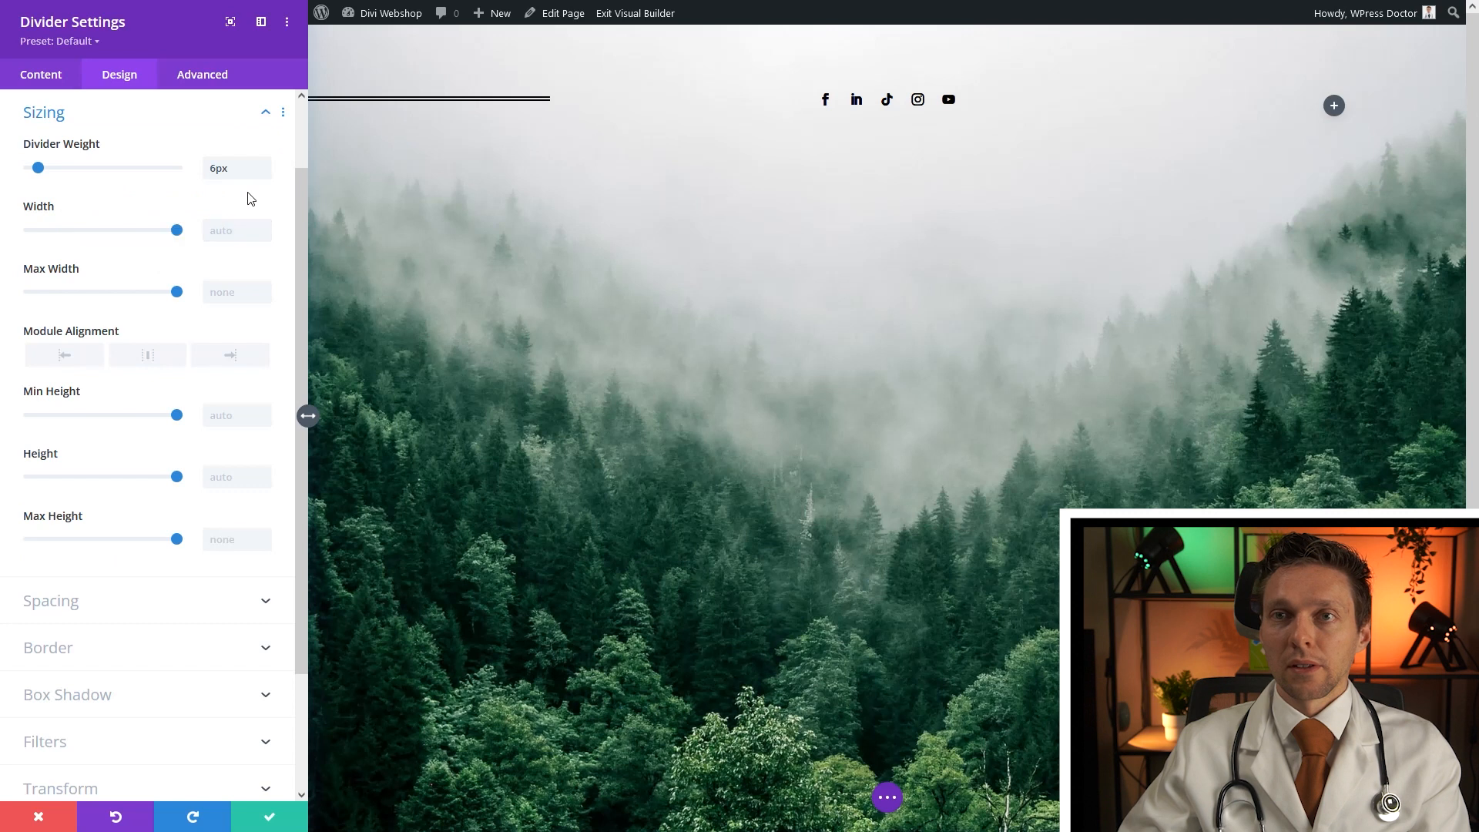
{"action": "left_click", "coordinate": [228, 232]}
{"action": "type", "text": "200%"}
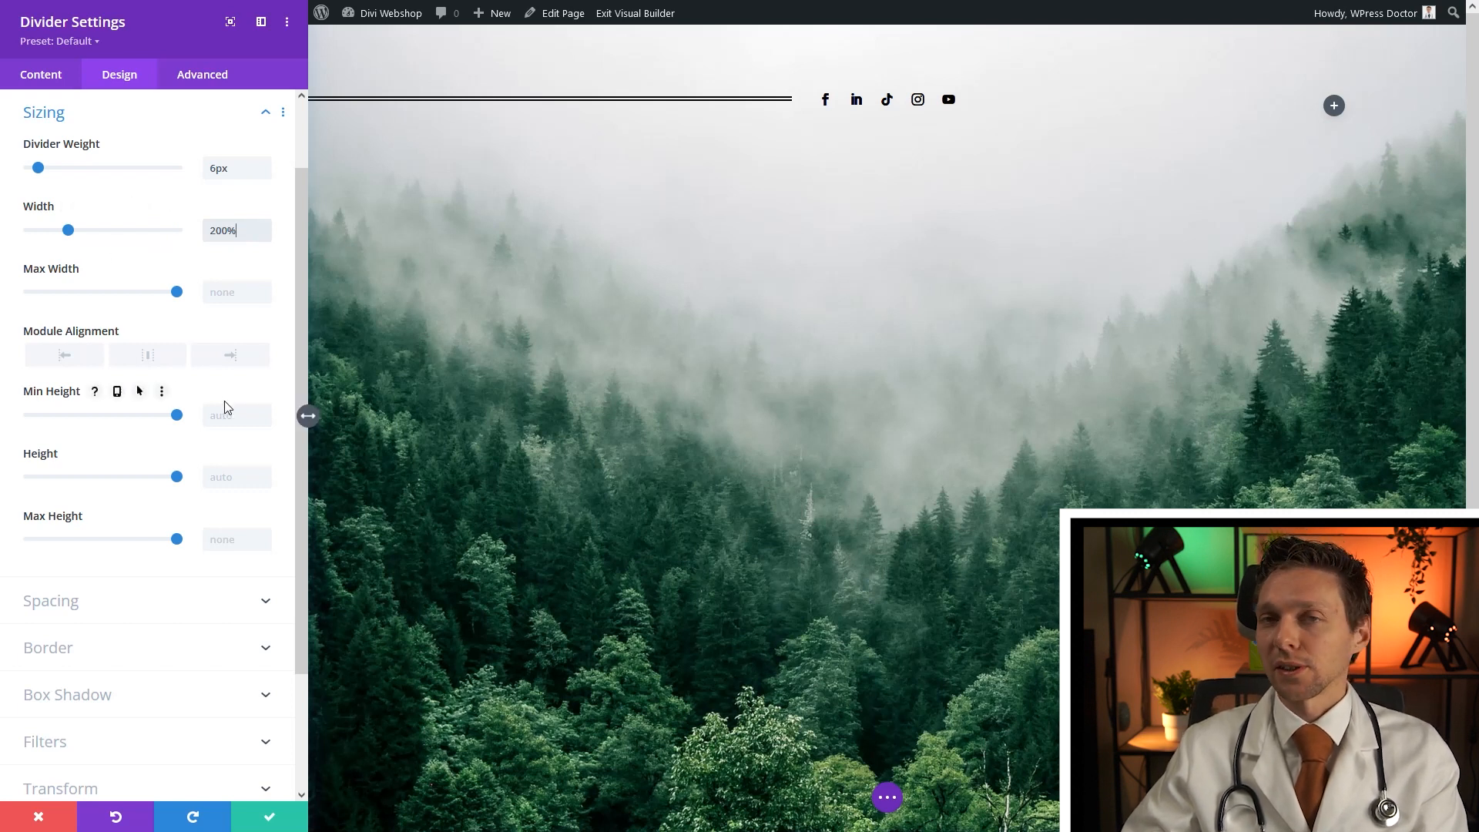
{"action": "left_click", "coordinate": [265, 821]}
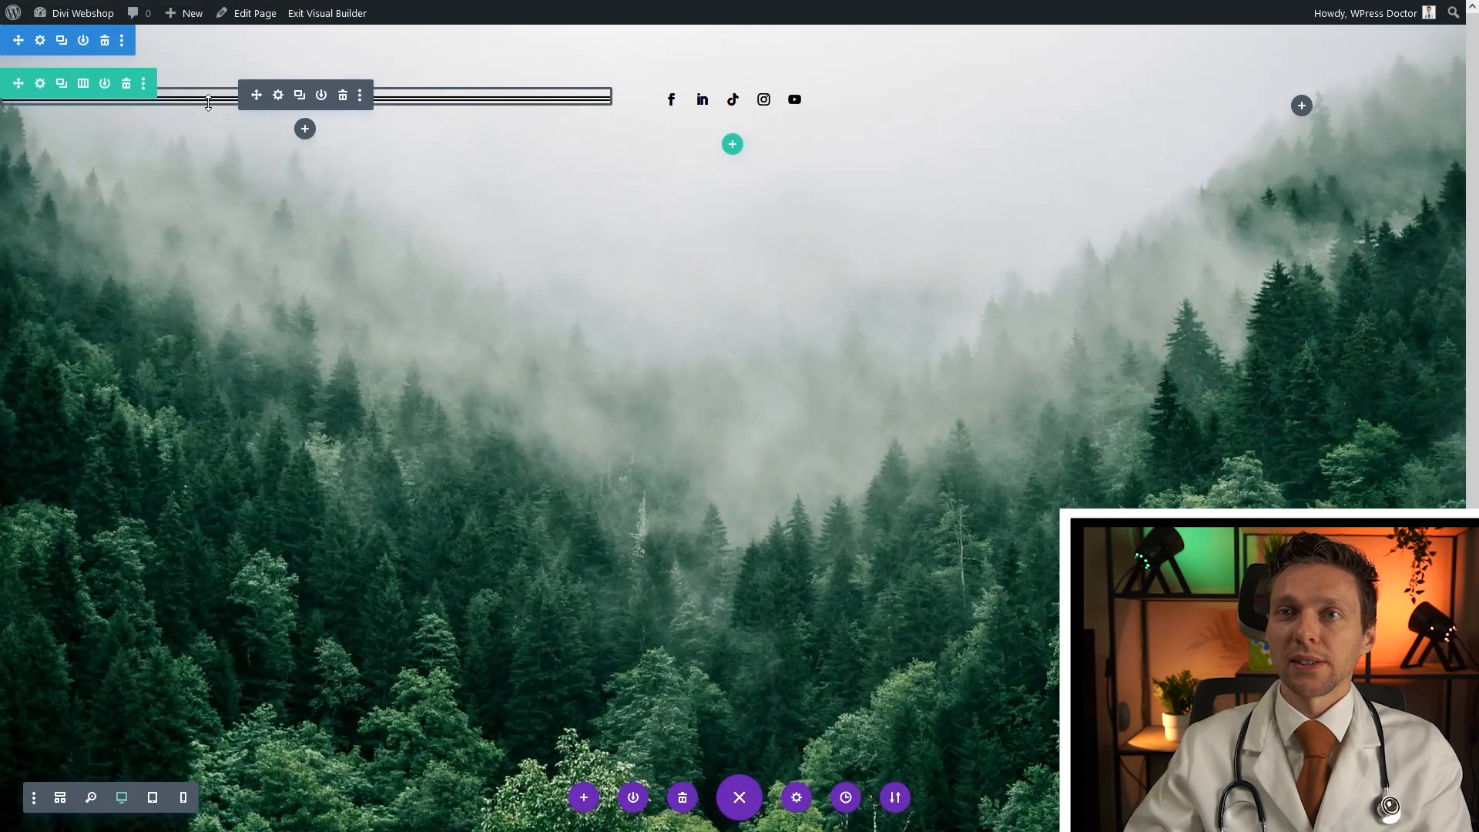
Move the divider into the right column and give it a -100% left margin
{"action": "left_click_drag", "start_coordinate": [257, 95], "coordinate": [1325, 106]}
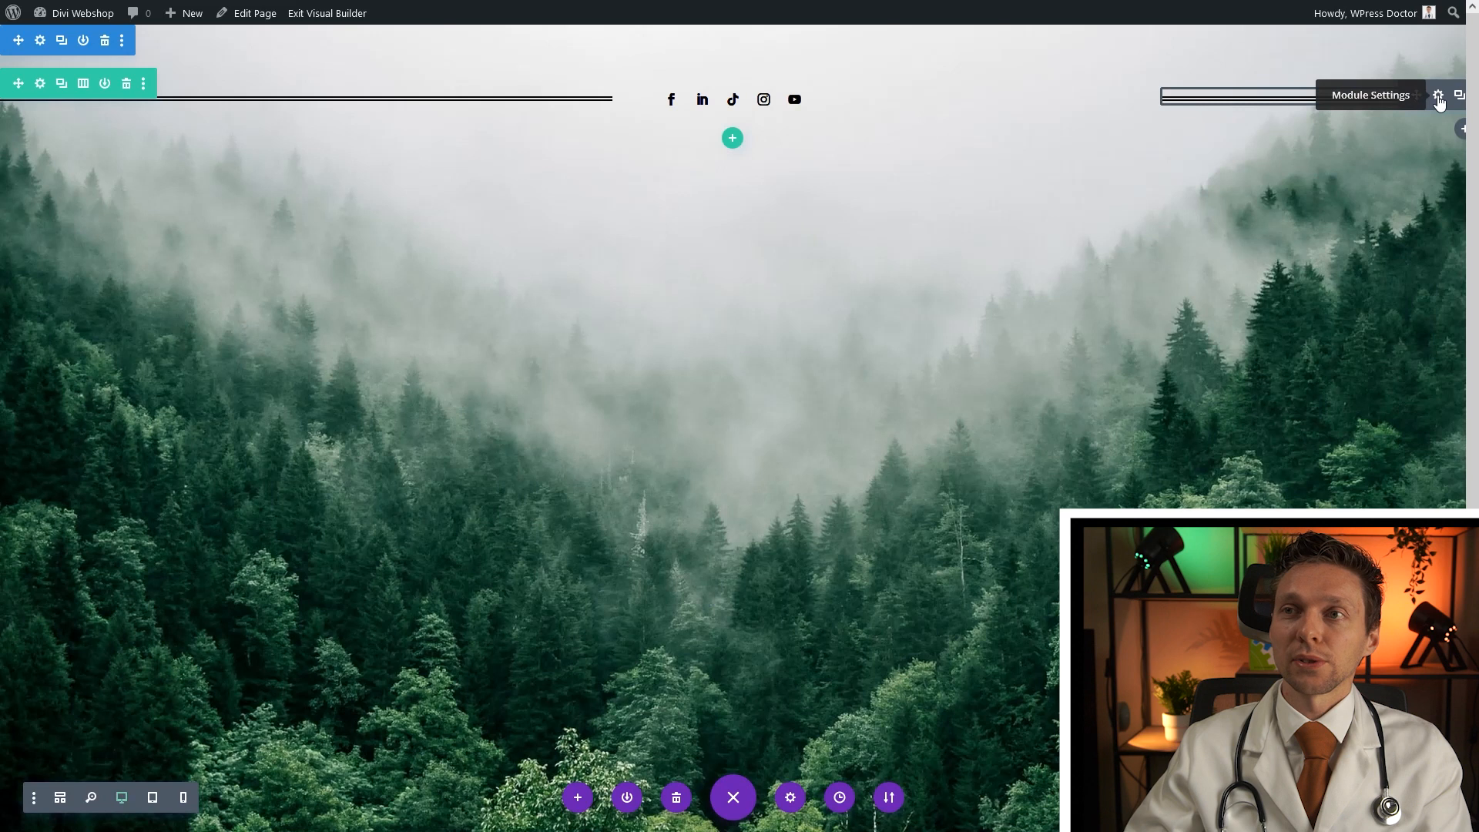
{"action": "left_click", "coordinate": [1438, 95]}
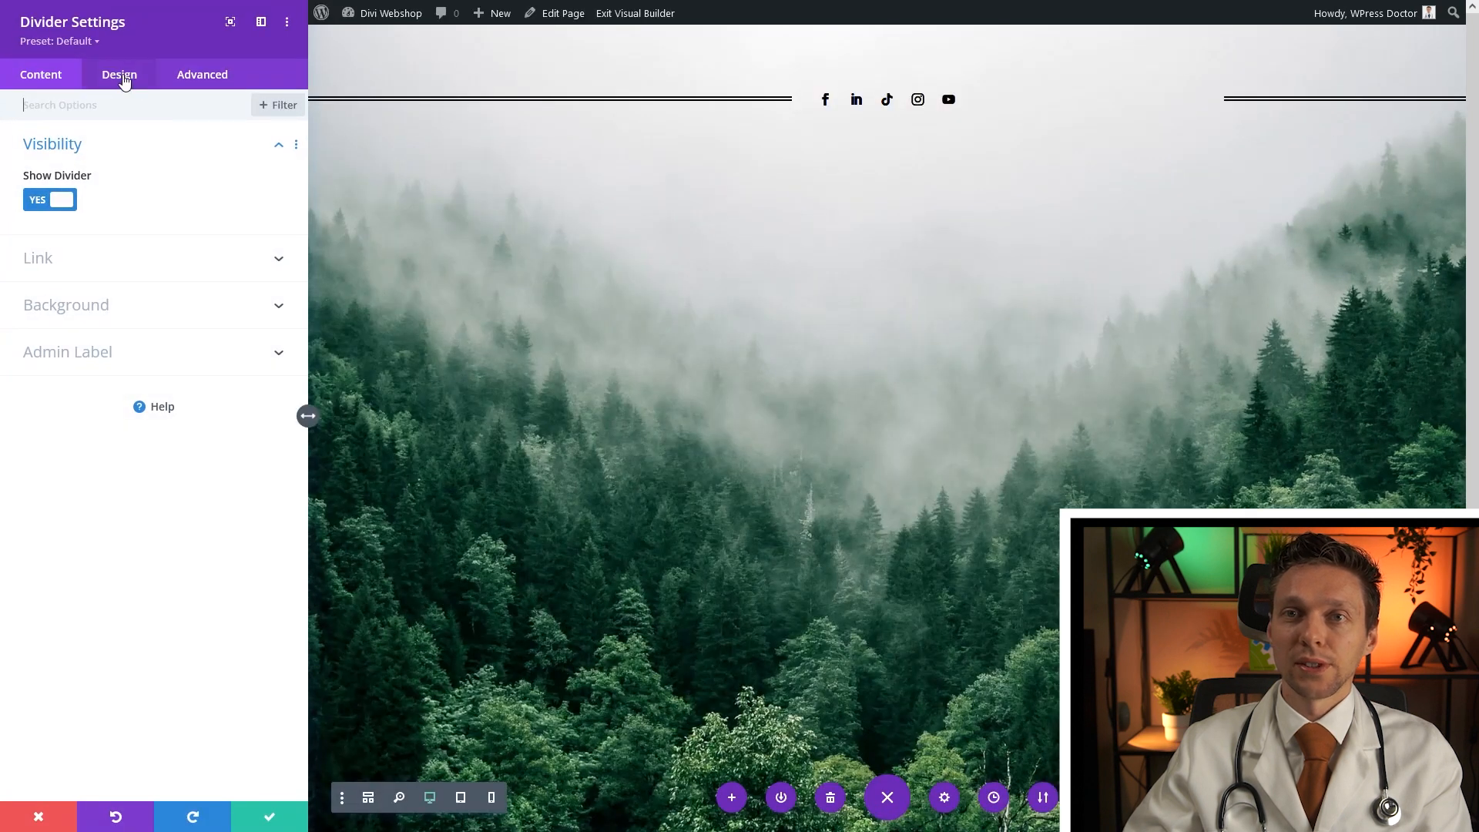
{"action": "left_click", "coordinate": [123, 80]}
{"action": "left_click", "coordinate": [68, 240]}
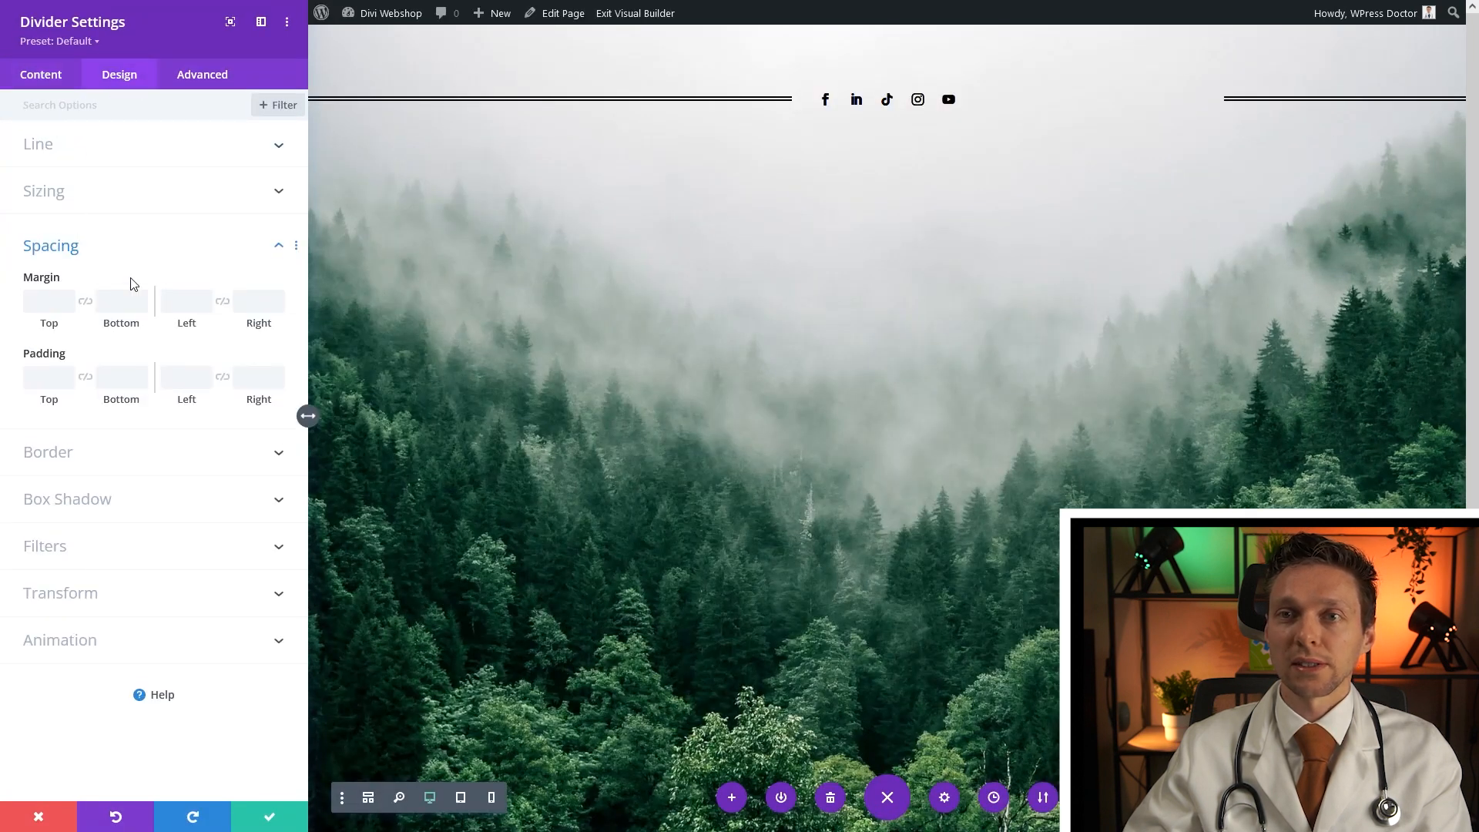
{"action": "left_click", "coordinate": [186, 301]}
{"action": "type", "text": "-101%"}
{"action": "key", "text": "Delete"}
{"action": "type", "text": "0"}
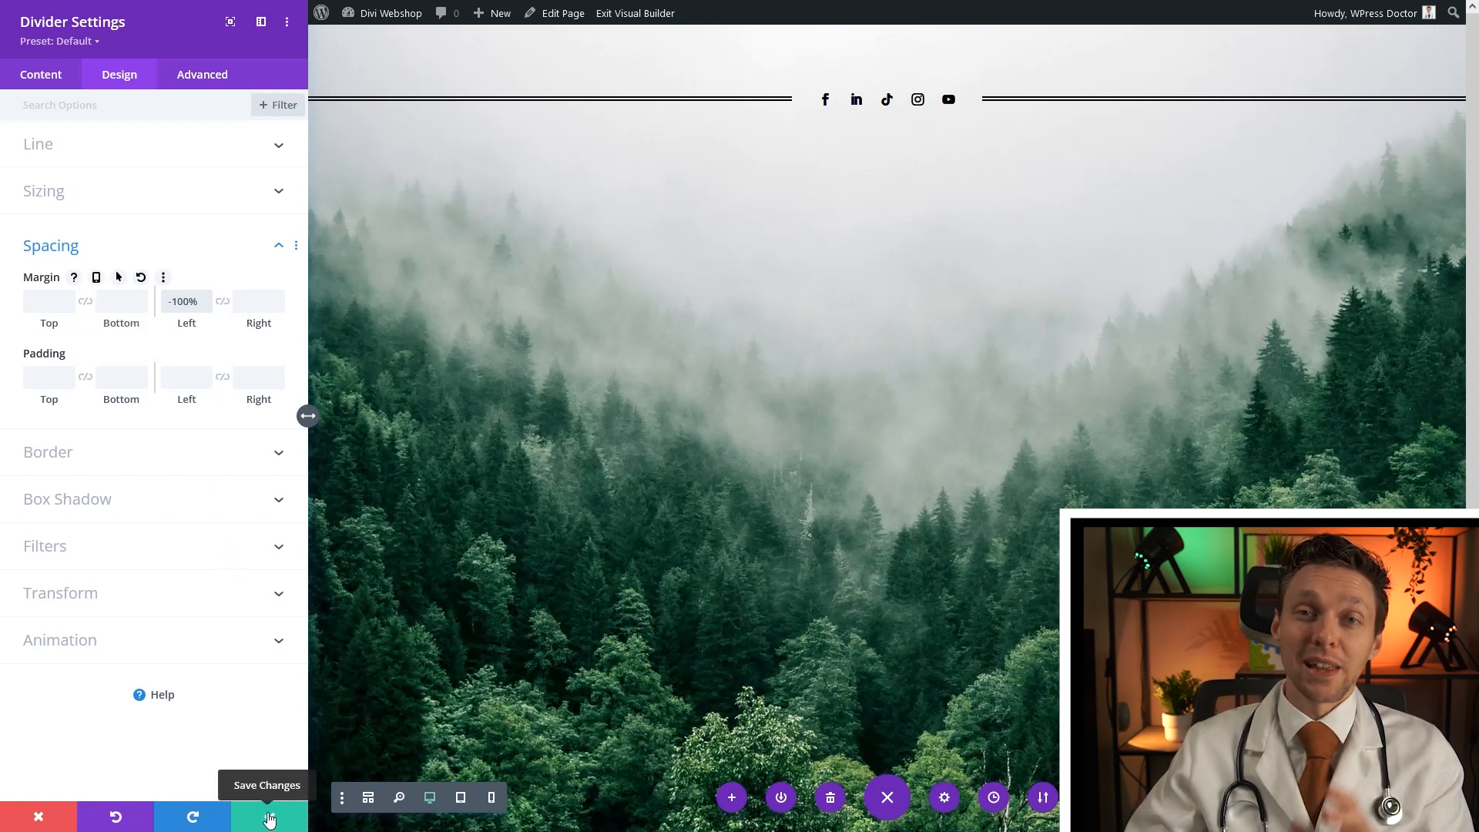
{"action": "left_click", "coordinate": [275, 823]}
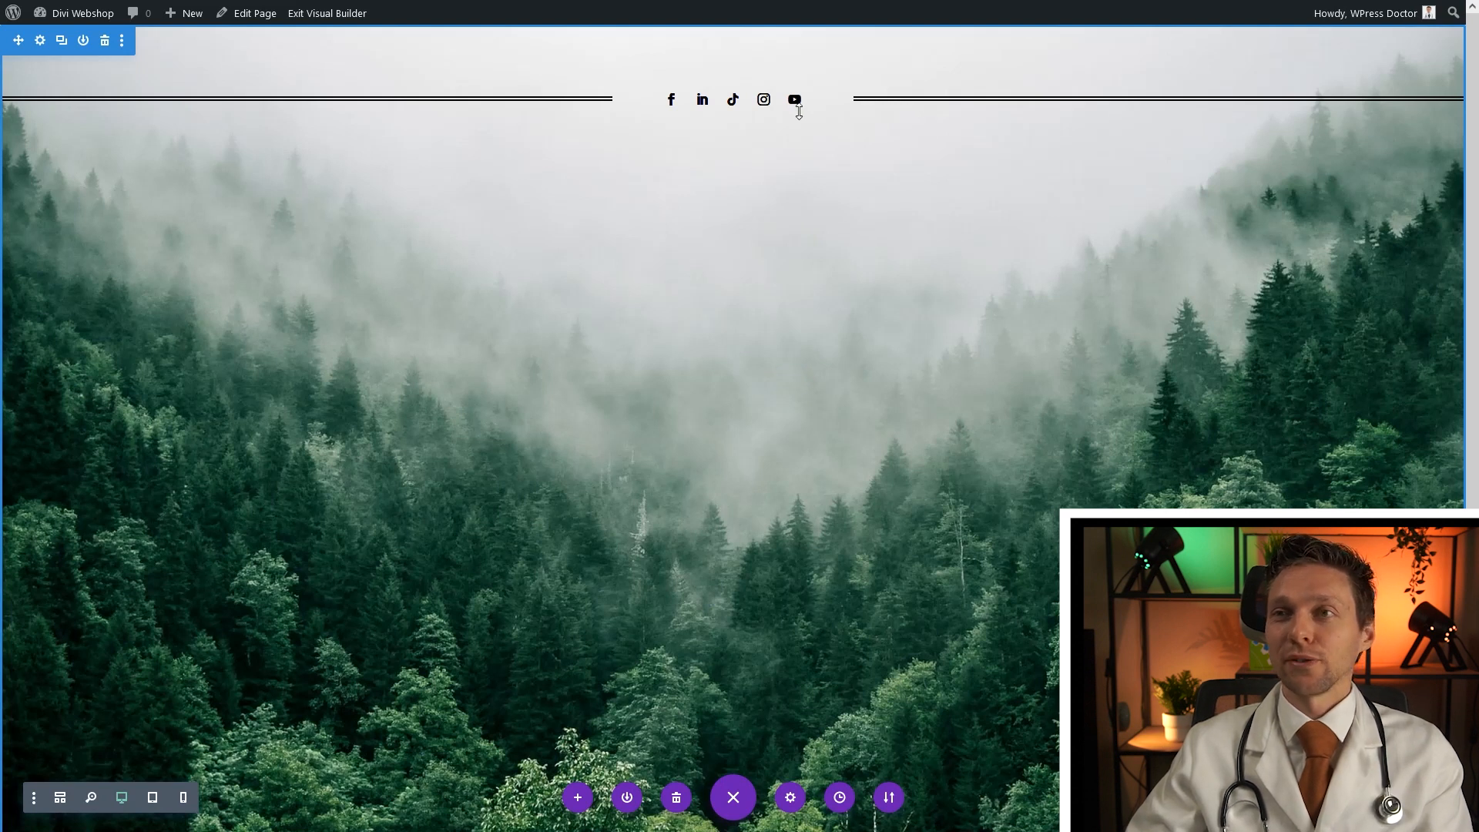
Add a three-column row below the icons with a Text module reading 'Since'
{"action": "left_click", "coordinate": [732, 137]}
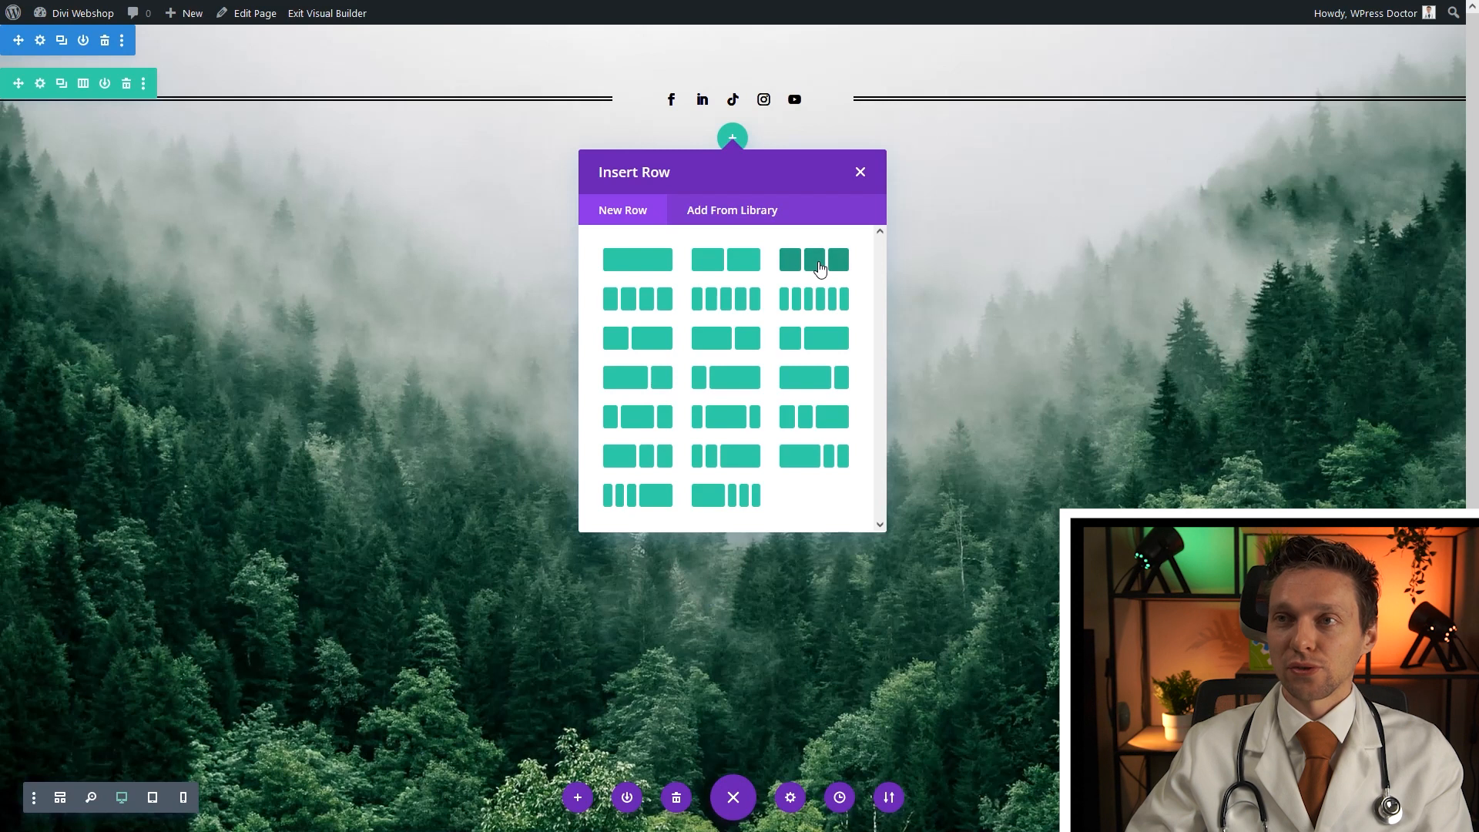
{"action": "left_click", "coordinate": [819, 267]}
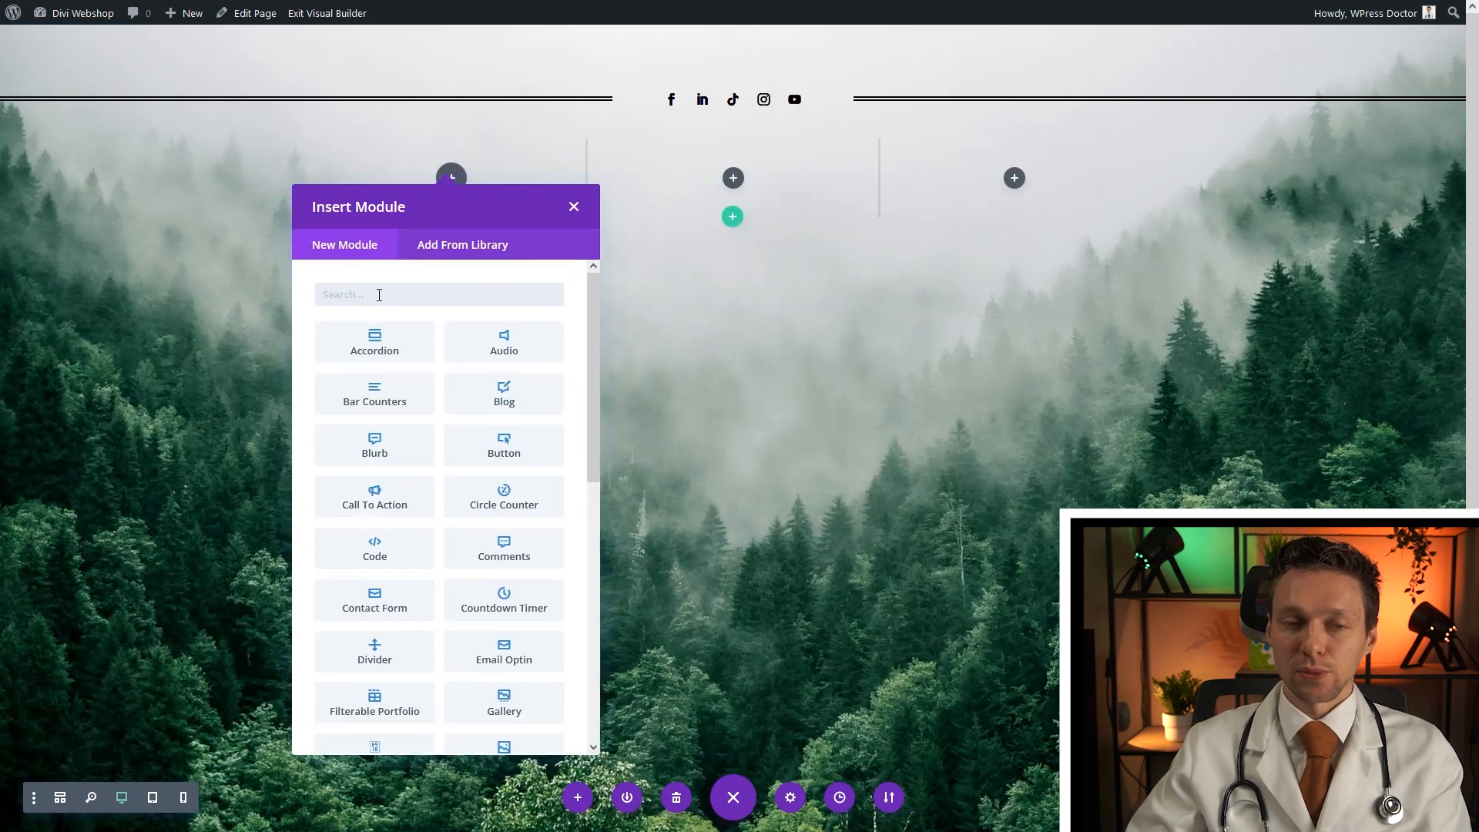
{"action": "type", "text": "text"}
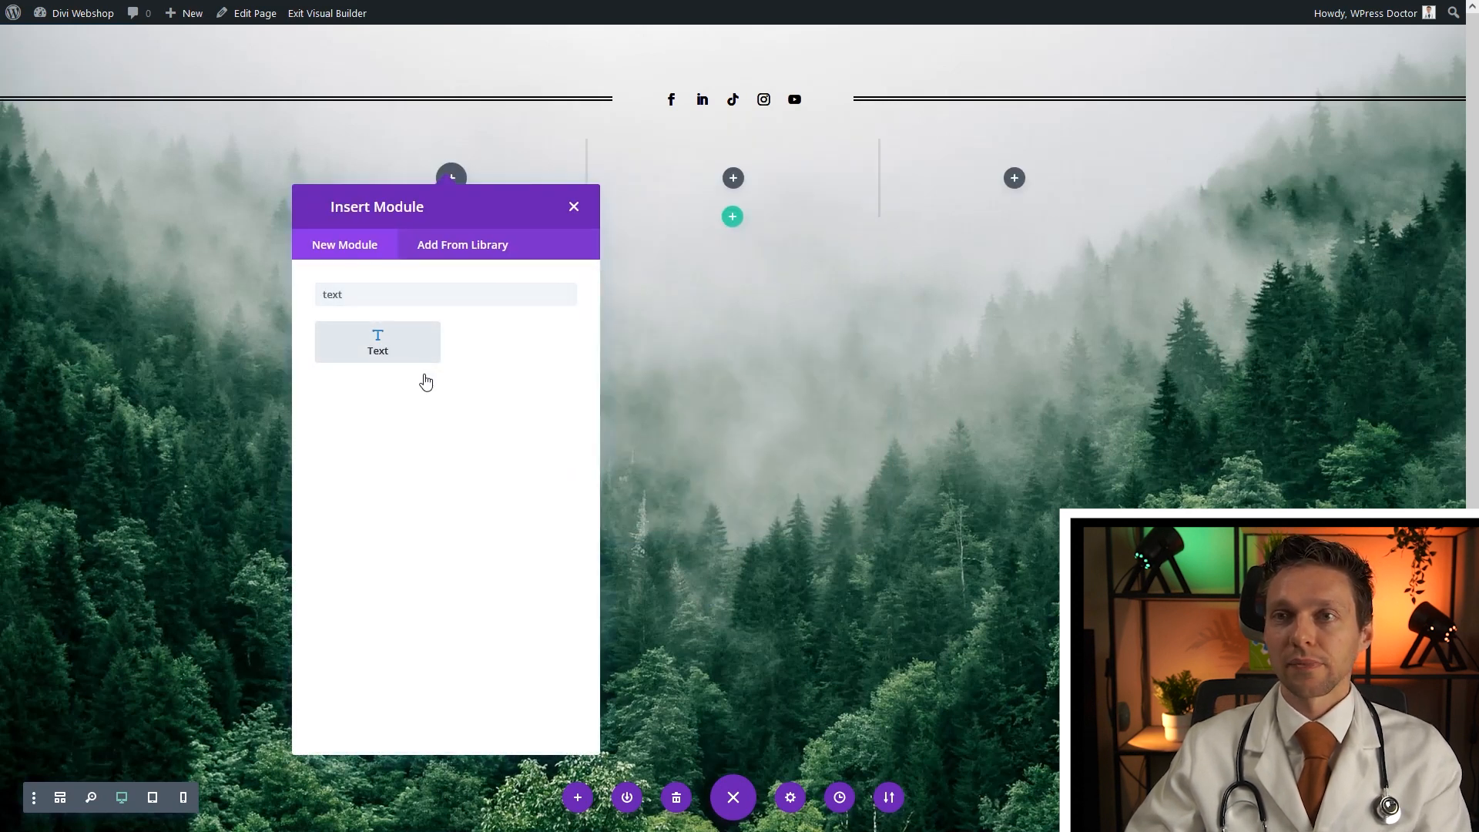
{"action": "left_click", "coordinate": [392, 355]}
{"action": "left_click_drag", "start_coordinate": [214, 400], "coordinate": [8, 308]}
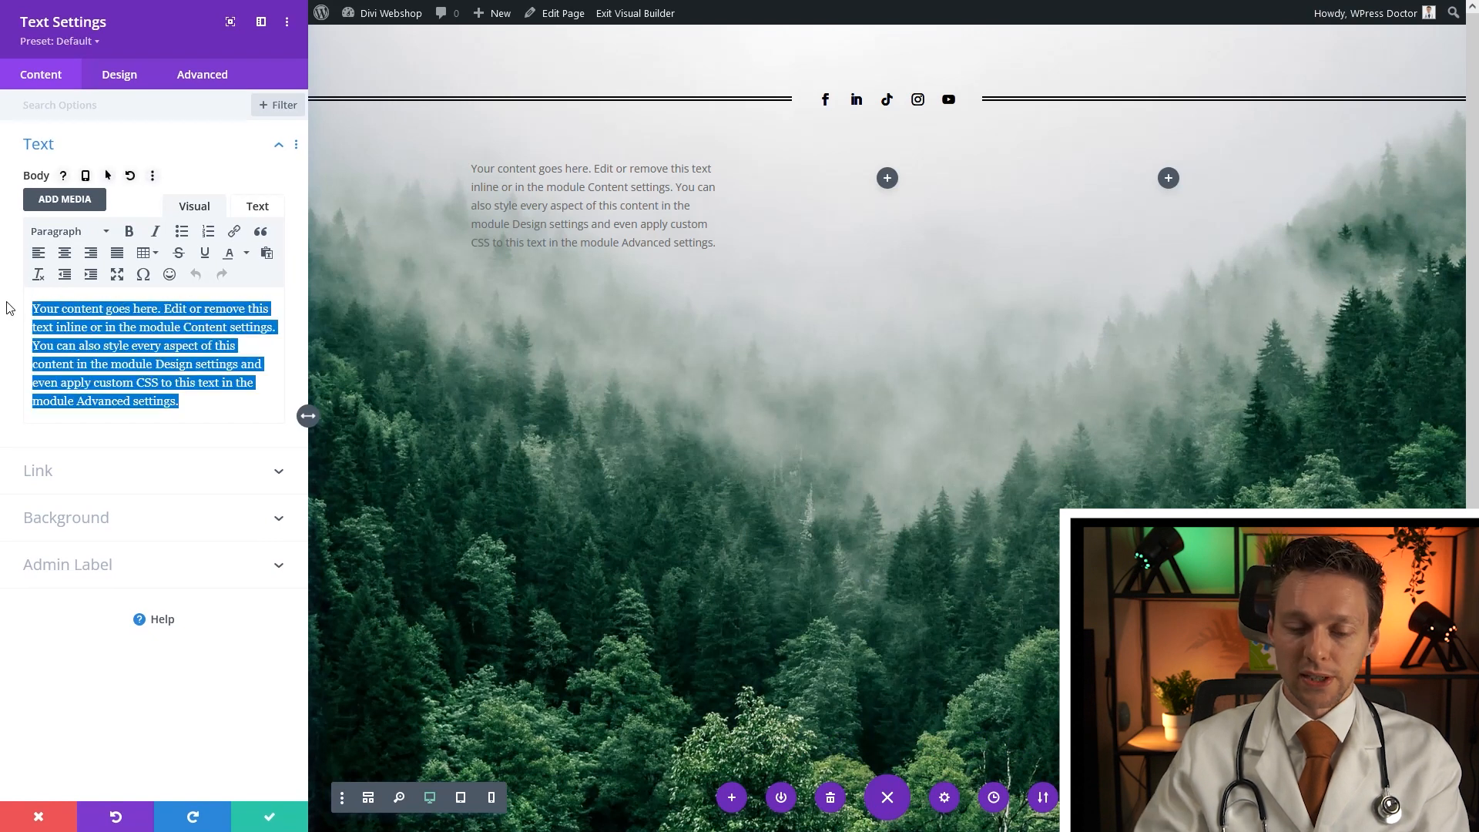
{"action": "type", "text": "Since"}
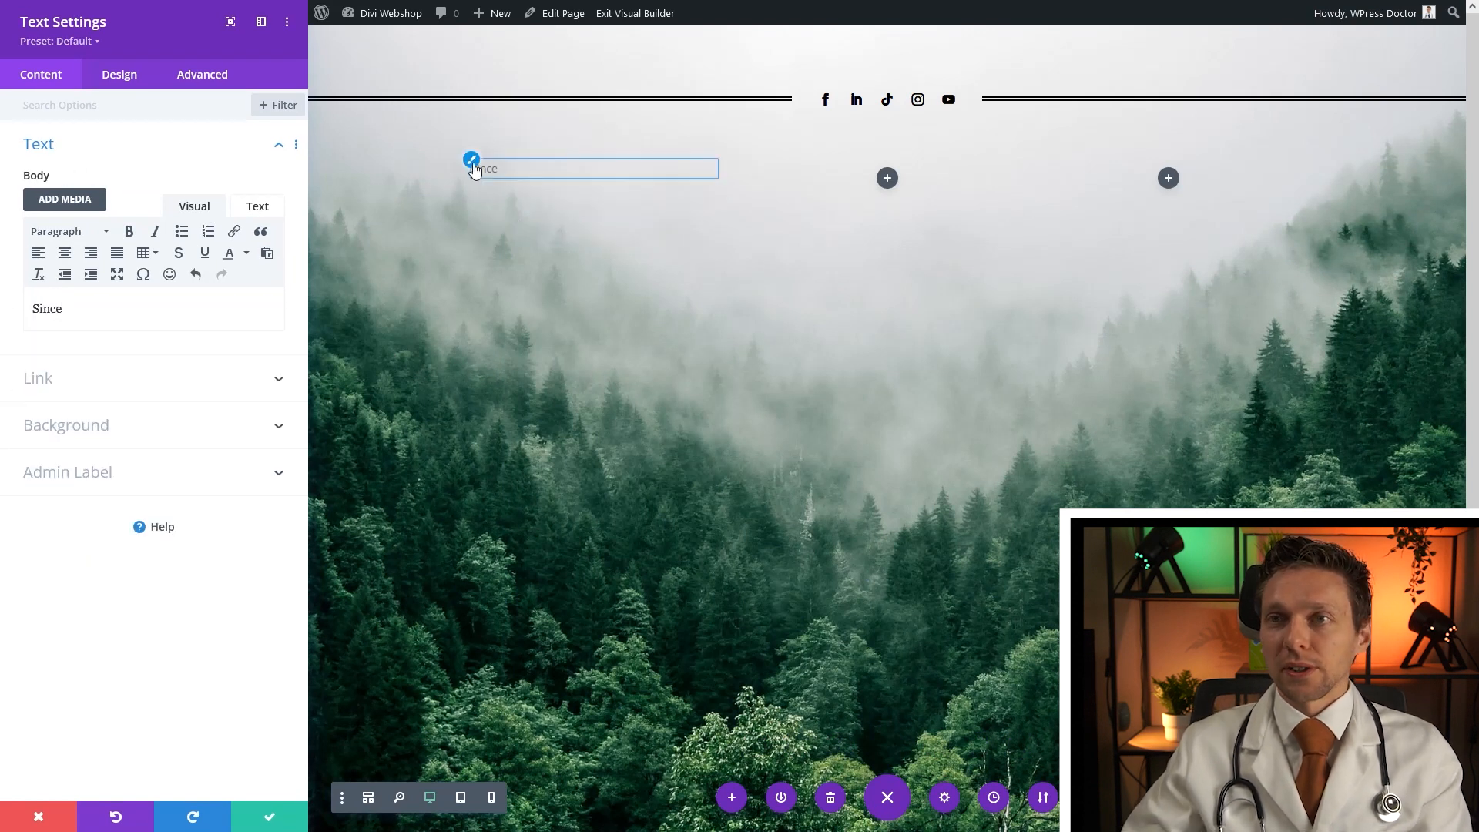
Style the text in Raleway, uppercase, black, 19px and underlined
{"action": "left_click", "coordinate": [119, 74]}
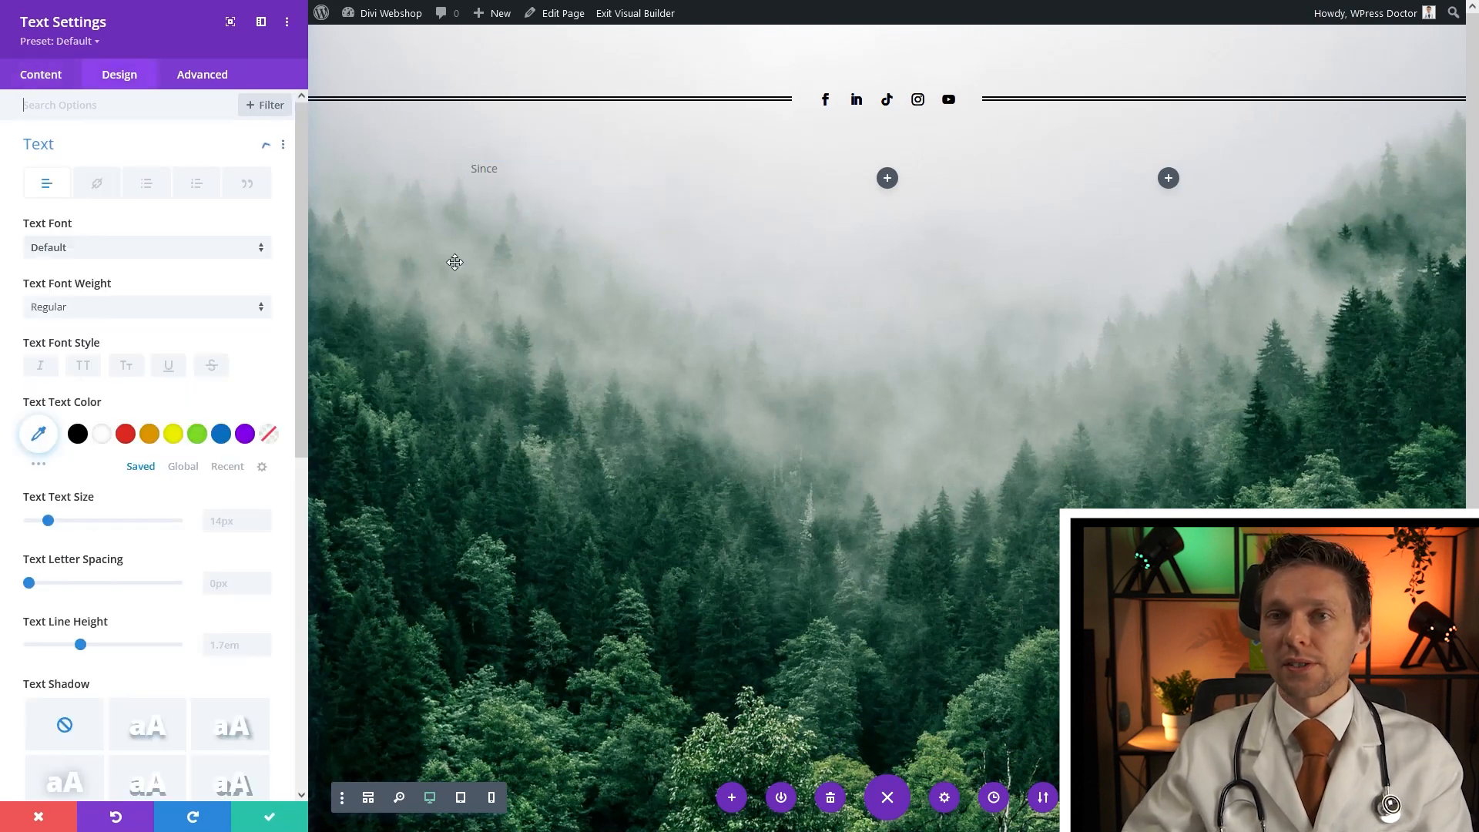
{"action": "left_click", "coordinate": [75, 248]}
{"action": "left_click", "coordinate": [81, 175]}
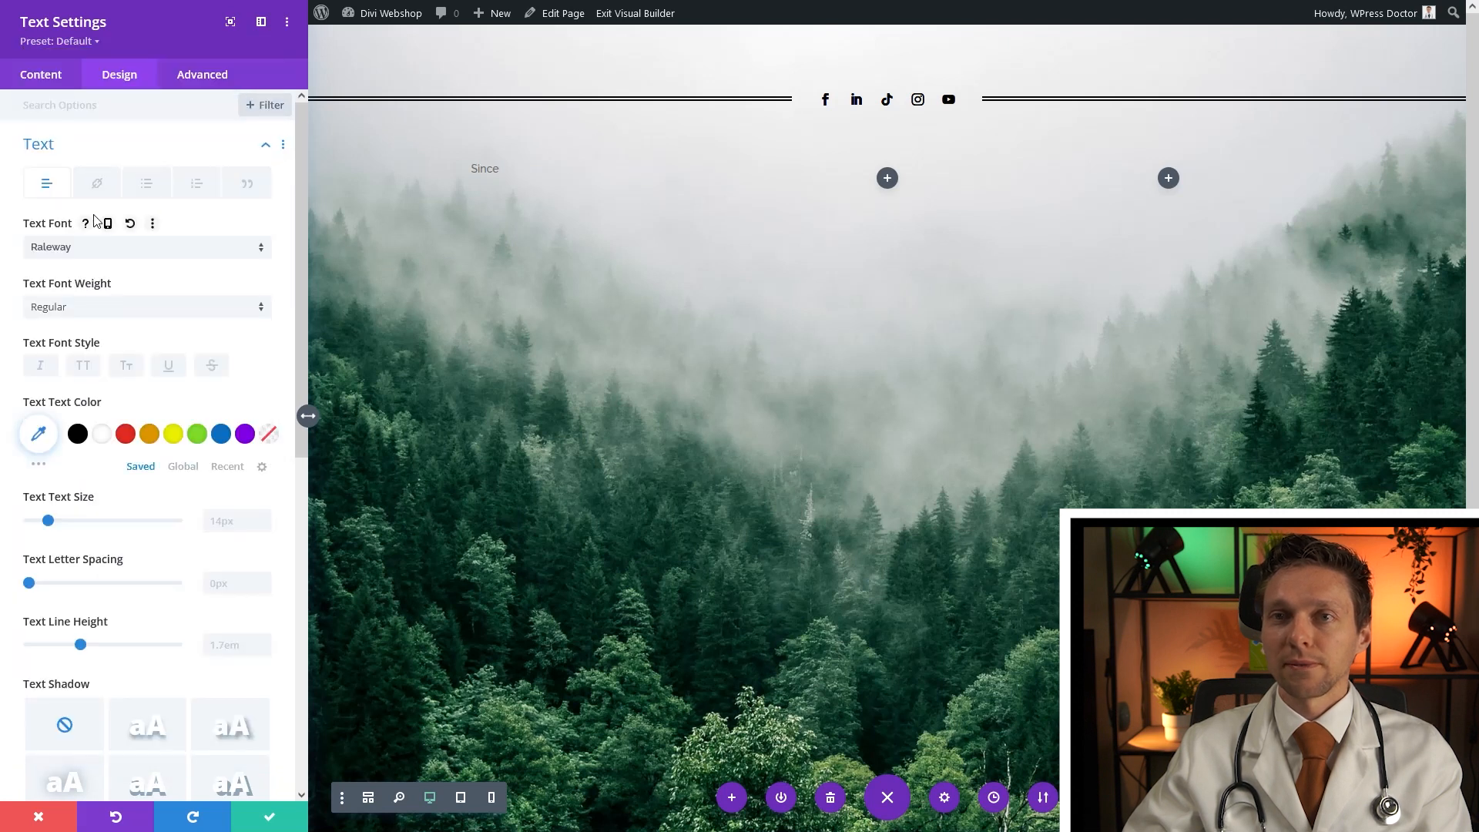
{"action": "left_click", "coordinate": [85, 370]}
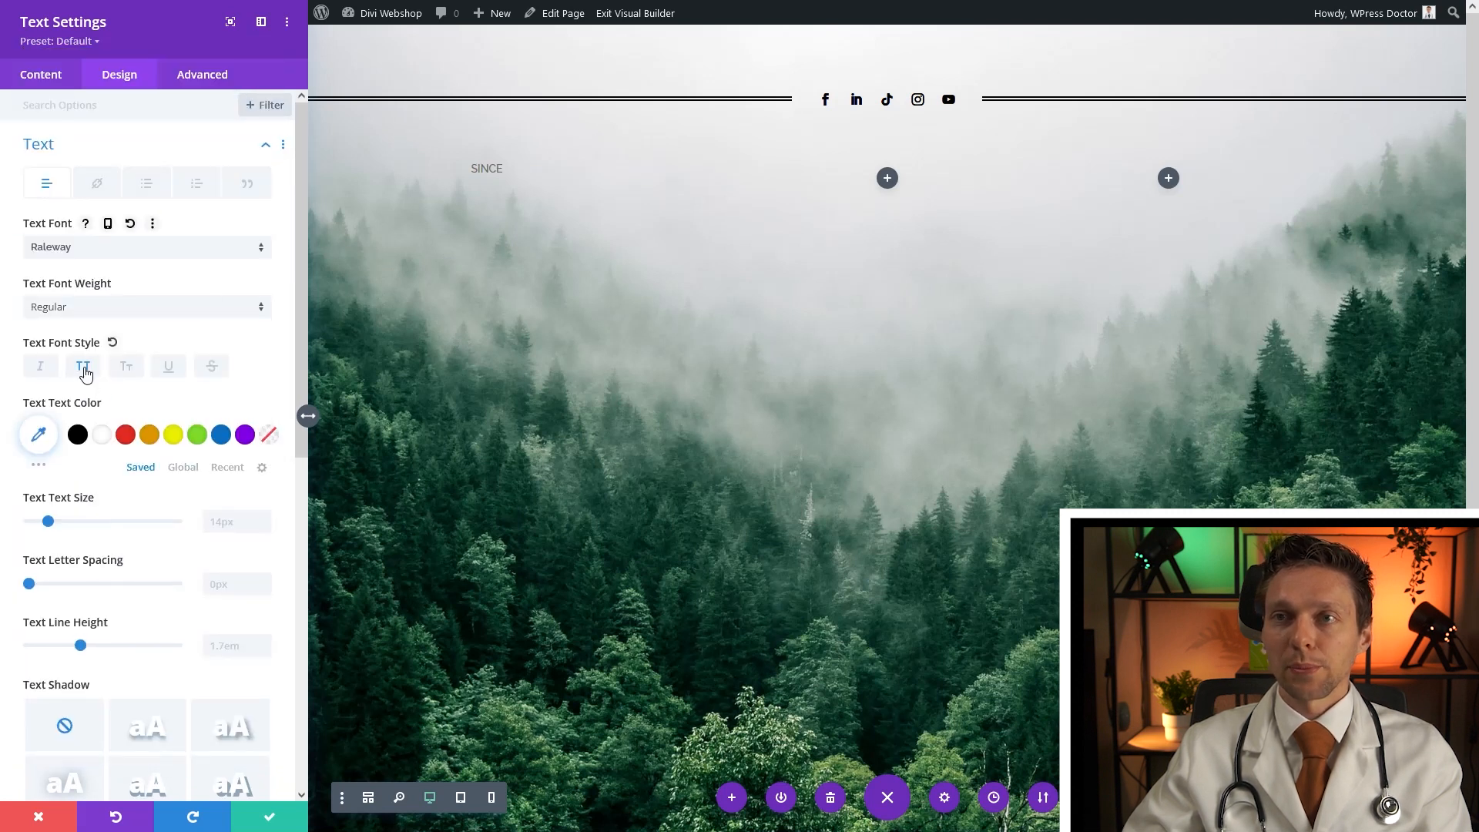
{"action": "left_click", "coordinate": [77, 436]}
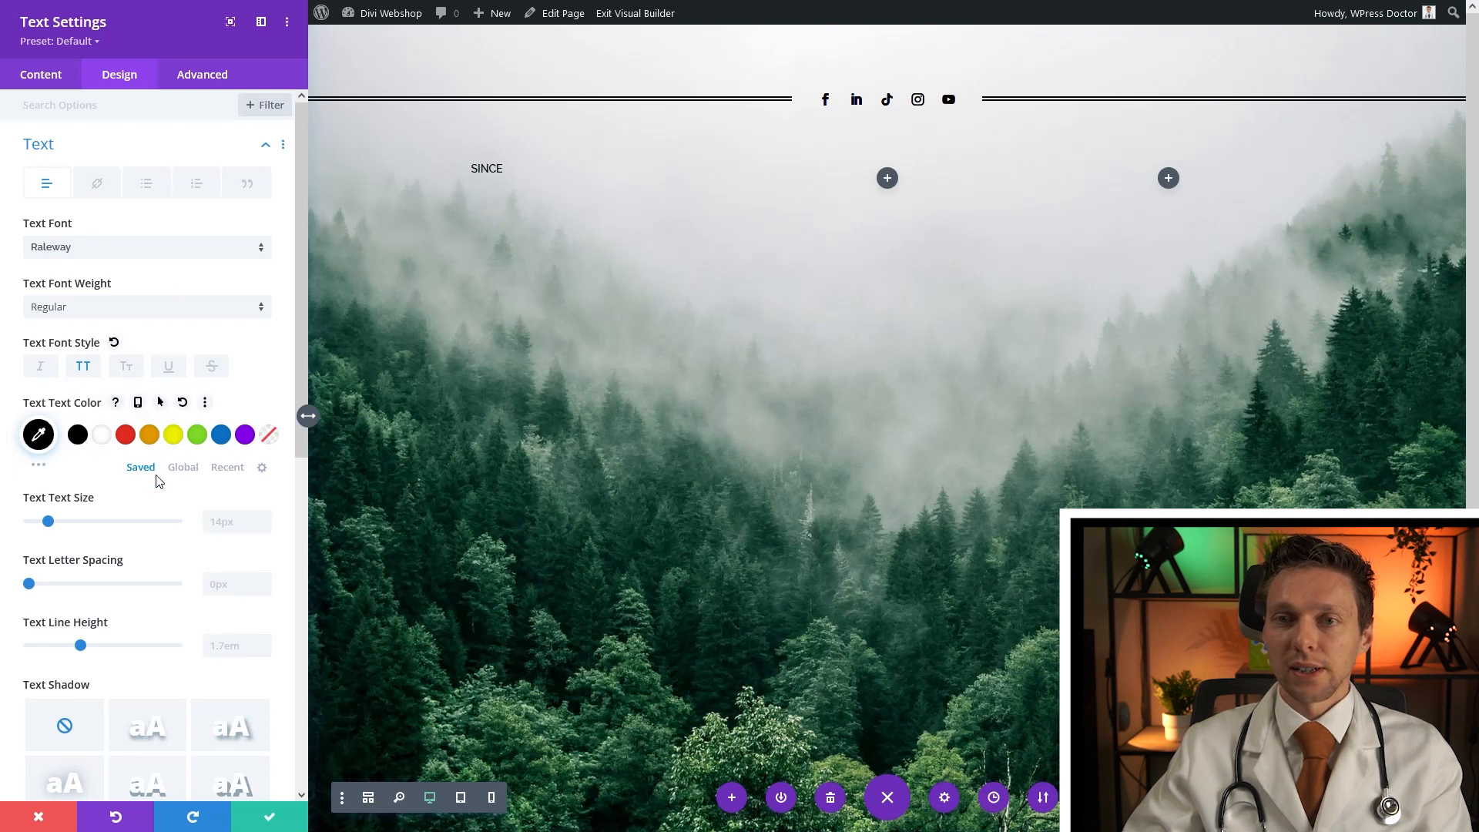
{"action": "left_click", "coordinate": [233, 530]}
{"action": "type", "text": "19px"}
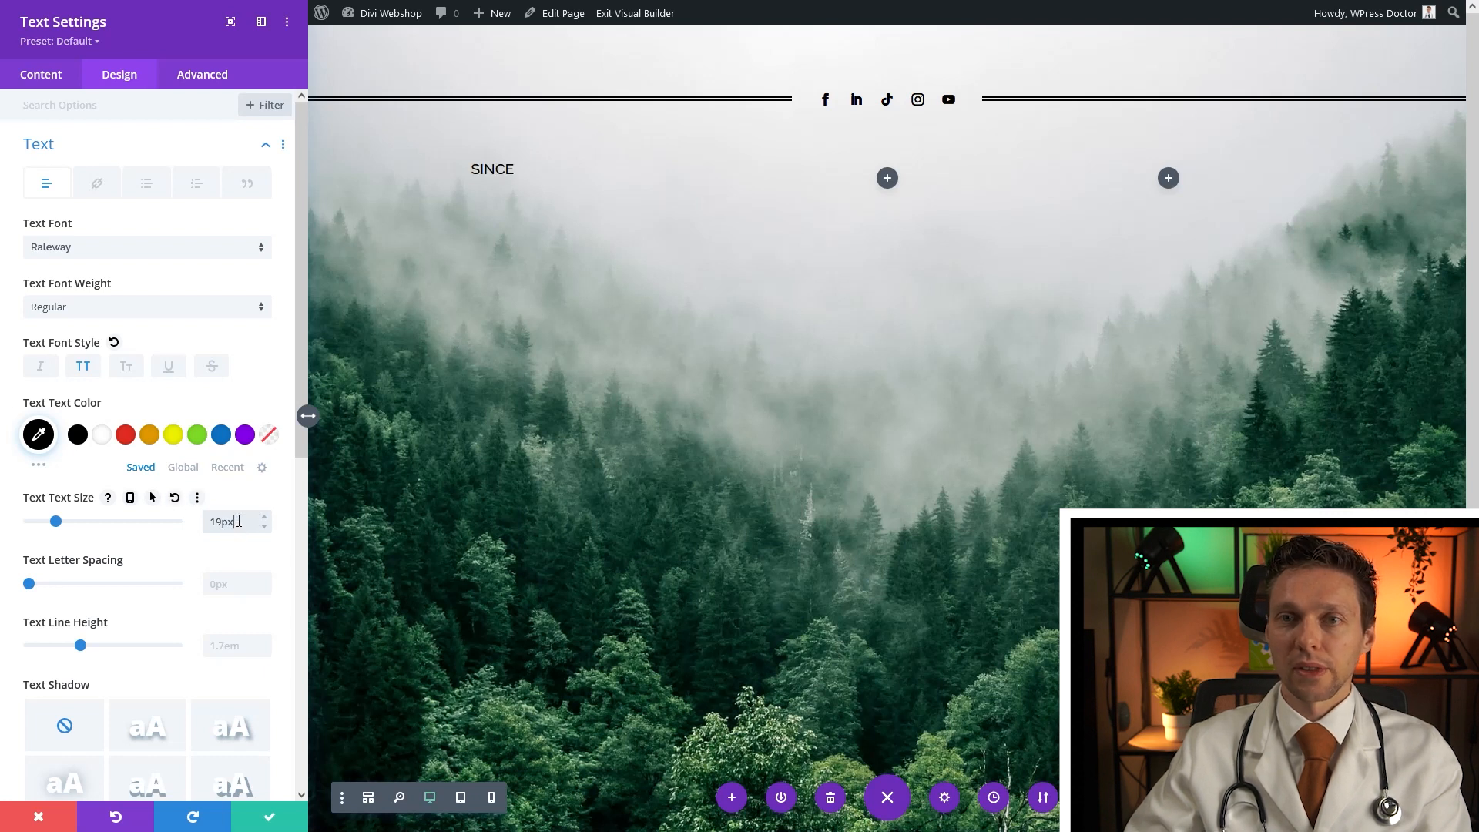
{"action": "left_click", "coordinate": [174, 373]}
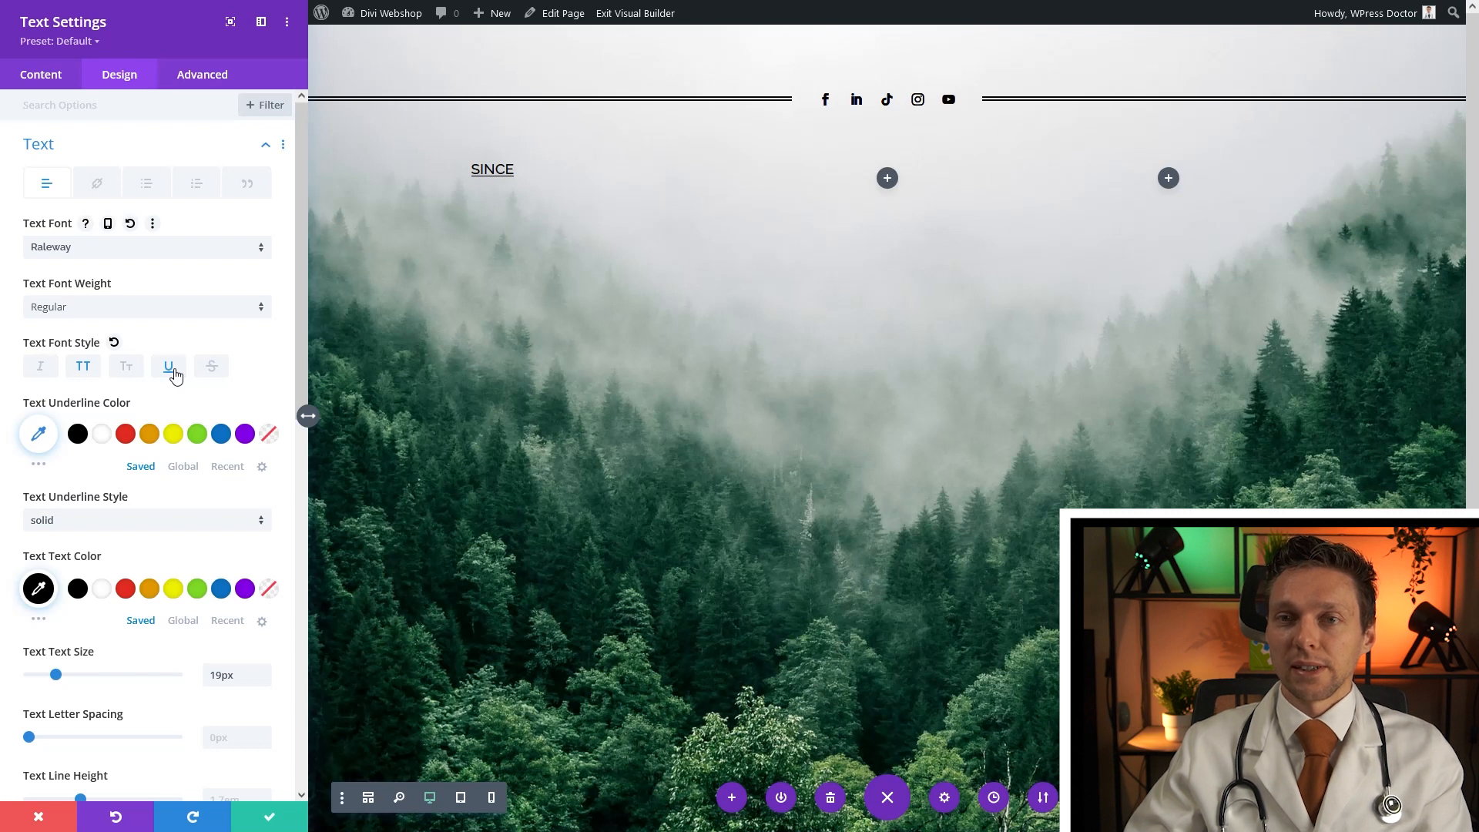
Right-align the SINCE text, save it, and duplicate the module
{"action": "scroll", "coordinate": [213, 480], "scroll_direction": "down", "scroll_amount": 5}
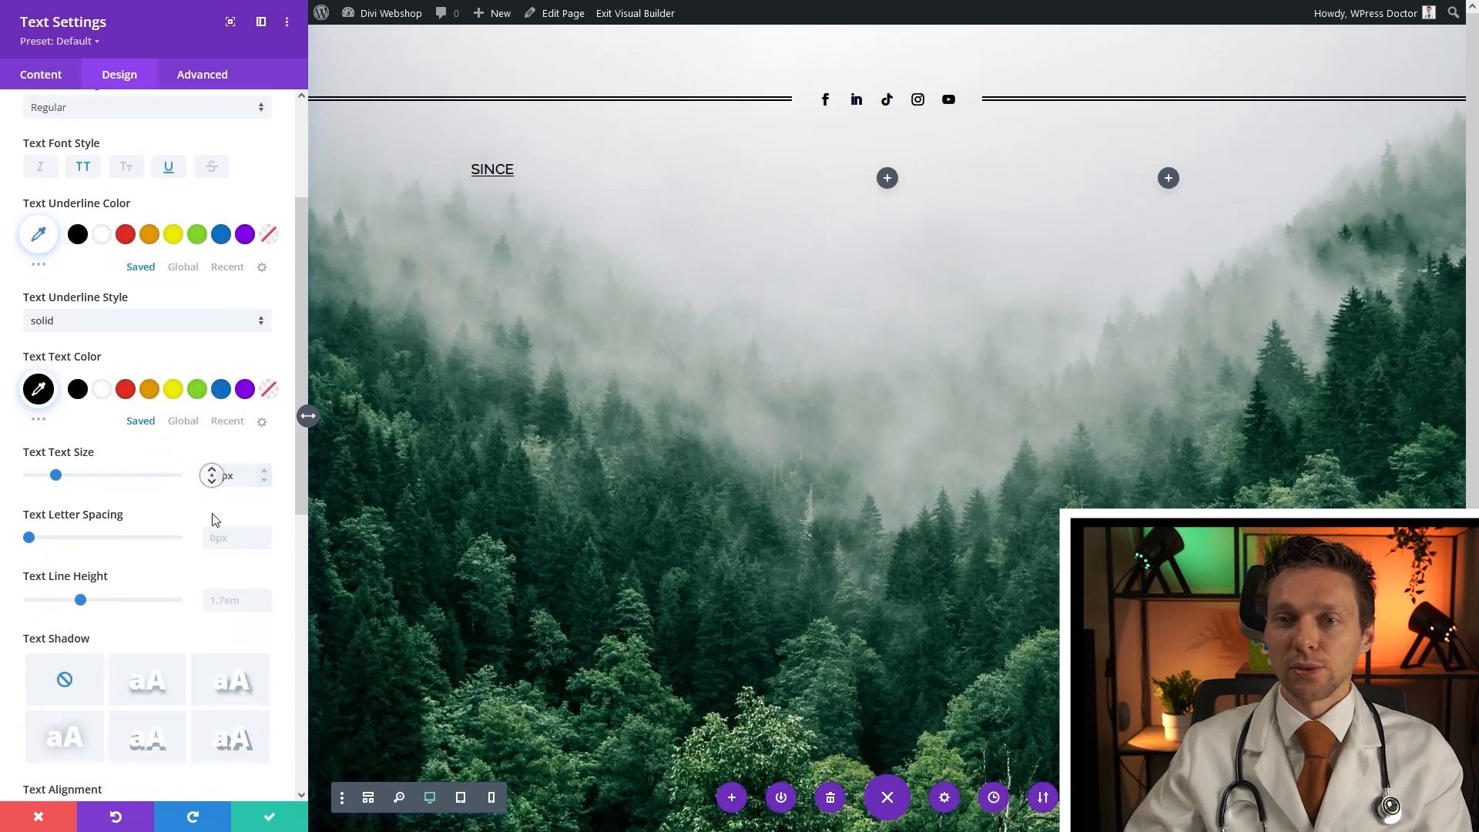
{"action": "left_click", "coordinate": [163, 636]}
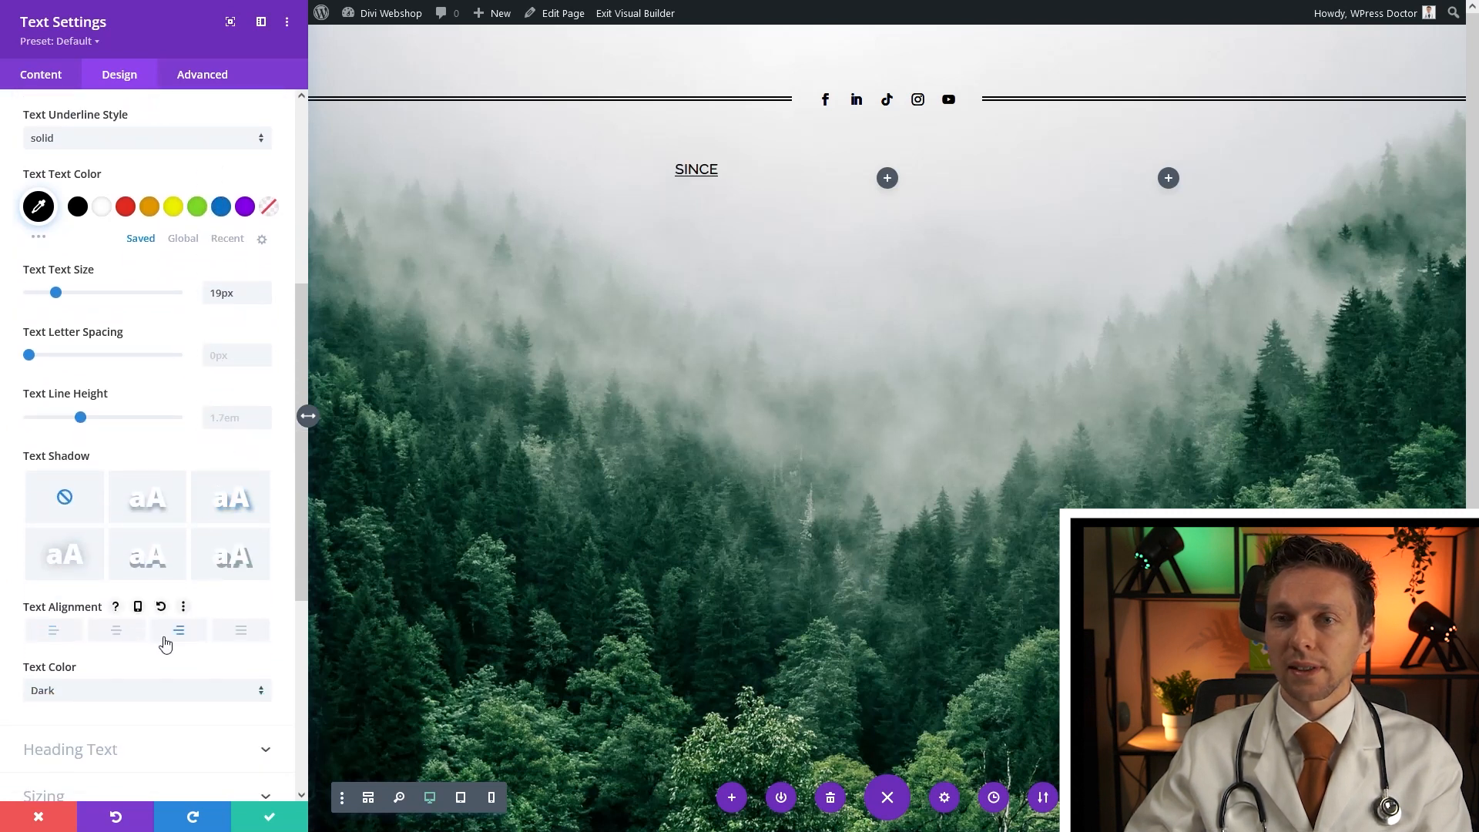
{"action": "left_click", "coordinate": [273, 817]}
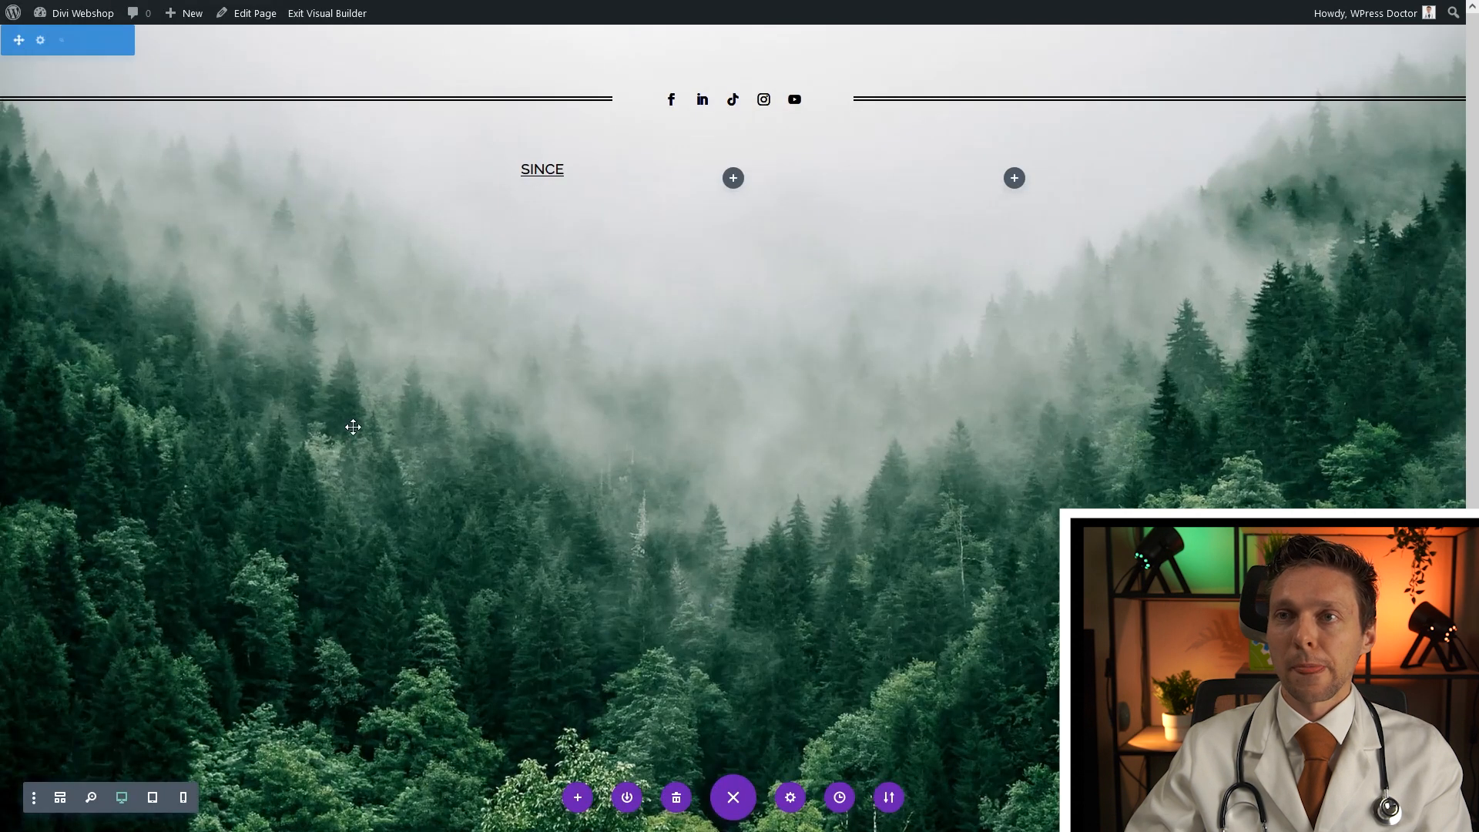
{"action": "left_click", "coordinate": [435, 169]}
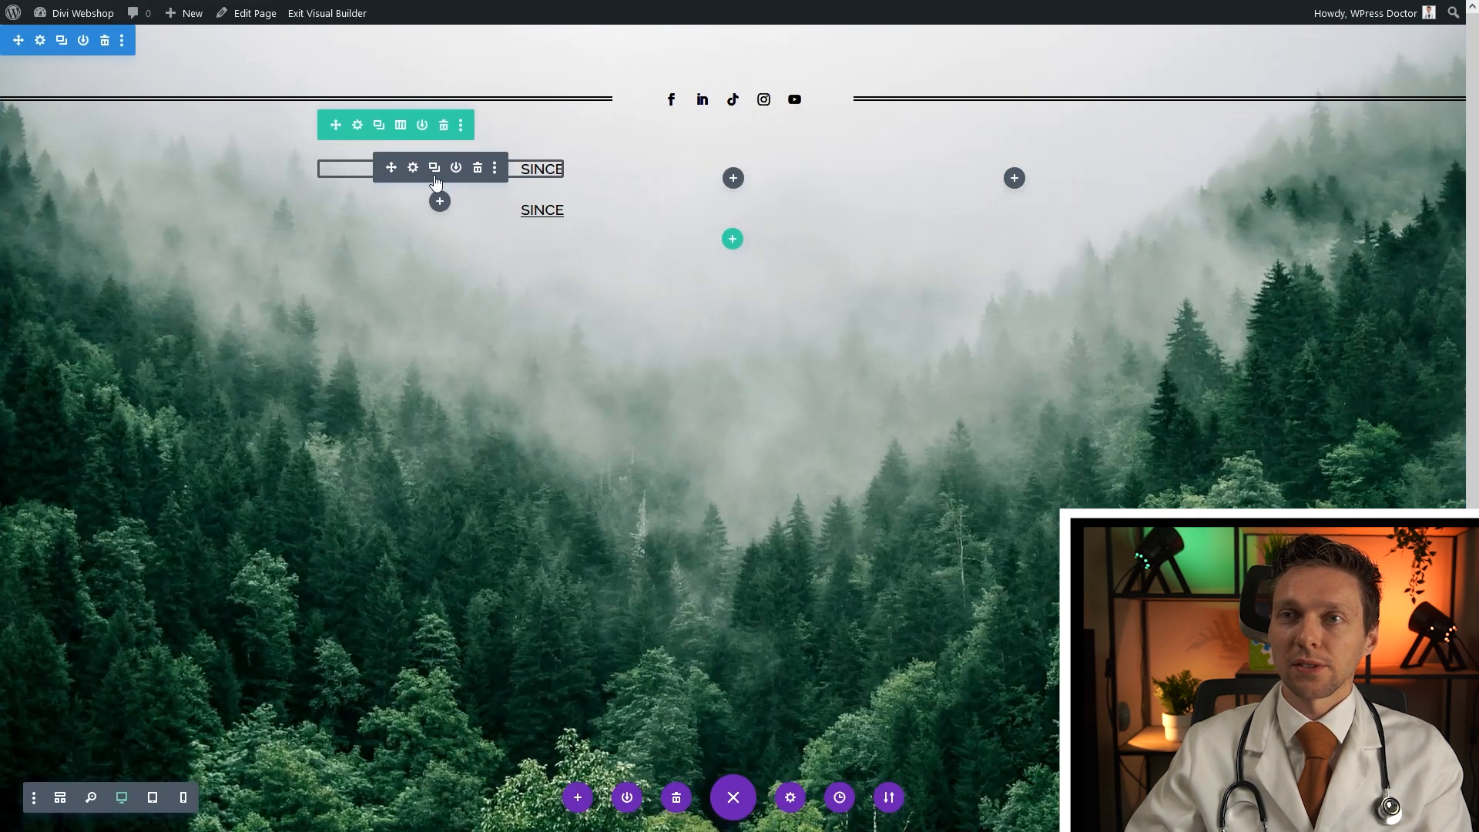
Move the SINCE copy into the third column and change its text to 1987
{"action": "left_click_drag", "start_coordinate": [391, 169], "coordinate": [1040, 184]}
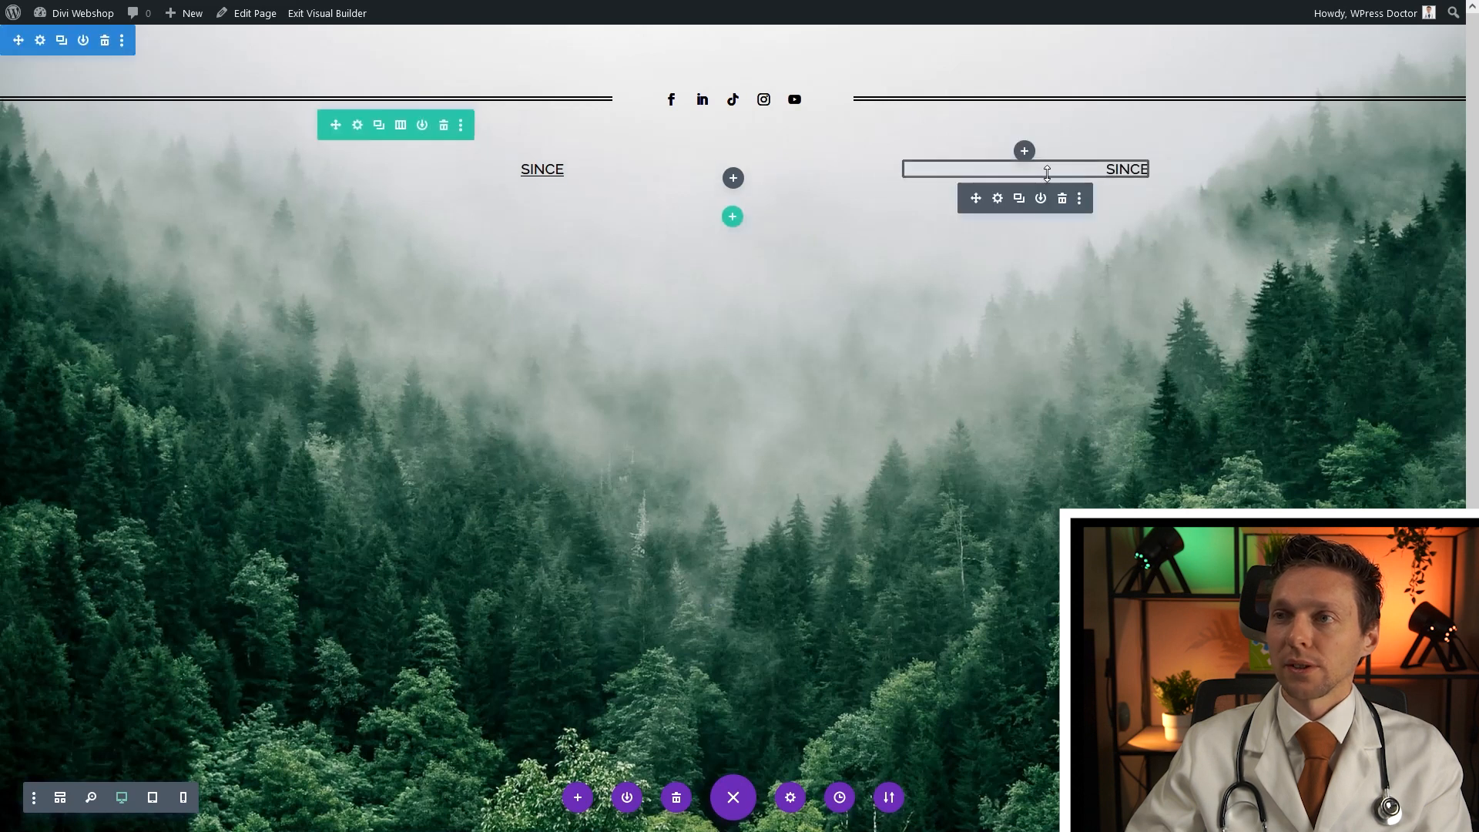
{"action": "left_click", "coordinate": [997, 168]}
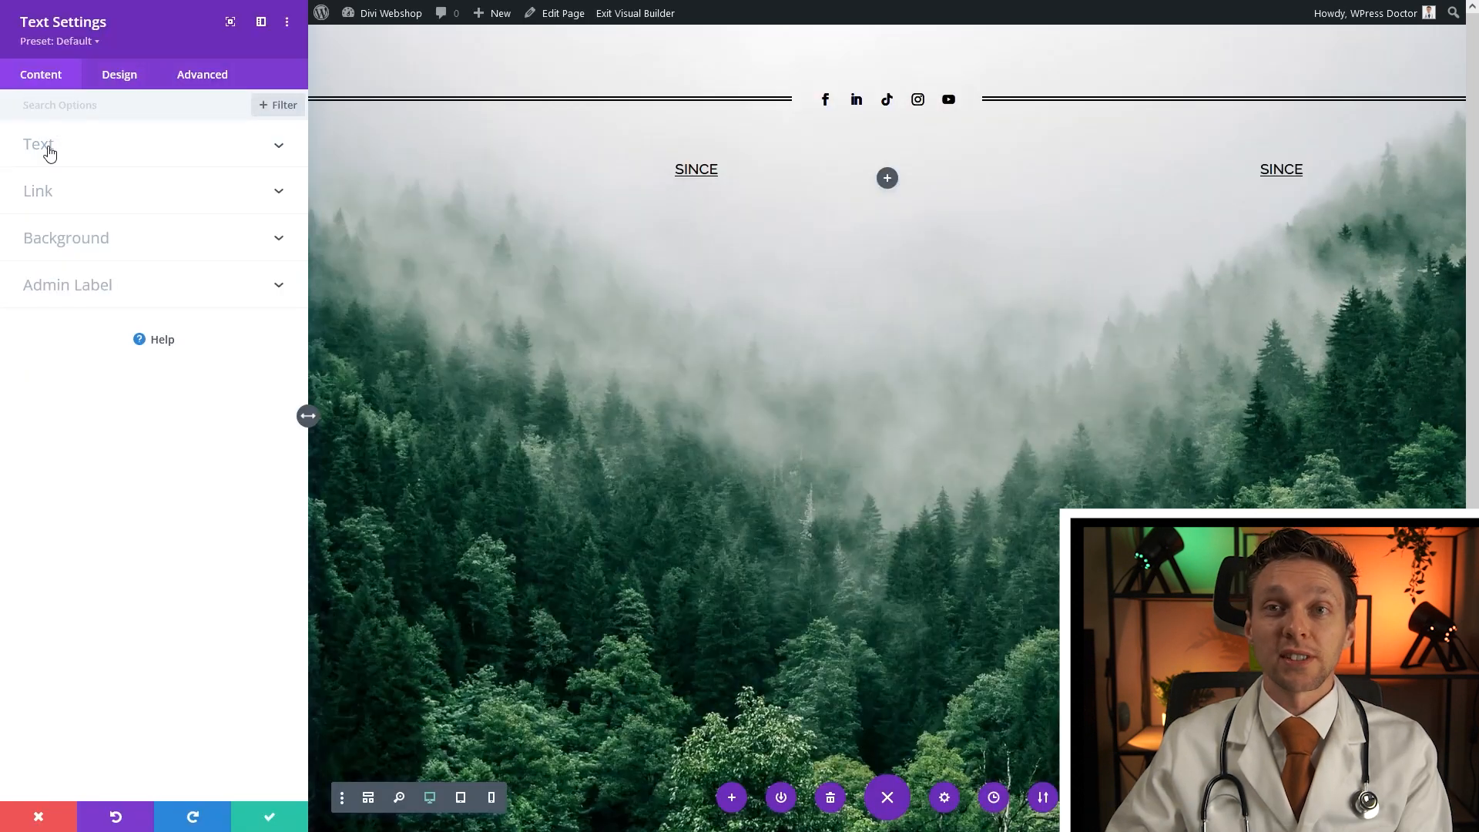
{"action": "left_click", "coordinate": [49, 153]}
{"action": "double_click", "coordinate": [46, 308]}
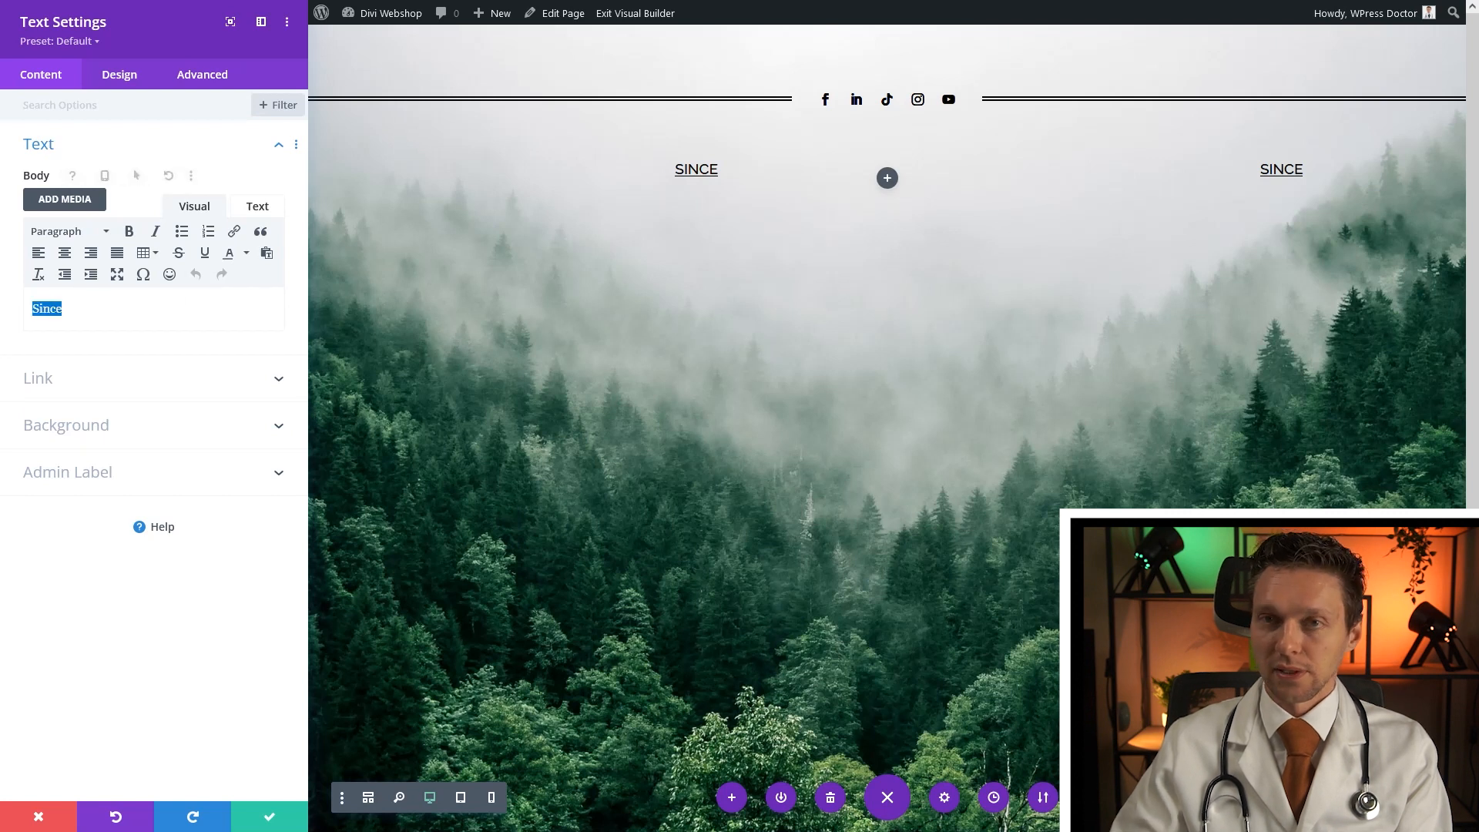
{"action": "type", "text": "1987"}
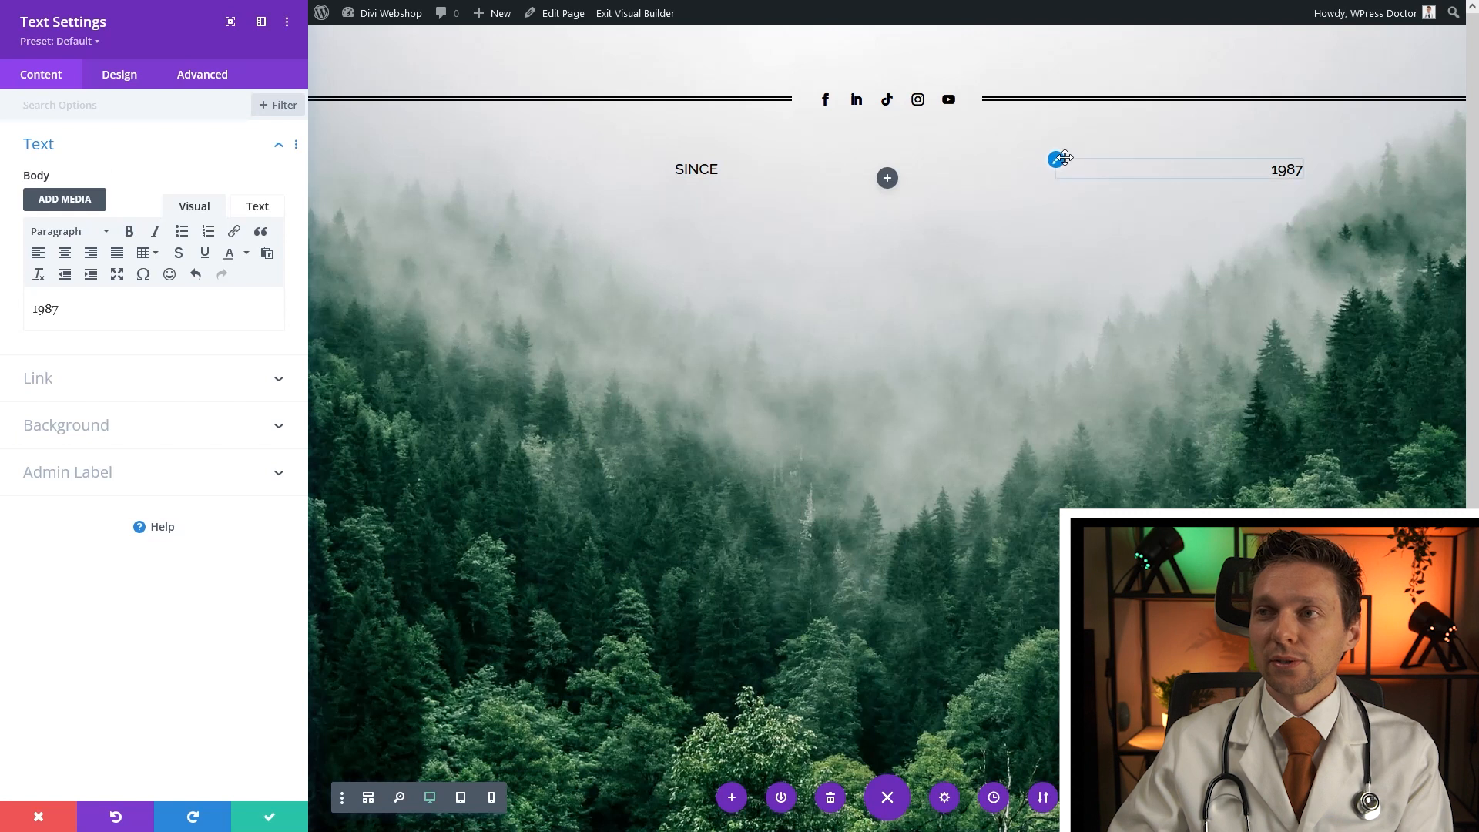
Left-align the 1987 text and save its settings
{"action": "left_click", "coordinate": [1055, 159]}
{"action": "middle_click", "coordinate": [174, 330]}
{"action": "middle_click", "coordinate": [161, 389]}
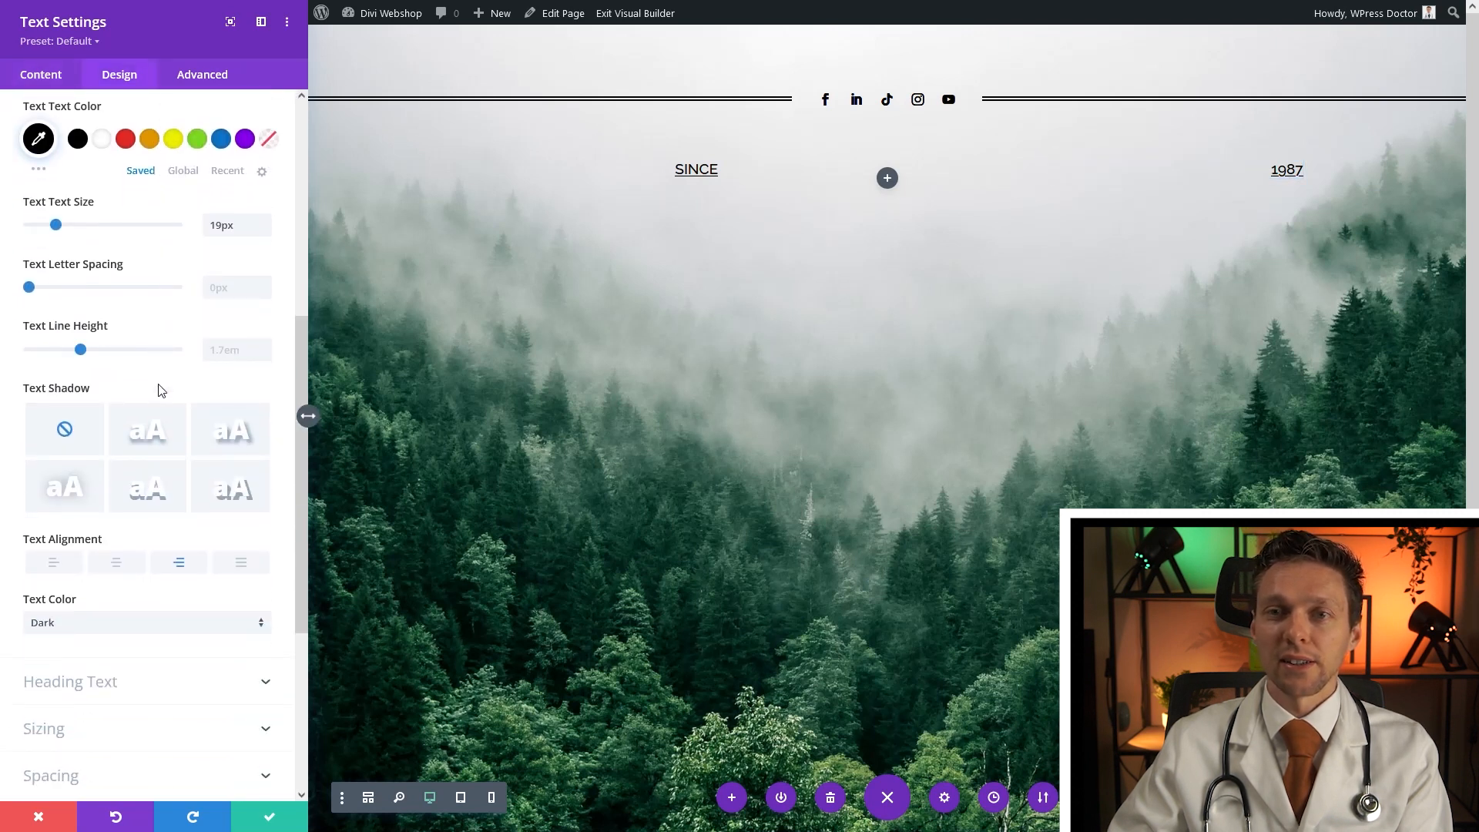
{"action": "left_click", "coordinate": [43, 567]}
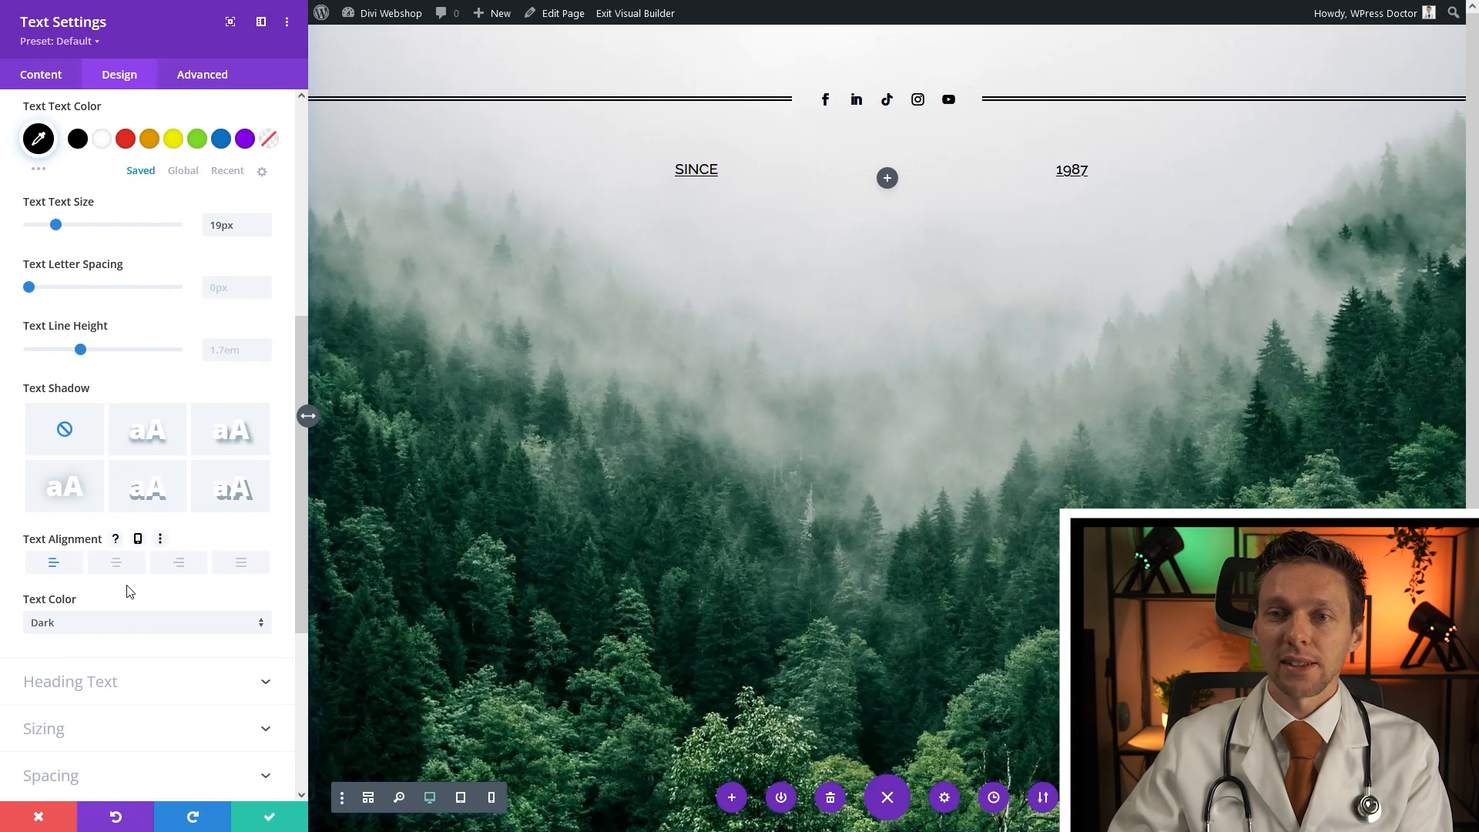
{"action": "left_click", "coordinate": [266, 820]}
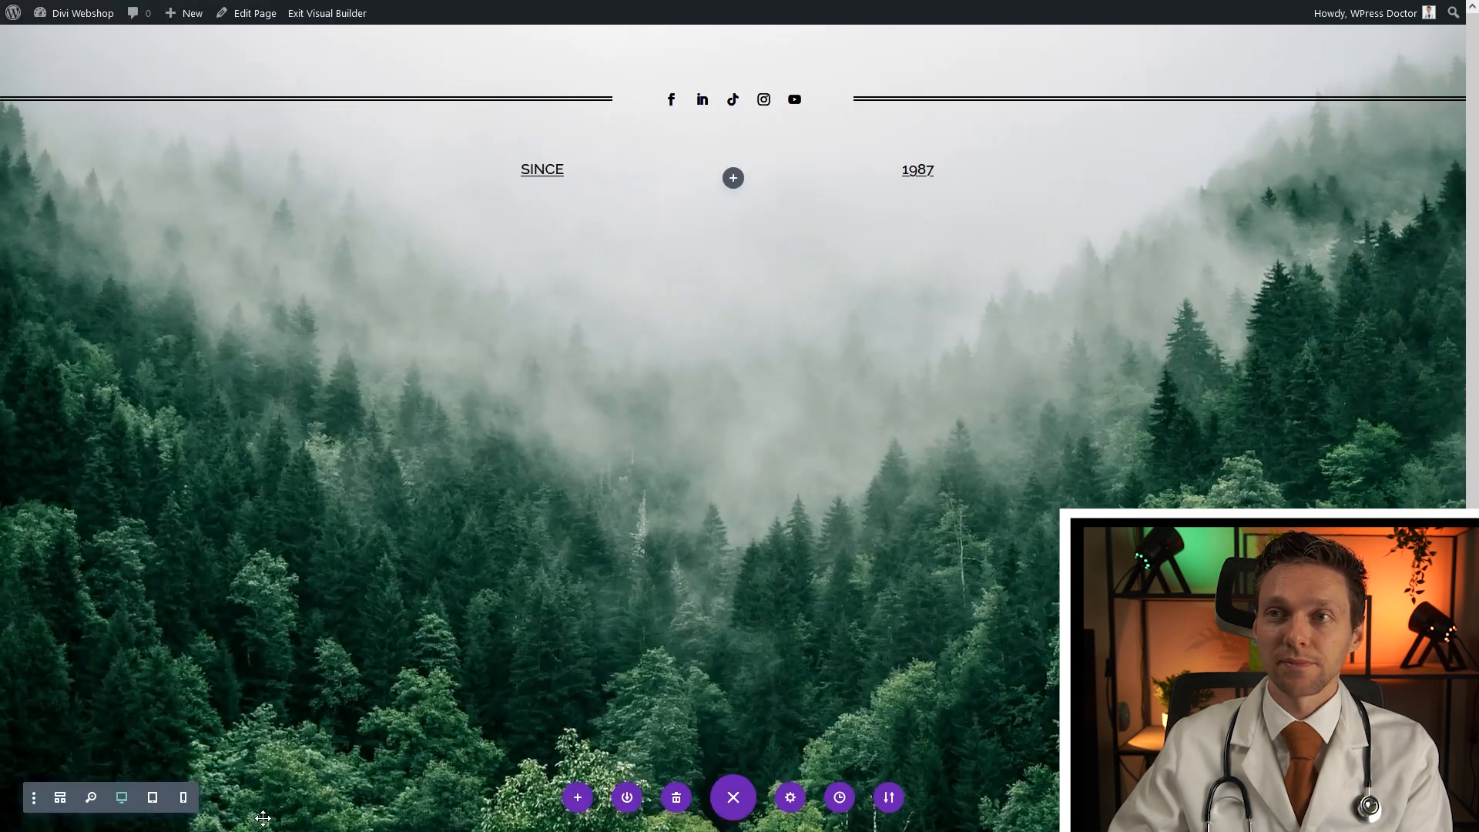
Add an Icon module to the middle column and choose the first tree icon
{"action": "left_click", "coordinate": [732, 179]}
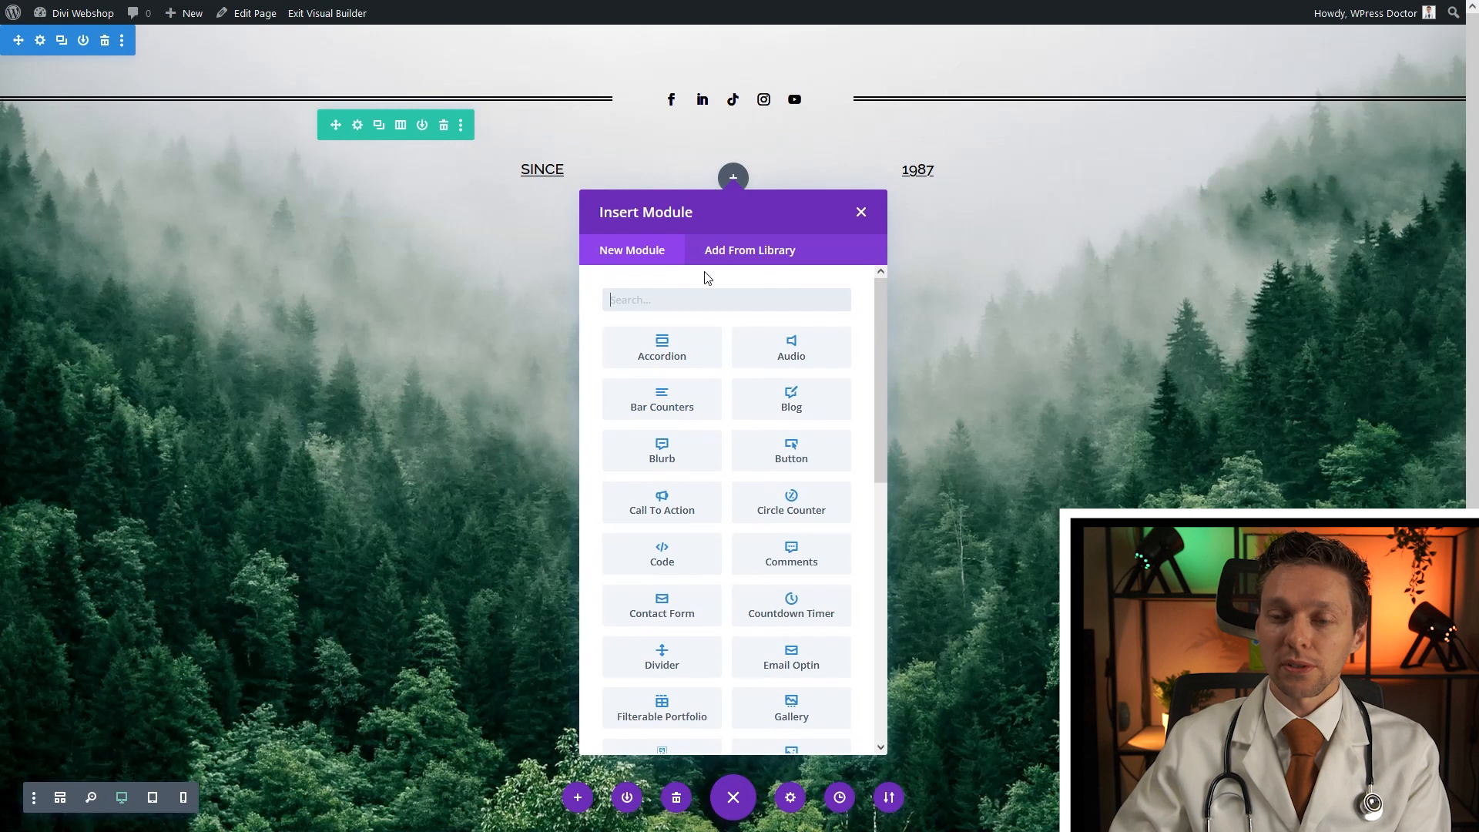
{"action": "type", "text": "icon"}
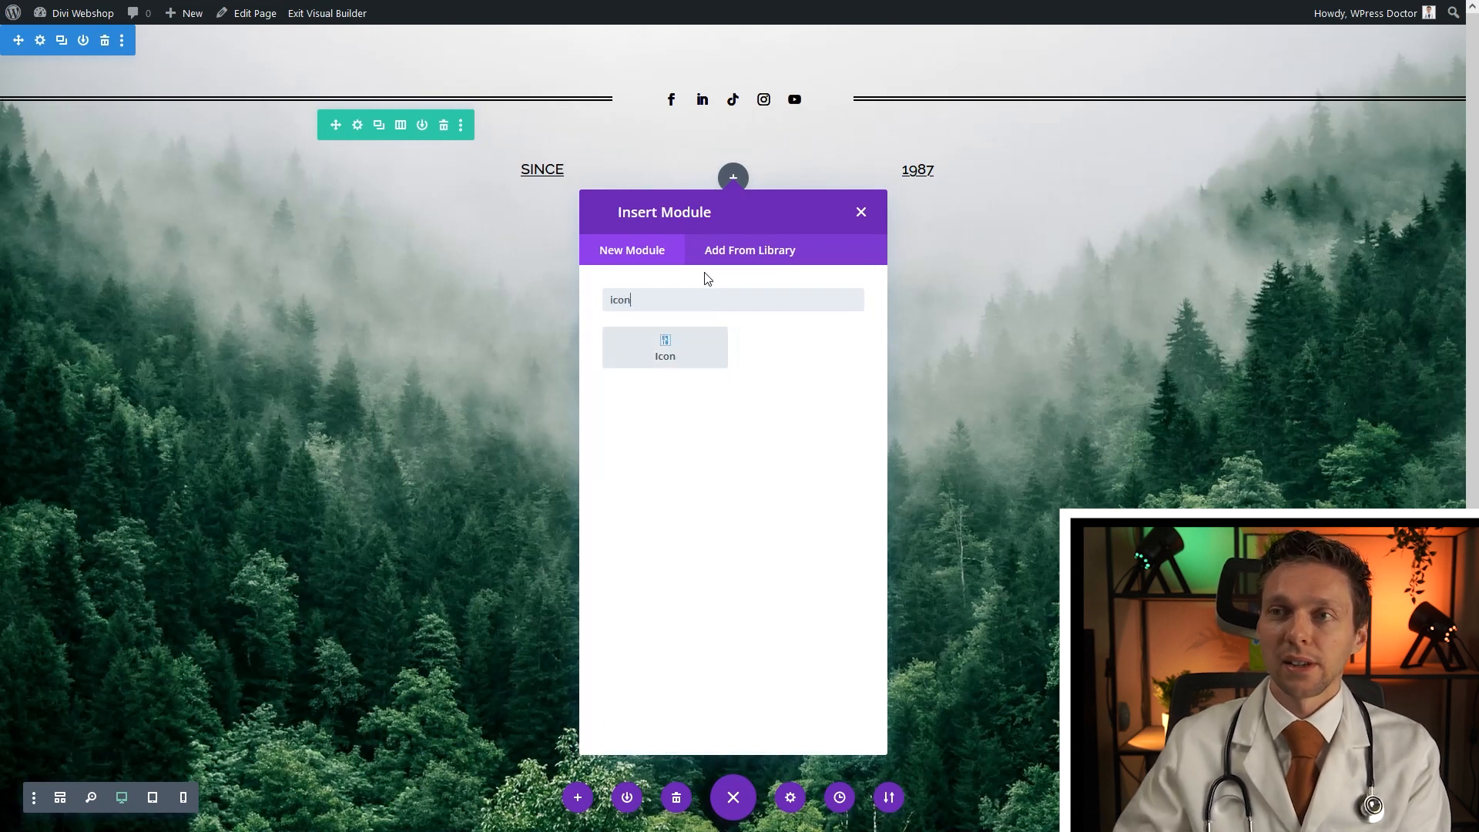
{"action": "left_click", "coordinate": [666, 348]}
{"action": "type", "text": "tree"}
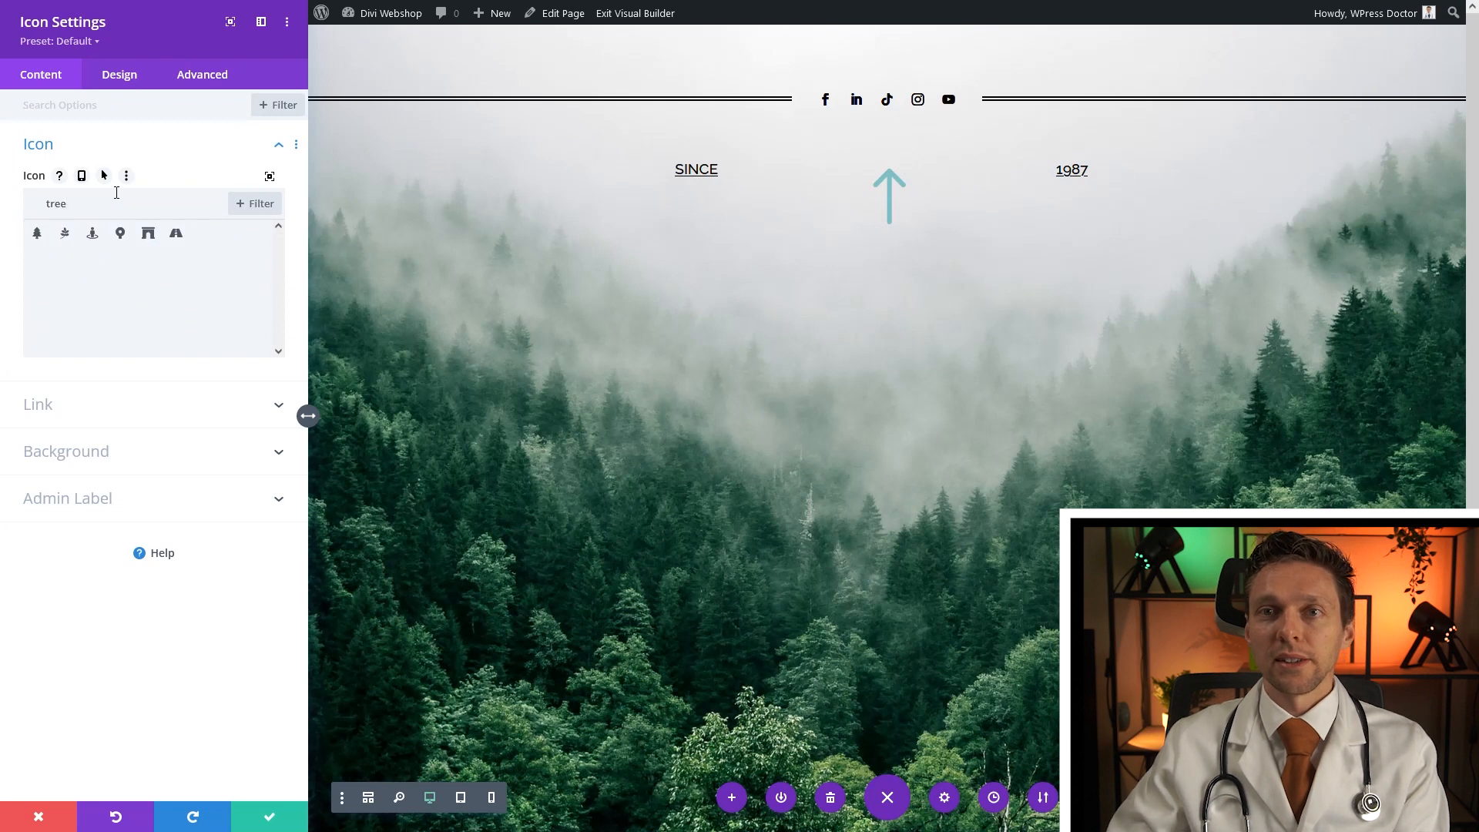
{"action": "left_click", "coordinate": [39, 232]}
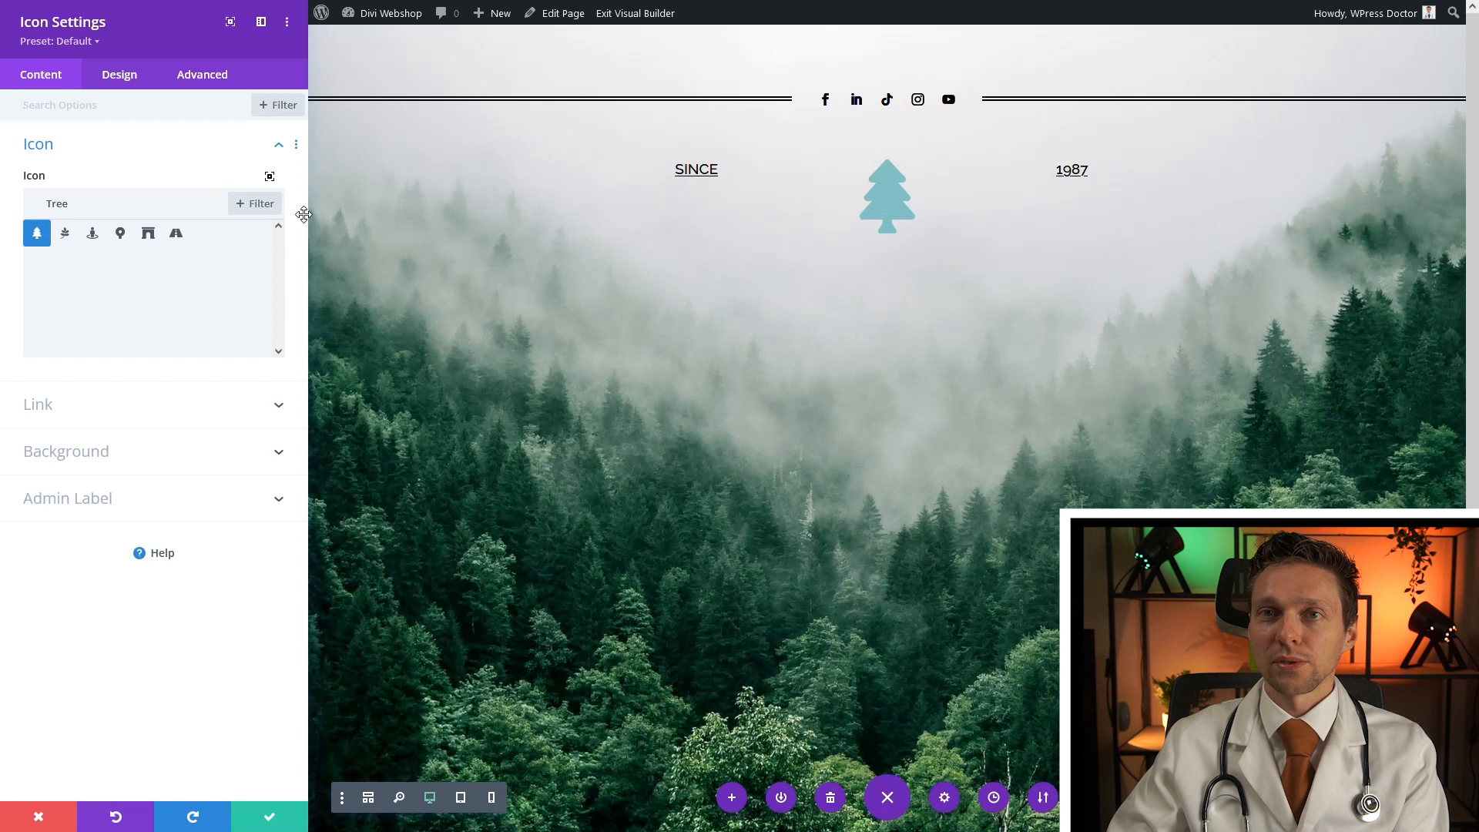
Make the tree icon black, shrink it to about 40px, and save
{"action": "left_click", "coordinate": [117, 80]}
{"action": "left_click", "coordinate": [65, 161]}
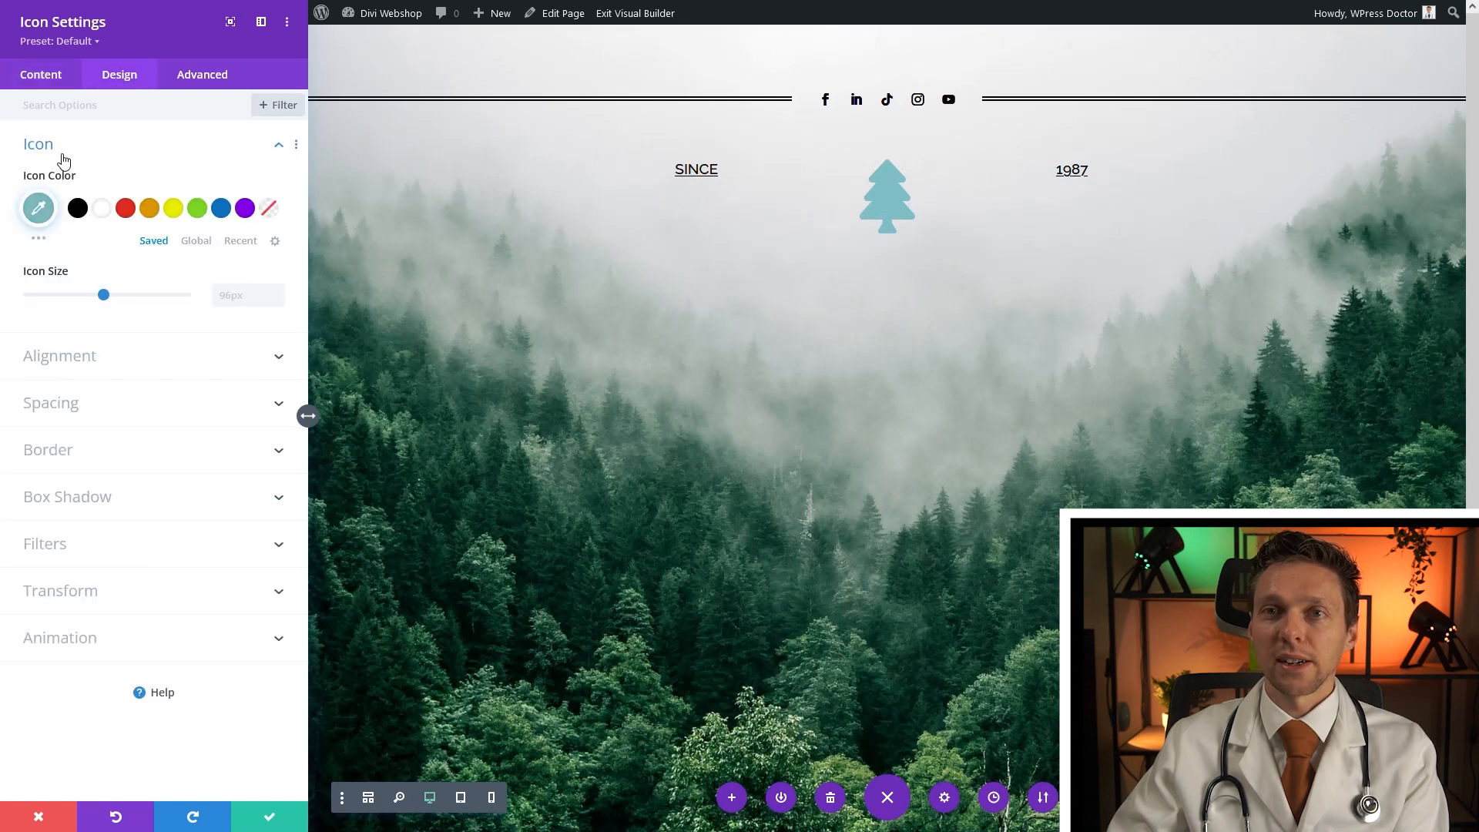
{"action": "left_click", "coordinate": [78, 209]}
{"action": "left_click_drag", "start_coordinate": [100, 296], "coordinate": [56, 302]}
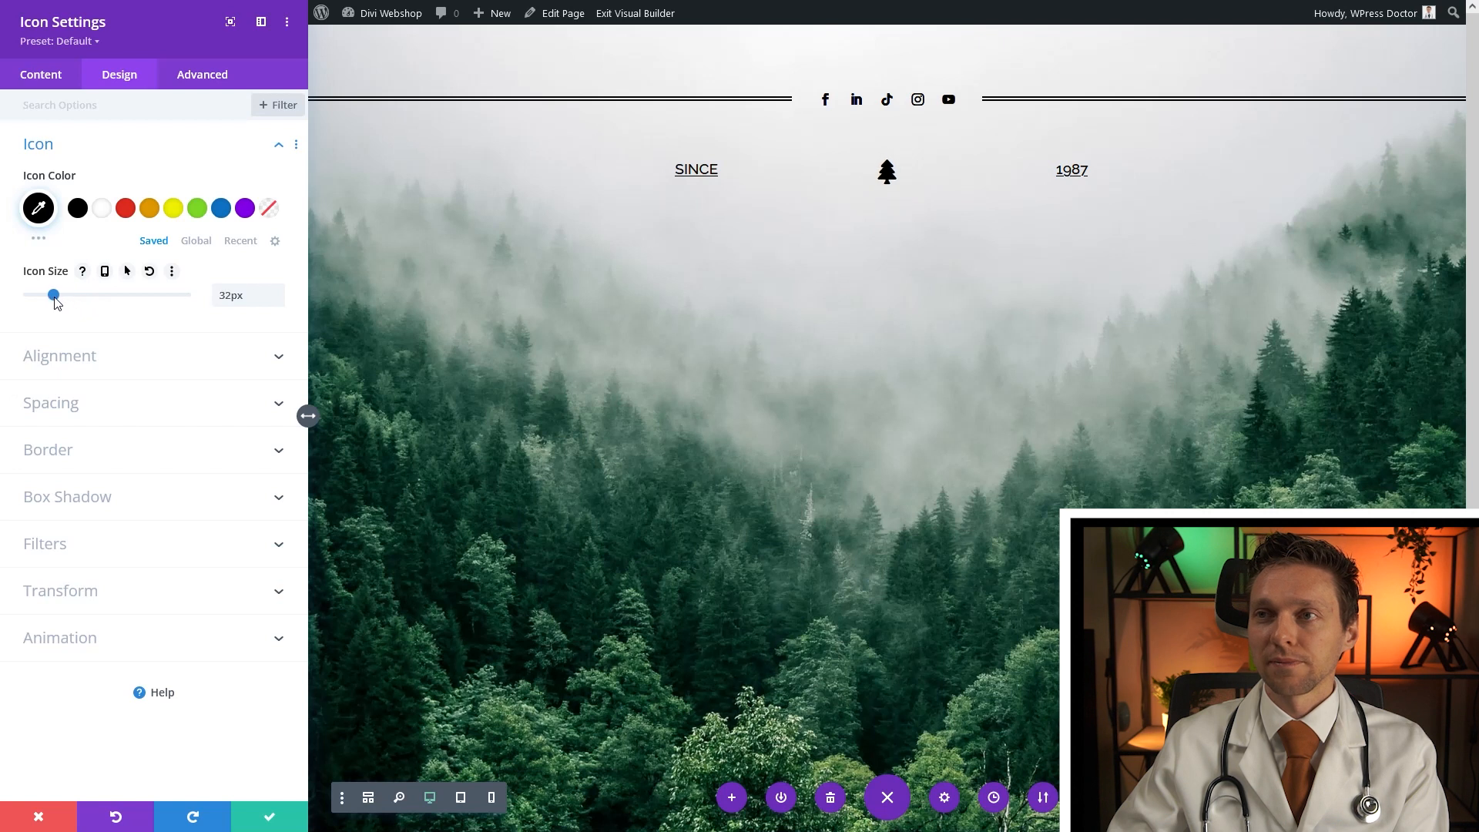
{"action": "left_click", "coordinate": [269, 816]}
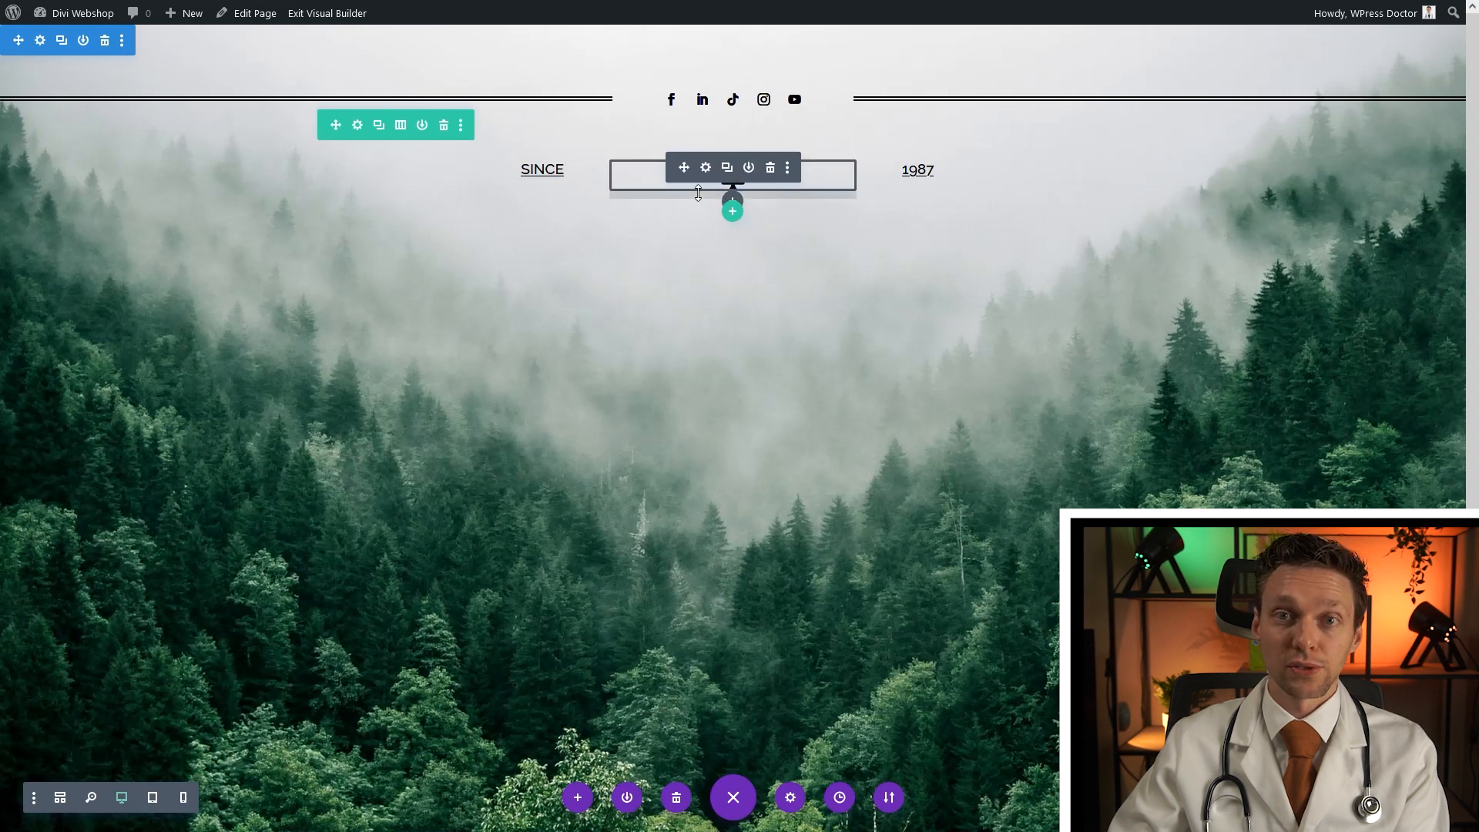
Give the SINCE–tree–1987 row a custom gutter width of 1 and 20% width, then save
{"action": "left_click", "coordinate": [358, 127]}
{"action": "left_click", "coordinate": [120, 85]}
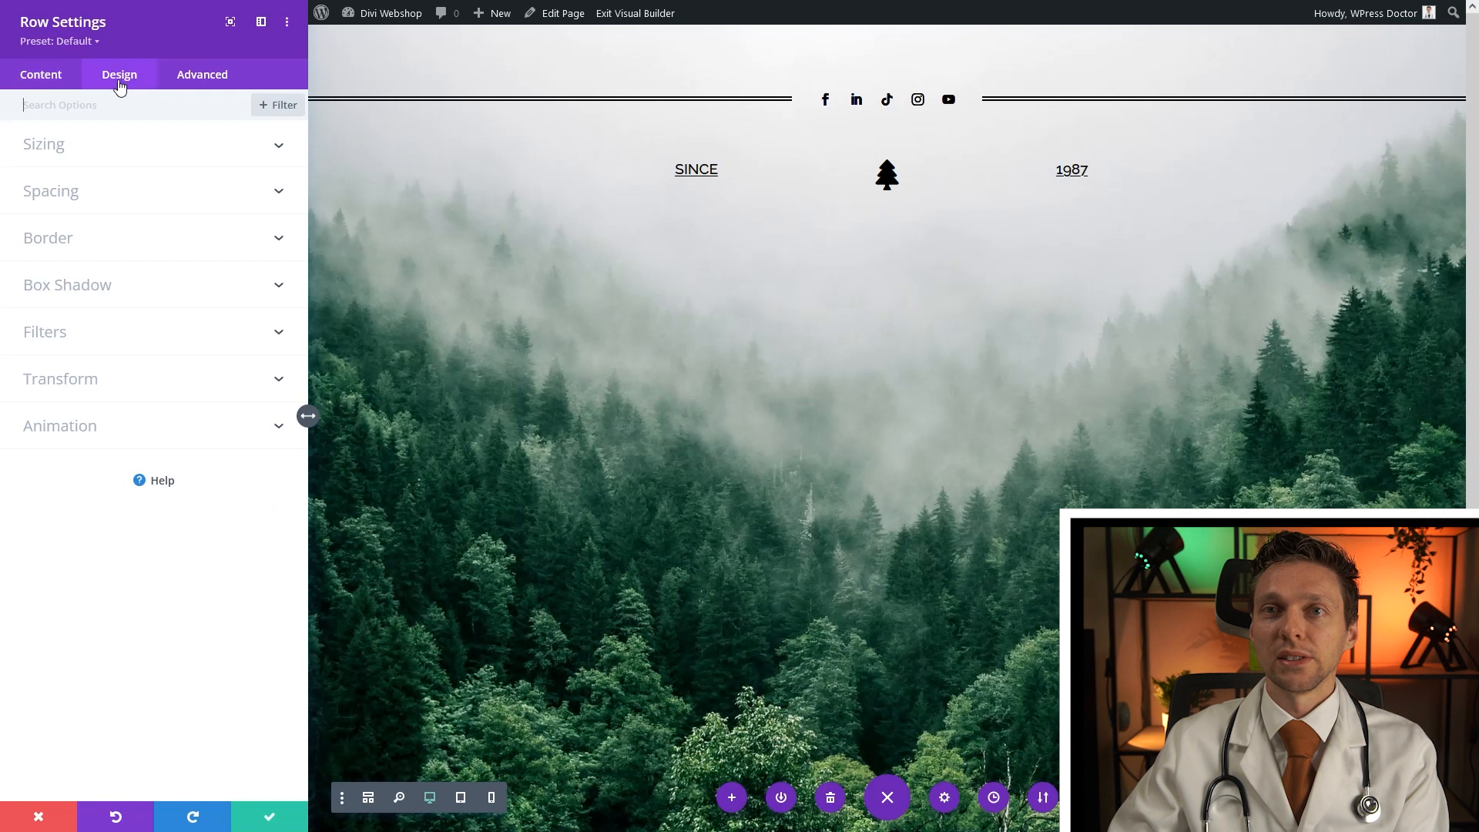
{"action": "left_click", "coordinate": [62, 148]}
{"action": "left_click", "coordinate": [65, 201]}
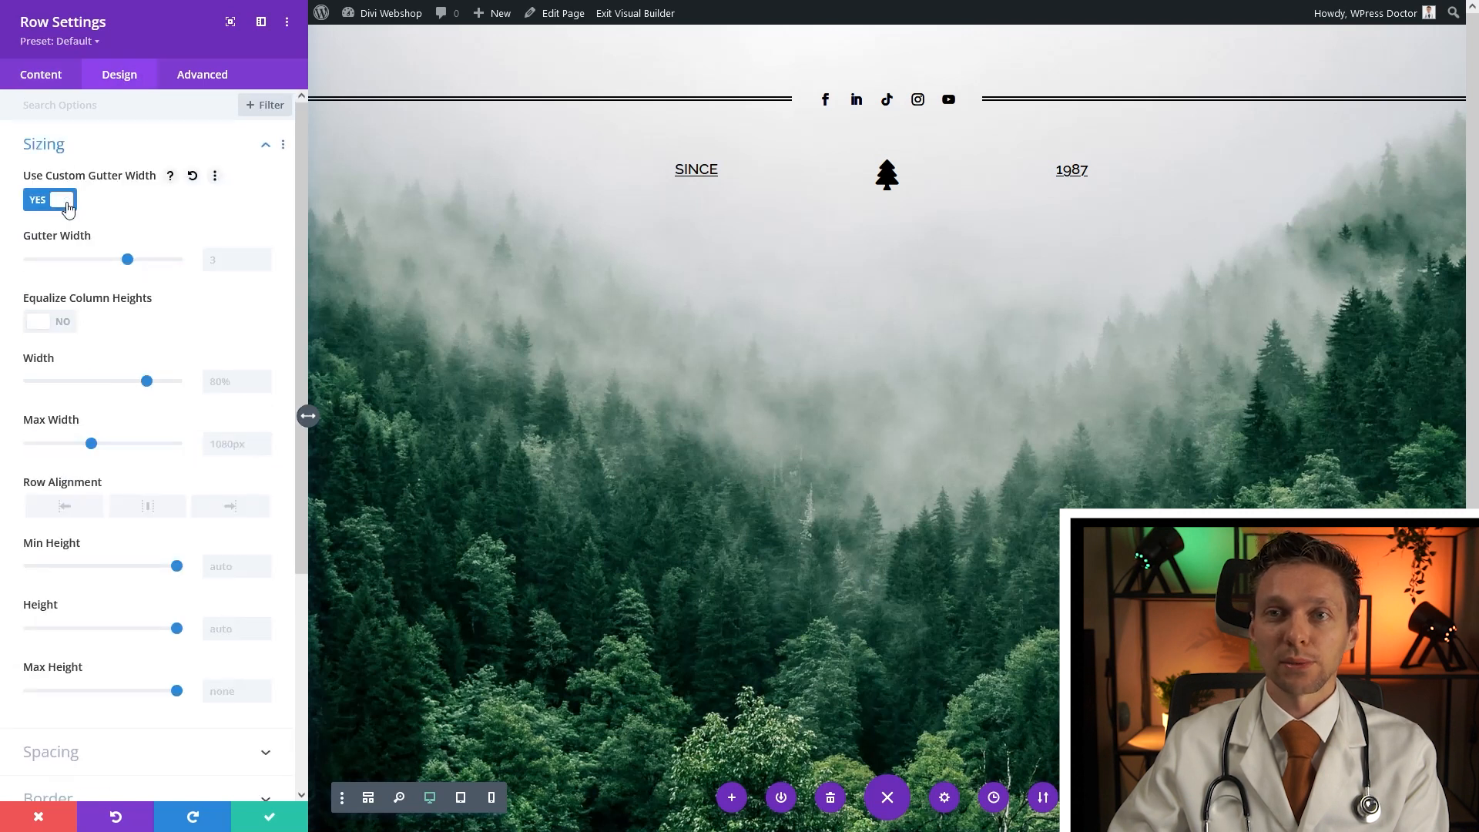
{"action": "left_click_drag", "start_coordinate": [126, 259], "coordinate": [21, 275]}
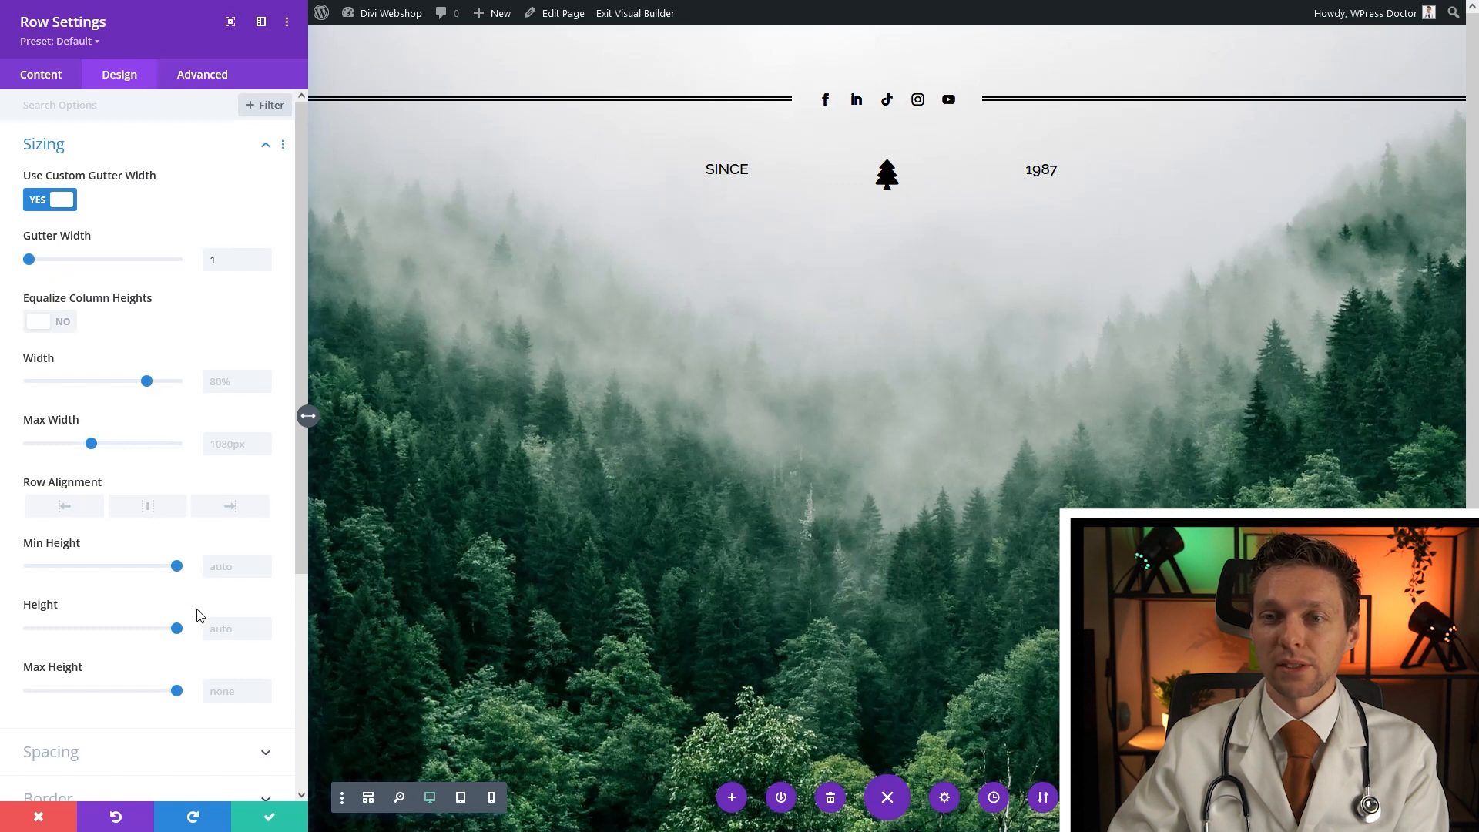
{"action": "left_click_drag", "start_coordinate": [147, 383], "coordinate": [59, 395]}
{"action": "left_click", "coordinate": [214, 382]}
{"action": "type", "text": "20"}
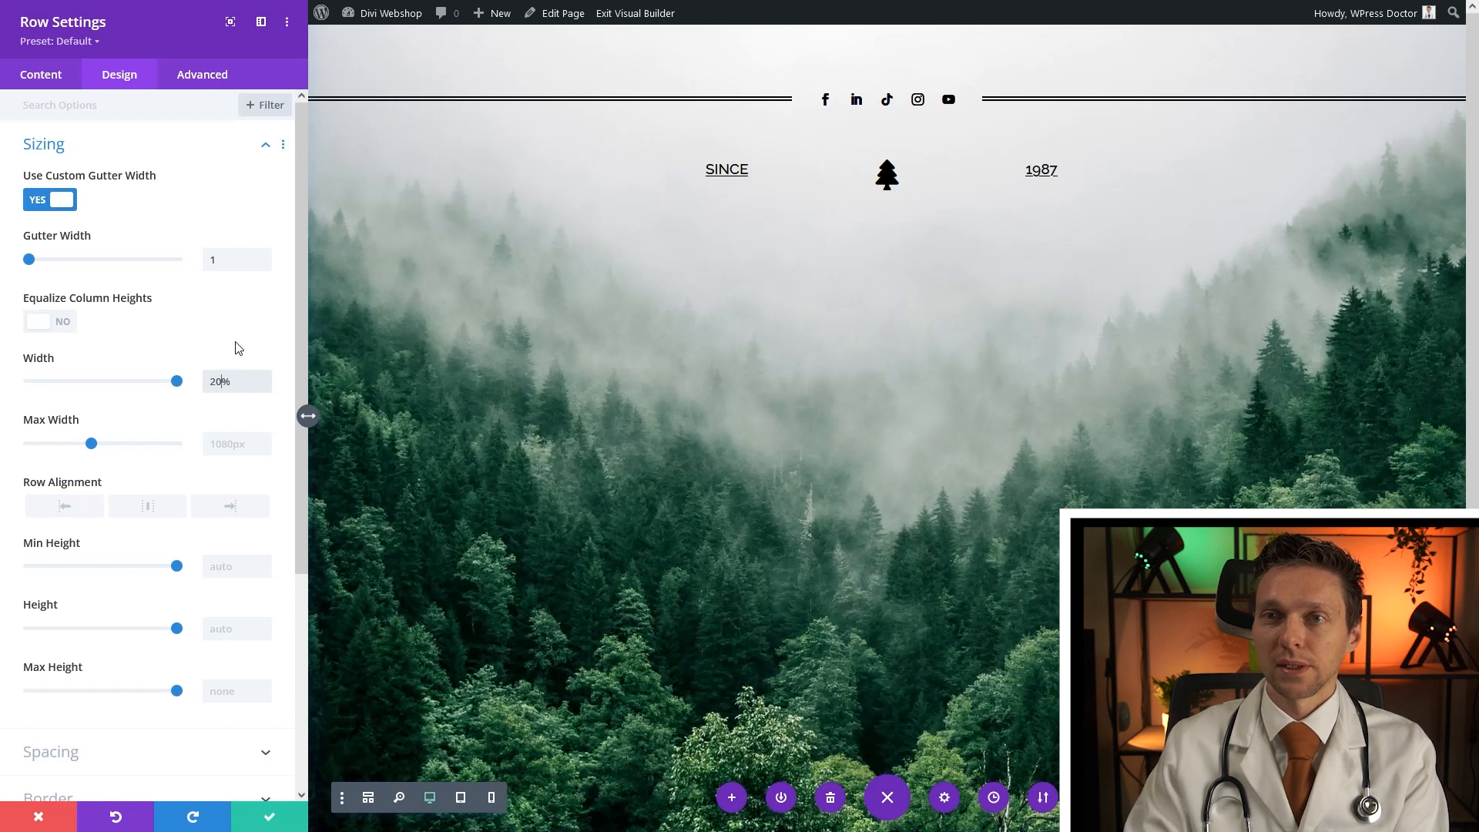
{"action": "left_click", "coordinate": [268, 817]}
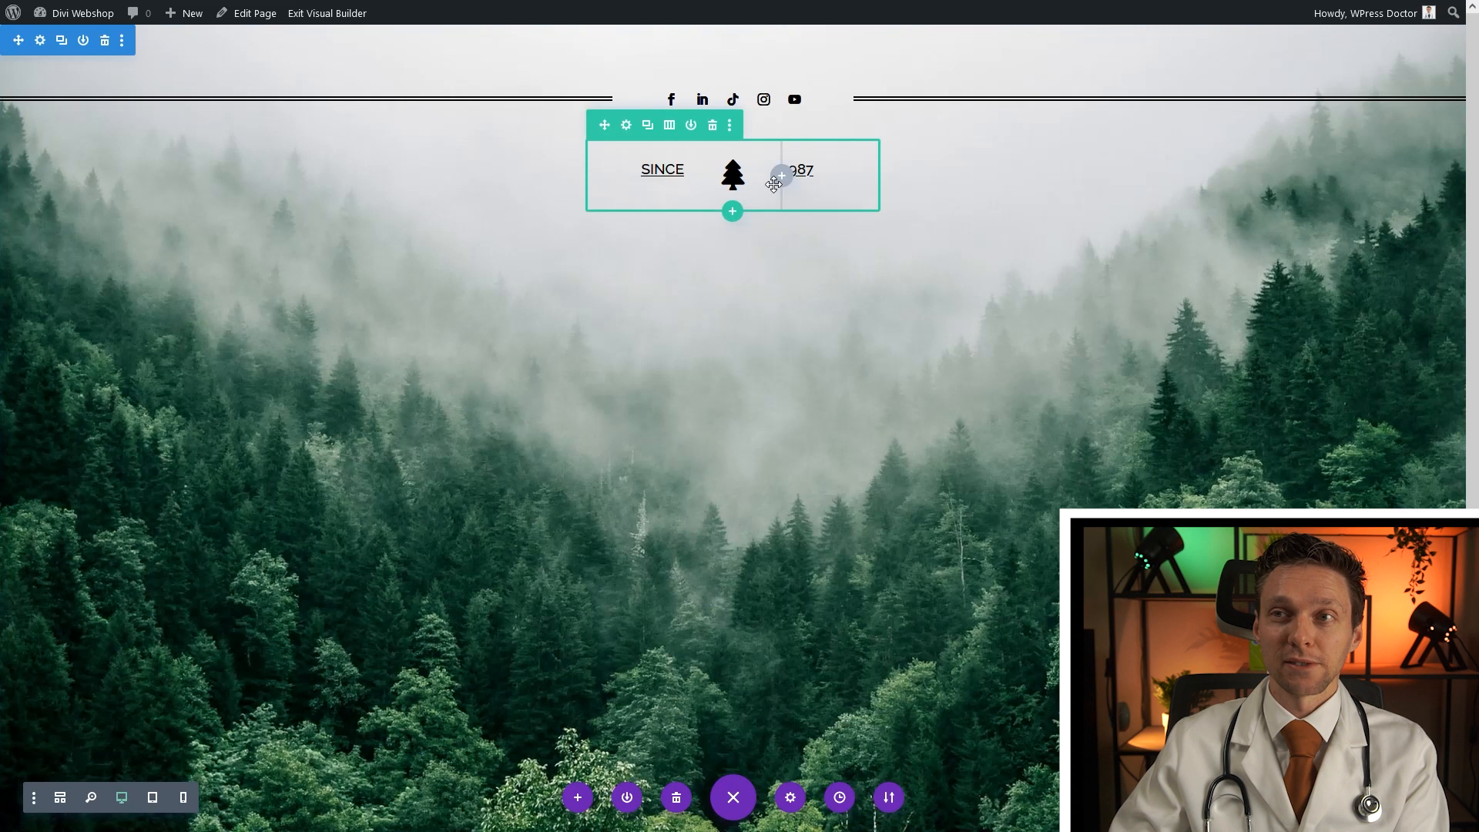
Duplicate the row and change the copy's SINCE text to TREES
{"action": "left_click", "coordinate": [647, 127]}
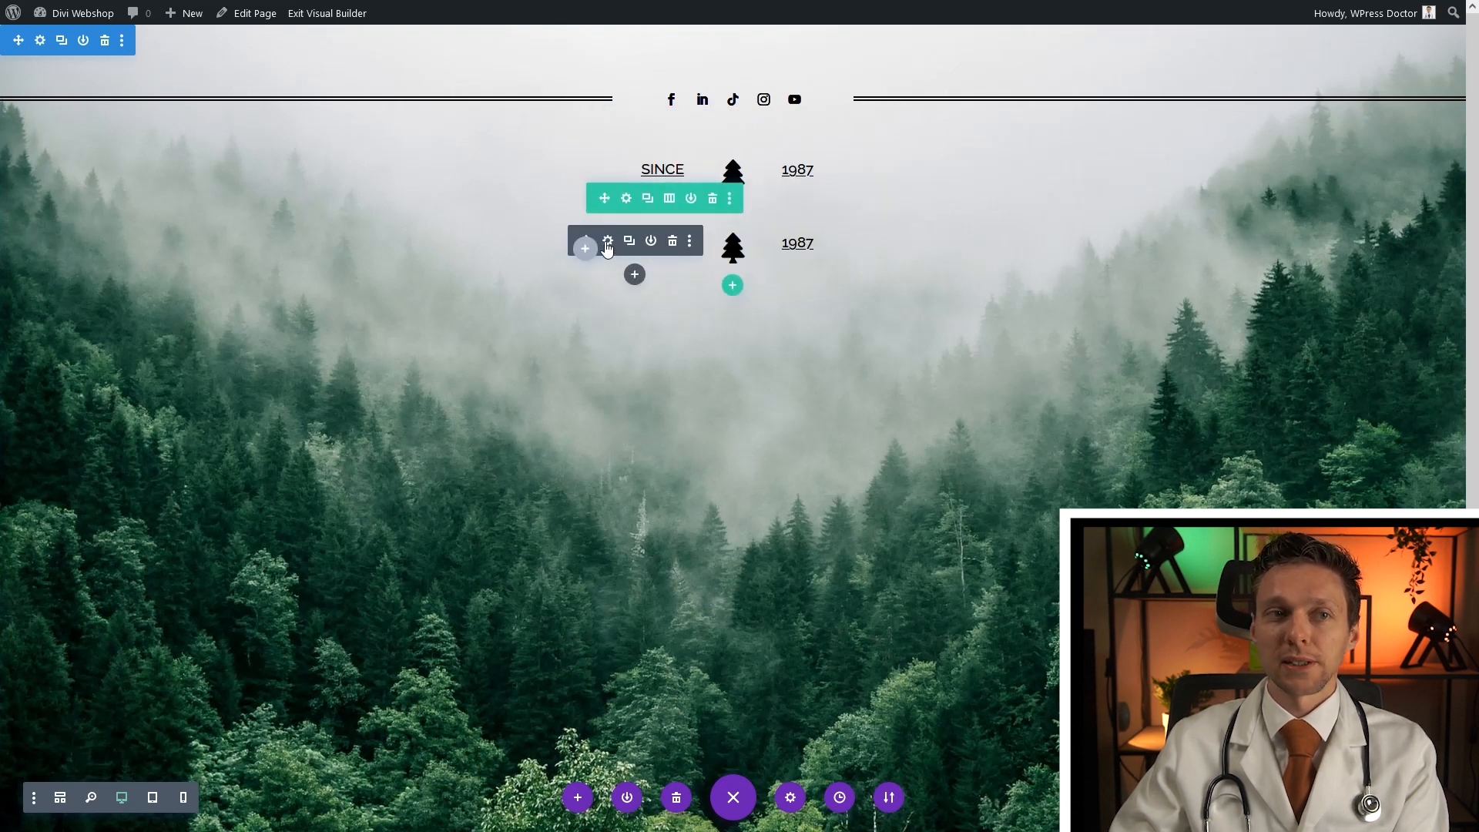
{"action": "left_click", "coordinate": [608, 242]}
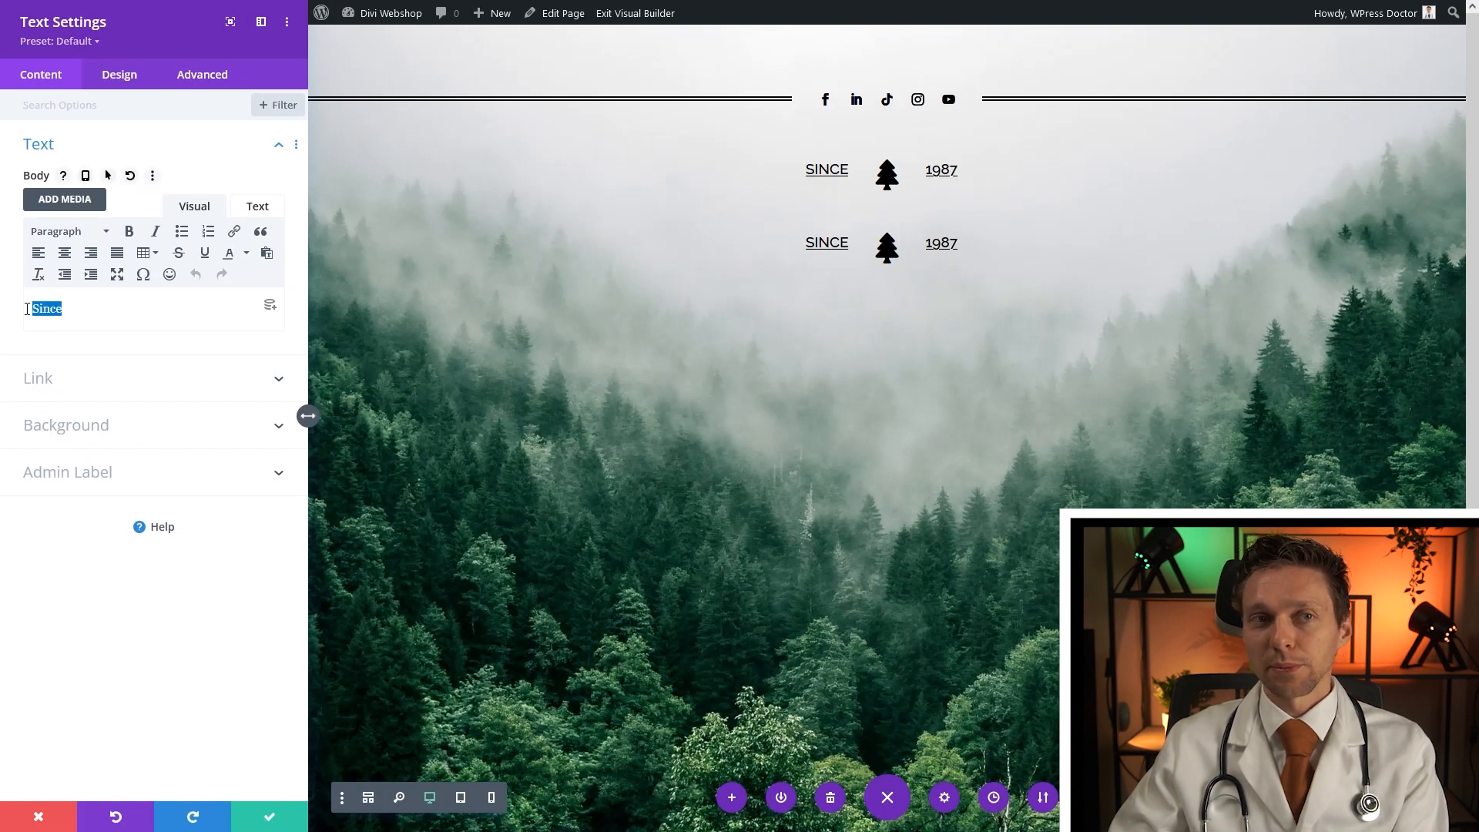
{"action": "type", "text": "TREES"}
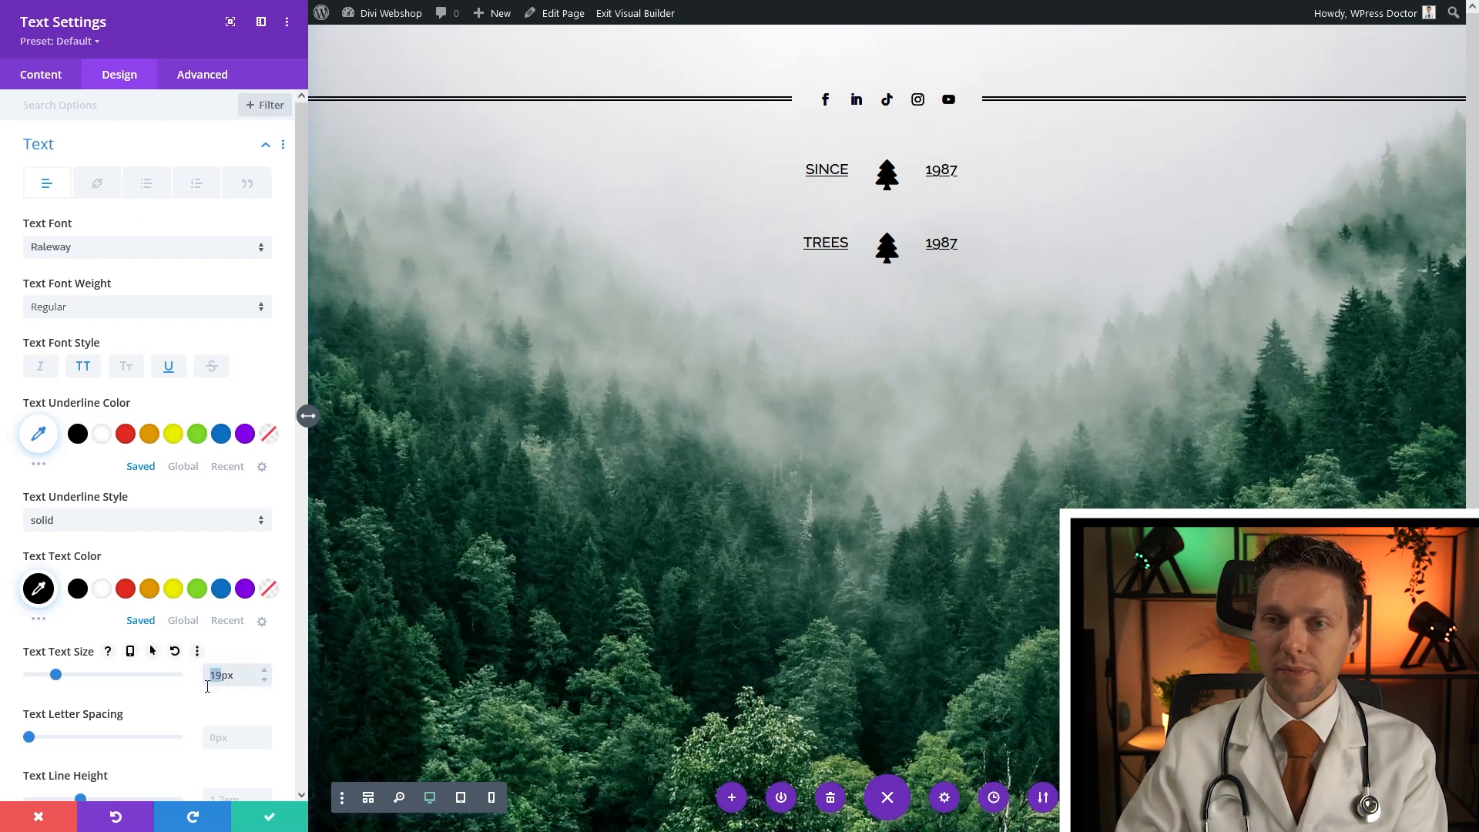
Set TREES to 25px, remove the underline, use 10px letter spacing, and save
{"action": "type", "text": "5"}
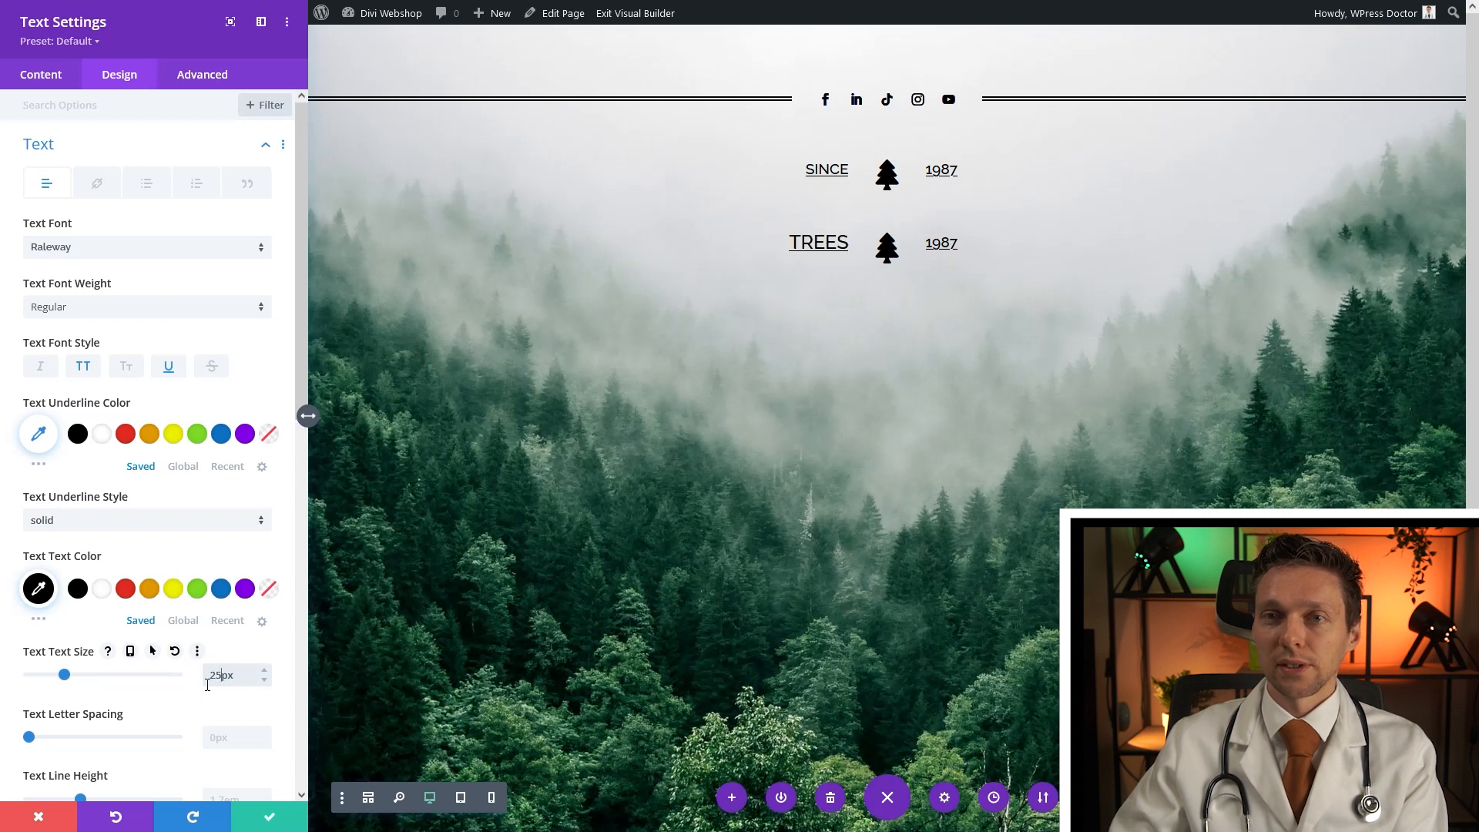
{"action": "left_click", "coordinate": [169, 368]}
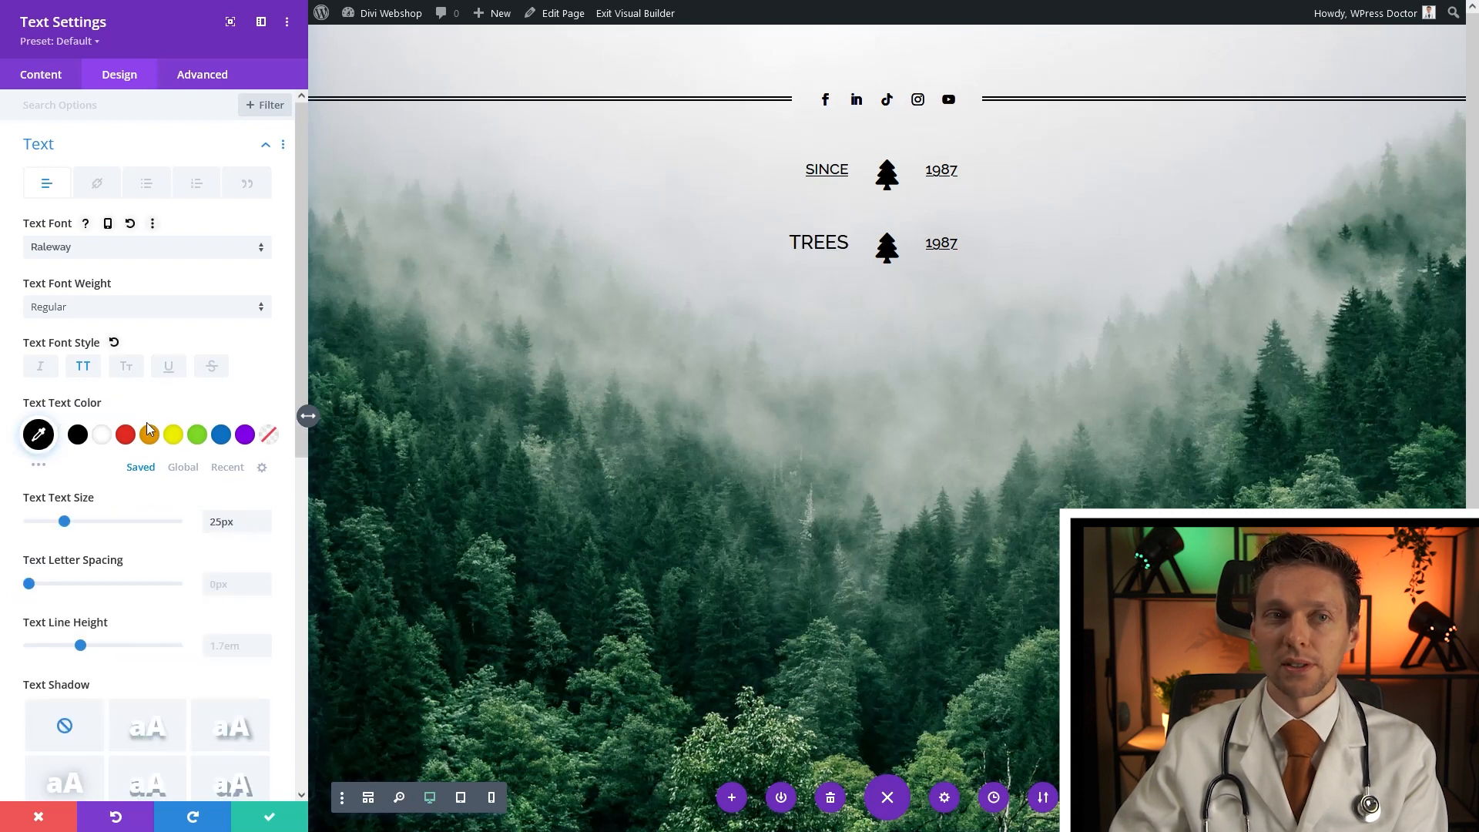
{"action": "left_click", "coordinate": [232, 590]}
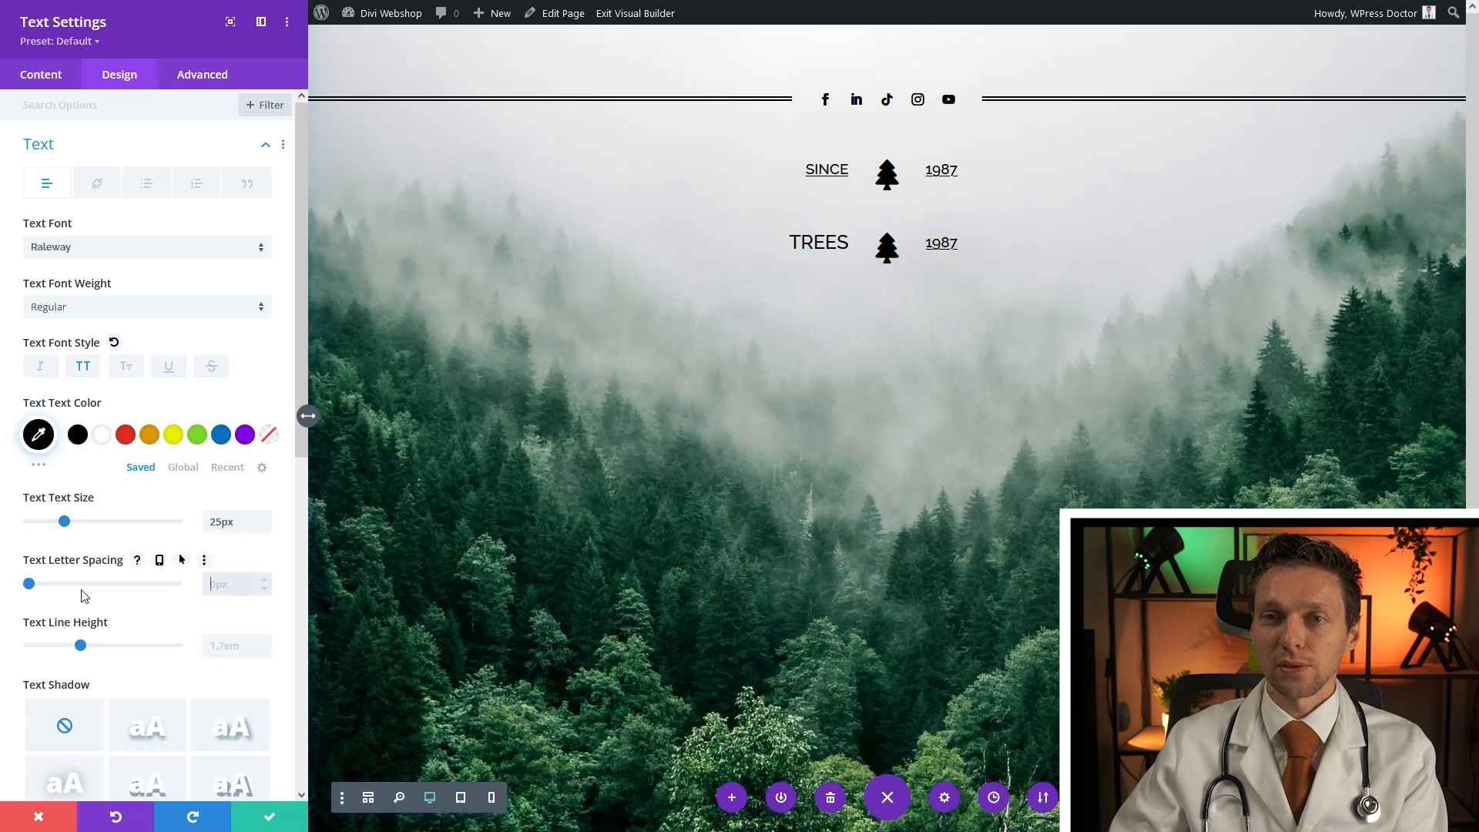
{"action": "left_click", "coordinate": [265, 581]}
{"action": "left_click", "coordinate": [265, 581]}
{"action": "left_click", "coordinate": [265, 581]}
{"action": "left_click", "coordinate": [265, 581]}
{"action": "left_click", "coordinate": [265, 580]}
{"action": "left_click", "coordinate": [265, 581]}
{"action": "left_click", "coordinate": [265, 580]}
{"action": "left_click", "coordinate": [265, 580]}
{"action": "left_click", "coordinate": [265, 580]}
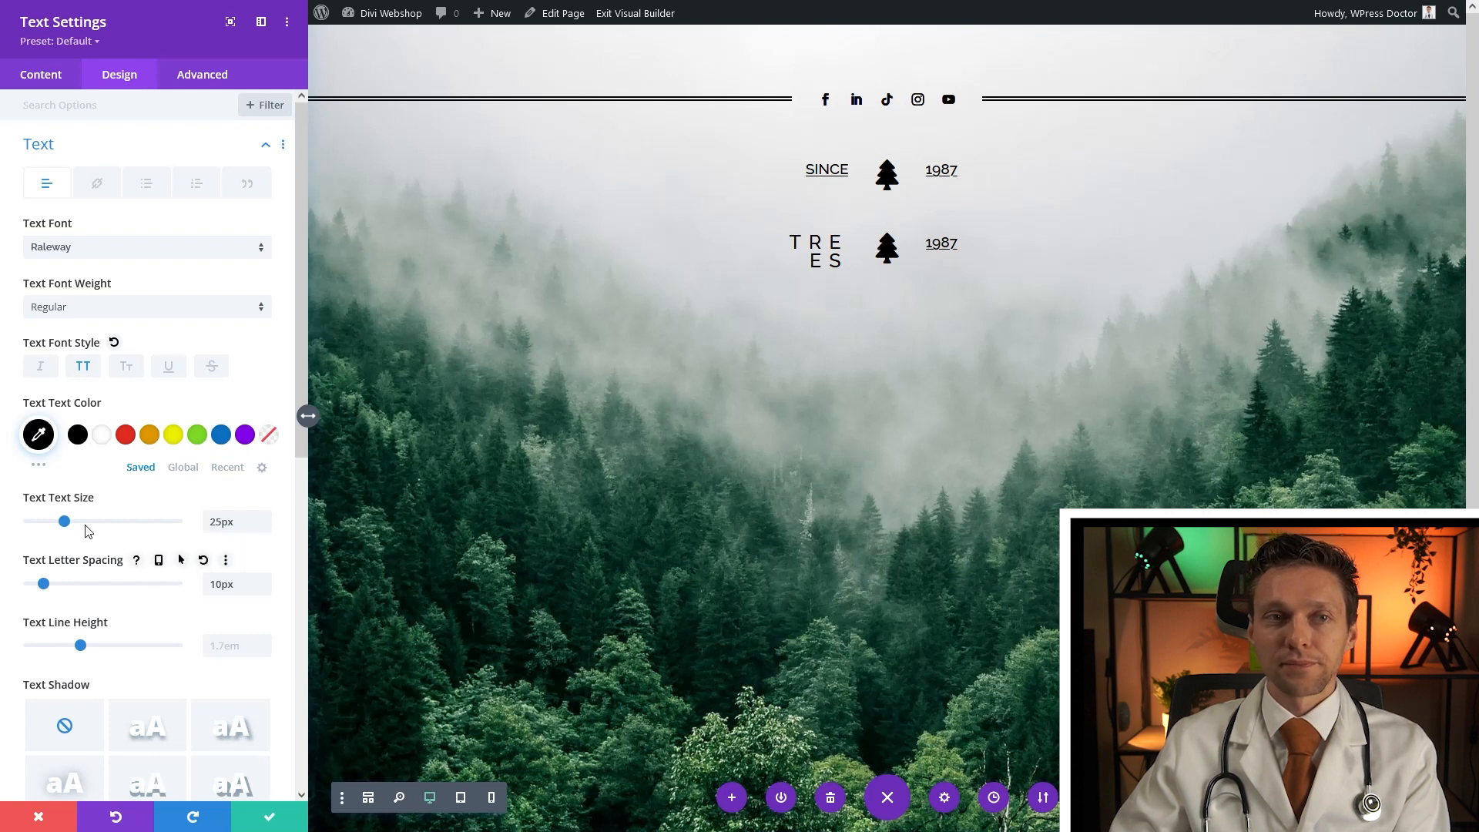
{"action": "left_click", "coordinate": [277, 821]}
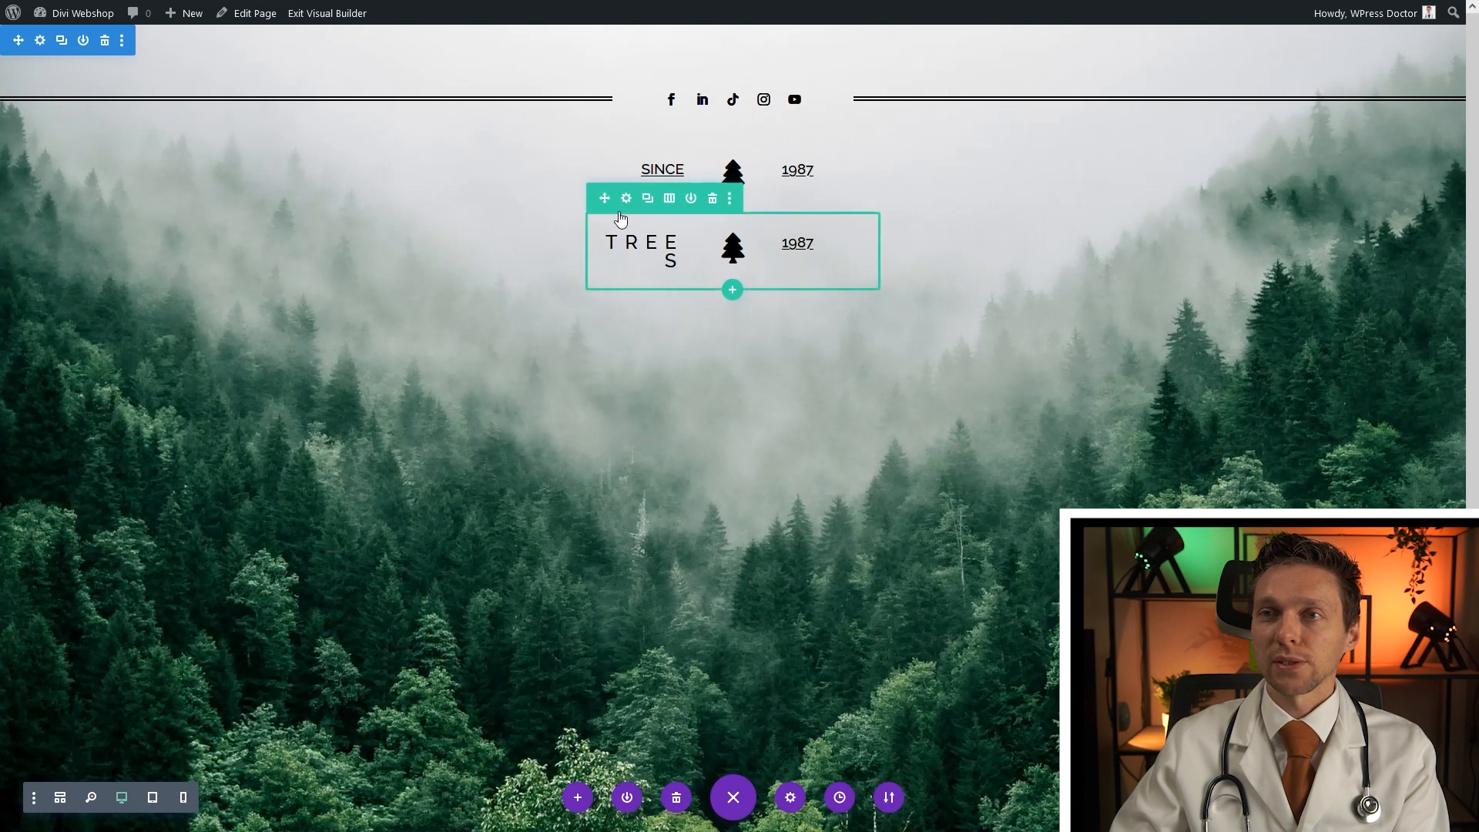
Widen the TREES row to 30% width and save the row settings
{"action": "left_click", "coordinate": [626, 198]}
{"action": "left_click", "coordinate": [121, 77]}
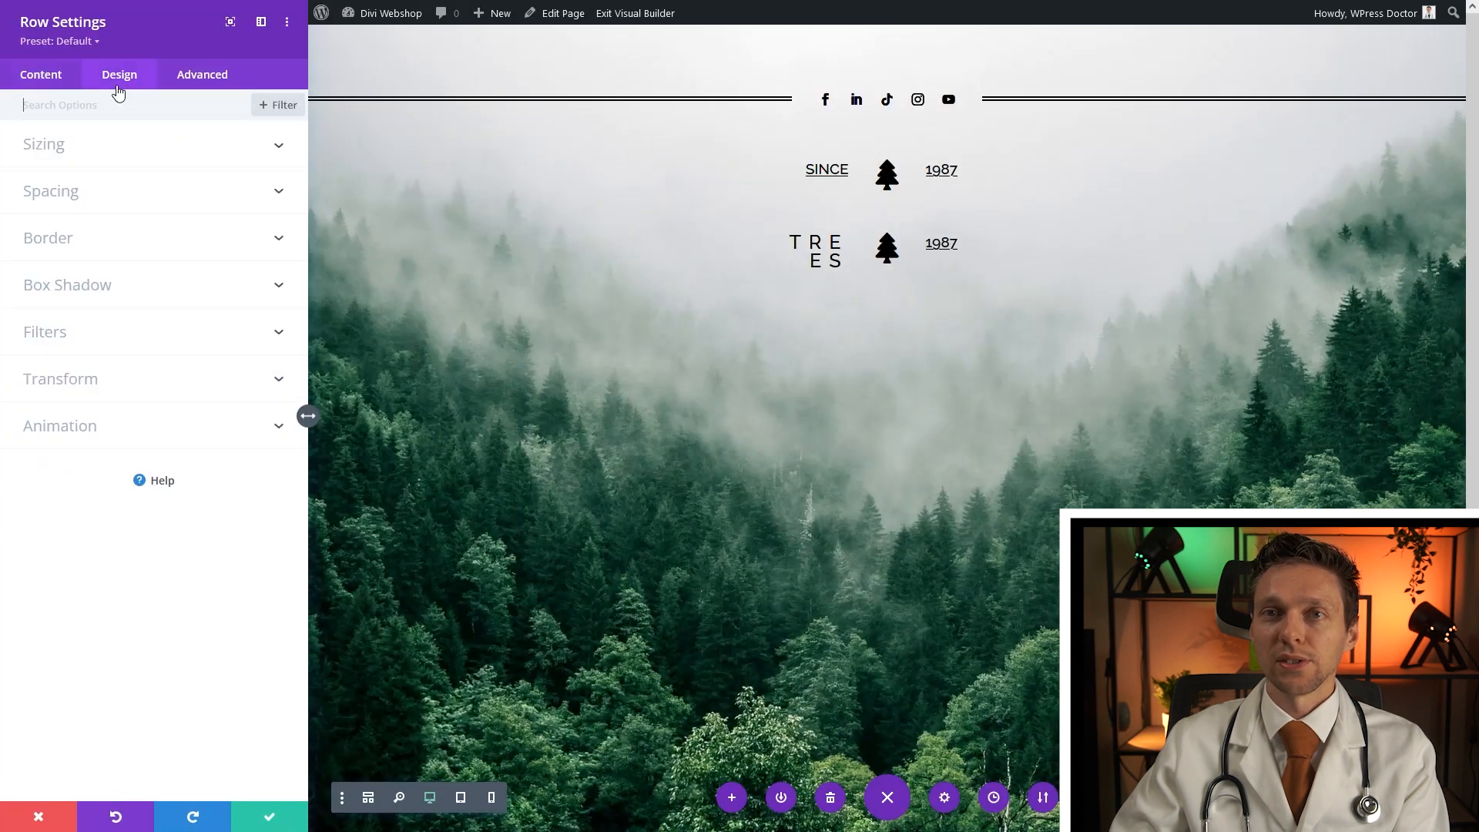
{"action": "left_click", "coordinate": [56, 147]}
{"action": "left_click", "coordinate": [266, 378]}
{"action": "left_click", "coordinate": [265, 378]}
{"action": "left_click", "coordinate": [265, 378]}
{"action": "left_click", "coordinate": [265, 378]}
{"action": "left_click", "coordinate": [264, 378]}
{"action": "left_click", "coordinate": [264, 378]}
{"action": "left_click", "coordinate": [265, 378]}
{"action": "left_click", "coordinate": [265, 379]}
{"action": "left_click", "coordinate": [266, 378]}
{"action": "left_click", "coordinate": [266, 378]}
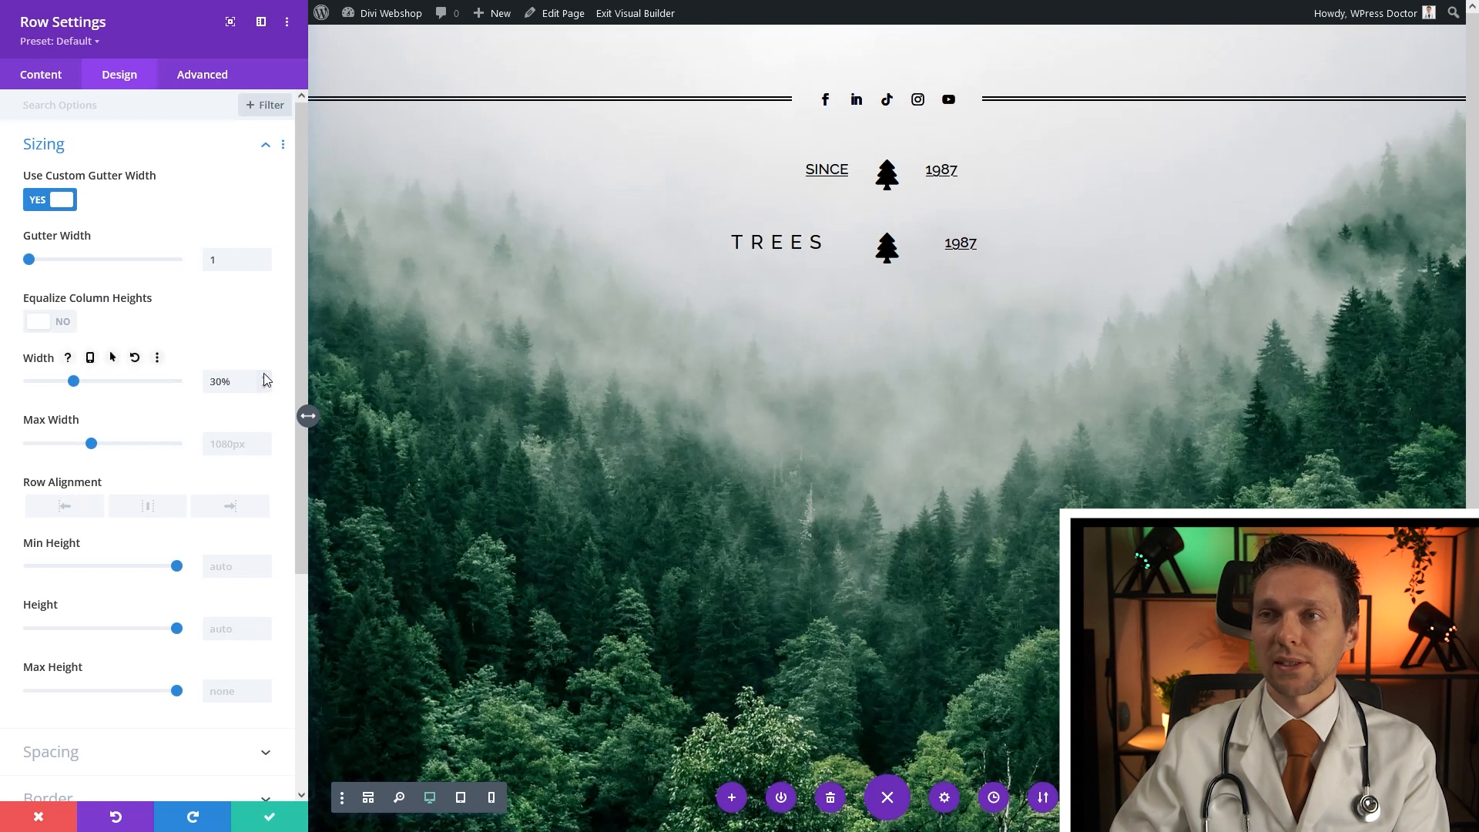
{"action": "left_click", "coordinate": [259, 821]}
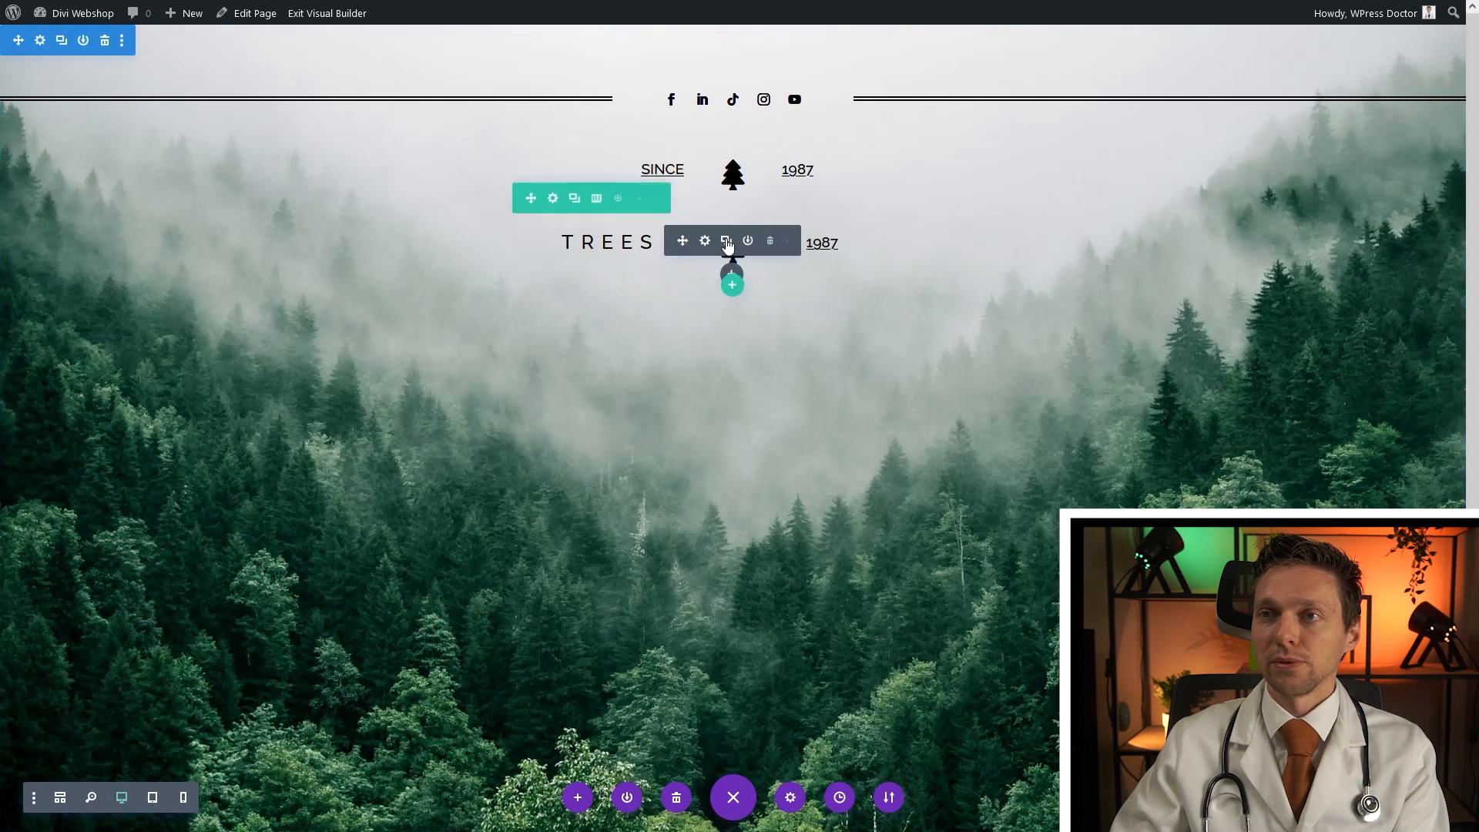
Delete the tree icon and 1987 text and move TREES into the middle column
{"action": "left_click", "coordinate": [769, 241]}
{"action": "mouse_move", "coordinate": [865, 249]}
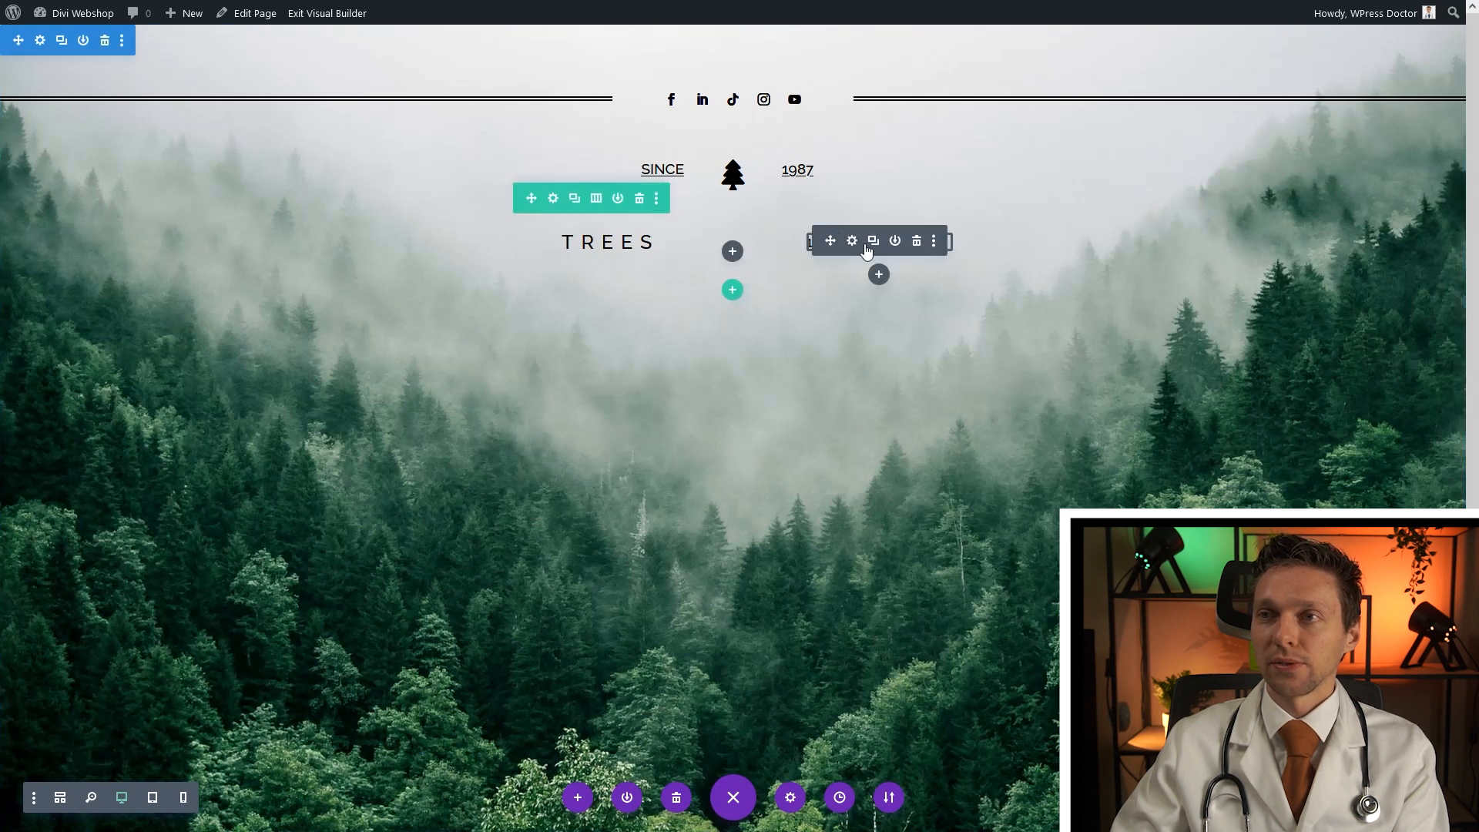
{"action": "left_click", "coordinate": [917, 241]}
{"action": "mouse_move", "coordinate": [620, 242]}
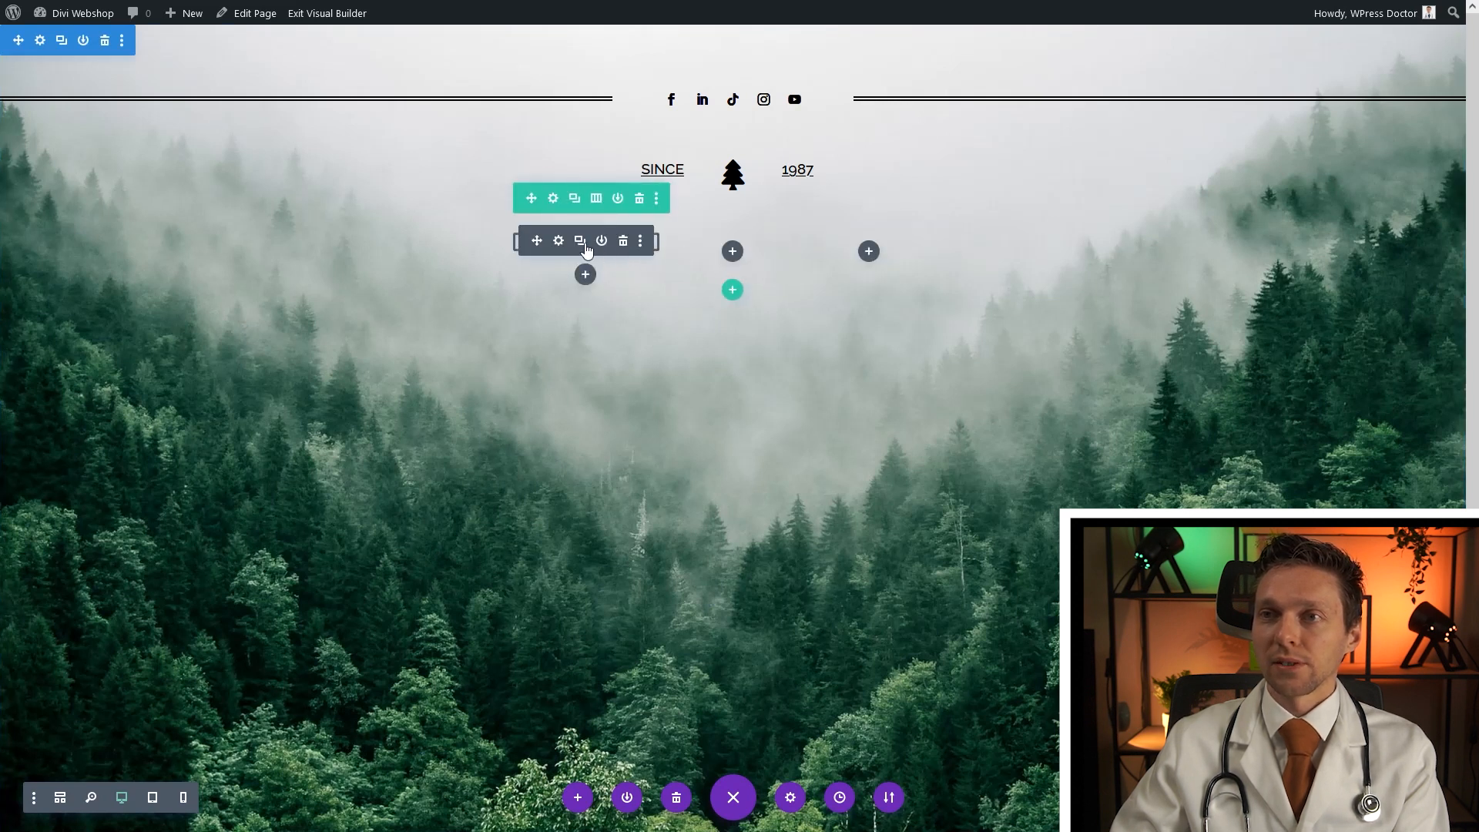
{"action": "left_click_drag", "start_coordinate": [544, 243], "coordinate": [735, 245]}
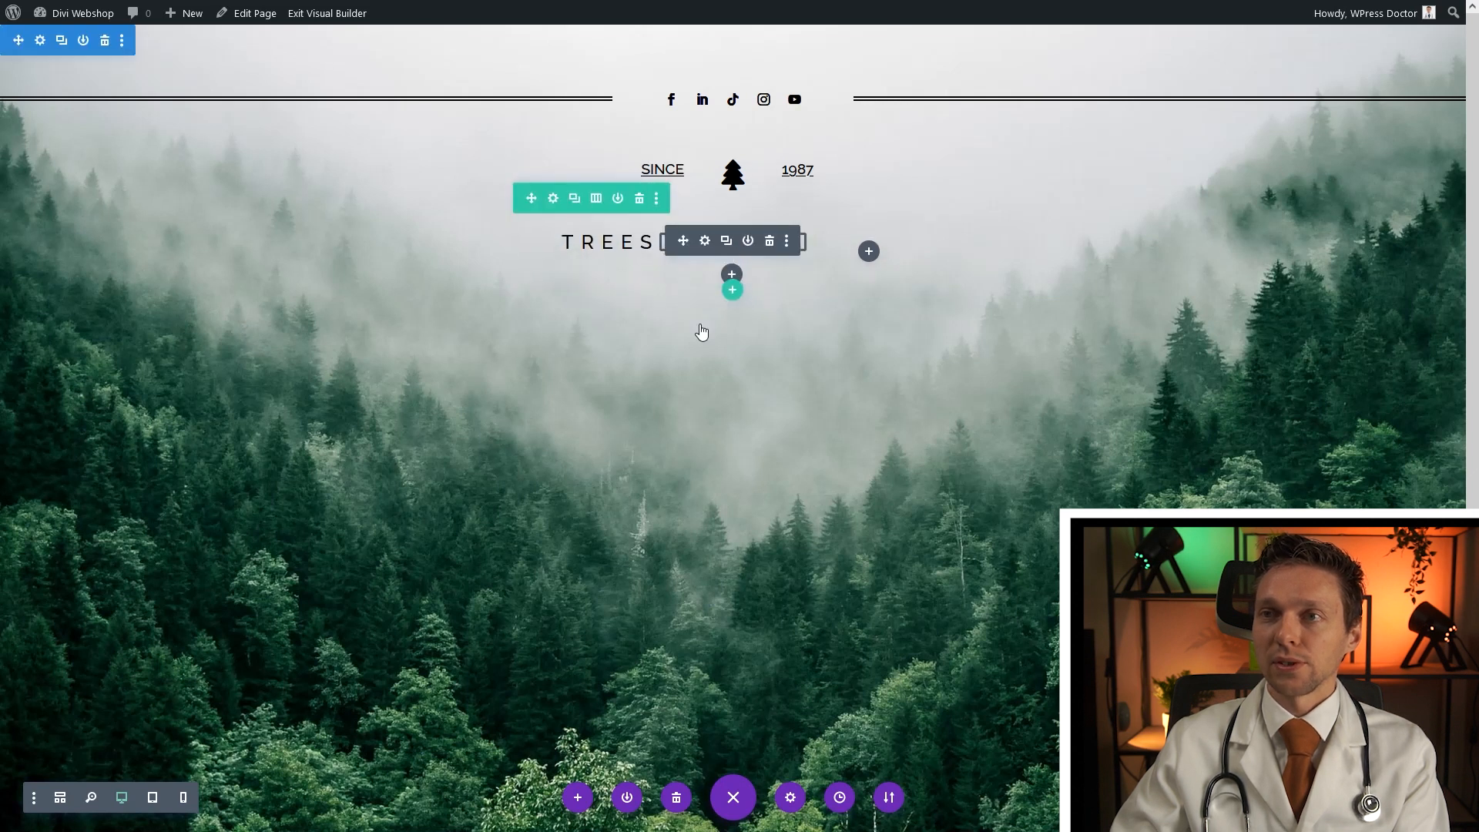
{"action": "left_click", "coordinate": [705, 240]}
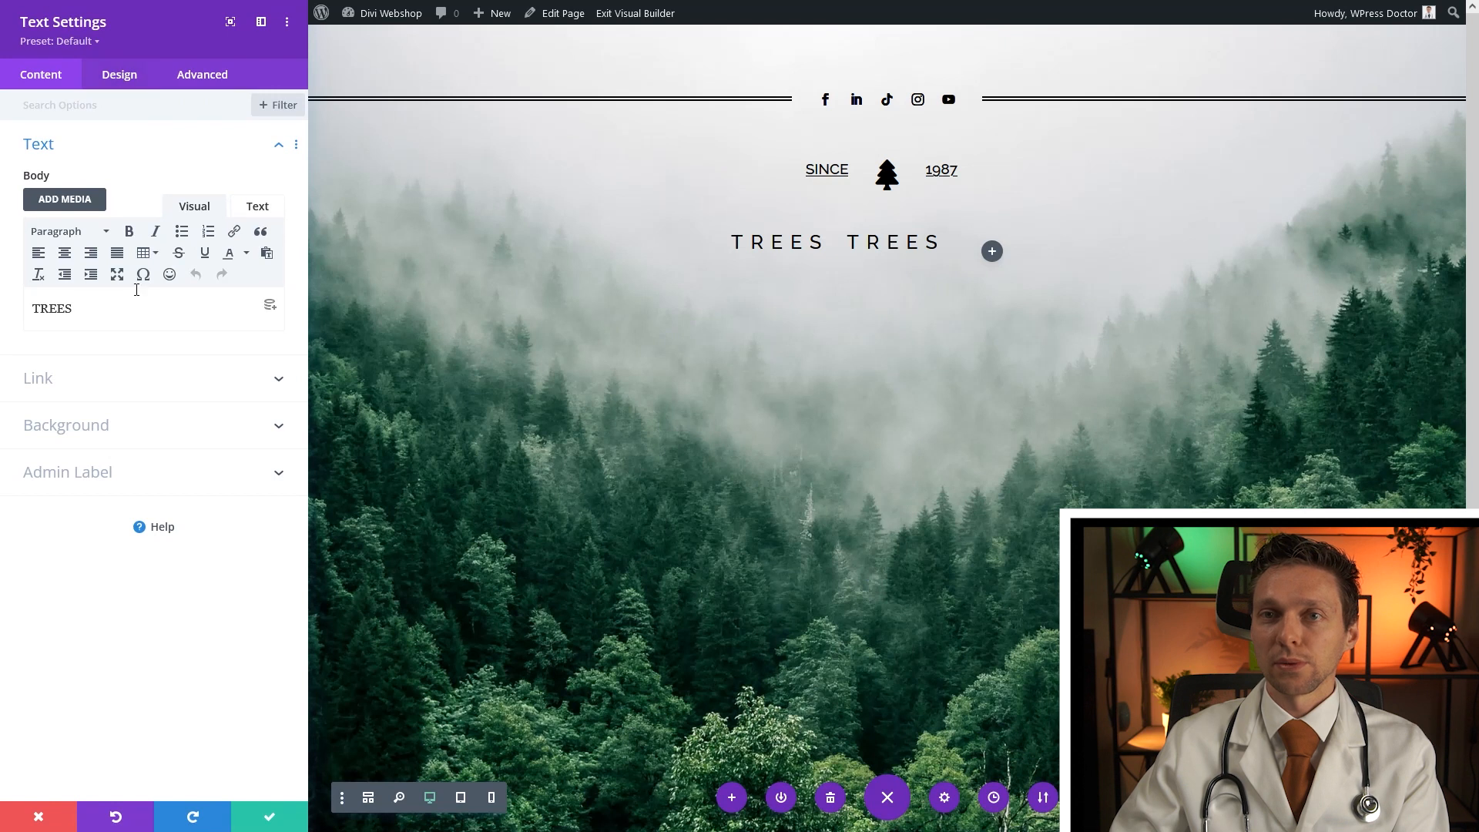
Change the middle TREES to '&', centre-align it, set its size to 50px, and save
{"action": "left_click_drag", "start_coordinate": [36, 306], "coordinate": [31, 310]}
{"action": "type", "text": "&"}
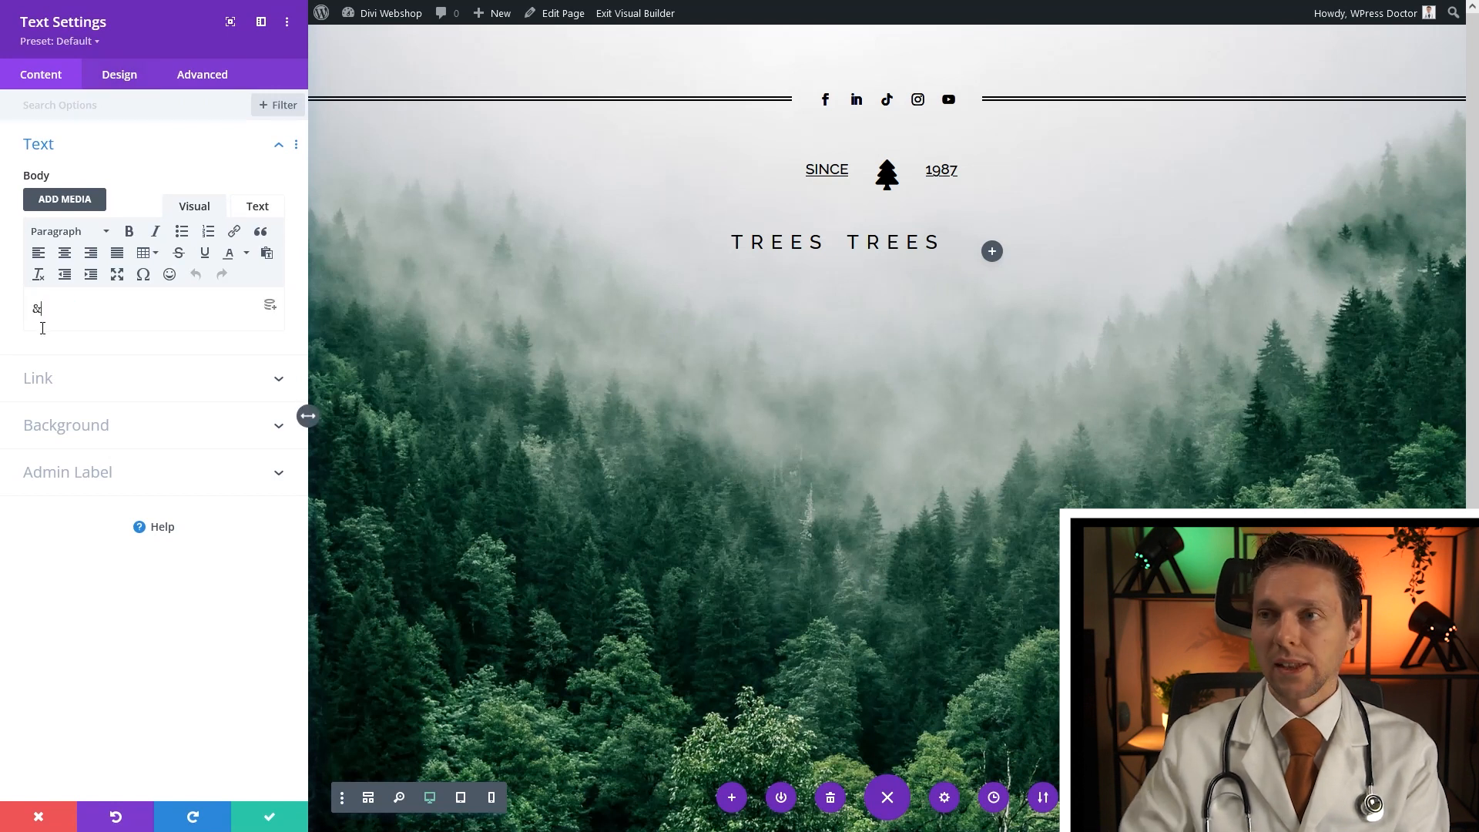
{"action": "left_click", "coordinate": [119, 76]}
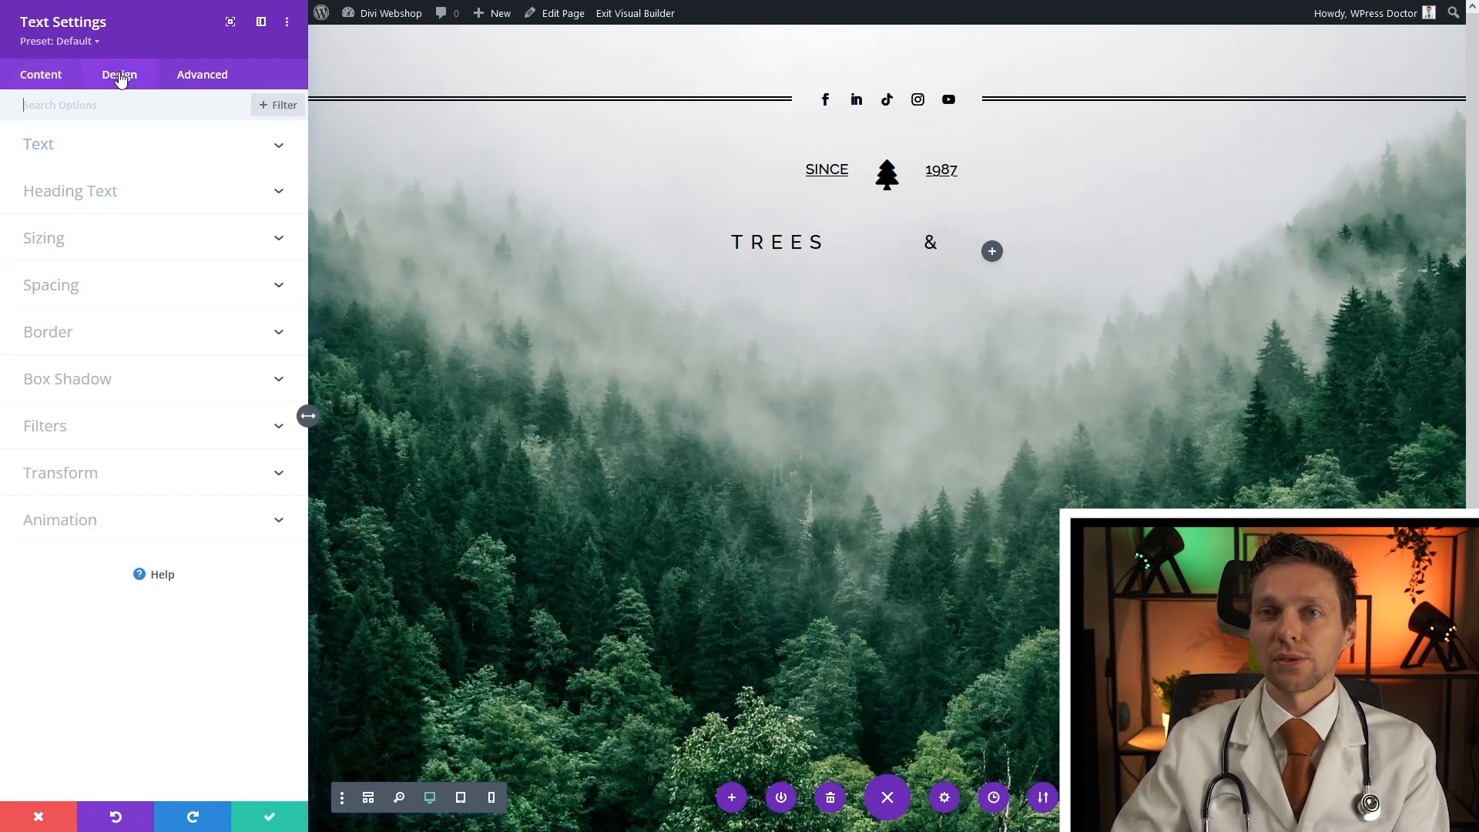
{"action": "left_click", "coordinate": [151, 163]}
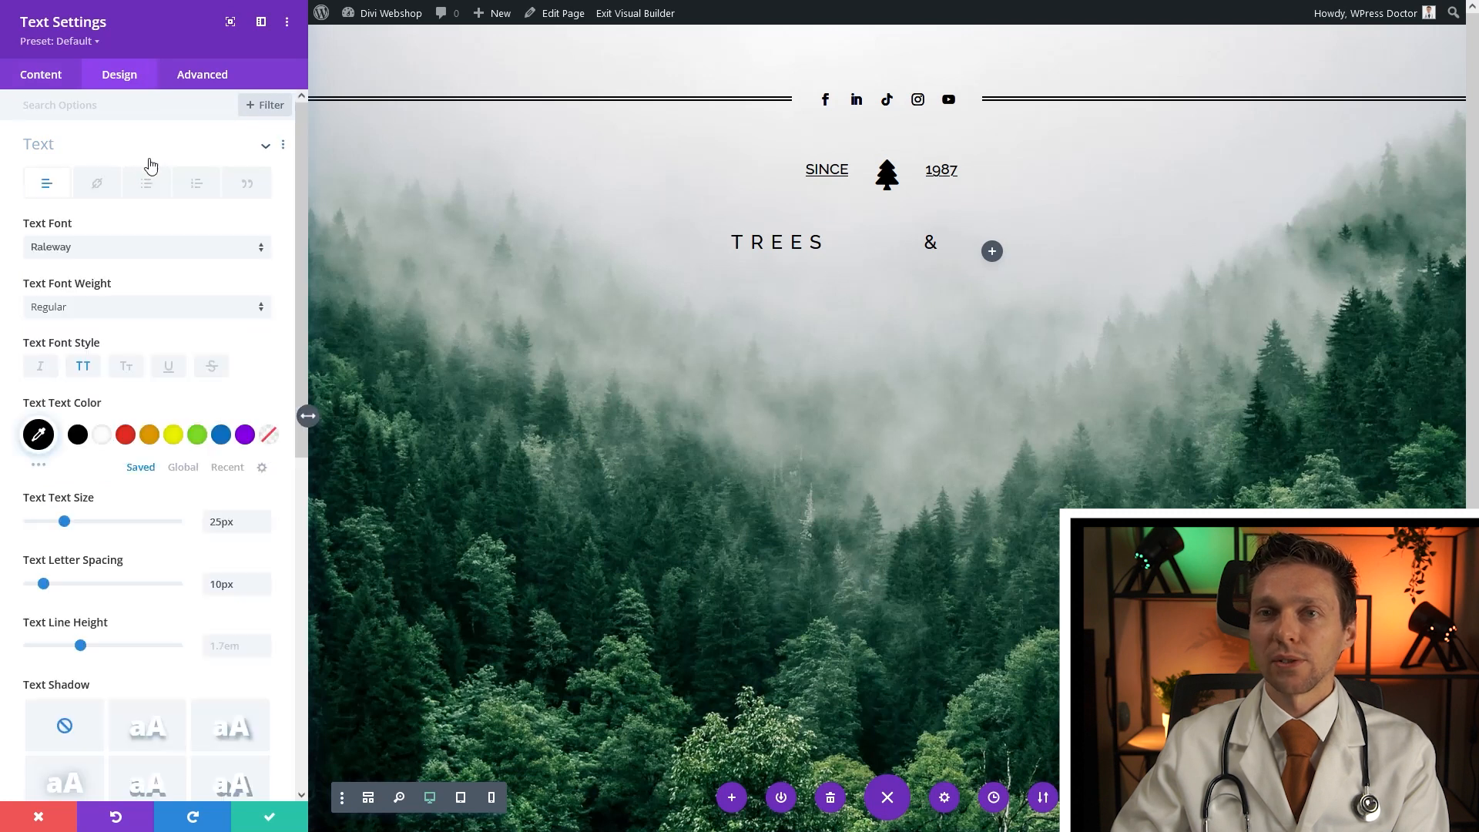
{"action": "scroll", "coordinate": [149, 543], "scroll_direction": "down", "scroll_amount": 4}
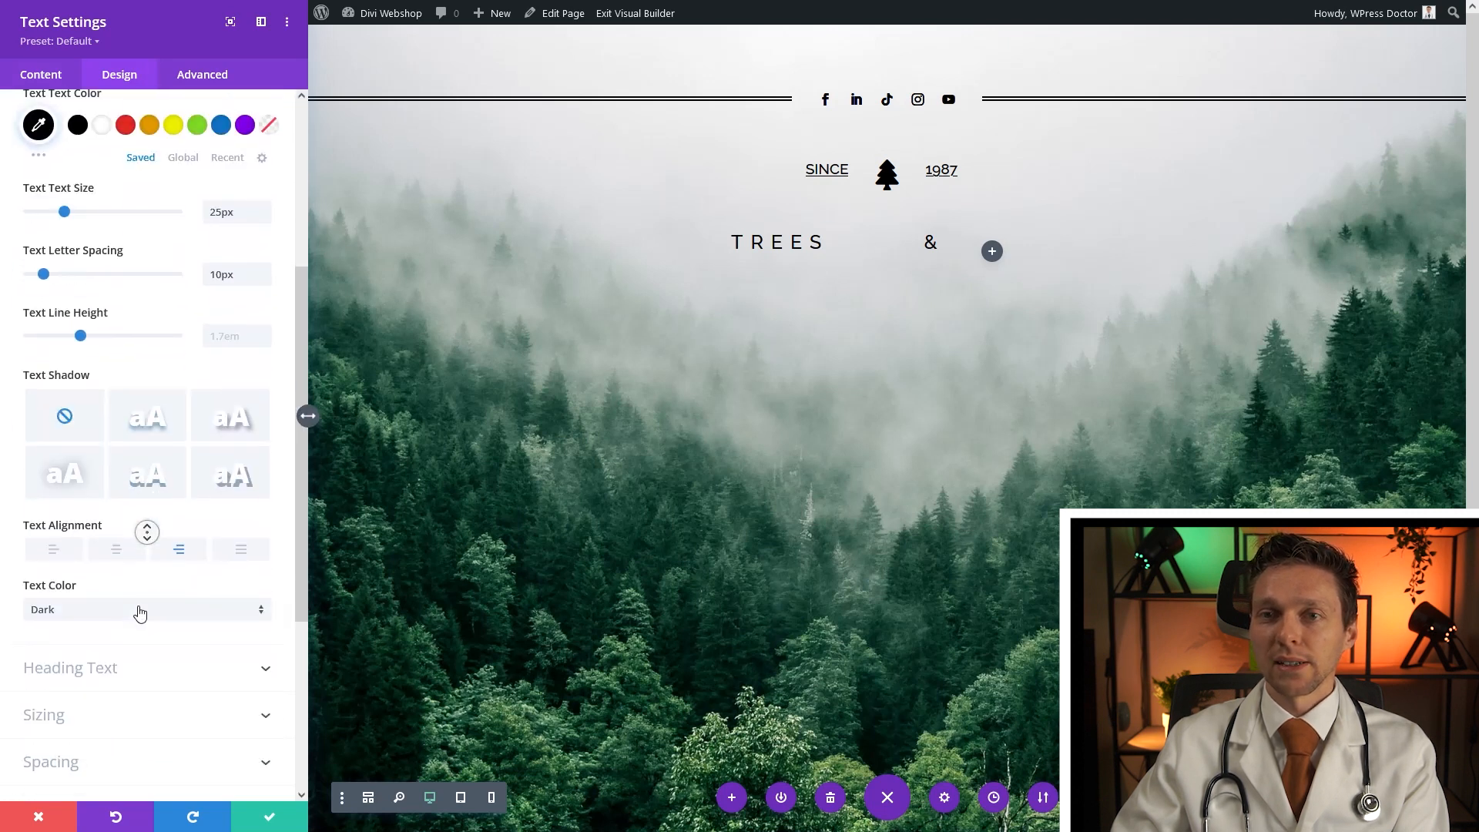
{"action": "scroll", "coordinate": [135, 586], "scroll_direction": "up", "scroll_amount": 1}
{"action": "left_click", "coordinate": [117, 644]}
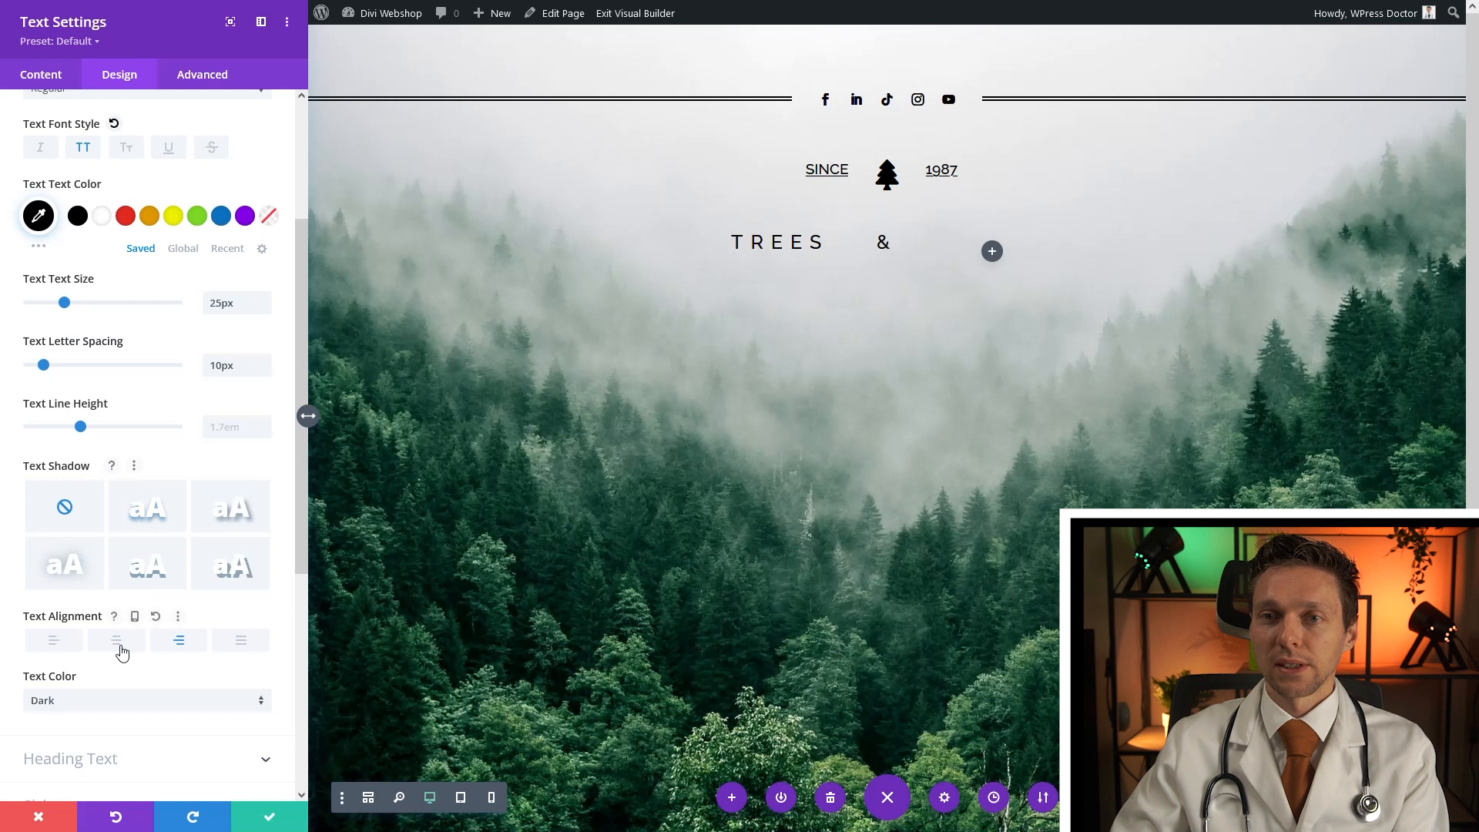
{"action": "scroll", "coordinate": [142, 466], "scroll_direction": "up", "scroll_amount": 1}
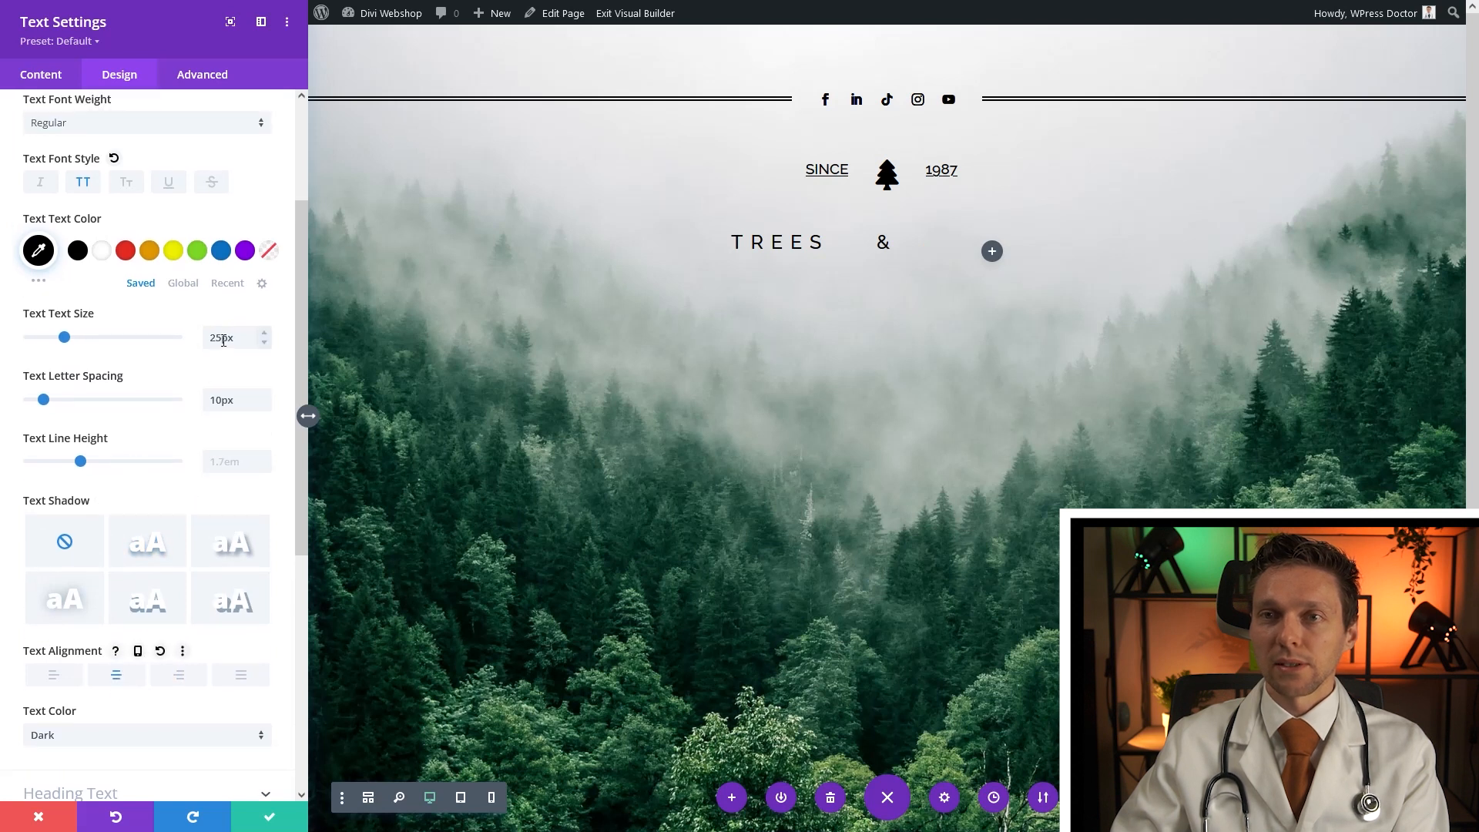
{"action": "left_click_drag", "start_coordinate": [223, 340], "coordinate": [199, 352]}
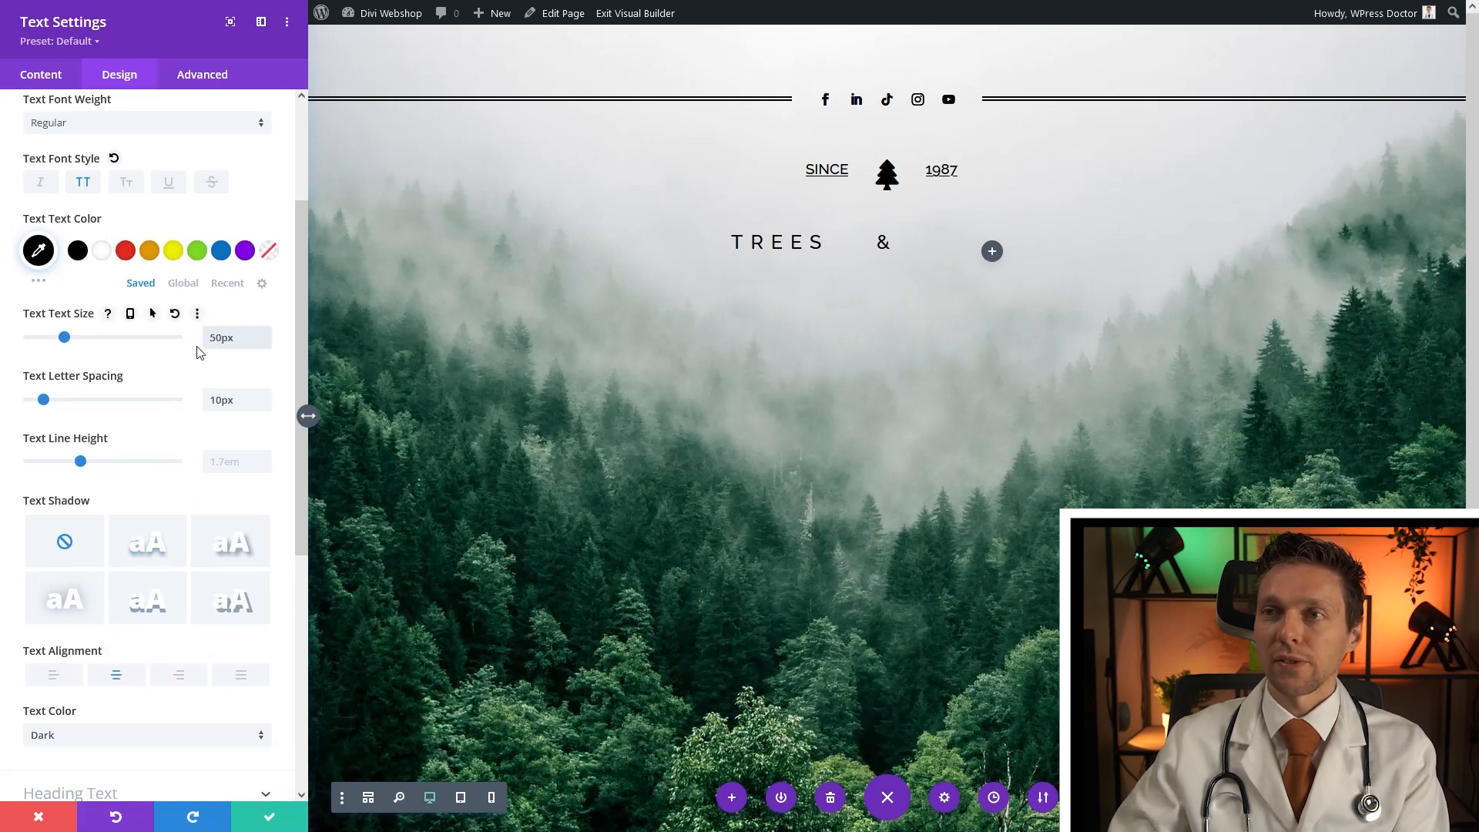
{"action": "type", "text": "50"}
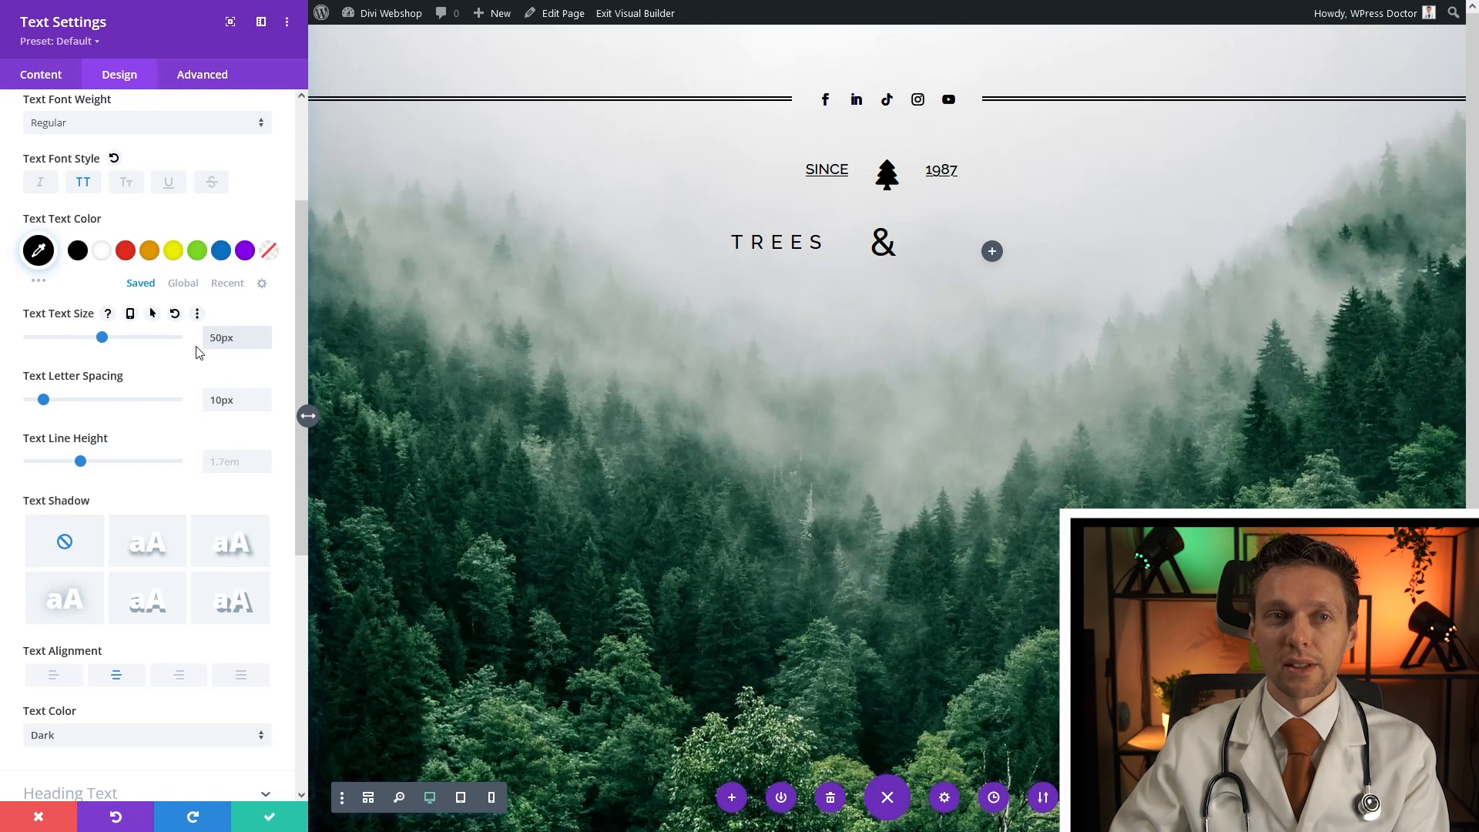
{"action": "left_click", "coordinate": [278, 824]}
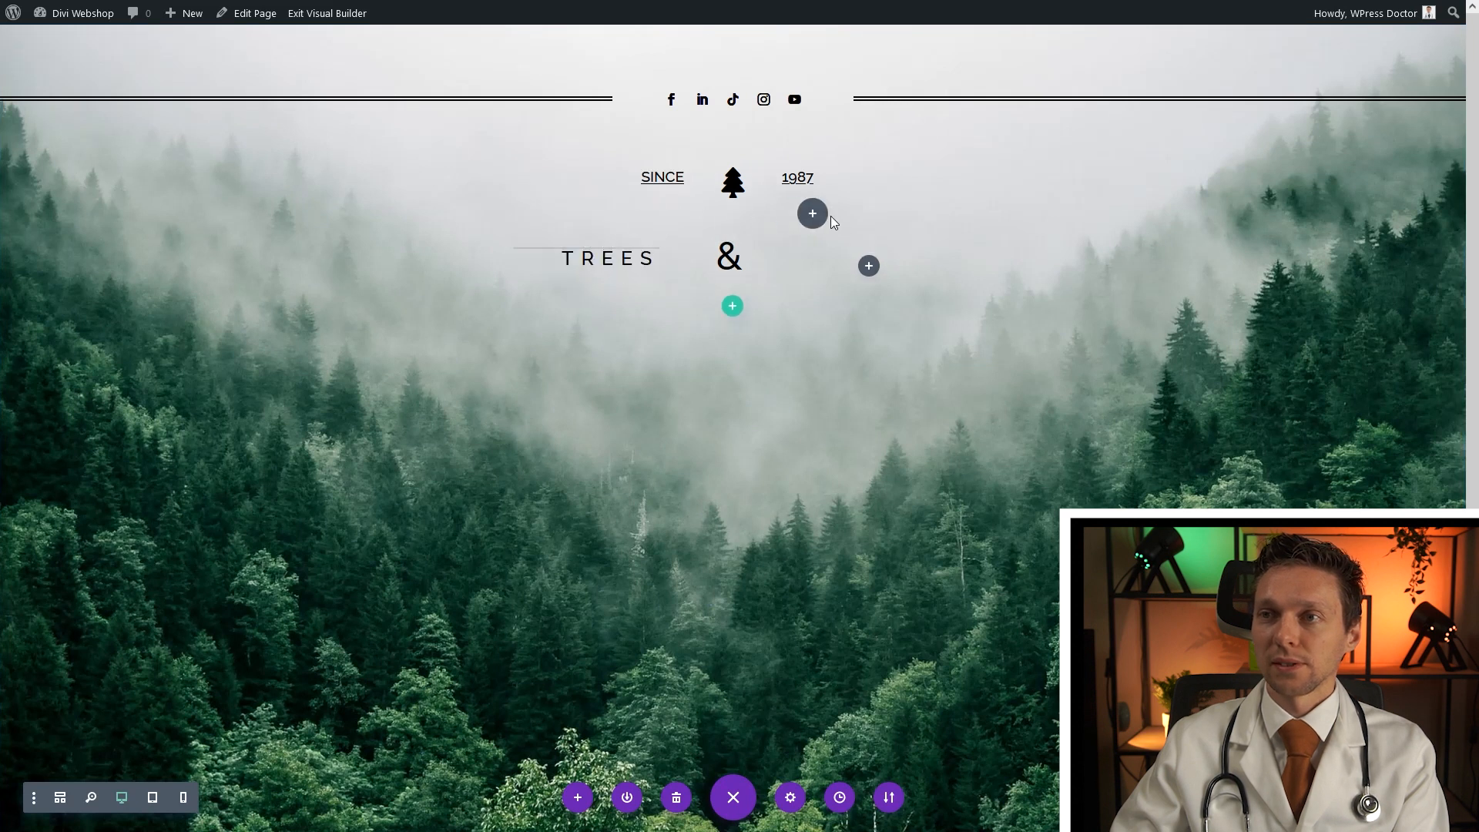
Paste a TREES copy into the third column and change its text to Leaves
{"action": "key", "text": "ctrl+v"}
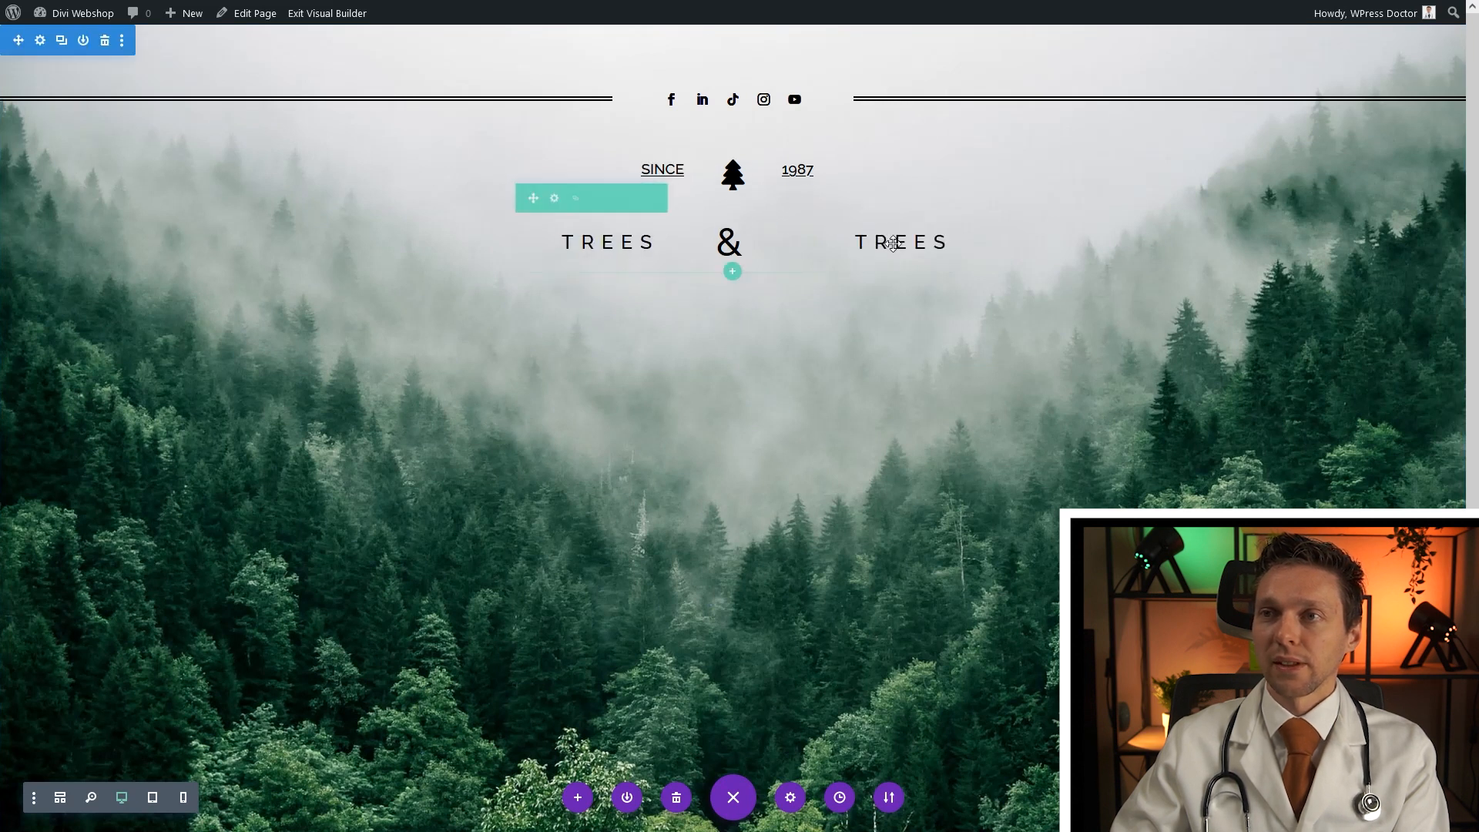
{"action": "left_click", "coordinate": [852, 242]}
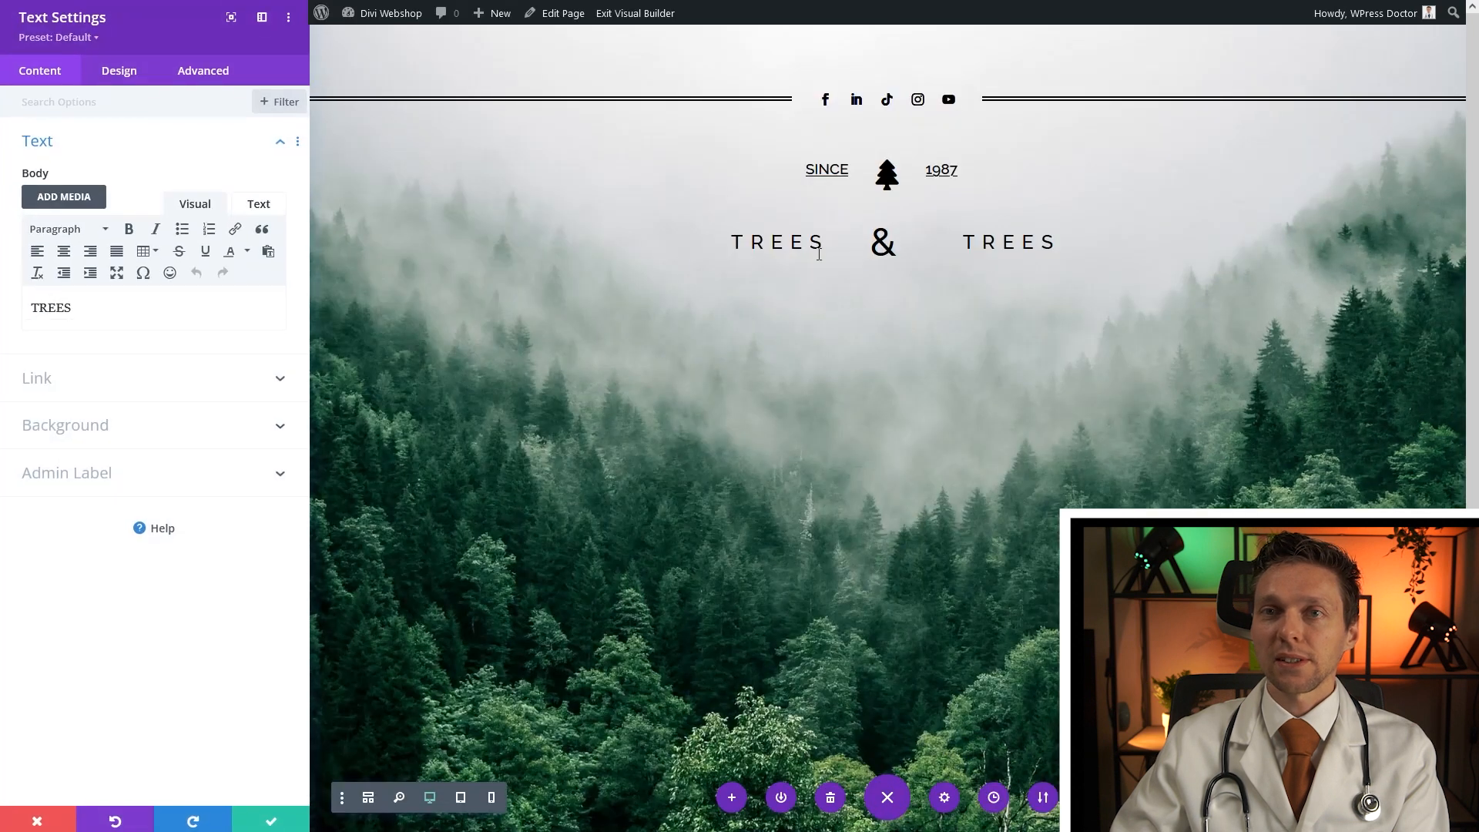
{"action": "left_click_drag", "start_coordinate": [72, 309], "coordinate": [17, 316]}
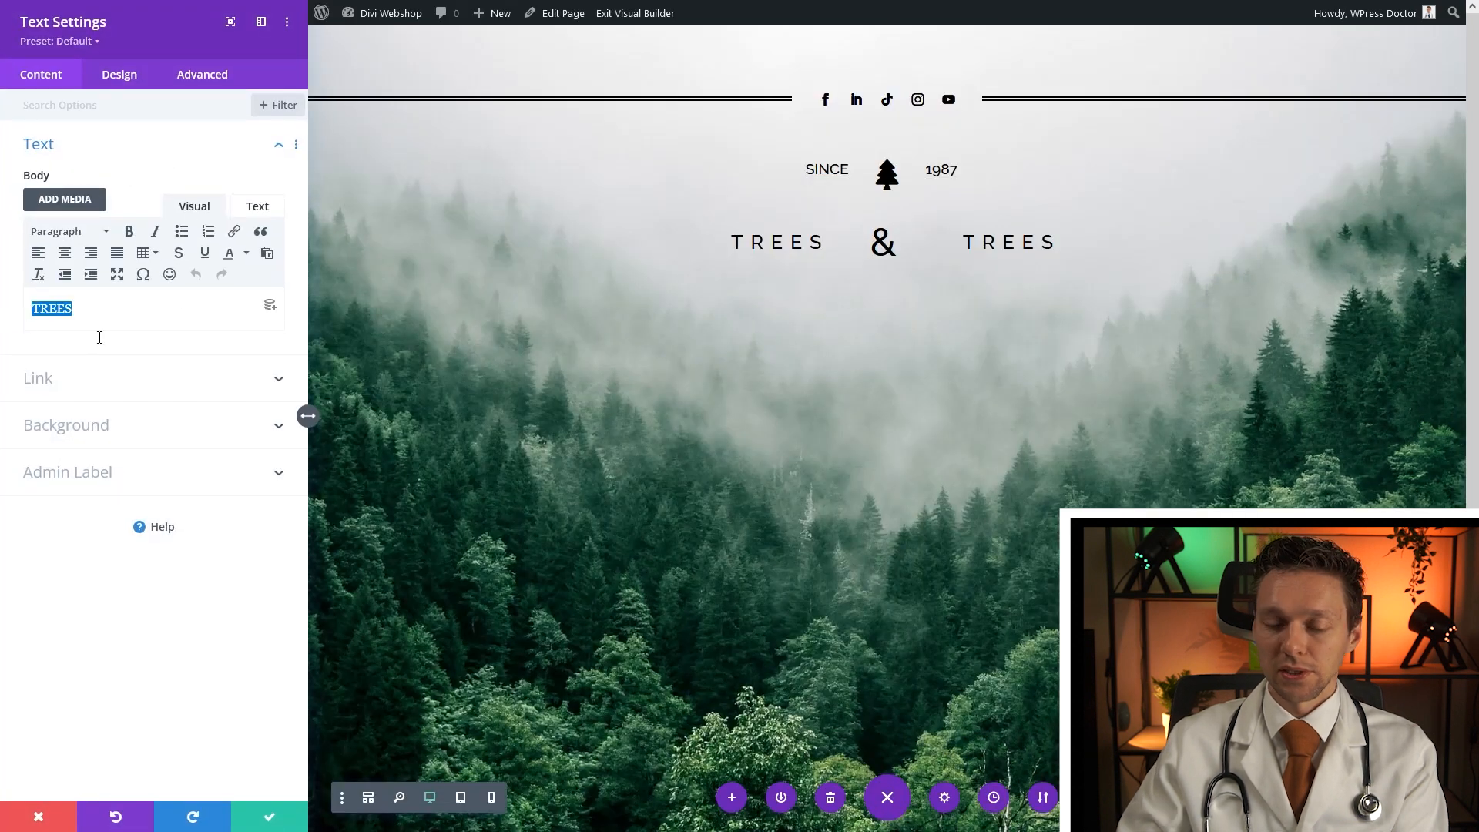
{"action": "type", "text": "Leae"}
{"action": "key", "text": "BackSpace"}
{"action": "type", "text": "ves"}
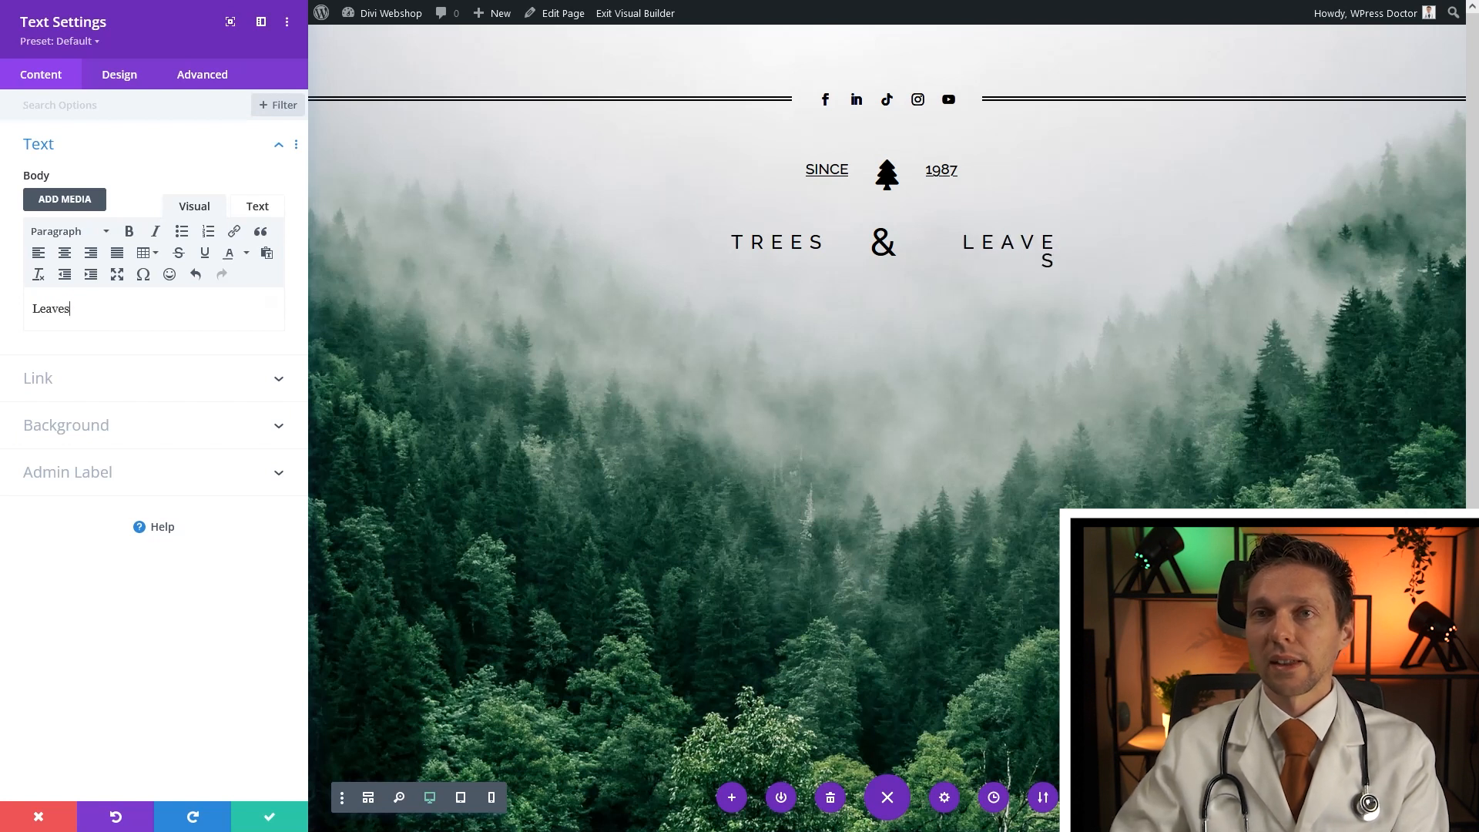
Left-align the LEAVES text and save its settings
{"action": "left_click", "coordinate": [123, 77]}
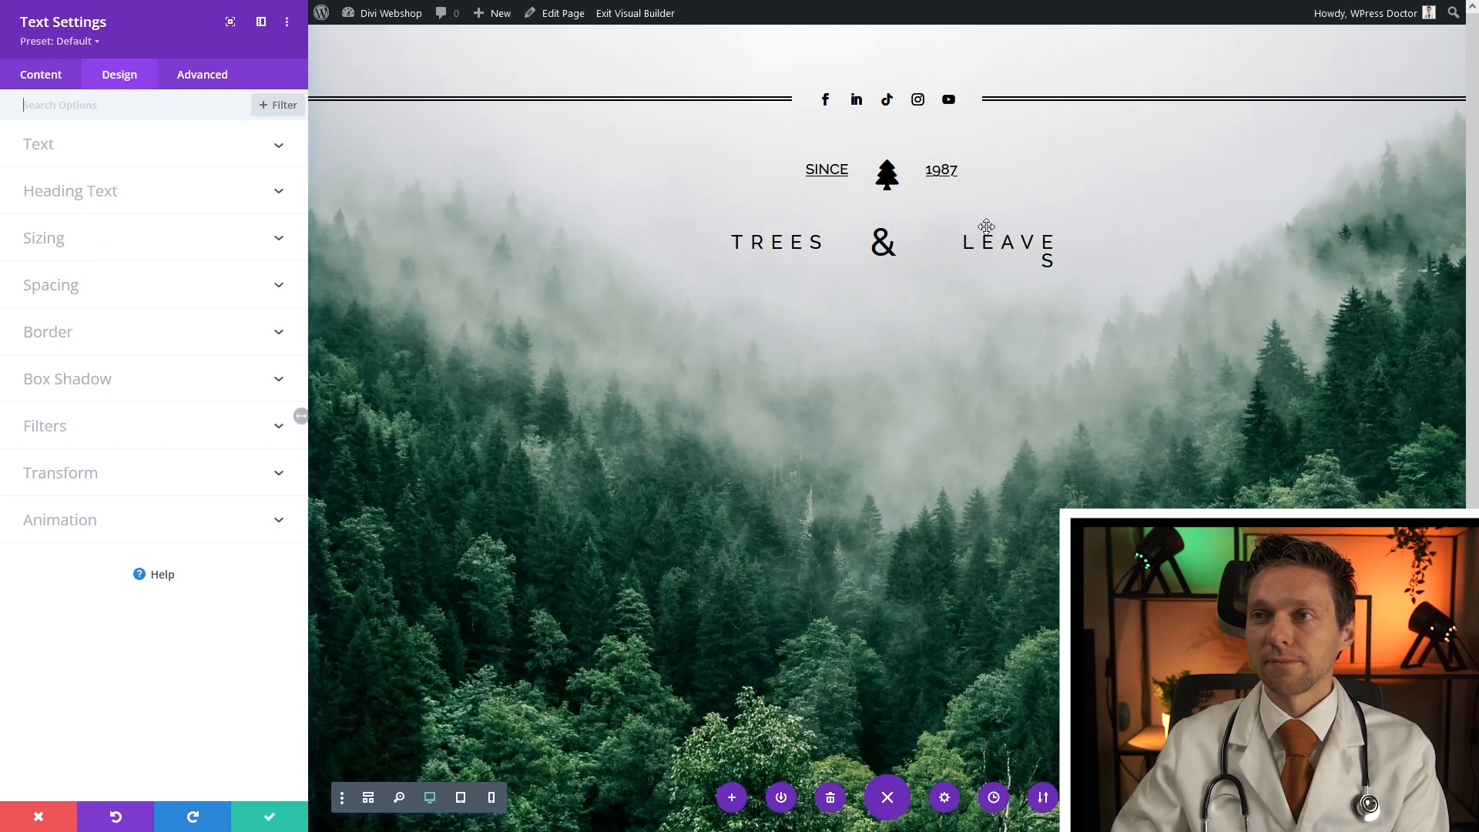
{"action": "left_click", "coordinate": [135, 146]}
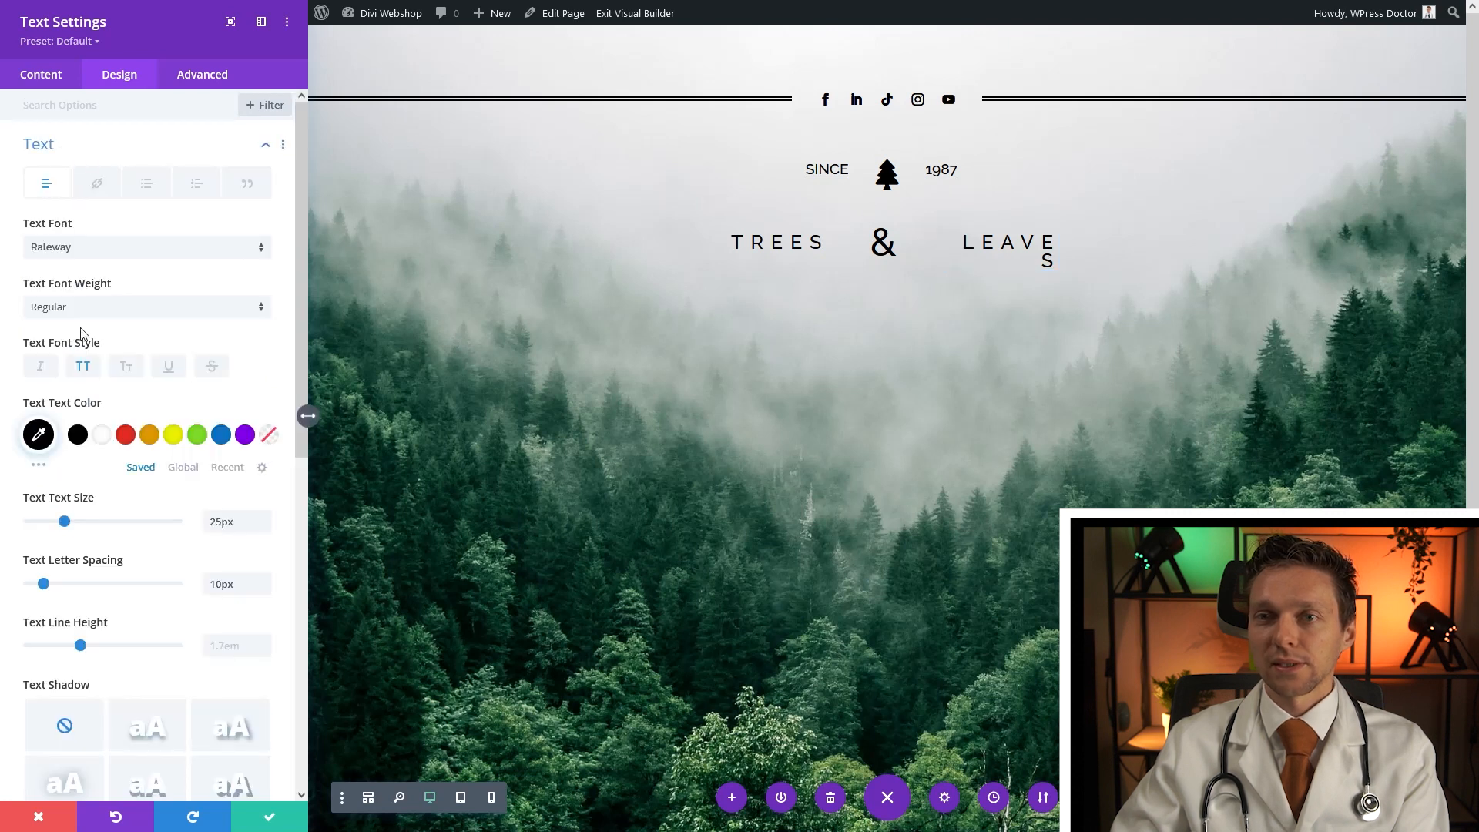
{"action": "scroll", "coordinate": [157, 512], "scroll_direction": "down", "scroll_amount": 4}
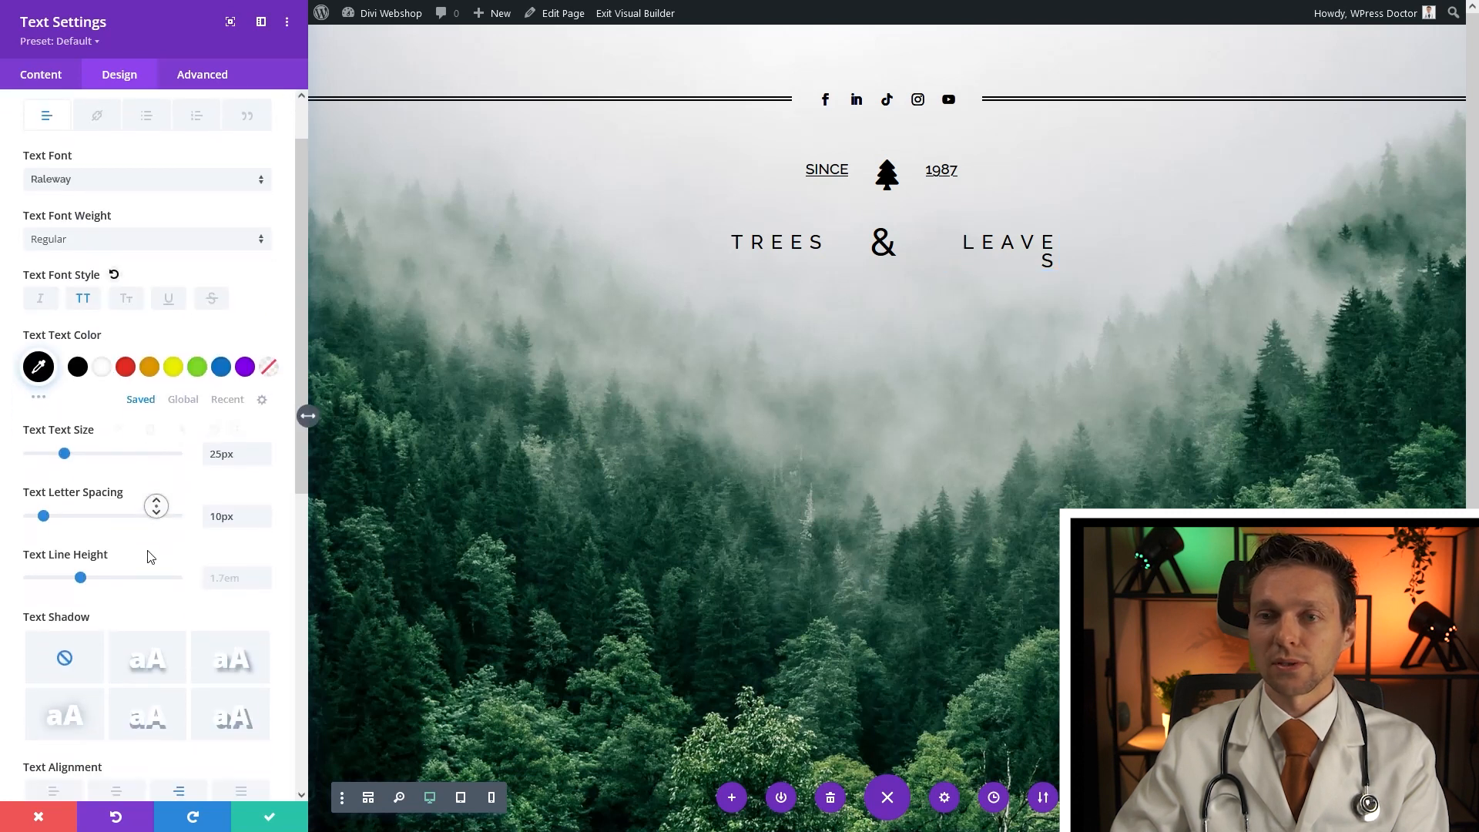
{"action": "left_click", "coordinate": [53, 612]}
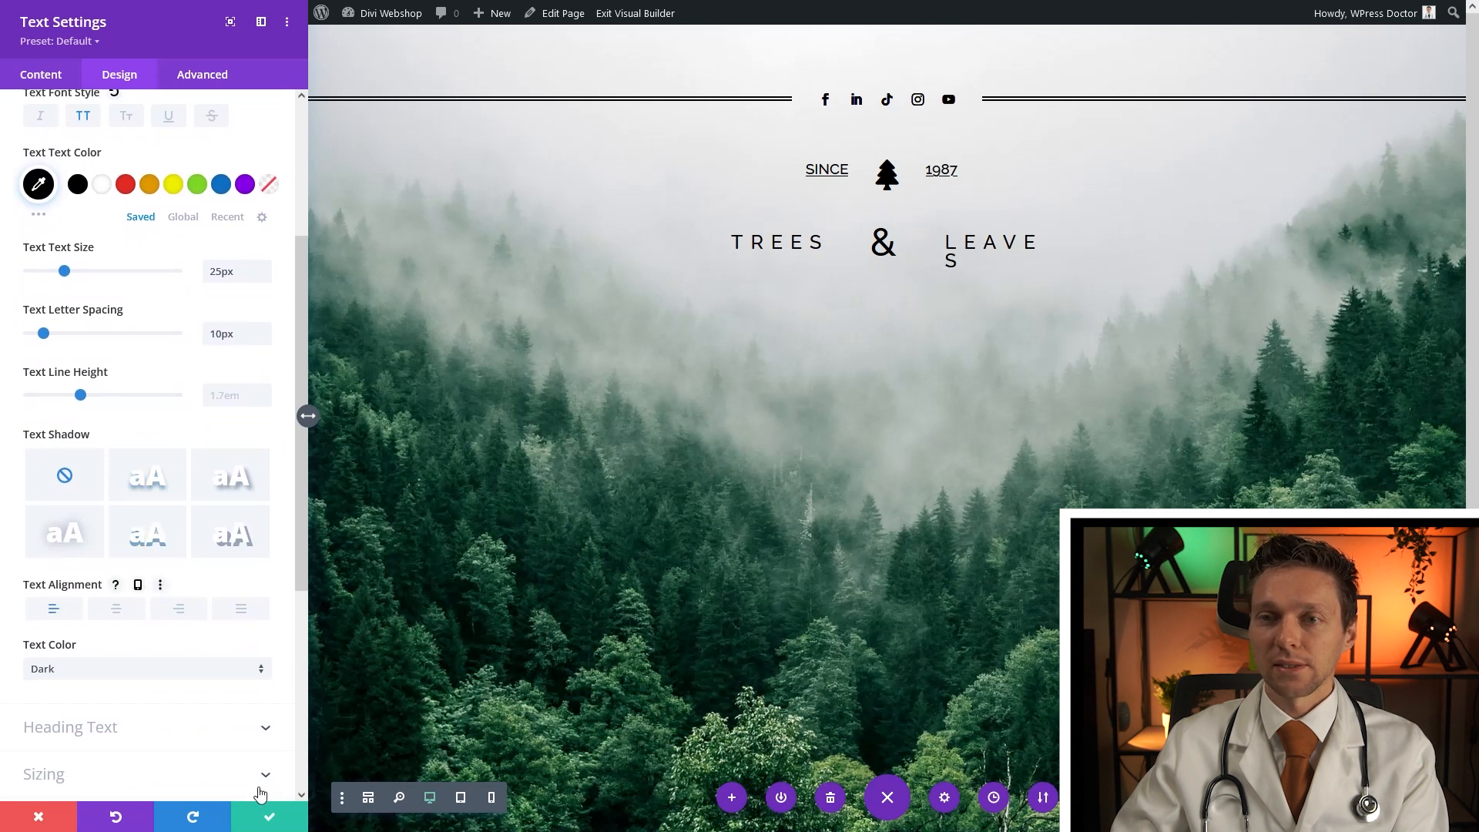
{"action": "left_click", "coordinate": [271, 820]}
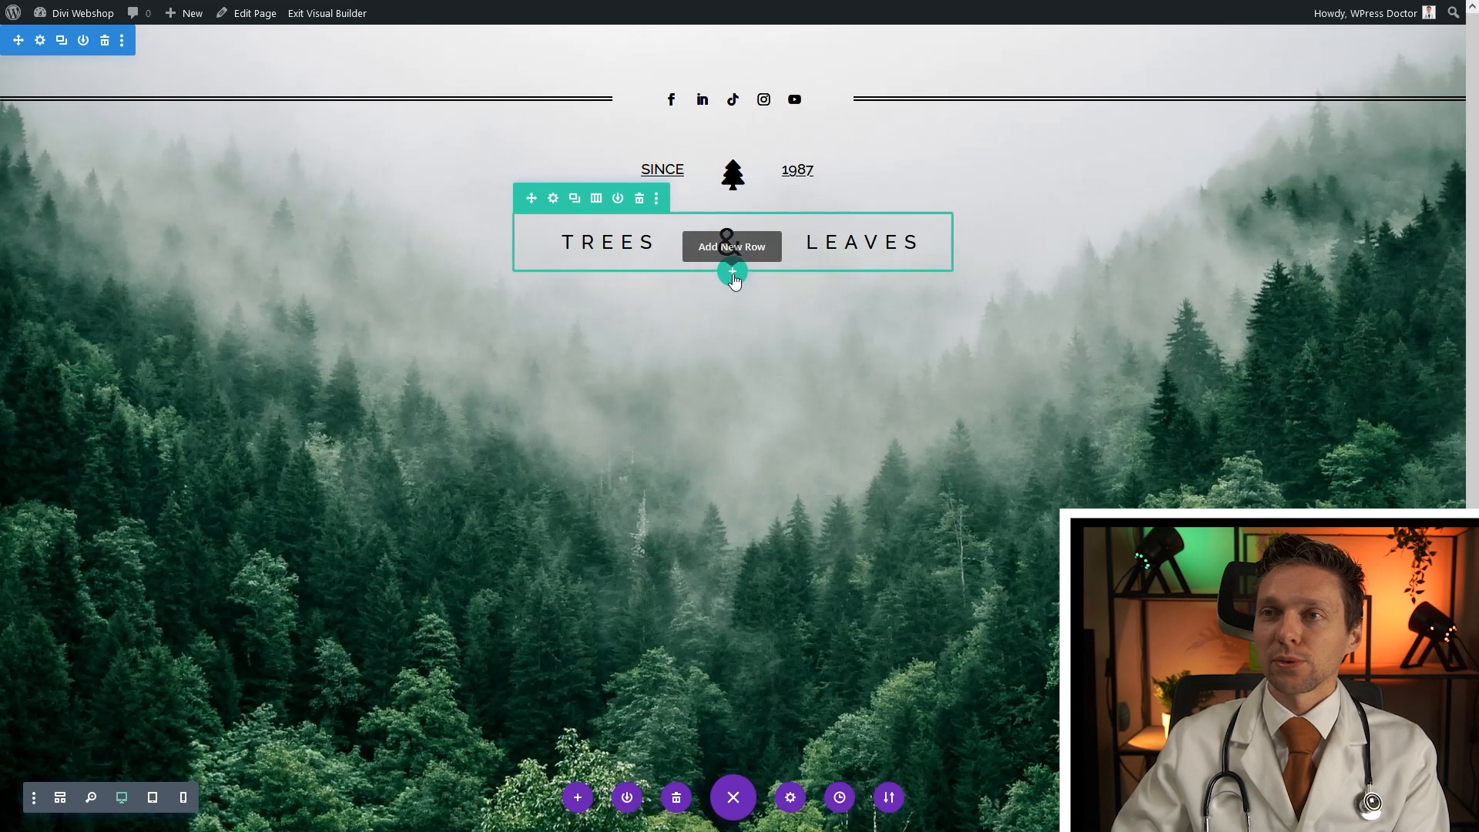
Add a one-column row with a Text module reading 'Simple stunning unique'
{"action": "left_click", "coordinate": [732, 273]}
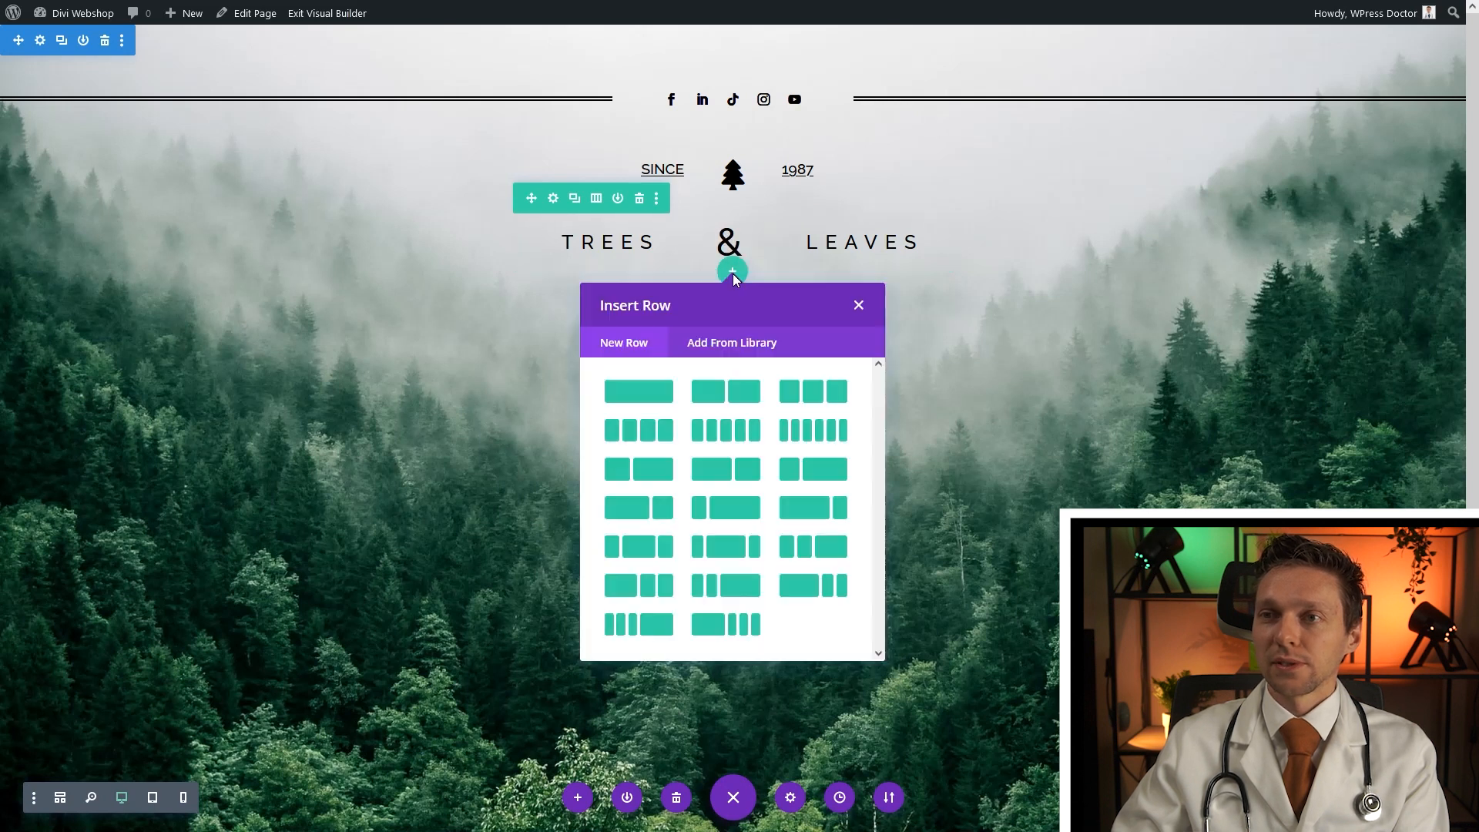
{"action": "left_click", "coordinate": [645, 398]}
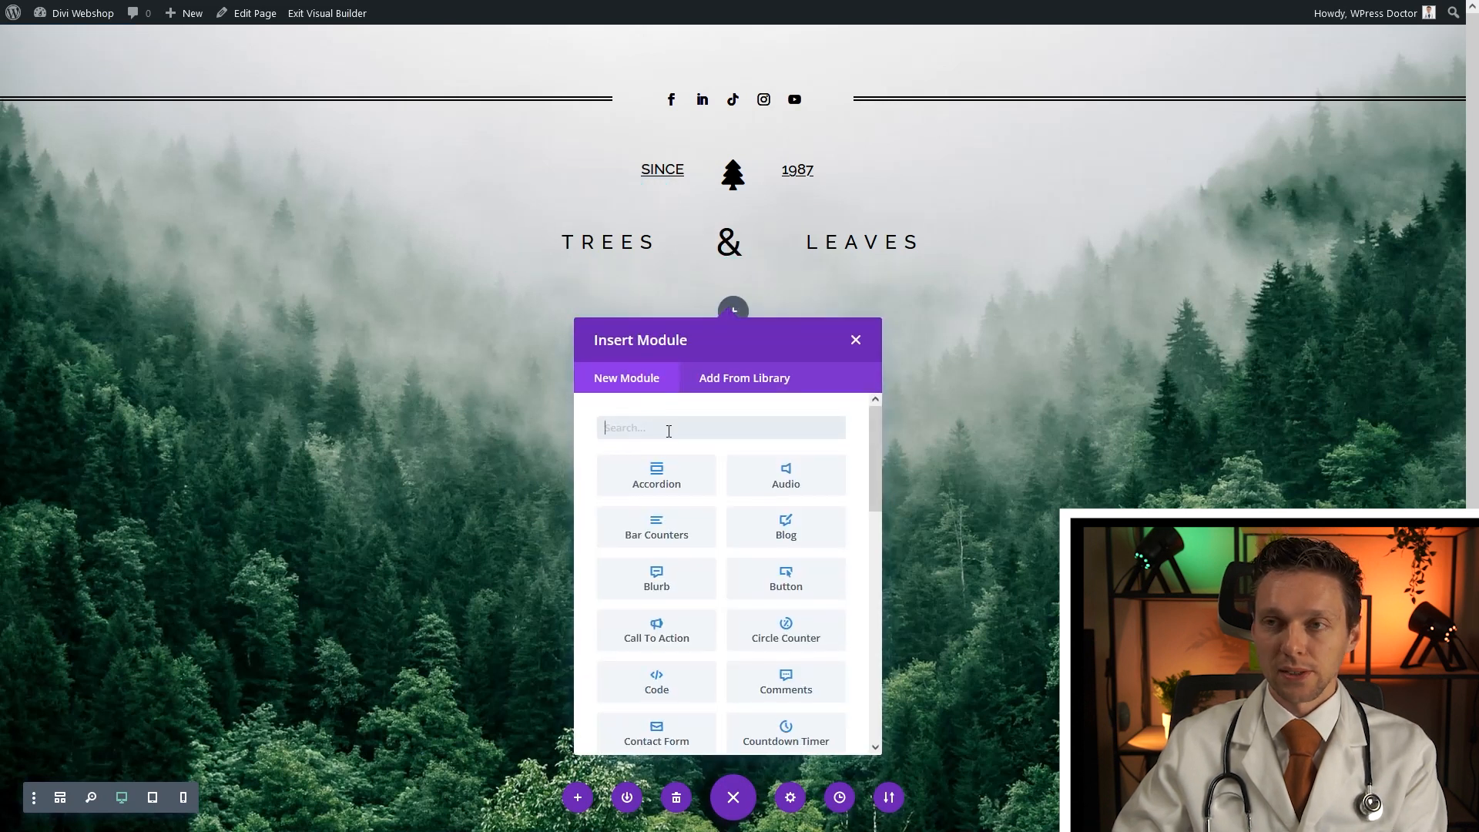
{"action": "type", "text": "text"}
{"action": "left_click", "coordinate": [664, 487]}
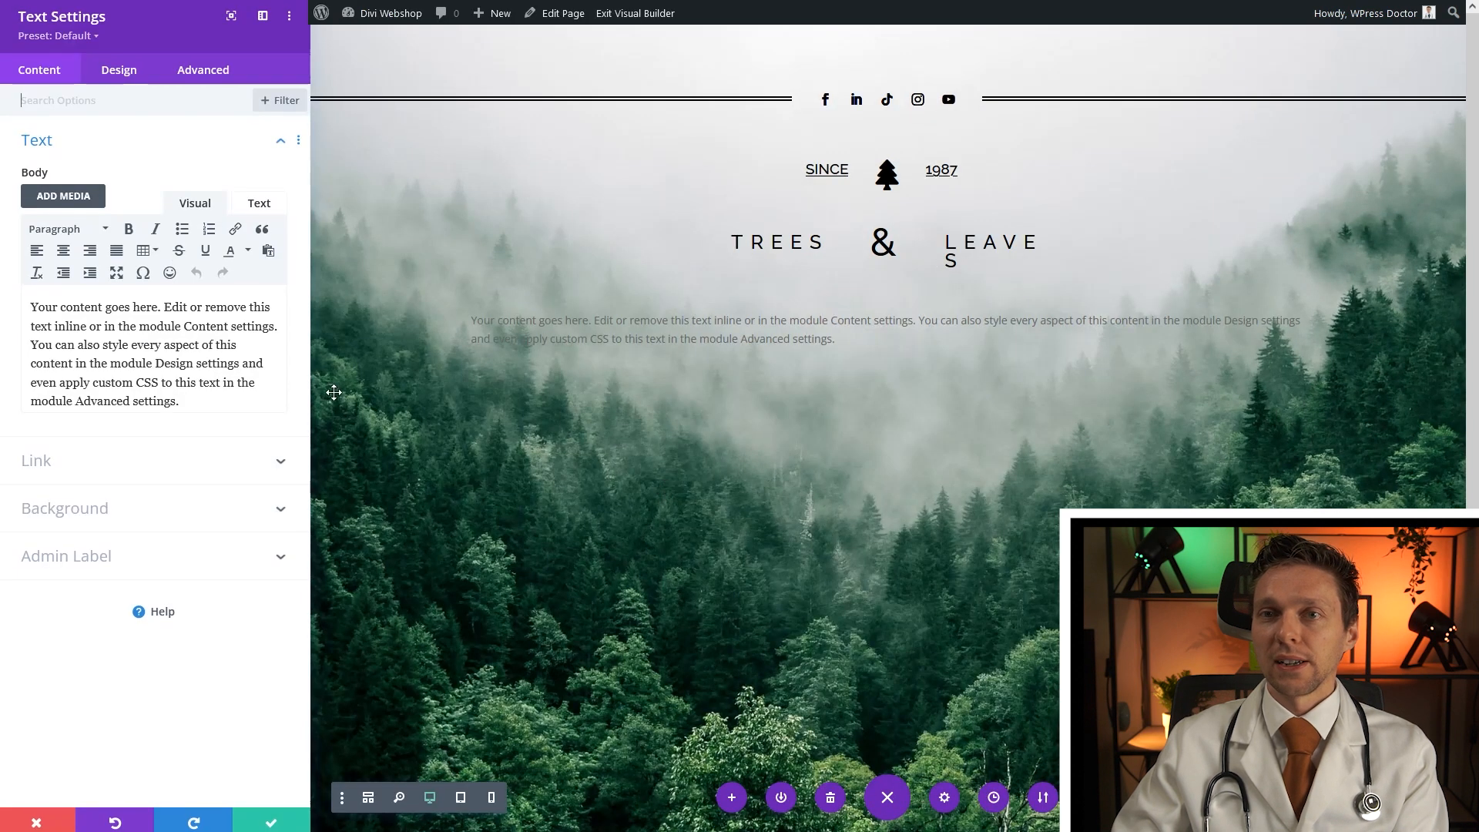
{"action": "triple_click", "coordinate": [64, 348]}
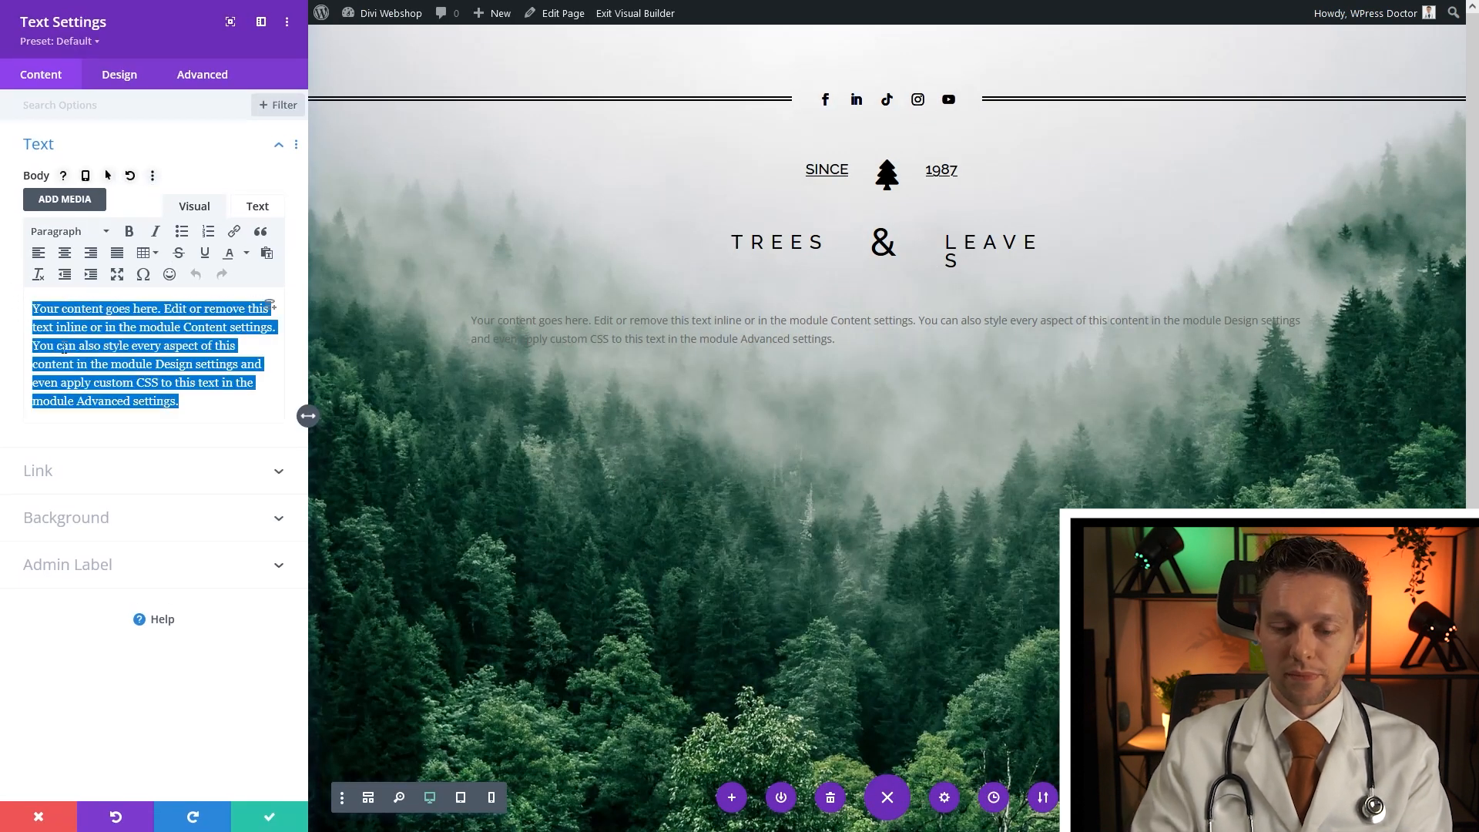
{"action": "type", "text": "Stunninly"}
{"action": "key", "text": "ctrl+a"}
{"action": "type", "text": "Simple stunning unique"}
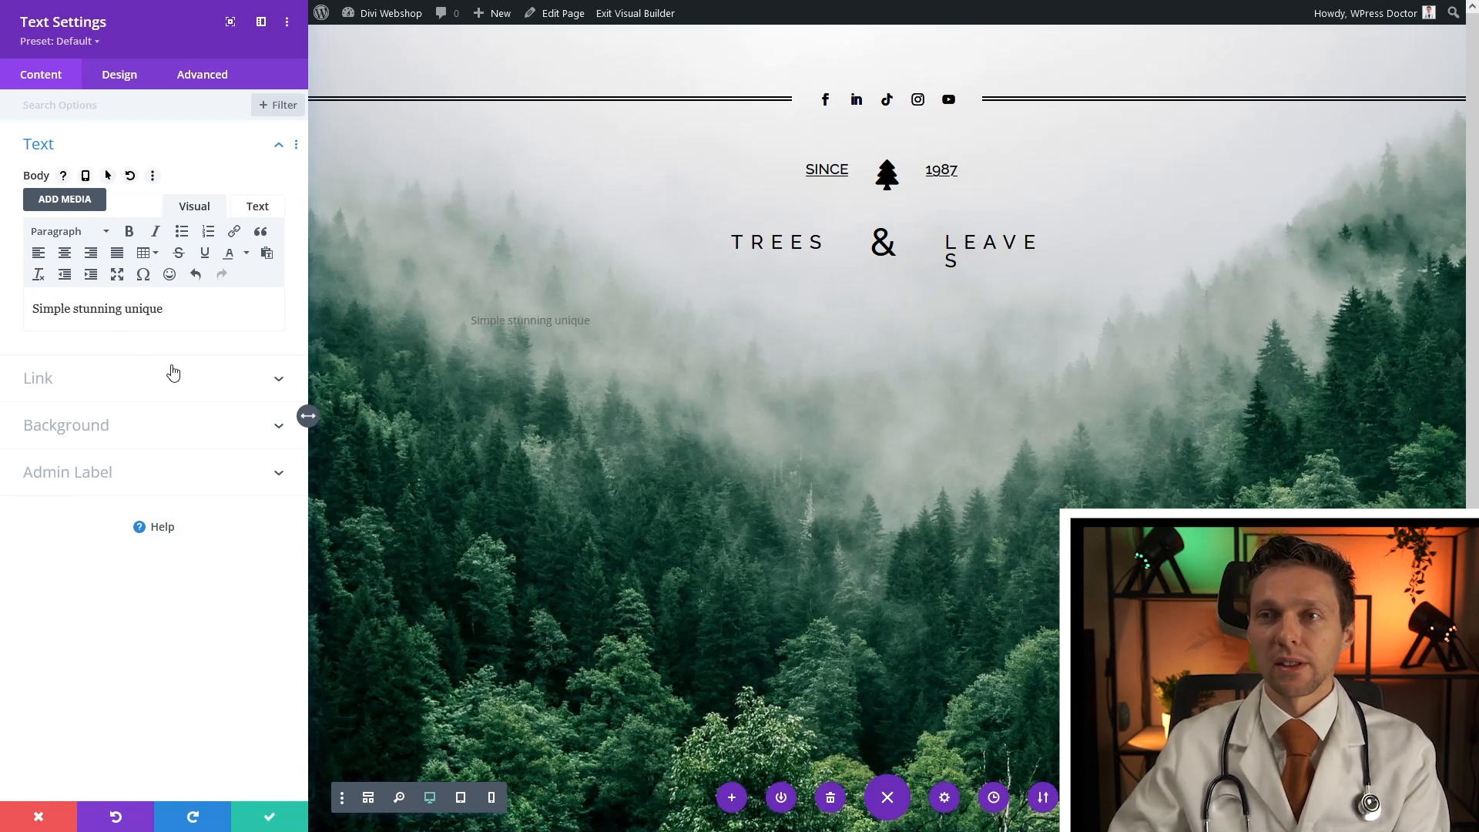
Make the tagline uppercase, black and centred, then save it
{"action": "left_click", "coordinate": [468, 310]}
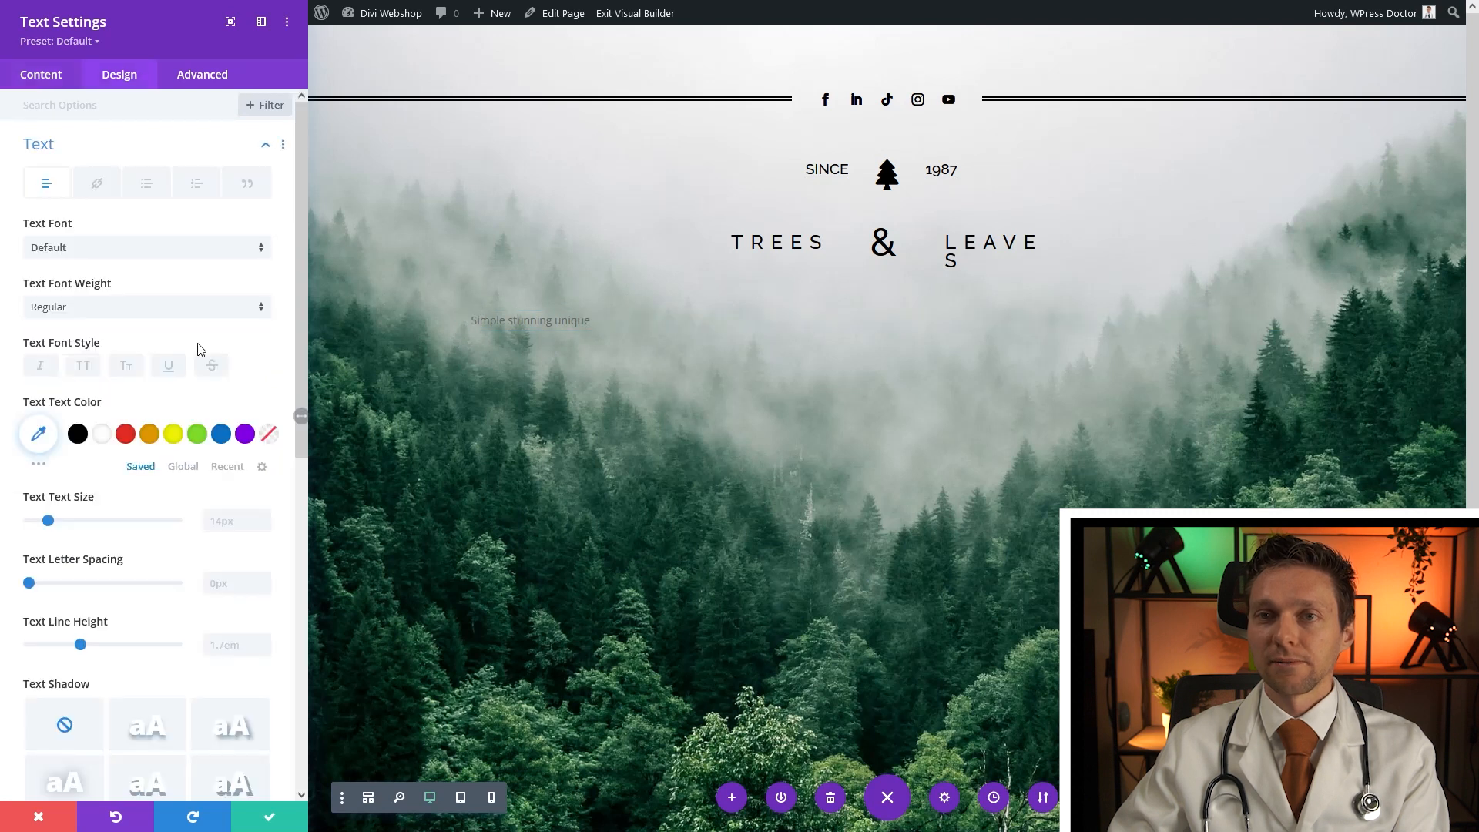
{"action": "left_click", "coordinate": [83, 367]}
{"action": "left_click", "coordinate": [77, 434]}
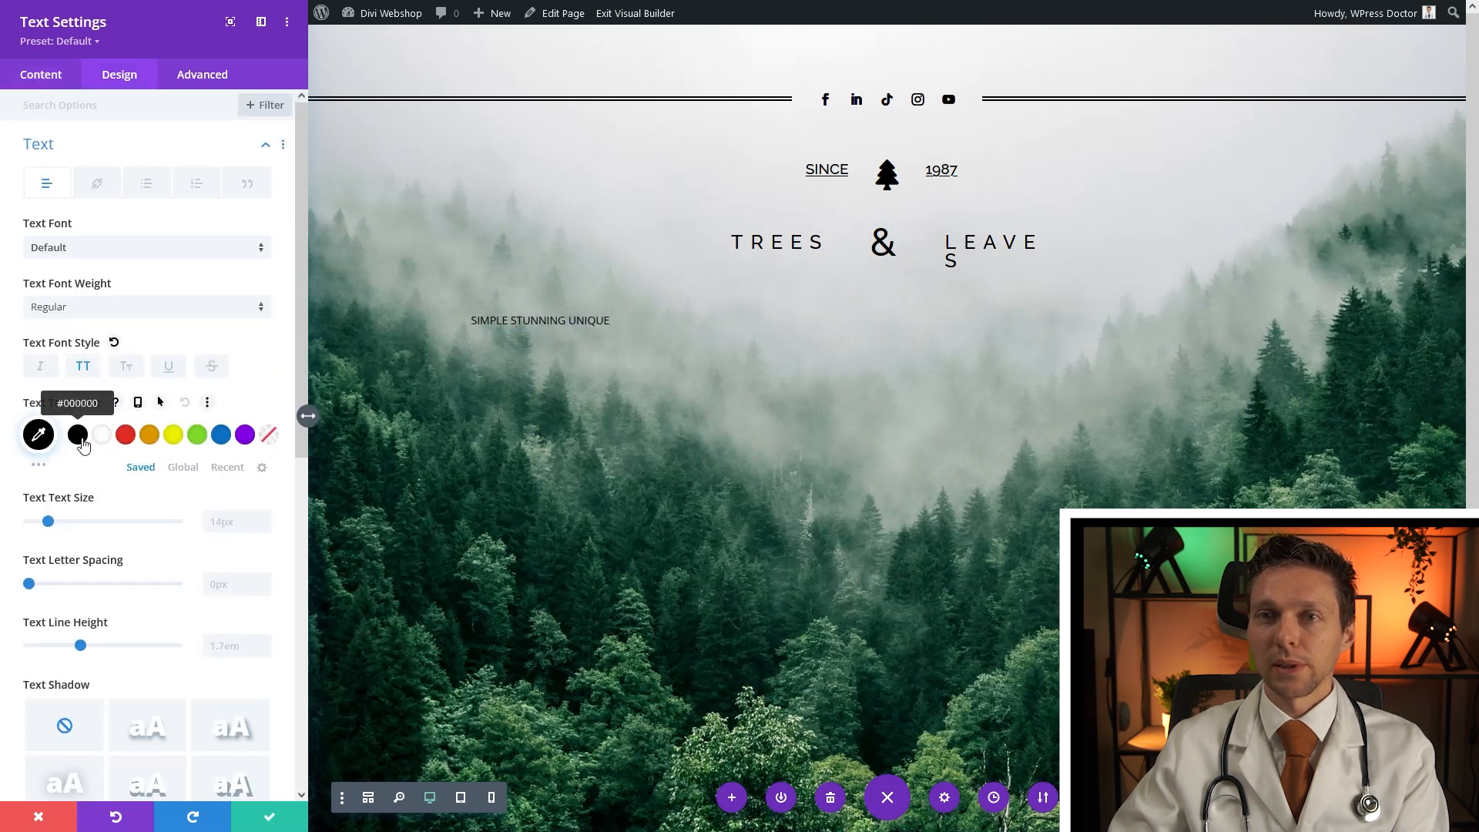
{"action": "scroll", "coordinate": [139, 458], "scroll_direction": "down", "scroll_amount": 3}
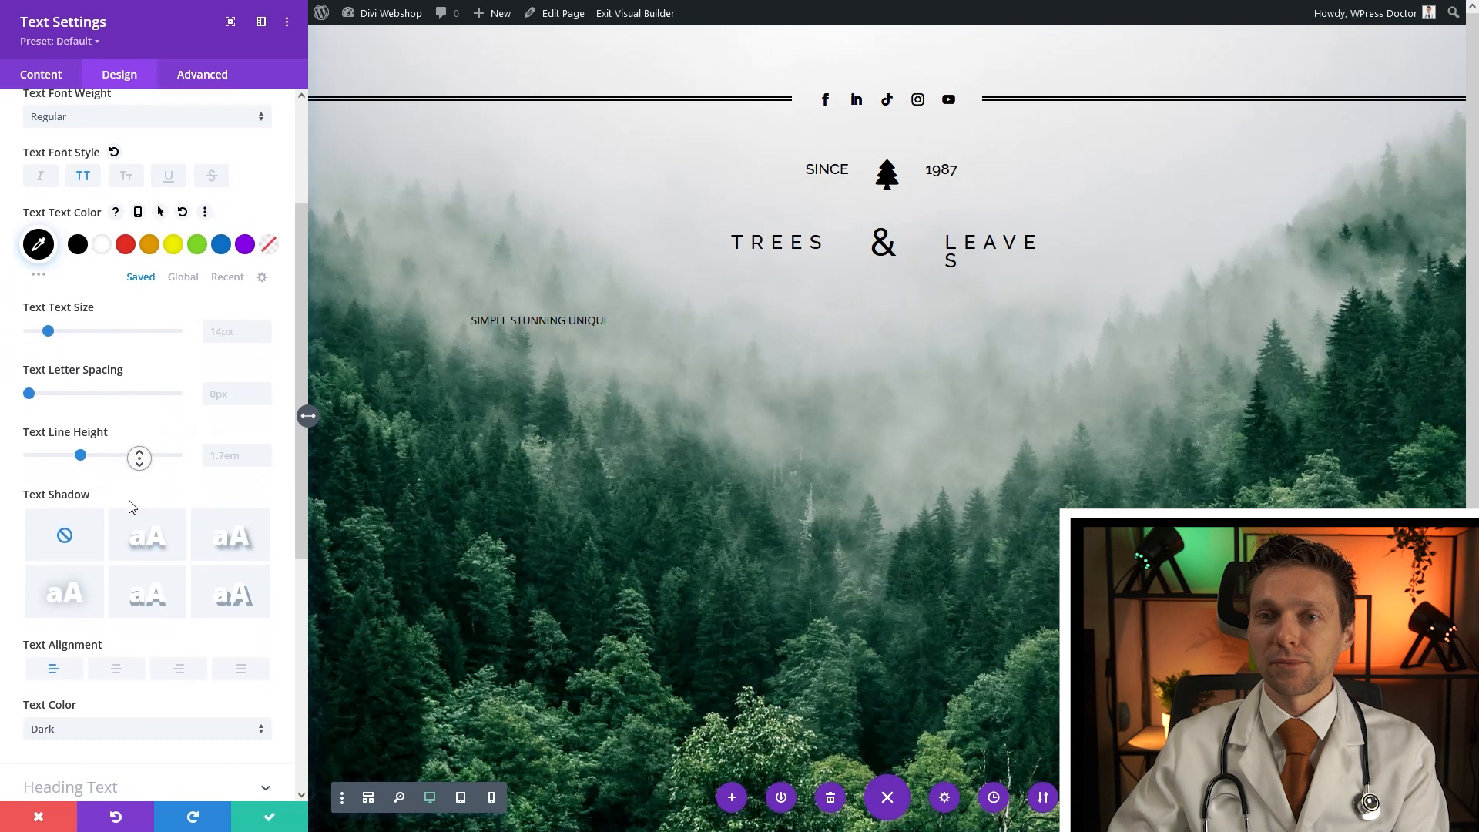
{"action": "left_click", "coordinate": [117, 621]}
{"action": "scroll", "coordinate": [147, 401], "scroll_direction": "up", "scroll_amount": 5}
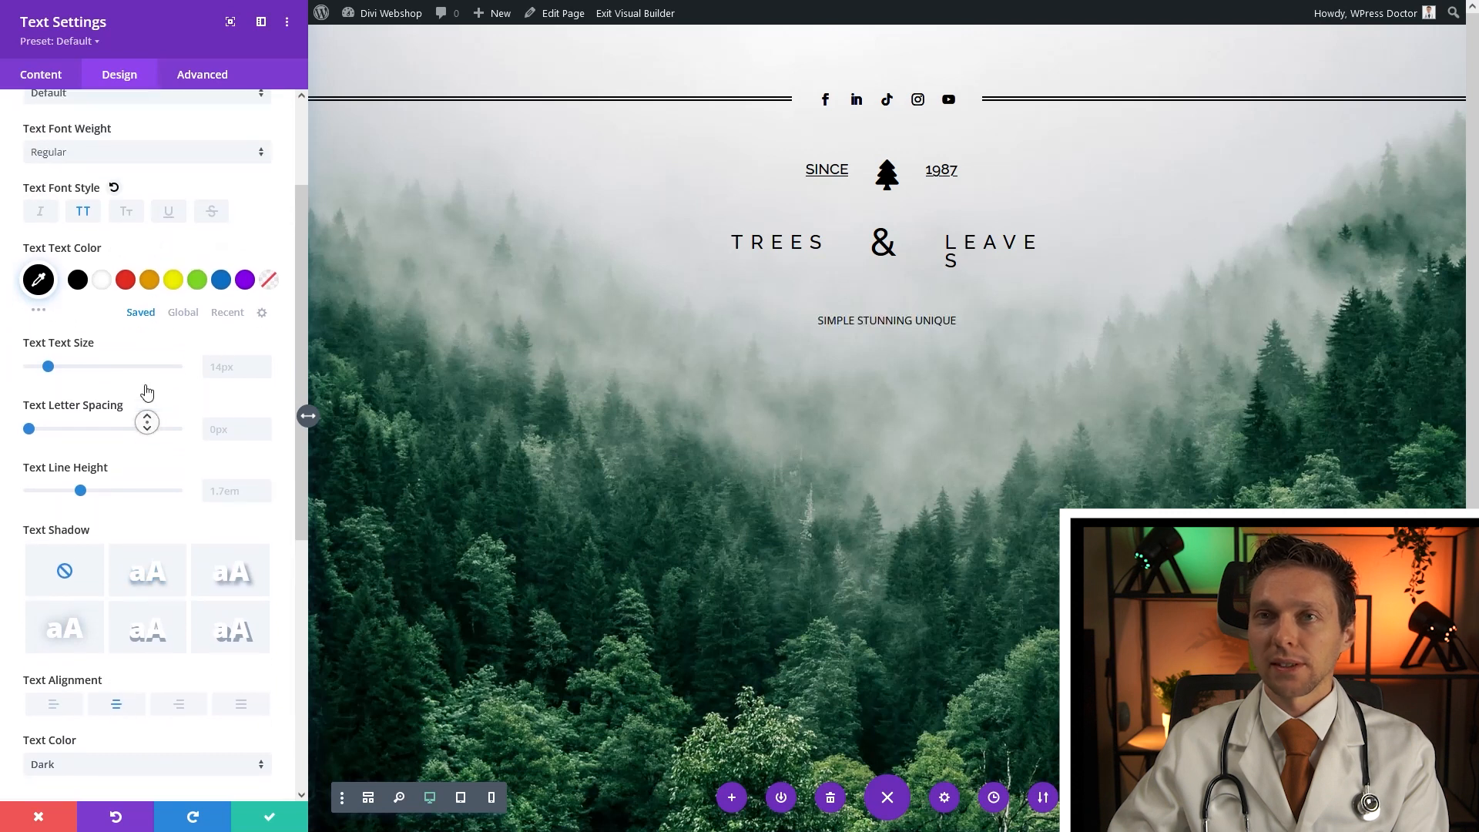
{"action": "left_click_drag", "start_coordinate": [169, 46], "coordinate": [131, 137]}
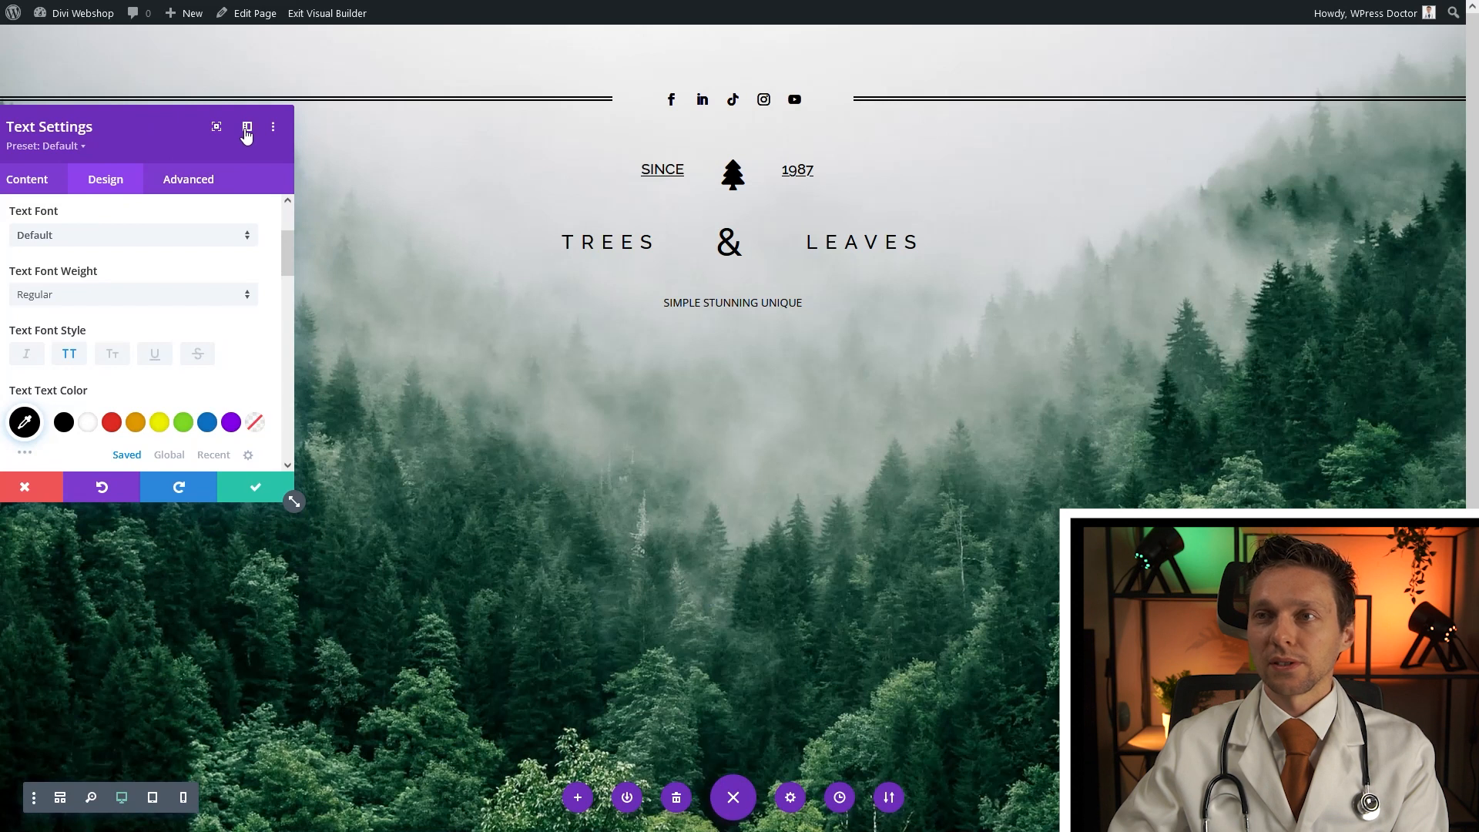
{"action": "left_click", "coordinate": [255, 487]}
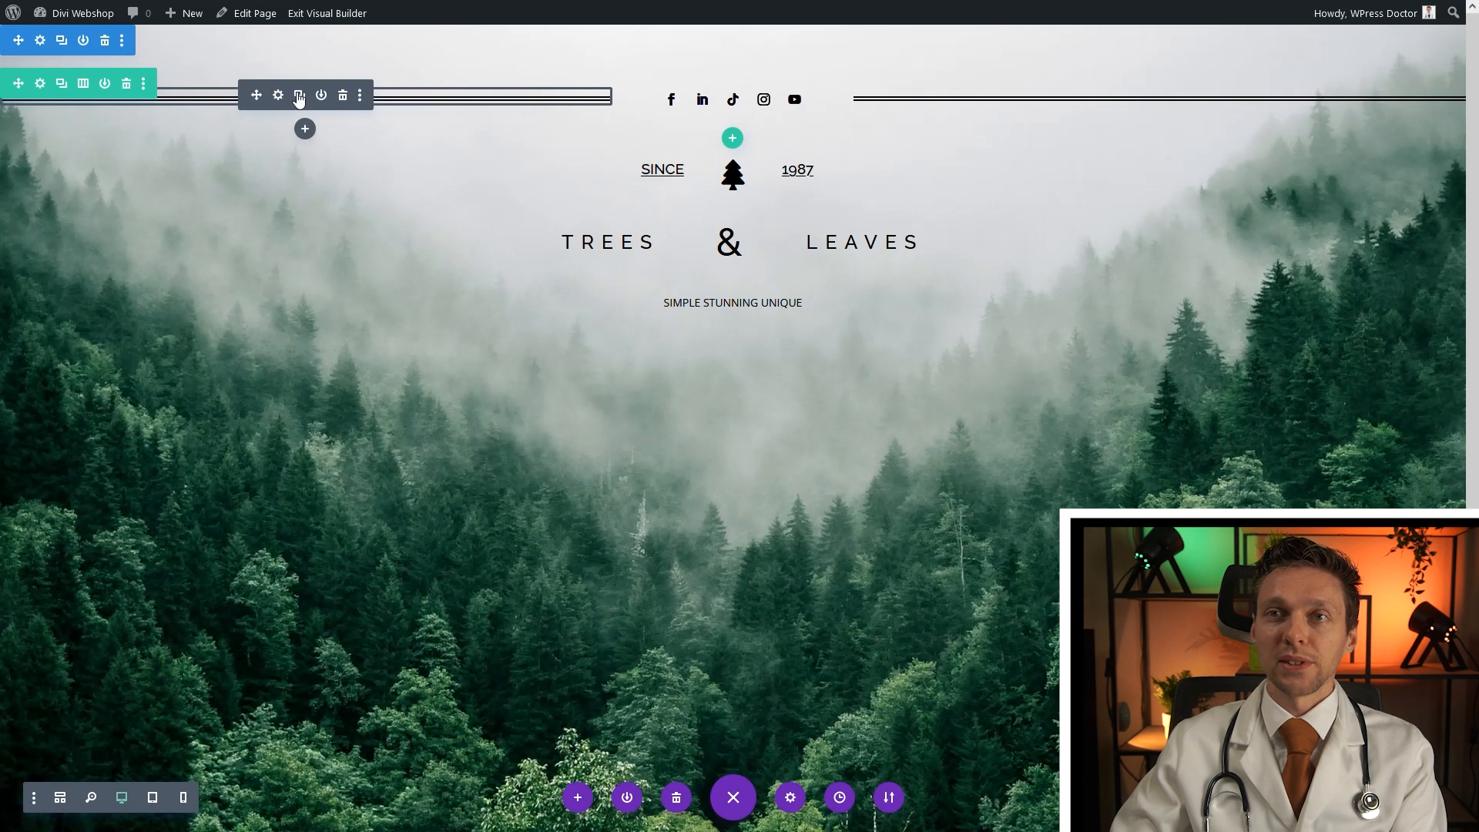
Duplicate the divider and place the copy below the tagline
{"action": "left_click", "coordinate": [298, 96]}
{"action": "left_click_drag", "start_coordinate": [729, 349], "coordinate": [774, 397]}
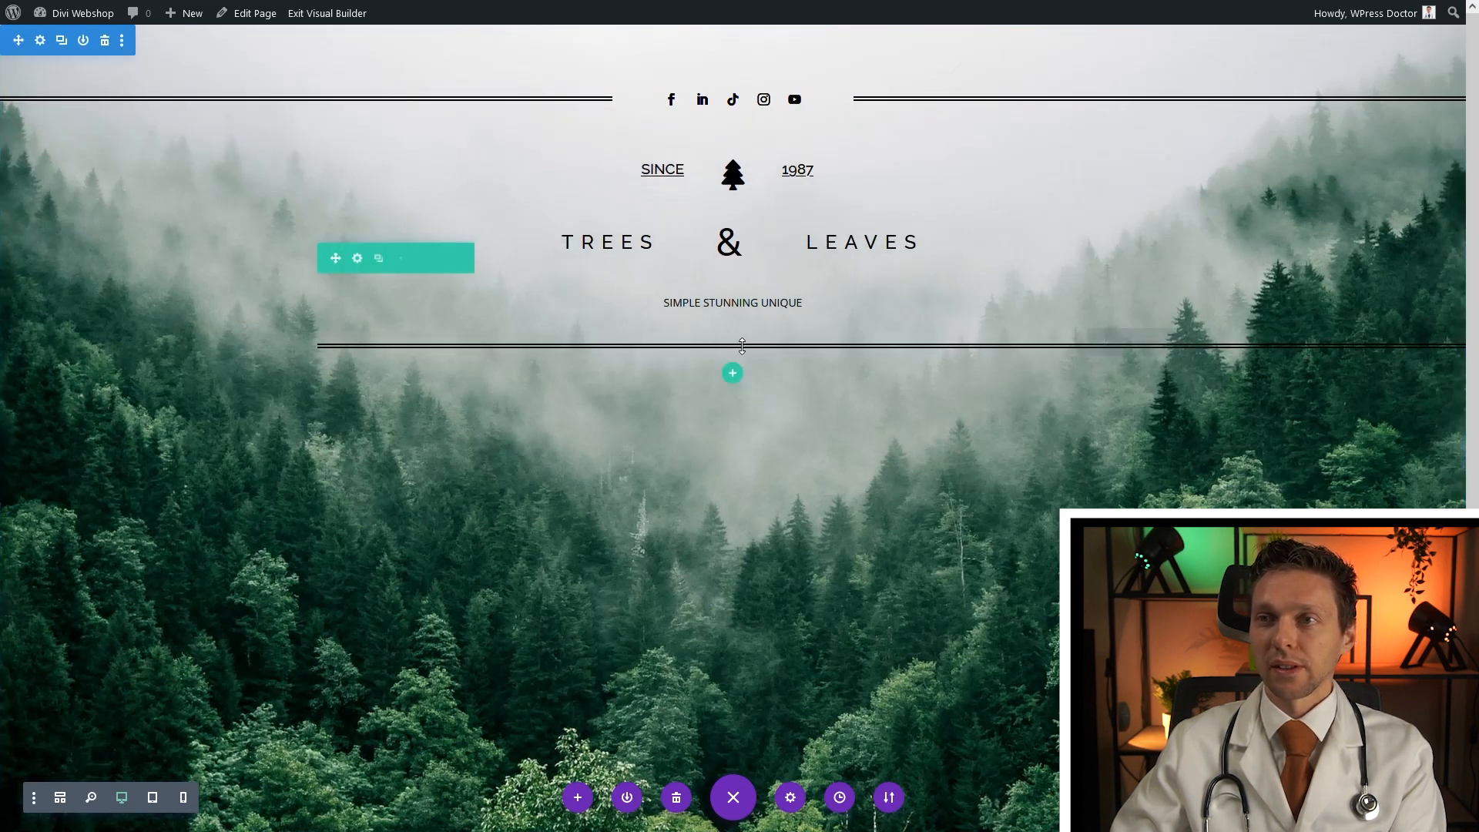
{"action": "left_click", "coordinate": [1124, 347]}
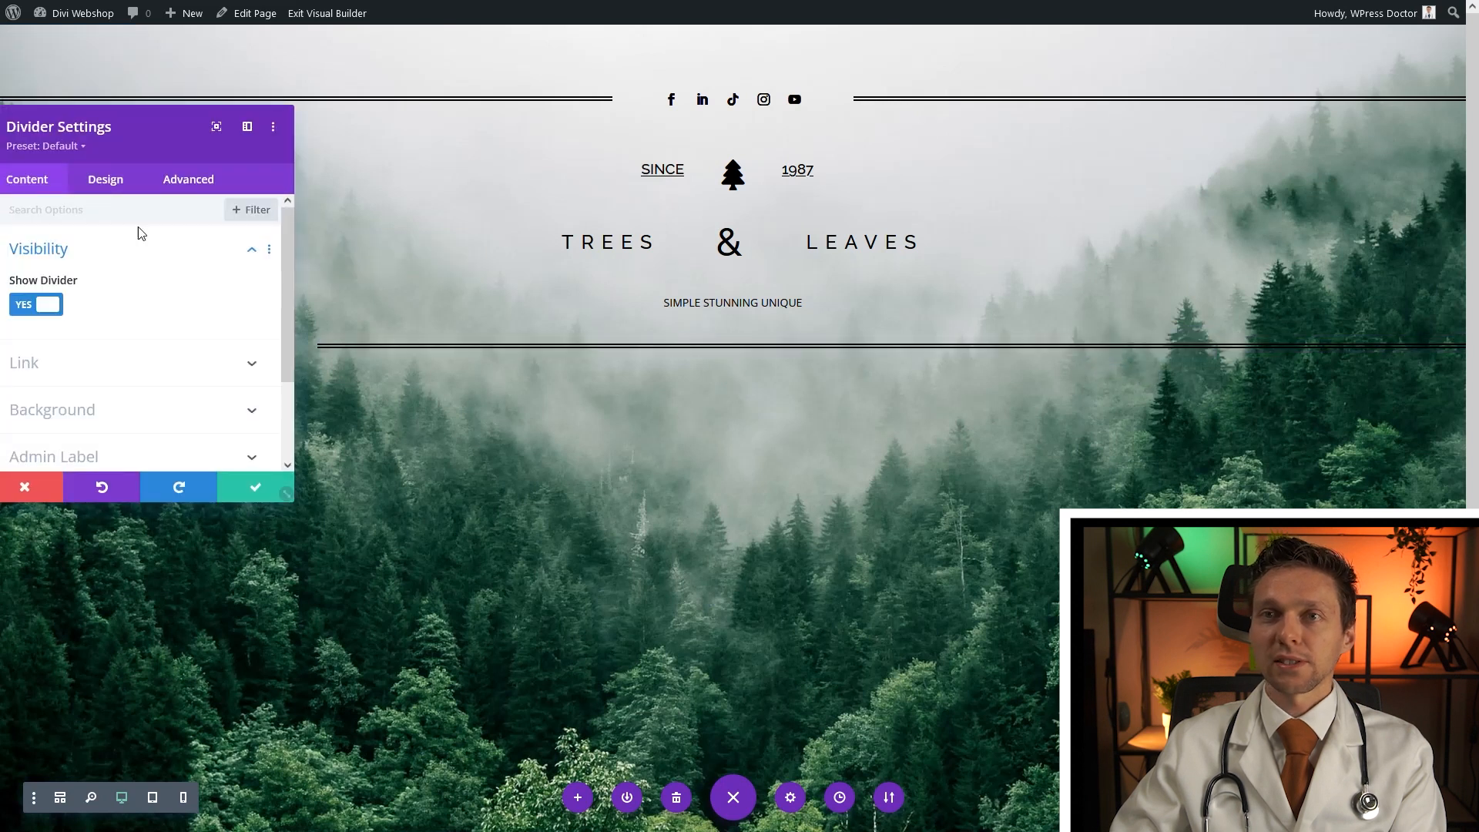
Set the new divider's width to 20%, centre it, and save
{"action": "left_click", "coordinate": [246, 126]}
{"action": "left_click", "coordinate": [130, 77]}
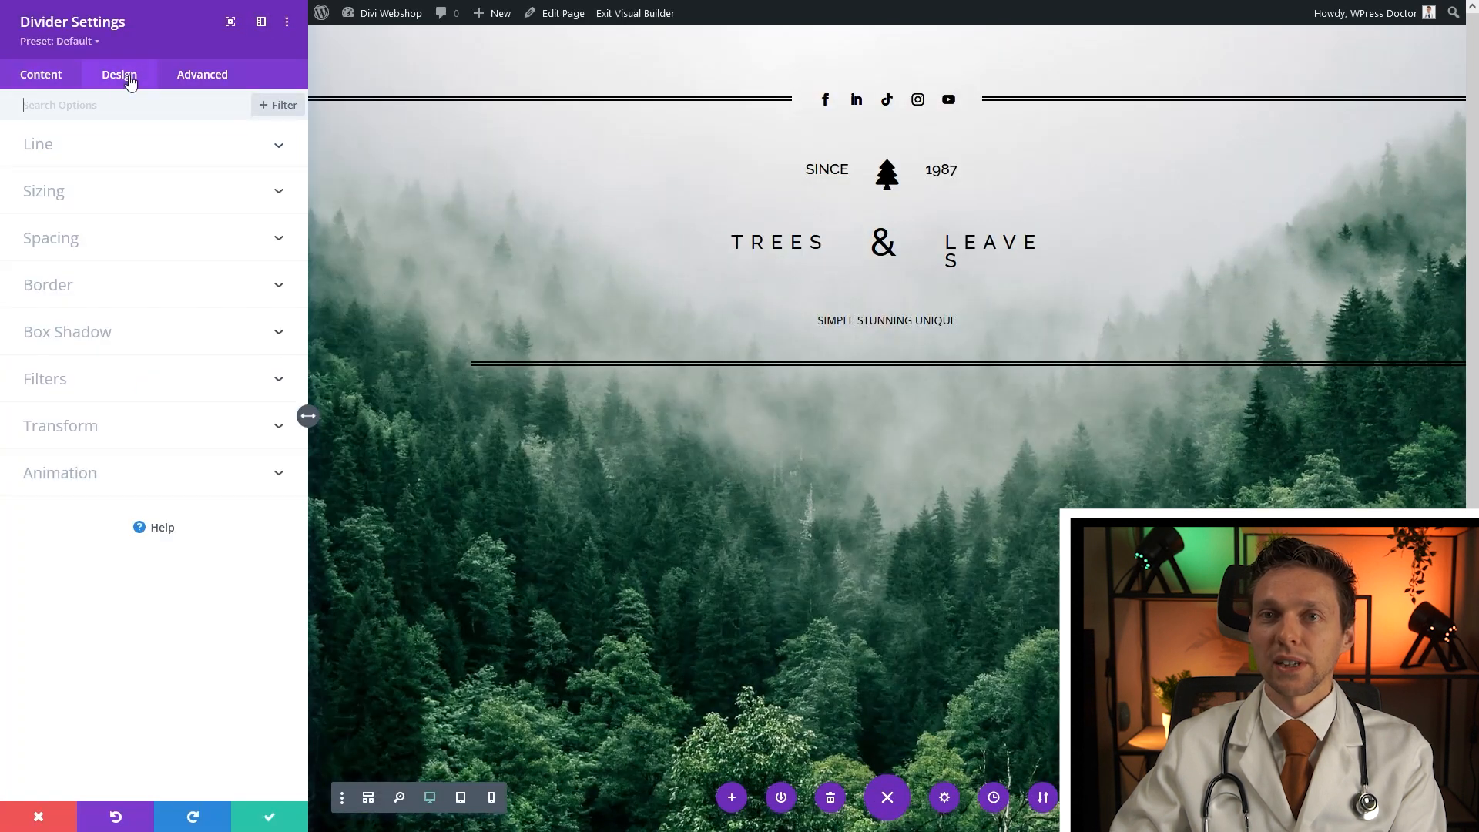
{"action": "left_click", "coordinate": [53, 192]}
{"action": "left_click", "coordinate": [229, 228]}
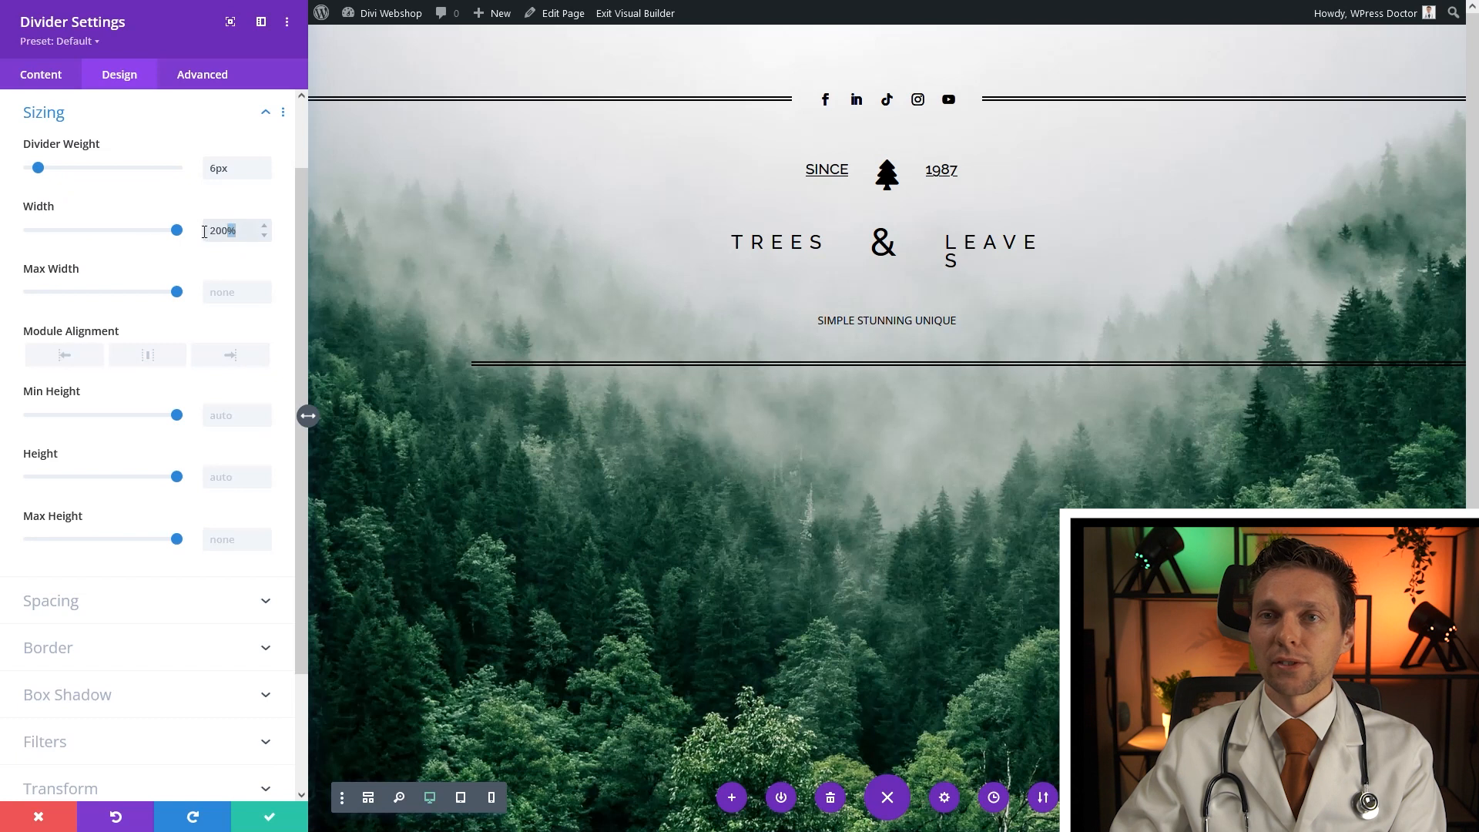
{"action": "key", "text": "ctrl+a"}
{"action": "key", "text": "BackSpace"}
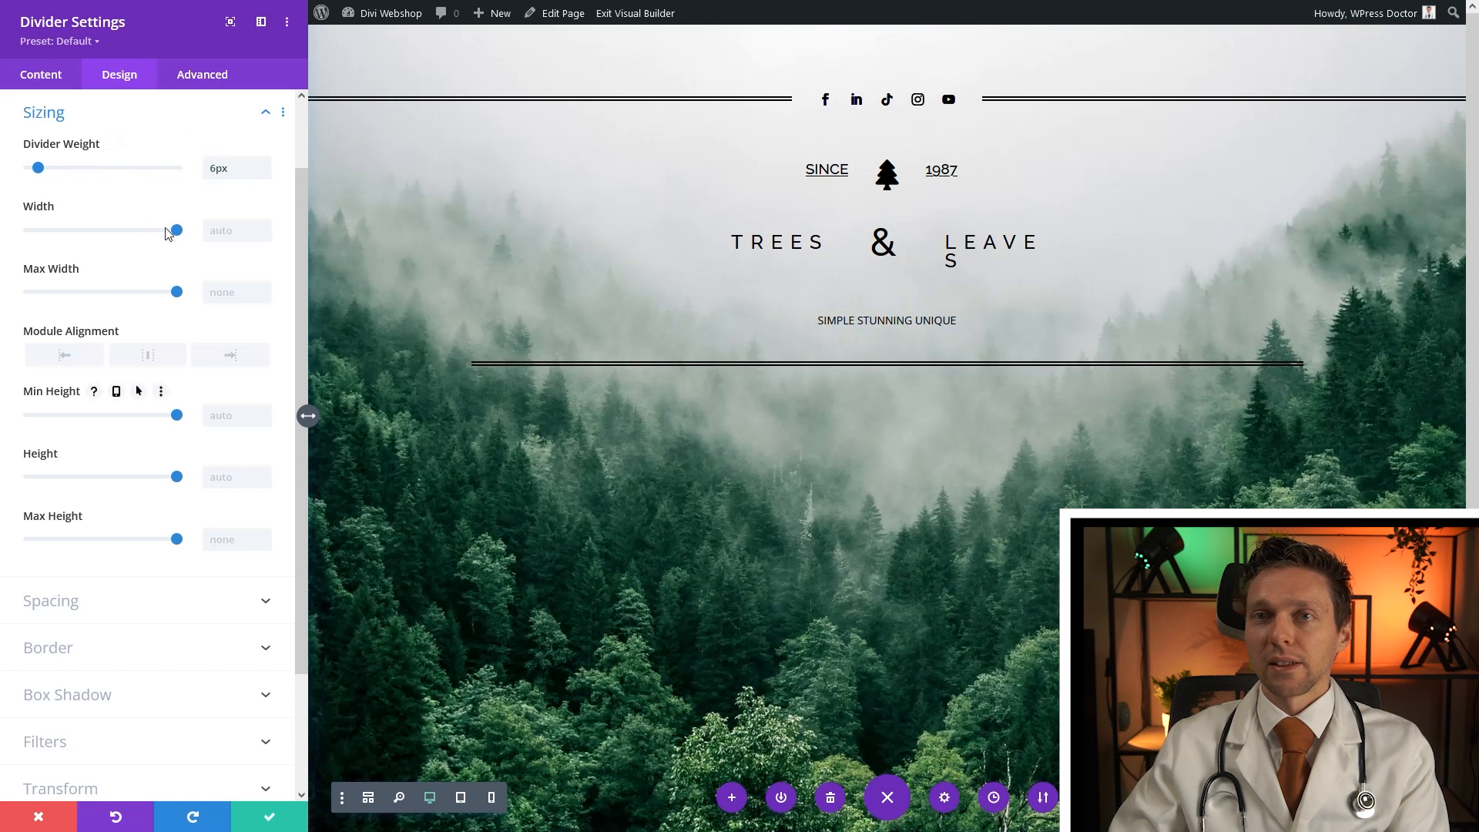
{"action": "left_click_drag", "start_coordinate": [177, 231], "coordinate": [64, 233]}
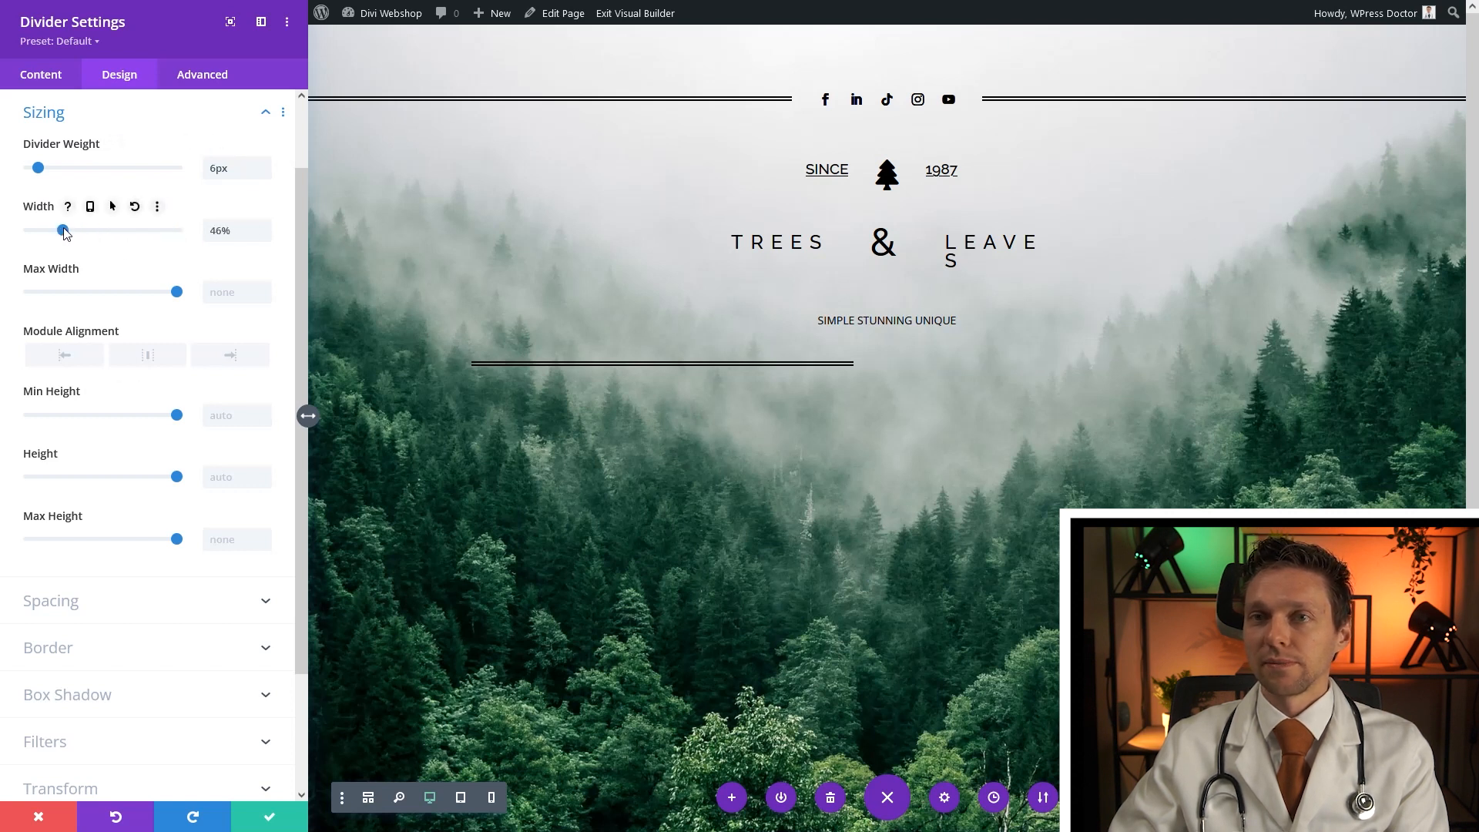
{"action": "left_click", "coordinate": [142, 355]}
{"action": "double_click", "coordinate": [216, 231]}
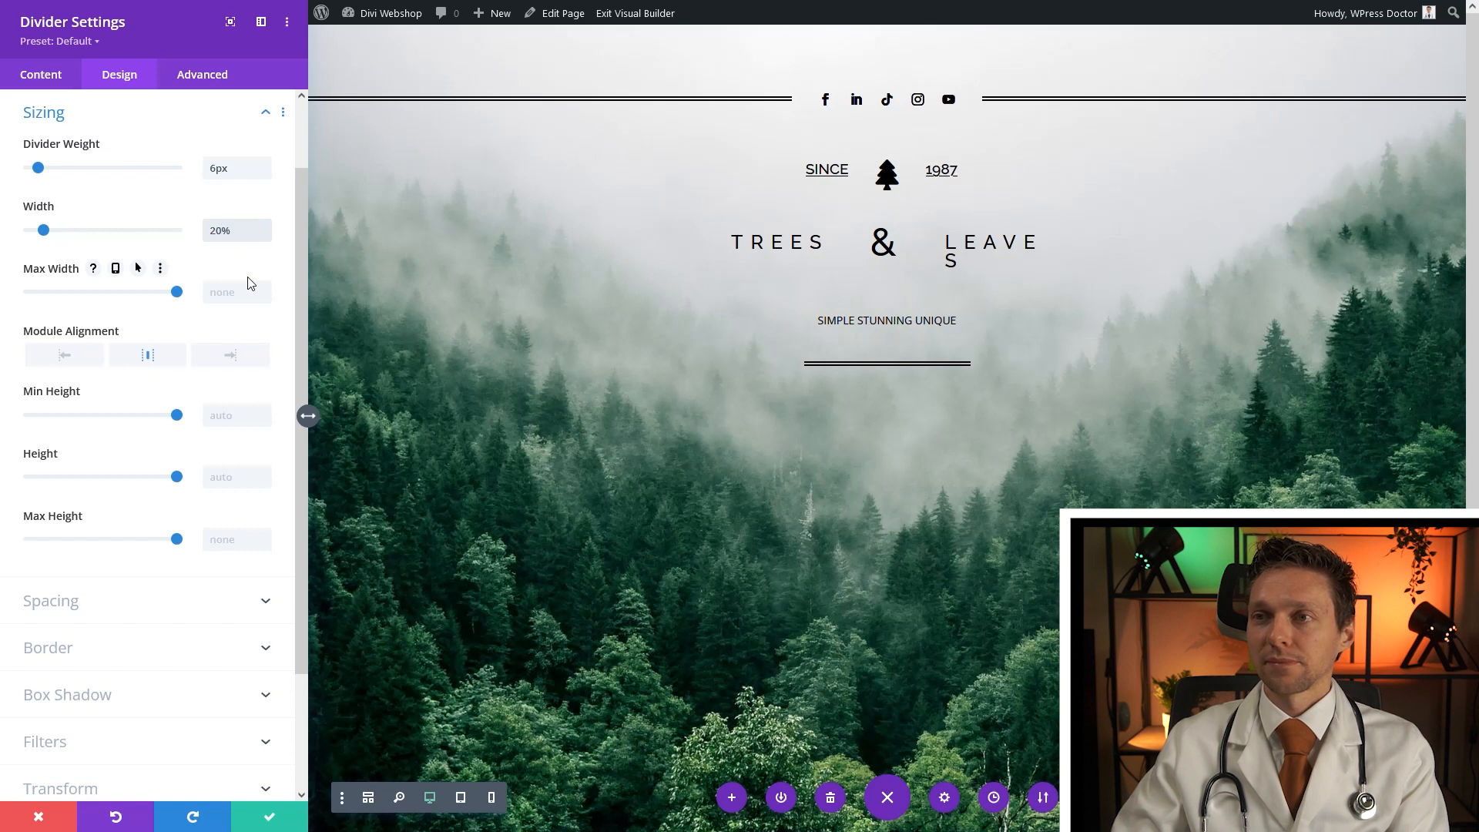
{"action": "left_click", "coordinate": [286, 821]}
{"action": "mouse_move", "coordinate": [725, 299]}
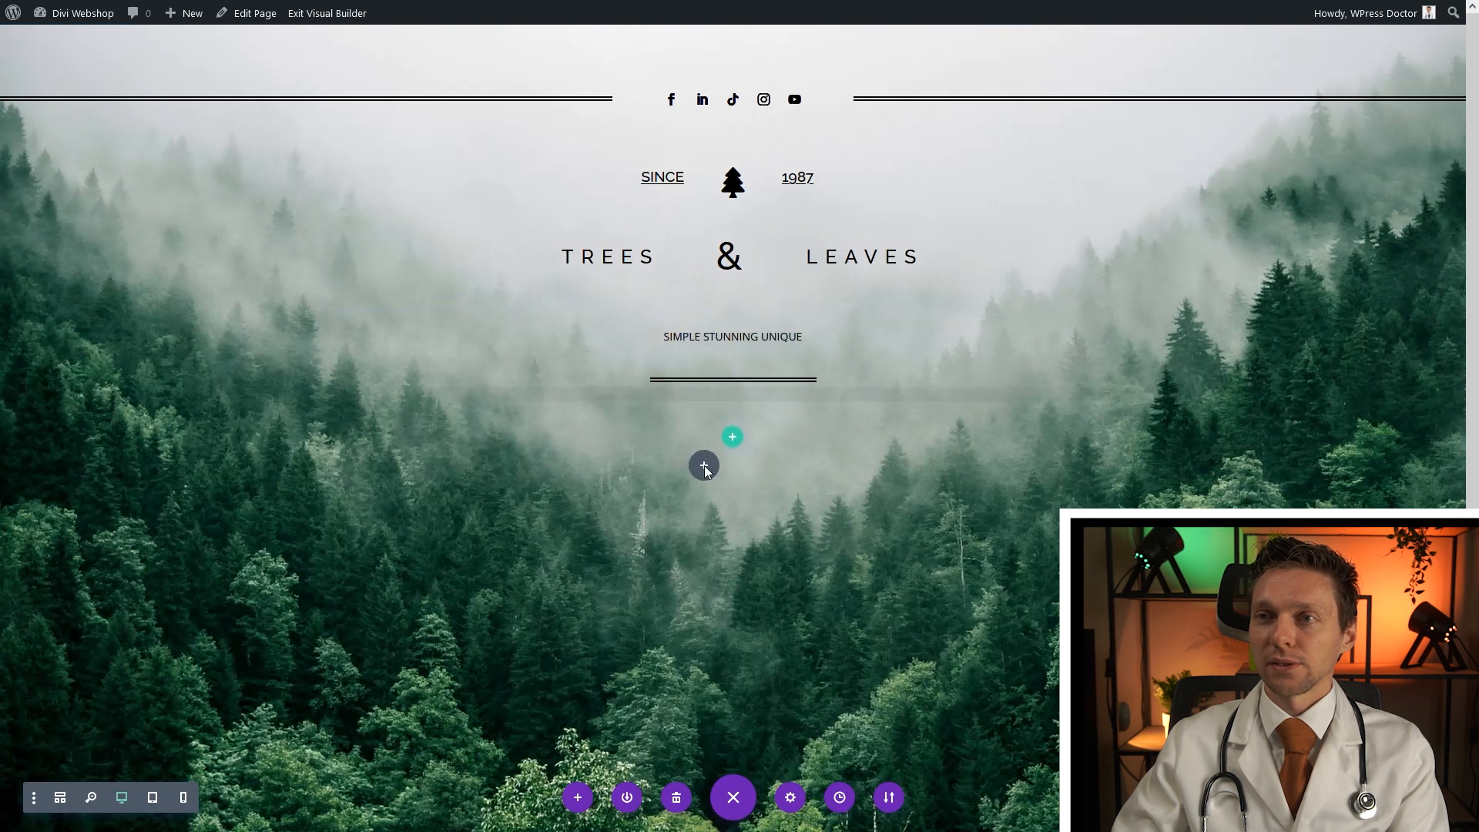
Paste a copy of the tagline module below the short divider and change its text to 'Our website is under construction'
{"action": "key", "text": "ctrl+v"}
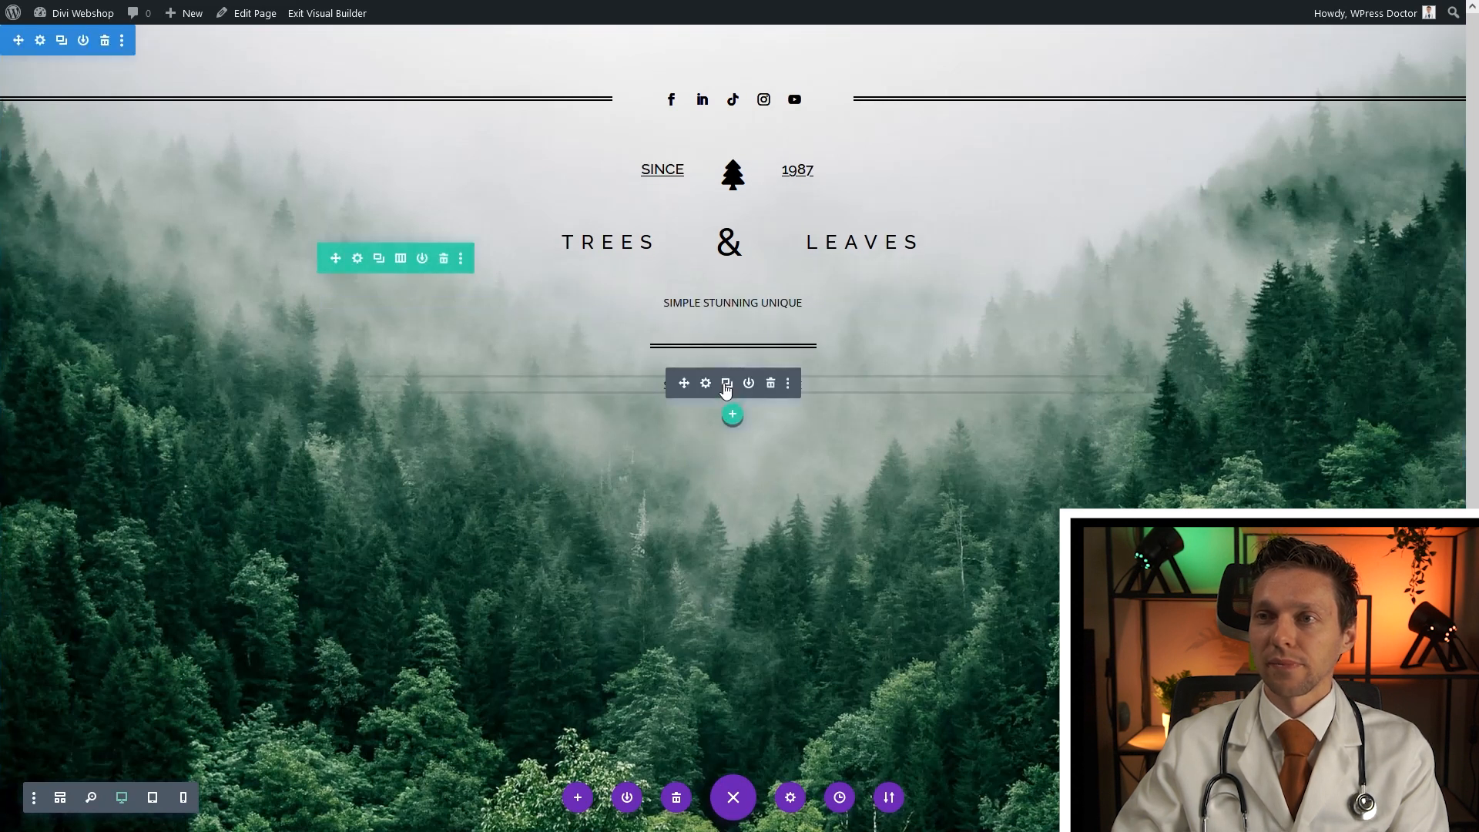
{"action": "left_click", "coordinate": [710, 385]}
{"action": "key", "text": "ctrl+a"}
{"action": "type", "text": "Our"}
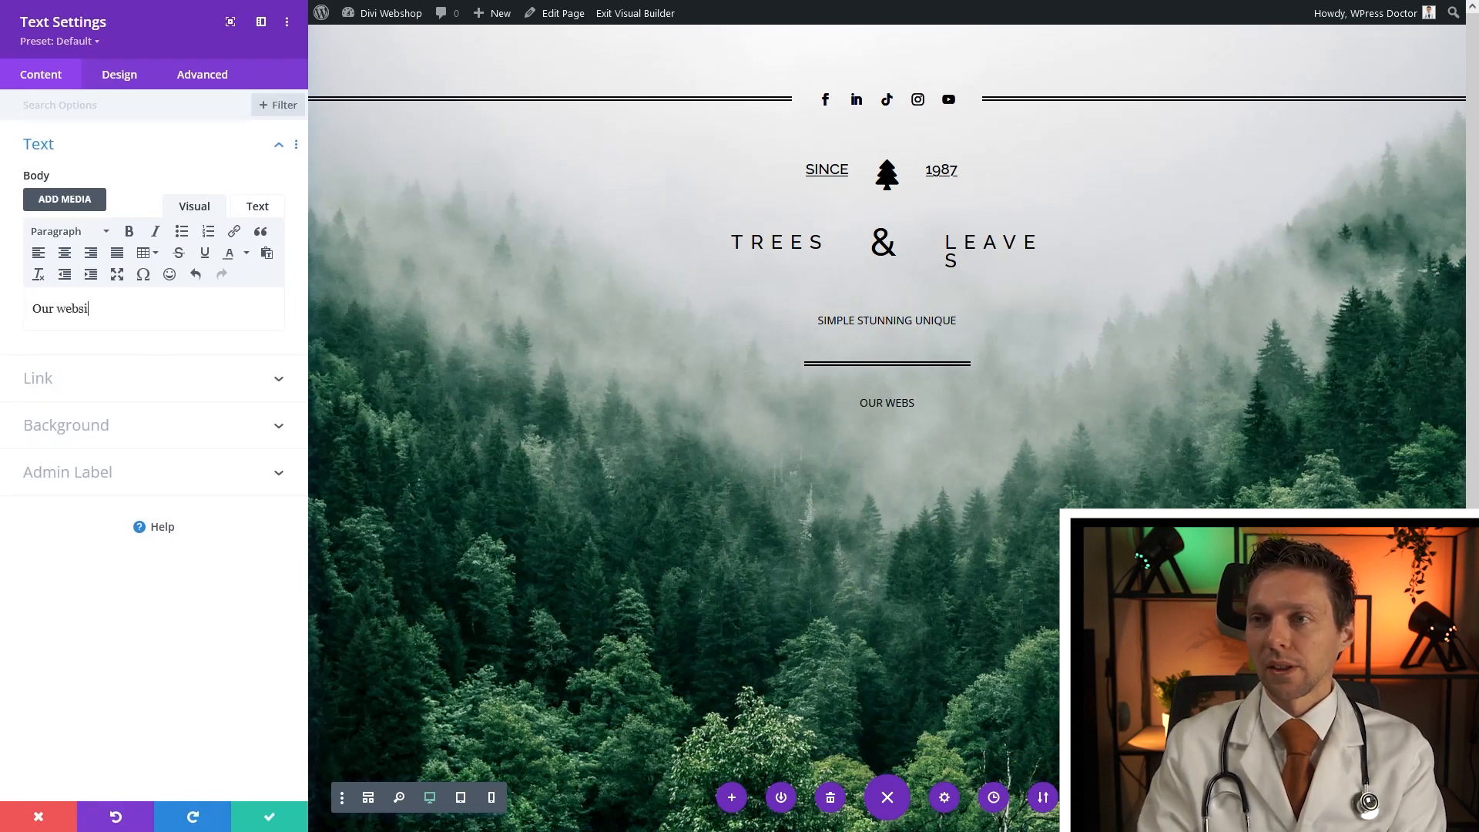
{"action": "type", "text": " website is under construct"}
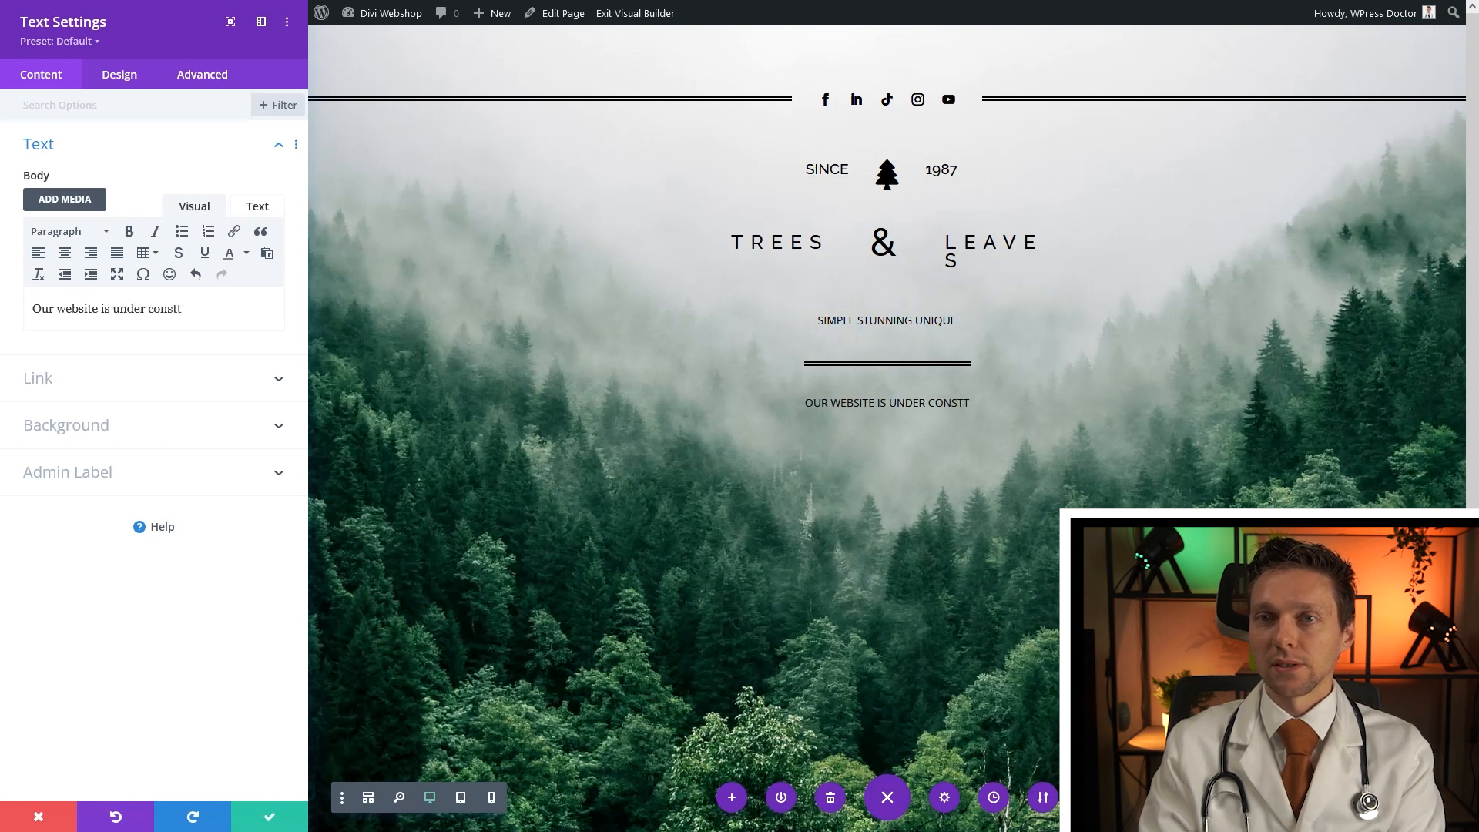
{"action": "type", "text": "ion"}
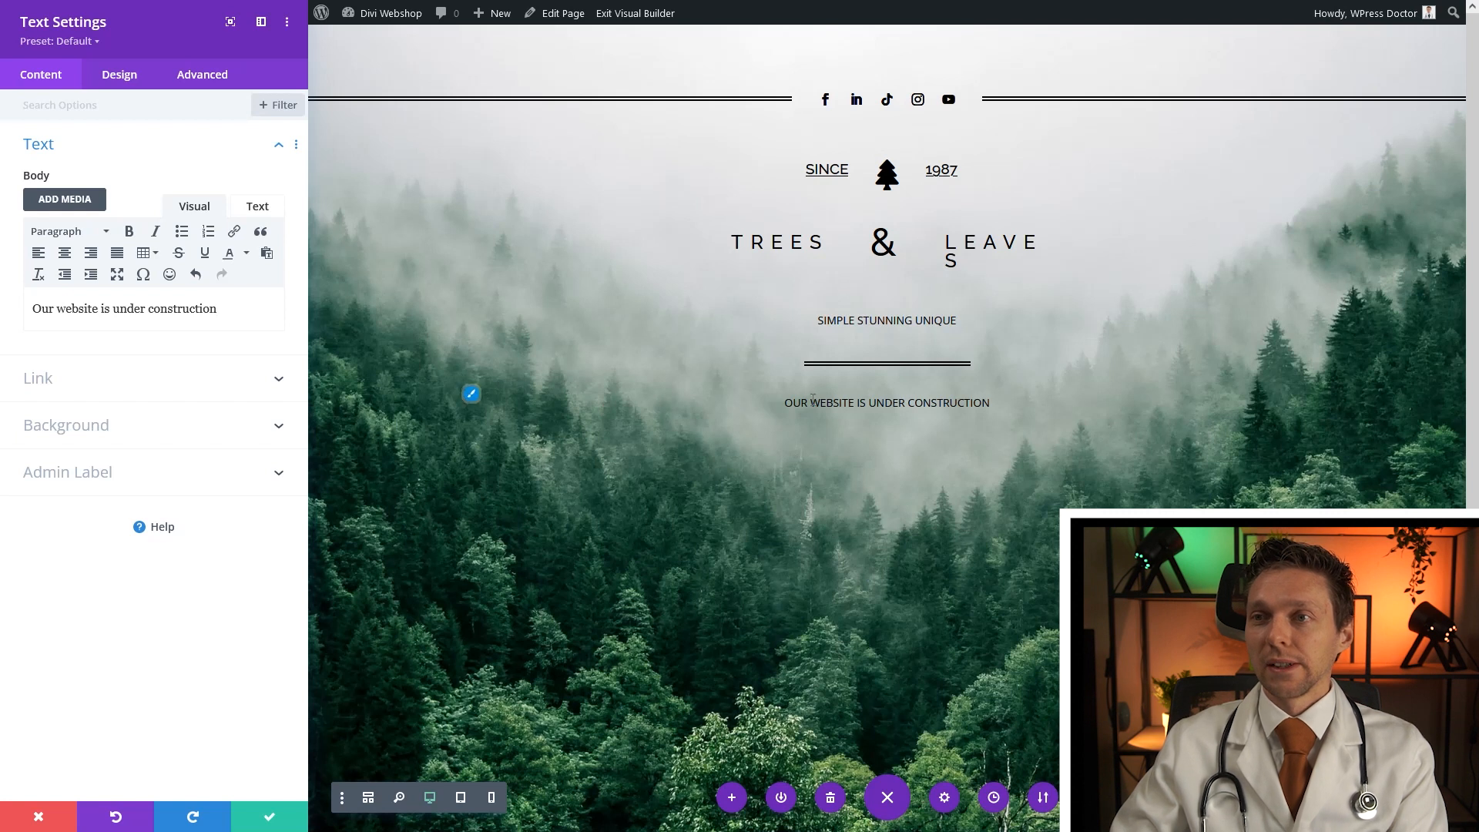
Size the new line's text at 18px, adjust its text shadow, and save it
{"action": "left_click", "coordinate": [472, 396]}
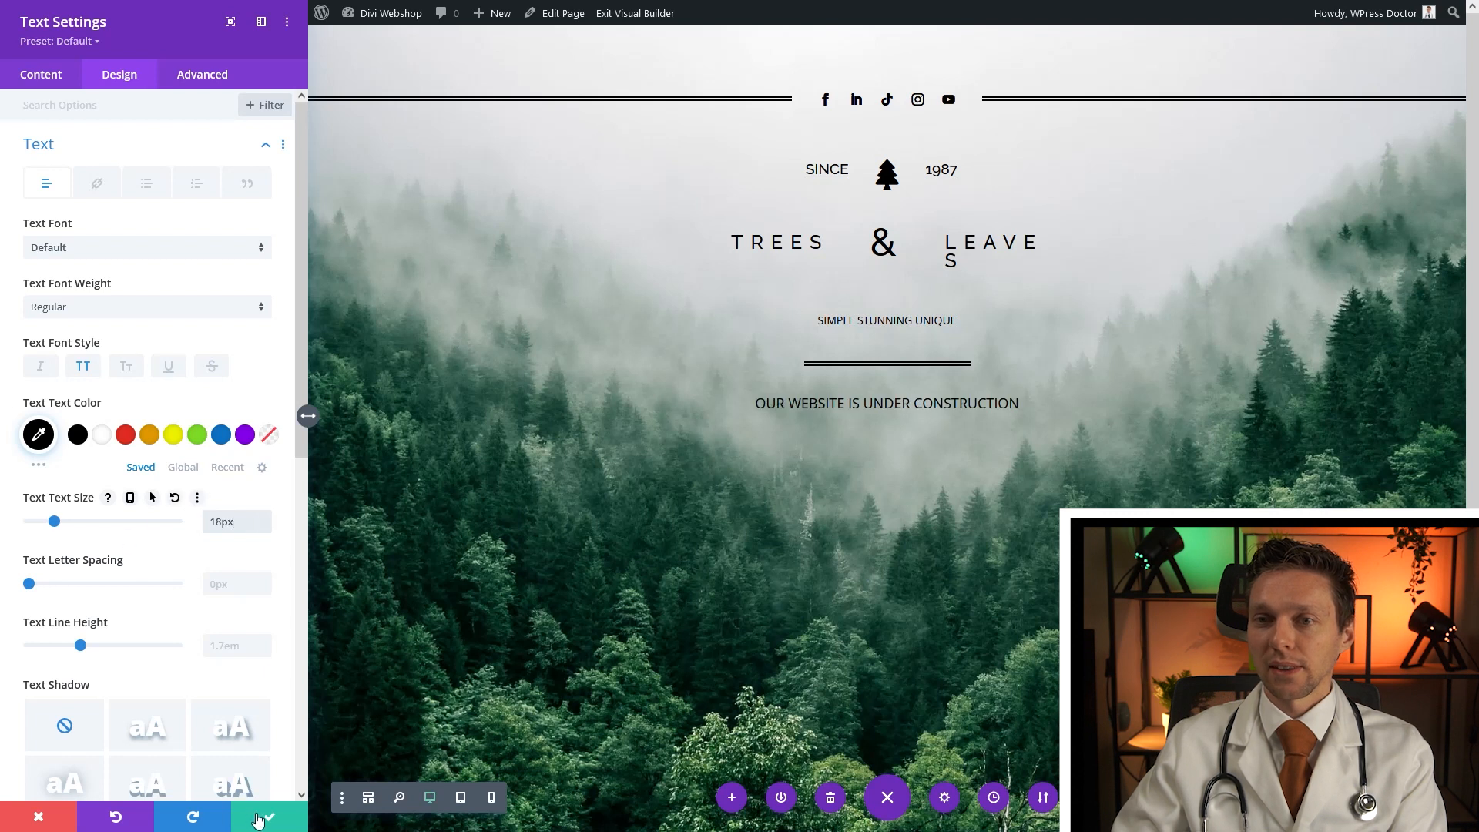
{"action": "left_click", "coordinate": [139, 726]}
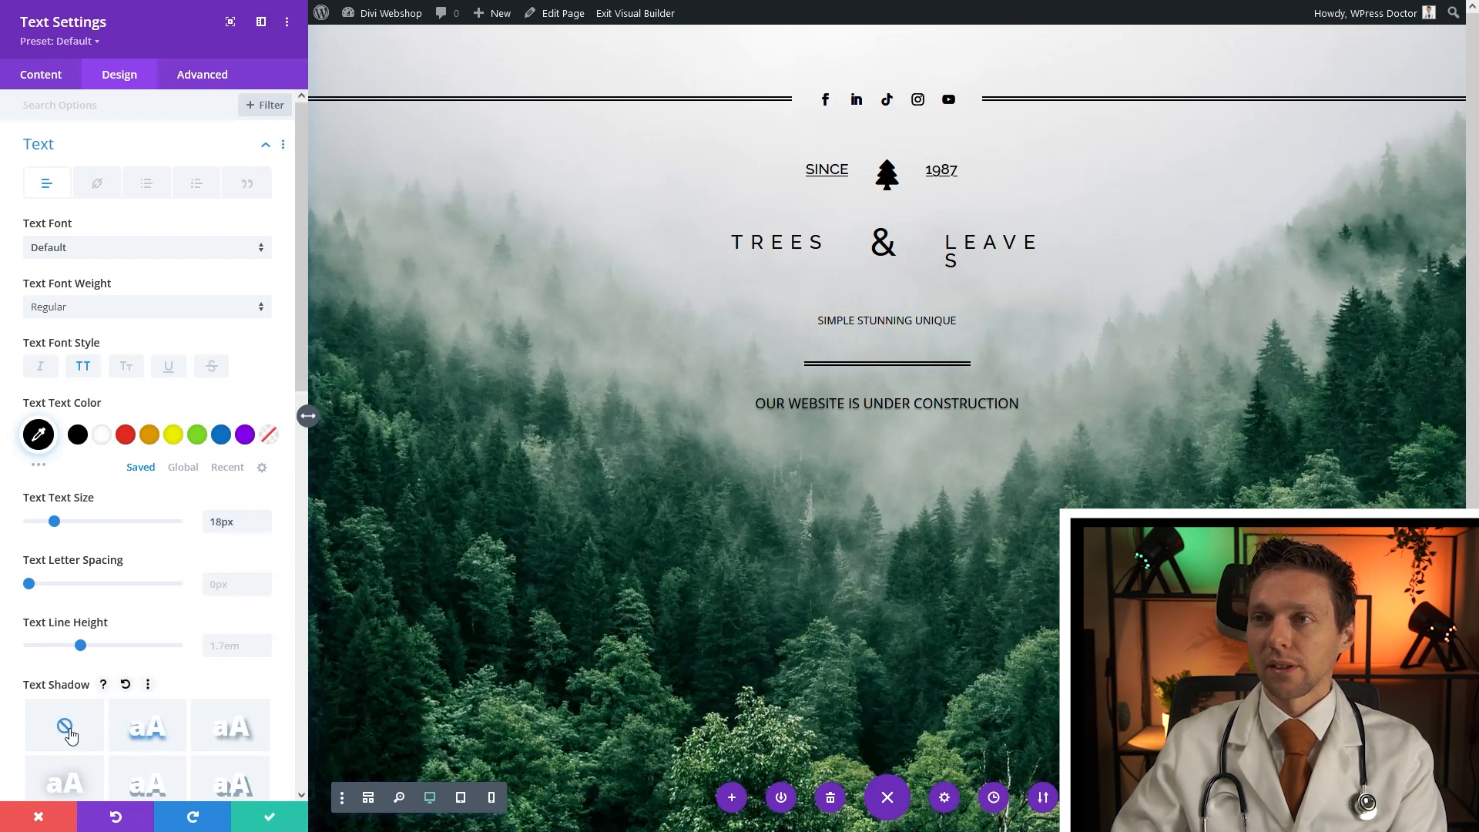
{"action": "left_click", "coordinate": [270, 816]}
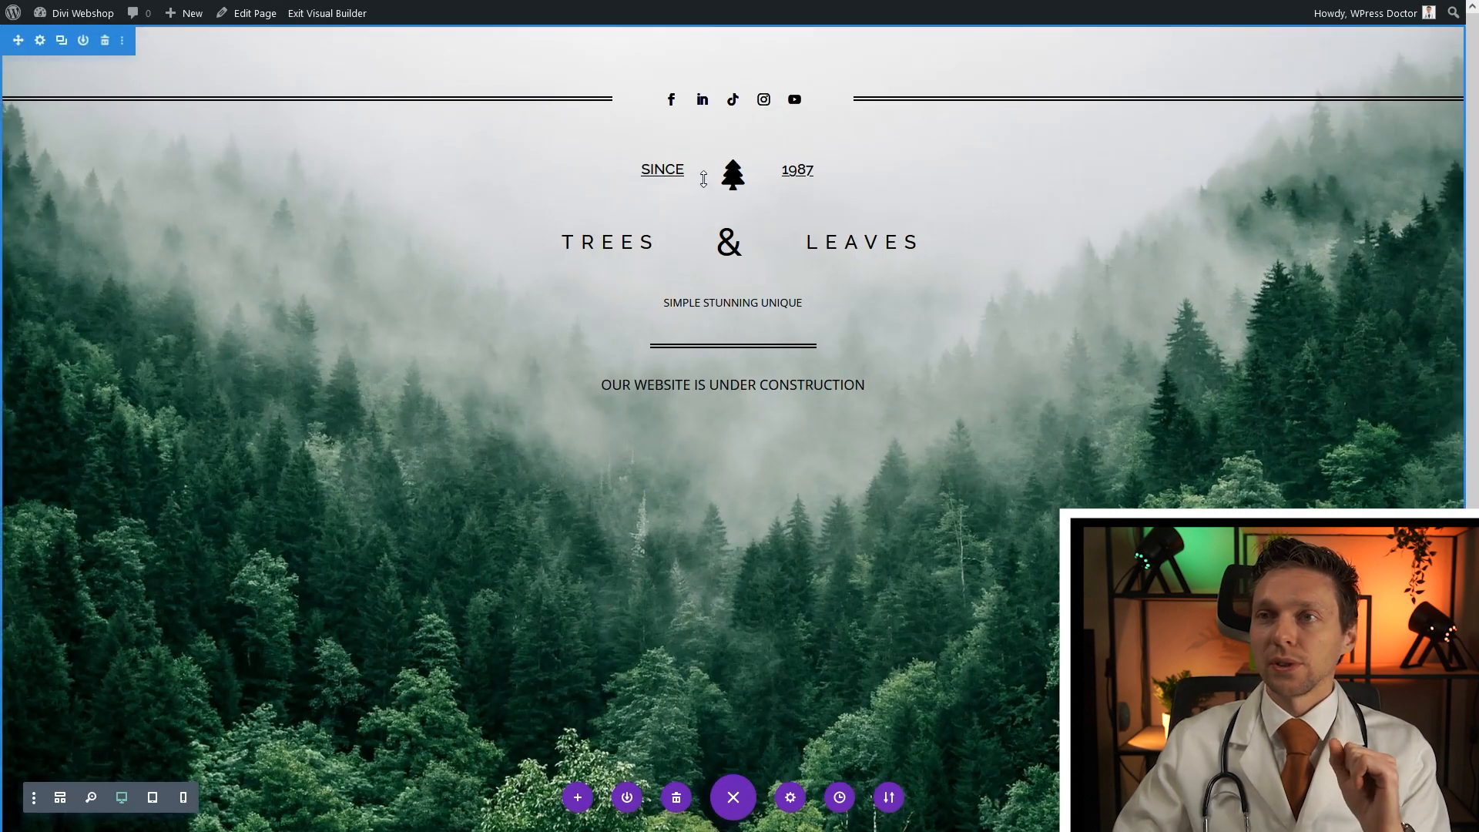
Give the SINCE–tree–1987 headings row 5% top padding and save the change
{"action": "mouse_move", "coordinate": [683, 170]}
{"action": "left_click", "coordinate": [626, 125]}
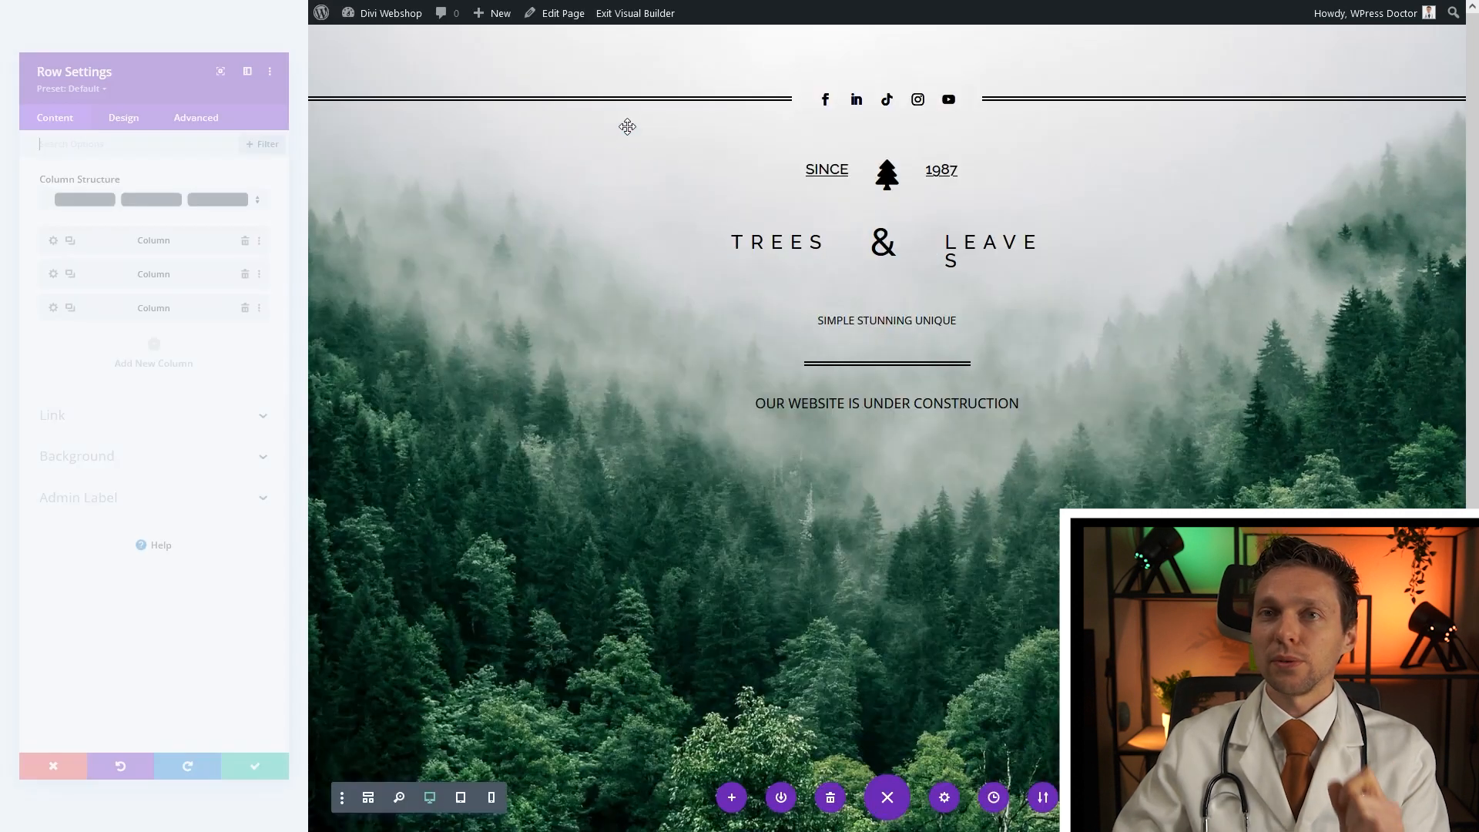
{"action": "left_click", "coordinate": [119, 73]}
{"action": "left_click", "coordinate": [72, 201]}
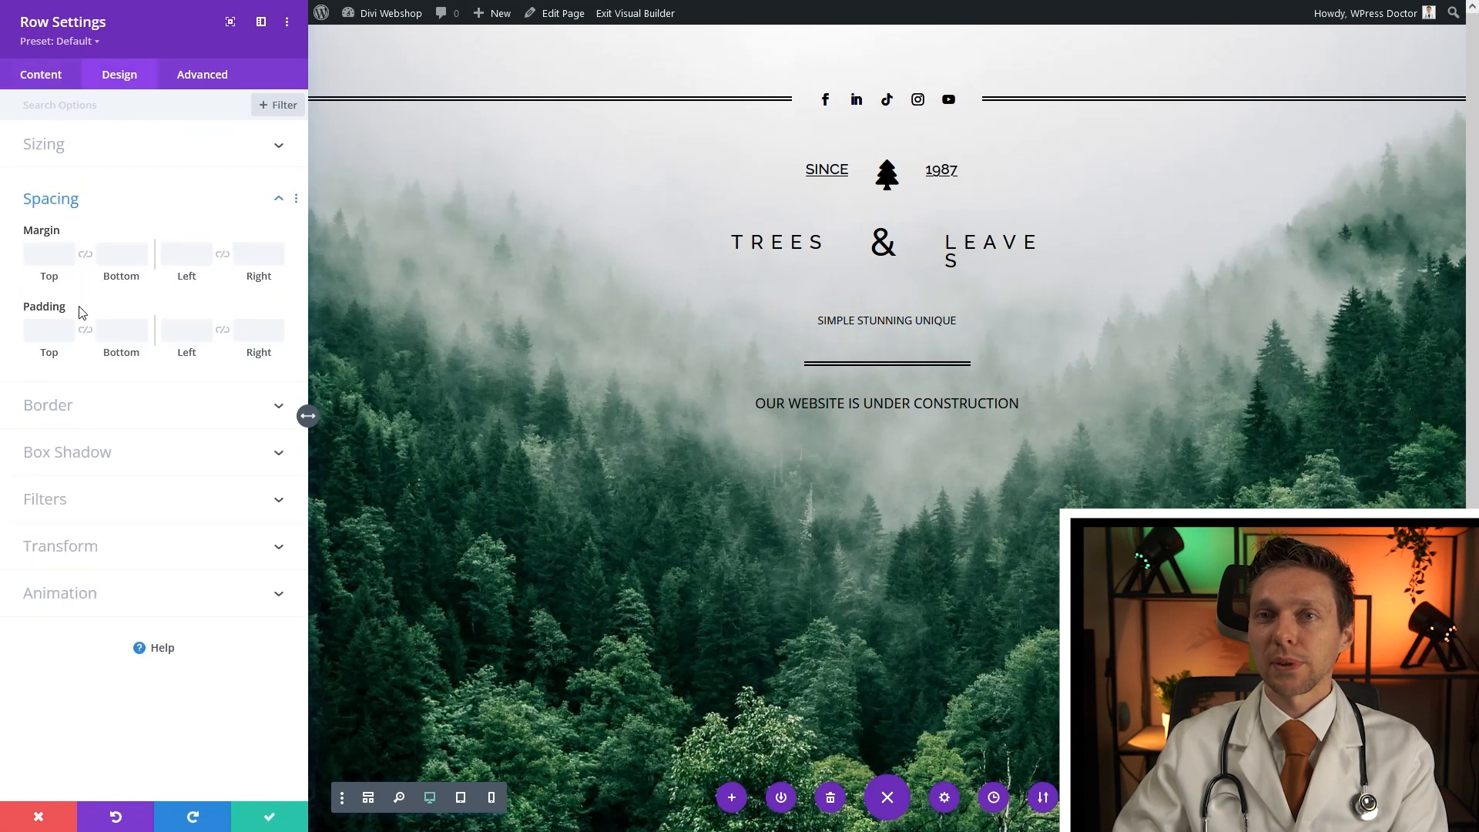
{"action": "left_click", "coordinate": [34, 328]}
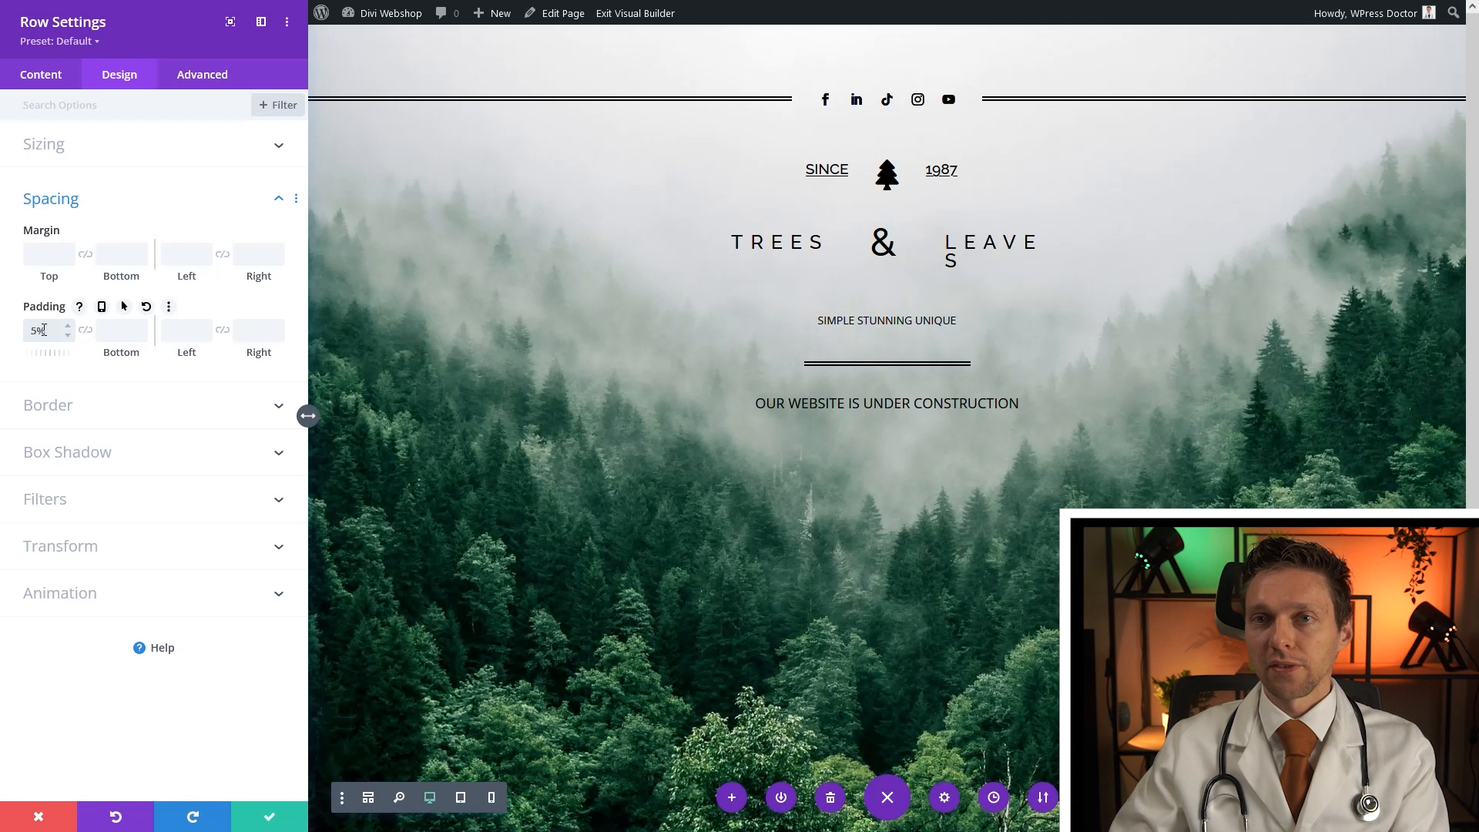
{"action": "left_click", "coordinate": [269, 817]}
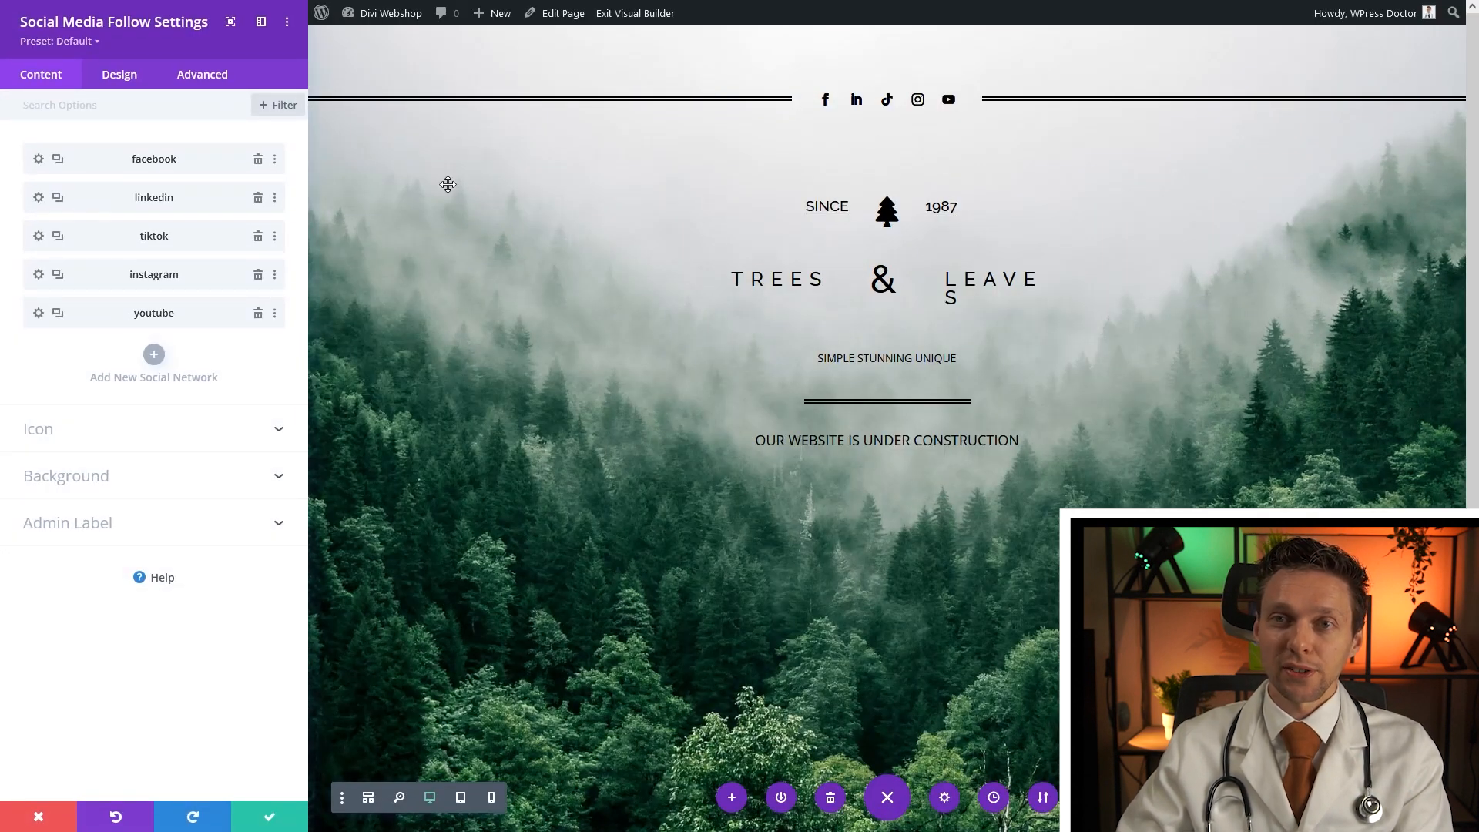
Make the Facebook icon scale to 150% on hover and save it
{"action": "left_click", "coordinate": [37, 160]}
{"action": "left_click", "coordinate": [120, 76]}
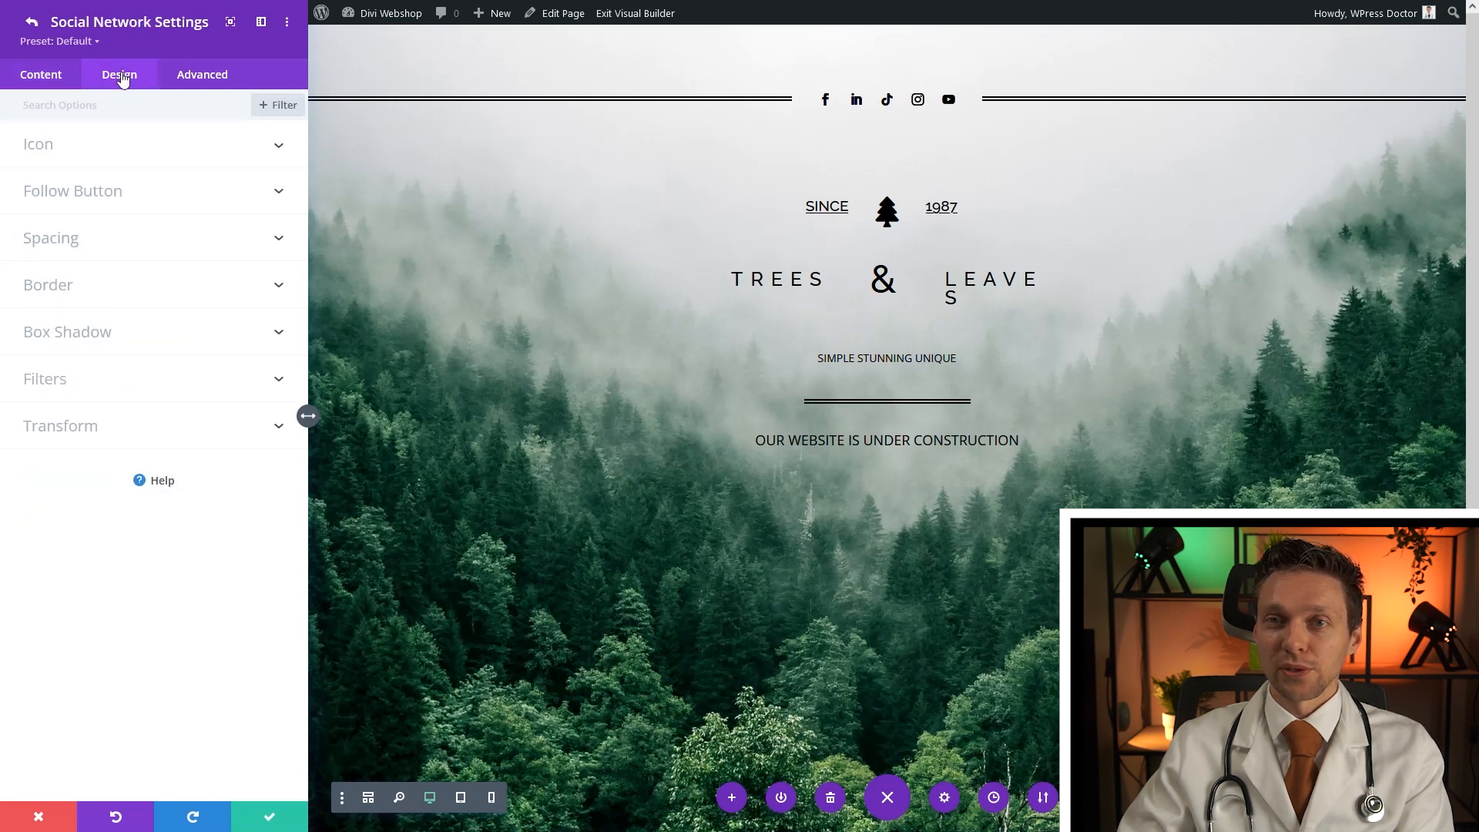
{"action": "left_click", "coordinate": [93, 416]}
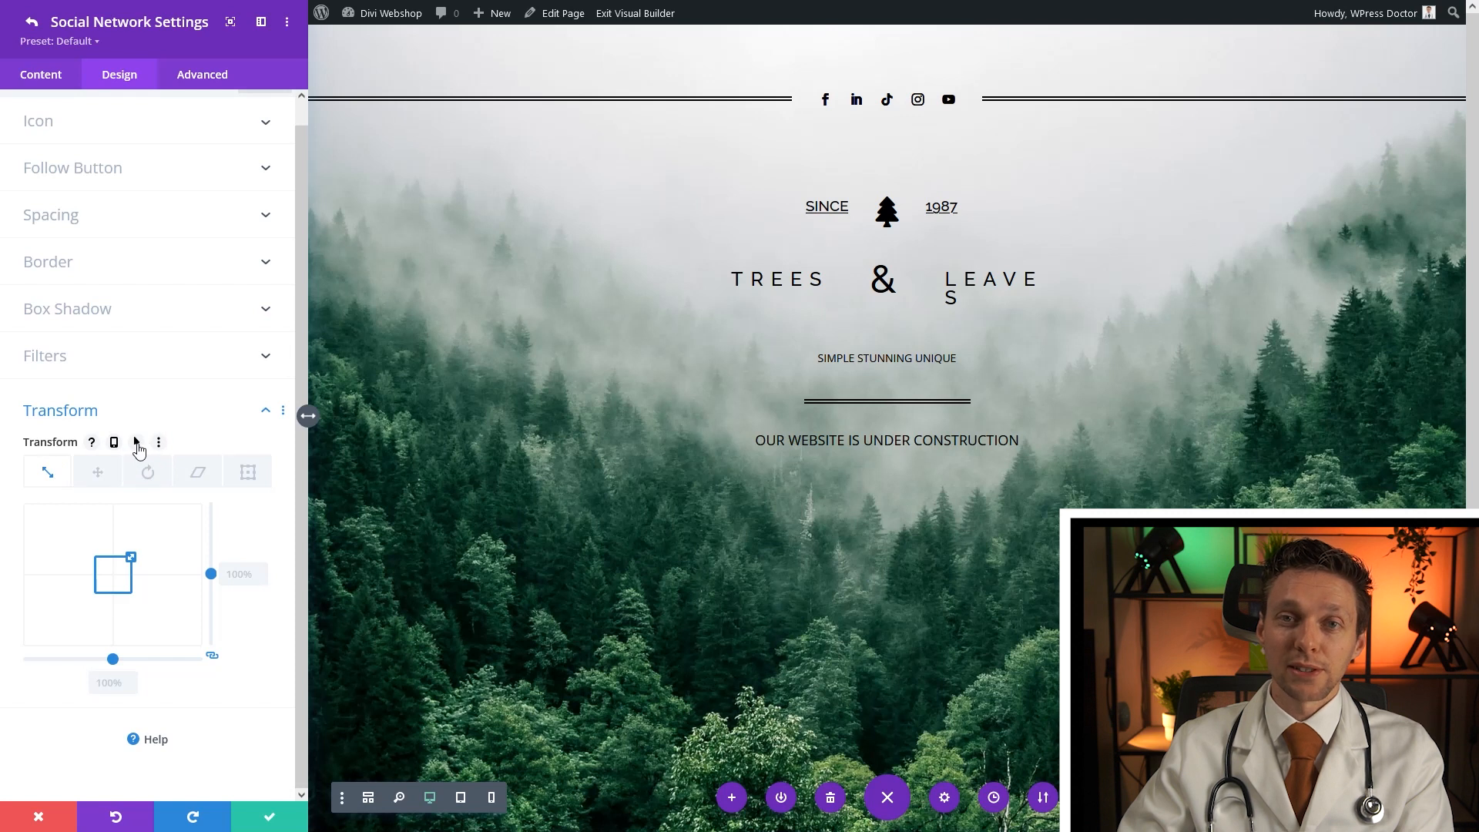
{"action": "left_click", "coordinate": [136, 442]}
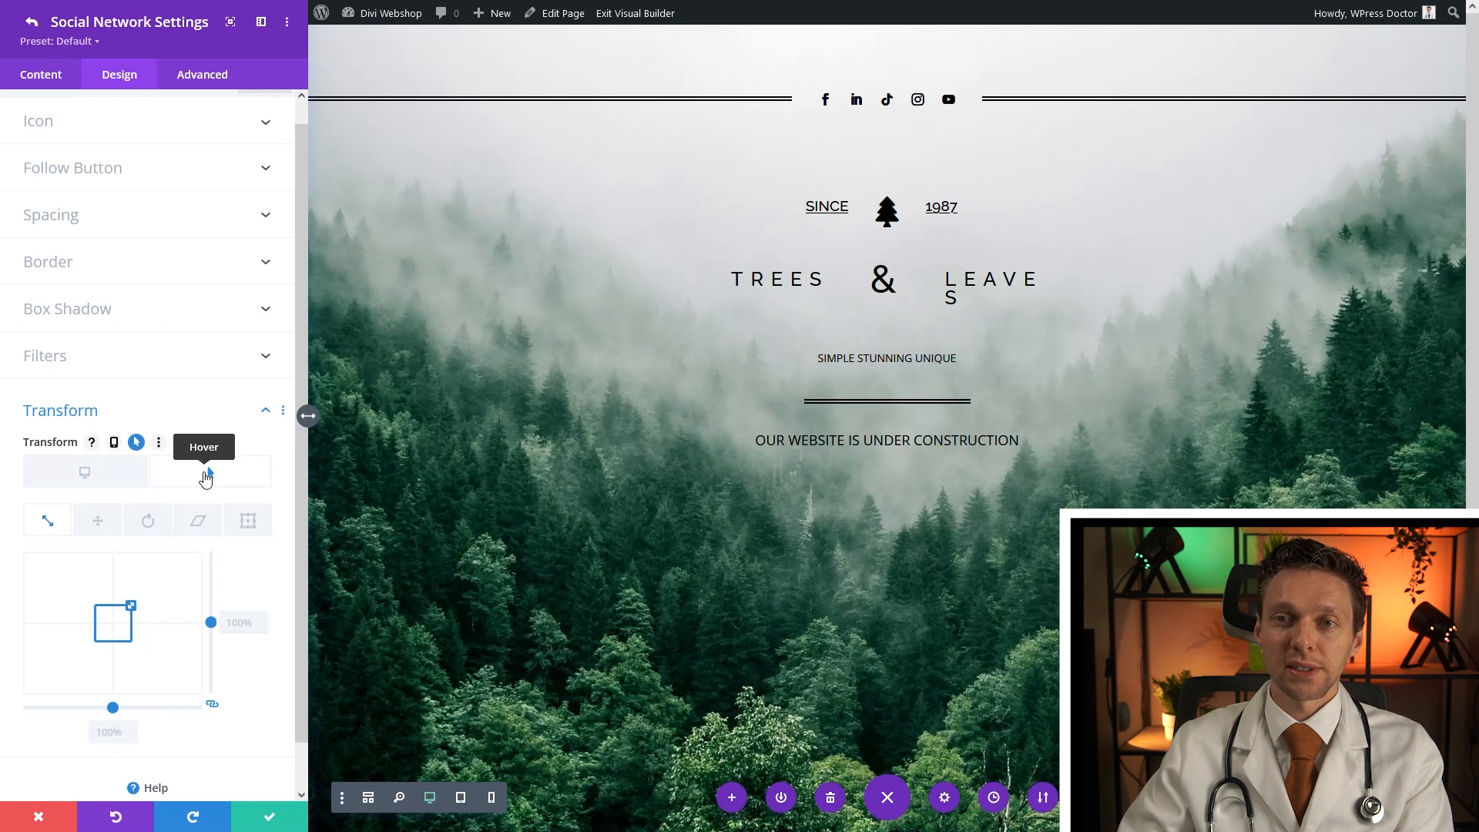
{"action": "type", "text": "150%"}
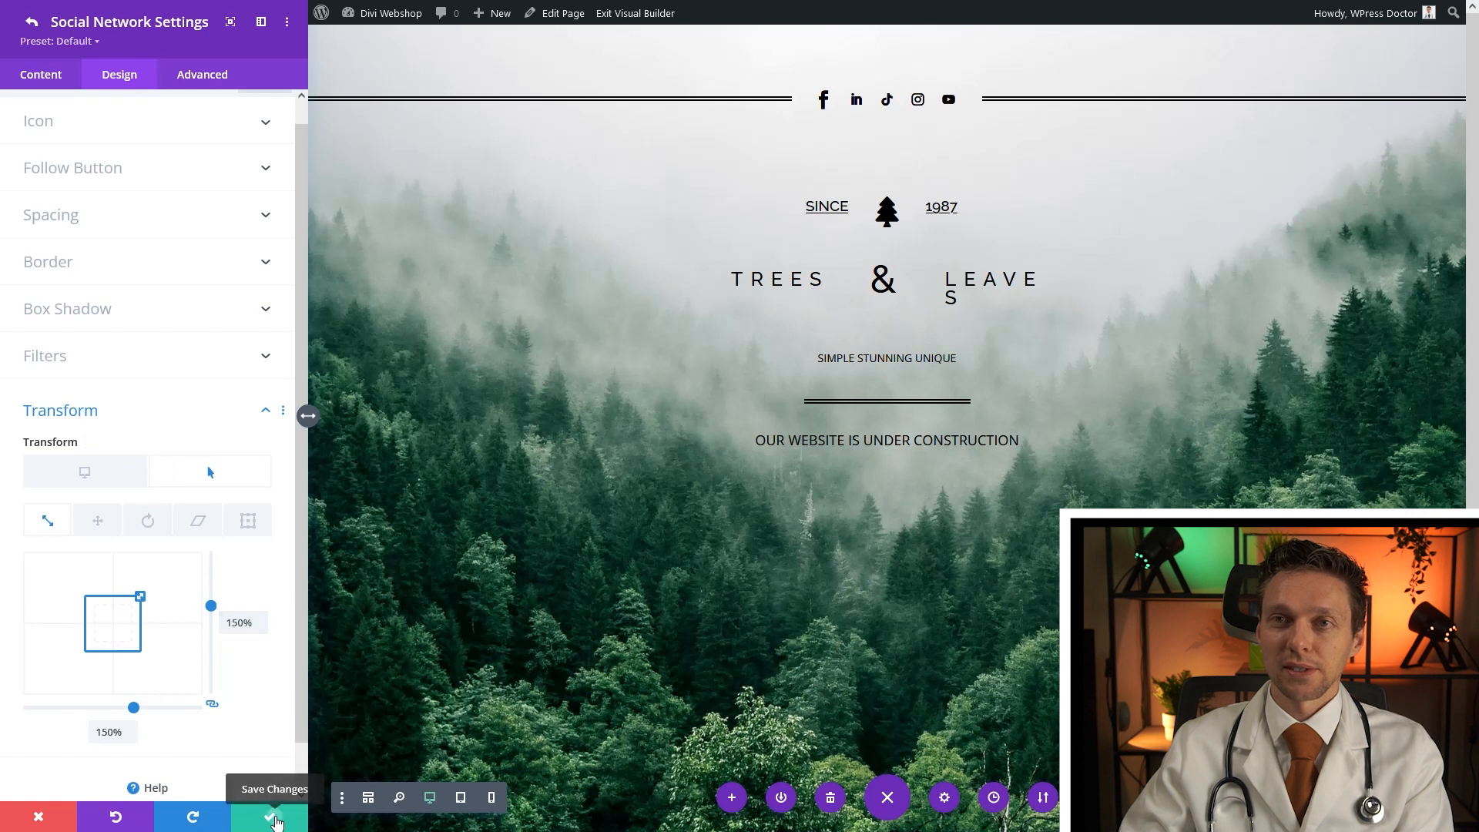
{"action": "left_click", "coordinate": [275, 820]}
Extend the Facebook icon's styles throughout this column, then check the YouTube icon's design options
{"action": "left_click", "coordinate": [274, 164]}
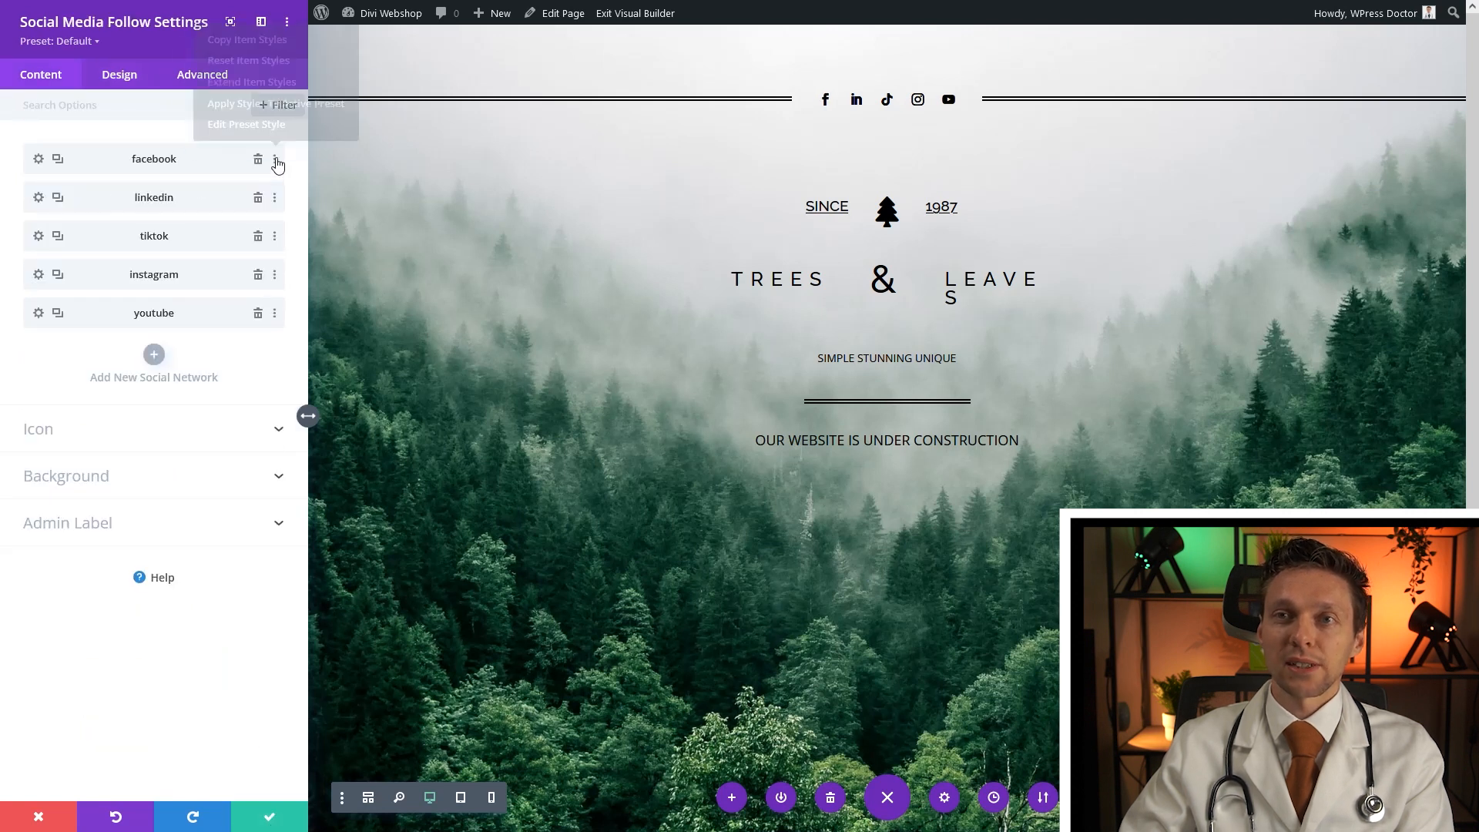
{"action": "left_click", "coordinate": [248, 83]}
{"action": "left_click", "coordinate": [115, 143]}
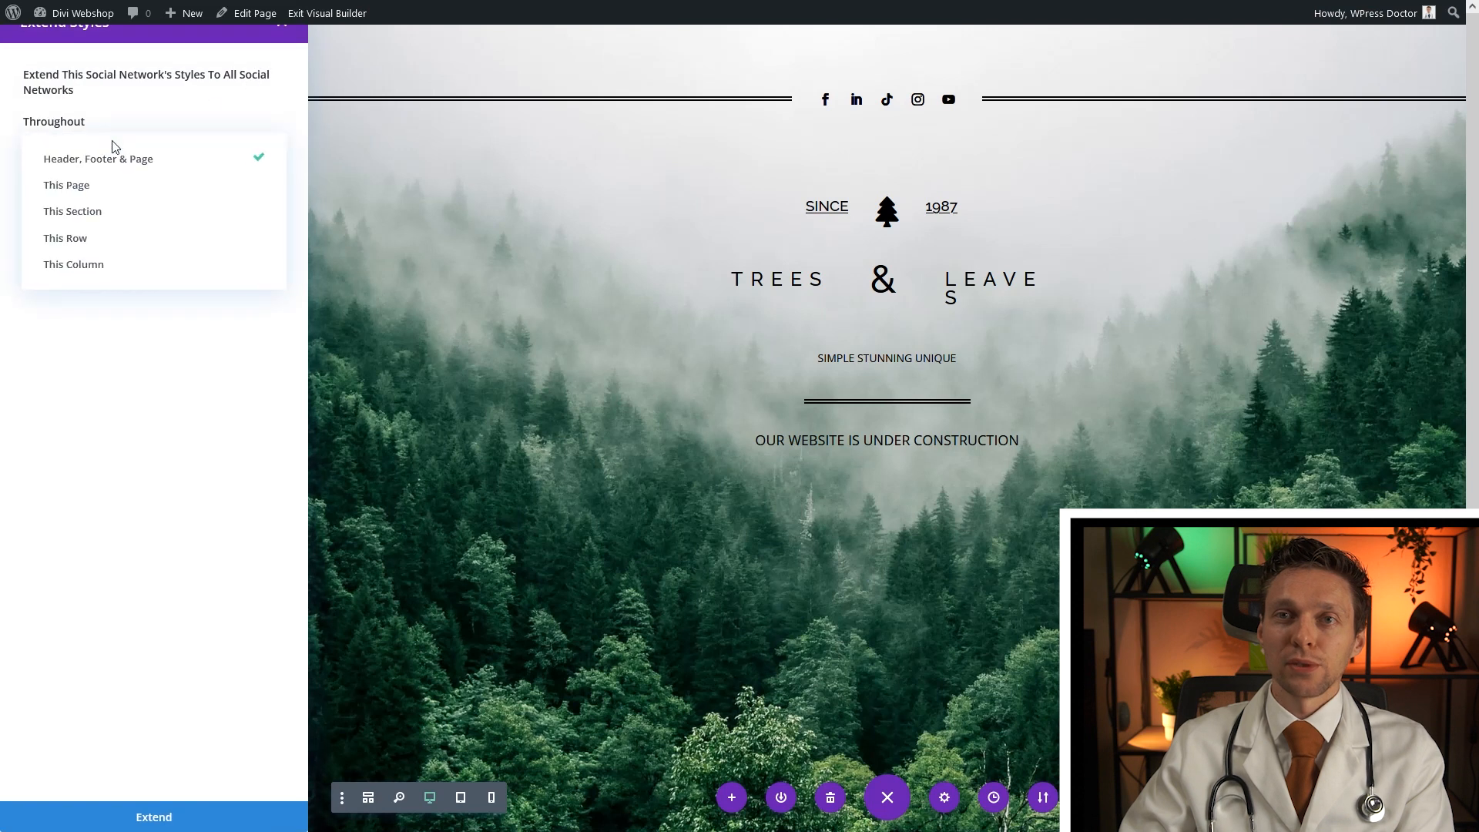
{"action": "left_click", "coordinate": [79, 263]}
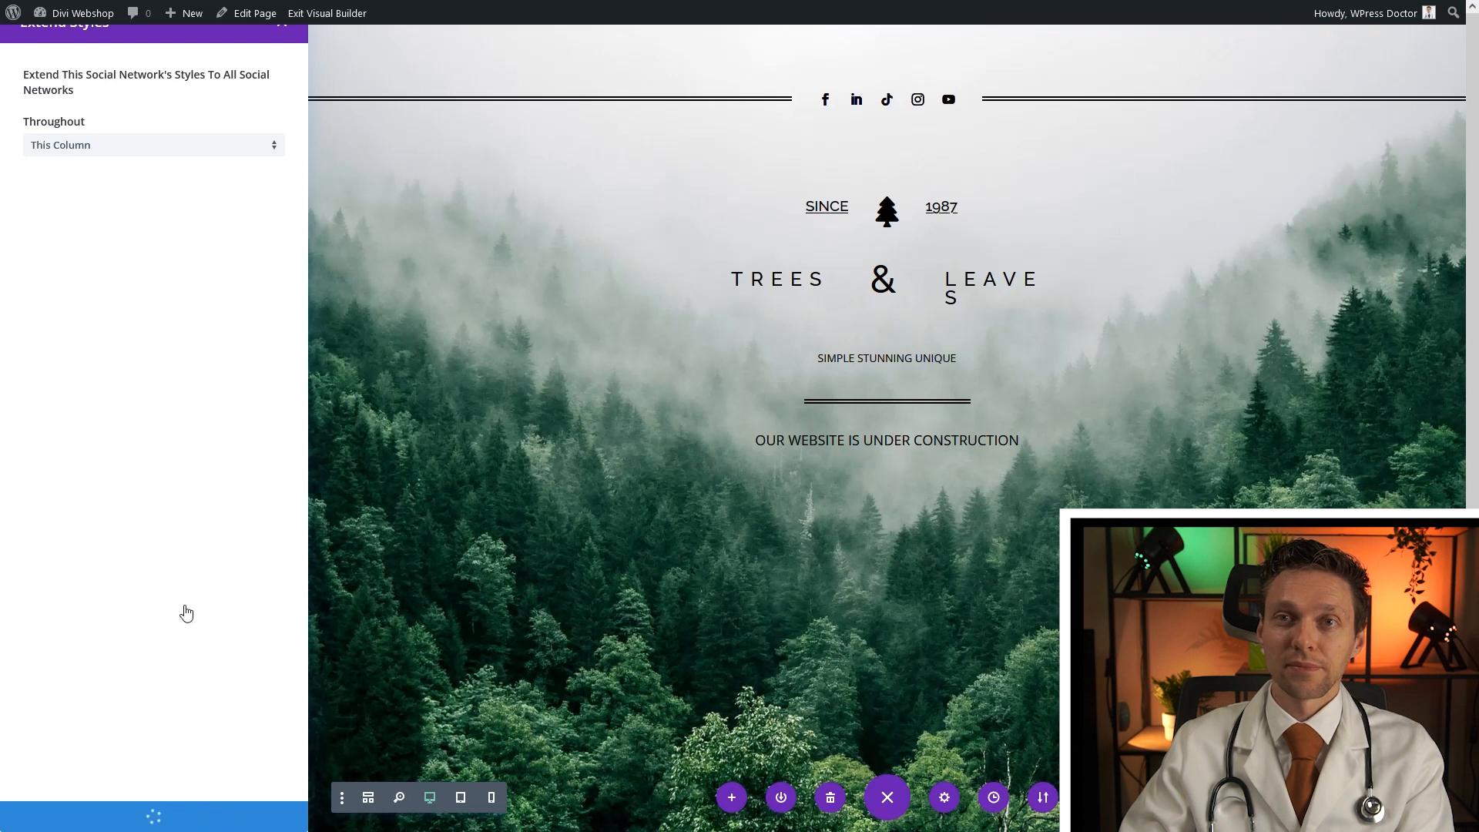
{"action": "left_click", "coordinate": [37, 318]}
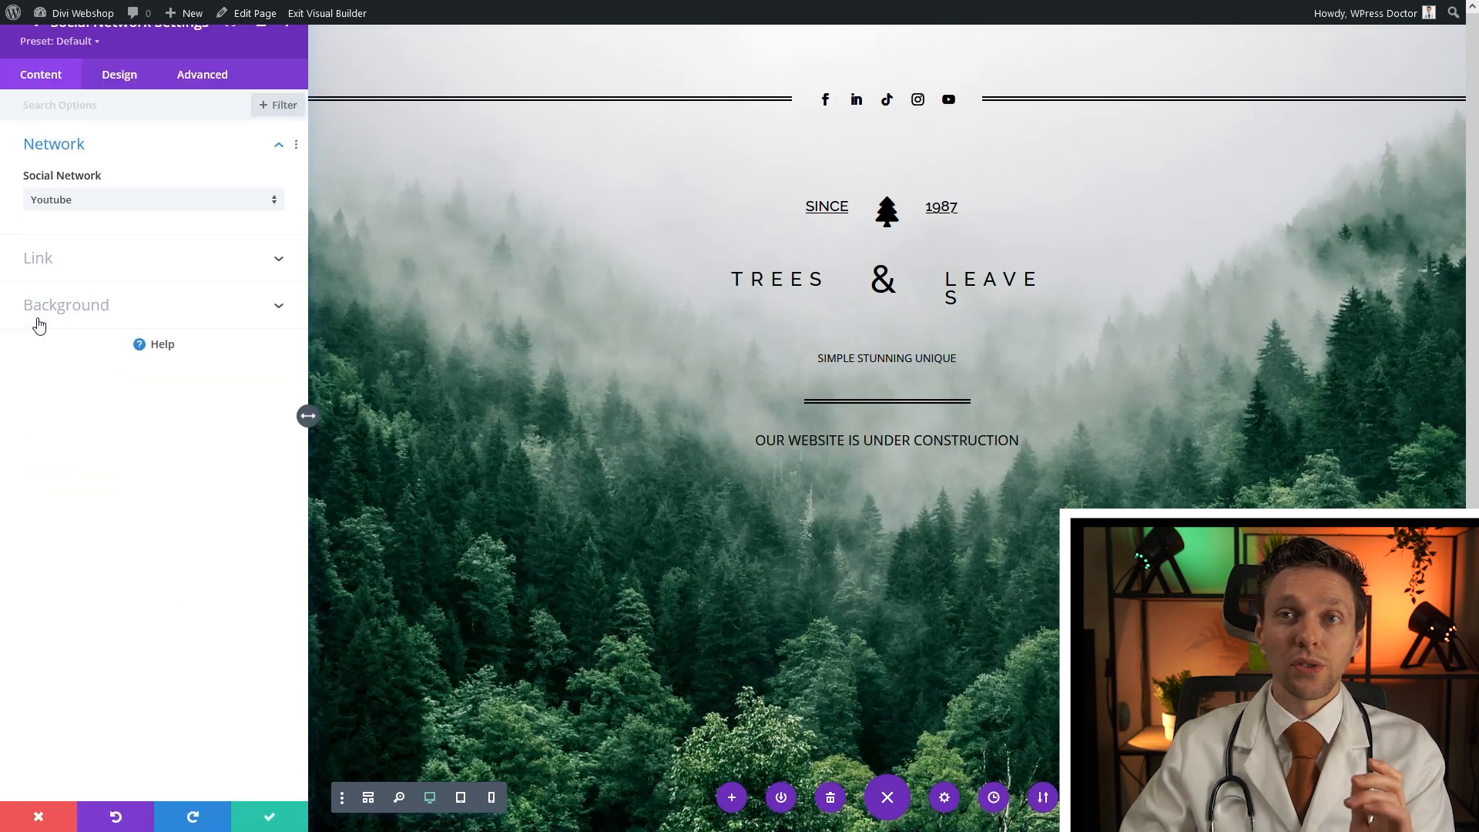
{"action": "left_click", "coordinate": [119, 77]}
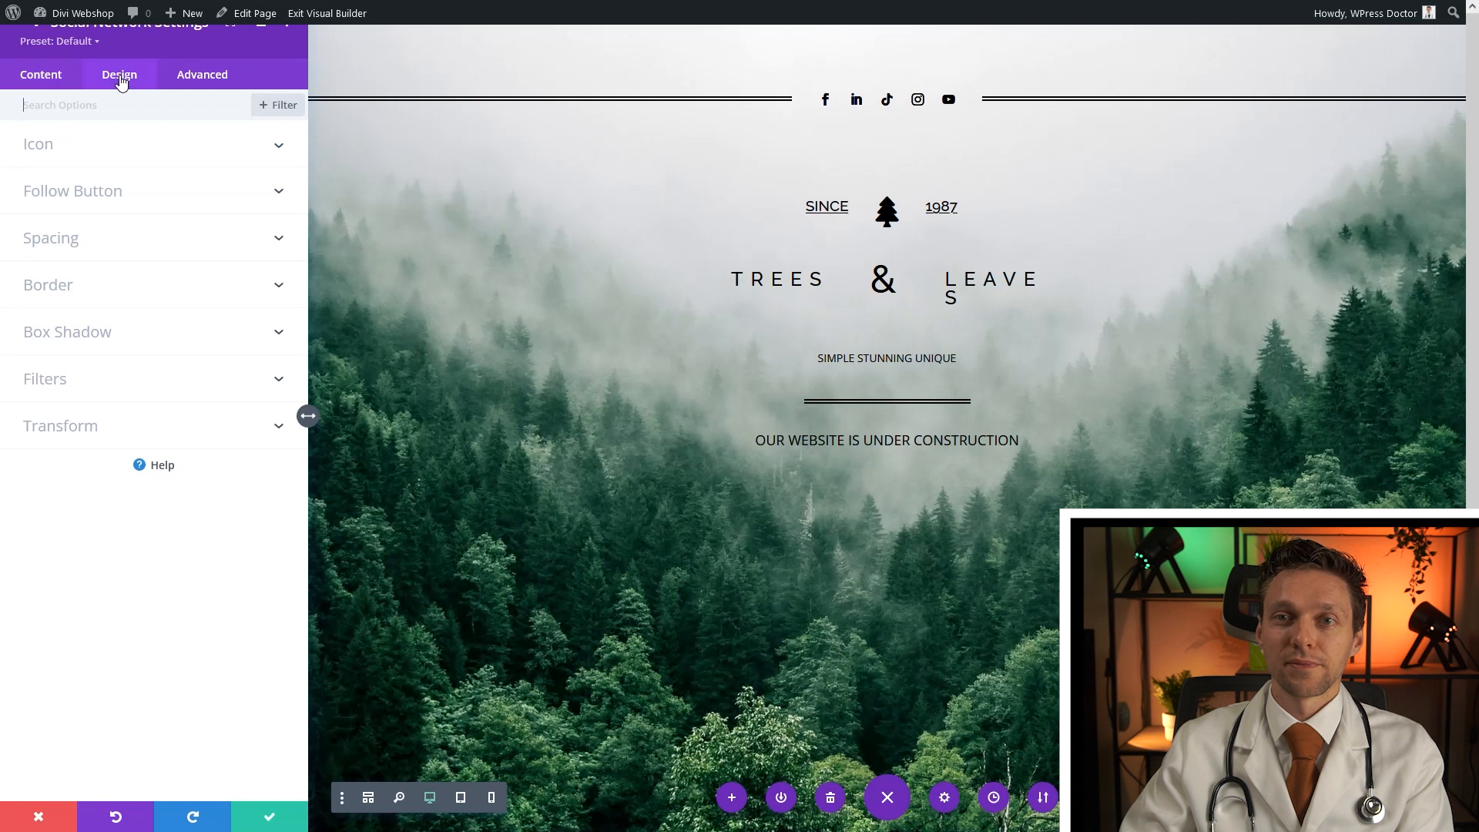